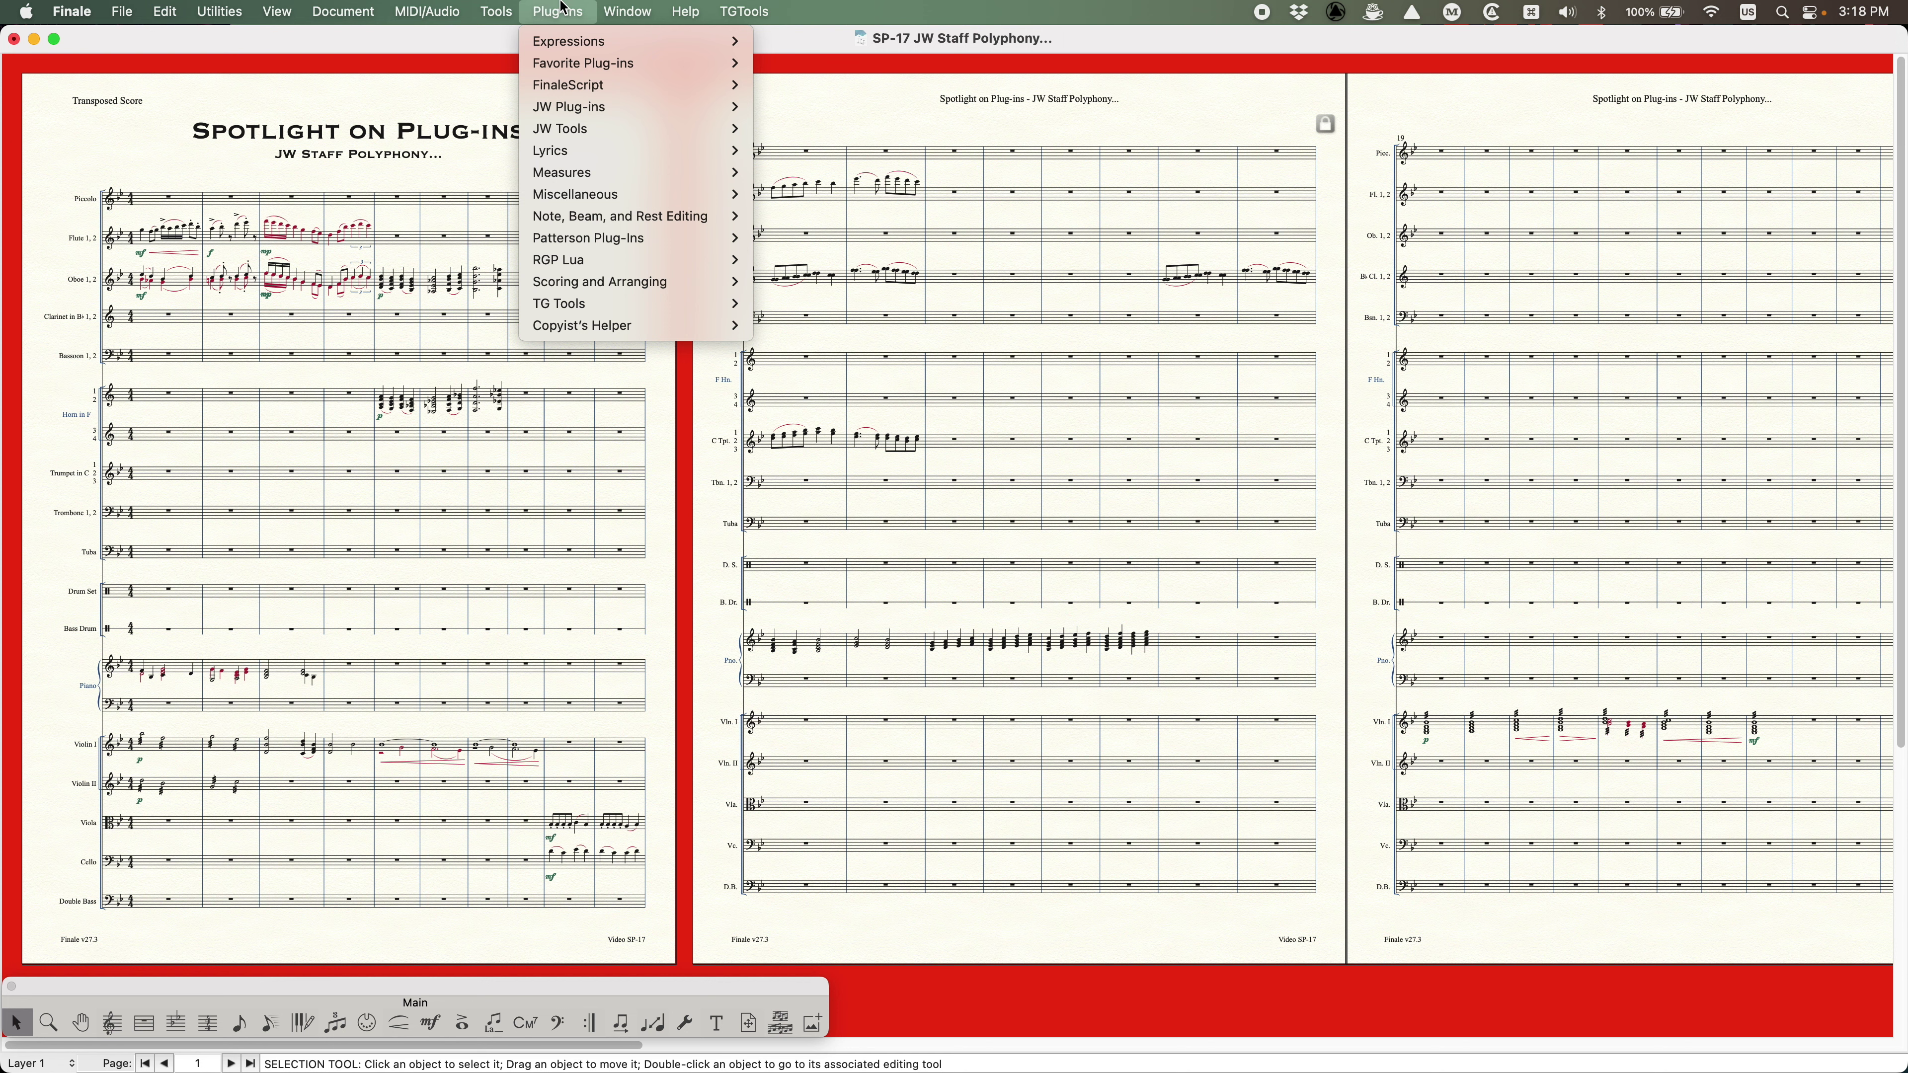
- Open the JW Staff Polyphony plug-in and place its window over the second score page
{"action": "mouse_move", "coordinate": [572, 136]}
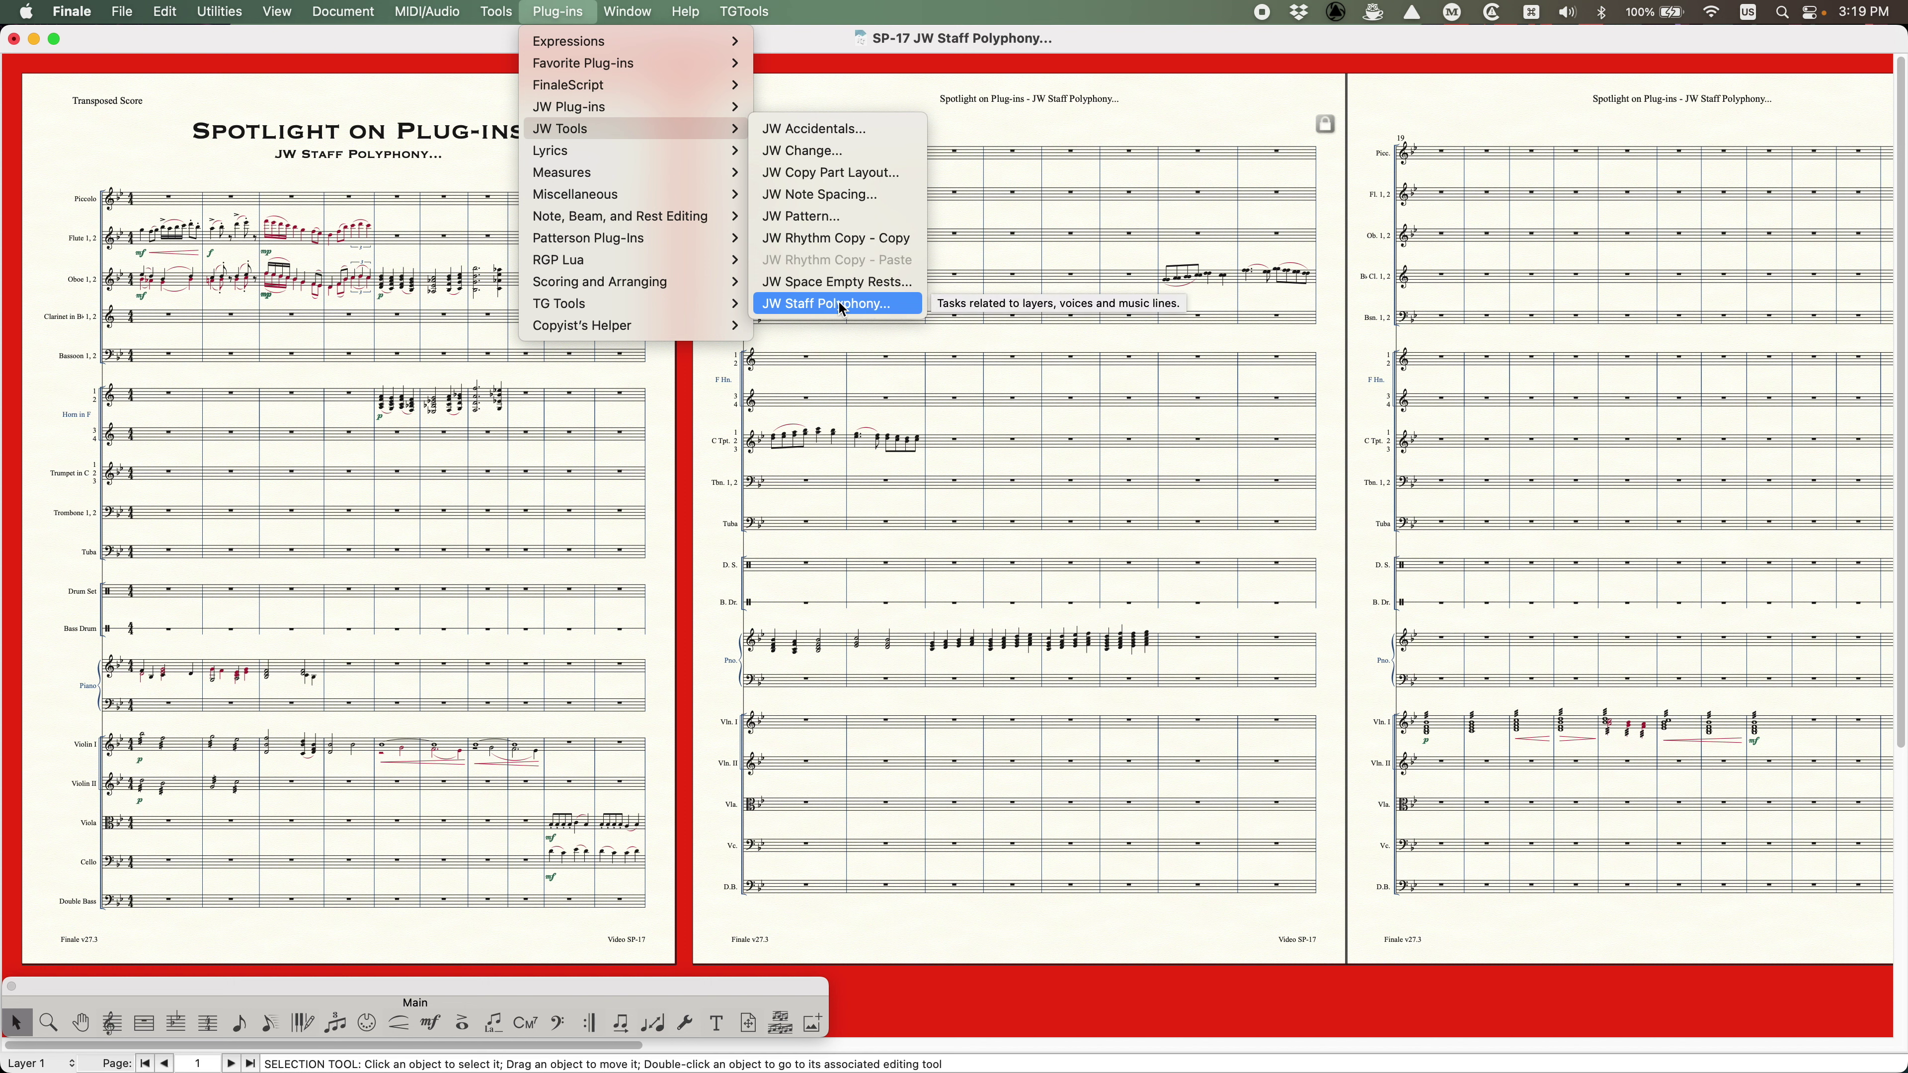
{"action": "left_click", "coordinate": [903, 307]}
{"action": "left_click", "coordinate": [853, 308]}
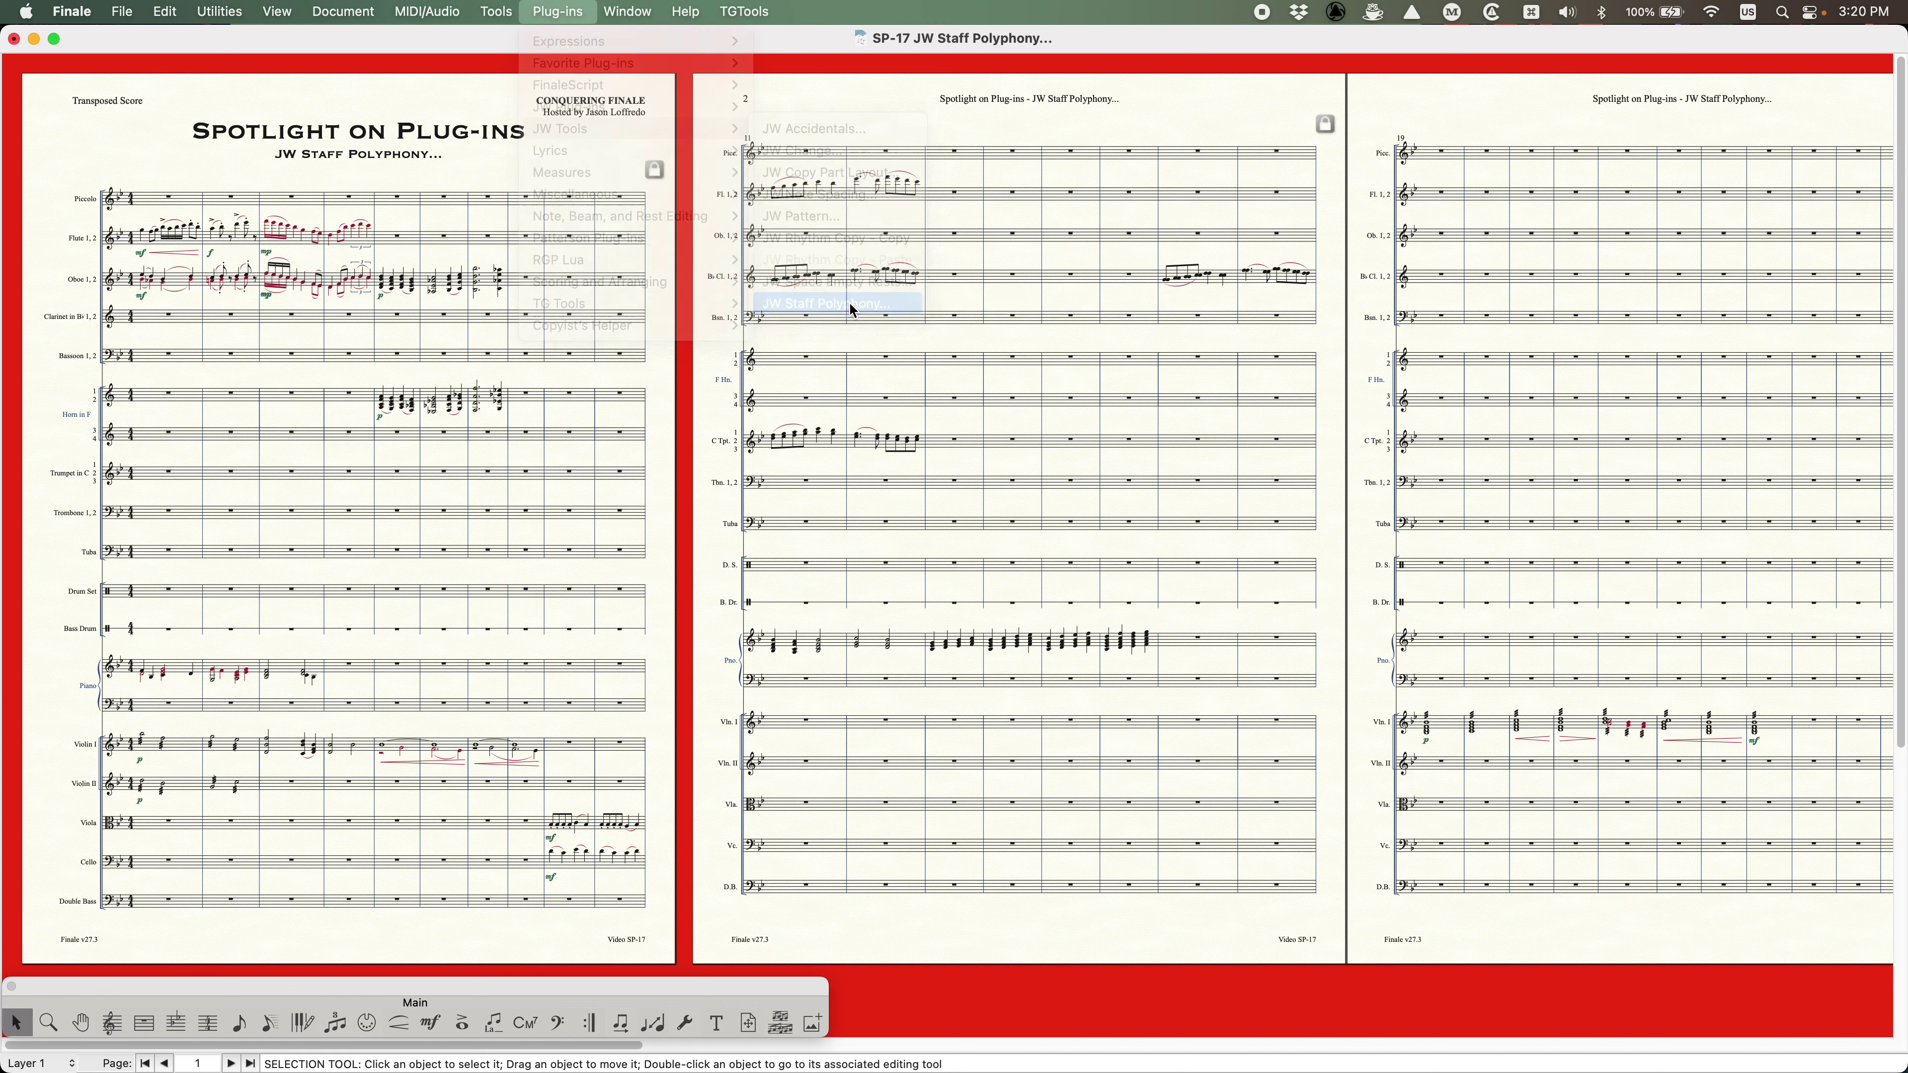
{"action": "left_click_drag", "start_coordinate": [839, 192], "coordinate": [955, 227]}
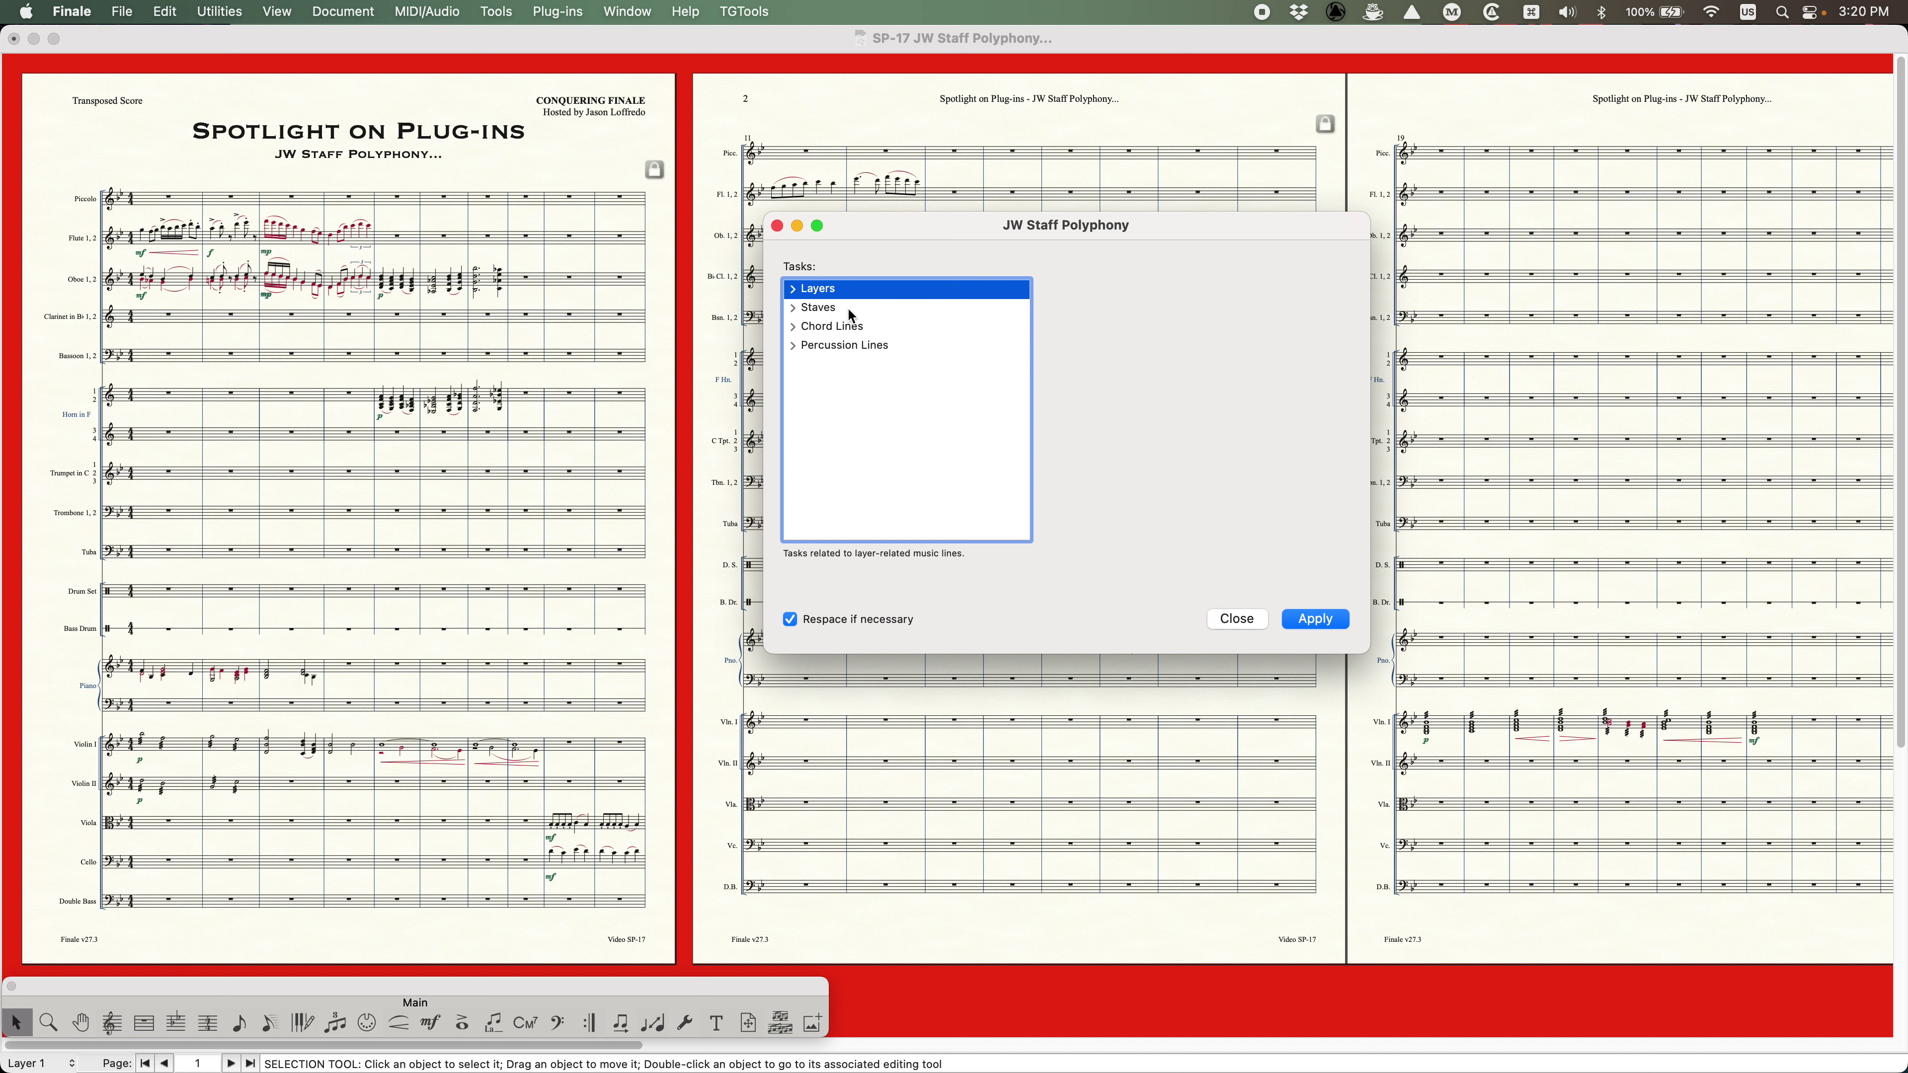
- Examine the Layers, Staves, Chord Lines and Percussion Lines task groups, the respacing option and the individual layer tasks
{"action": "left_click", "coordinate": [816, 310]}
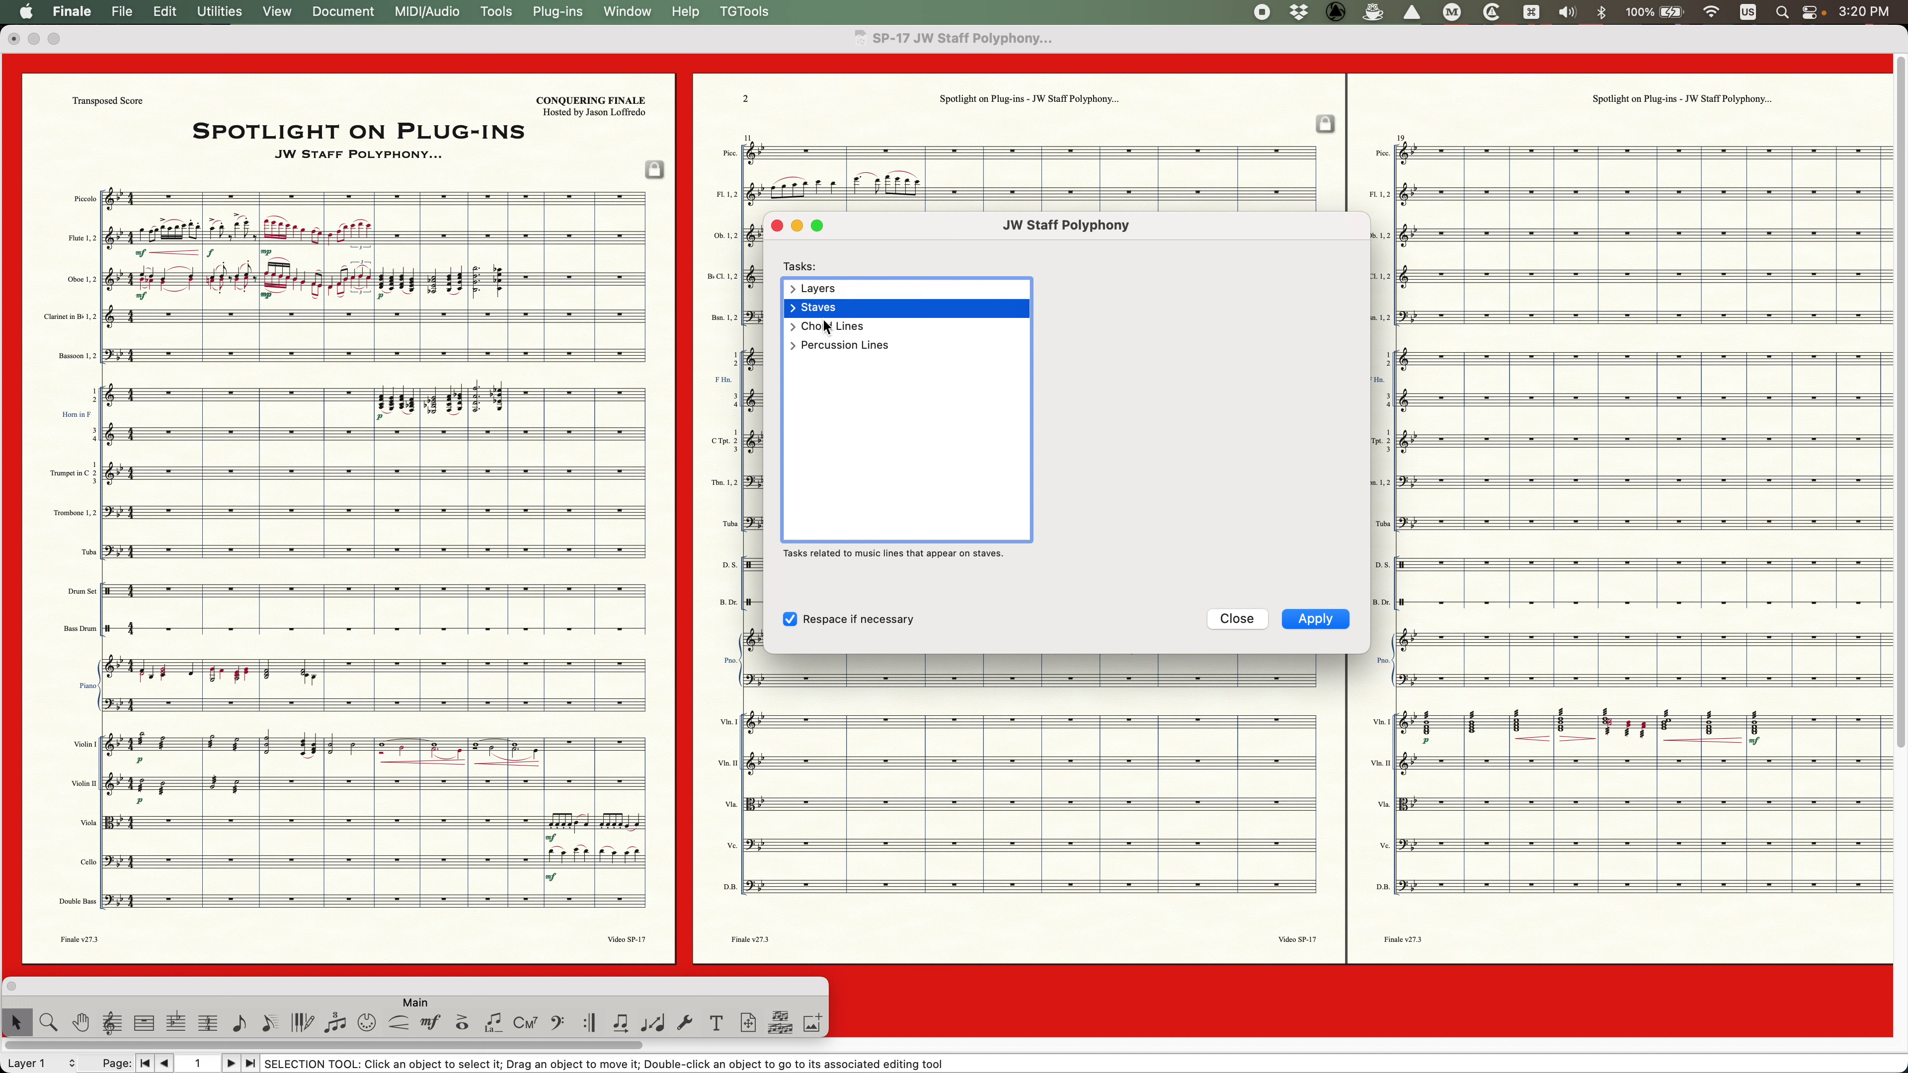
{"action": "left_click", "coordinate": [824, 322]}
{"action": "left_click", "coordinate": [850, 347]}
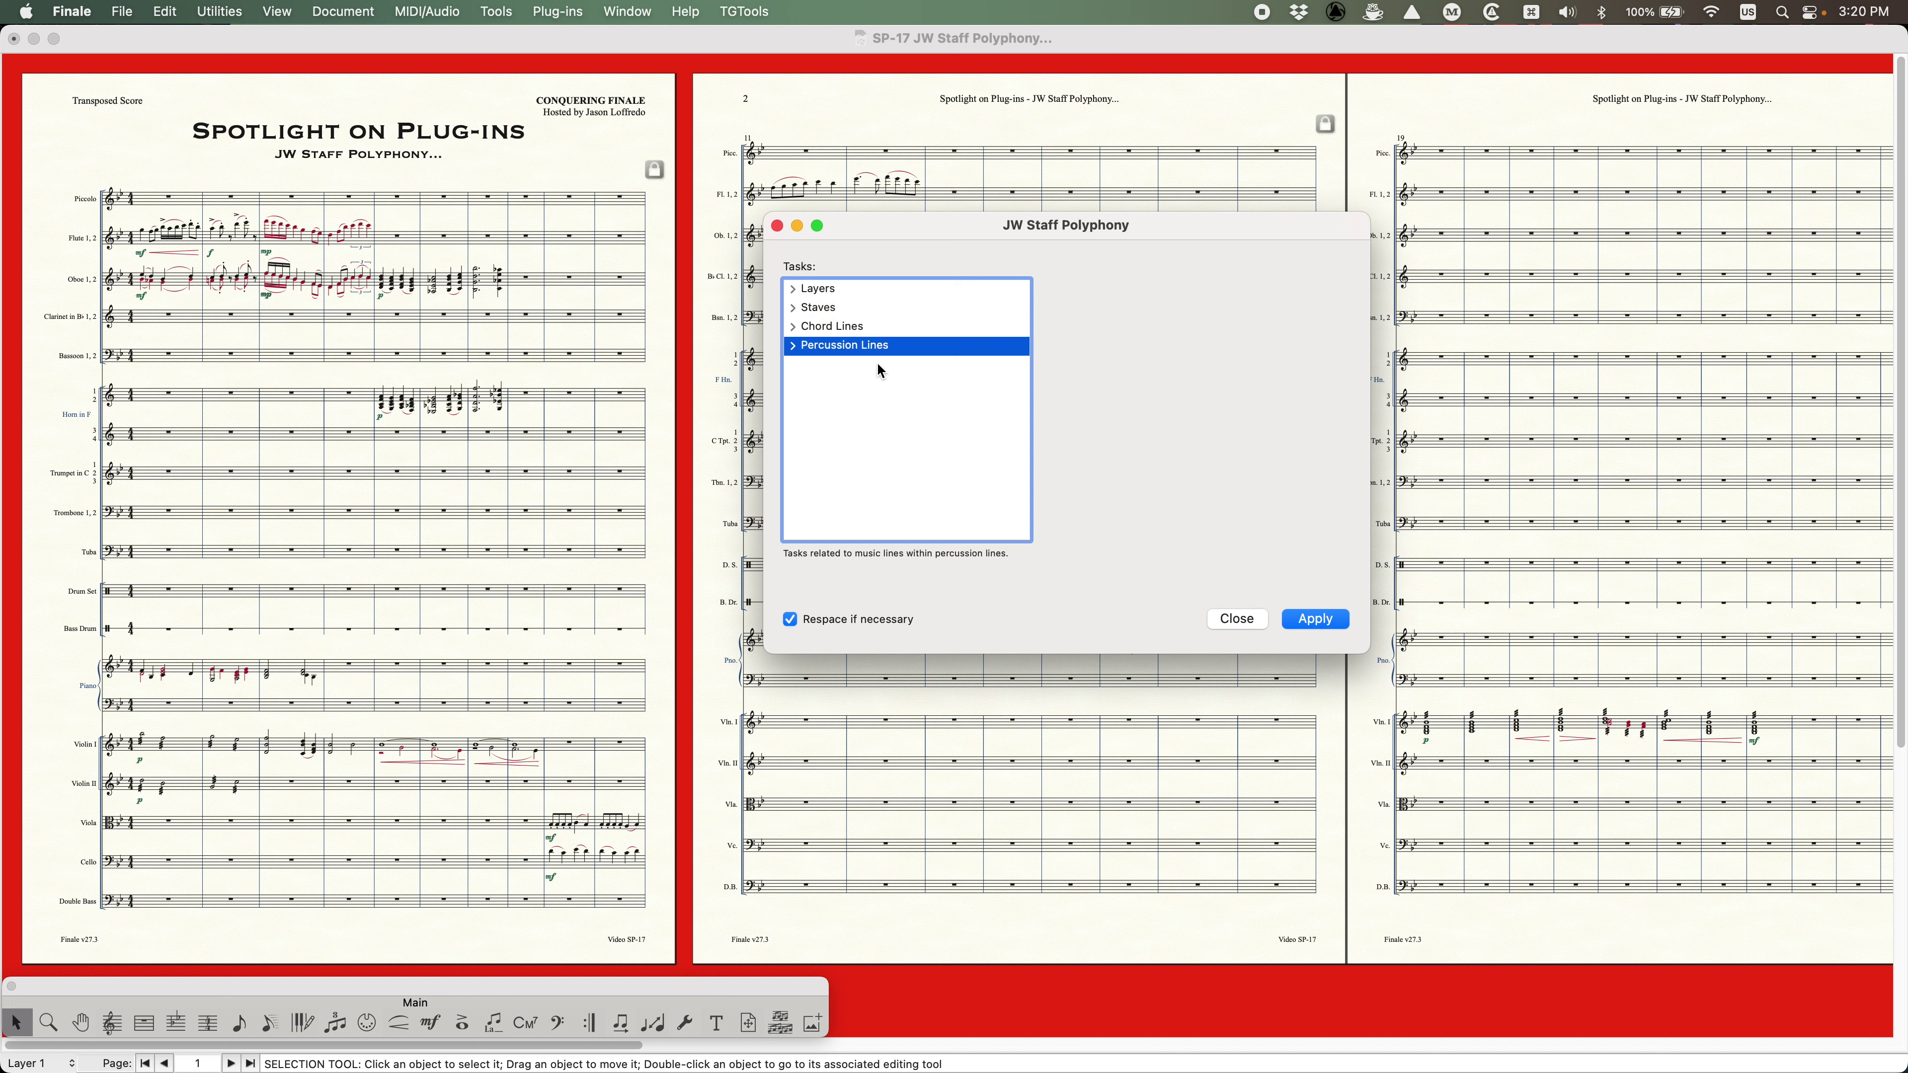
{"action": "left_click", "coordinate": [823, 292]}
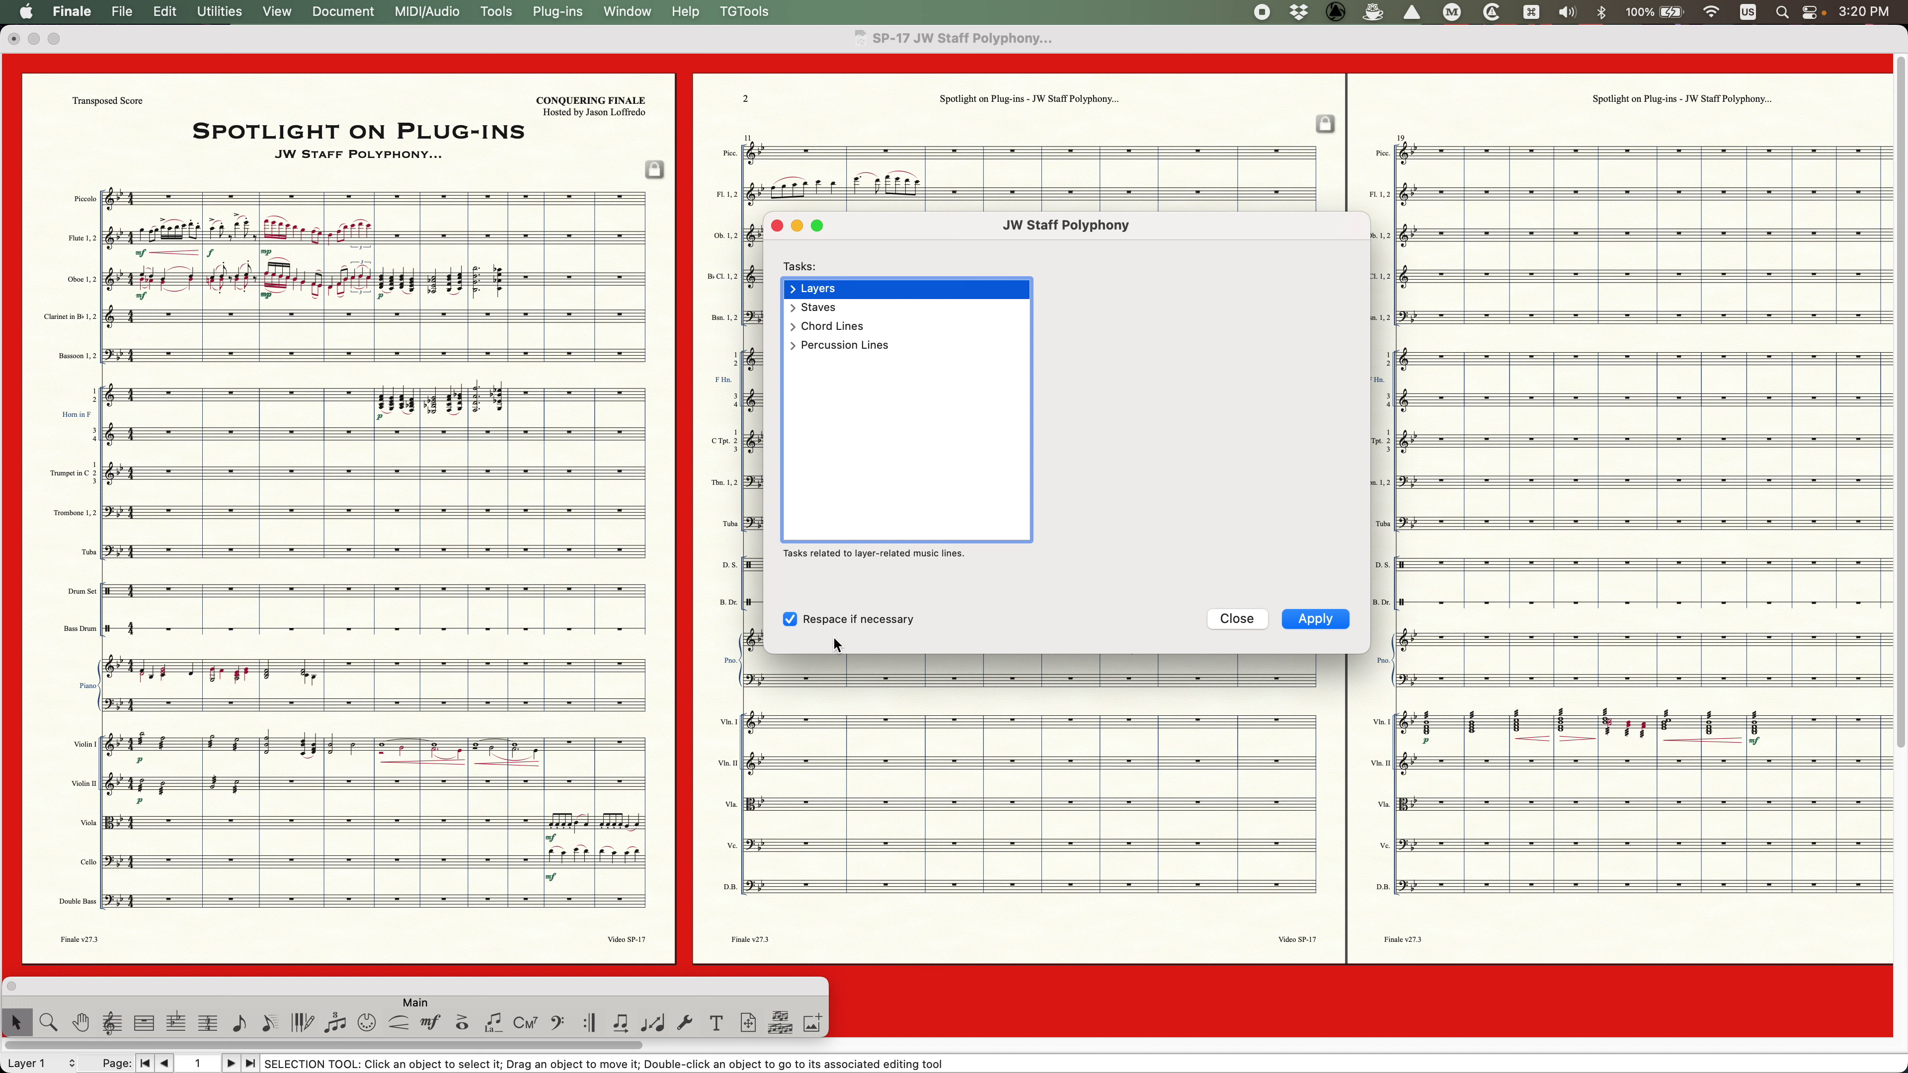
{"action": "left_click", "coordinate": [789, 619]}
{"action": "left_click", "coordinate": [787, 617]}
{"action": "left_click", "coordinate": [793, 289]}
{"action": "left_click", "coordinate": [793, 421]}
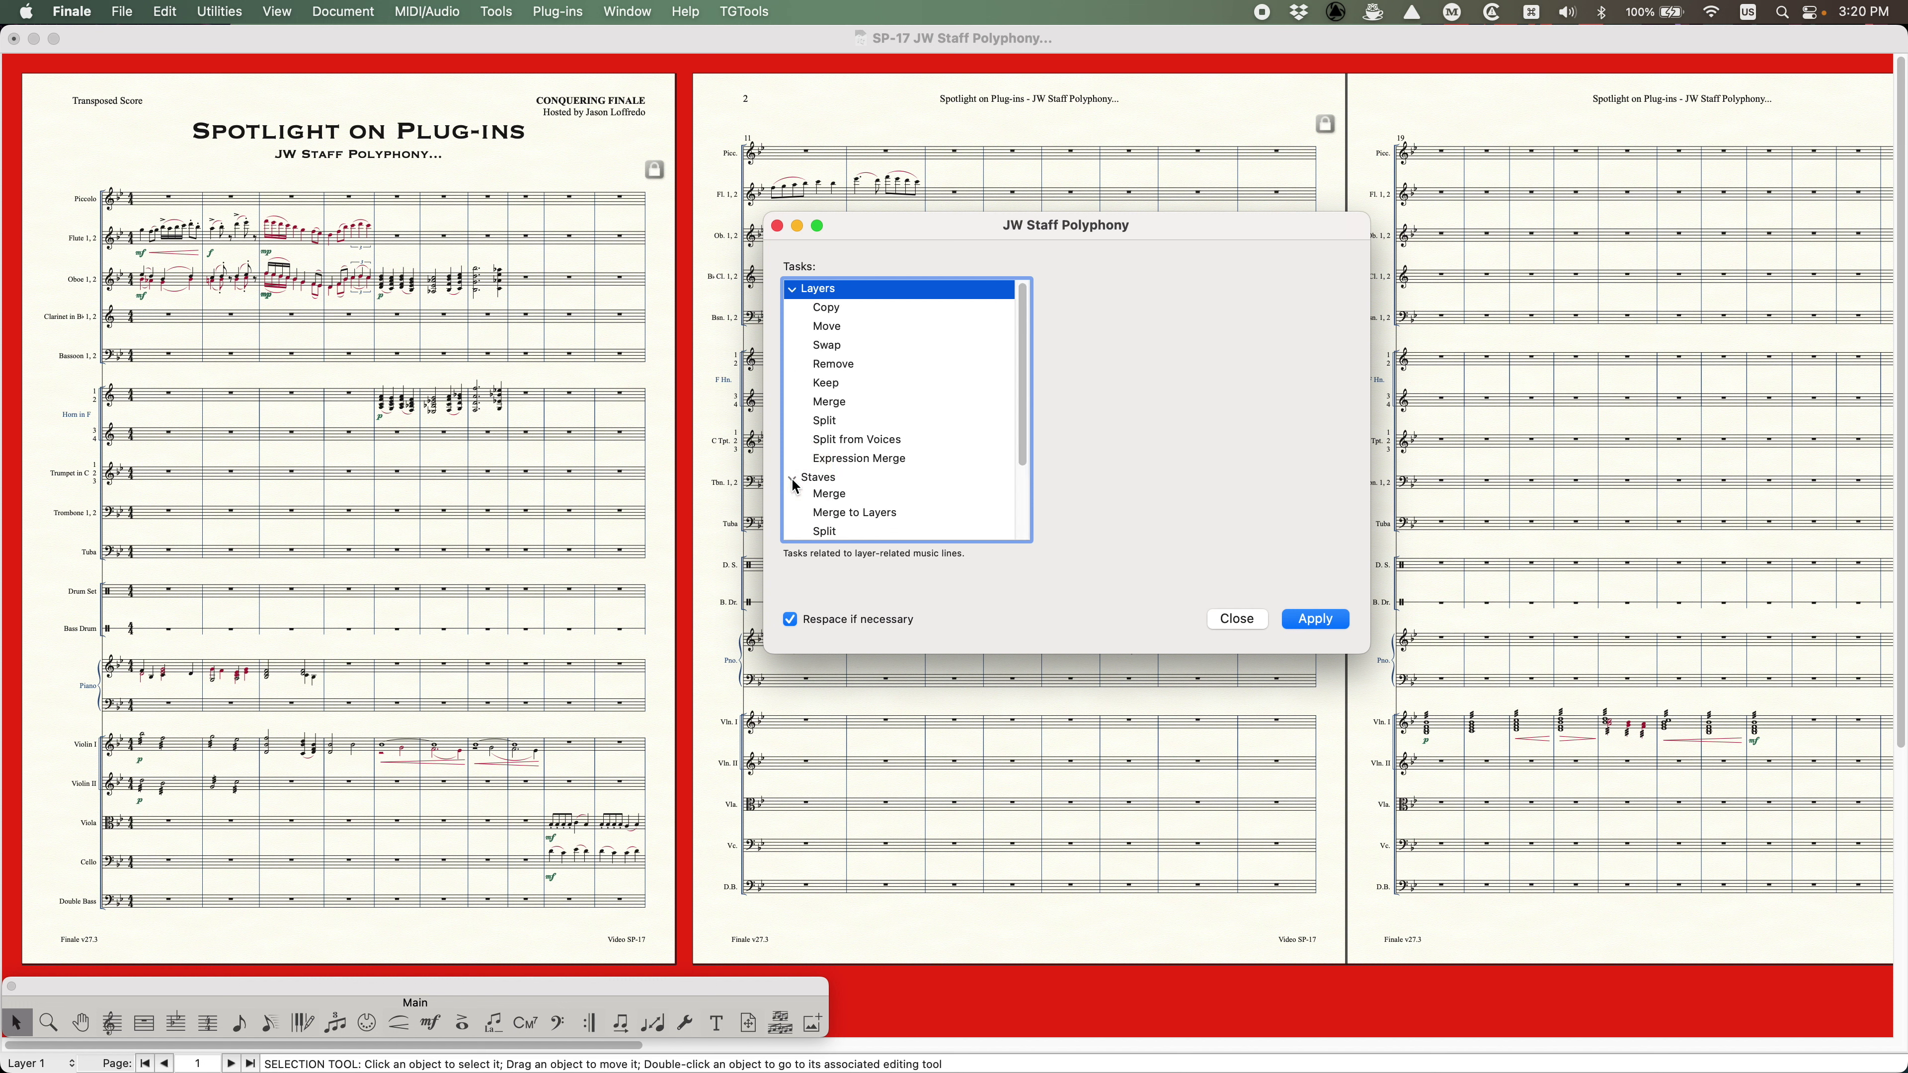
{"action": "left_click", "coordinate": [792, 378]}
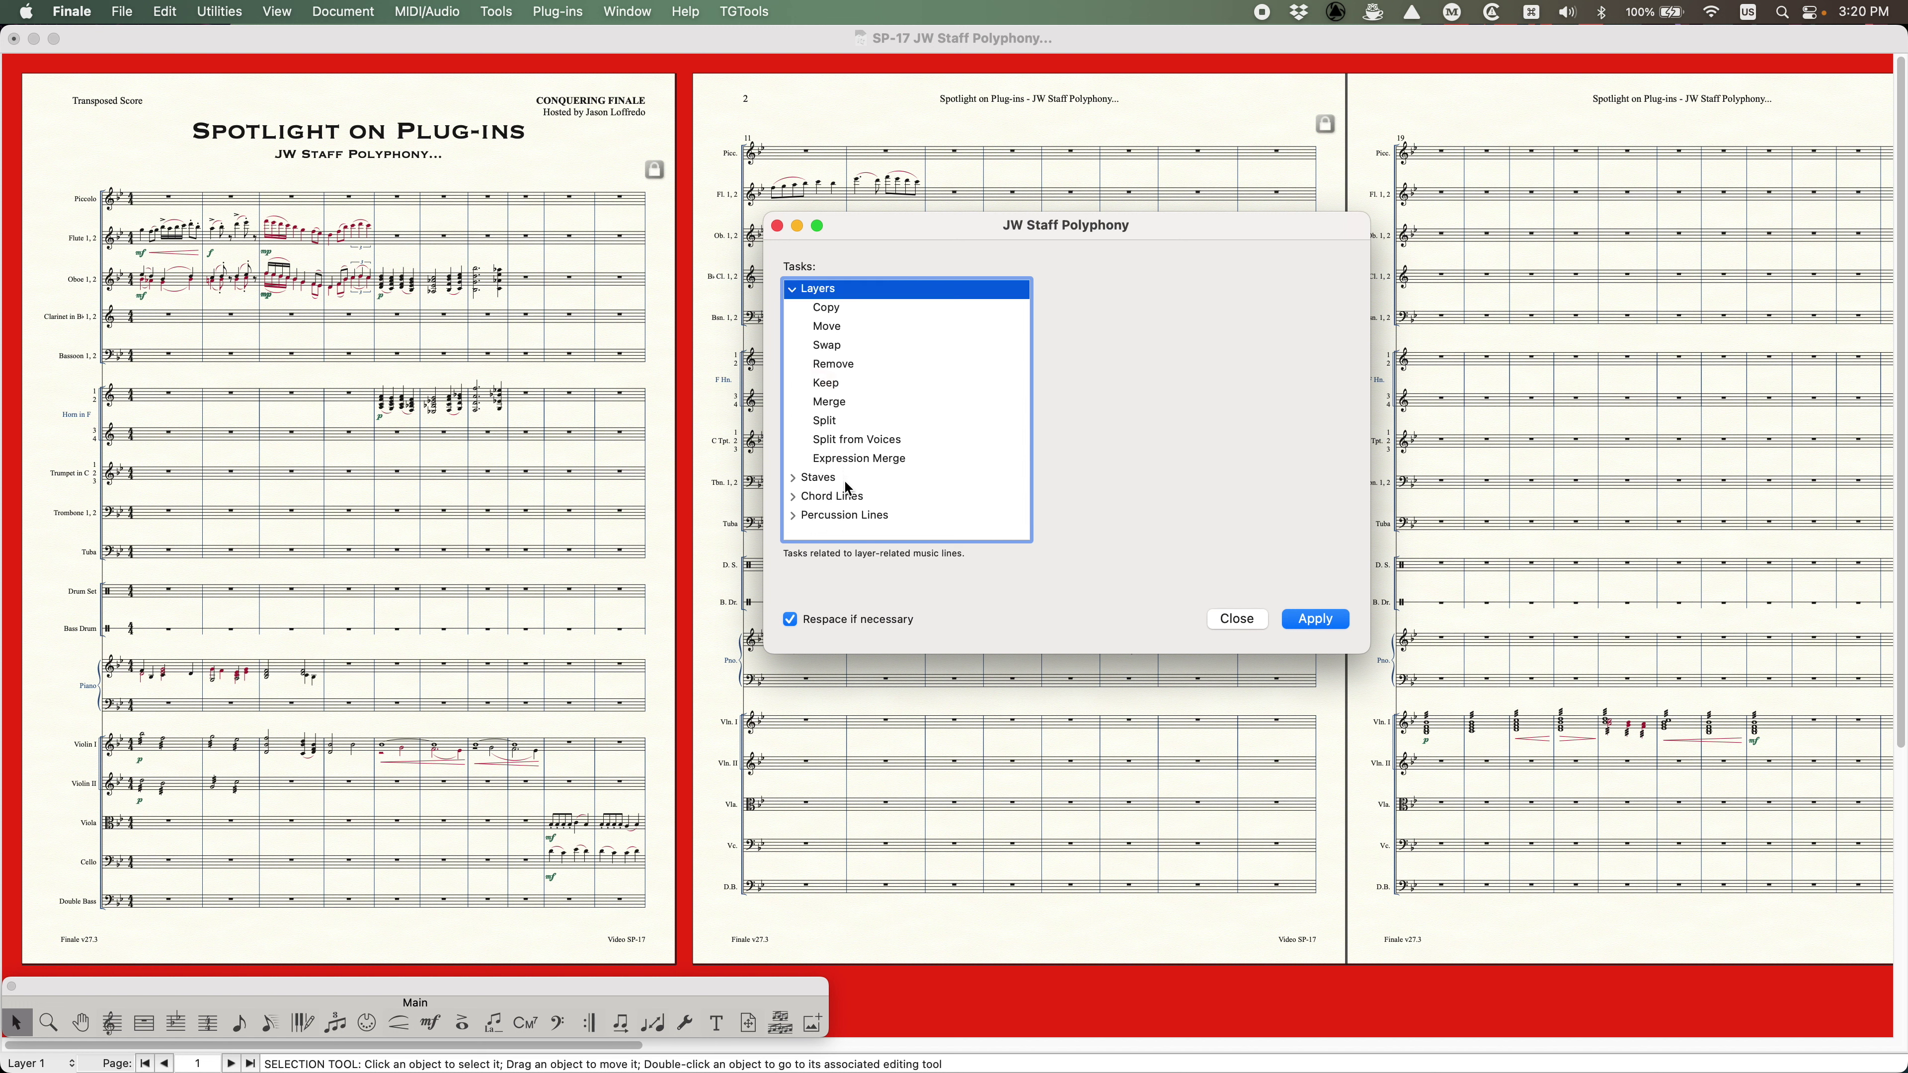
{"action": "left_click", "coordinate": [792, 289]}
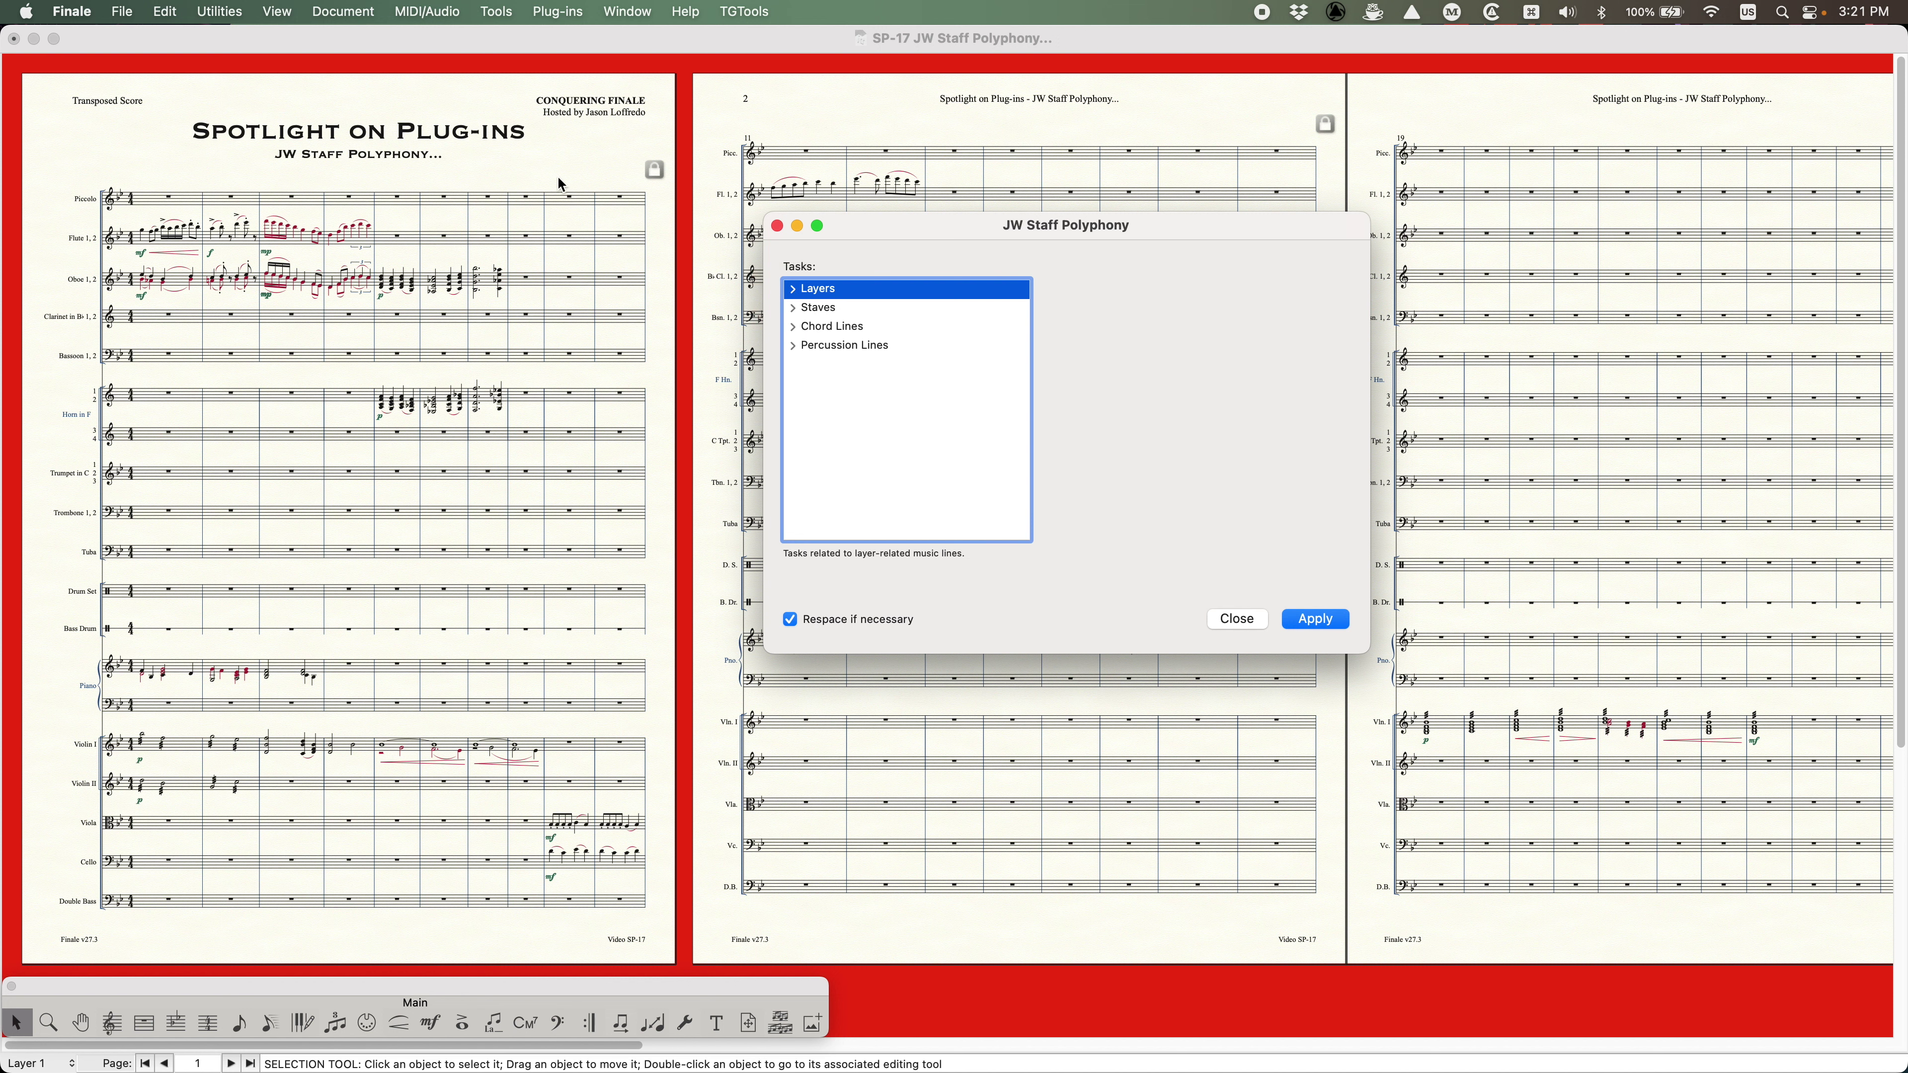
- Copy the contents of layer 1 to layer 2 in the first two measures of the Flute 1, 2 staff using JW Staff Polyphony
{"action": "left_click_drag", "start_coordinate": [941, 215], "coordinate": [1375, 230]}
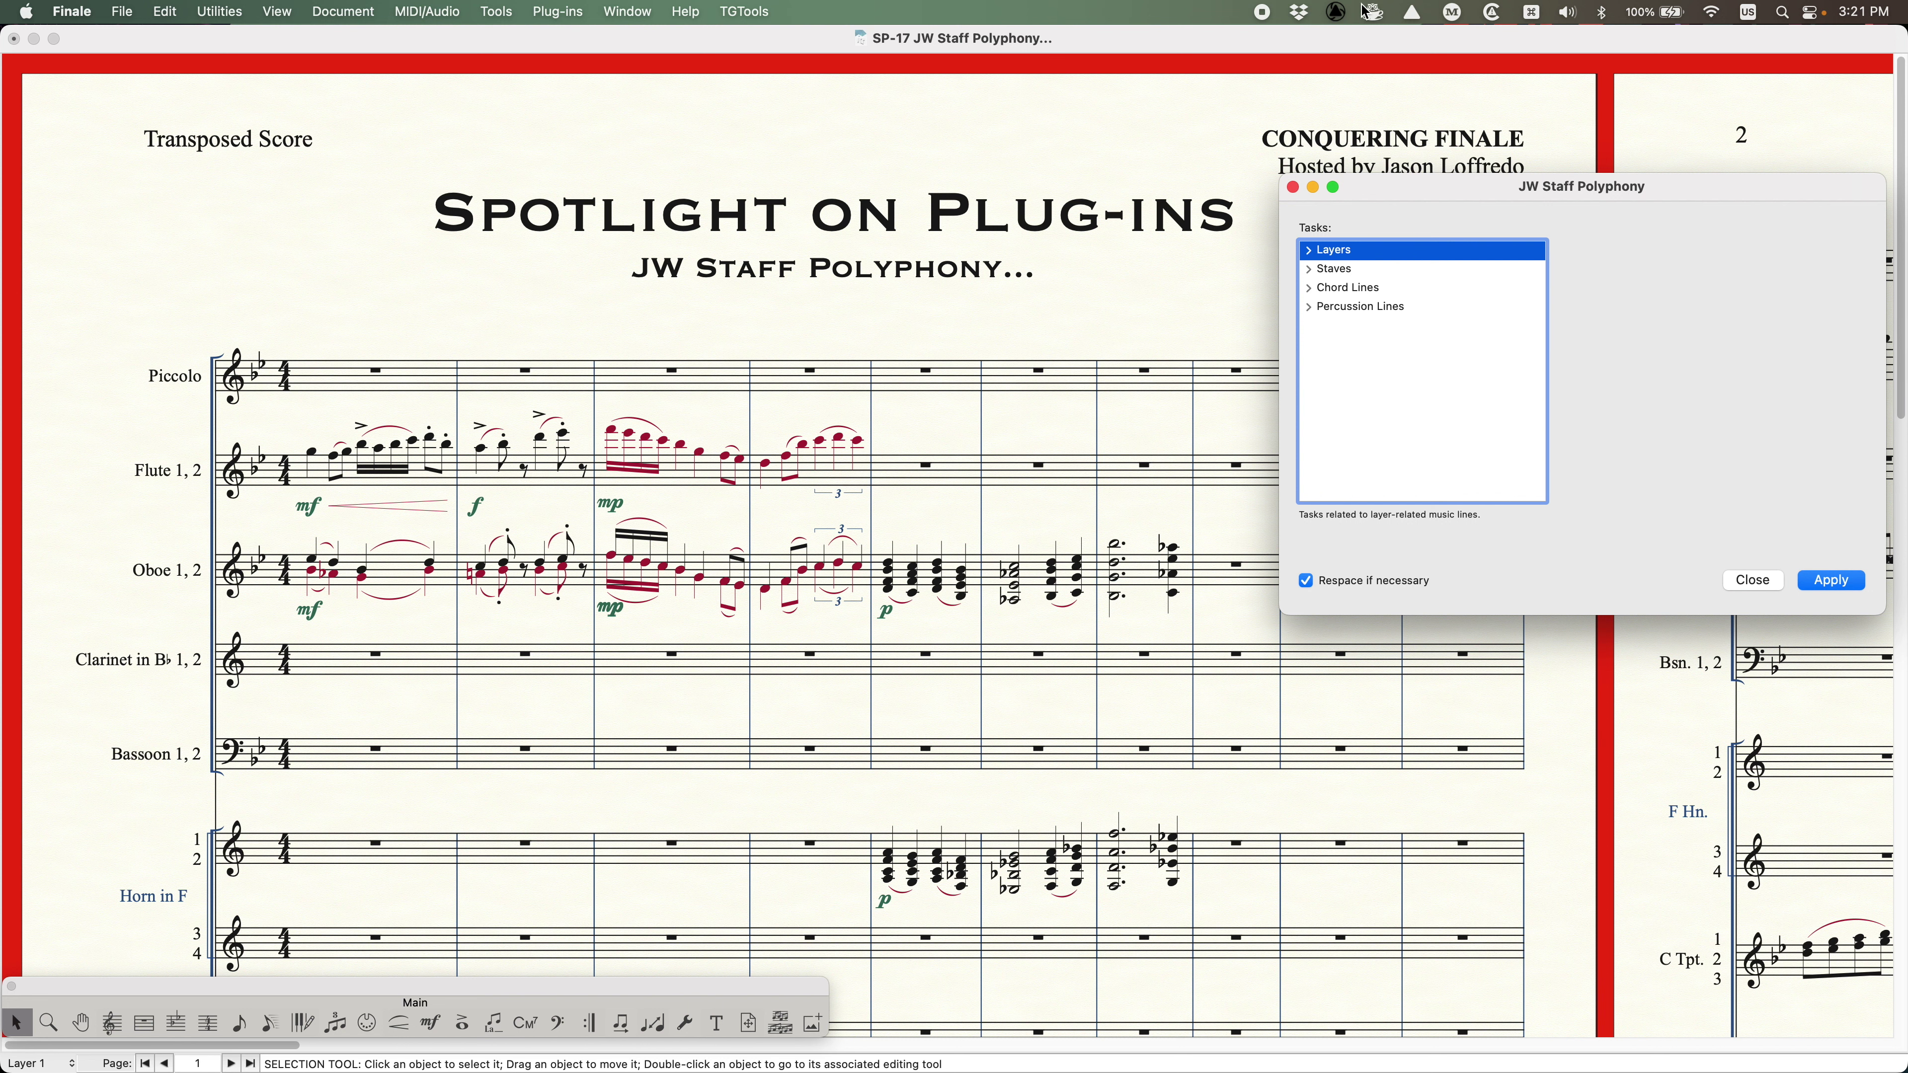
{"action": "left_click_drag", "start_coordinate": [1447, 181], "coordinate": [1109, 113]}
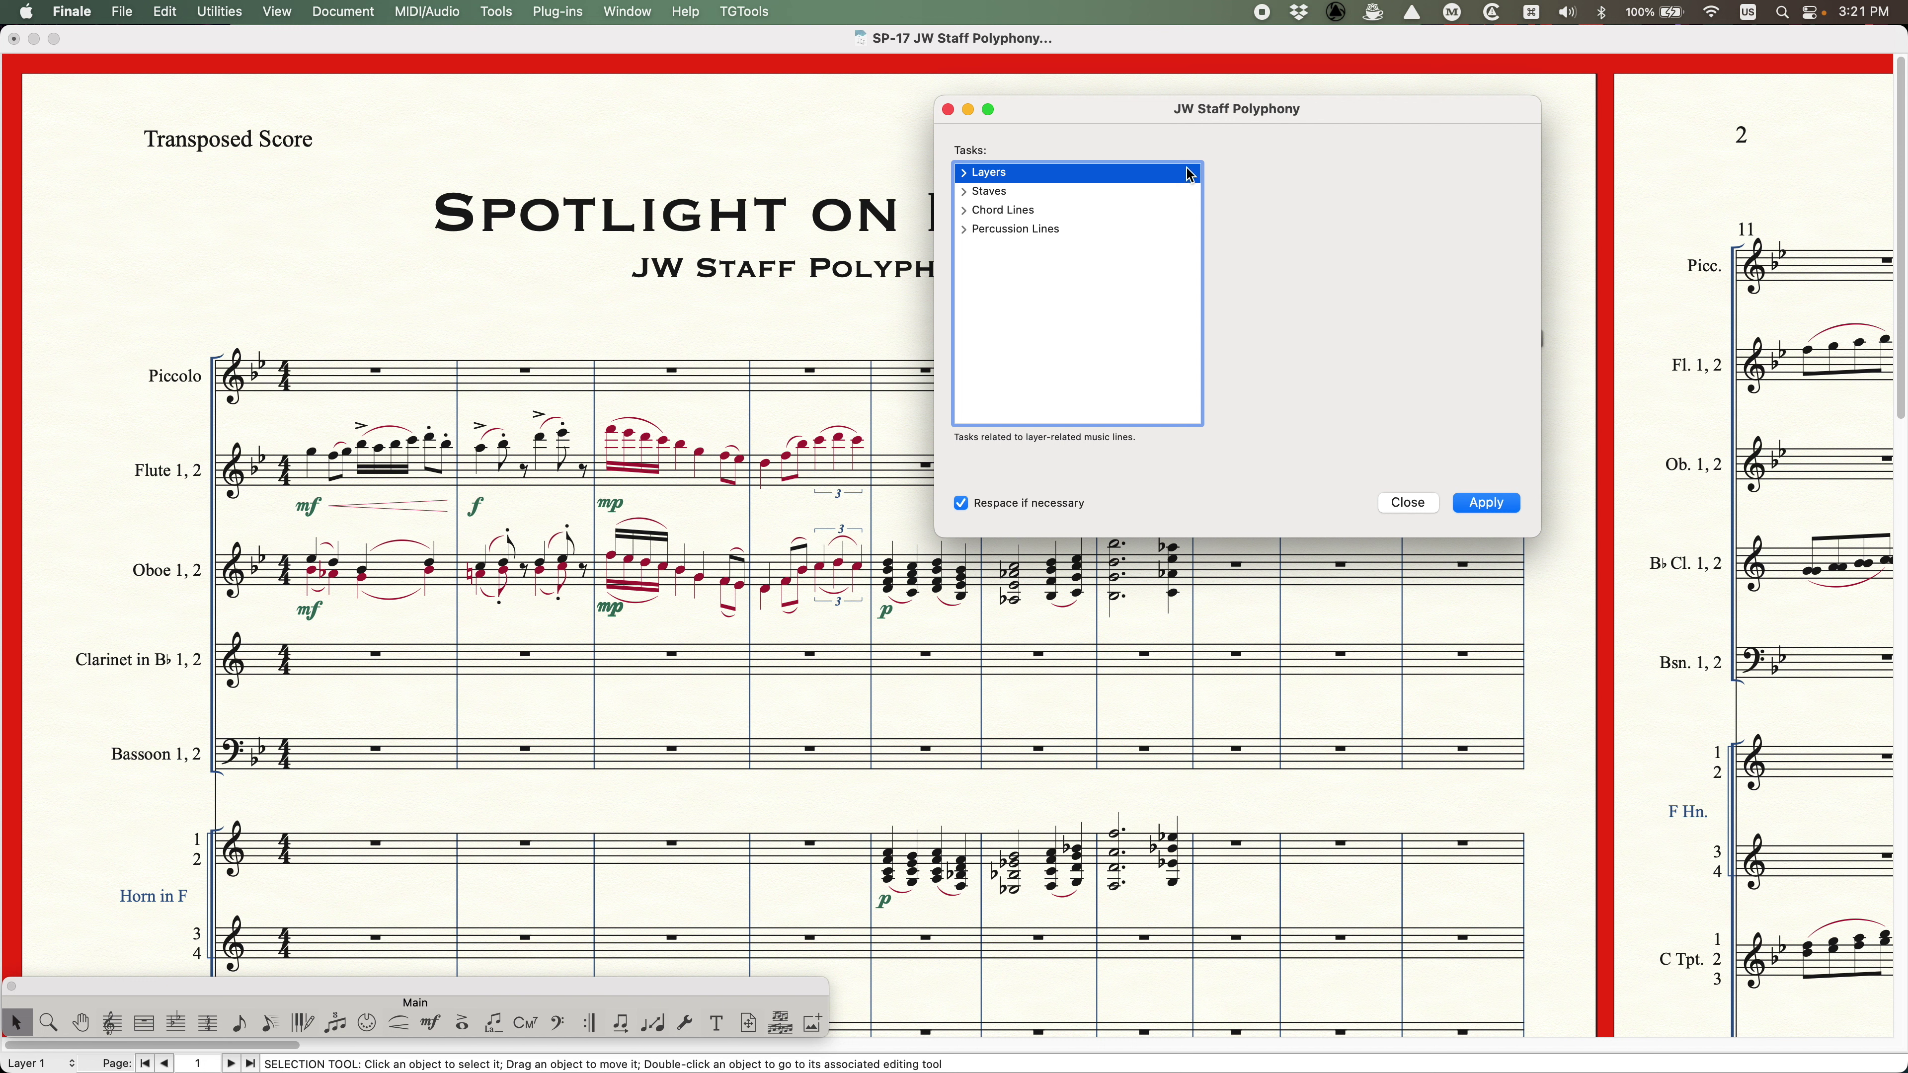
{"action": "left_click", "coordinate": [962, 176]}
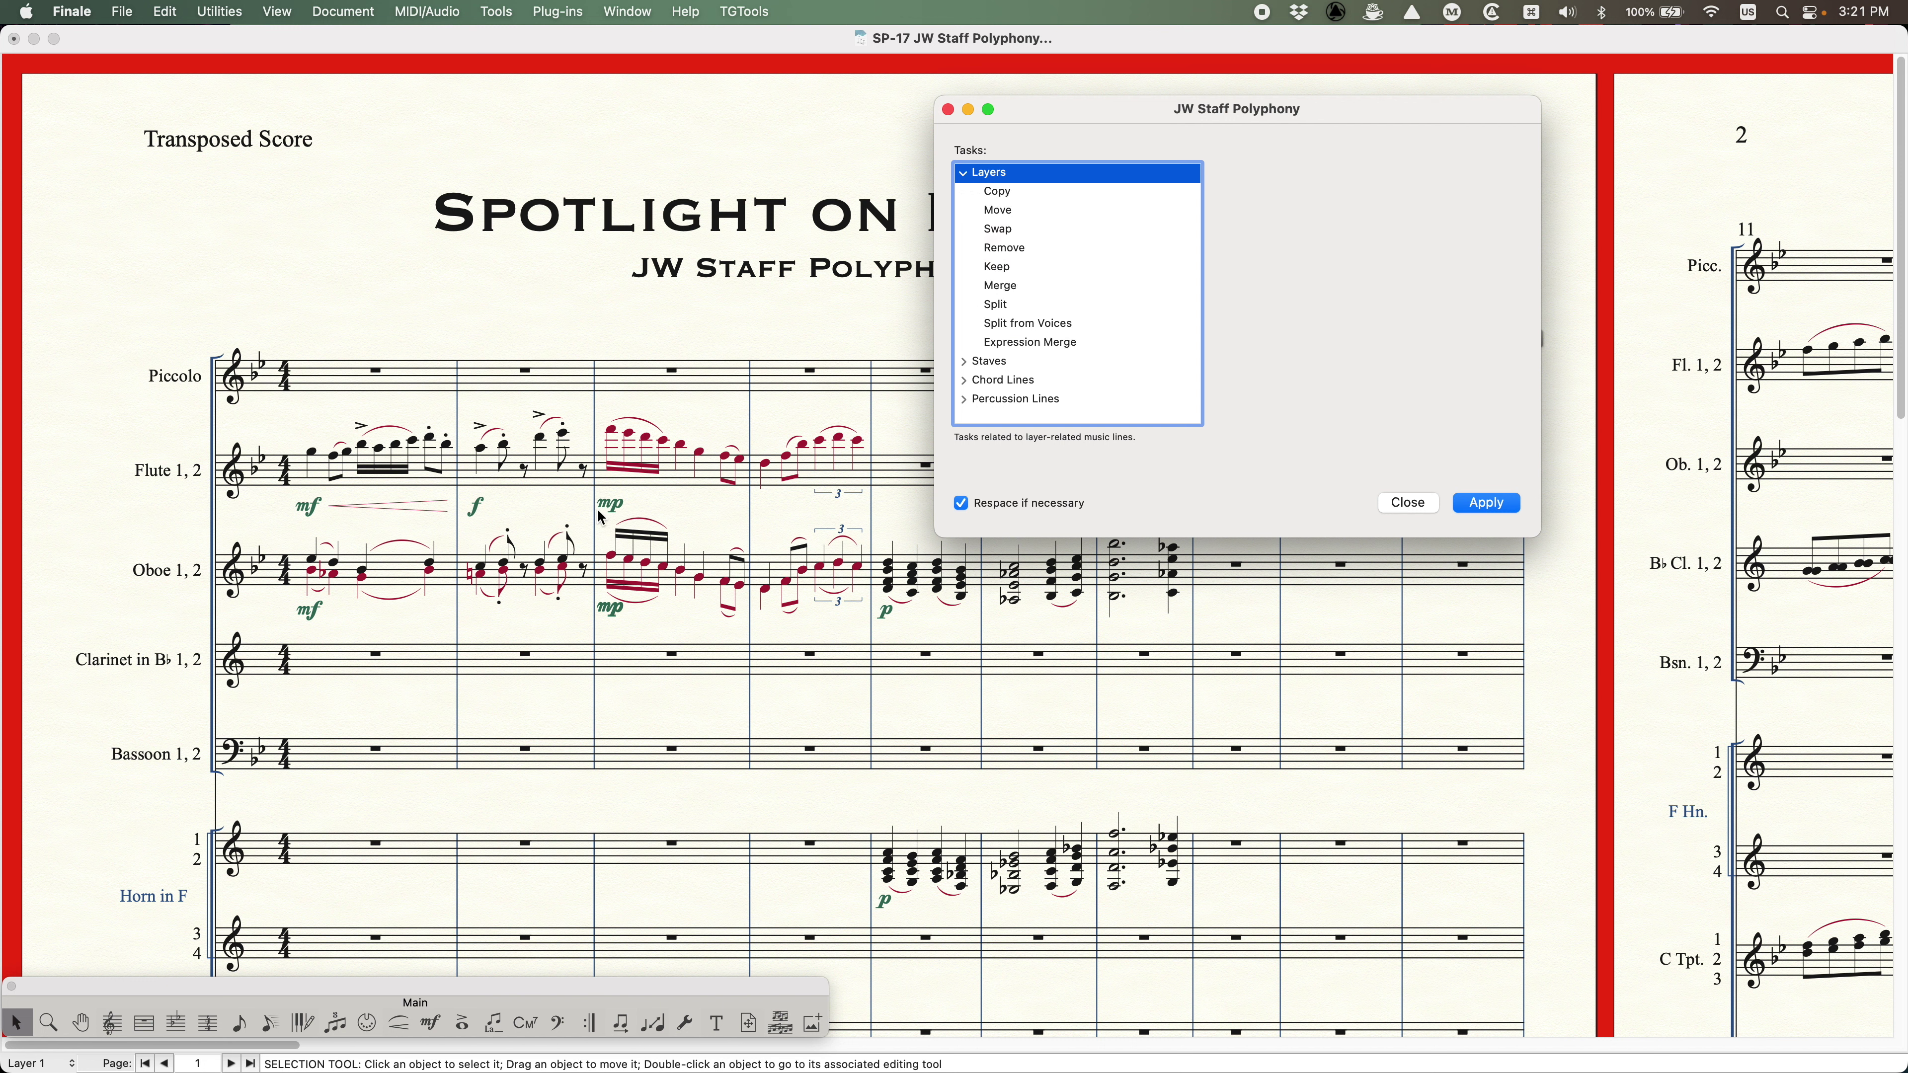
{"action": "left_click", "coordinate": [370, 310]}
{"action": "left_click", "coordinate": [379, 472]}
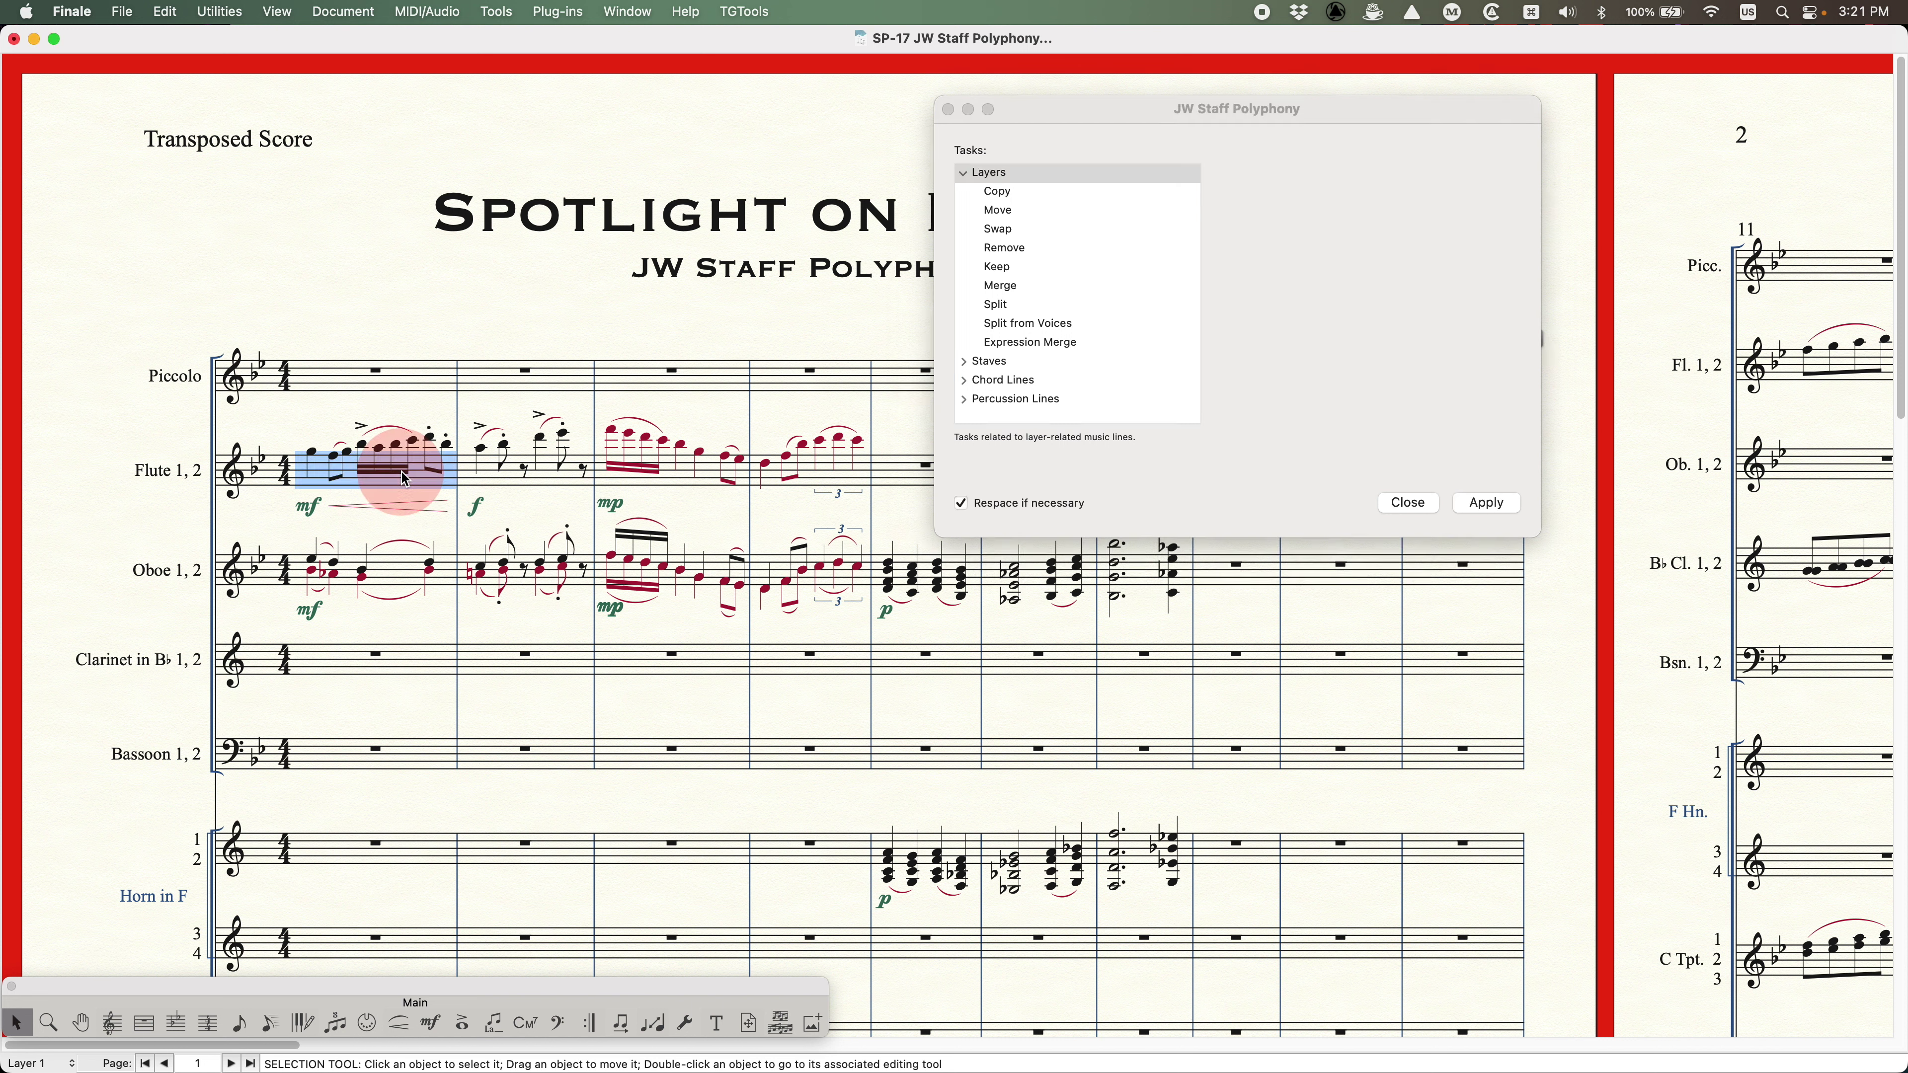
{"action": "left_click", "coordinate": [539, 473], "text": "shift"}
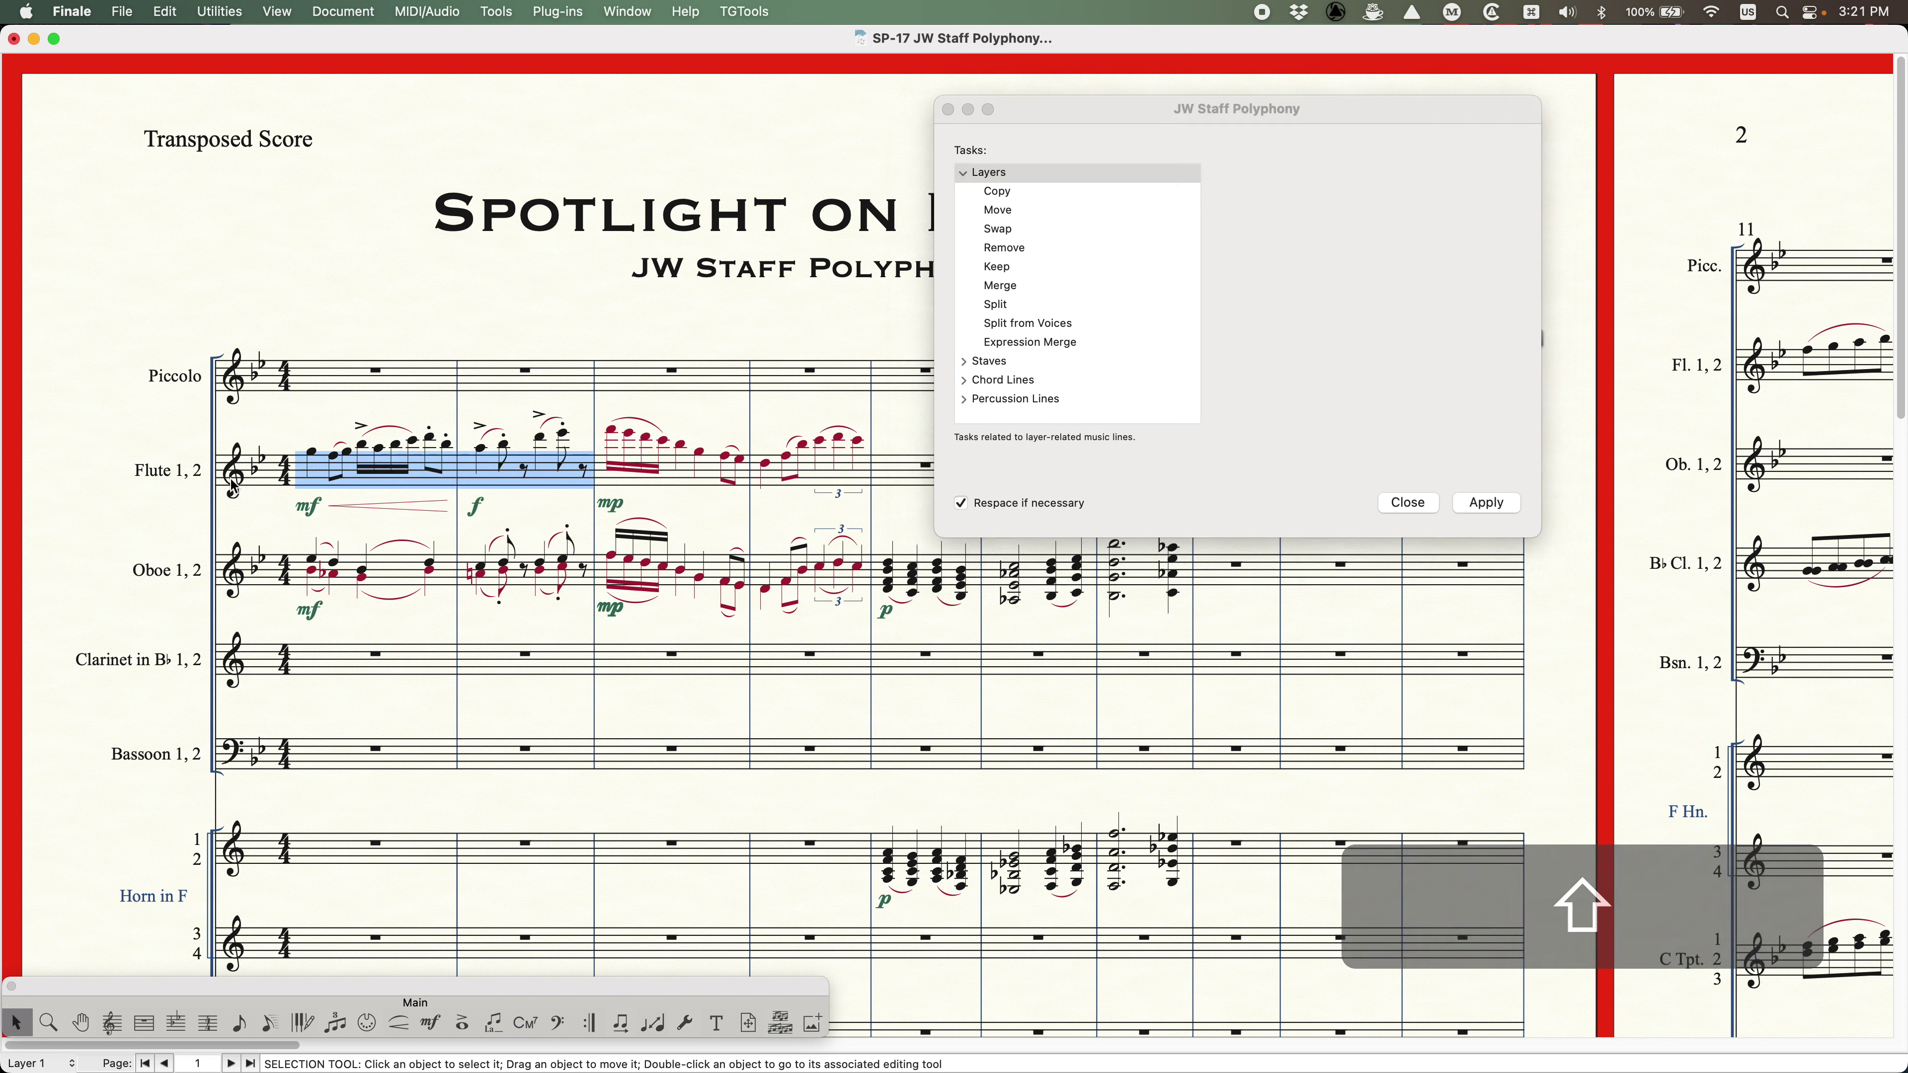
{"action": "left_click", "coordinate": [1289, 173]}
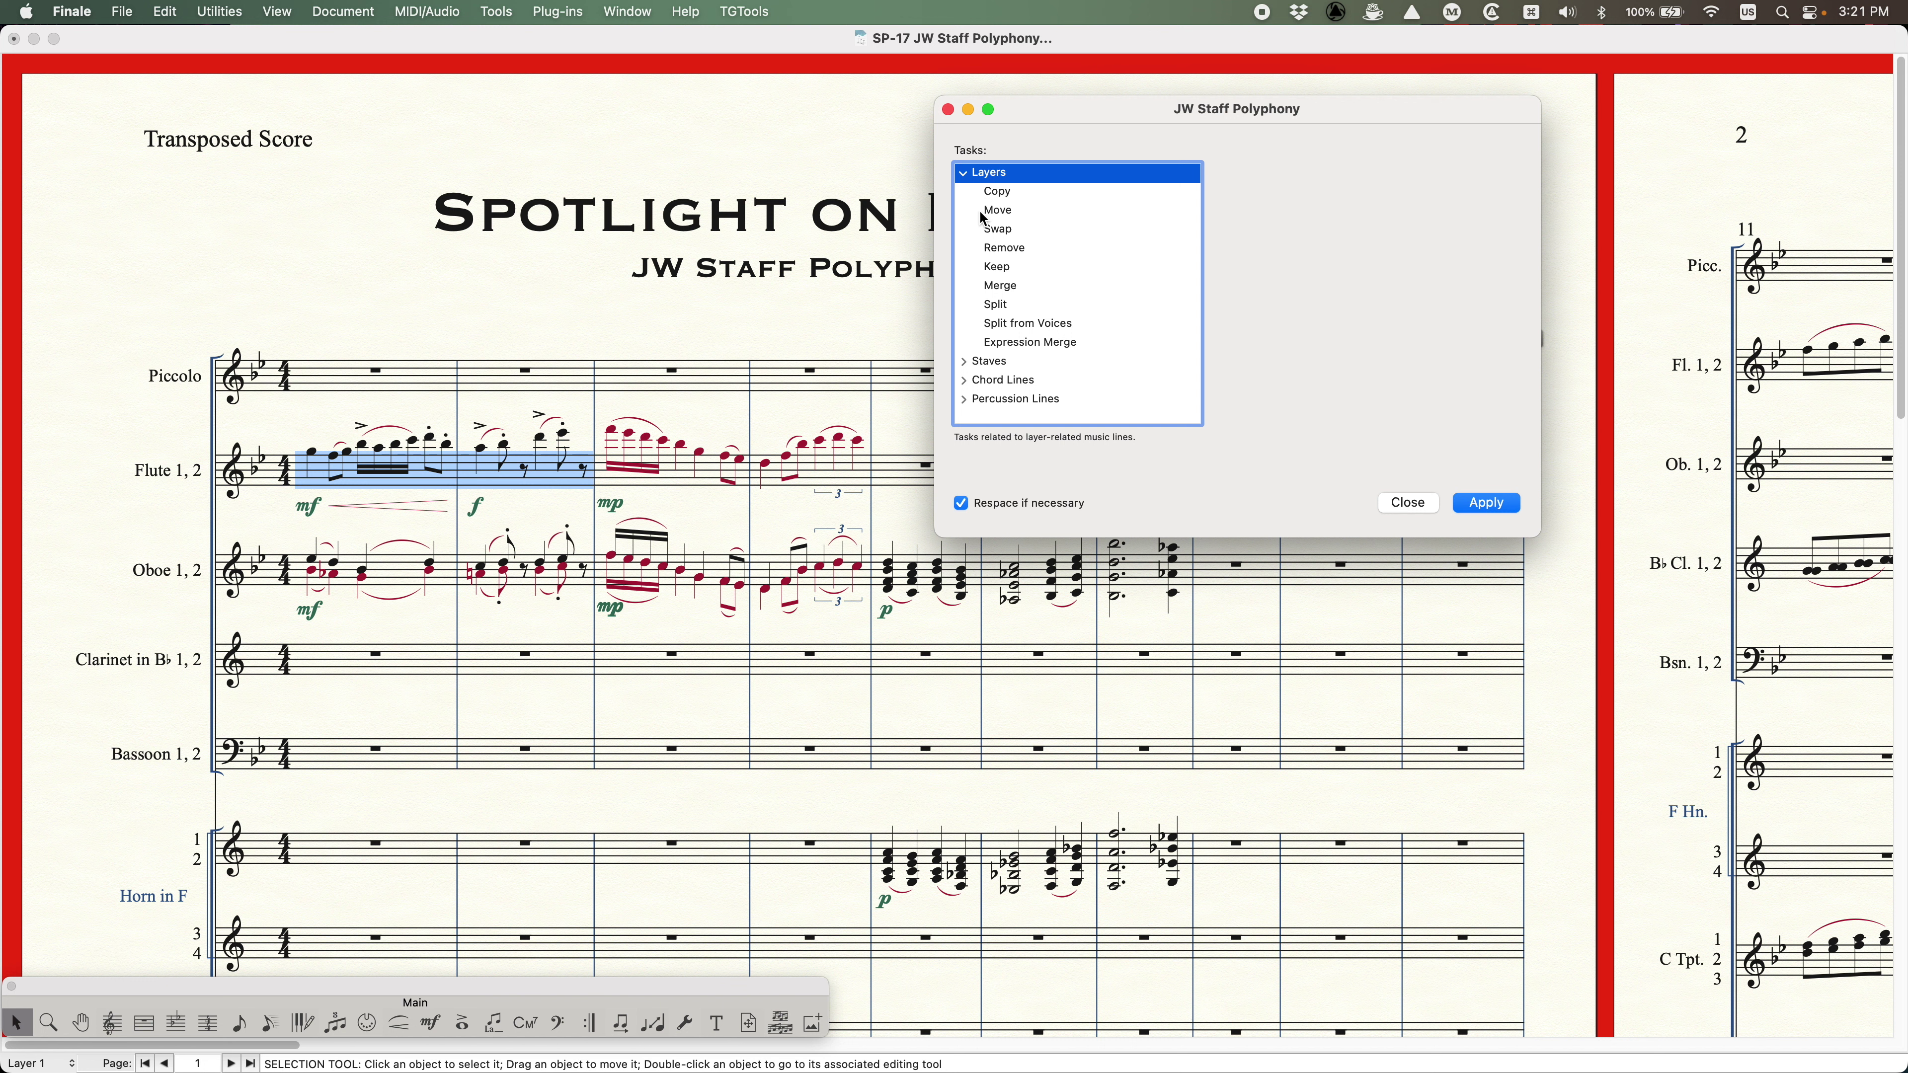
{"action": "left_click", "coordinate": [1007, 196]}
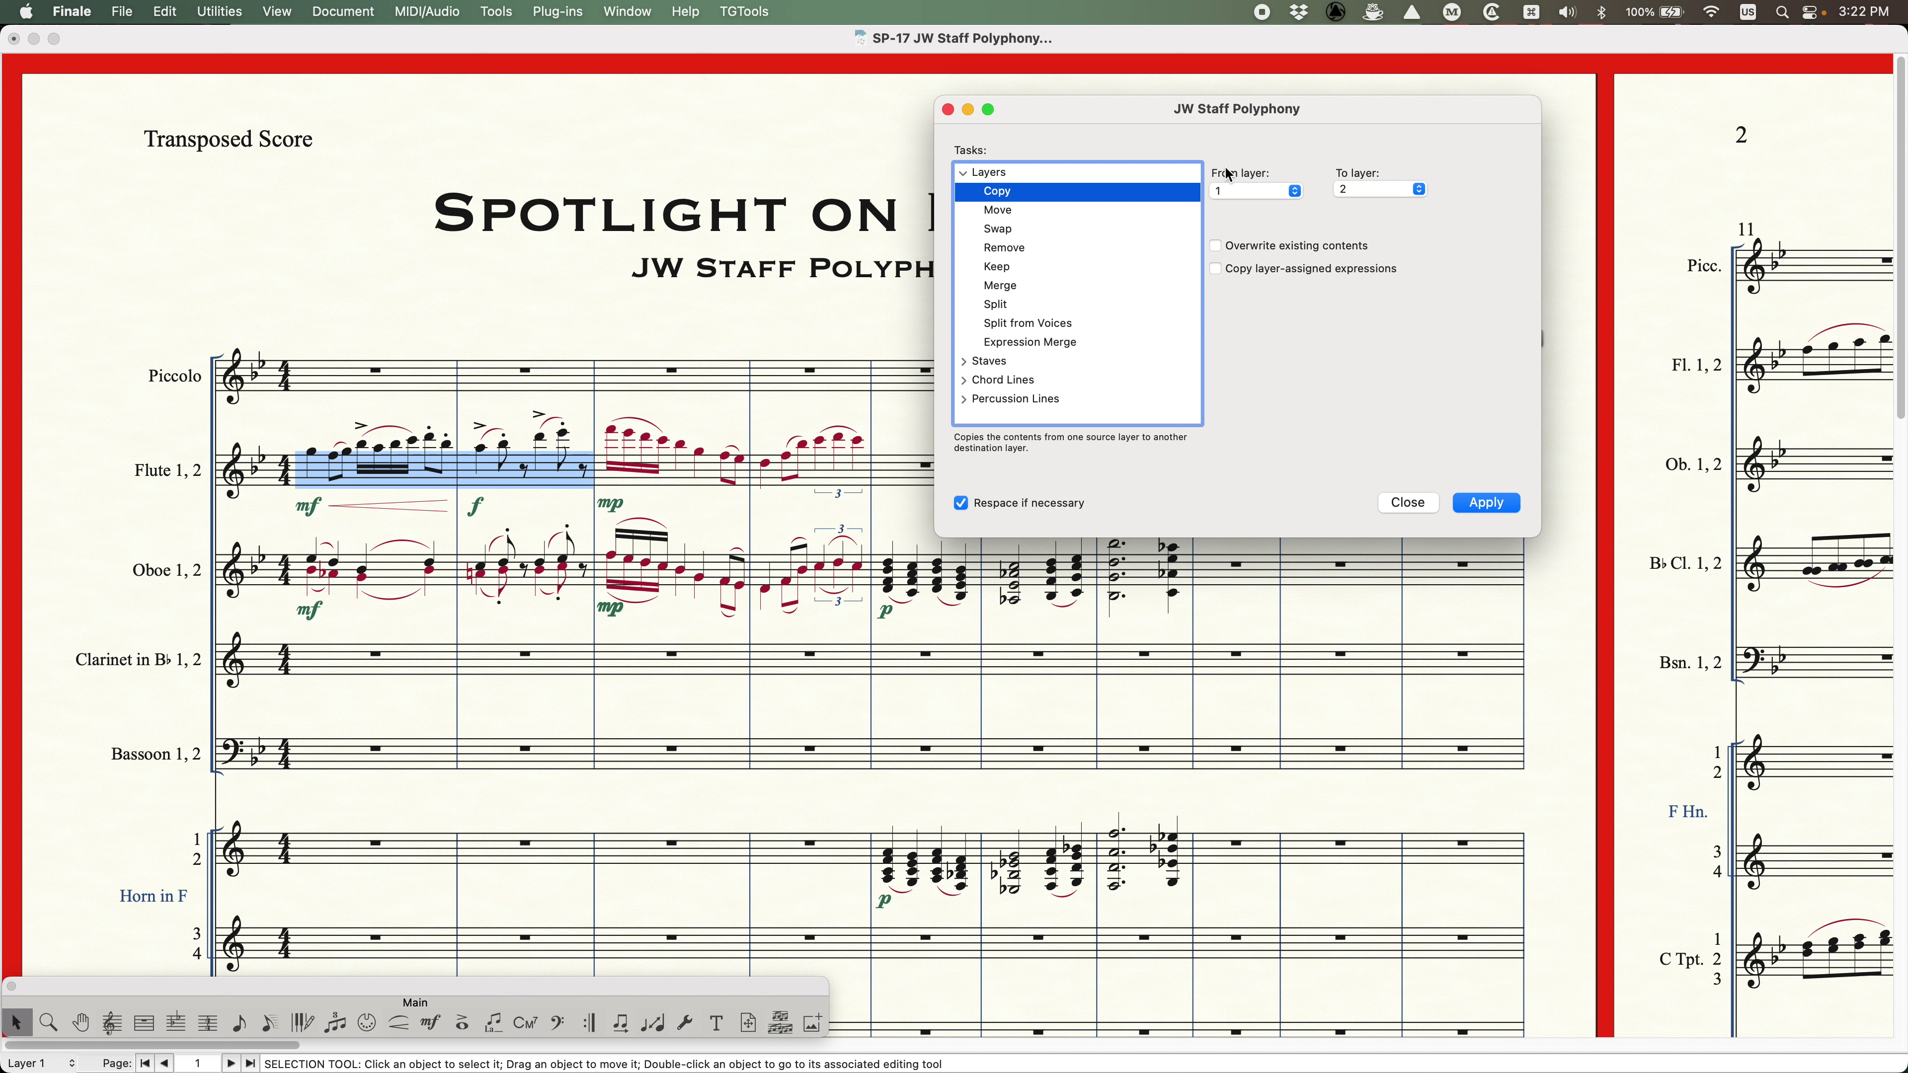
{"action": "left_click", "coordinate": [1484, 503]}
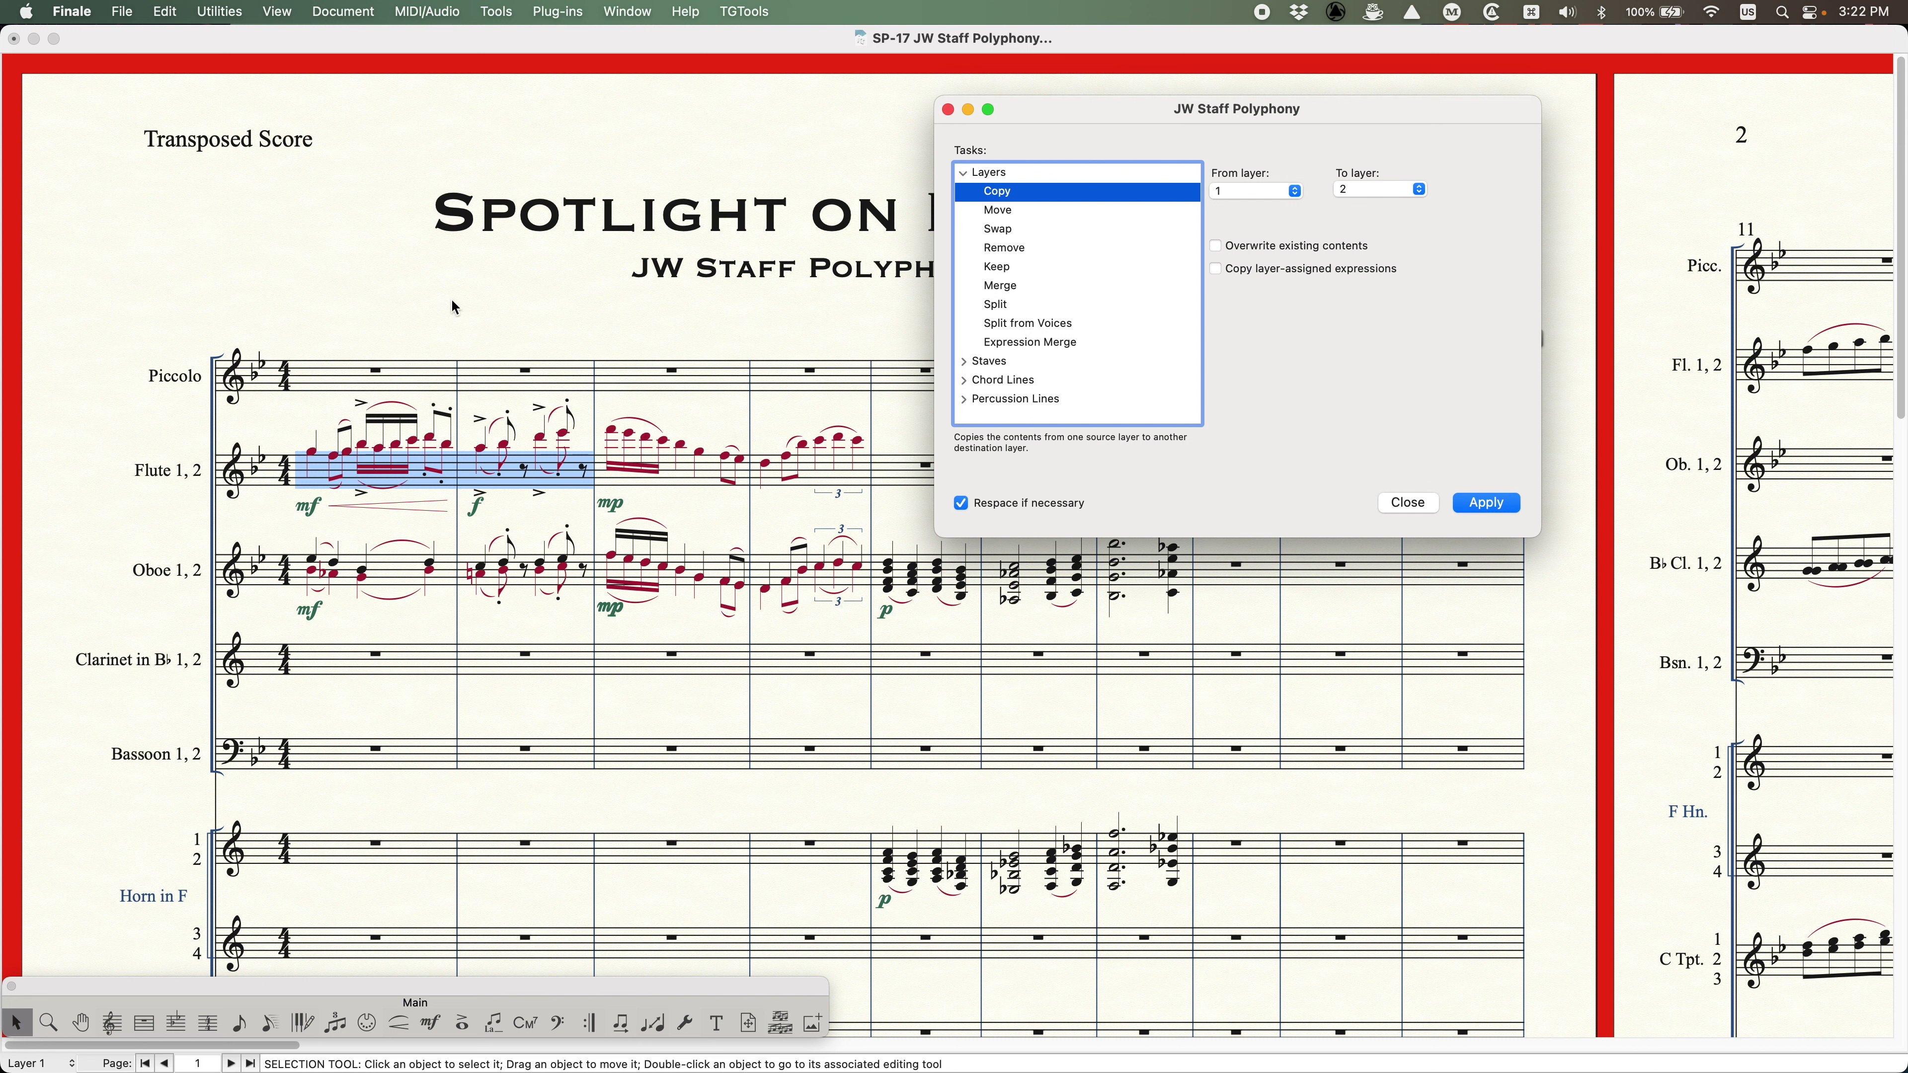
- Move the contents of layer 2 to layer 1 in measures 3 and 4 of Flute 1, 2, using "Don't move anything on conflict"
{"action": "left_click", "coordinate": [650, 354]}
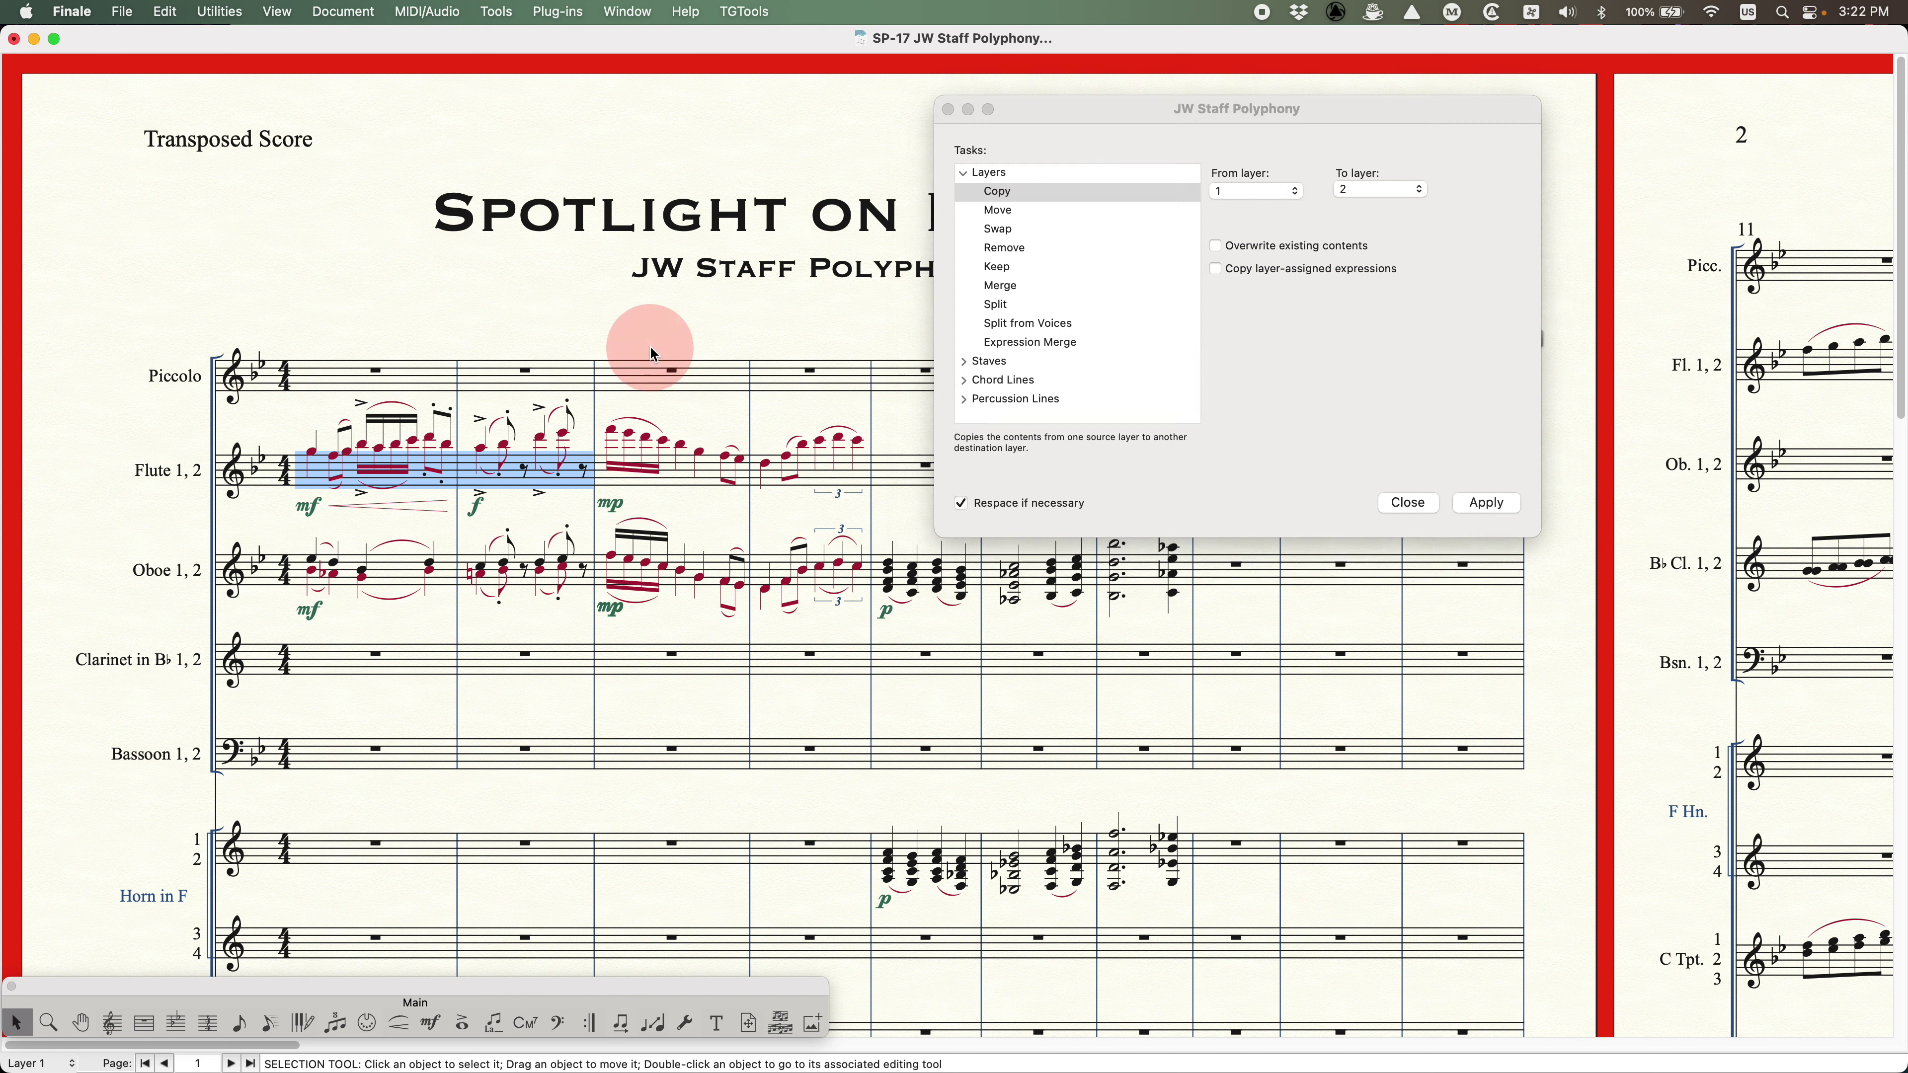
{"action": "left_click", "coordinate": [703, 480]}
{"action": "left_click", "coordinate": [821, 451], "text": "shift"}
{"action": "left_click", "coordinate": [1302, 337]}
{"action": "left_click", "coordinate": [1009, 213]}
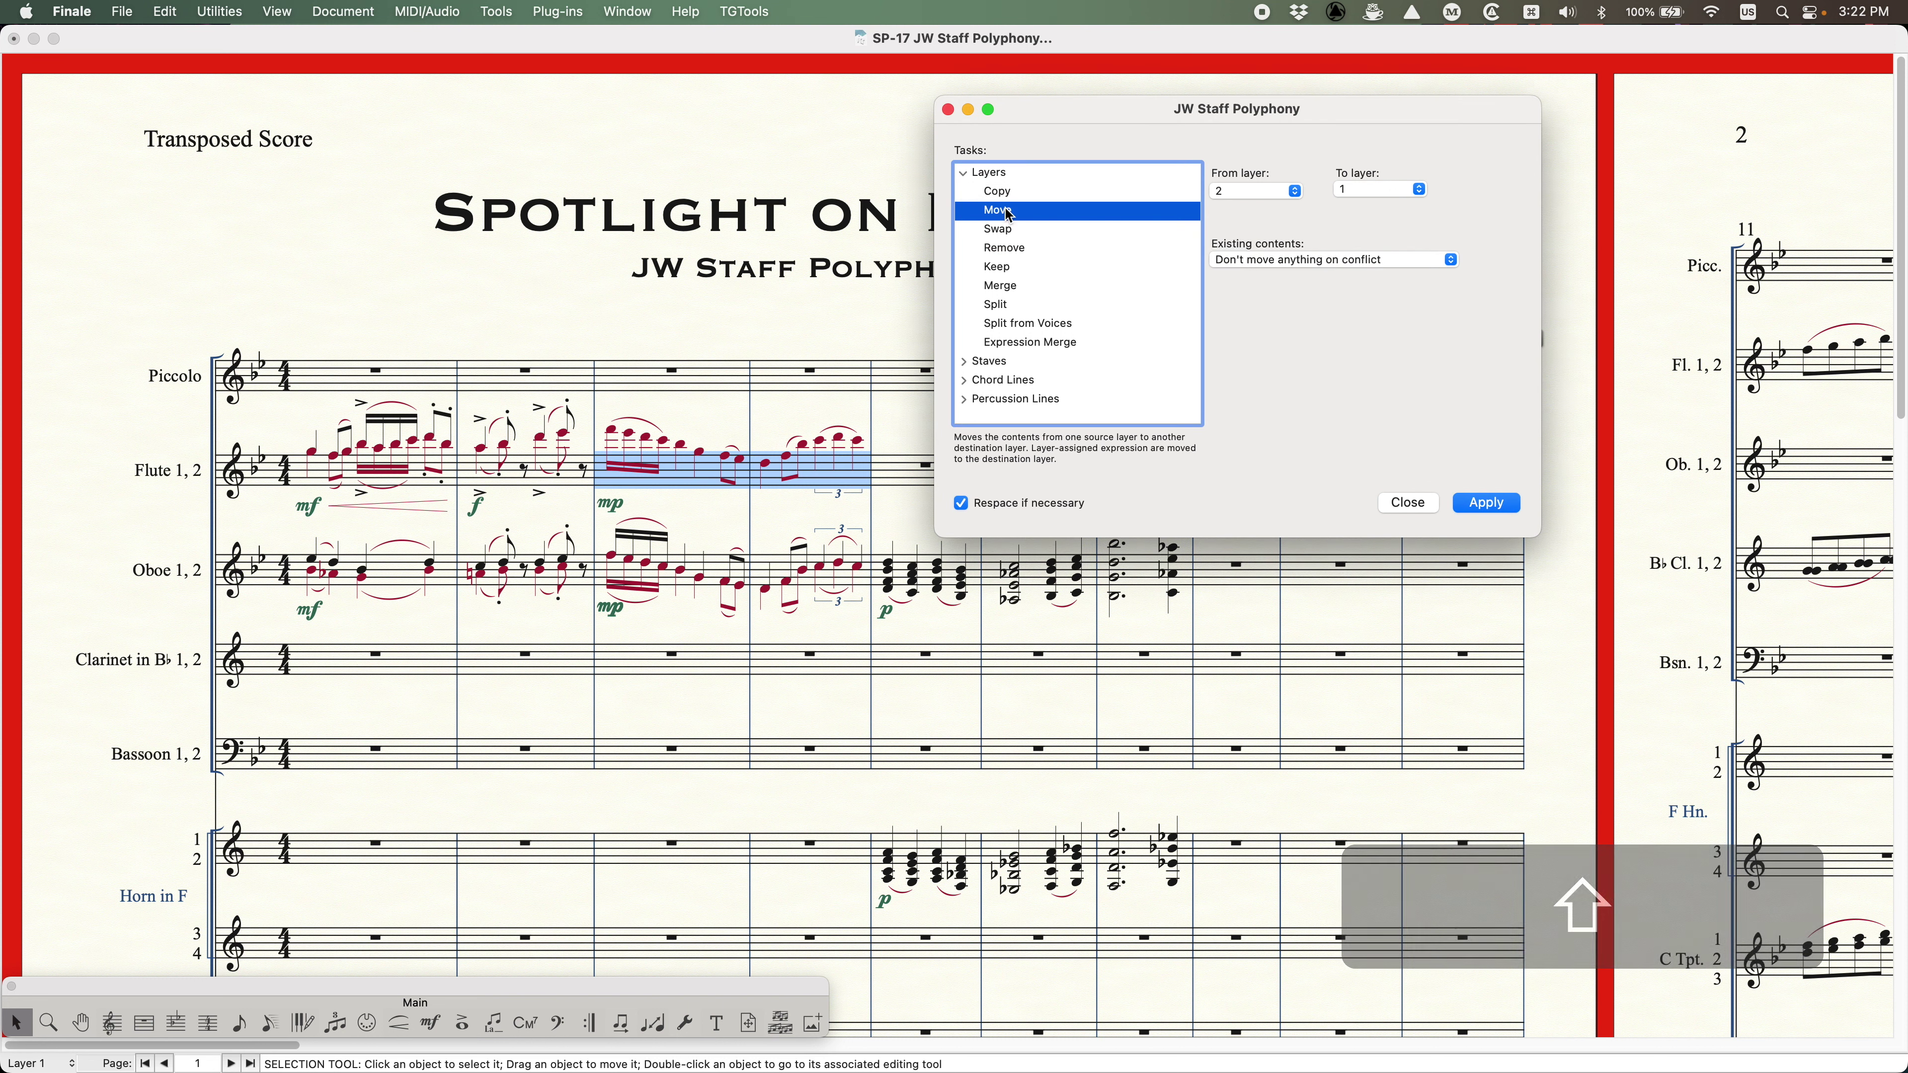
{"action": "left_click", "coordinate": [1279, 175]}
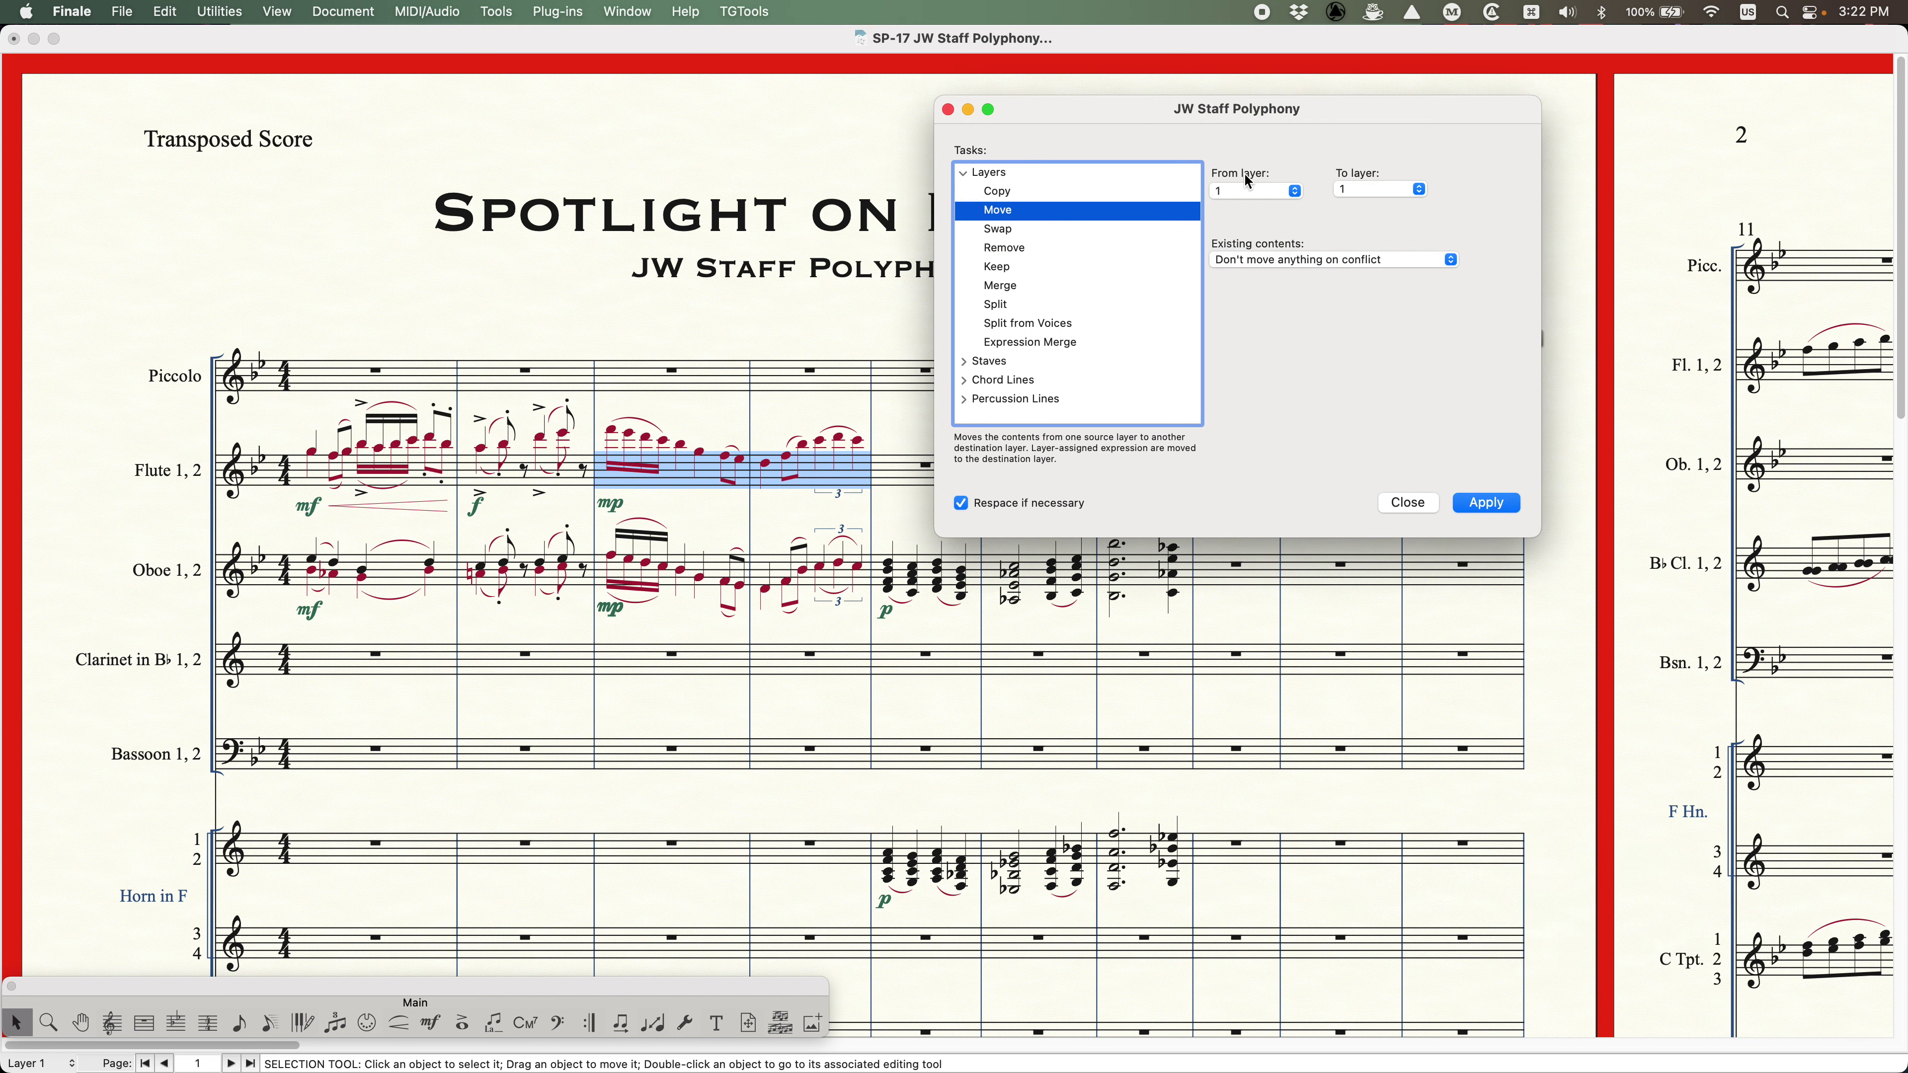
{"action": "left_click", "coordinate": [1401, 184]}
{"action": "left_click", "coordinate": [1369, 141]}
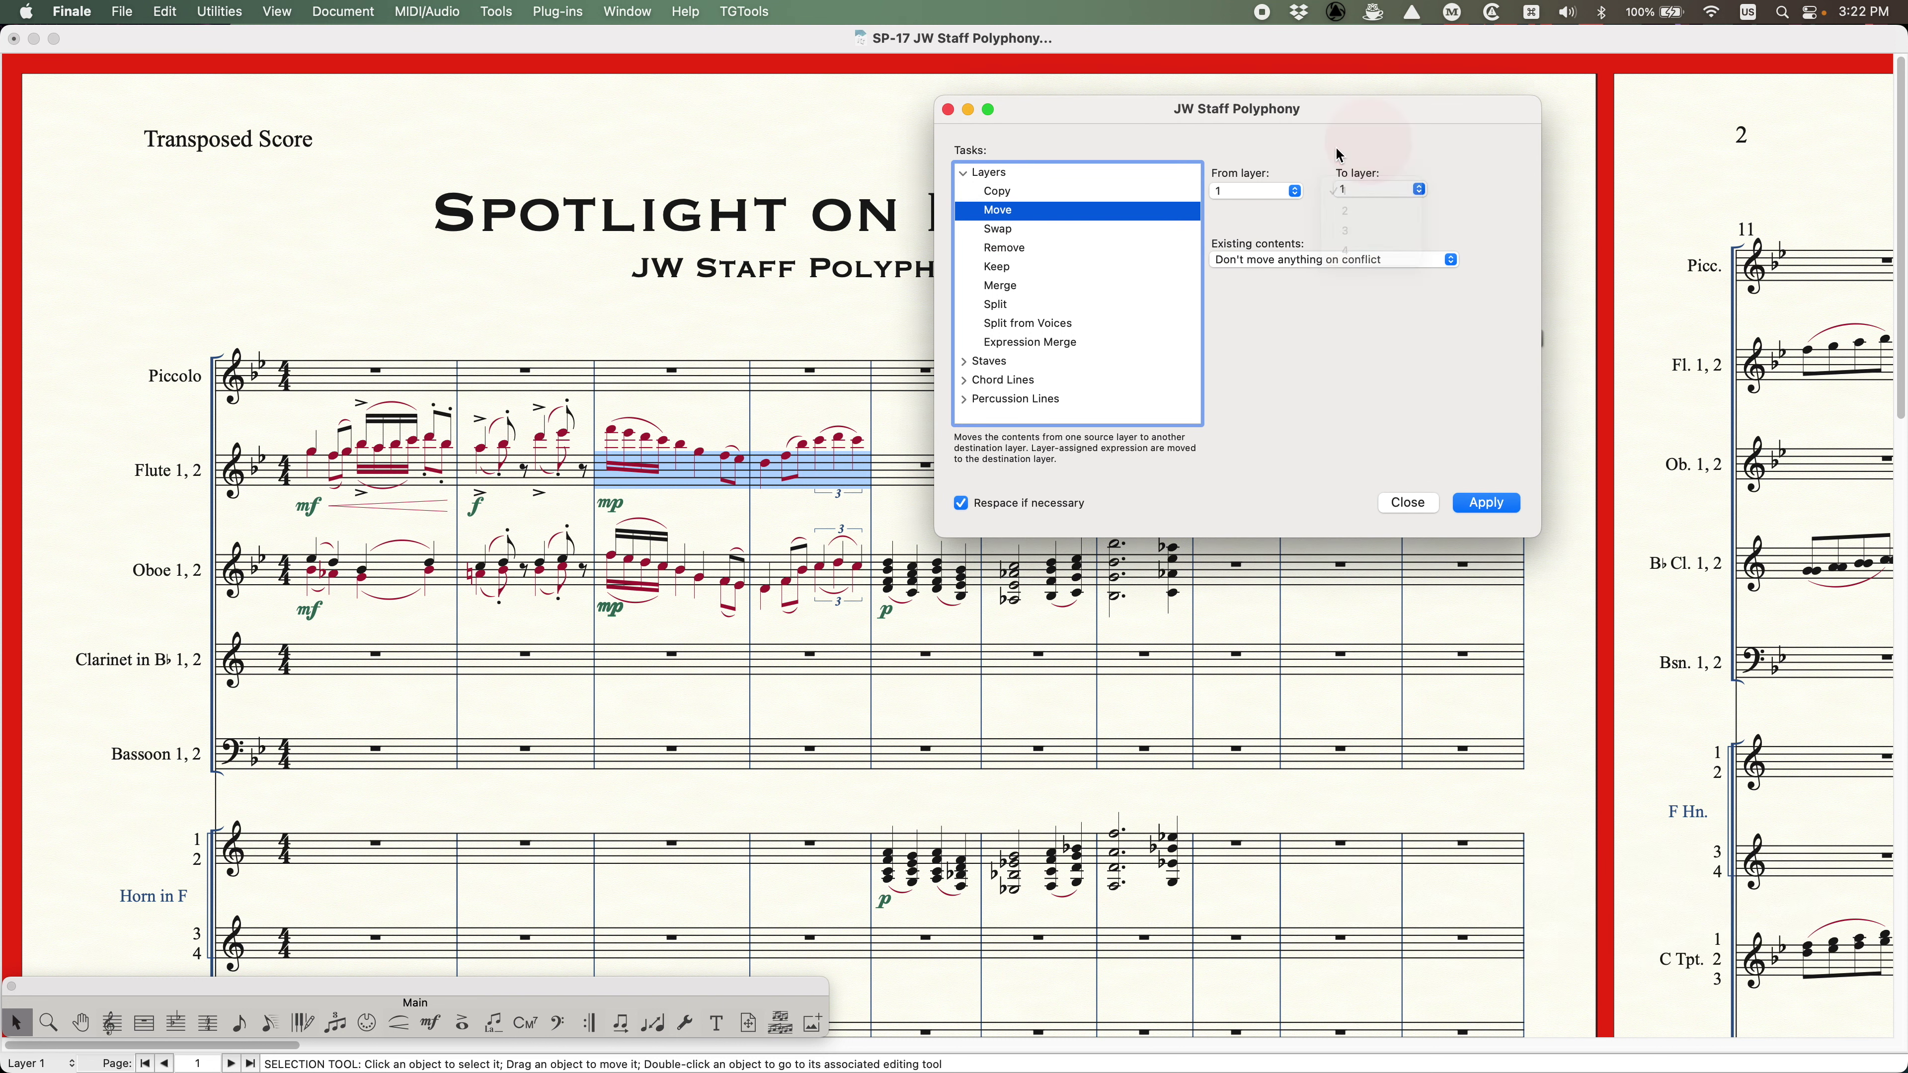
{"action": "left_click", "coordinate": [1274, 263]}
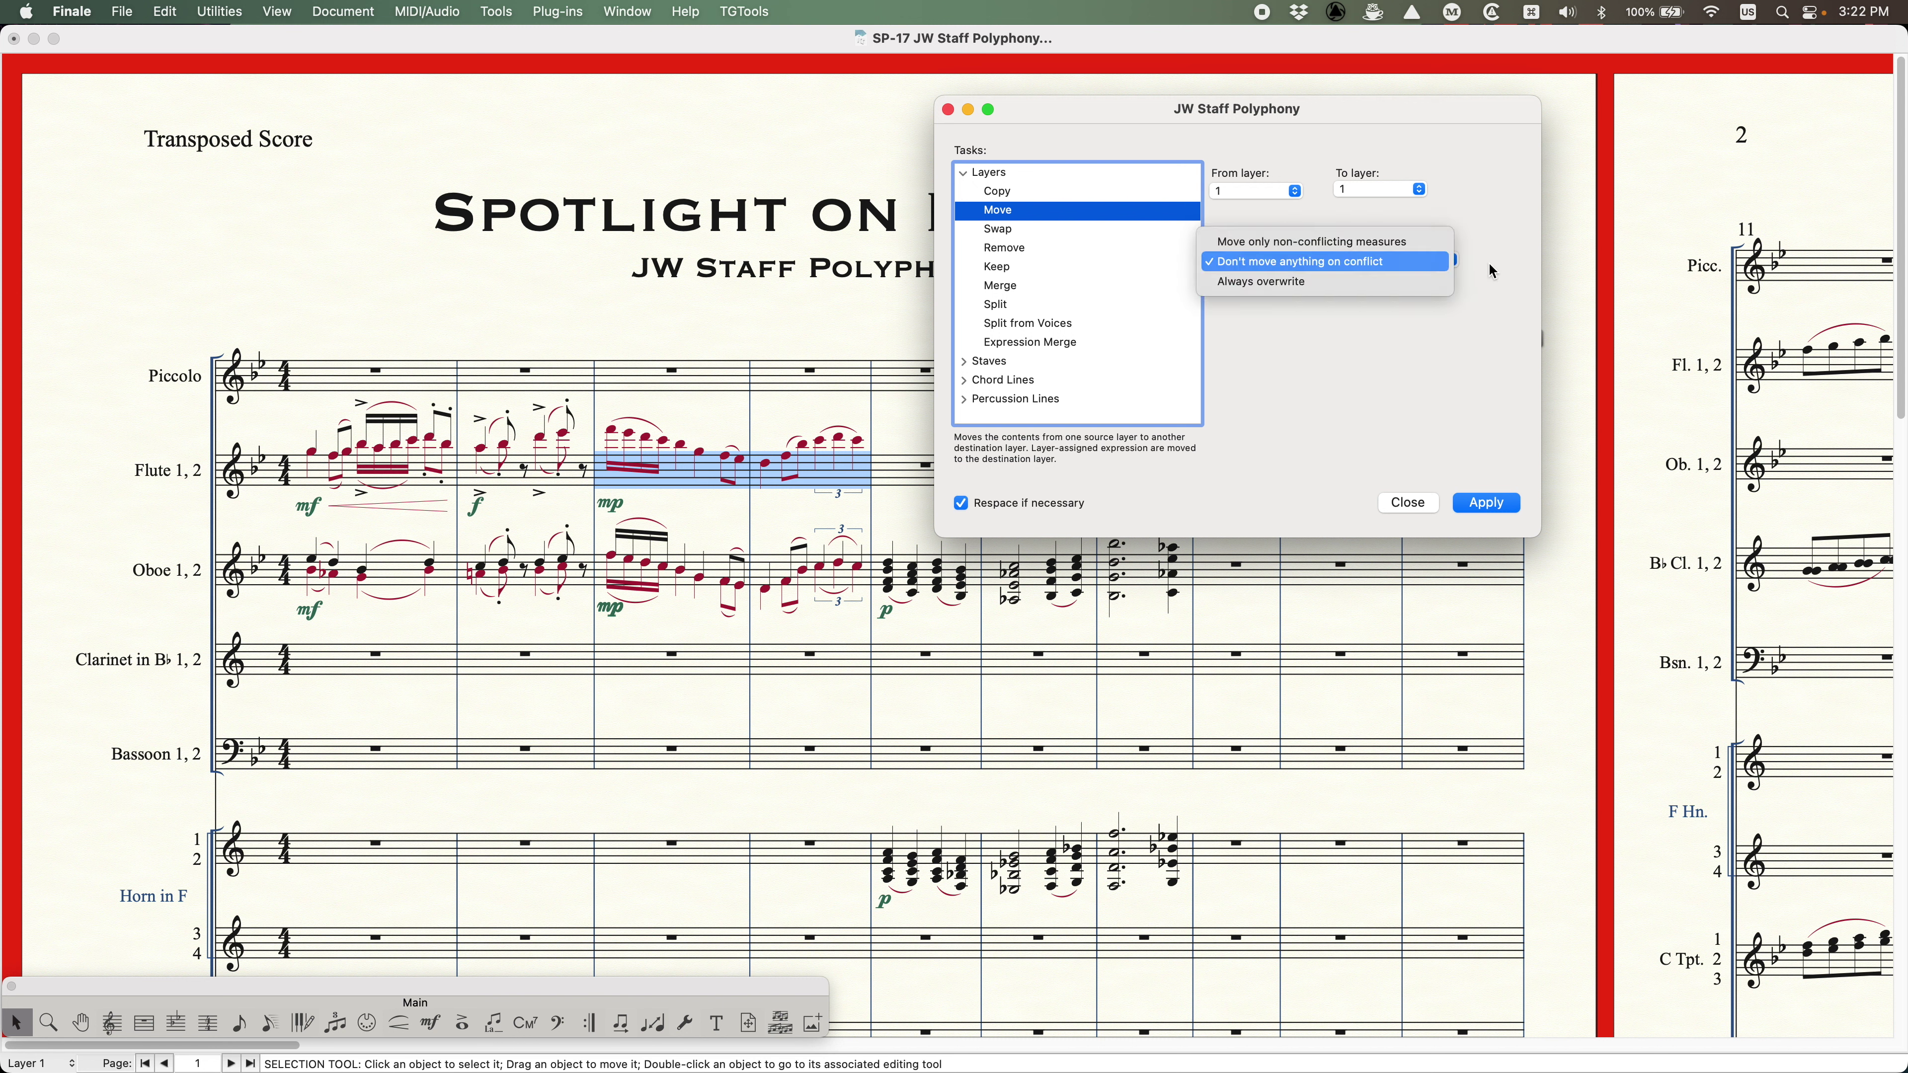
{"action": "left_click", "coordinate": [1334, 327]}
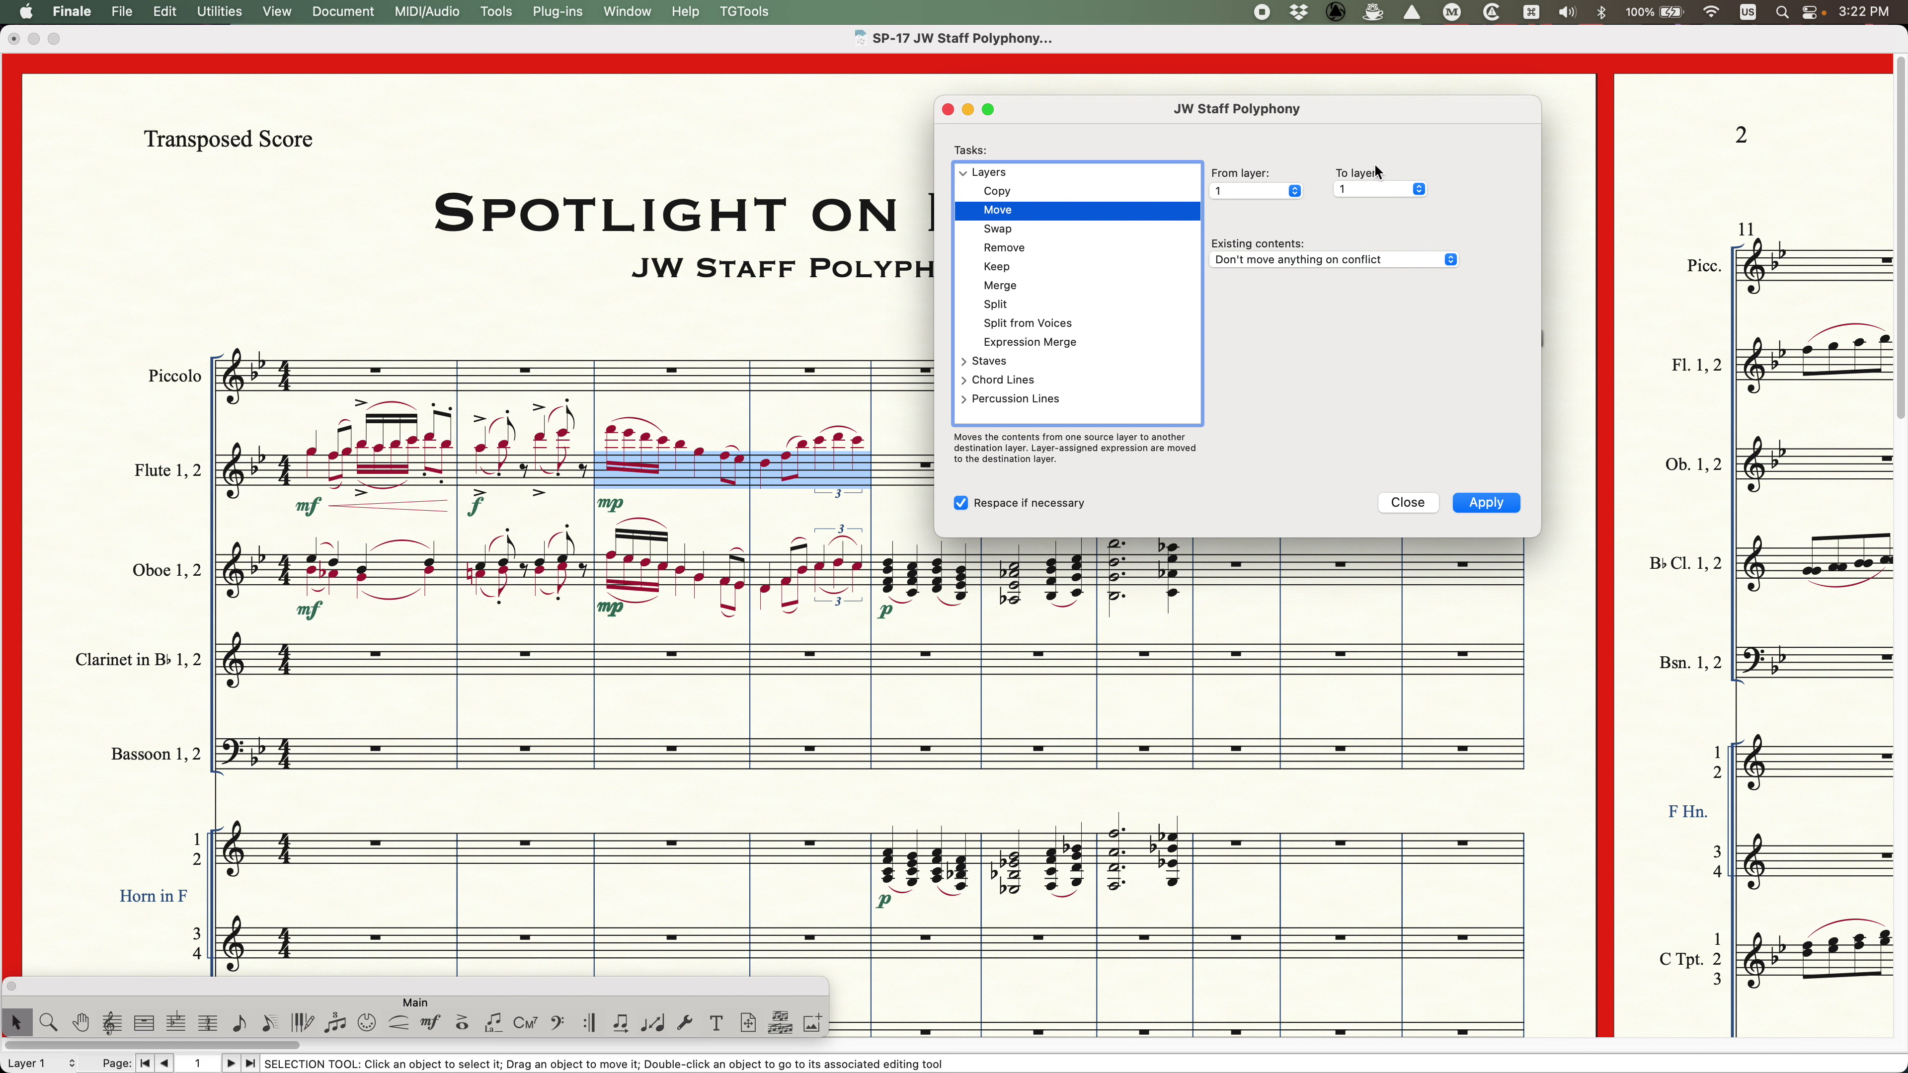
{"action": "left_click", "coordinate": [1241, 194]}
{"action": "left_click", "coordinate": [1247, 210]}
{"action": "left_click", "coordinate": [1486, 503]}
- Swap the contents of layers 1 and 2 in the first two measures of the upper Piano staff, excluding layers 3 and 4
{"action": "left_click", "coordinate": [1001, 230]}
{"action": "scroll", "coordinate": [506, 585], "scroll_direction": "down", "scroll_amount": 10}
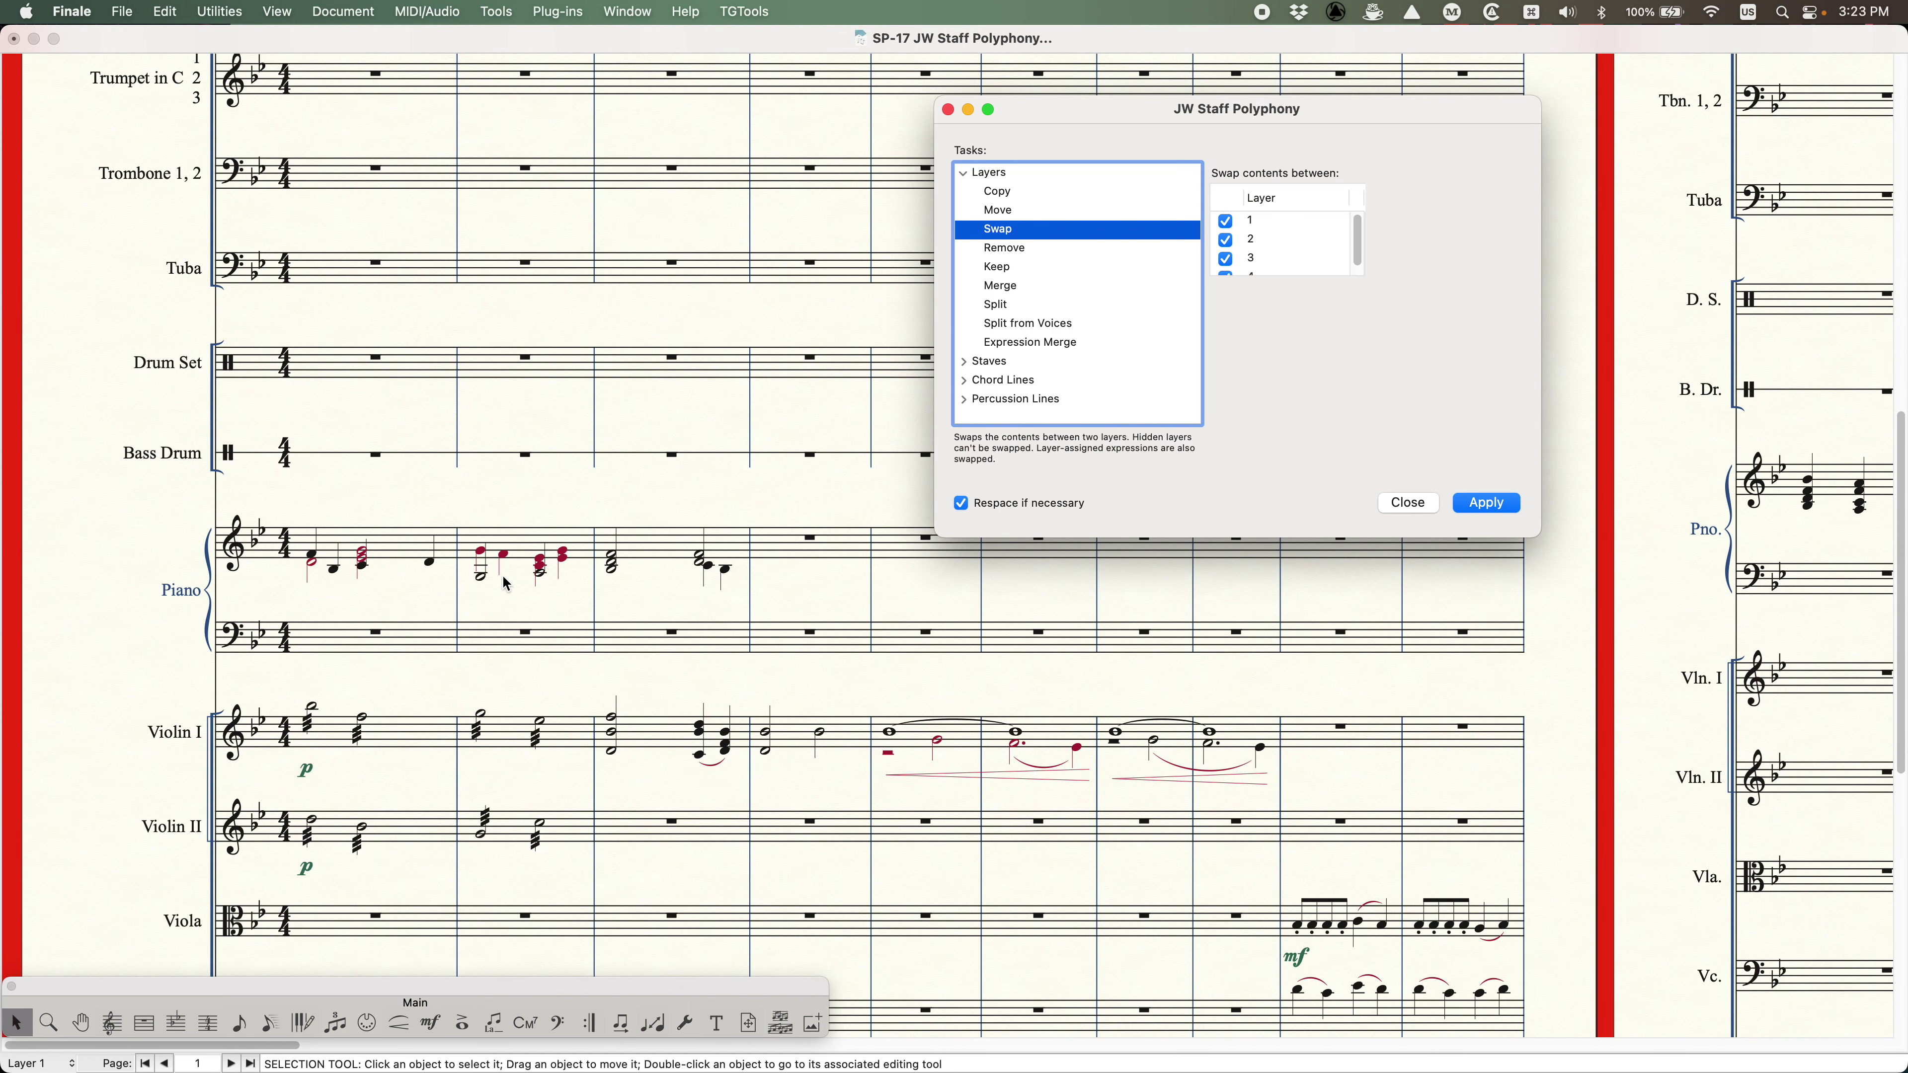
{"action": "left_click", "coordinate": [390, 555]}
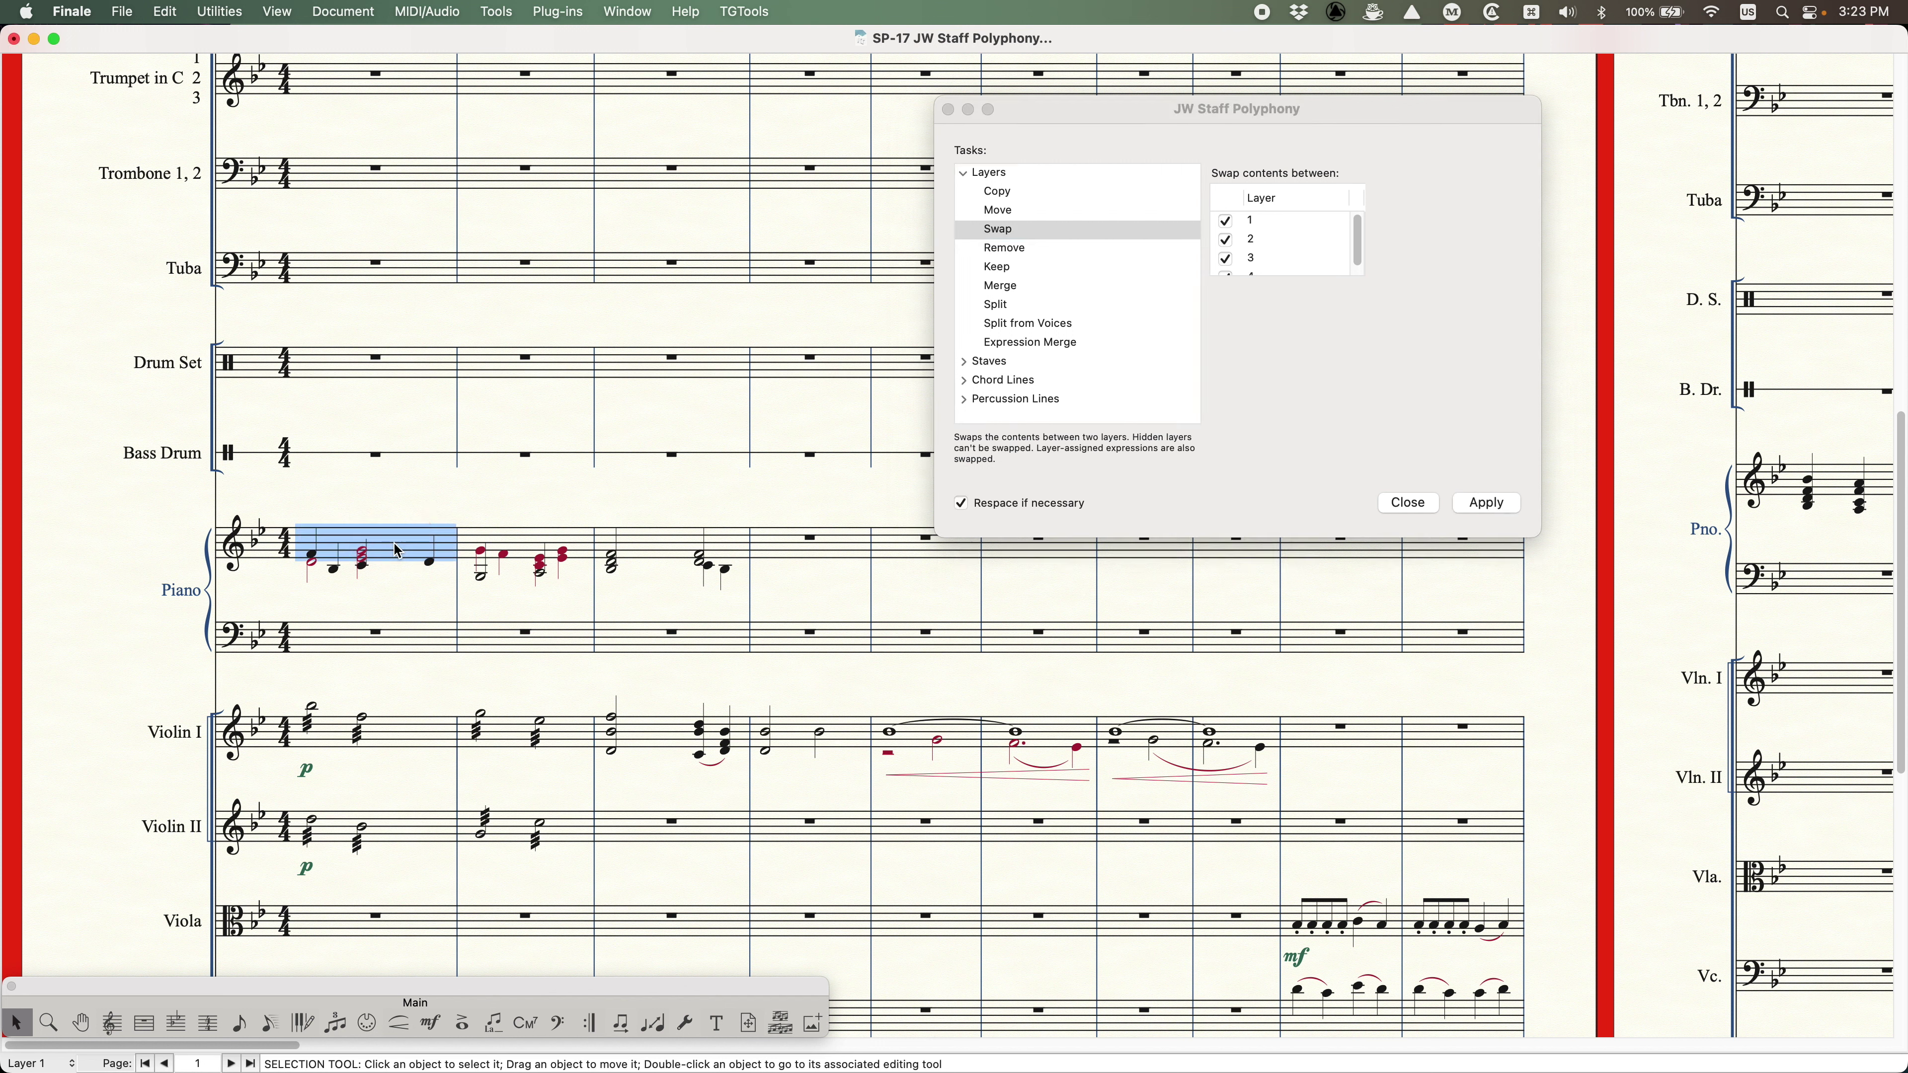
{"action": "left_click", "coordinate": [510, 546], "text": "shift"}
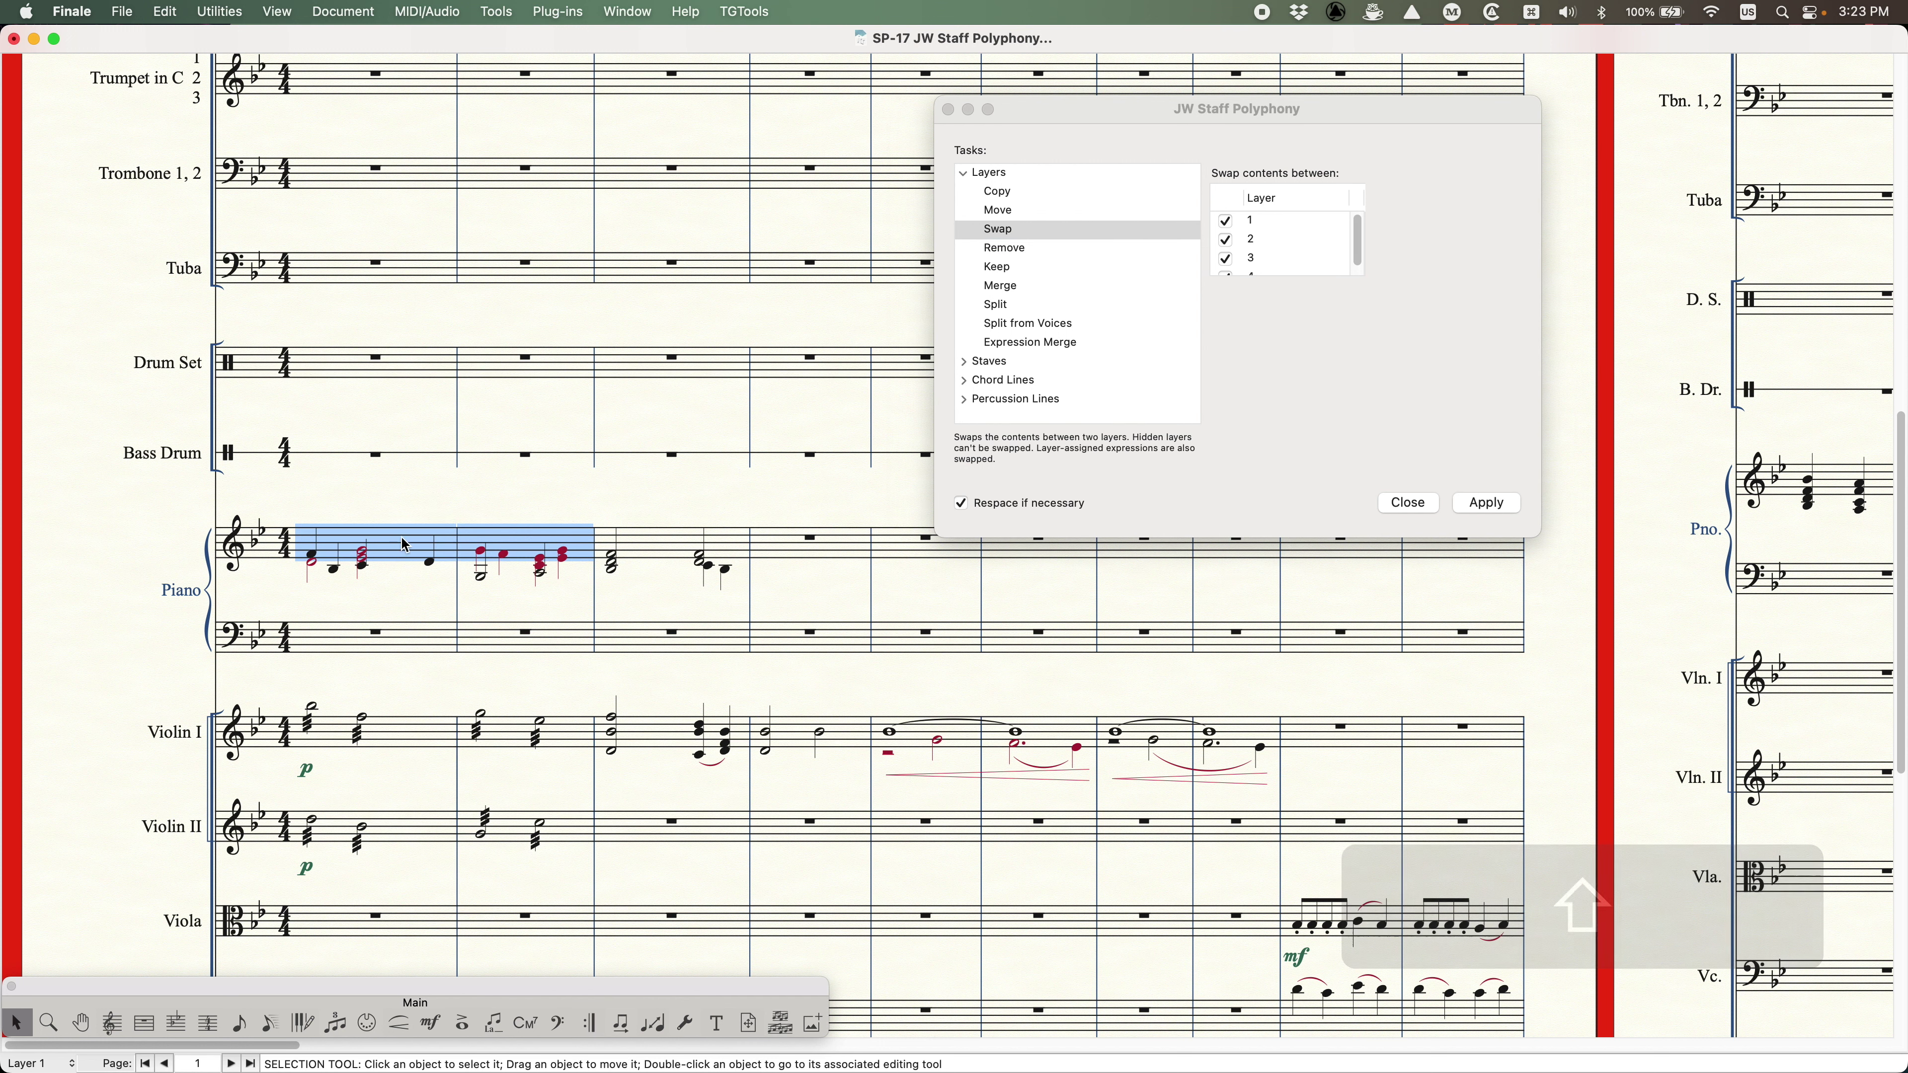
{"action": "left_click", "coordinate": [1384, 336]}
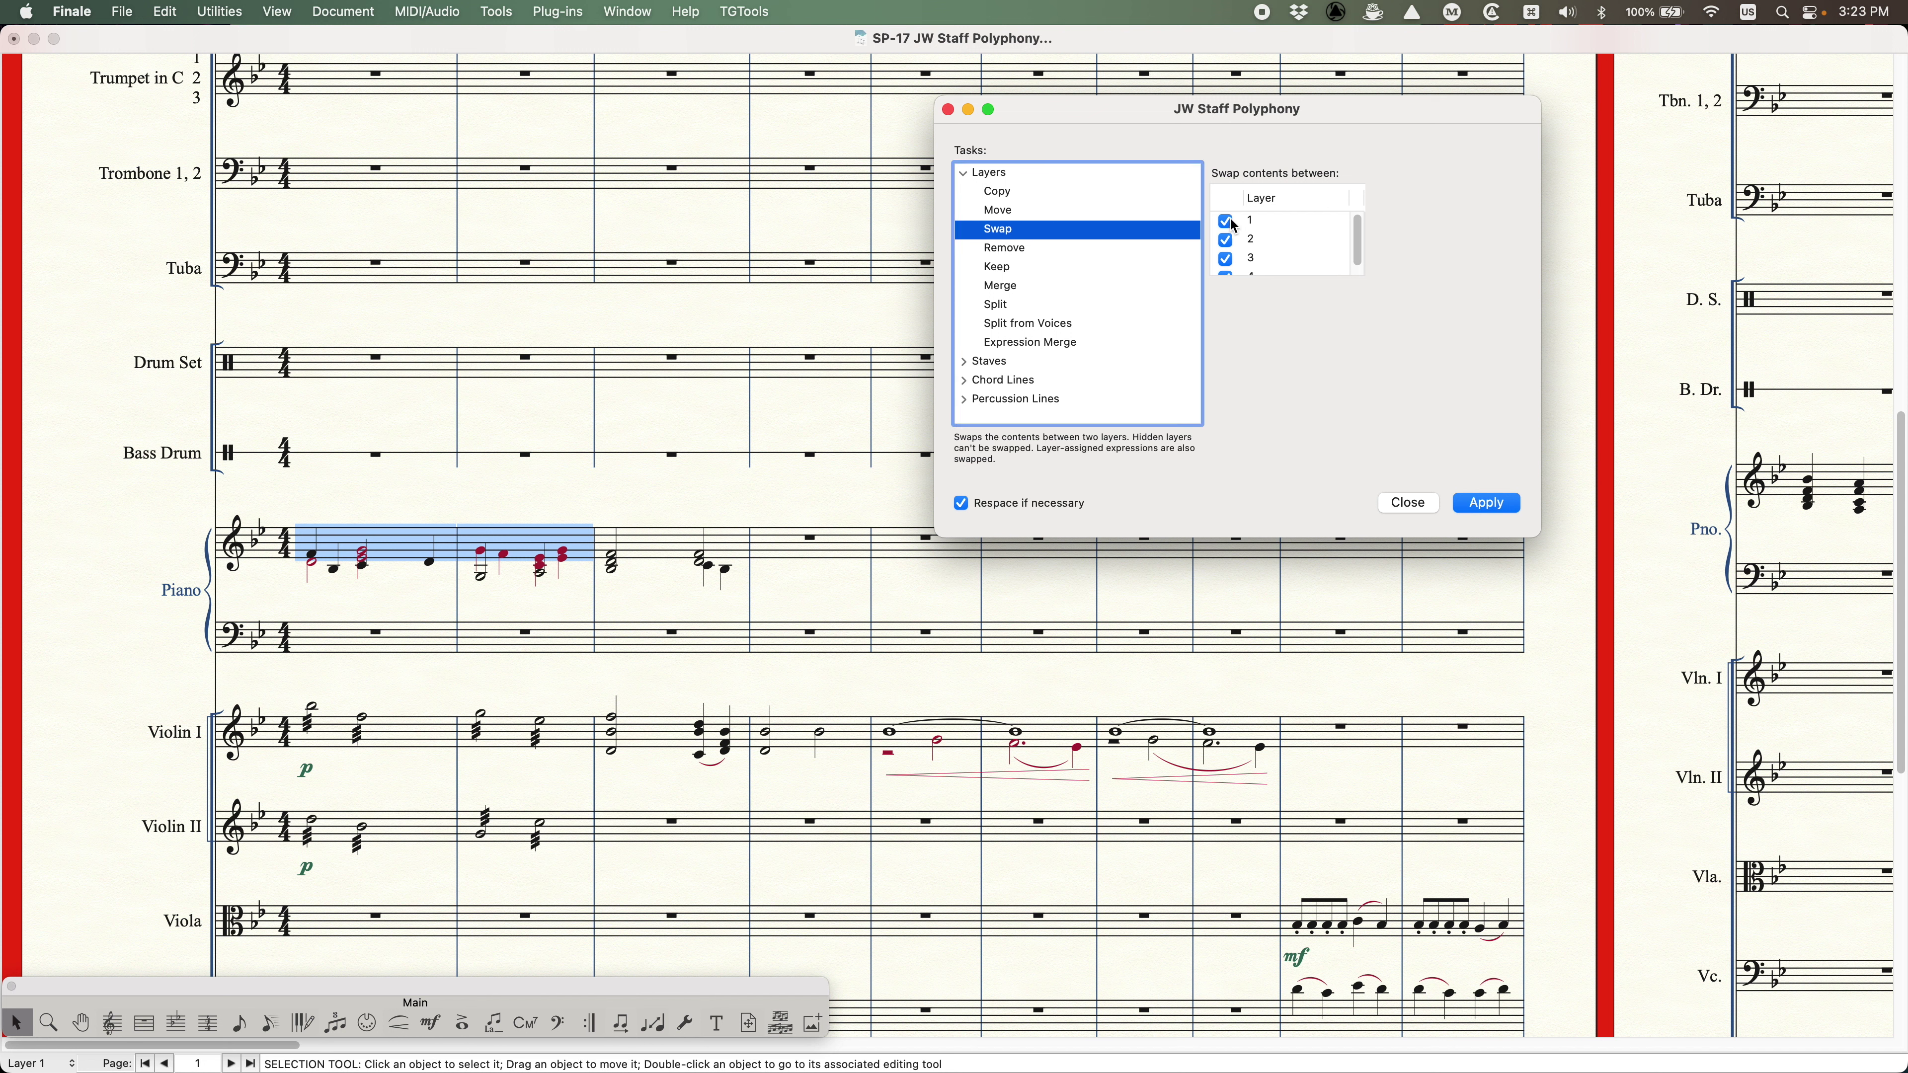
{"action": "scroll", "coordinate": [1237, 240], "scroll_direction": "down", "scroll_amount": 1}
{"action": "left_click", "coordinate": [1226, 248]}
{"action": "left_click", "coordinate": [1225, 266]}
{"action": "scroll", "coordinate": [1250, 218], "scroll_direction": "up", "scroll_amount": 1}
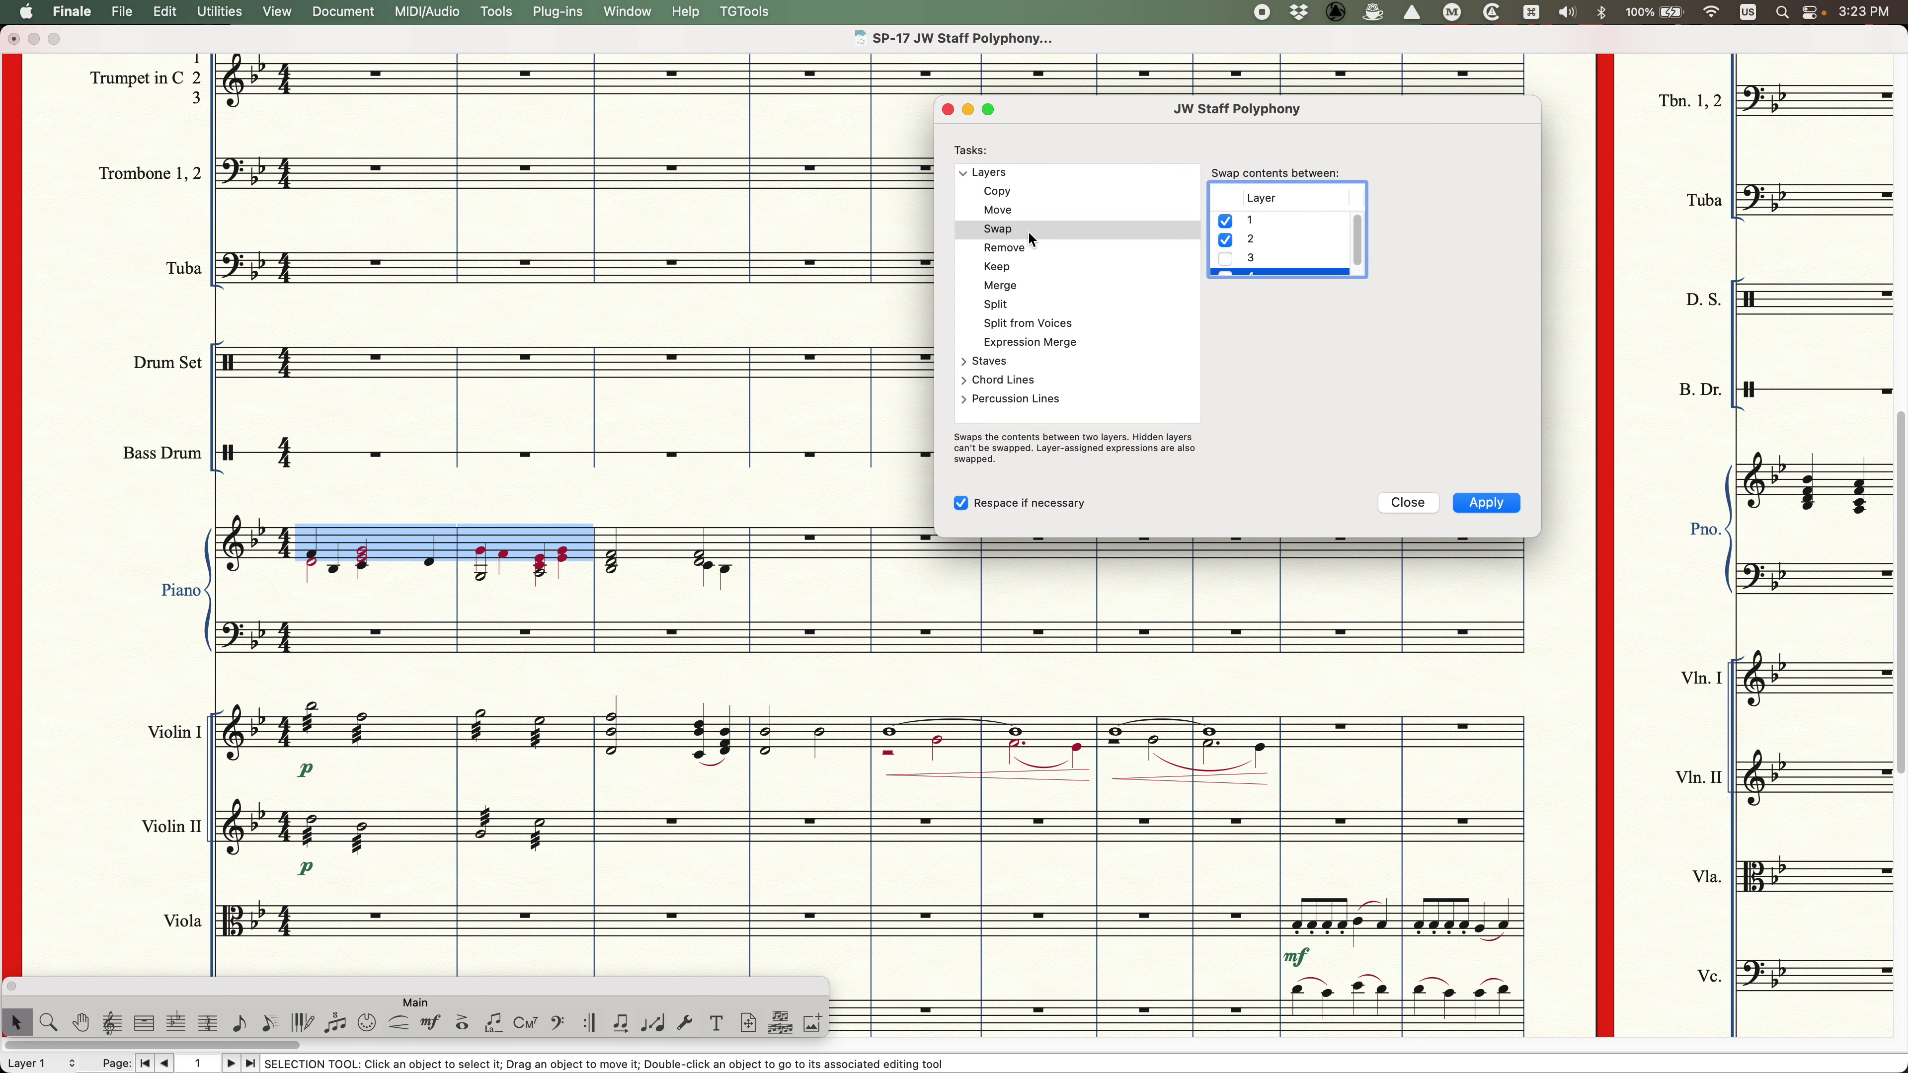
{"action": "left_click", "coordinate": [1489, 506]}
{"action": "left_click", "coordinate": [1014, 194]}
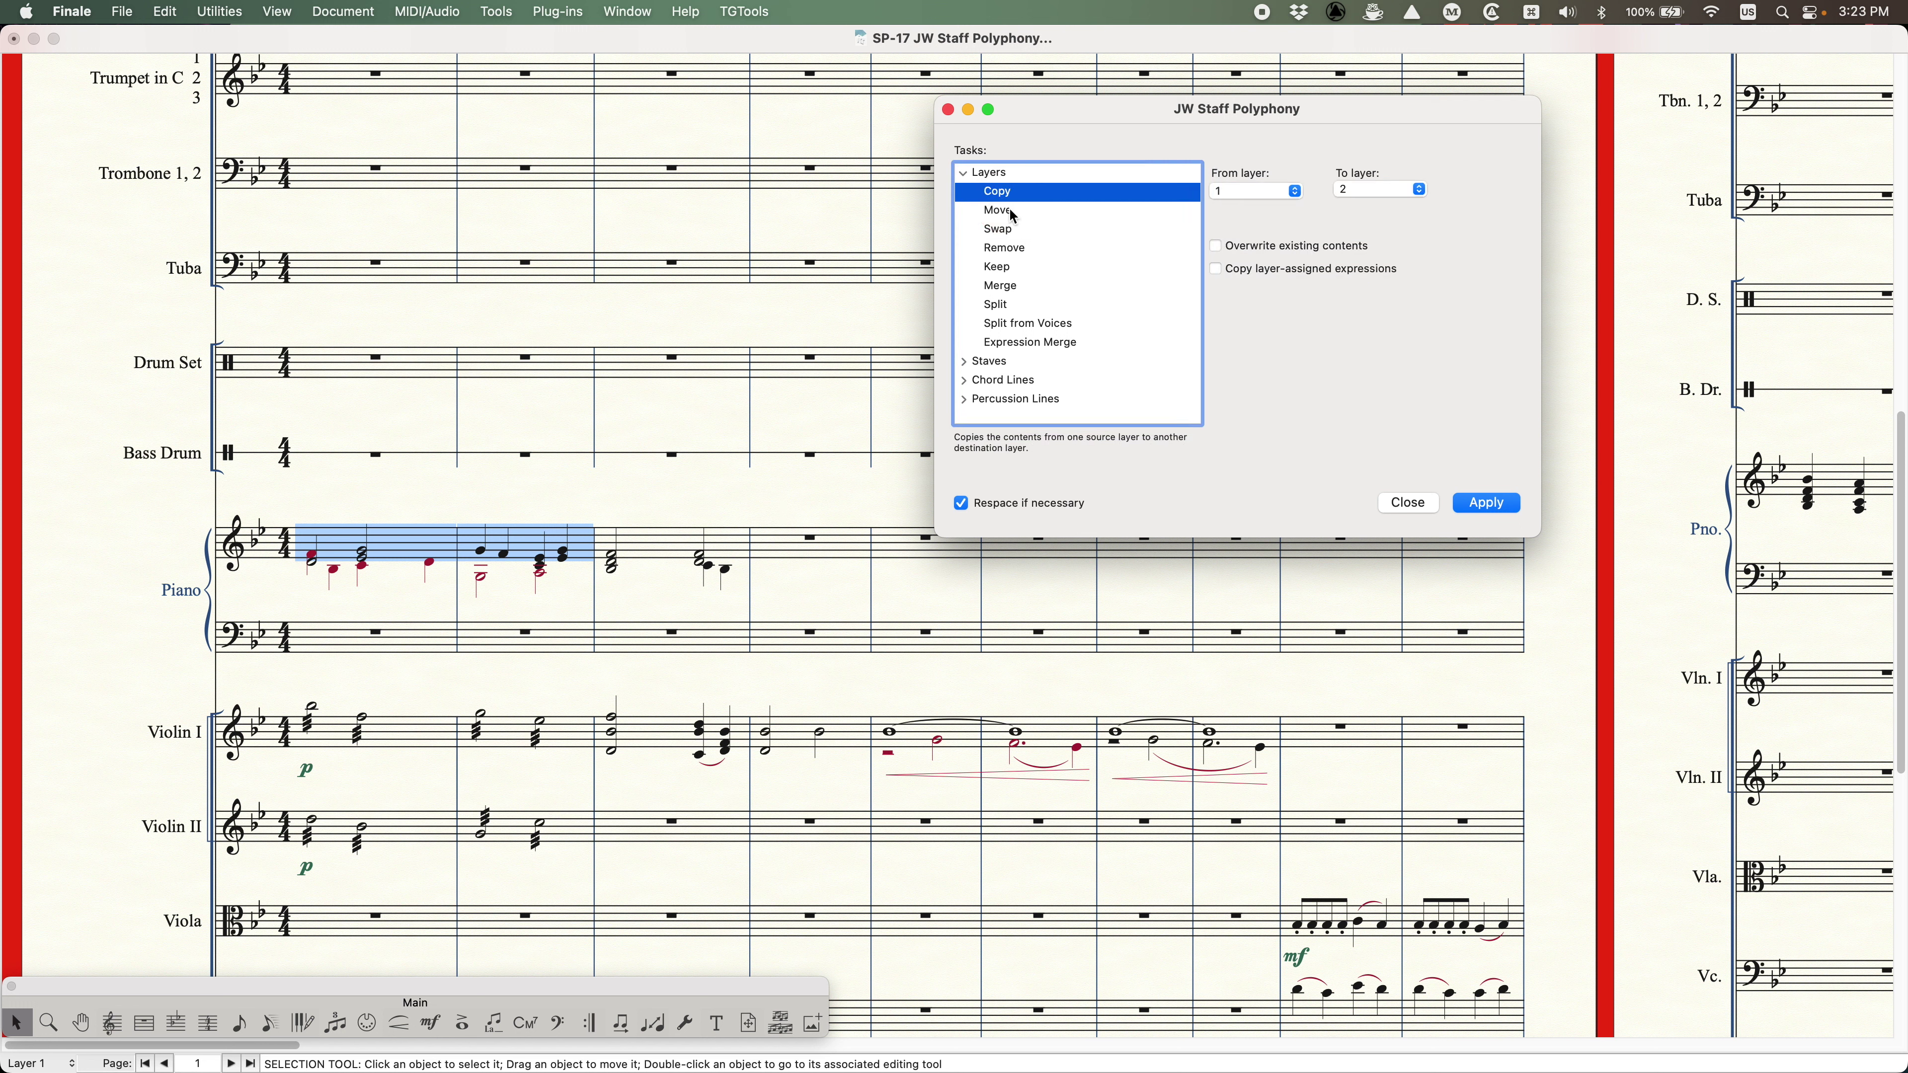
{"action": "key", "text": "Down"}
{"action": "key", "text": "Down"}
- Examine the move and copy options for each layer in Finale's Move/Copy Layers dialog without applying them
{"action": "left_click", "coordinate": [546, 235]}
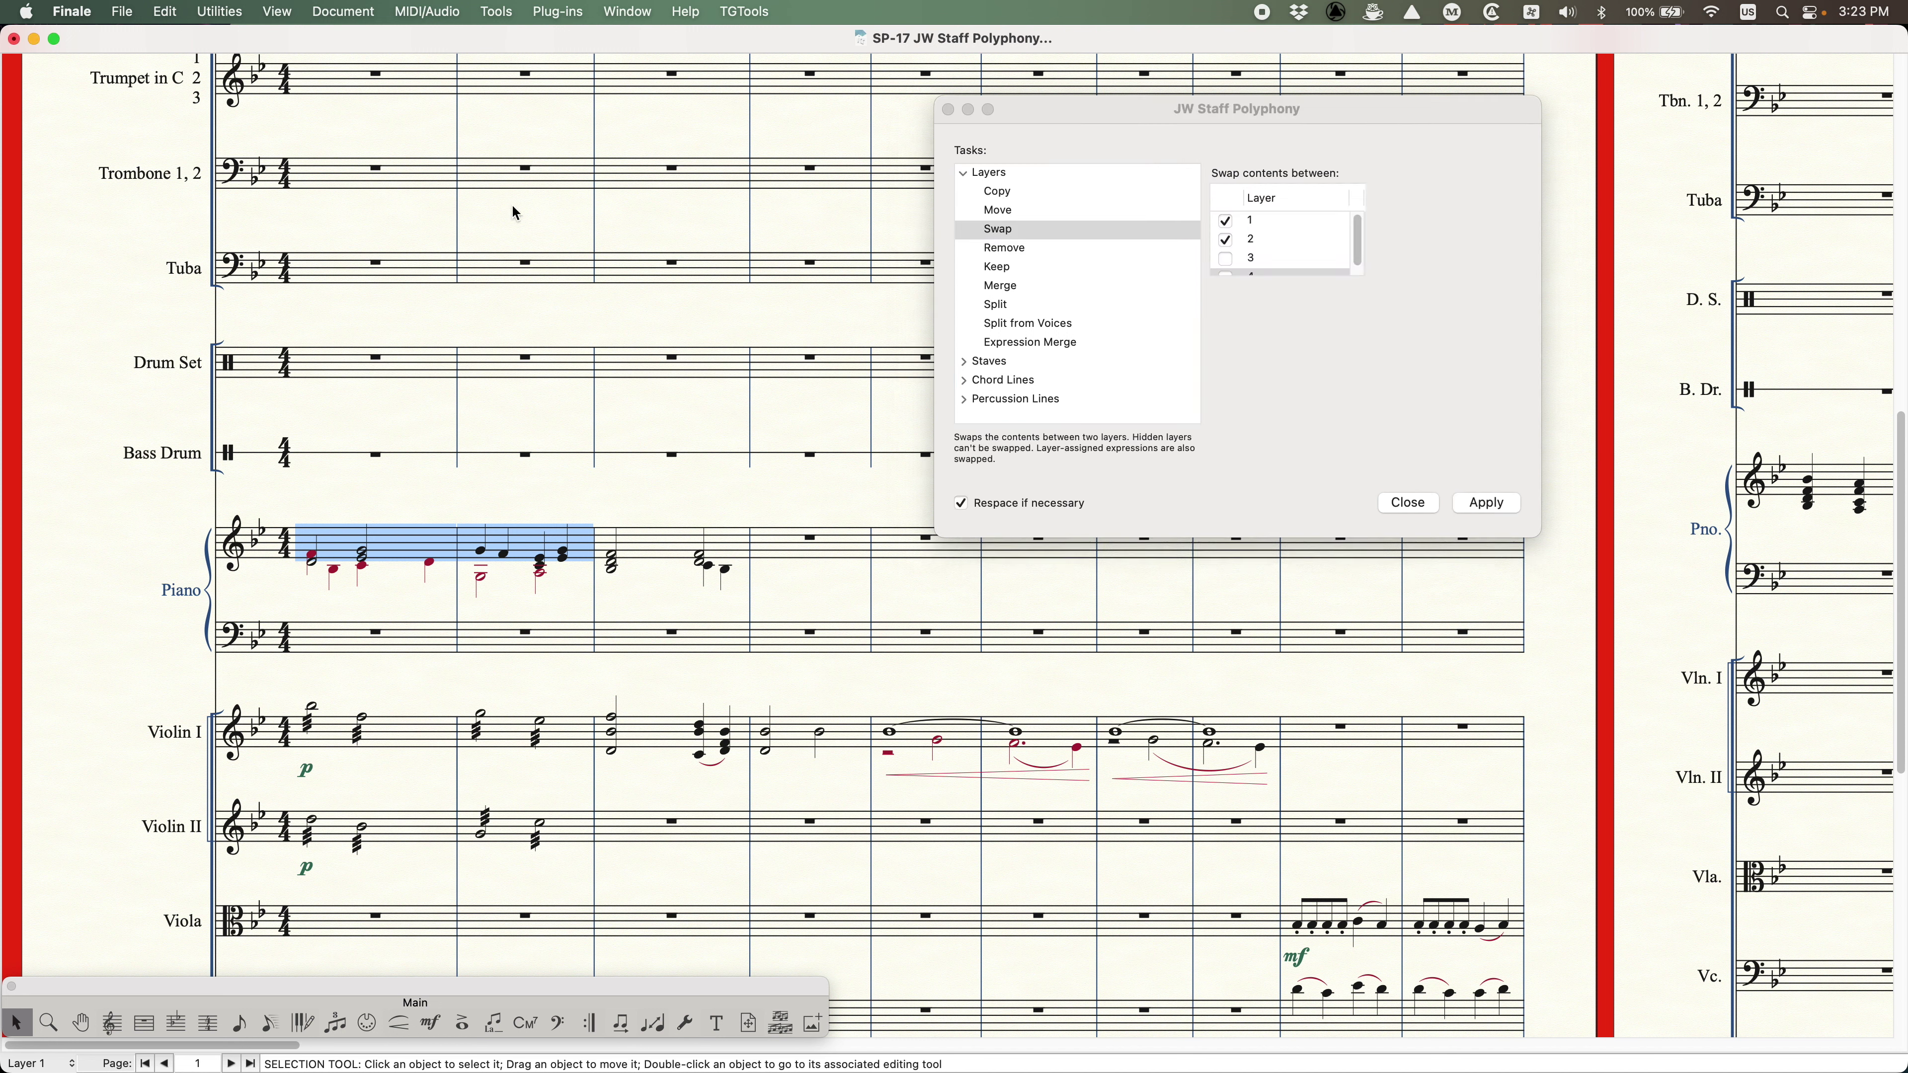
{"action": "left_click", "coordinate": [210, 11]}
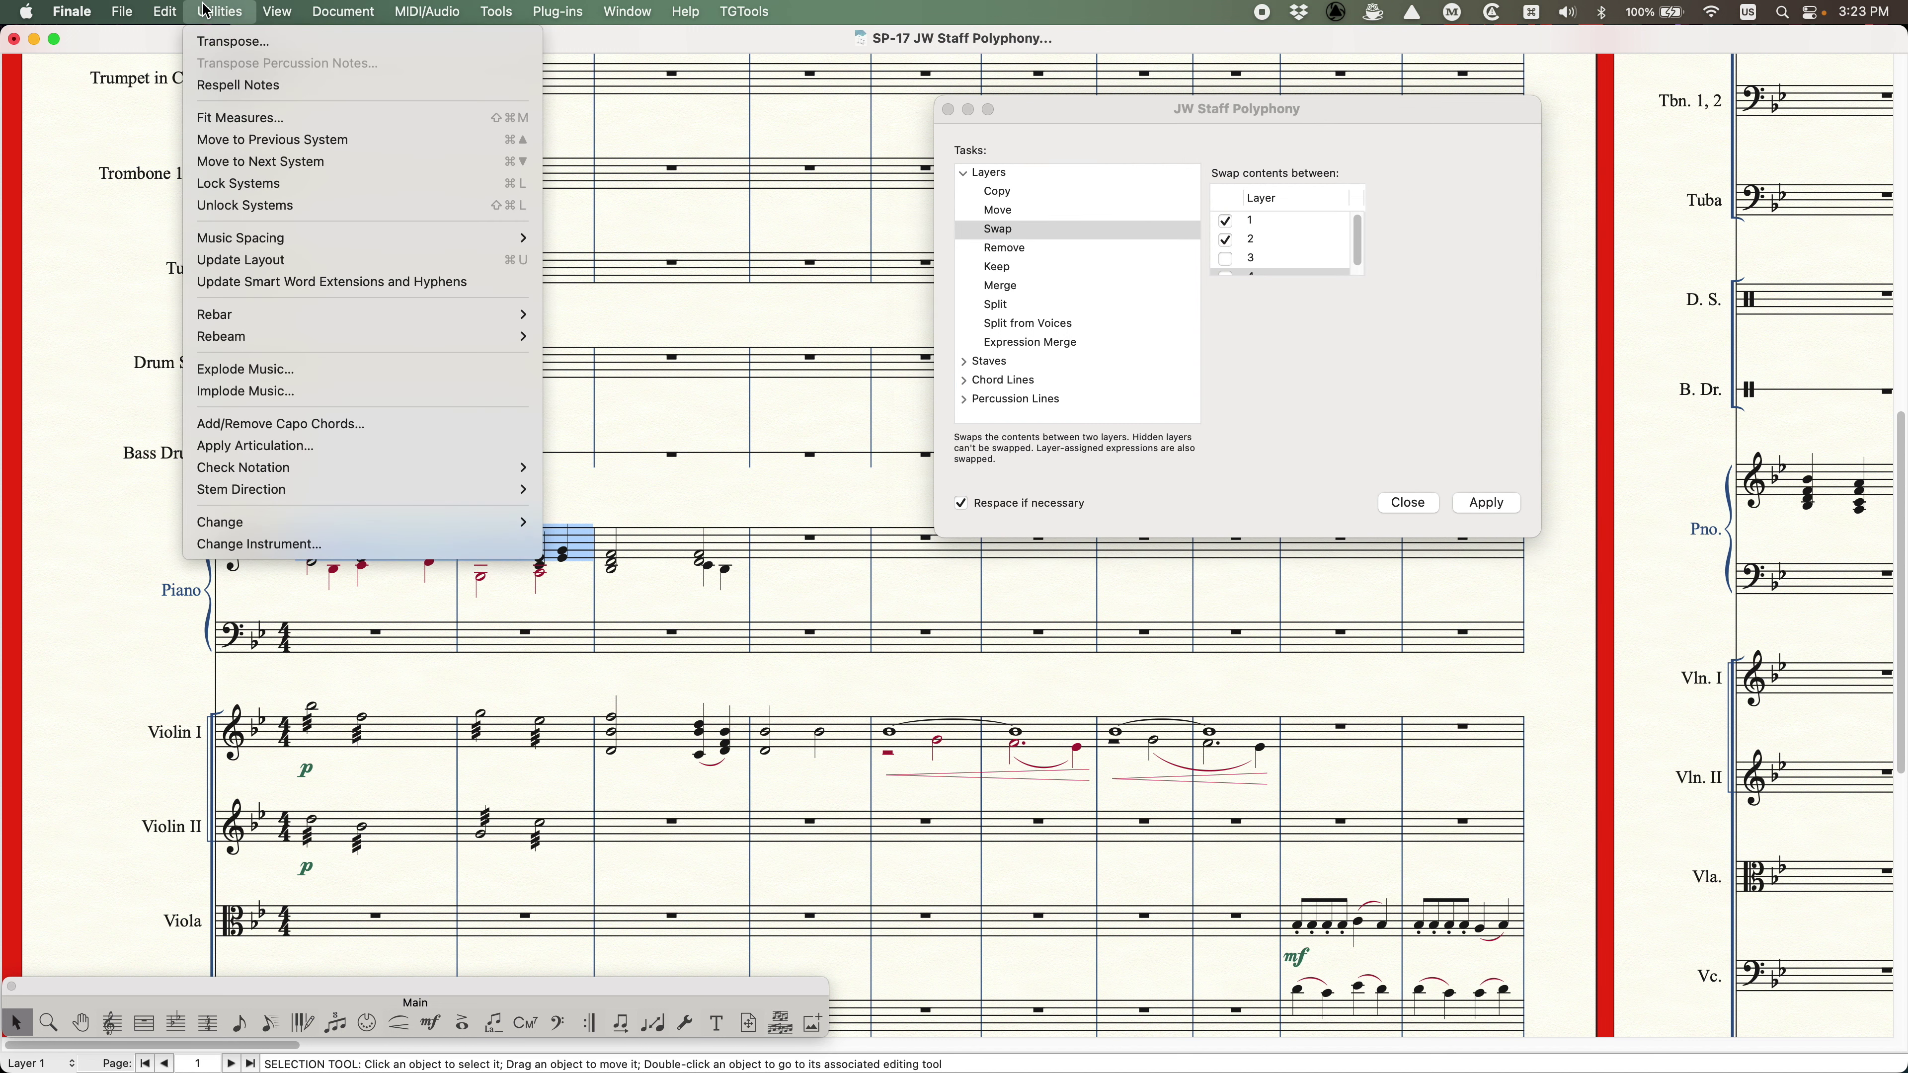
{"action": "mouse_move", "coordinate": [177, 9]}
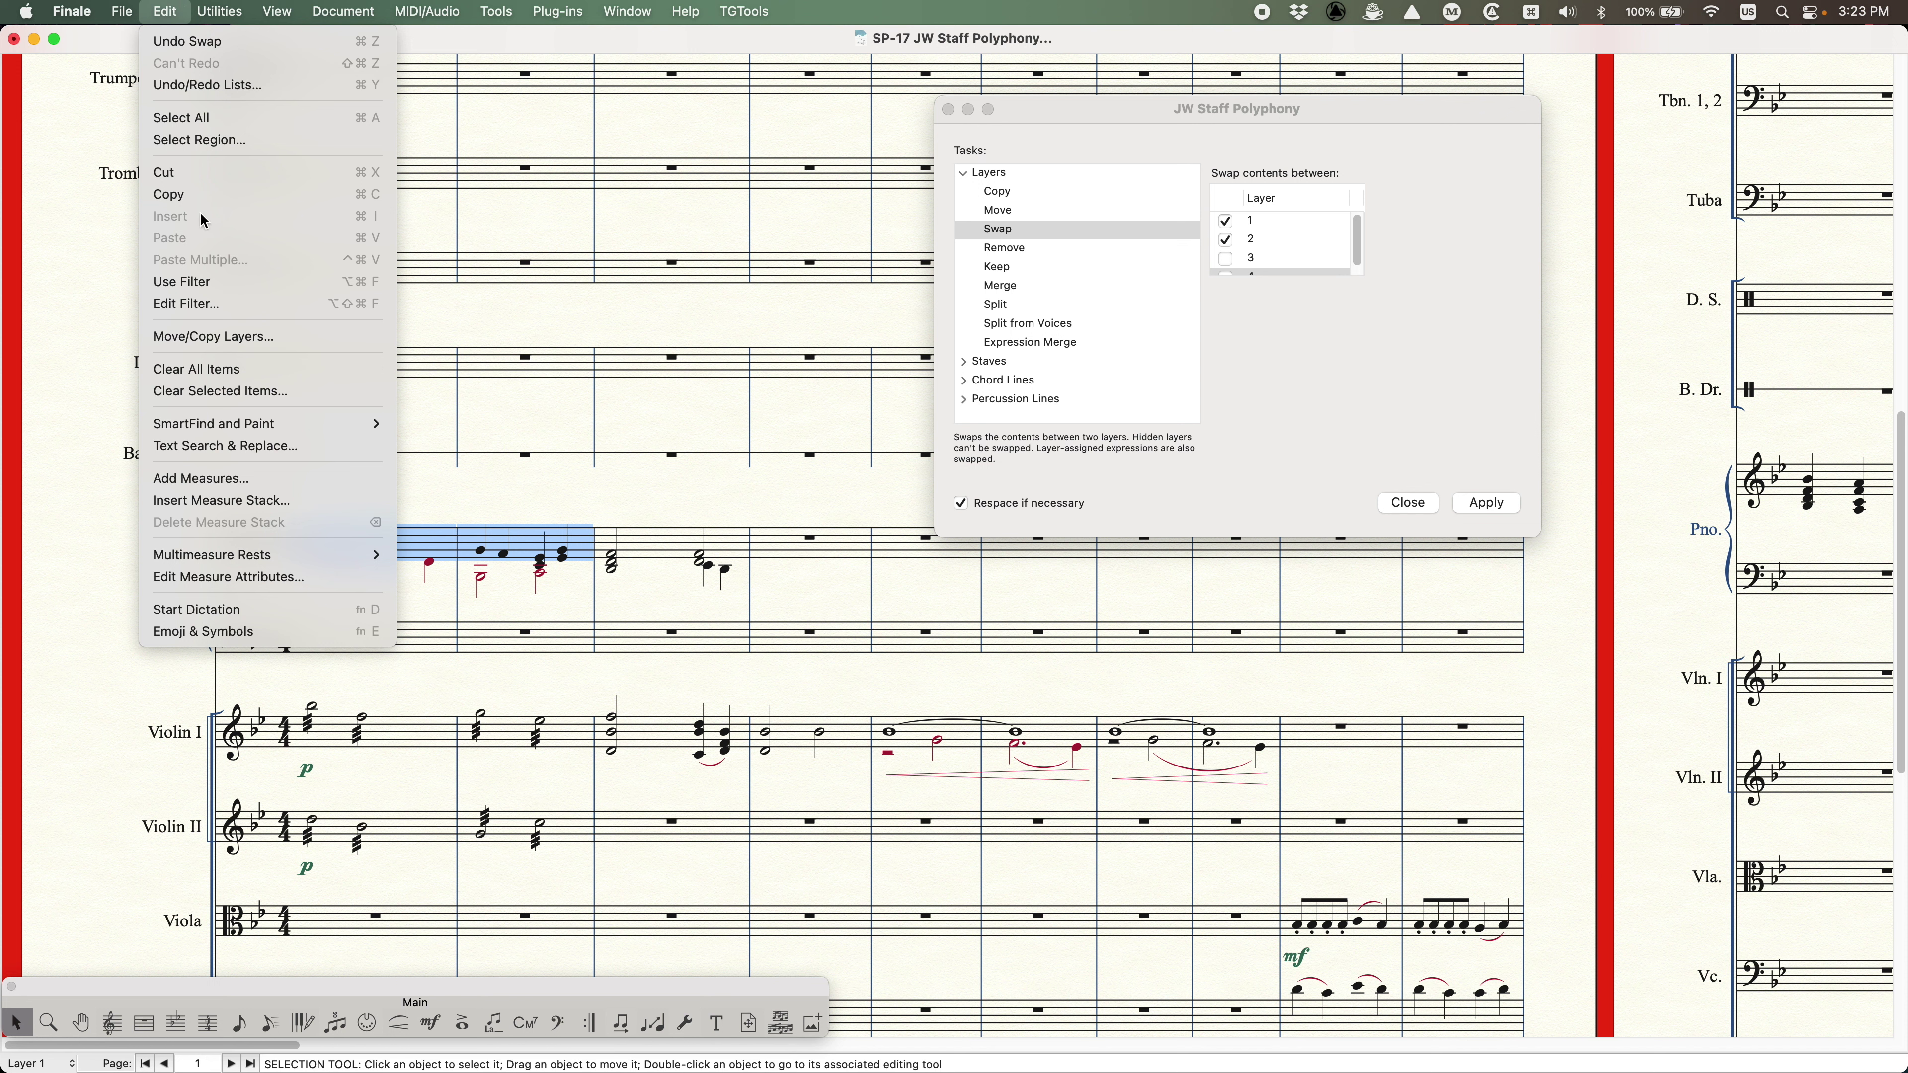
{"action": "left_click", "coordinate": [226, 337]}
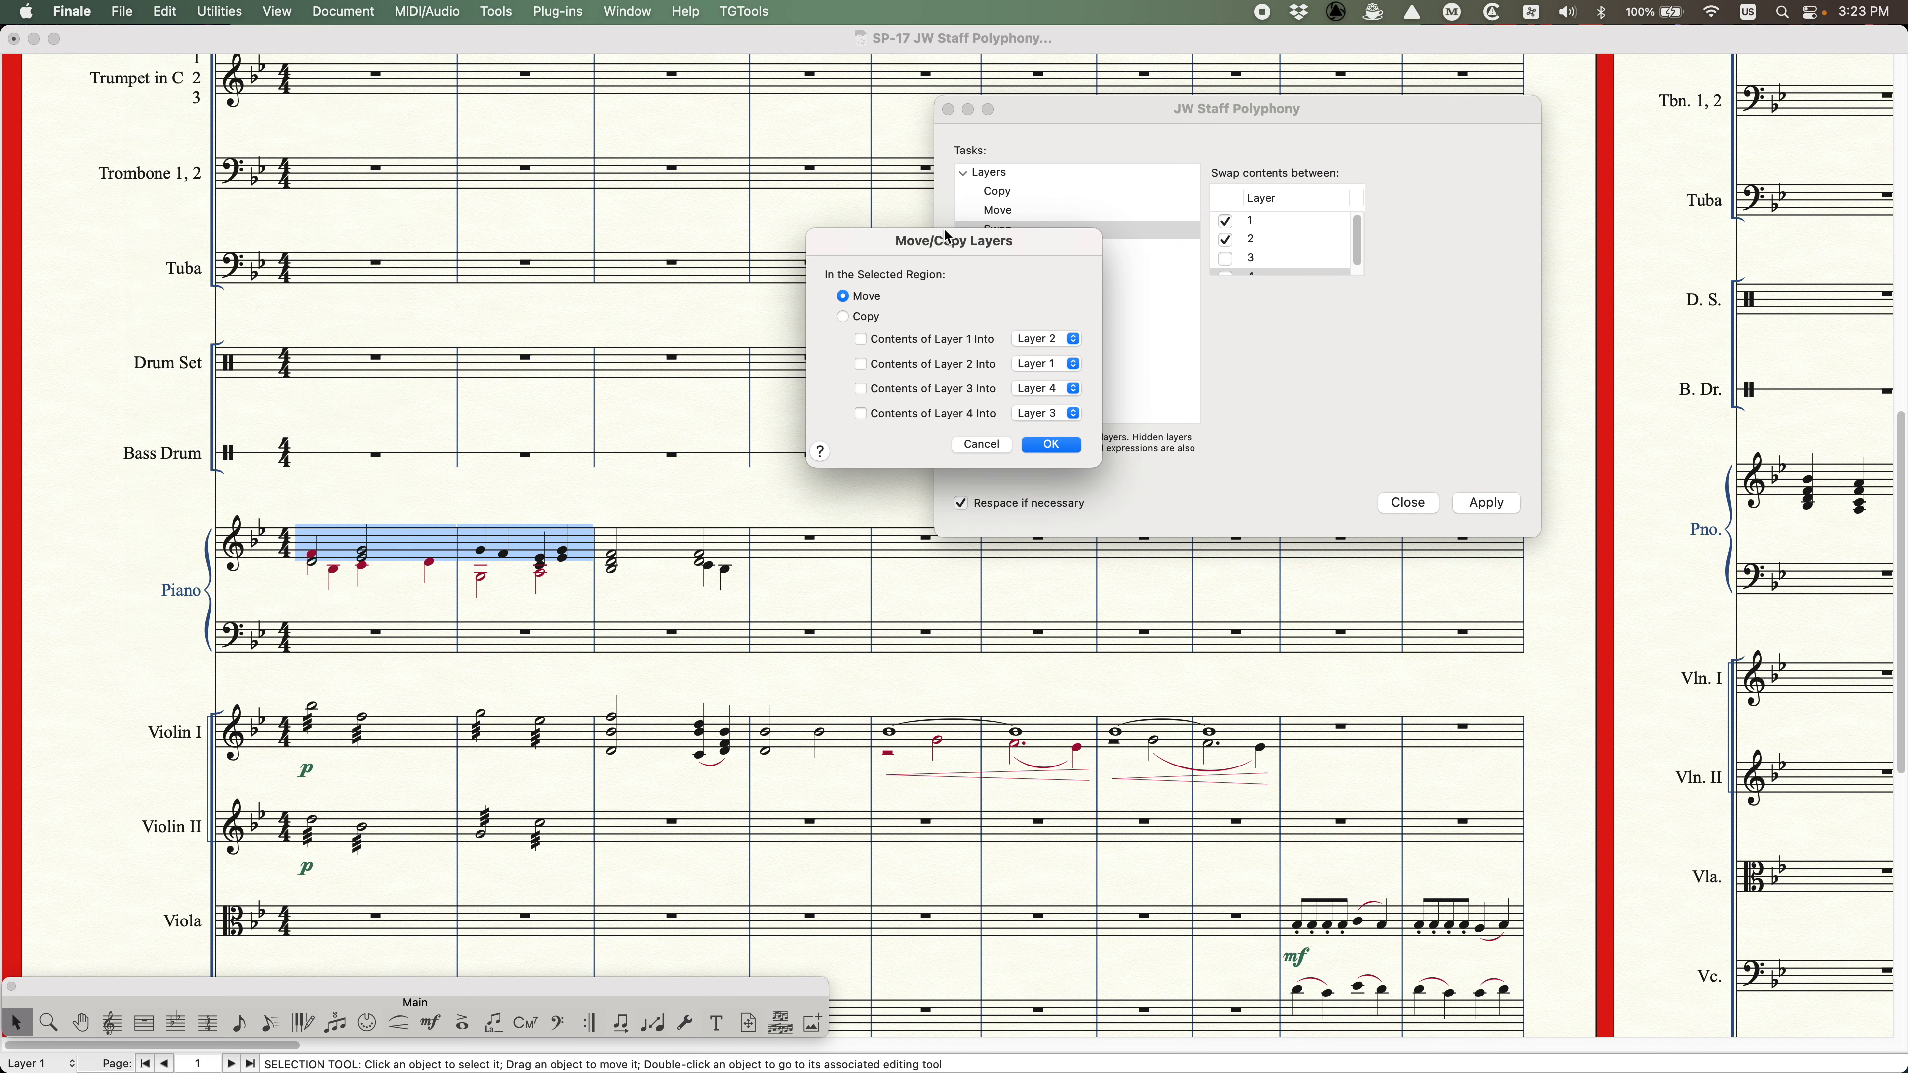
{"action": "left_click_drag", "start_coordinate": [948, 238], "coordinate": [738, 214]}
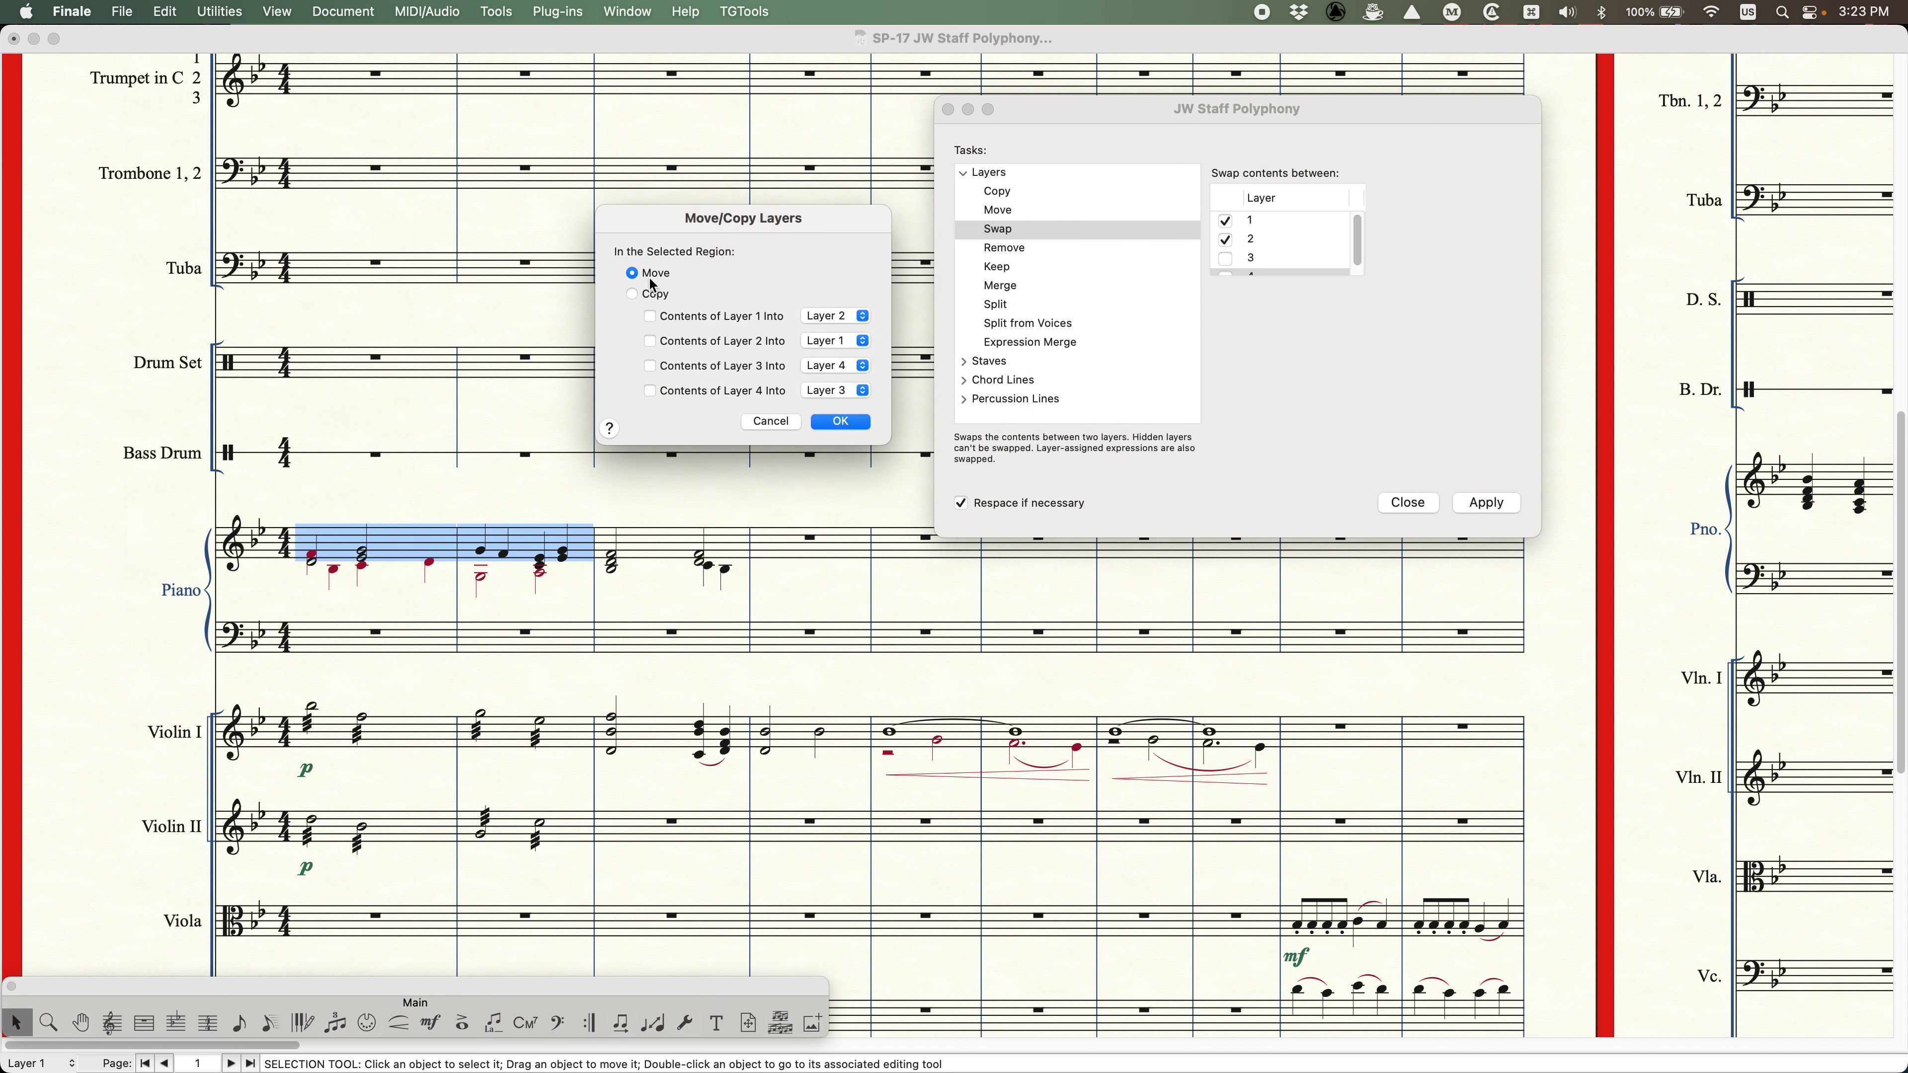
{"action": "left_click", "coordinate": [650, 316]}
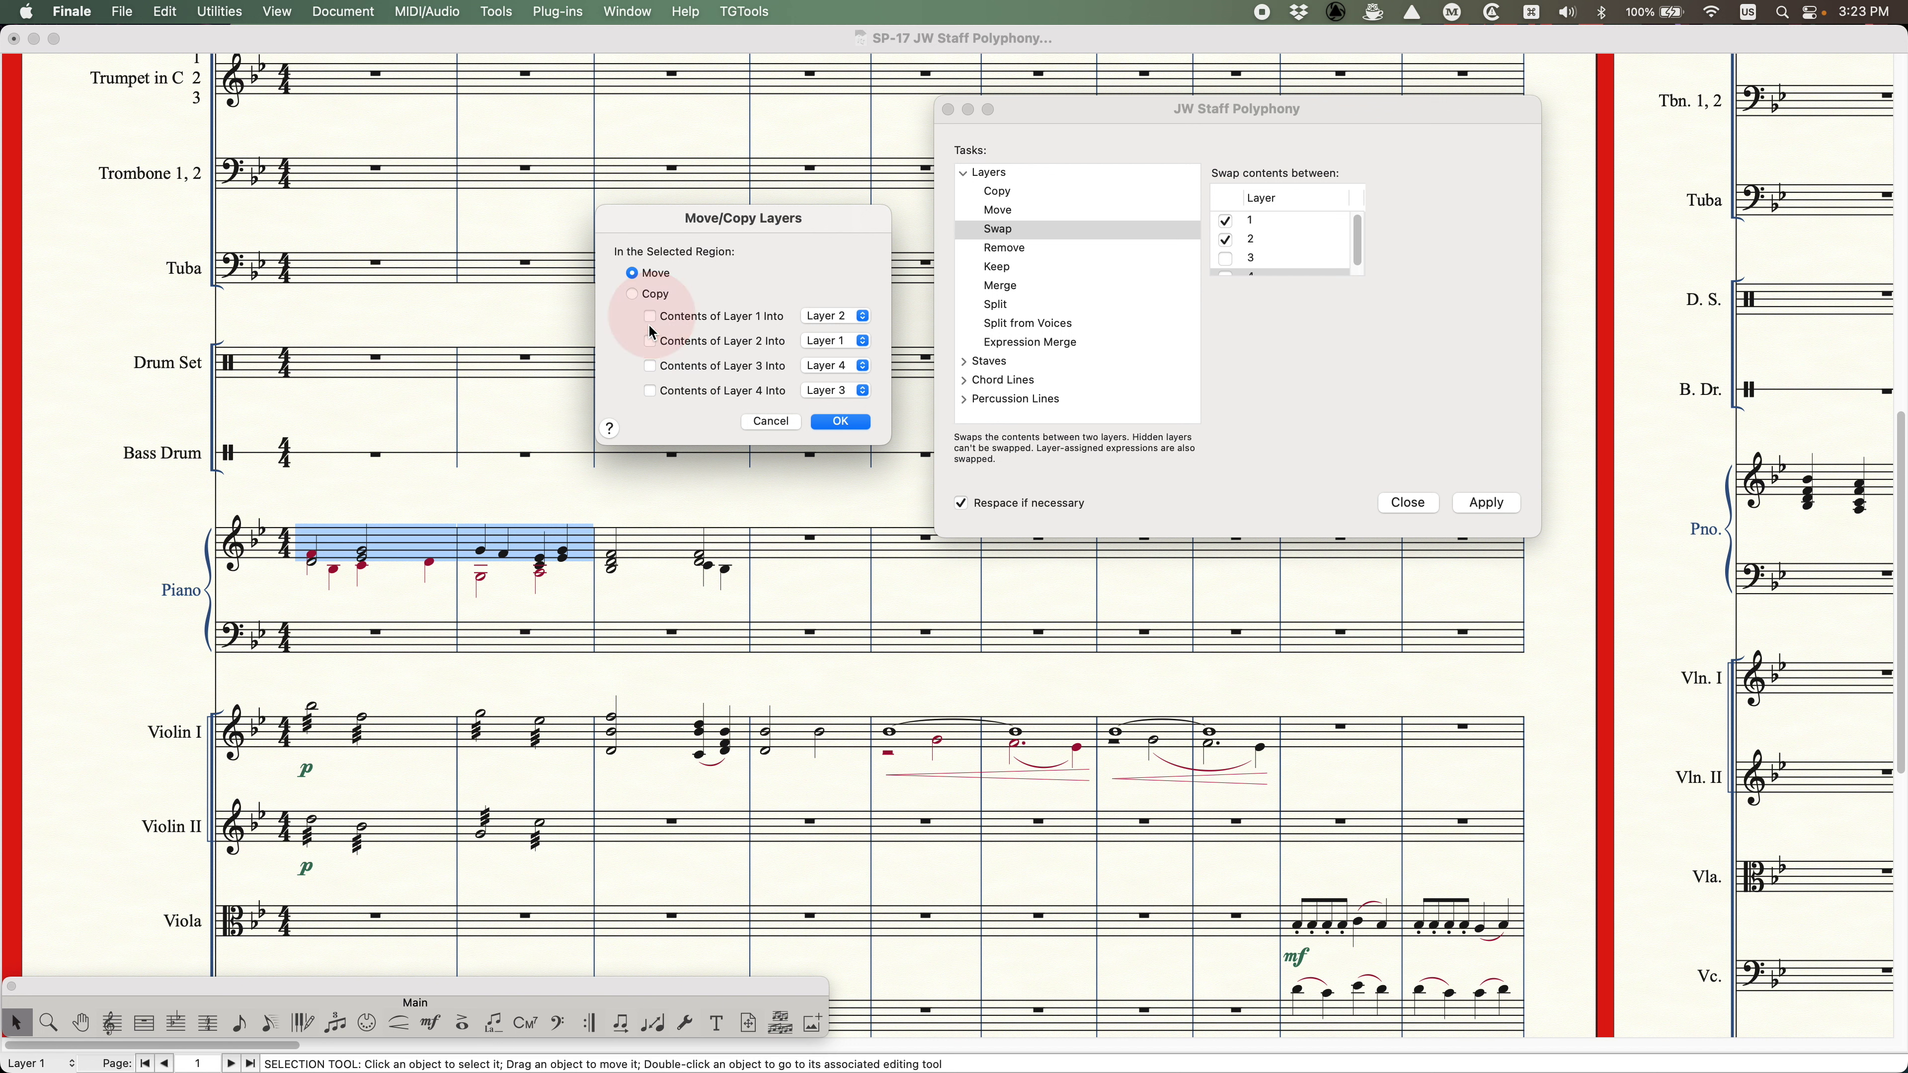
{"action": "left_click", "coordinate": [650, 341]}
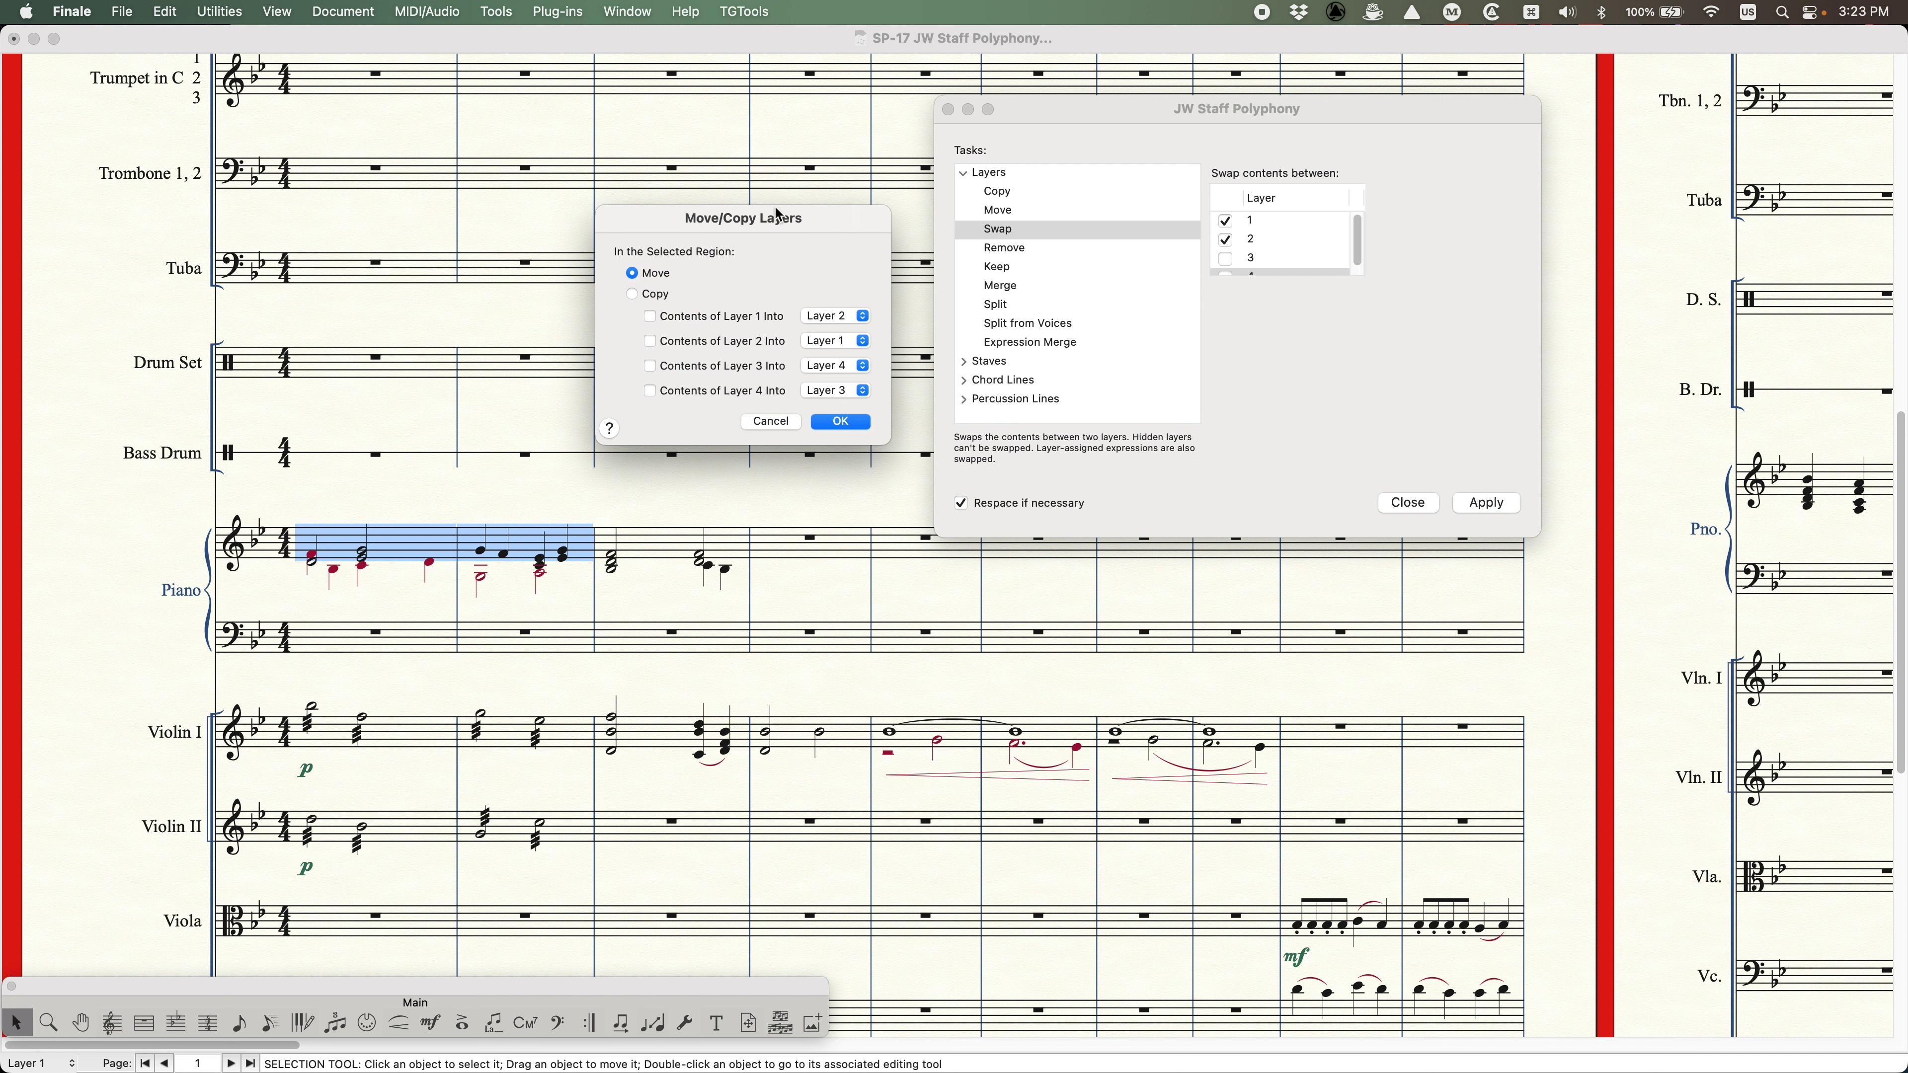
{"action": "left_click", "coordinate": [634, 294]}
{"action": "left_click", "coordinate": [634, 275]}
{"action": "left_click", "coordinate": [650, 317]}
{"action": "left_click", "coordinate": [650, 317]}
{"action": "left_click", "coordinate": [651, 341]}
{"action": "left_click", "coordinate": [772, 425]}
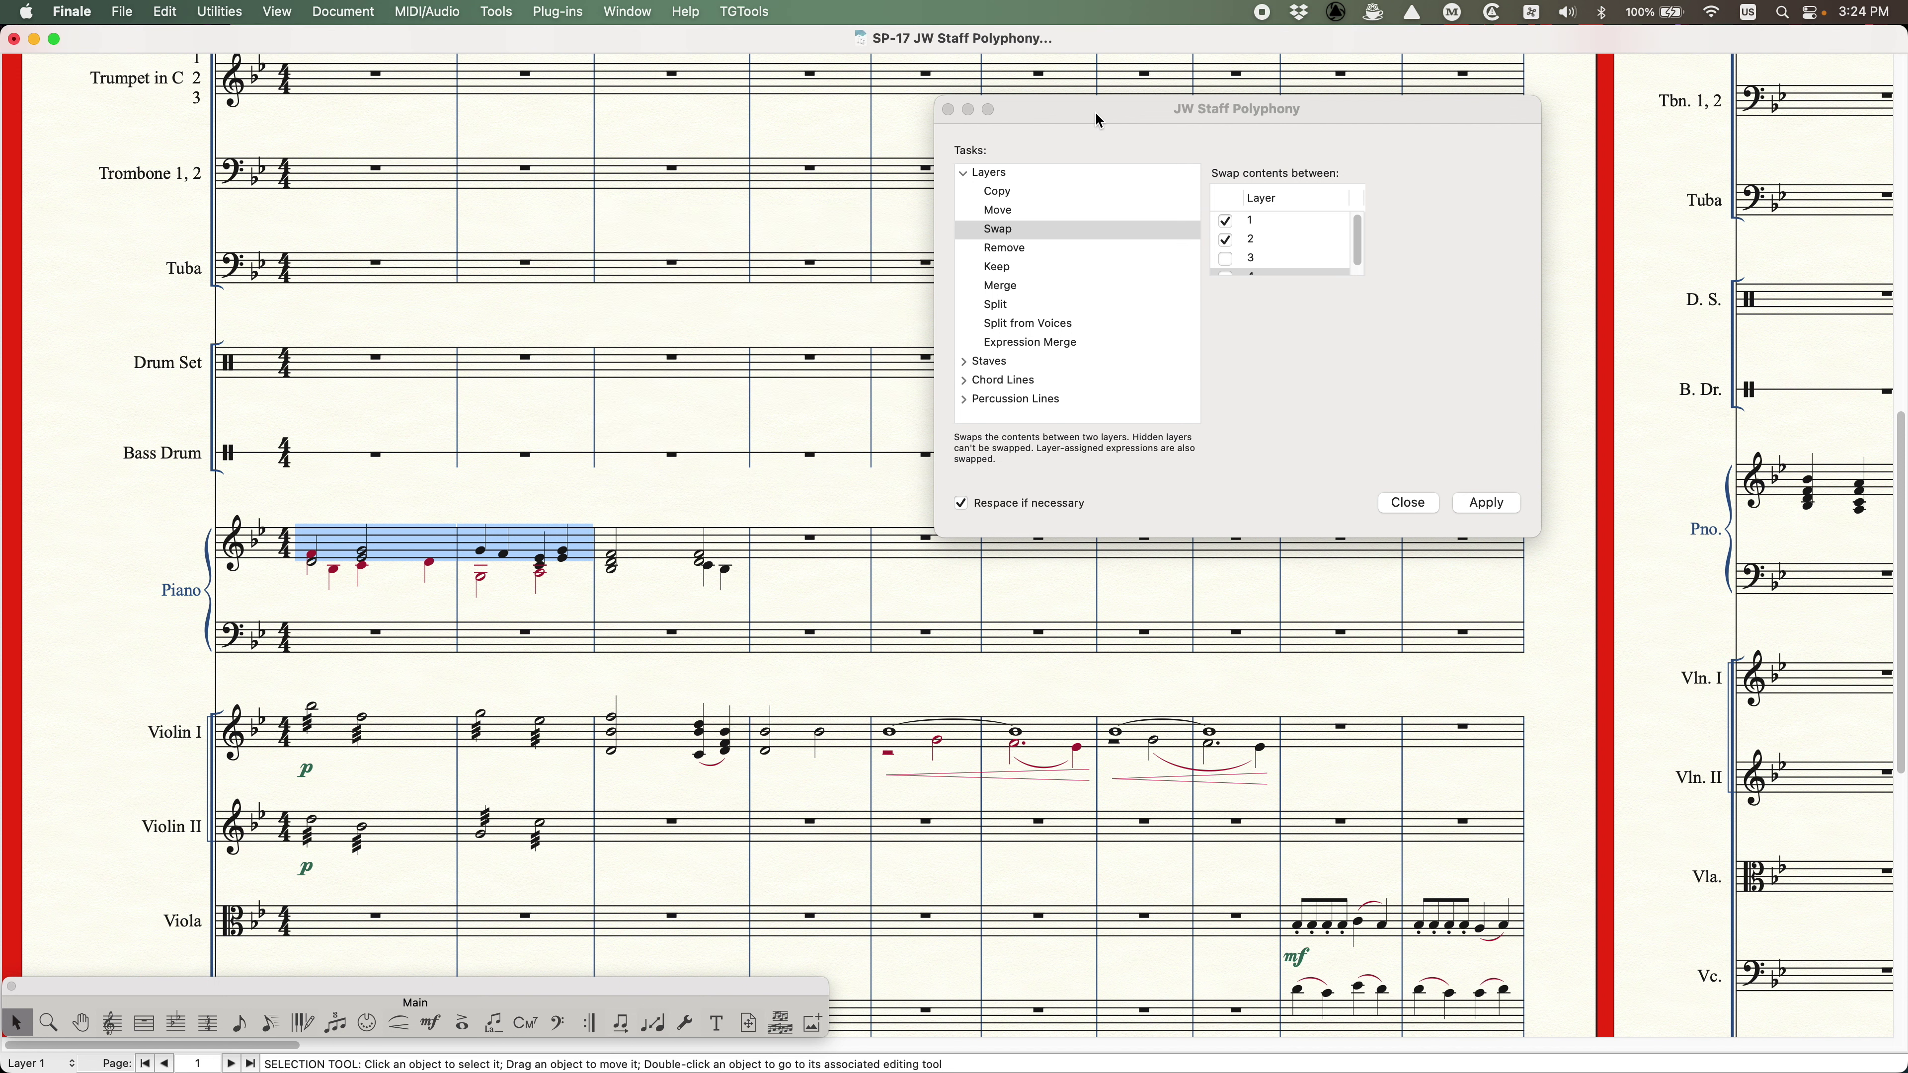
- Examine the Copy task's overwrite option, the Move task's existing-contents choices and the Swap task's layer selection in JW Staff Polyphony
{"action": "left_click_drag", "start_coordinate": [1094, 111], "coordinate": [1114, 120]}
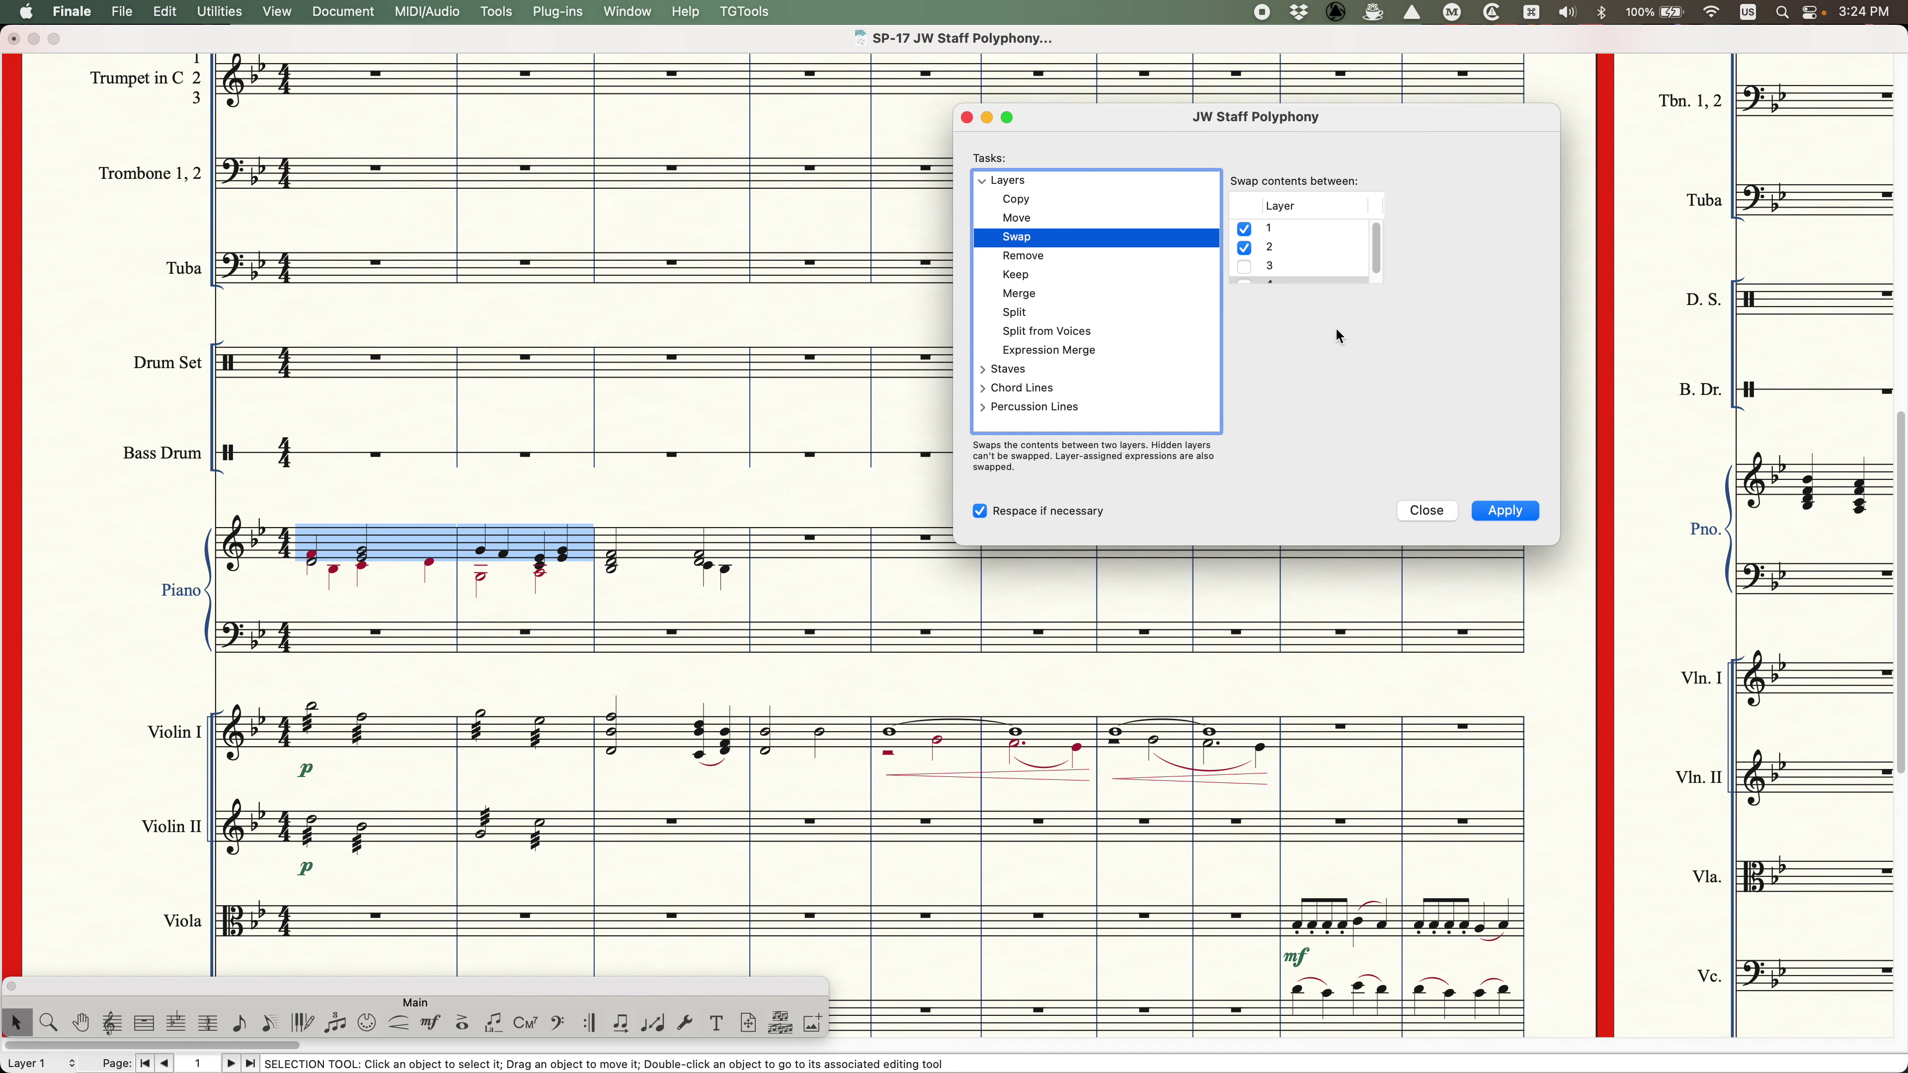
{"action": "left_click", "coordinate": [1023, 199]}
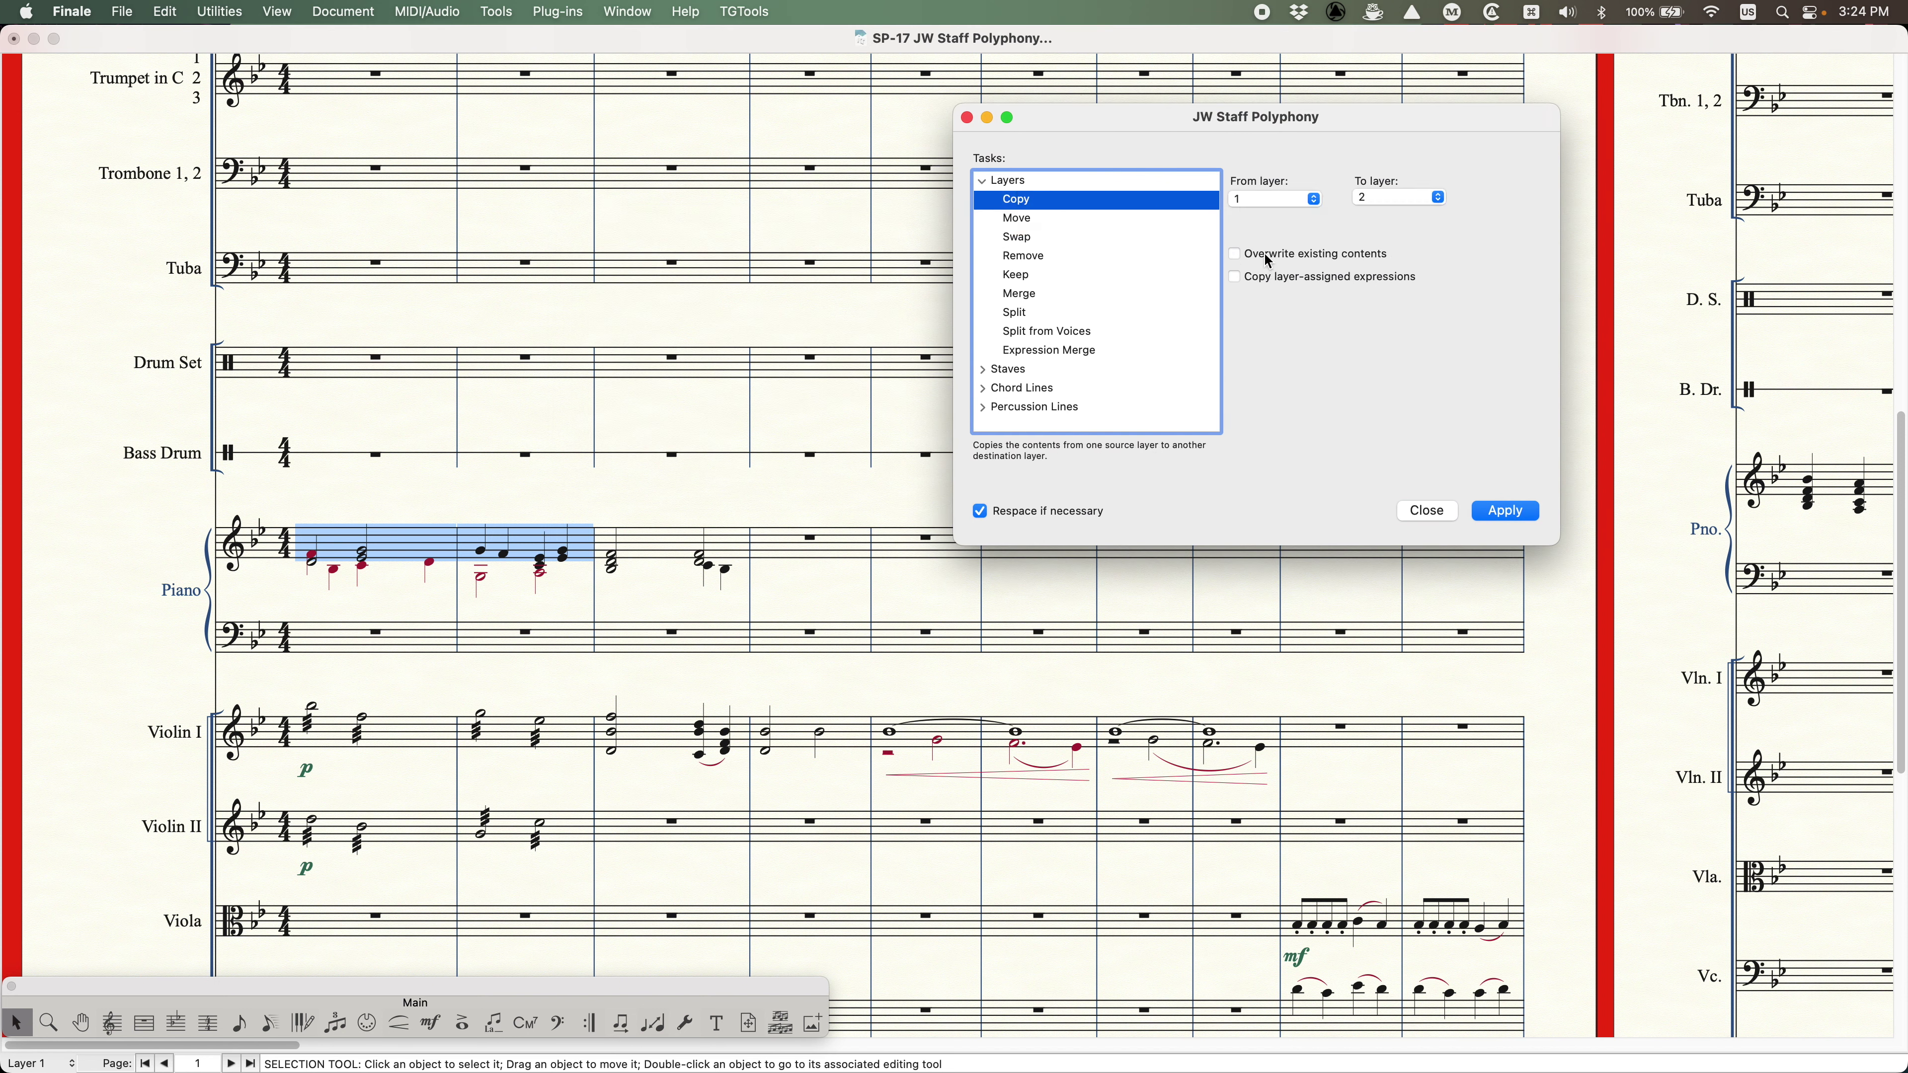
{"action": "left_click", "coordinate": [1010, 219]}
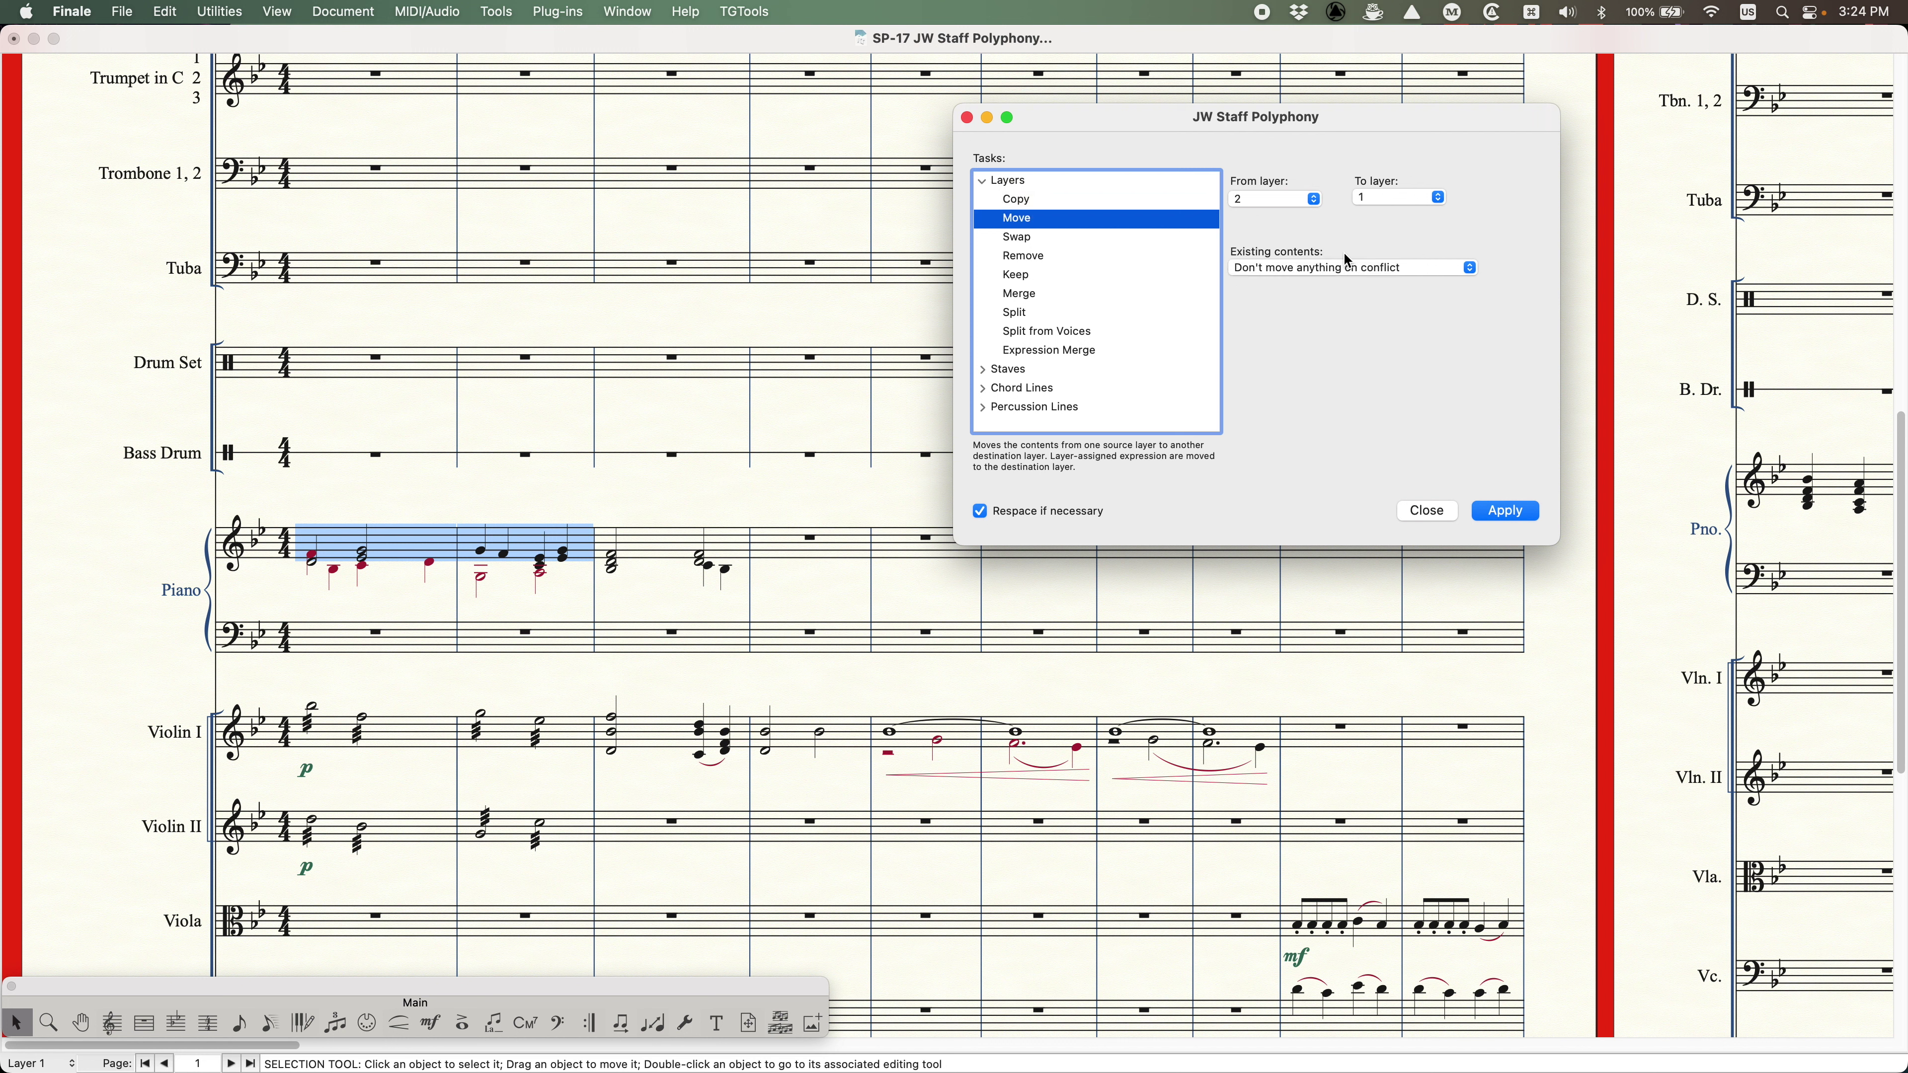
{"action": "left_click", "coordinate": [1329, 267]}
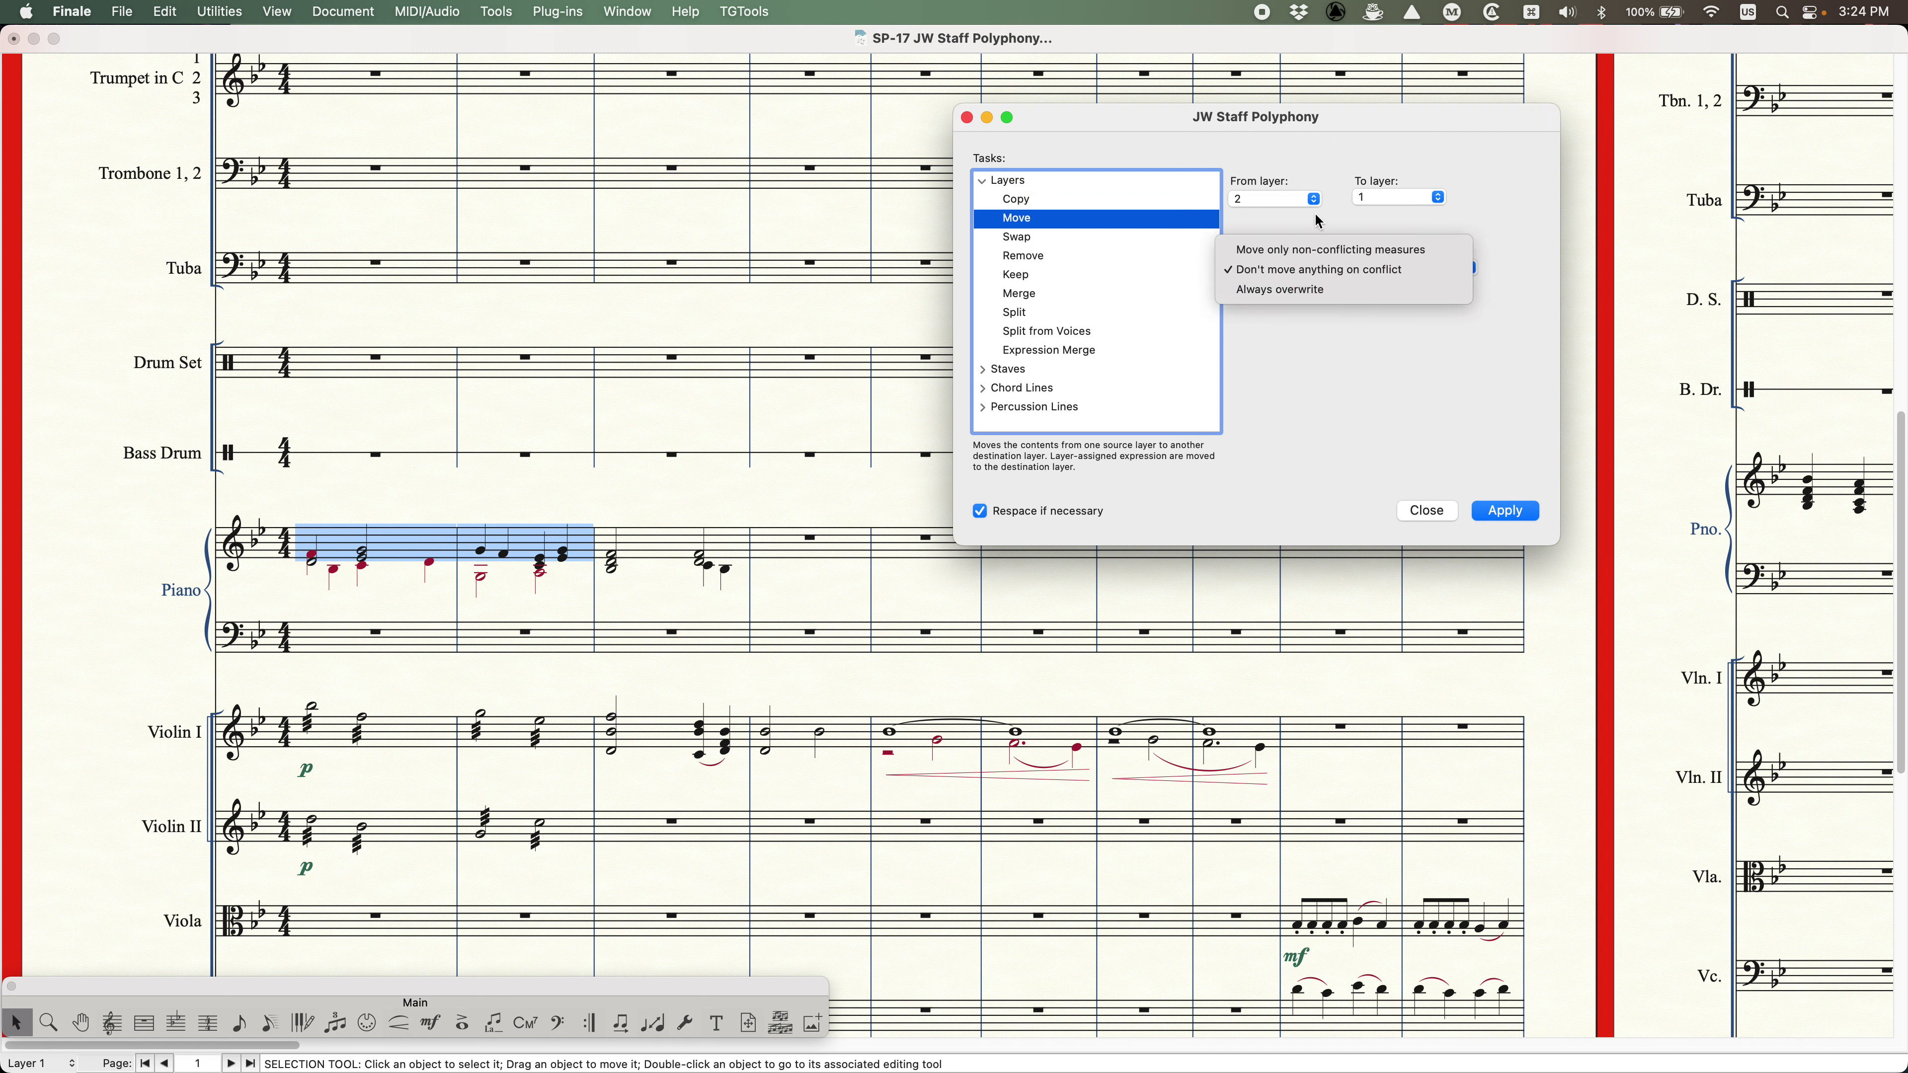
{"action": "left_click", "coordinate": [1335, 273]}
{"action": "left_click", "coordinate": [1021, 239]}
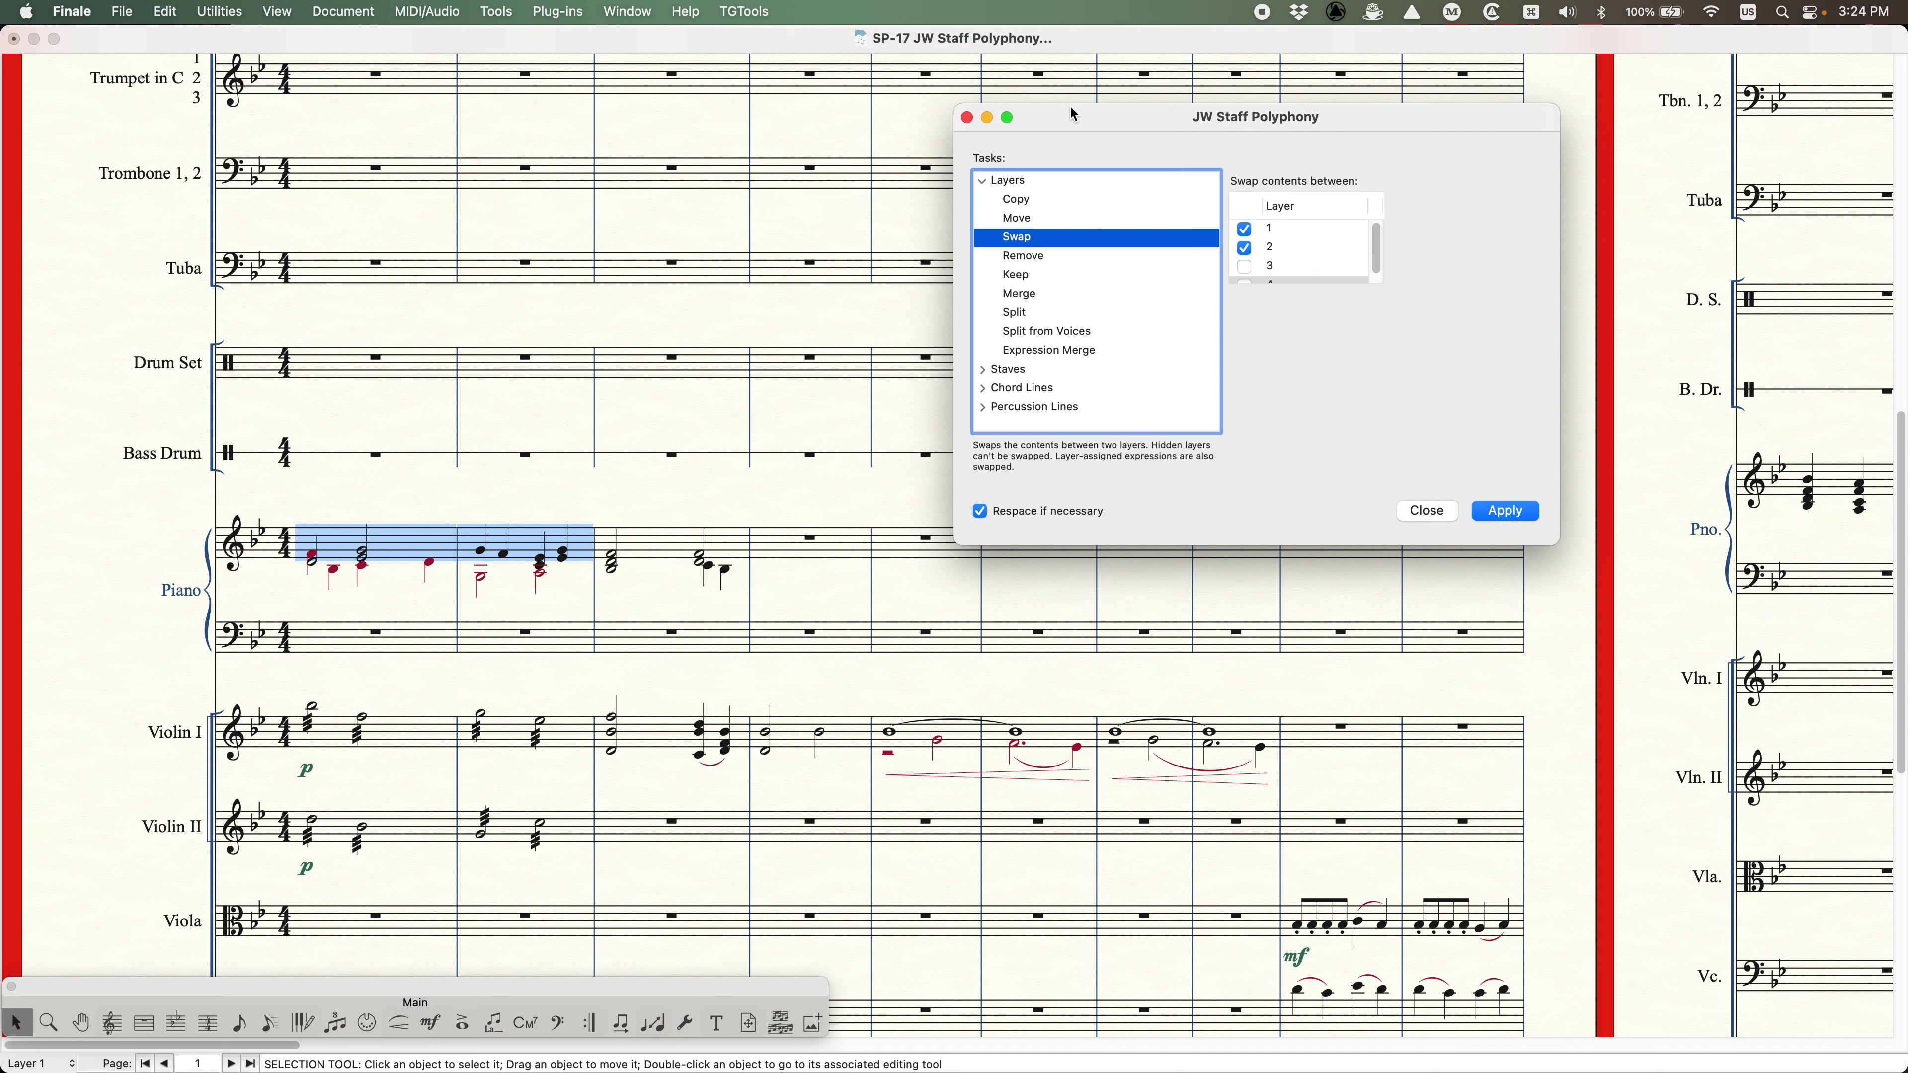
{"action": "left_click_drag", "start_coordinate": [1075, 118], "coordinate": [1172, 154]}
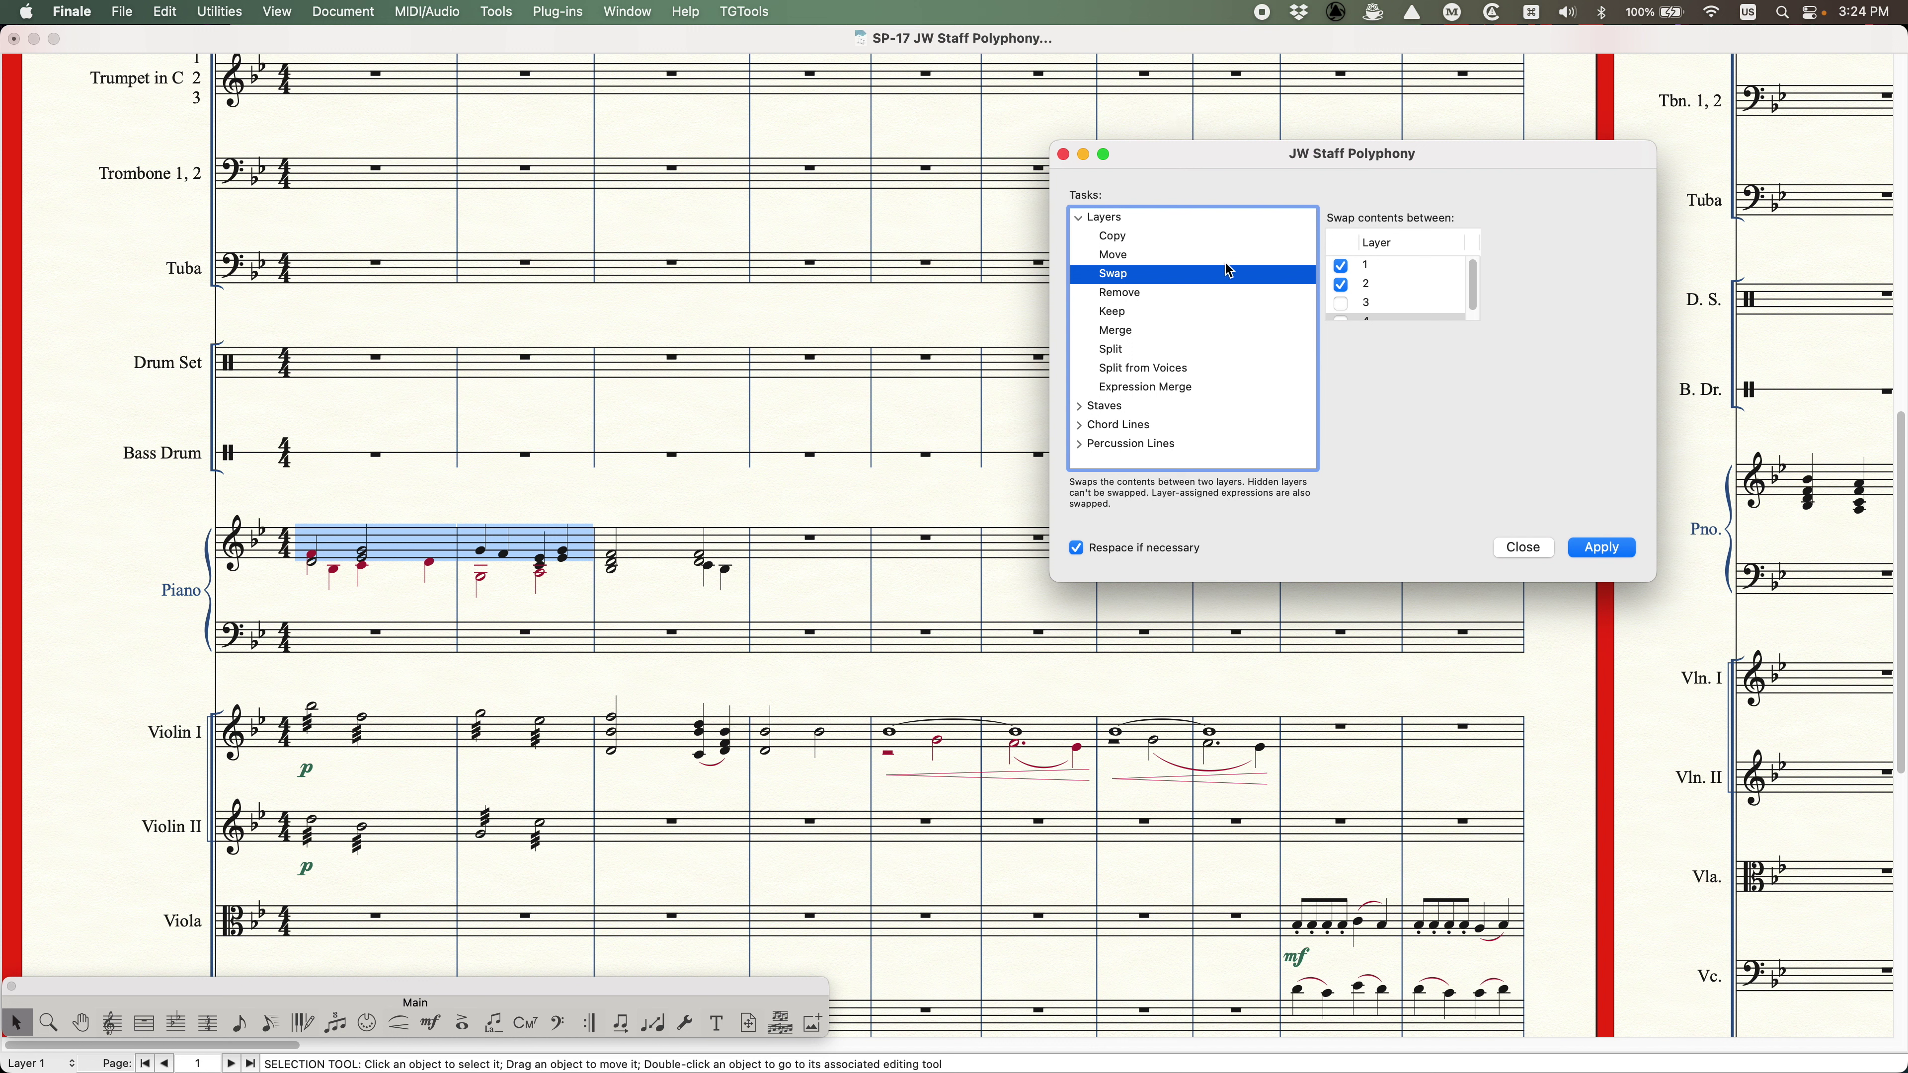
{"action": "left_click", "coordinate": [826, 203]}
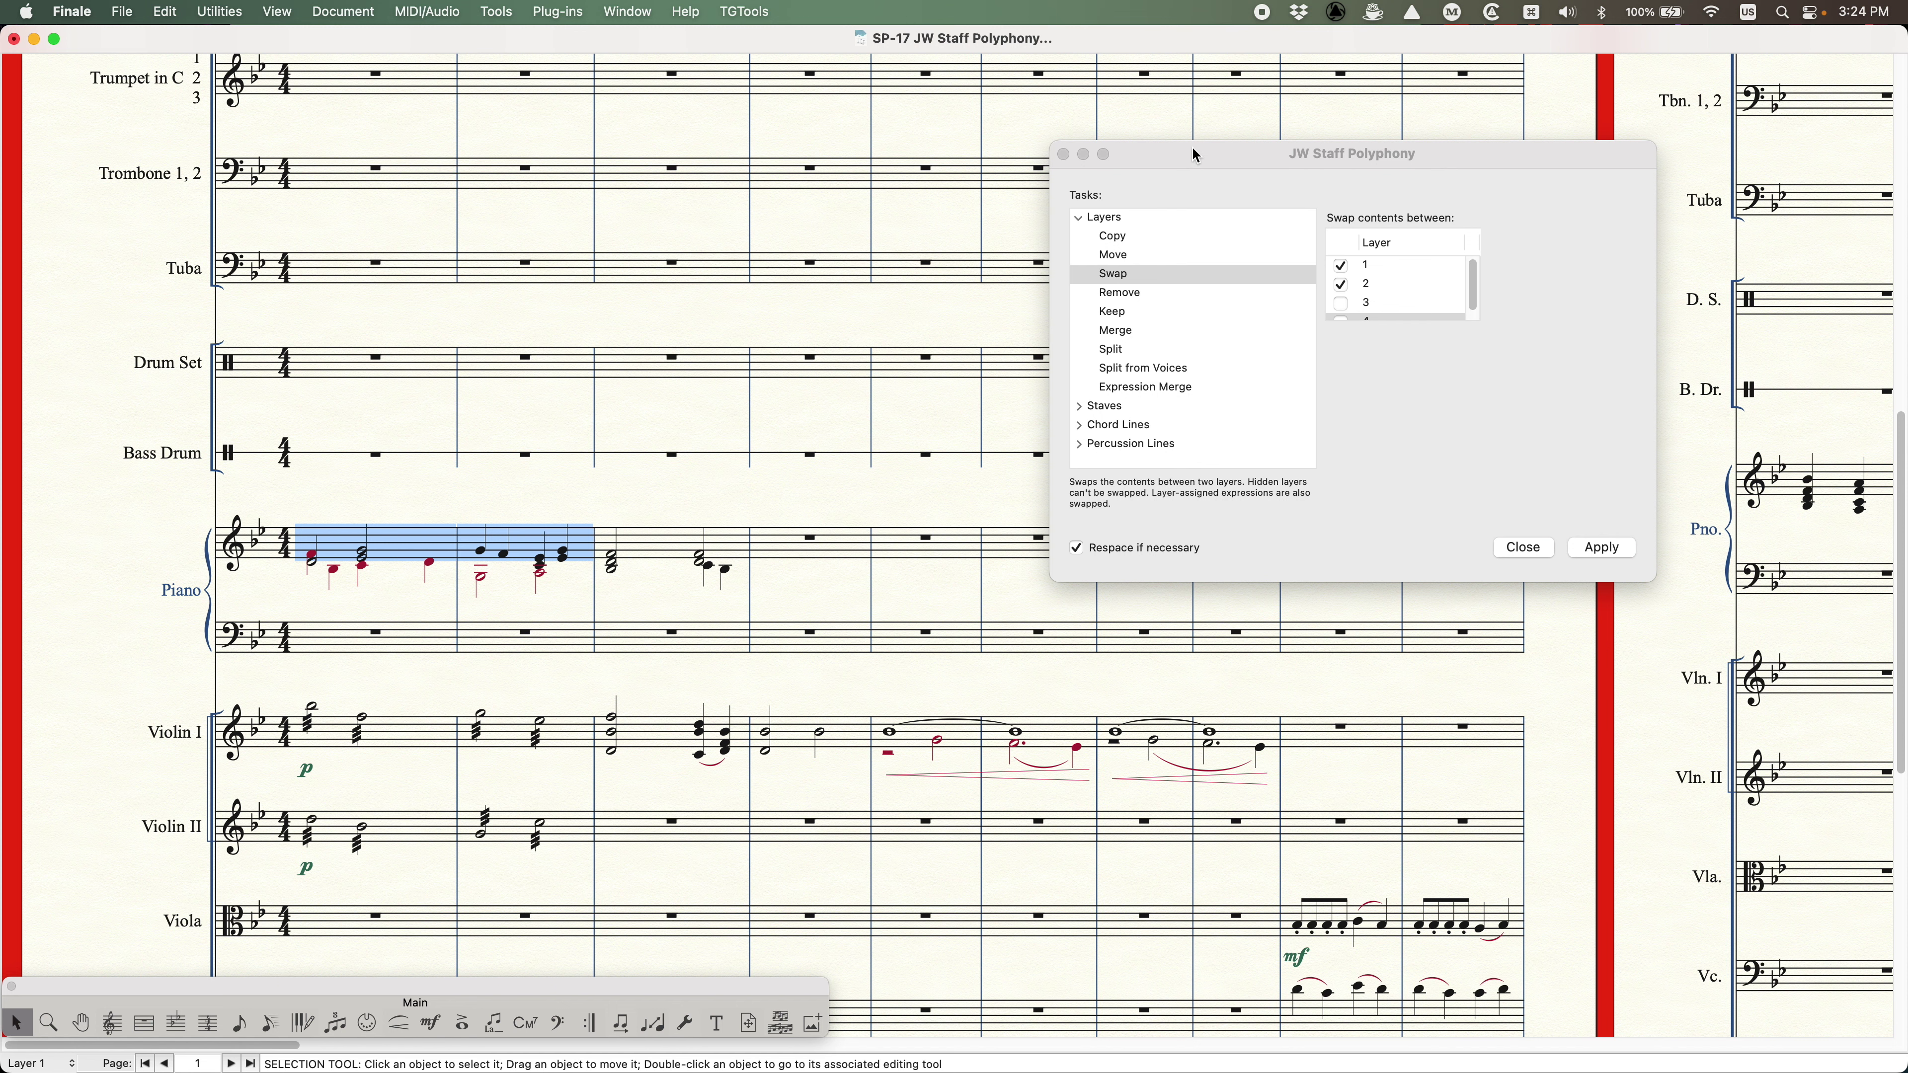
- Examine the options of the Remove, Keep, Merge and Split layer tasks in JW Staff Polyphony
{"action": "scroll", "coordinate": [942, 220], "scroll_direction": "up", "scroll_amount": 15}
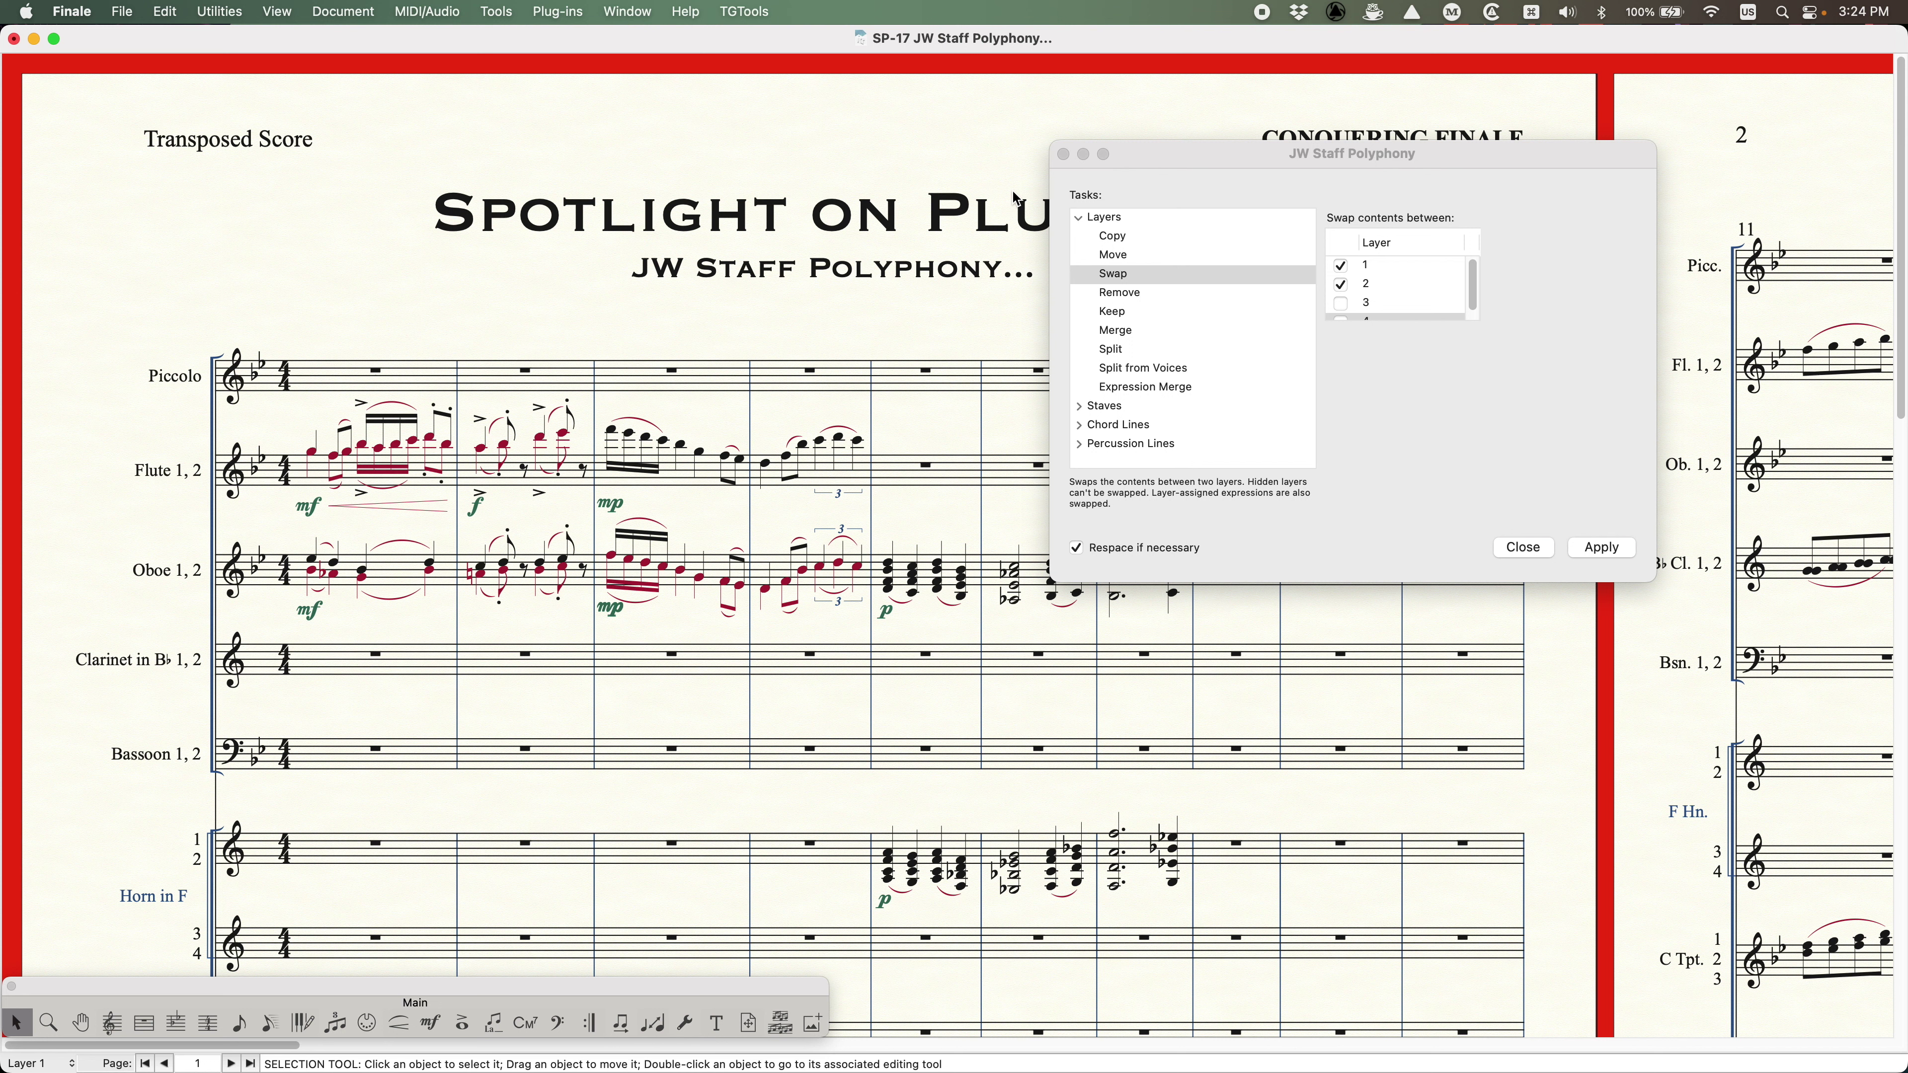
{"action": "left_click", "coordinate": [1202, 147]}
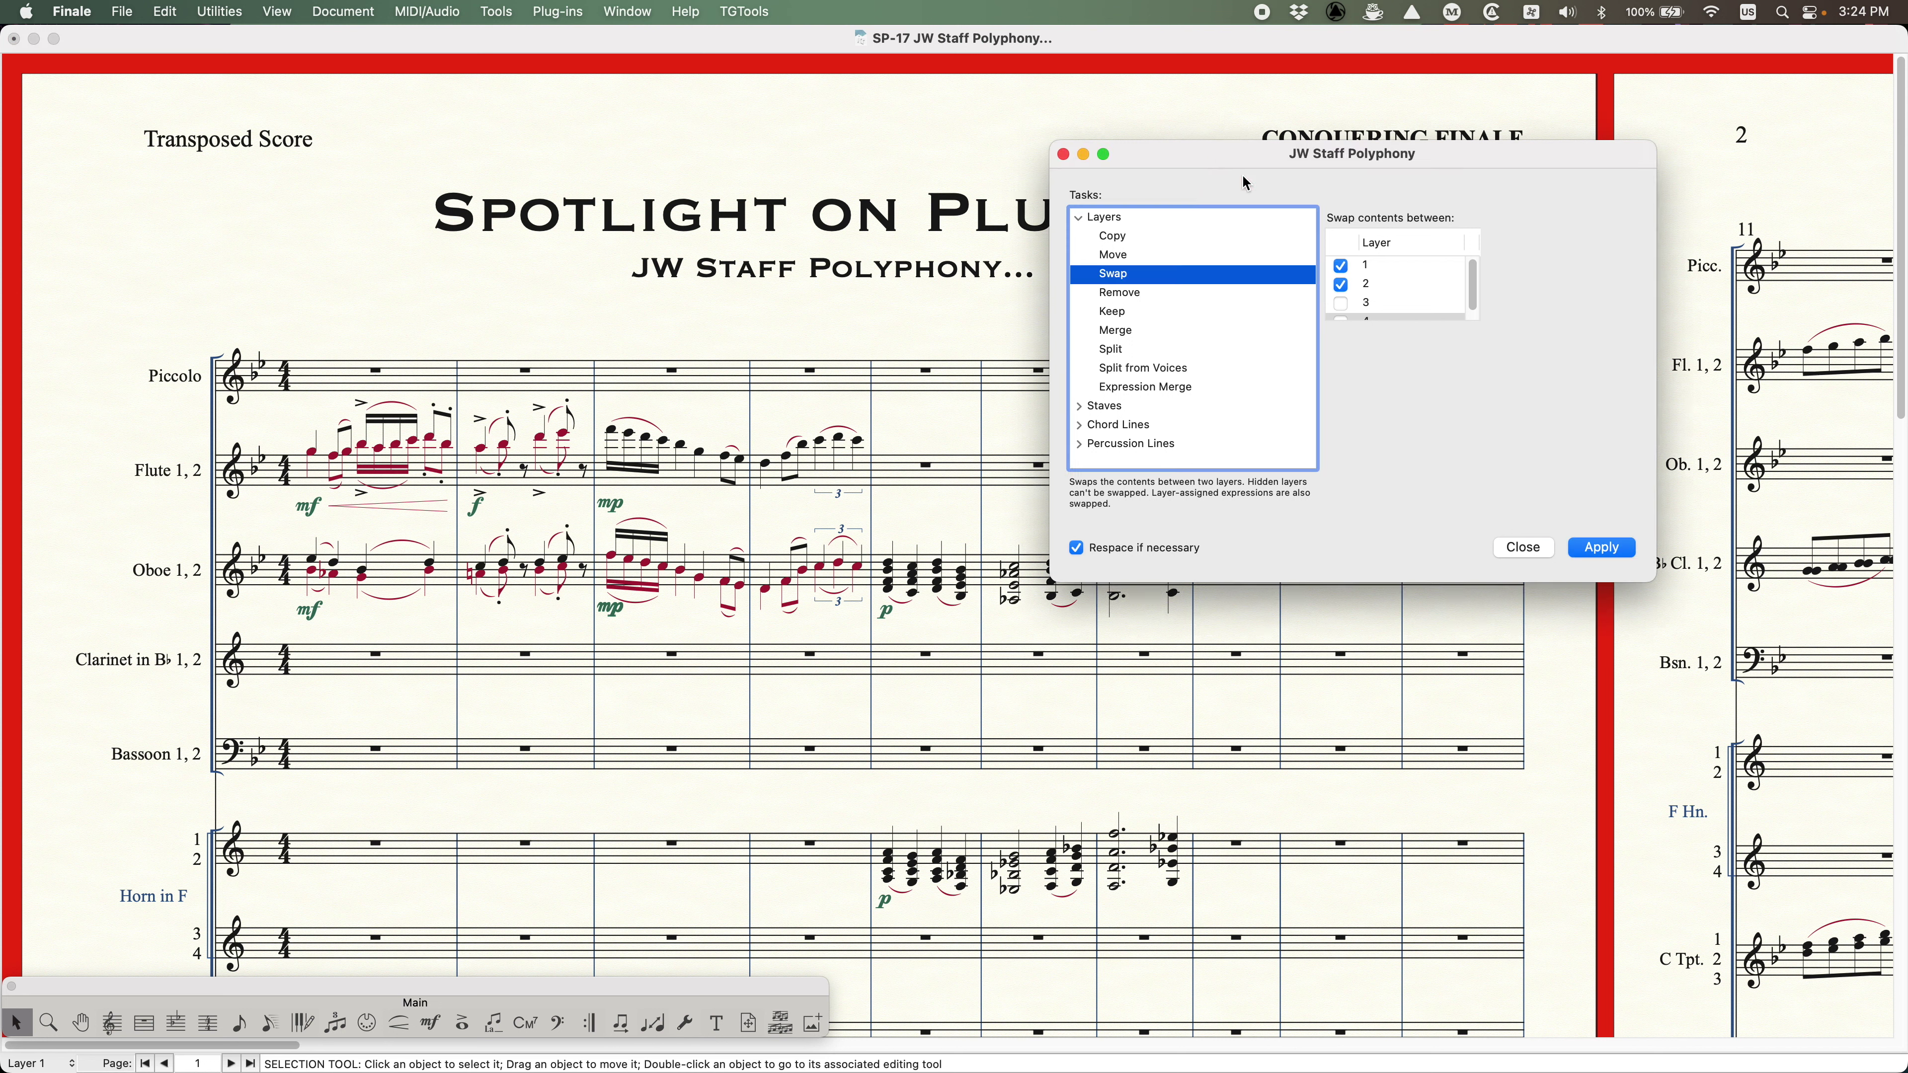
{"action": "left_click_drag", "start_coordinate": [1254, 171], "coordinate": [1272, 180]}
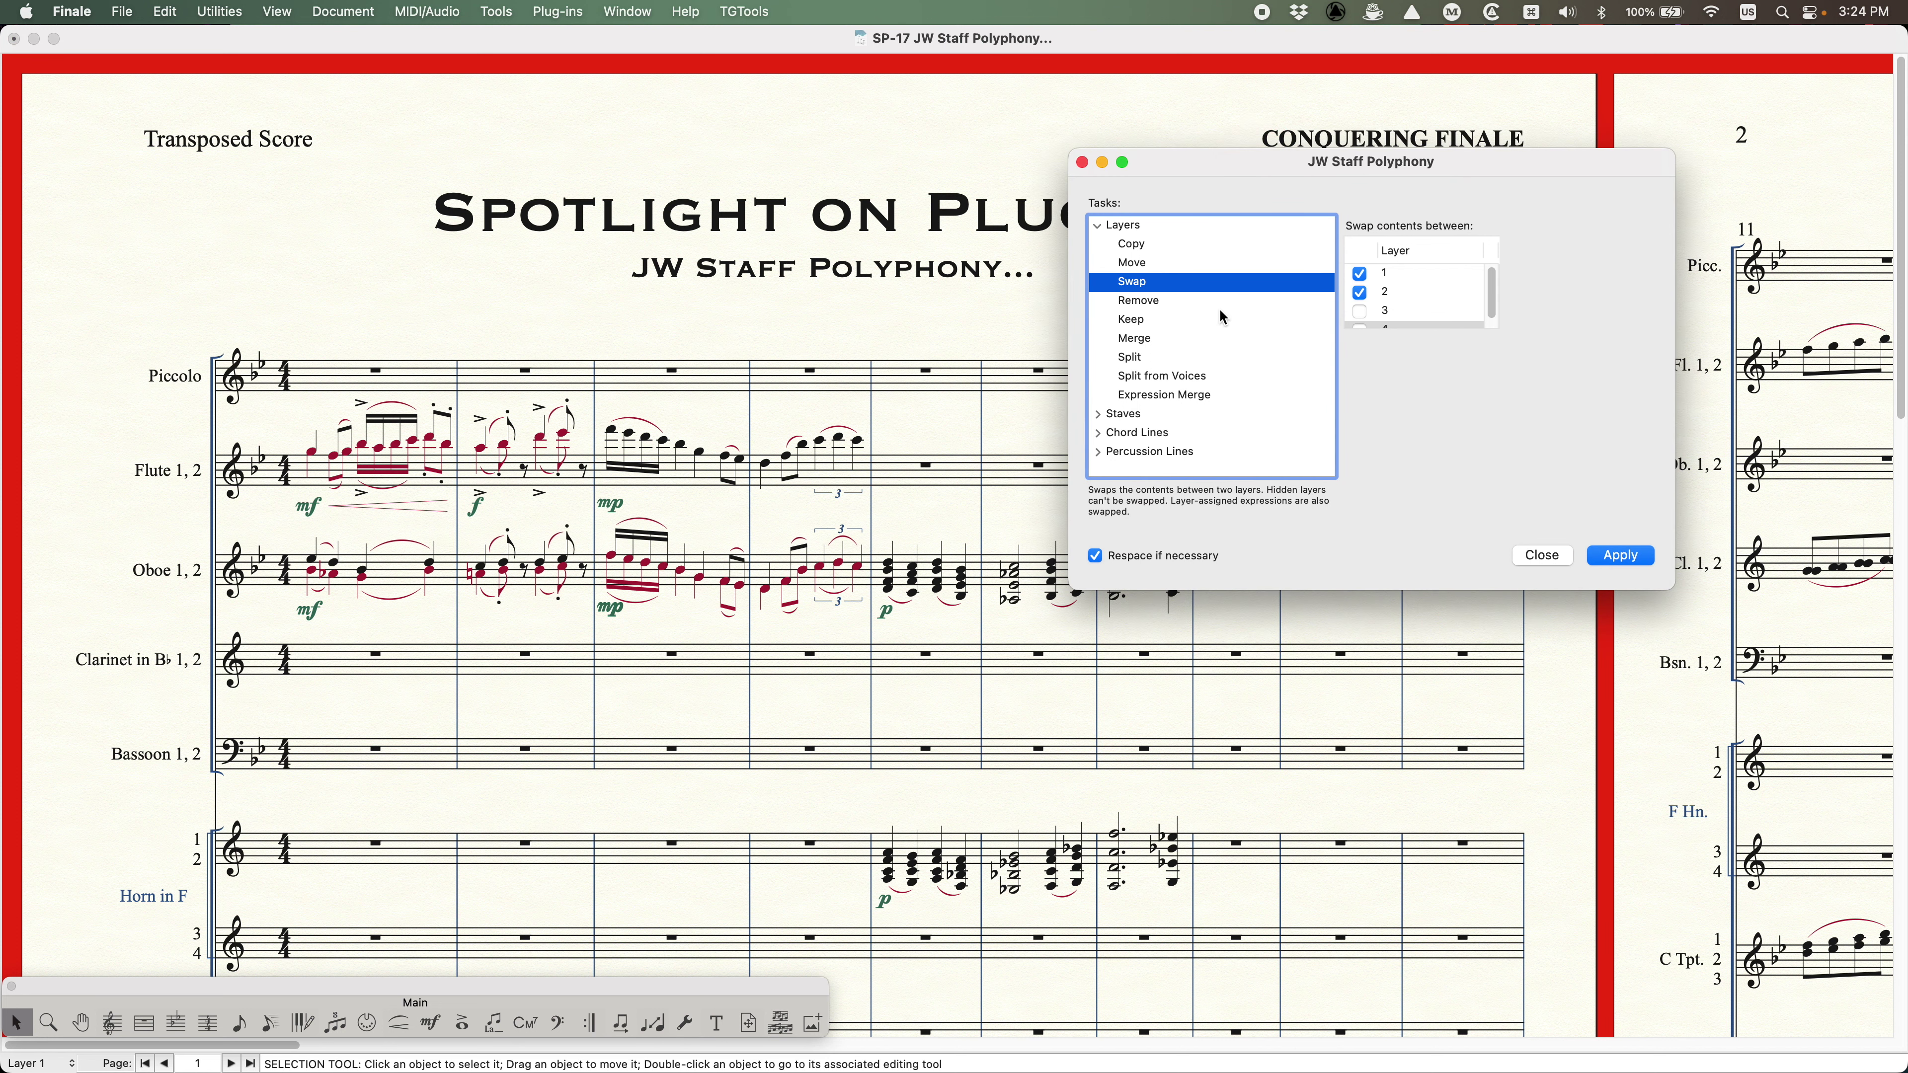
{"action": "left_click", "coordinate": [1141, 302]}
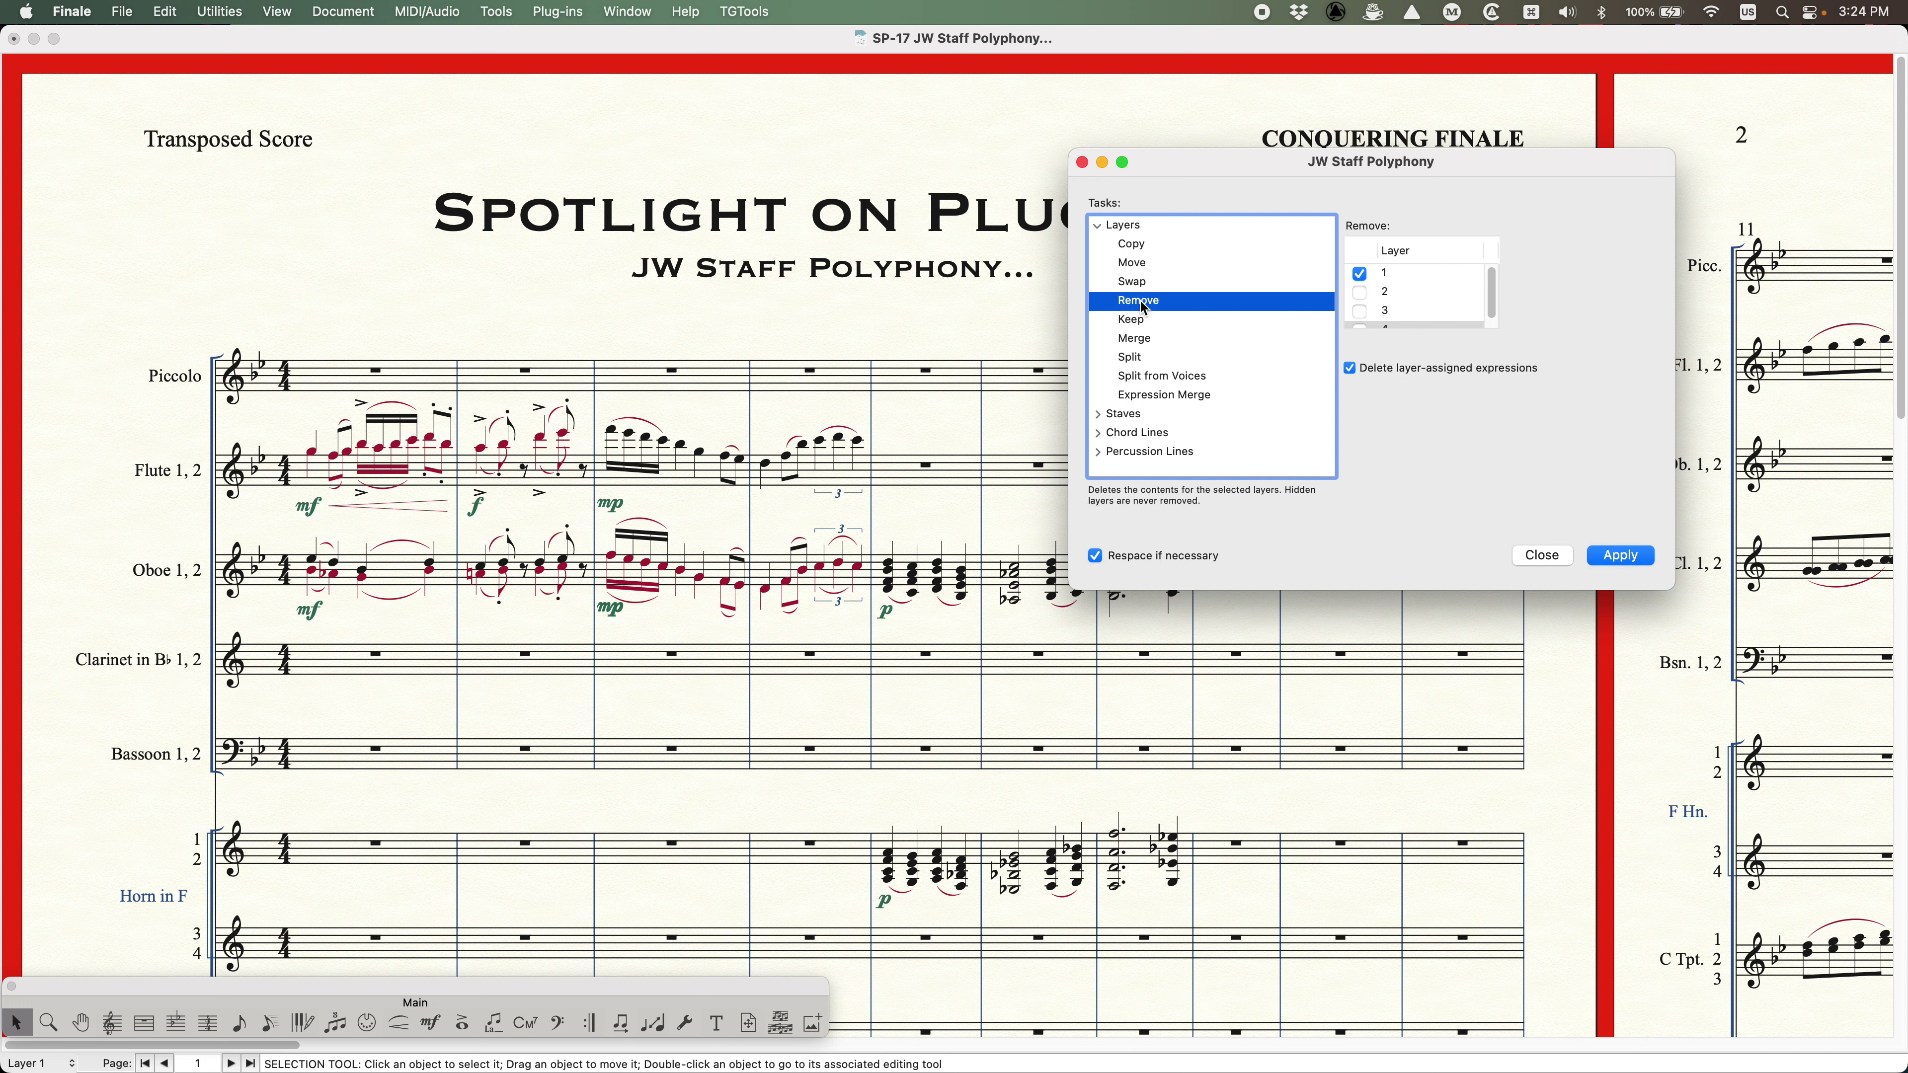
{"action": "key", "text": "Down"}
{"action": "key", "text": "Down"}
{"action": "key", "text": "Down"}
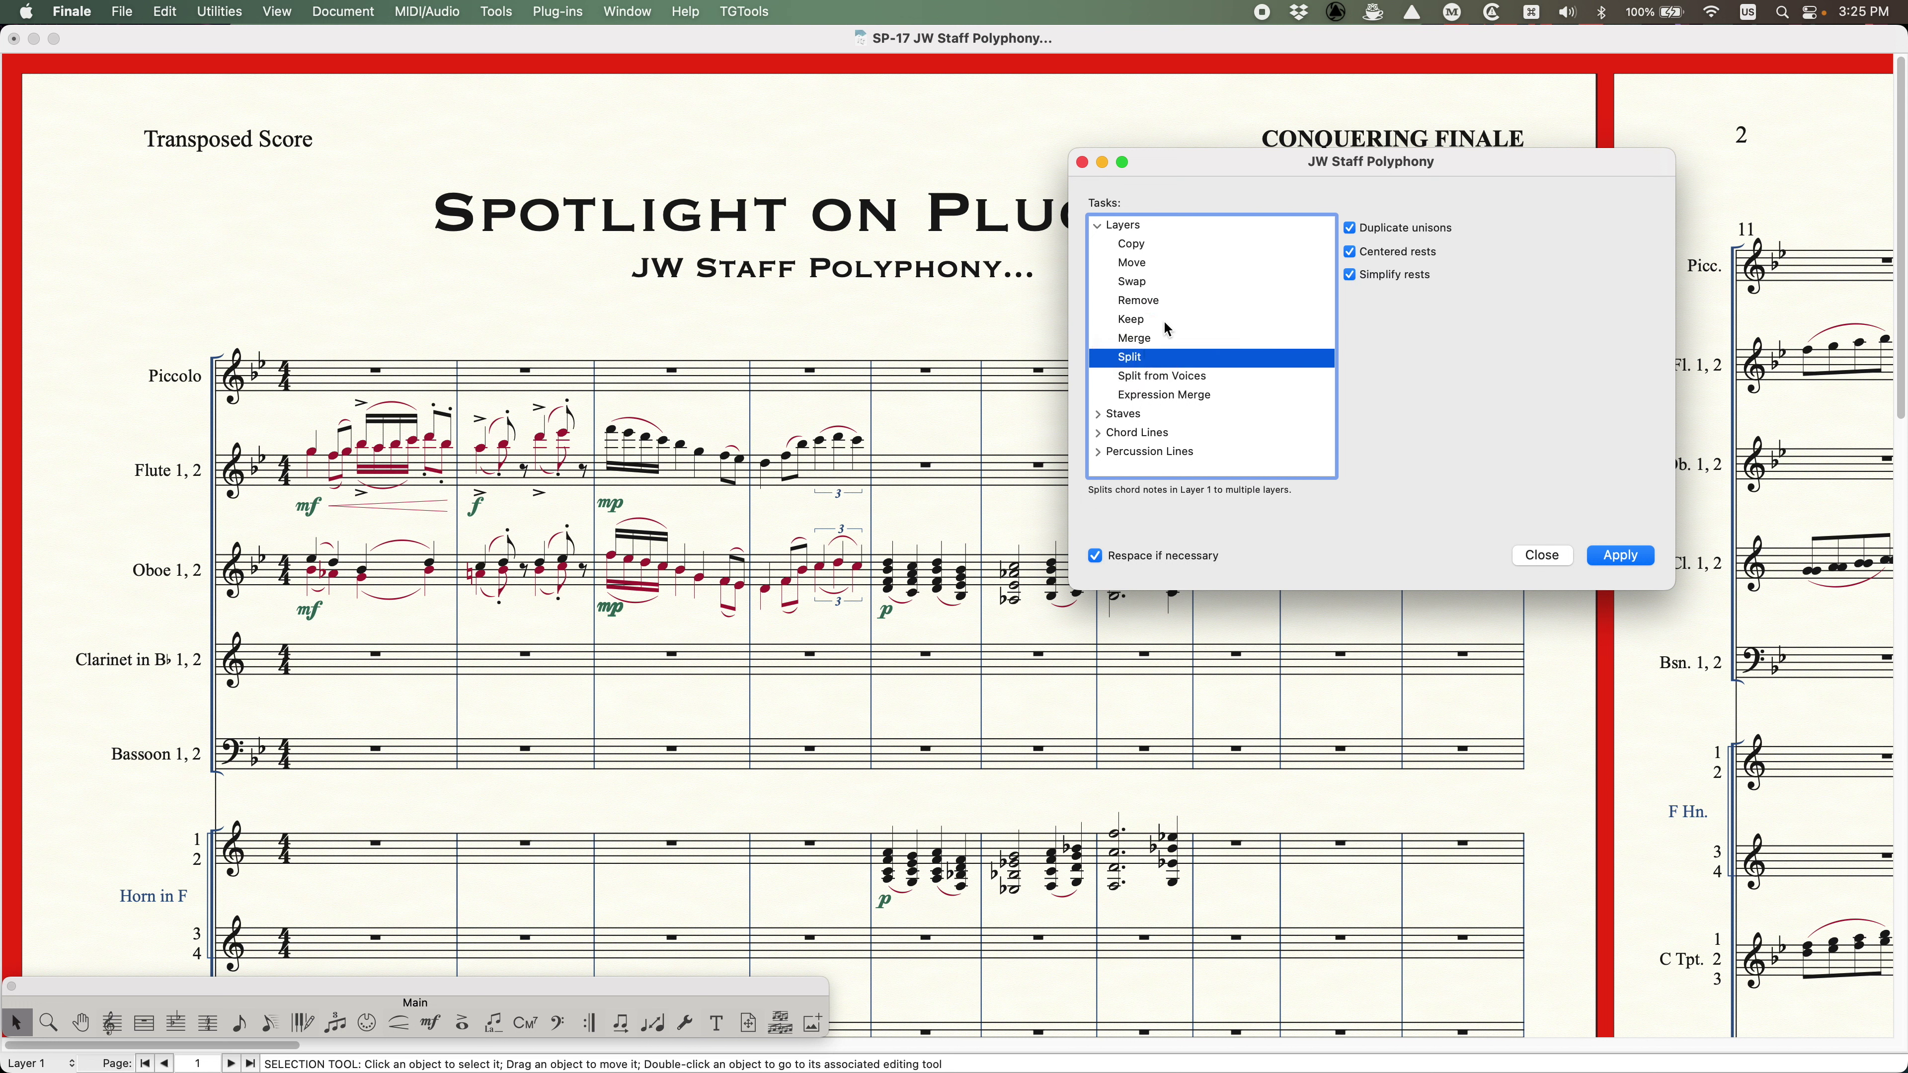
{"action": "left_click", "coordinate": [1142, 303]}
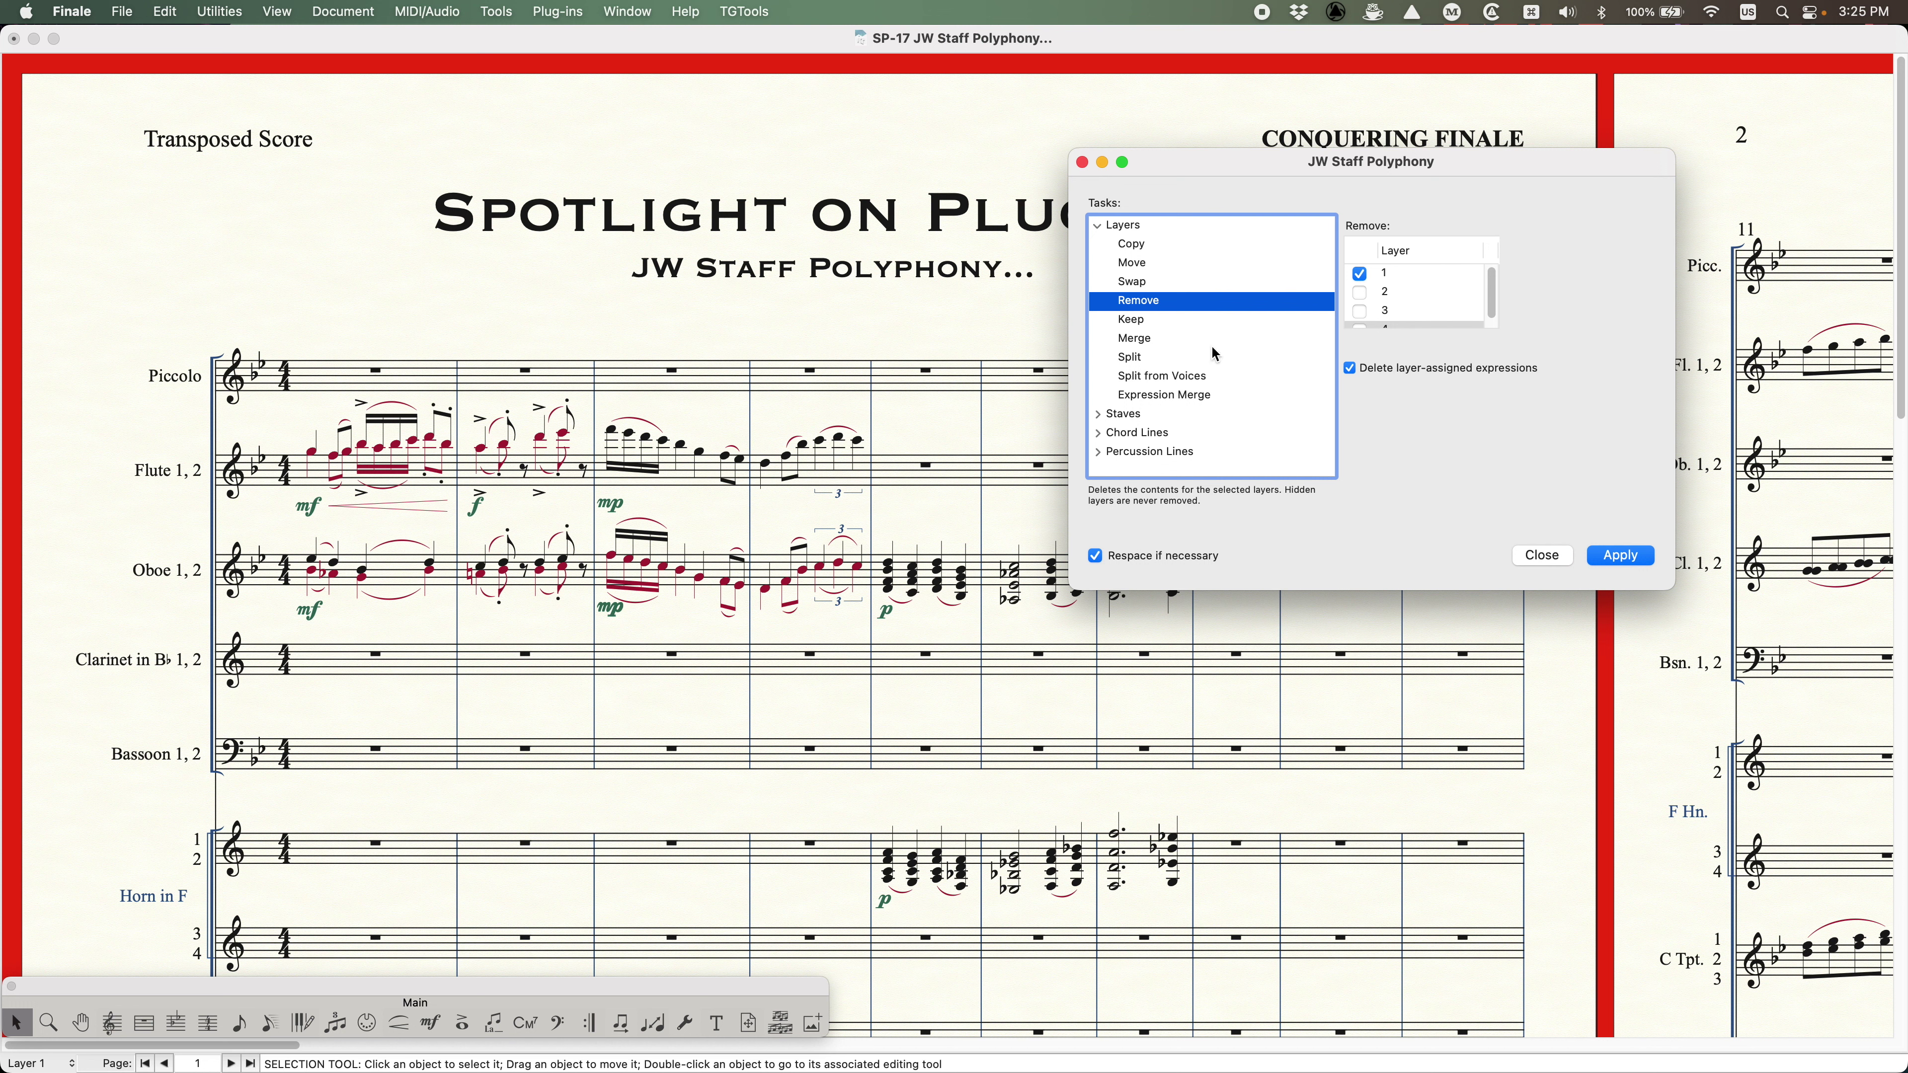
{"action": "left_click", "coordinate": [1132, 321]}
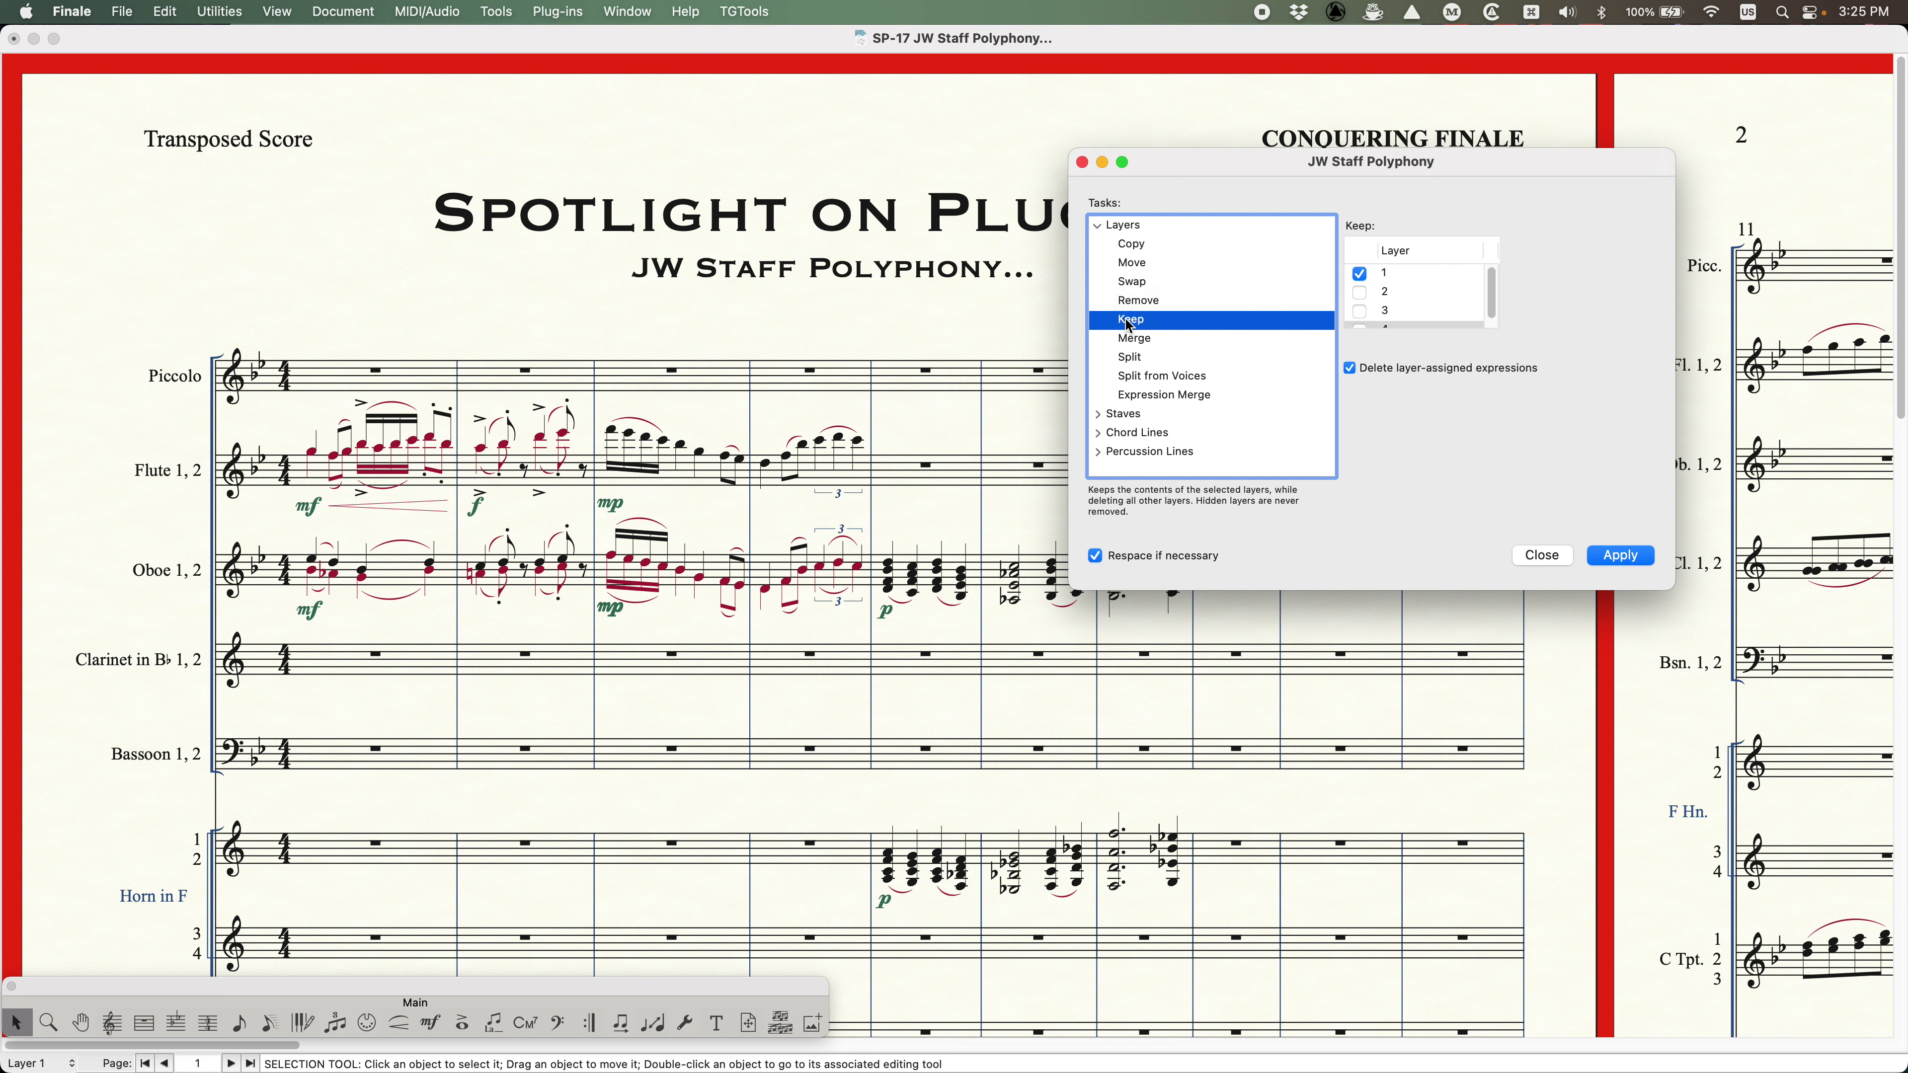
{"action": "left_click", "coordinate": [1134, 340]}
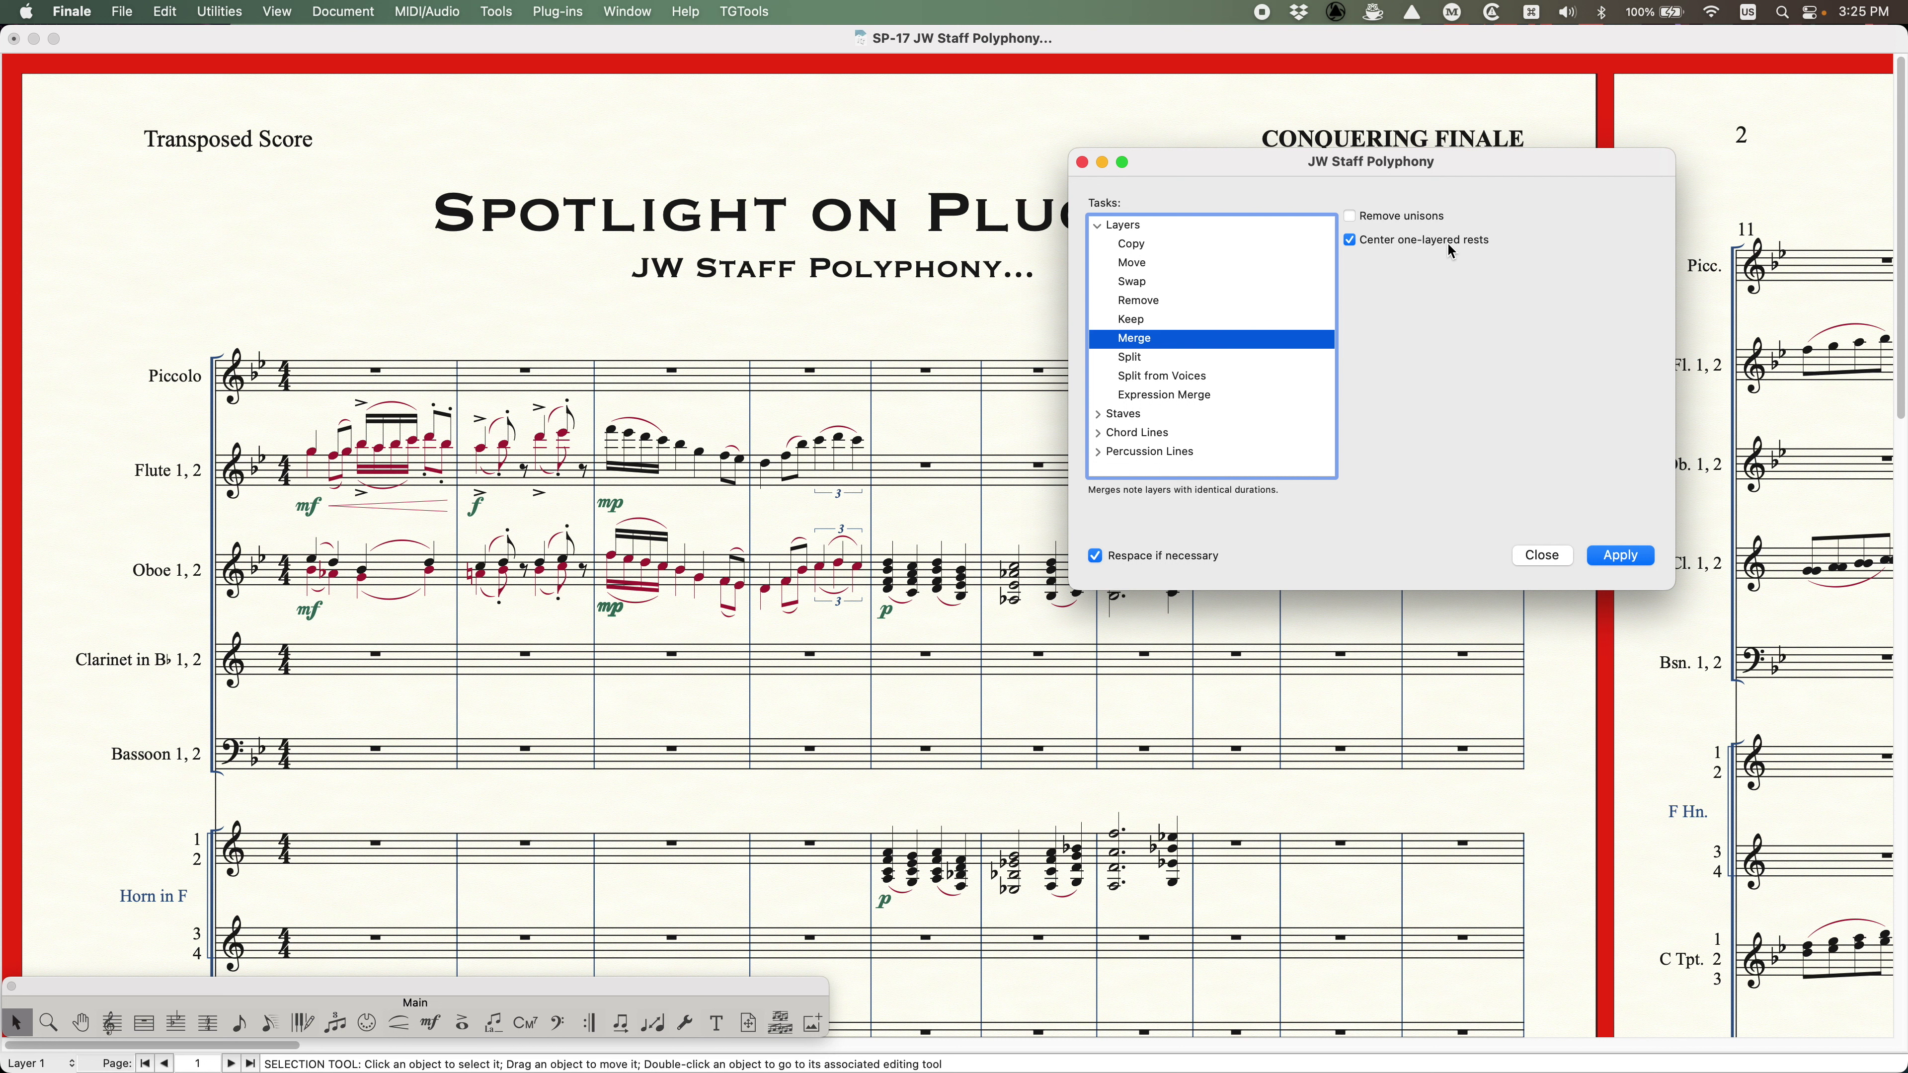
{"action": "left_click", "coordinate": [1149, 374]}
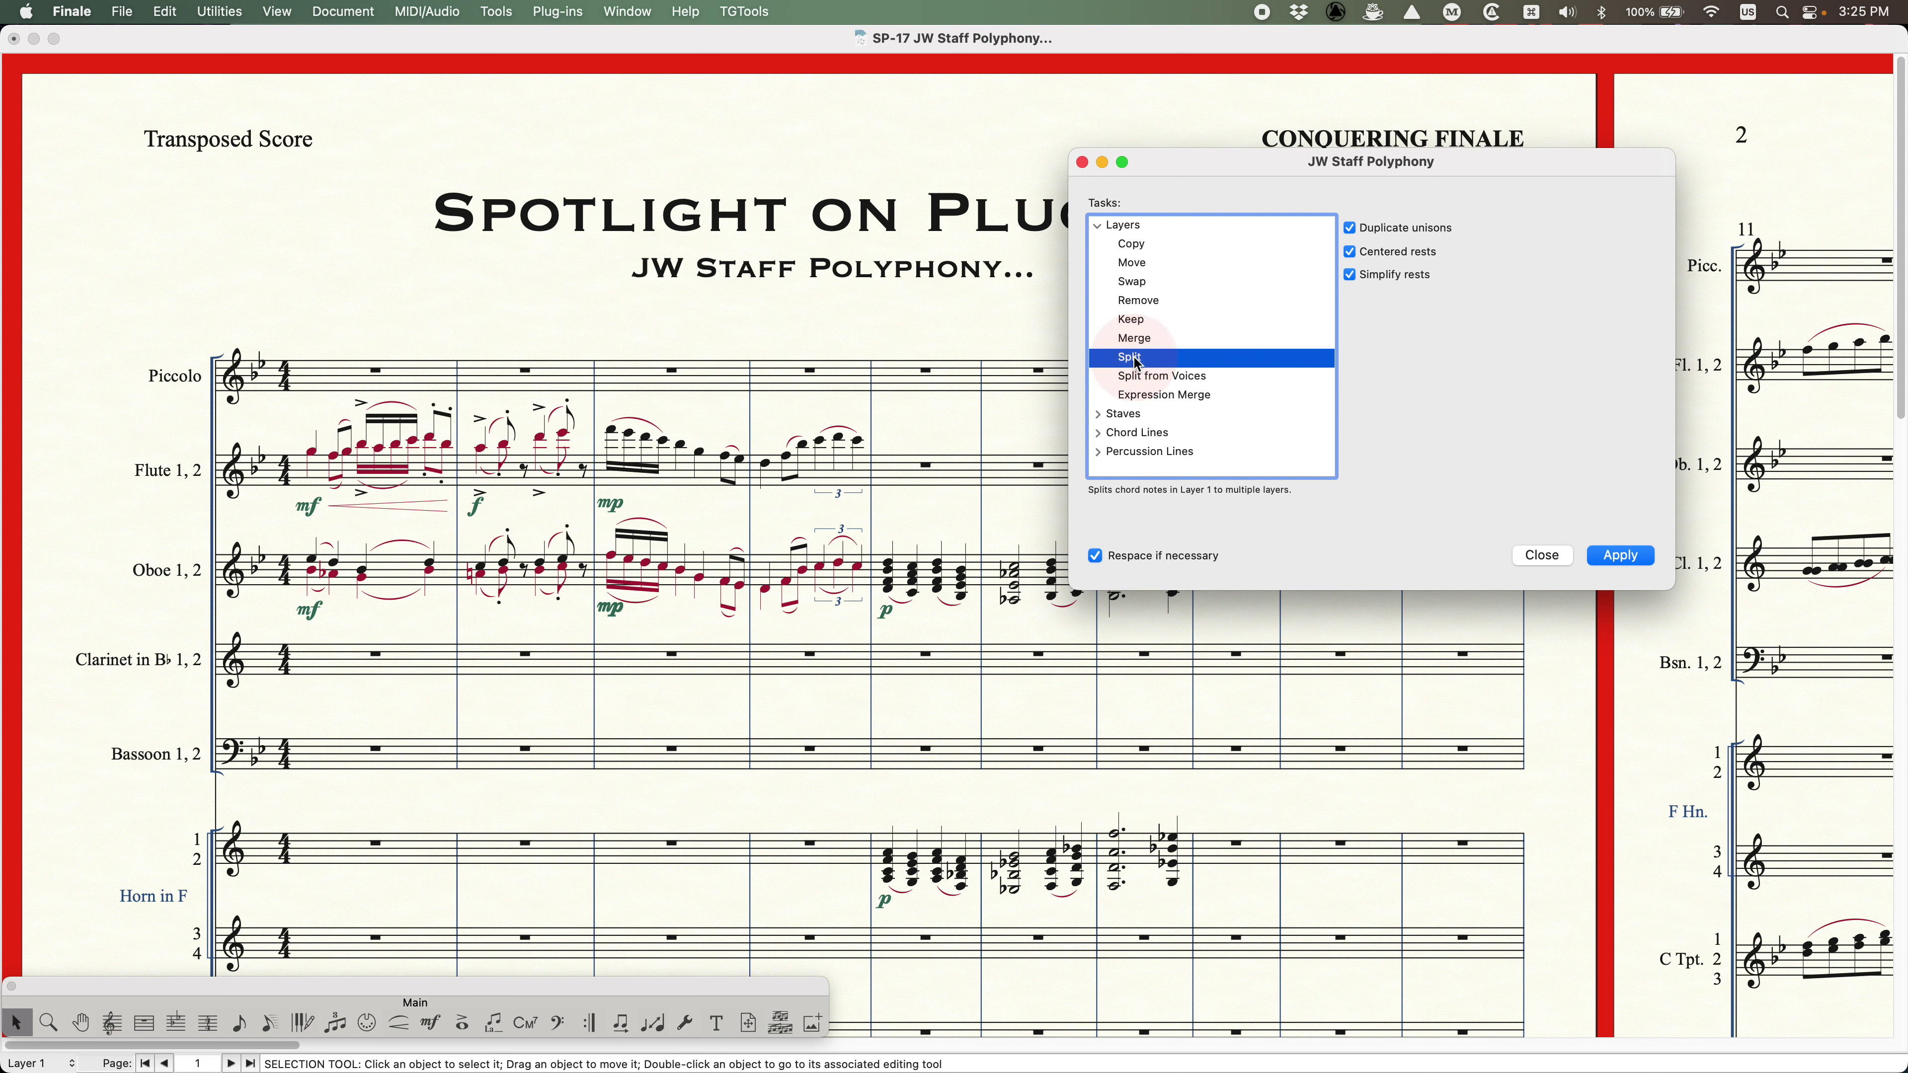
- Remove layer 2 and its layer-assigned expressions from the first two measures of Oboe 1, 2, and undo the removal
{"action": "left_click", "coordinate": [1130, 305]}
{"action": "left_click", "coordinate": [383, 548]}
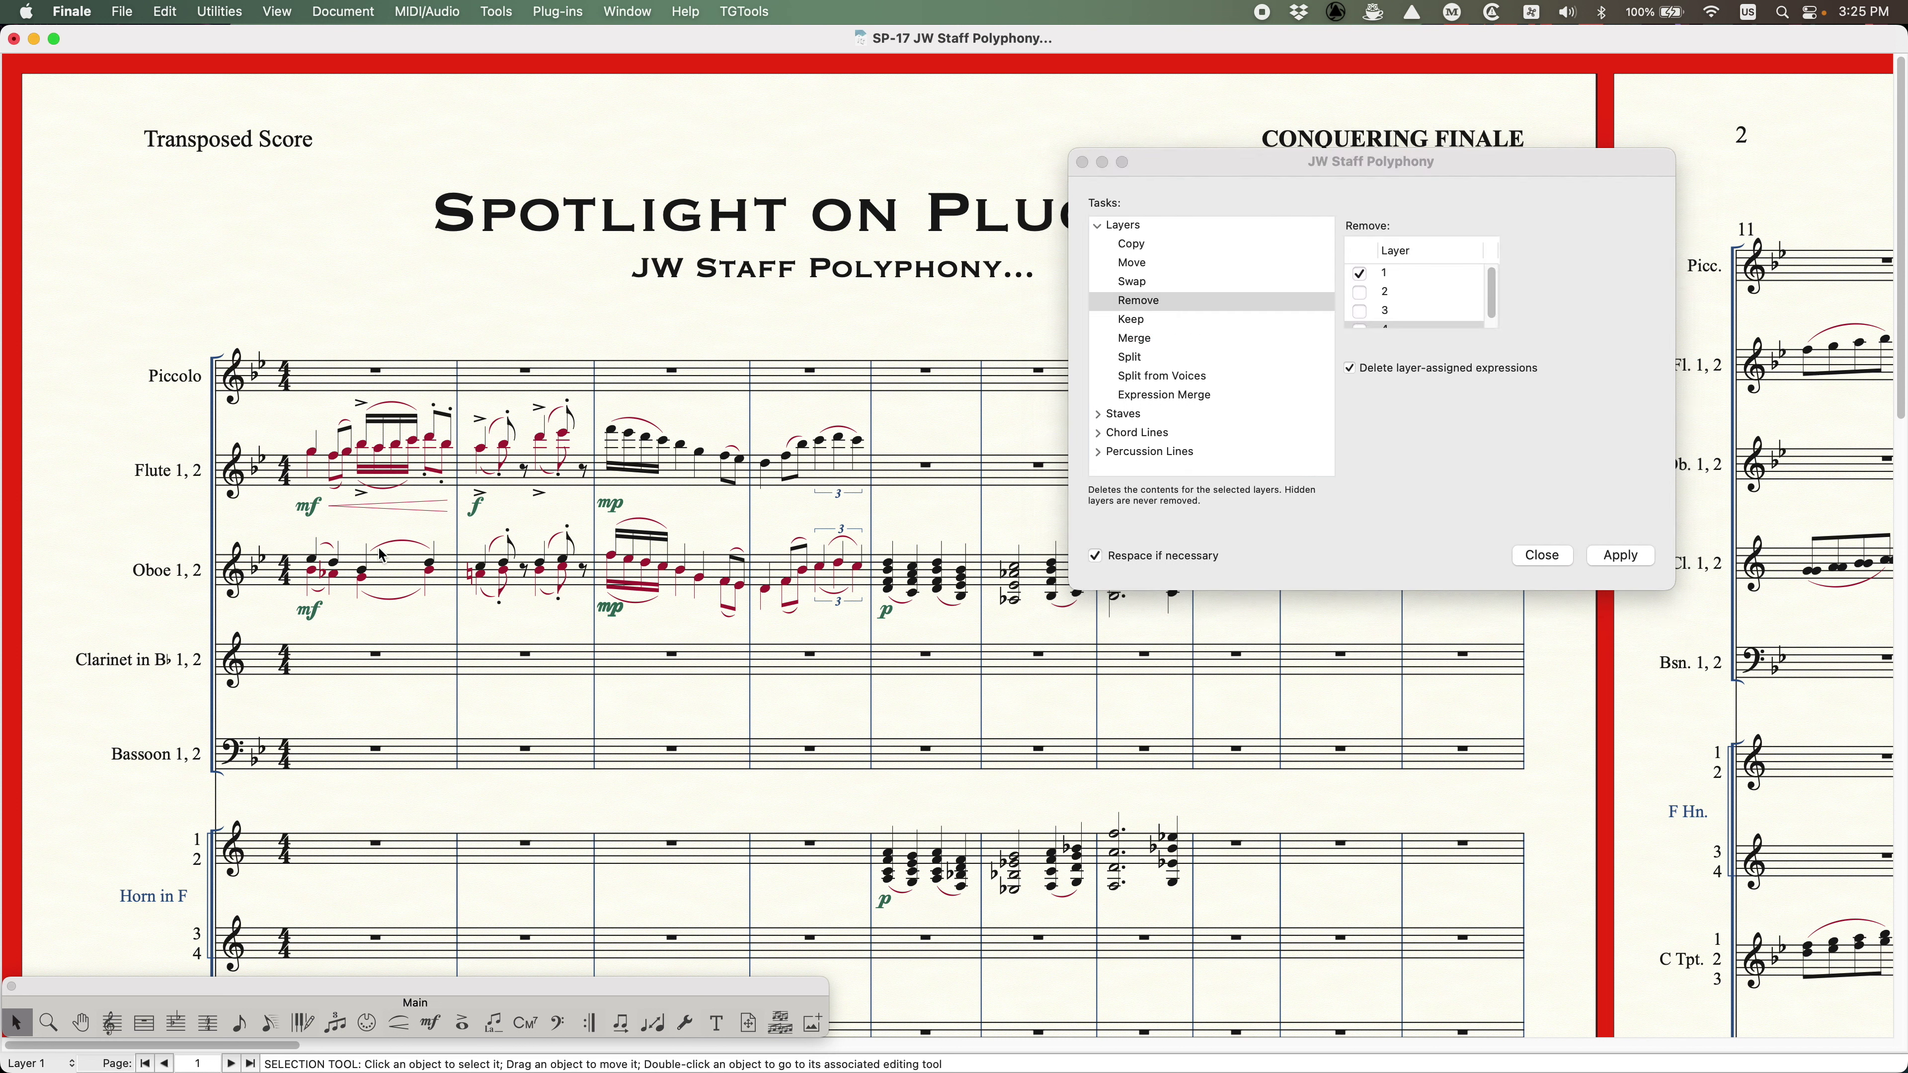
{"action": "left_click", "coordinate": [400, 565]}
{"action": "left_click", "coordinate": [526, 567], "text": "shift"}
{"action": "left_click", "coordinate": [1510, 382]}
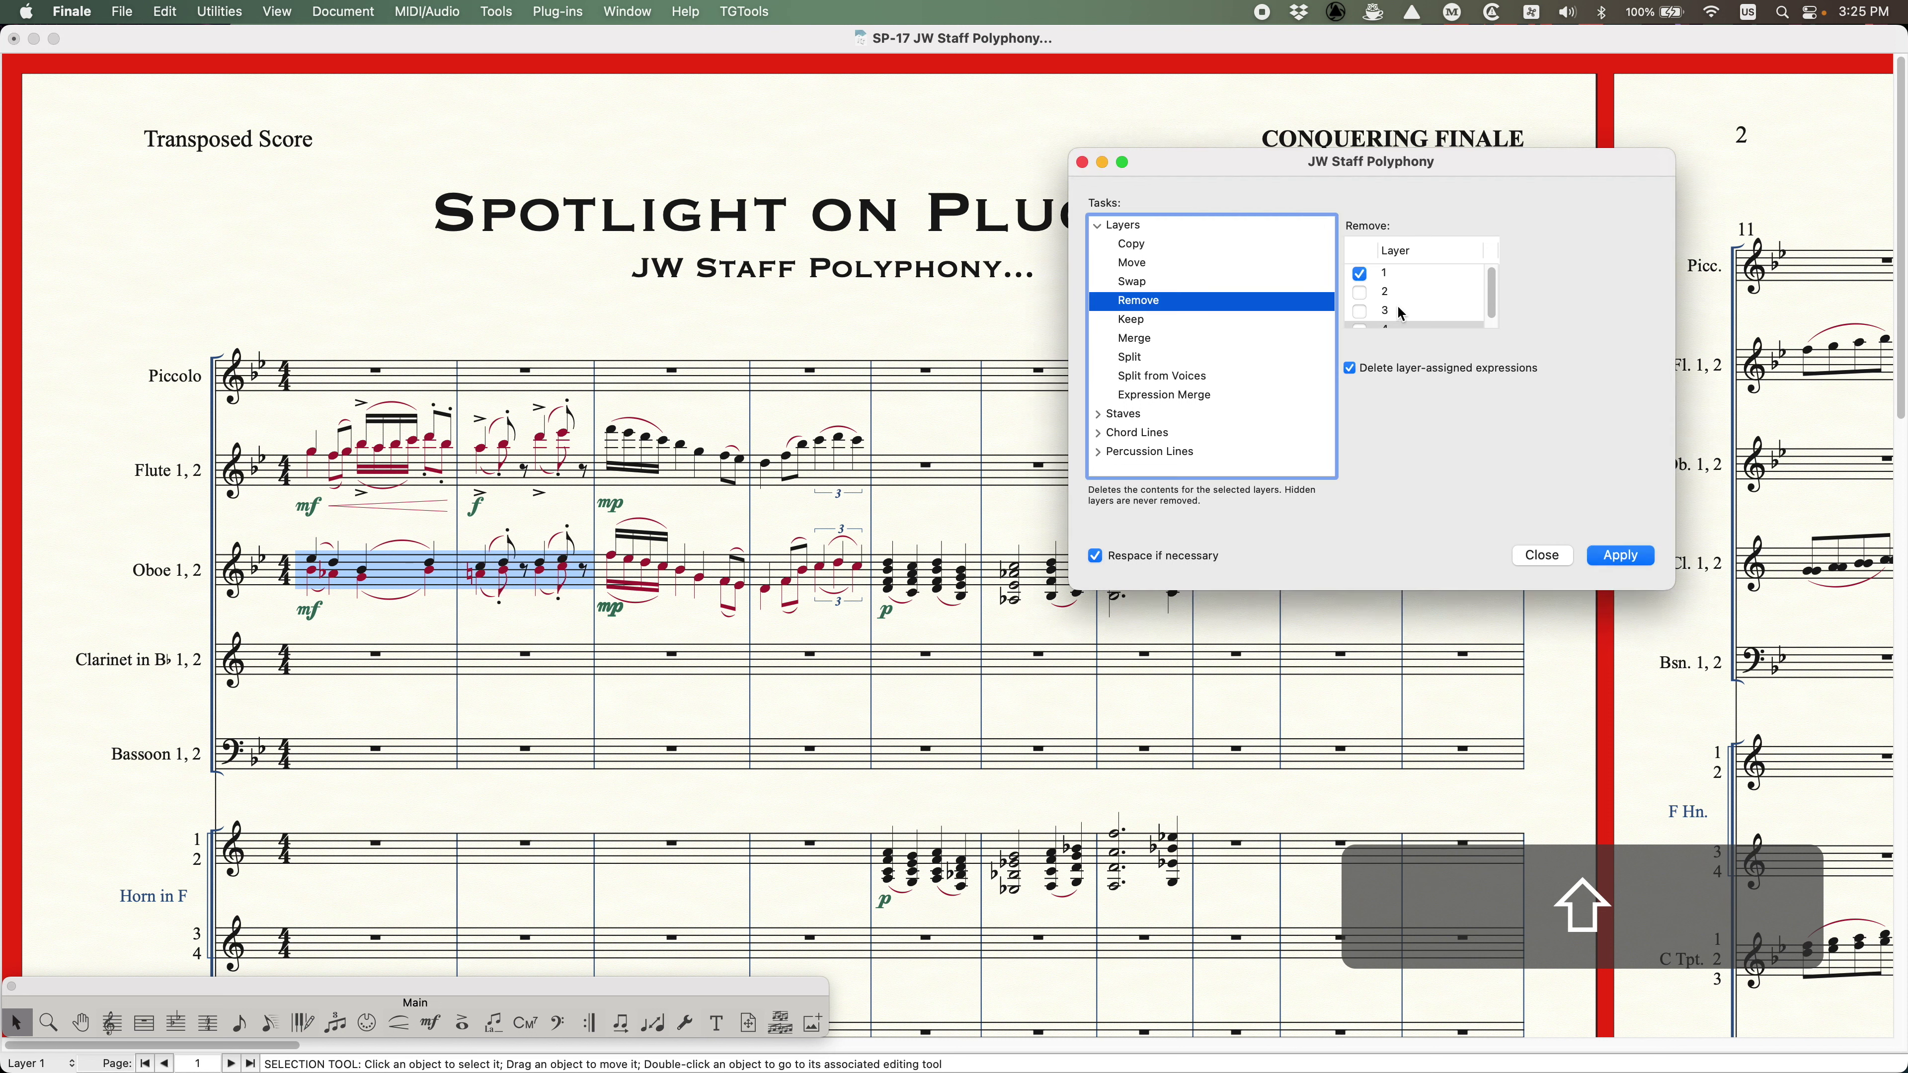
{"action": "left_click", "coordinate": [1397, 291]}
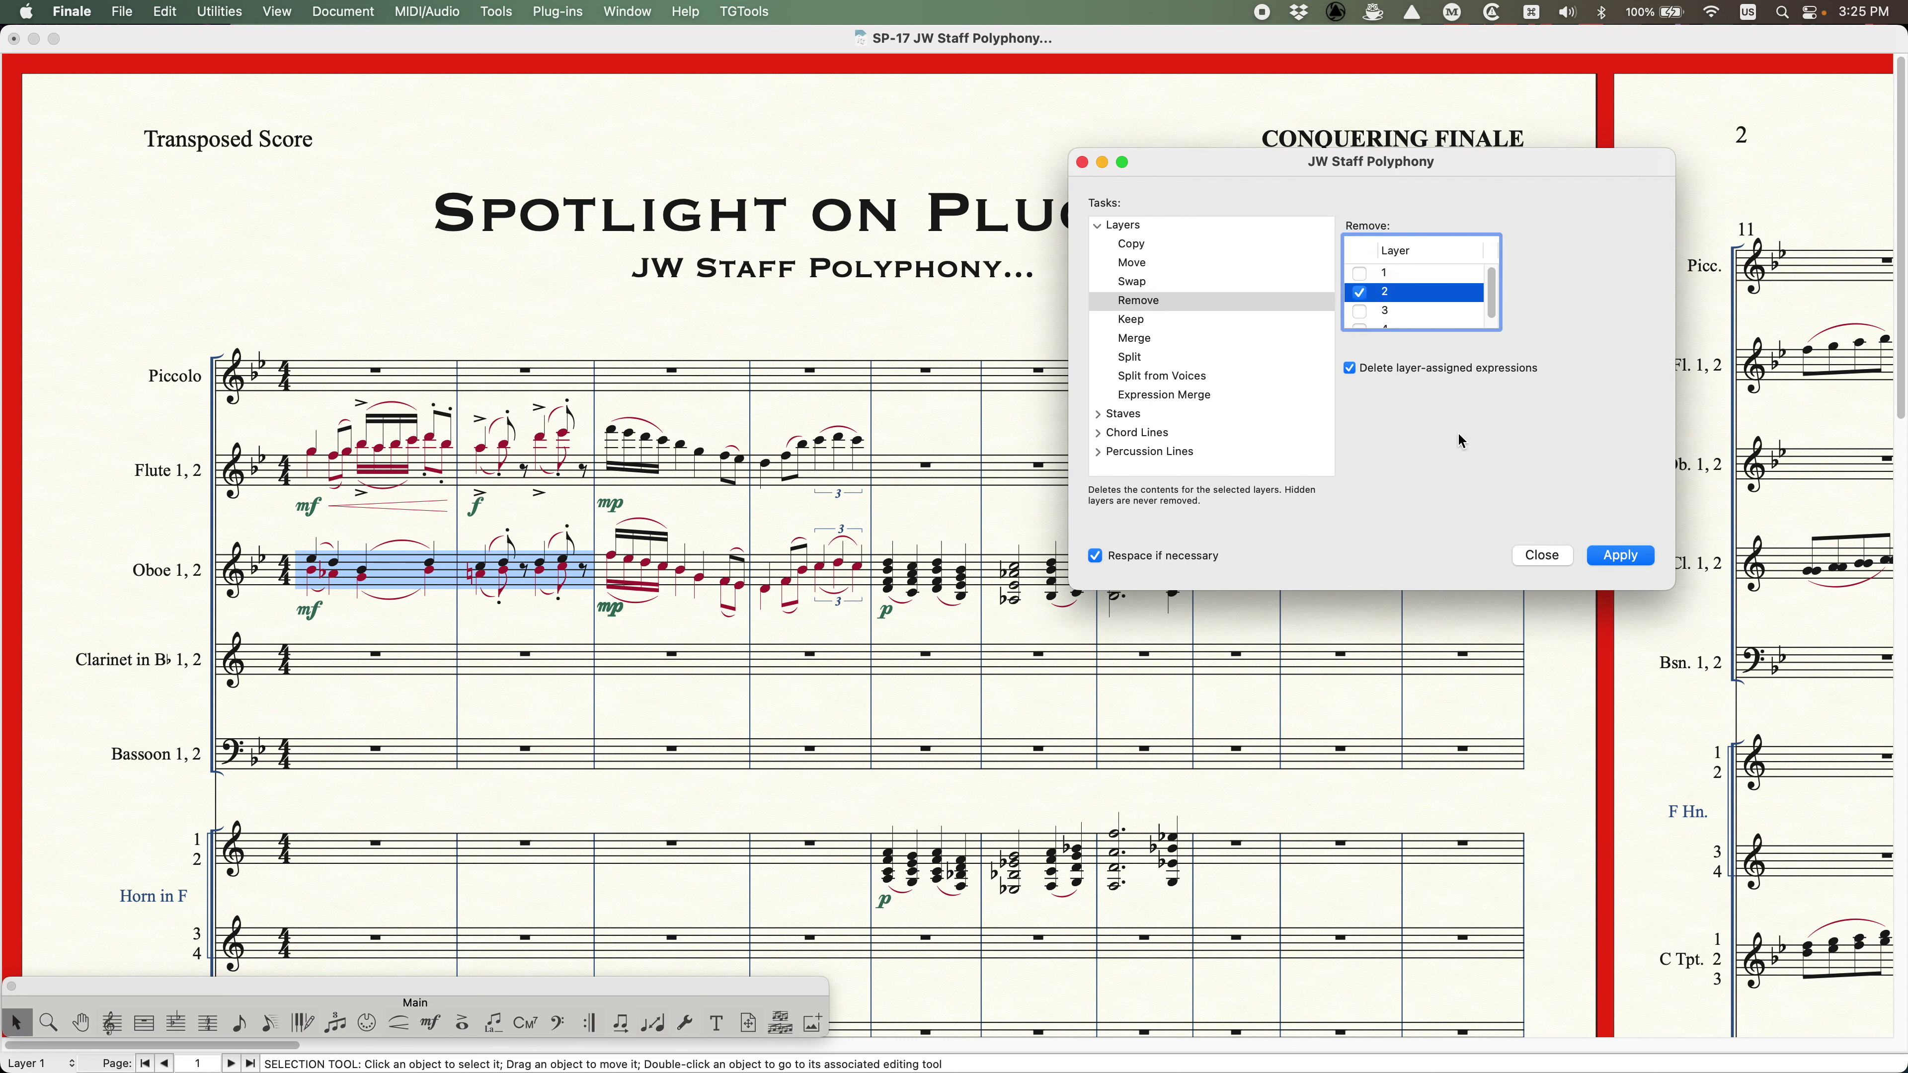
{"action": "left_click", "coordinate": [1607, 557]}
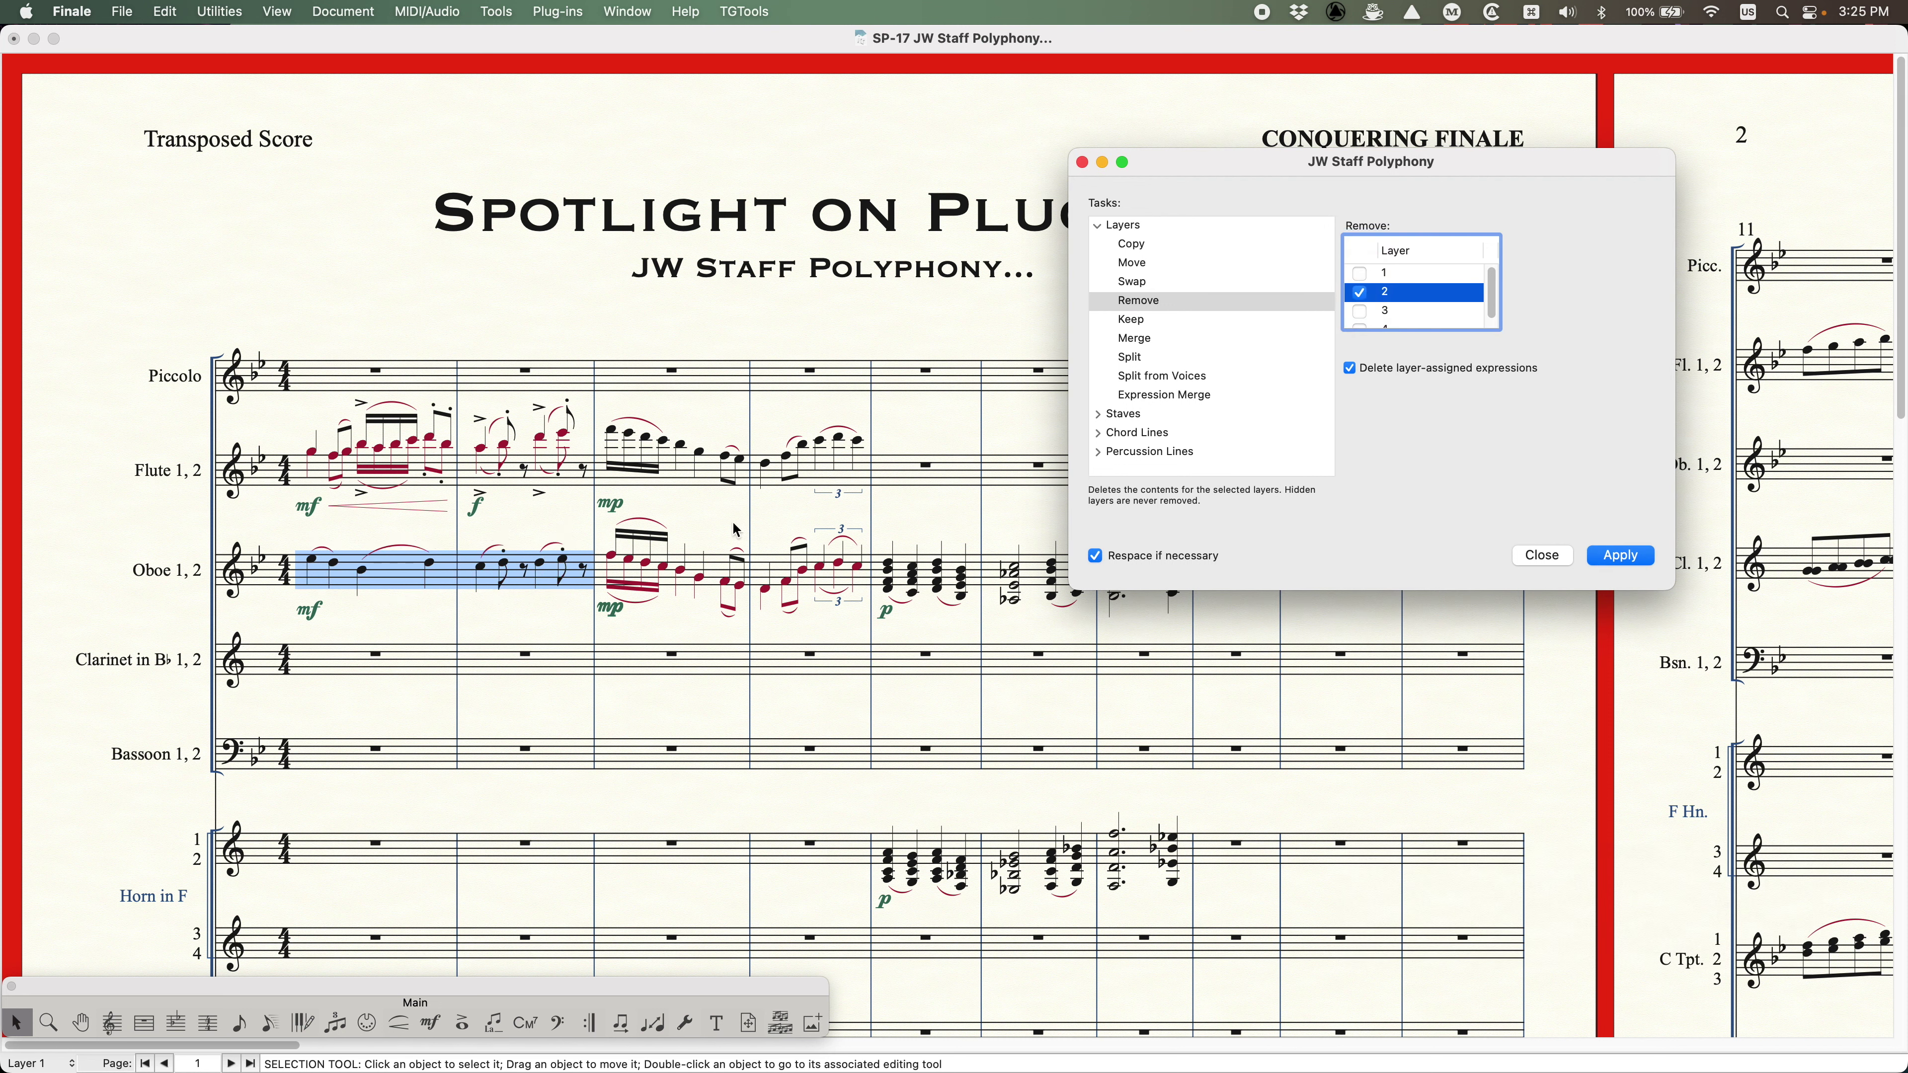
{"action": "key", "text": "cmd+z"}
- Keep only layer 2 in the first two measures of Oboe 1, 2 with the Keep task, and undo it
{"action": "left_click", "coordinate": [1491, 425]}
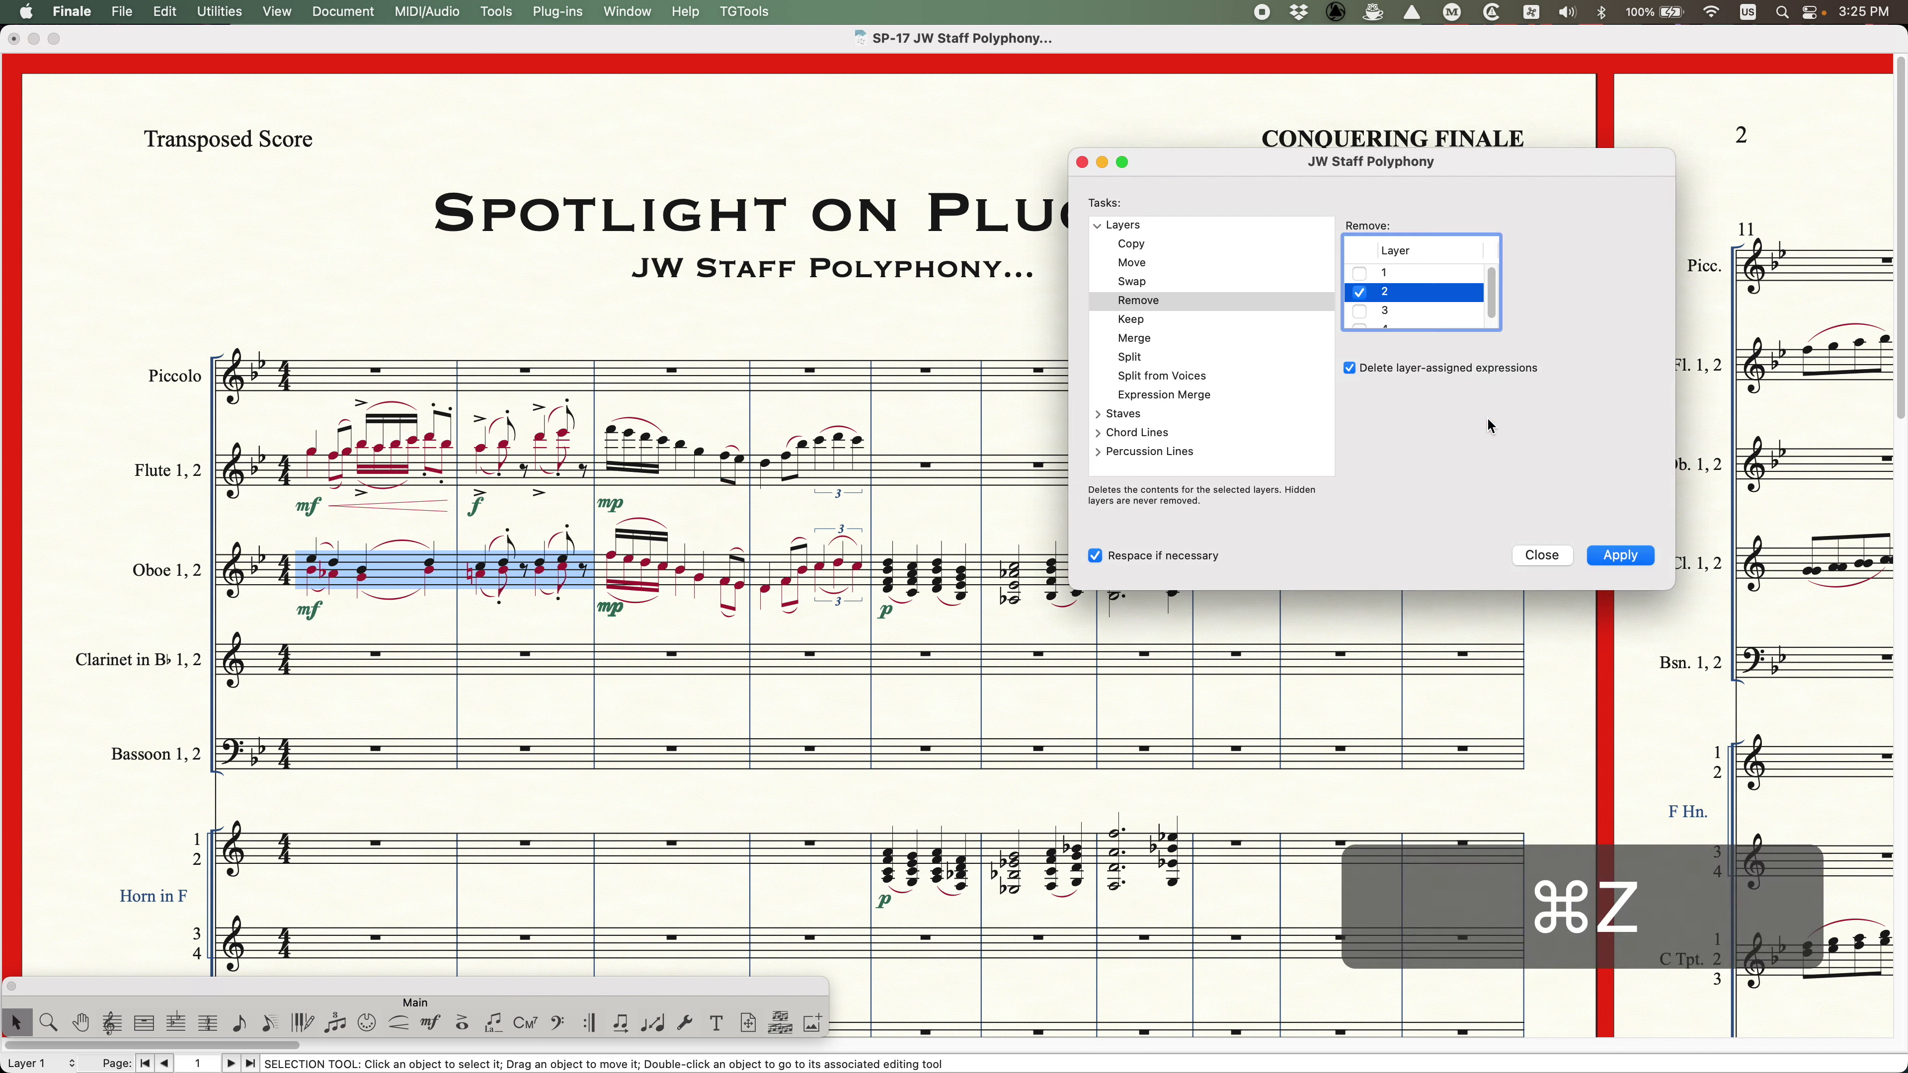
{"action": "left_click", "coordinate": [1129, 320]}
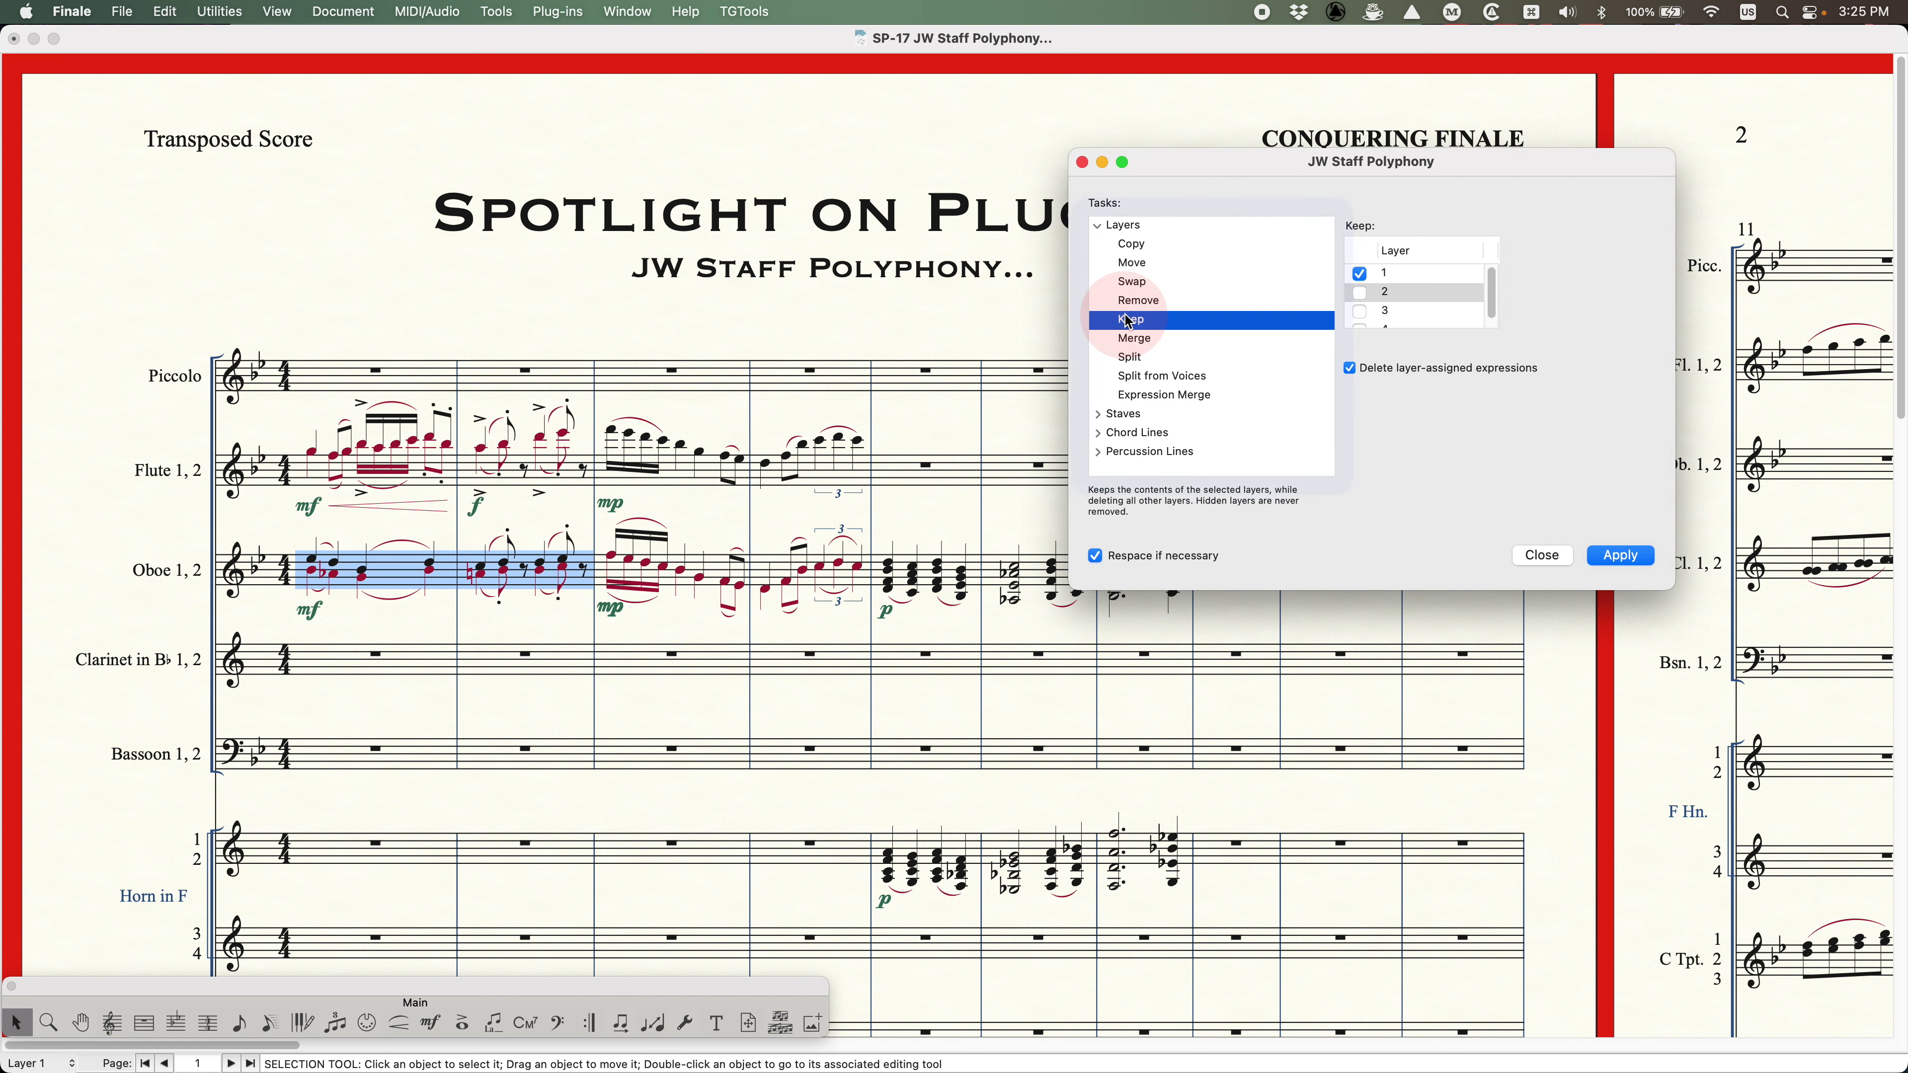
{"action": "left_click", "coordinate": [1383, 291]}
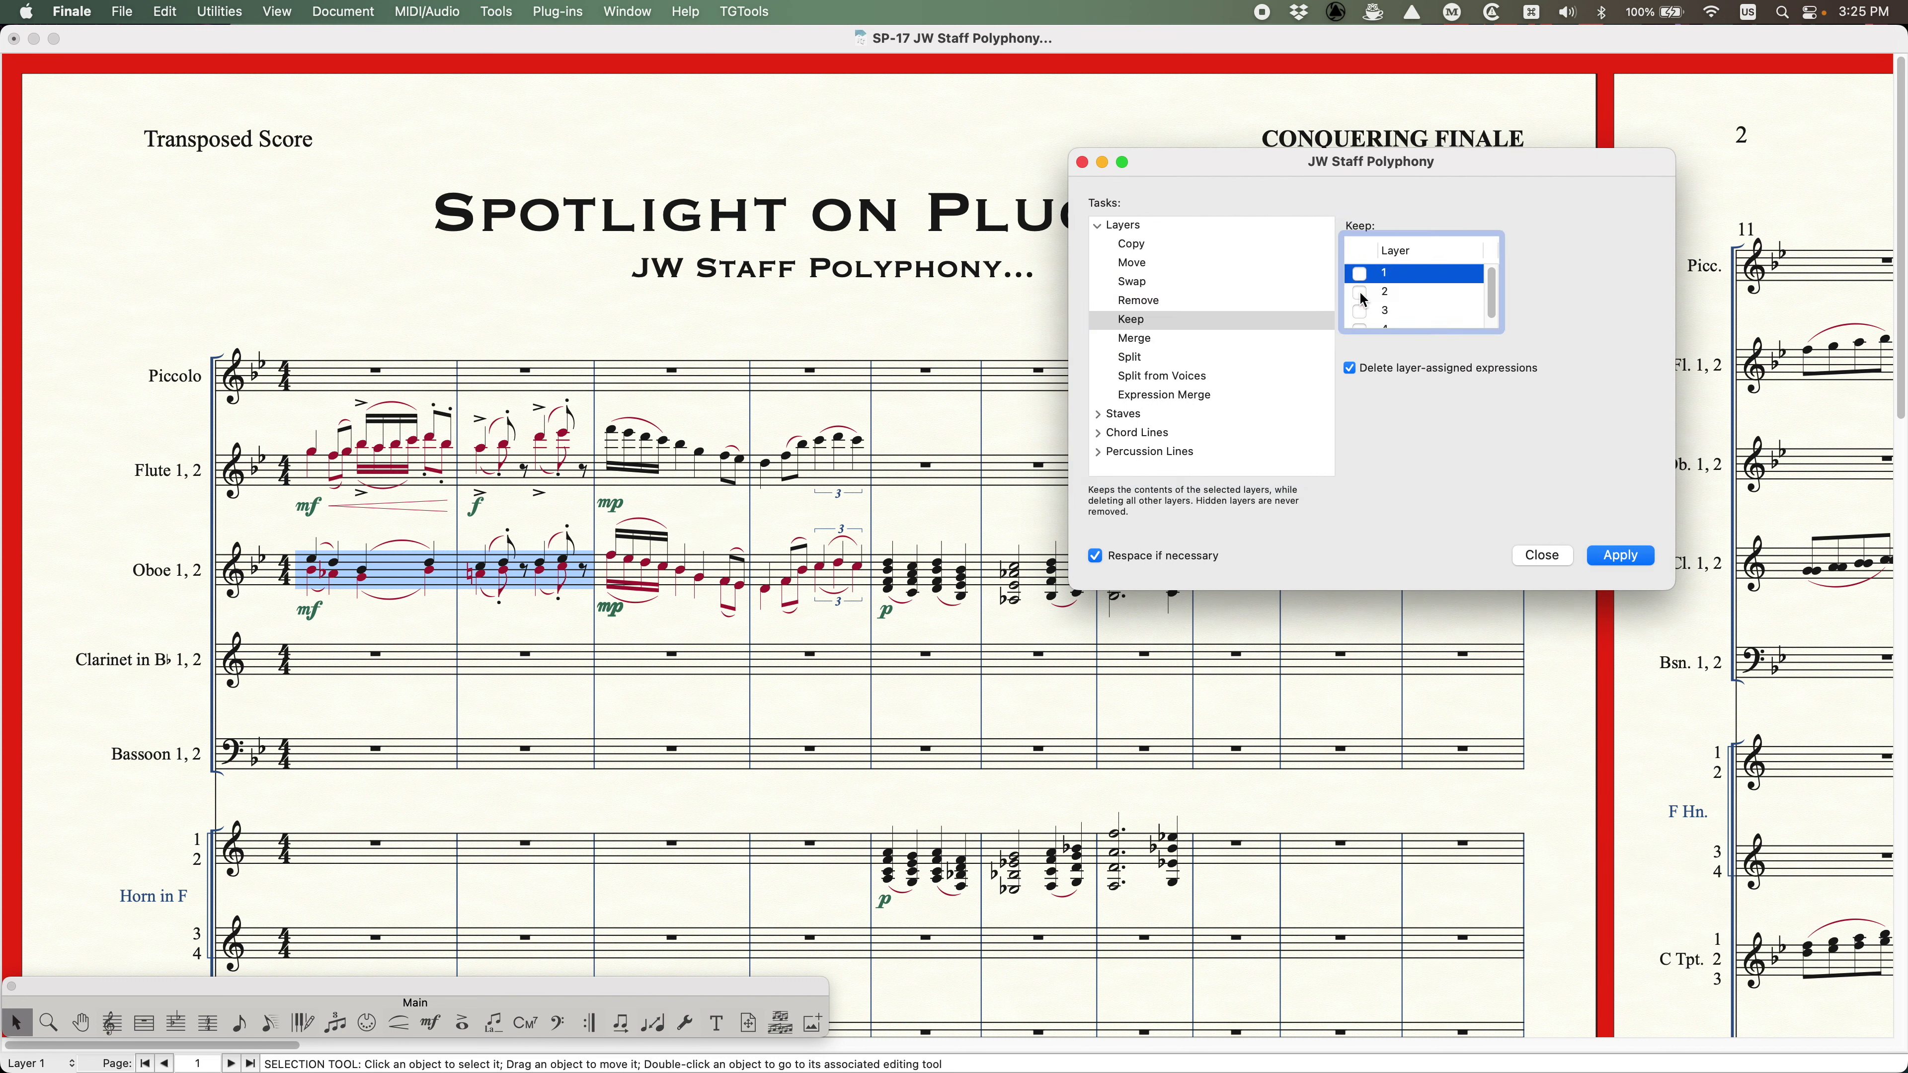
{"action": "left_click", "coordinate": [1619, 557]}
{"action": "key", "text": "cmd+z"}
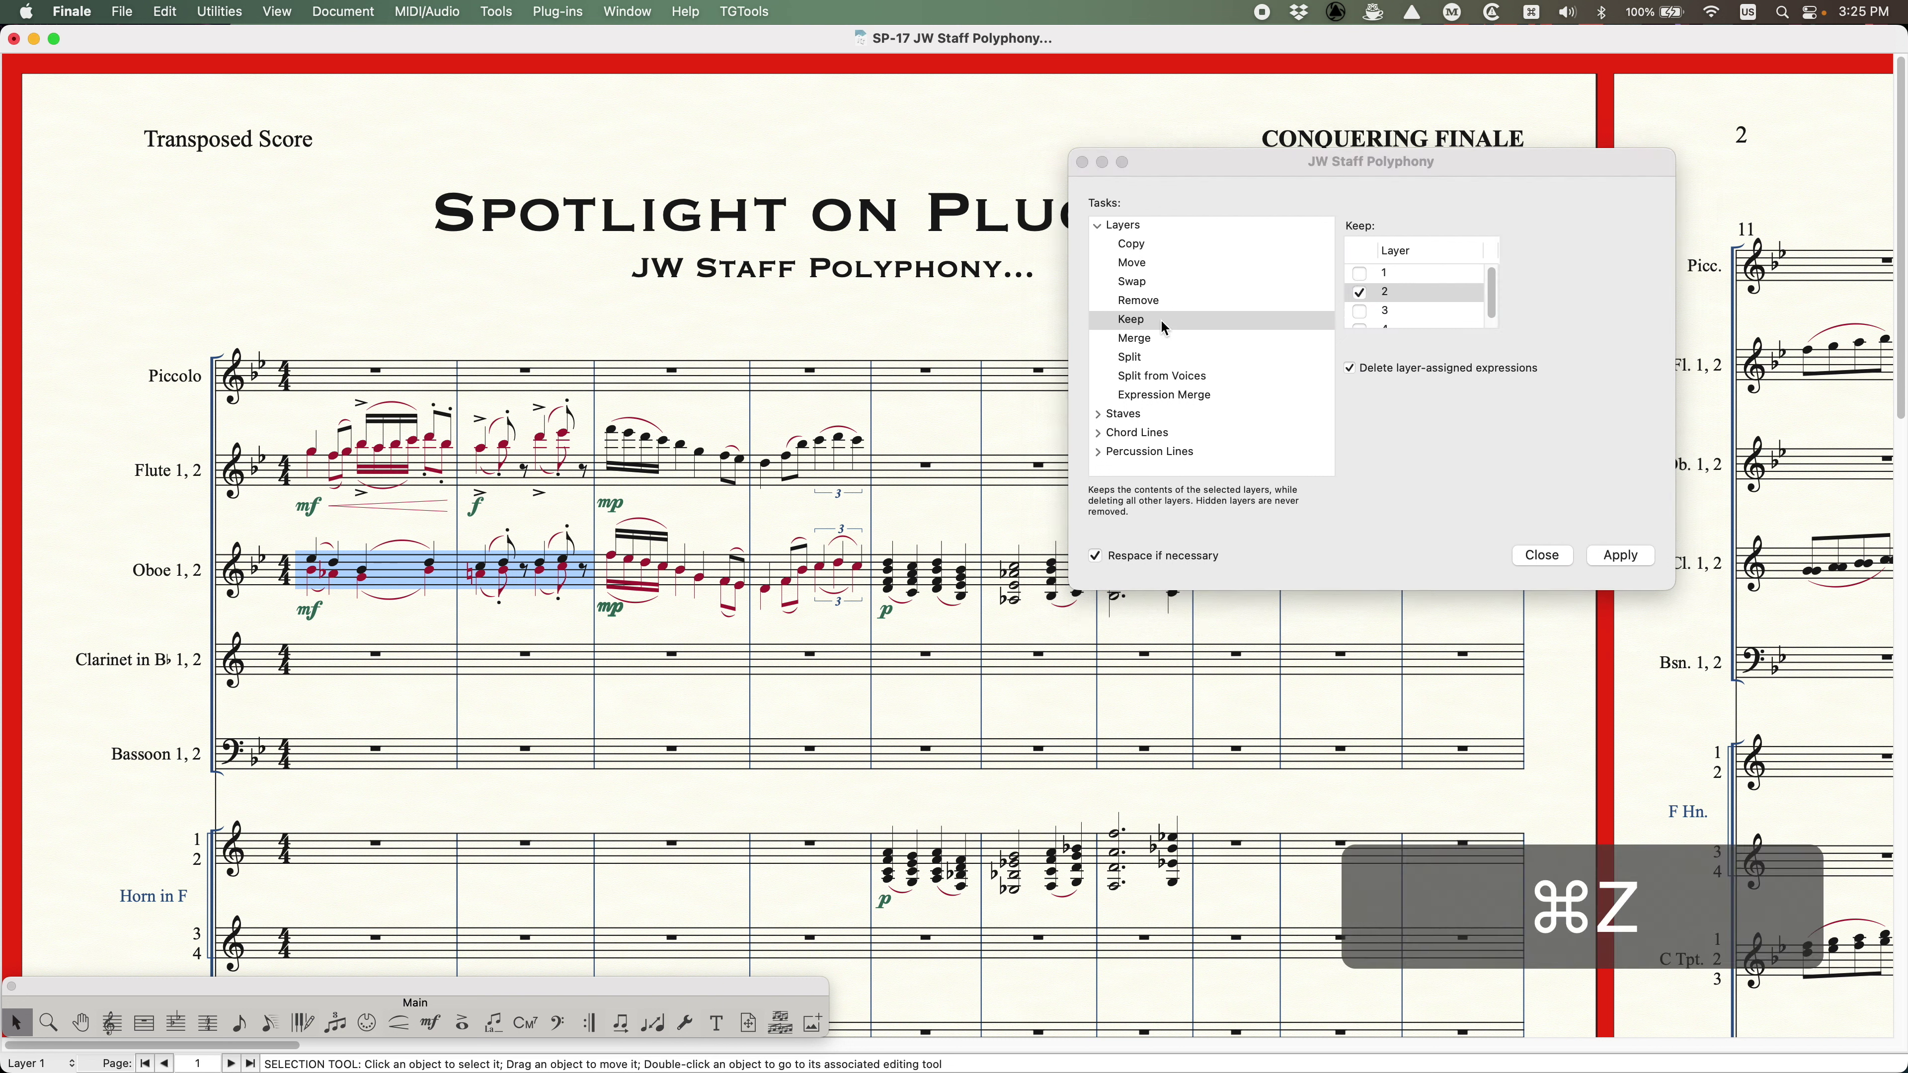
- Merge the layers in the first two measures of Oboe 1, 2 with one-layered rests centered, and undo the merge
{"action": "left_click", "coordinate": [1146, 343]}
{"action": "left_click", "coordinate": [1145, 340]}
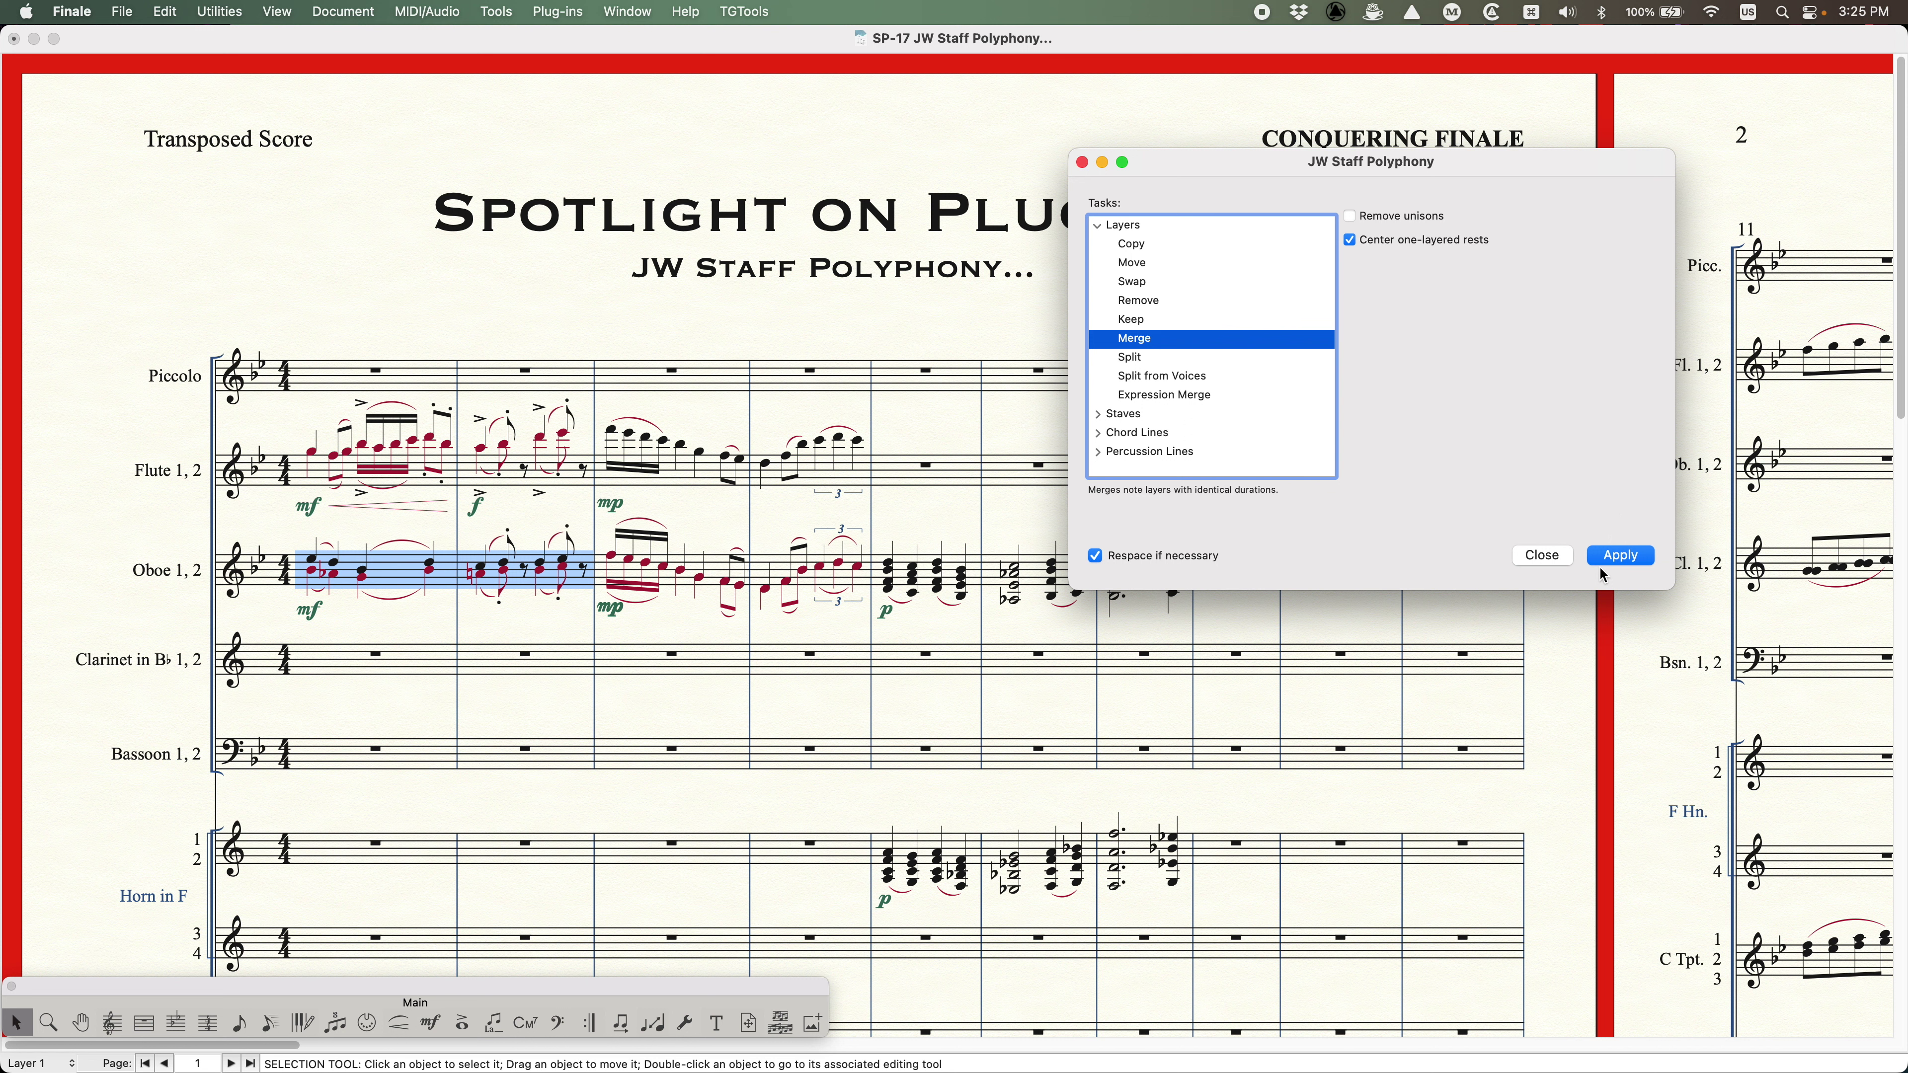
{"action": "left_click", "coordinate": [1620, 559]}
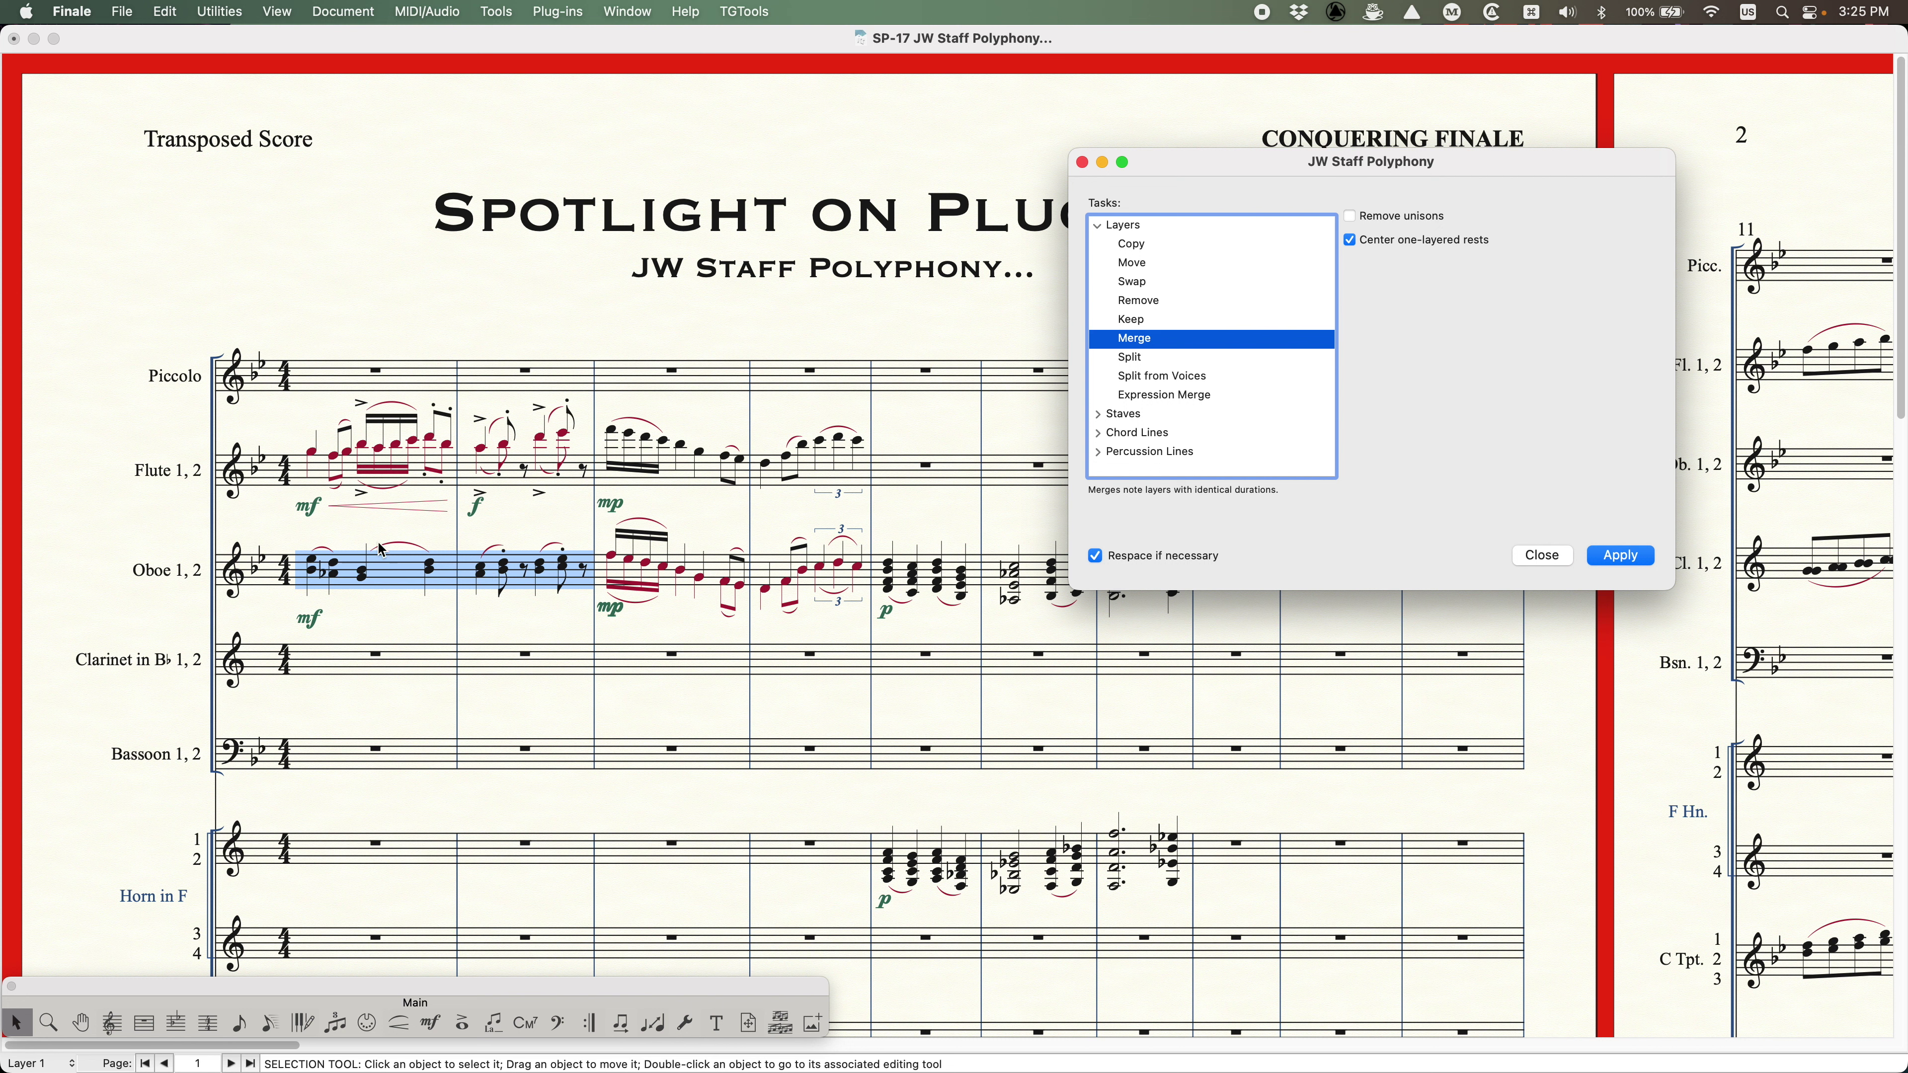
{"action": "key", "text": "super+z"}
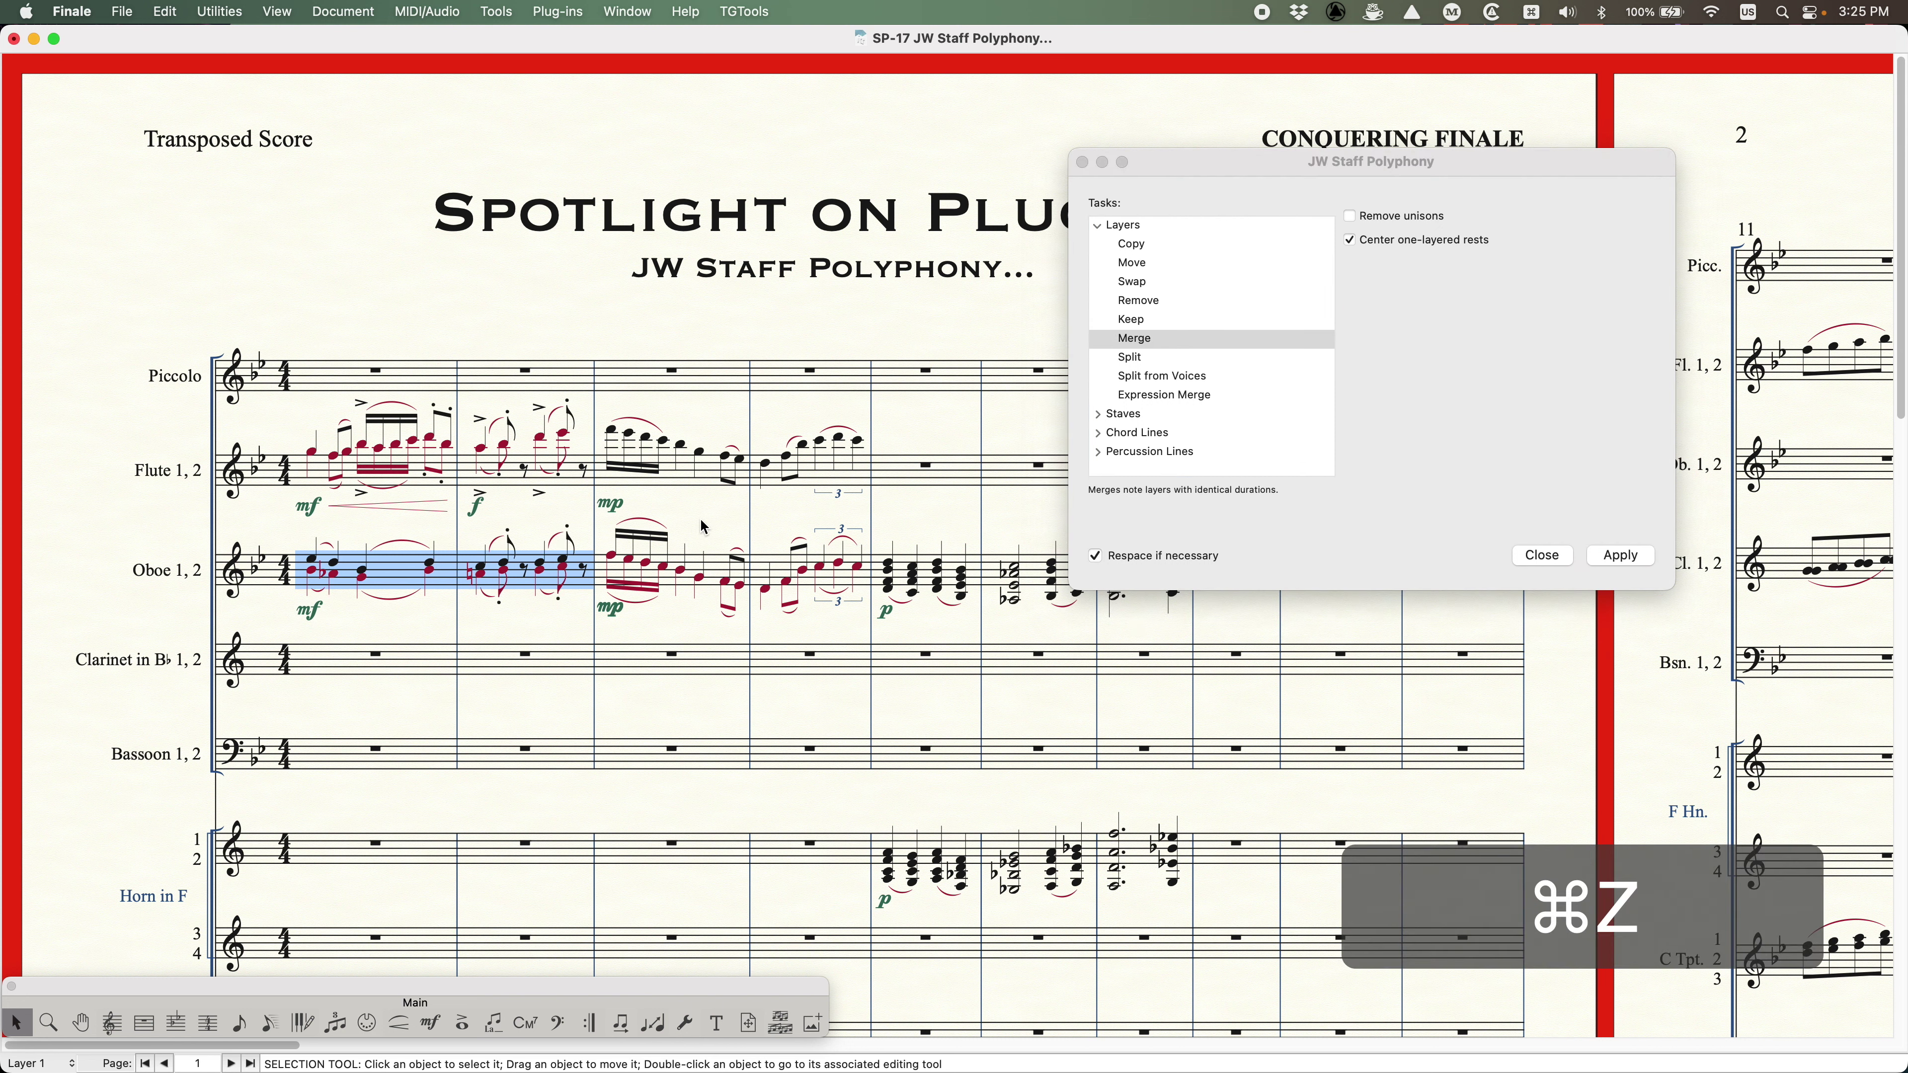
{"action": "left_click", "coordinate": [1122, 369]}
{"action": "left_click", "coordinate": [1122, 368]}
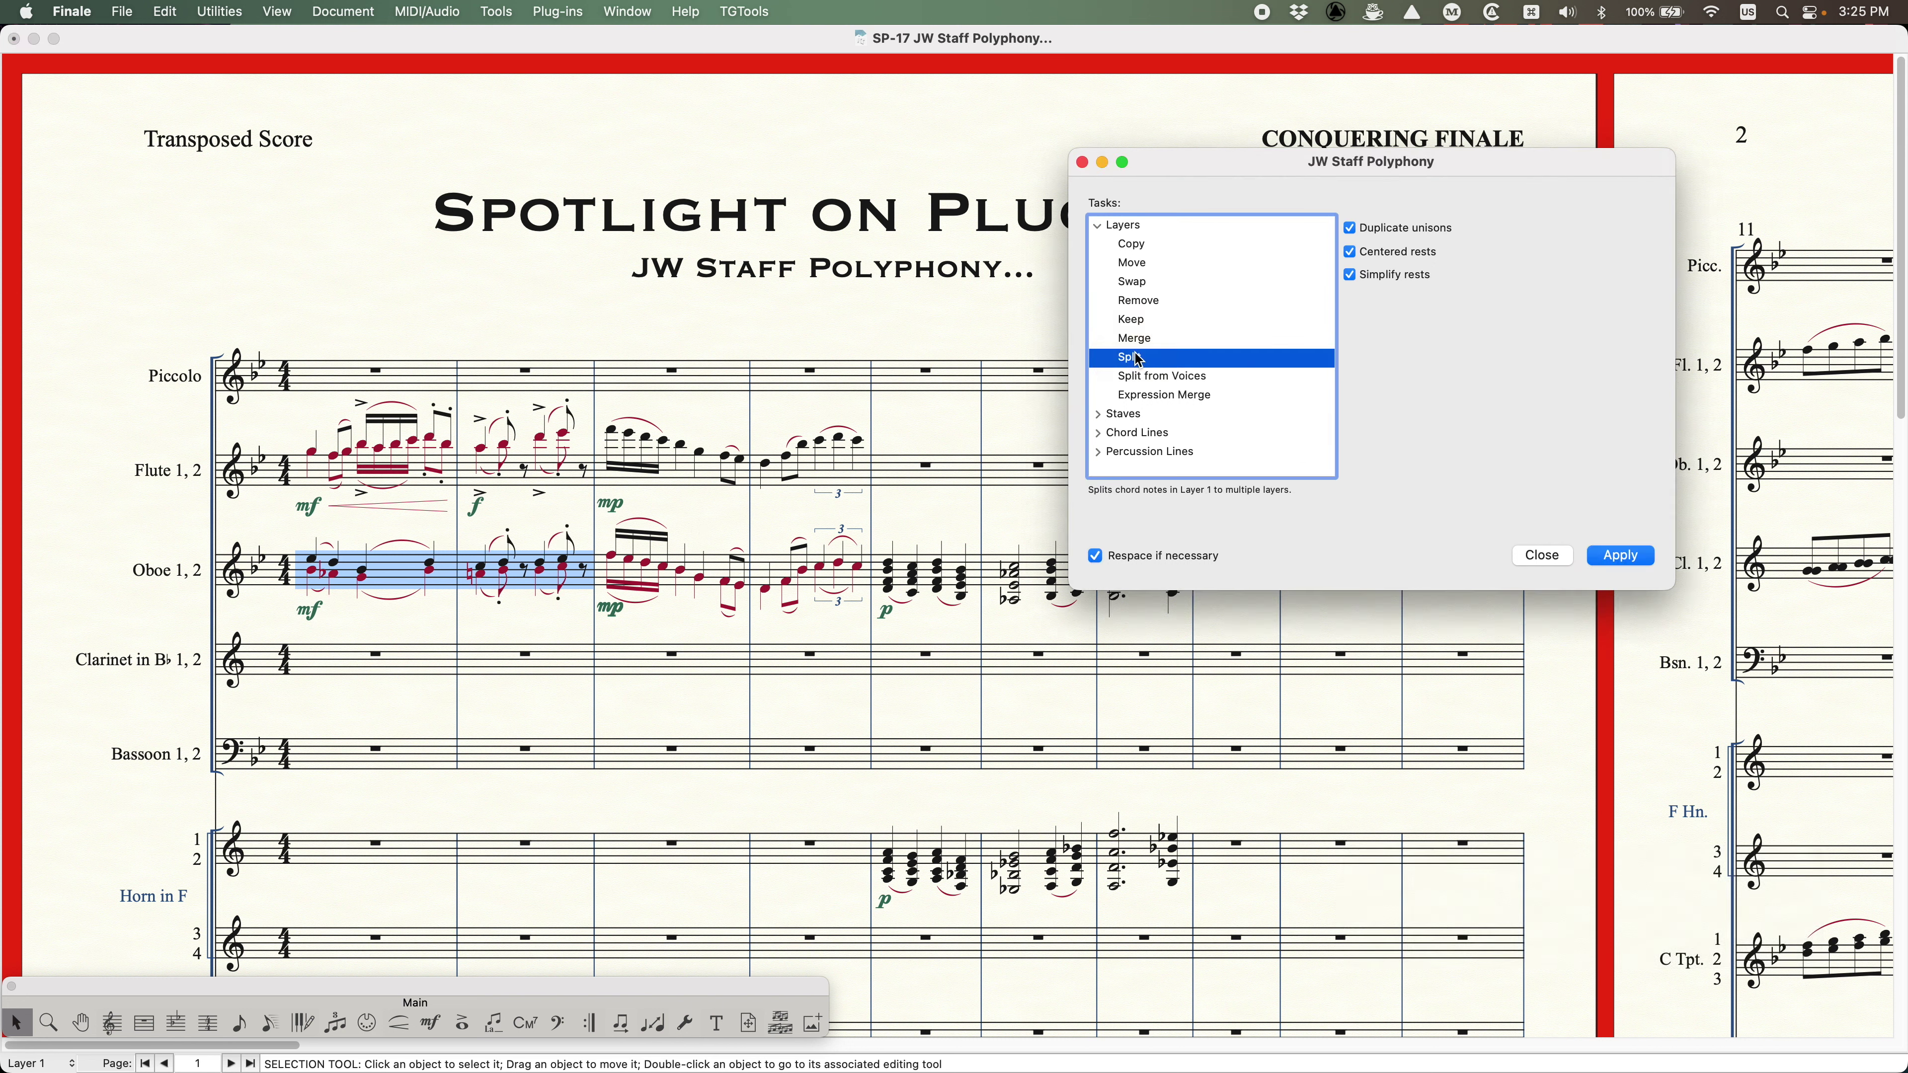
{"action": "left_click", "coordinate": [443, 531]}
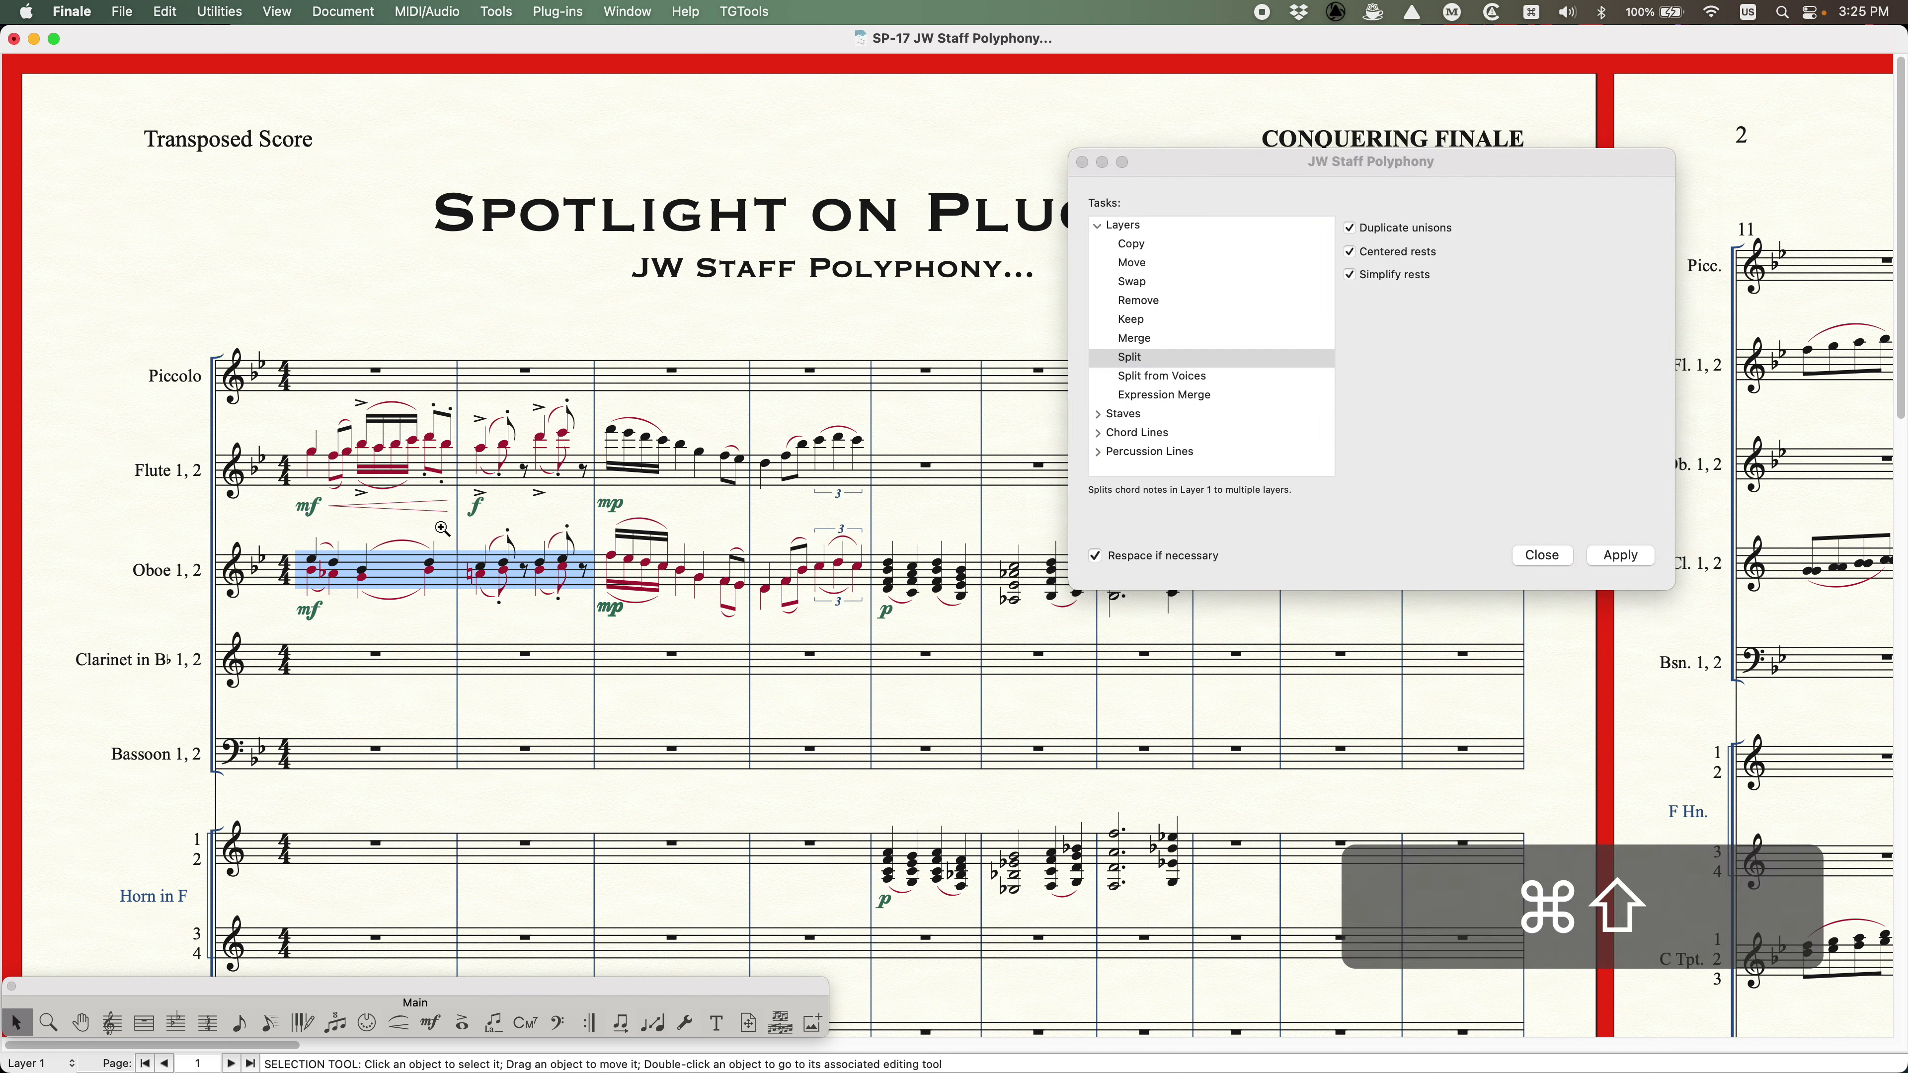
{"action": "left_click", "coordinate": [709, 519]}
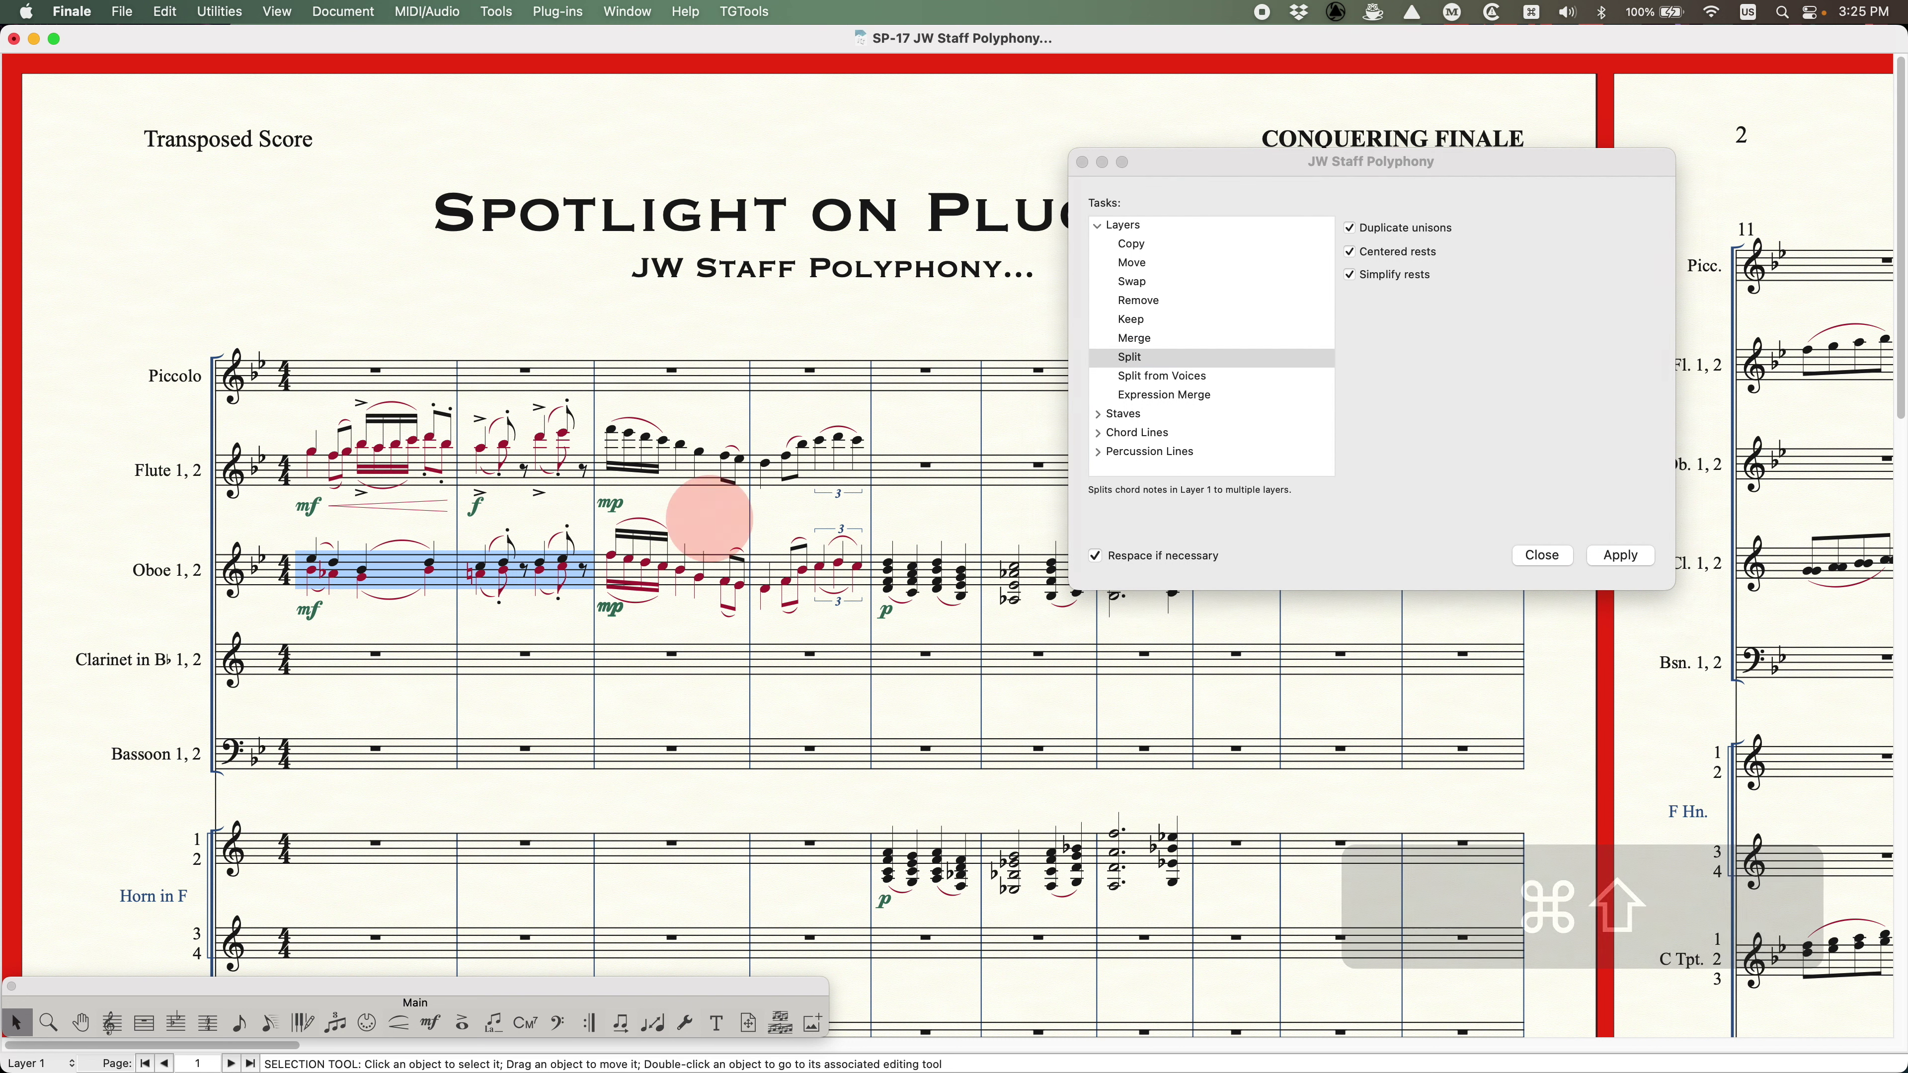
{"action": "left_click", "coordinate": [1144, 344]}
- Merge the layers in the first two Oboe 1, 2 measures, and split them again with duplicated unisons, centered rests and simplified rests
{"action": "left_click", "coordinate": [381, 560]}
{"action": "left_click", "coordinate": [405, 564]}
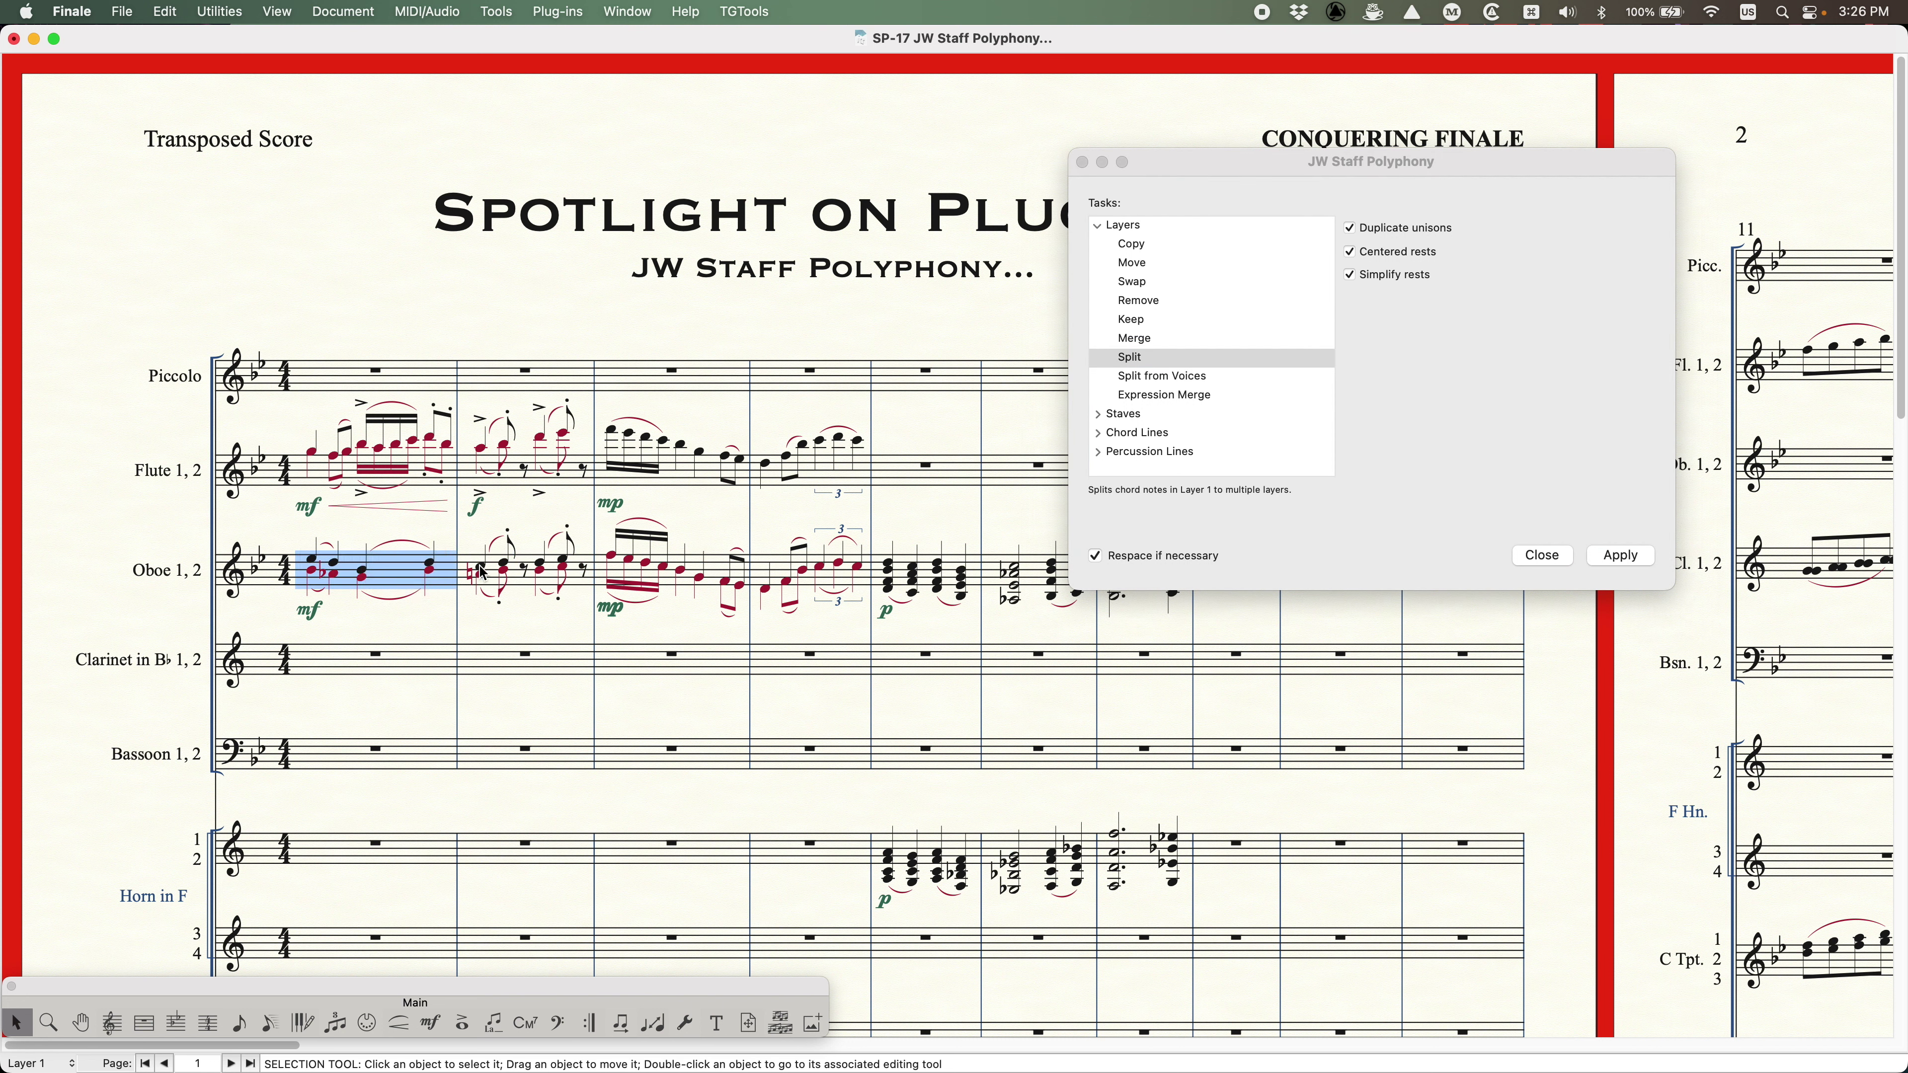
{"action": "left_click", "coordinate": [482, 574], "text": "shift"}
{"action": "left_click", "coordinate": [1194, 348]}
{"action": "left_click", "coordinate": [1147, 338]}
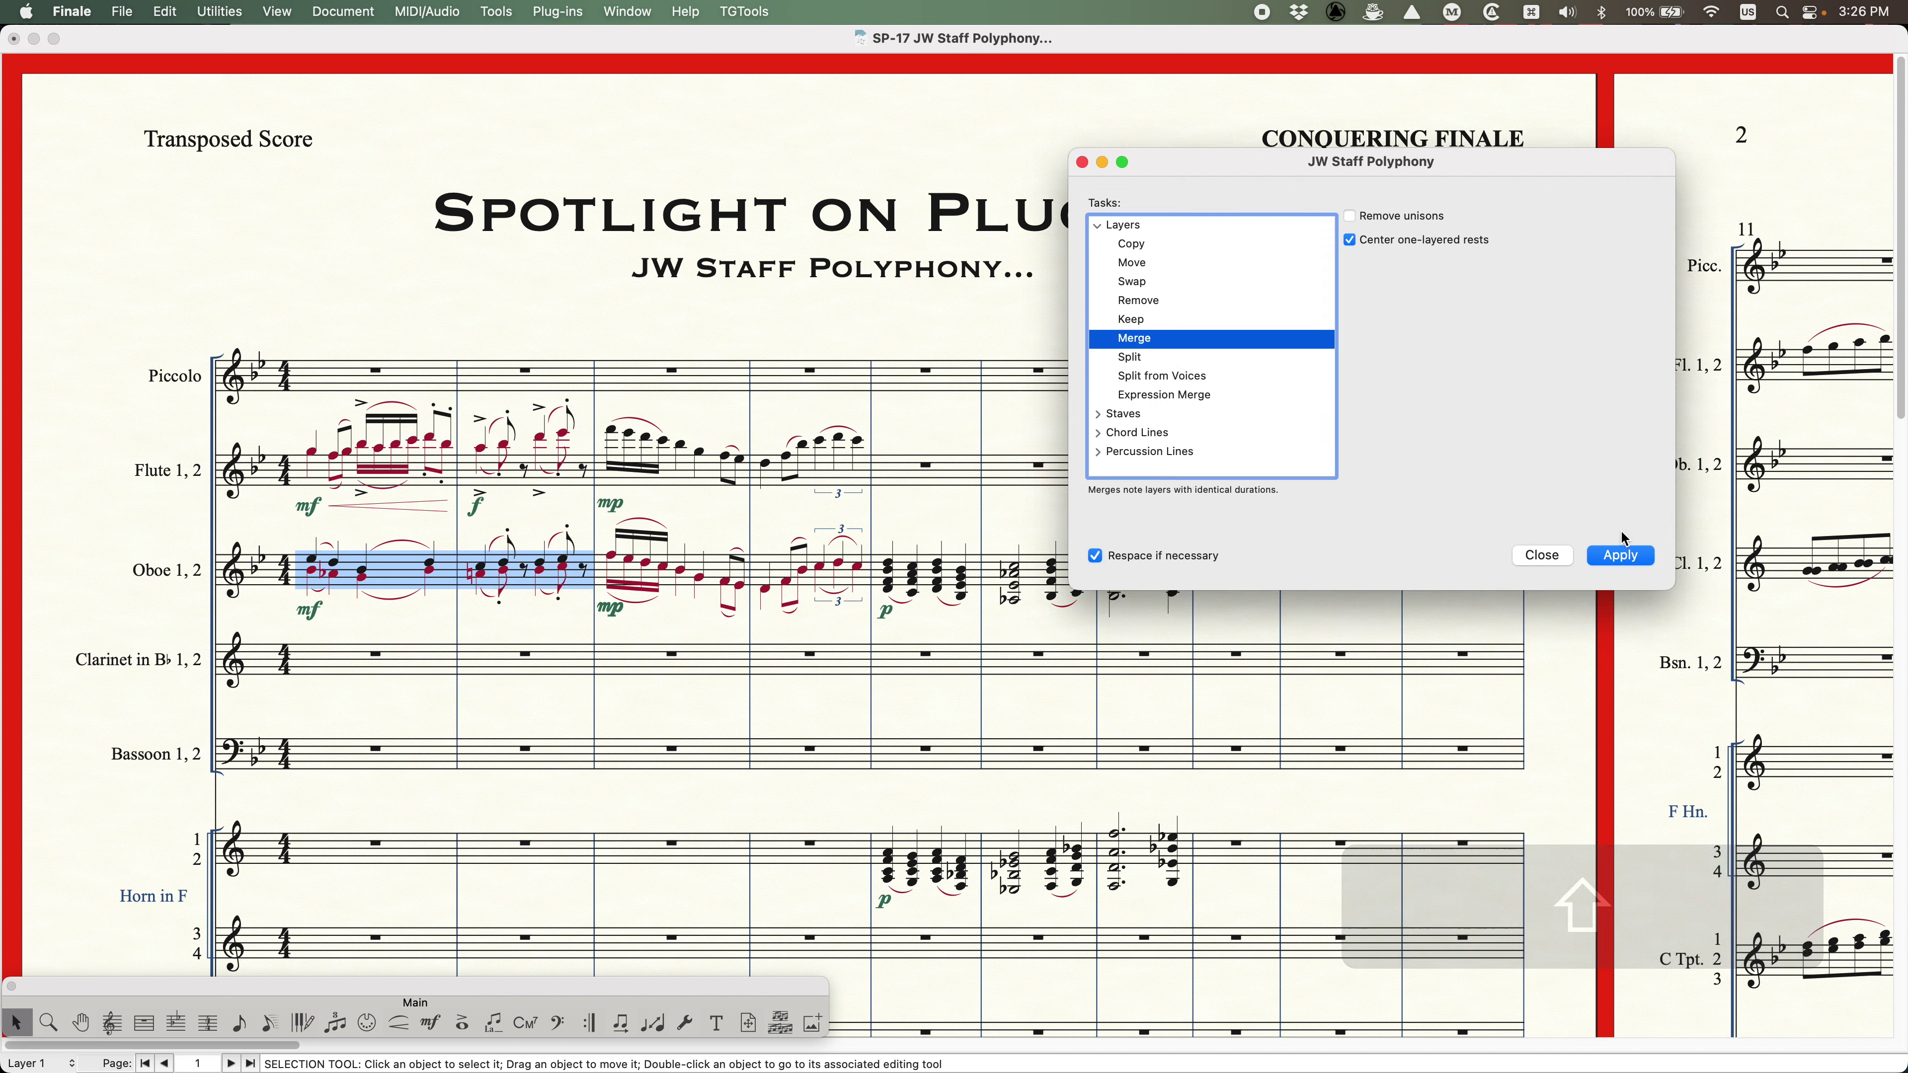
{"action": "left_click", "coordinate": [1618, 555]}
{"action": "left_click", "coordinate": [1130, 358]}
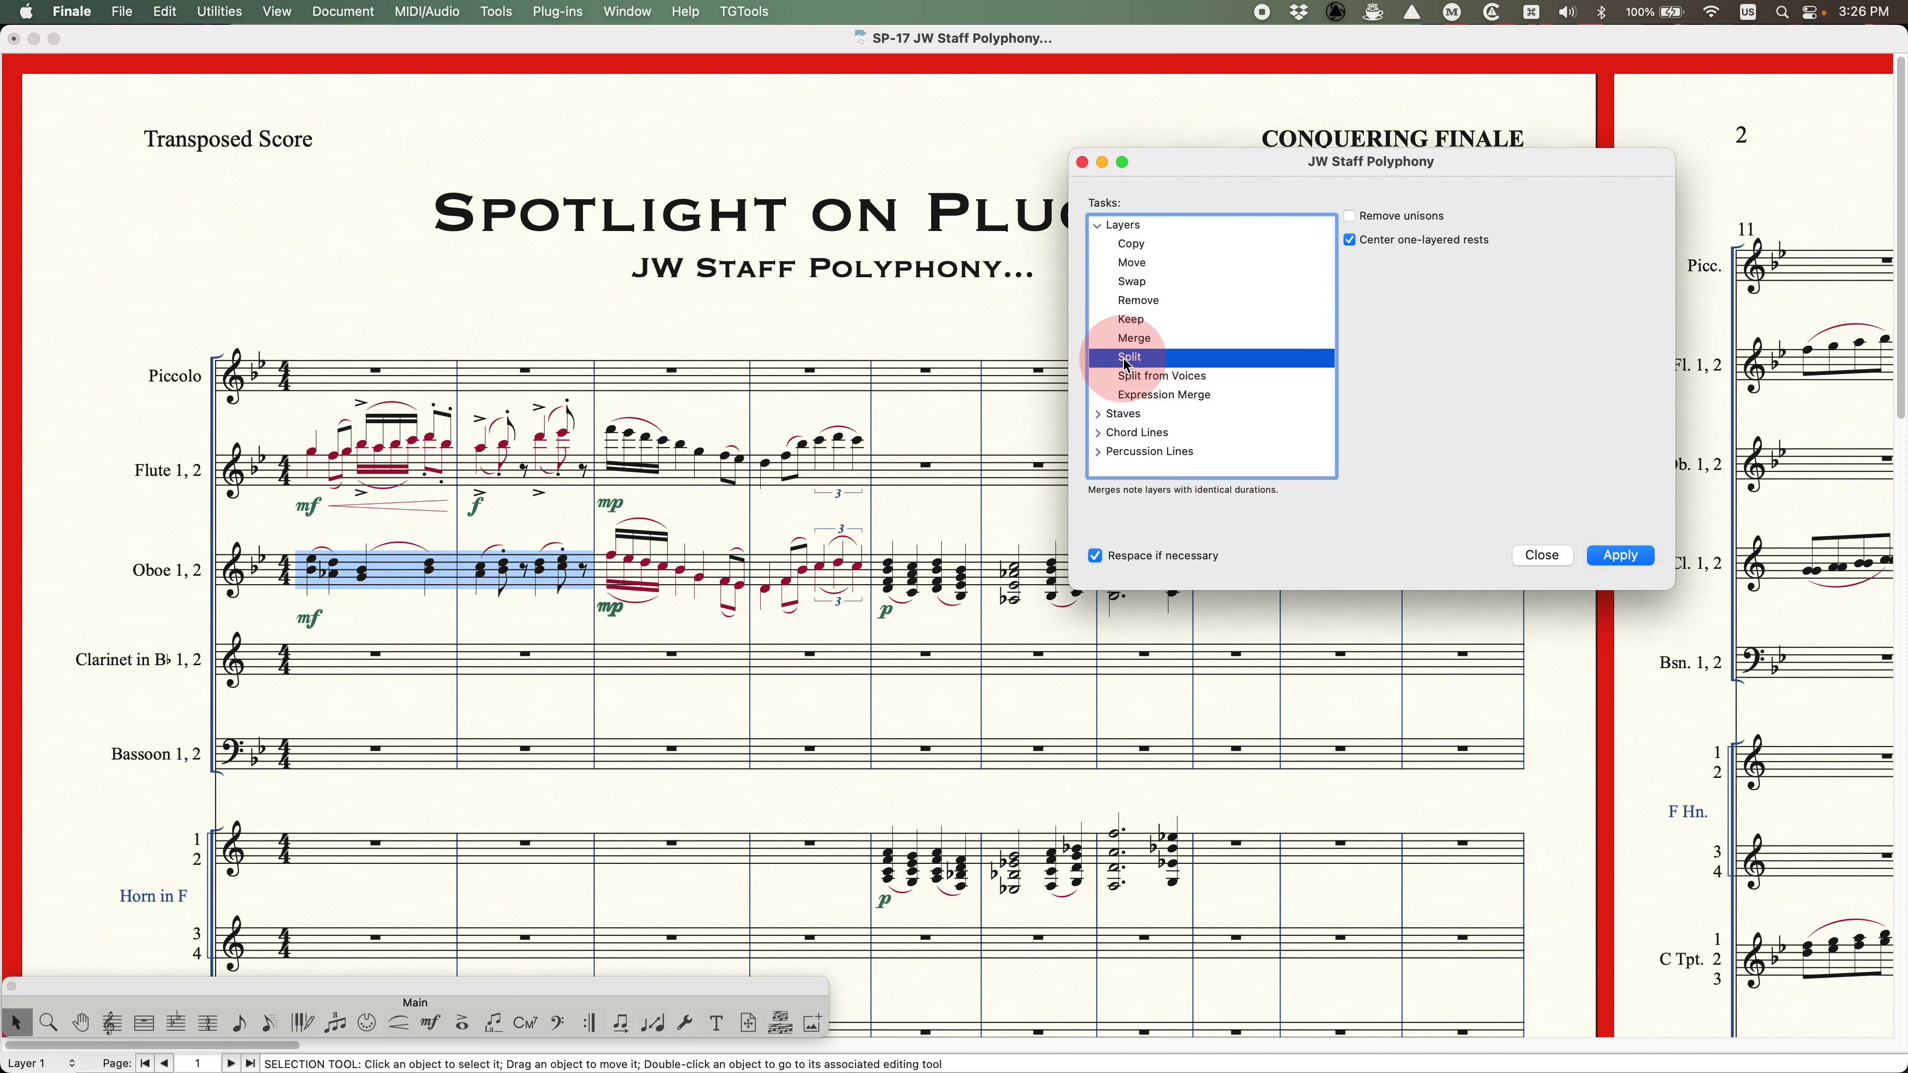
{"action": "left_click", "coordinate": [1611, 558]}
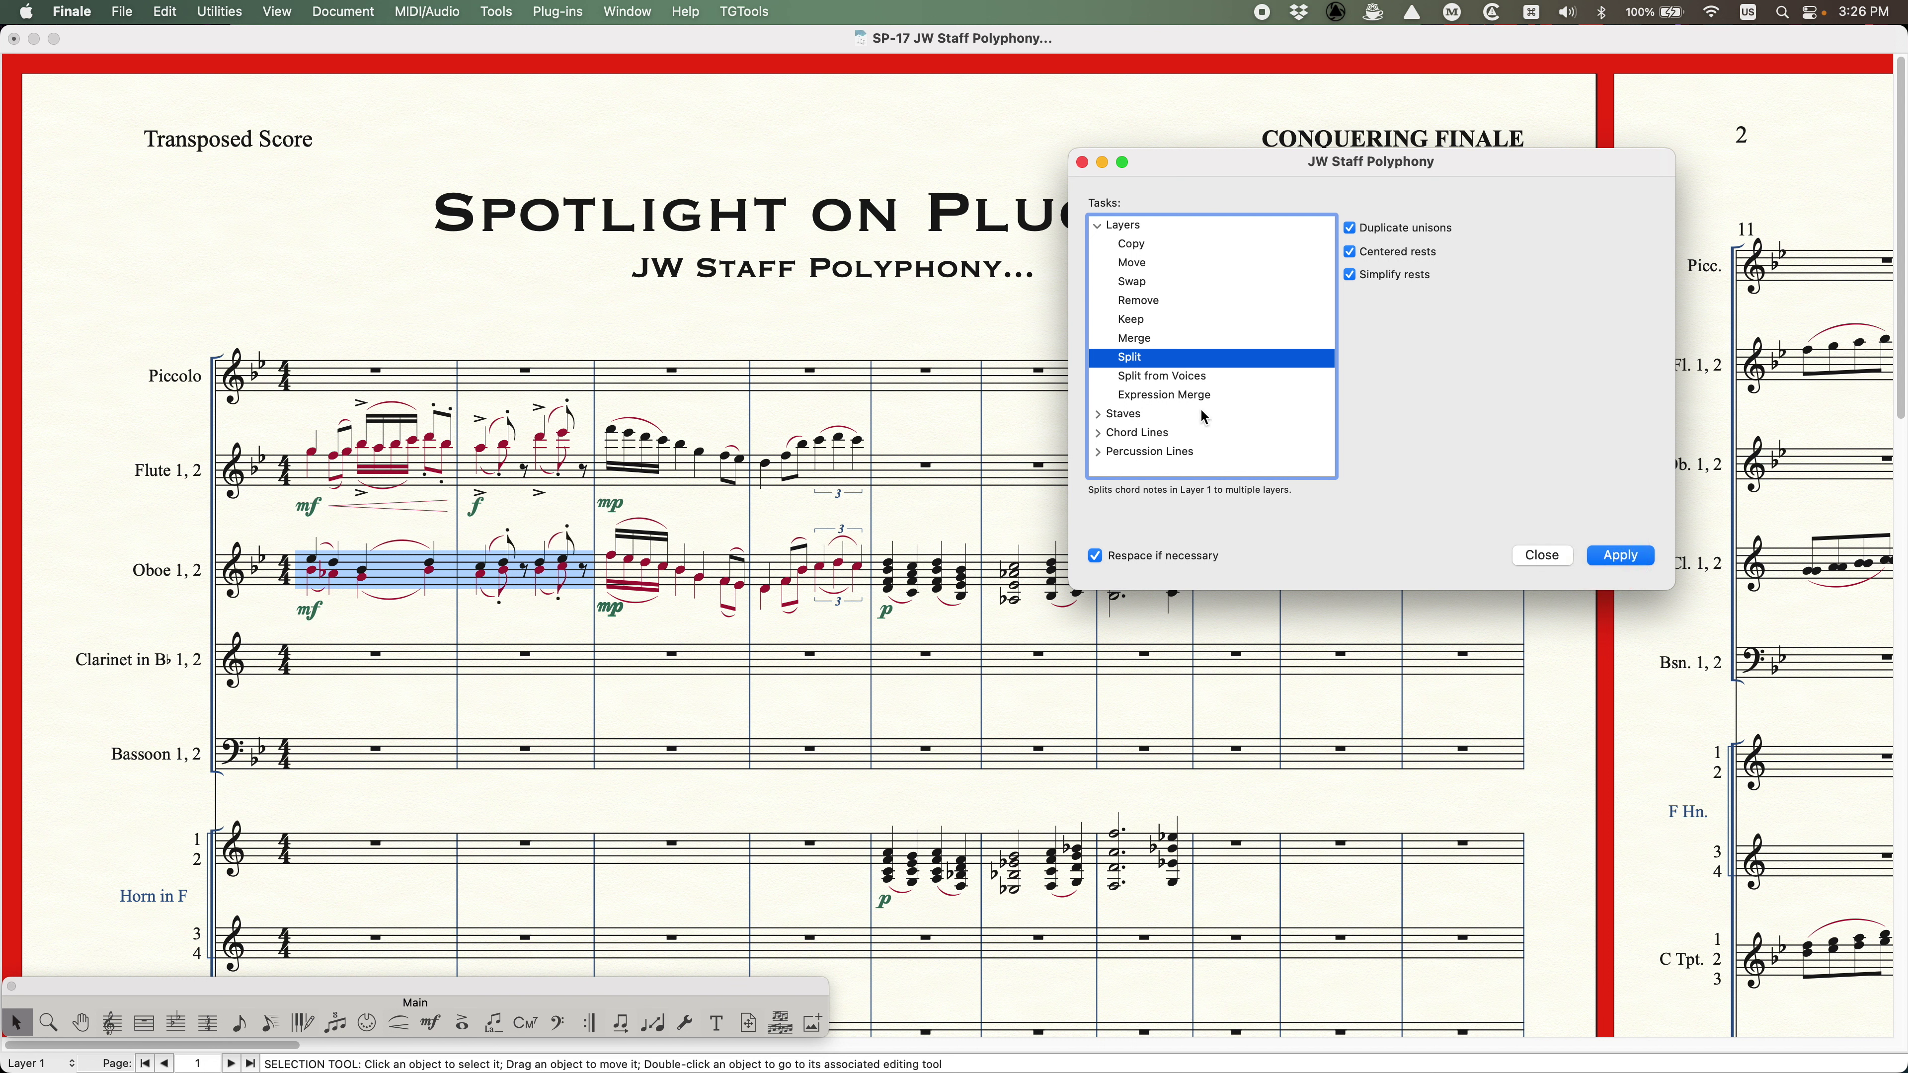
- Split the voices in the third measure of the Piano's upper staff into two layers, based on and keeping stem direction
{"action": "left_click", "coordinate": [1171, 377]}
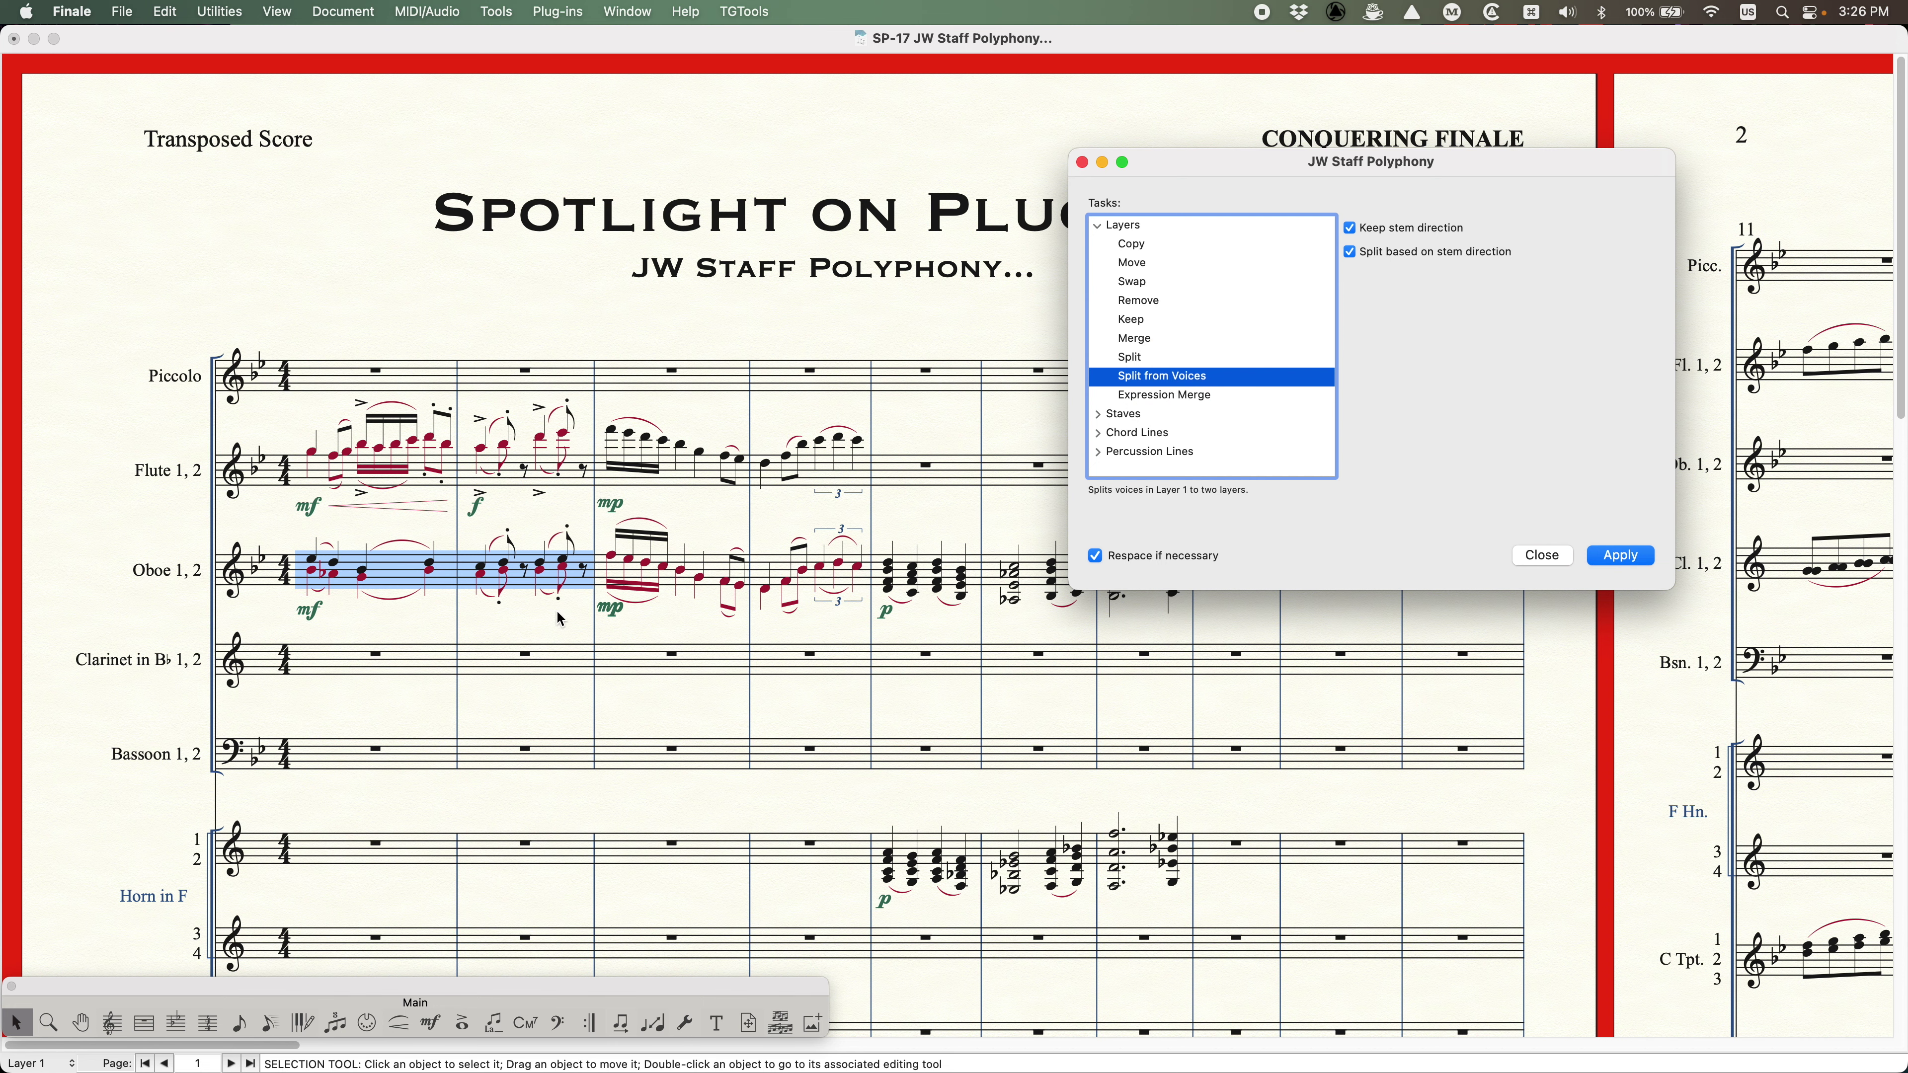
{"action": "scroll", "coordinate": [561, 619], "scroll_direction": "down", "scroll_amount": 15}
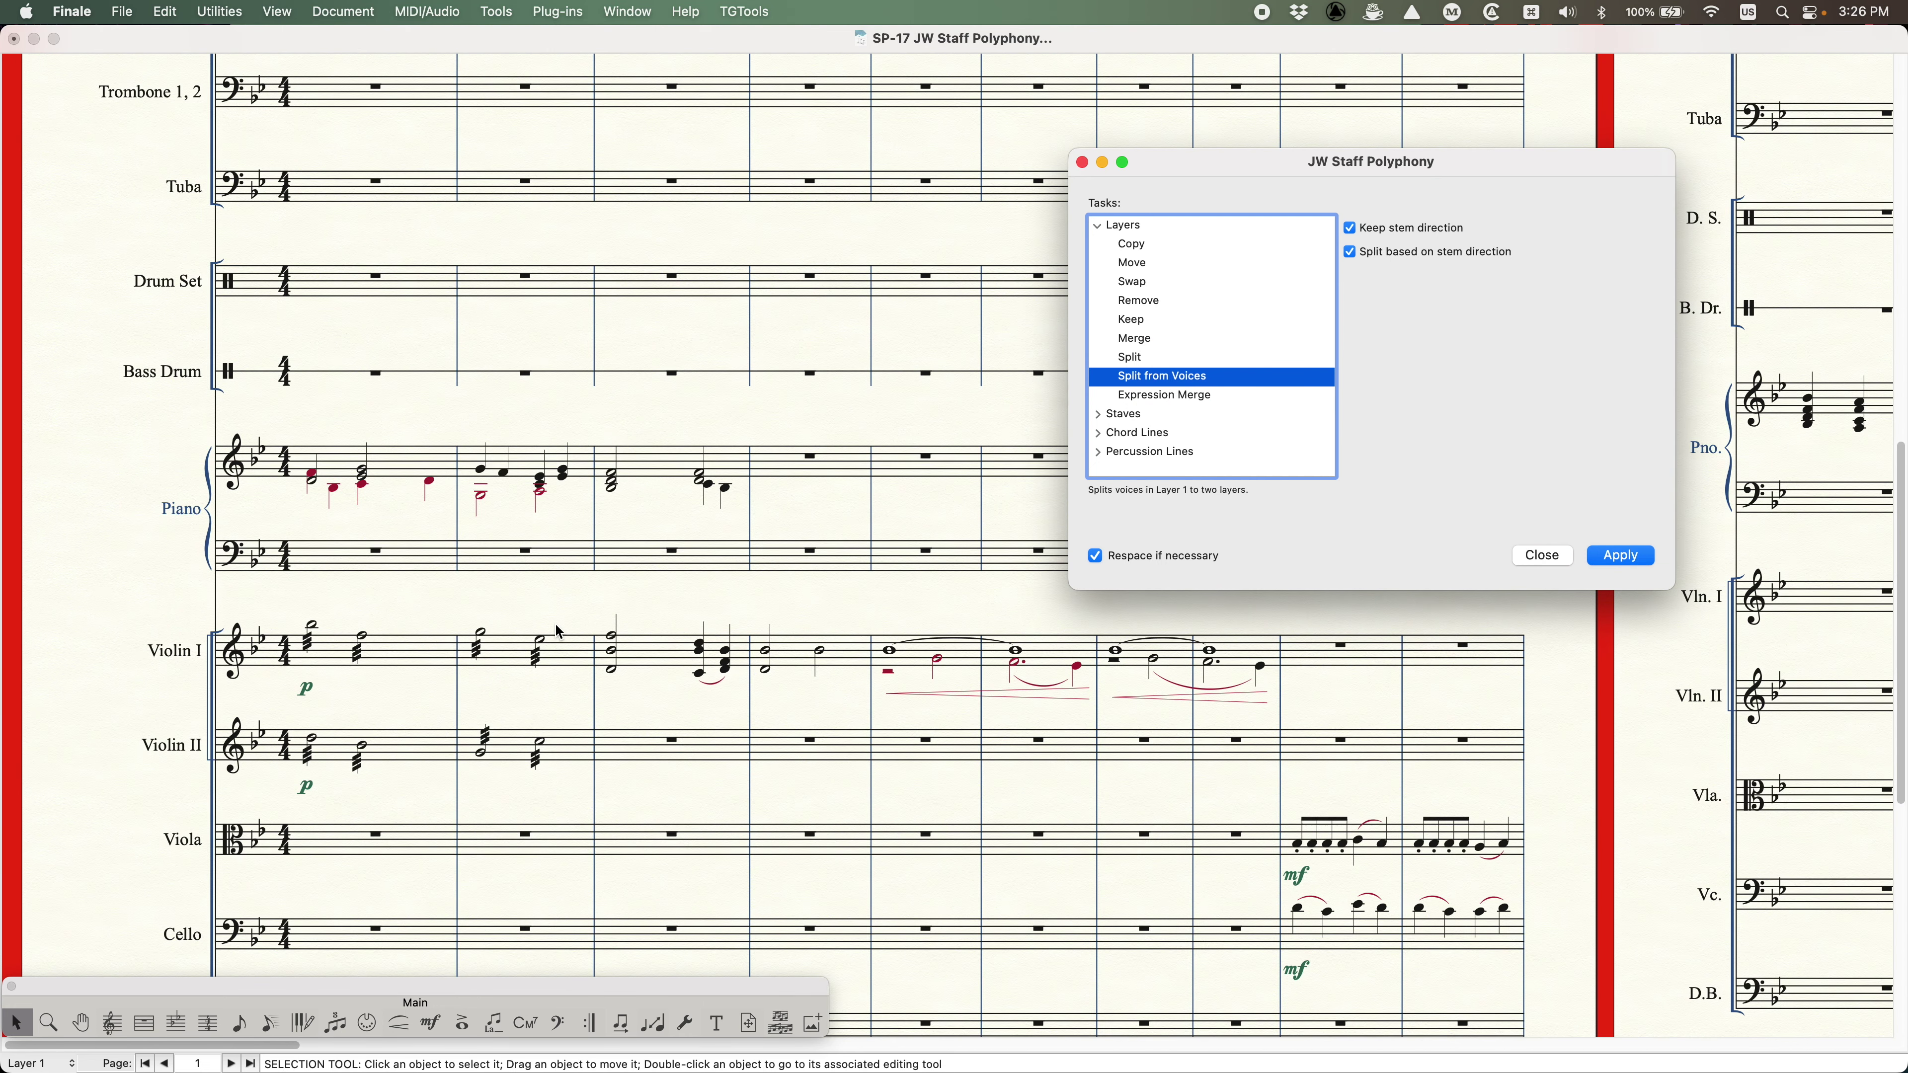
{"action": "scroll", "coordinate": [561, 632], "scroll_direction": "up", "scroll_amount": 1}
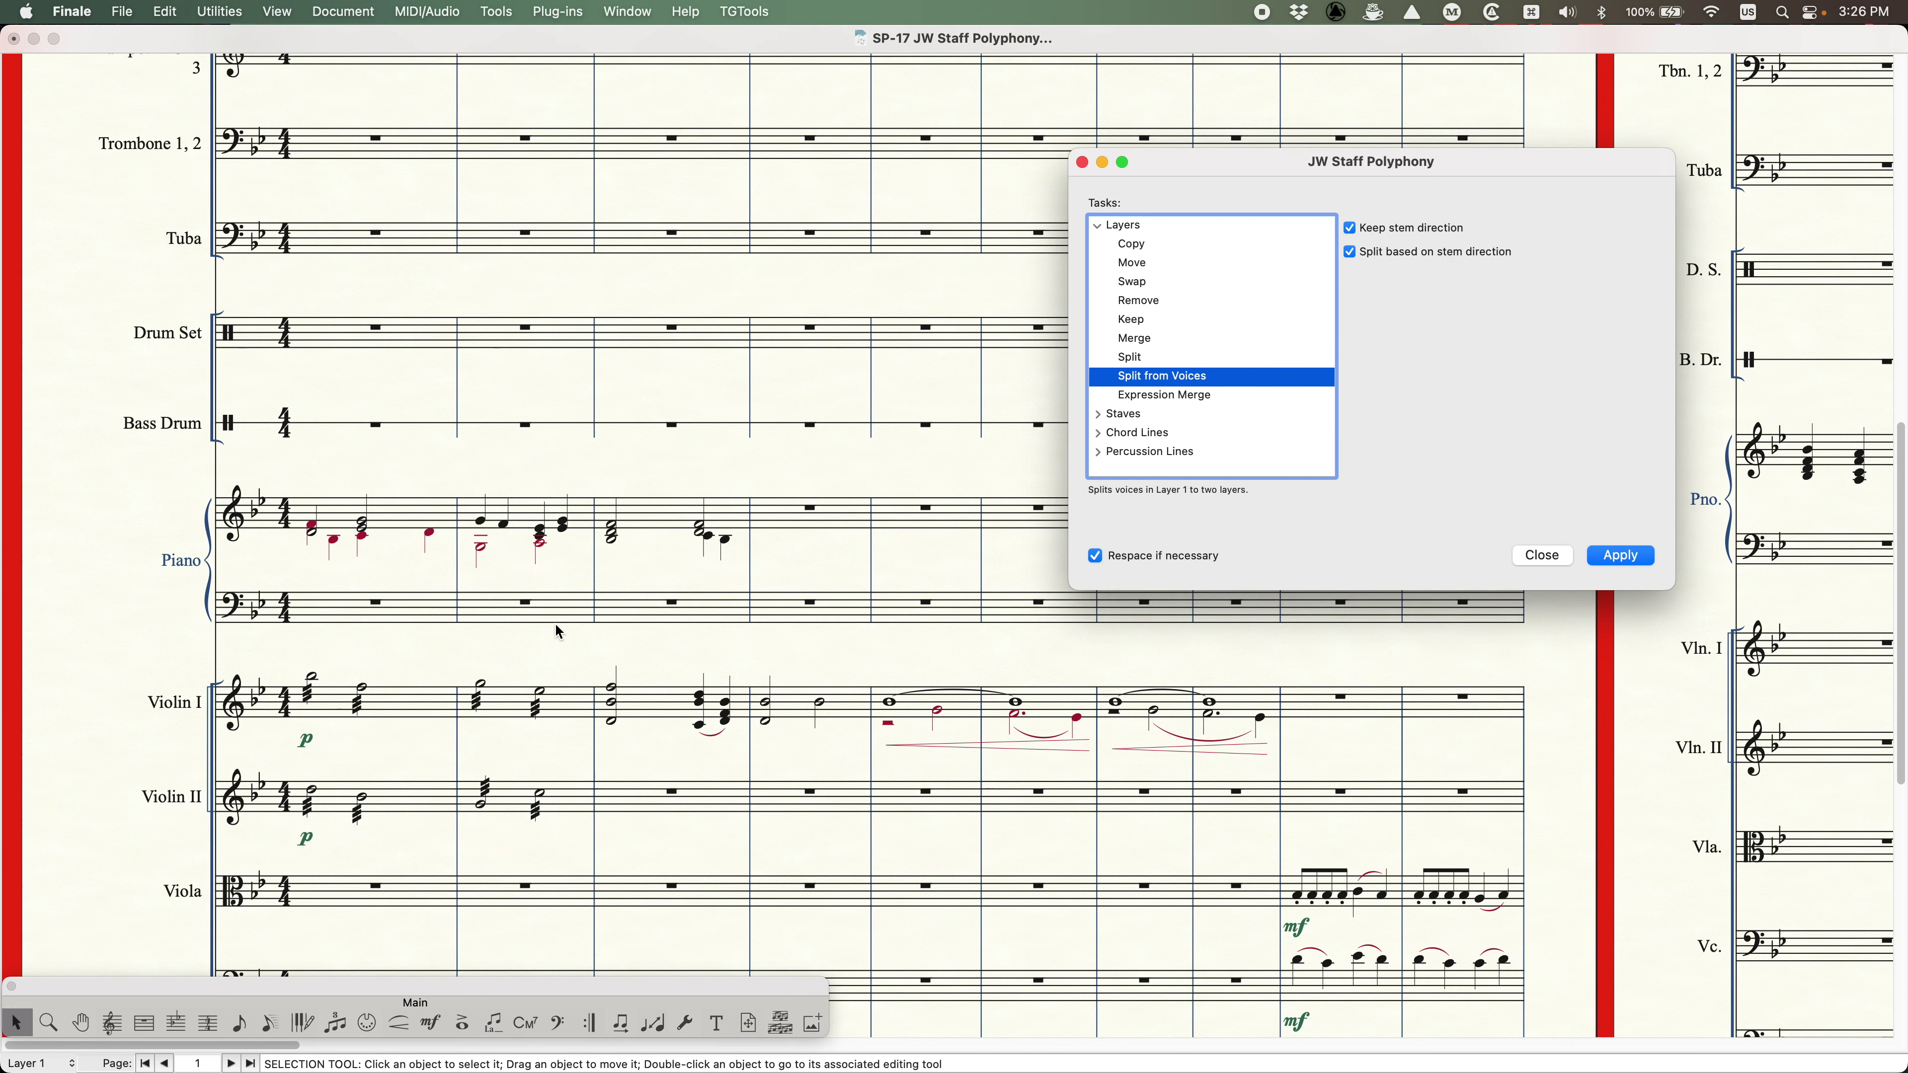
{"action": "left_click", "coordinate": [652, 514]}
{"action": "left_click", "coordinate": [710, 535]}
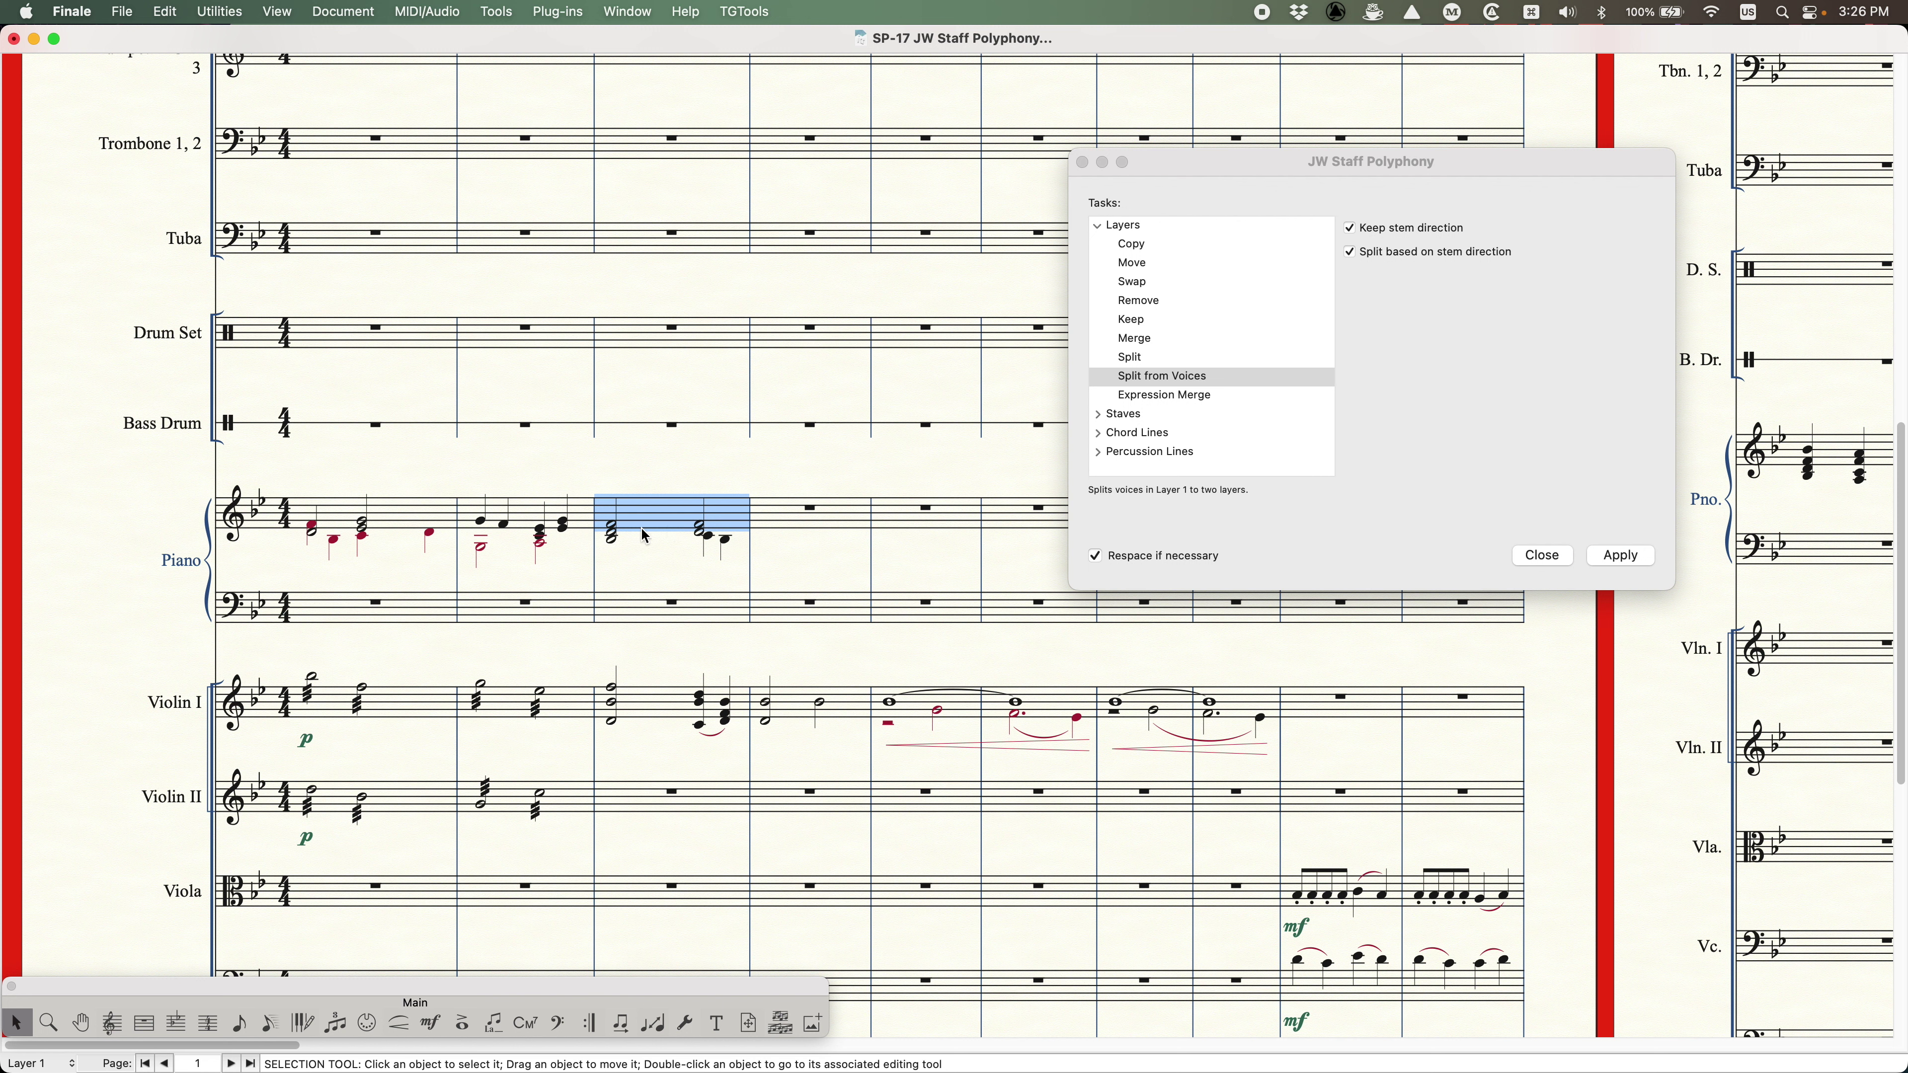
{"action": "left_click", "coordinate": [1461, 365]}
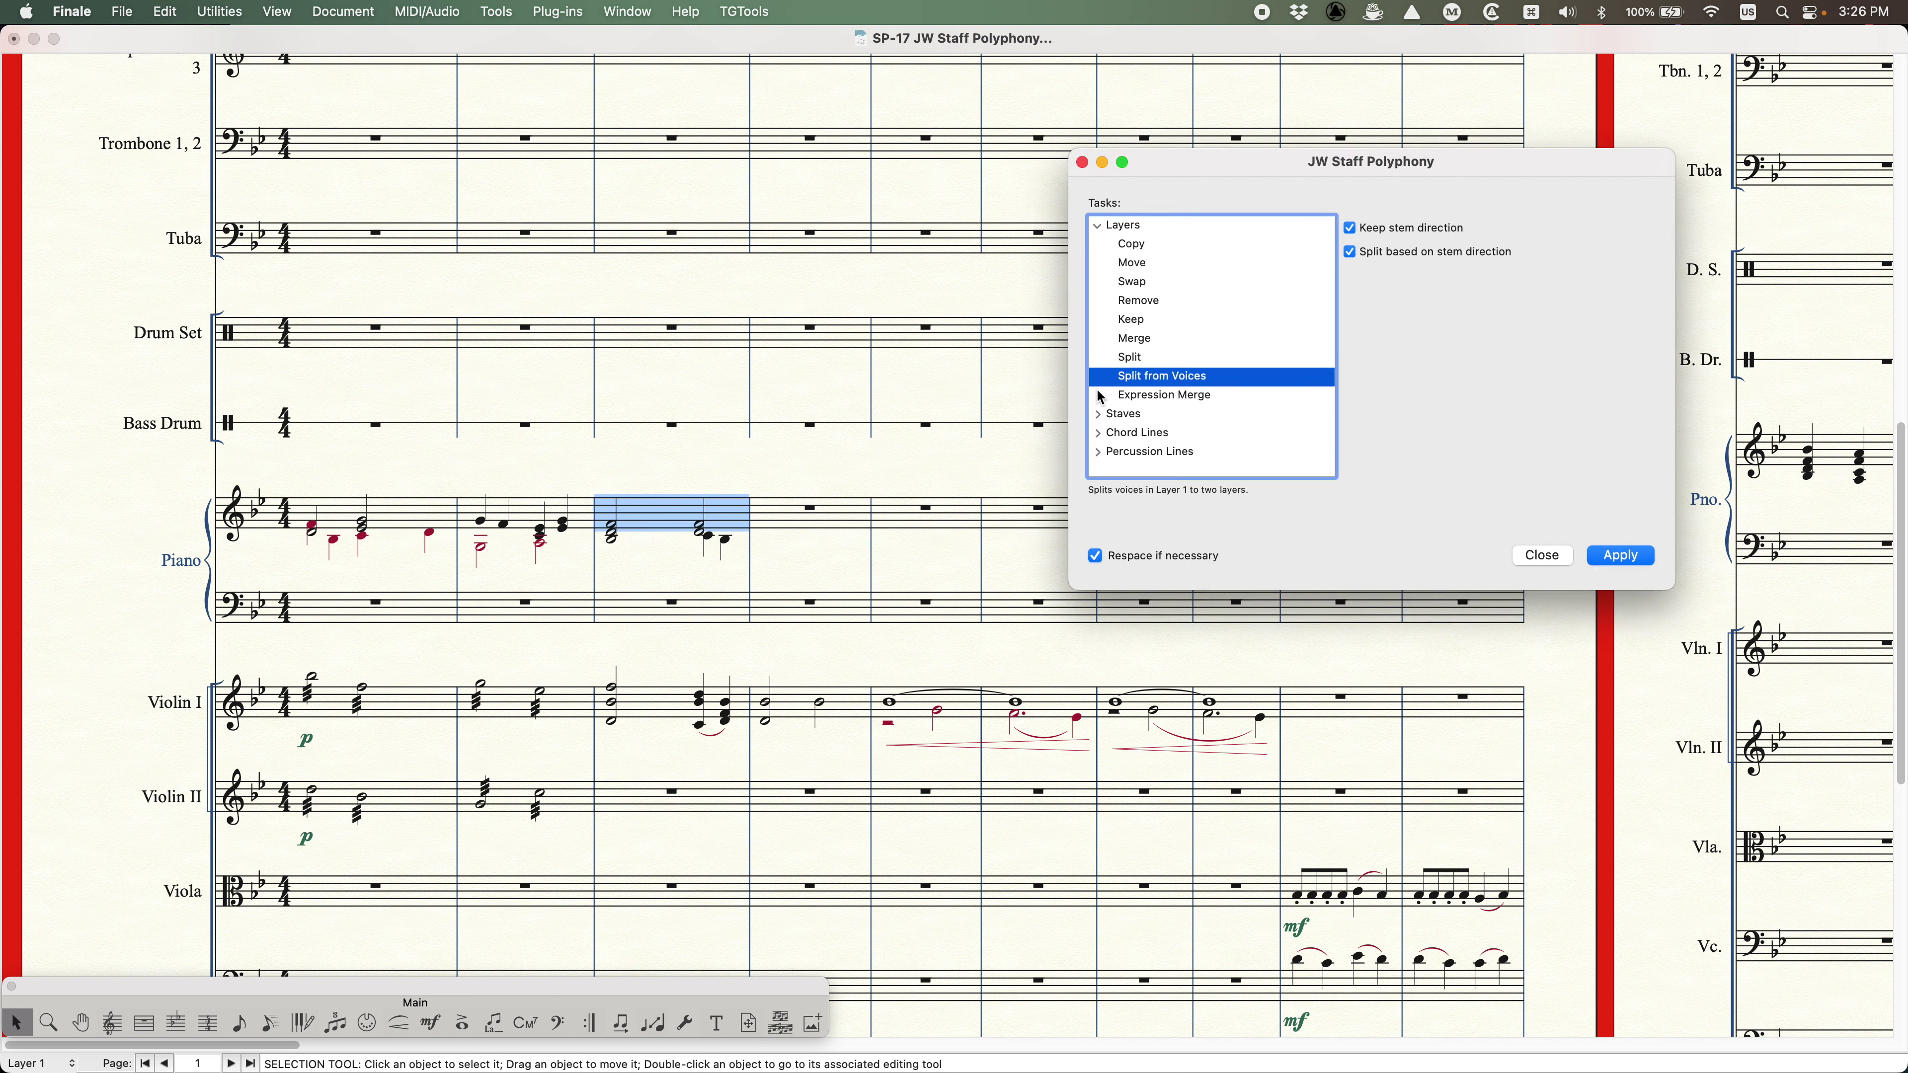
{"action": "left_click", "coordinate": [1638, 556]}
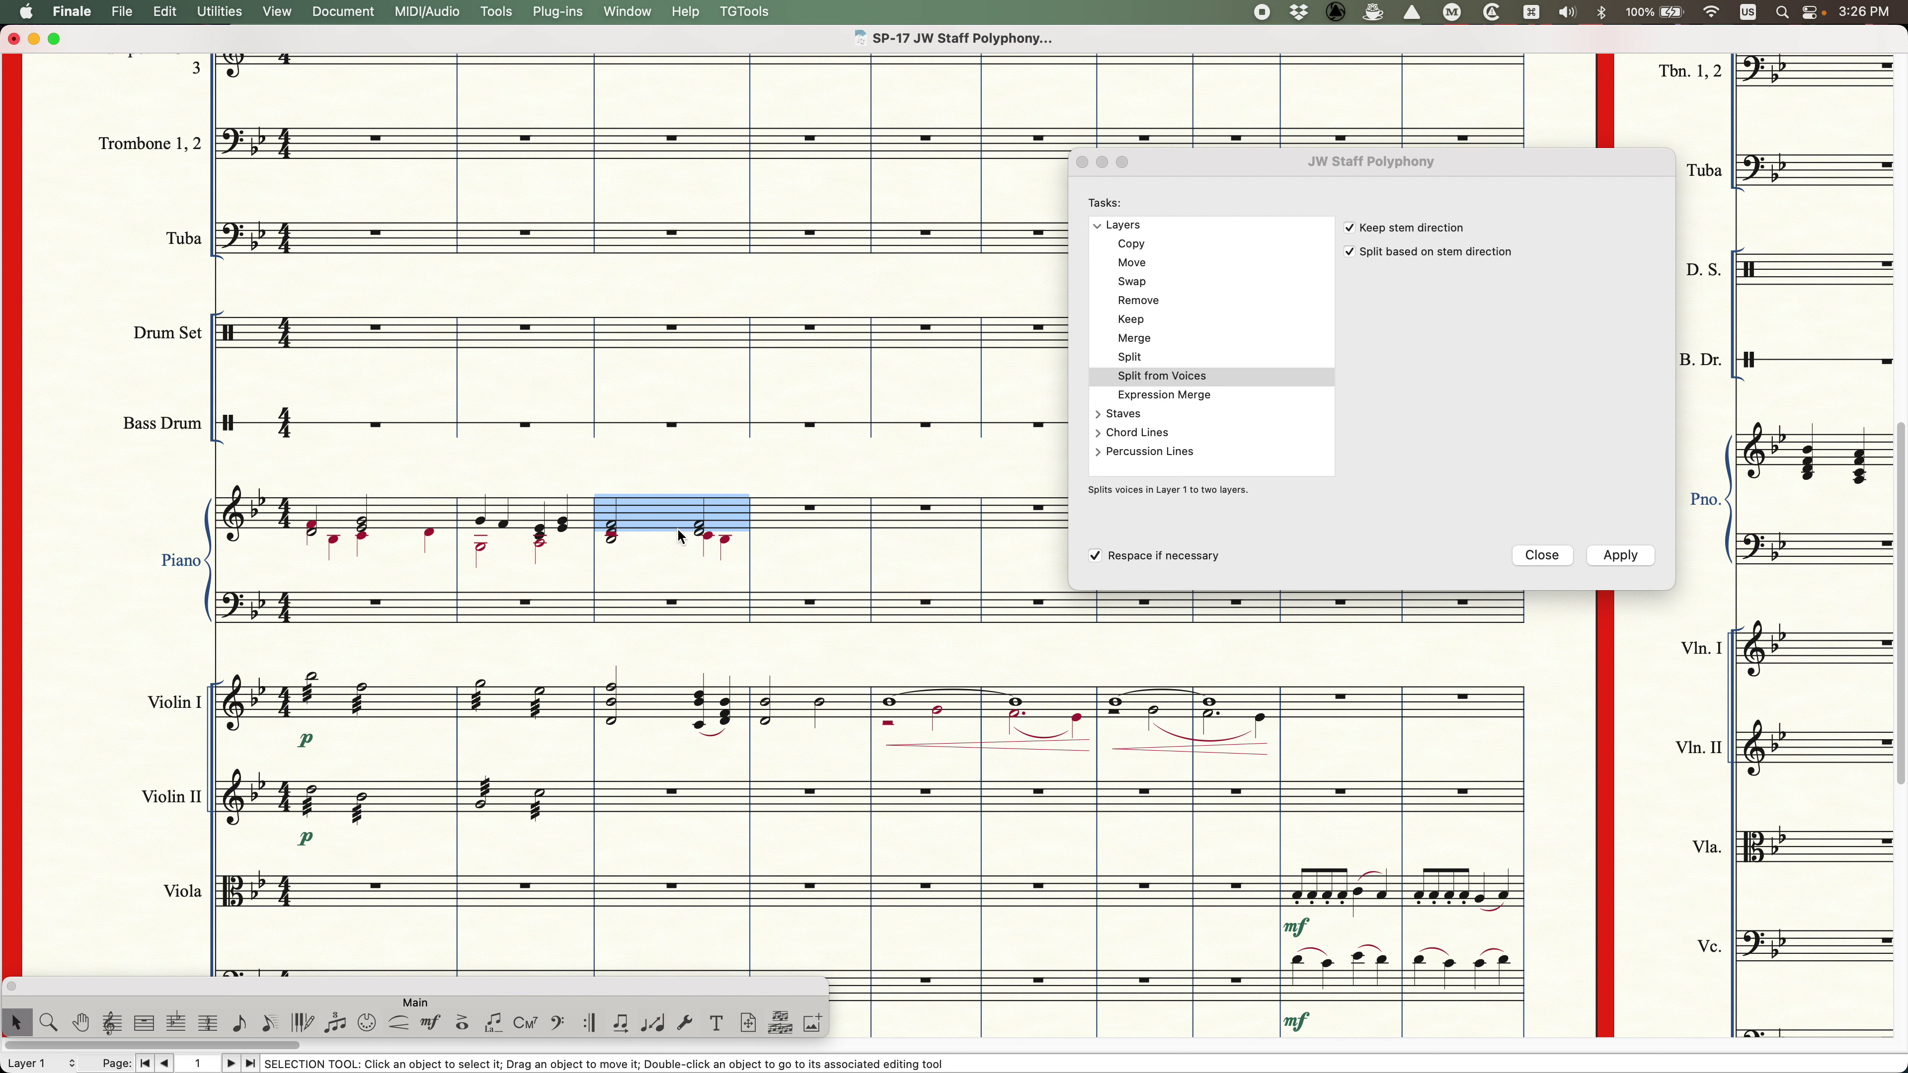
- Choose the Expression Merge task, pull one of the overlapping mp expressions under Oboe 1, 2 measure 3 aside, and undo that move
{"action": "left_click", "coordinate": [1179, 395]}
{"action": "scroll", "coordinate": [683, 398], "scroll_direction": "up", "scroll_amount": 10}
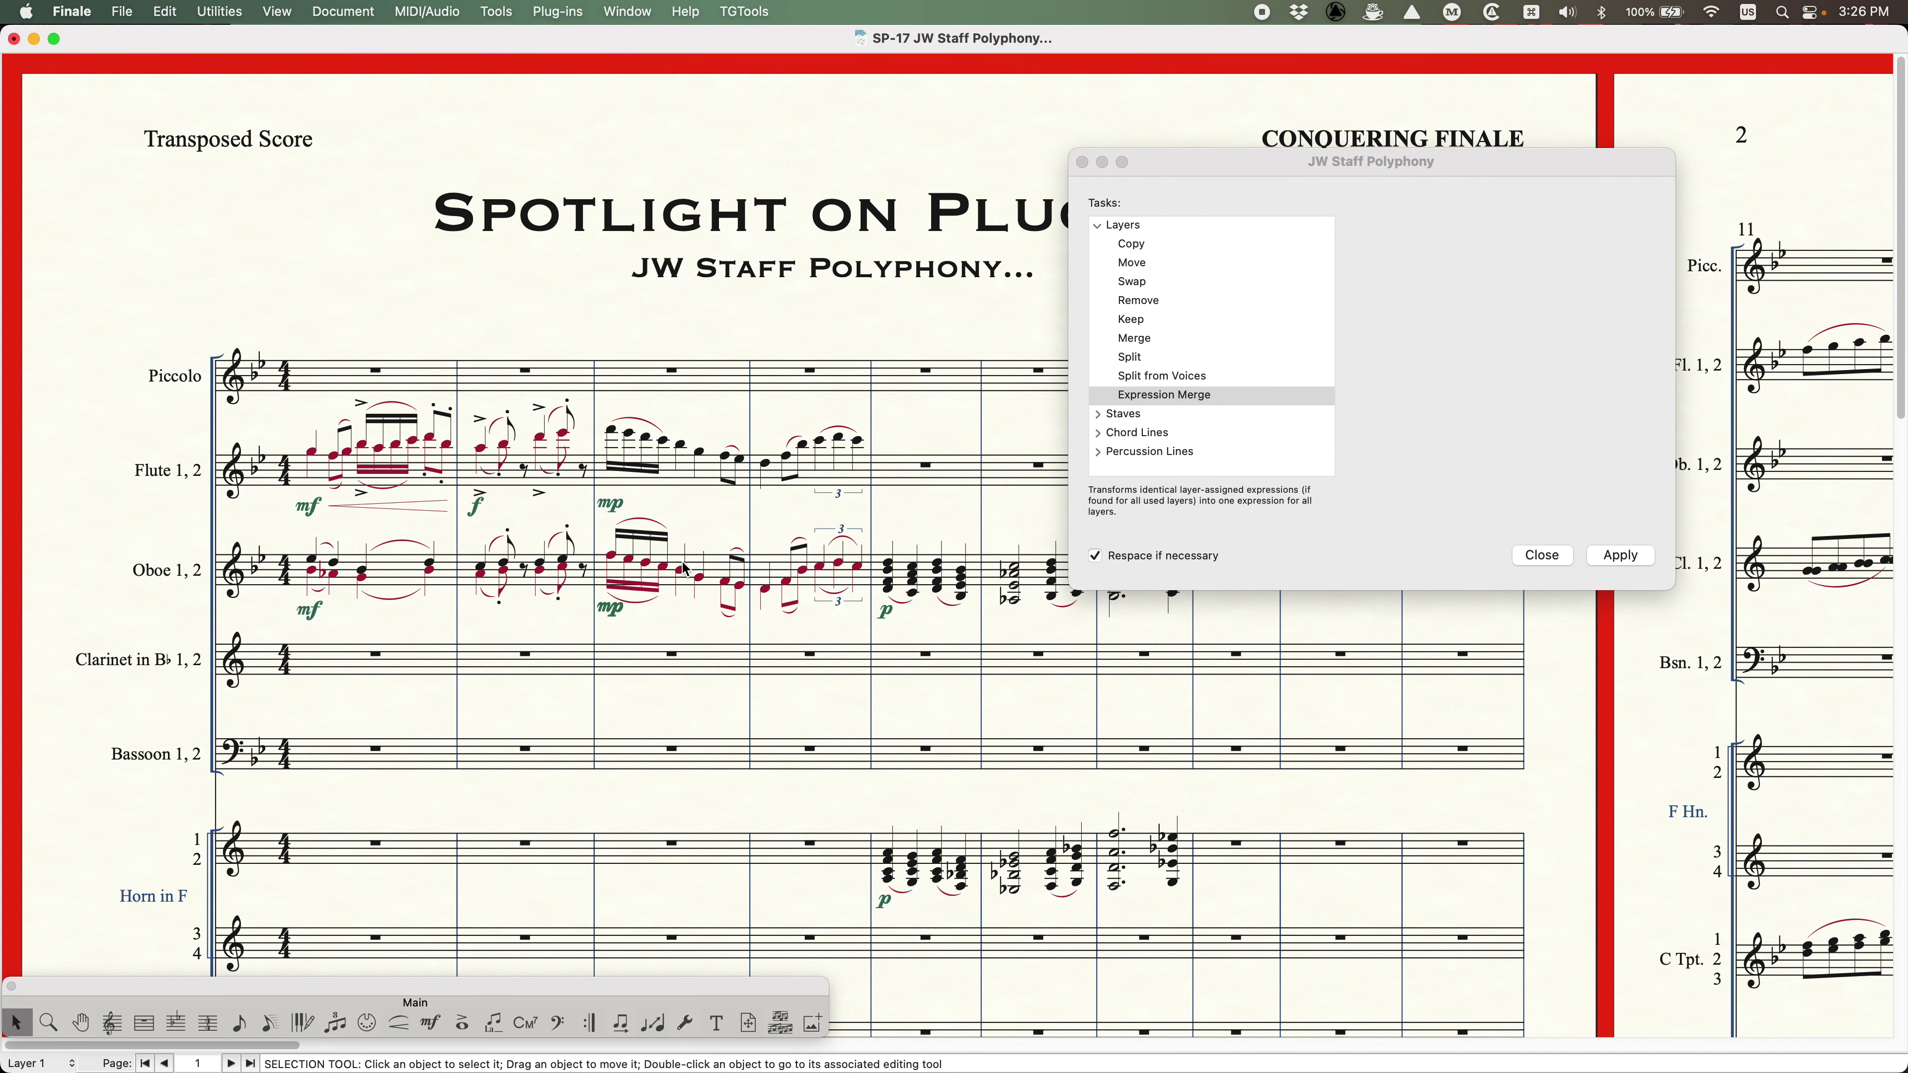
{"action": "left_click", "coordinate": [710, 564]}
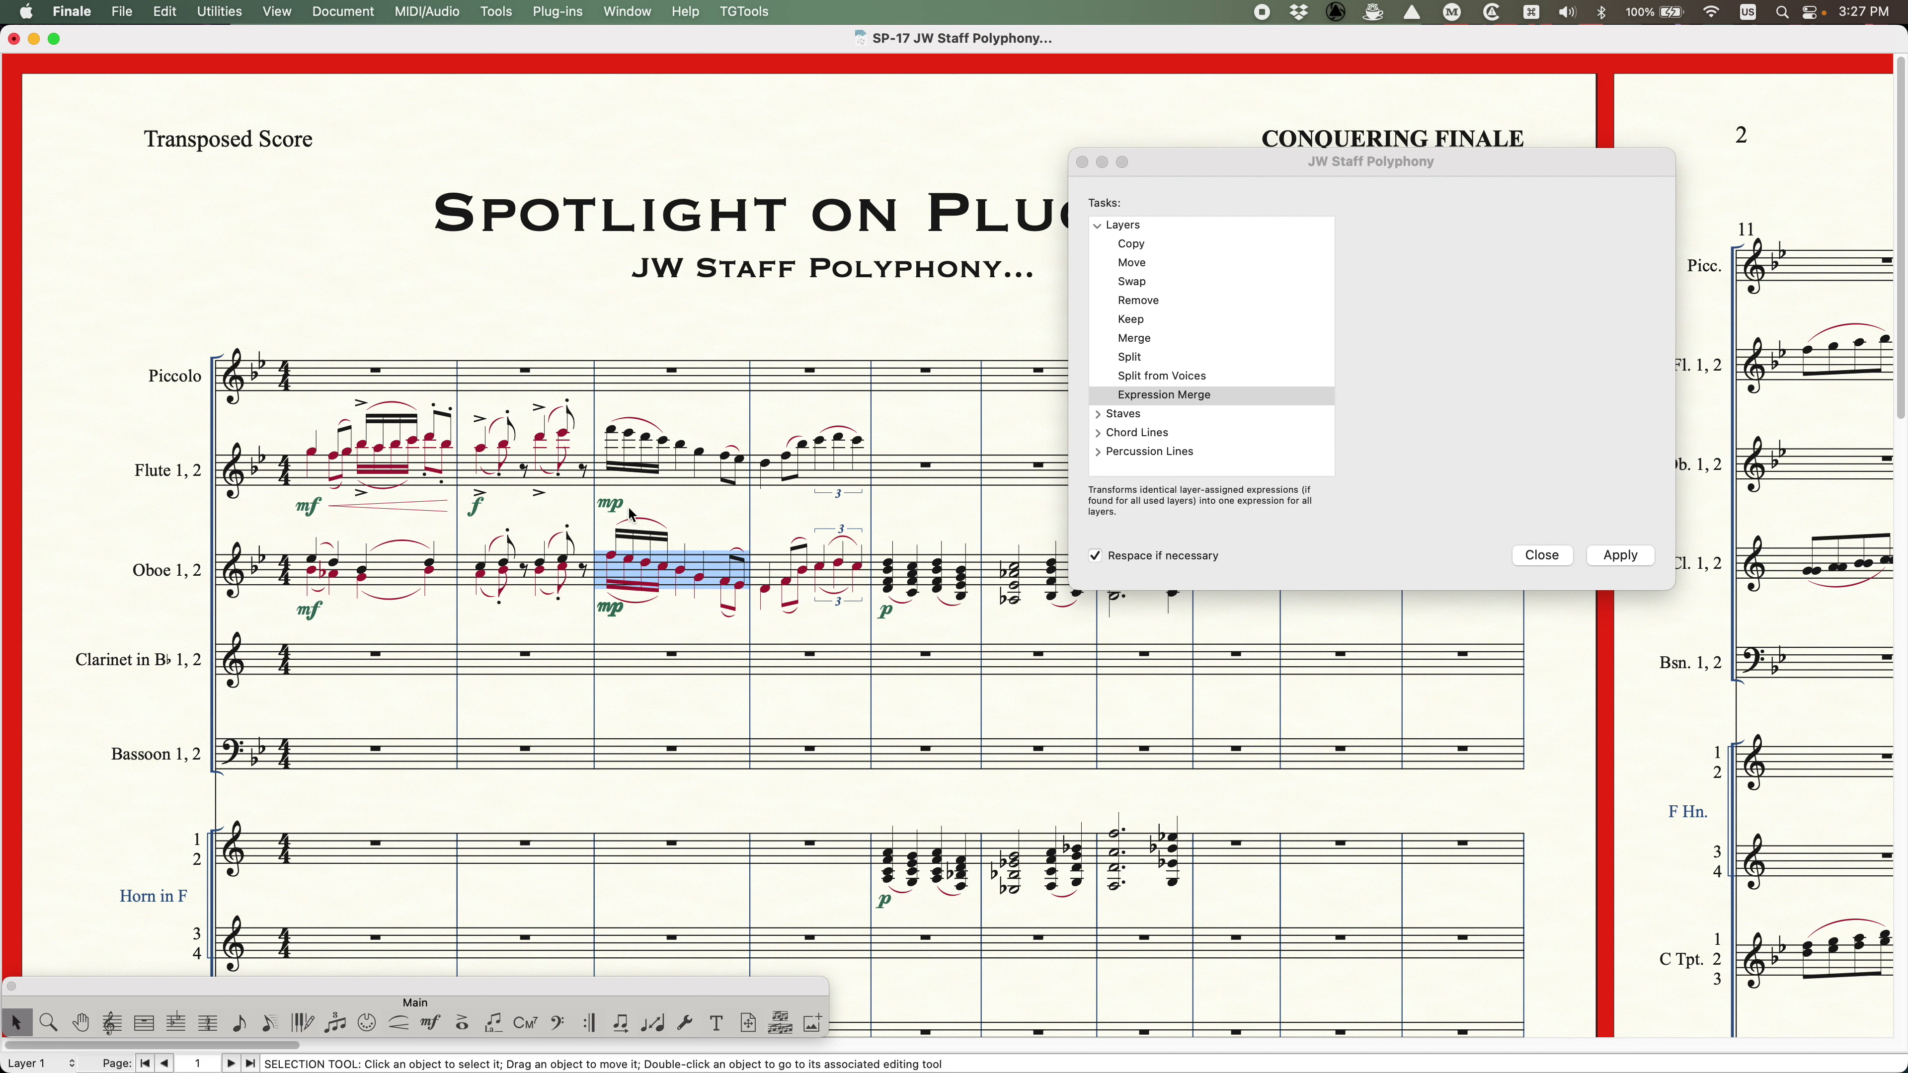
{"action": "left_click", "coordinate": [612, 608]}
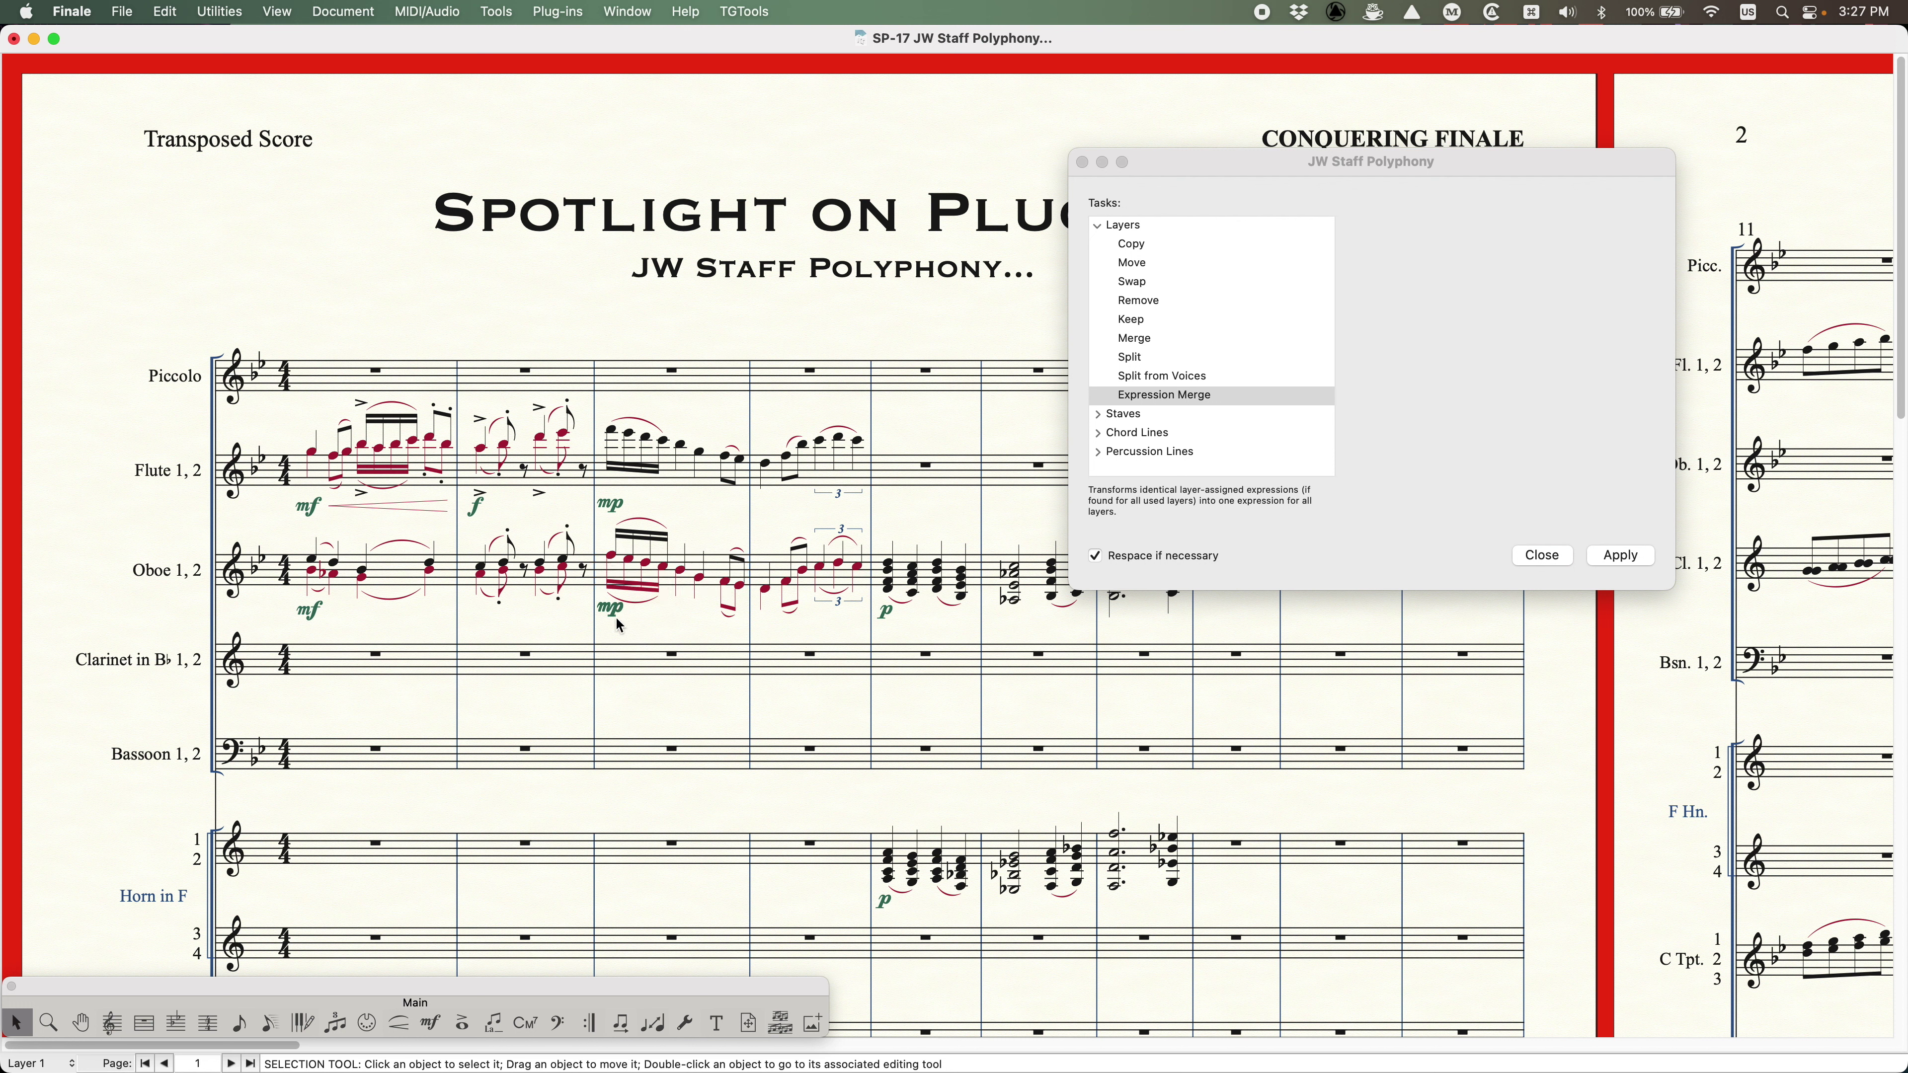
{"action": "left_click_drag", "start_coordinate": [612, 608], "coordinate": [616, 622]}
{"action": "key", "text": "super"}
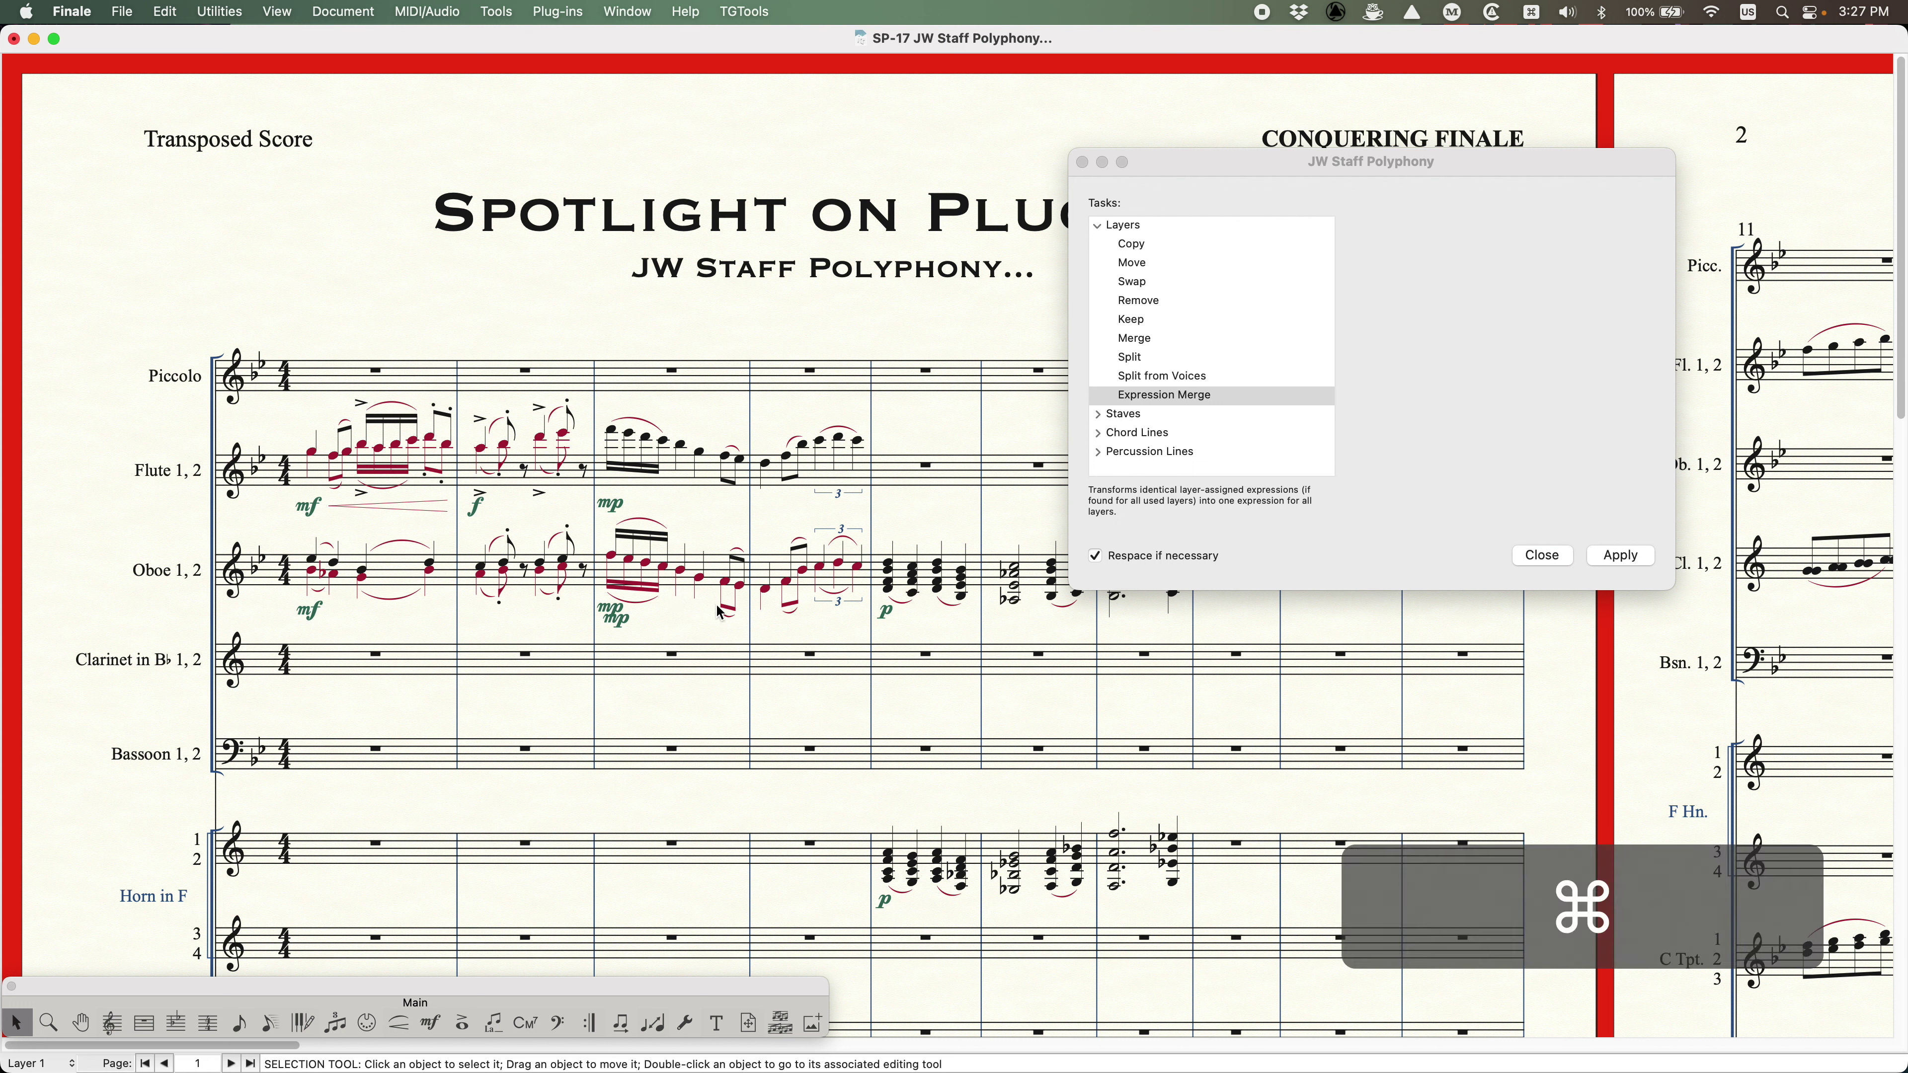
{"action": "key", "text": "super+z"}
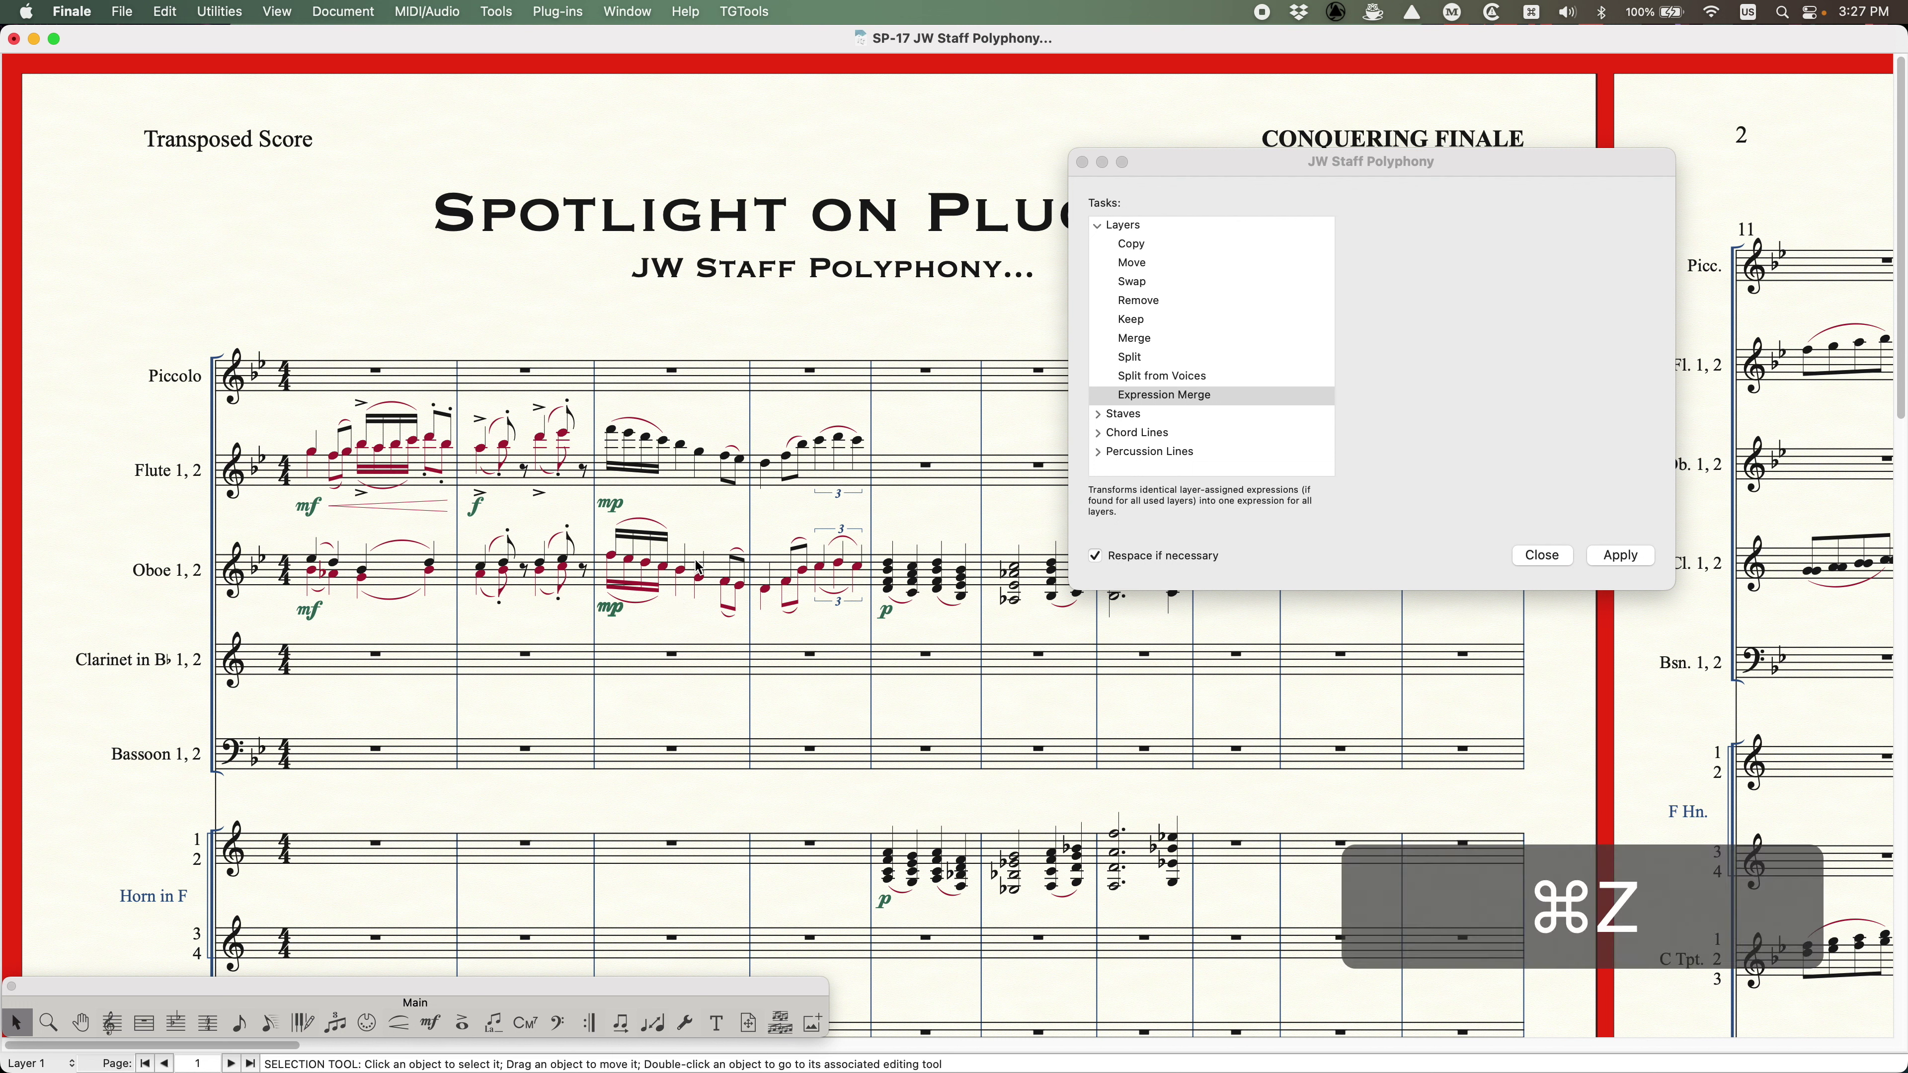
- Merge the identical layer-assigned expressions in measures 3 and 4 of Oboe 1, 2 with the Expression Merge task
{"action": "left_click", "coordinate": [699, 568]}
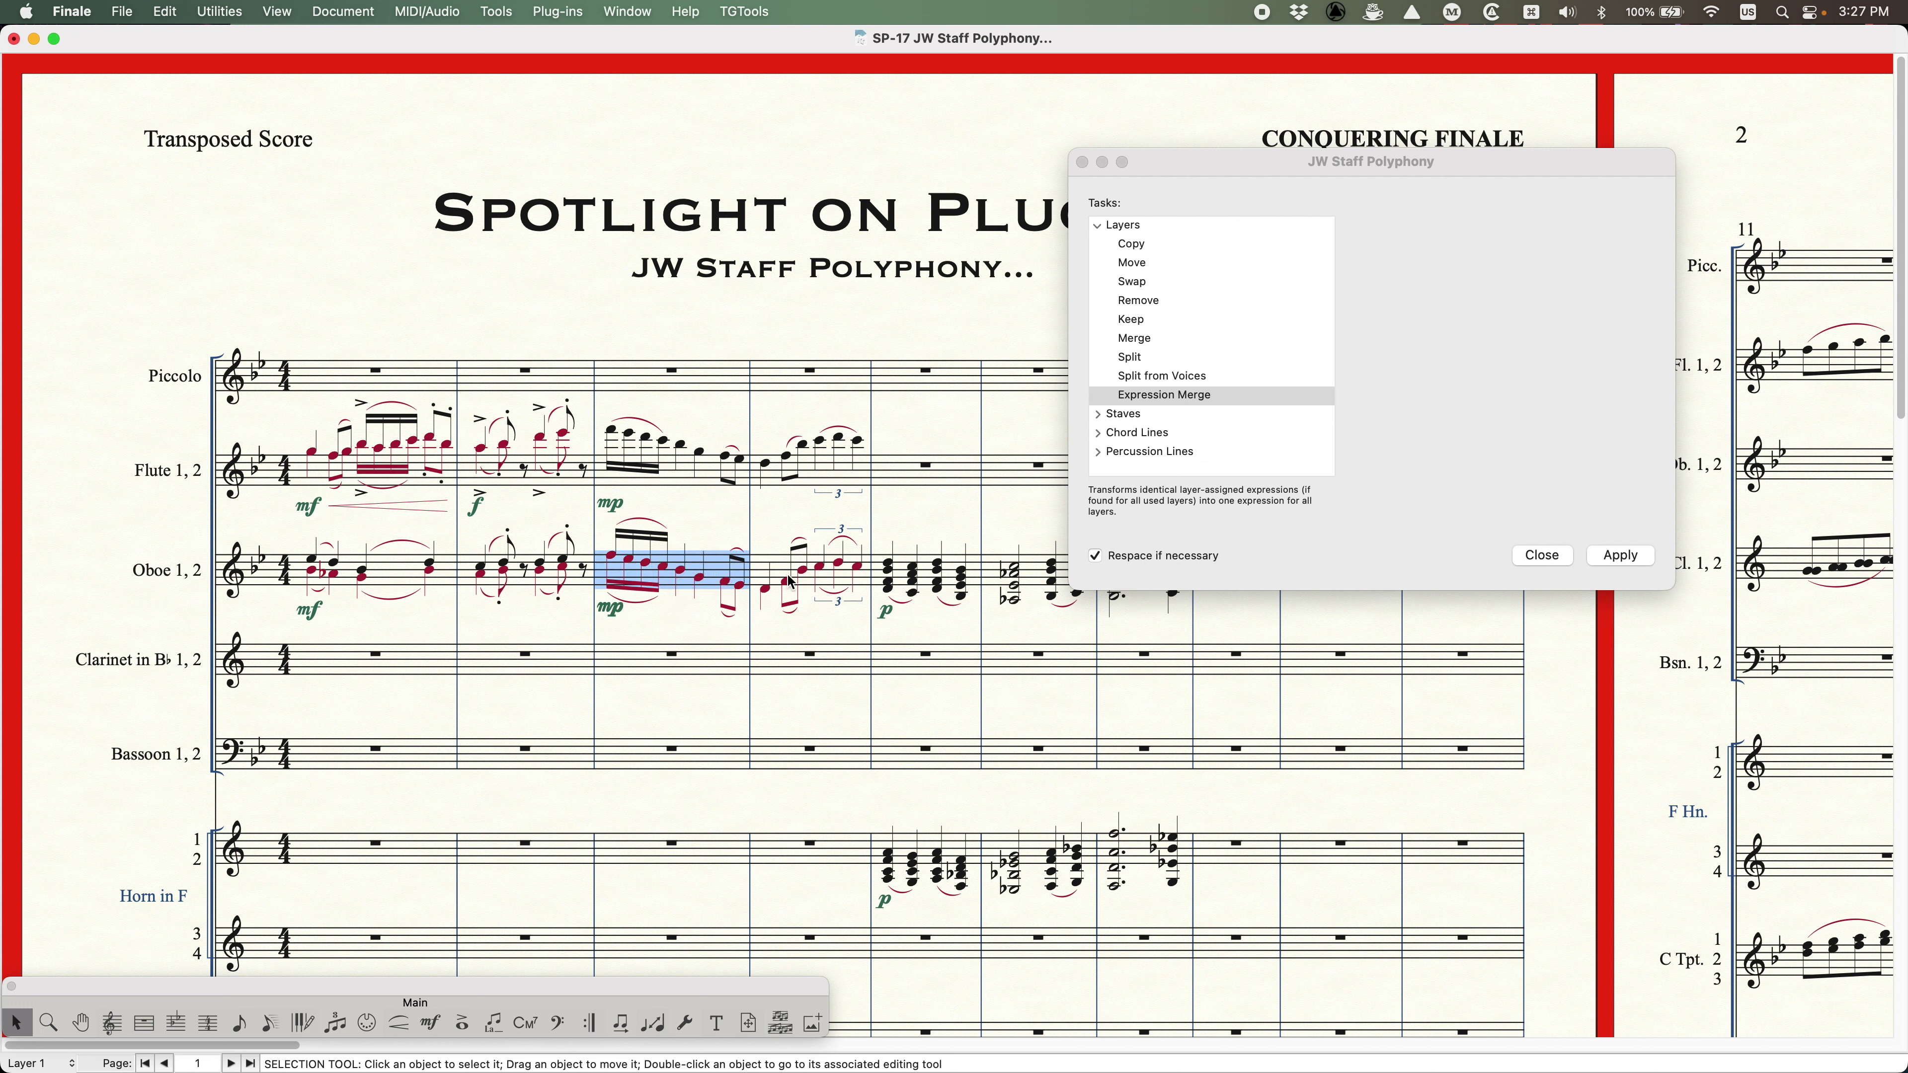
{"action": "left_click", "coordinate": [785, 571], "text": "shift"}
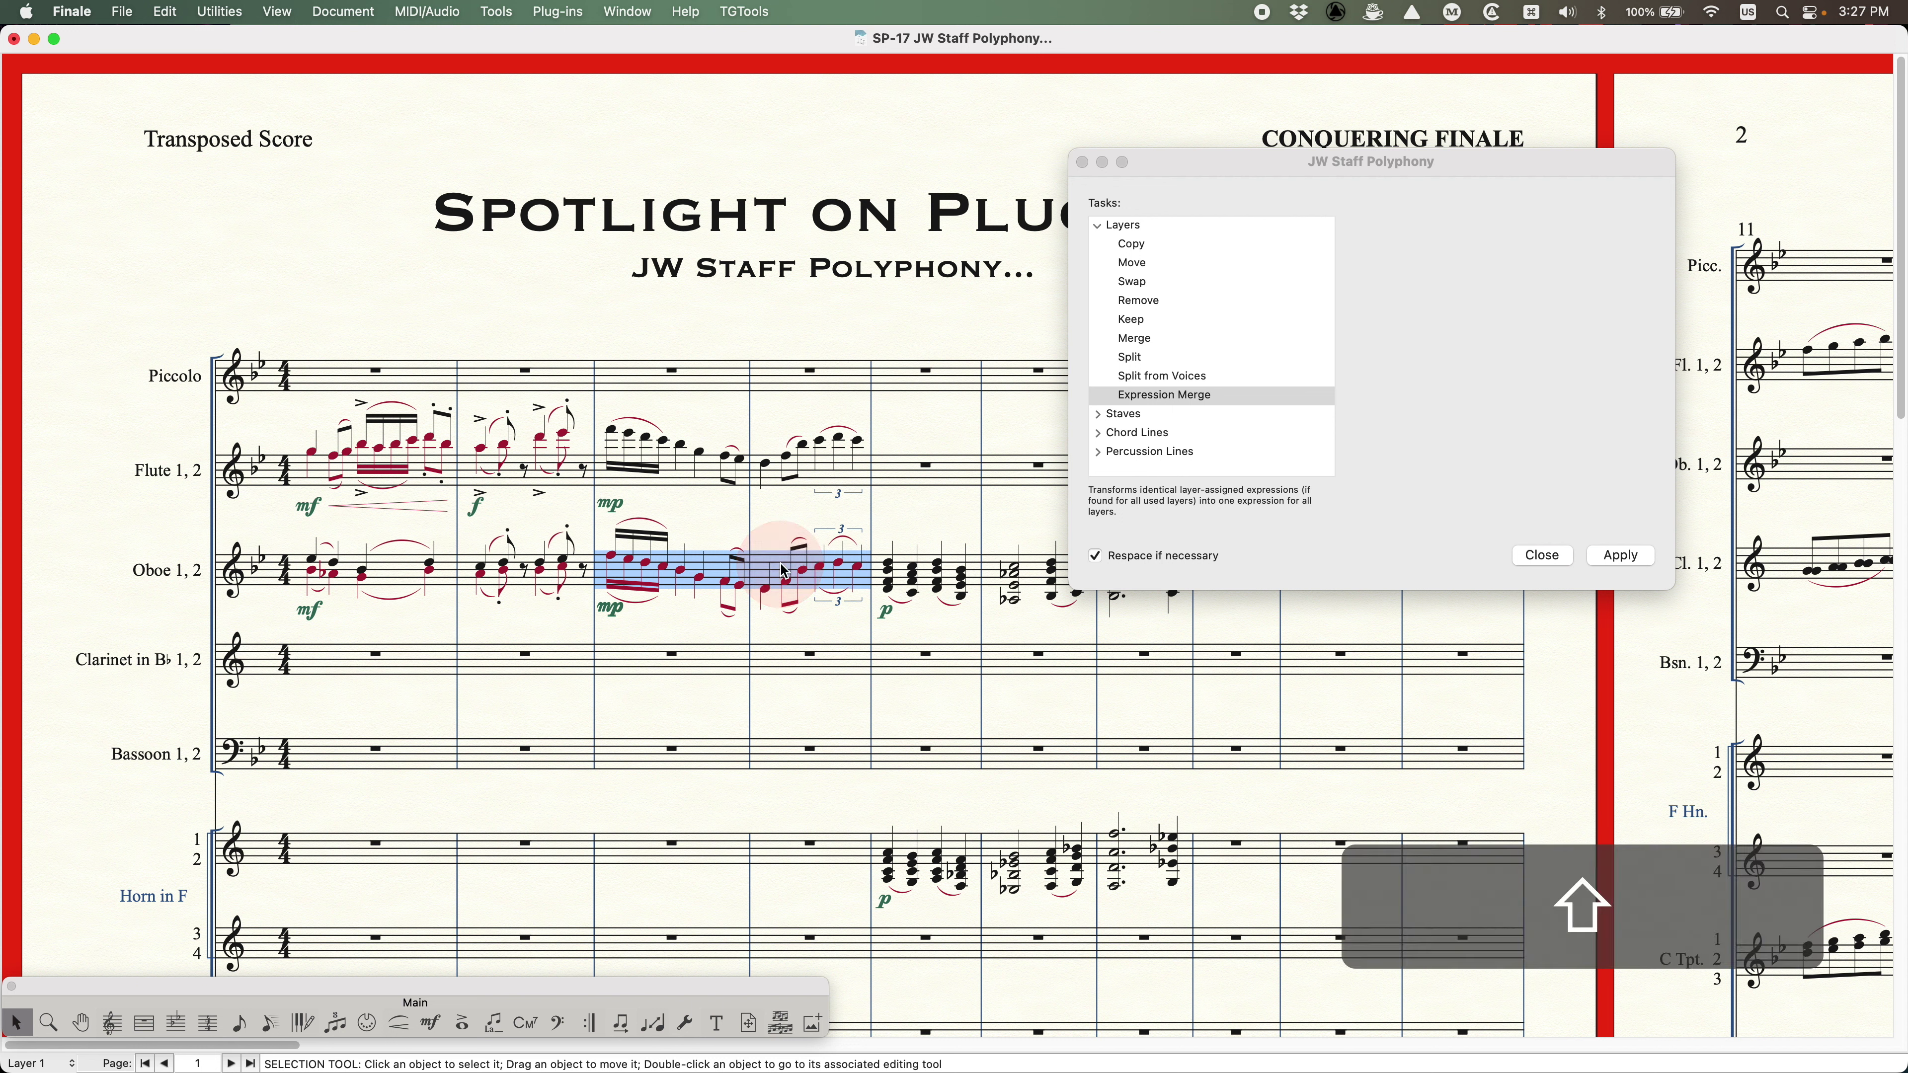
{"action": "left_click", "coordinate": [1450, 284]}
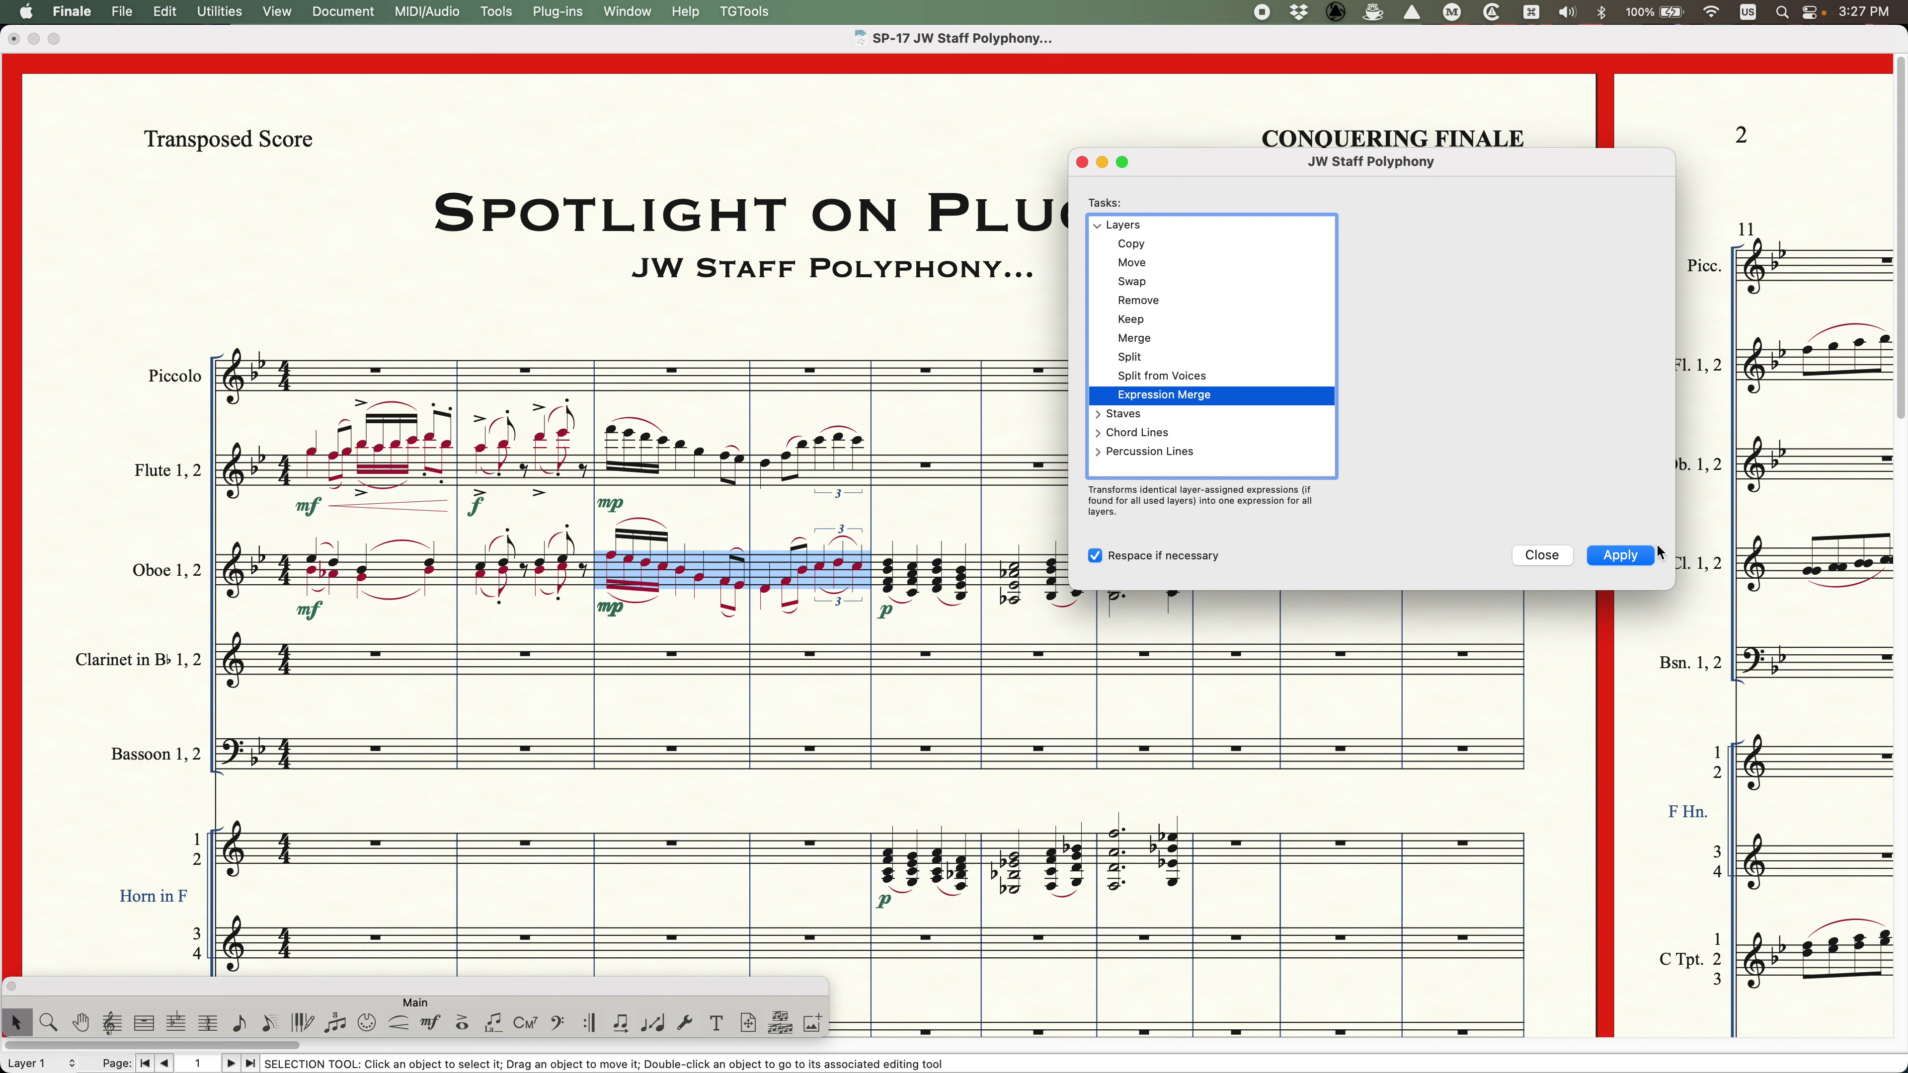
{"action": "left_click", "coordinate": [1632, 557]}
{"action": "left_click", "coordinate": [664, 618]}
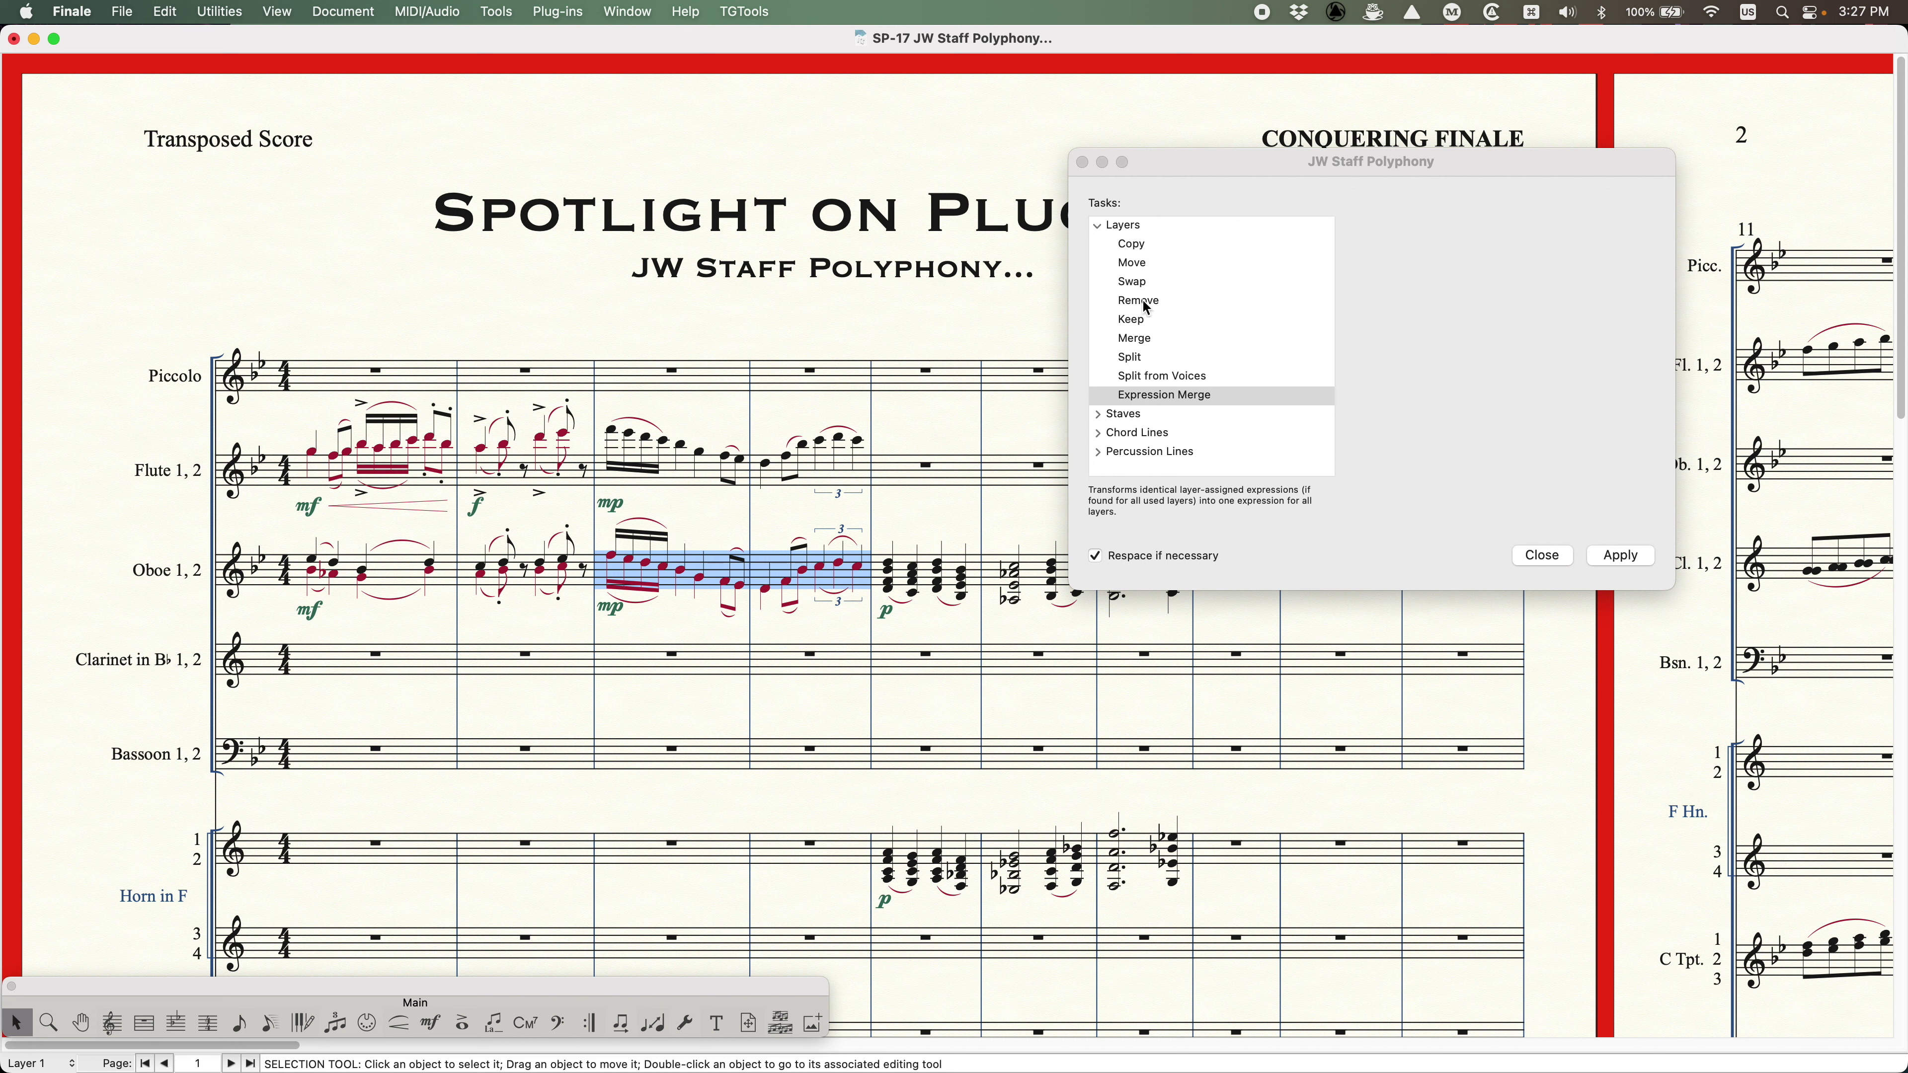
- Compare the plug-in's Copy layer options with Finale's own Move/Copy Layers dialog, and close that dialog without changes
{"action": "left_click", "coordinate": [1197, 176]}
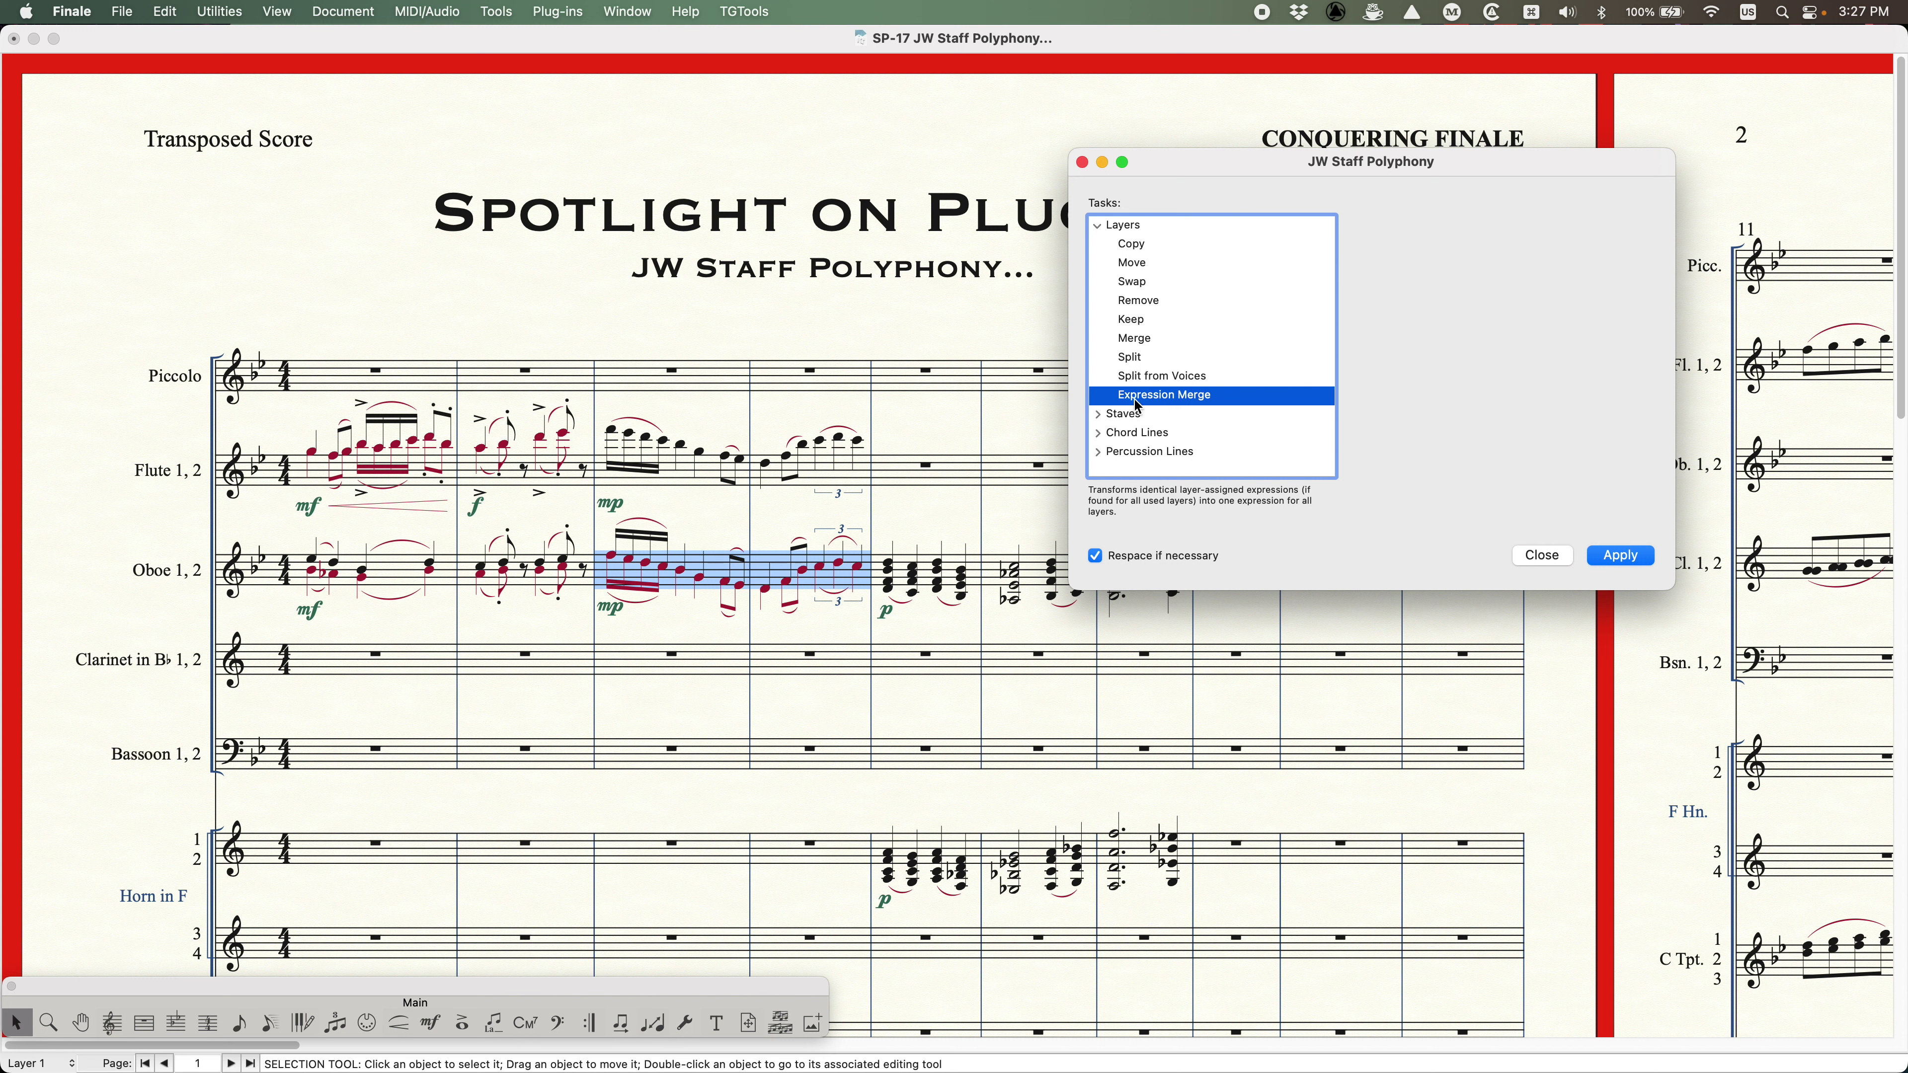
{"action": "left_click", "coordinate": [1137, 245]}
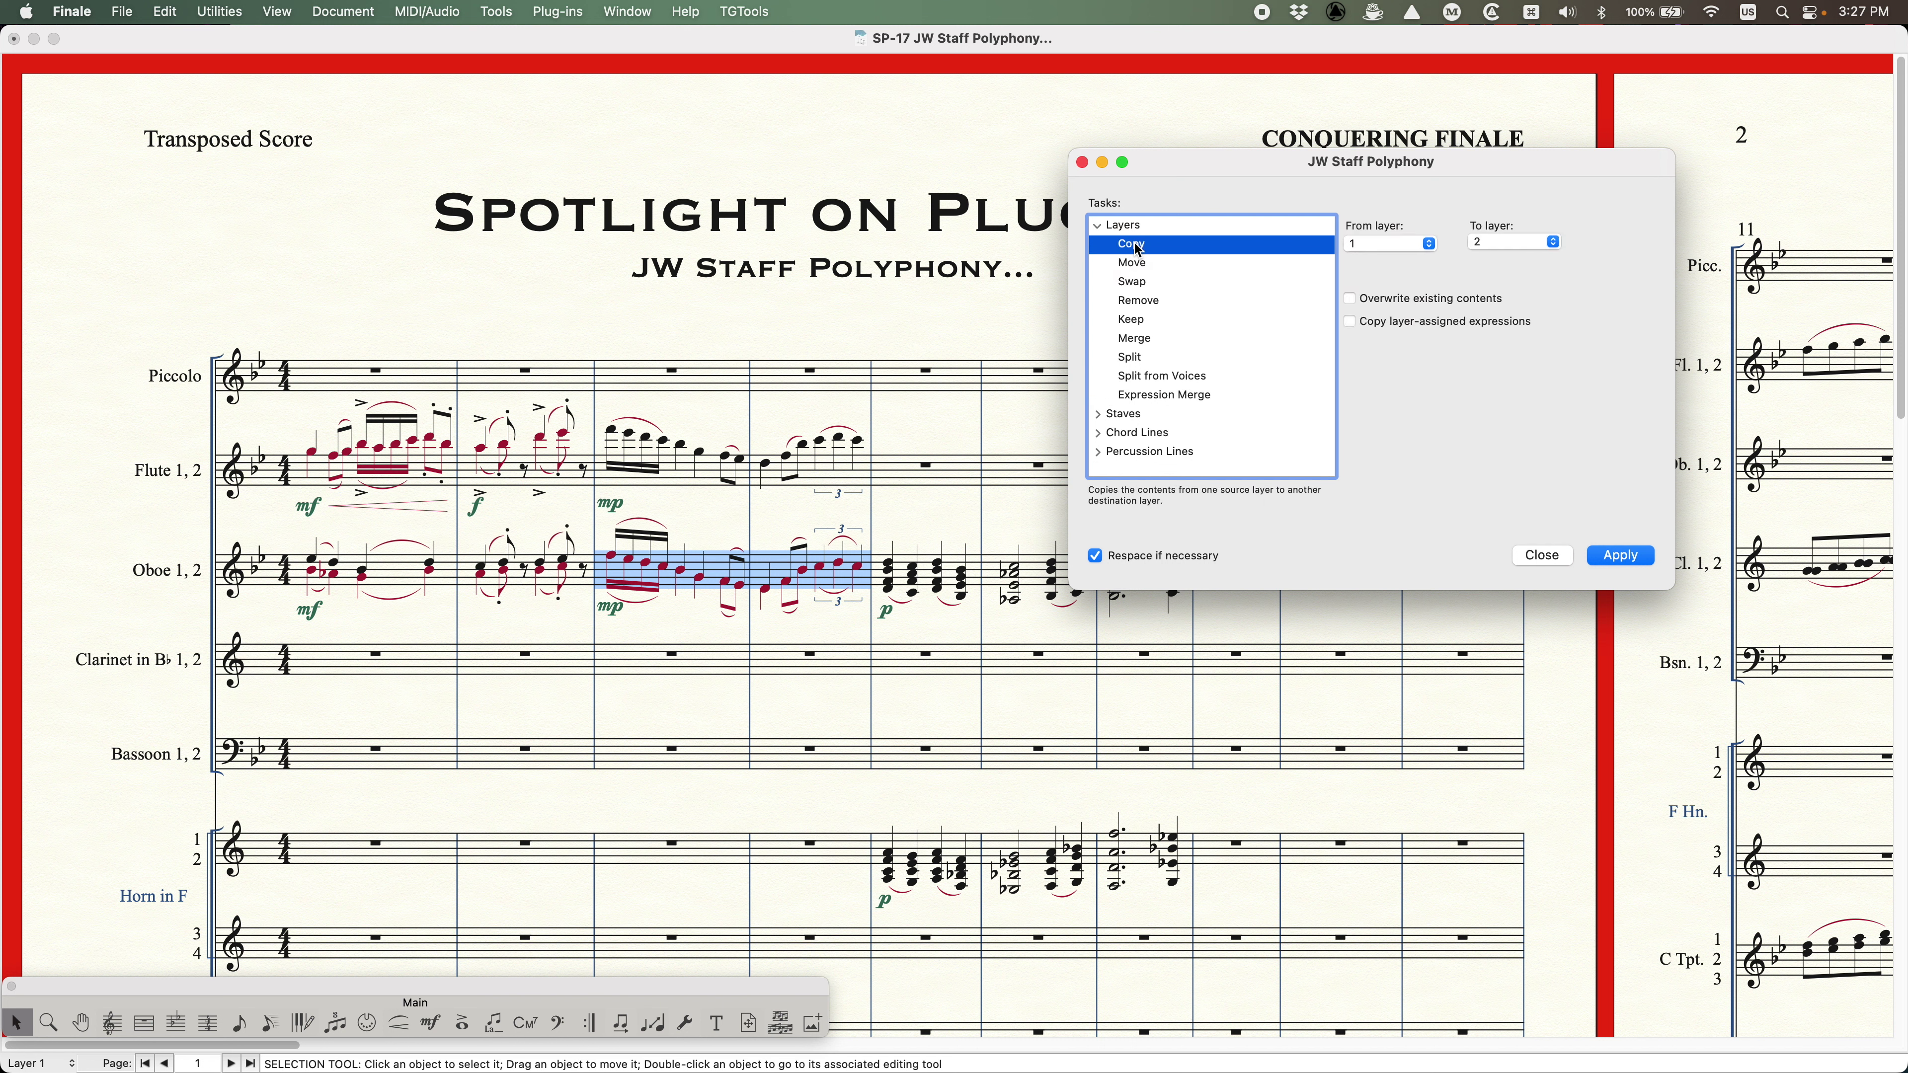
{"action": "left_click", "coordinate": [167, 9]}
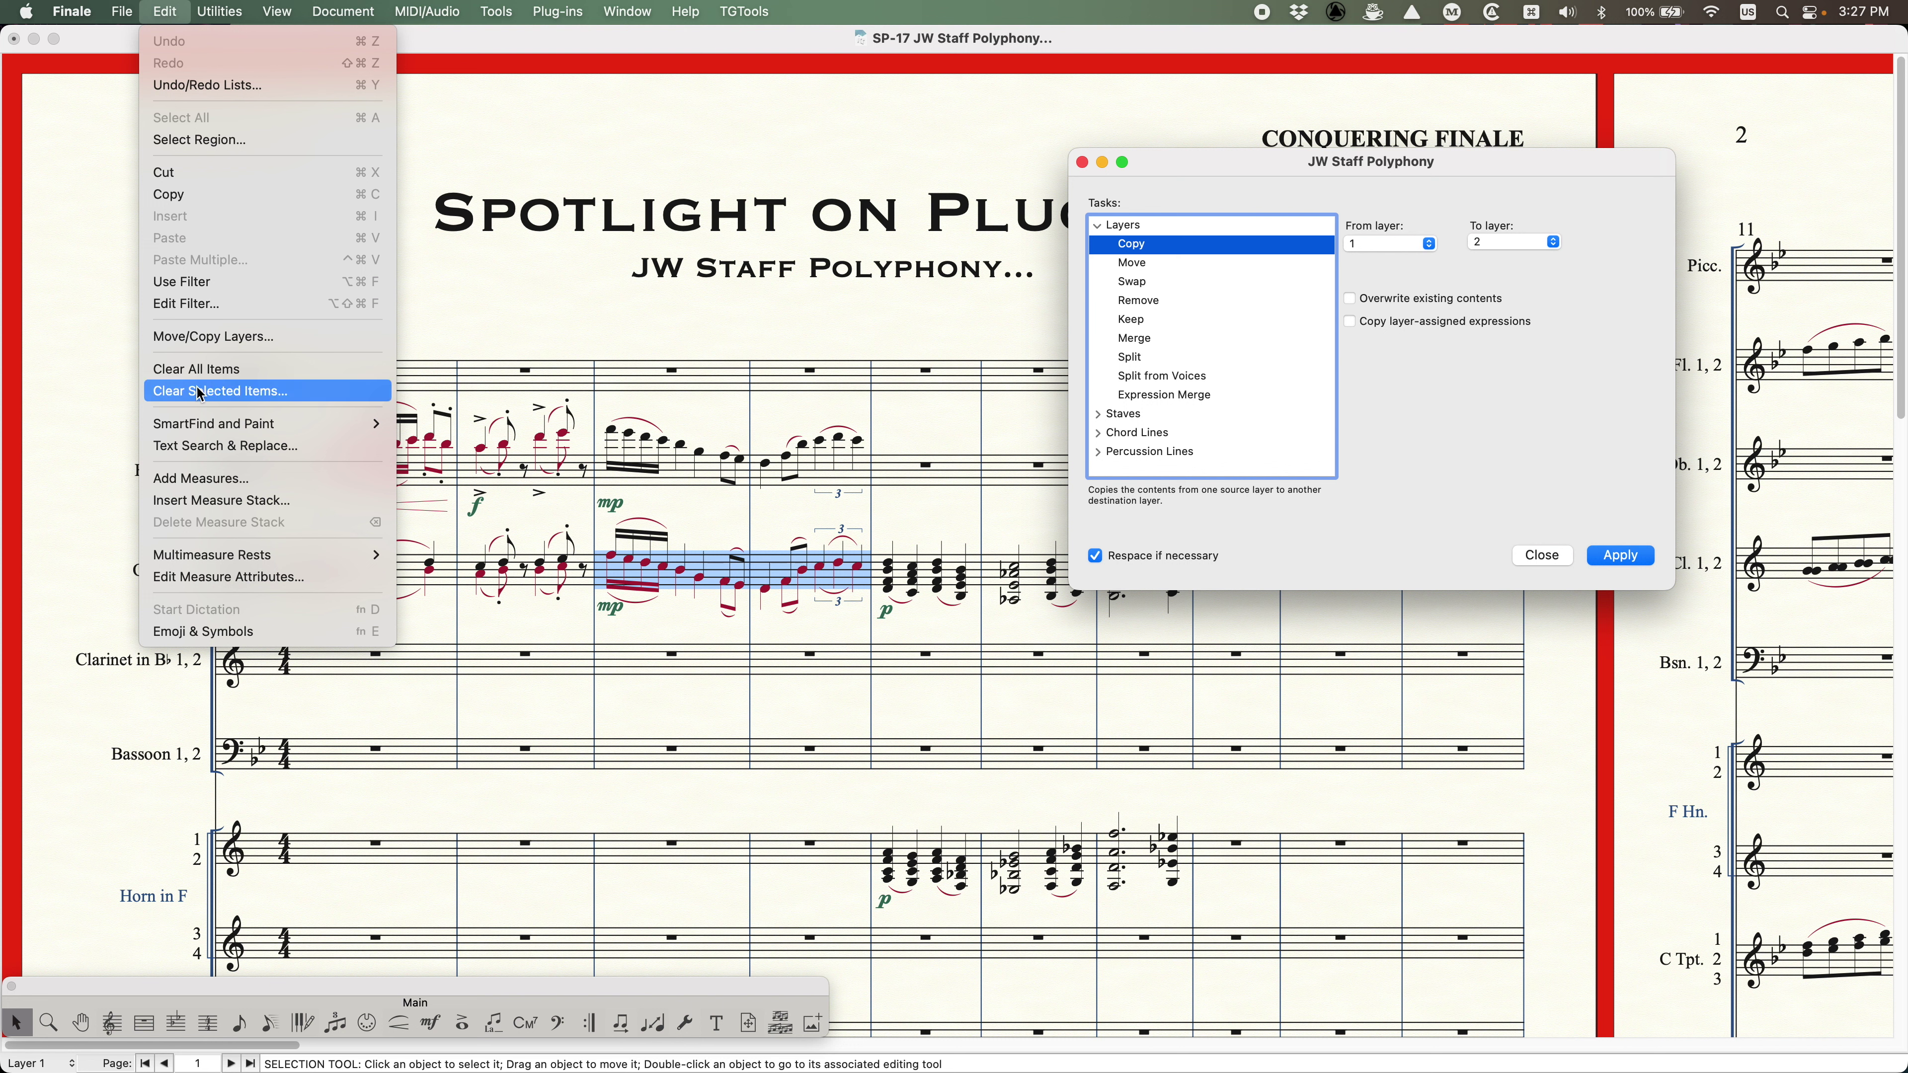
{"action": "left_click", "coordinate": [192, 337]}
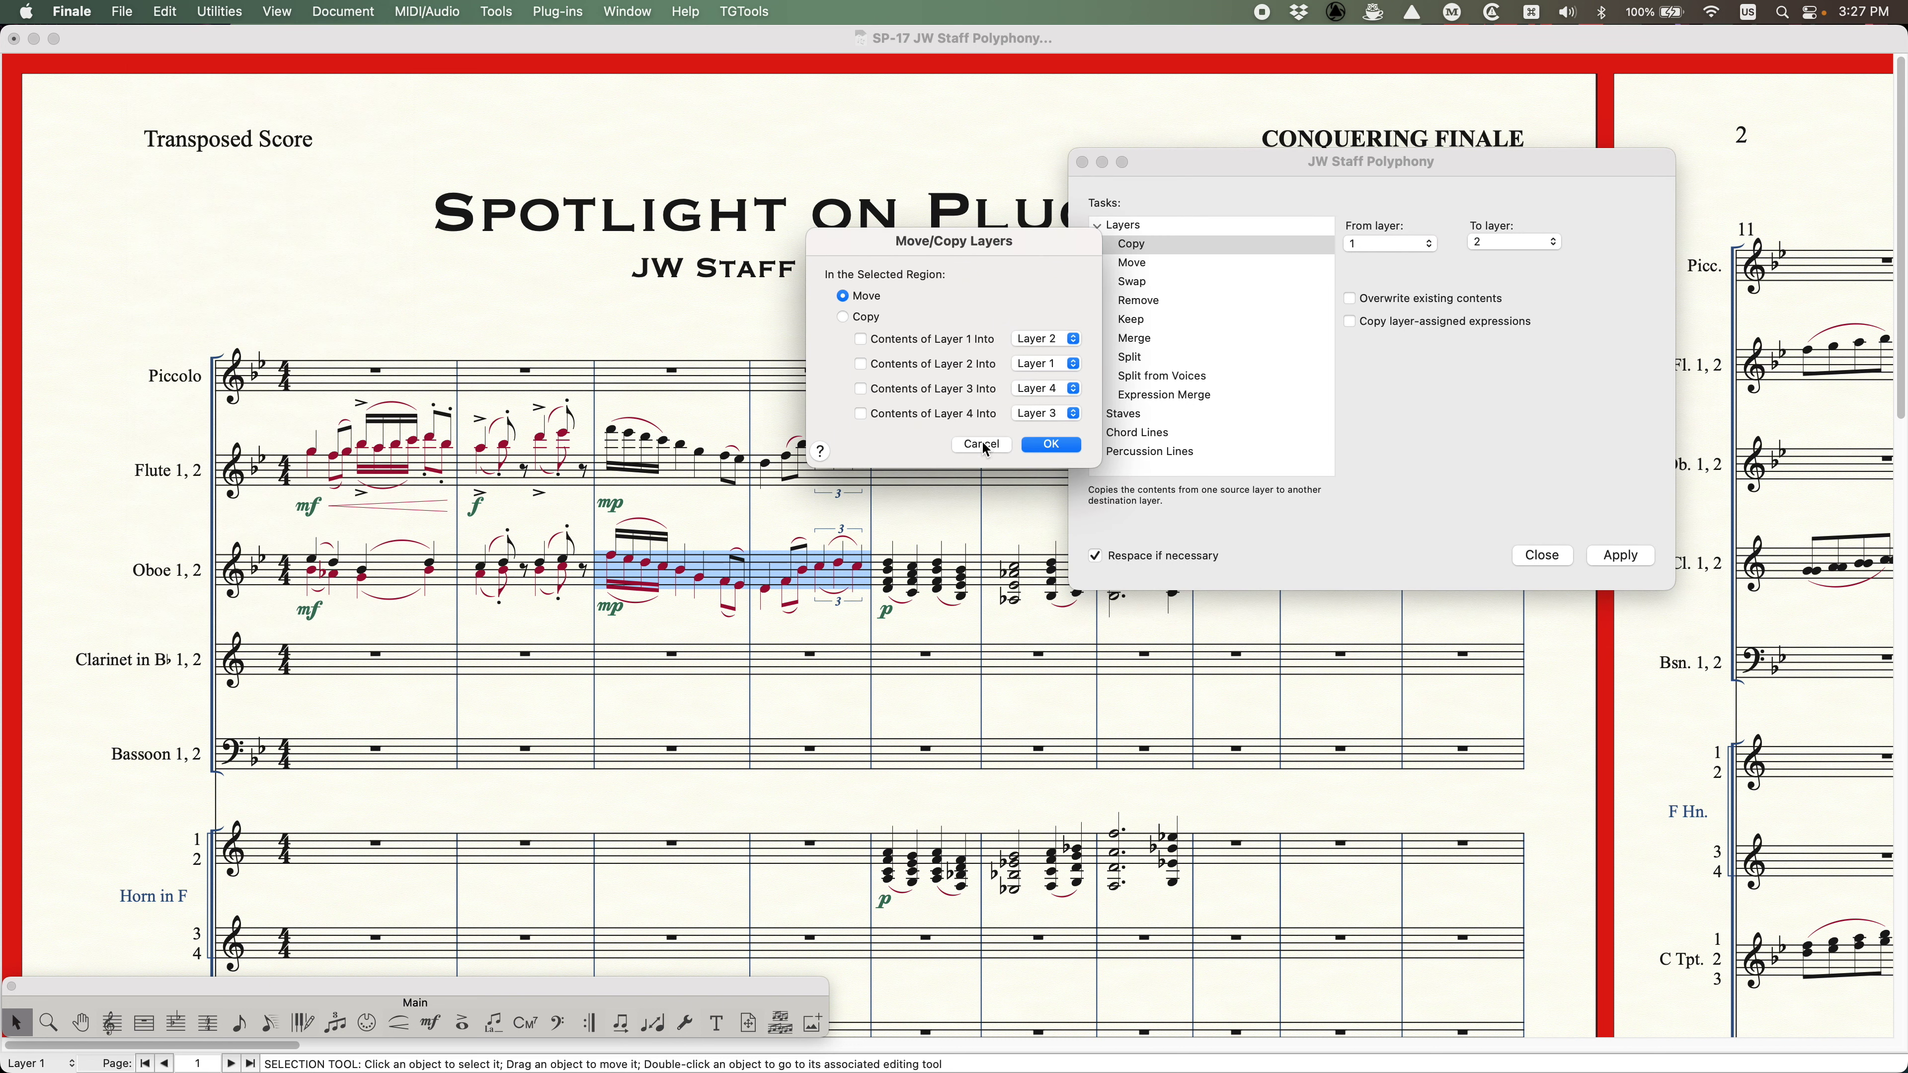
{"action": "left_click", "coordinate": [984, 446]}
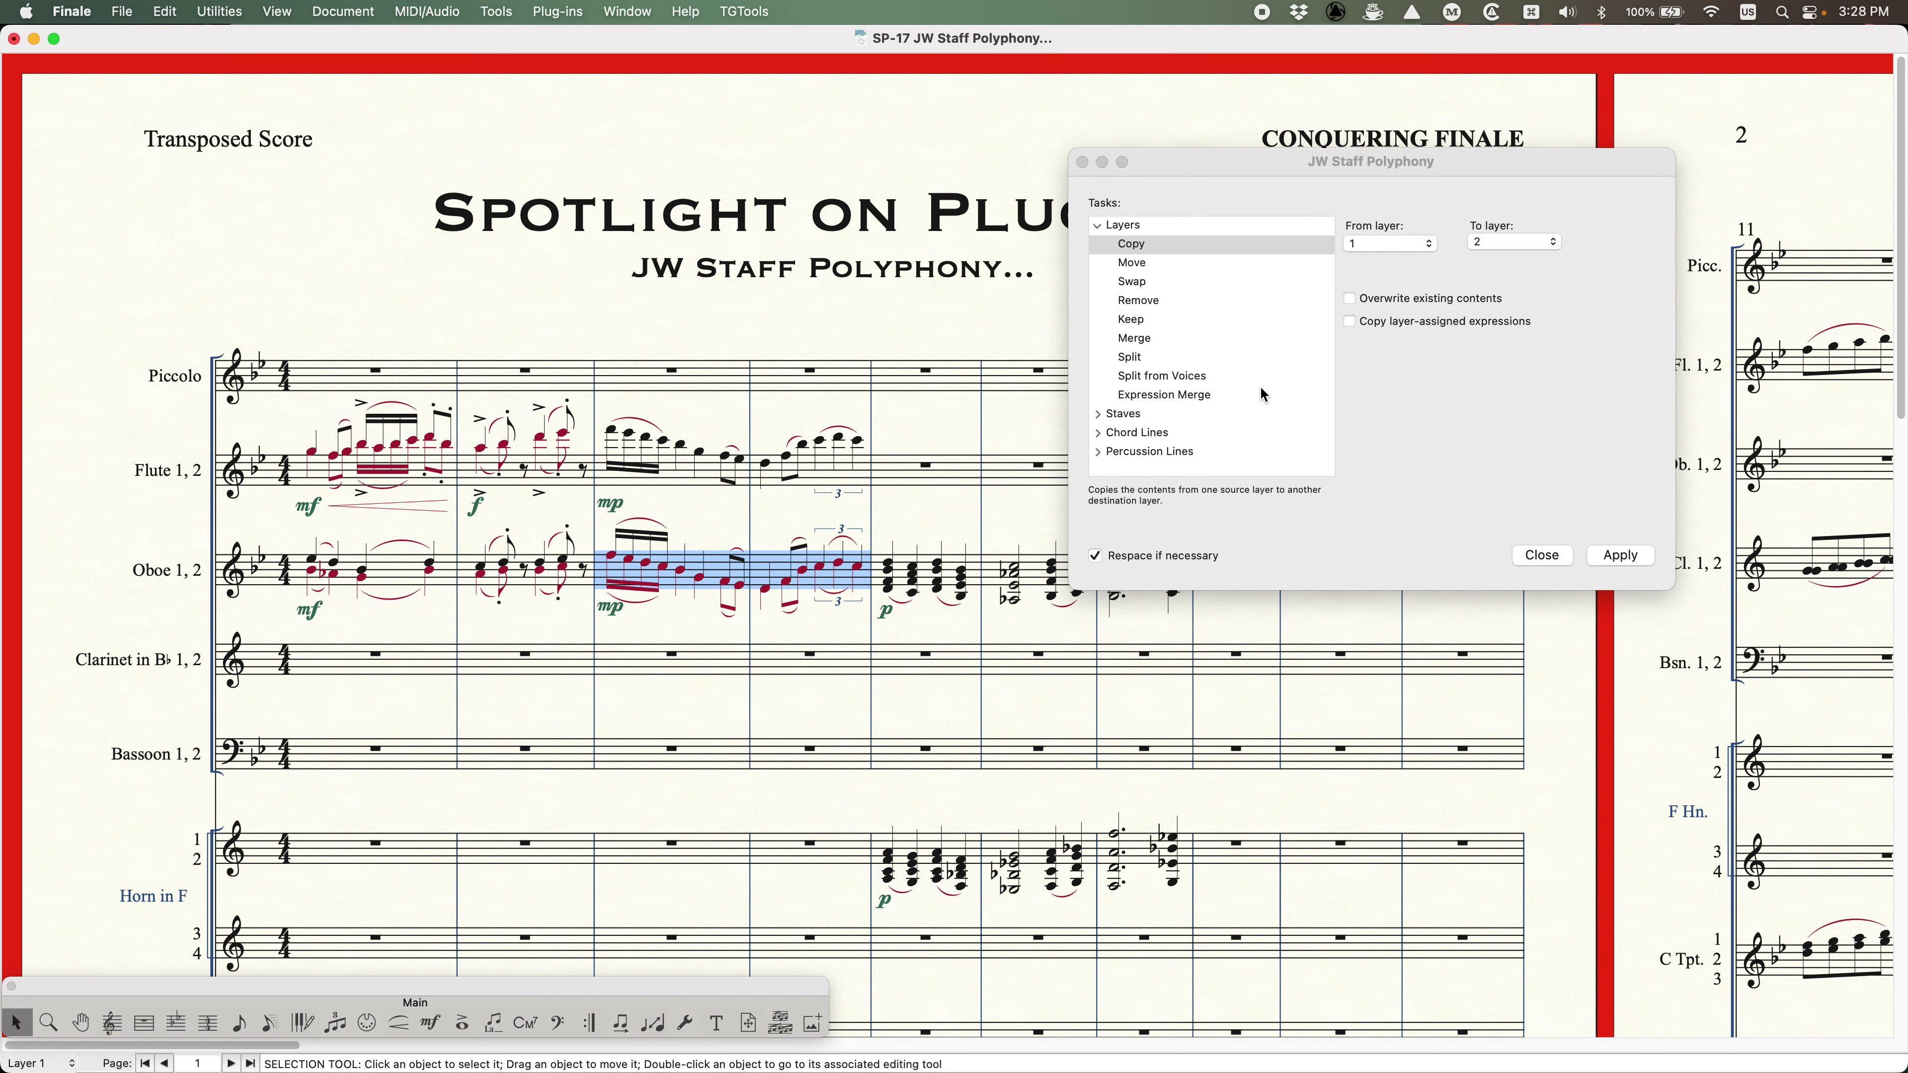
- Look through the RGP Lua scripts for layer-related tools such as hiding, muting, clearing and swapping layers
{"action": "left_click", "coordinate": [572, 10]}
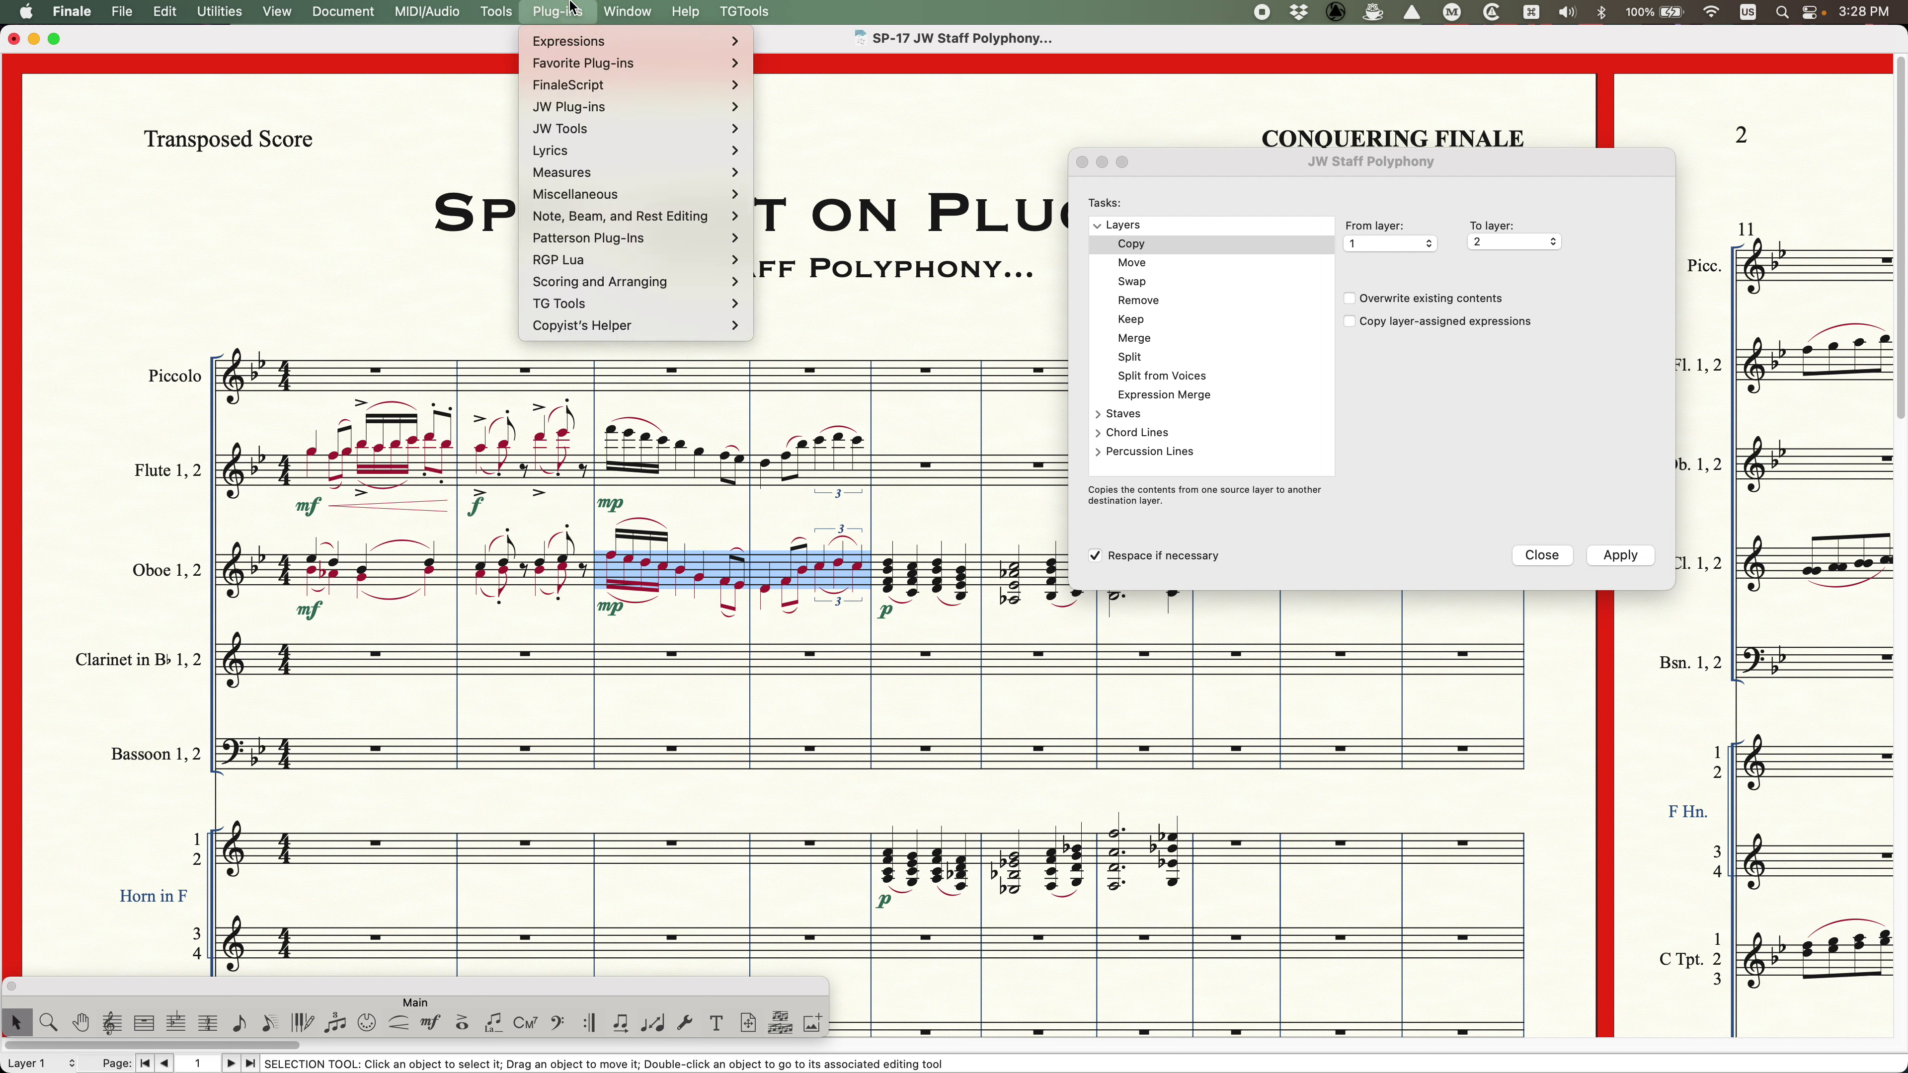
{"action": "mouse_move", "coordinate": [586, 262]}
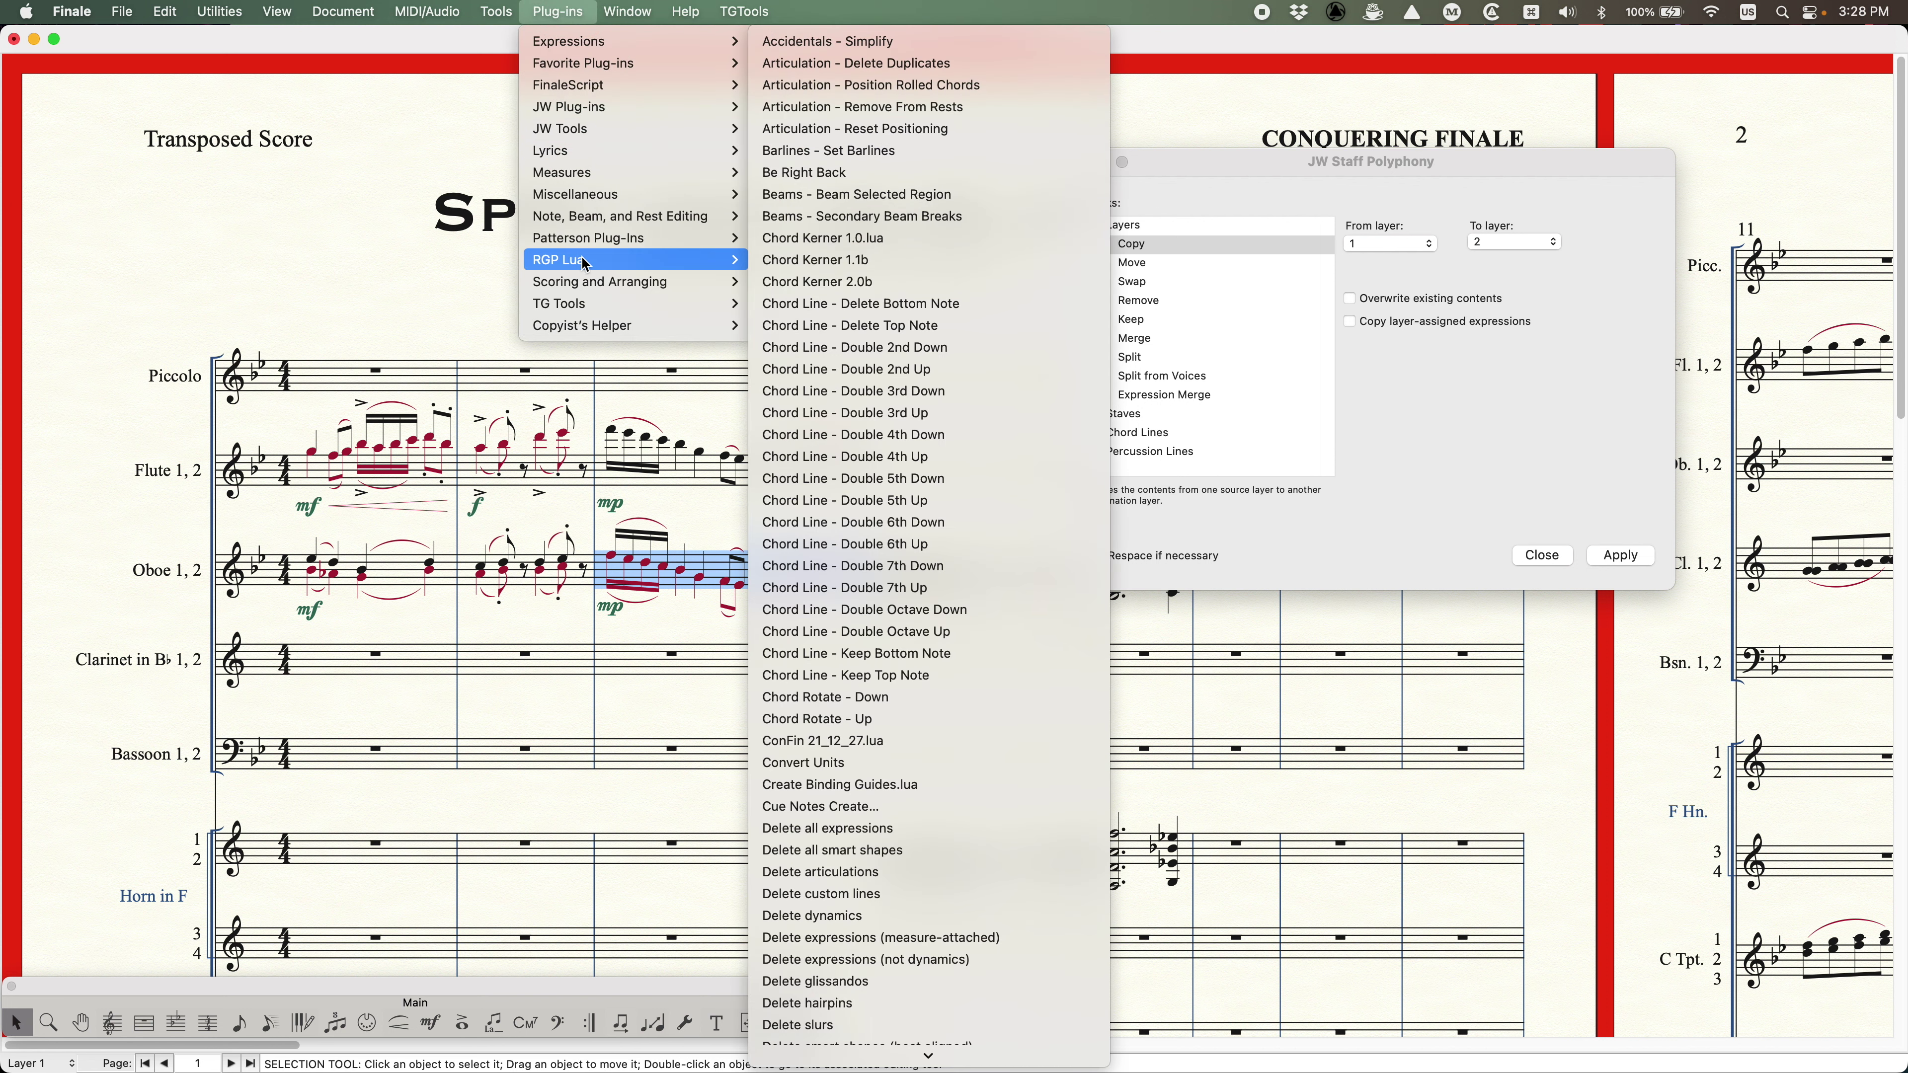
{"action": "scroll", "coordinate": [867, 349], "scroll_direction": "down", "scroll_amount": 10}
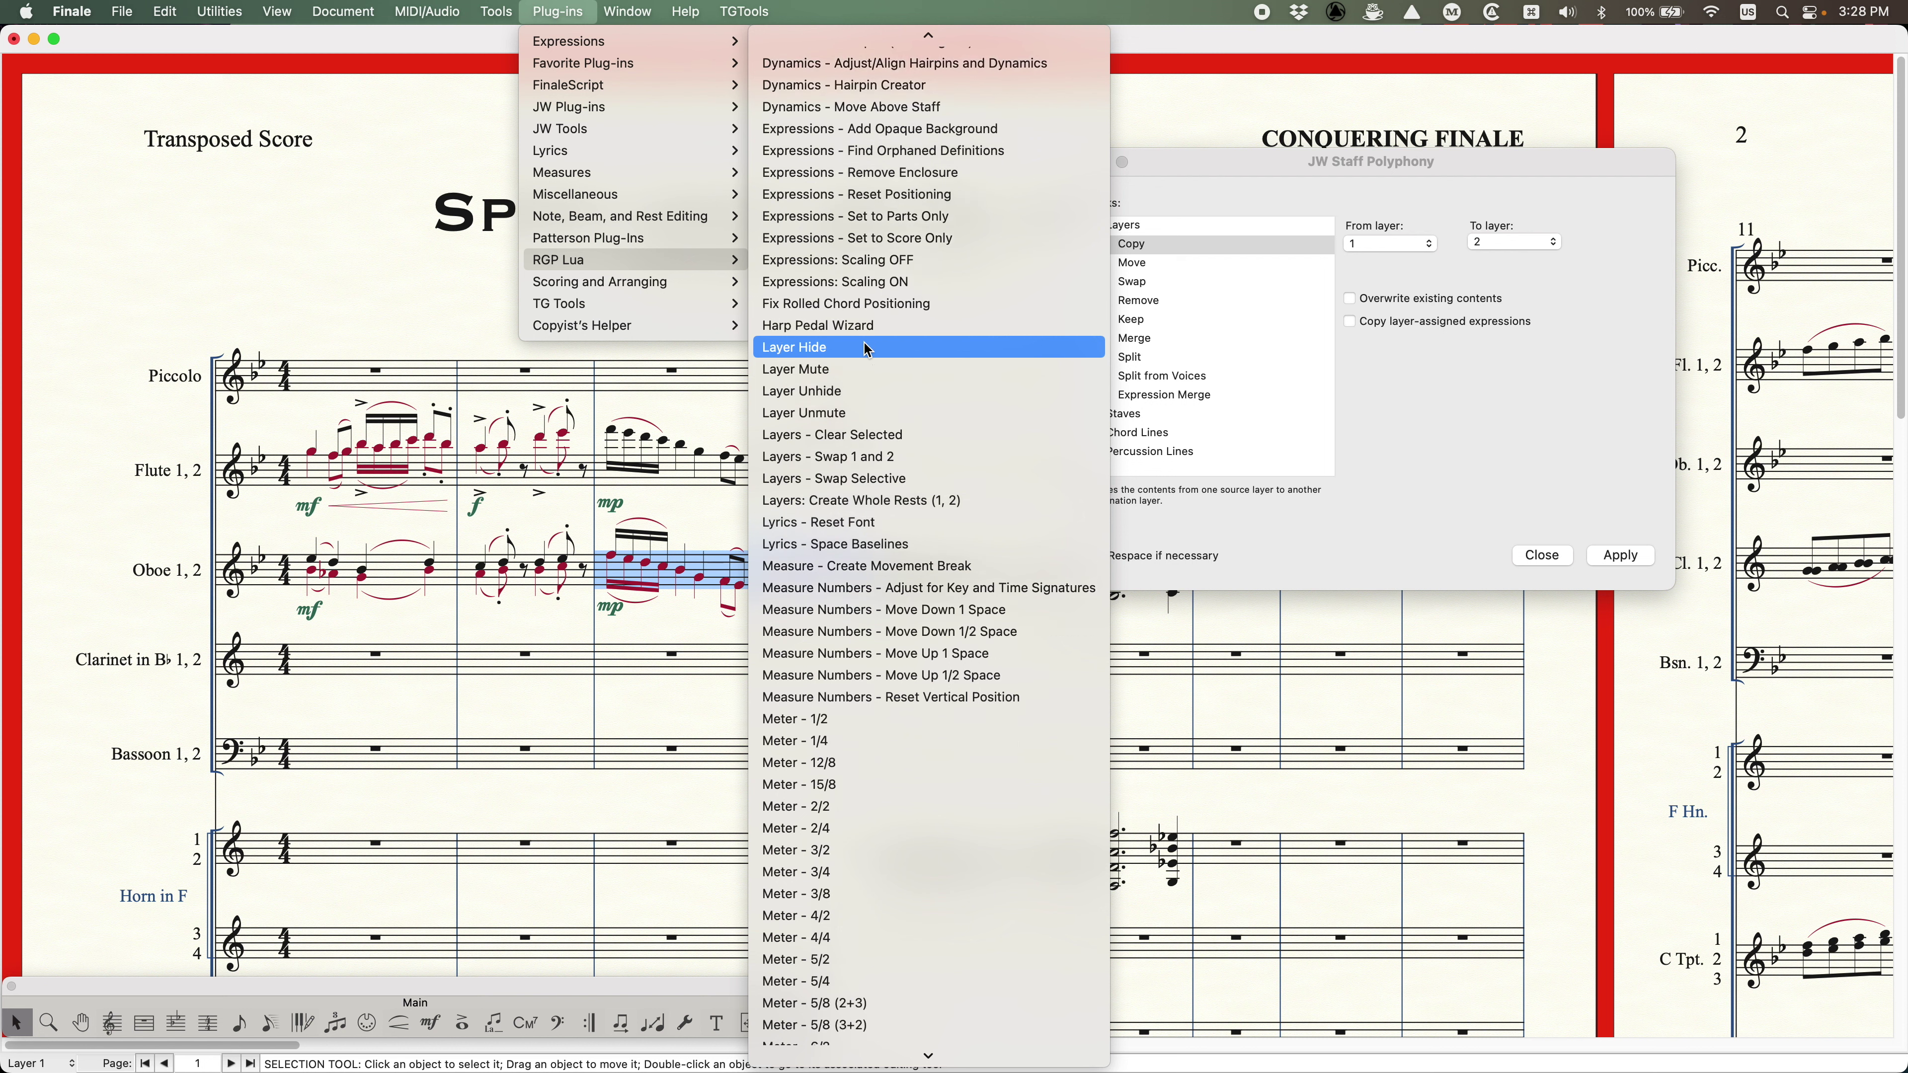
{"action": "scroll", "coordinate": [868, 349], "scroll_direction": "down", "scroll_amount": 3}
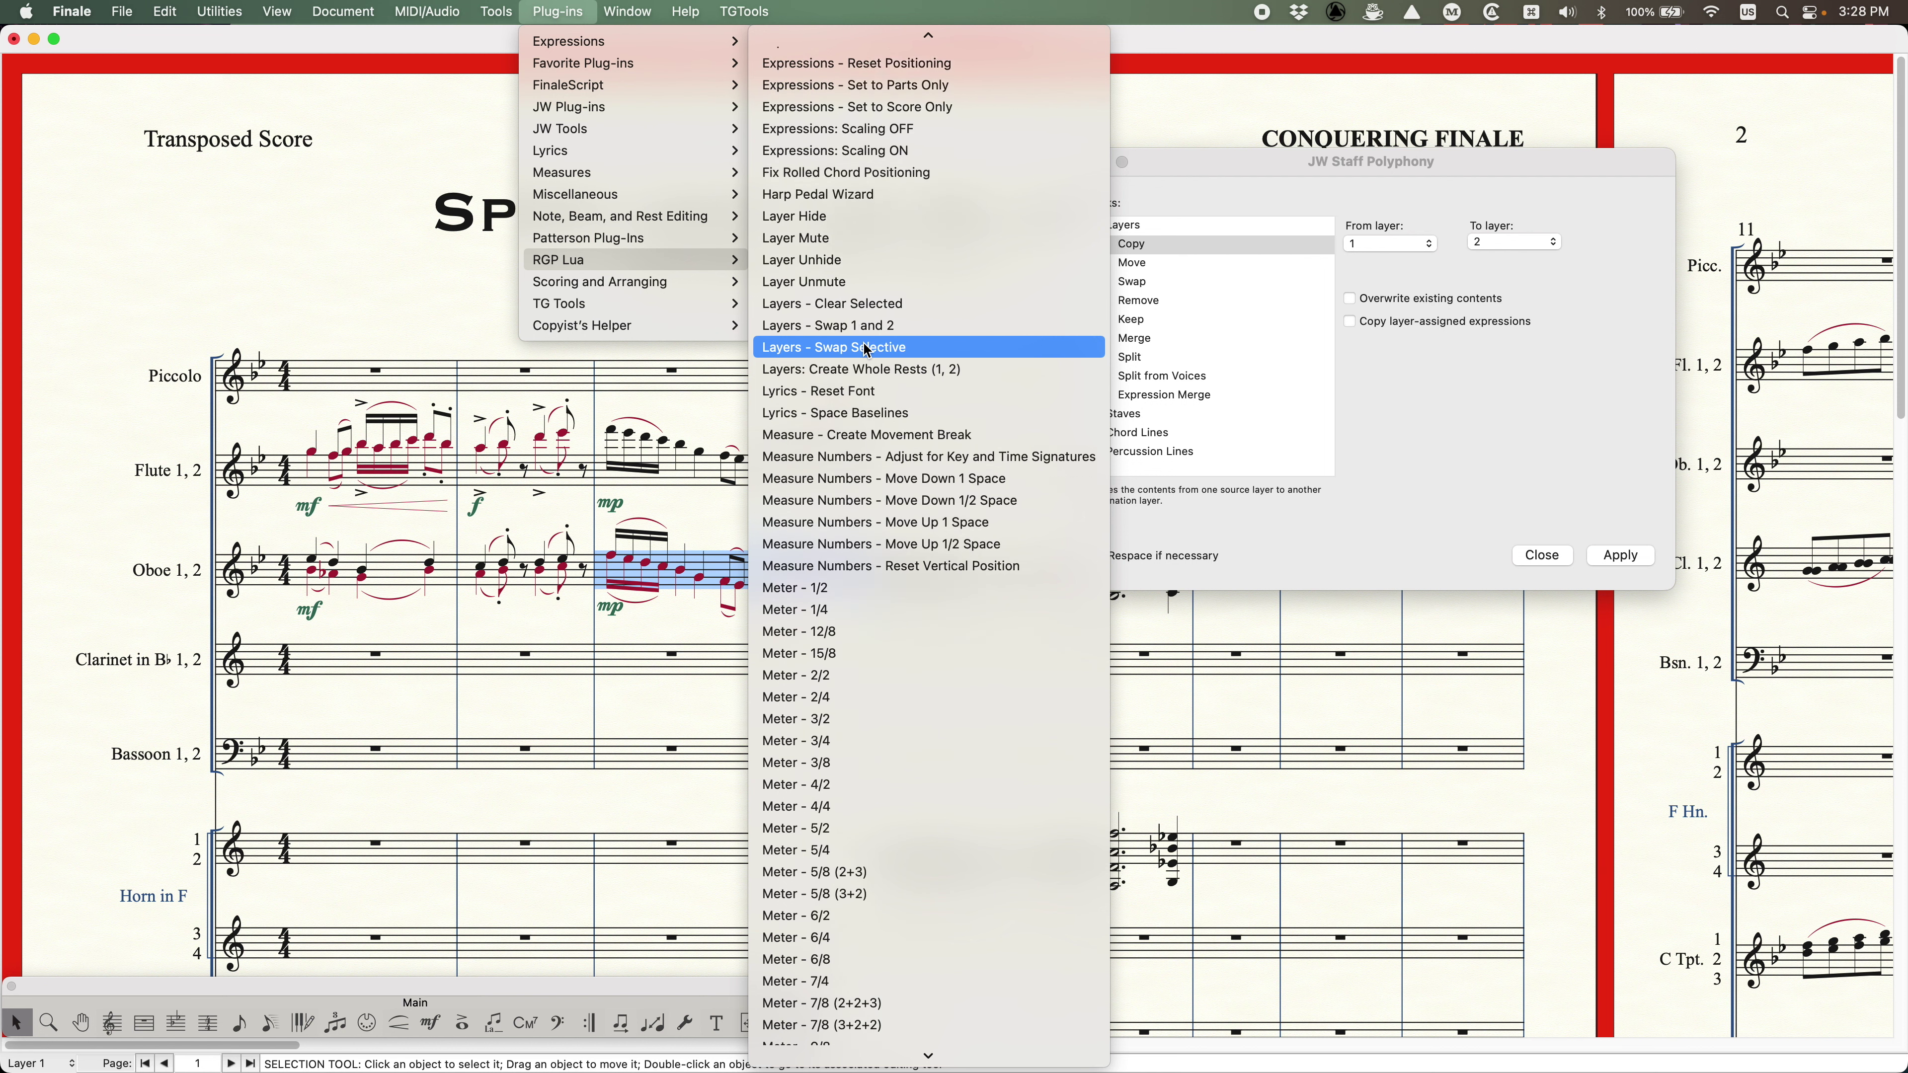
{"action": "scroll", "coordinate": [867, 349], "scroll_direction": "down", "scroll_amount": 1}
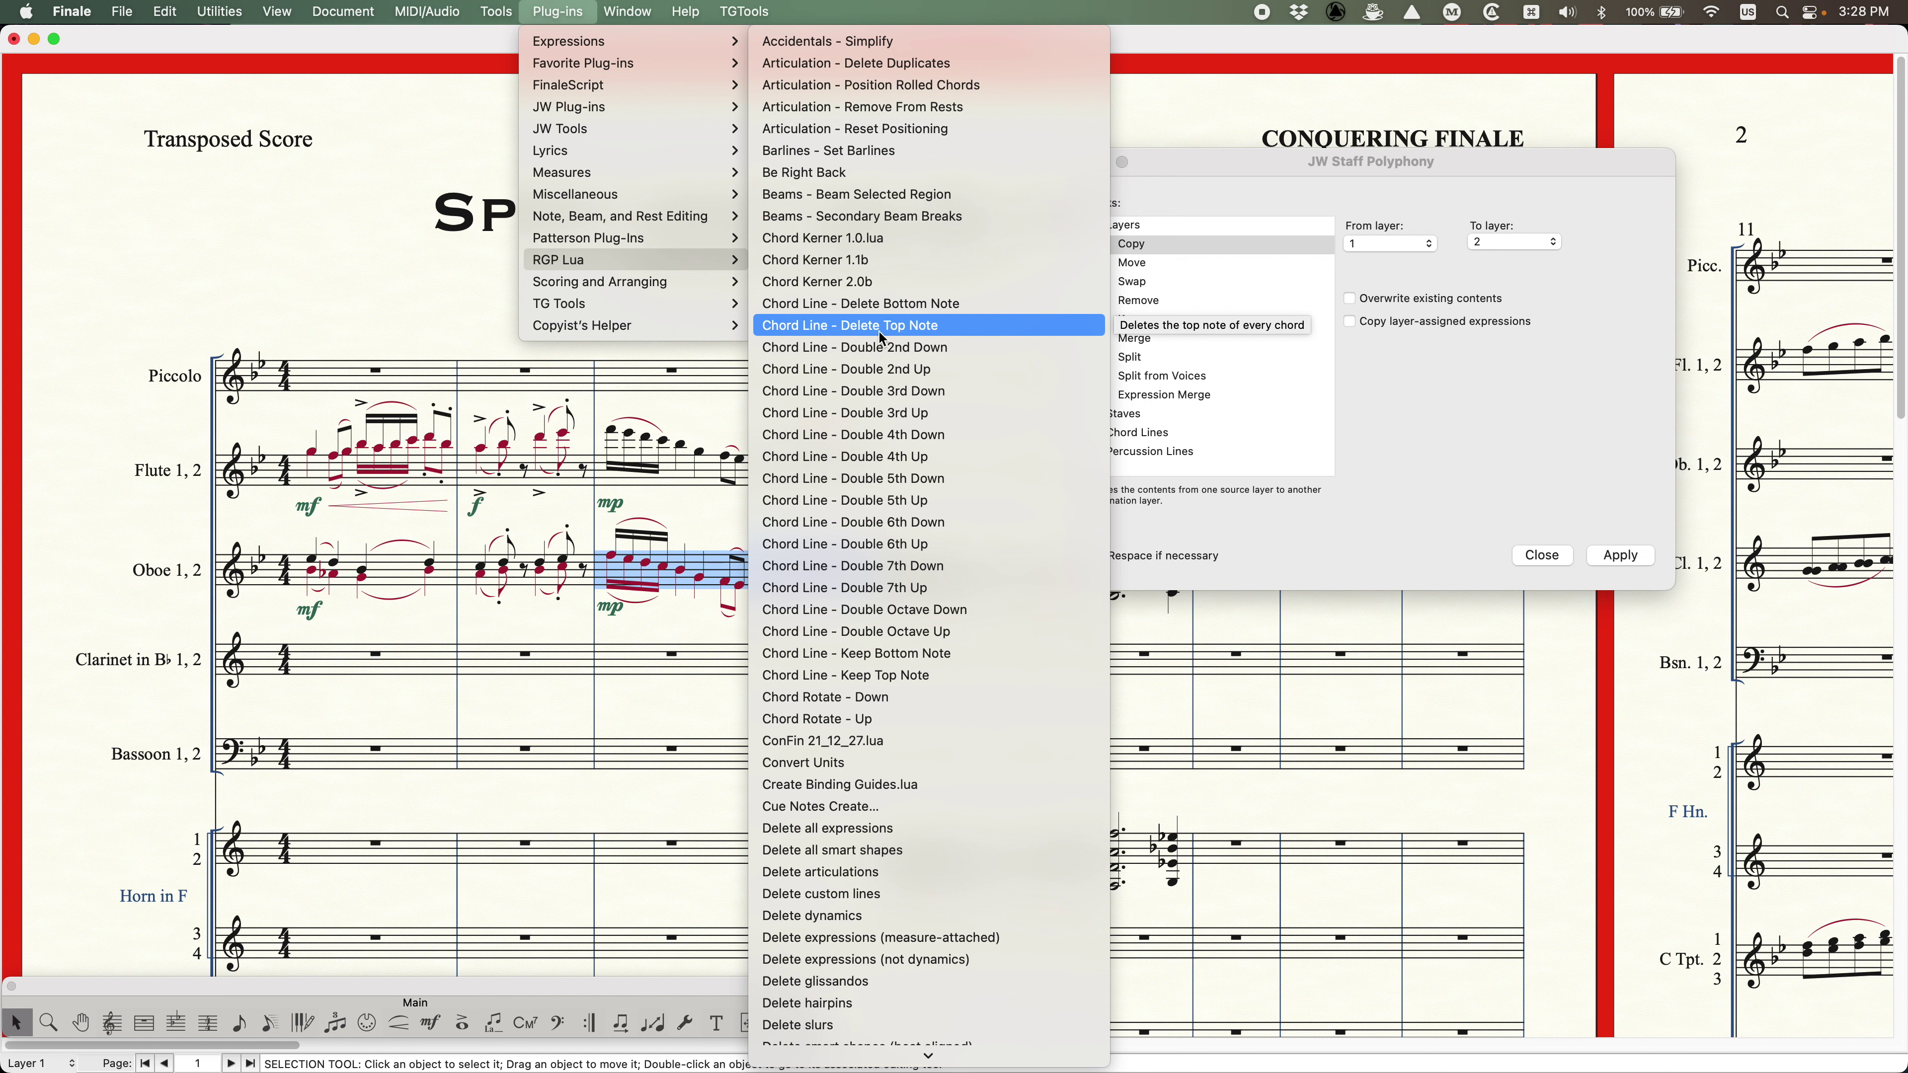
{"action": "left_click", "coordinate": [342, 231]}
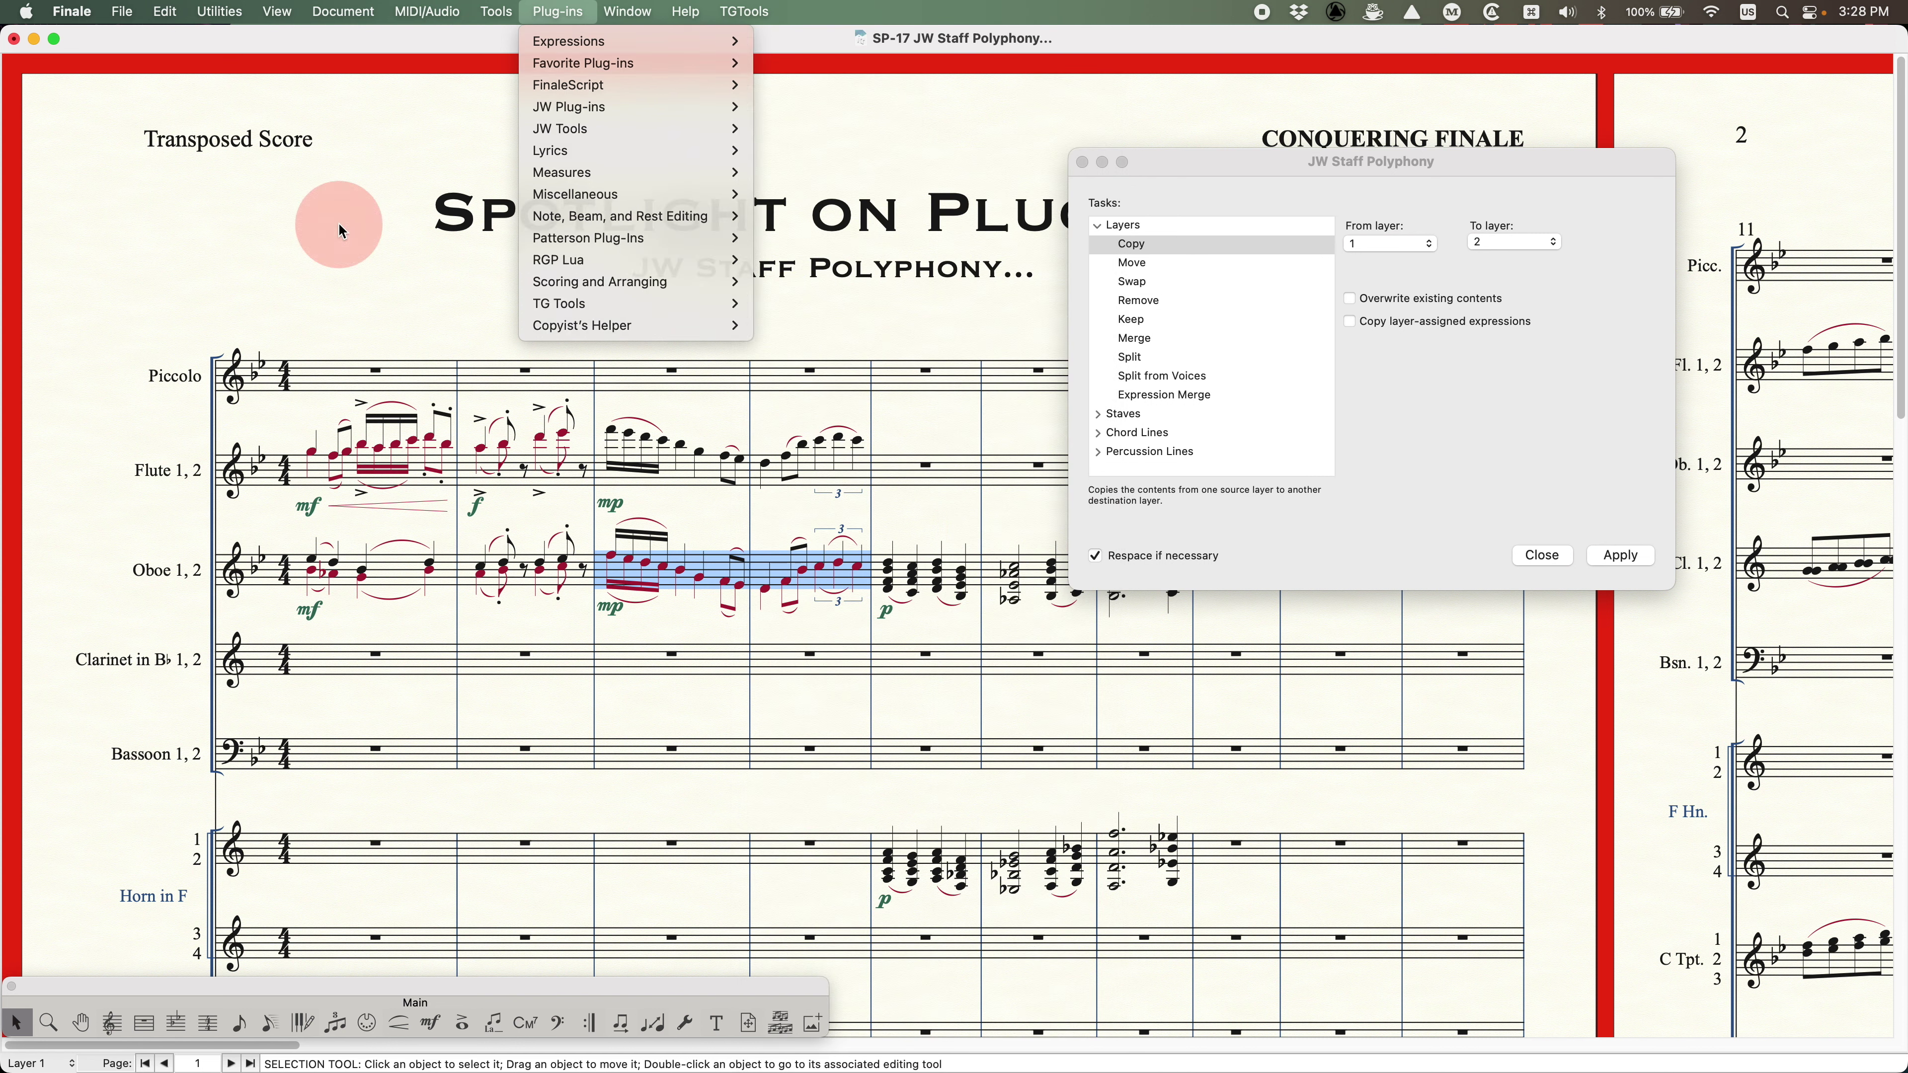
- Swap layers 1 and 2 in measures 1 and 2 of the upper Piano staff using the Finale - Layers macro palette
{"action": "scroll", "coordinate": [436, 416], "scroll_direction": "down", "scroll_amount": 15}
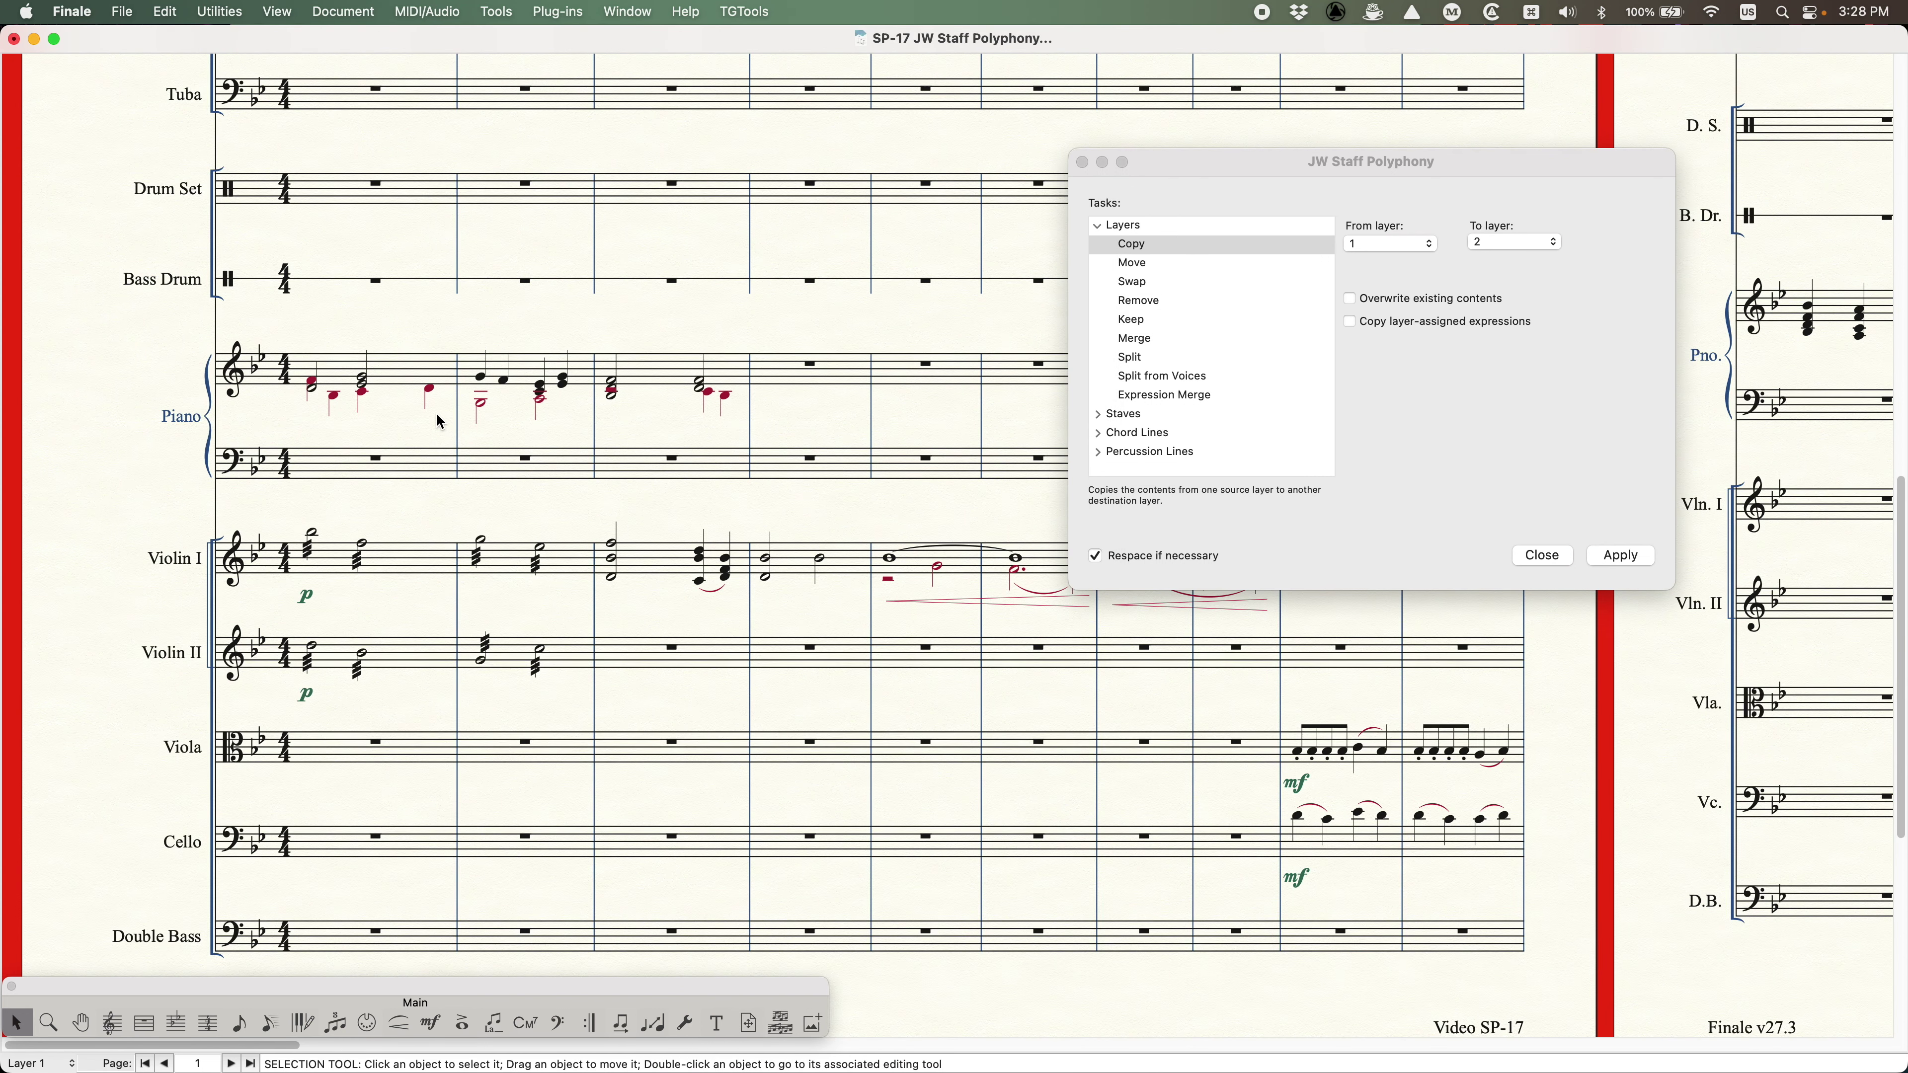
{"action": "left_click", "coordinate": [417, 371]}
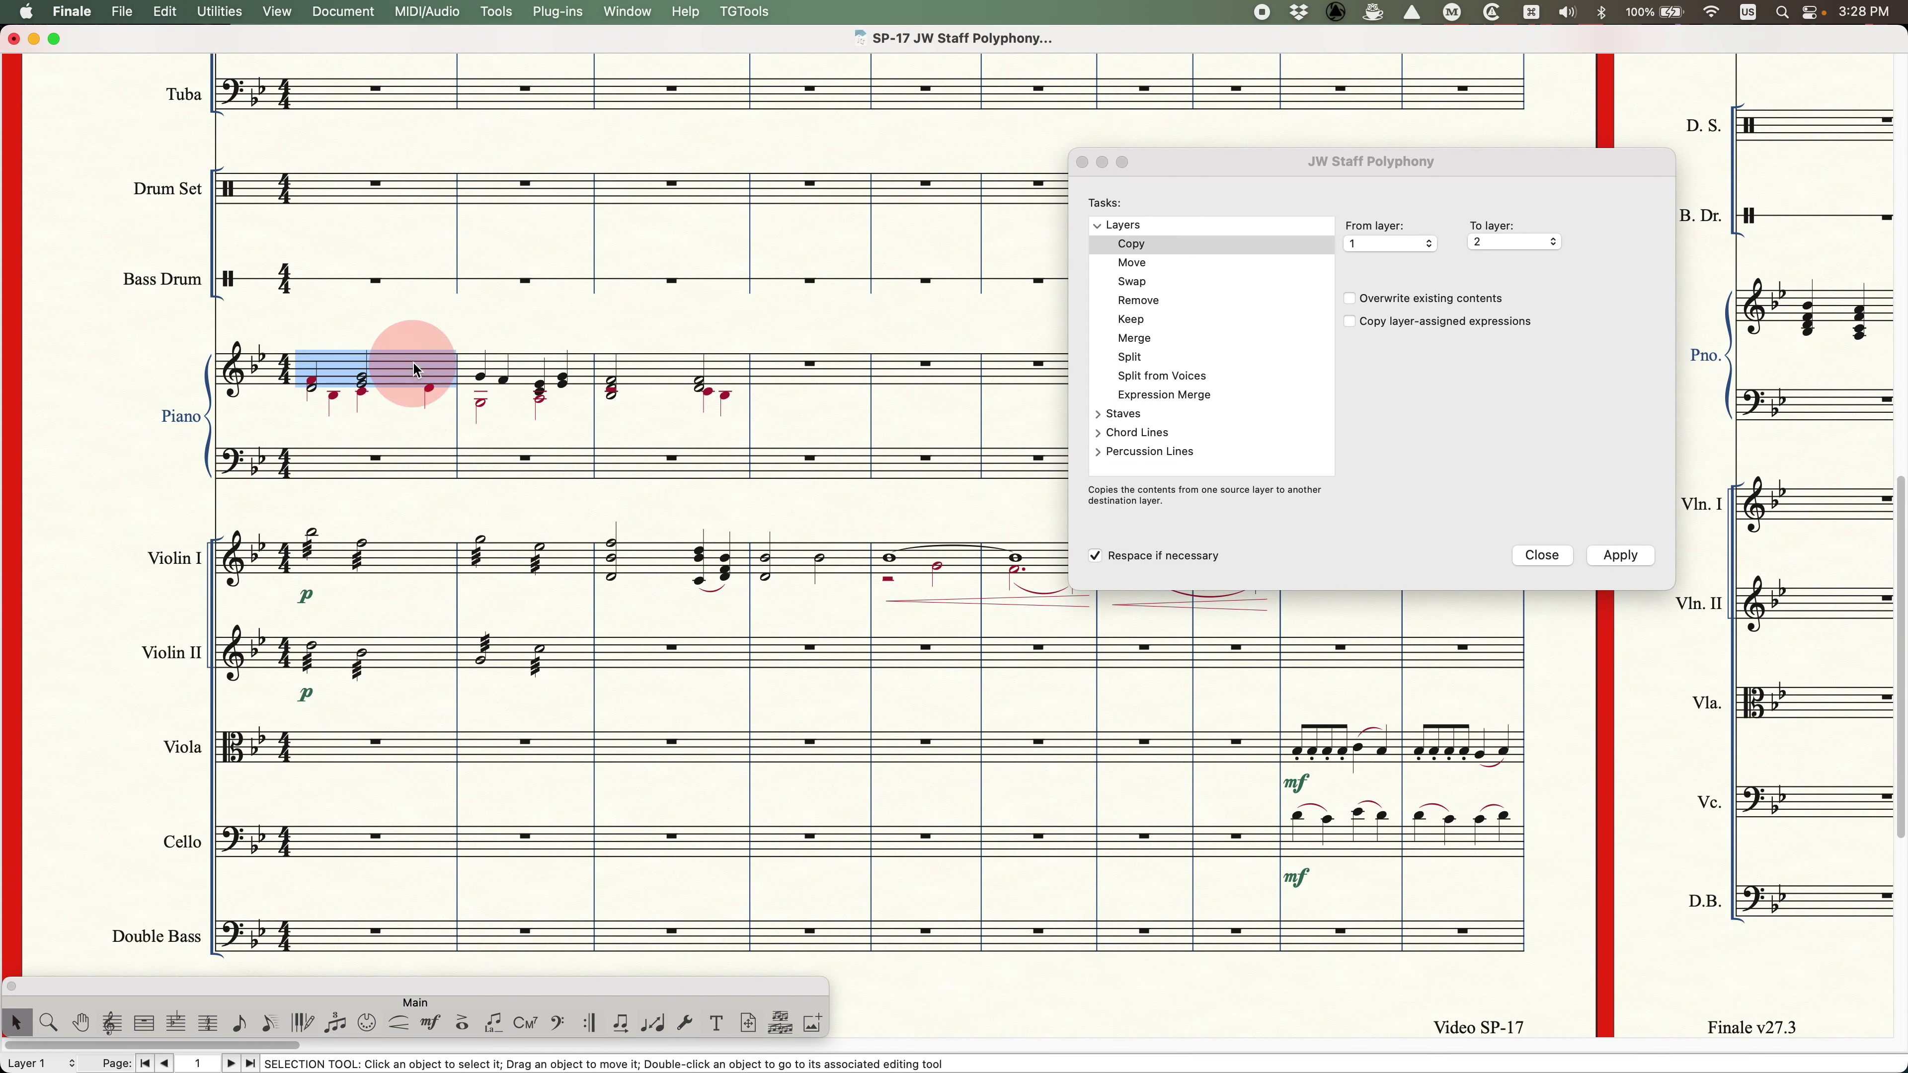
{"action": "left_click", "coordinate": [567, 372], "text": "shift"}
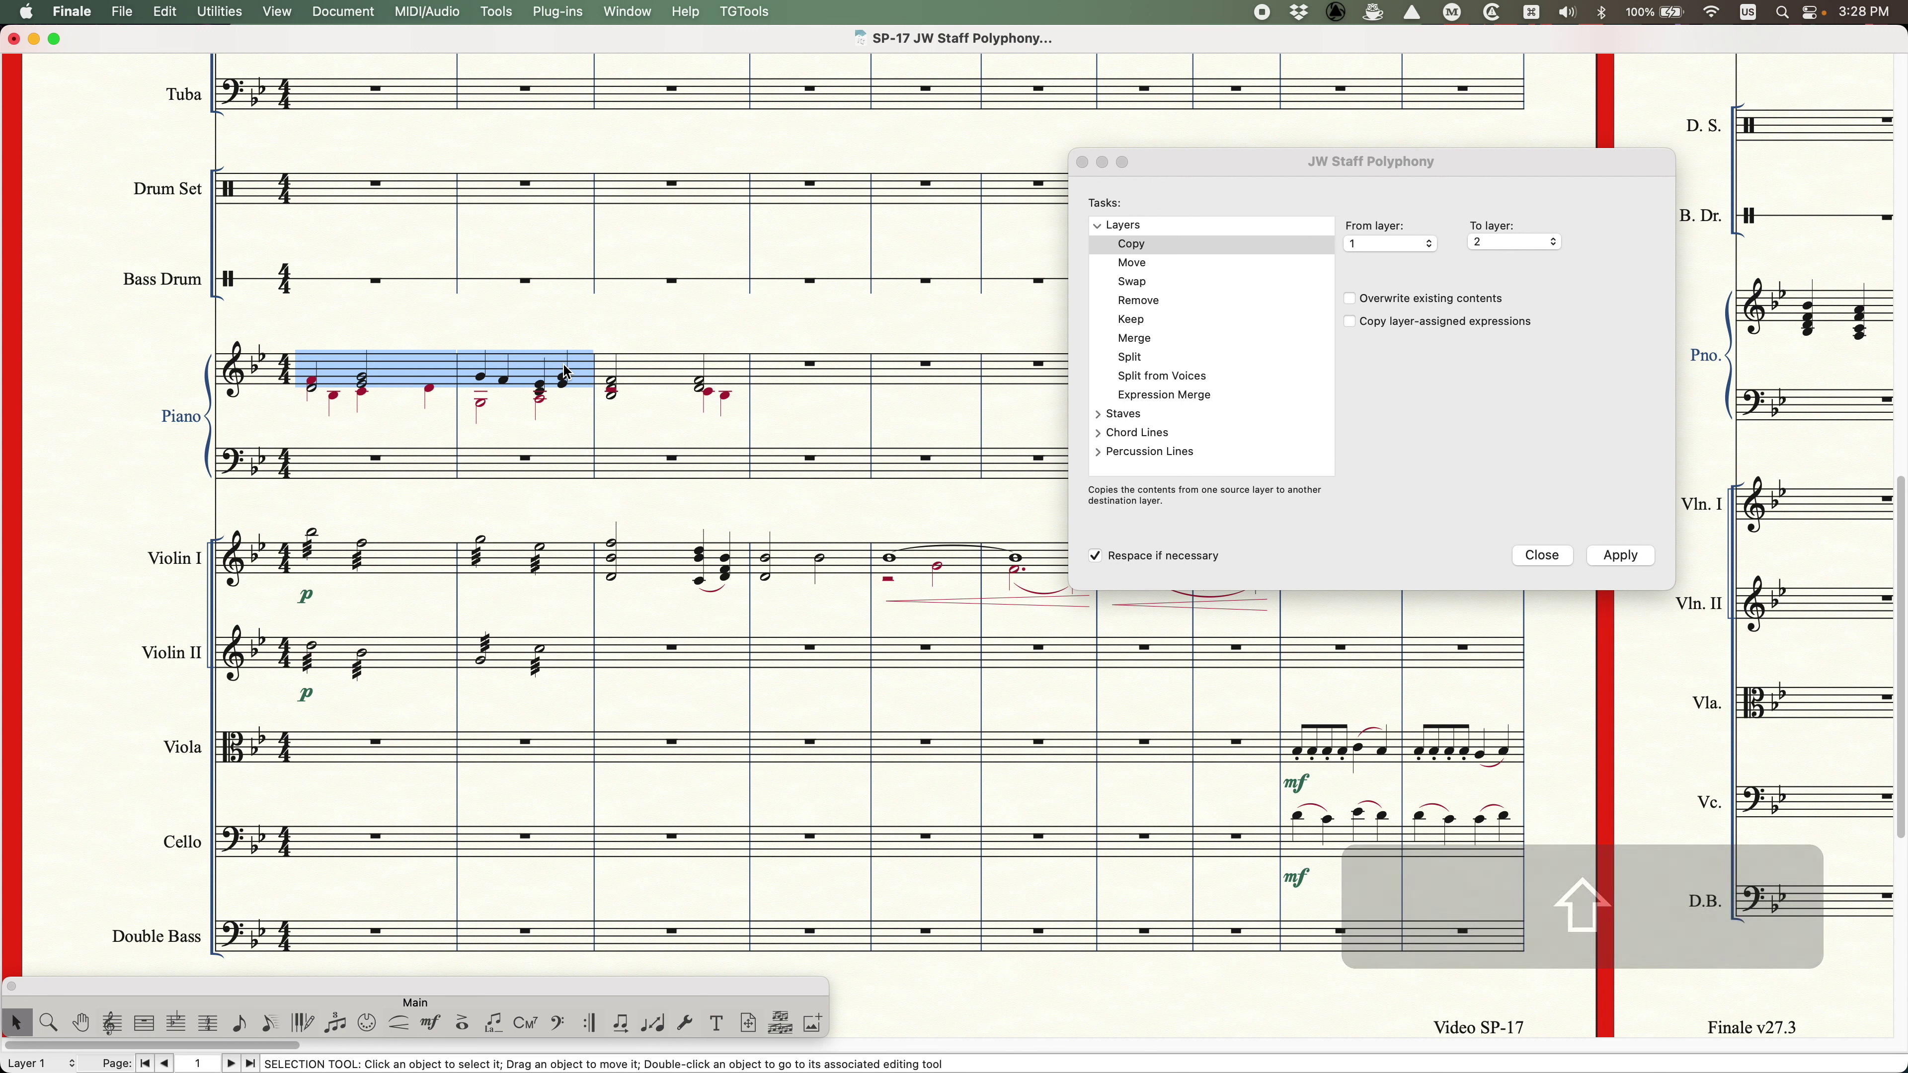
{"action": "key", "text": "alt"}
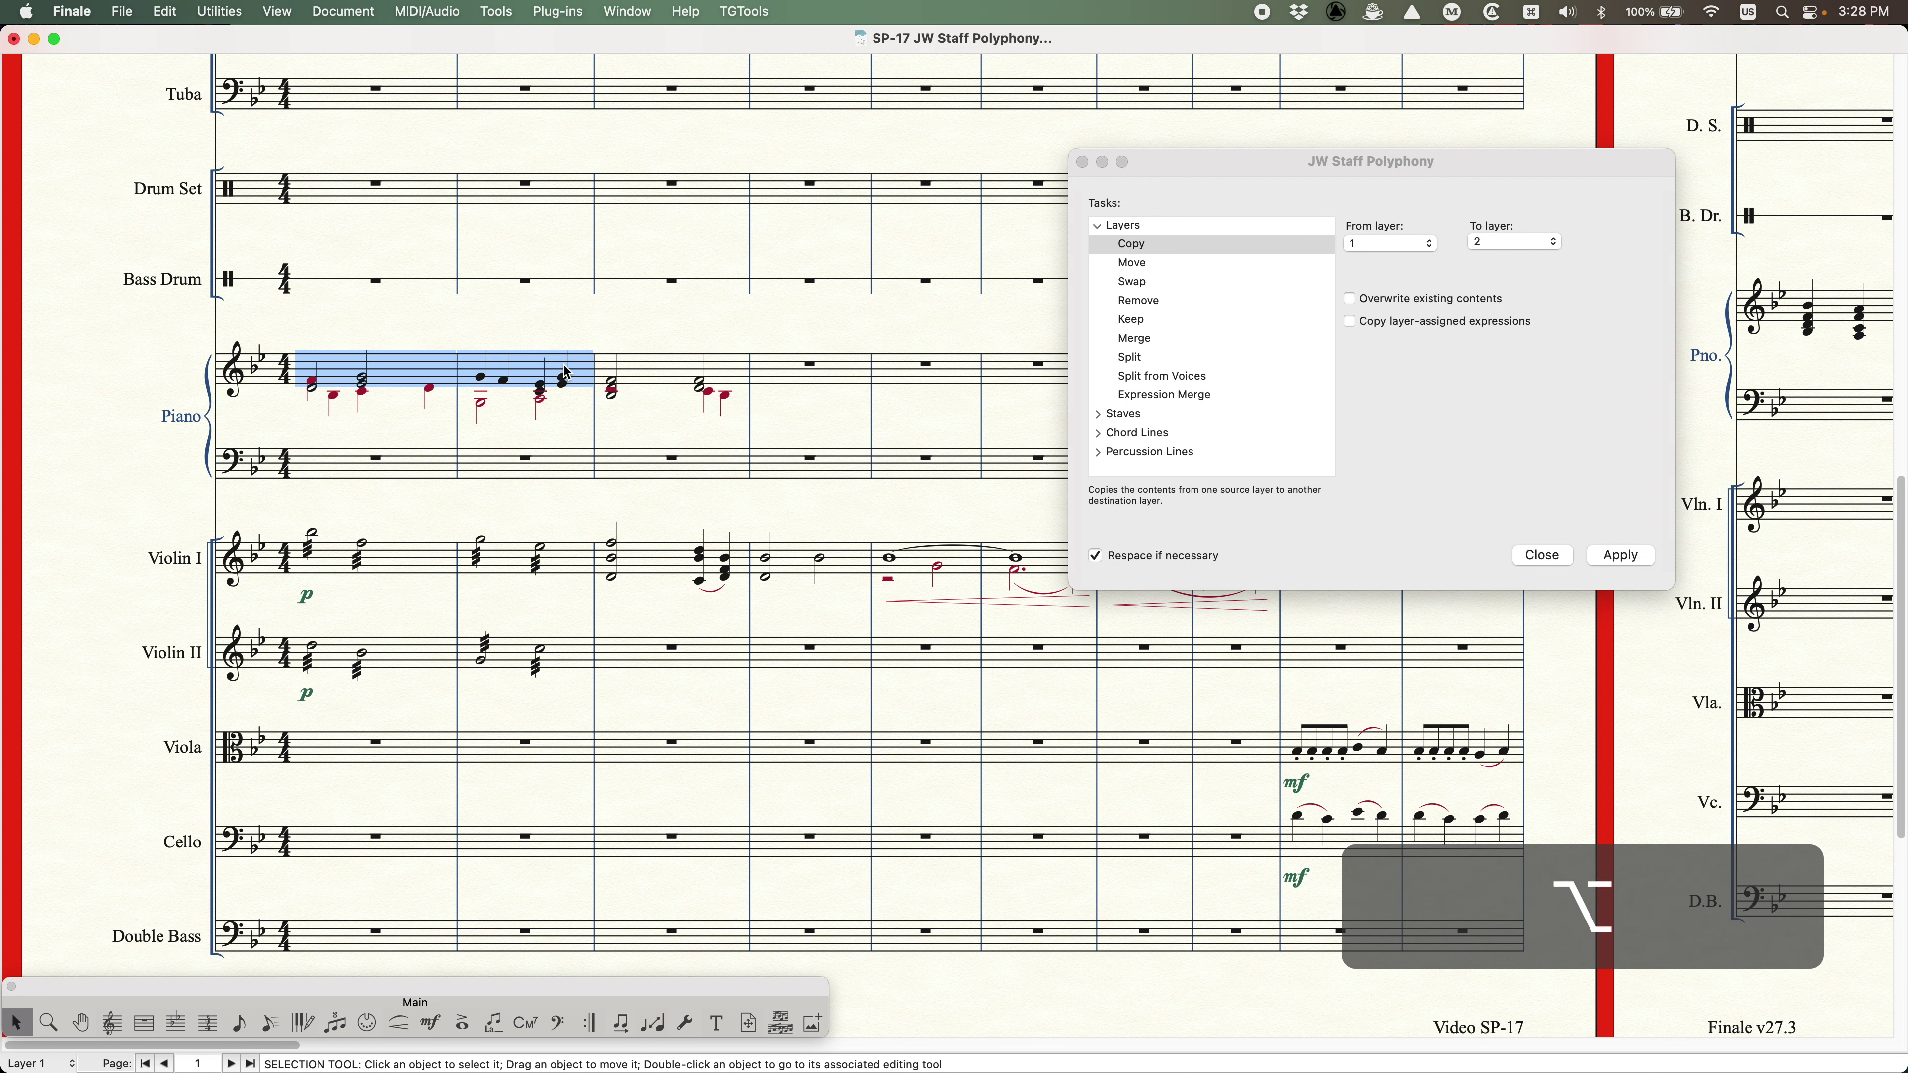
{"action": "key", "text": "alt+l"}
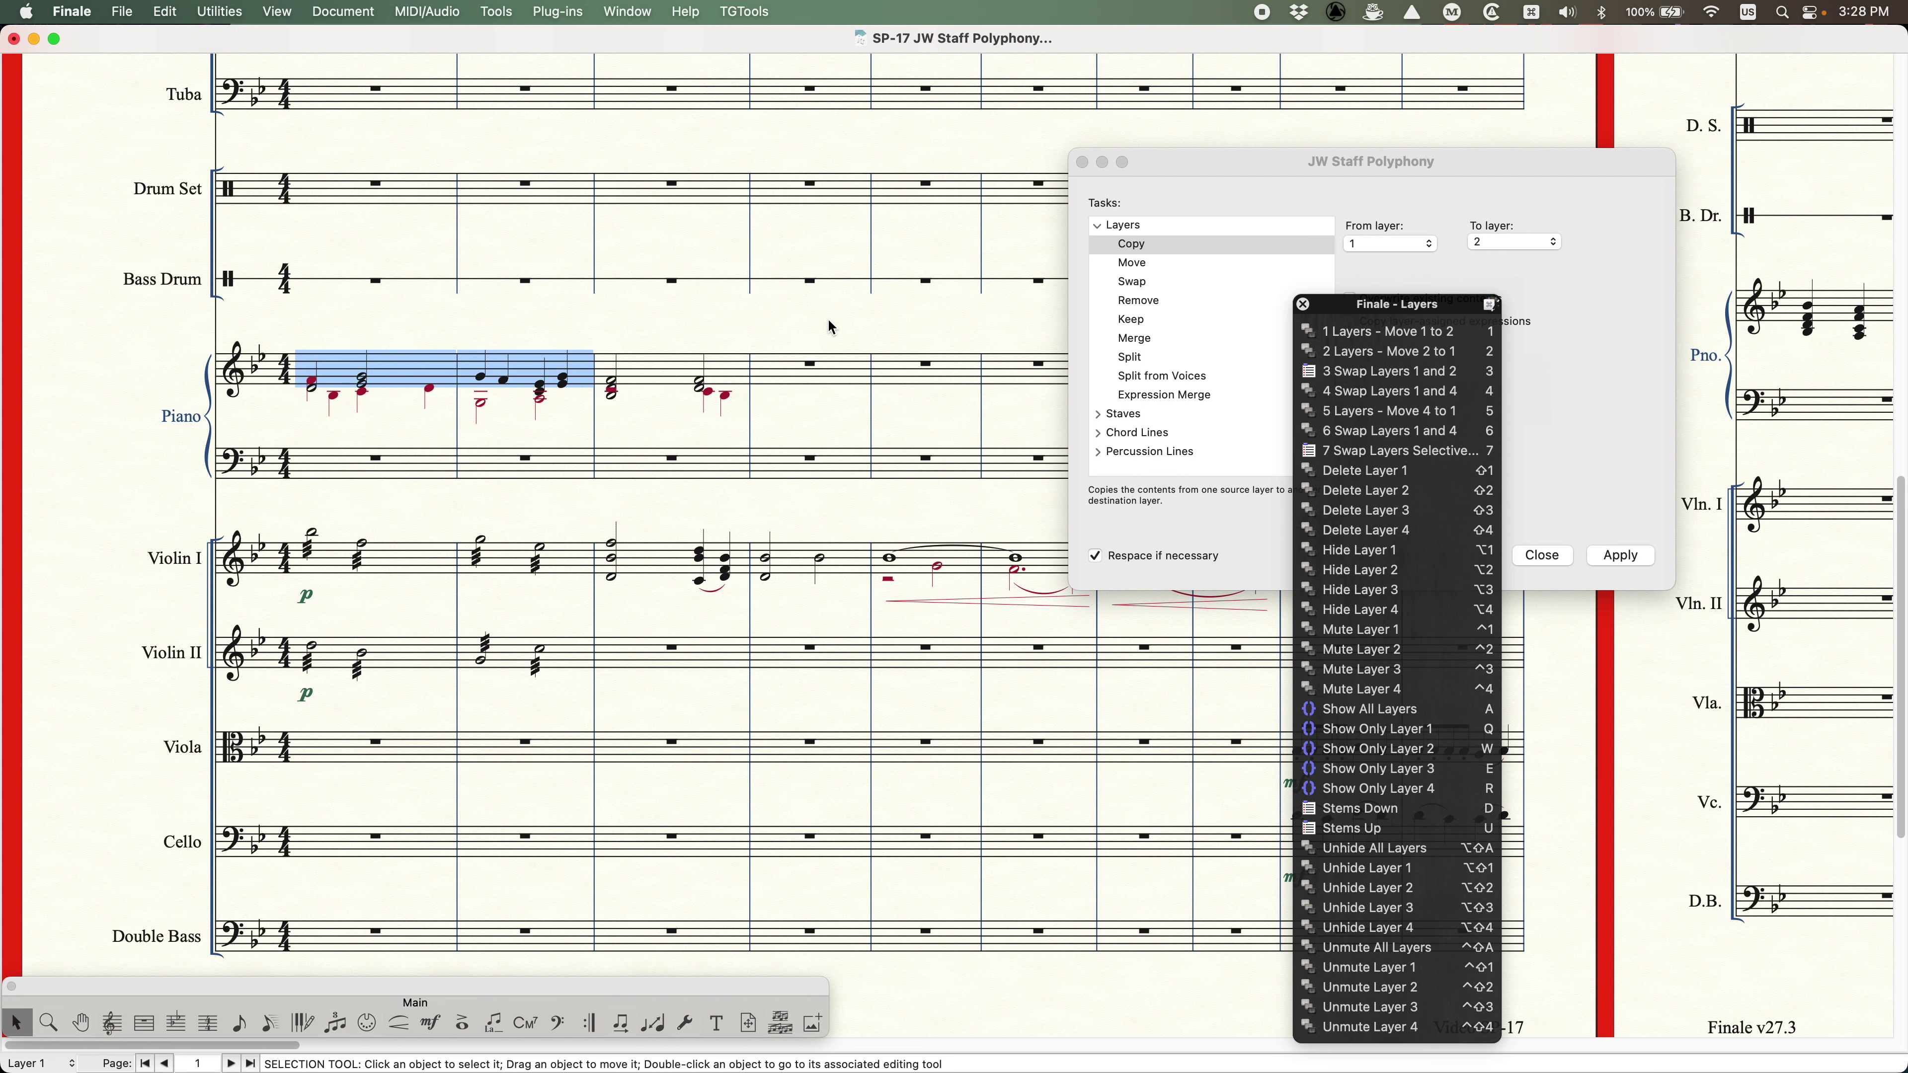
{"action": "key", "text": "3"}
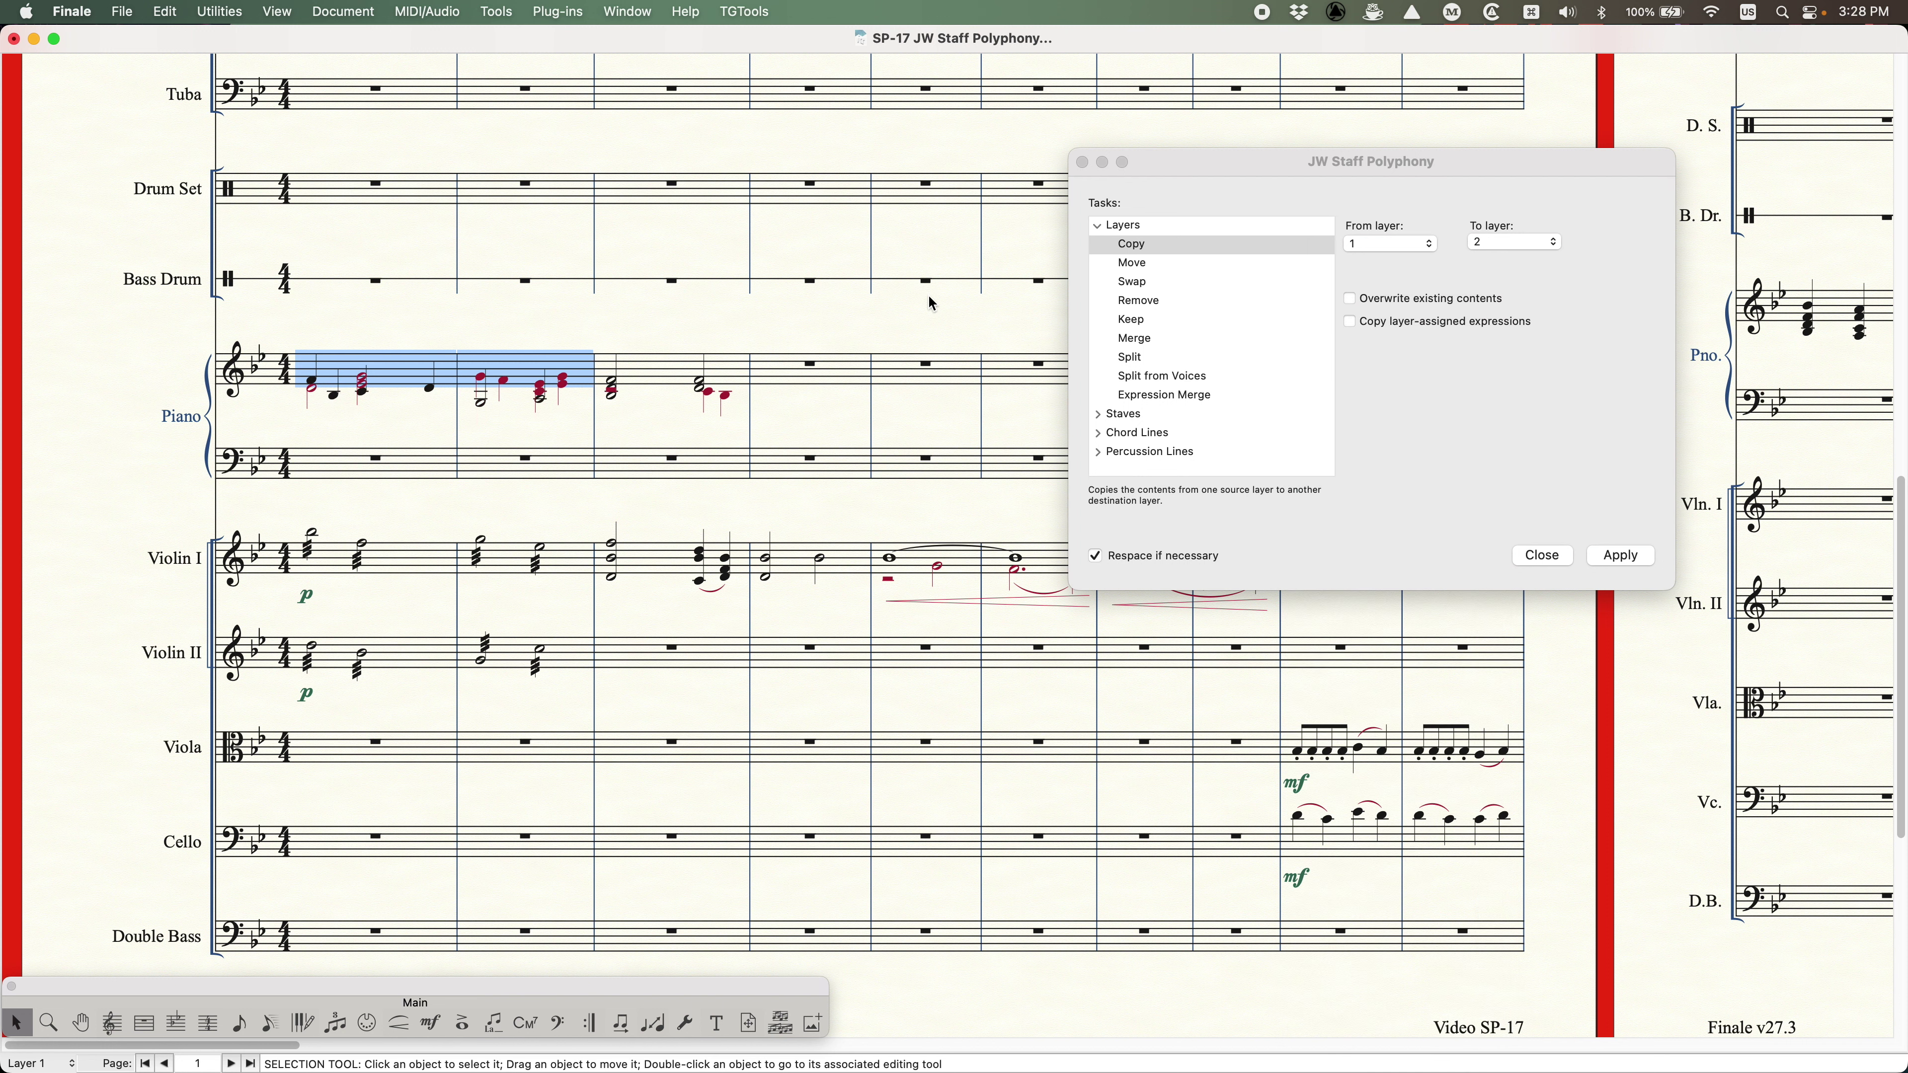
- Undo the Piano layer swap and return to the JW Staff Polyphony window
{"action": "left_click", "coordinate": [1208, 178]}
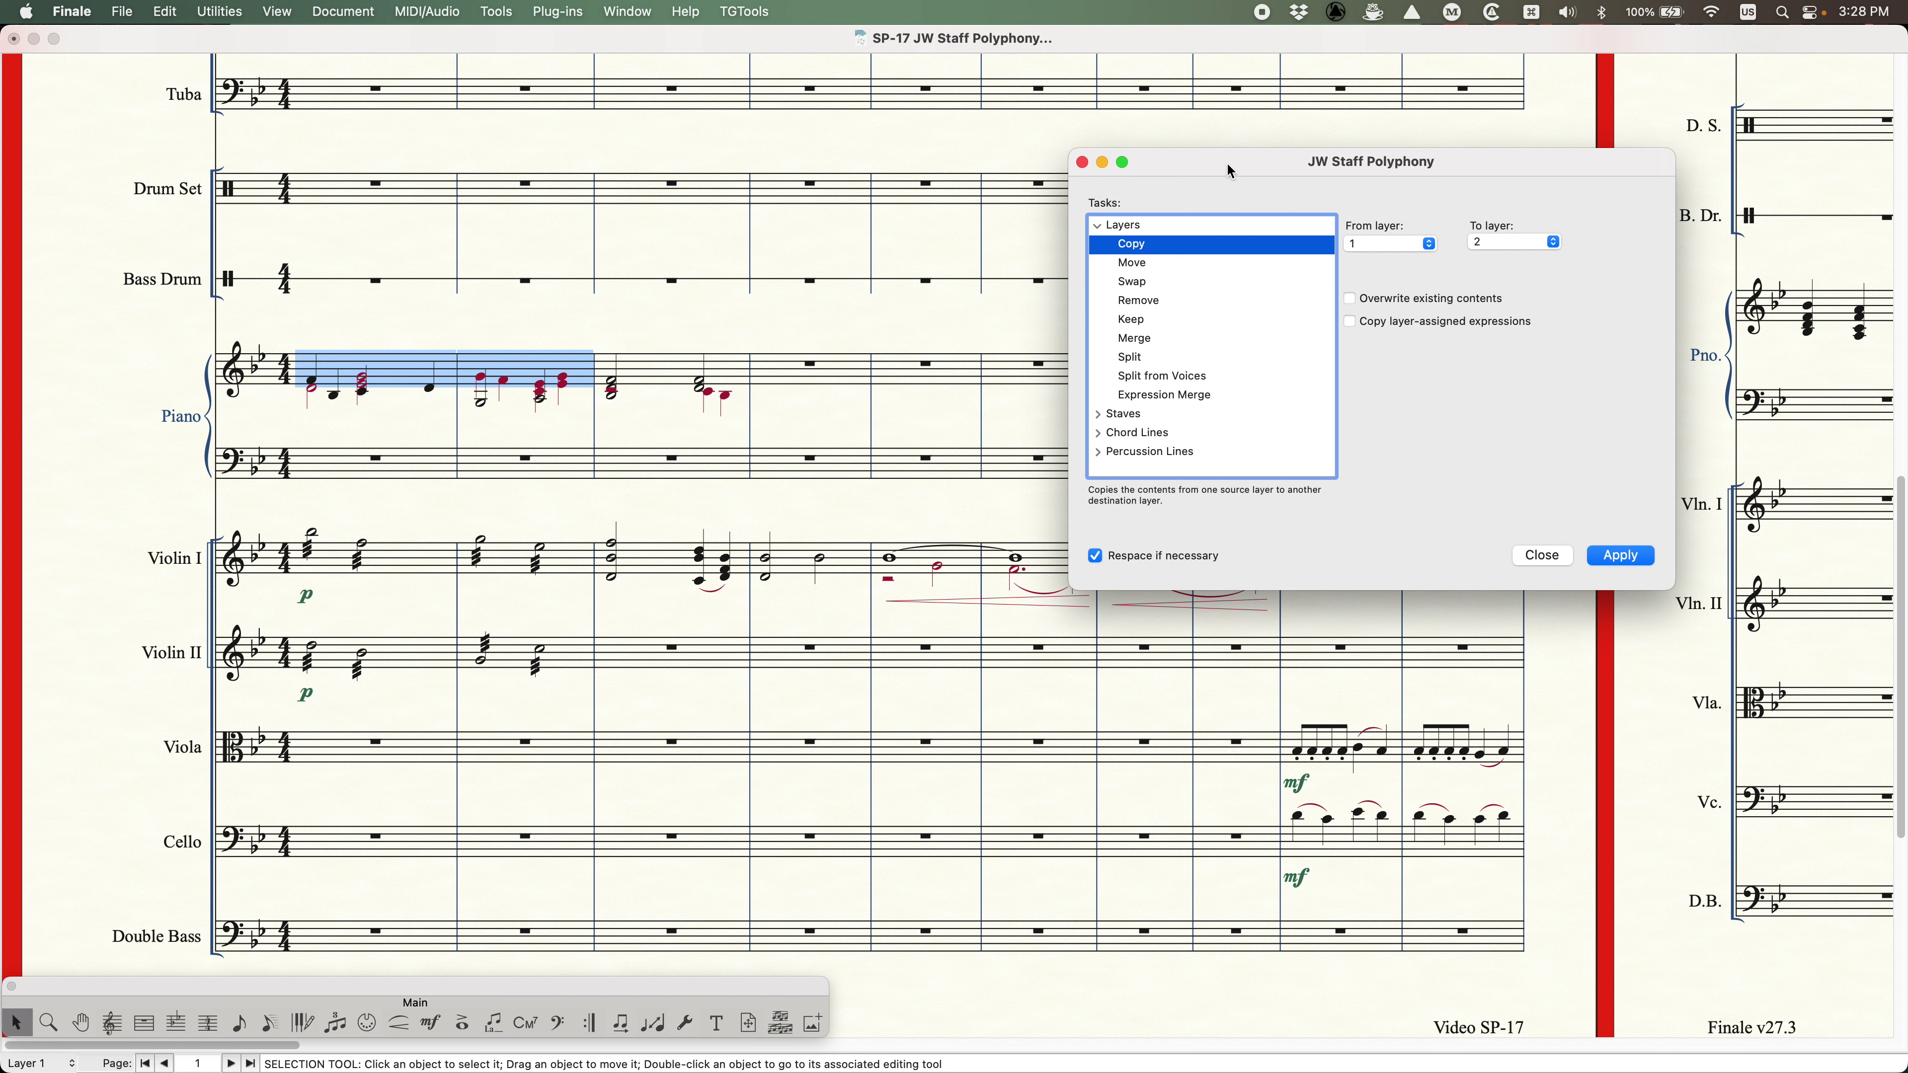
{"action": "left_click", "coordinate": [818, 255]}
{"action": "key", "text": "super+z"}
{"action": "left_click", "coordinate": [1246, 167]}
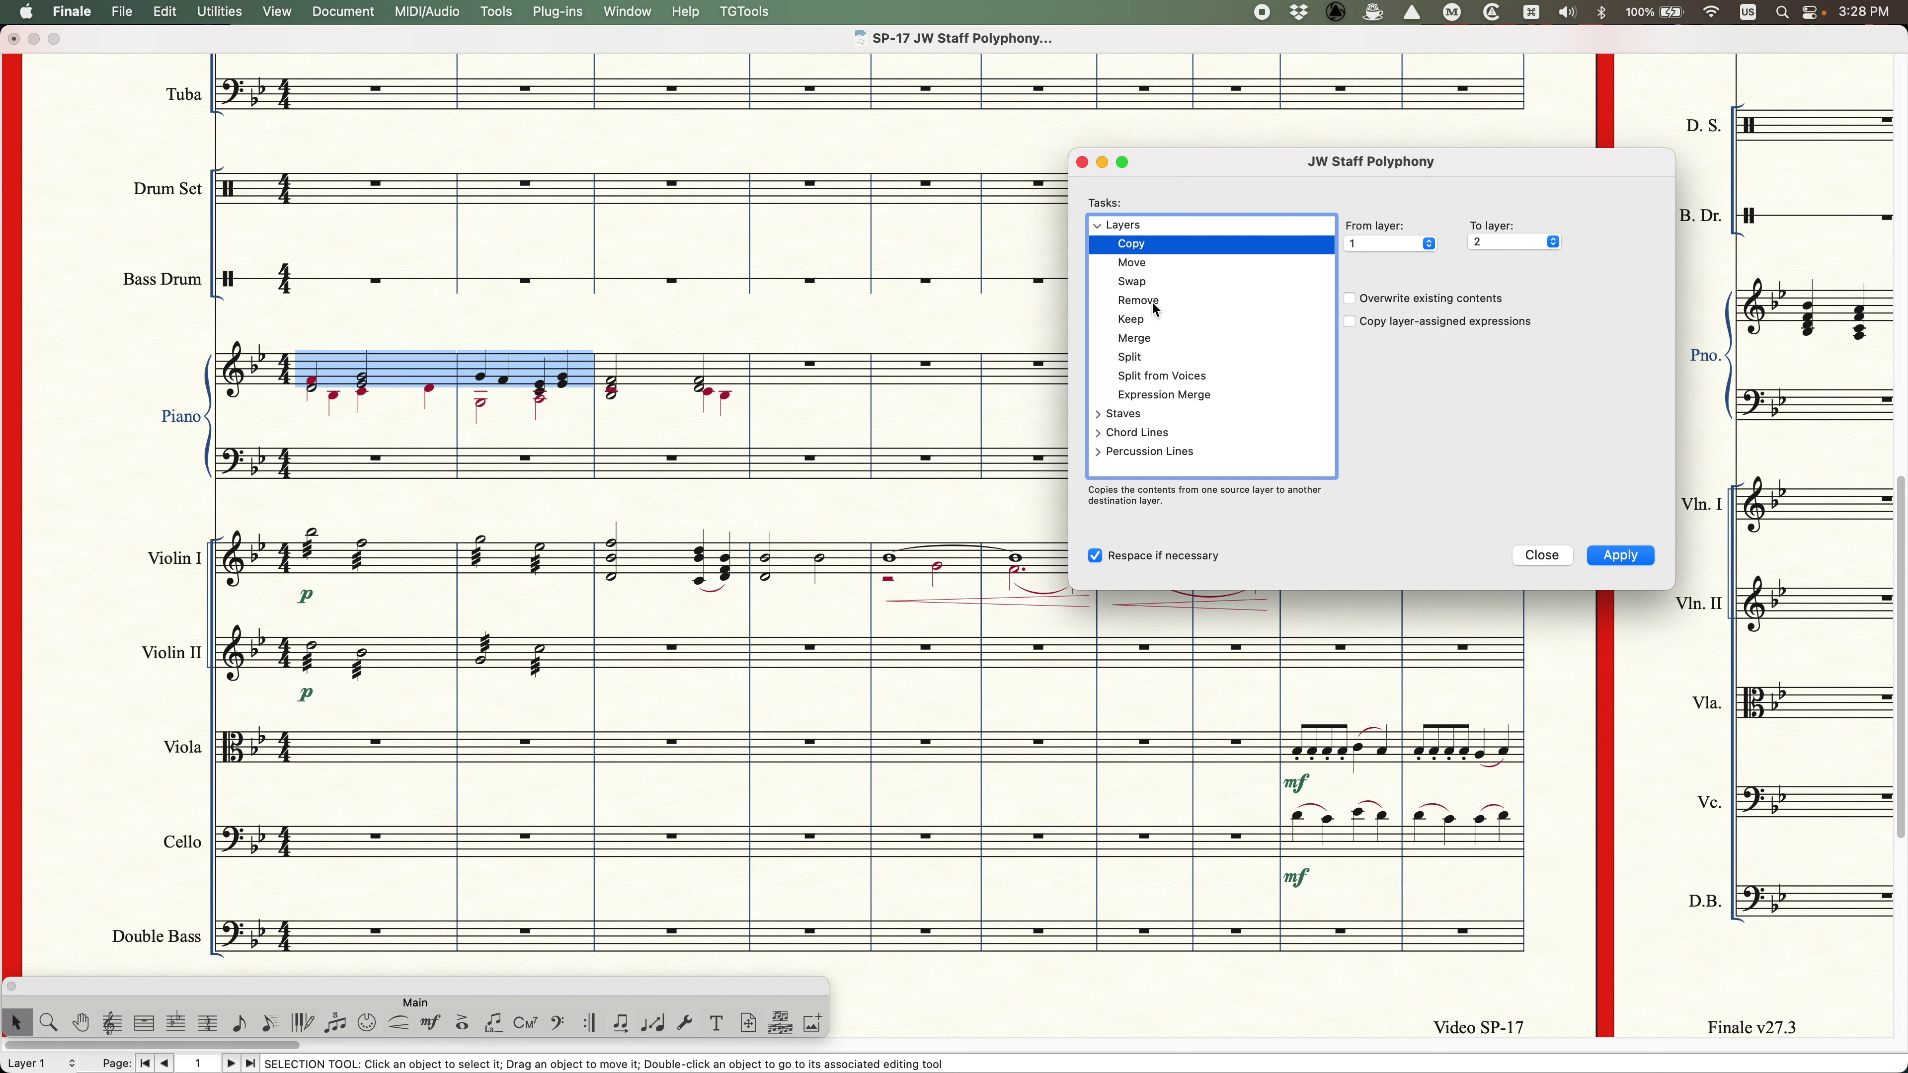
- Move the JW Staff Polyphony window slightly aside, collapse its Layers tasks and expand its Staves tasks
{"action": "left_click_drag", "start_coordinate": [1282, 167], "coordinate": [1335, 165]}
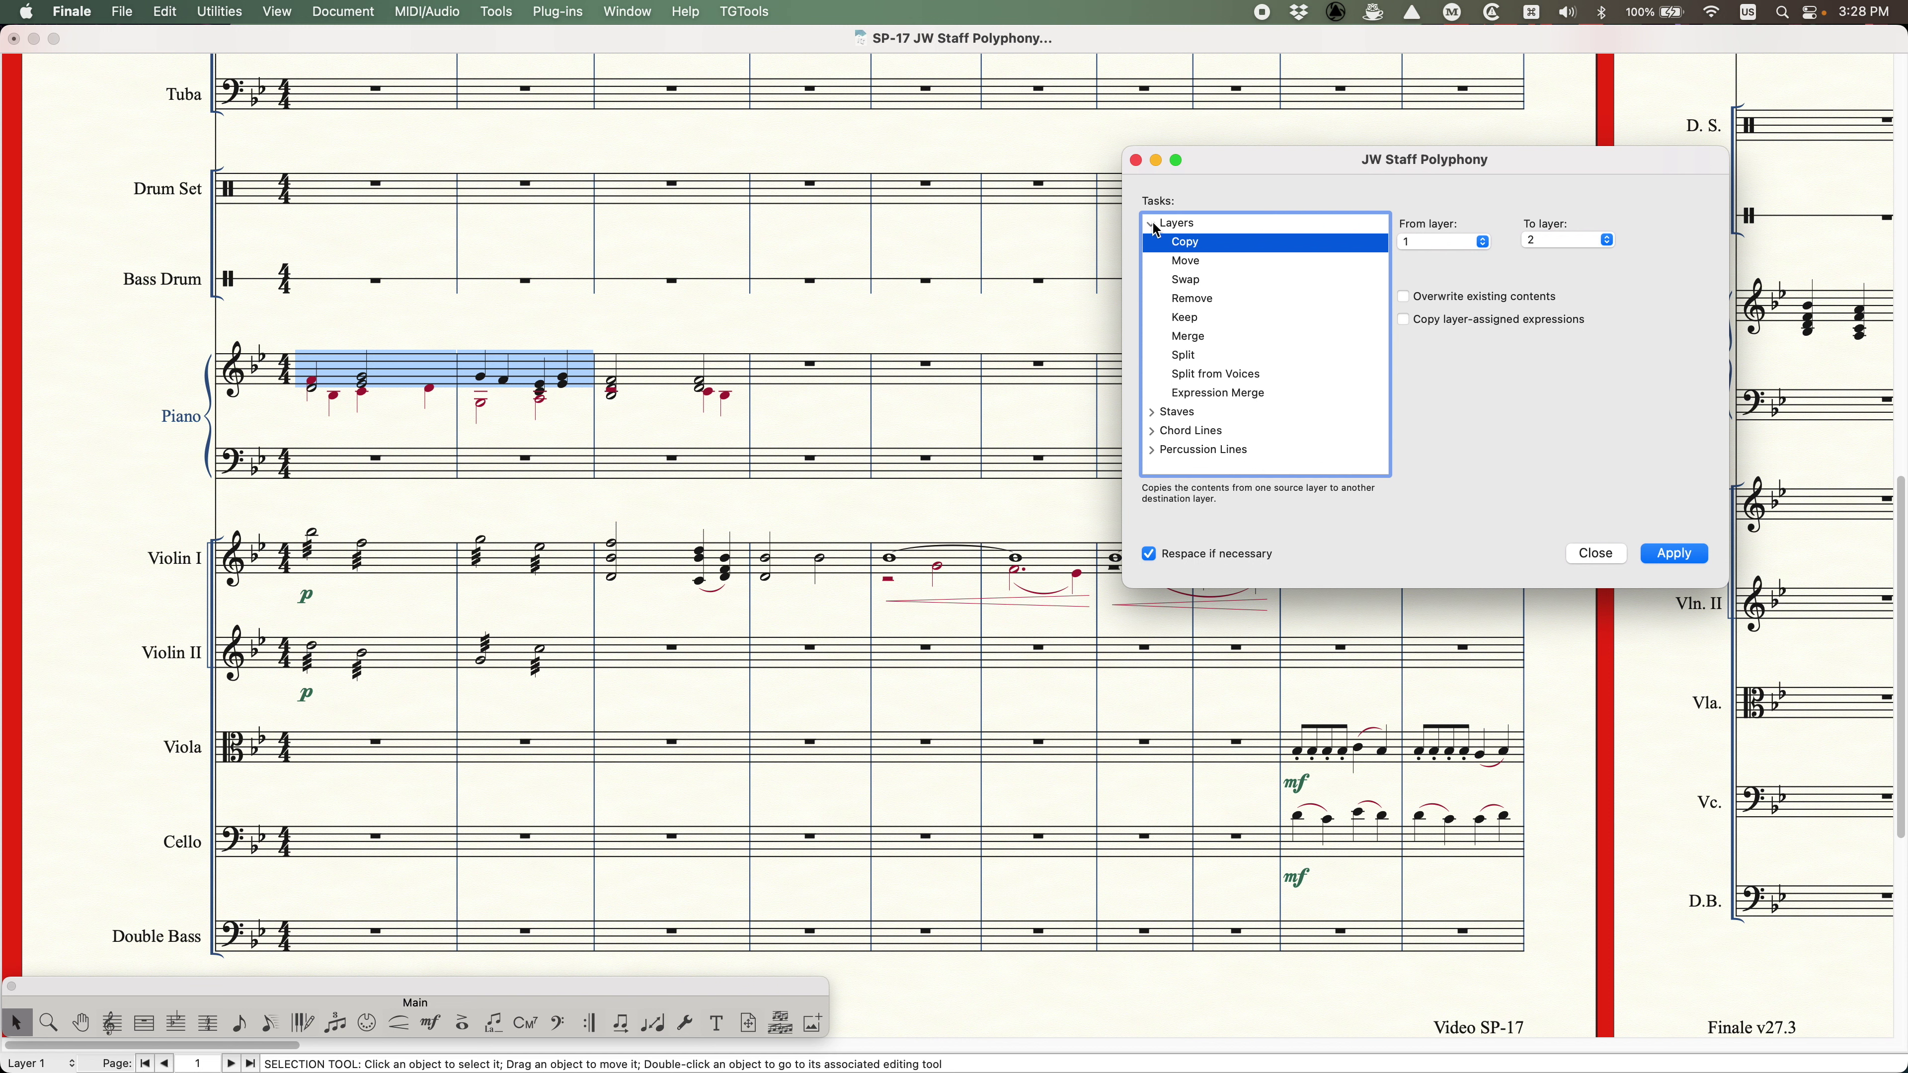
{"action": "scroll", "coordinate": [751, 590], "scroll_direction": "up", "scroll_amount": 15}
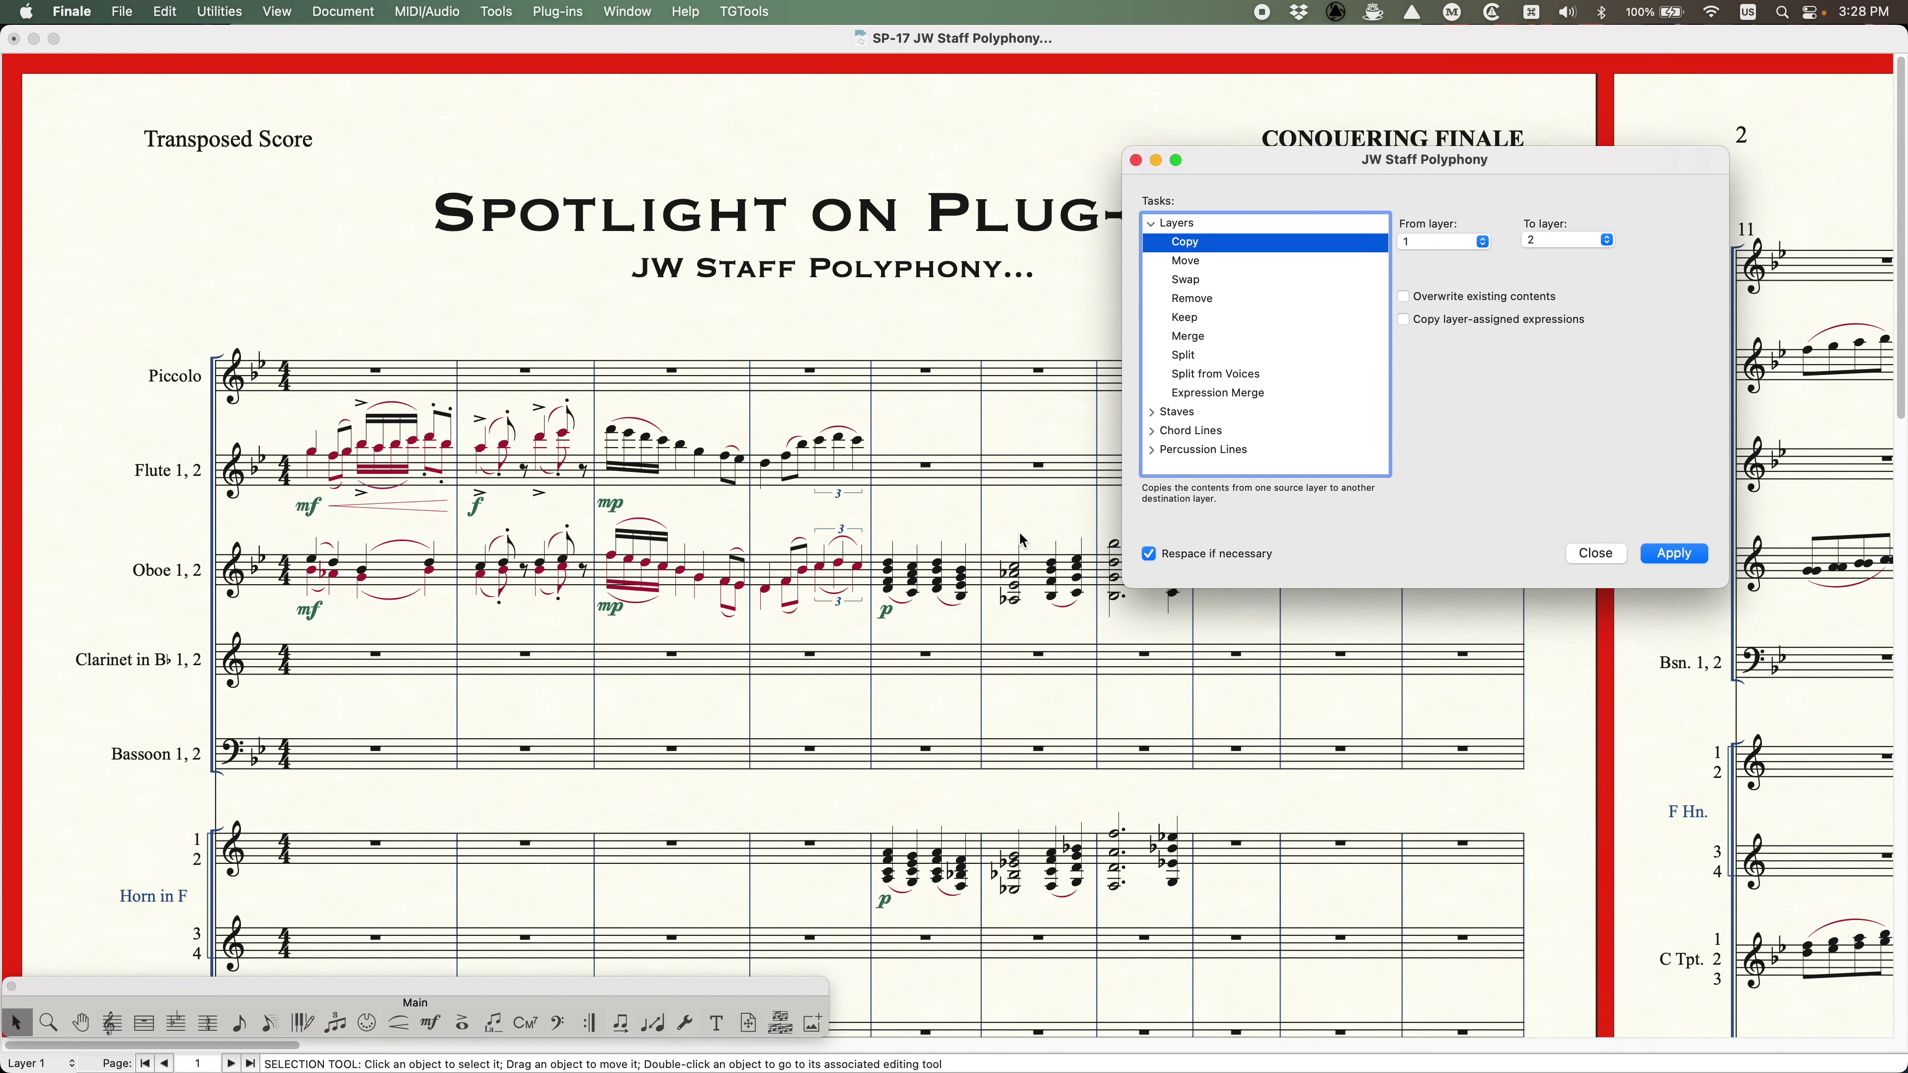
{"action": "left_click", "coordinate": [1152, 224]}
{"action": "left_click", "coordinate": [1153, 243]}
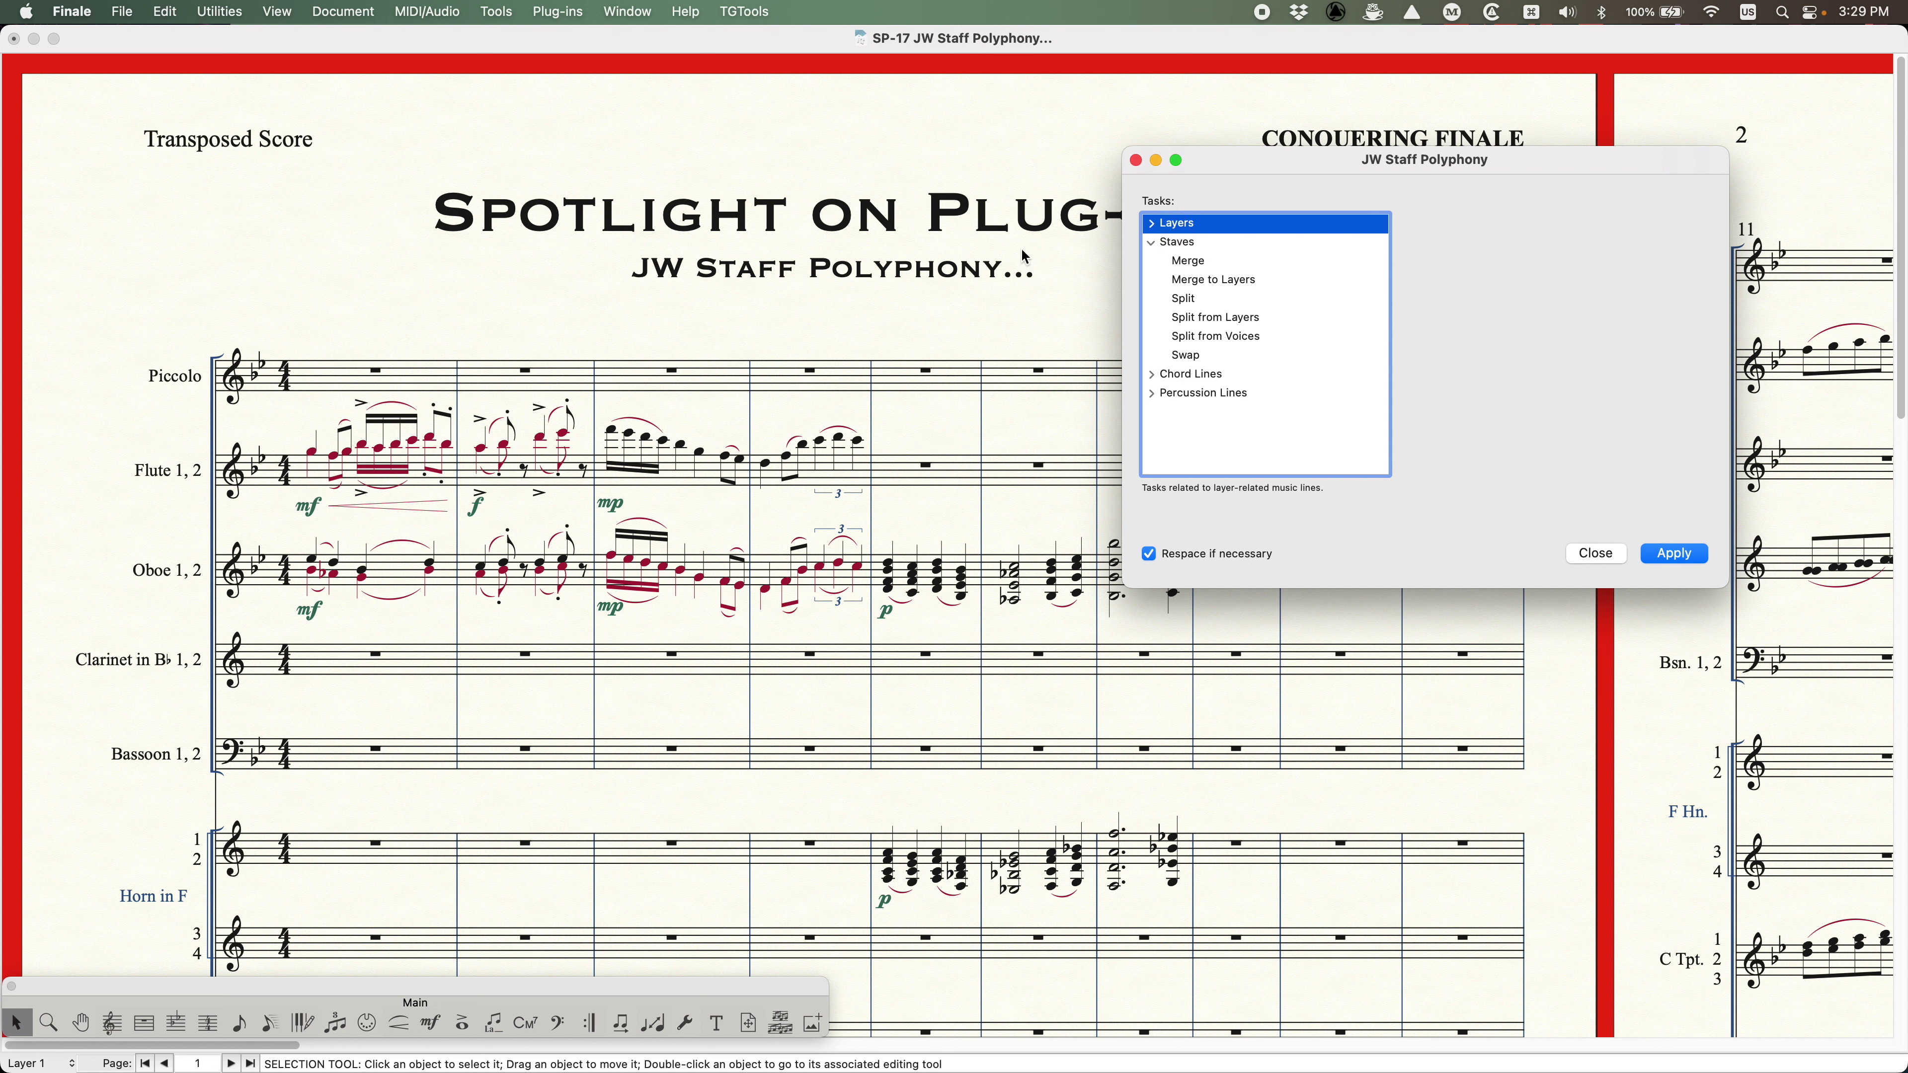
- Select measures 1 and 2 of Violin I and Violin II and choose the Merge task for staves
{"action": "scroll", "coordinate": [453, 648], "scroll_direction": "down", "scroll_amount": 5}
{"action": "scroll", "coordinate": [453, 648], "scroll_direction": "down", "scroll_amount": 6}
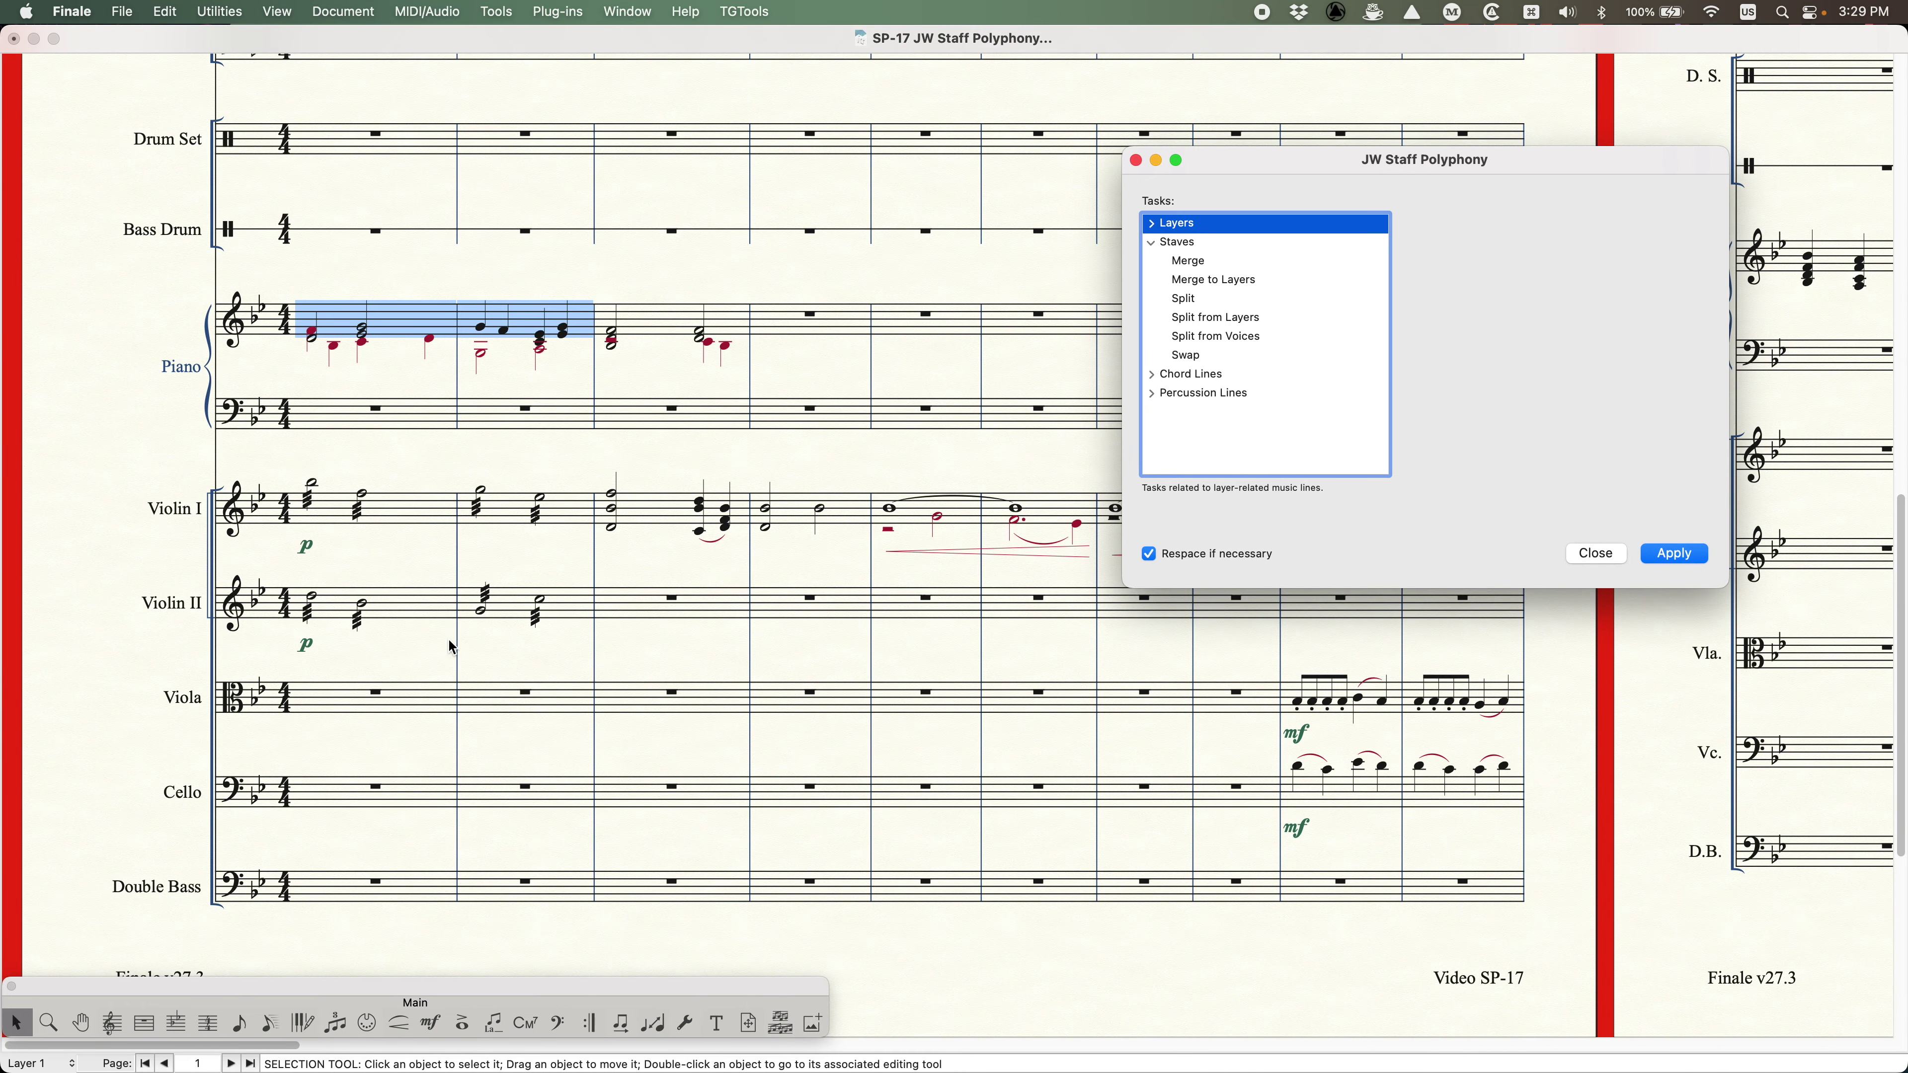
{"action": "left_click", "coordinate": [506, 474]}
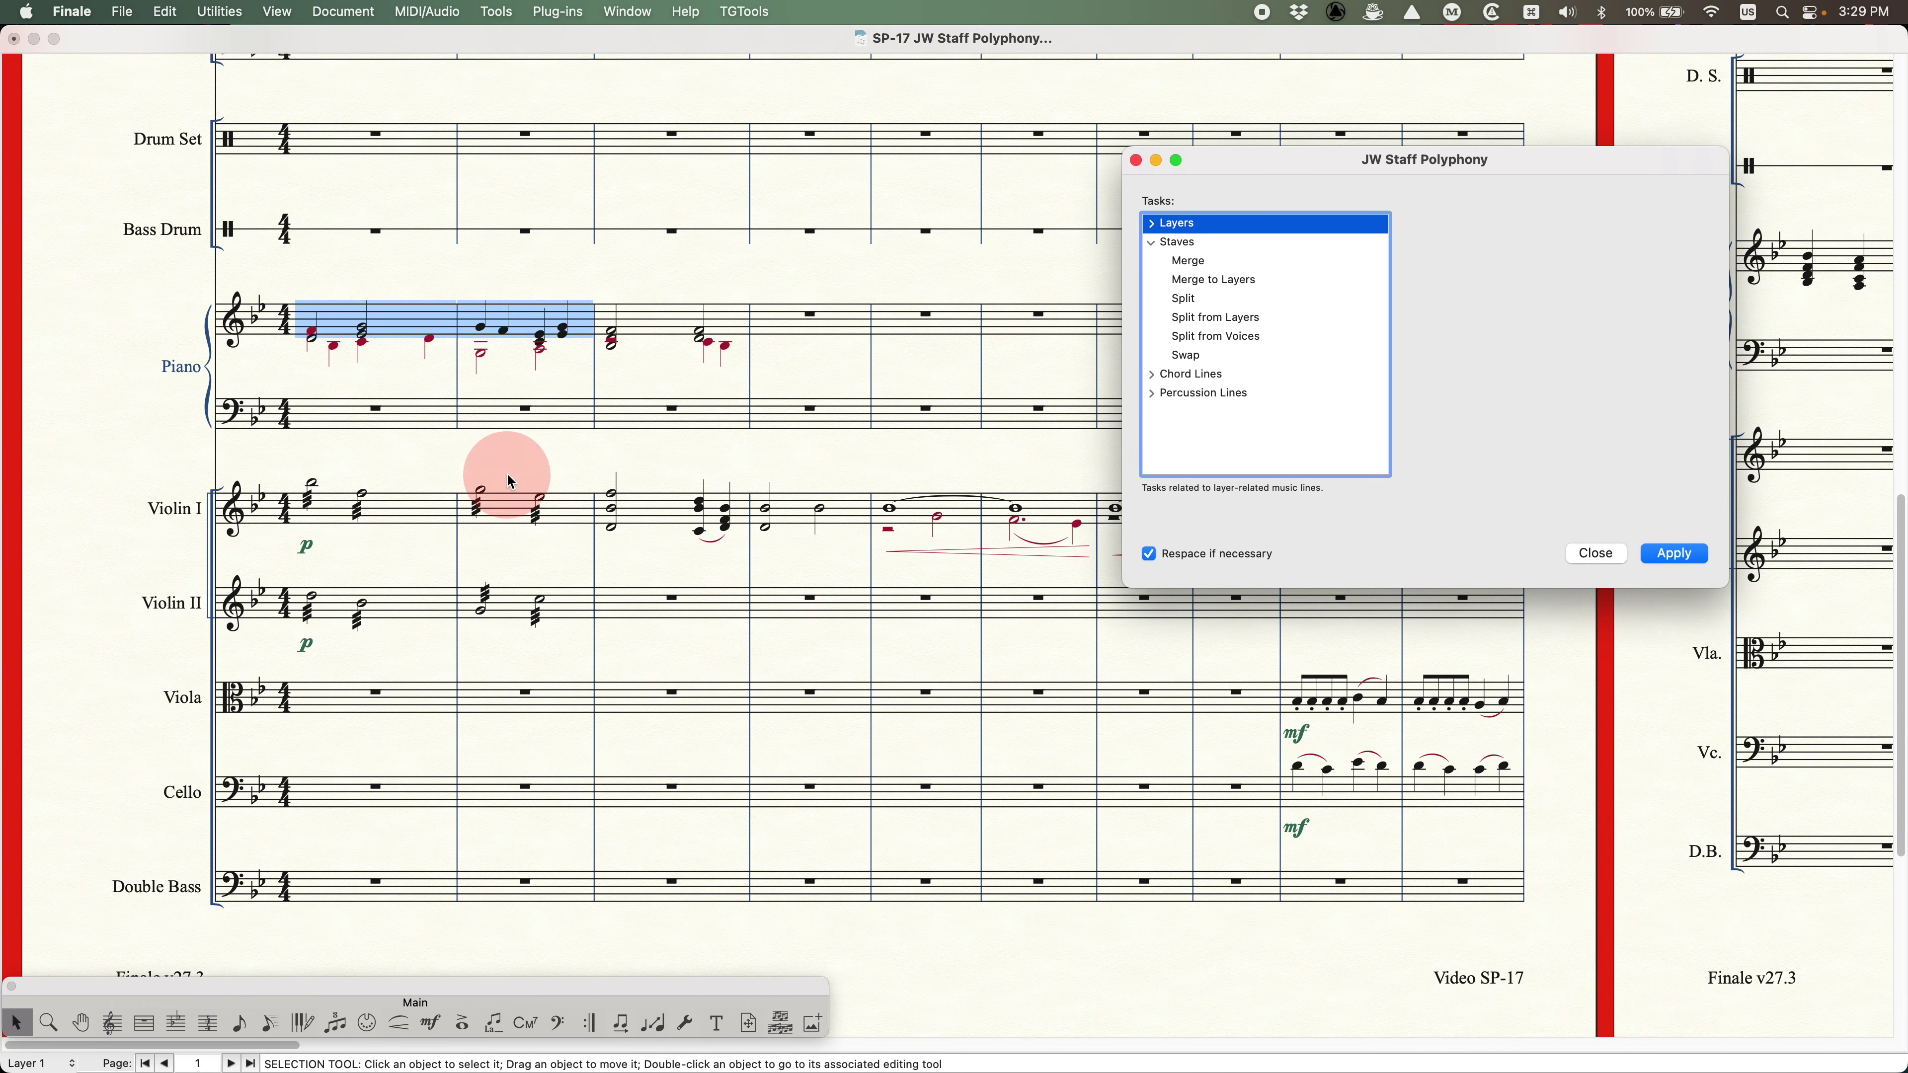
{"action": "left_click", "coordinate": [500, 464]}
{"action": "left_click", "coordinate": [407, 514]}
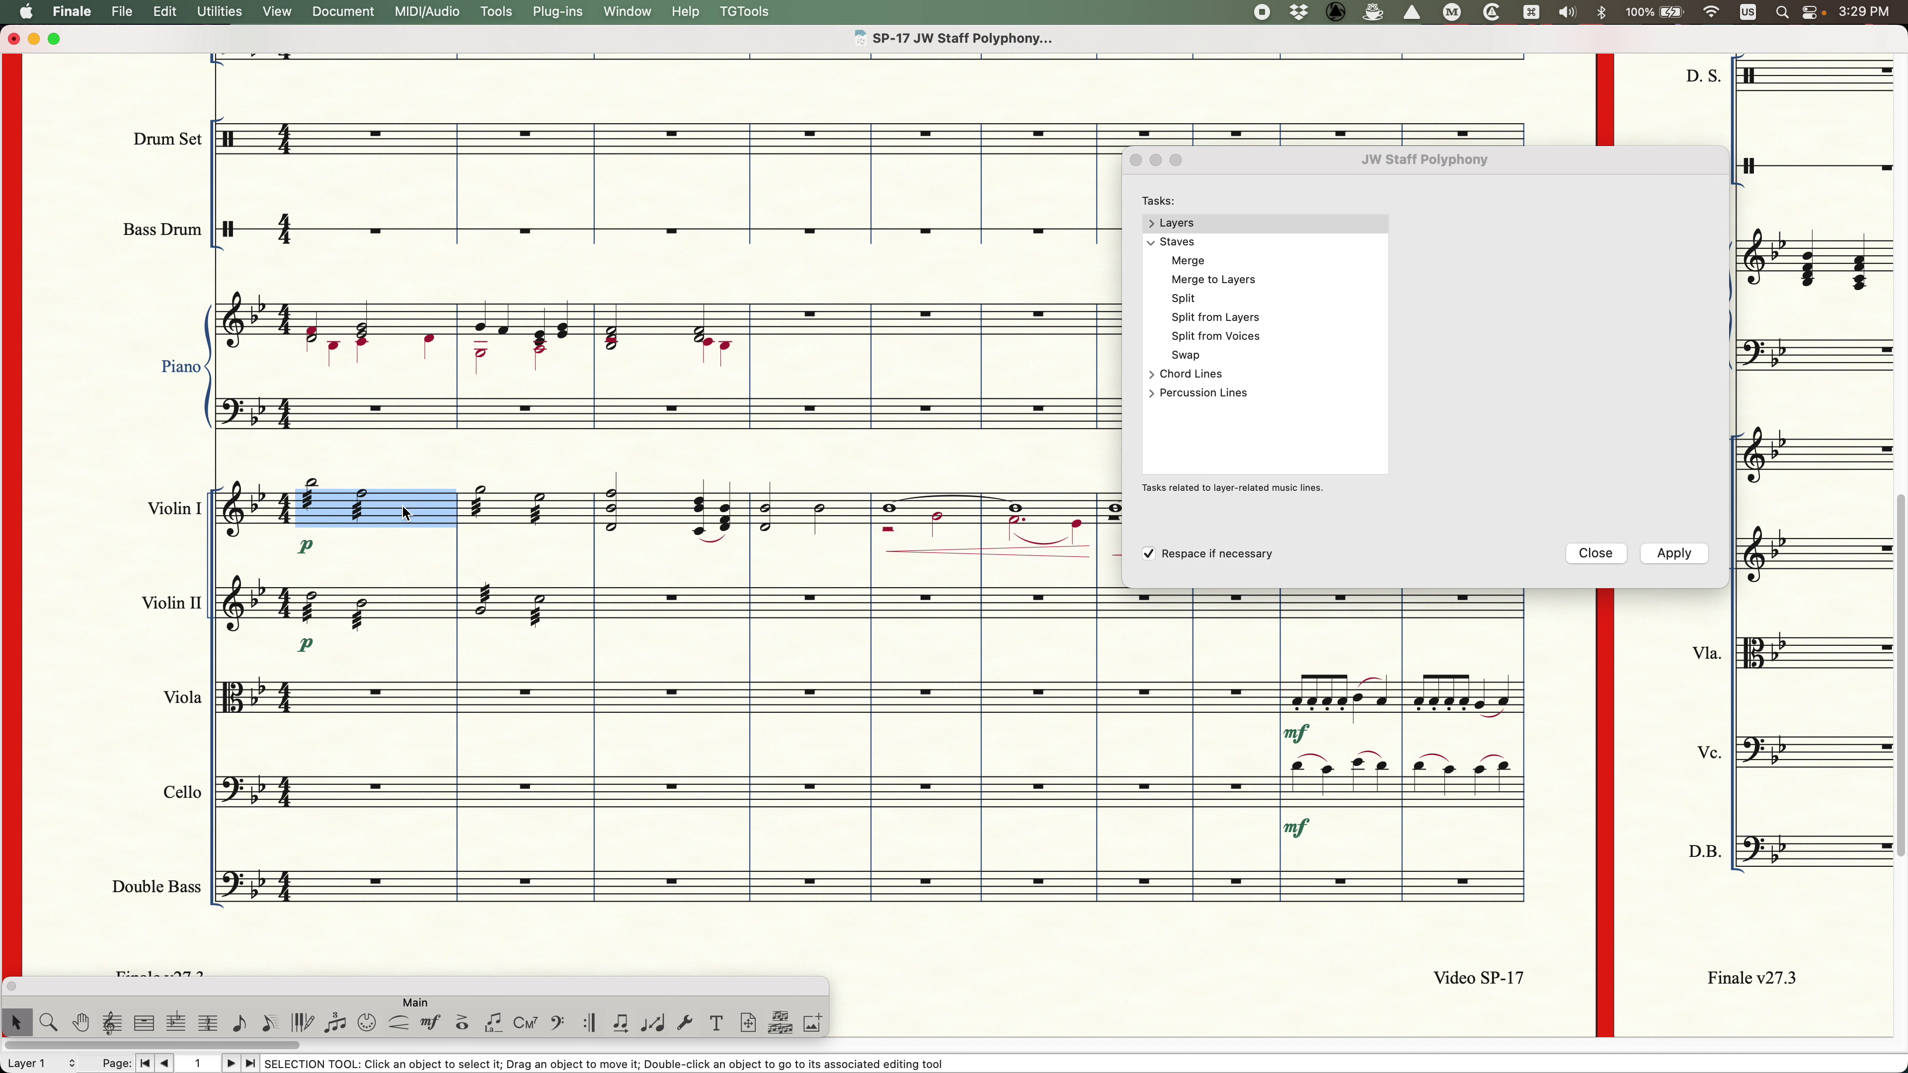
{"action": "left_click", "coordinate": [563, 616], "text": "shift"}
{"action": "left_click", "coordinate": [1512, 248]}
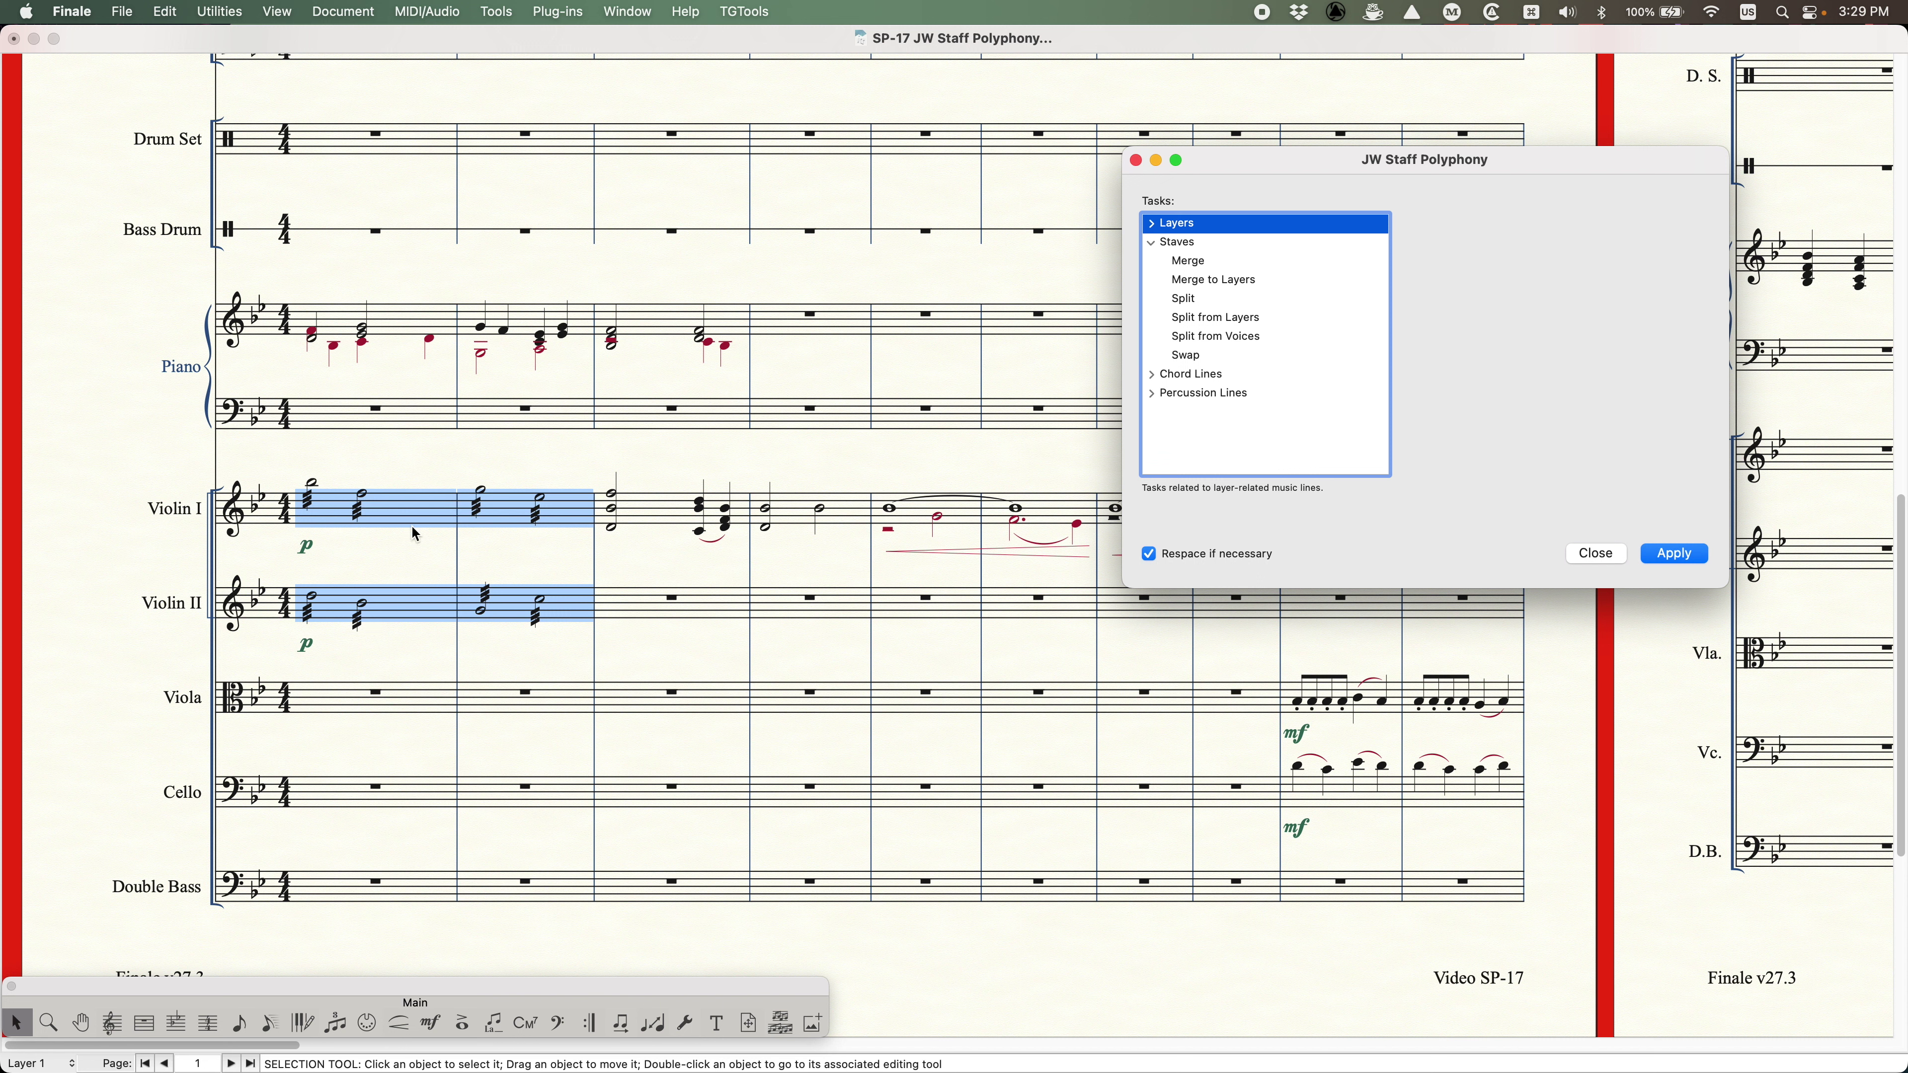
{"action": "left_click", "coordinate": [1196, 267]}
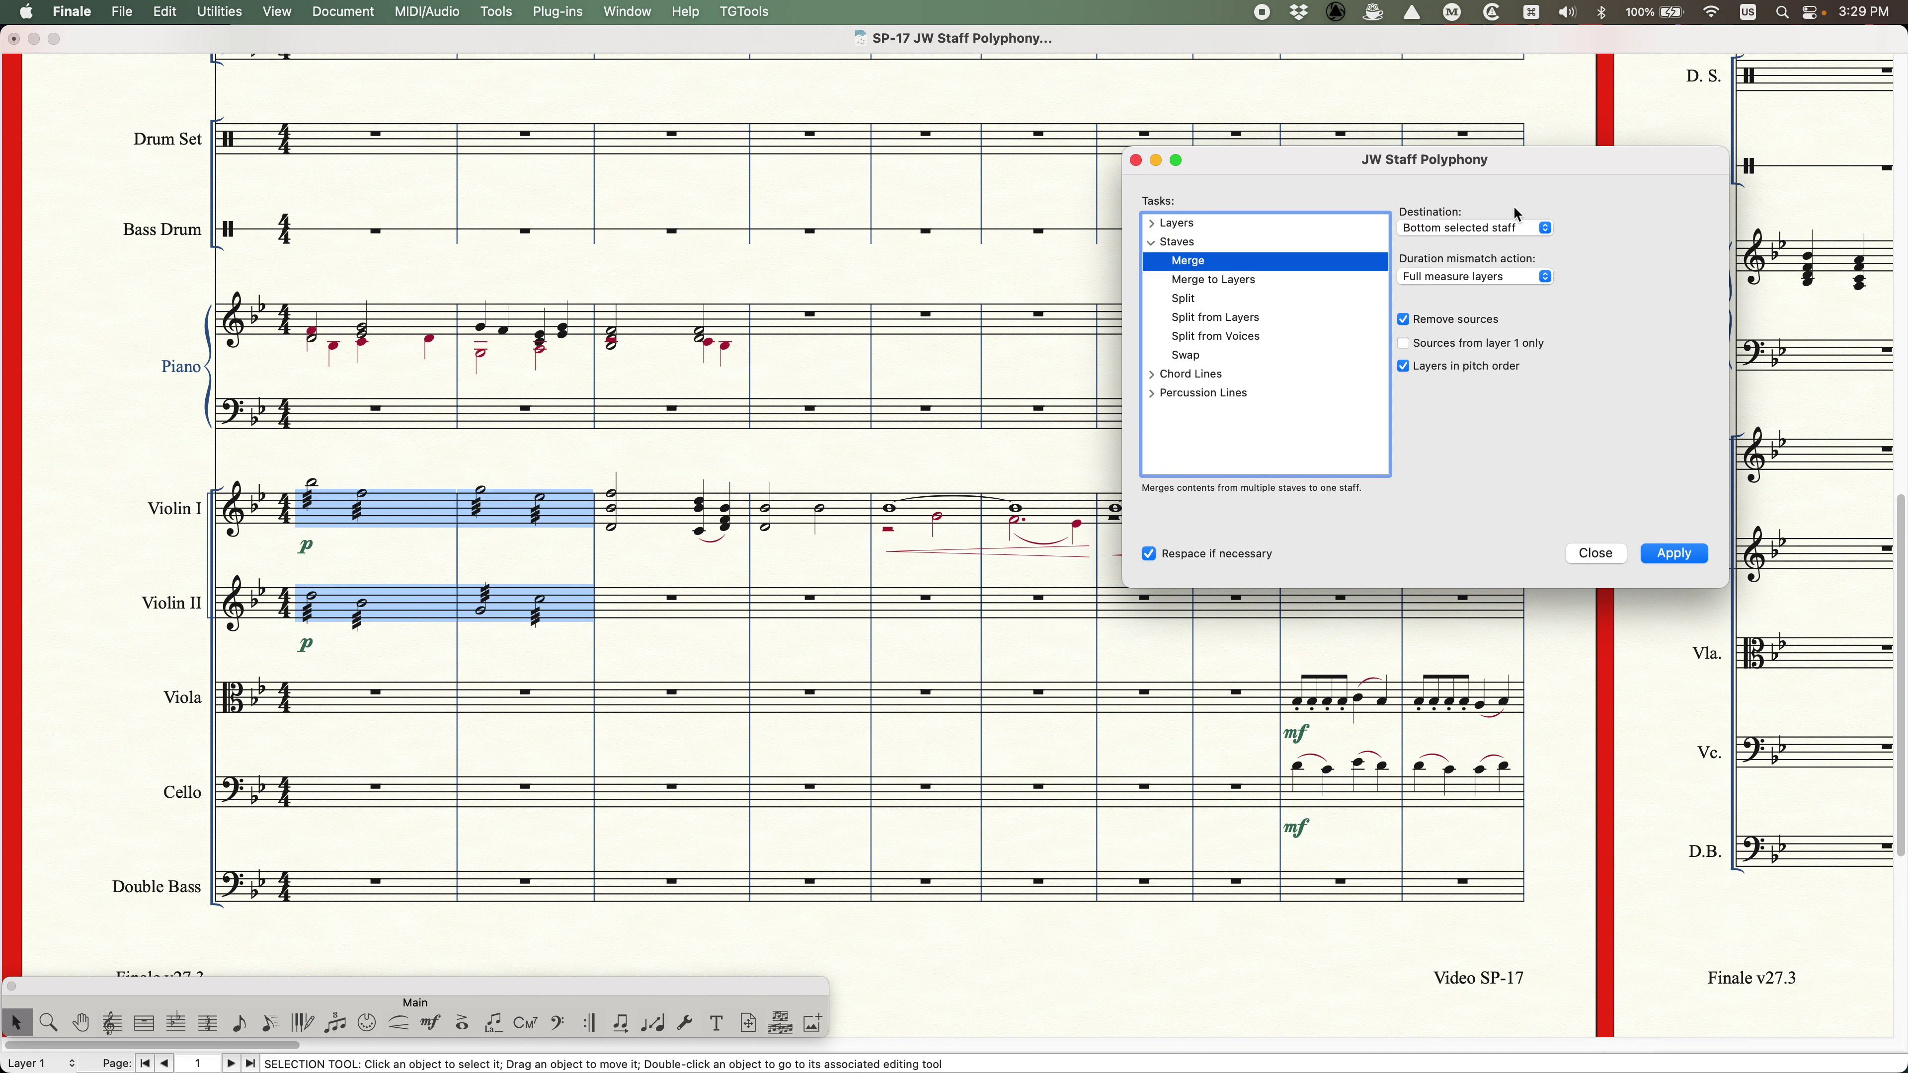
- Merge the selected violin measures into the top selected staff, with Full measure layers as the duration mismatch action
{"action": "left_click", "coordinate": [1478, 232]}
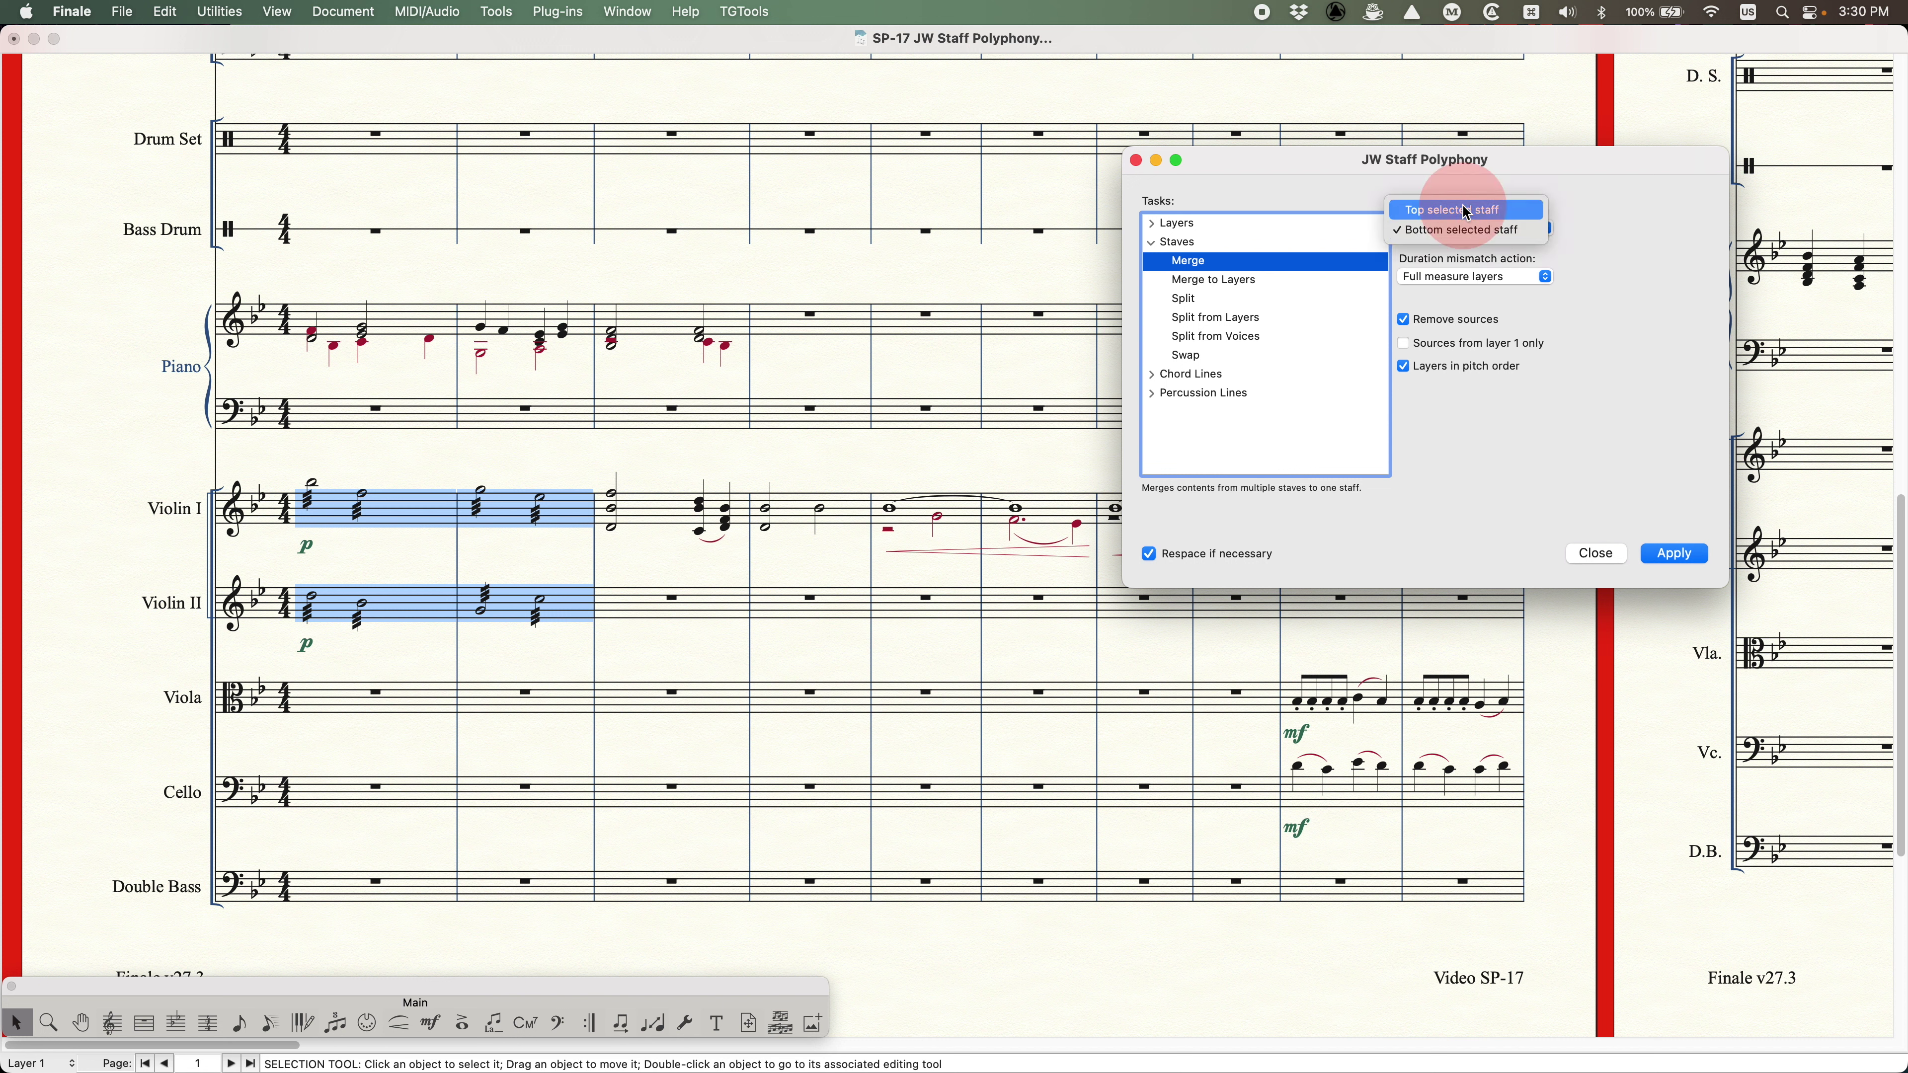
{"action": "left_click", "coordinate": [1453, 211]}
{"action": "left_click", "coordinate": [1451, 233]}
{"action": "left_click", "coordinate": [1451, 231]}
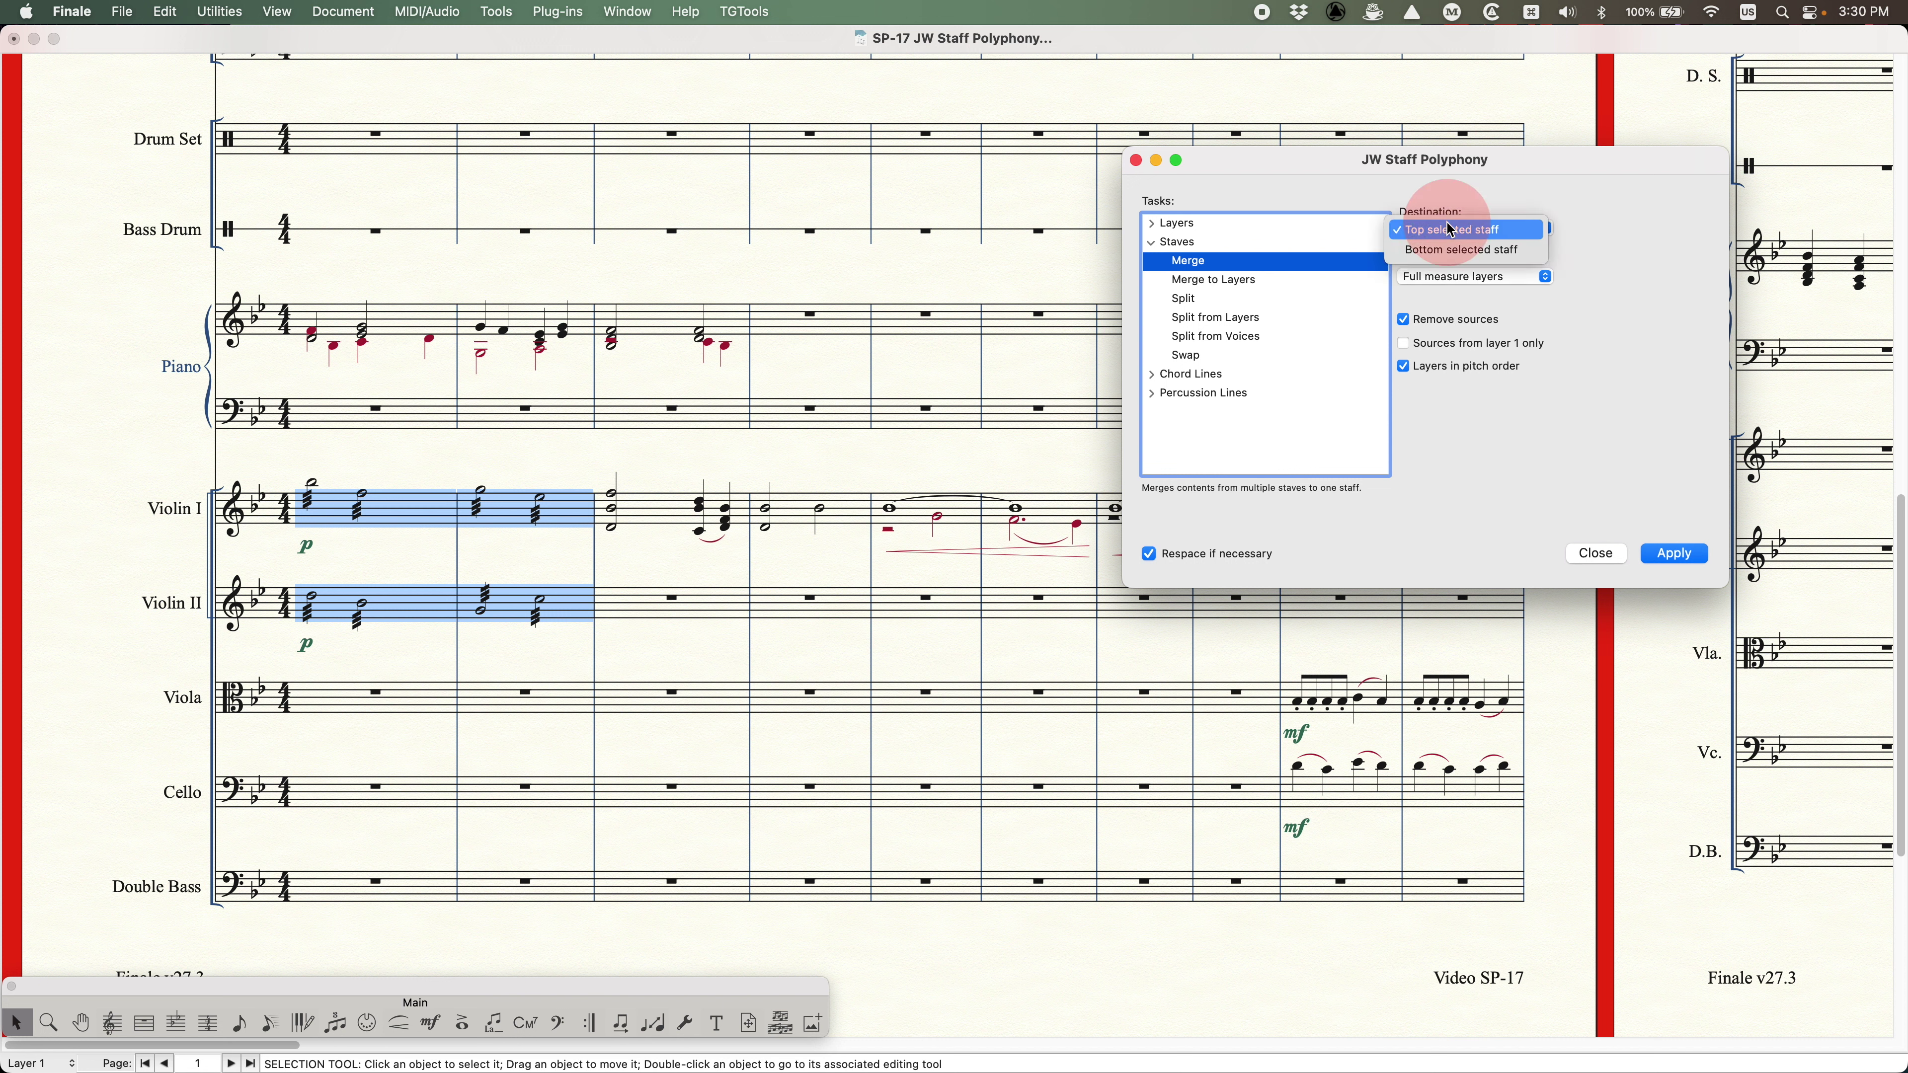
{"action": "left_click", "coordinate": [1488, 284]}
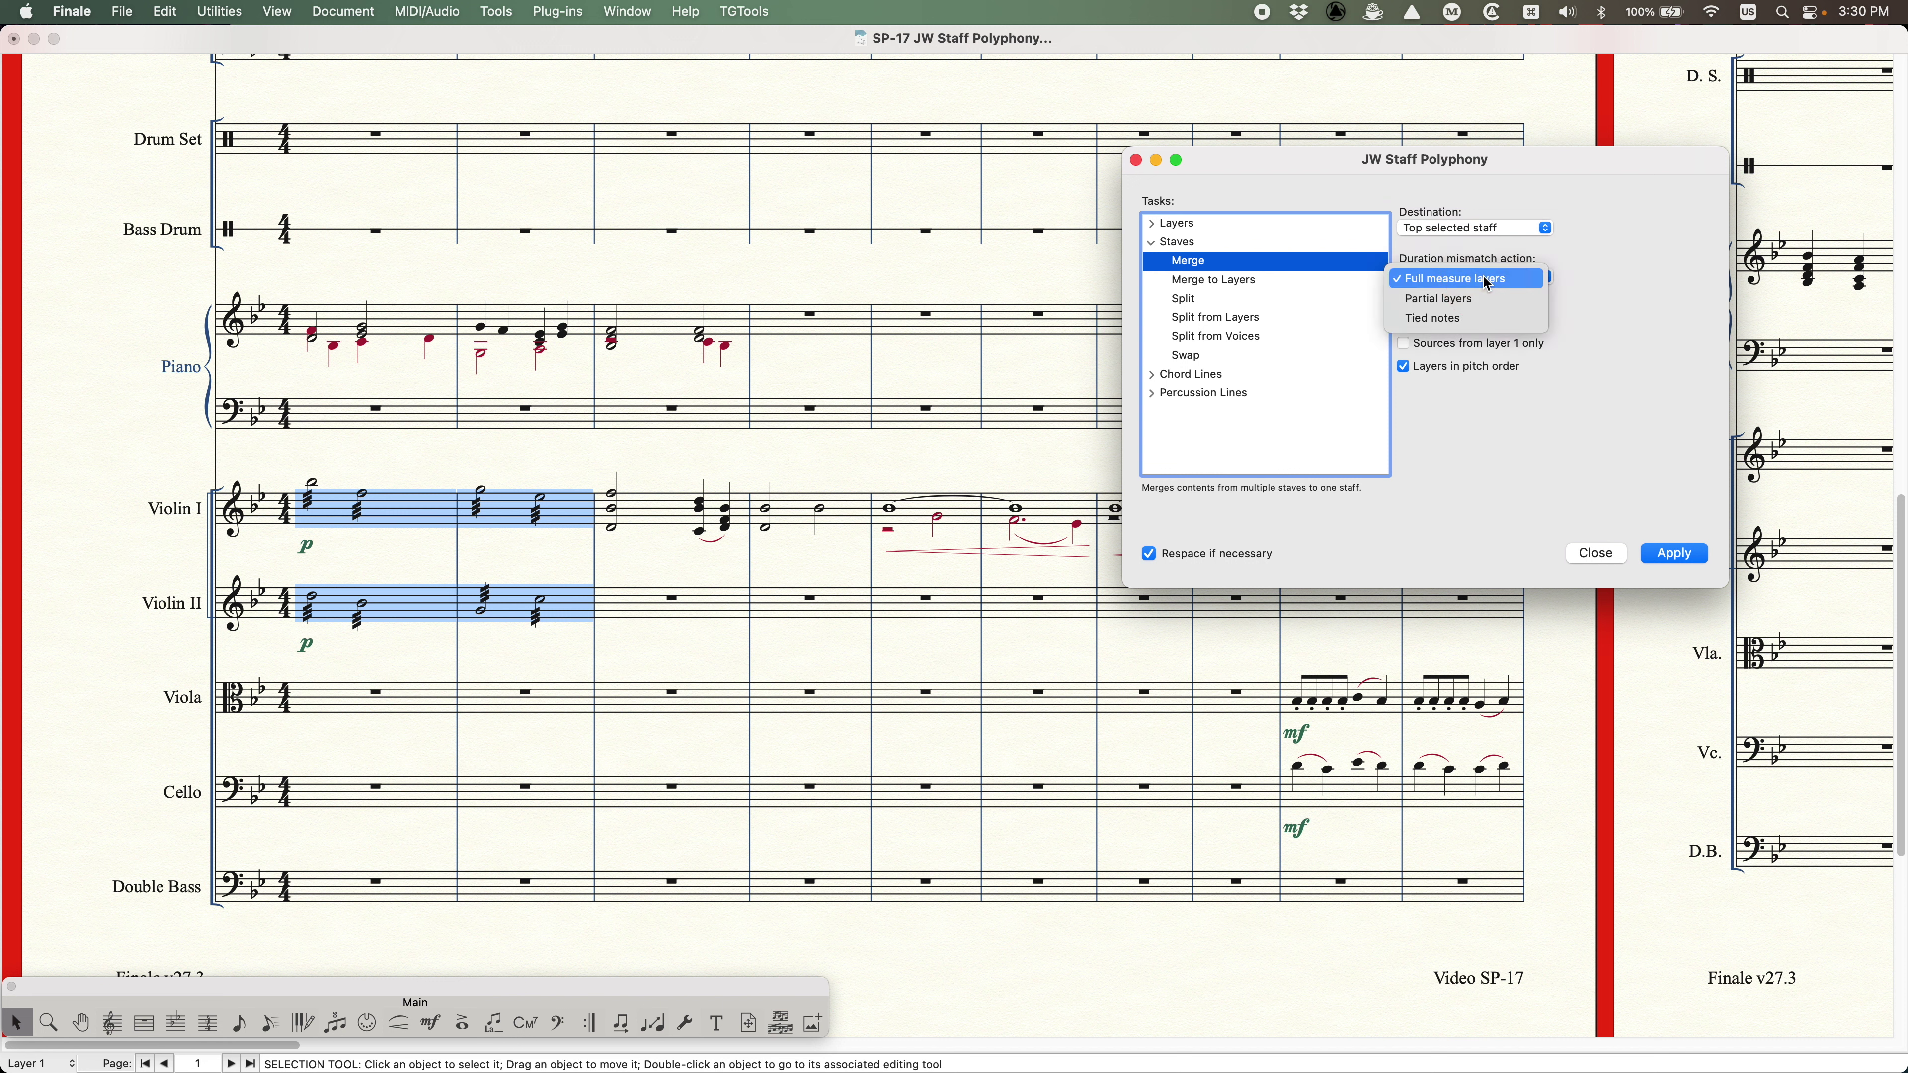
{"action": "left_click", "coordinate": [1604, 285]}
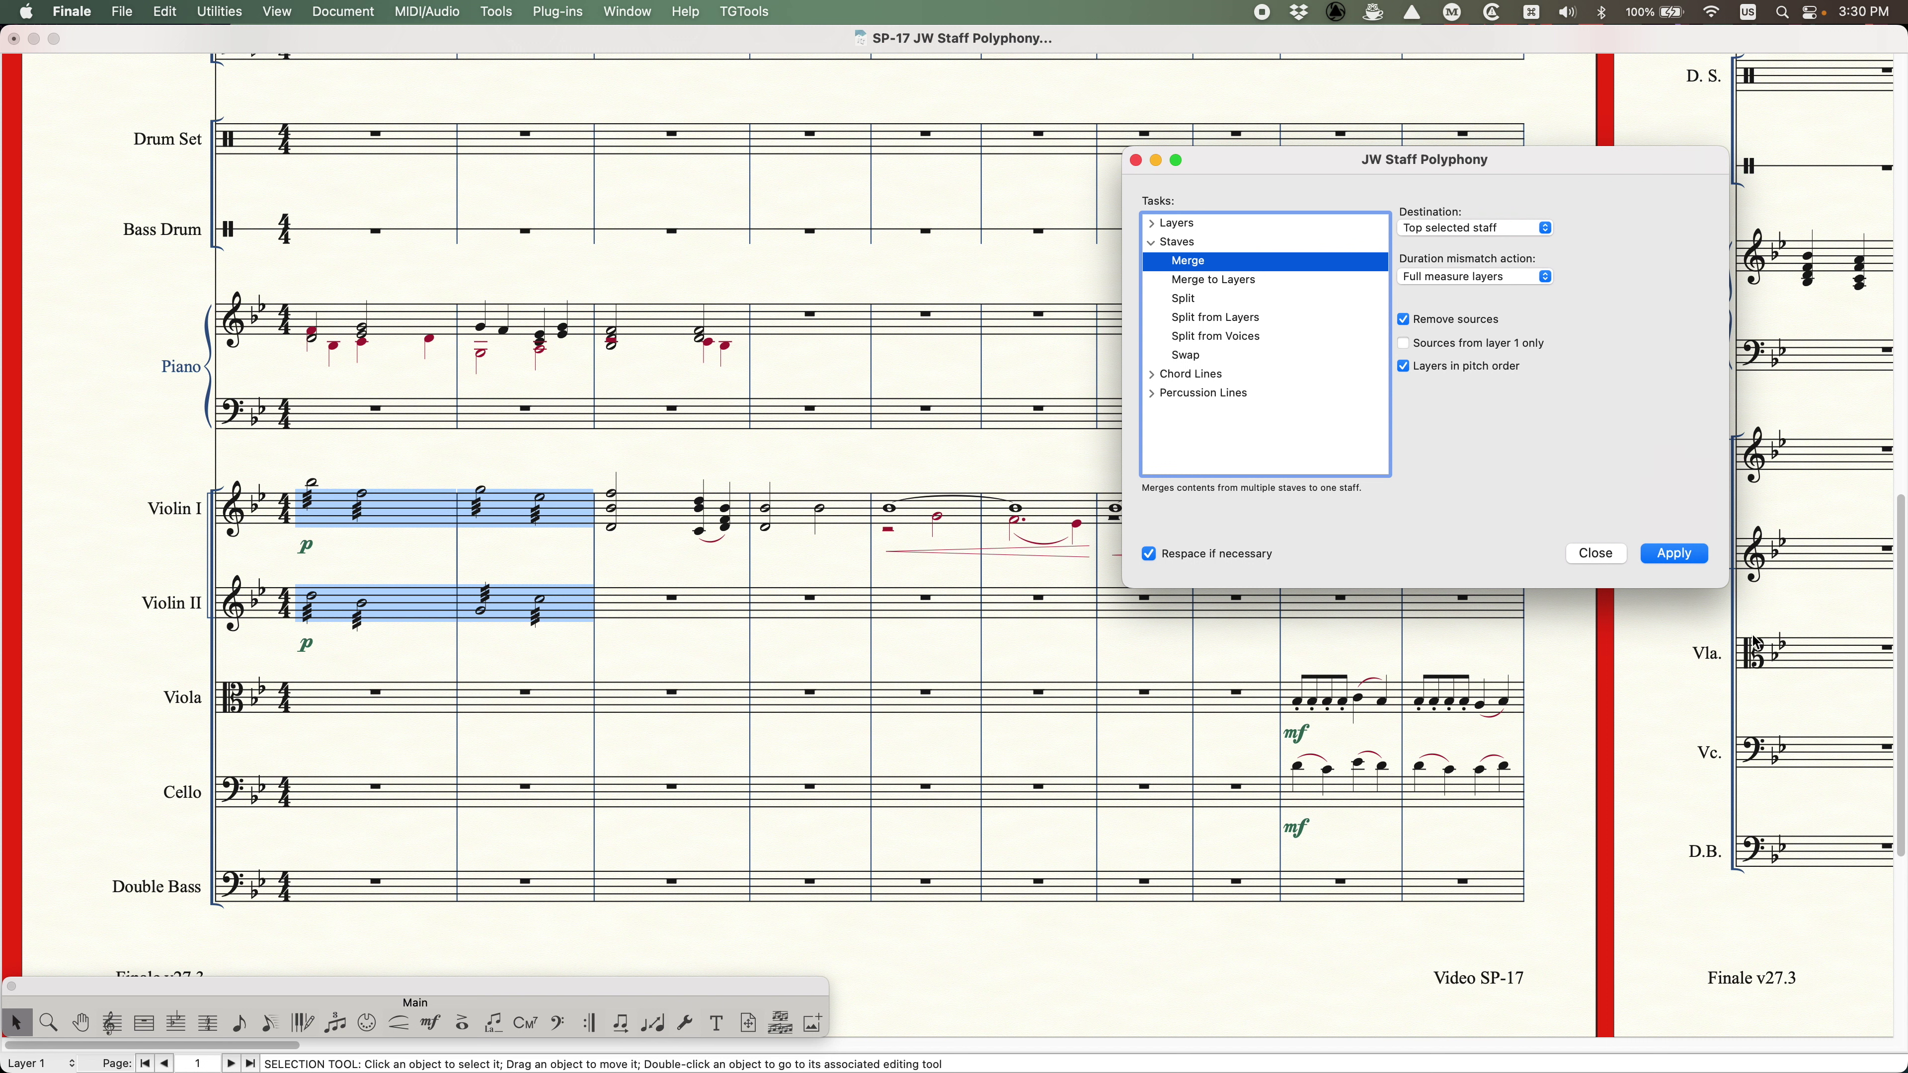
{"action": "left_click", "coordinate": [1682, 556]}
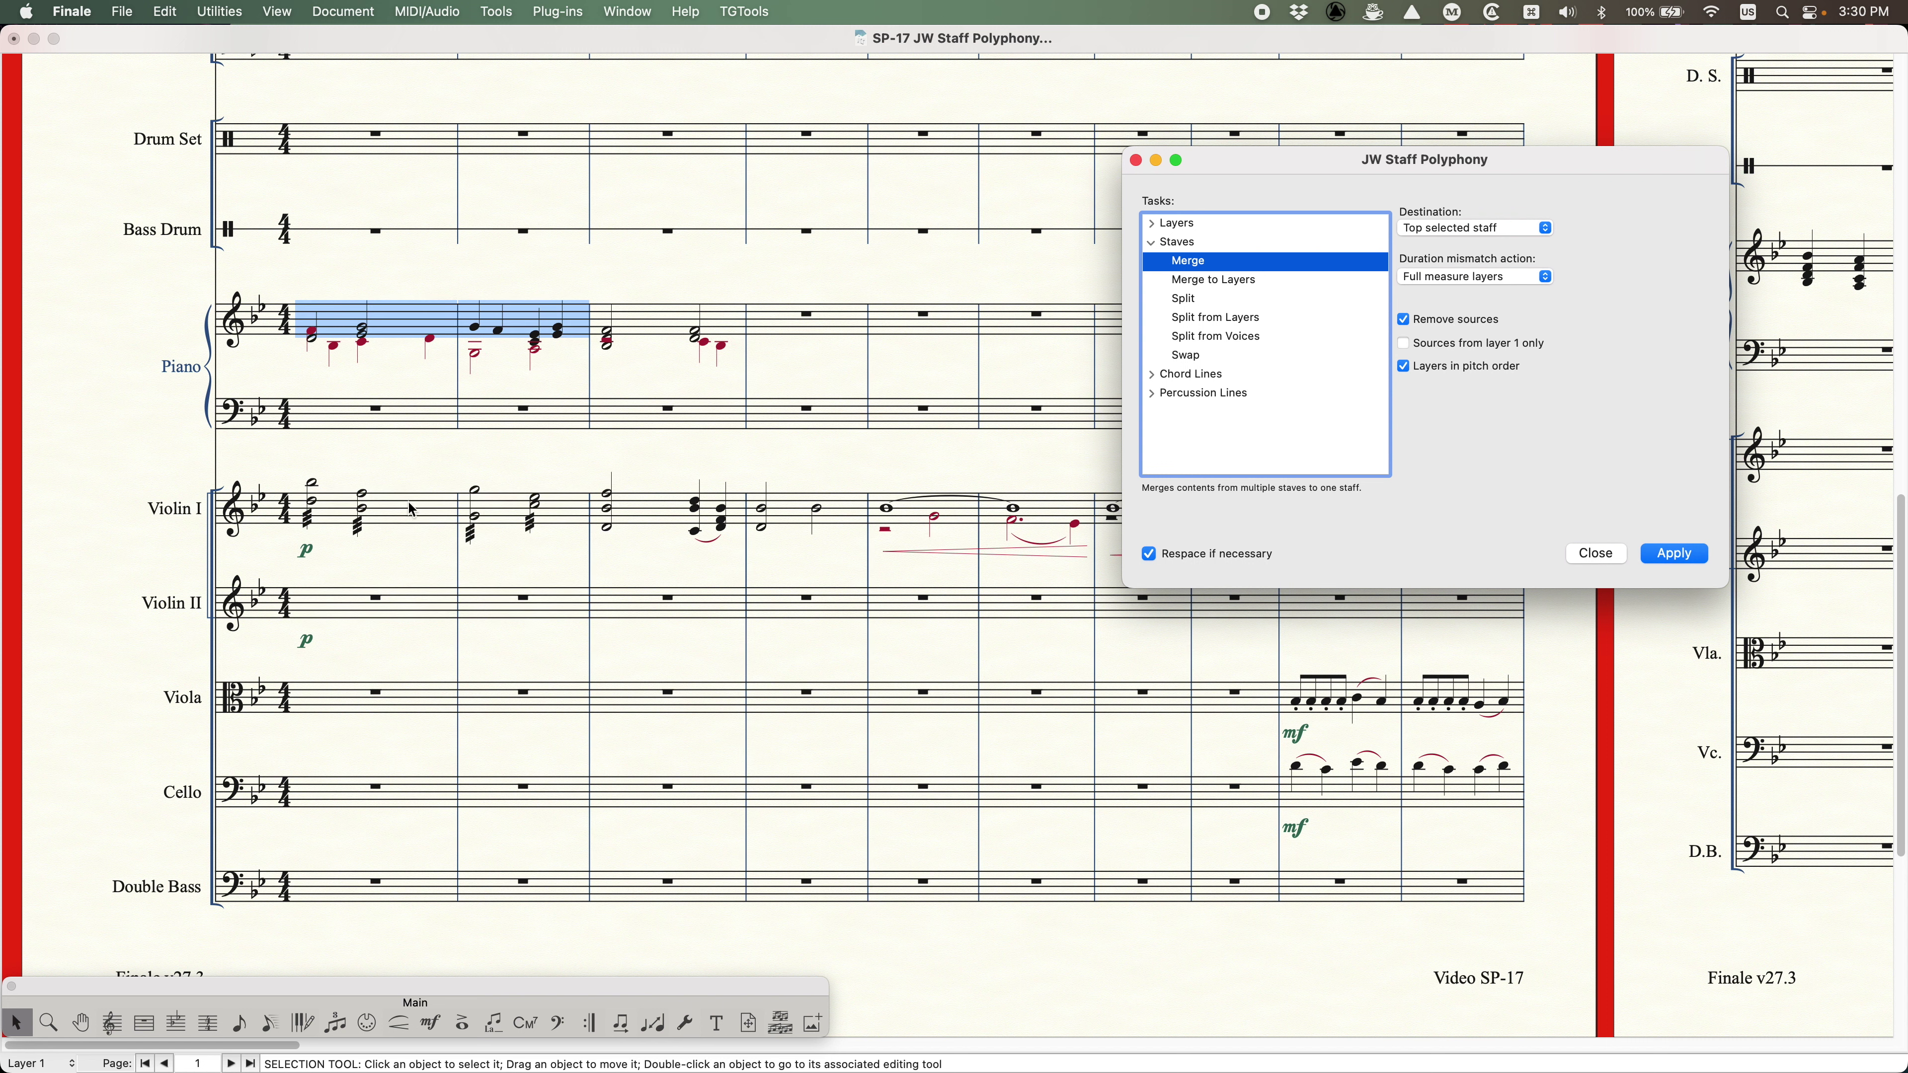
- Delete the leftover p expression under Violin II measure 1, and undo both that deletion and the staff merge
{"action": "left_click", "coordinate": [391, 511]}
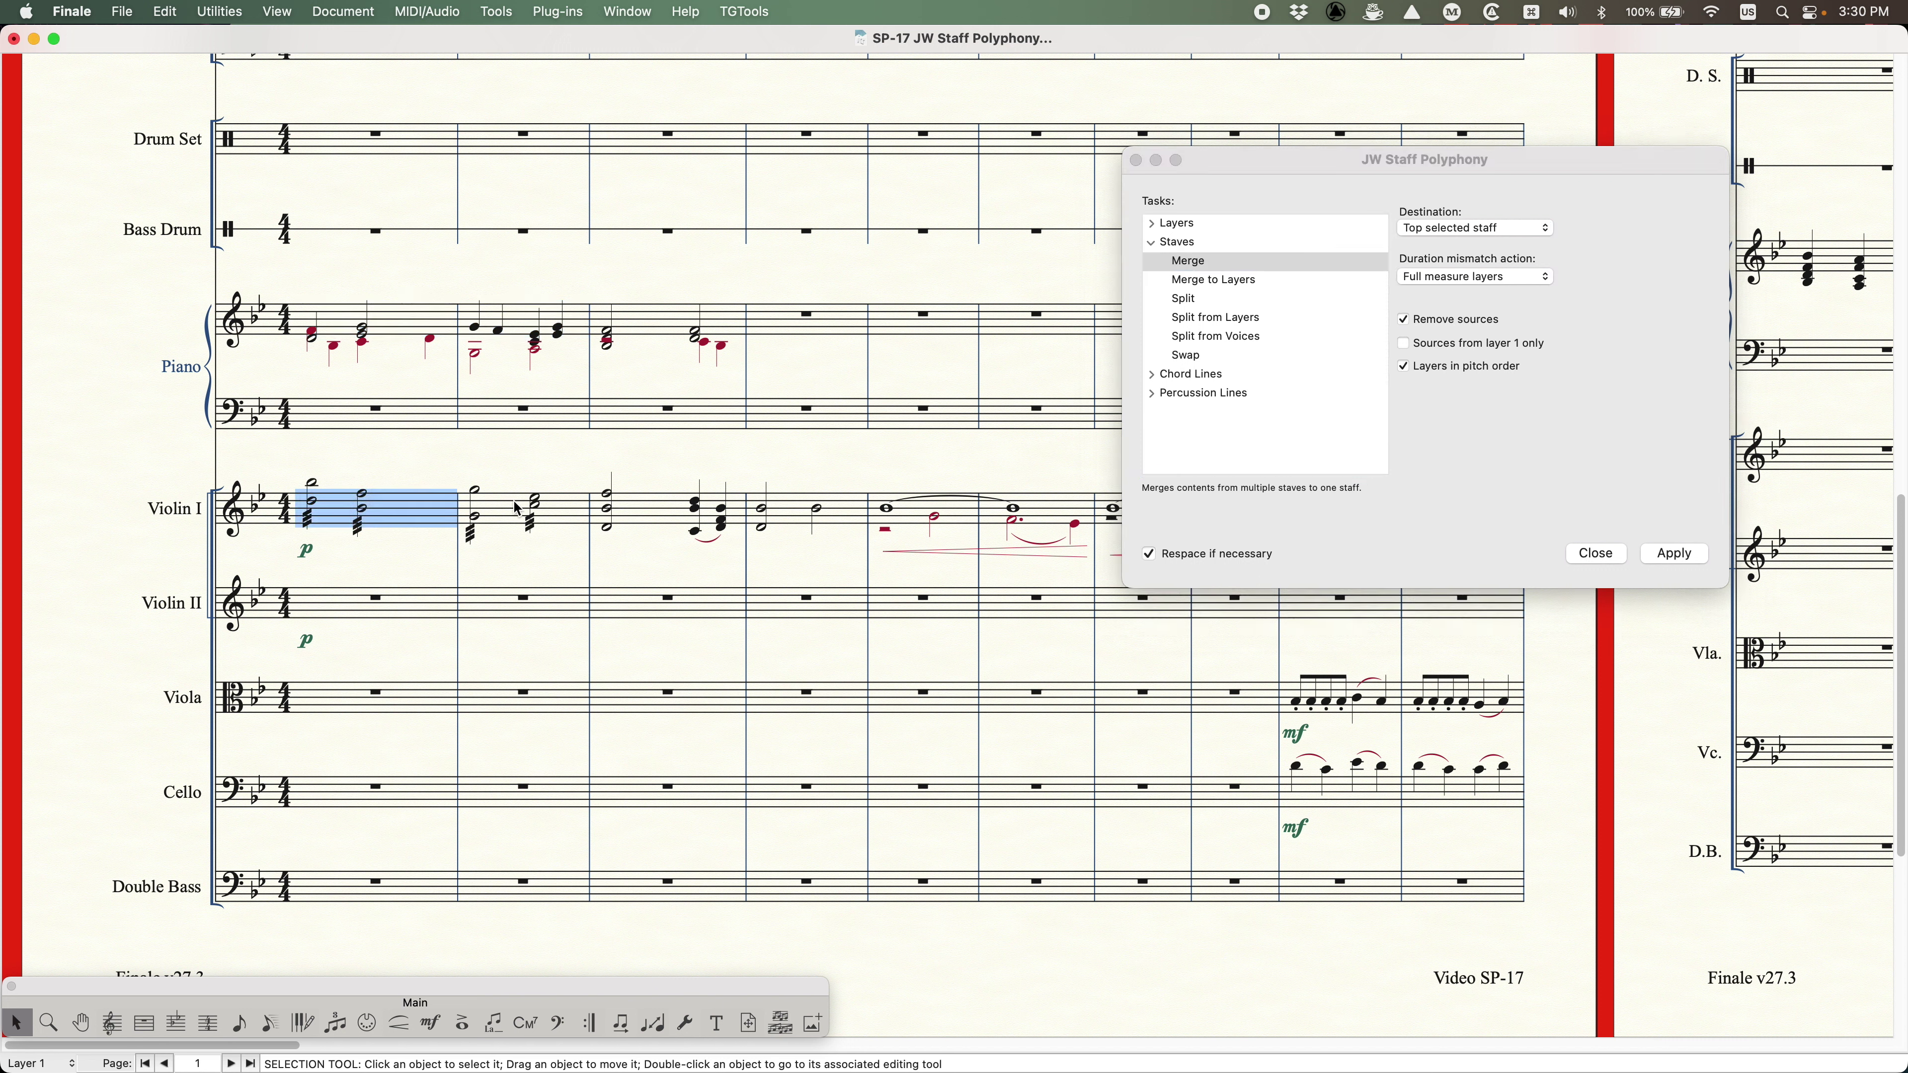
{"action": "left_click", "coordinate": [502, 511], "text": "shift"}
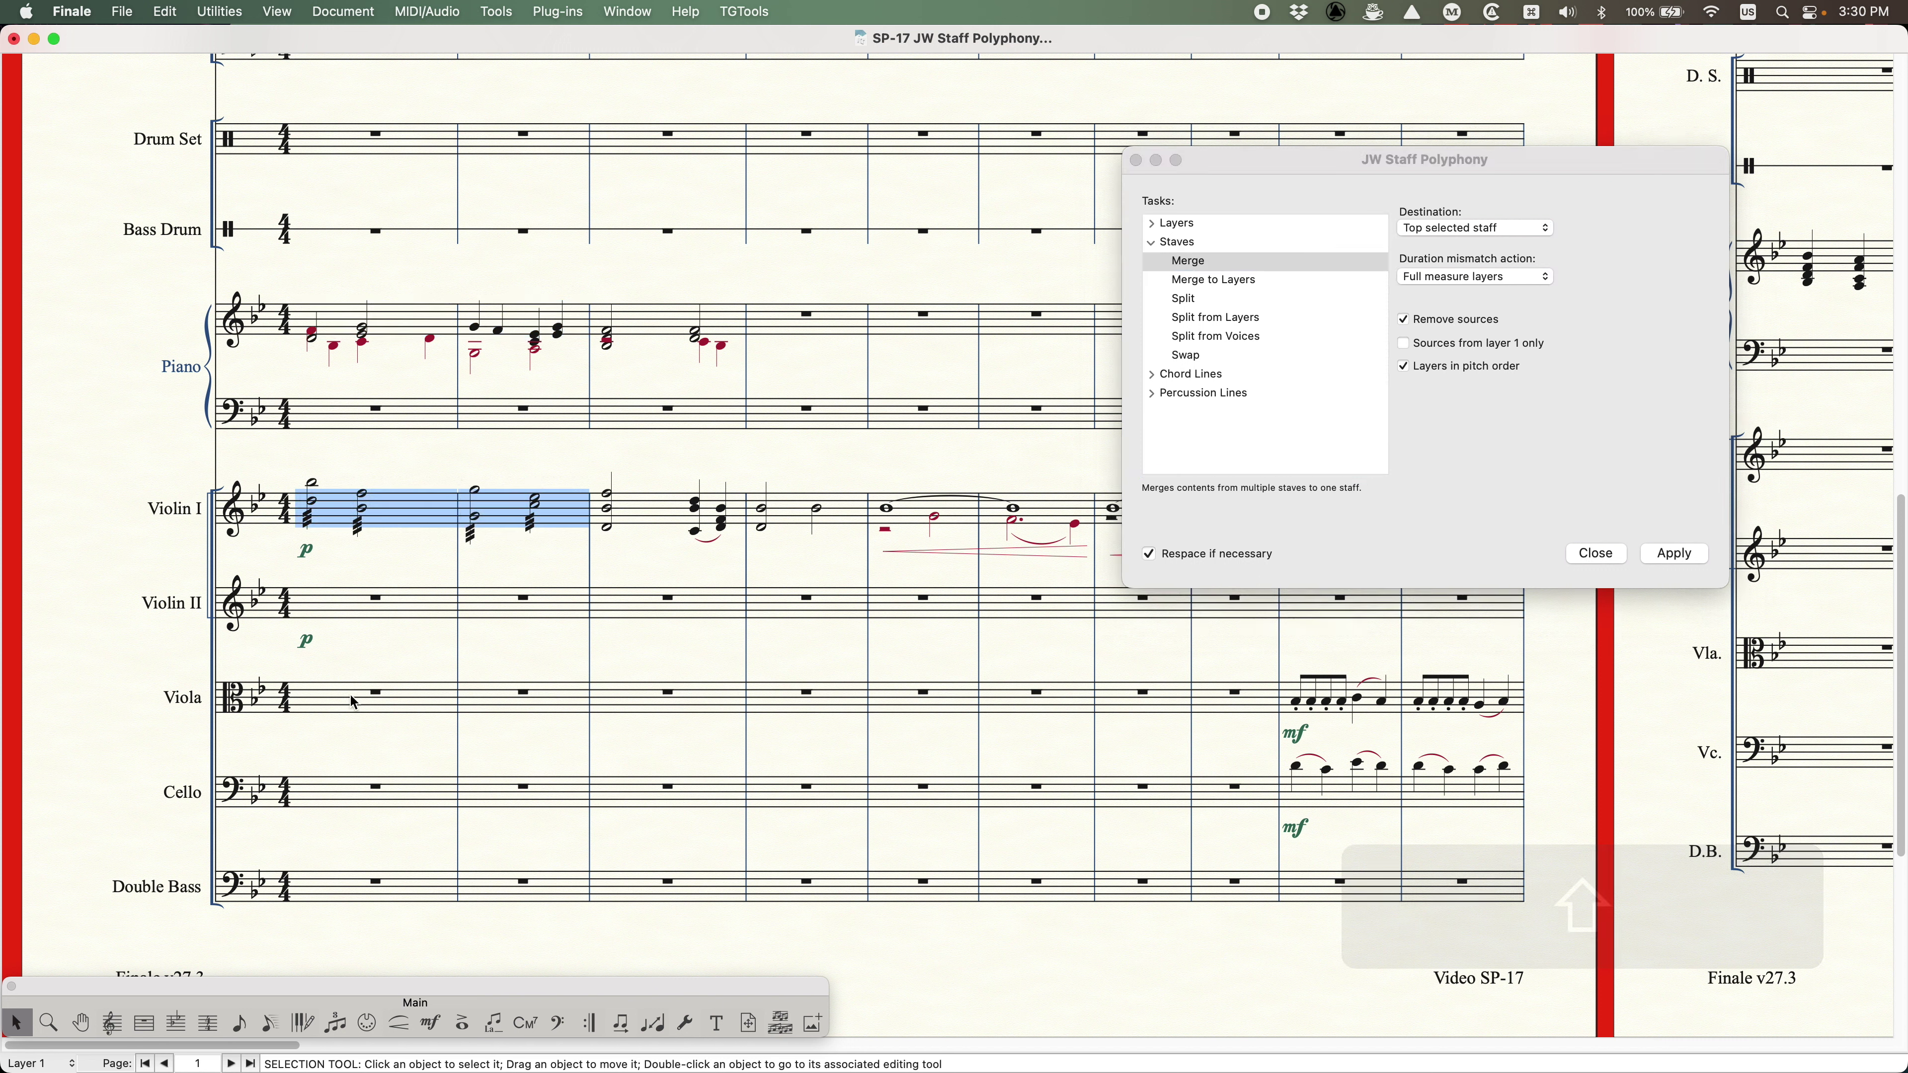
{"action": "left_click", "coordinate": [318, 660]}
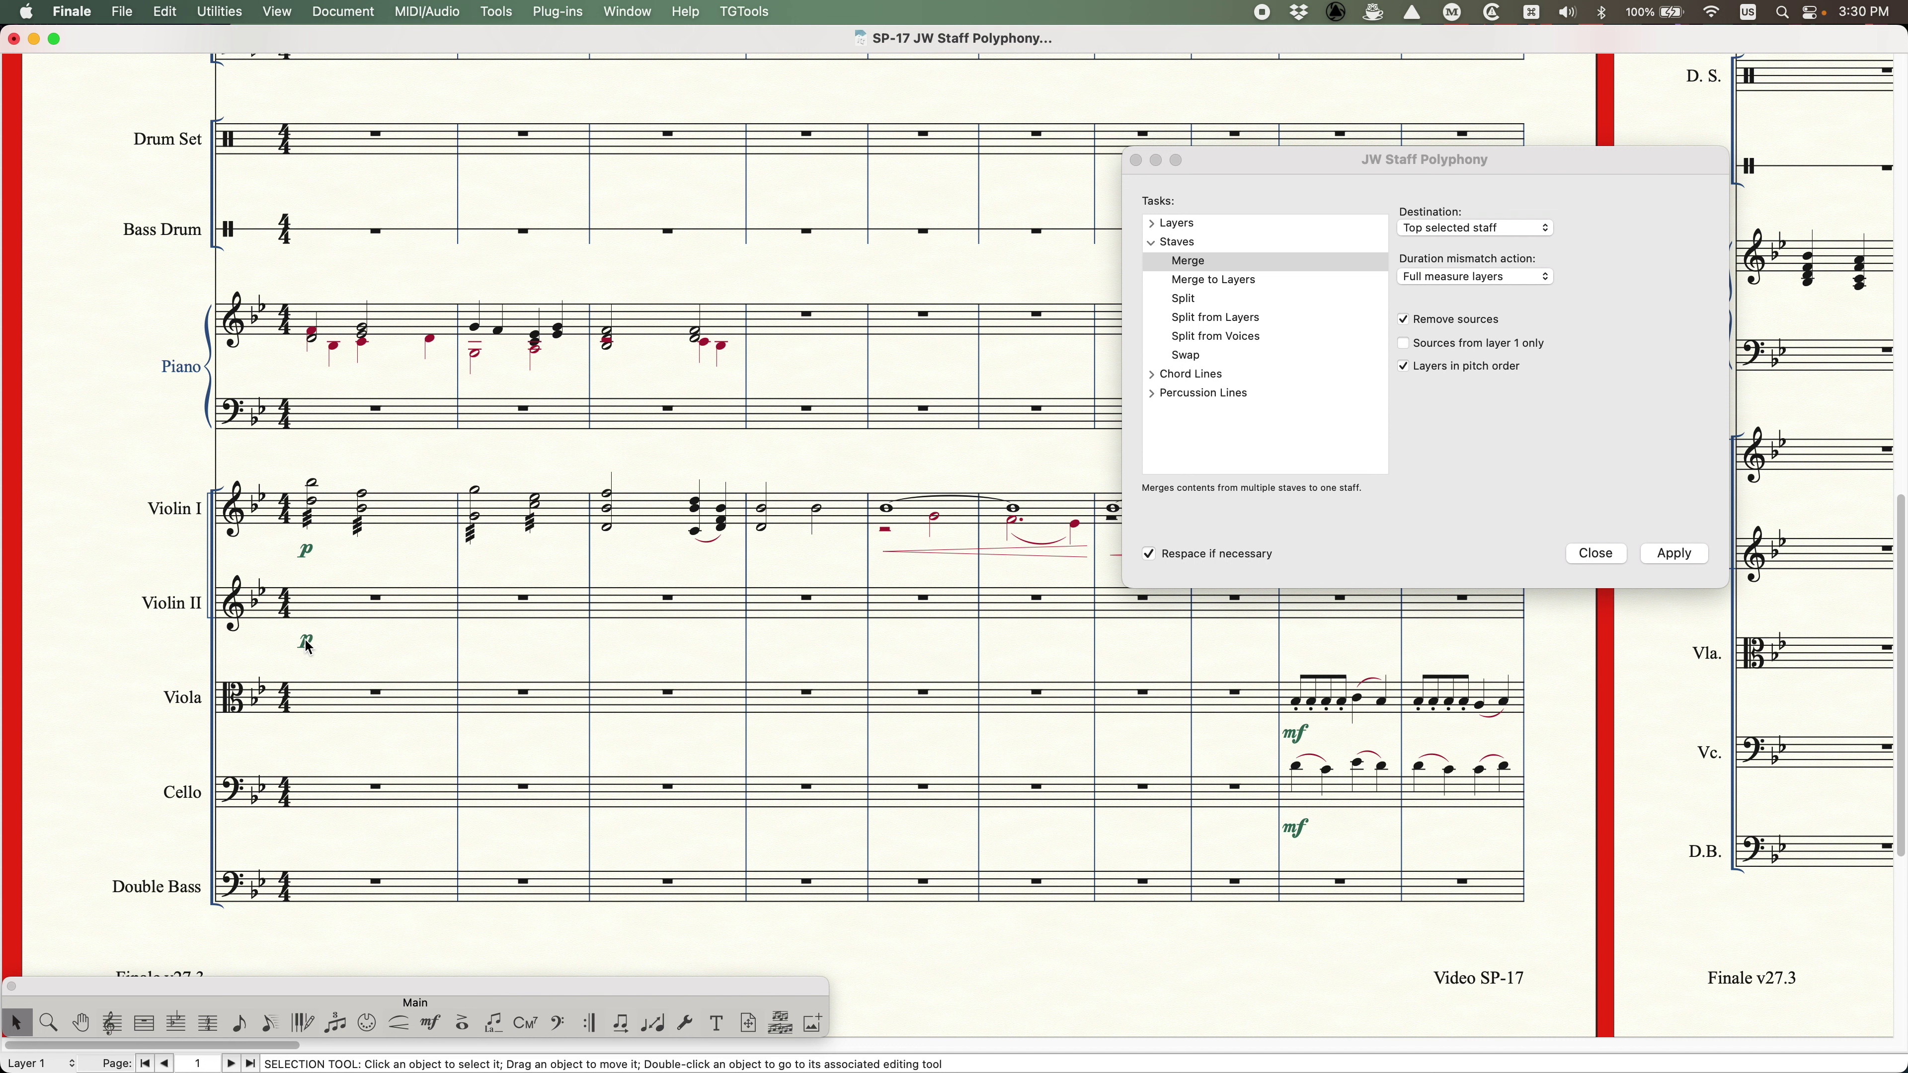
{"action": "left_click", "coordinate": [307, 644]}
{"action": "key", "text": "BackSpace"}
{"action": "key", "text": "super+z"}
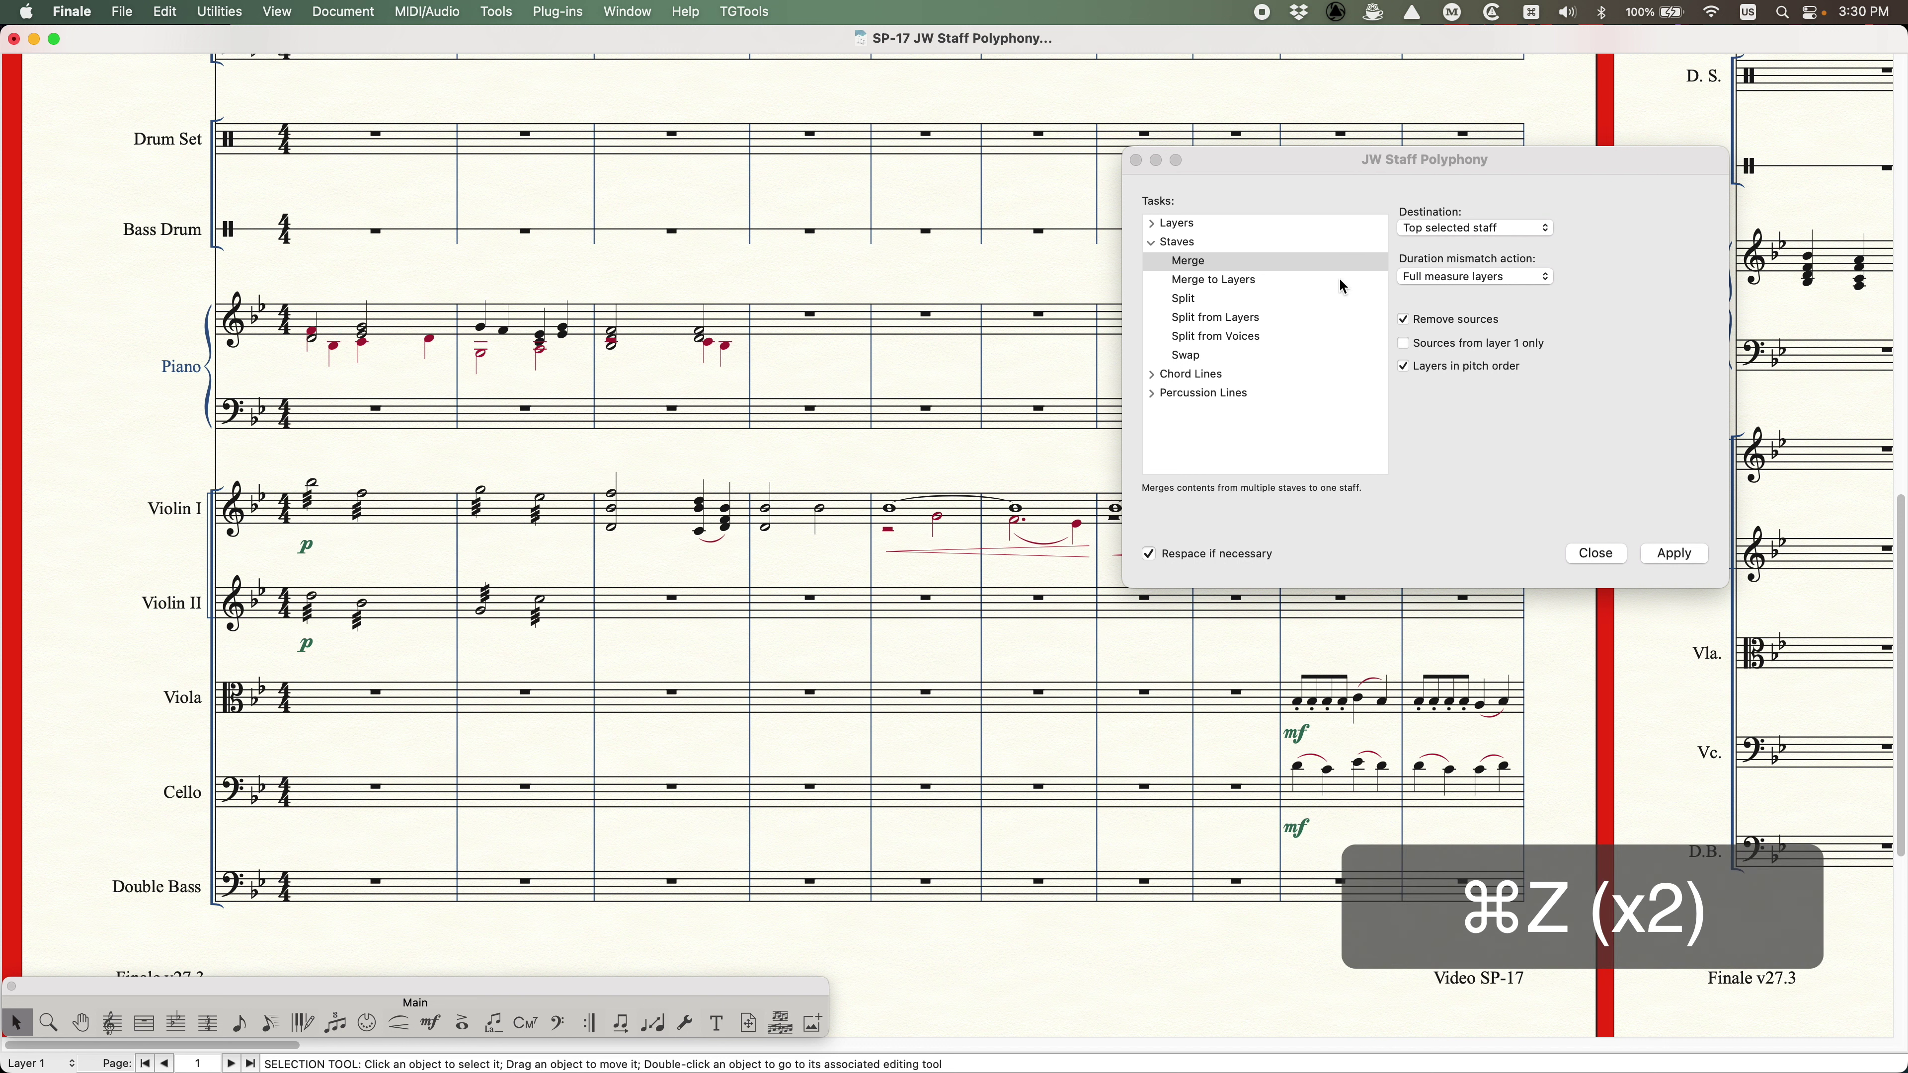
- Merge measures 1 and 2 of Violin I and Violin II into layers on the top staff in the selection with Merge to Layers
{"action": "left_click", "coordinate": [1184, 283]}
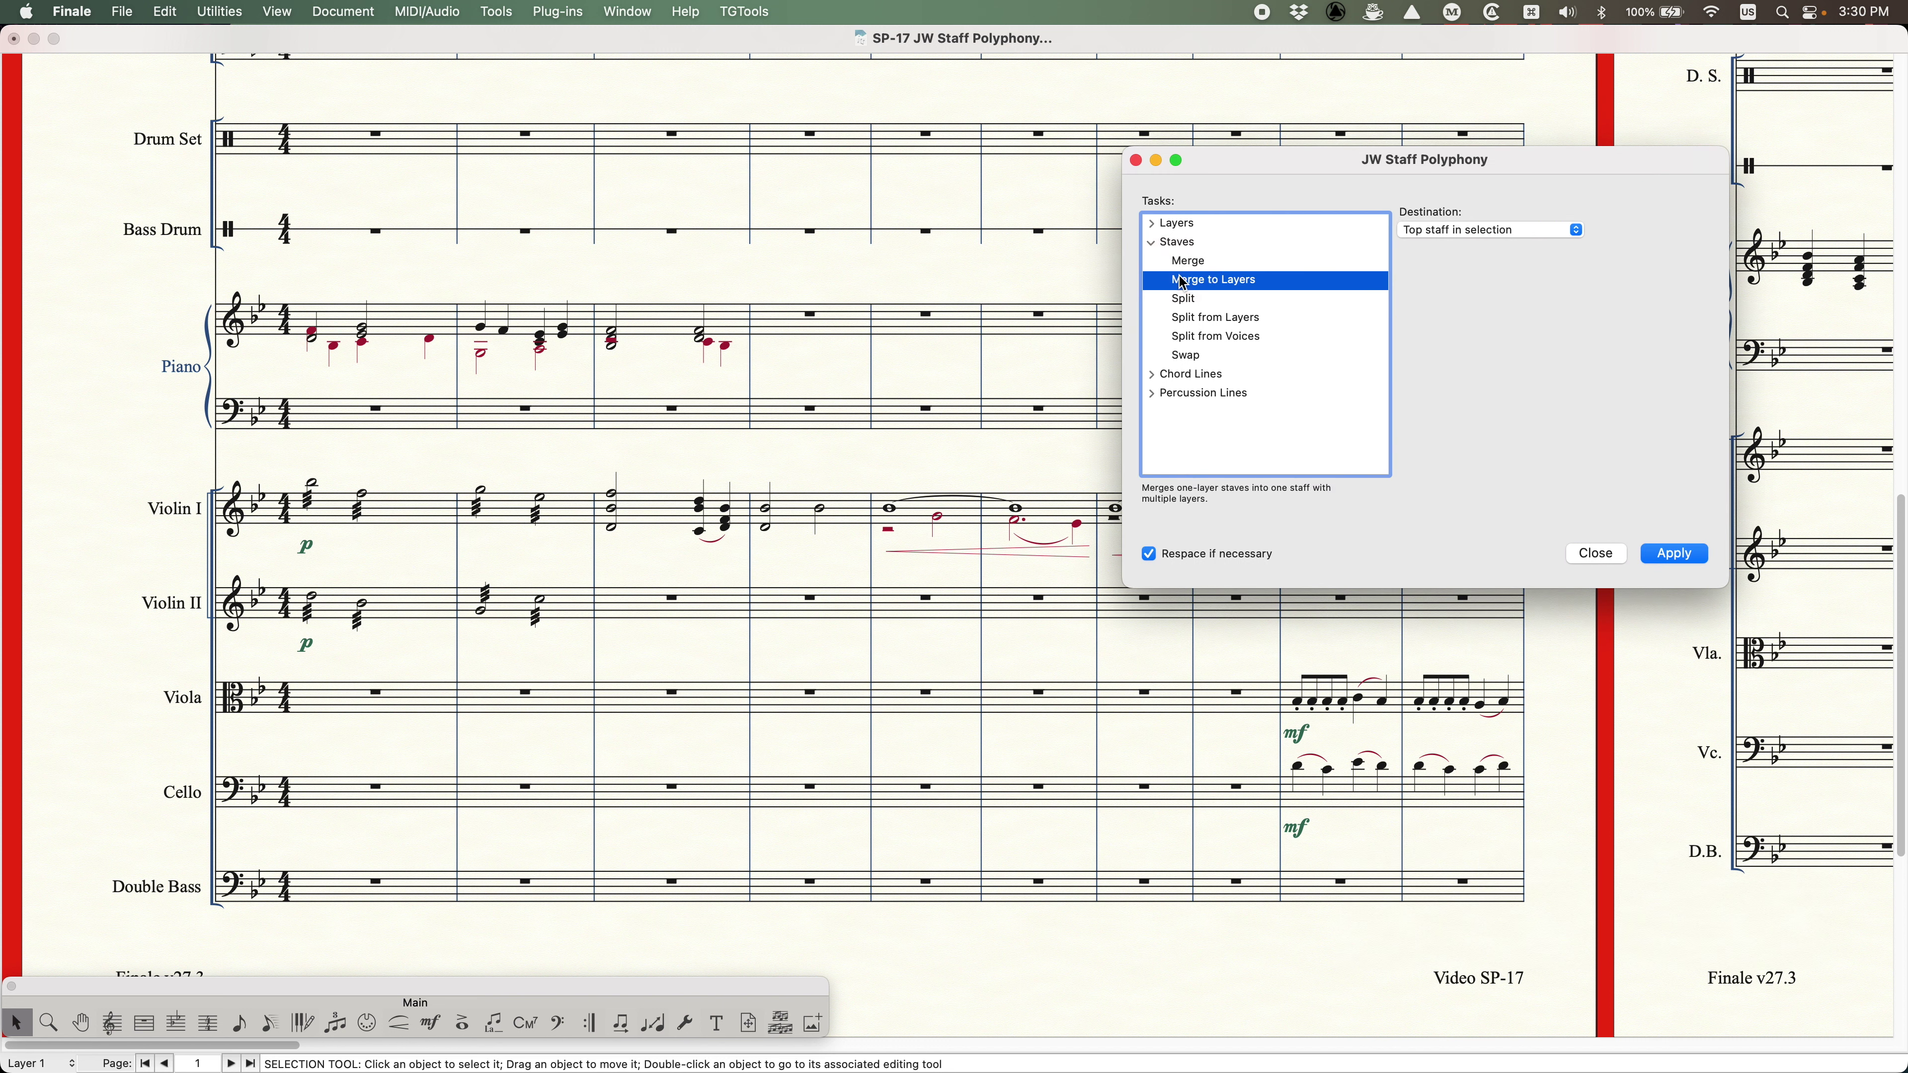
{"action": "left_click", "coordinate": [446, 472]}
{"action": "left_click", "coordinate": [412, 514]}
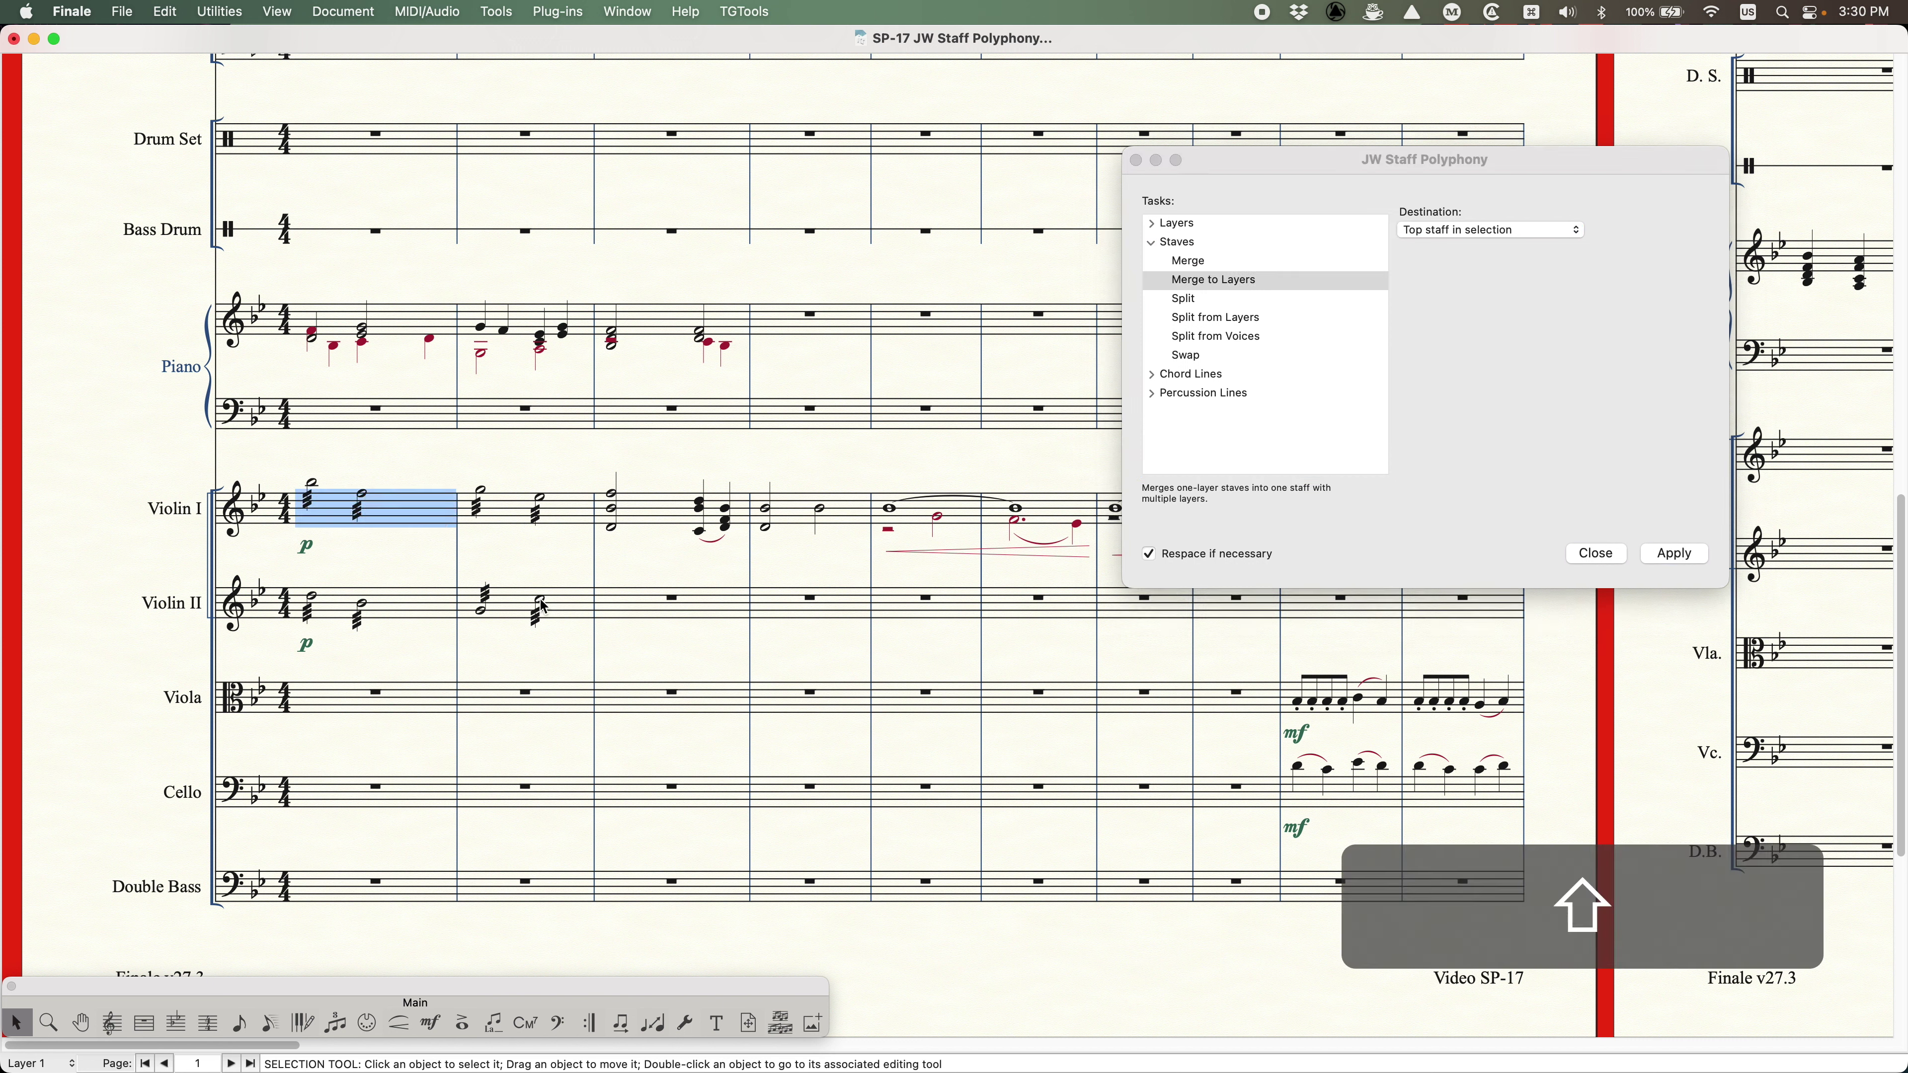
{"action": "left_click", "coordinate": [551, 610], "text": "shift"}
{"action": "left_click", "coordinate": [1550, 347]}
{"action": "left_click", "coordinate": [1497, 229]}
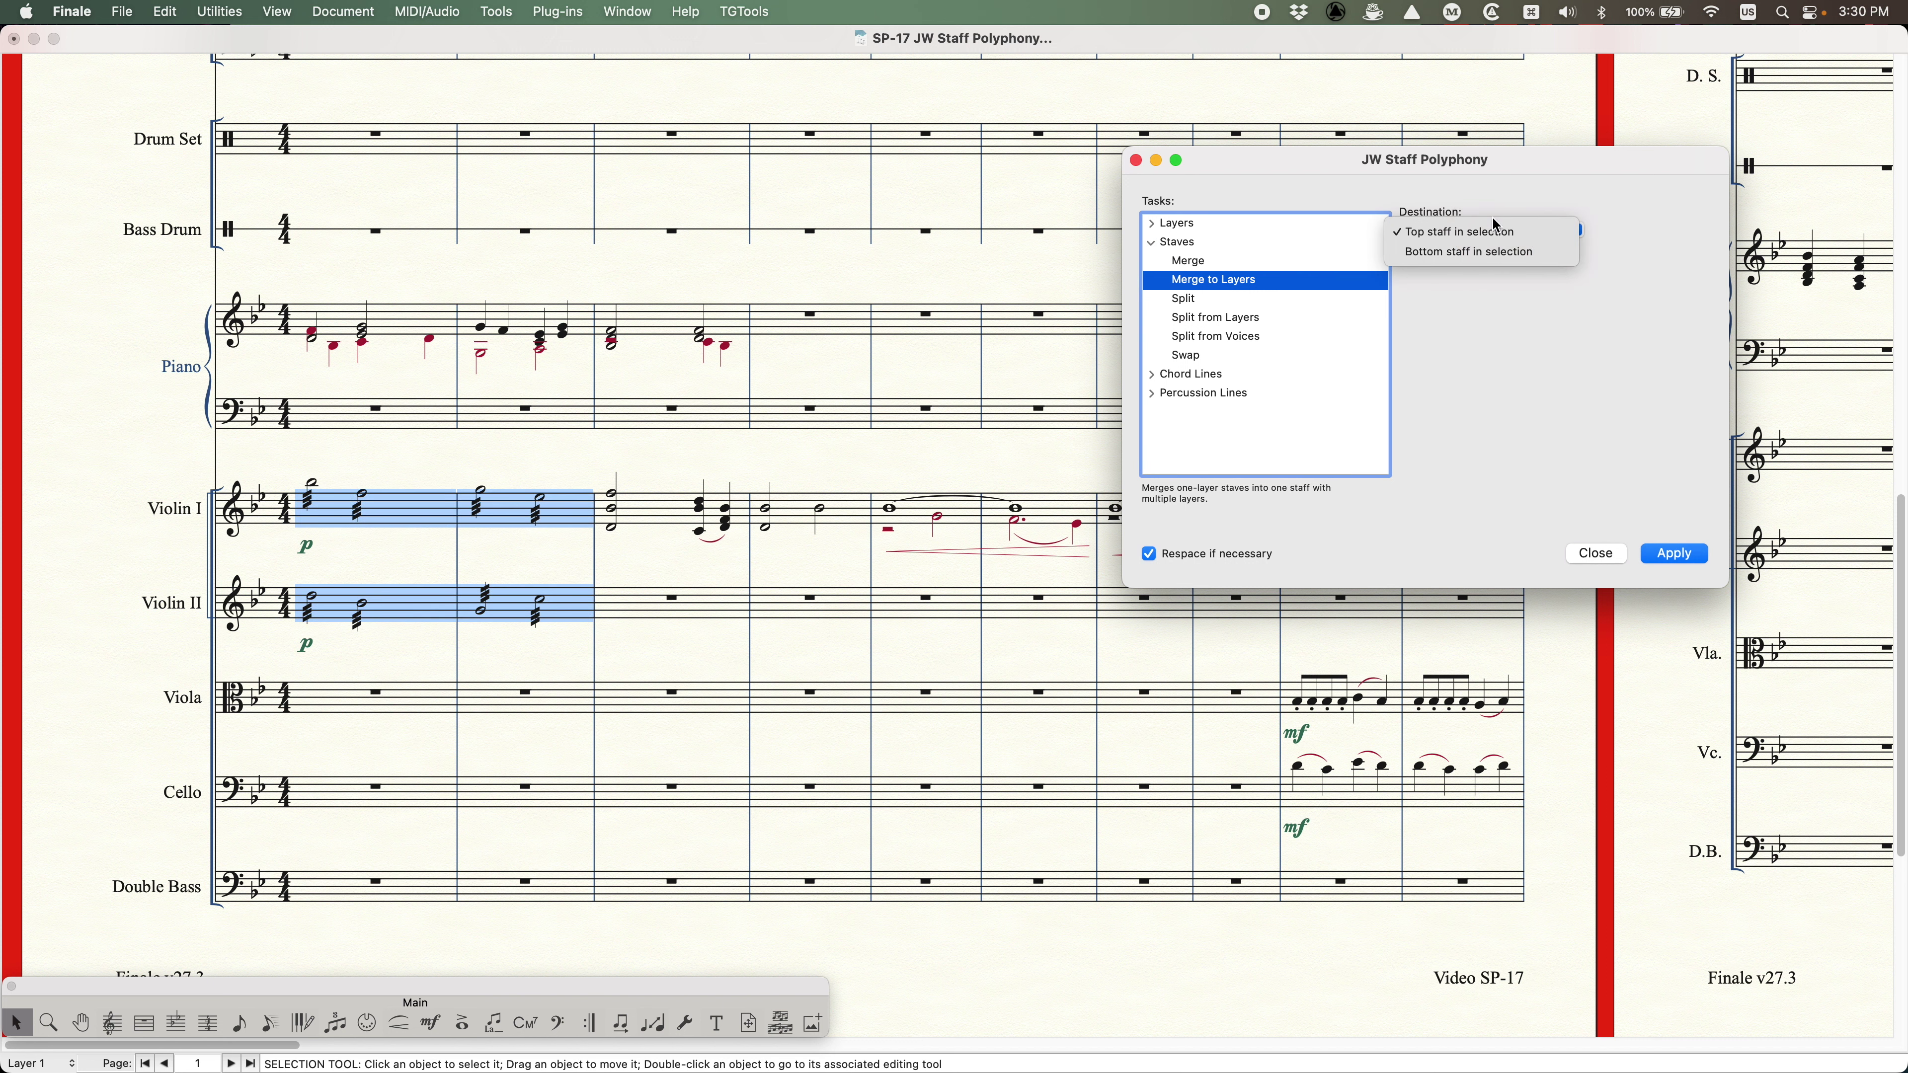
{"action": "left_click", "coordinate": [1479, 198]}
{"action": "left_click", "coordinate": [1675, 553]}
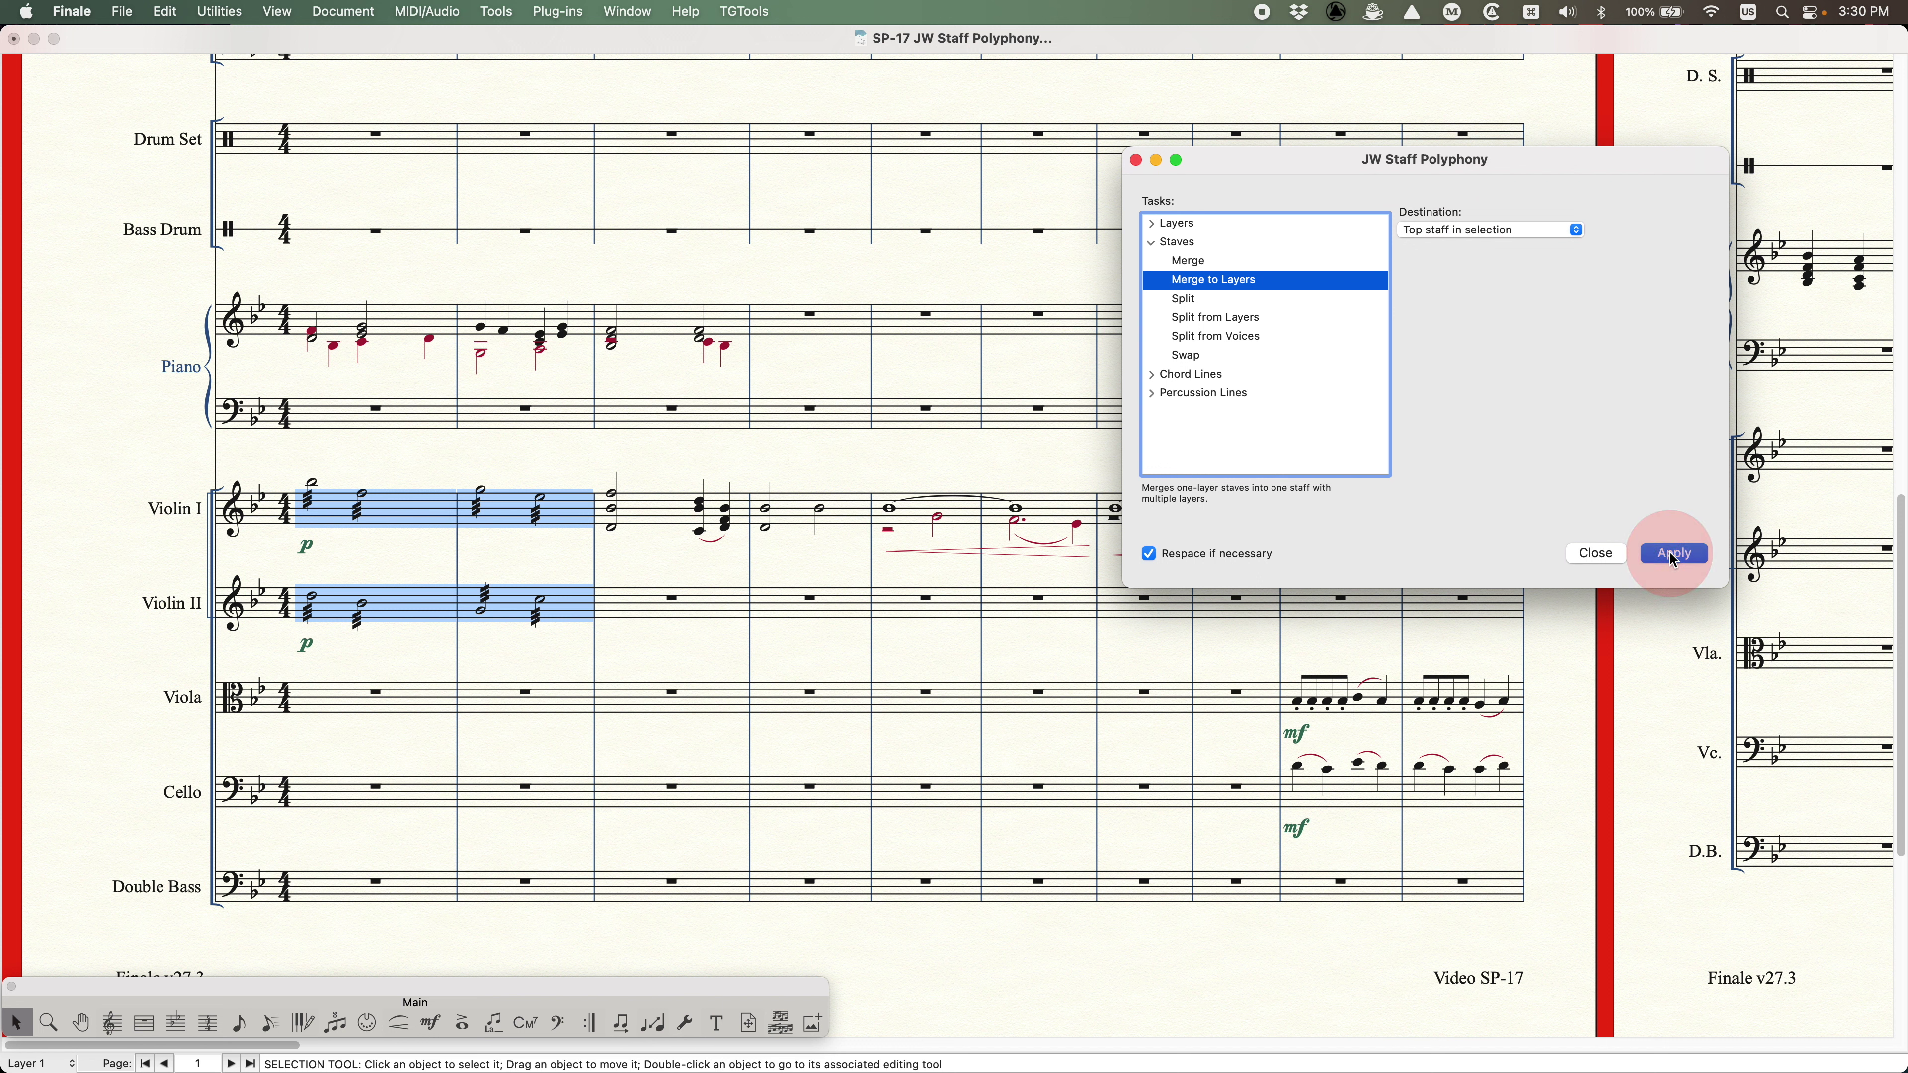
- Merge the identical p expressions in Violin I measures 1 and 2 with Expression Merge, and return to the Merge to Layers task
{"action": "left_click", "coordinate": [415, 457]}
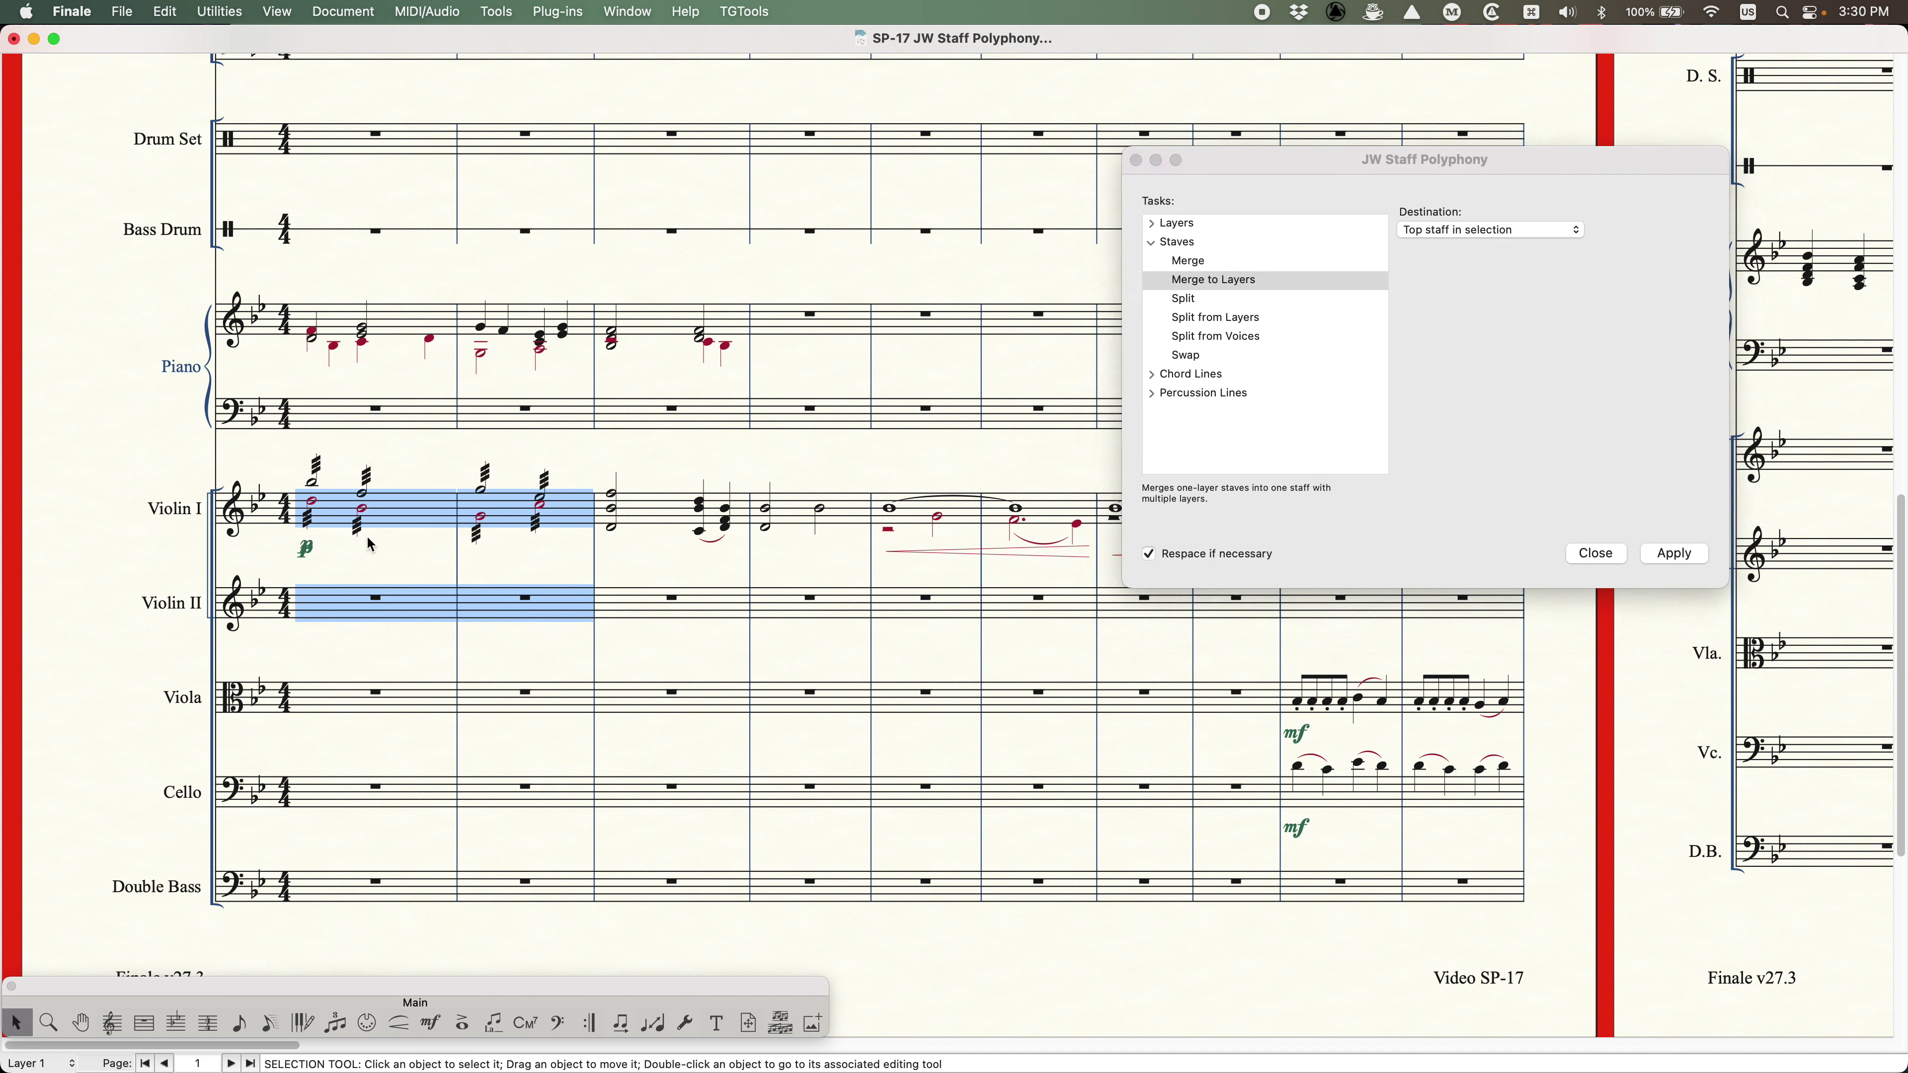
{"action": "left_click", "coordinate": [392, 503]}
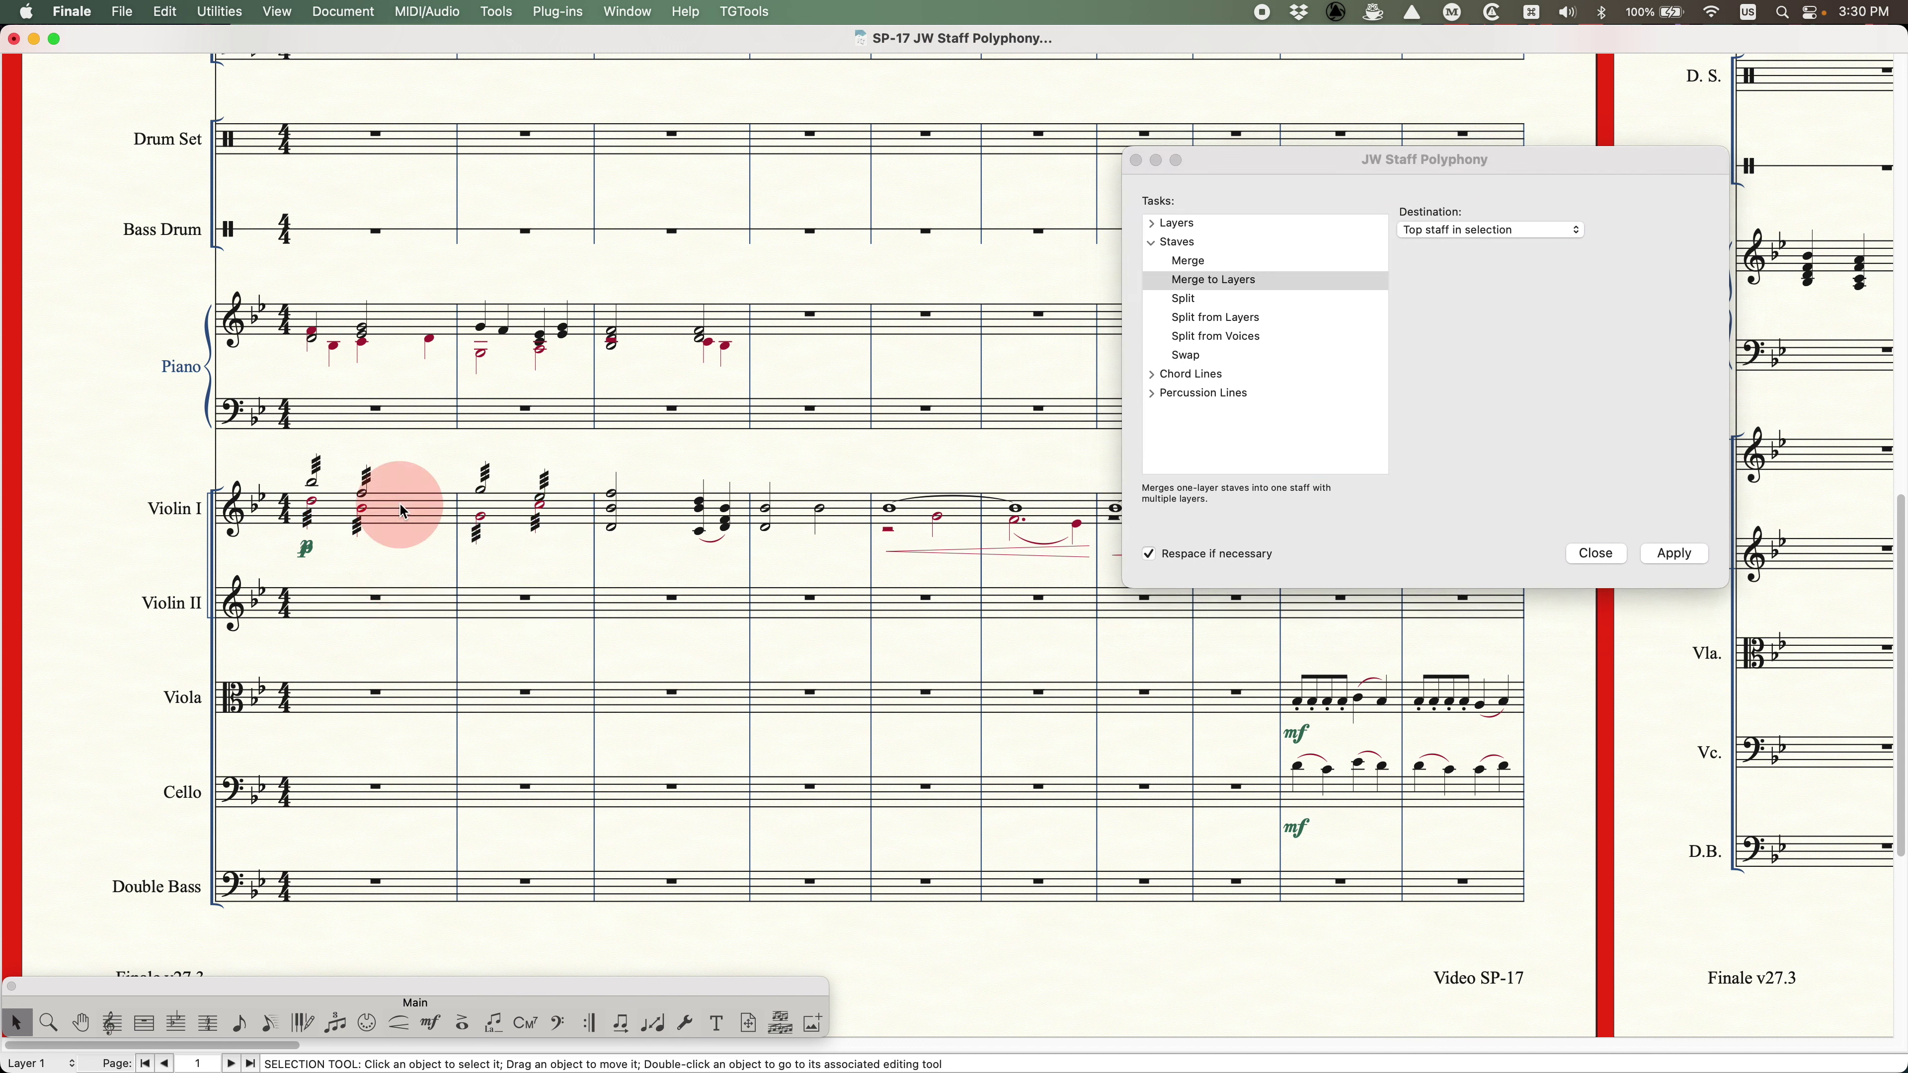
{"action": "left_click", "coordinate": [516, 508], "text": "shift"}
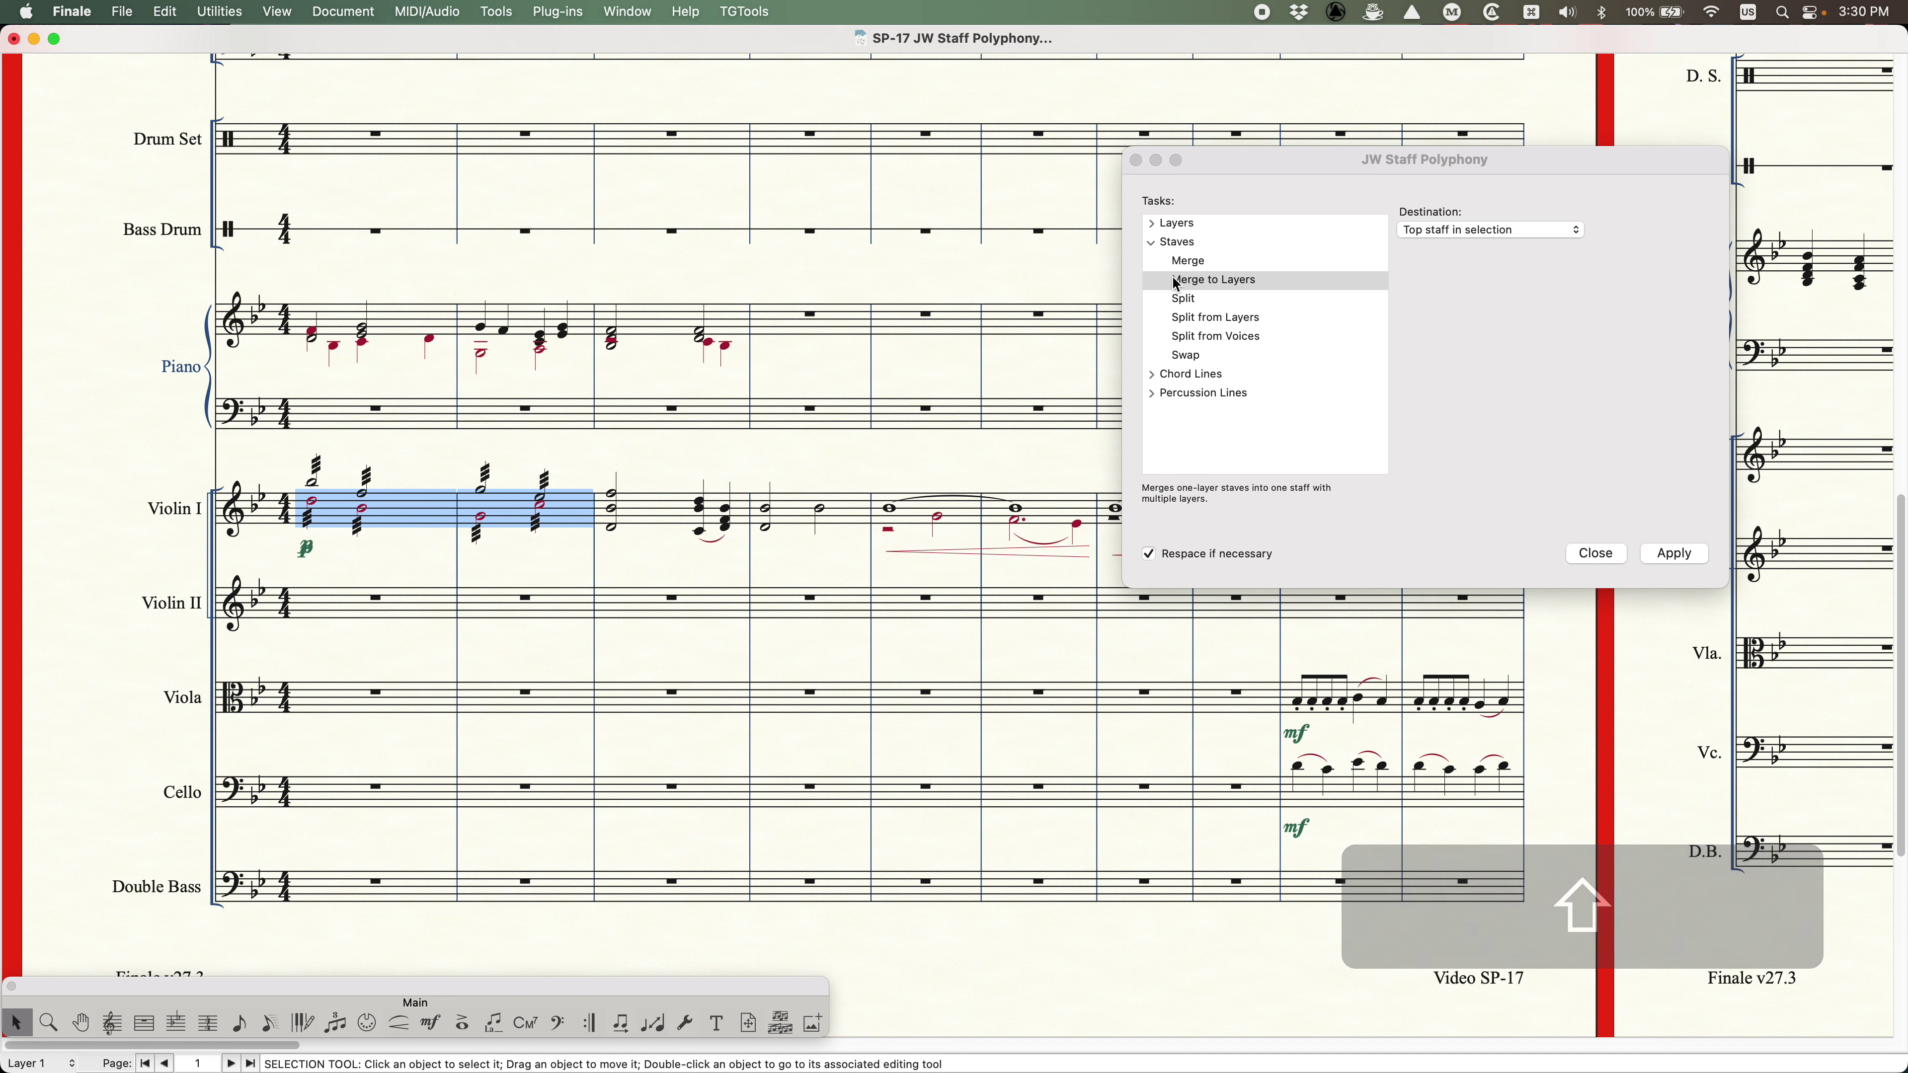
{"action": "left_click", "coordinate": [1153, 224]}
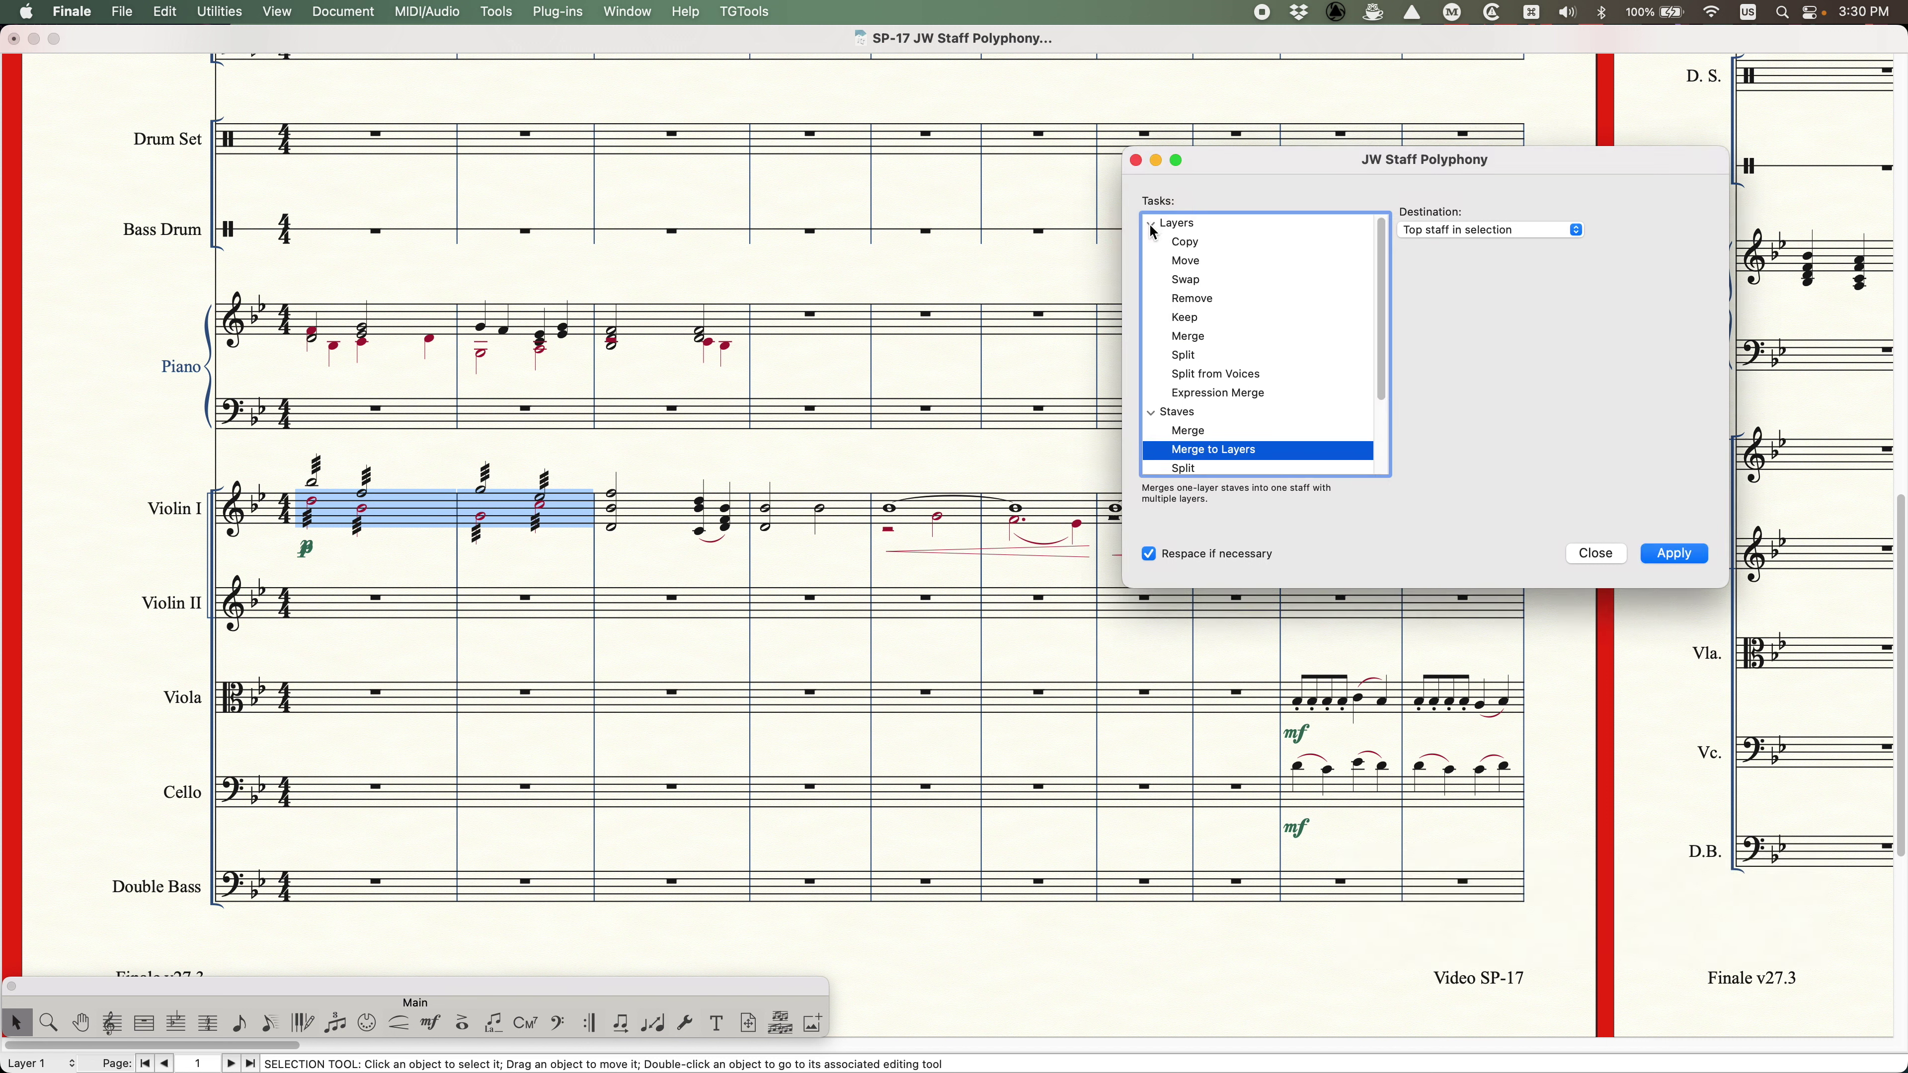
{"action": "left_click", "coordinate": [1229, 397]}
{"action": "left_click", "coordinate": [1695, 562]}
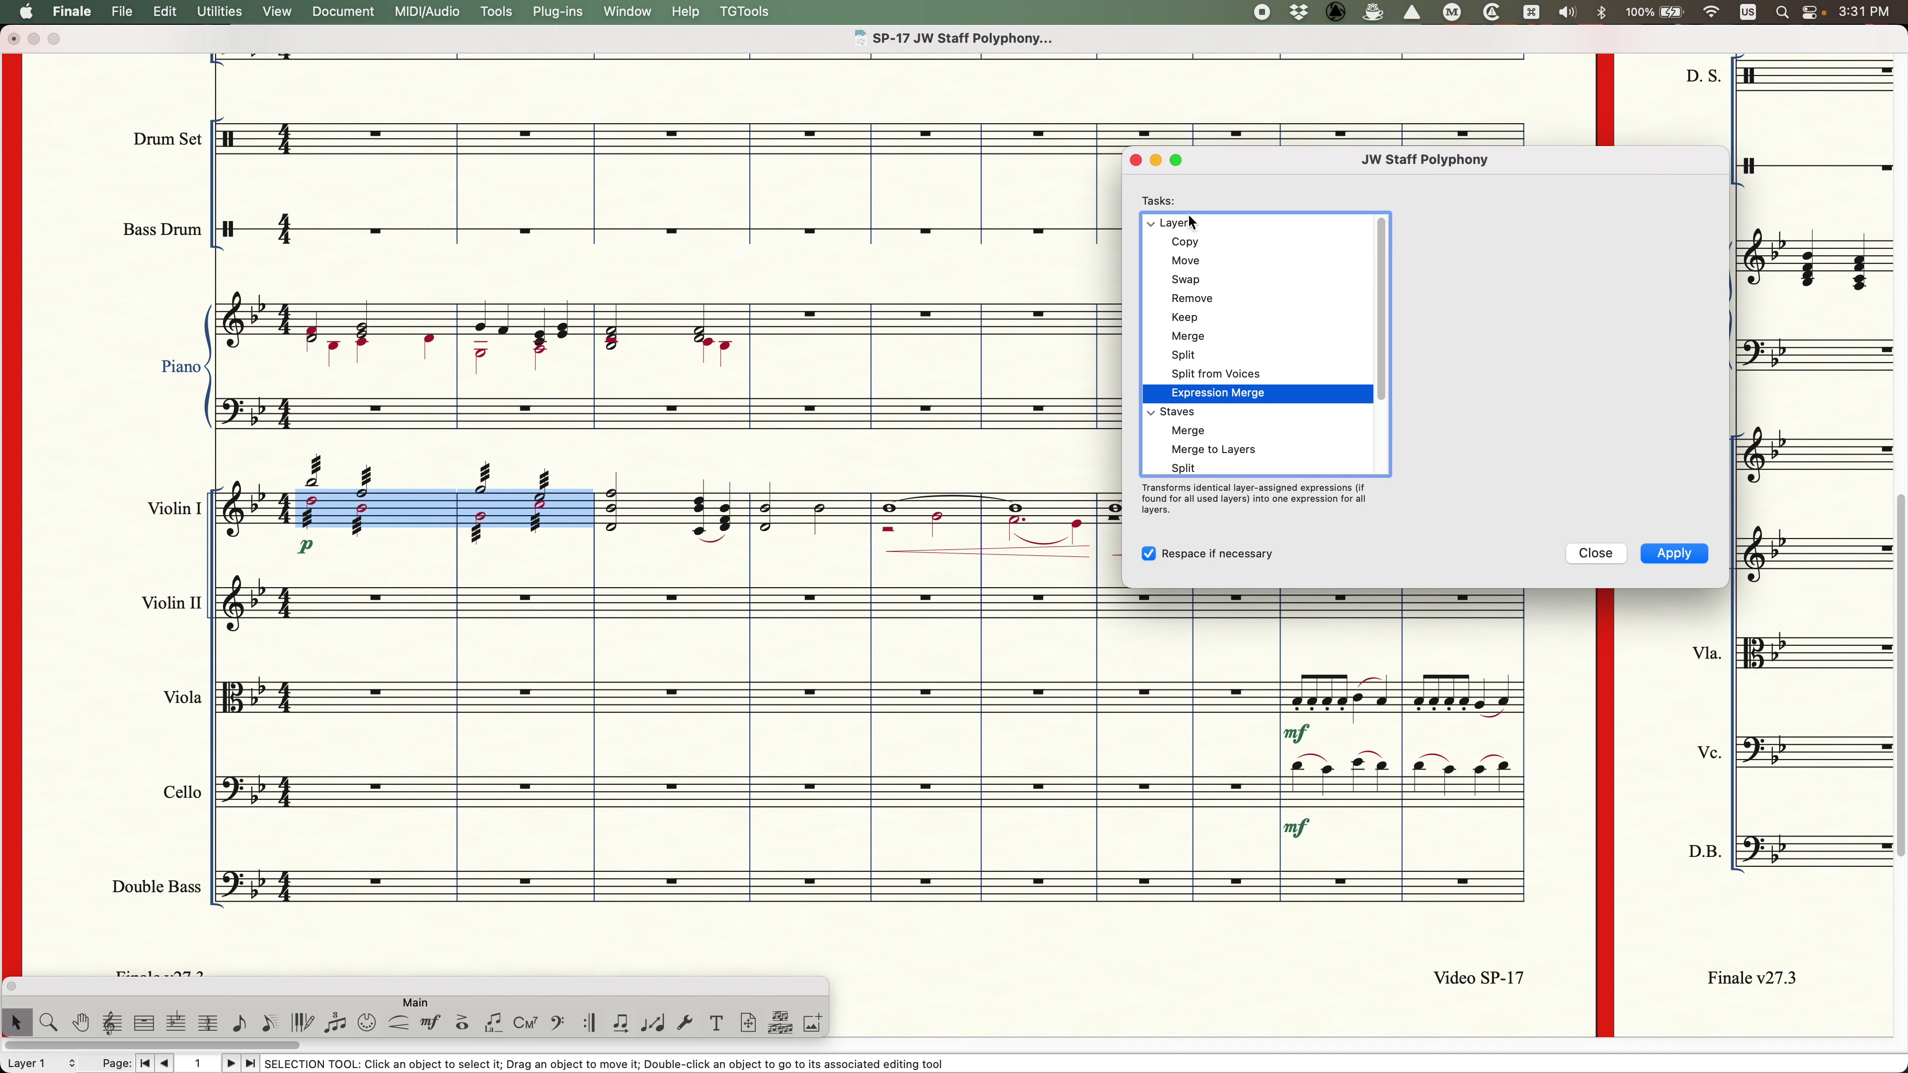
{"action": "left_click", "coordinate": [1152, 224]}
{"action": "left_click", "coordinate": [1194, 280]}
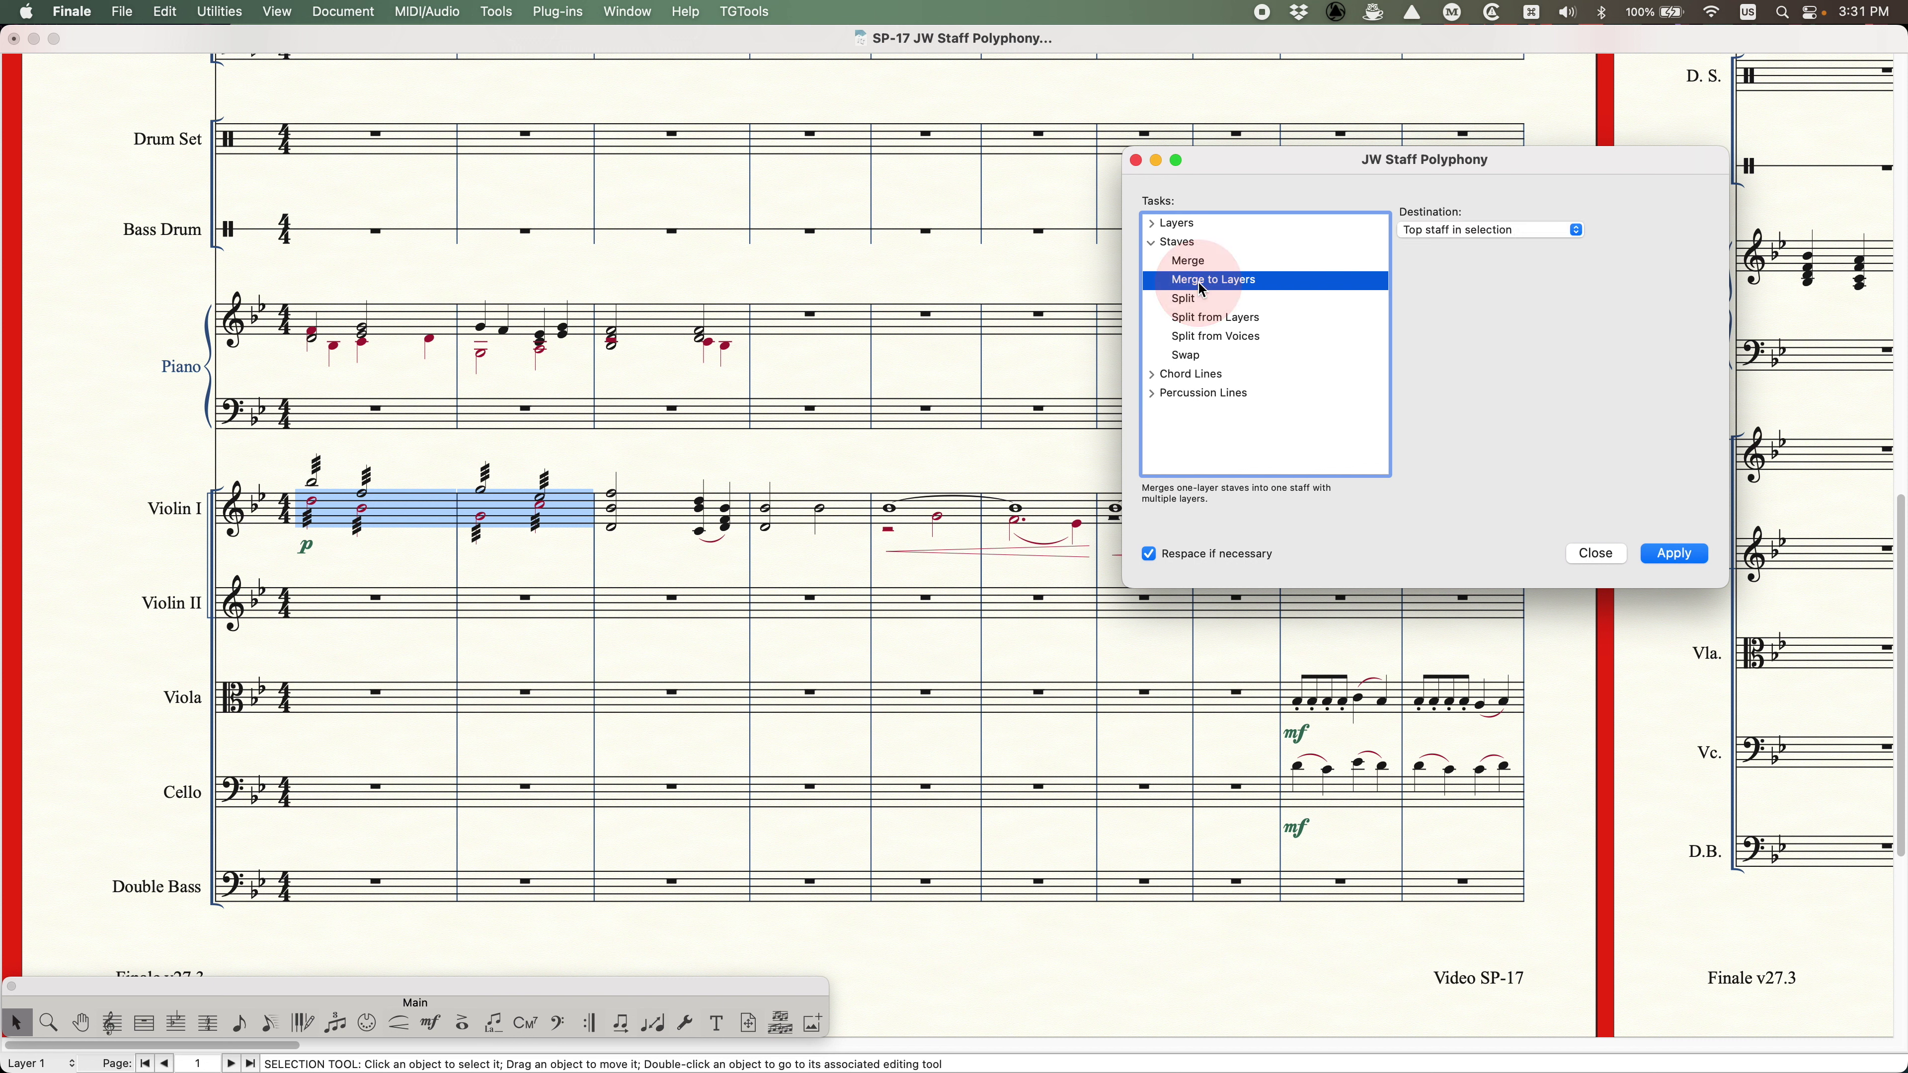
- Select measures 3 and 4 of Violin I and choose the Split staff task
{"action": "left_click", "coordinate": [704, 481]}
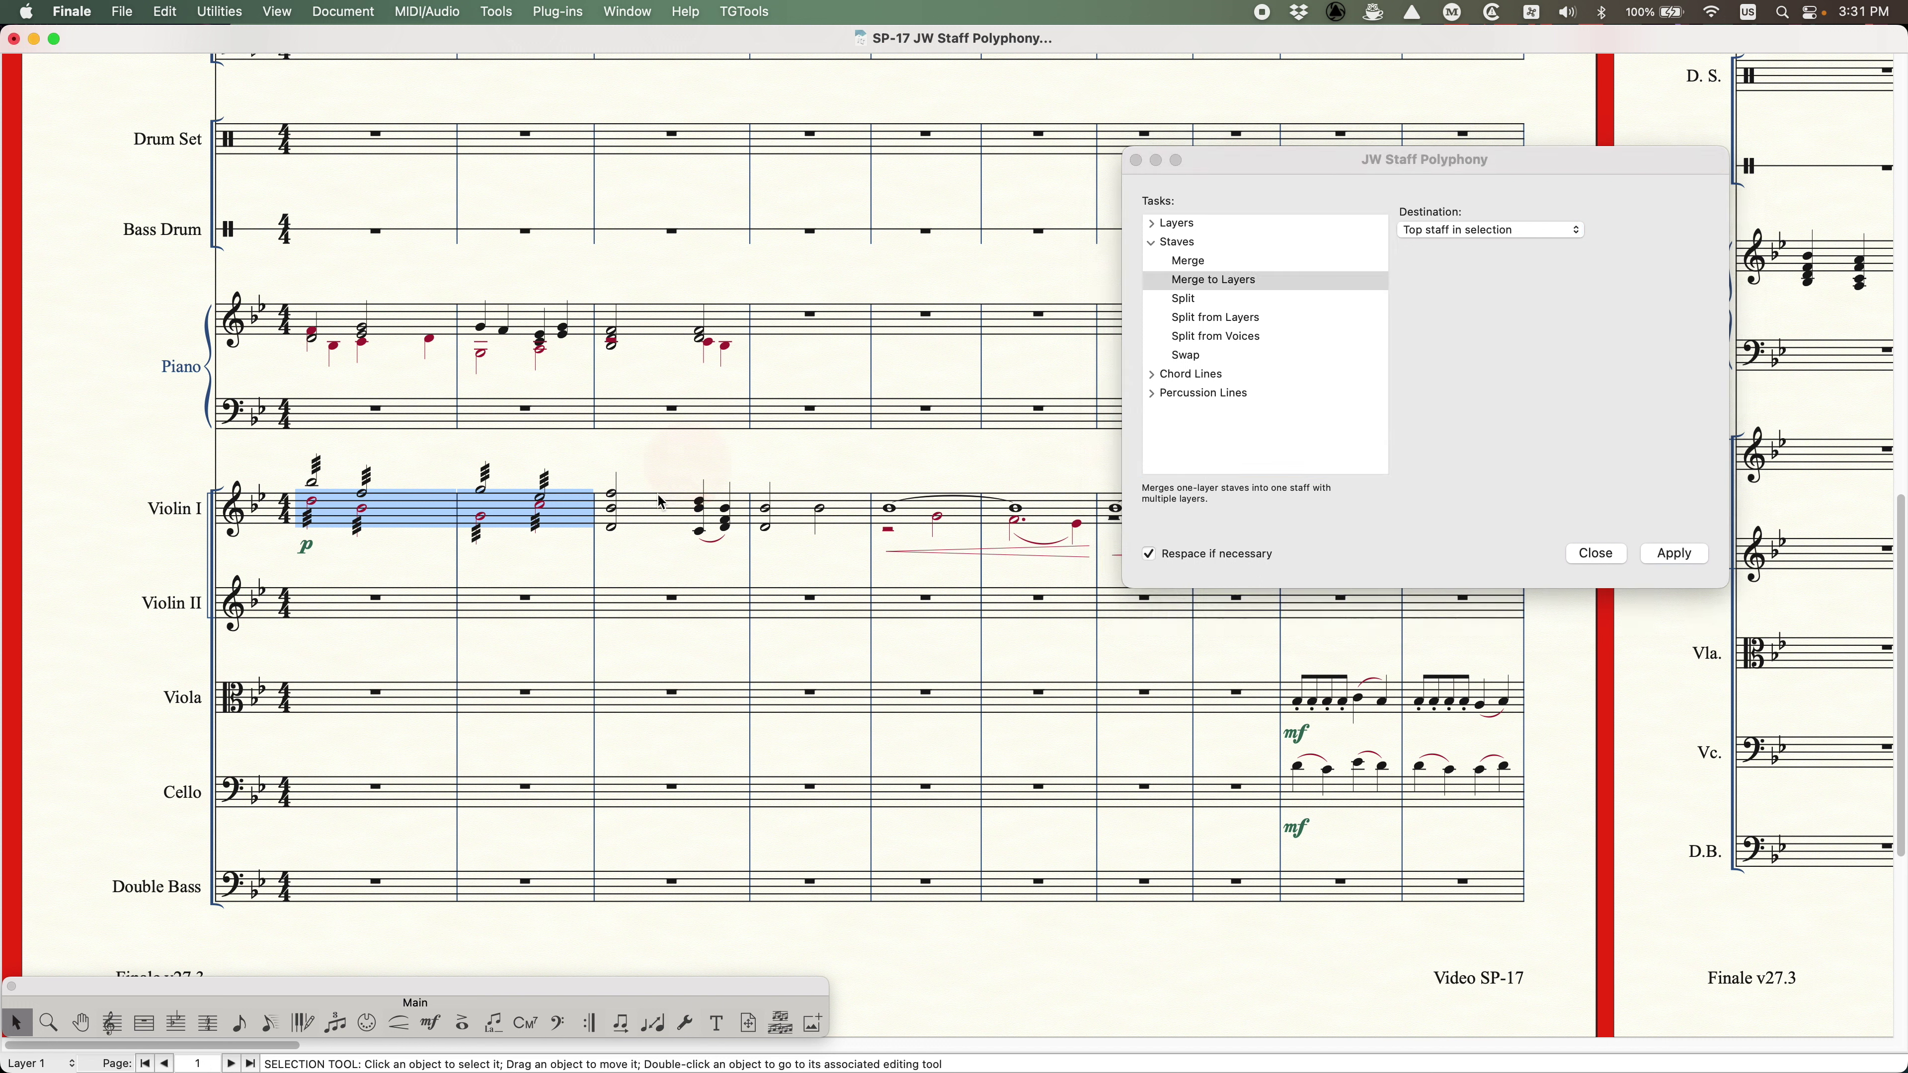
{"action": "left_click", "coordinate": [804, 516], "text": "shift"}
{"action": "left_click", "coordinate": [1600, 381]}
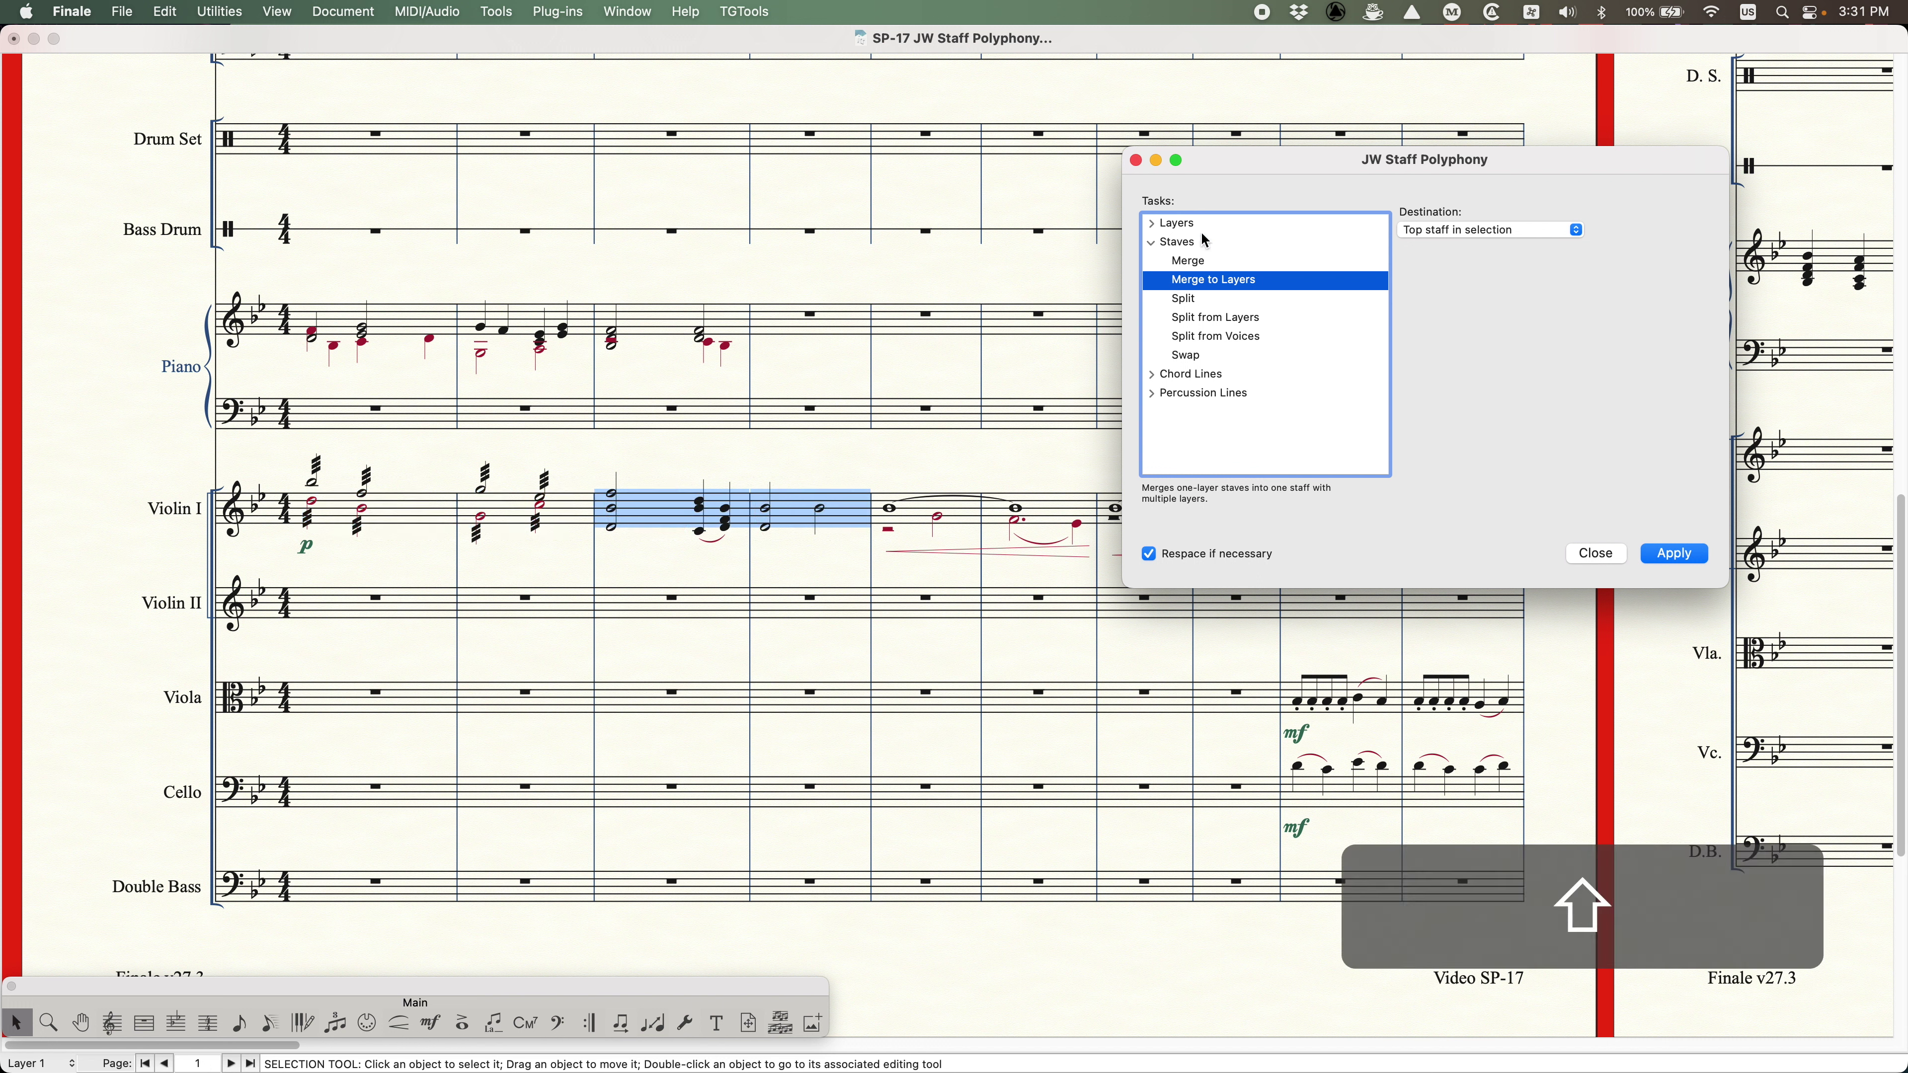
{"action": "left_click", "coordinate": [1194, 301]}
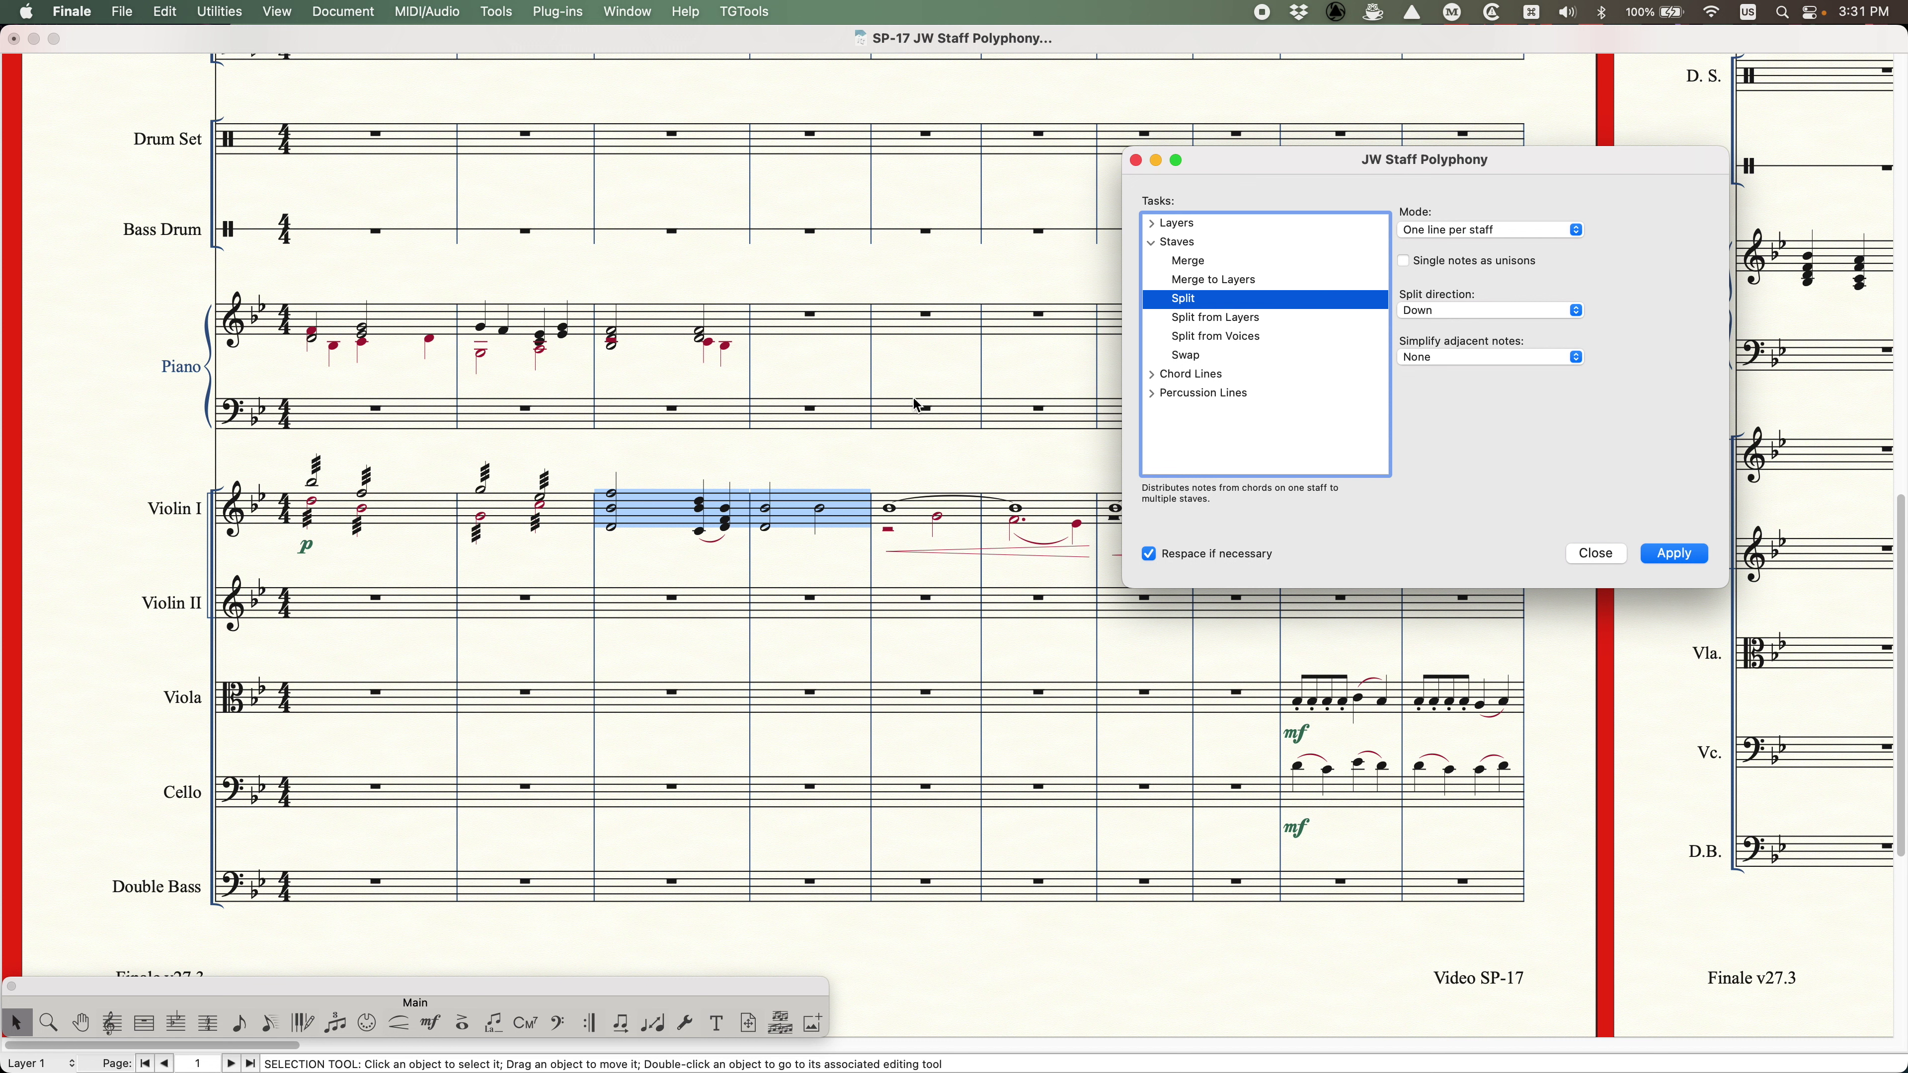
- Examine the Explode Music command and the Split task's Mode, Split direction and Simplify adjacent notes options
{"action": "left_click", "coordinate": [224, 11]}
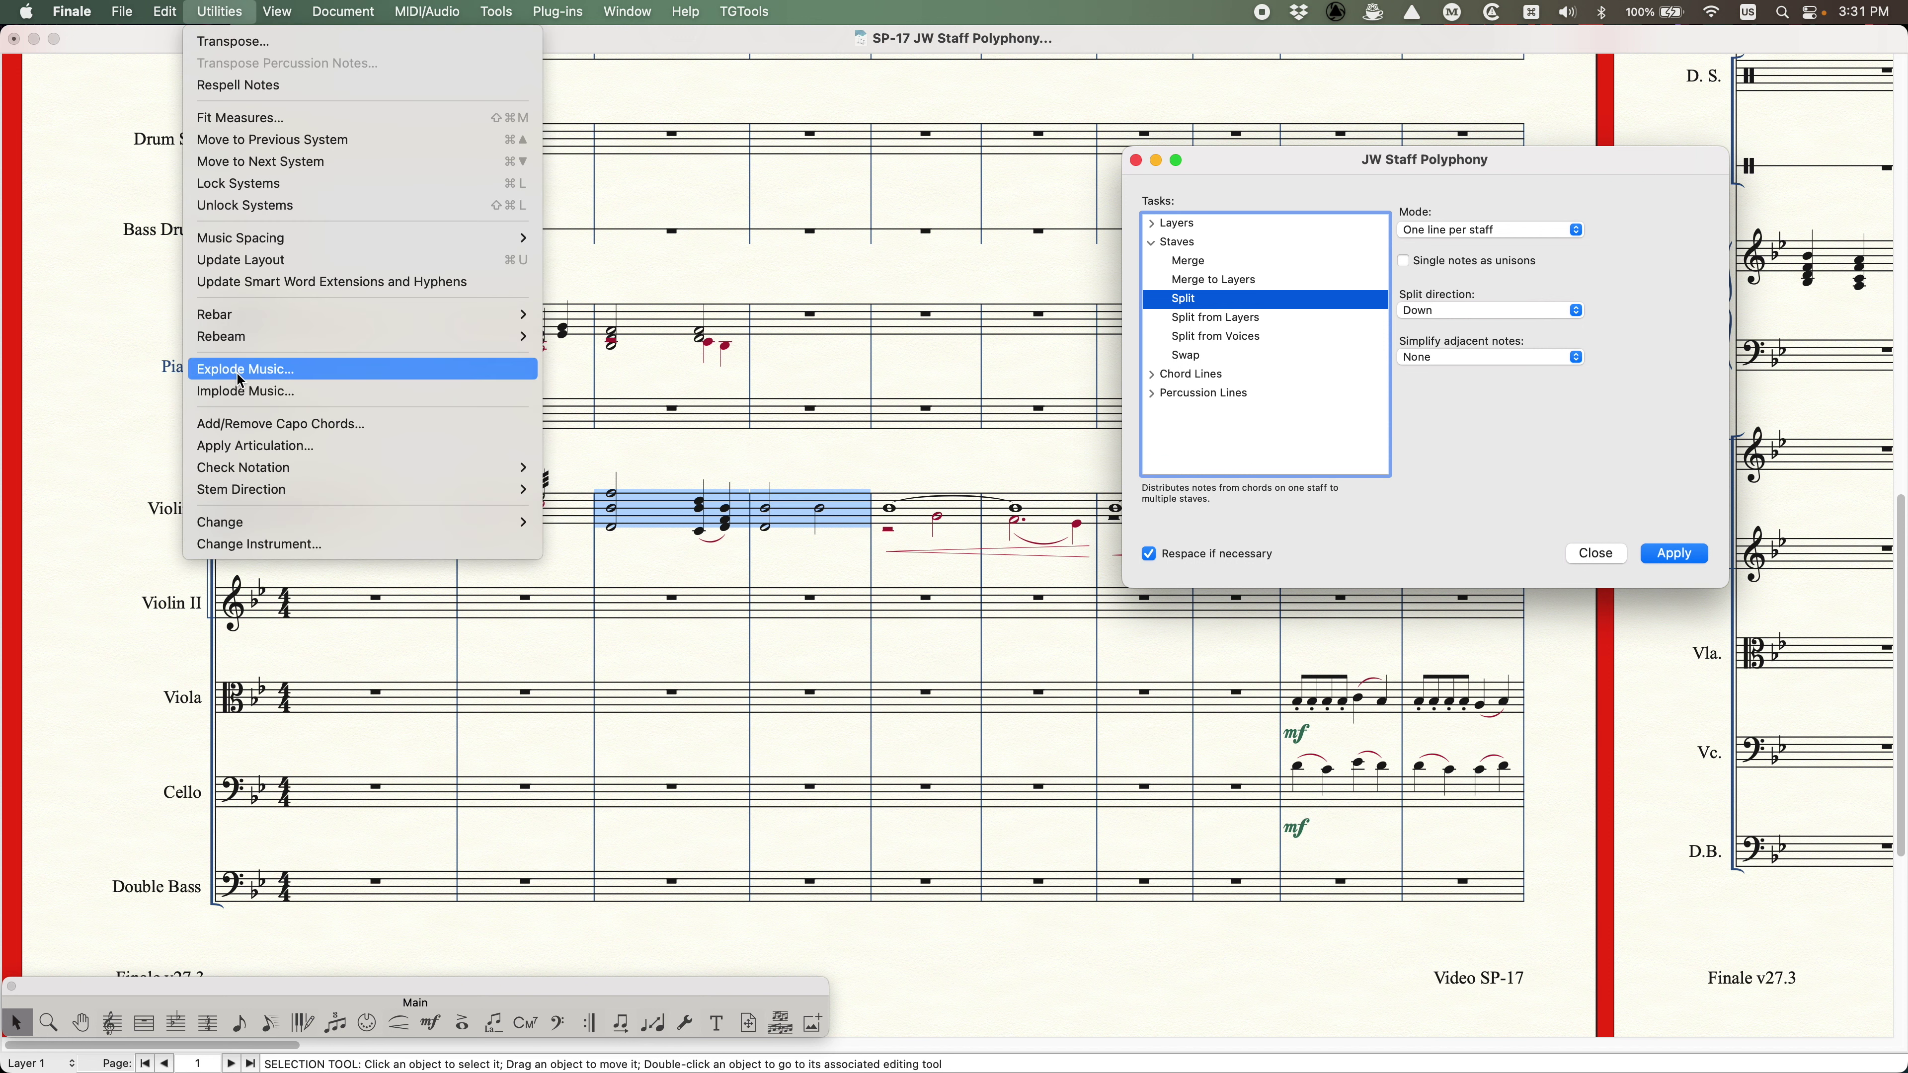
{"action": "left_click", "coordinate": [220, 11]}
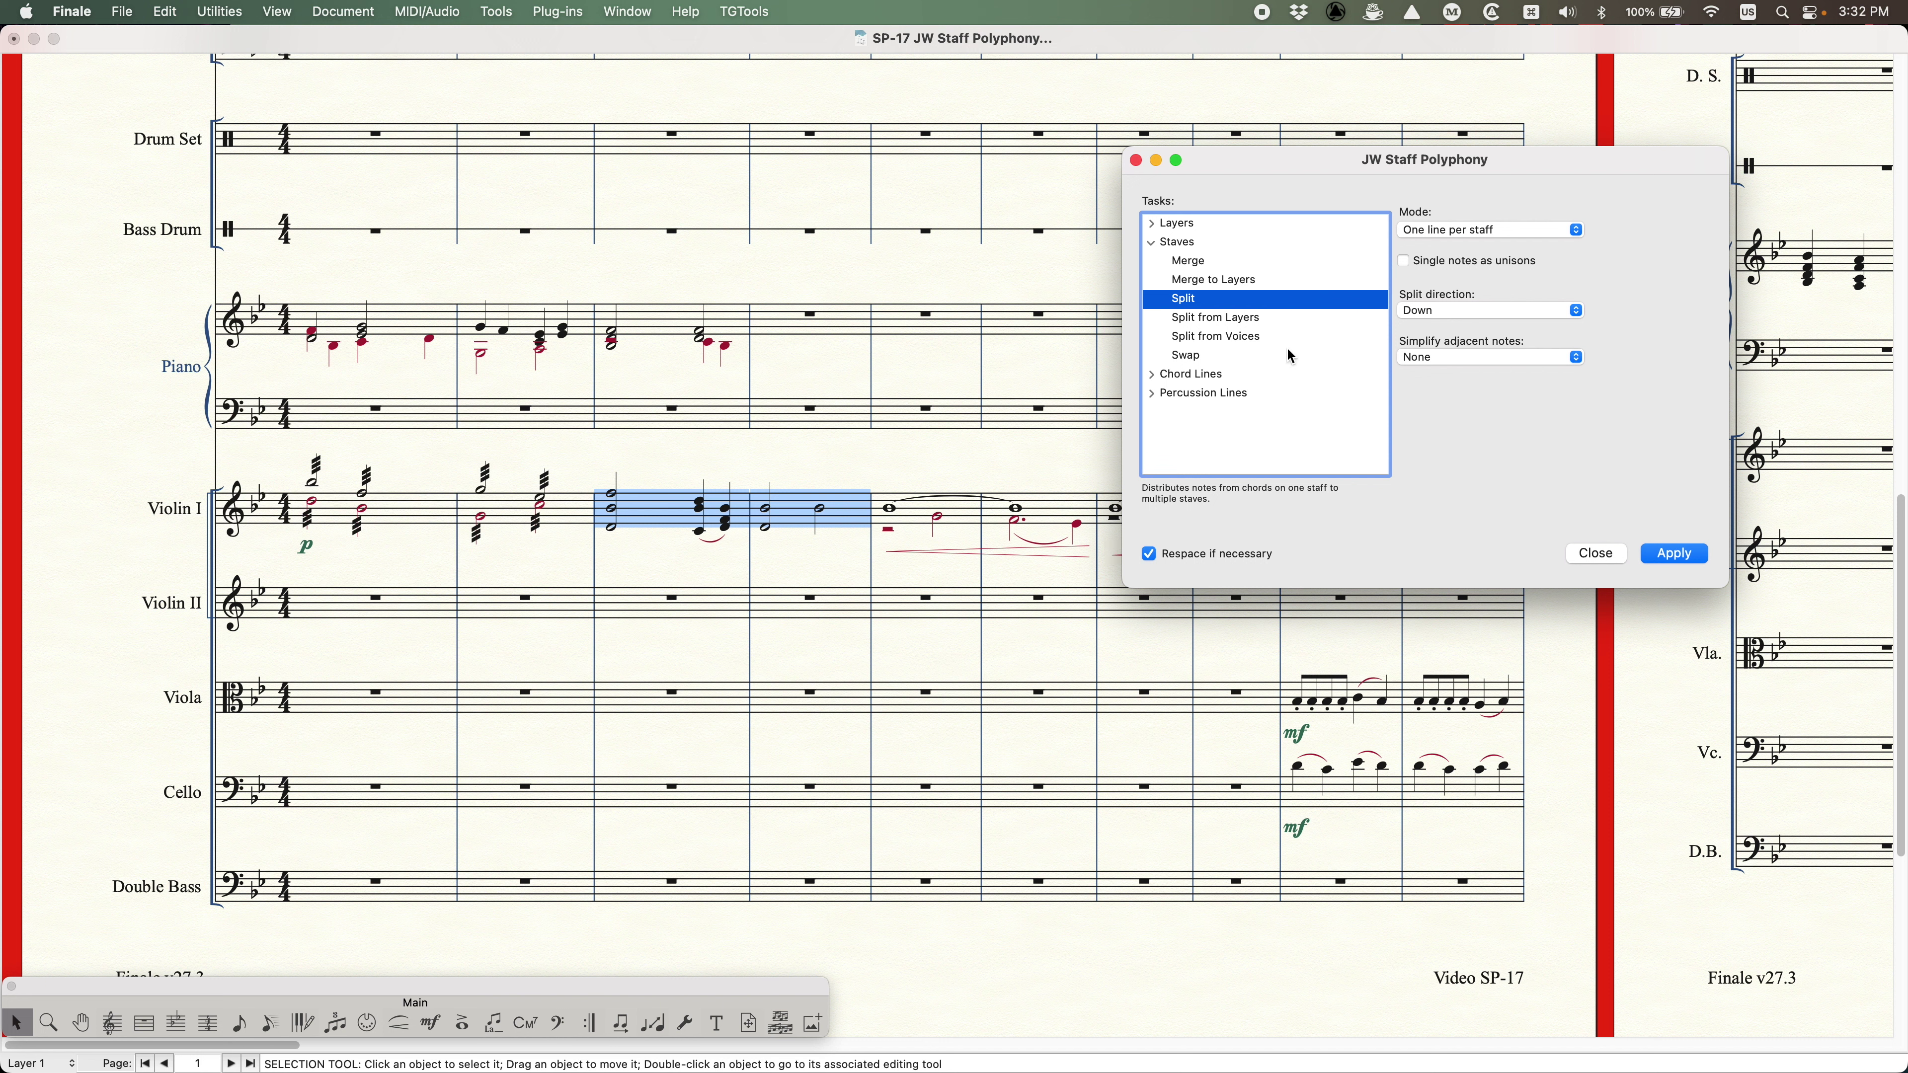
{"action": "left_click", "coordinate": [1505, 239]}
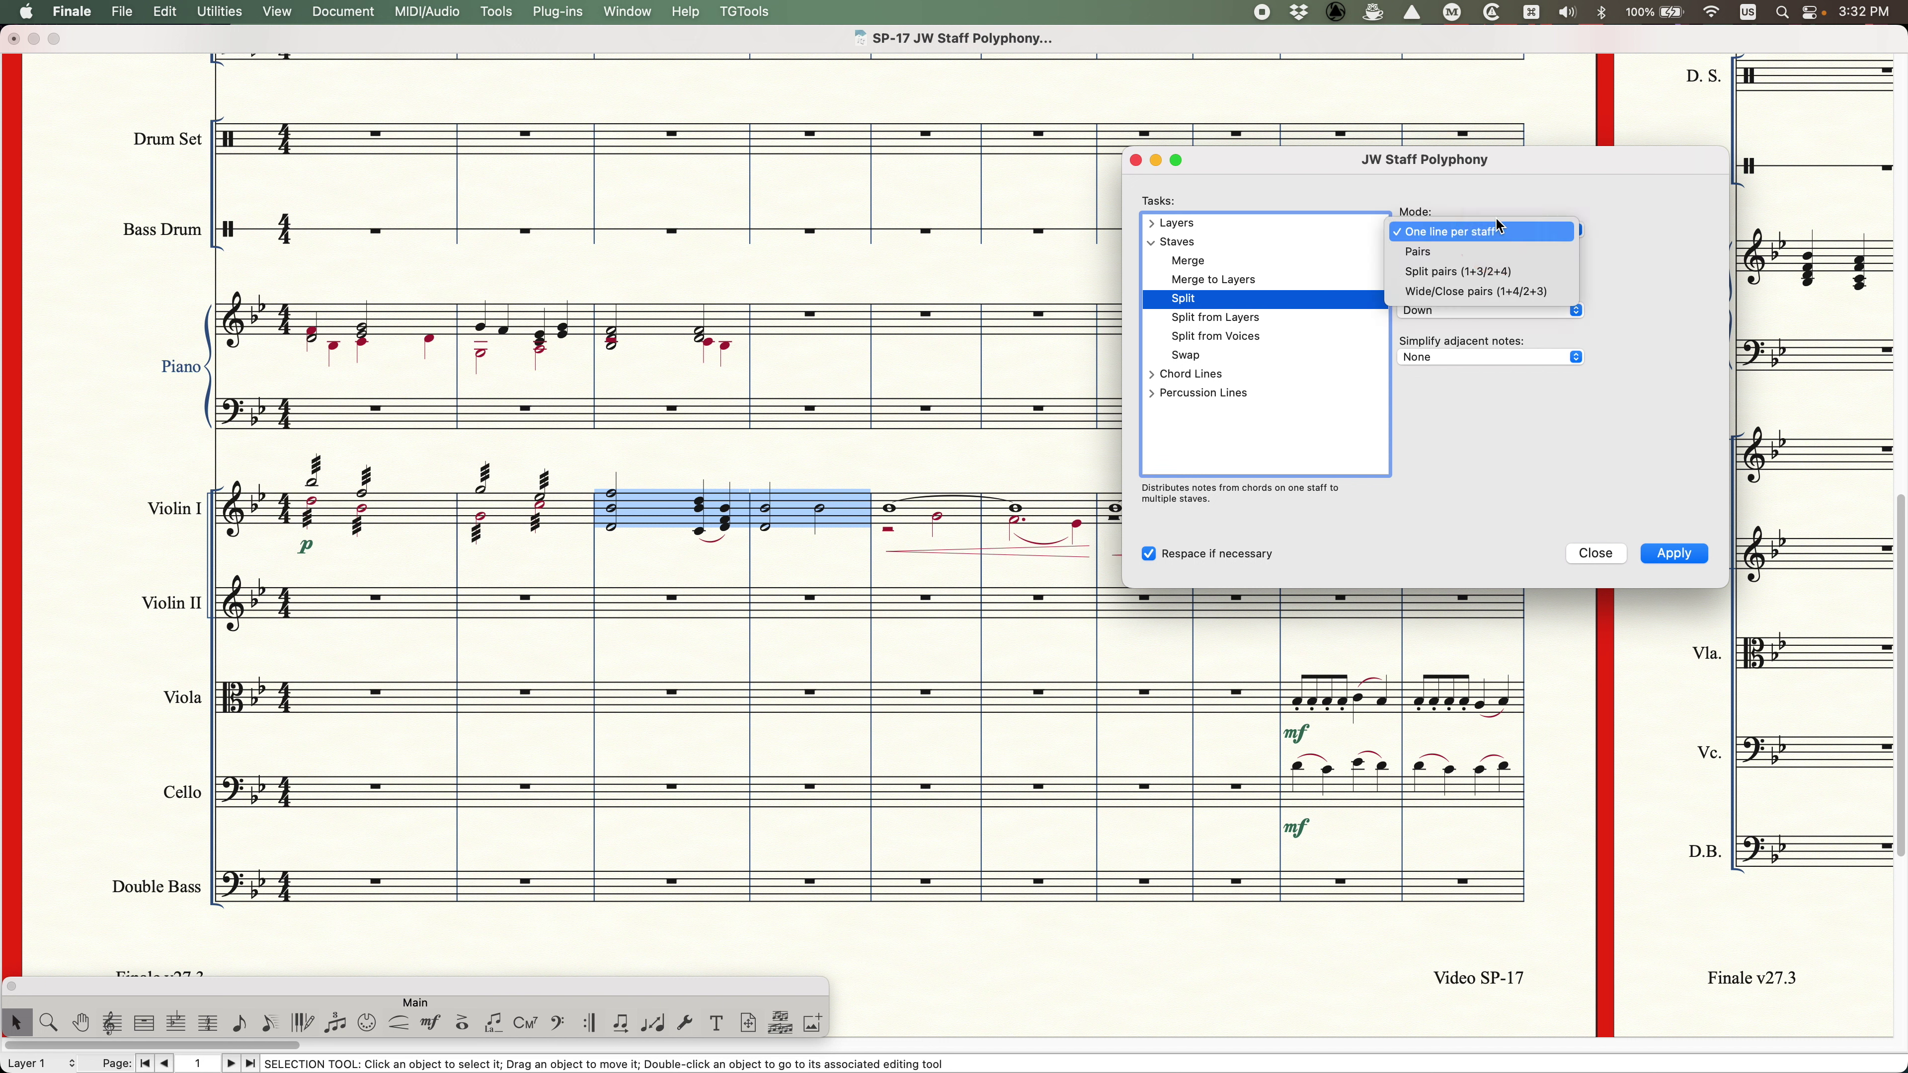
{"action": "left_click", "coordinate": [1484, 194]}
{"action": "left_click", "coordinate": [1470, 316]}
{"action": "left_click", "coordinate": [1534, 284]}
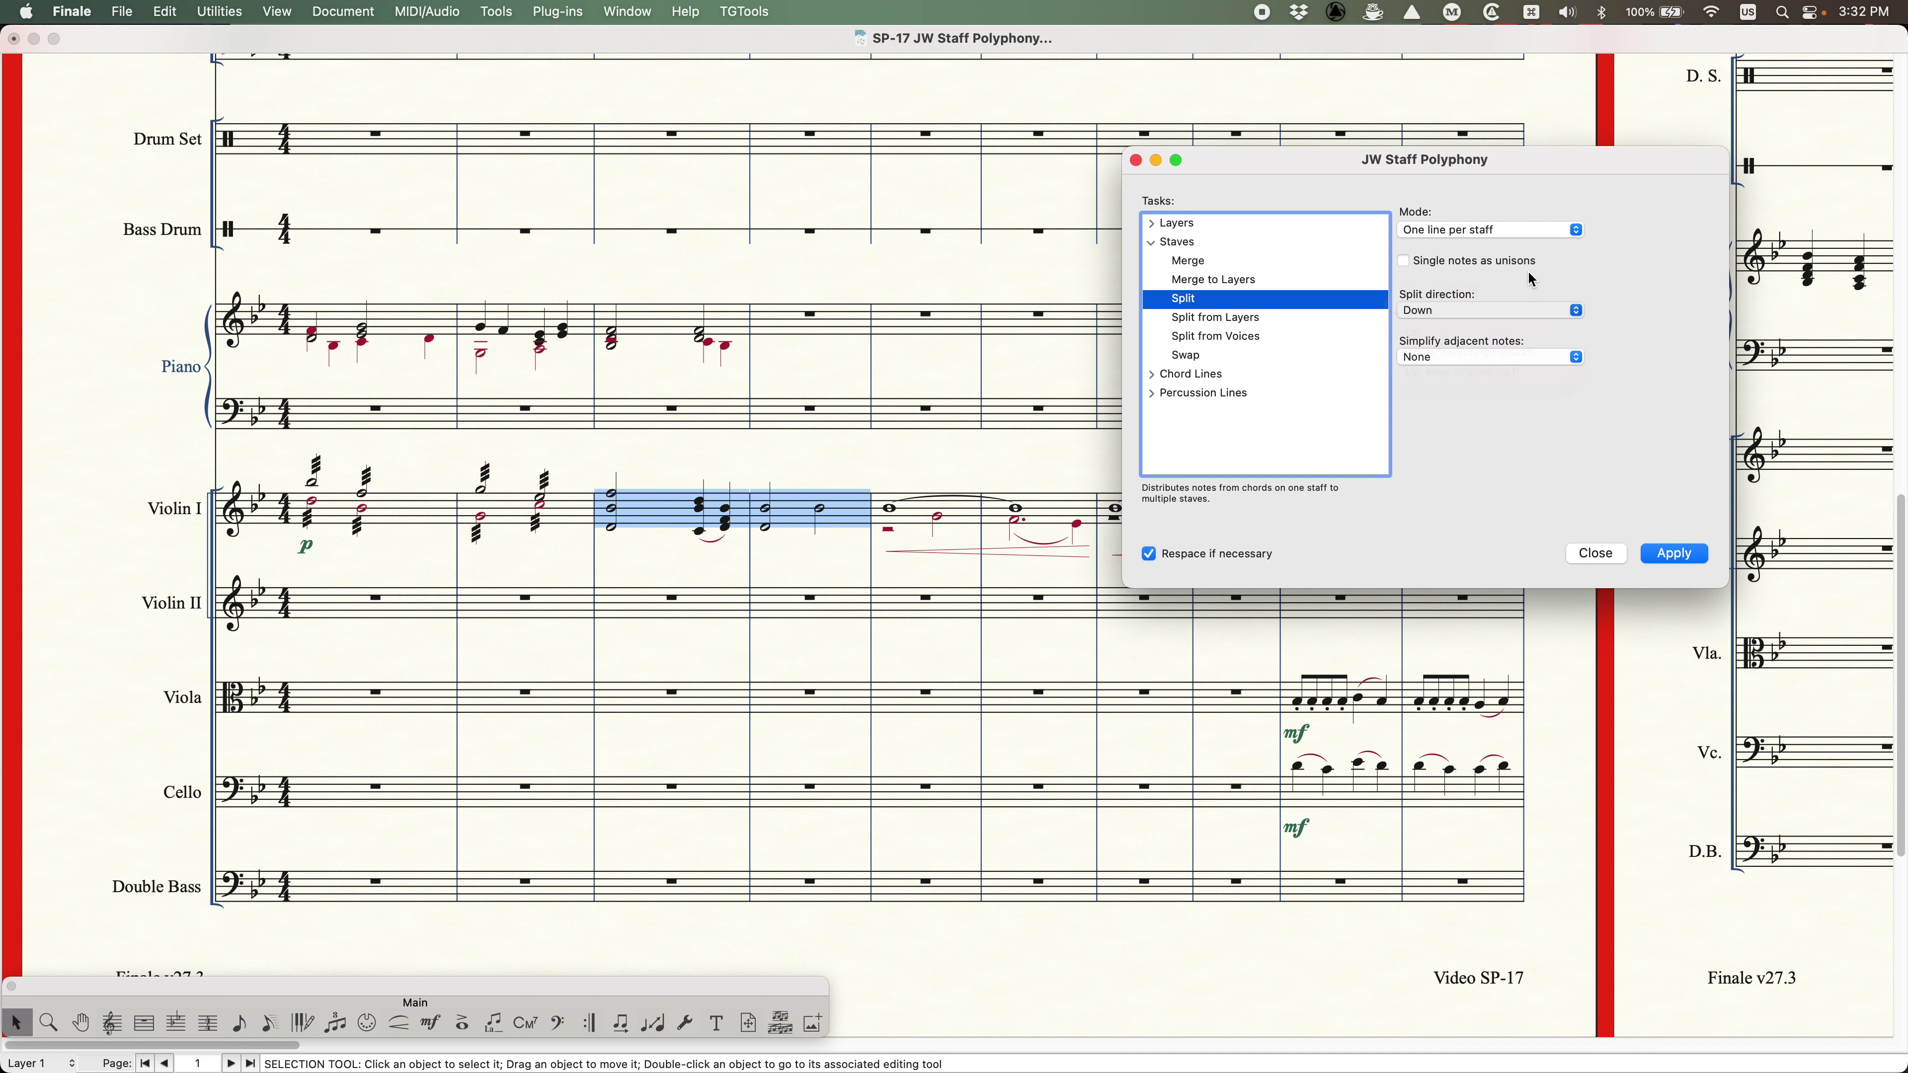
{"action": "left_click", "coordinate": [1461, 359]}
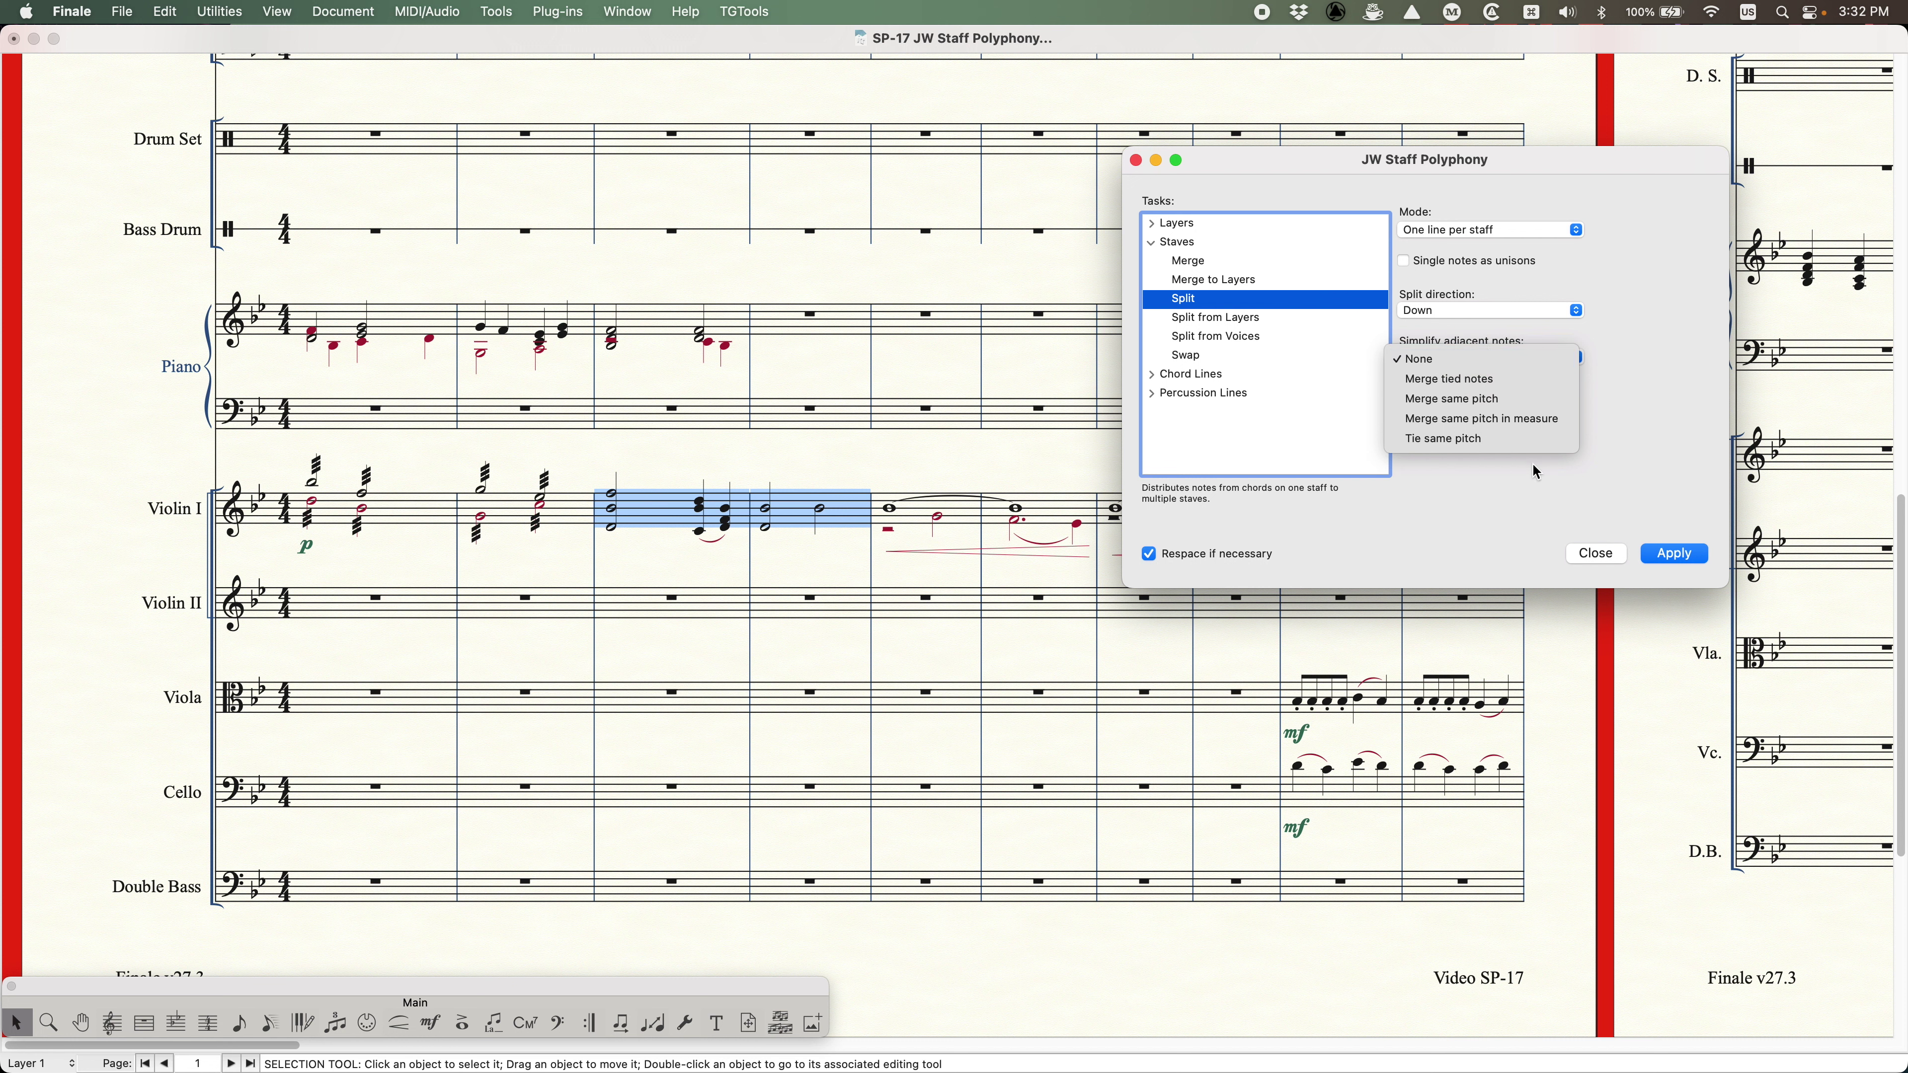
{"action": "left_click", "coordinate": [1451, 309]}
{"action": "left_click", "coordinate": [1450, 314]}
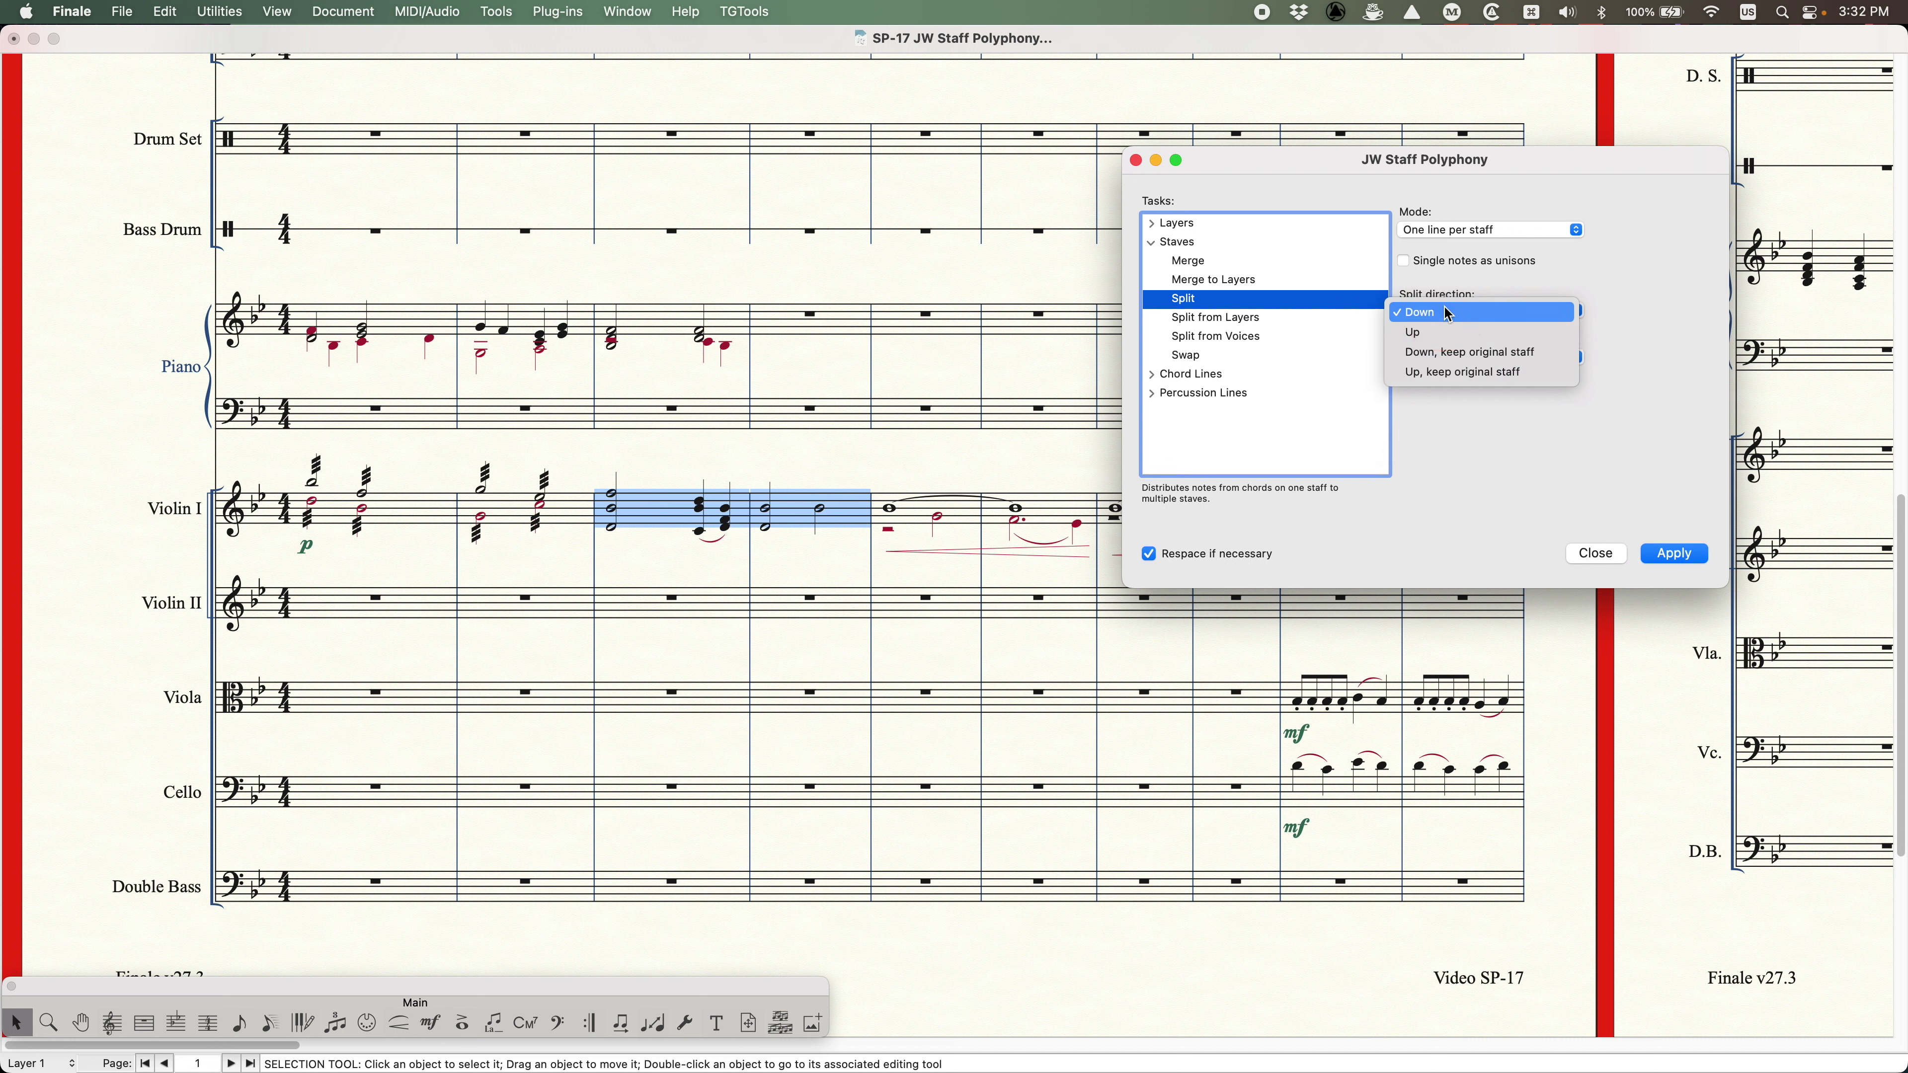
{"action": "left_click", "coordinate": [1449, 314]}
{"action": "left_click", "coordinate": [1465, 230]}
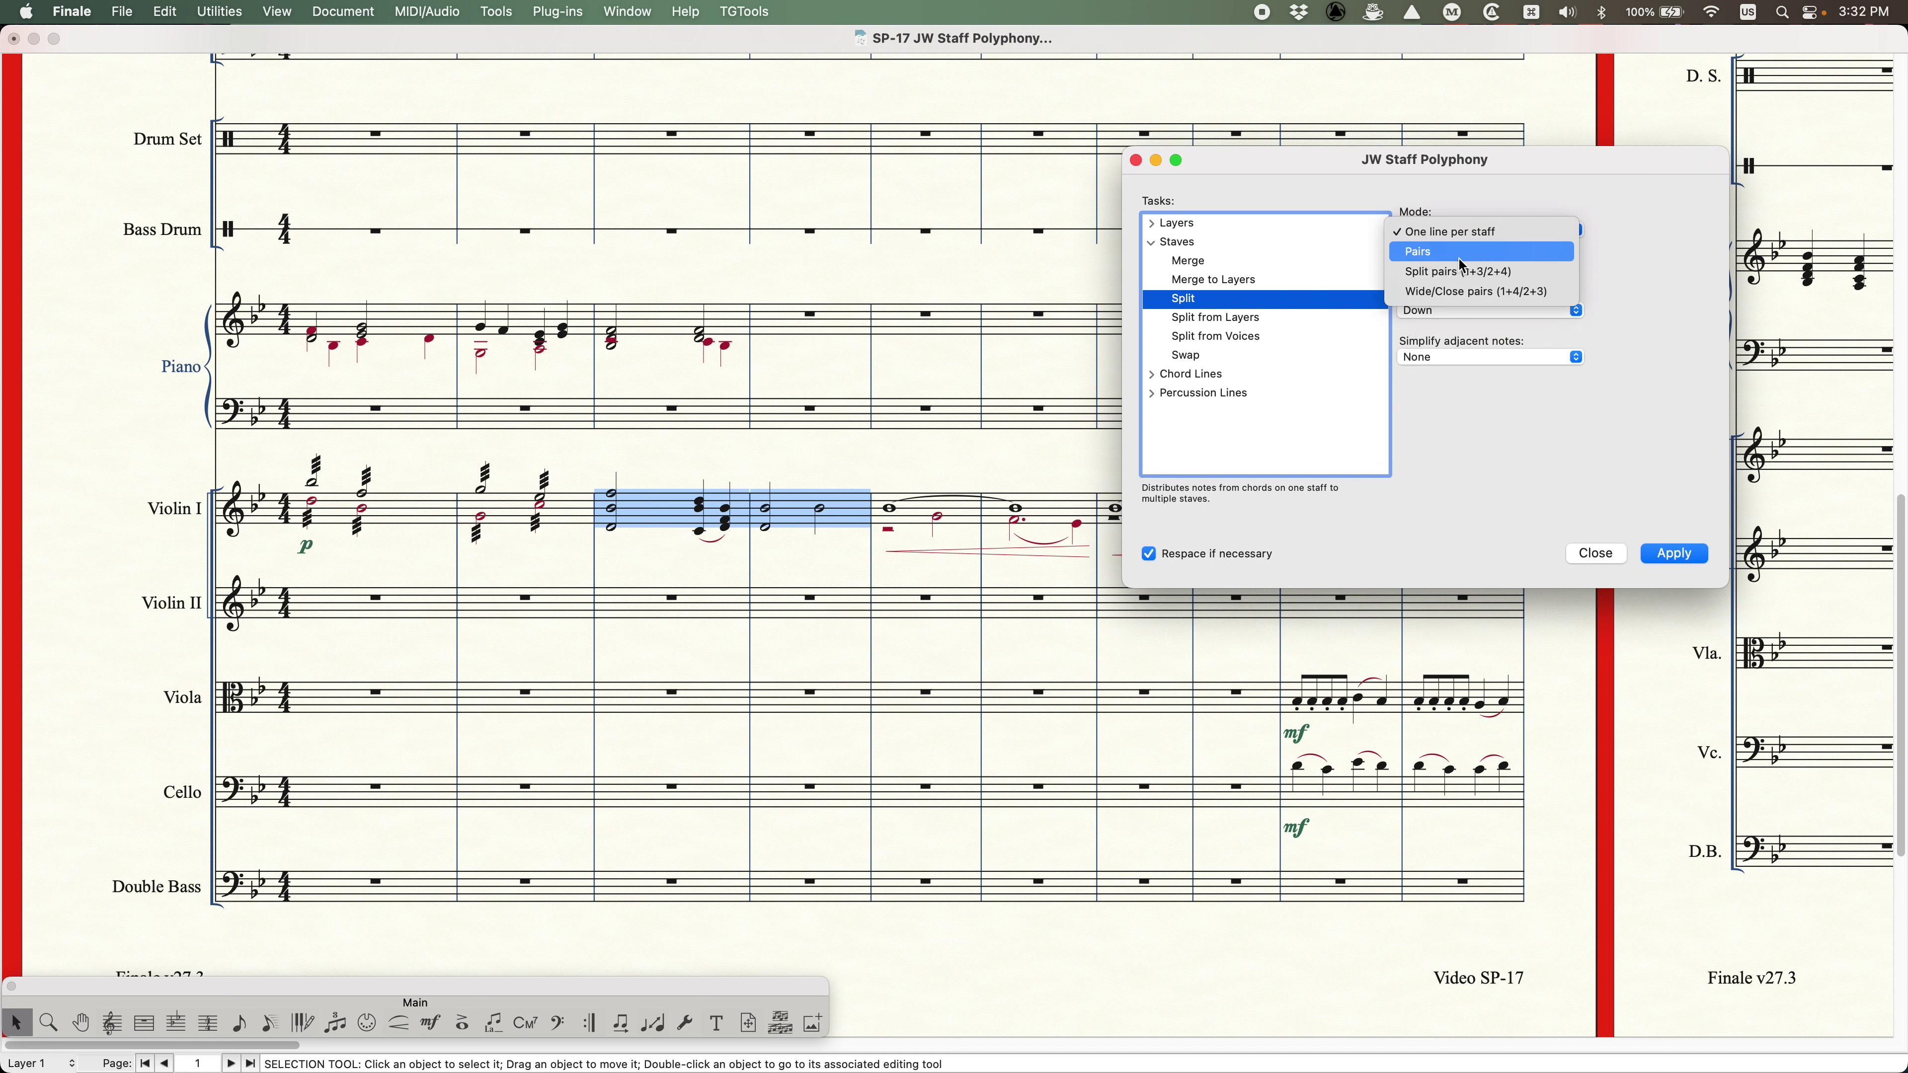
{"action": "left_click", "coordinate": [1473, 195]}
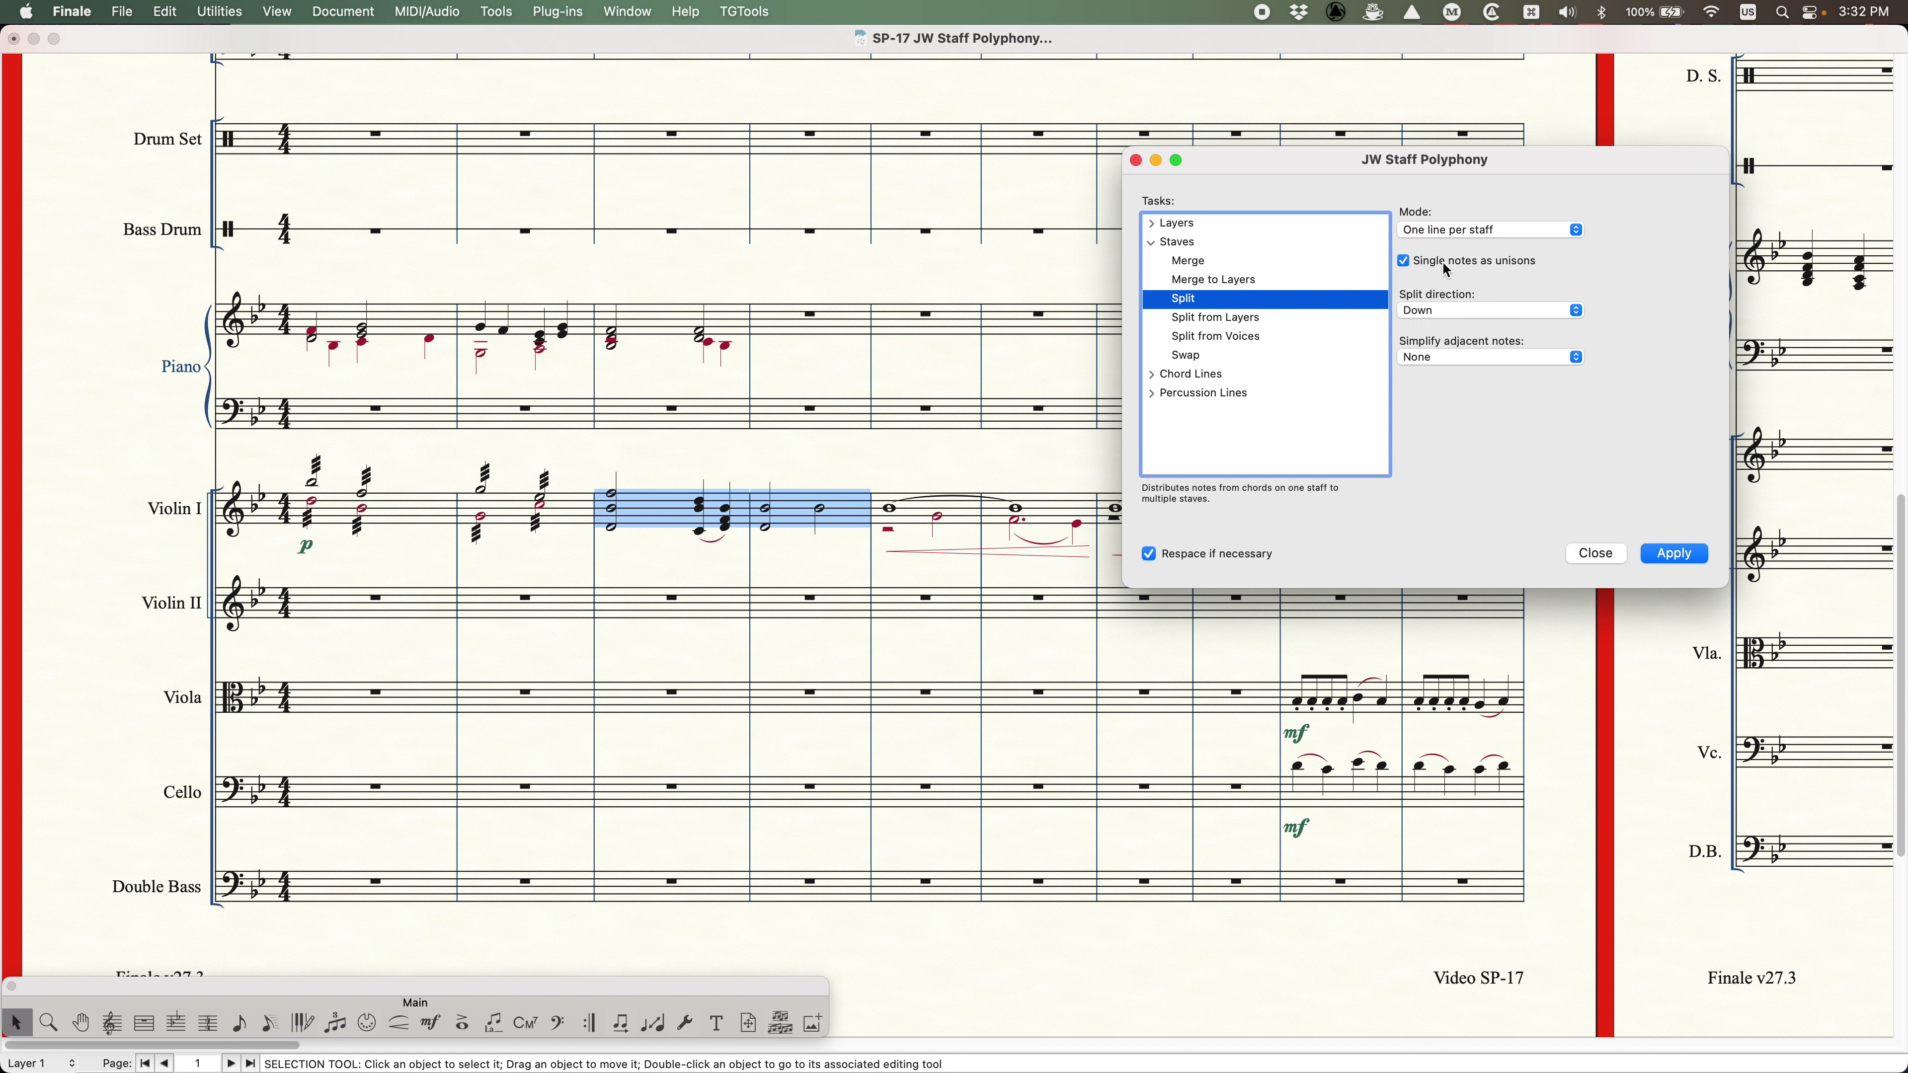
- Split the chords in Violin I measure 3 downward, one line per staff, with Single notes as unisons enabled
{"action": "left_click", "coordinate": [655, 451]}
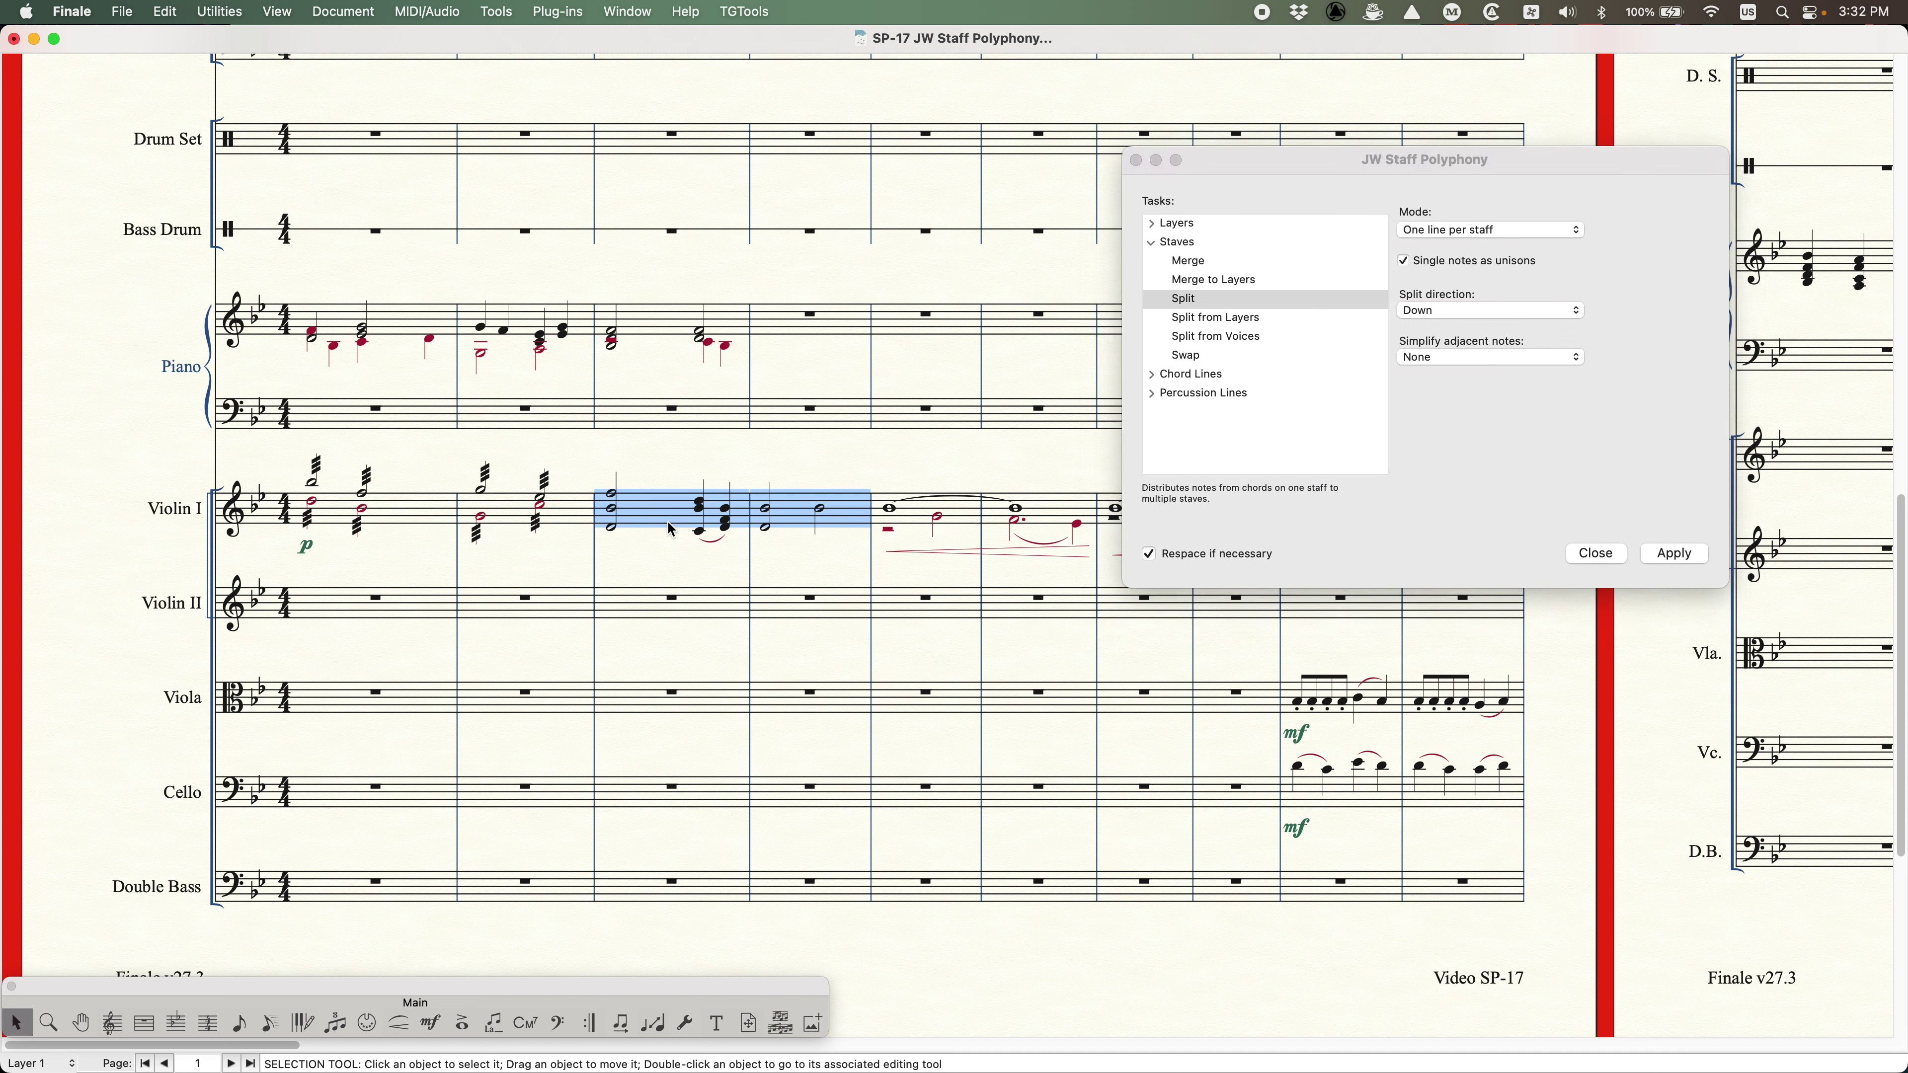
{"action": "left_click", "coordinate": [663, 507]}
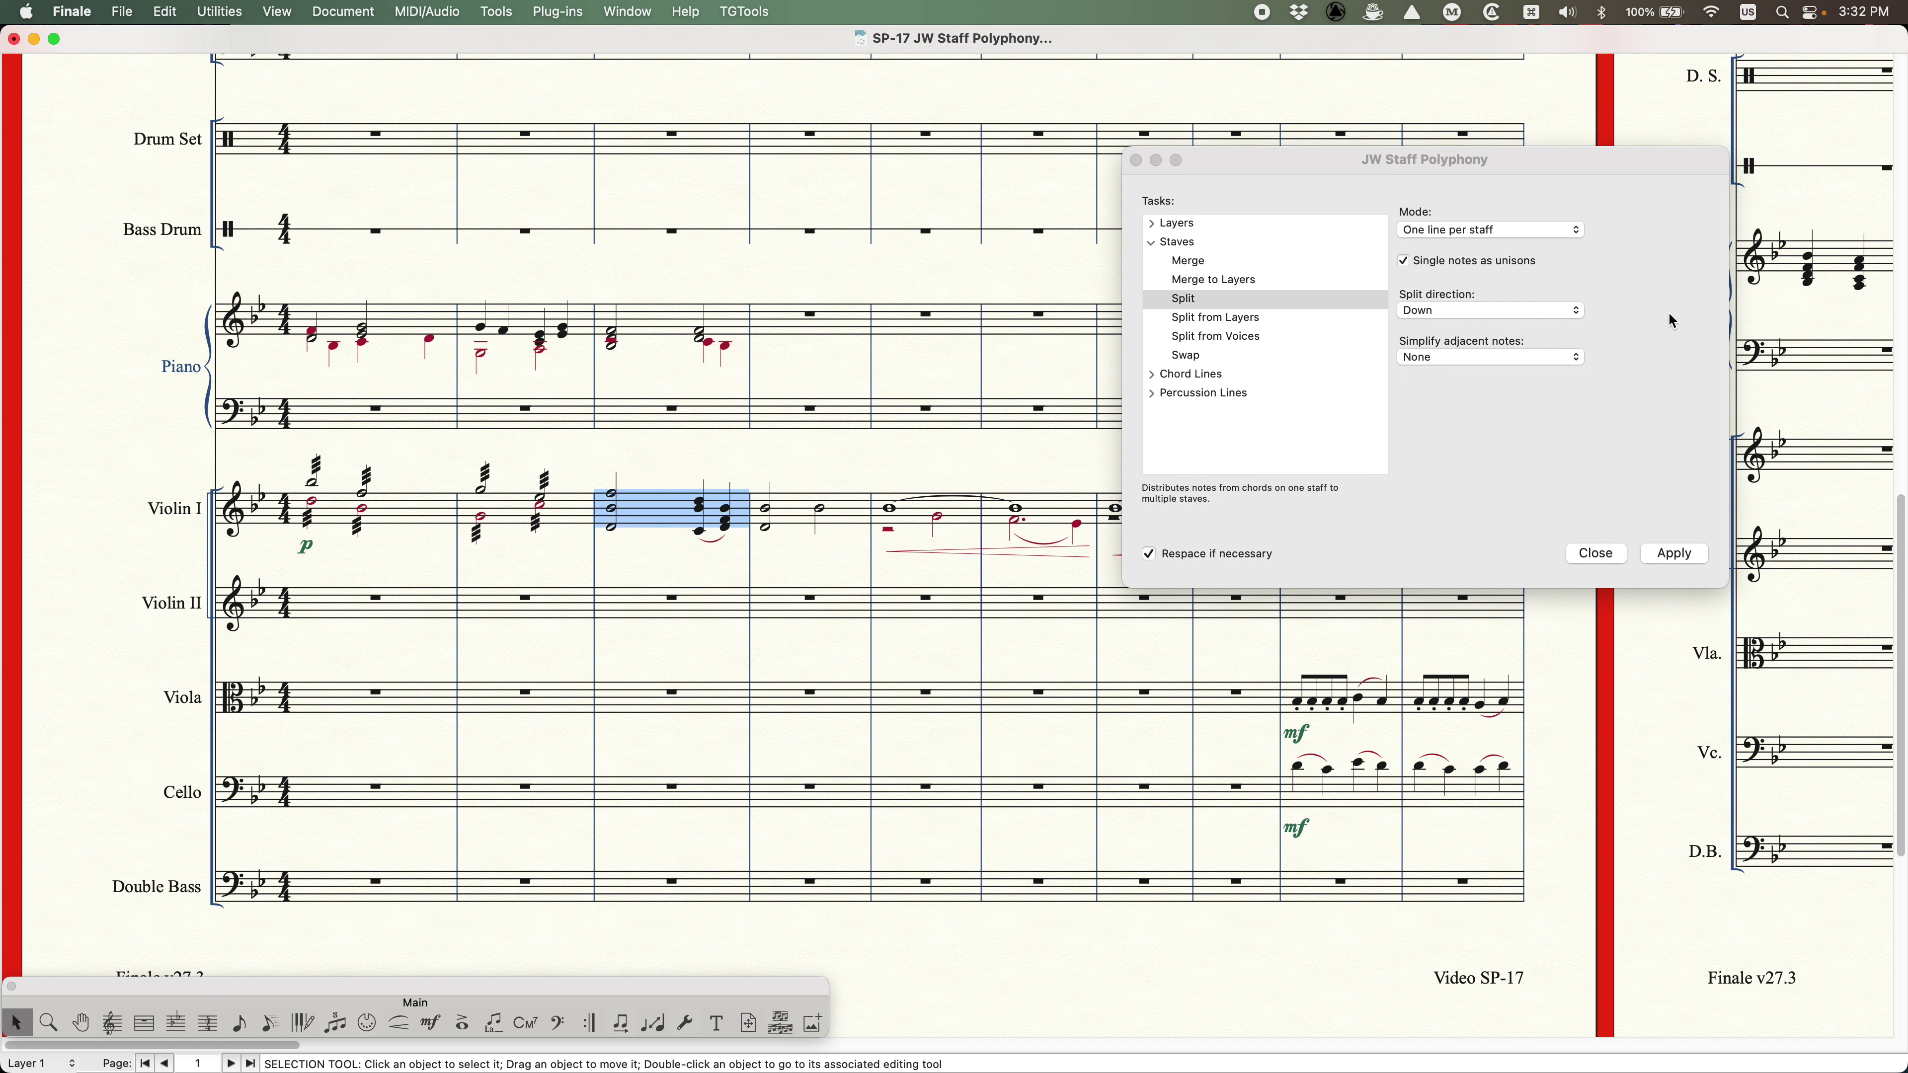
{"action": "left_click", "coordinate": [1682, 412]}
{"action": "left_click", "coordinate": [1675, 554]}
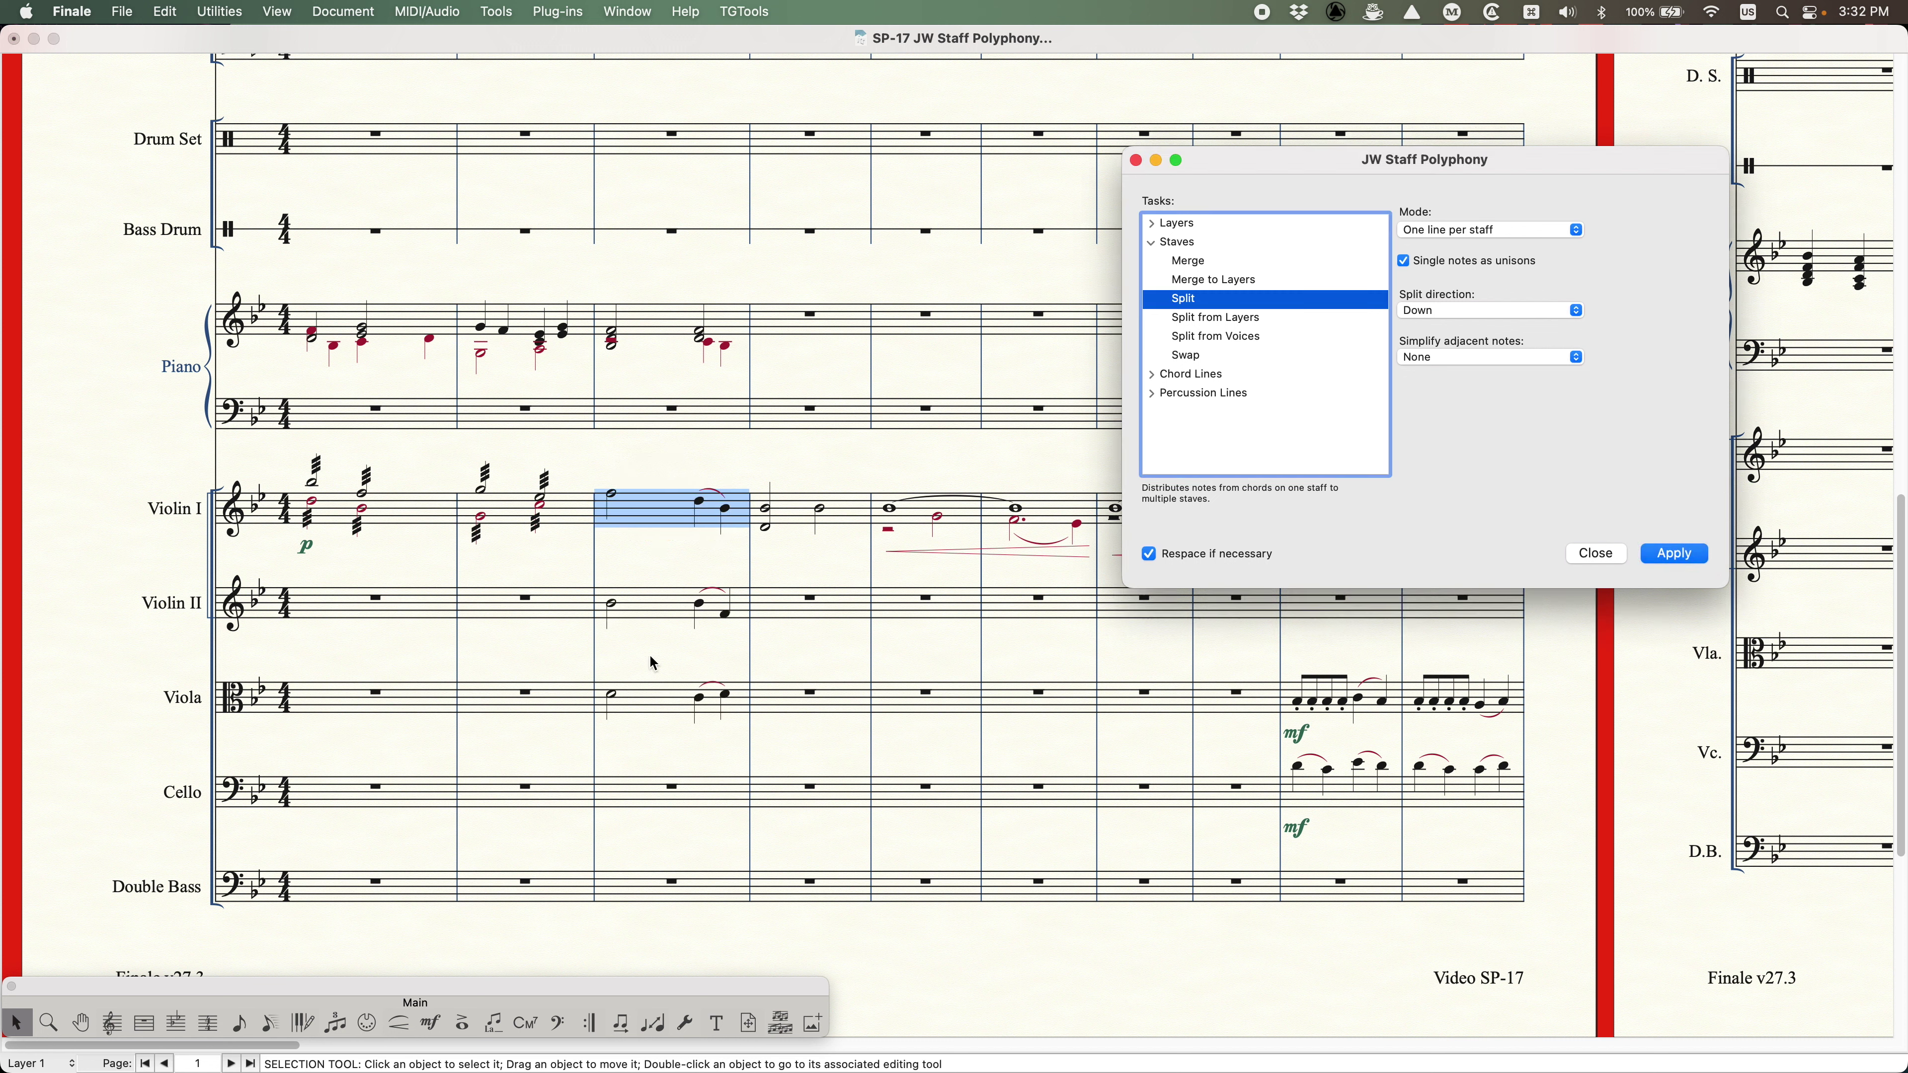
- Split Violin I measure 4 downward with Single notes as unisons enabled, and undo that split
{"action": "left_click", "coordinate": [802, 515]}
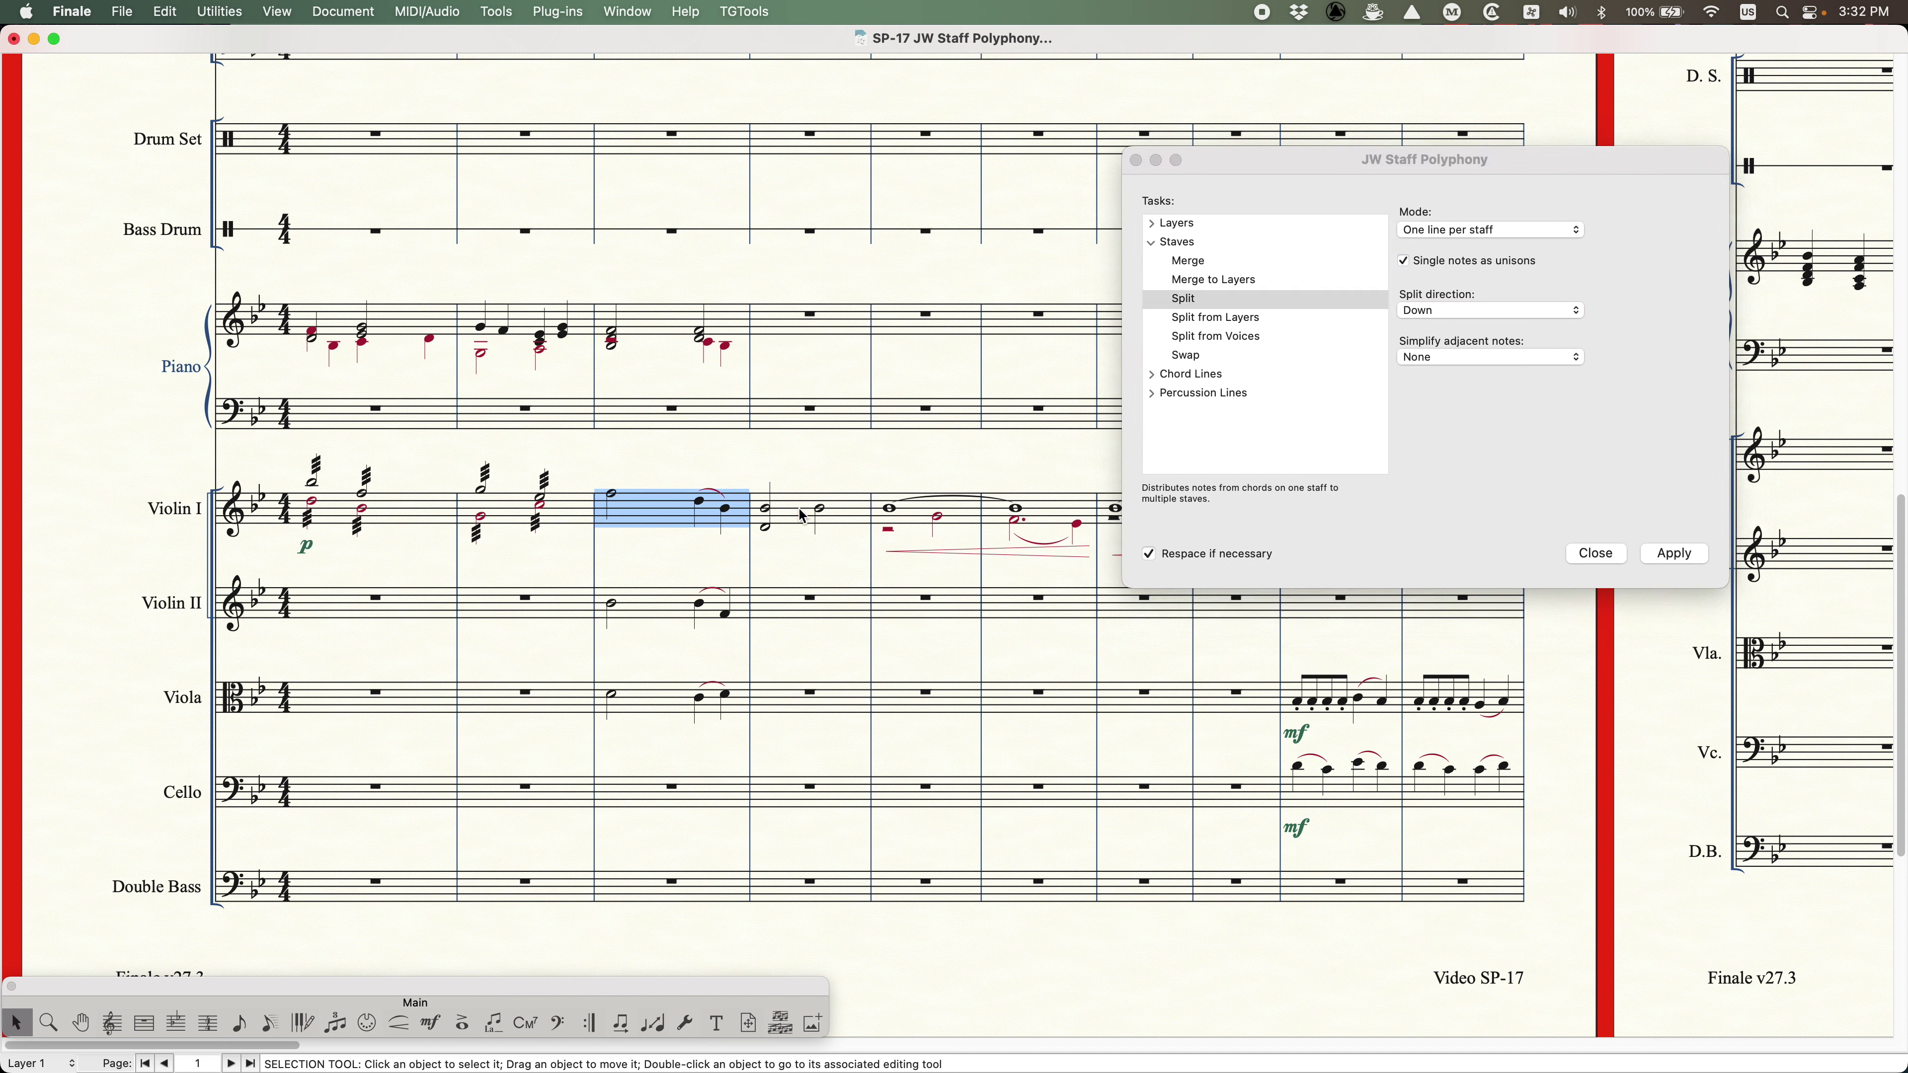
{"action": "left_click", "coordinate": [803, 515]}
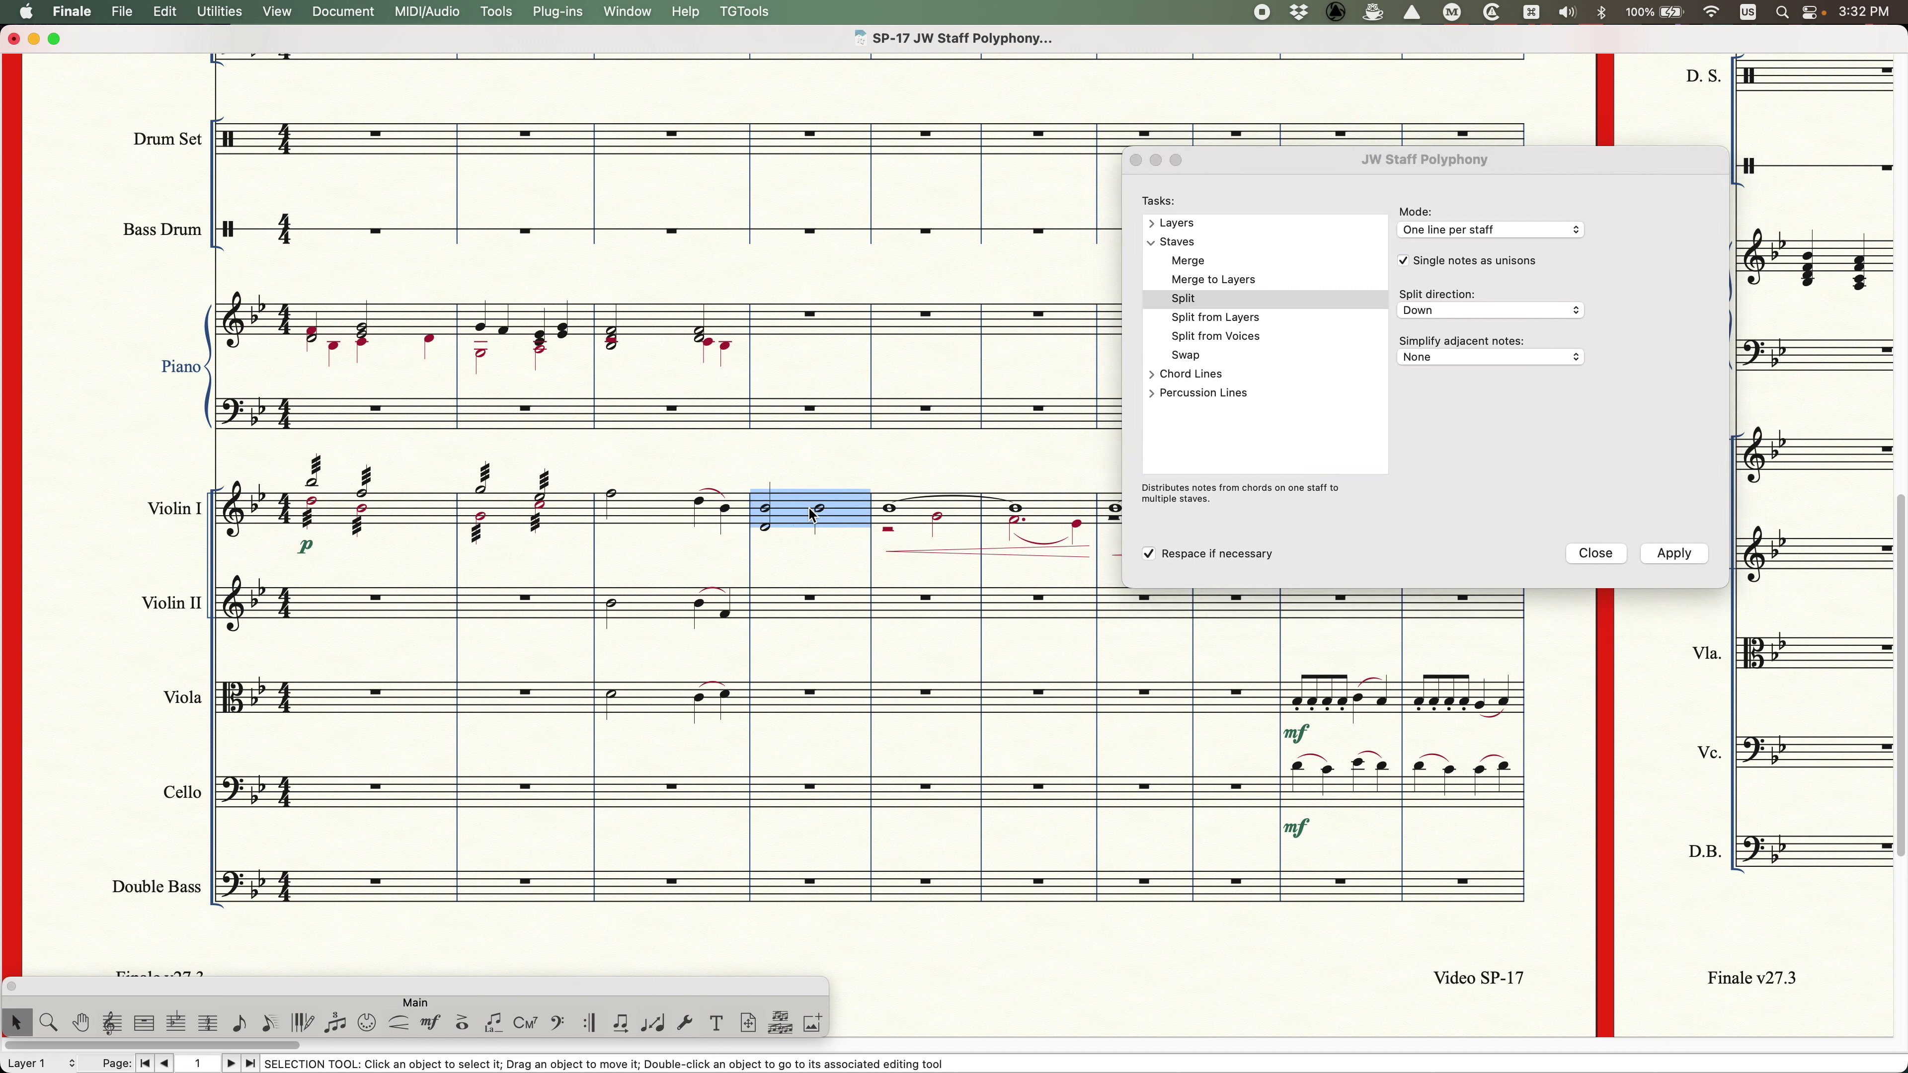
{"action": "left_click", "coordinate": [1617, 272]}
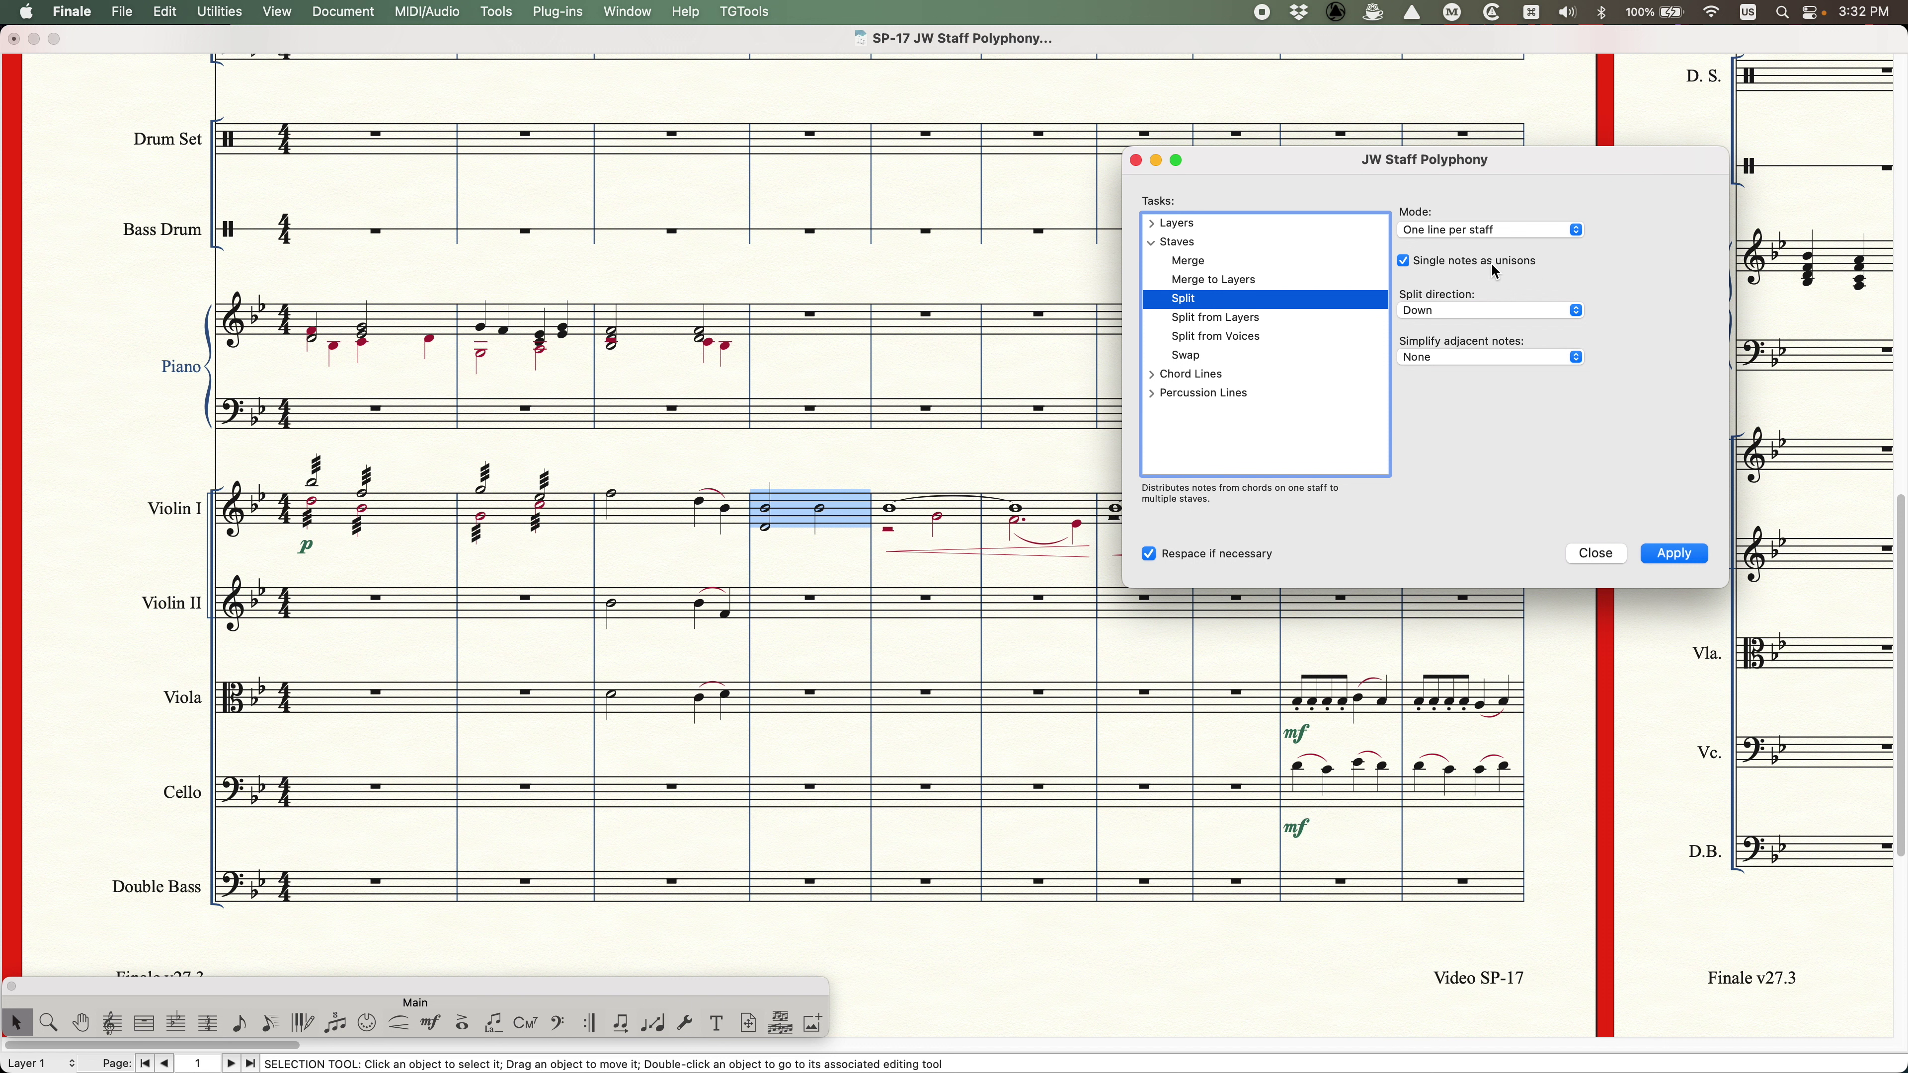
{"action": "left_click", "coordinate": [1683, 554]}
{"action": "key", "text": "super+z"}
{"action": "key", "text": "super+z"}
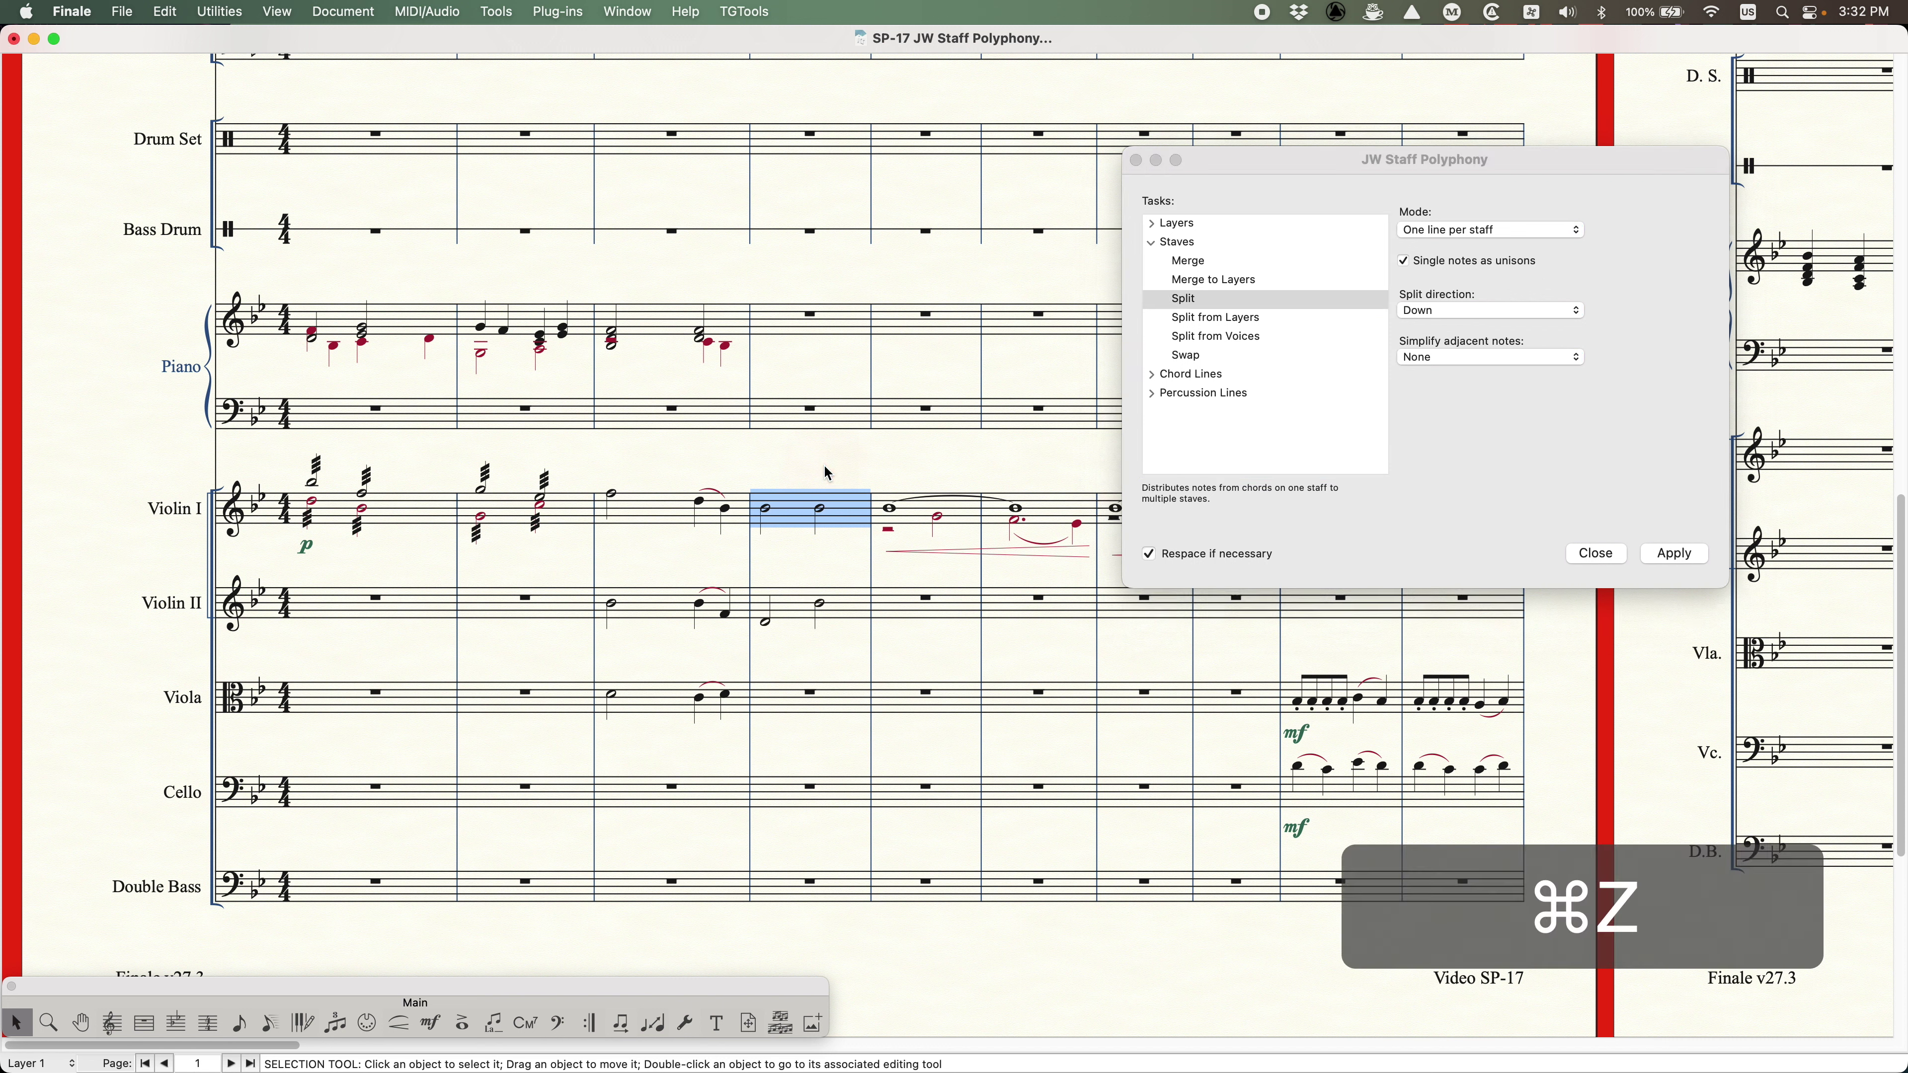
- Split Violin I measure 4 with Single notes as unisons disabled, undo the split, and re-enable that option
{"action": "left_click", "coordinate": [1602, 437]}
{"action": "left_click", "coordinate": [1403, 261]}
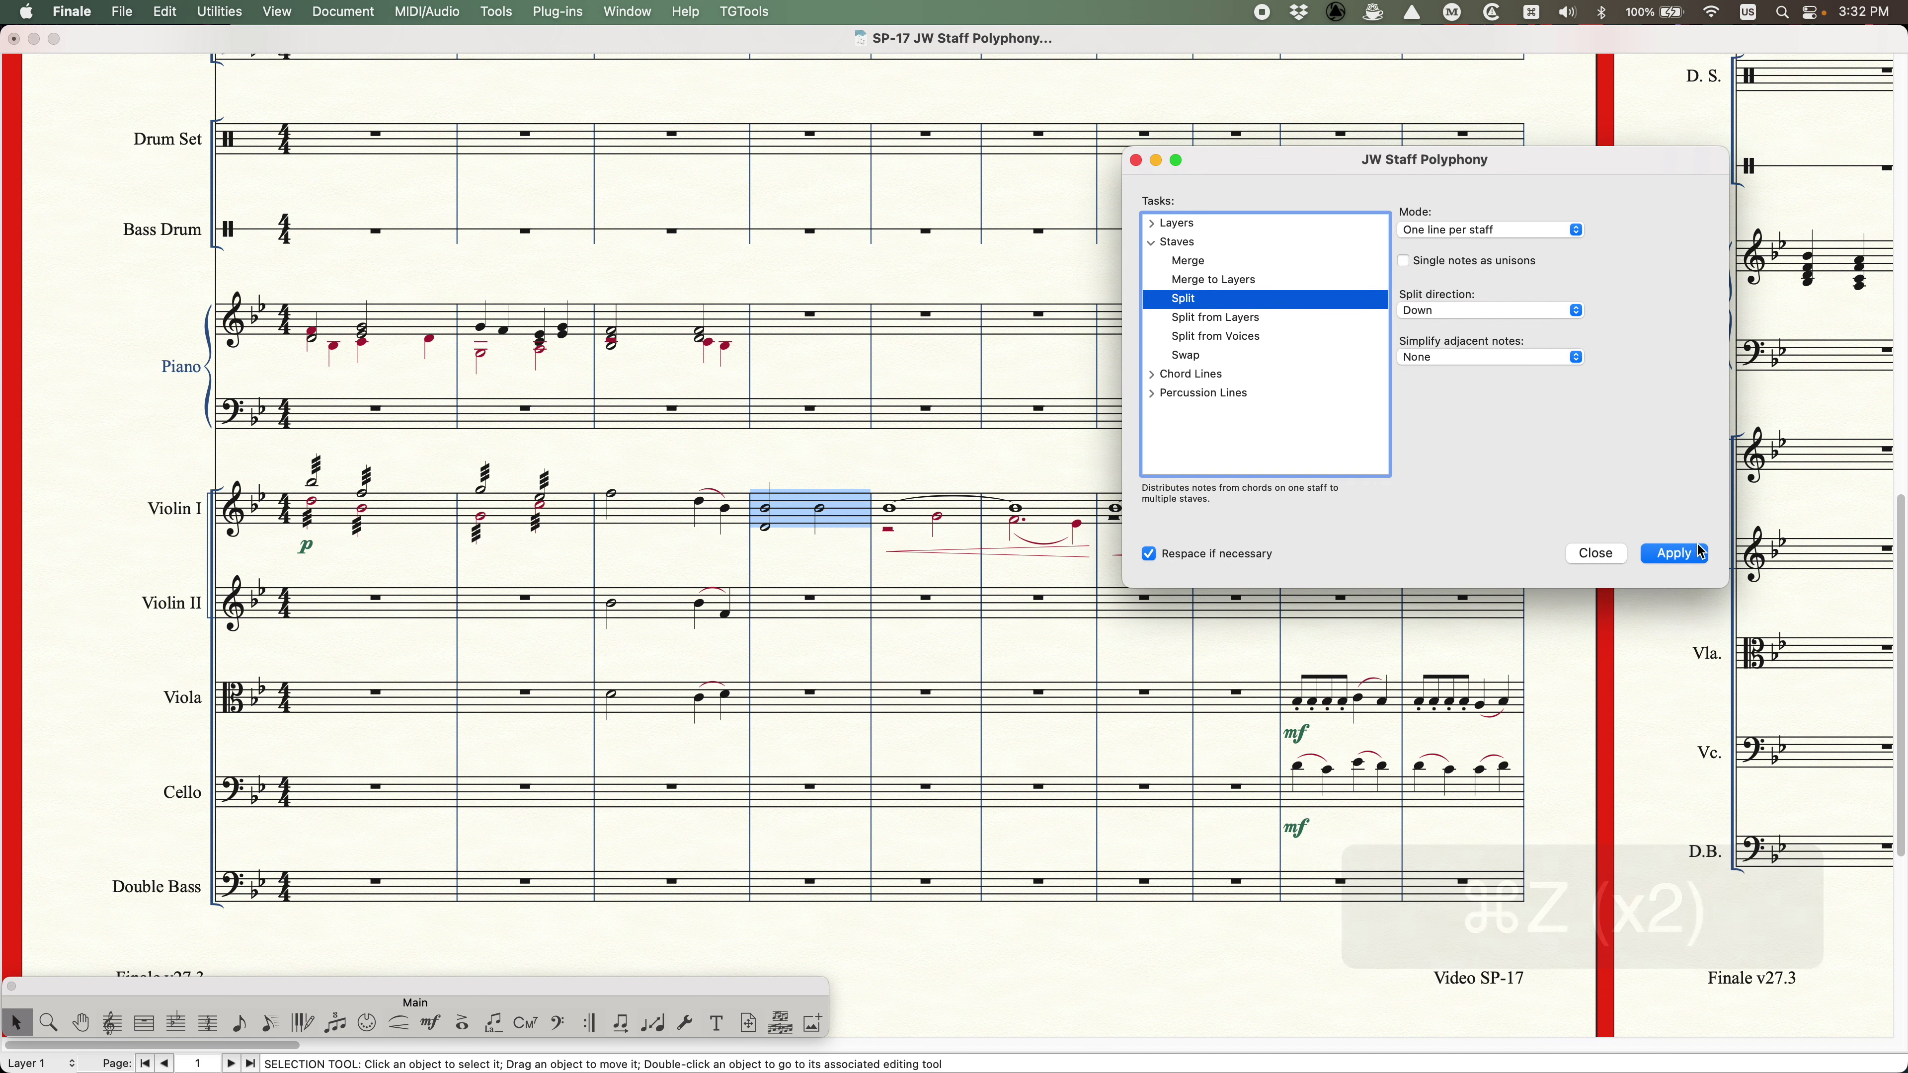
{"action": "left_click", "coordinate": [1674, 553]}
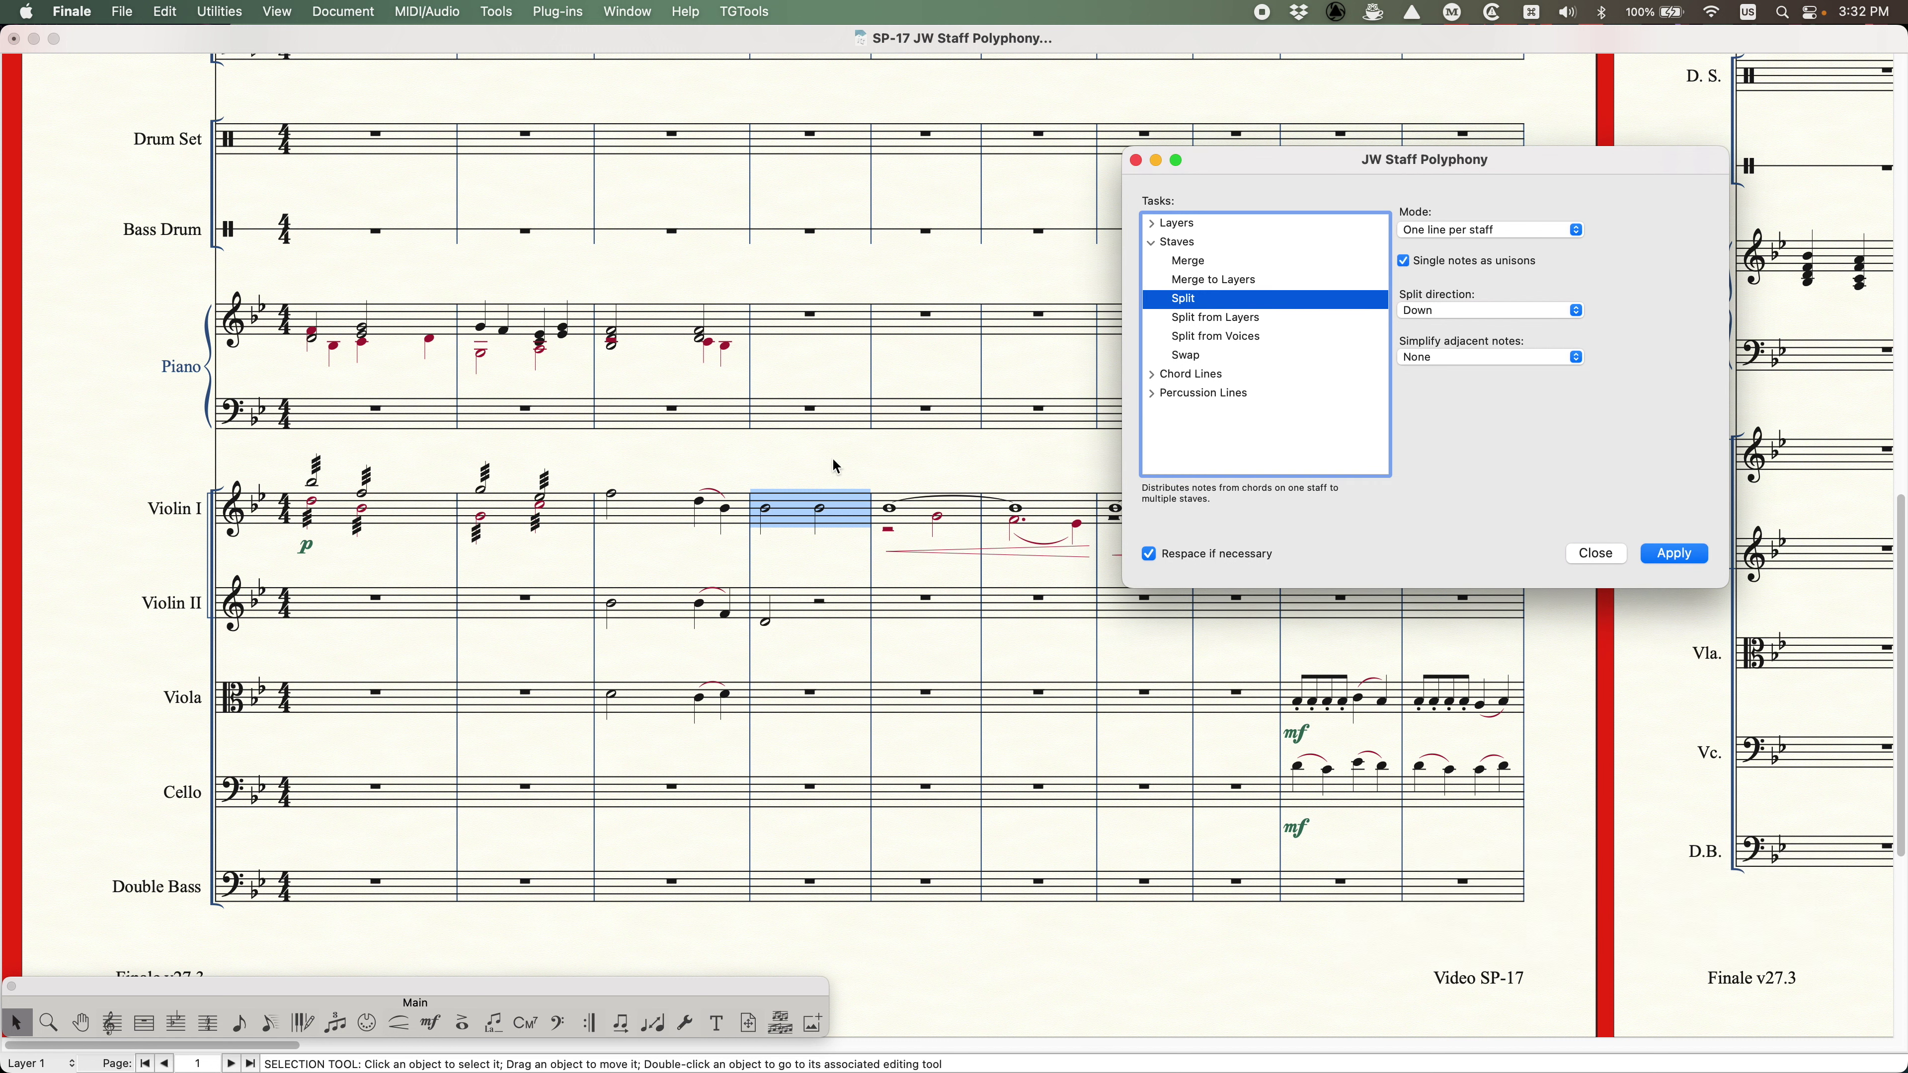
{"action": "left_click", "coordinate": [1447, 242]}
{"action": "left_click", "coordinate": [1447, 239]}
{"action": "left_click", "coordinate": [839, 478]}
{"action": "key", "text": "super+z"}
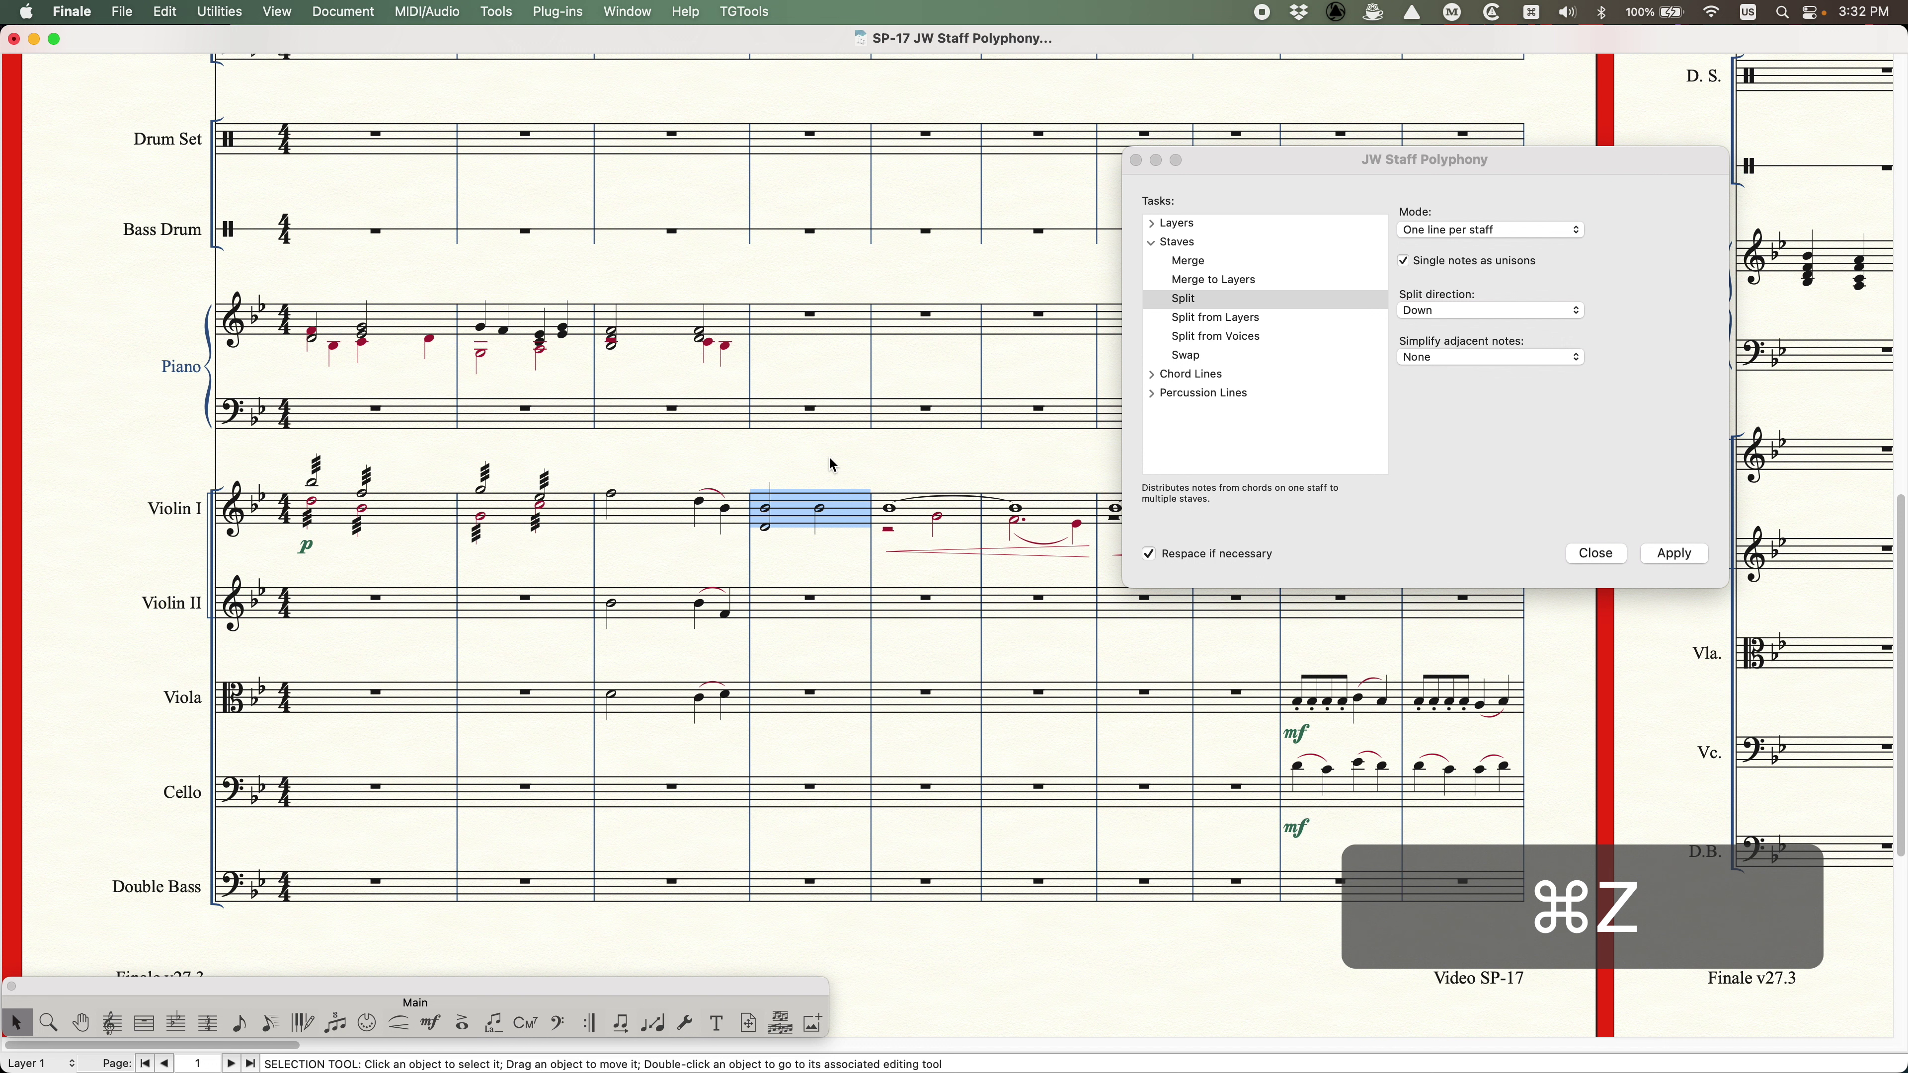
- Split Violin I measure 4 with Merge same pitch for adjacent notes and Single notes as unisons disabled, and undo the split
{"action": "left_click", "coordinate": [1675, 279]}
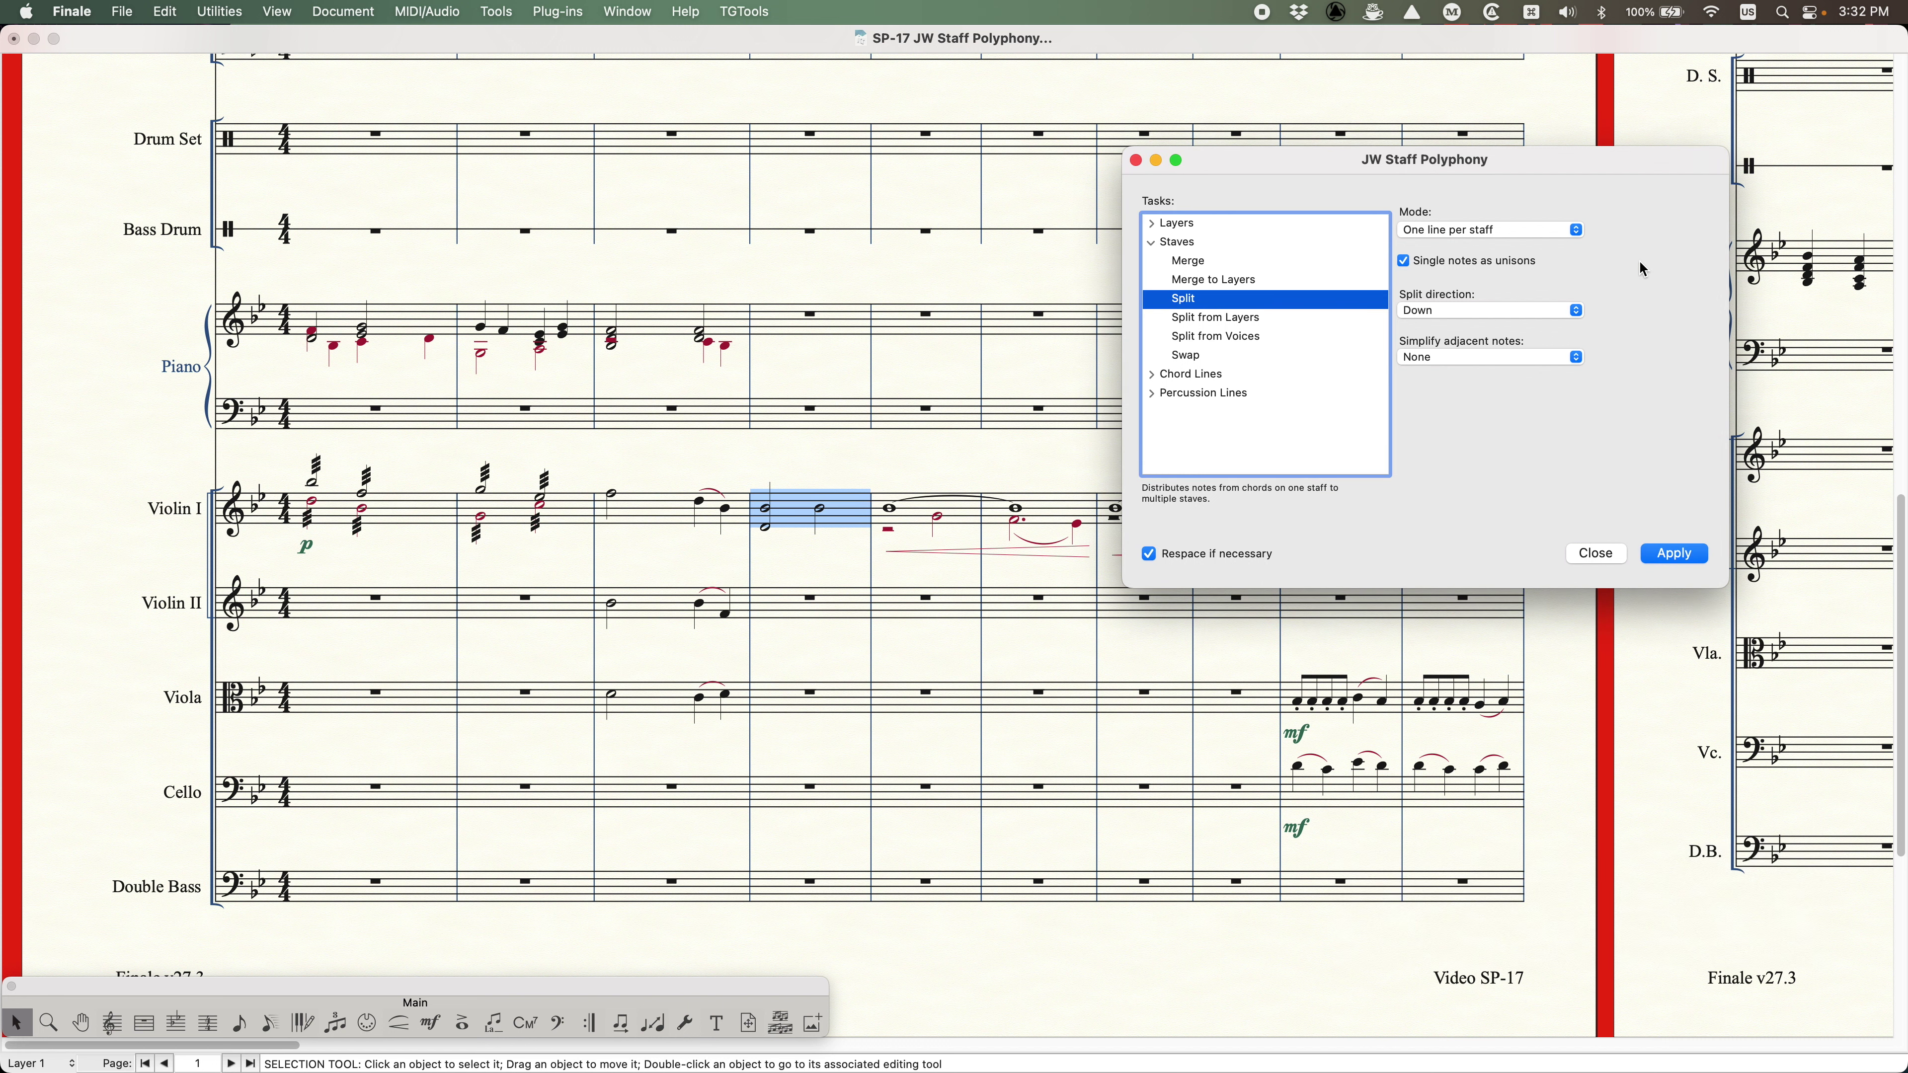
{"action": "left_click", "coordinate": [1505, 358]}
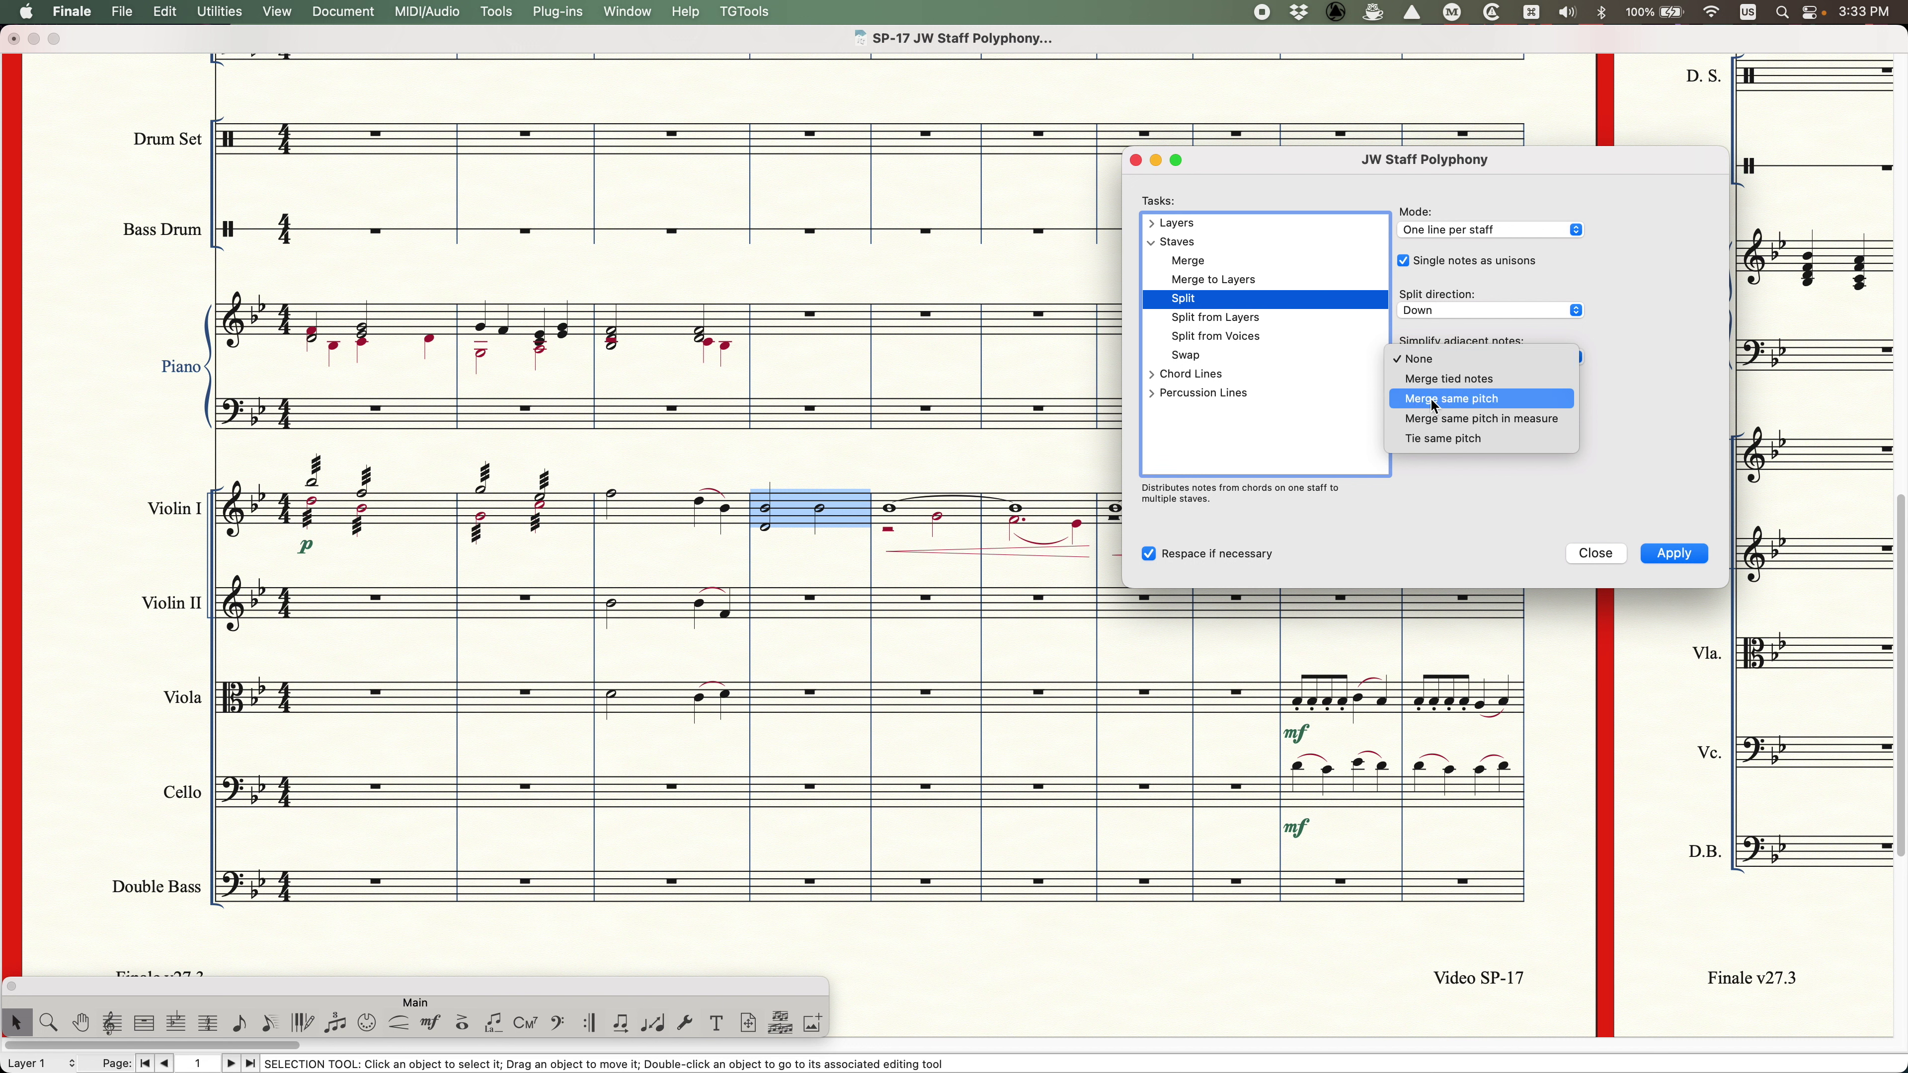
{"action": "left_click", "coordinate": [1478, 399]}
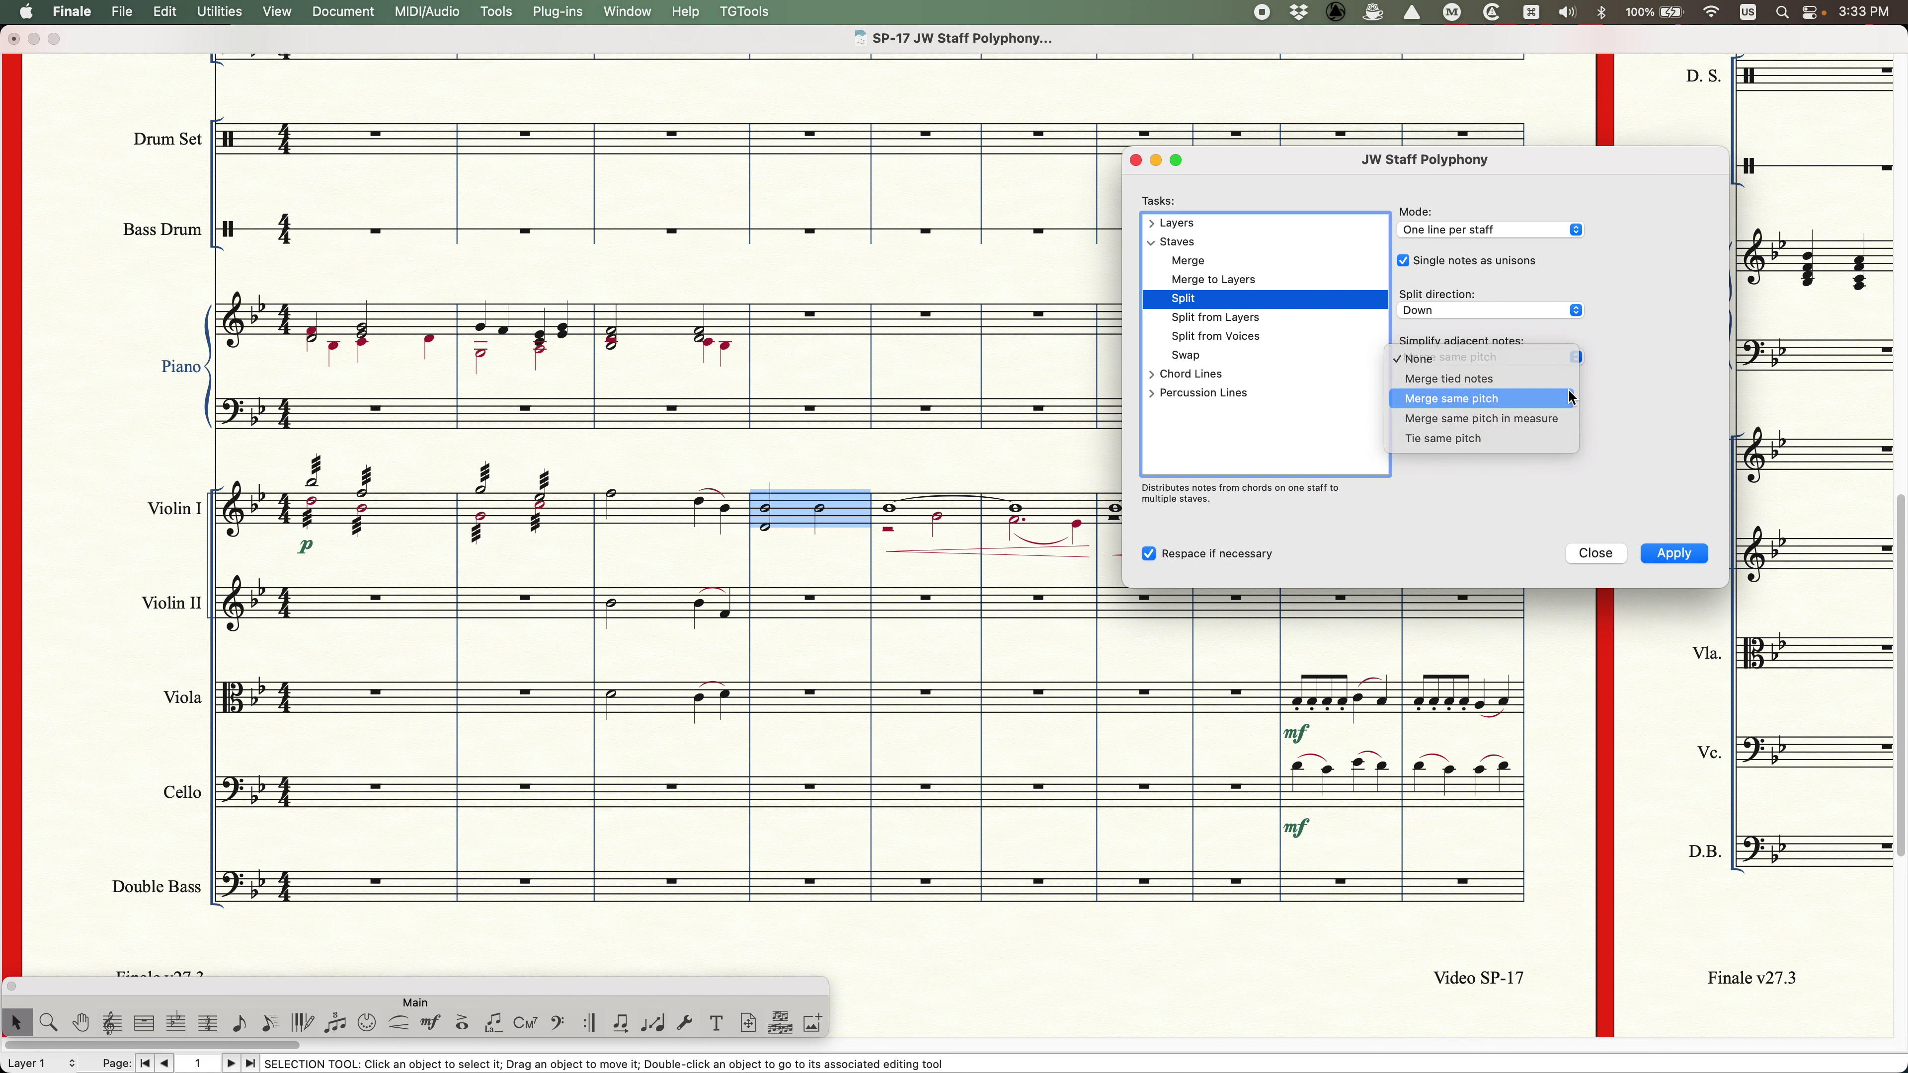
{"action": "left_click", "coordinate": [1403, 261]}
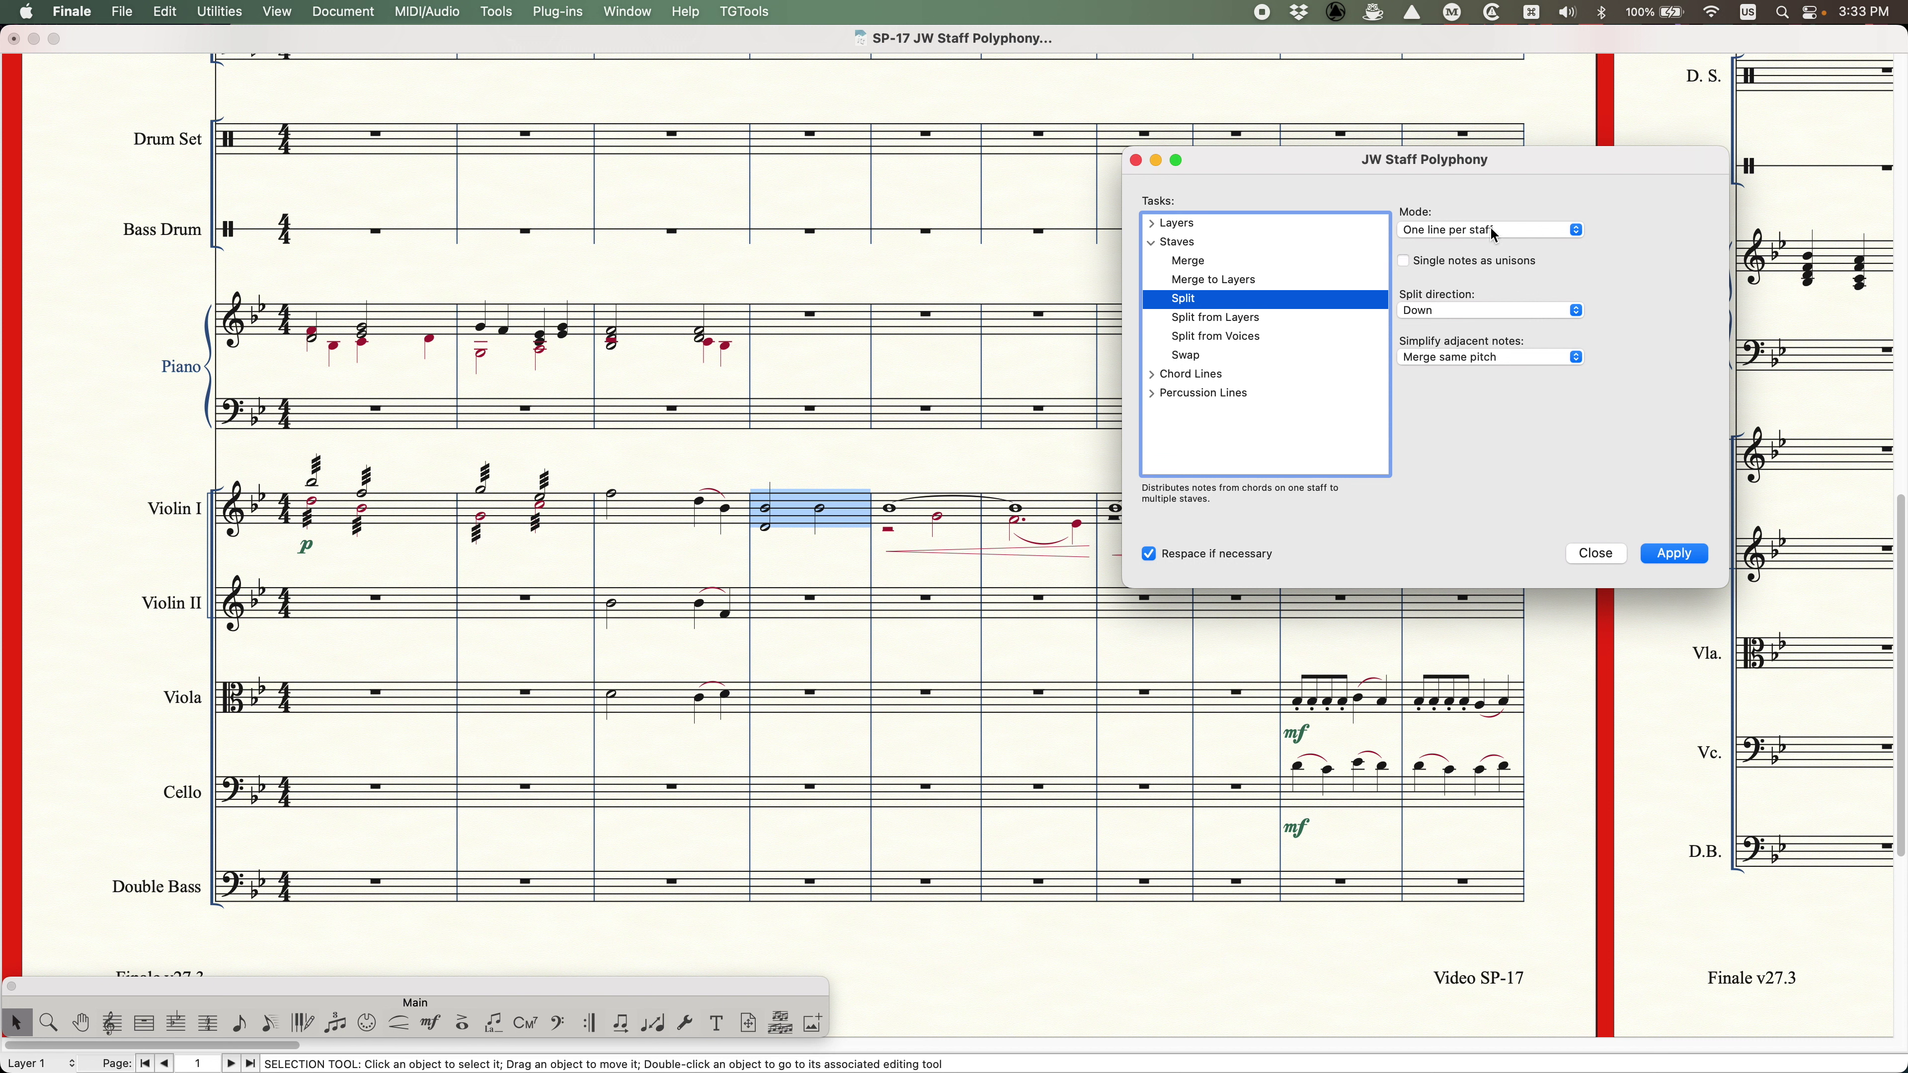
{"action": "left_click", "coordinate": [1672, 556]}
{"action": "left_click", "coordinate": [775, 471]}
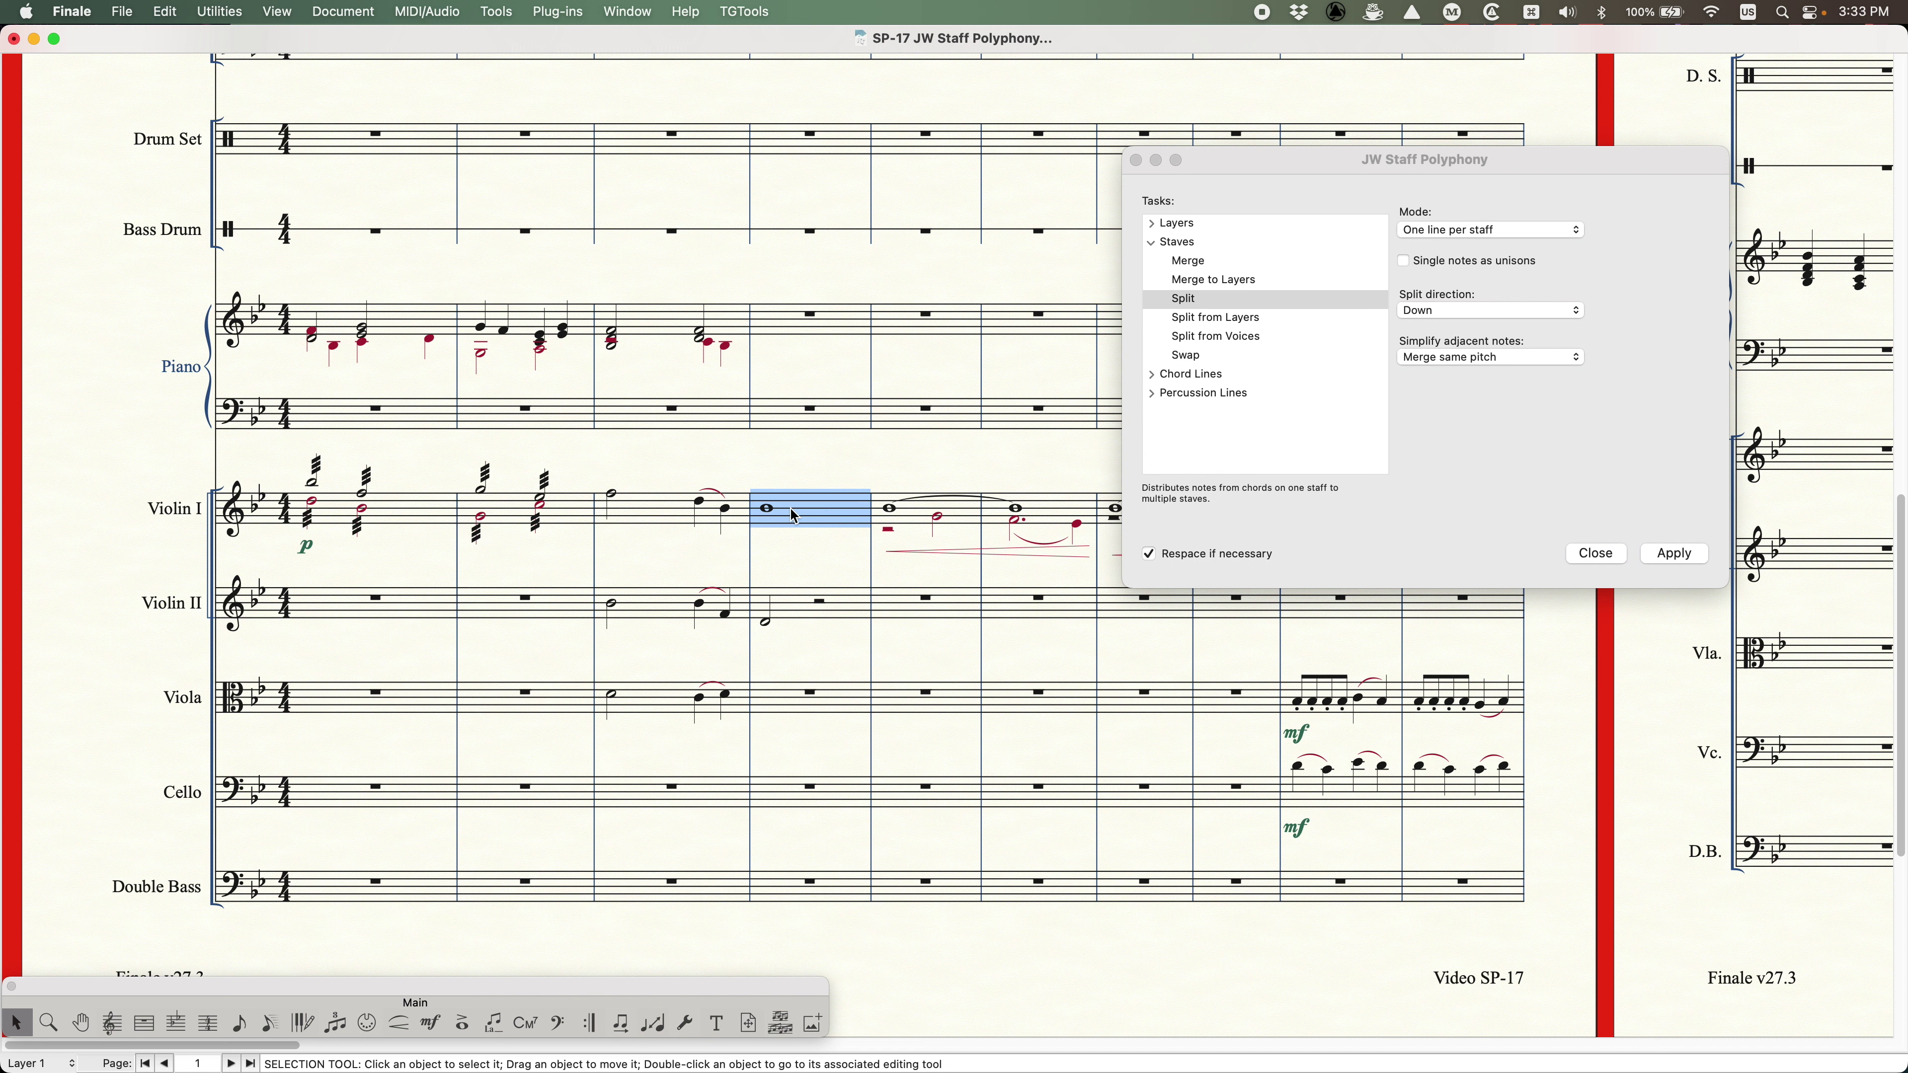
{"action": "key", "text": "super+z"}
- Tie the upper note of the first chord in Violin I measure 4 to the following half note with Speedy Entry
{"action": "left_click", "coordinate": [269, 1023]}
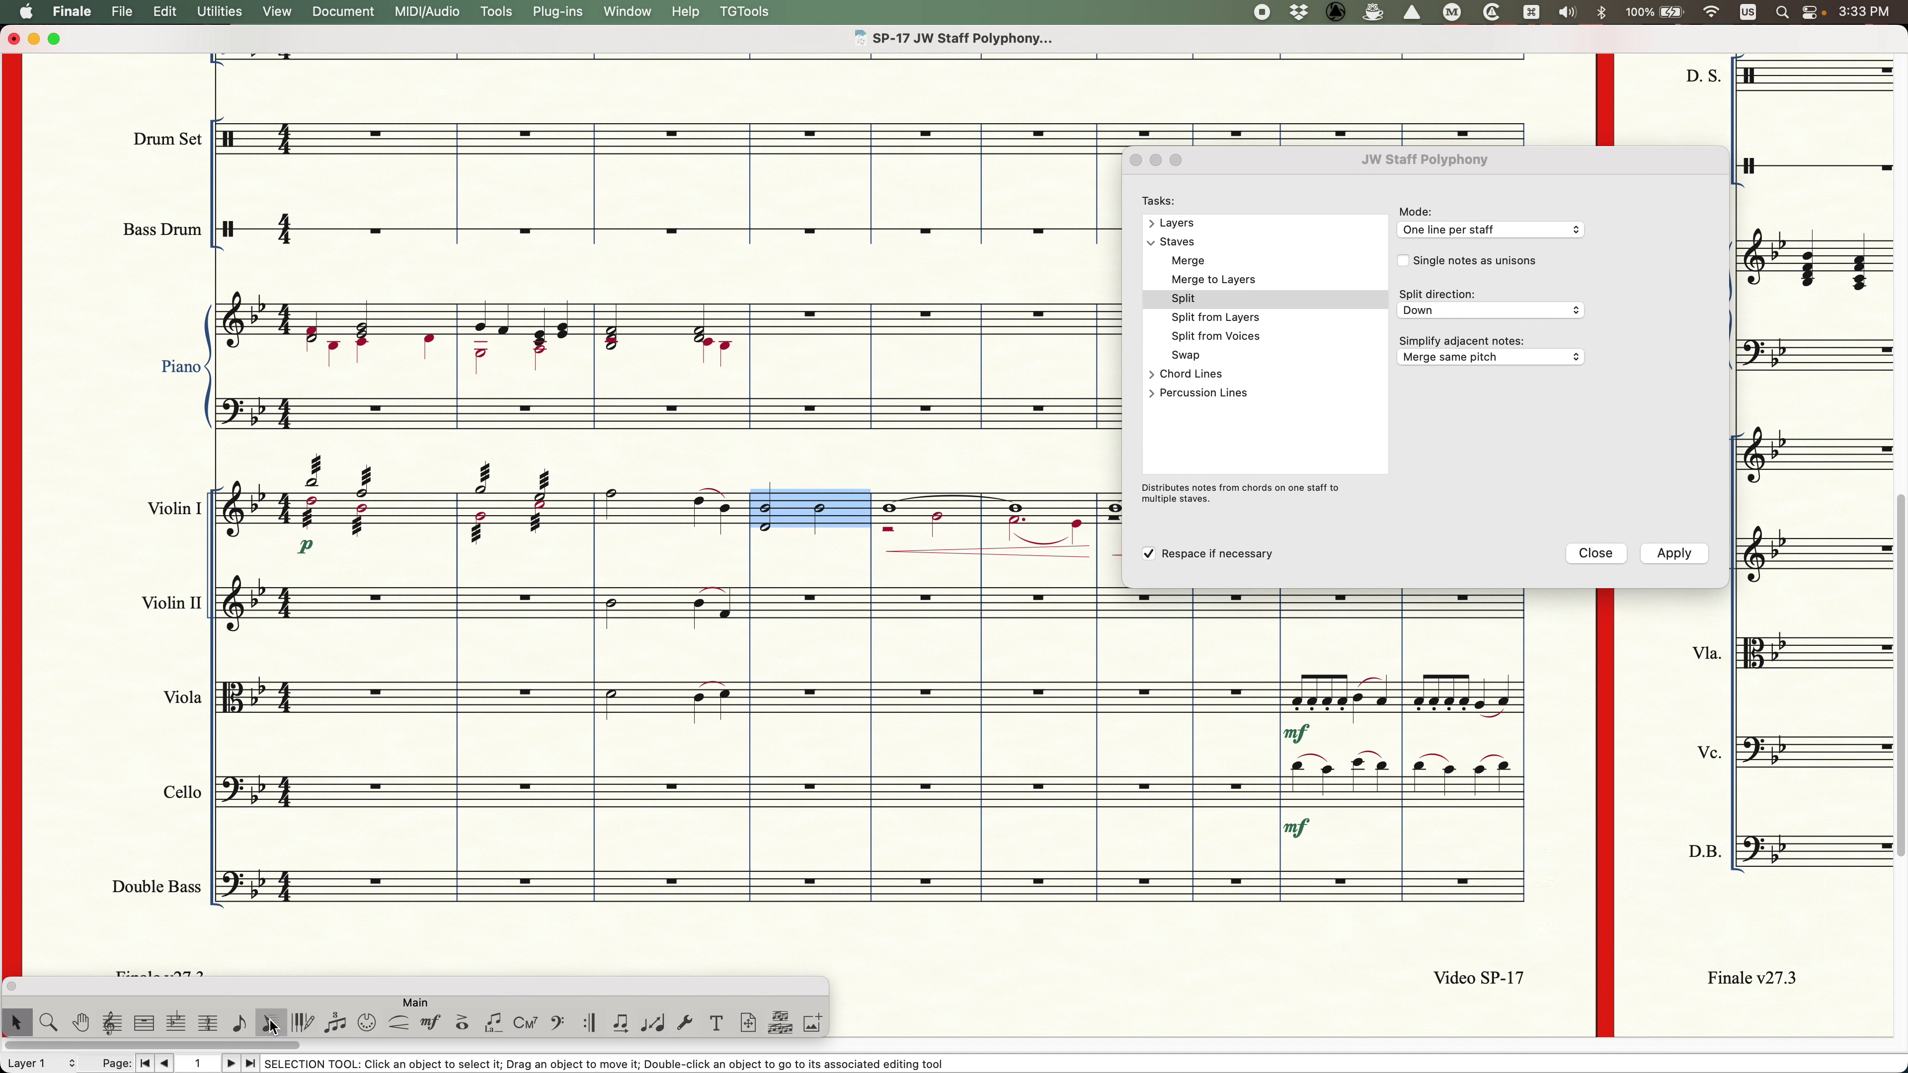
{"action": "left_click", "coordinate": [761, 509]}
{"action": "key", "text": "Escape"}
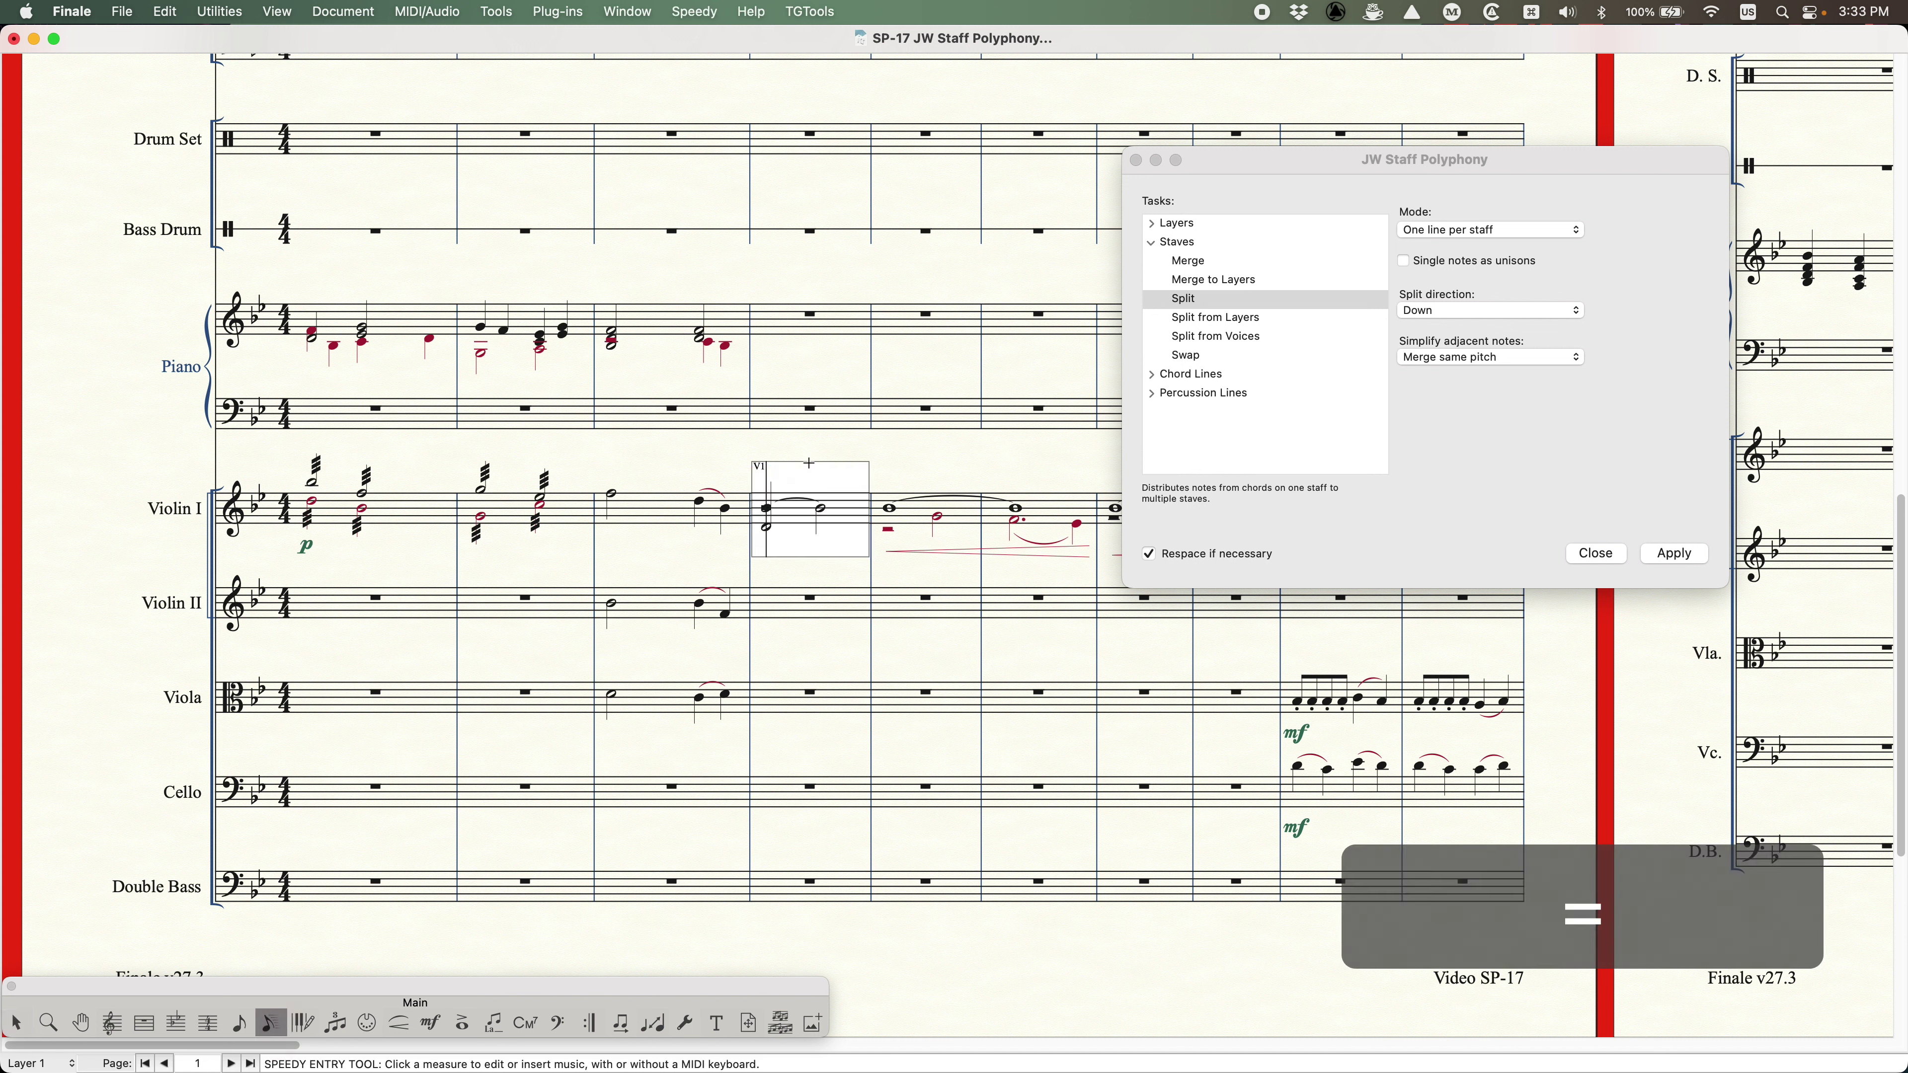
- Split Violin I measure 4 downward, one line per staff, with Simplify adjacent notes set to Merge tied notes
{"action": "left_click", "coordinate": [803, 520]}
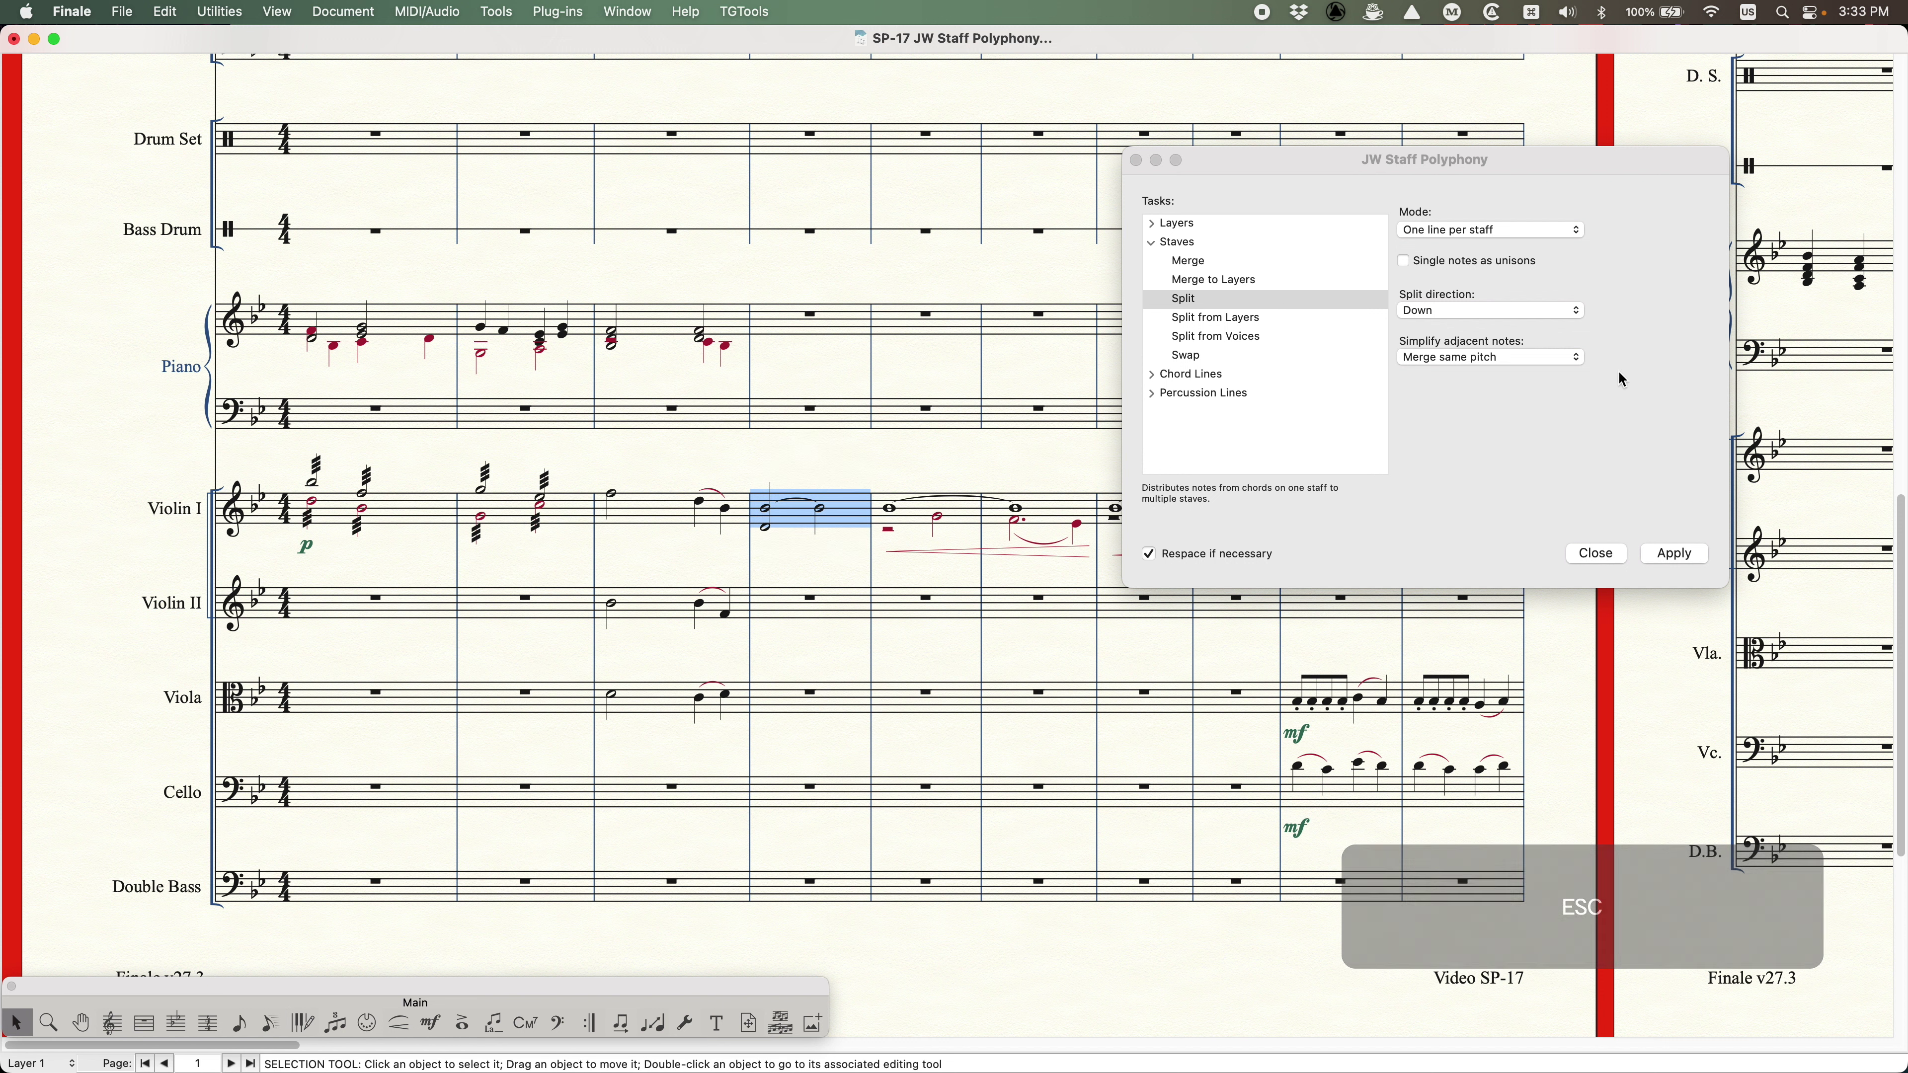
{"action": "left_click", "coordinate": [1498, 359]}
{"action": "left_click", "coordinate": [1499, 359]}
{"action": "left_click", "coordinate": [1491, 340]}
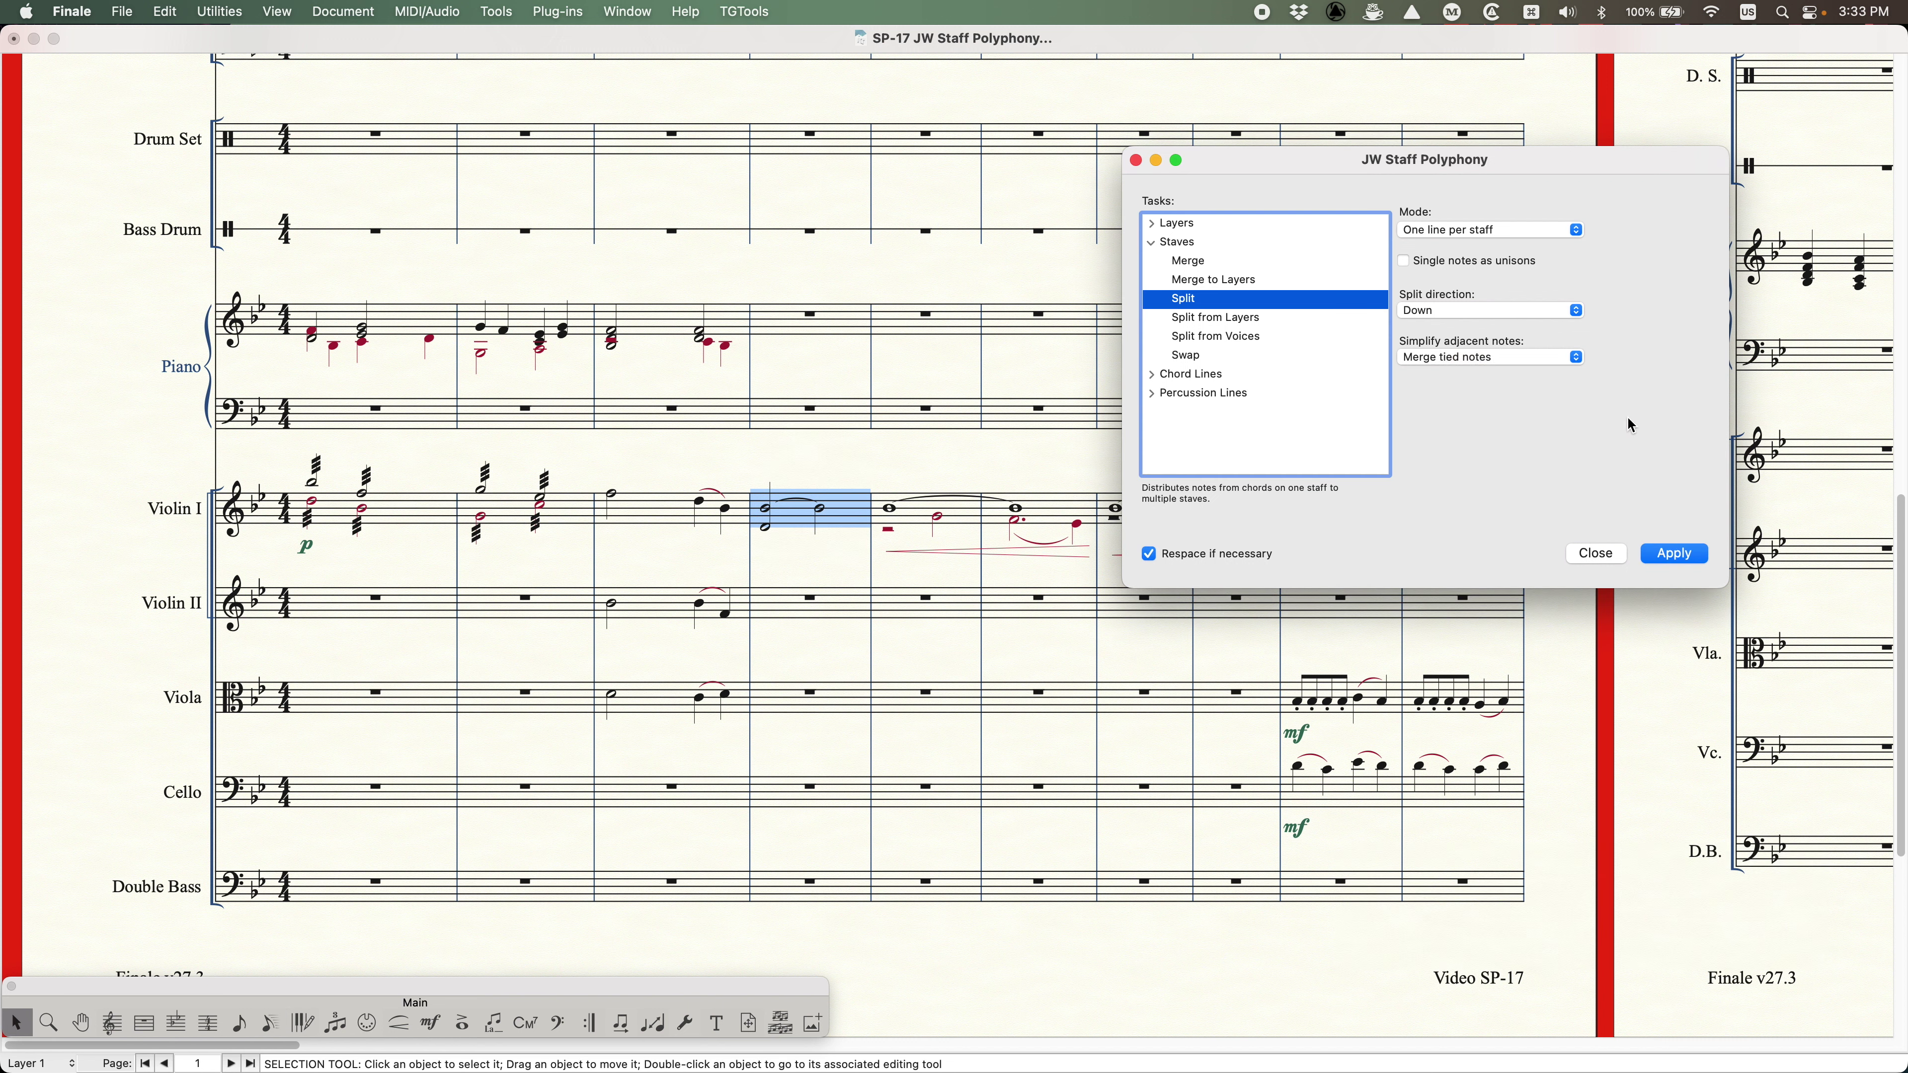
{"action": "left_click", "coordinate": [1673, 553]}
{"action": "key", "text": "super"}
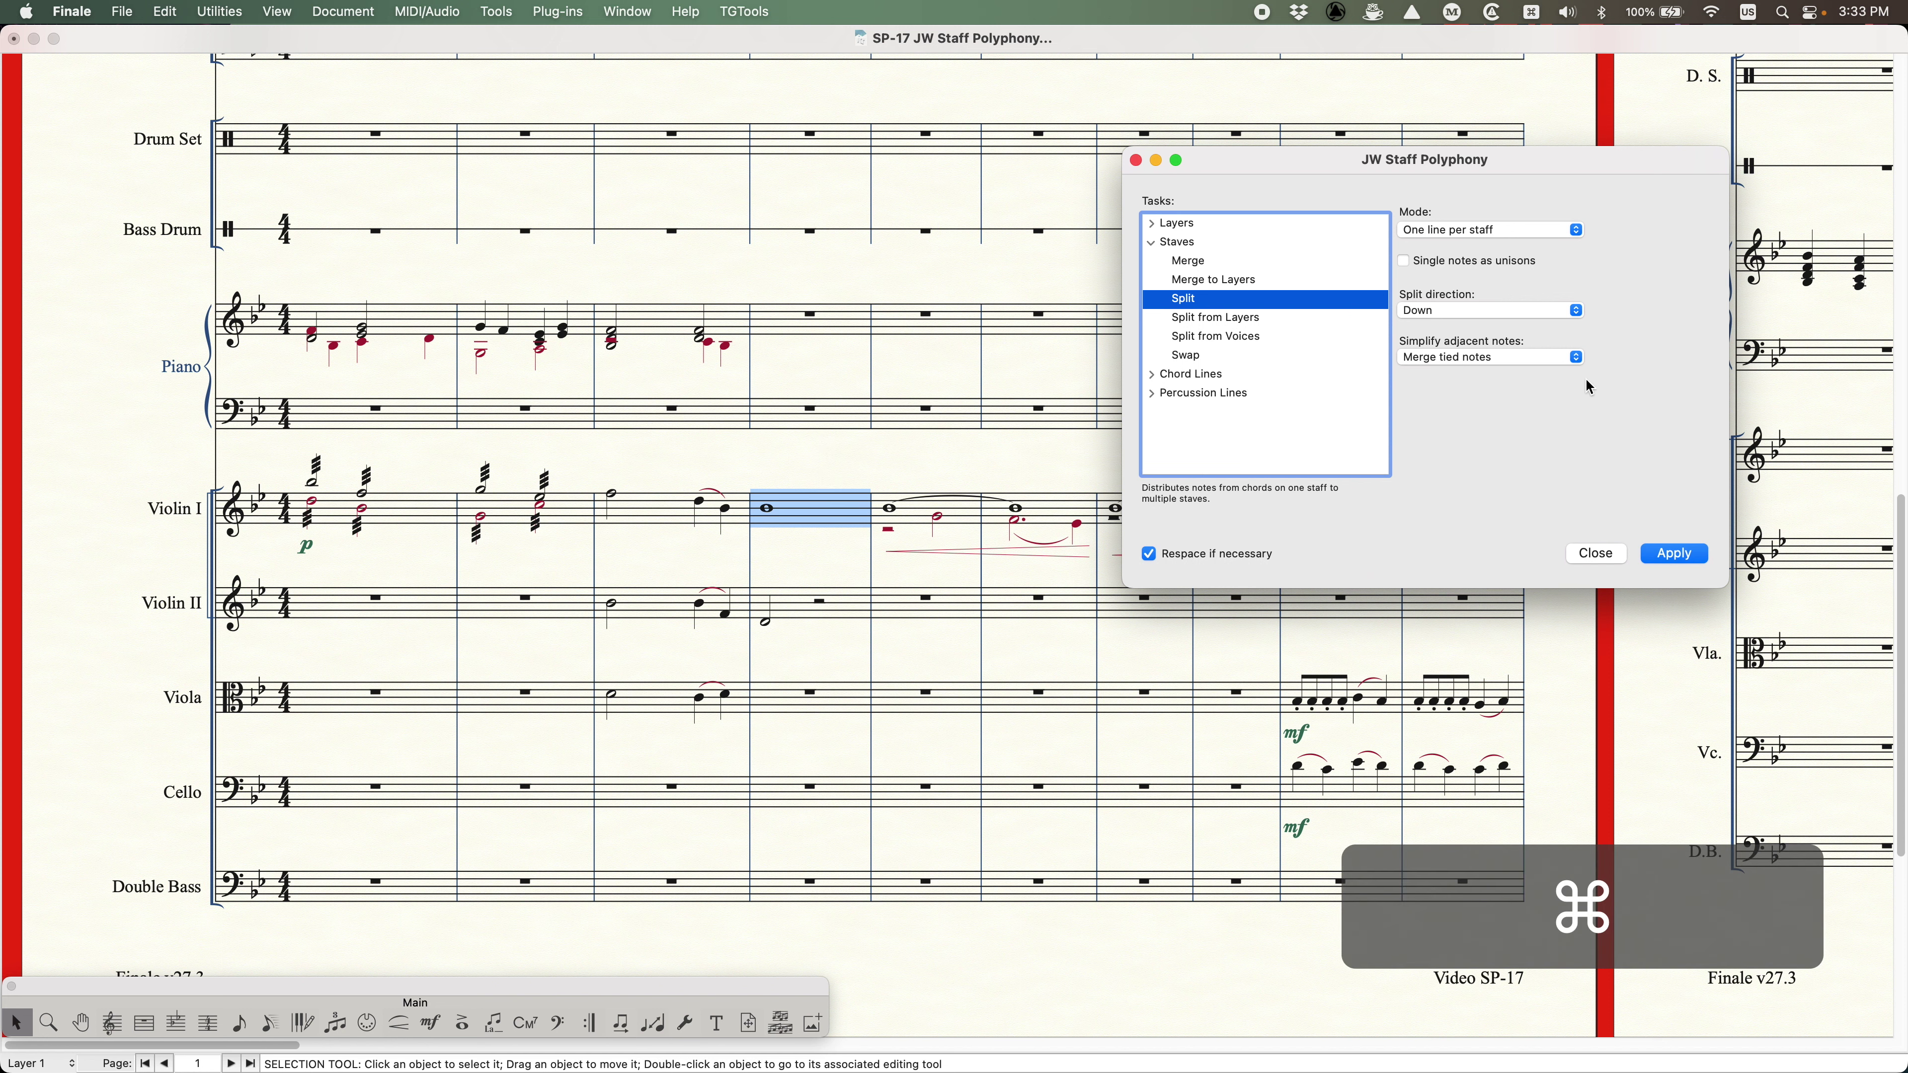
- Set Simplify adjacent notes to None for the Split task and view the available split modes
{"action": "scroll", "coordinate": [861, 607], "scroll_direction": "up", "scroll_amount": 10}
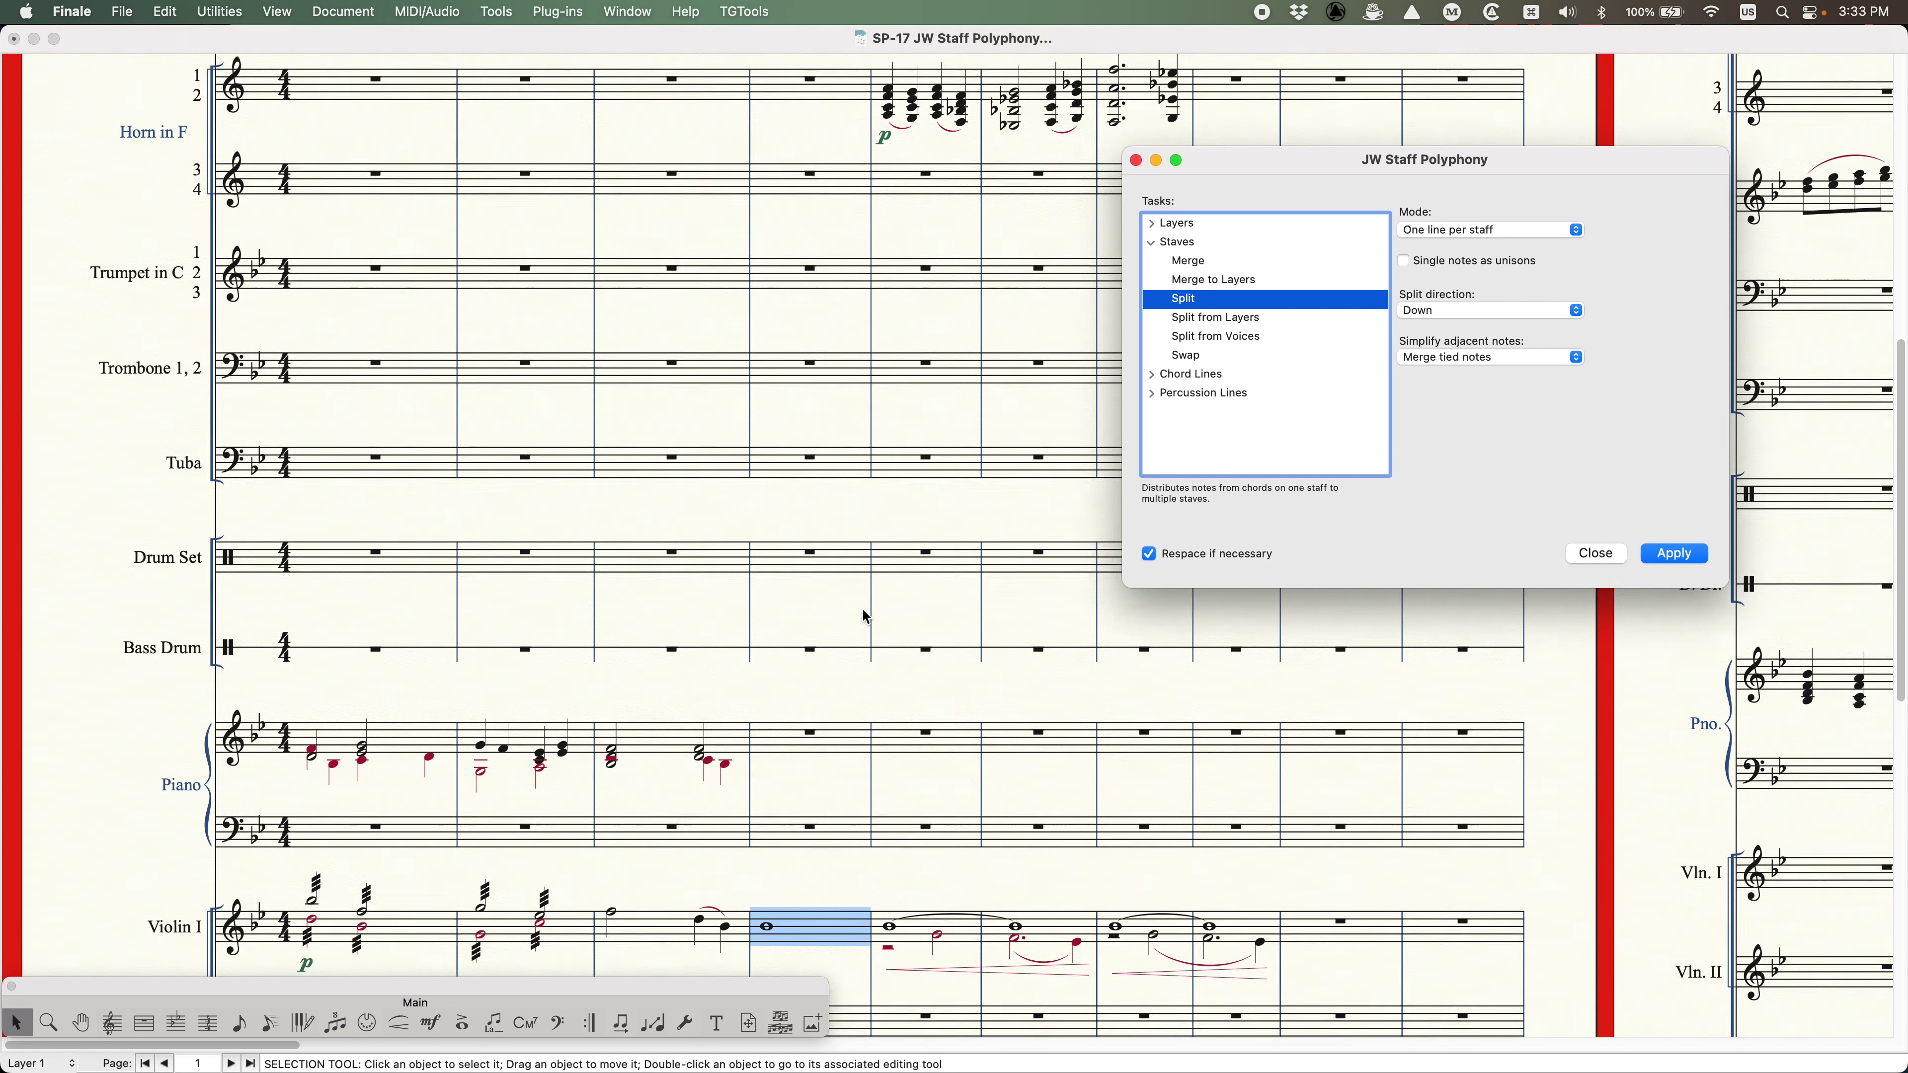
{"action": "key", "text": "super+equal"}
{"action": "scroll", "coordinate": [721, 438], "scroll_direction": "right", "scroll_amount": 3}
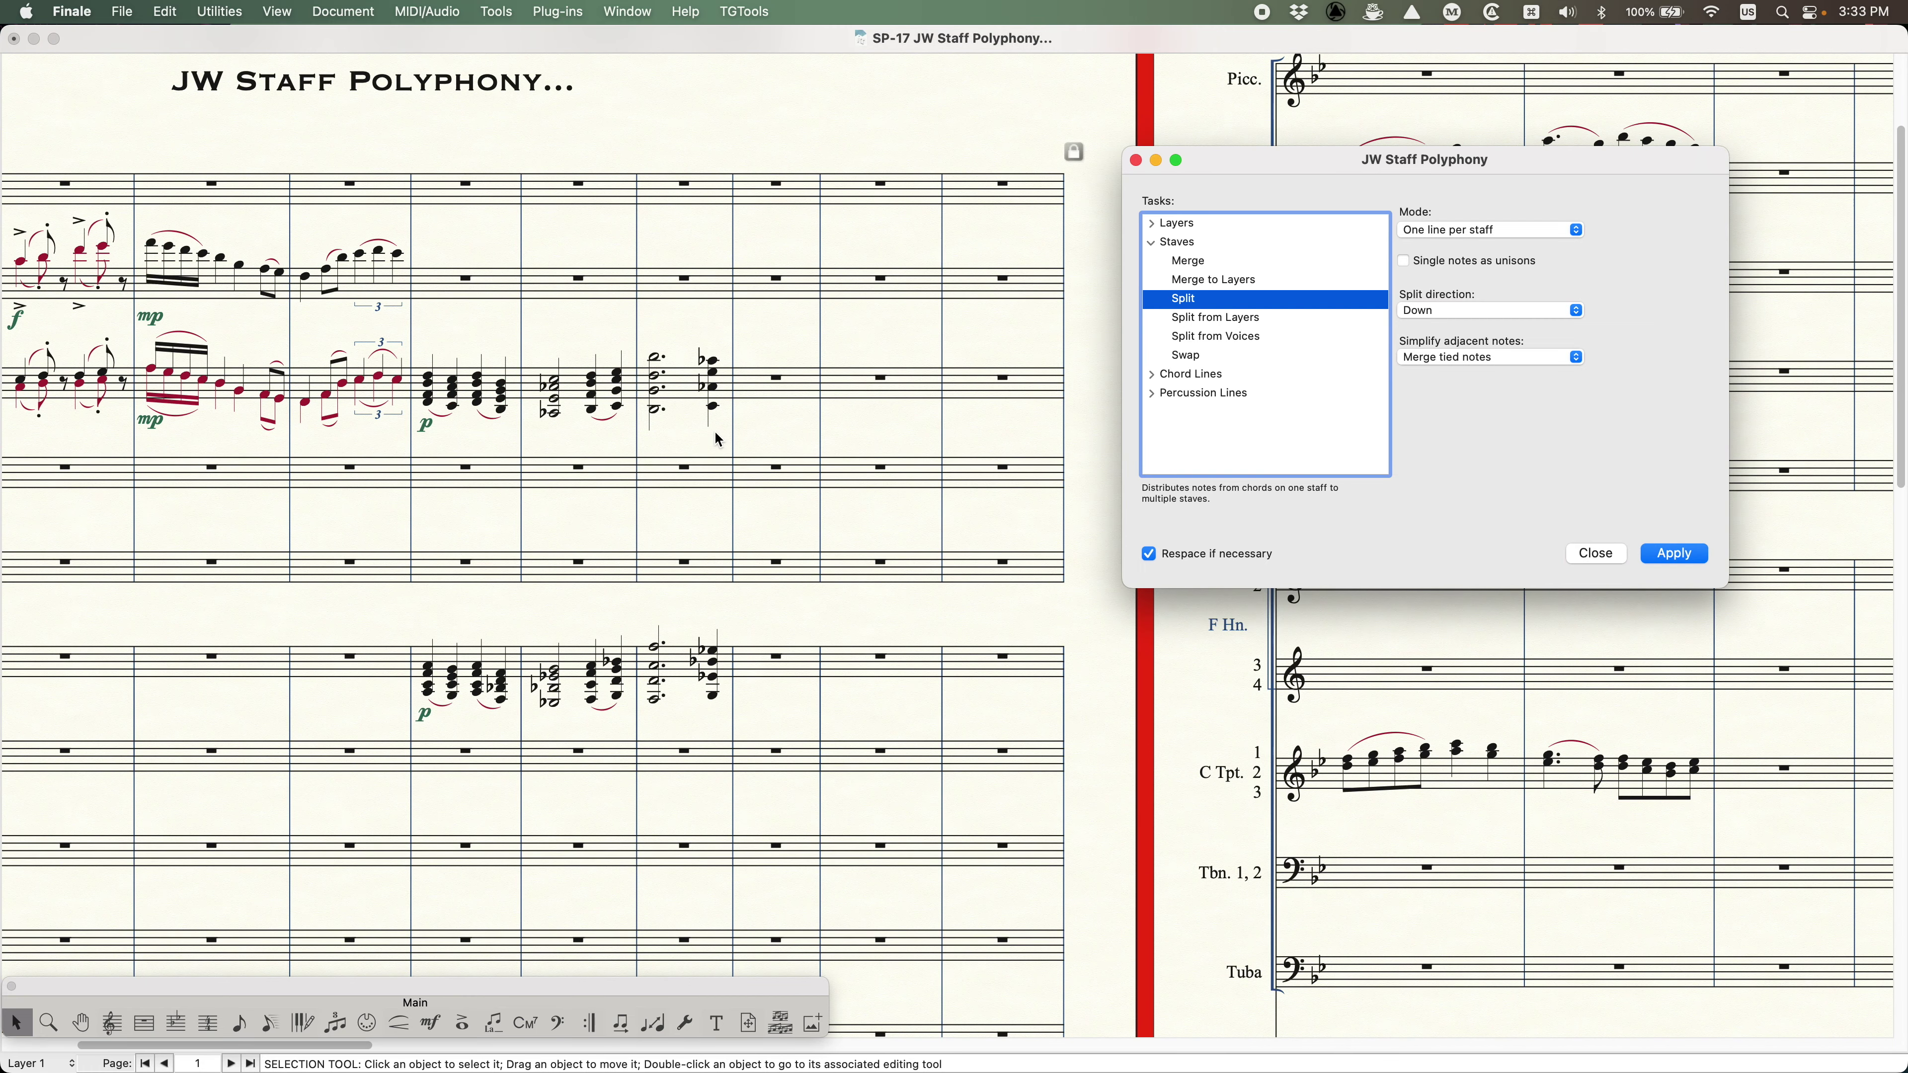
{"action": "left_click", "coordinate": [1470, 358]}
{"action": "left_click", "coordinate": [1464, 339]}
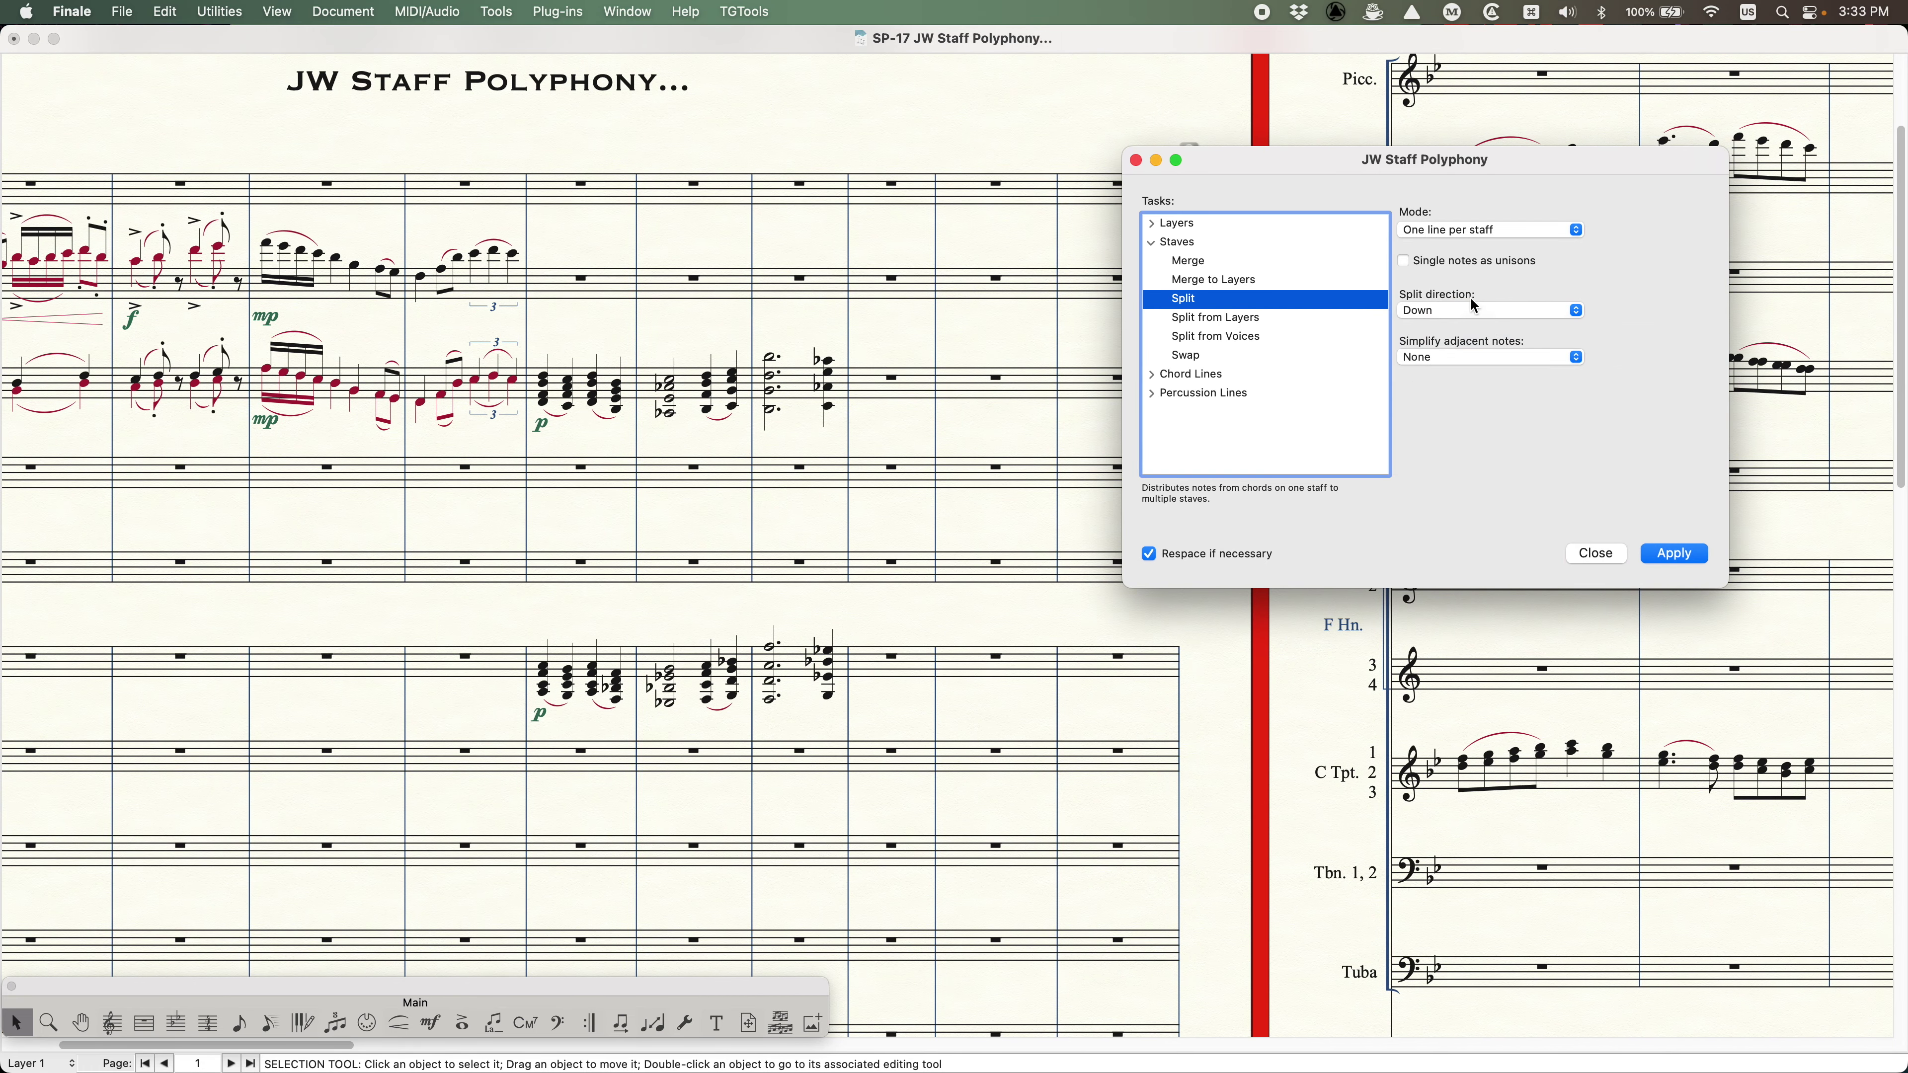
{"action": "left_click", "coordinate": [1451, 233]}
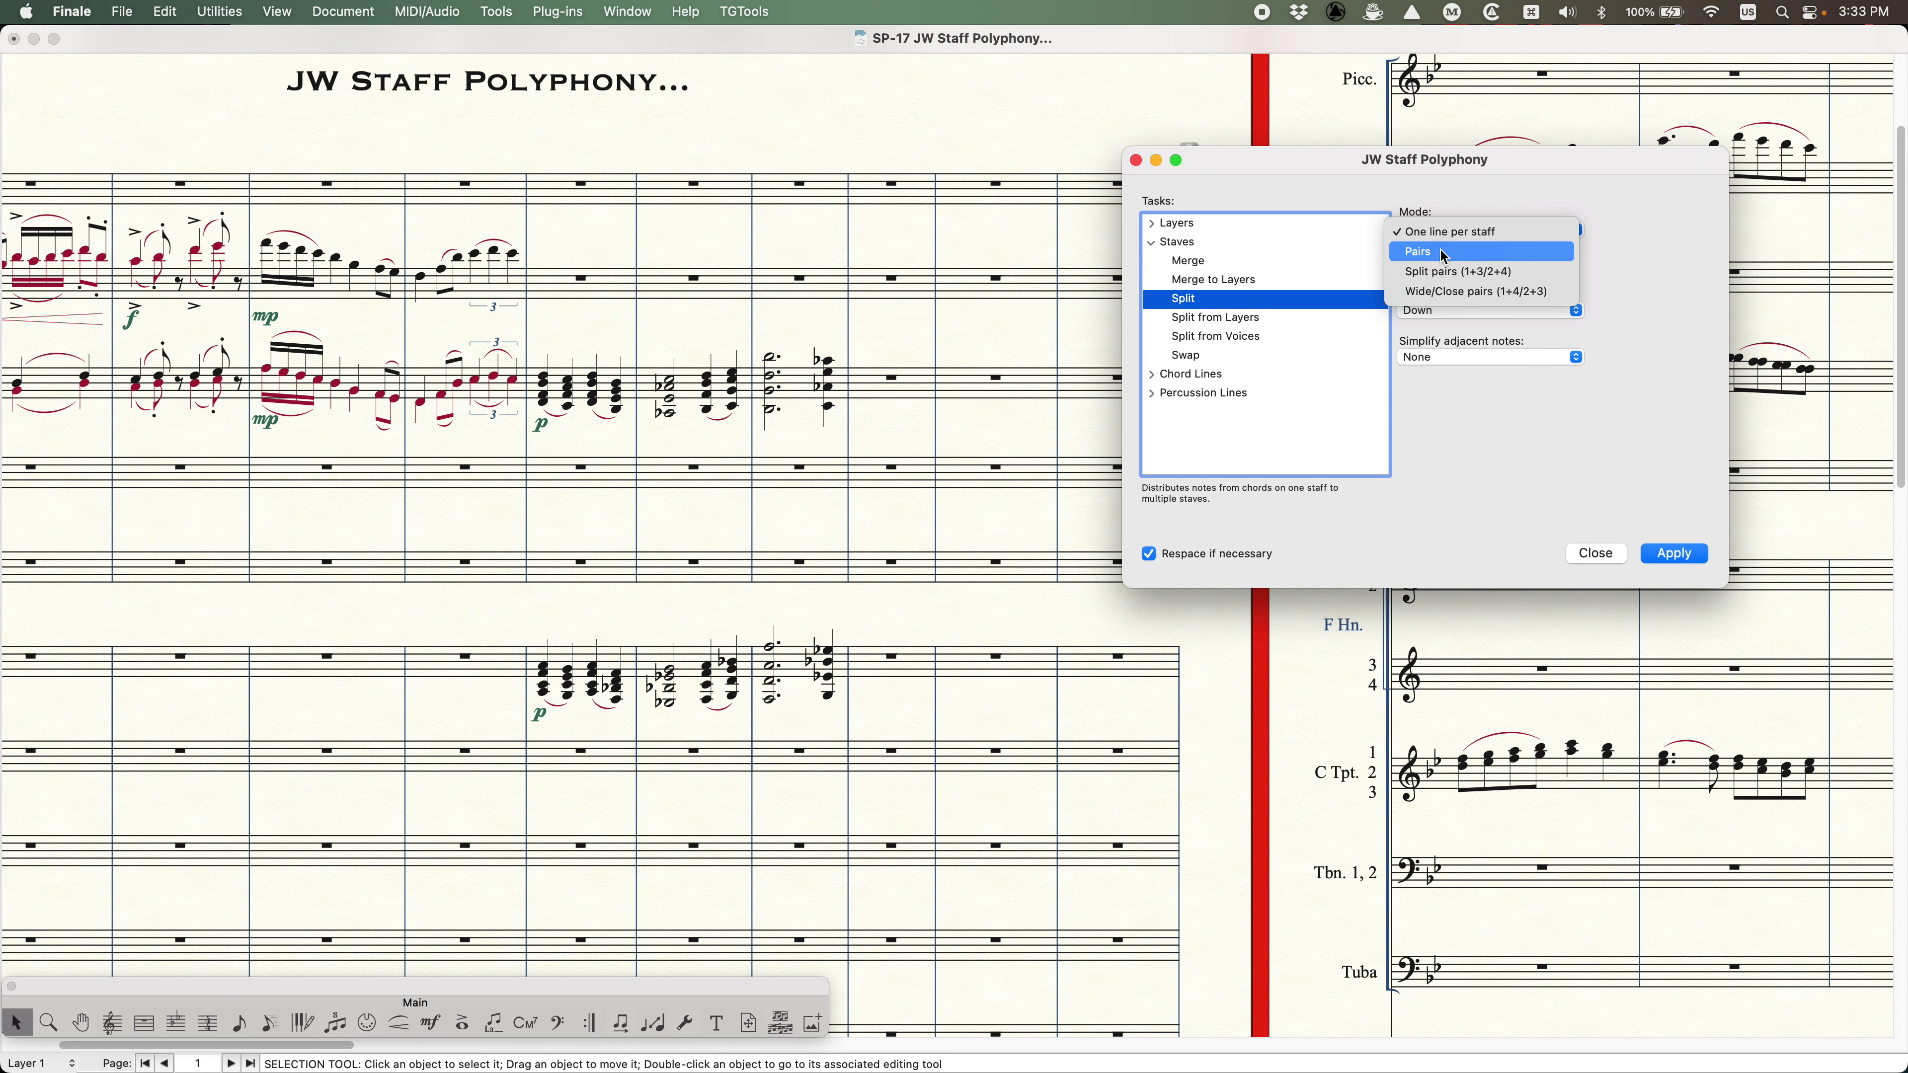
{"action": "left_click", "coordinate": [830, 319]}
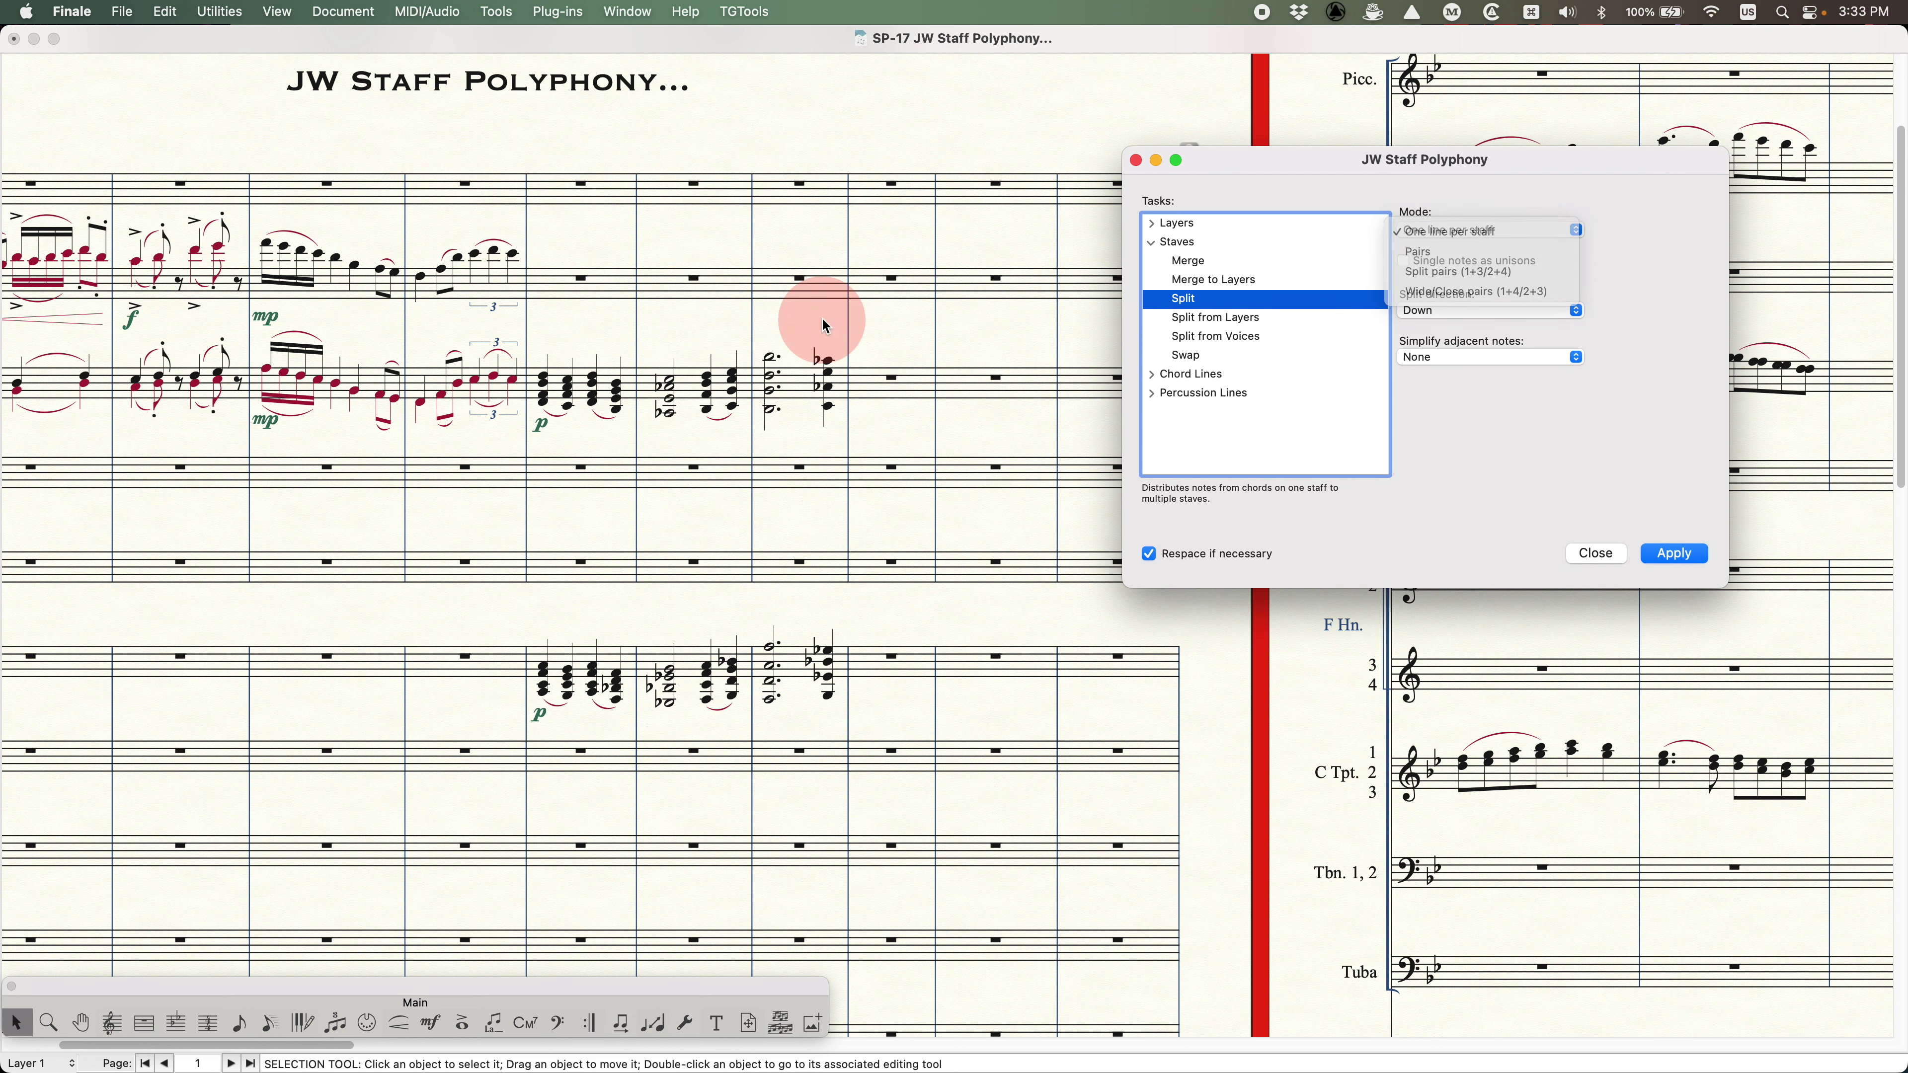
- Split the chords in Oboe 1, 2 measures 5–7 downward to the clarinet staff in Pairs mode
{"action": "scroll", "coordinate": [920, 473], "scroll_direction": "left", "scroll_amount": 5}
{"action": "scroll", "coordinate": [920, 474], "scroll_direction": "right", "scroll_amount": 2}
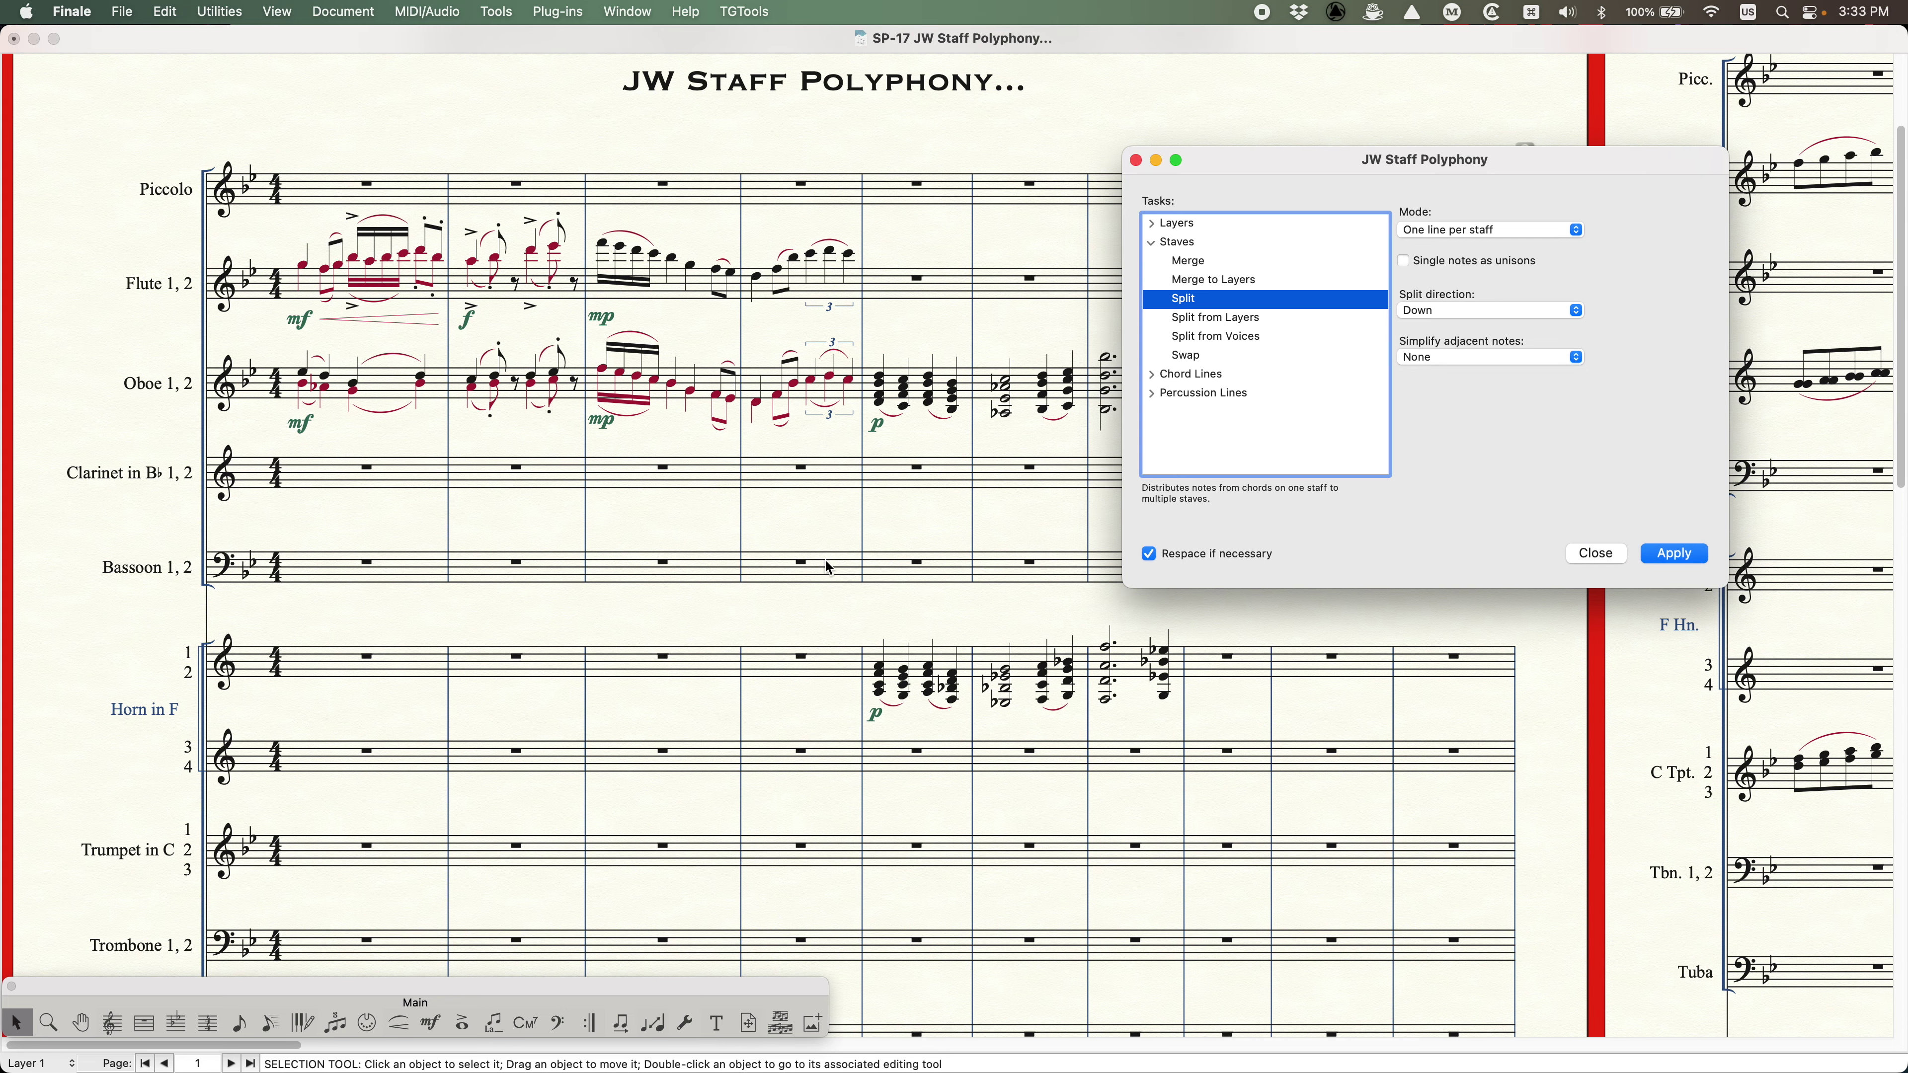
{"action": "scroll", "coordinate": [1018, 663], "scroll_direction": "right", "scroll_amount": 6}
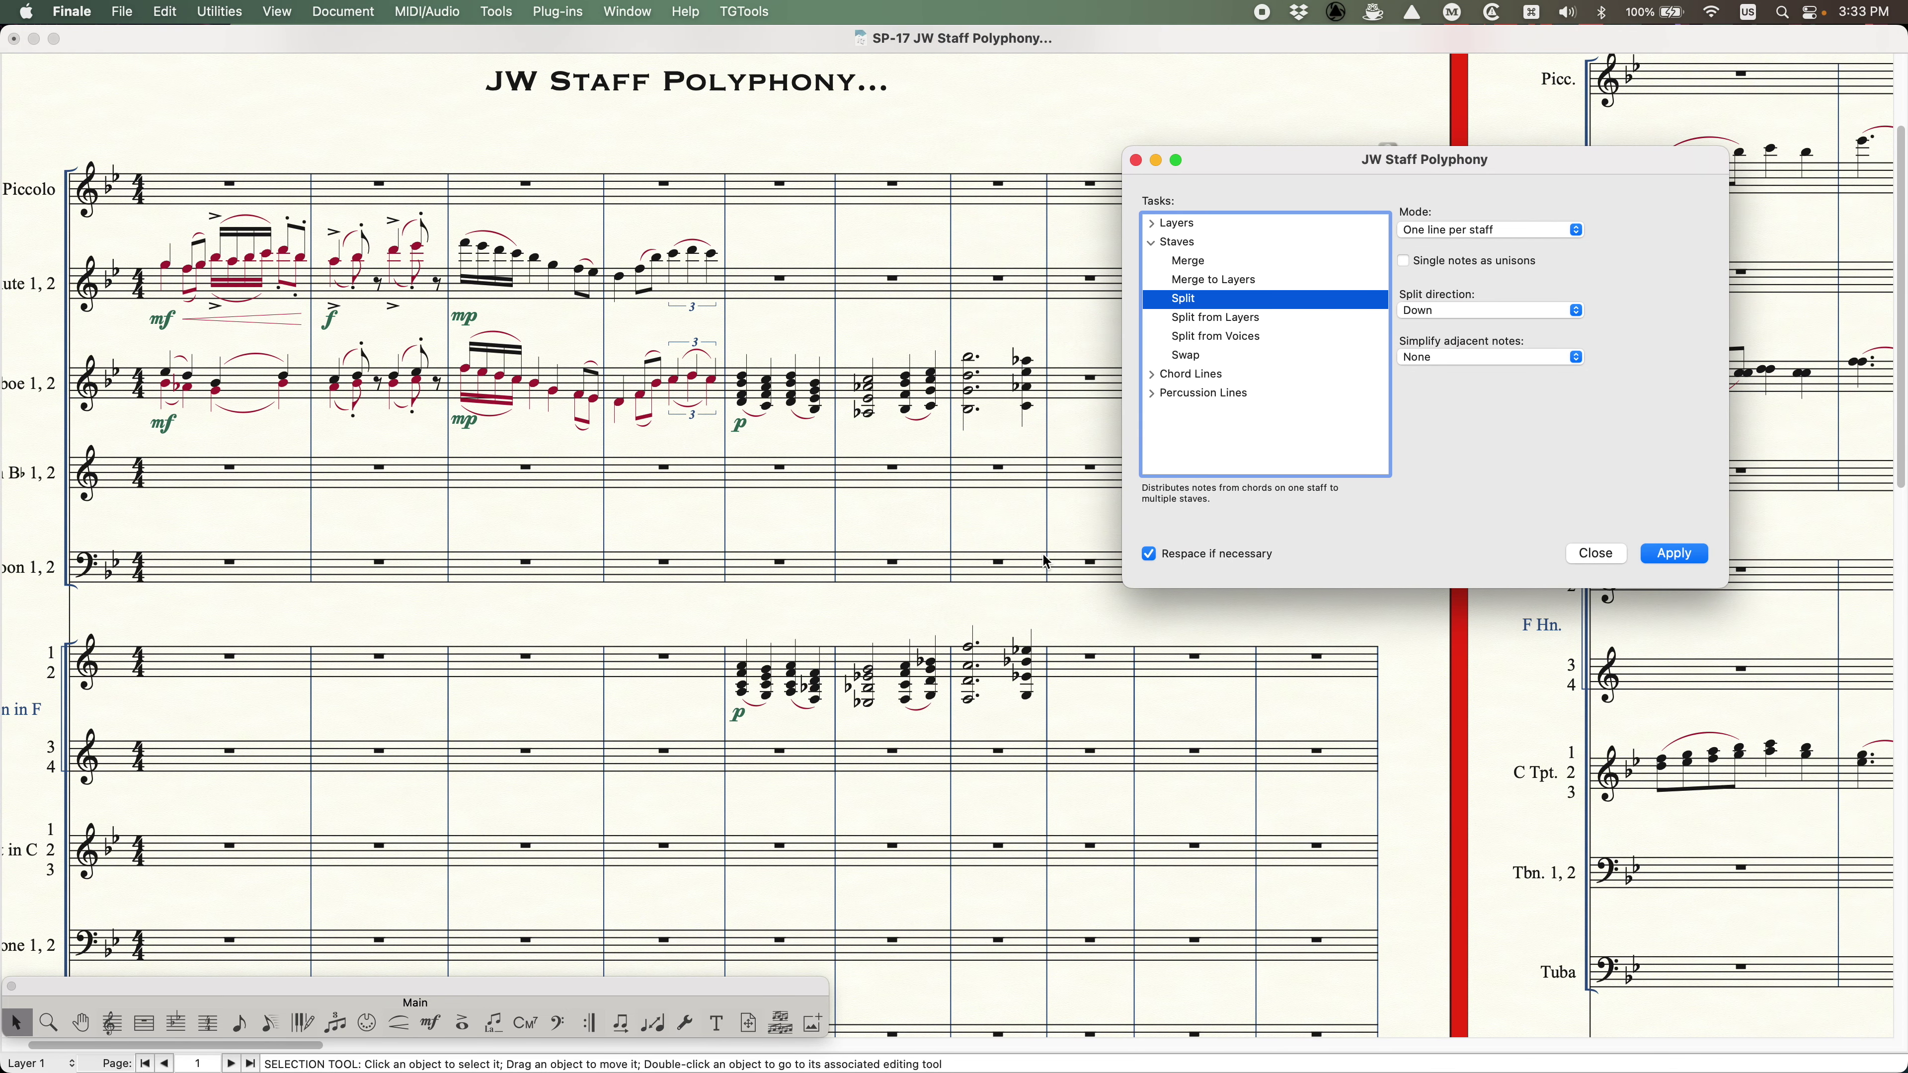
{"action": "left_click", "coordinate": [811, 378]}
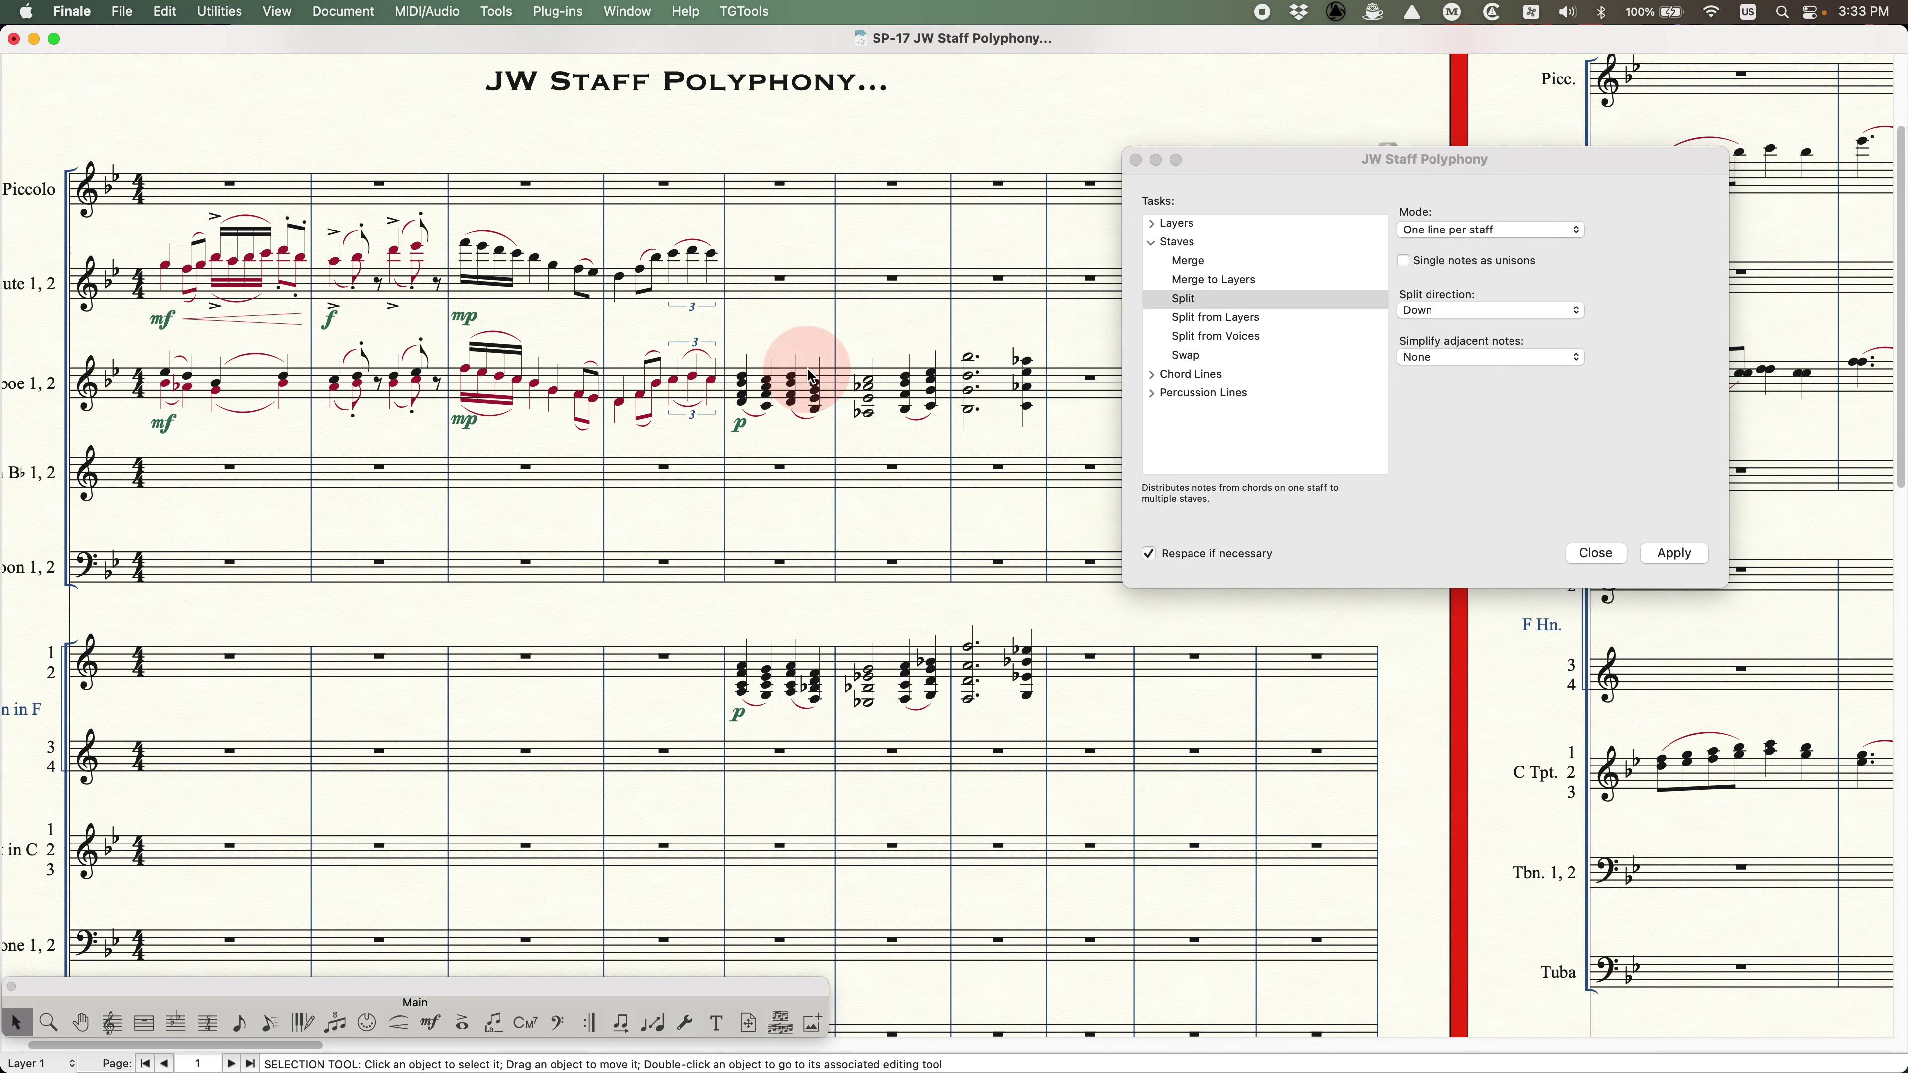
{"action": "left_click", "coordinate": [999, 391], "text": "shift"}
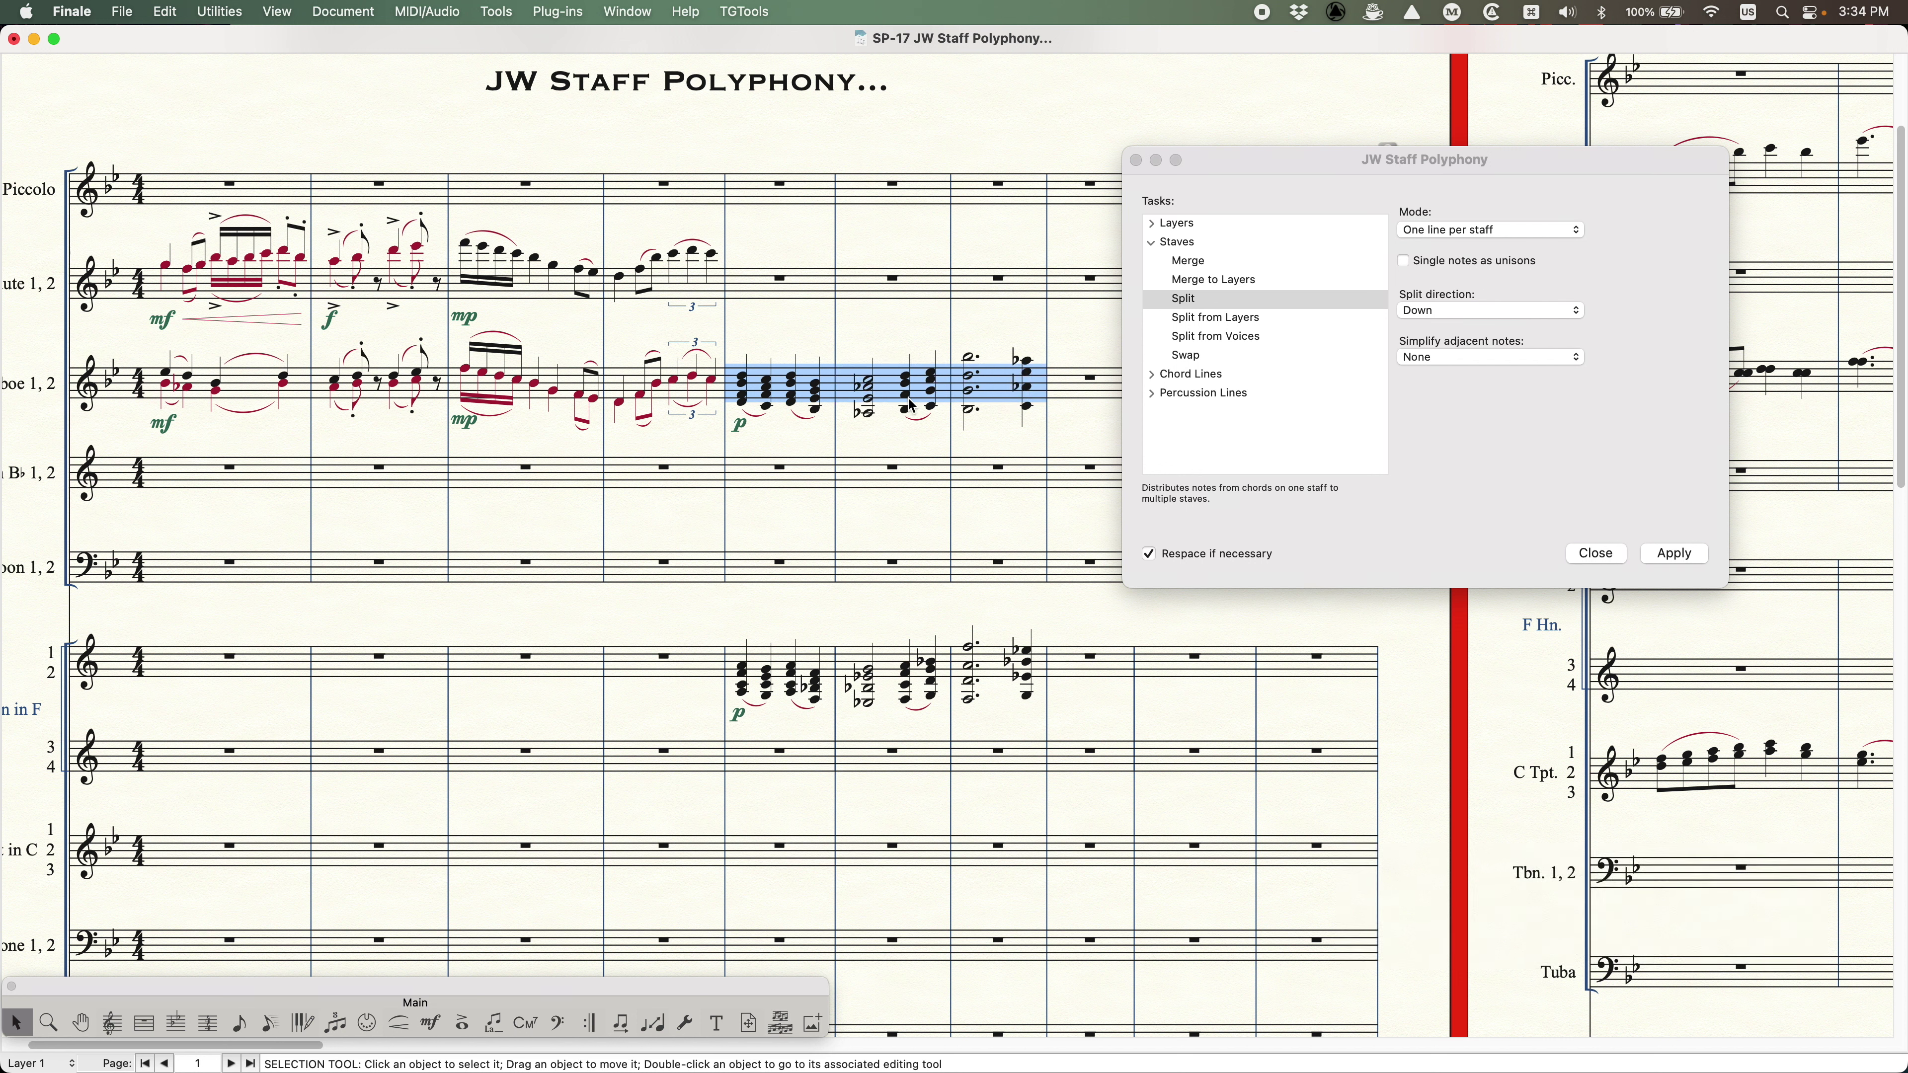
{"action": "scroll", "coordinate": [899, 447], "scroll_direction": "left", "scroll_amount": 3}
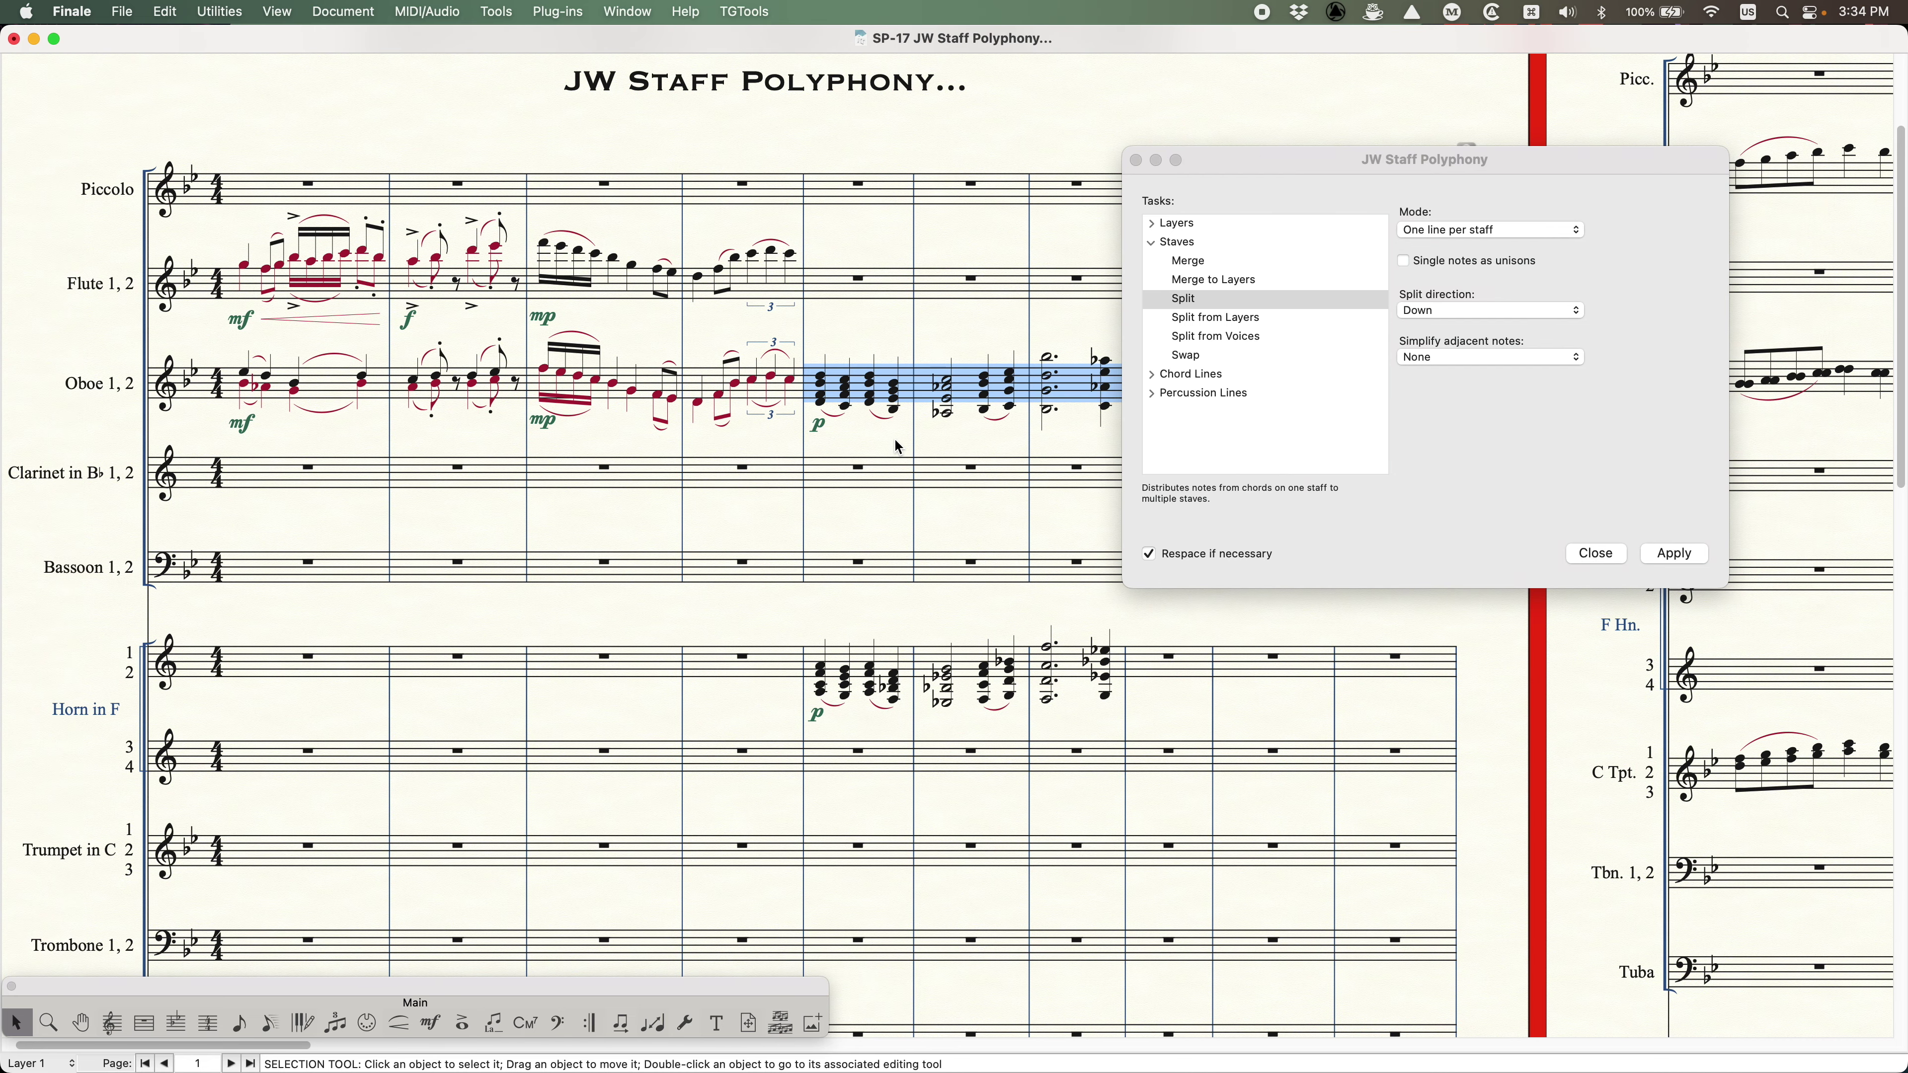
{"action": "scroll", "coordinate": [899, 447], "scroll_direction": "right", "scroll_amount": 3}
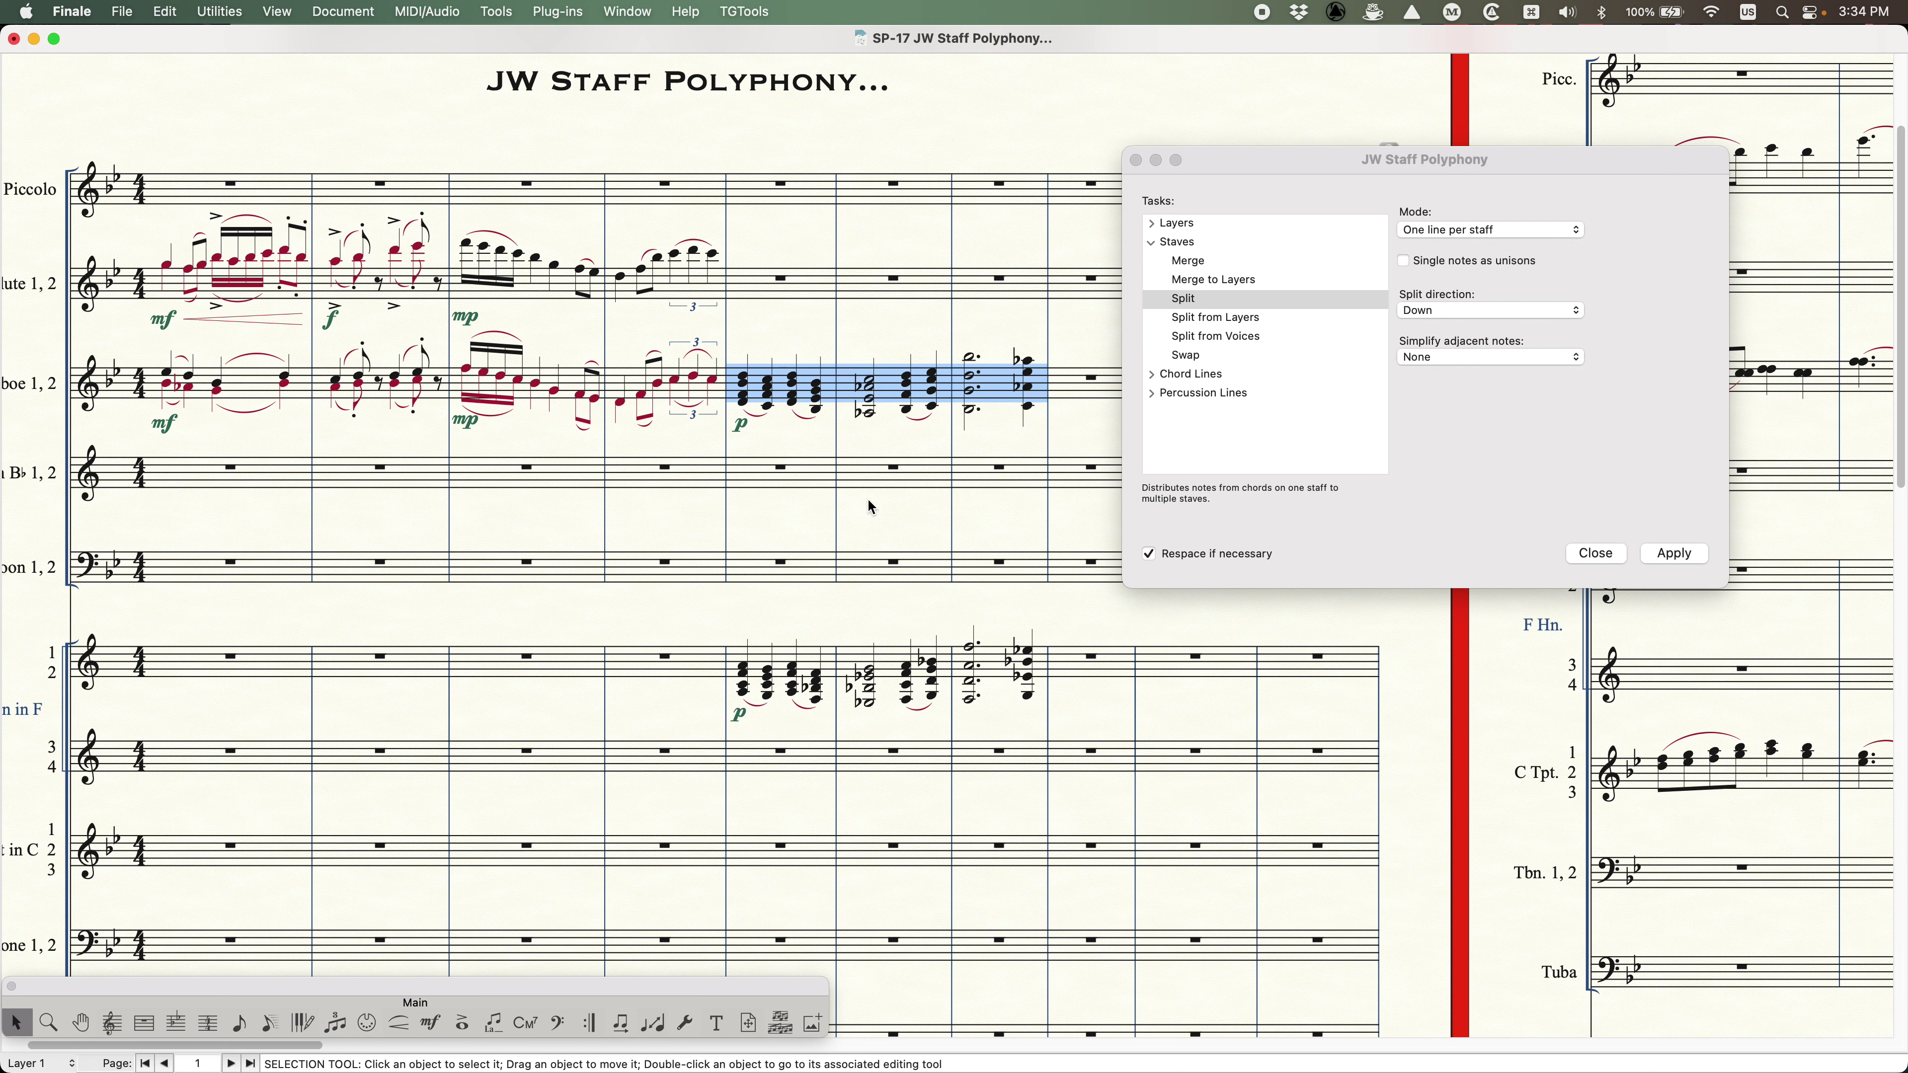
{"action": "scroll", "coordinate": [851, 503], "scroll_direction": "right", "scroll_amount": 2}
{"action": "scroll", "coordinate": [849, 506], "scroll_direction": "right", "scroll_amount": 1}
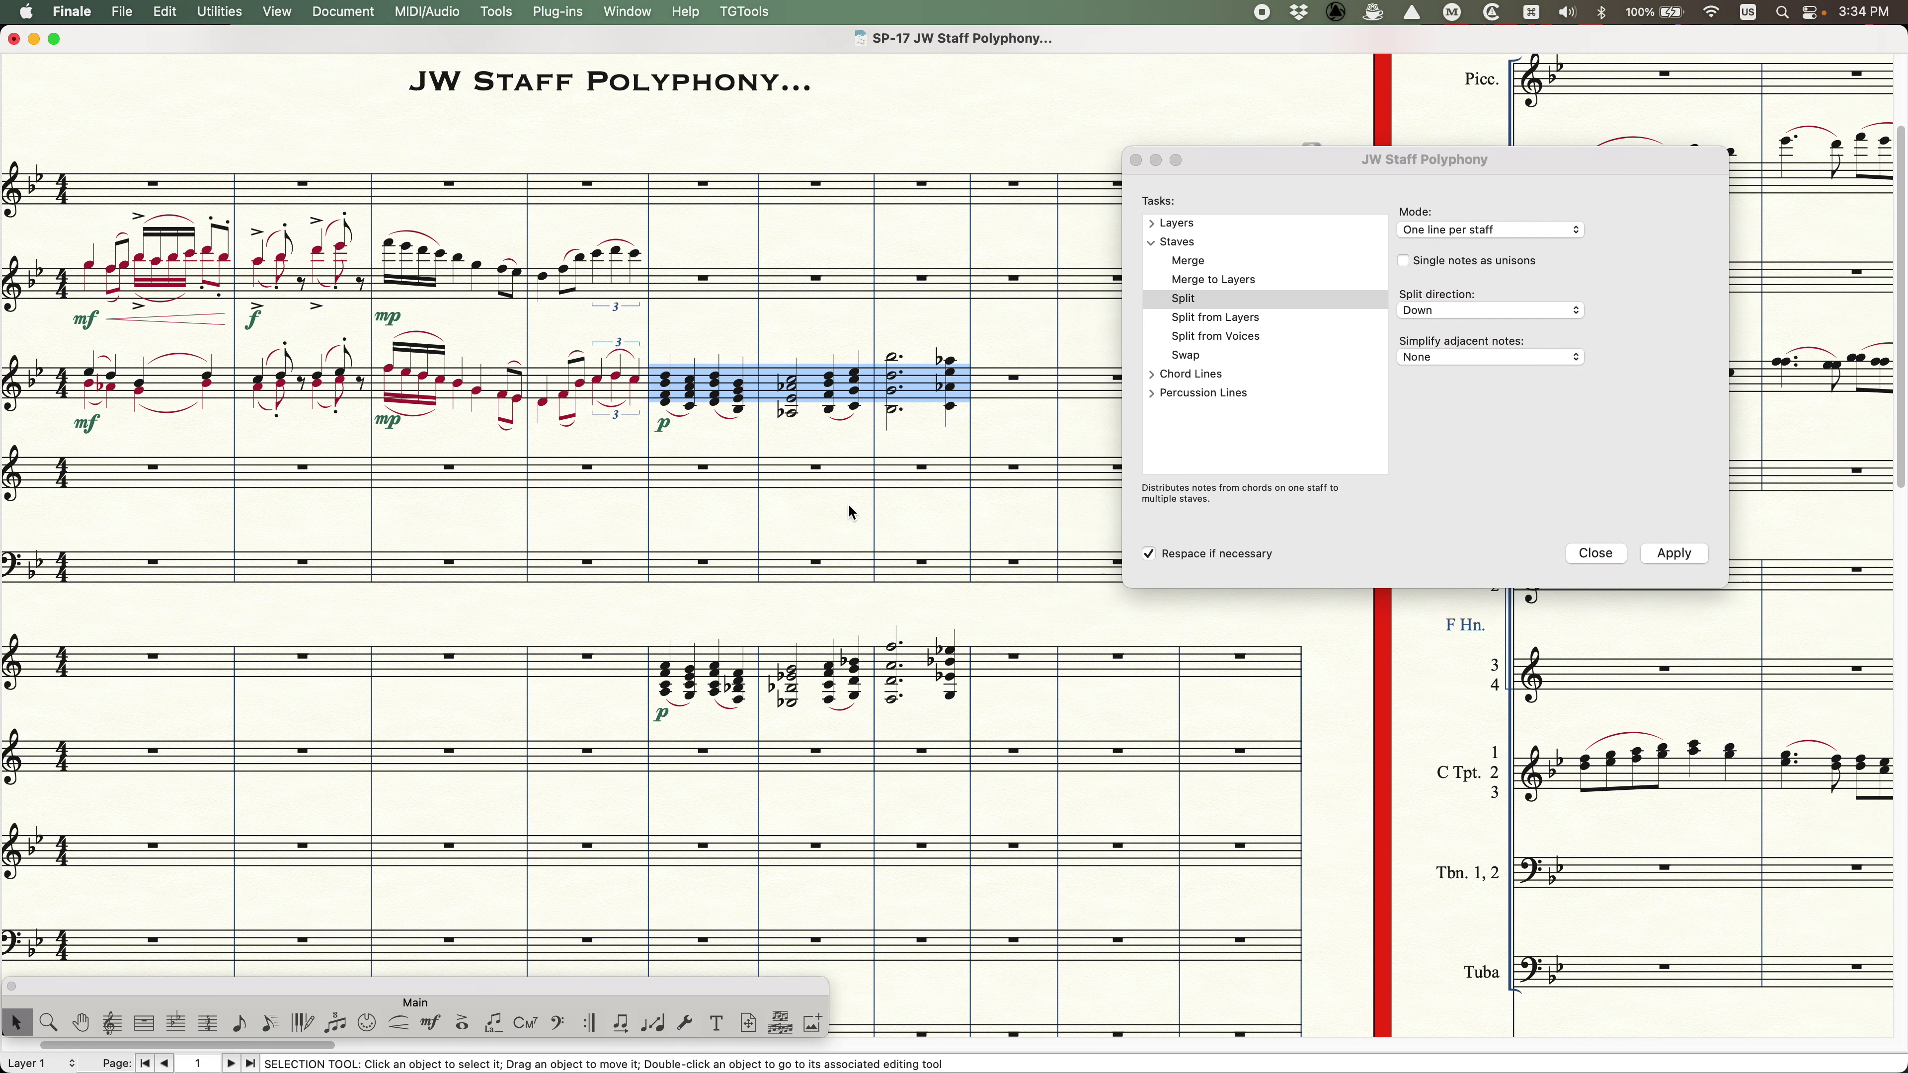
{"action": "left_click", "coordinate": [1470, 173]}
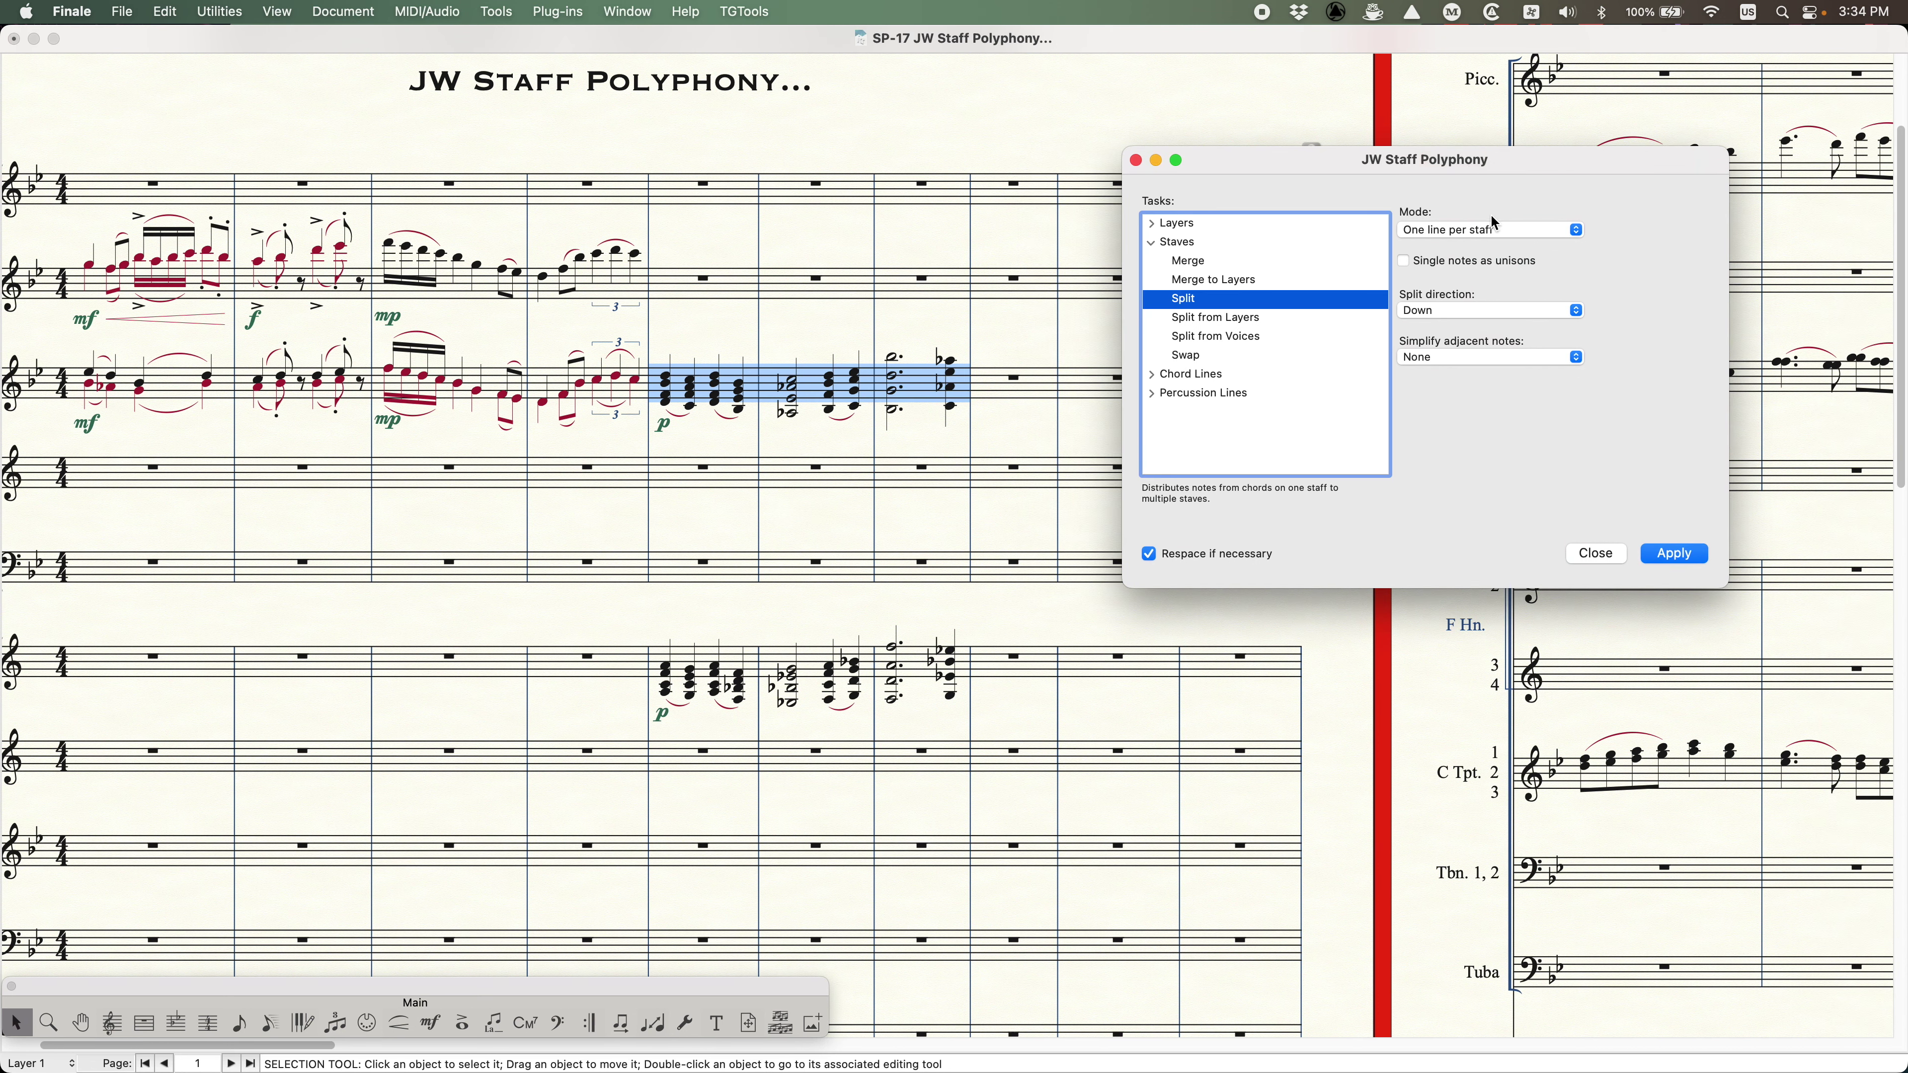
{"action": "left_click", "coordinate": [1491, 230]}
{"action": "left_click", "coordinate": [1476, 252]}
{"action": "left_click", "coordinate": [1679, 557]}
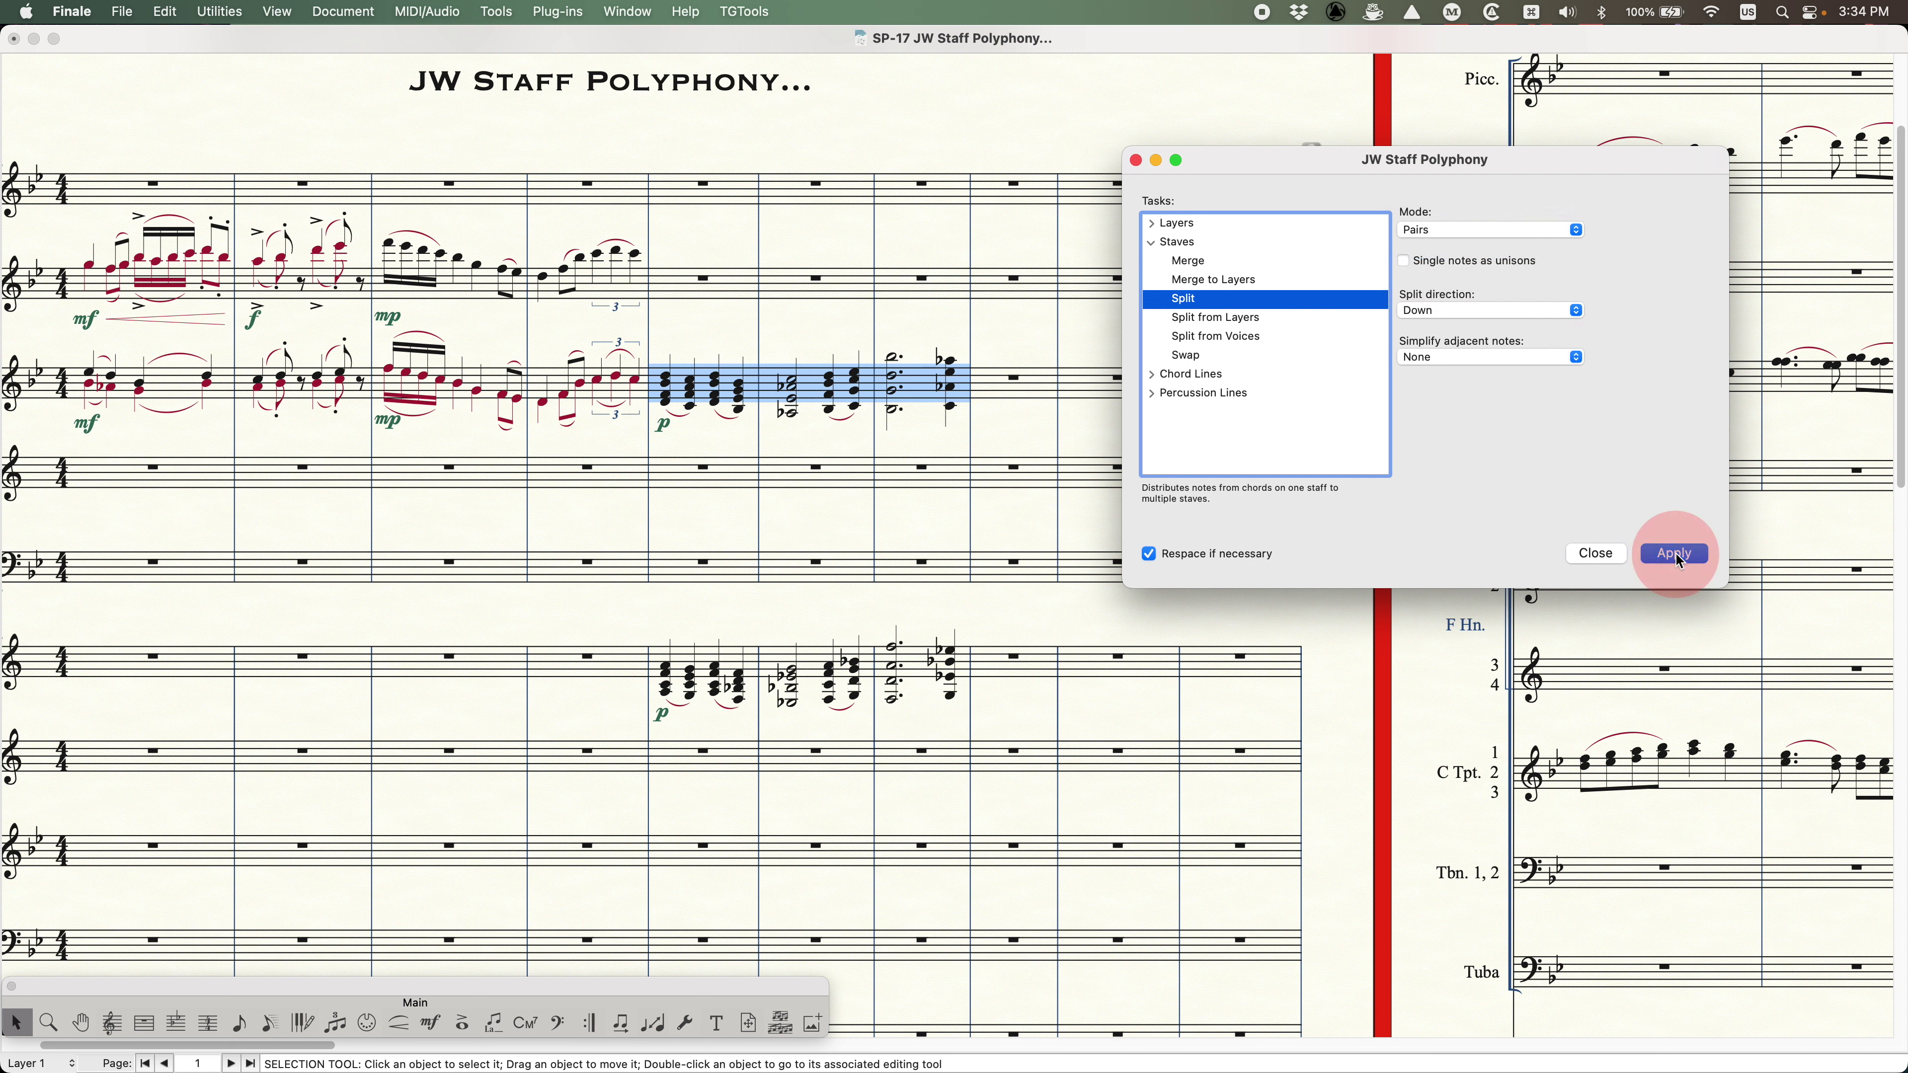
{"action": "left_click", "coordinate": [714, 315]}
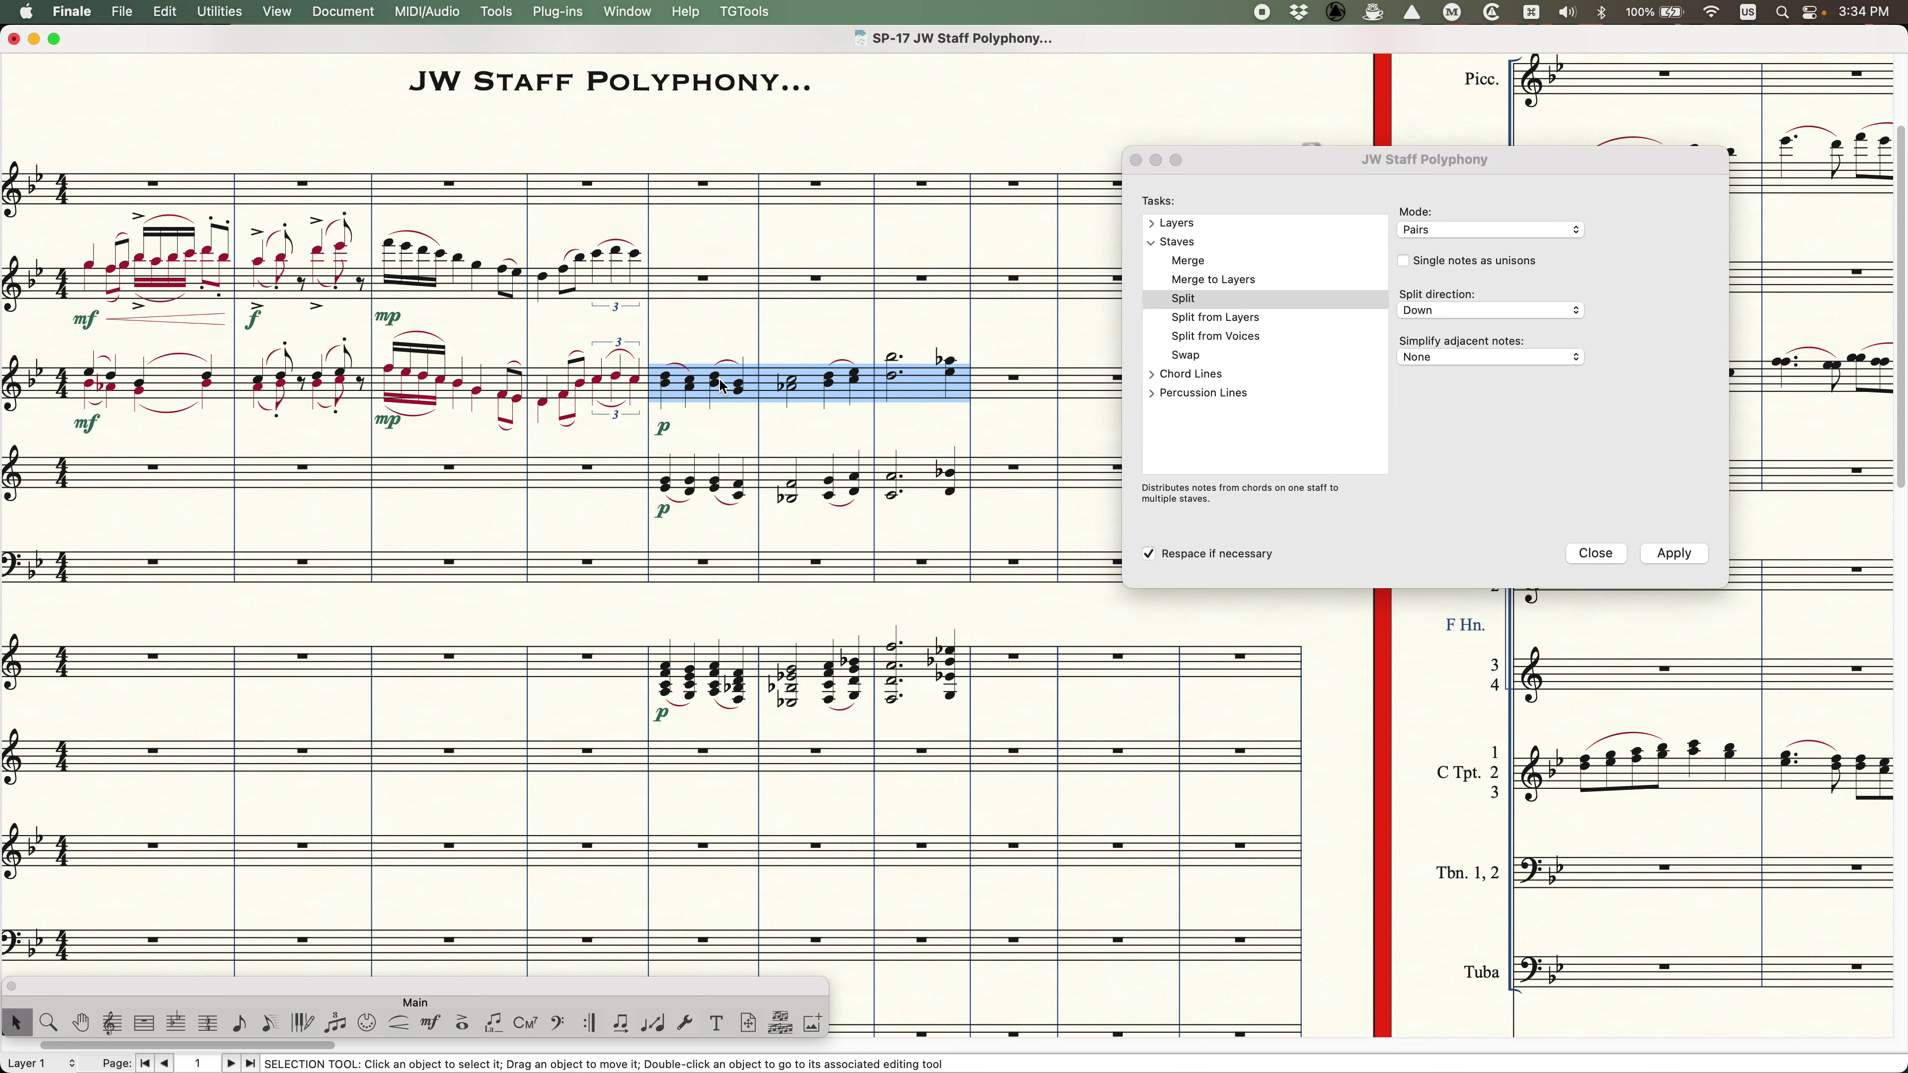
{"action": "scroll", "coordinate": [723, 388], "scroll_direction": "left", "scroll_amount": 3}
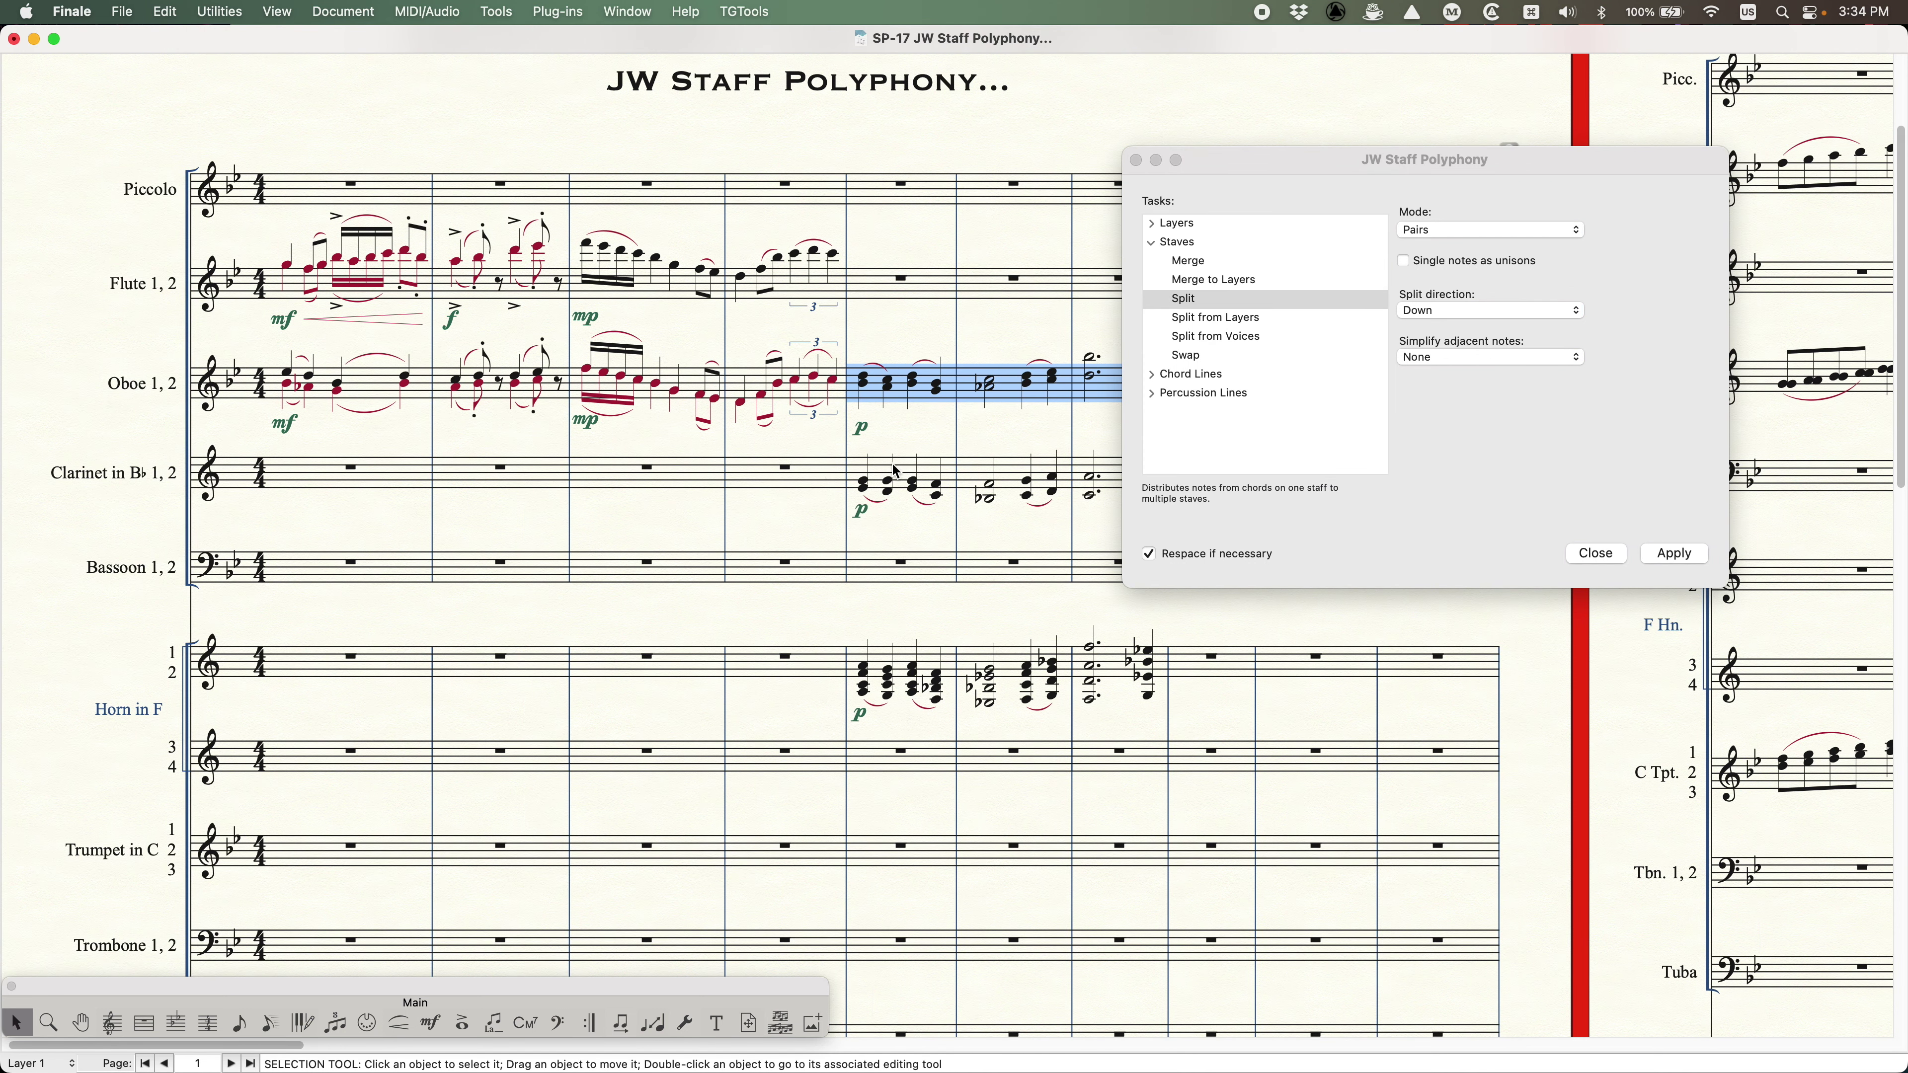
{"action": "scroll", "coordinate": [864, 467], "scroll_direction": "right", "scroll_amount": 3}
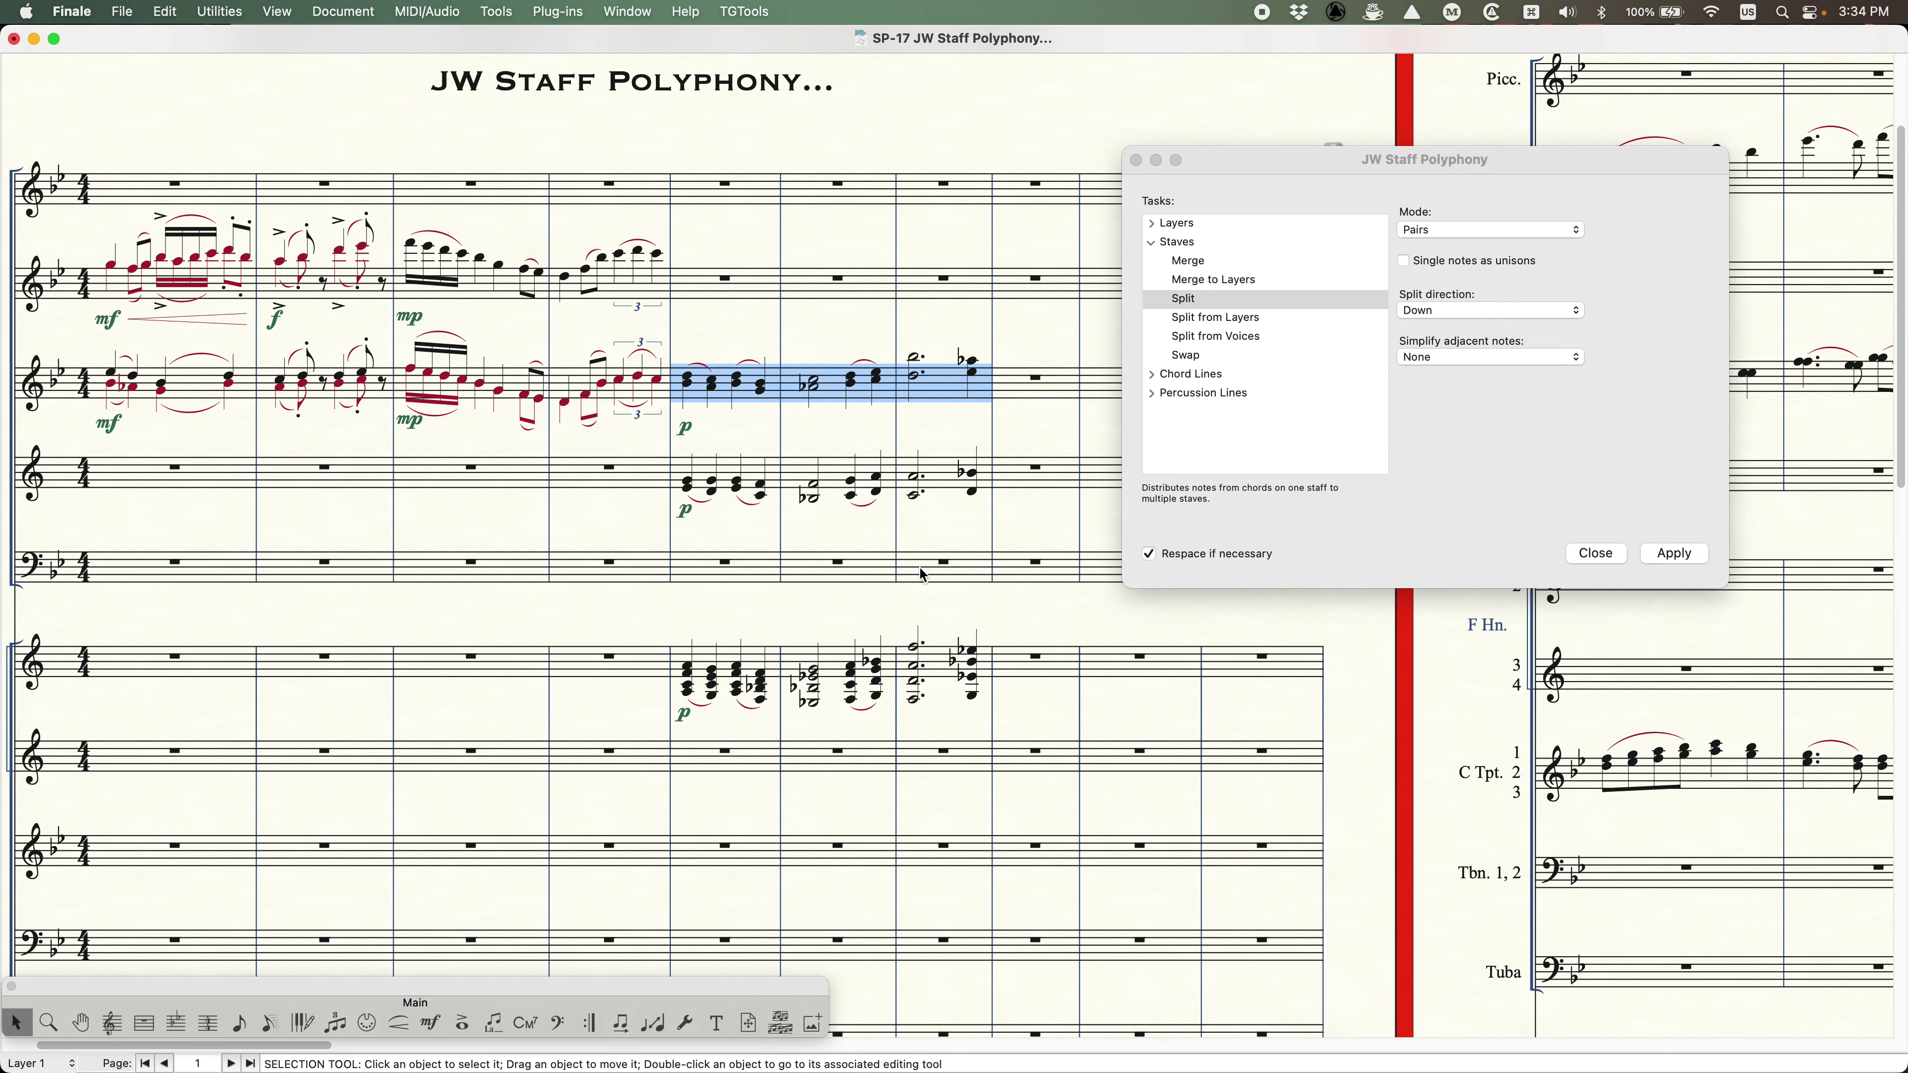
- Split the chords in Horn in F 1, 2 measures 5–7 downward in Split pairs (1+3/2+4) mode
{"action": "scroll", "coordinate": [924, 575], "scroll_direction": "left", "scroll_amount": 2}
{"action": "left_click", "coordinate": [842, 621]}
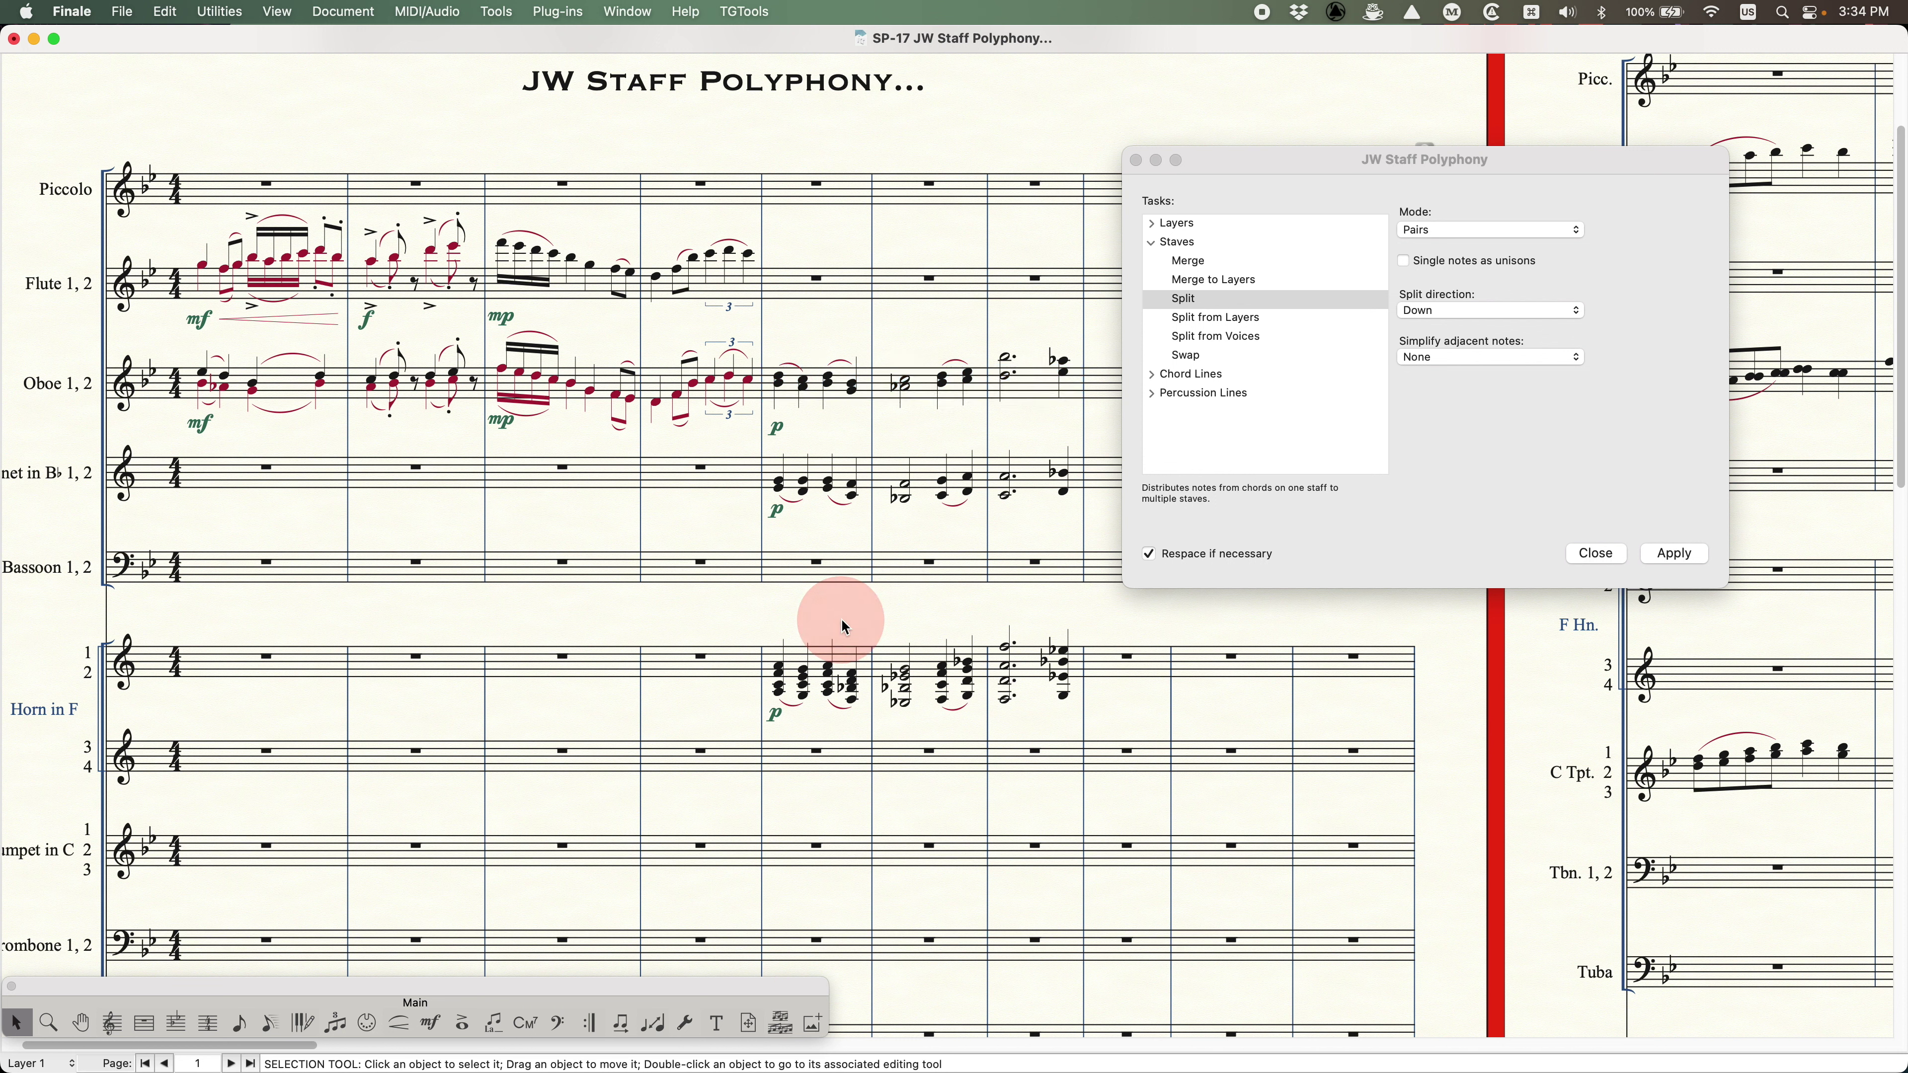
{"action": "left_click", "coordinate": [846, 665]}
{"action": "left_click", "coordinate": [1041, 676], "text": "shift"}
{"action": "left_click", "coordinate": [1445, 195]}
{"action": "left_click", "coordinate": [1446, 232]}
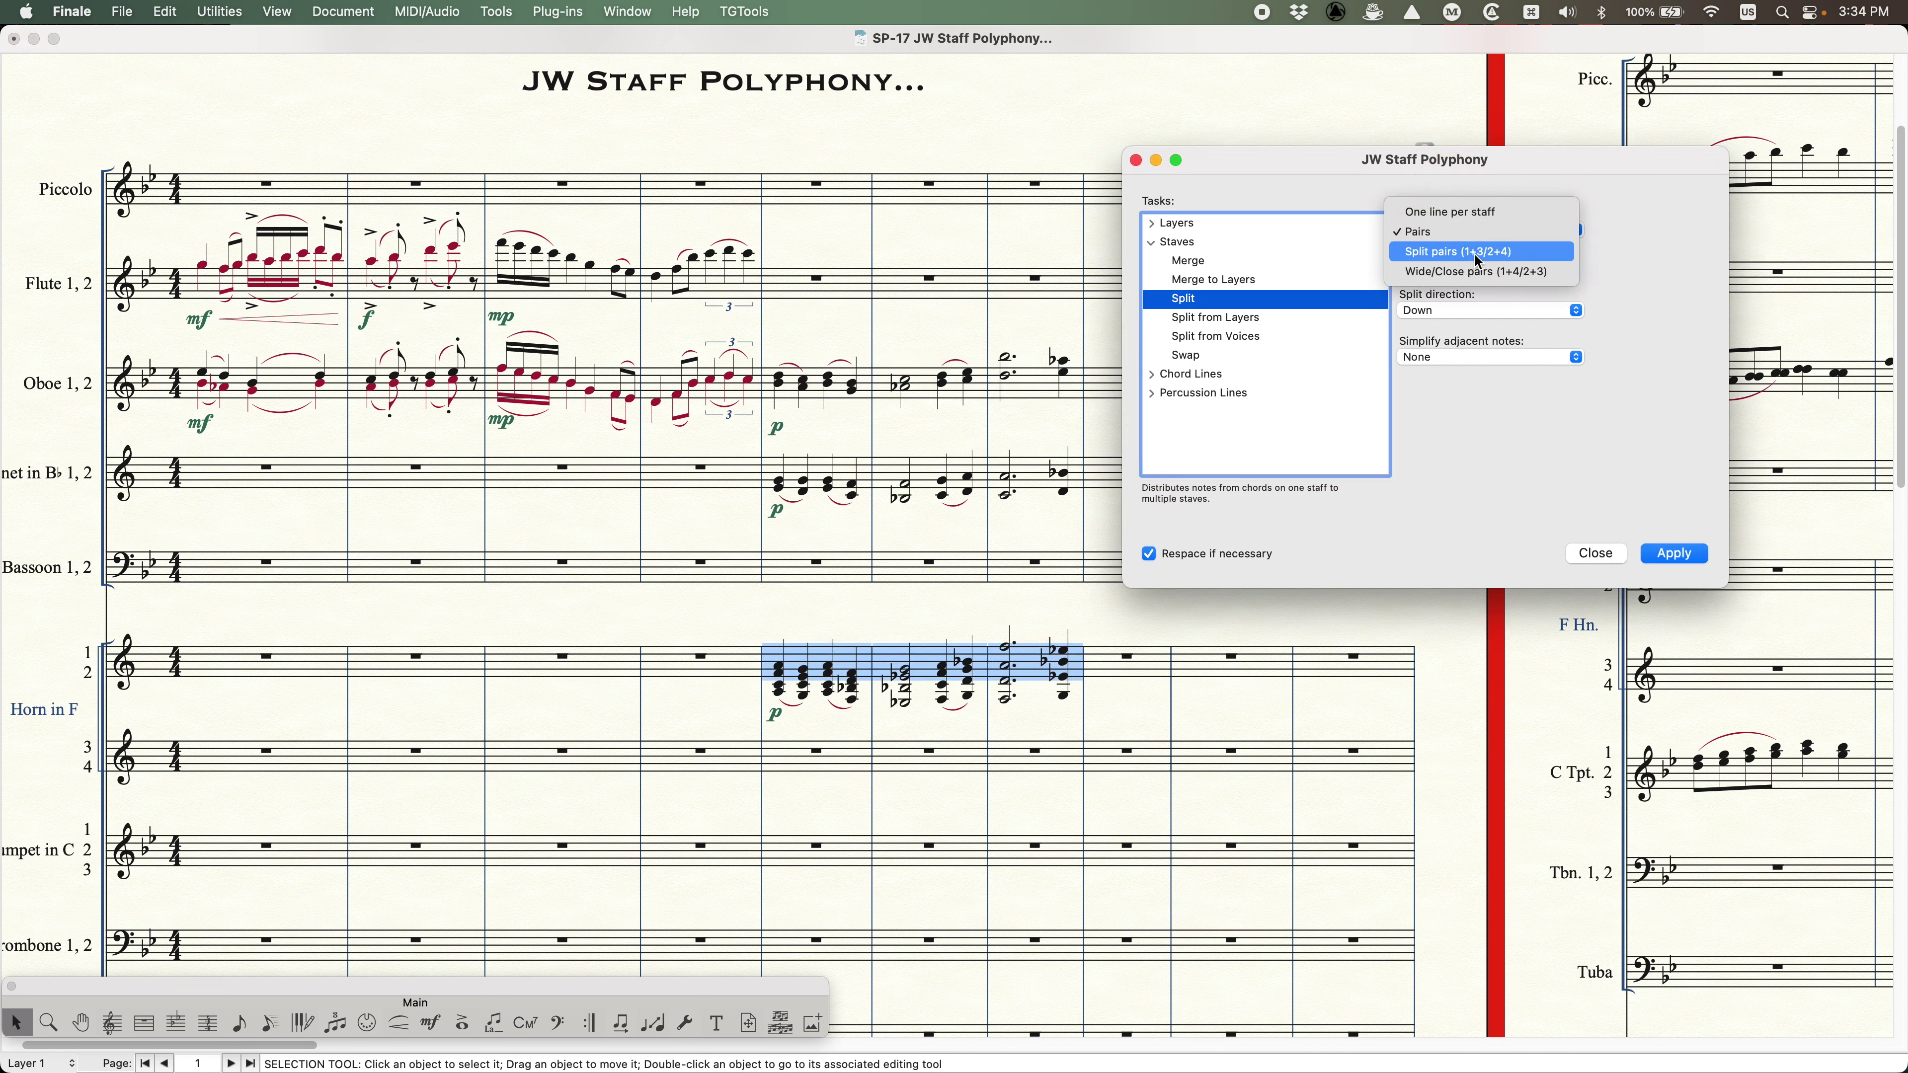
{"action": "left_click", "coordinate": [1447, 254]}
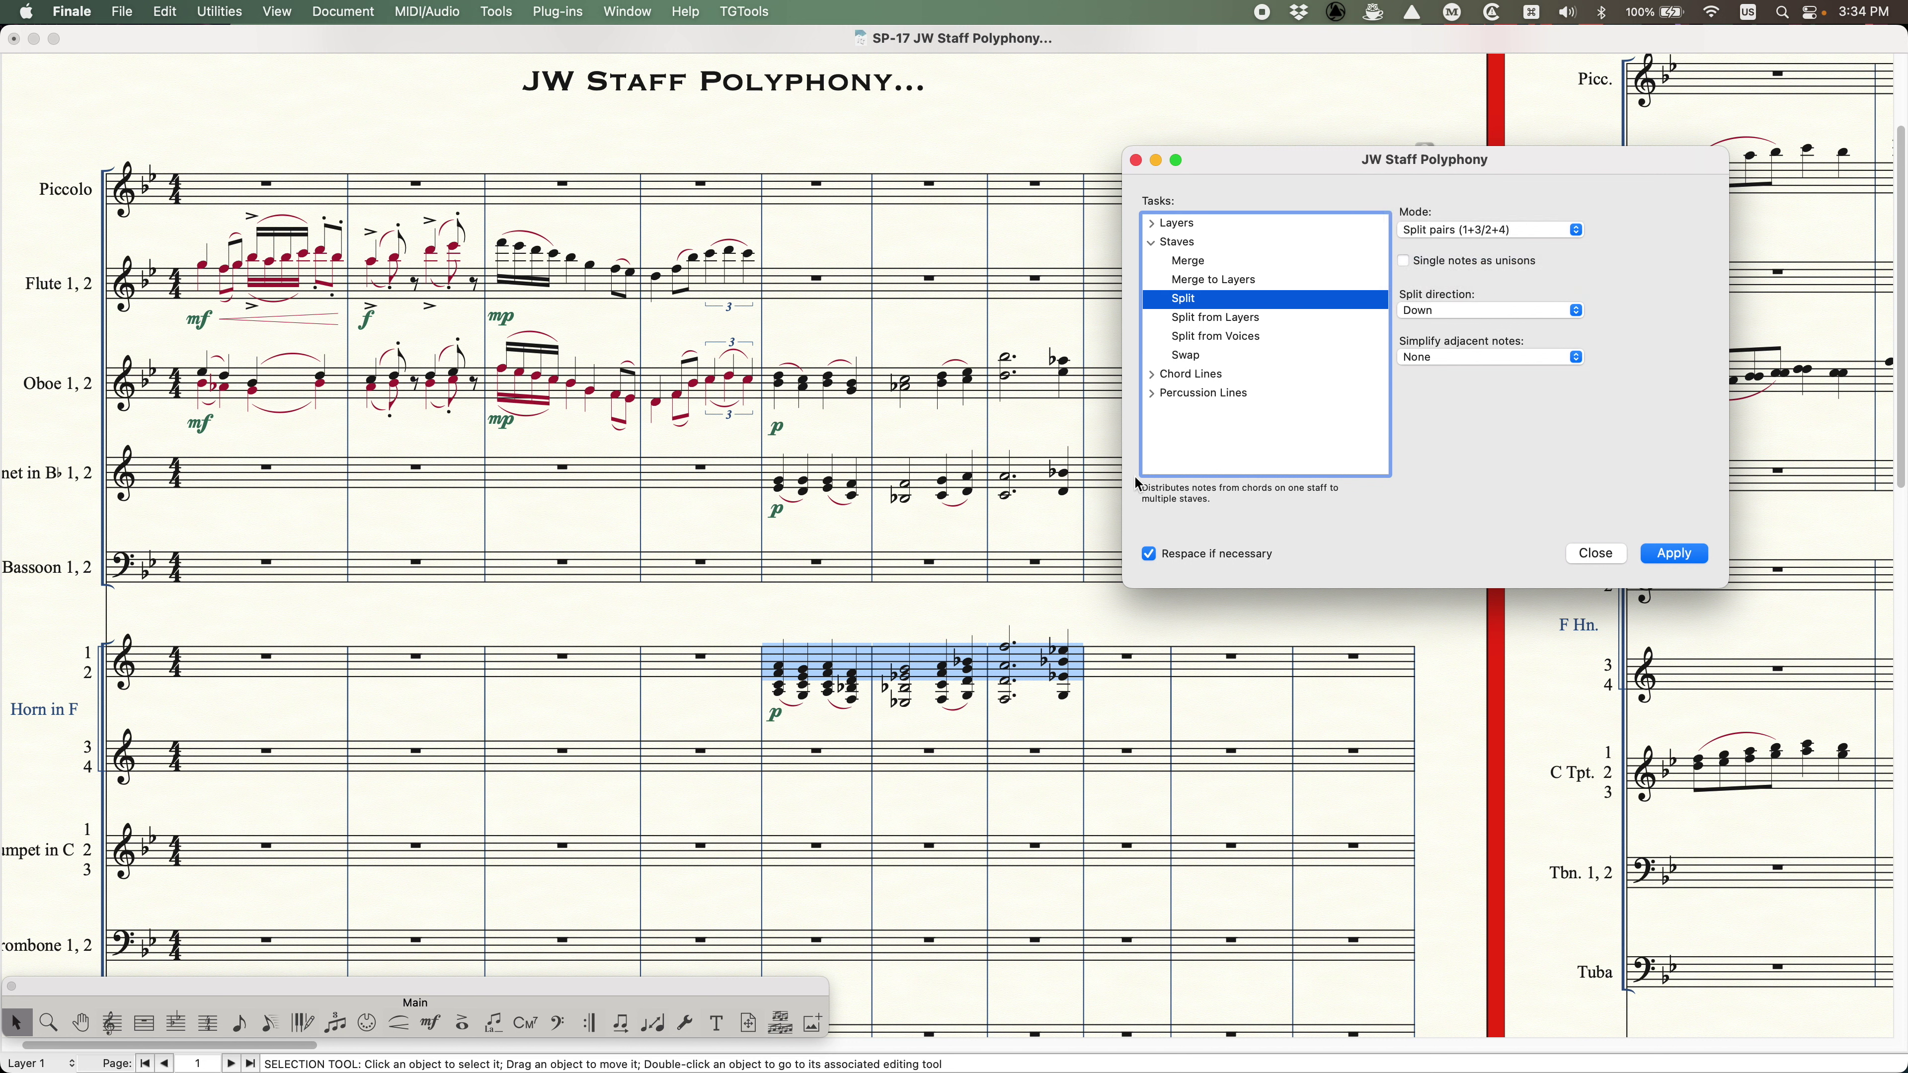
{"action": "left_click", "coordinate": [1672, 554]}
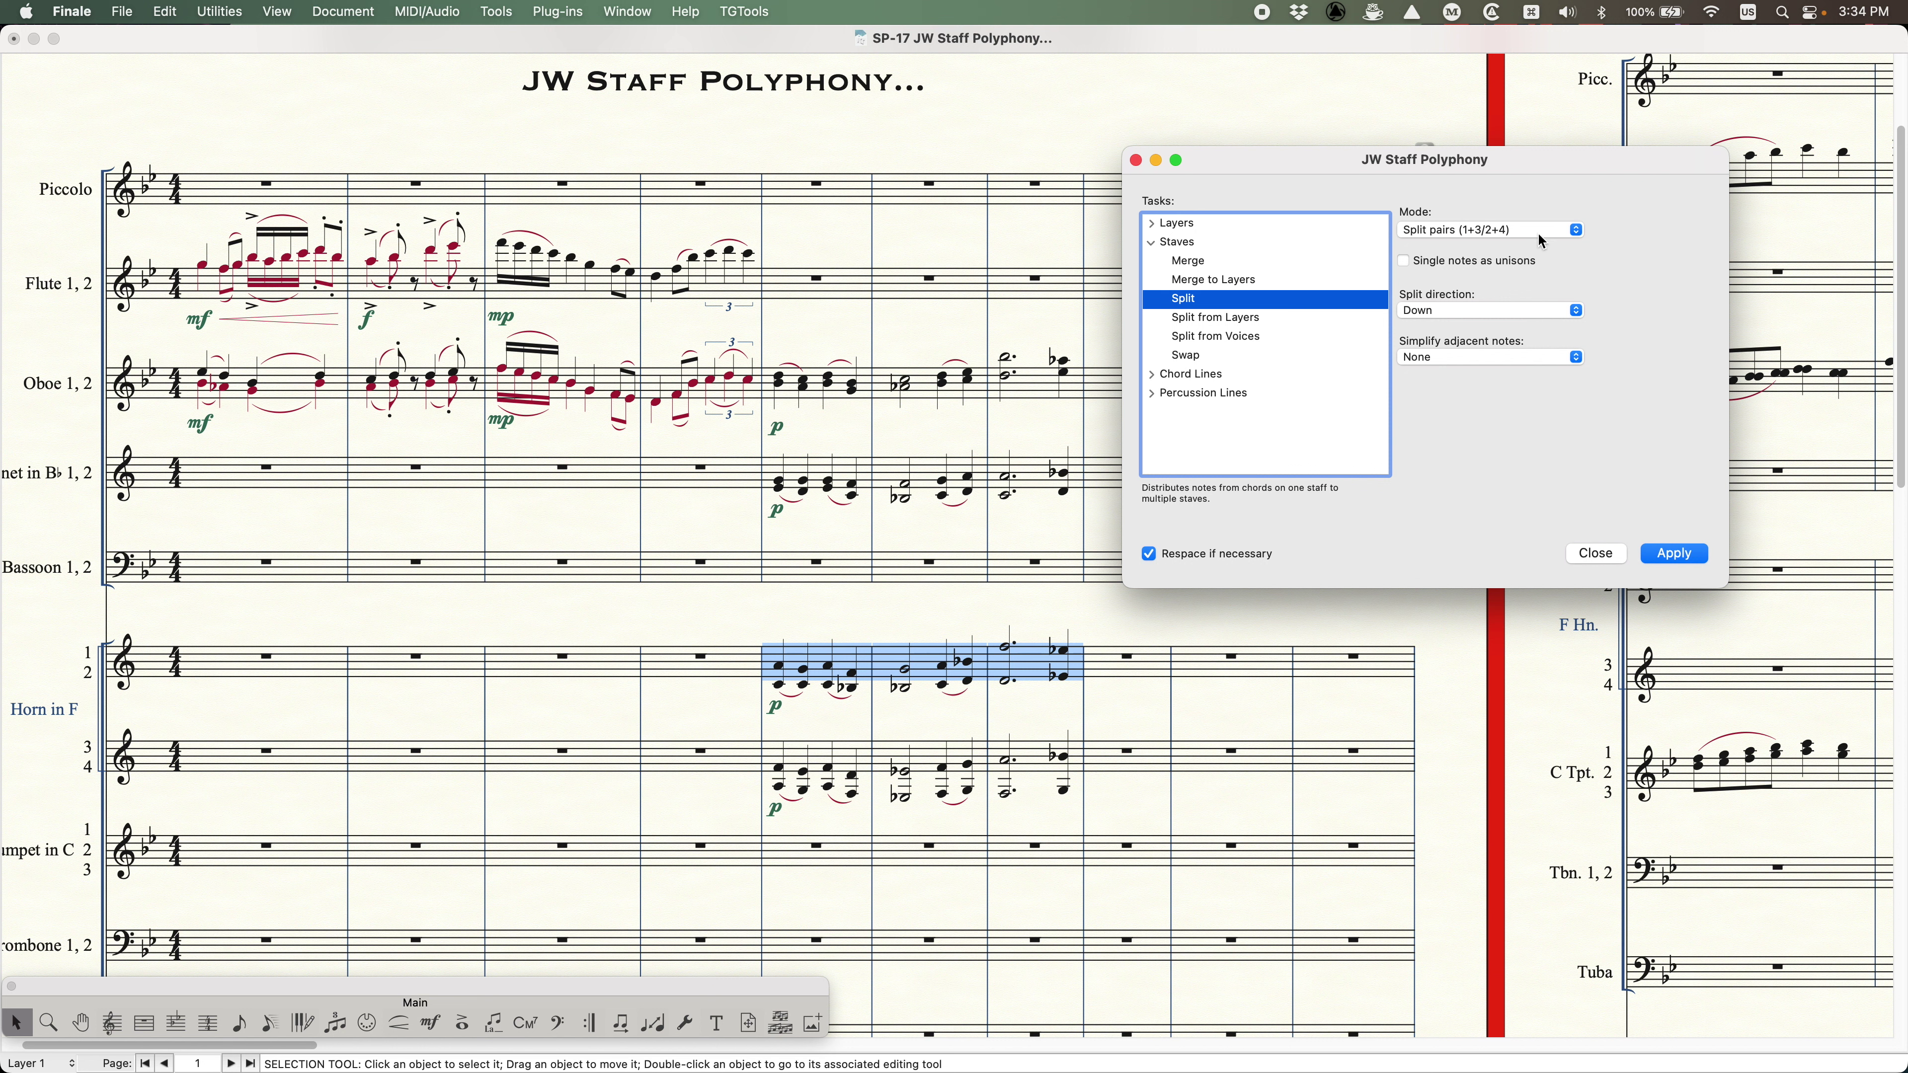
- View the Explode Music options for the selected horn measures and close the dialog
{"action": "left_click", "coordinate": [217, 10]}
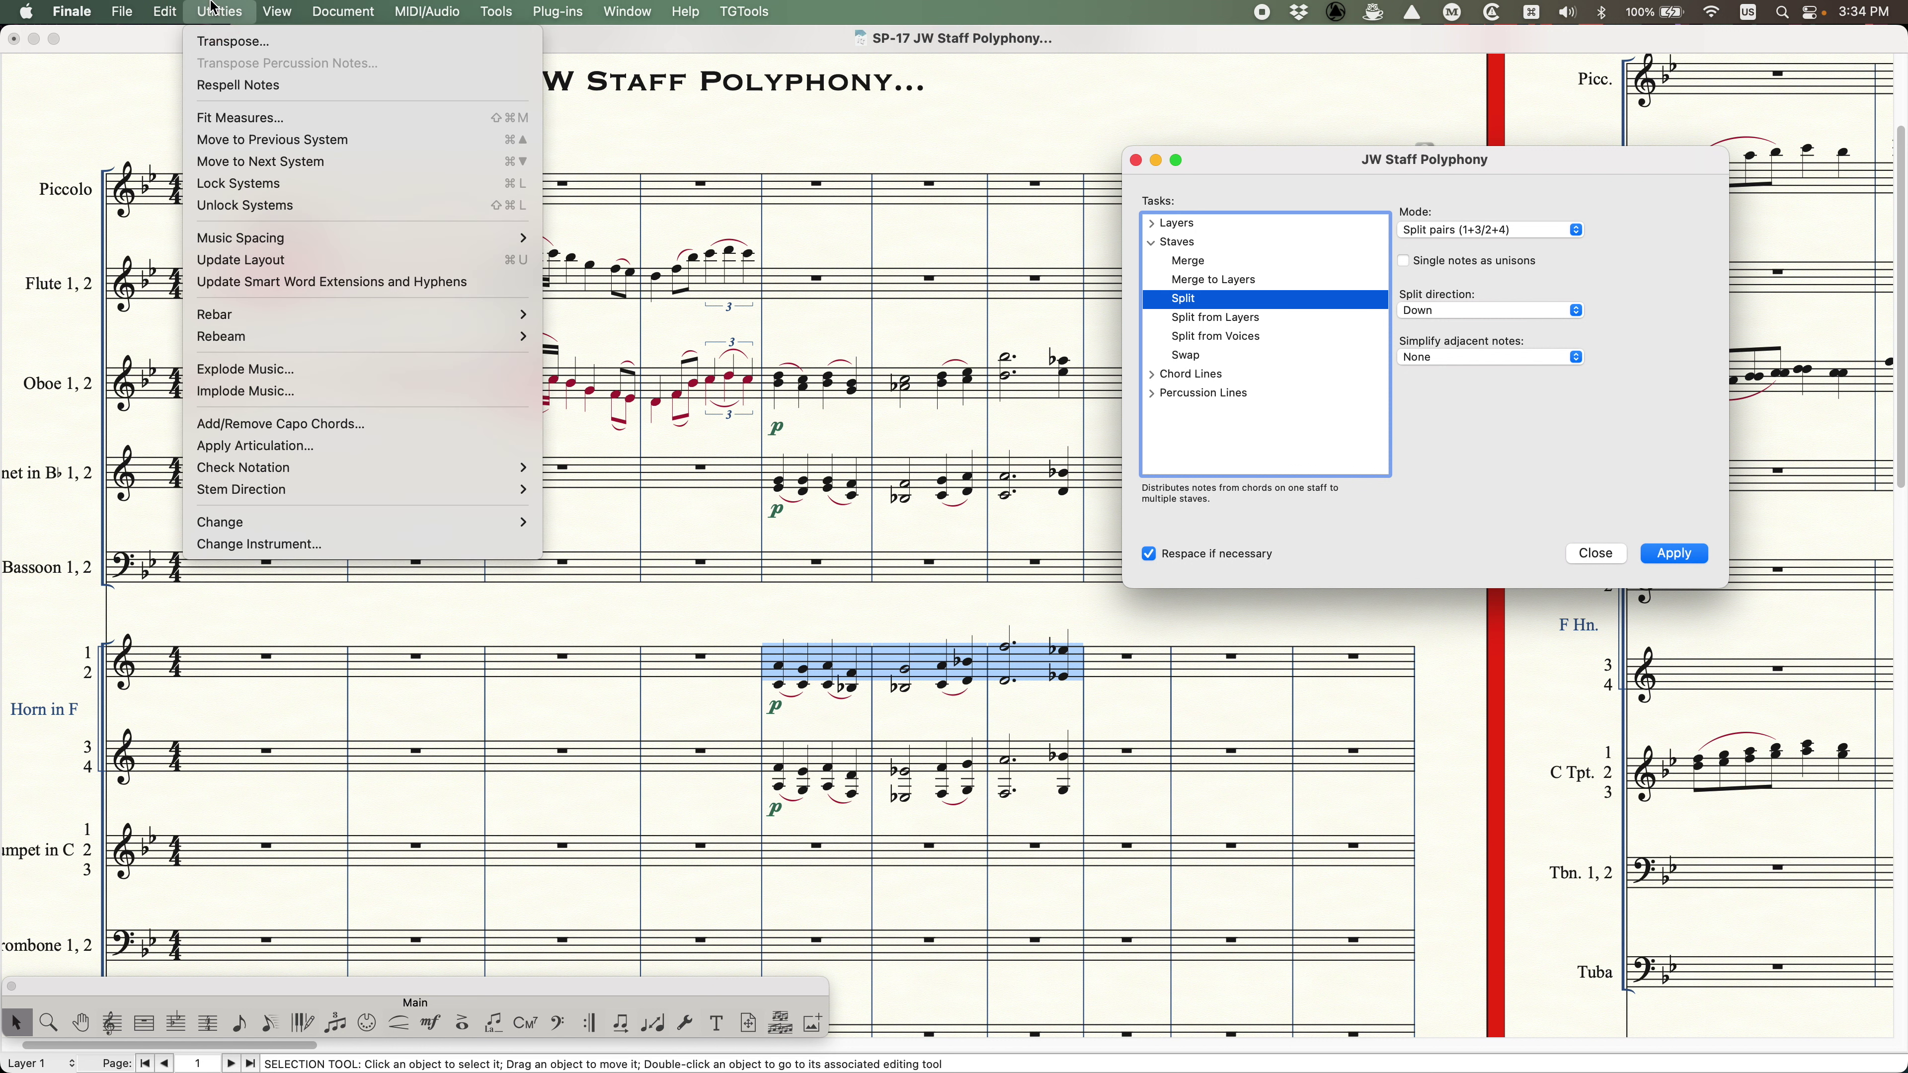
{"action": "left_click", "coordinate": [248, 369]}
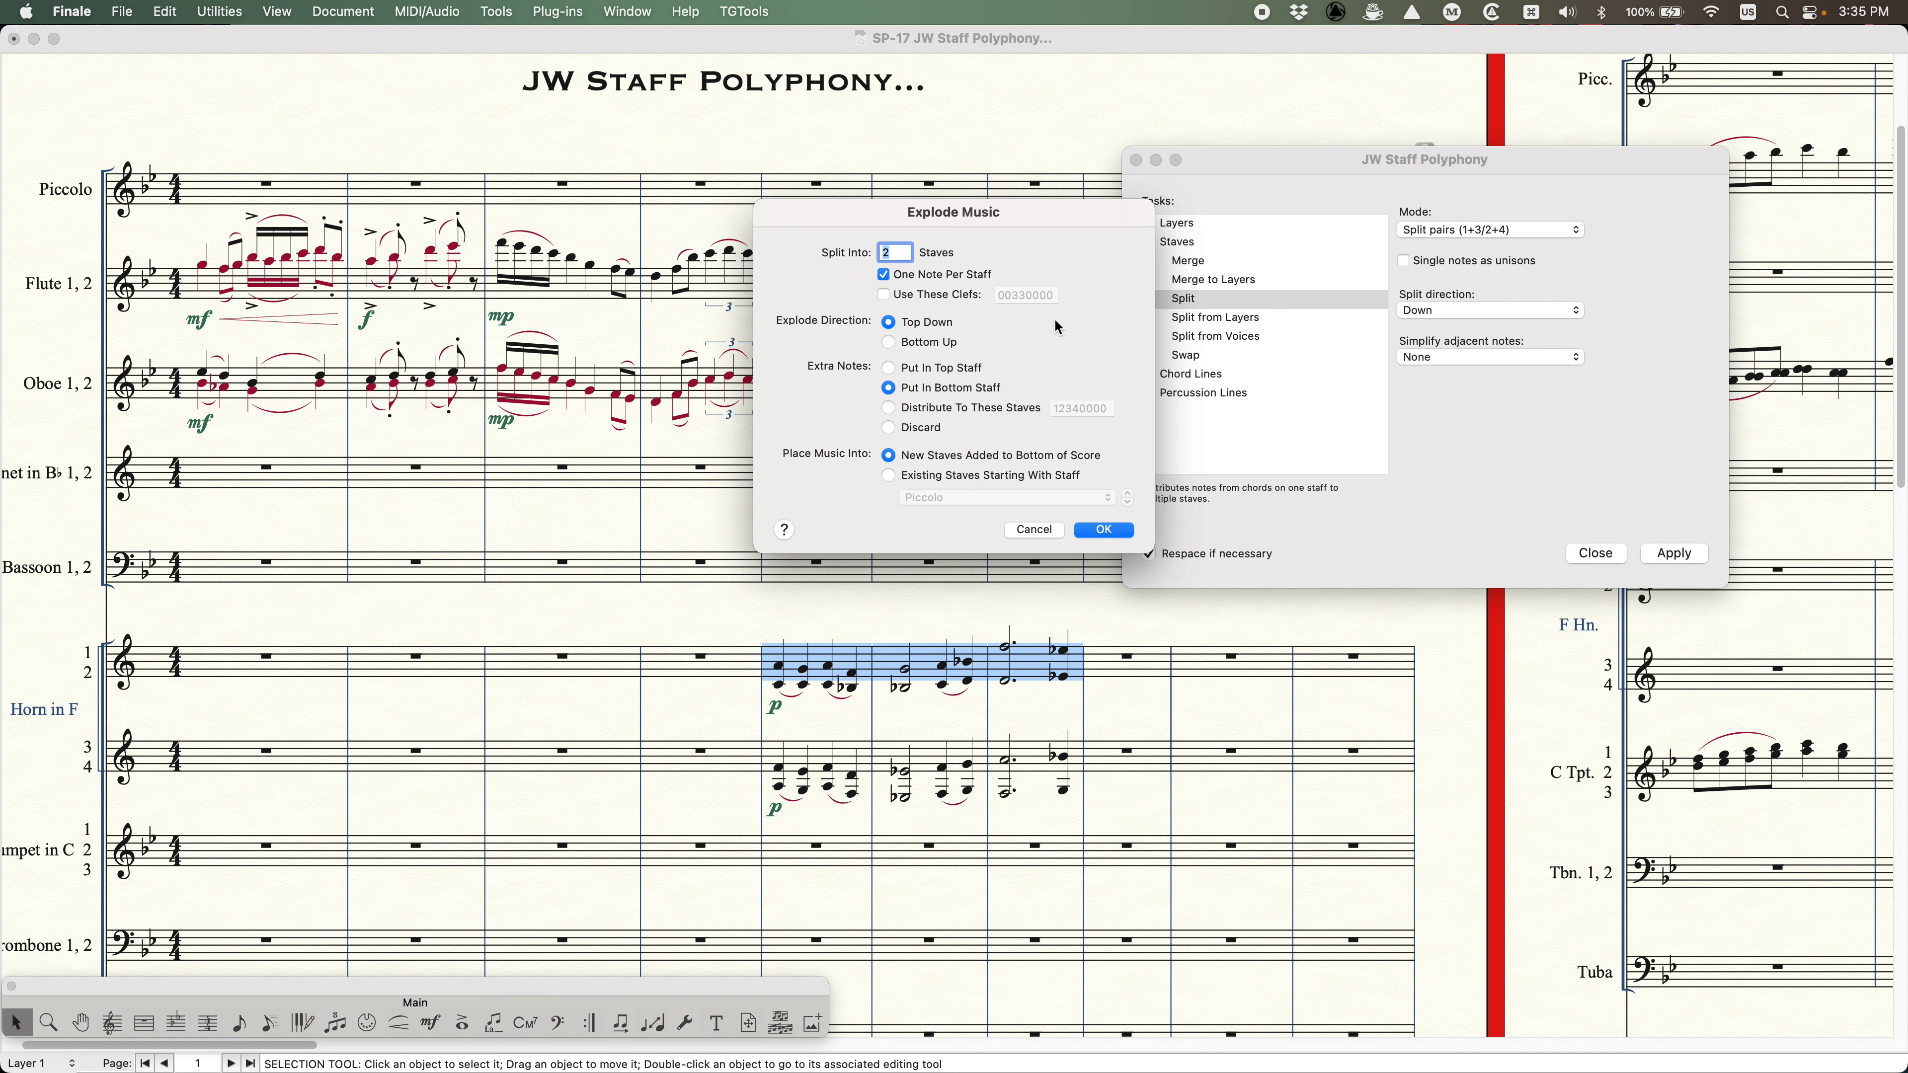
{"action": "left_click", "coordinate": [1104, 530]}
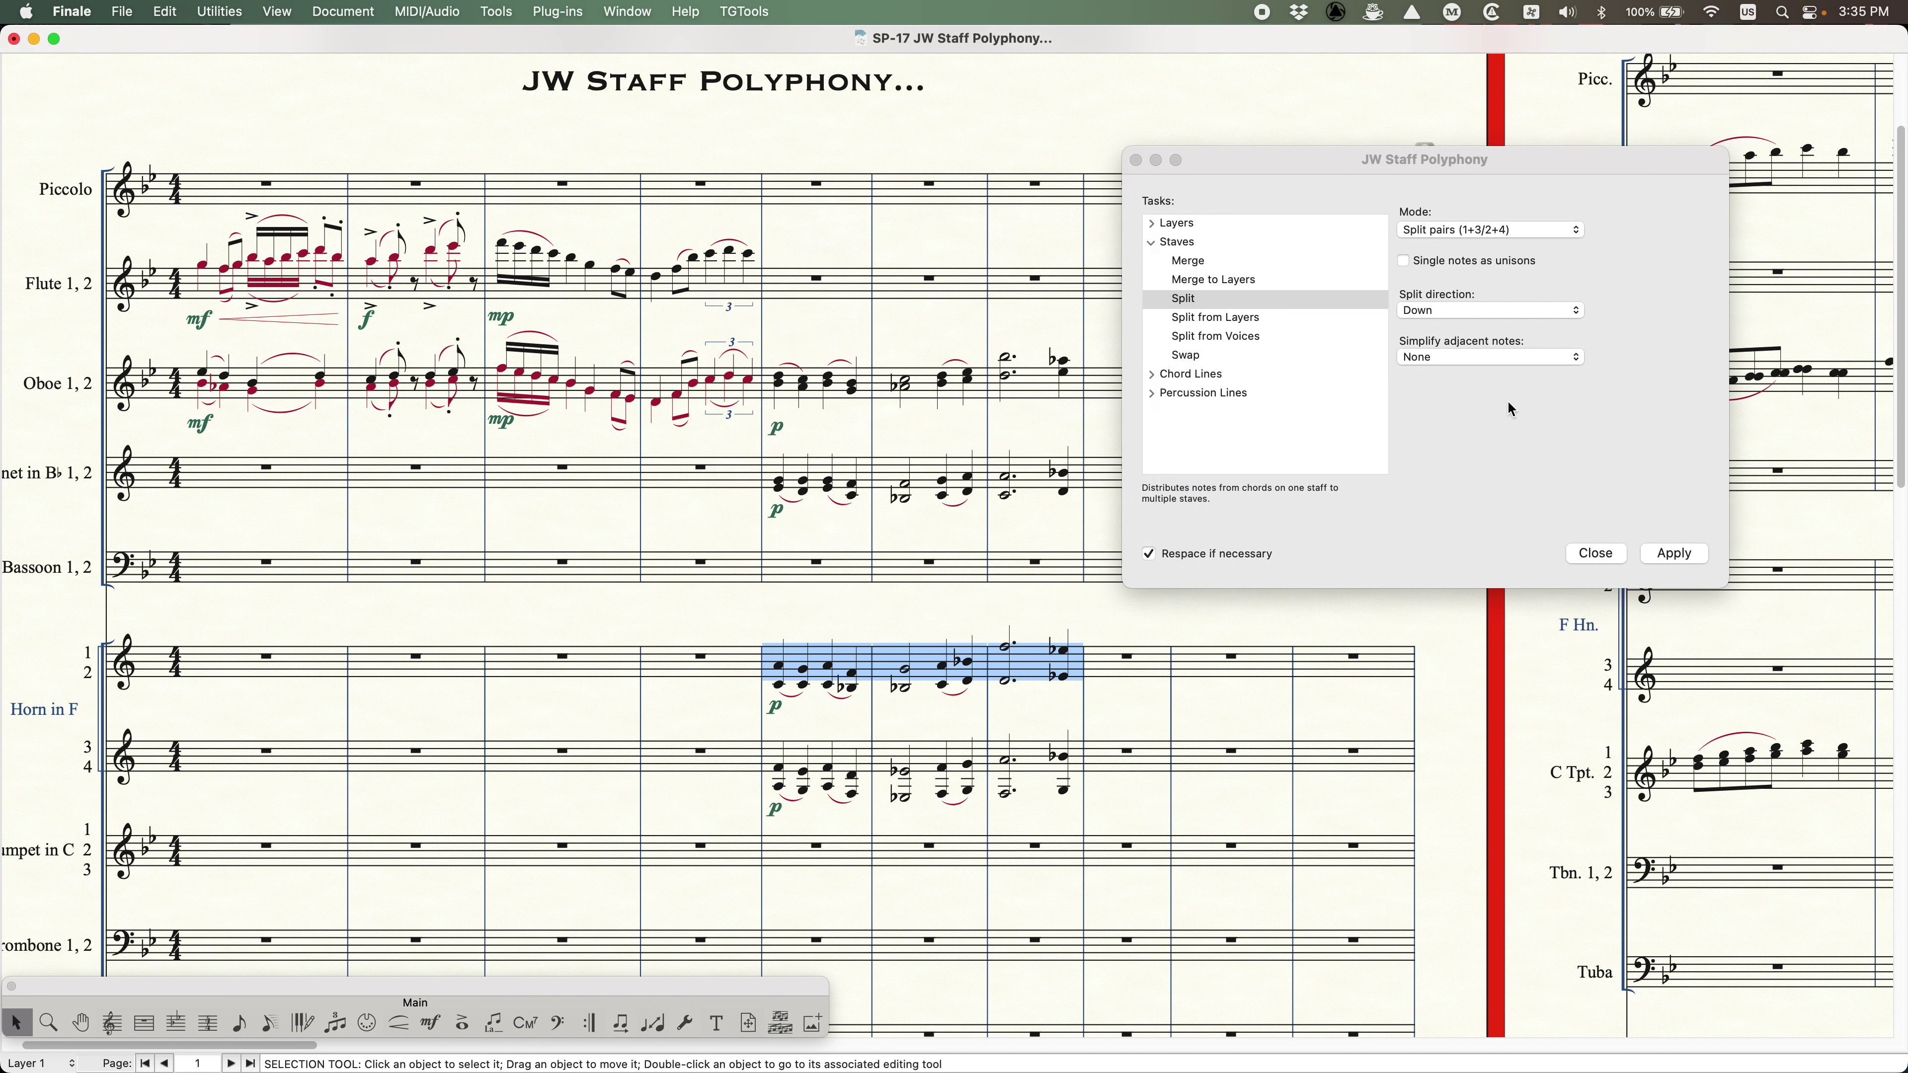
- Undo the Split pairs operation on the Horn in F staves
{"action": "left_click_drag", "start_coordinate": [1467, 158], "coordinate": [1488, 161]}
{"action": "left_click", "coordinate": [1510, 235]}
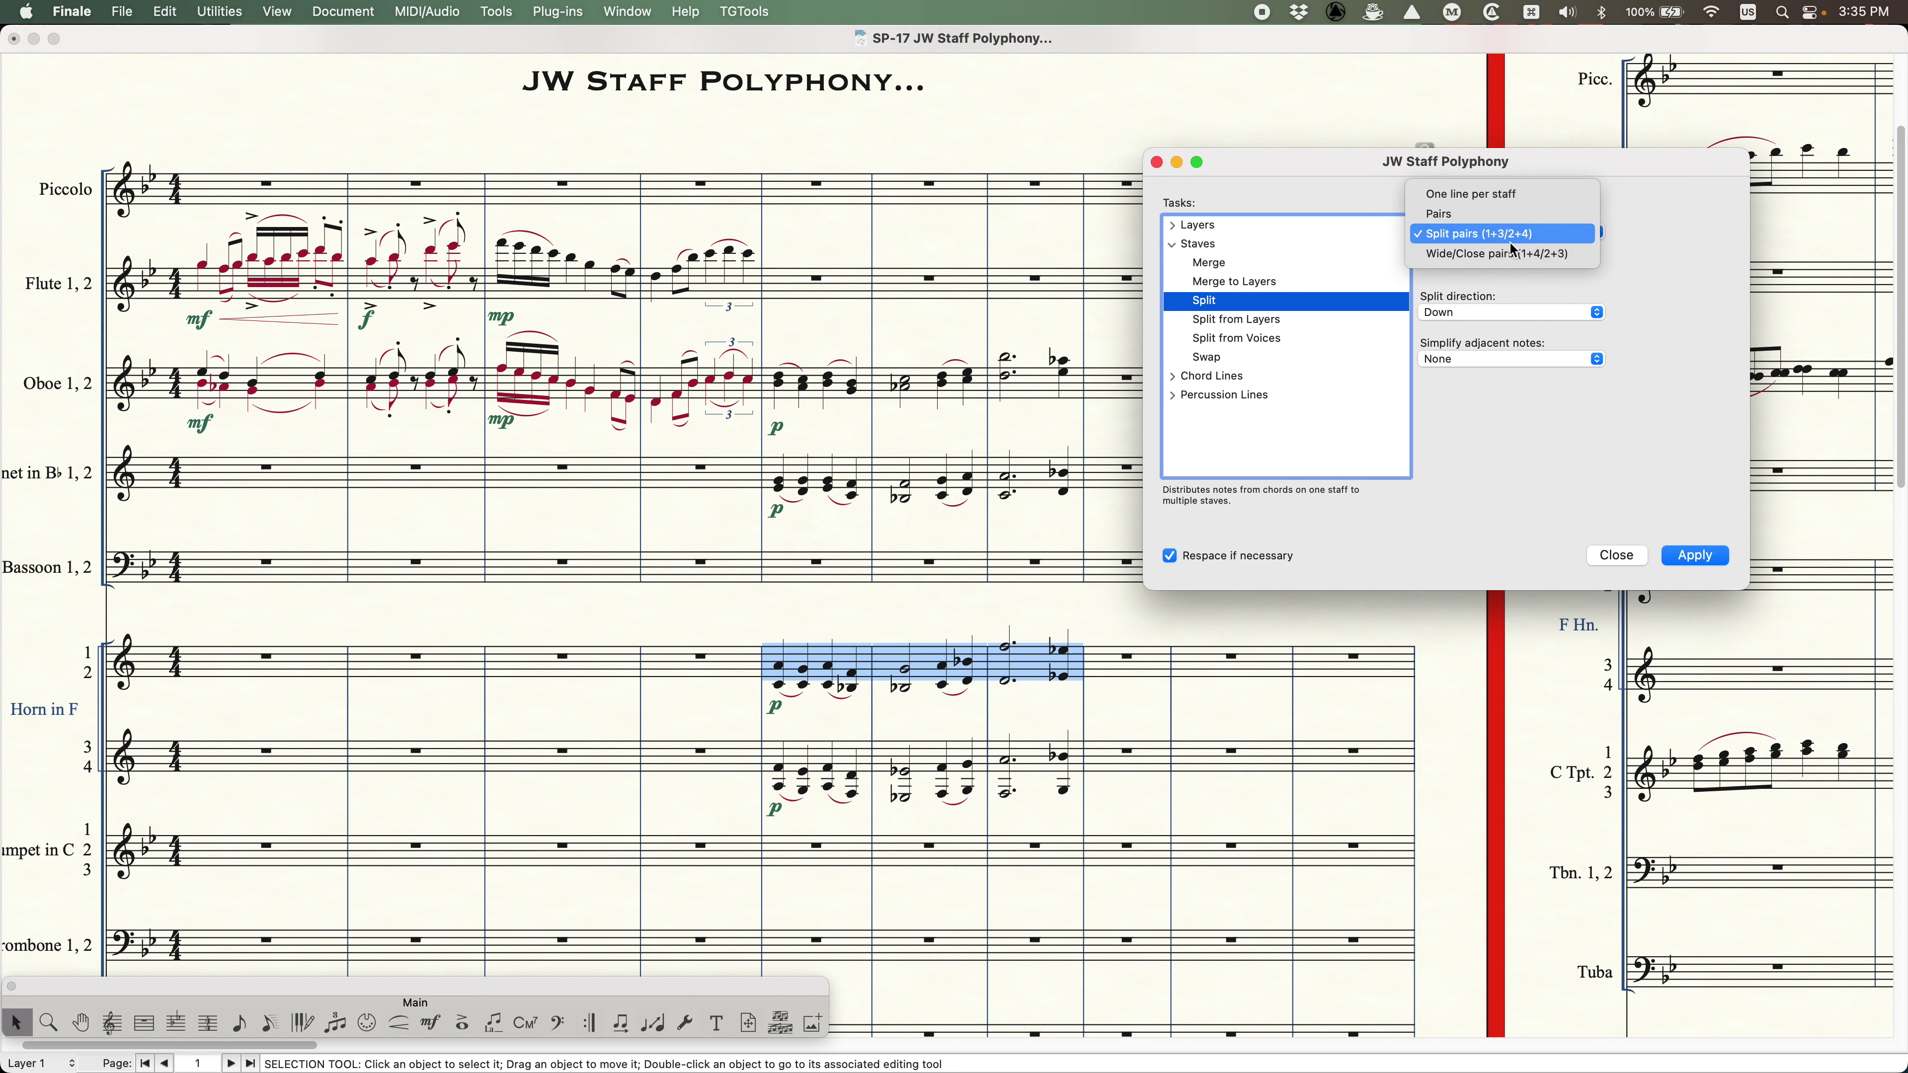
{"action": "left_click", "coordinate": [822, 520]}
{"action": "key", "text": "super+z"}
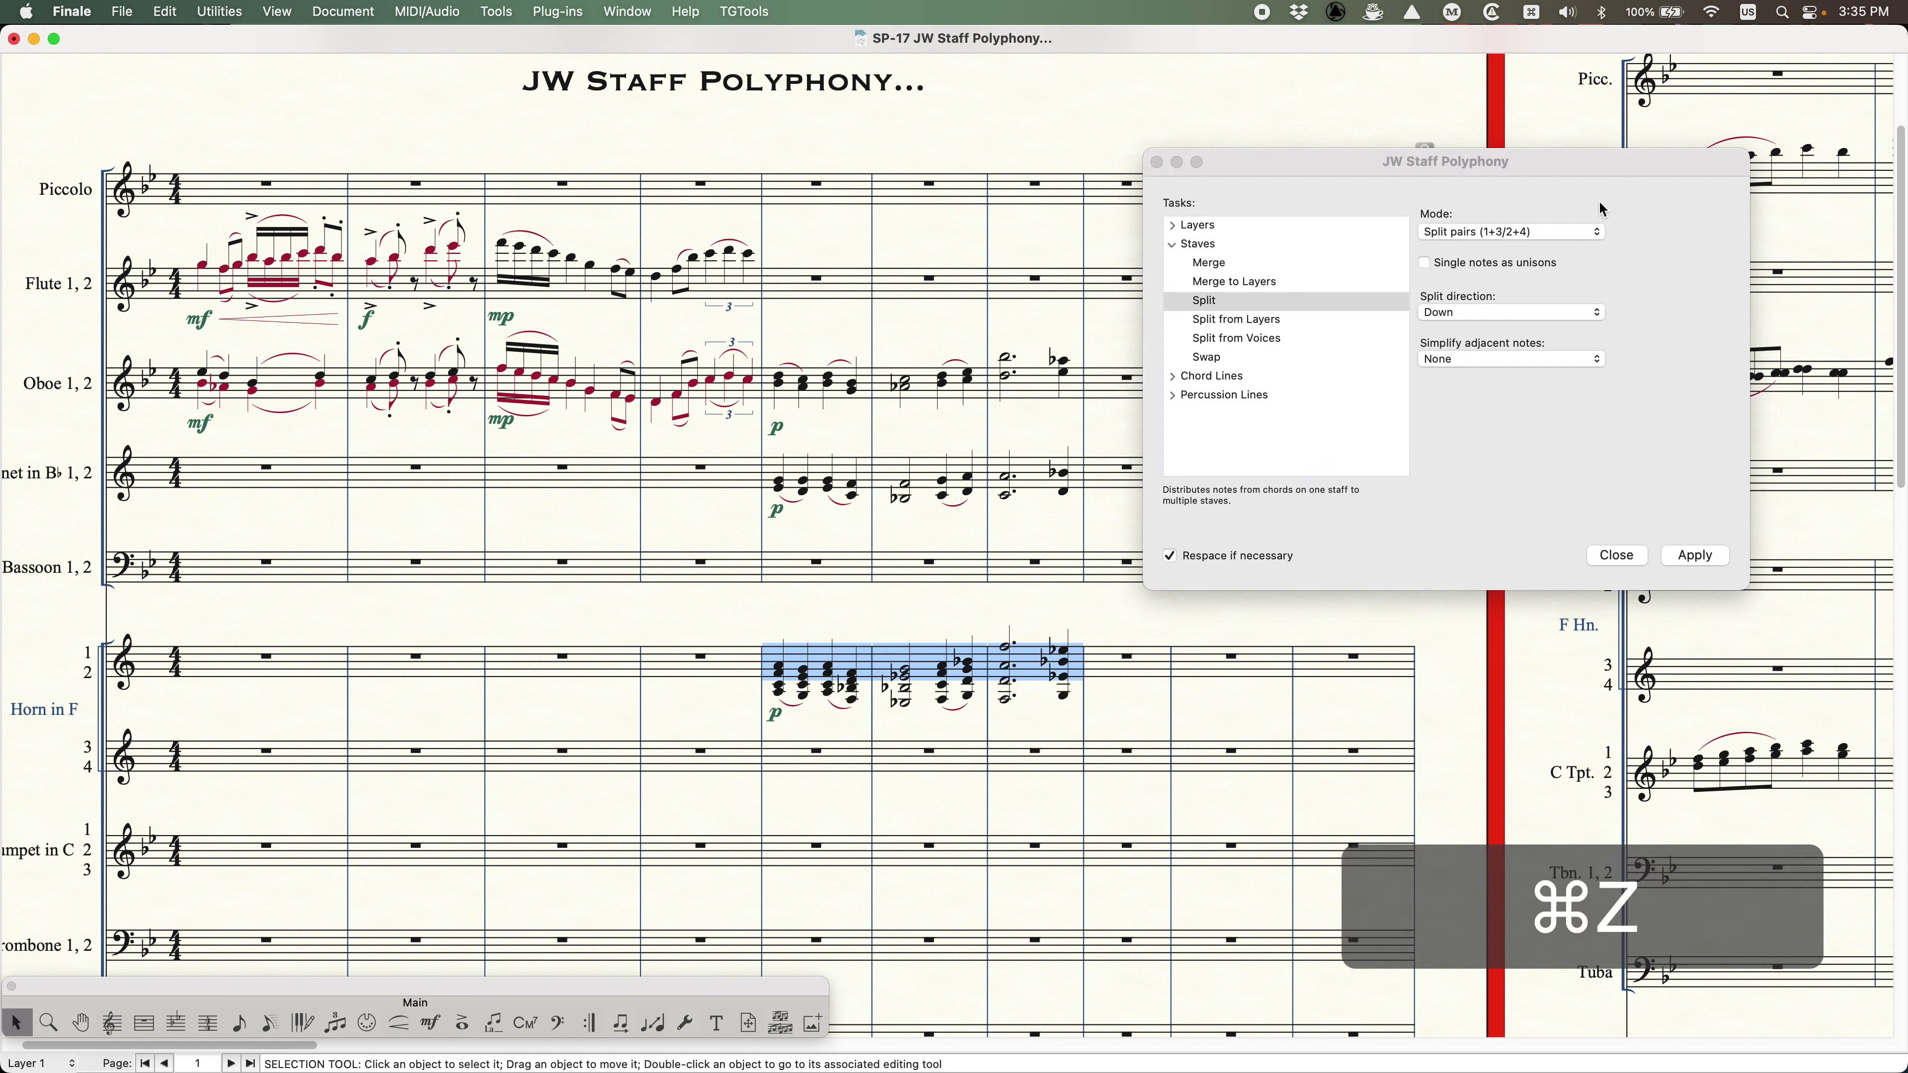
- Split Horn in F 1, 2 measures 5–7 downward in Wide/Close pairs (1+4/2+3) mode, and undo the split
{"action": "left_click", "coordinate": [1596, 232]}
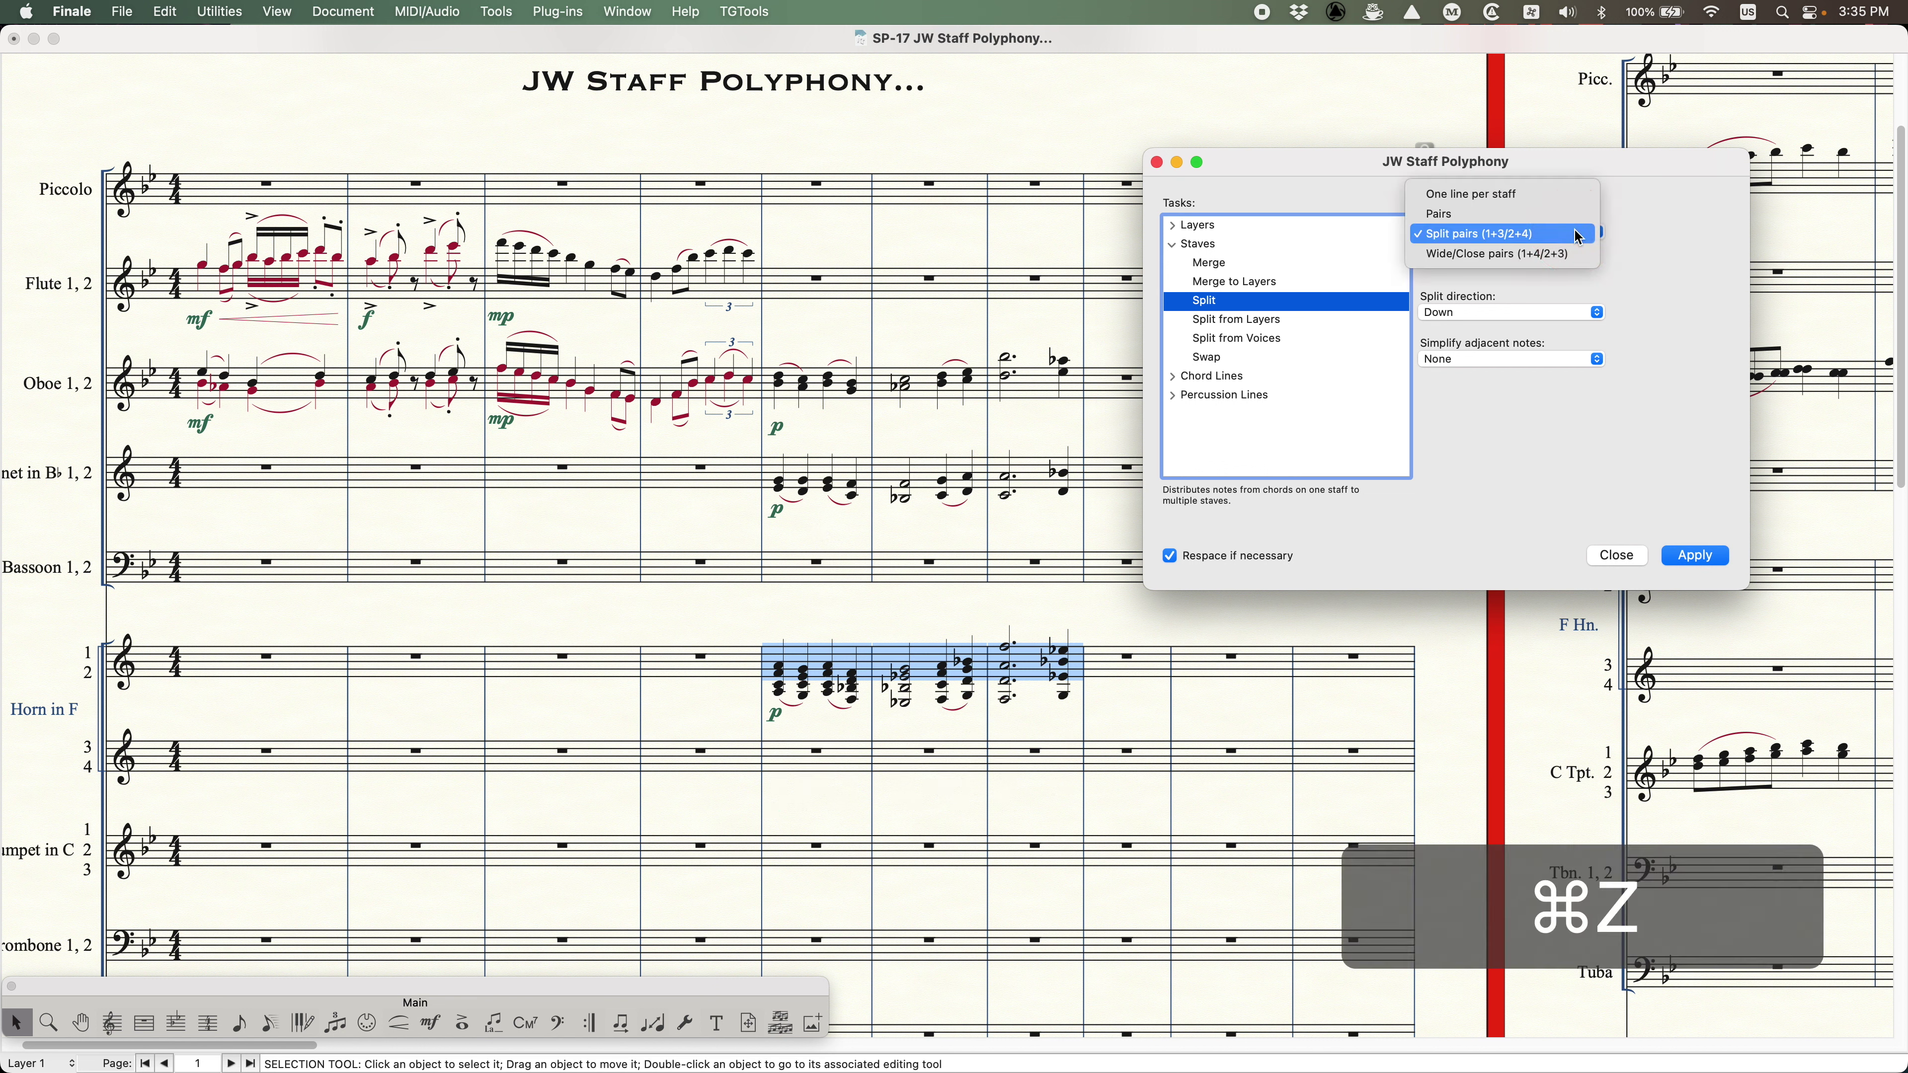
{"action": "left_click", "coordinate": [1559, 255]}
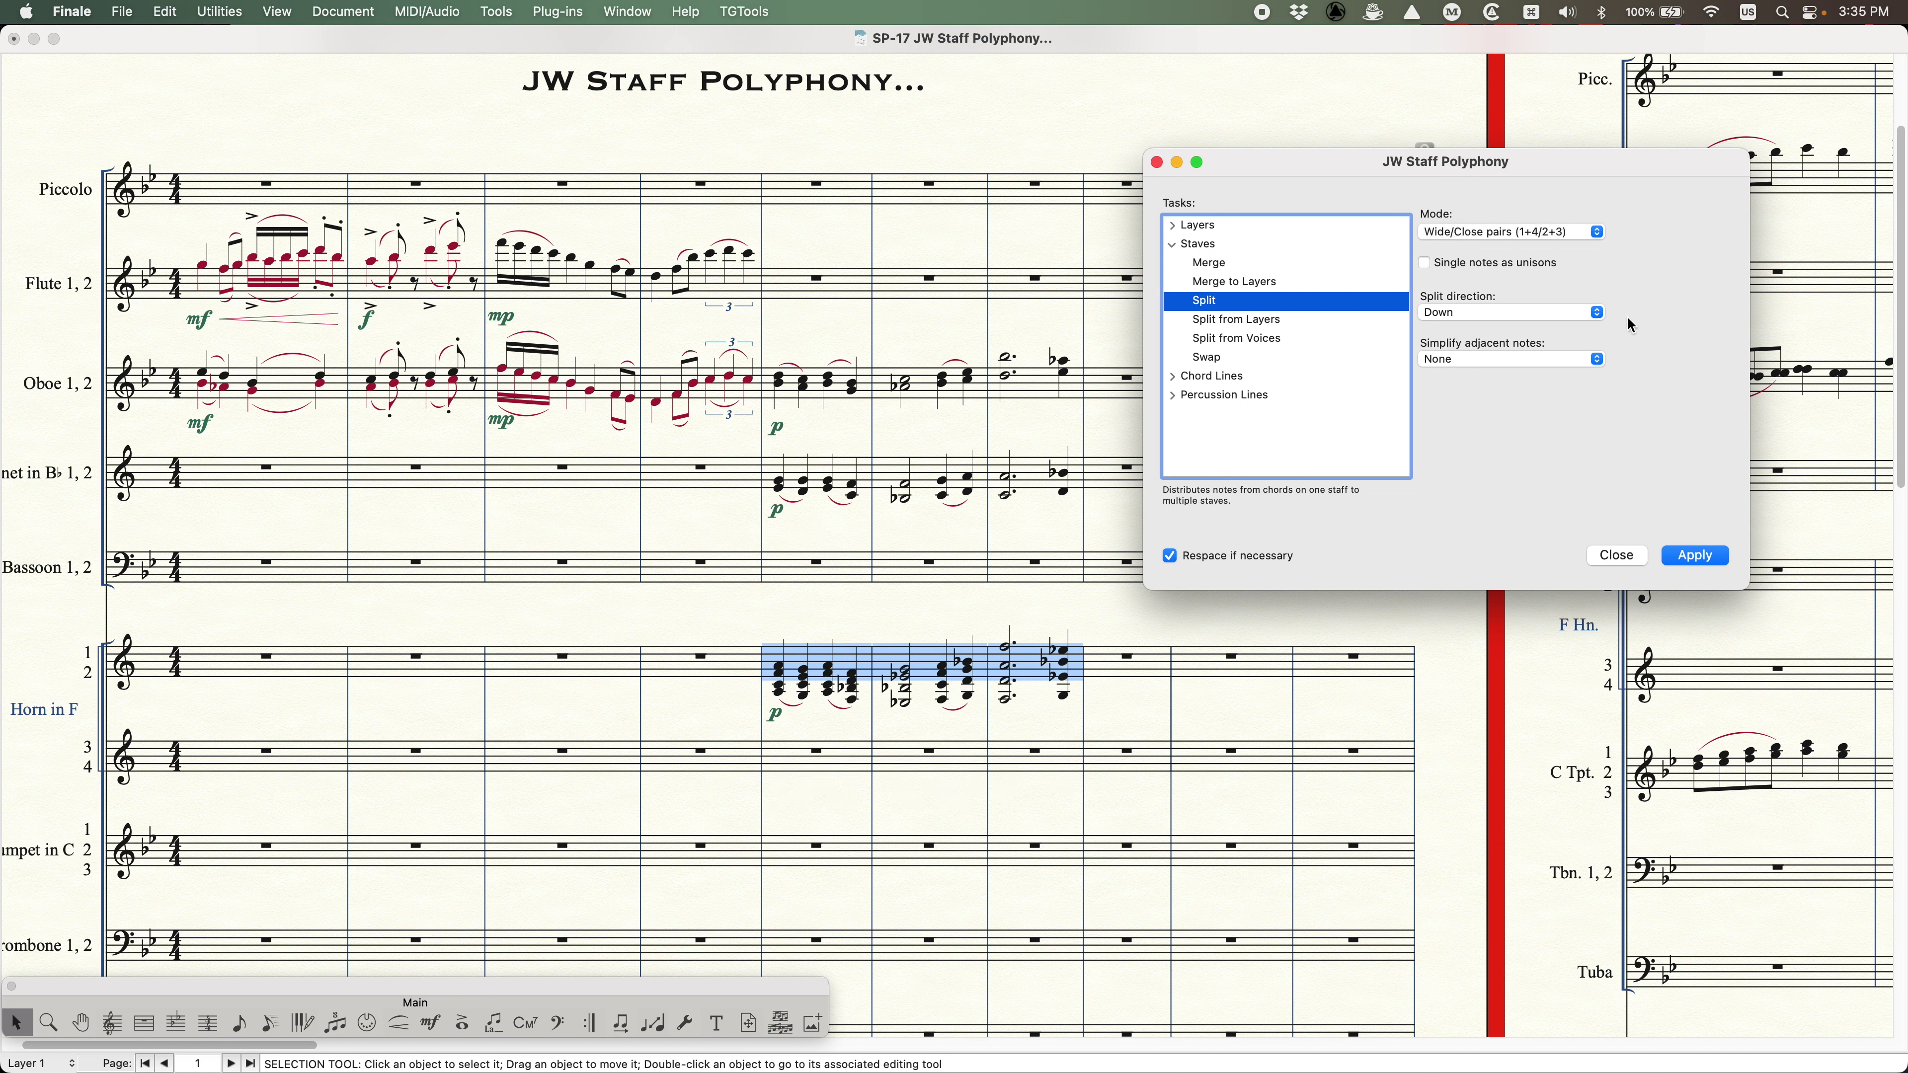
{"action": "left_click", "coordinate": [1695, 556]}
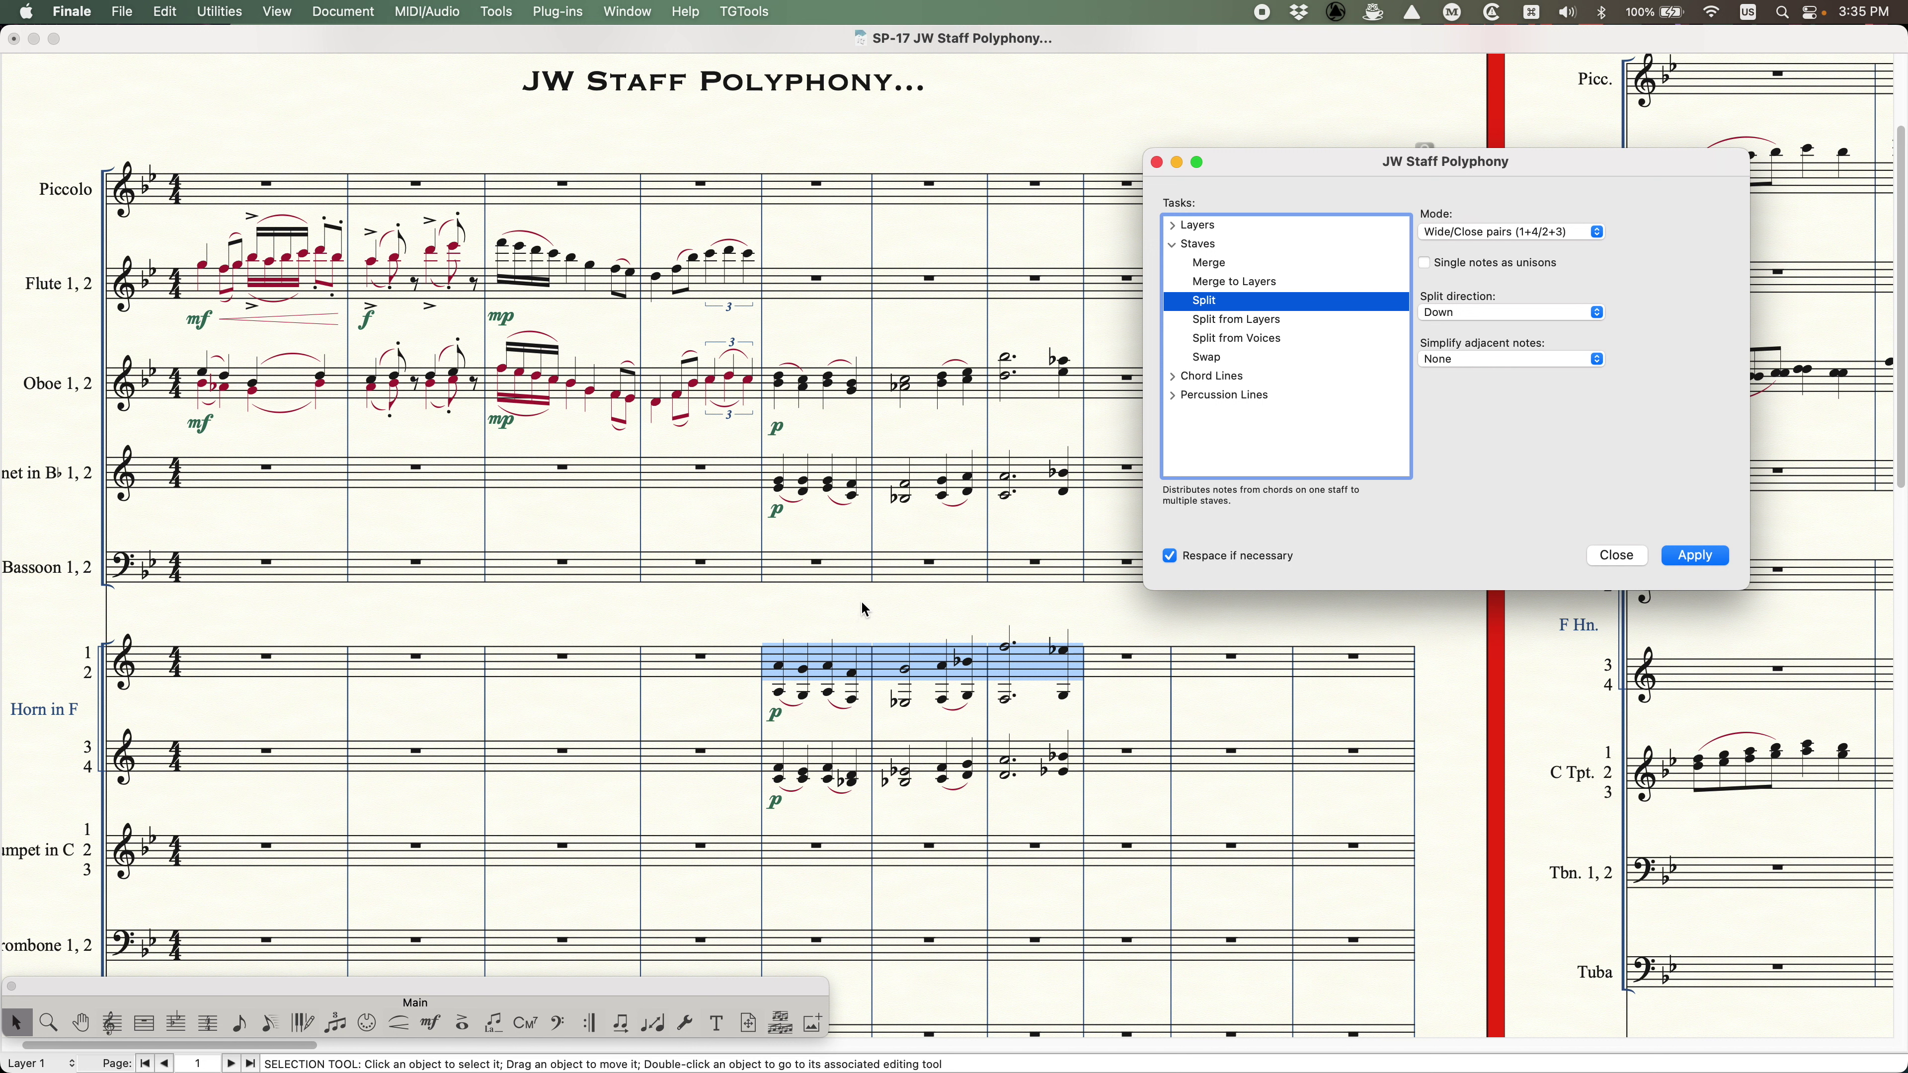
{"action": "key", "text": "super+z"}
{"action": "key", "text": "super+z"}
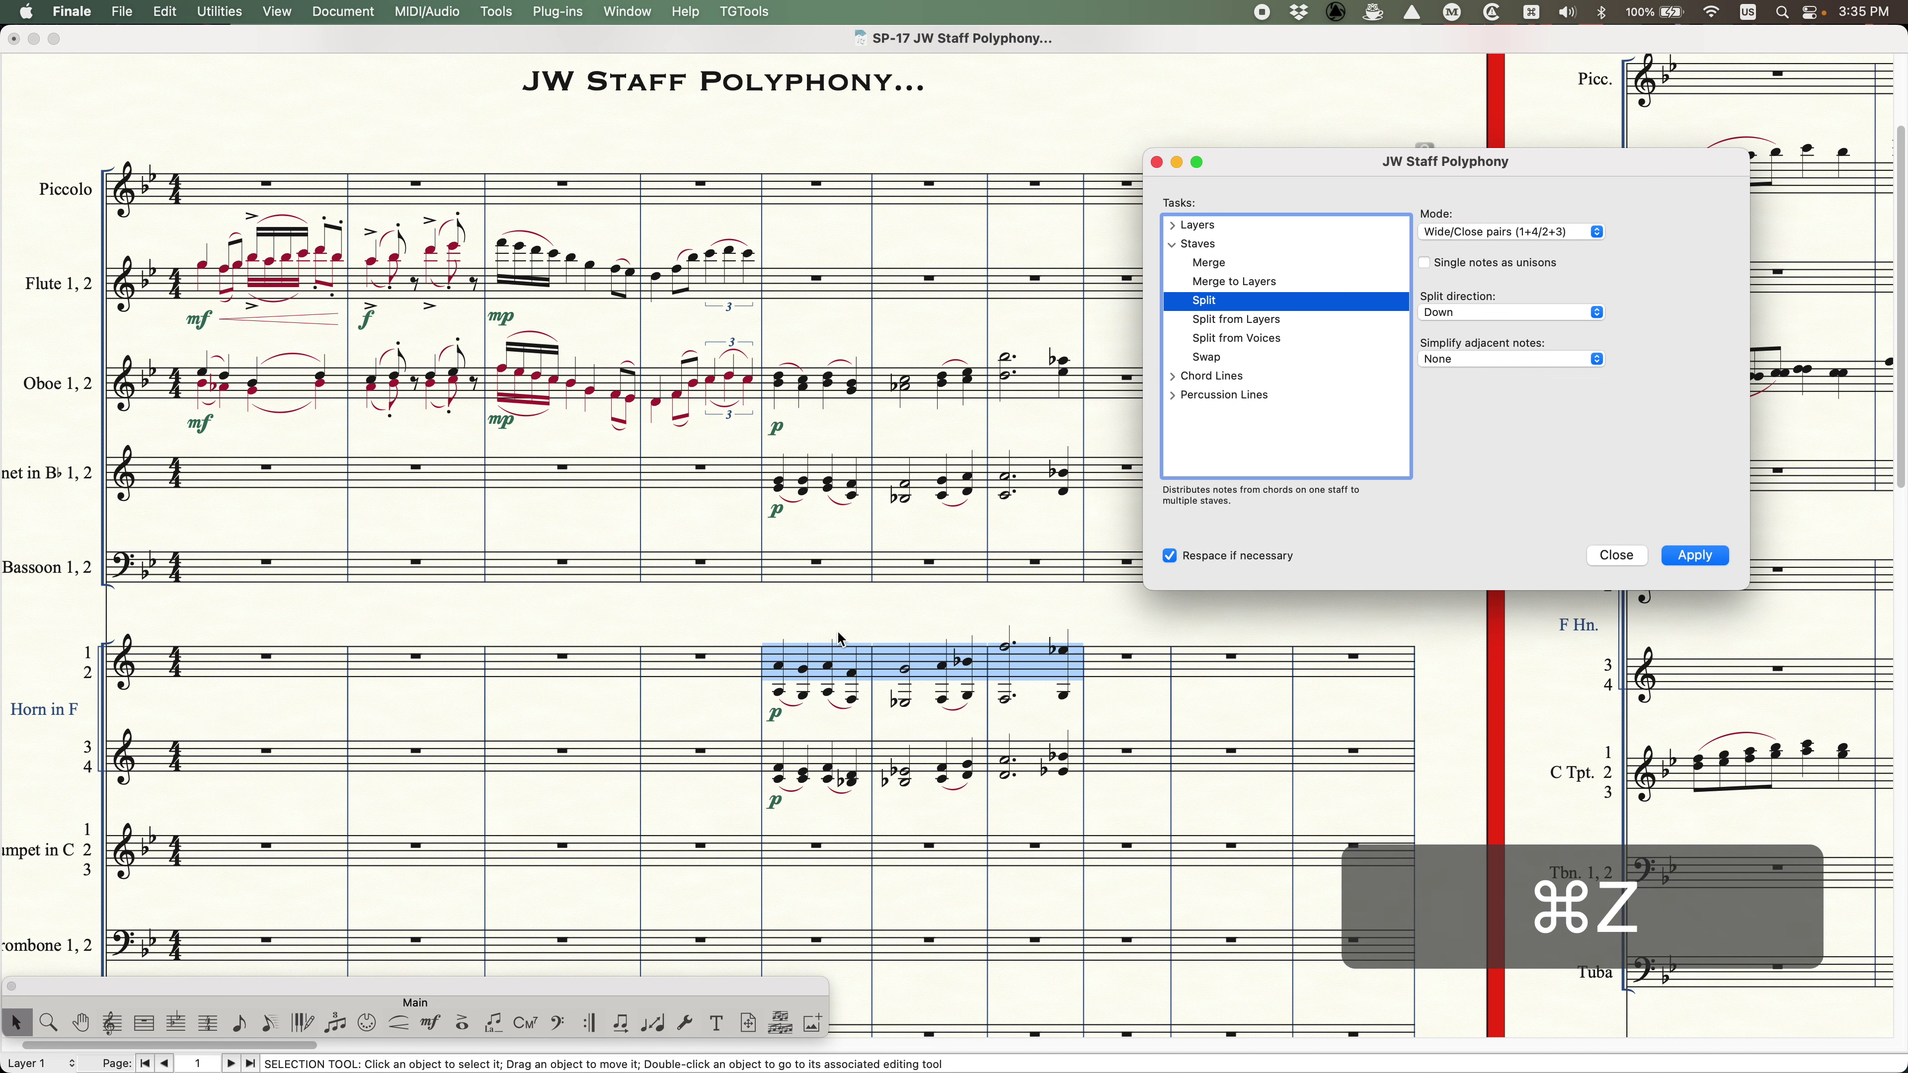
{"action": "left_click", "coordinate": [1604, 392]}
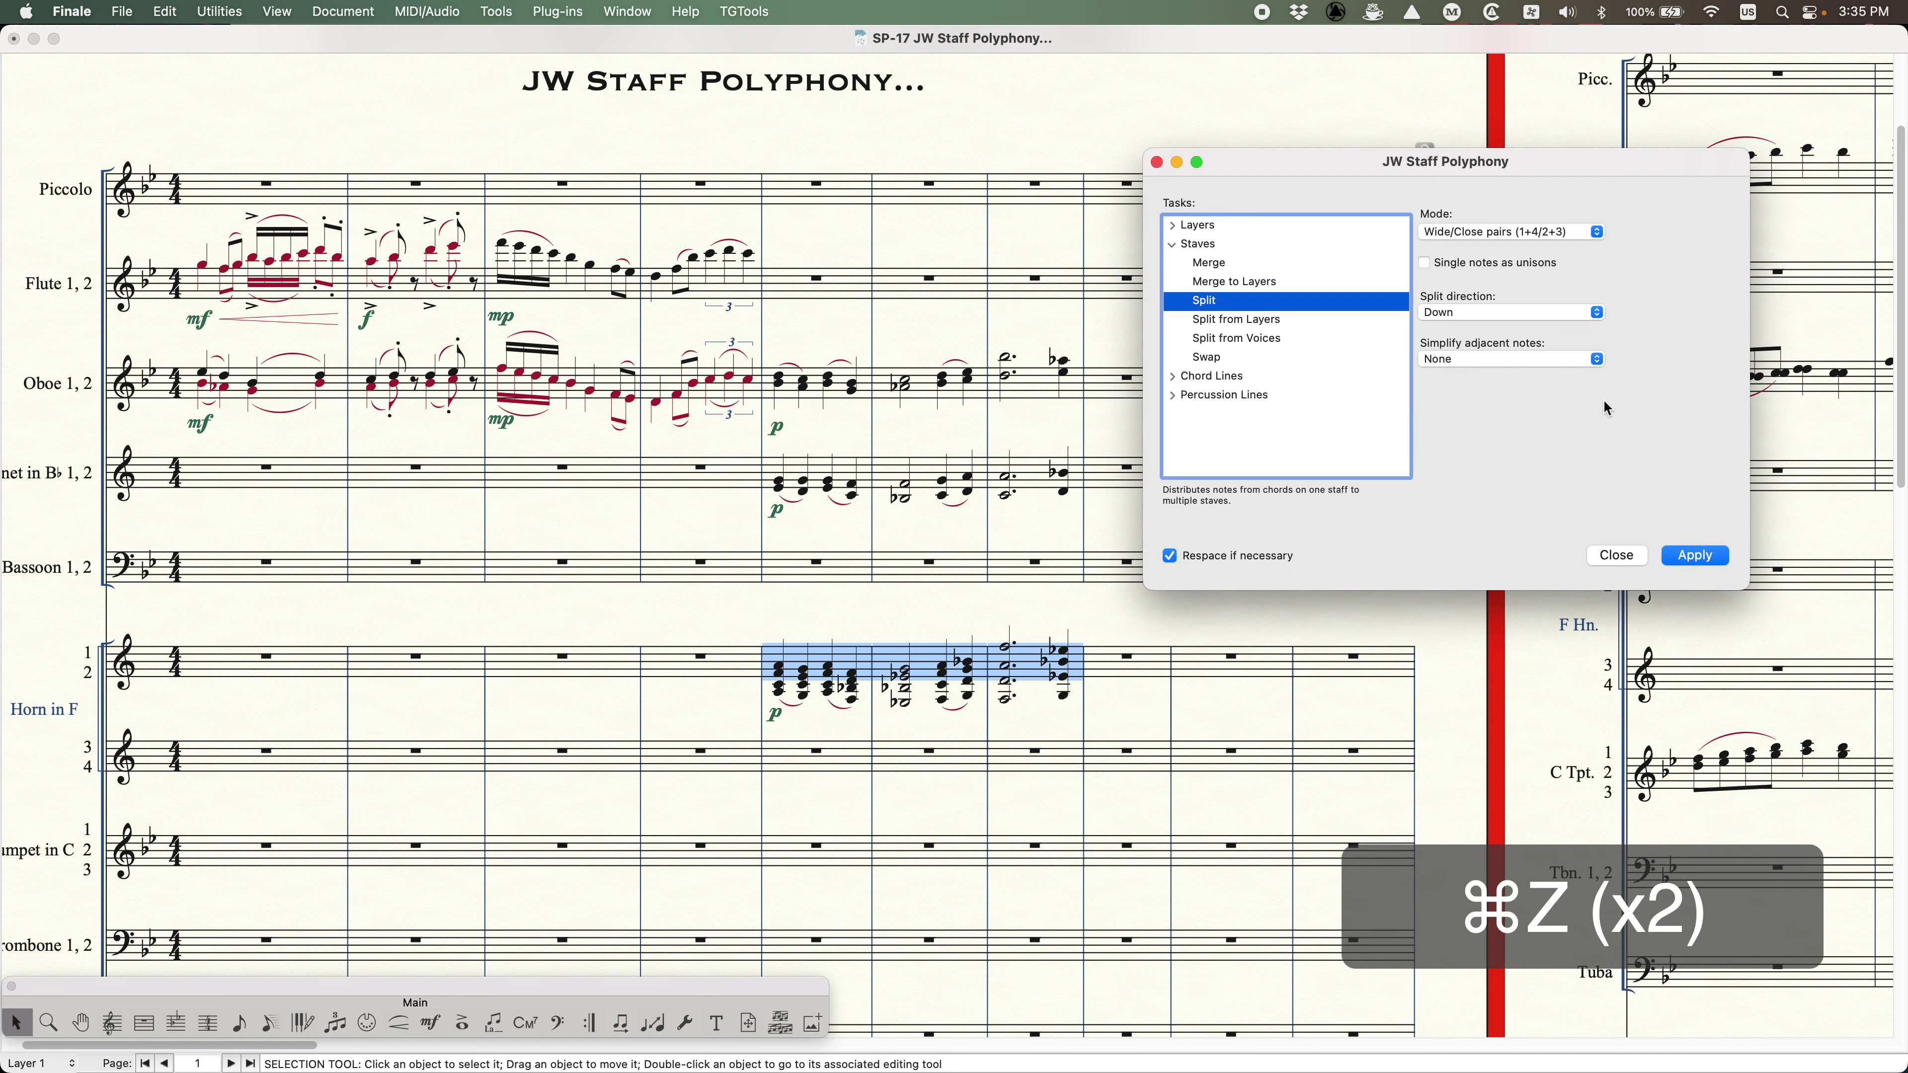
- Split the two layers in Violin I measures 5–6 downward onto Violin II with the Split from Layers task
{"action": "left_click", "coordinate": [1221, 319]}
{"action": "scroll", "coordinate": [893, 676], "scroll_direction": "down", "scroll_amount": 10}
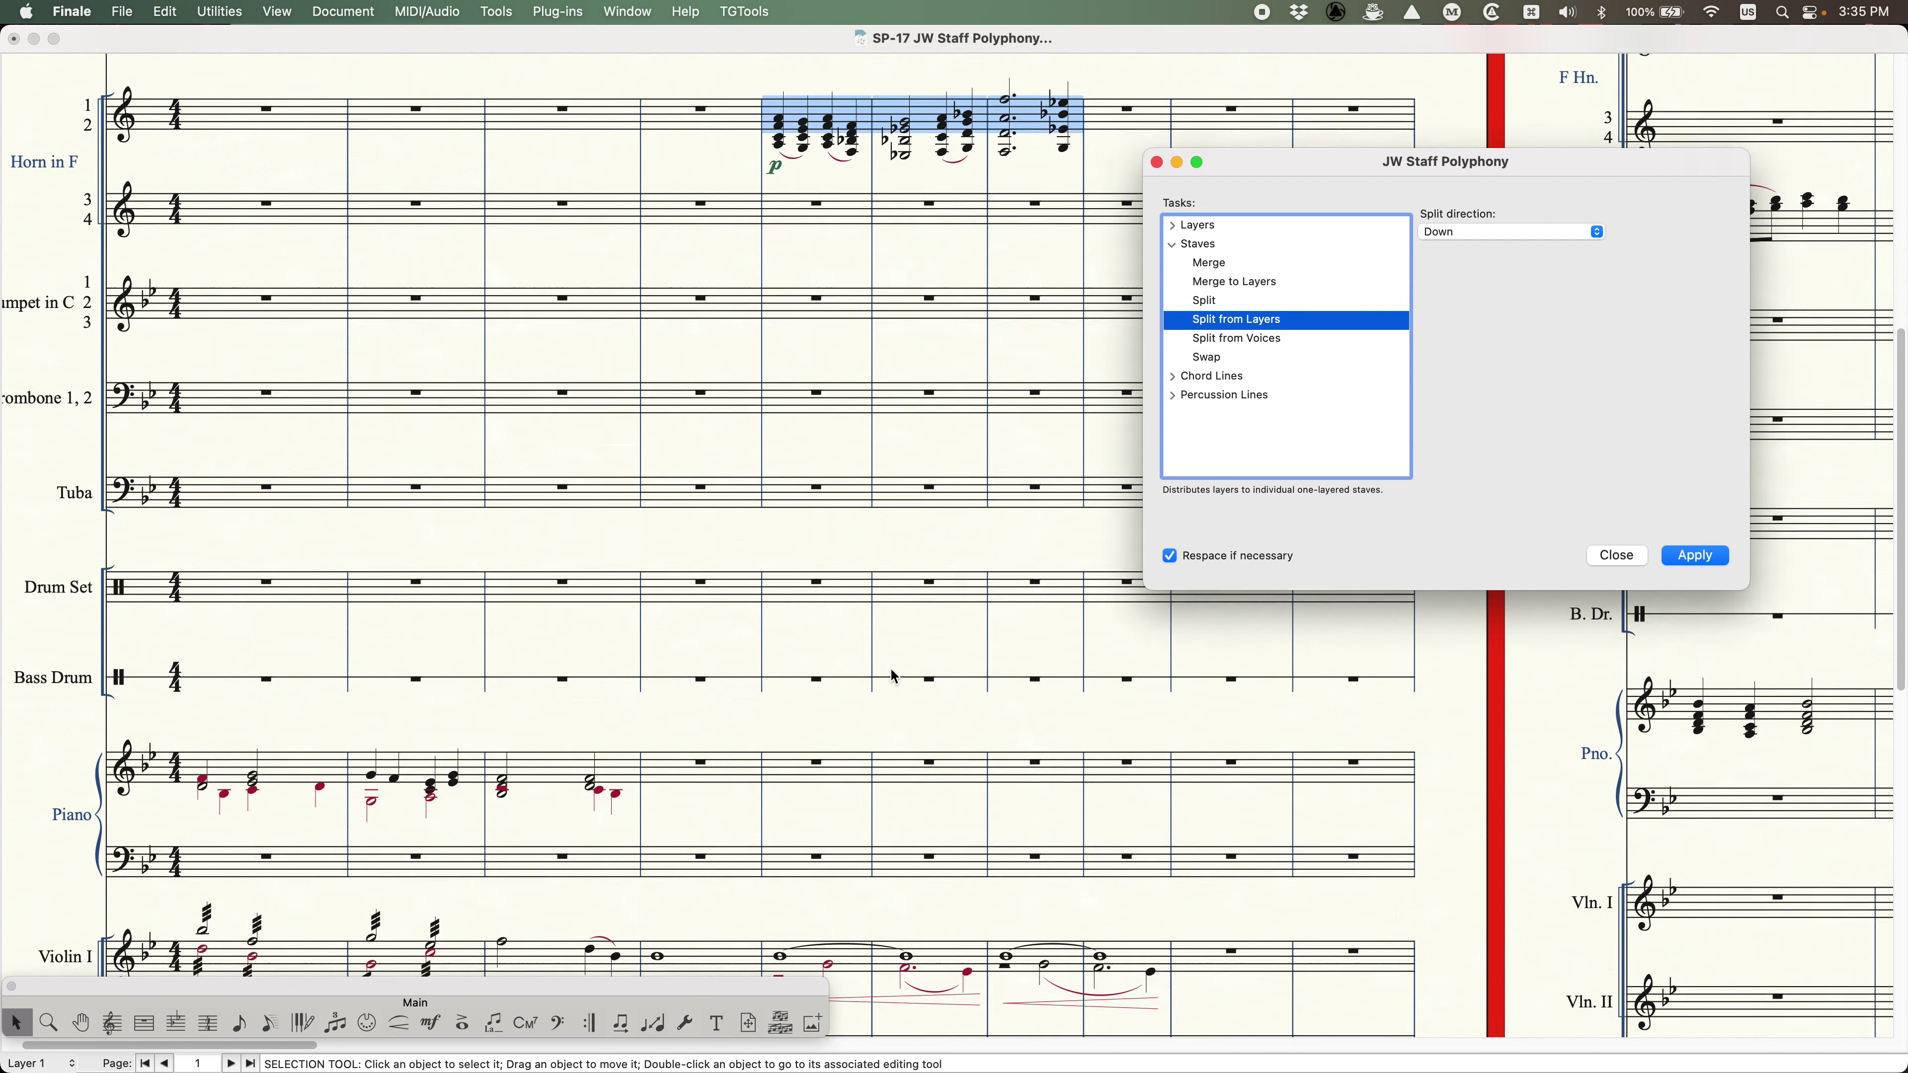
{"action": "scroll", "coordinate": [894, 676], "scroll_direction": "down", "scroll_amount": 10}
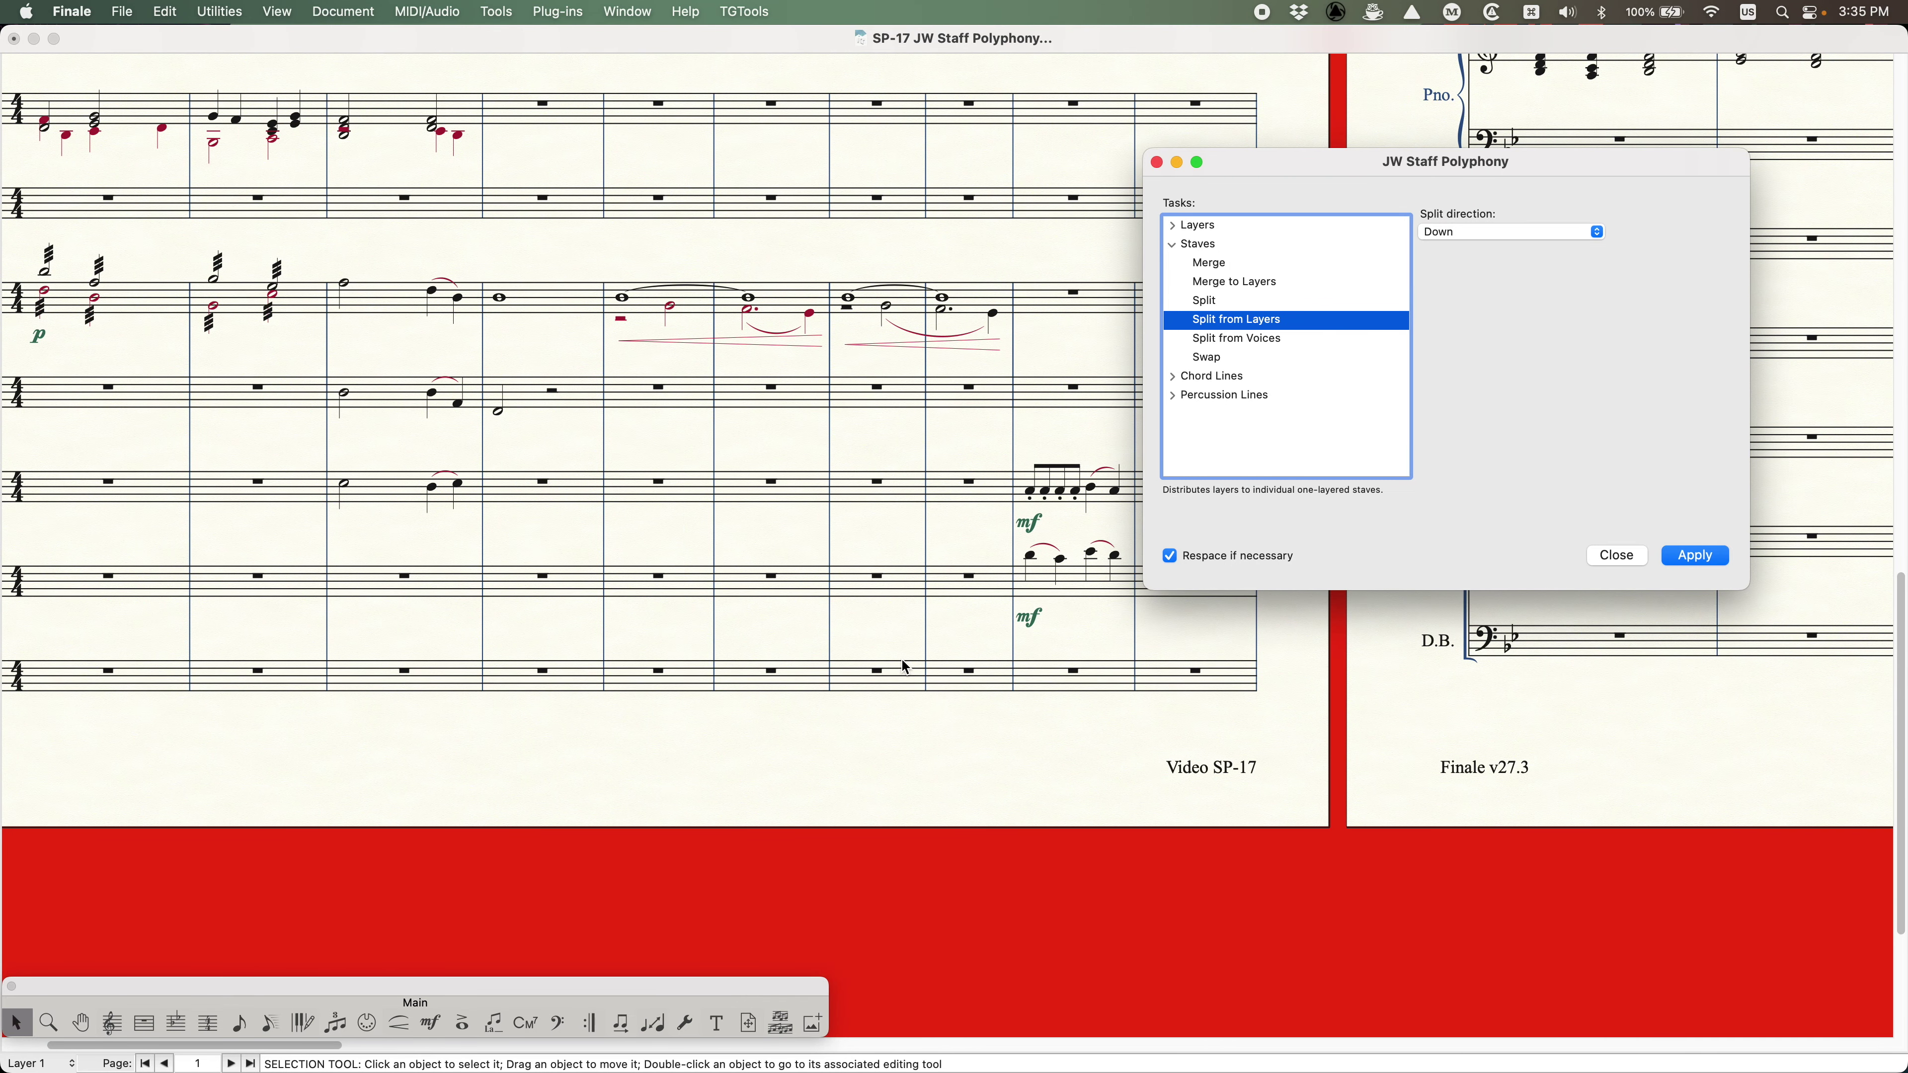
{"action": "left_click", "coordinate": [650, 308]}
{"action": "left_click", "coordinate": [776, 299], "text": "shift"}
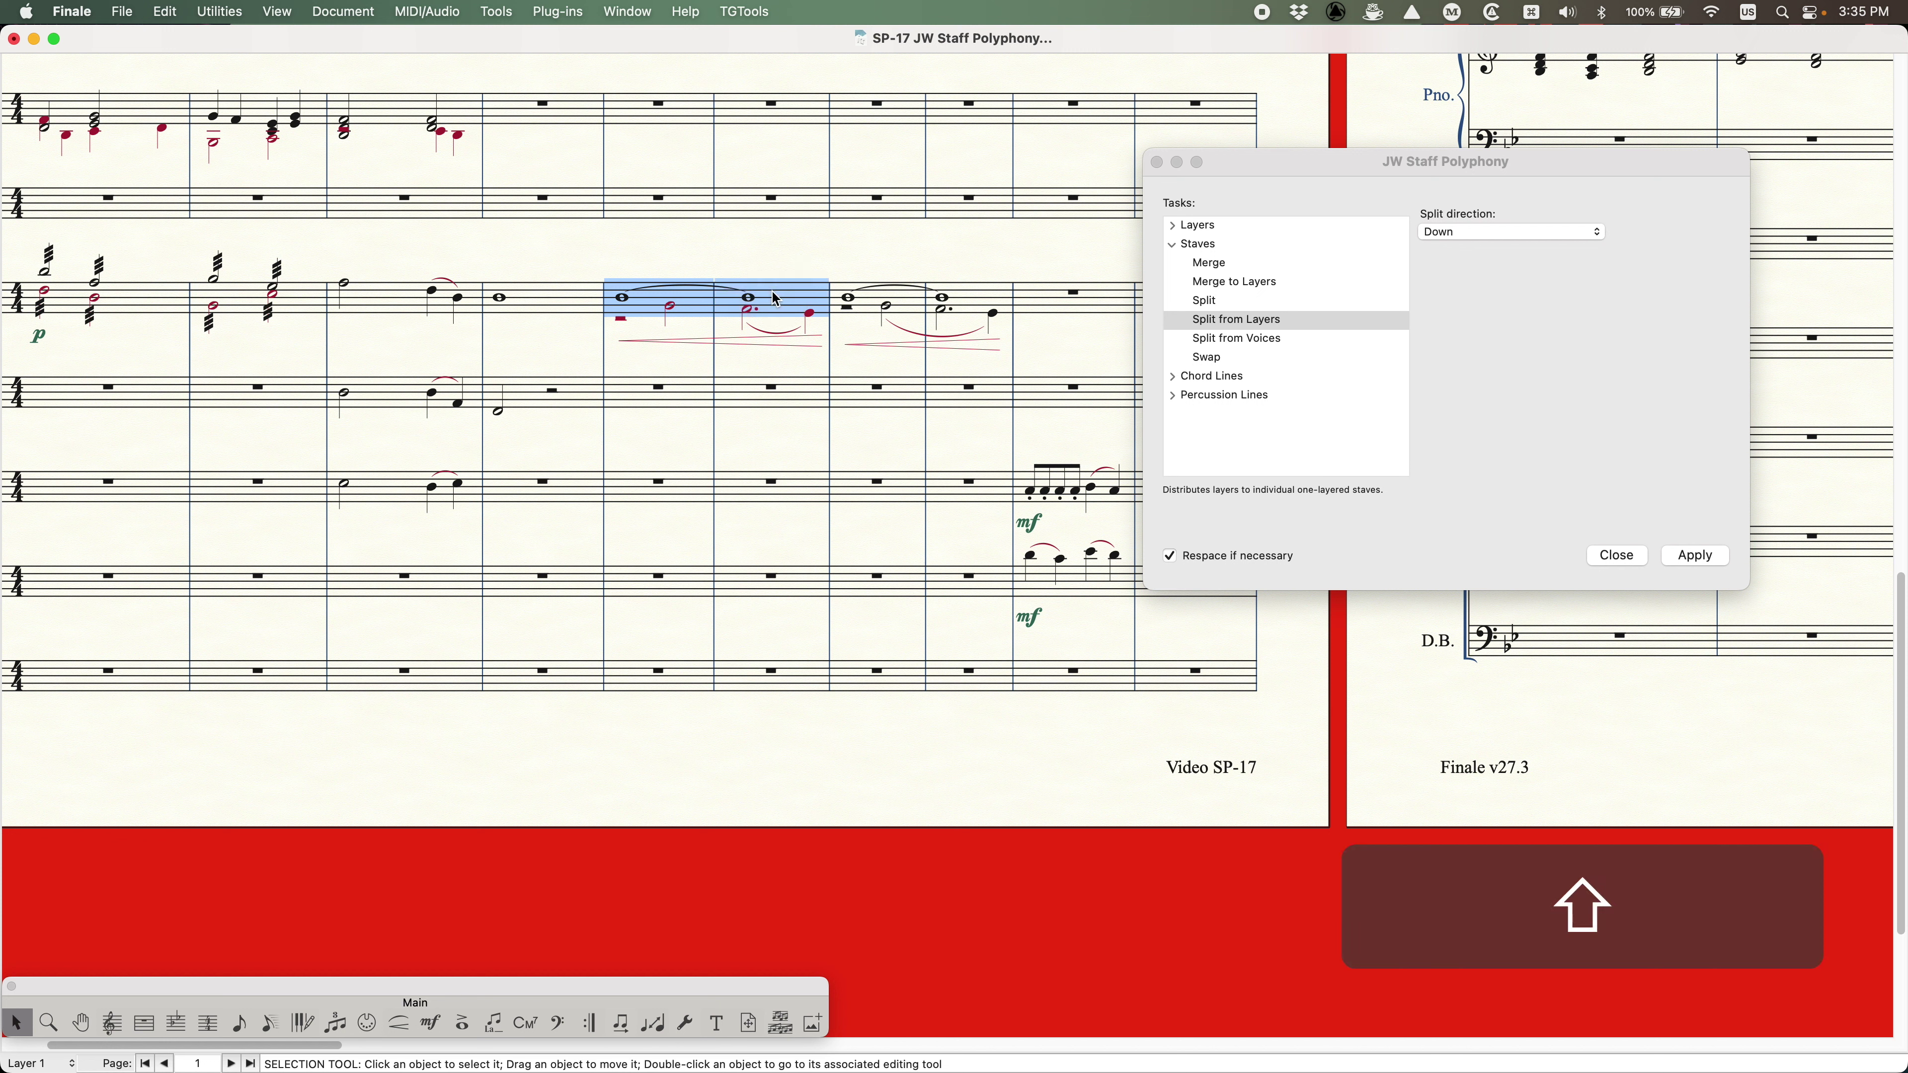
{"action": "left_click", "coordinate": [1556, 304]}
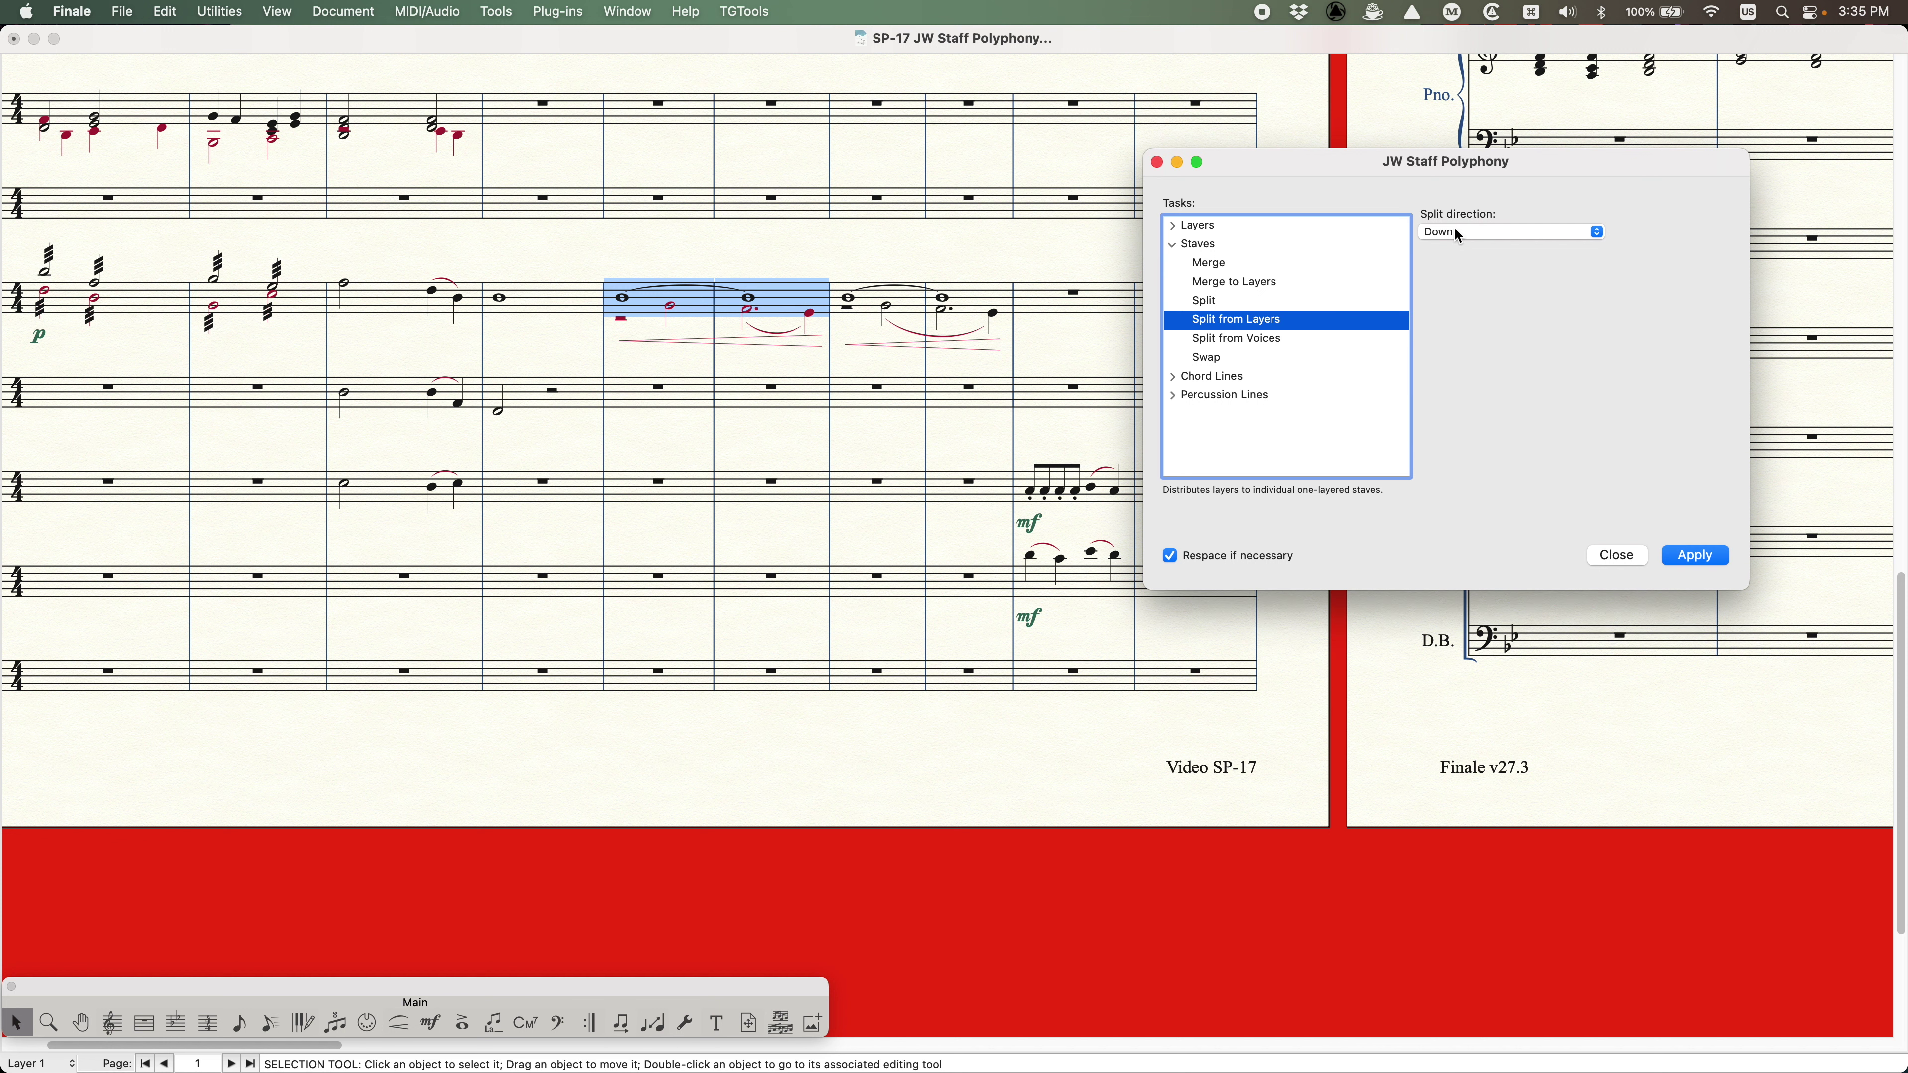
{"action": "left_click", "coordinate": [1694, 564]}
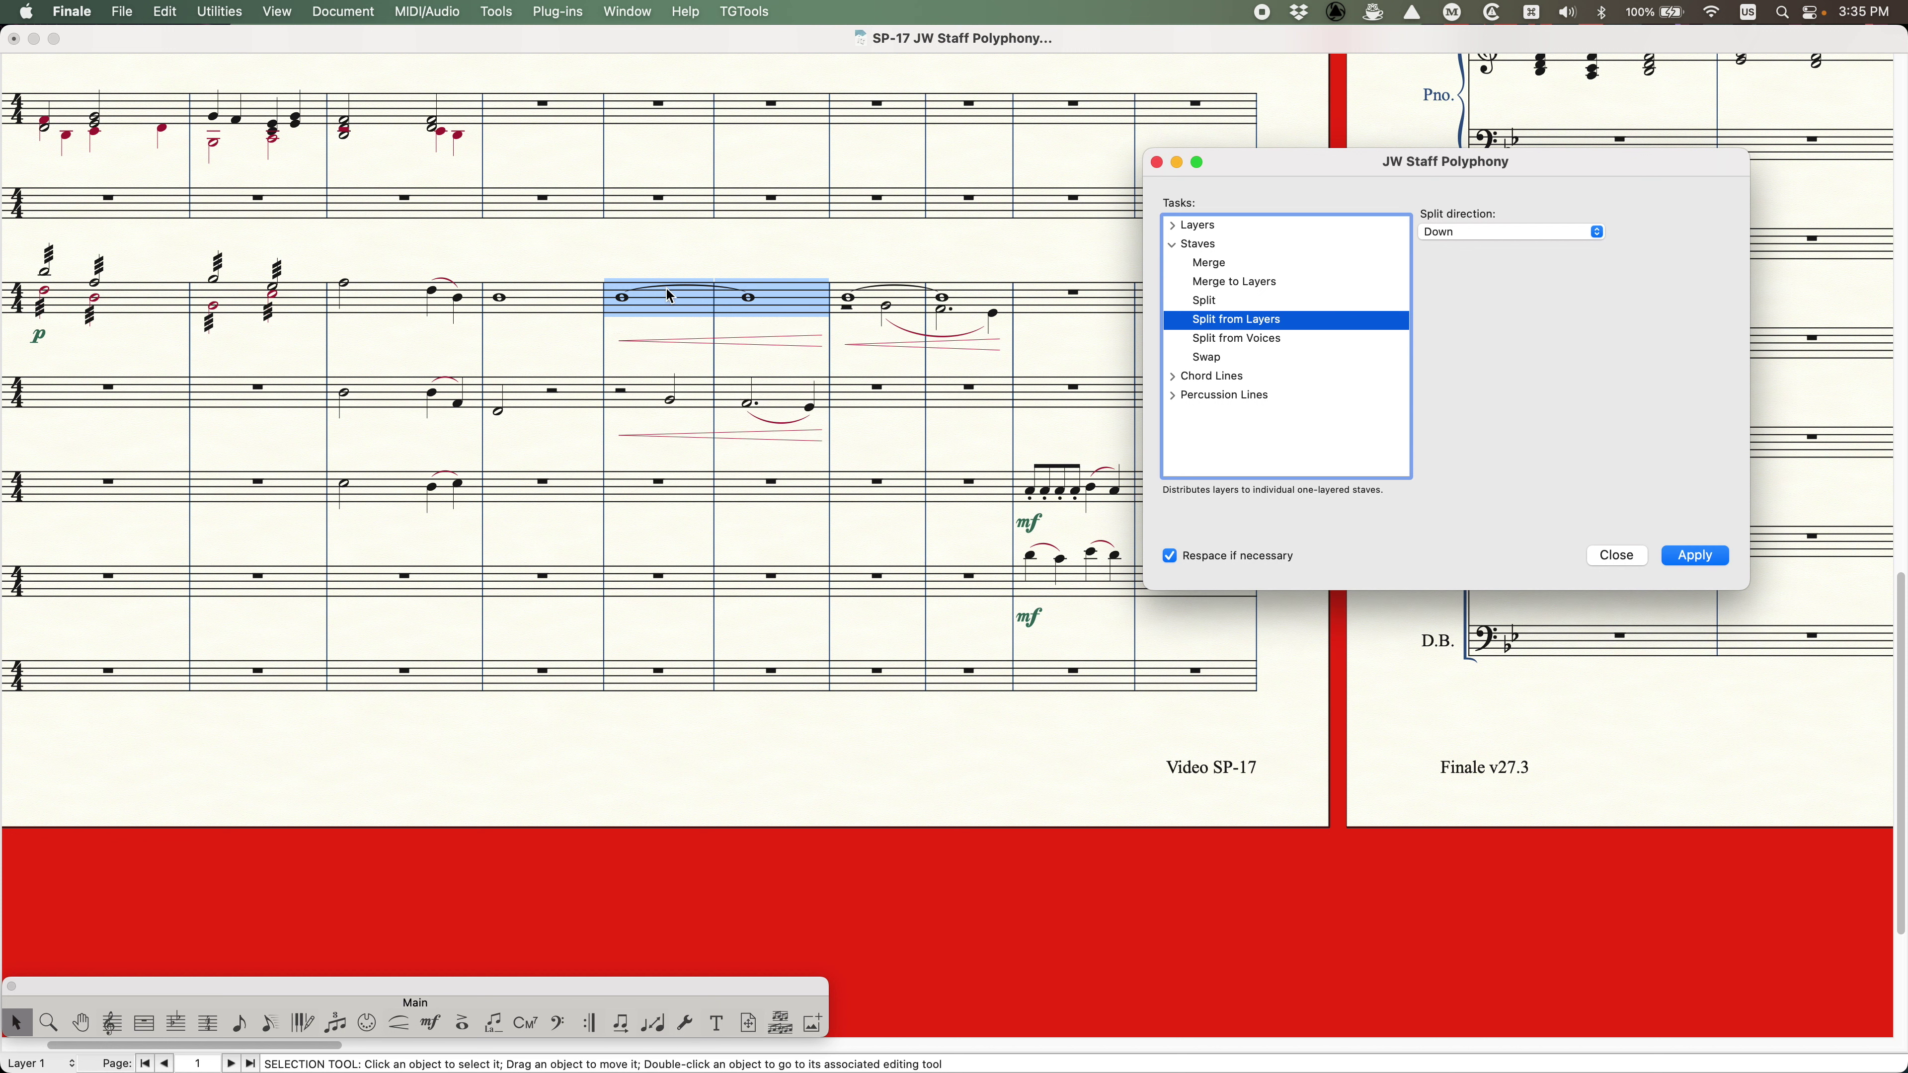
- Split the voices in Violin I measures 7–8 downward onto Violin II with Split from Voices, based on stem direction
{"action": "scroll", "coordinate": [702, 319], "scroll_direction": "left", "scroll_amount": 3}
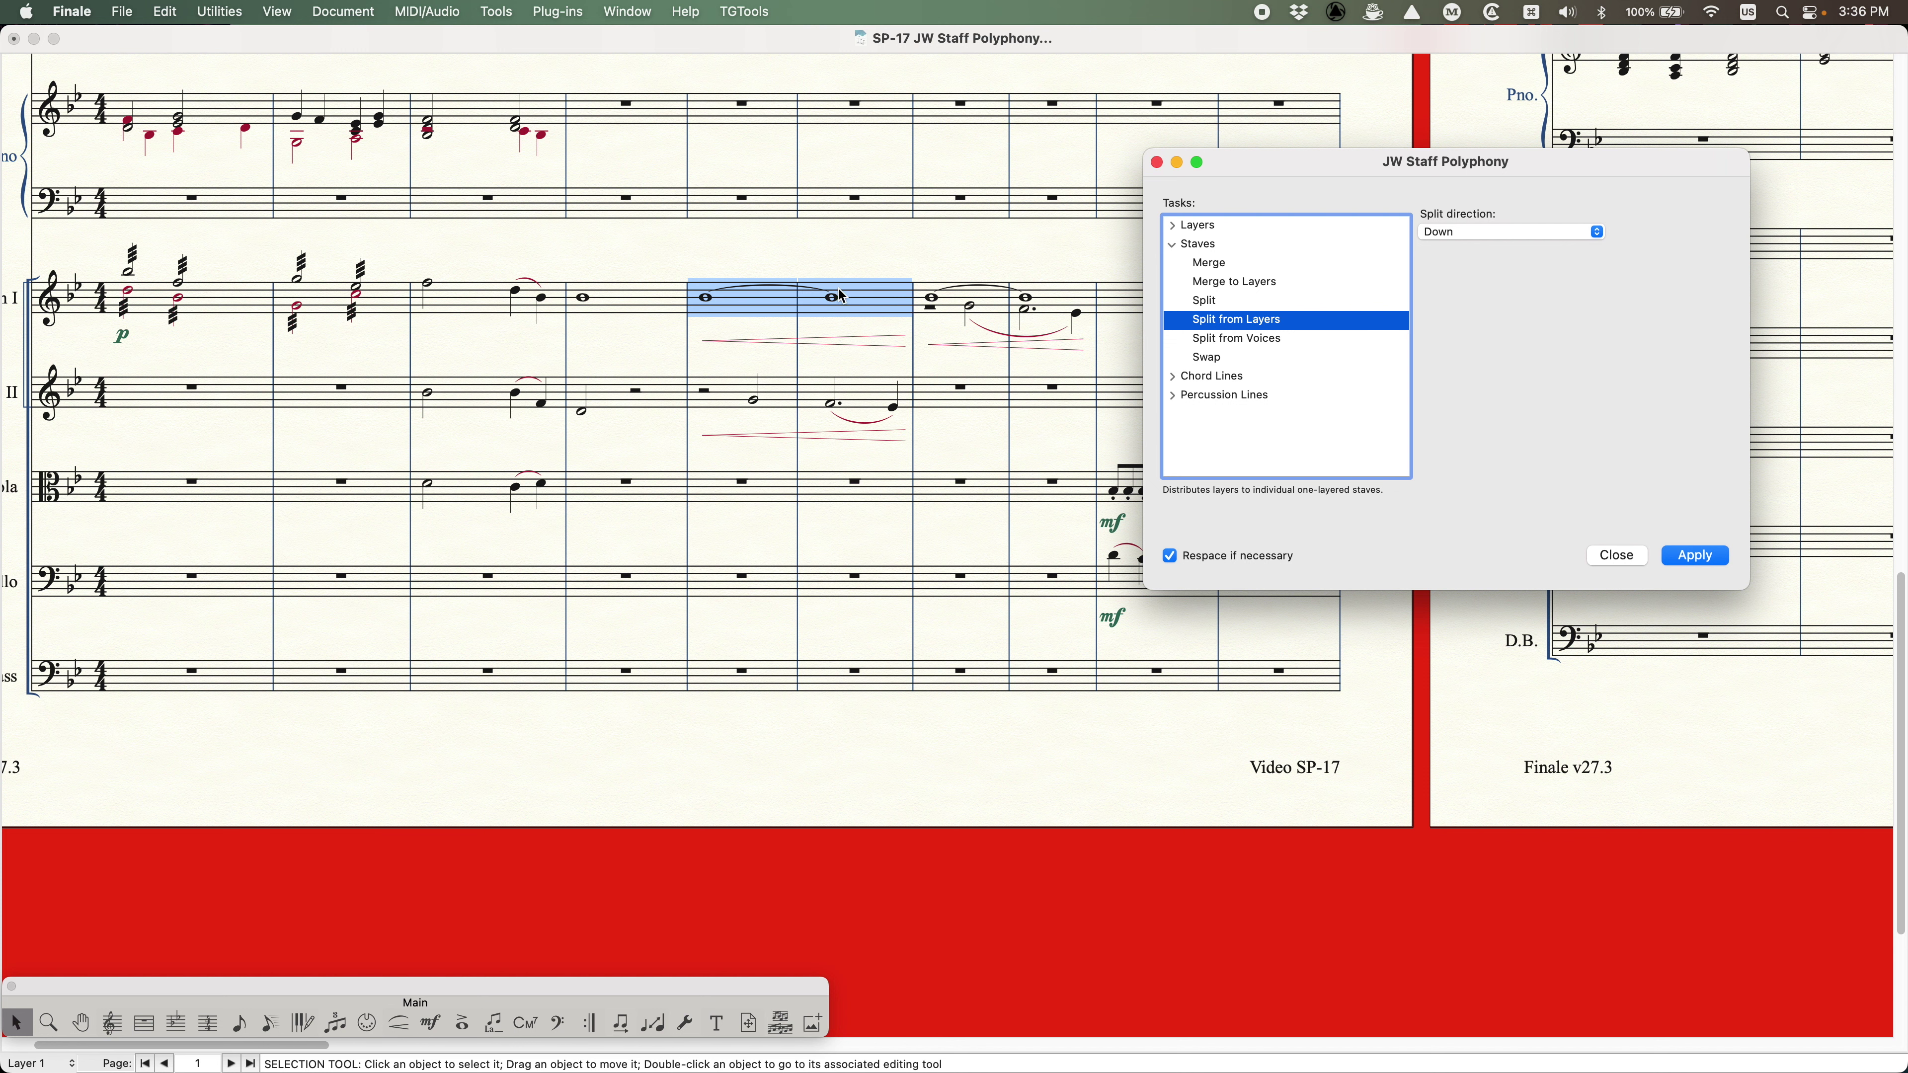
{"action": "scroll", "coordinate": [830, 344], "scroll_direction": "right", "scroll_amount": 5}
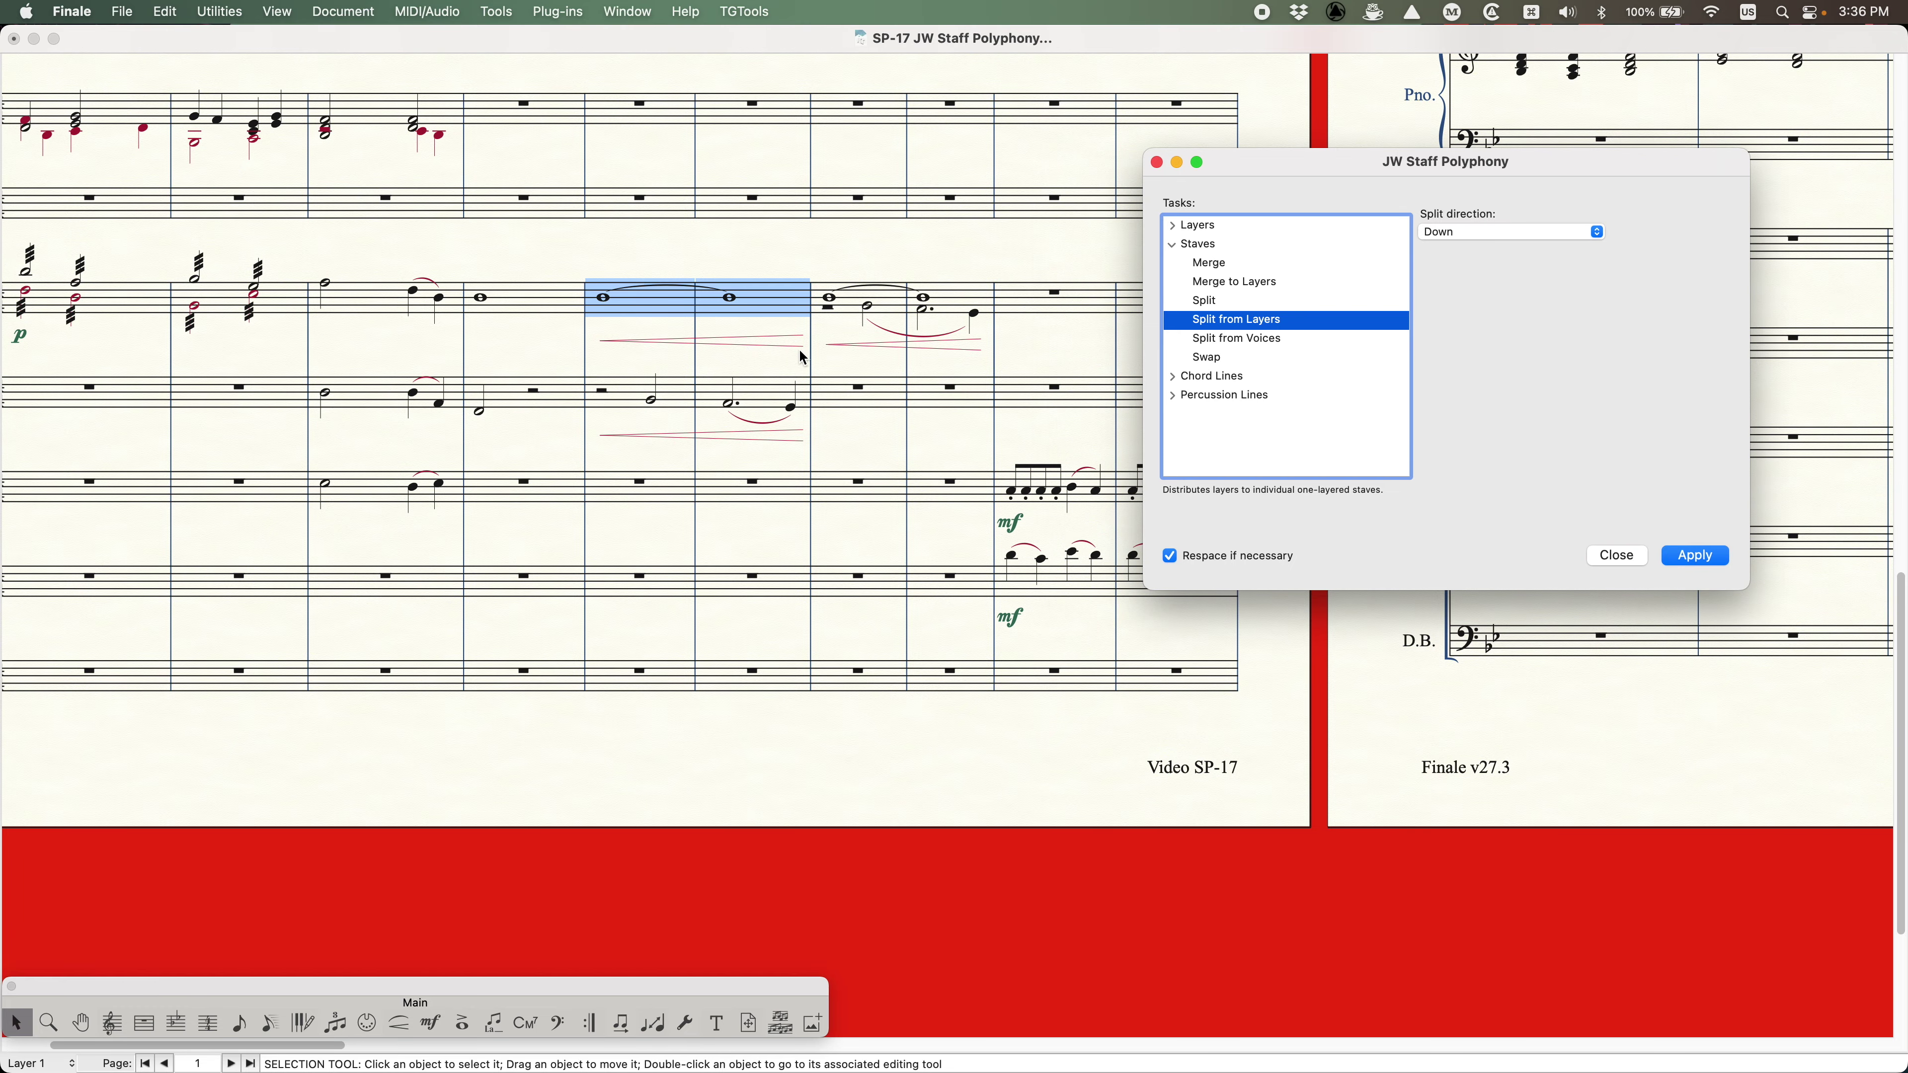
{"action": "left_click", "coordinate": [1241, 340]}
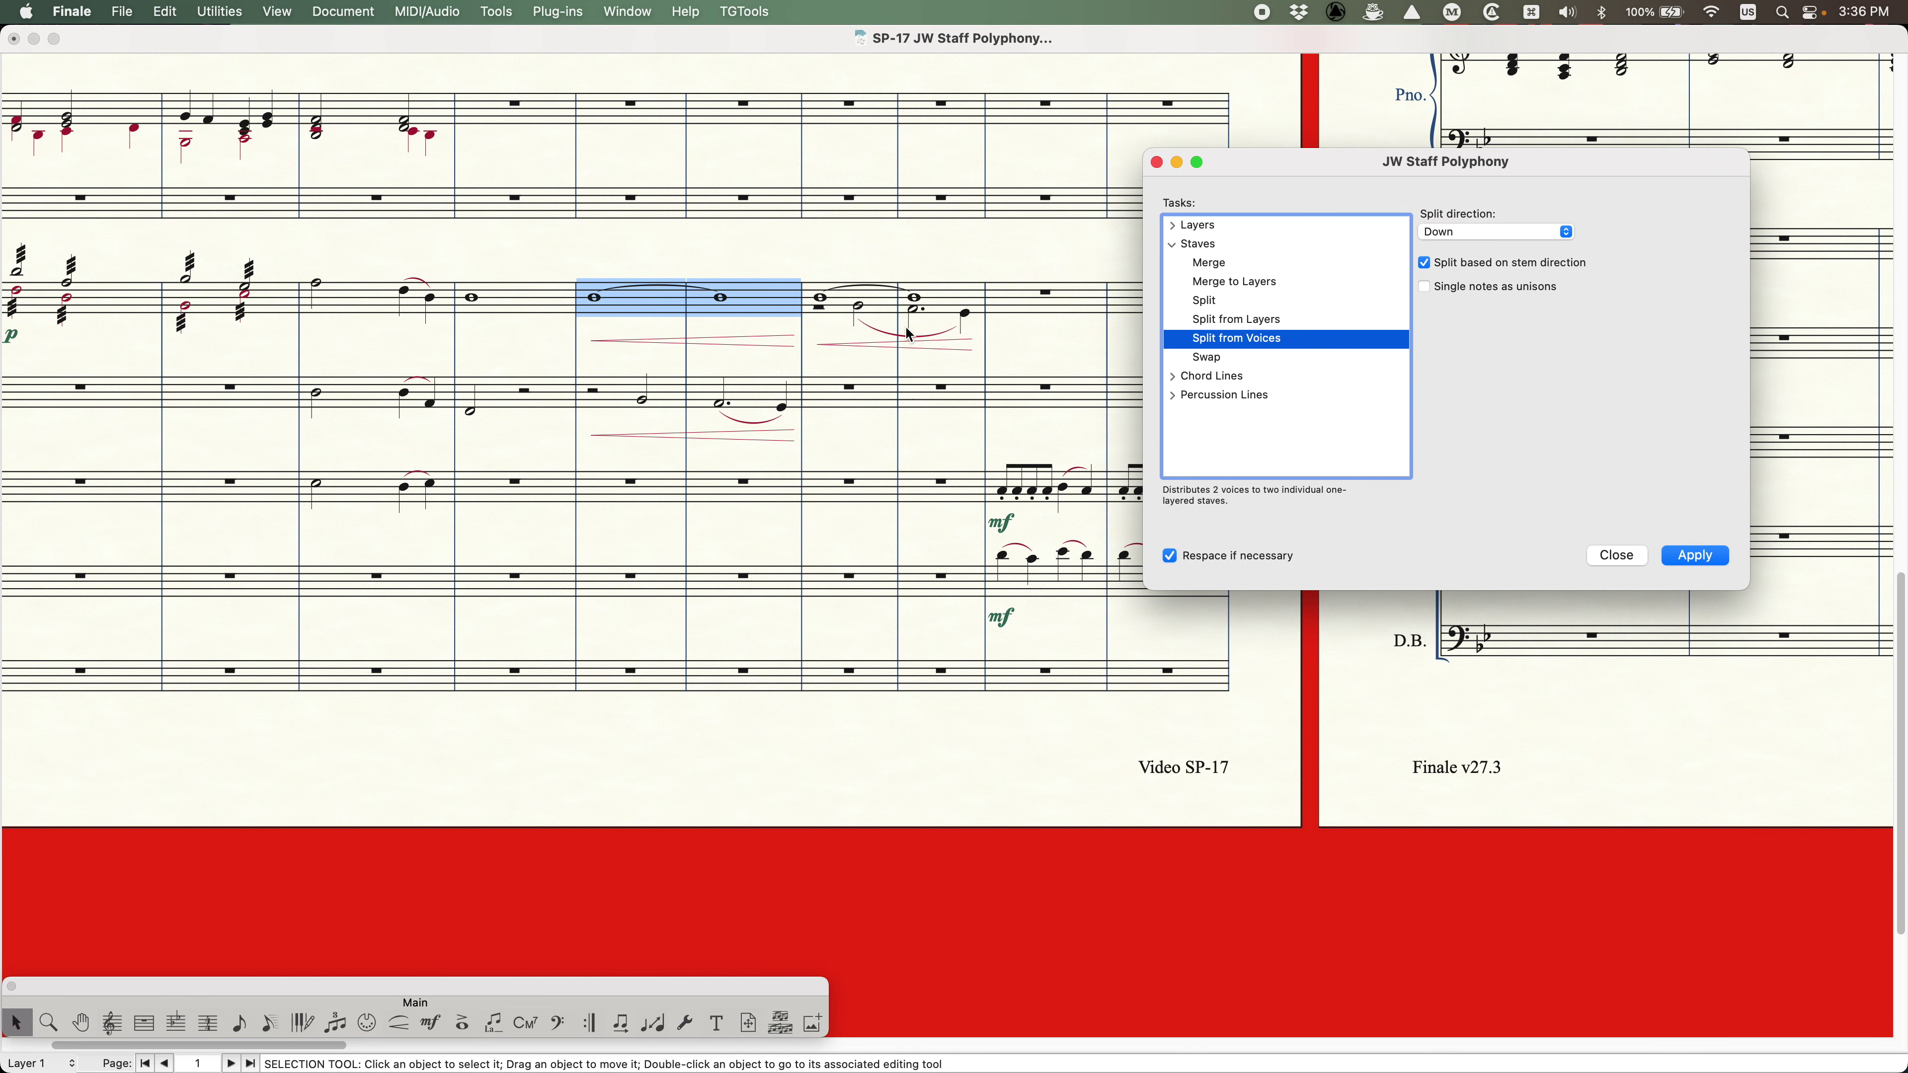
{"action": "left_click", "coordinate": [882, 306]}
{"action": "left_click", "coordinate": [885, 302]}
{"action": "left_click", "coordinate": [948, 297], "text": "shift"}
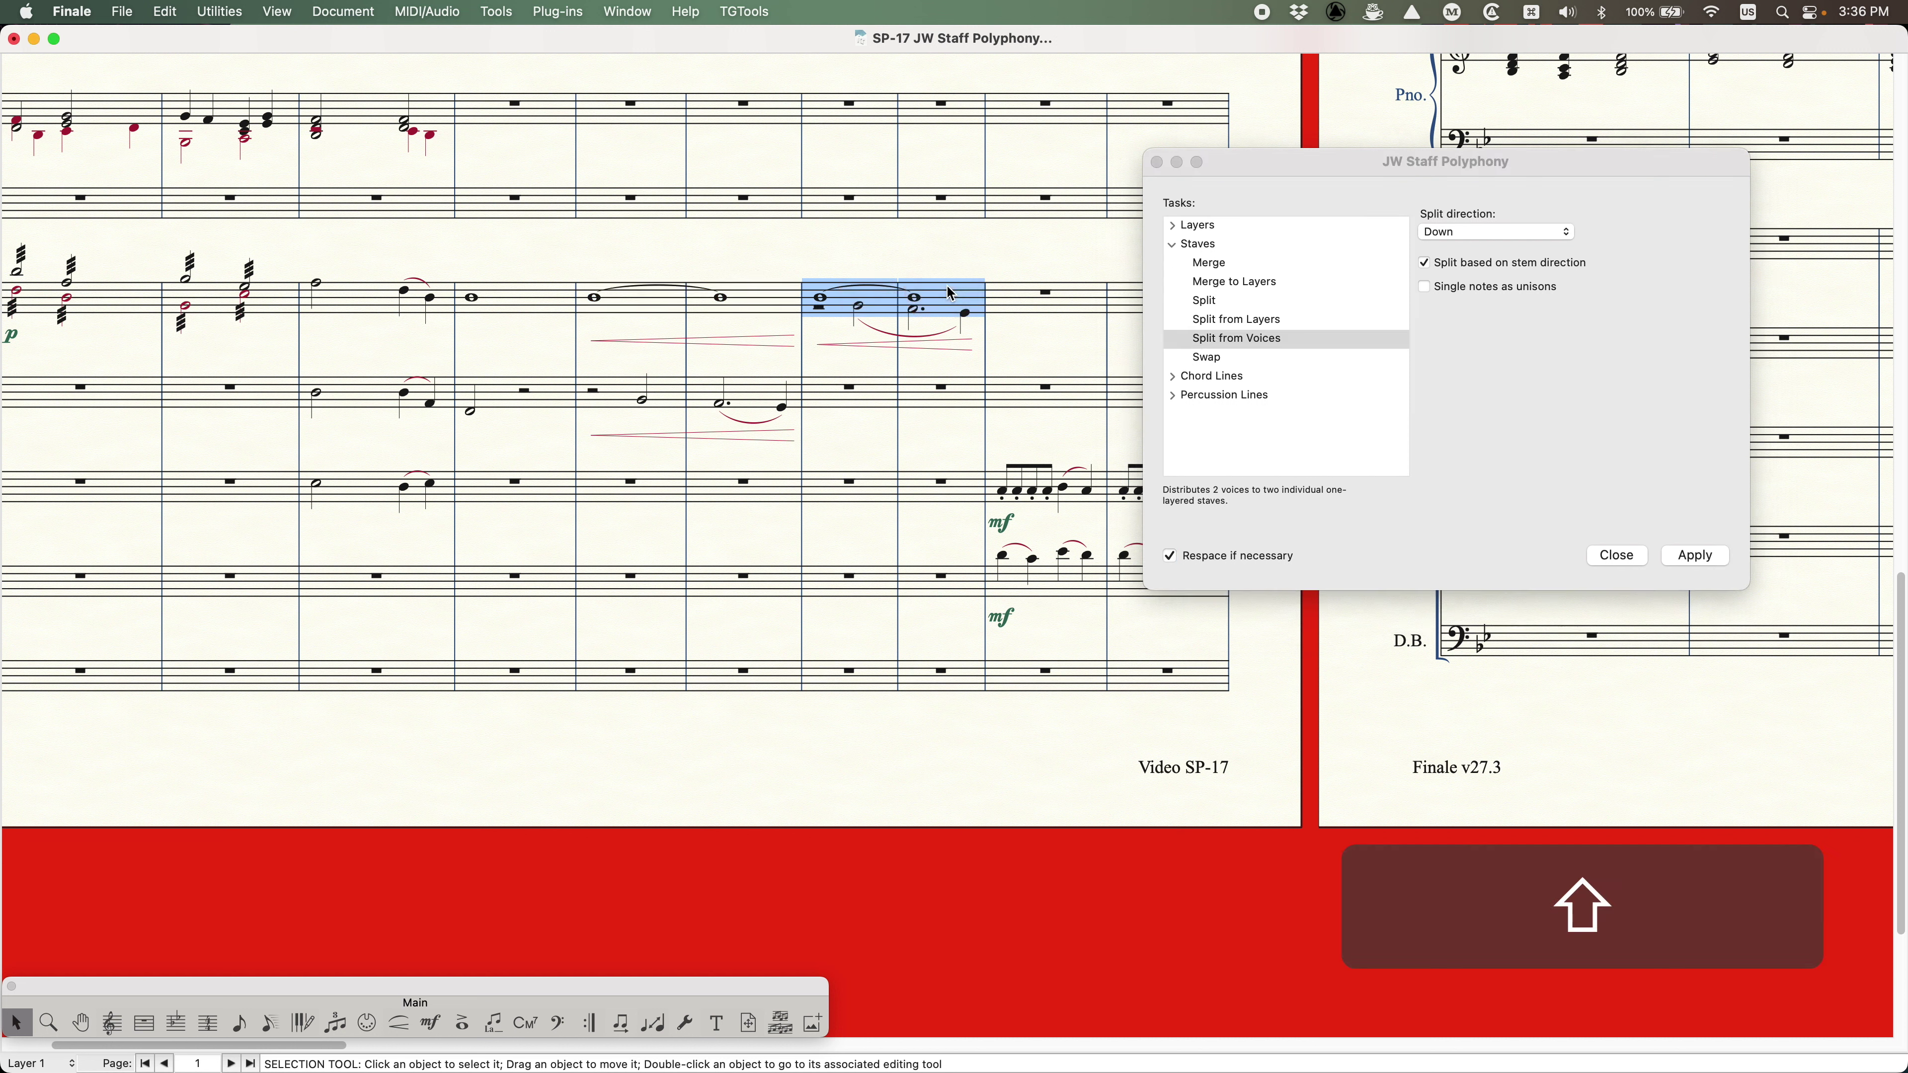
{"action": "left_click", "coordinate": [1584, 351]}
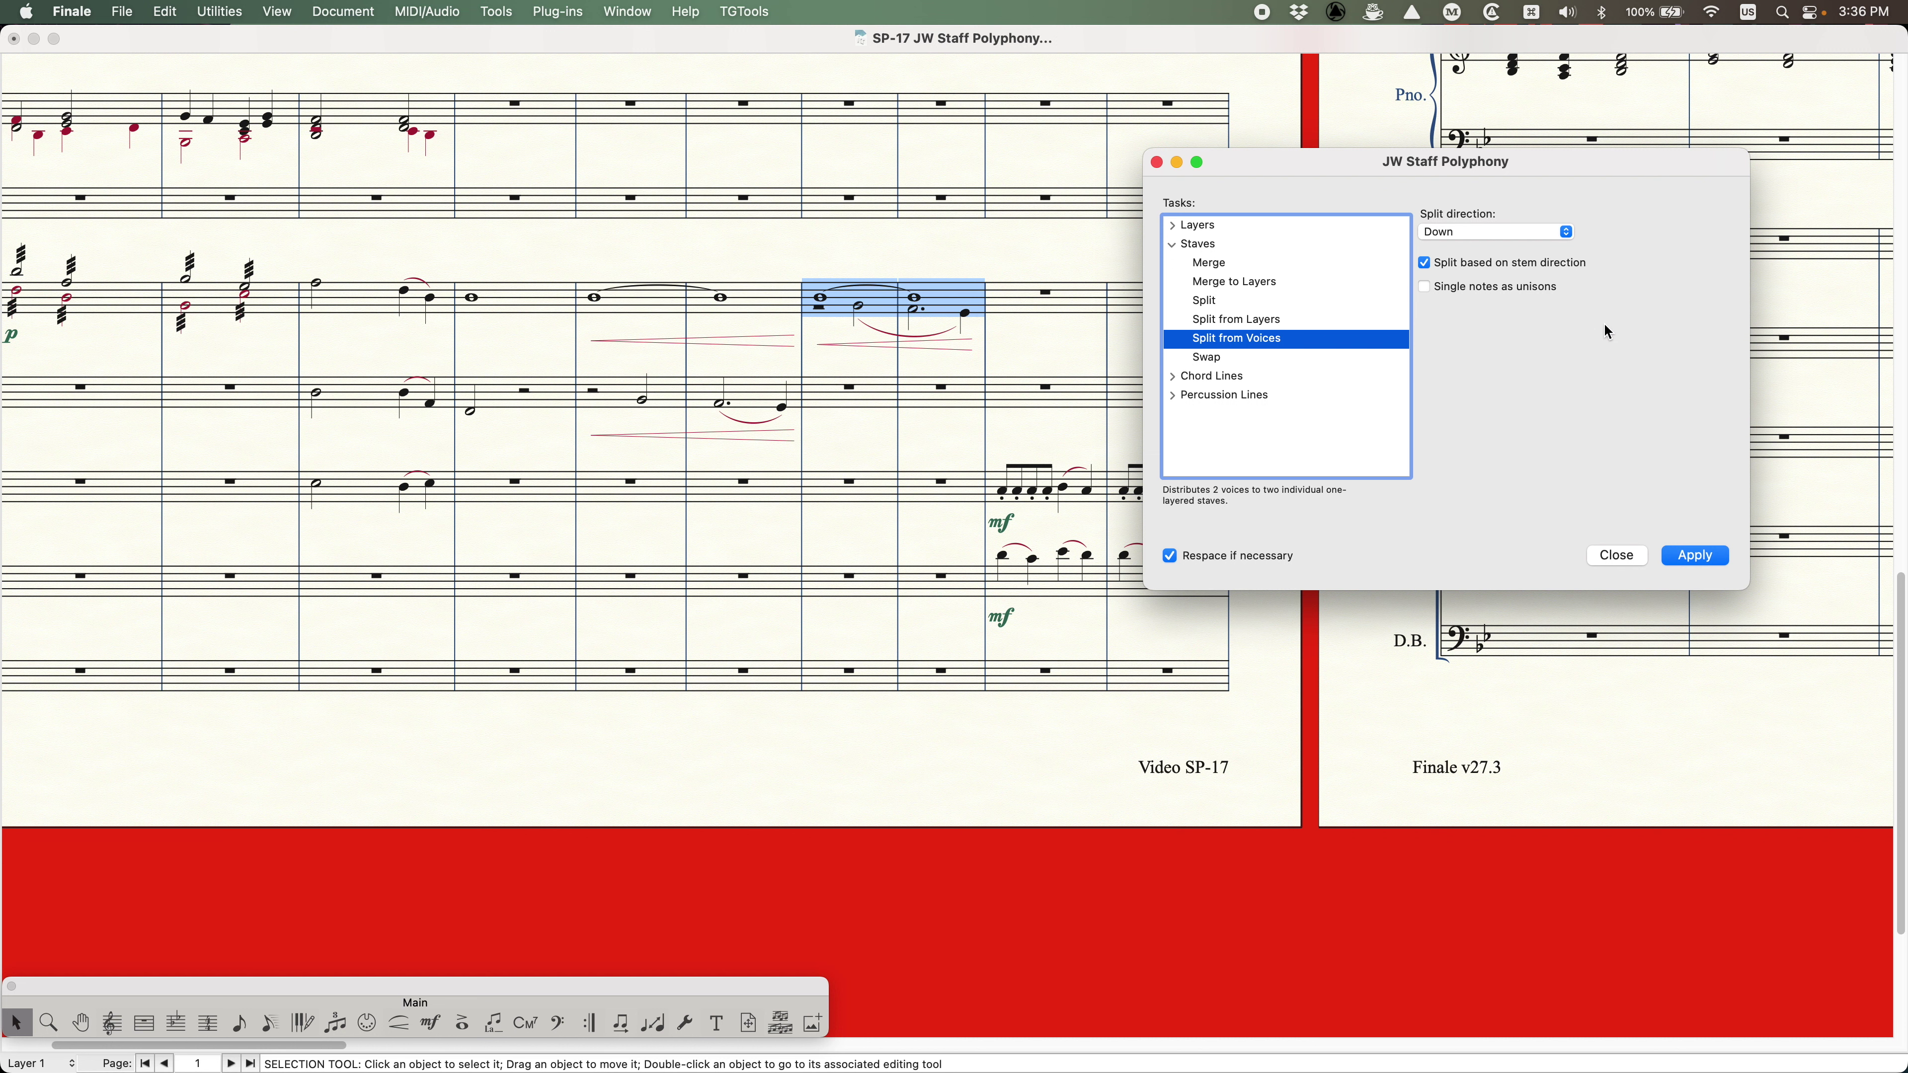
{"action": "left_click", "coordinate": [1699, 557]}
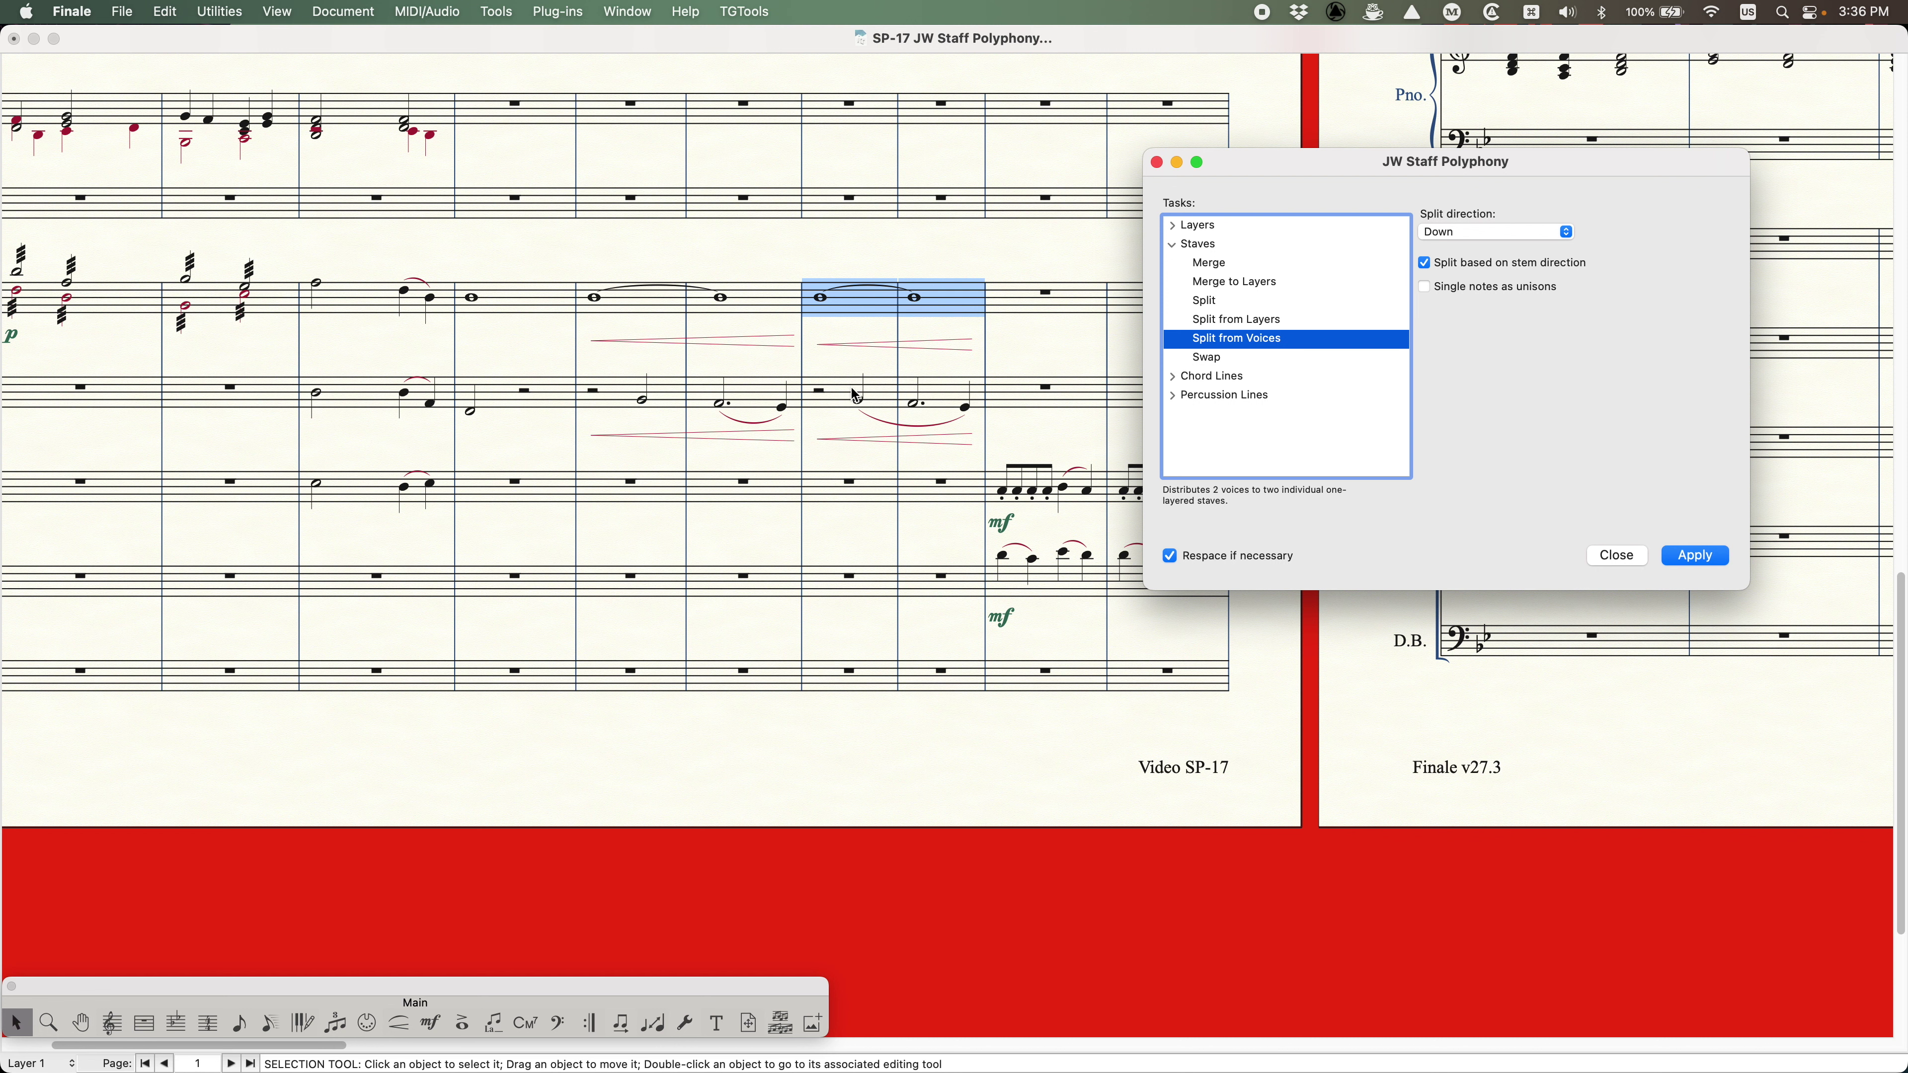
- Swap the contents of the Viola and Cello staves in measures 9–10, retaining the original staff clefs
{"action": "scroll", "coordinate": [819, 406], "scroll_direction": "right", "scroll_amount": 6}
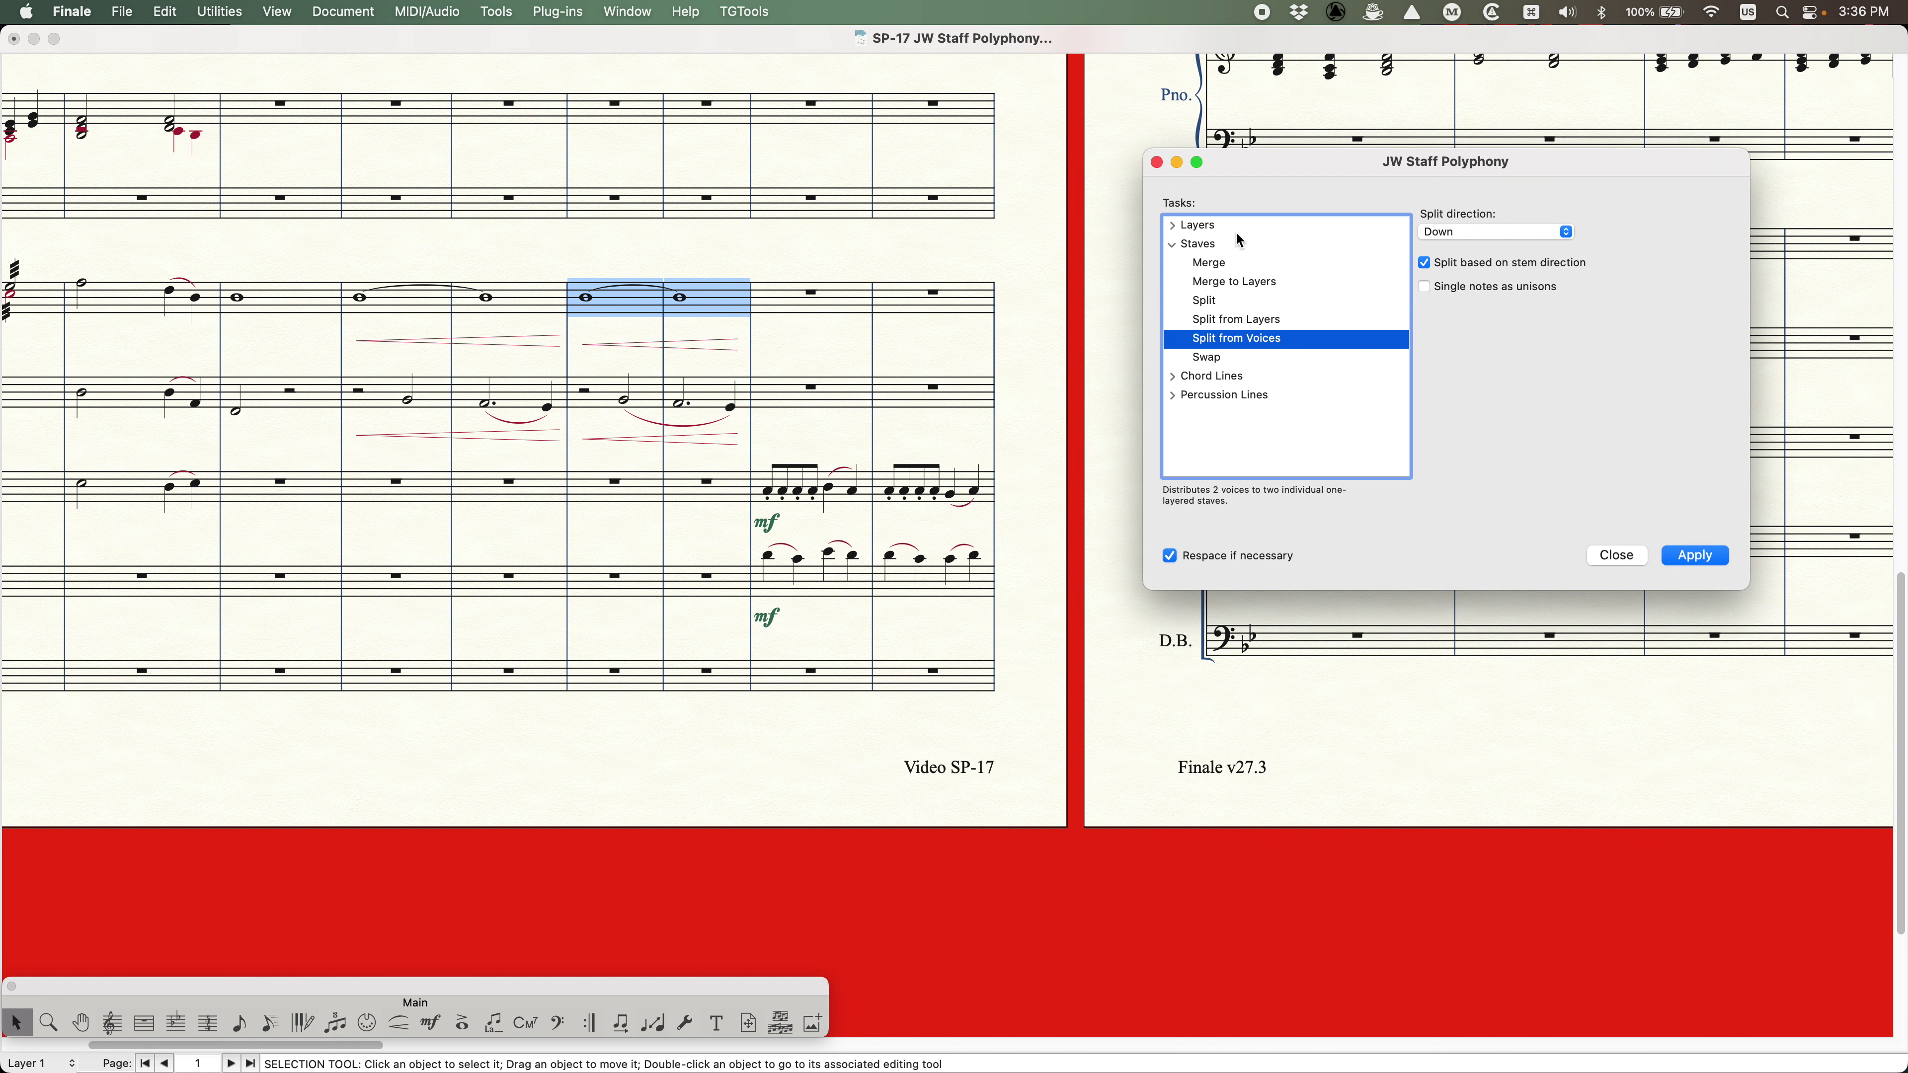
{"action": "left_click", "coordinate": [1206, 358]}
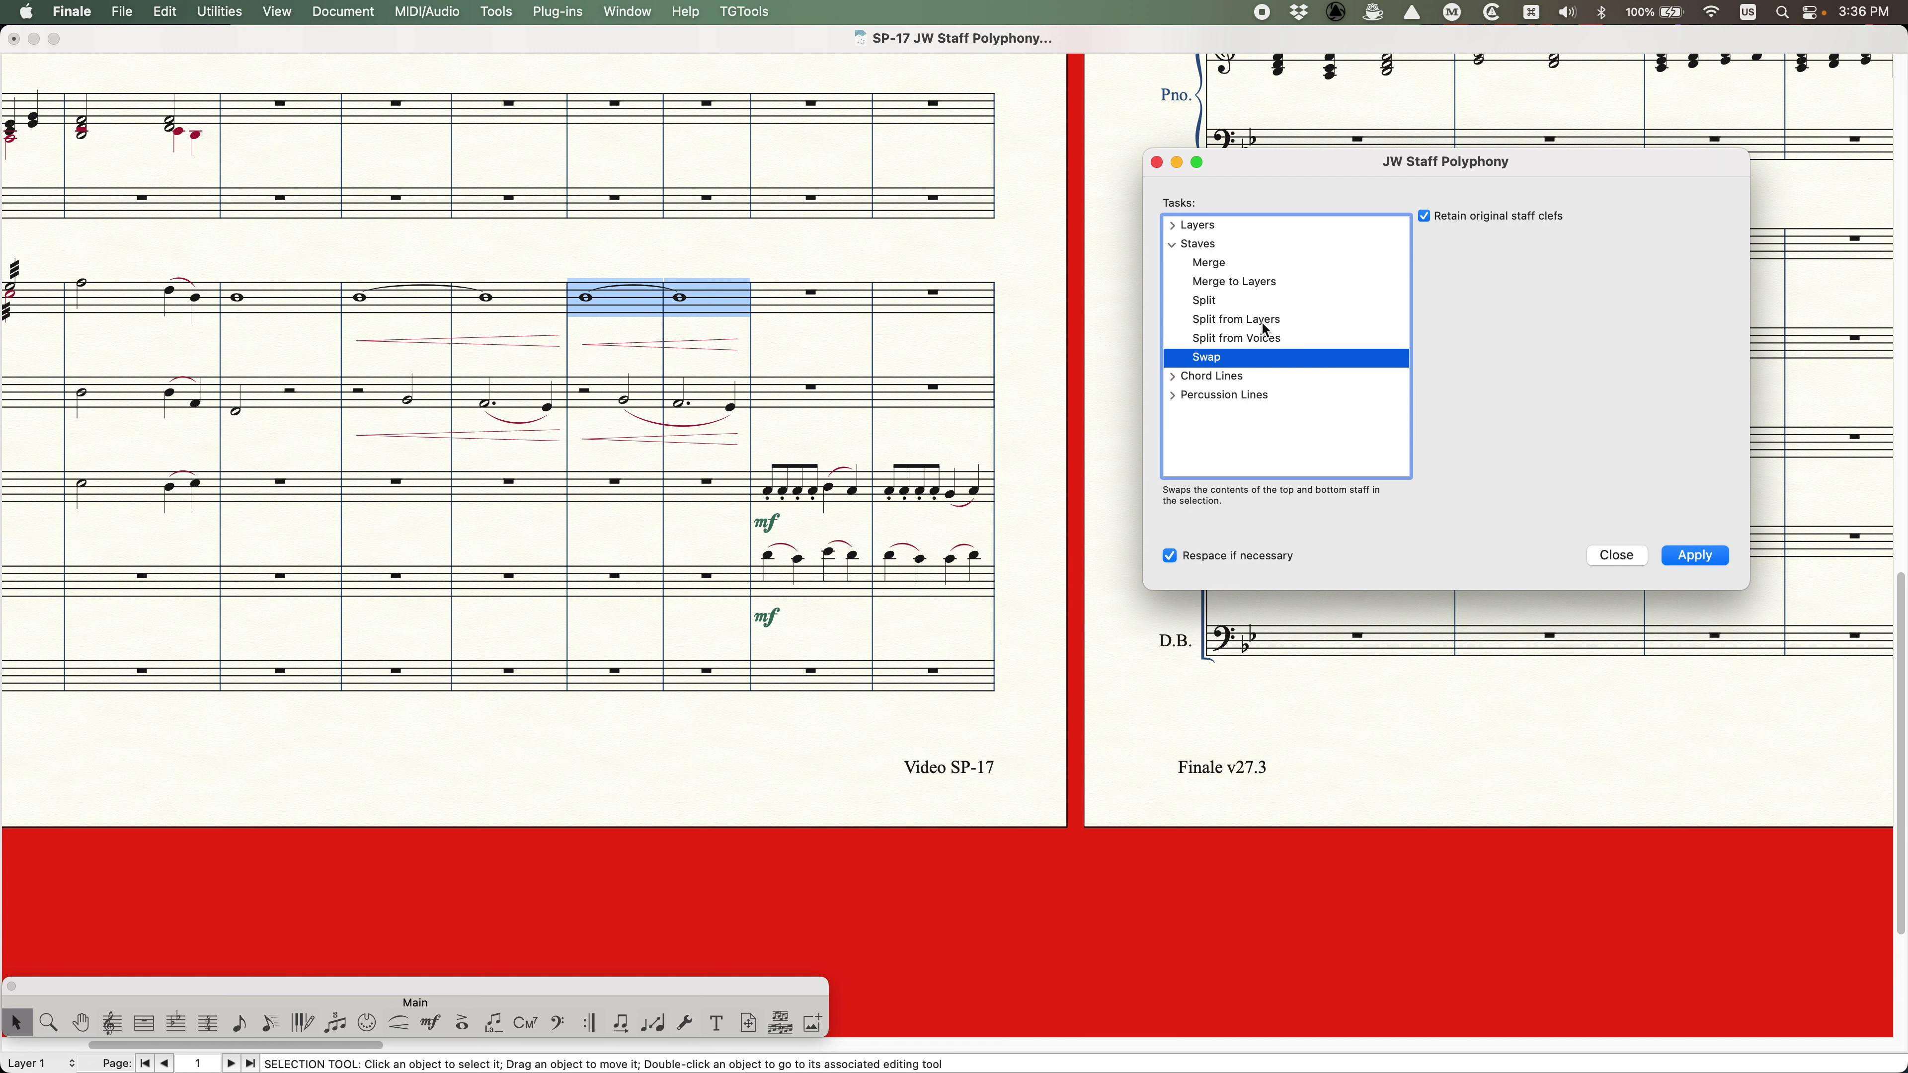
{"action": "left_click", "coordinate": [845, 487]}
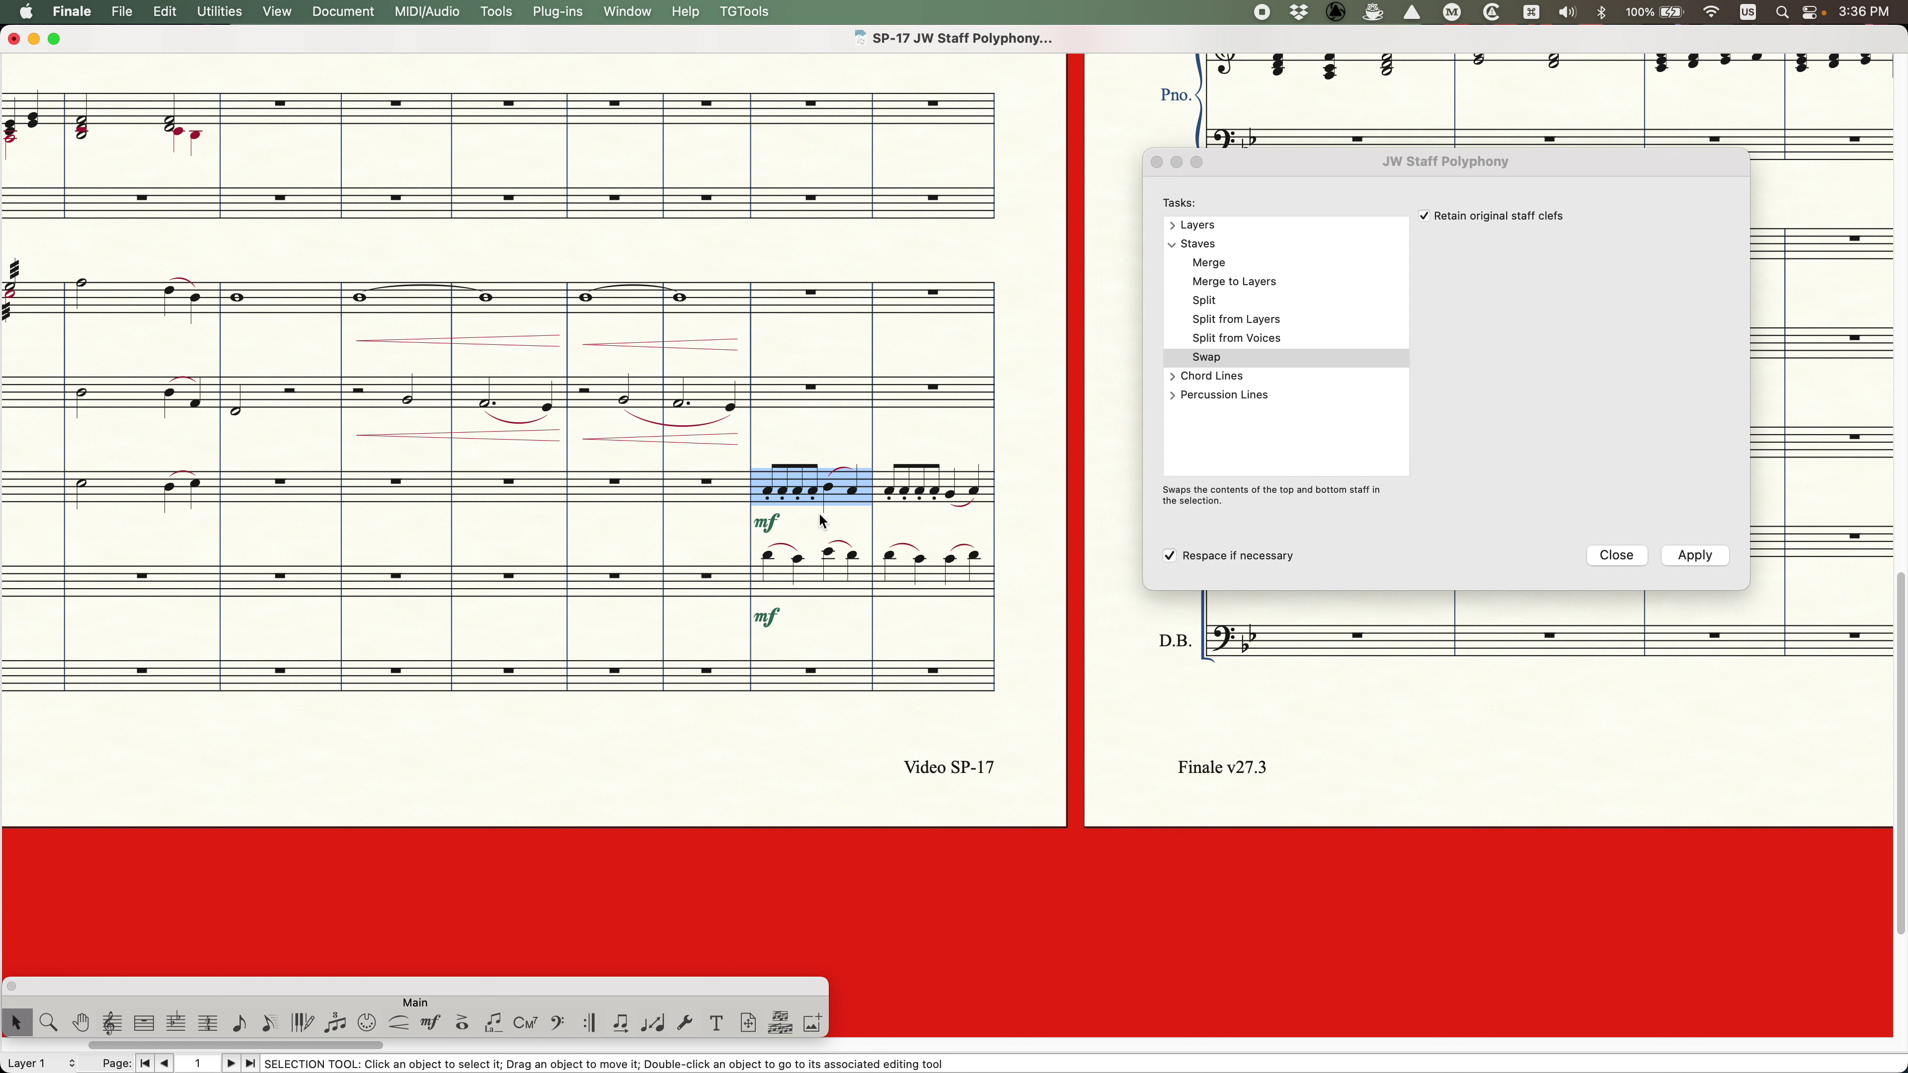
{"action": "scroll", "coordinate": [823, 521], "scroll_direction": "right", "scroll_amount": 3}
{"action": "left_click", "coordinate": [864, 579], "text": "shift"}
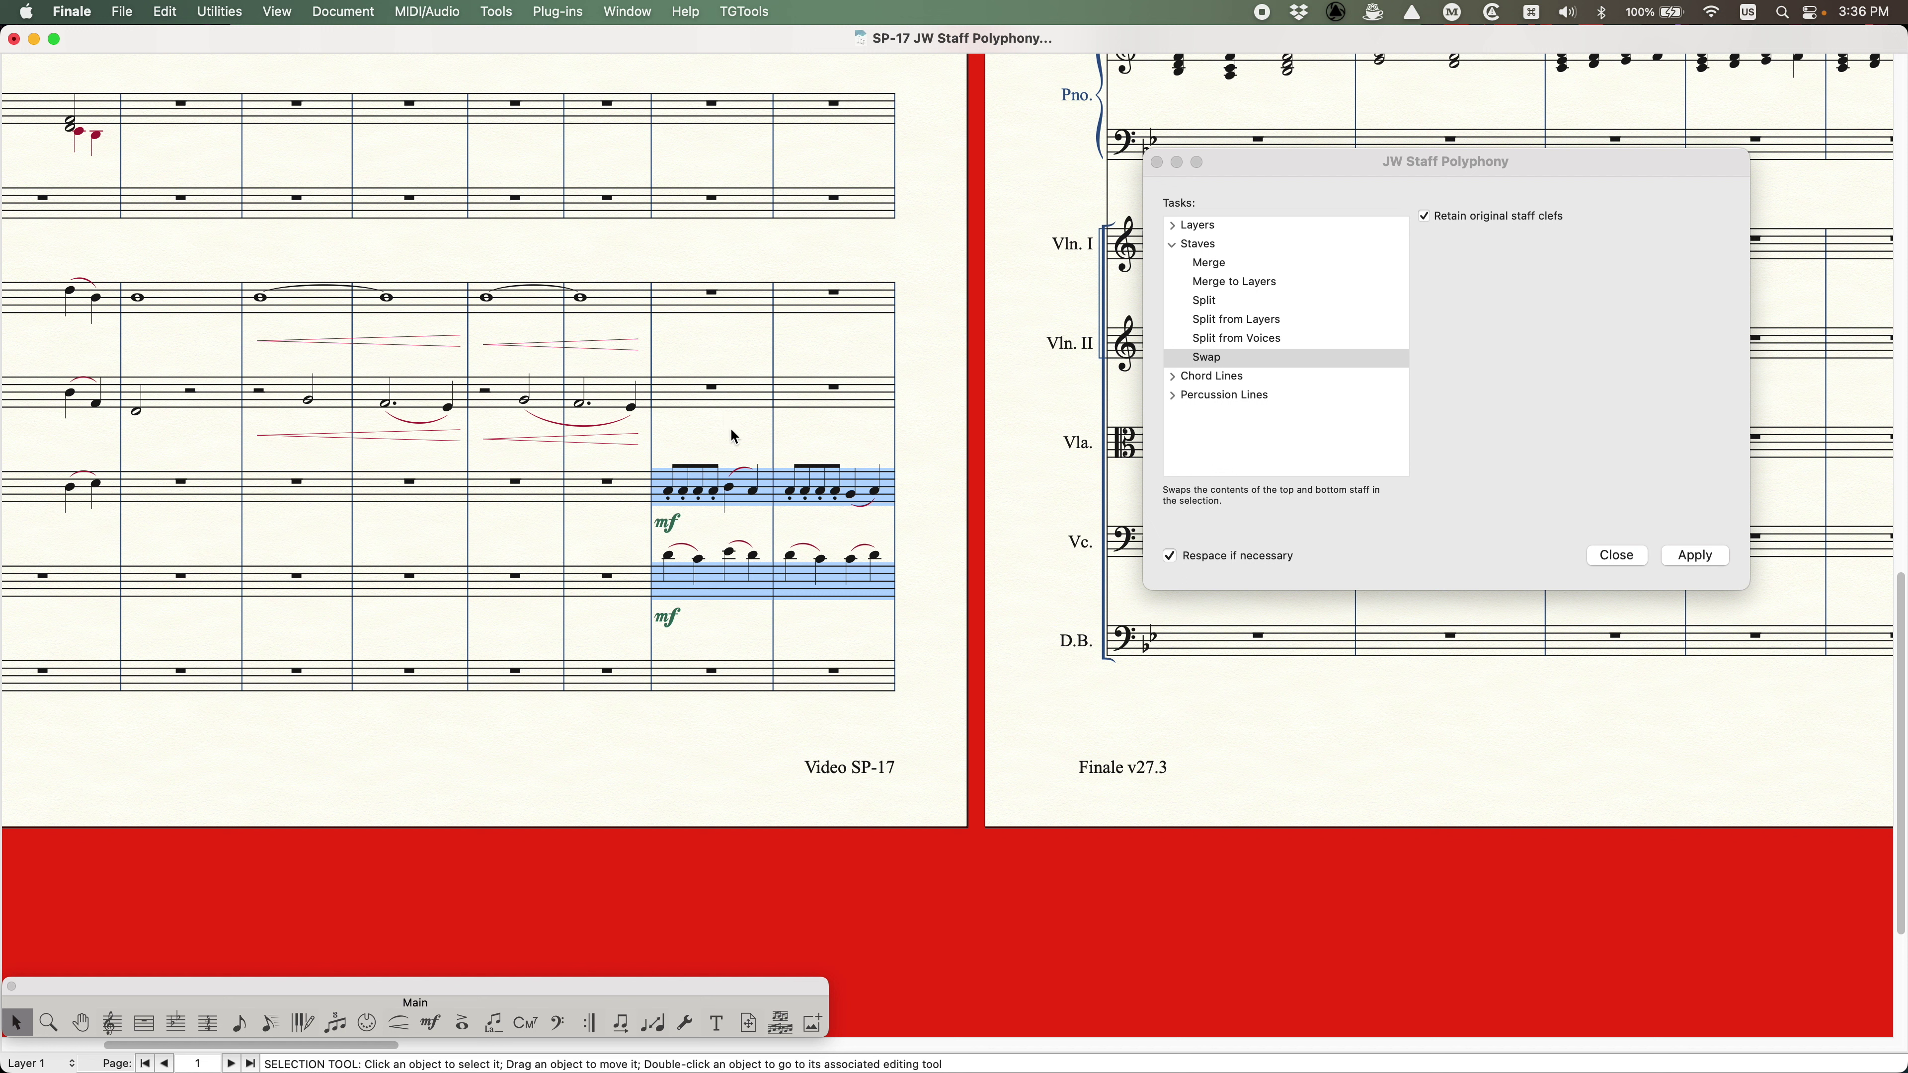
{"action": "left_click", "coordinate": [745, 493]}
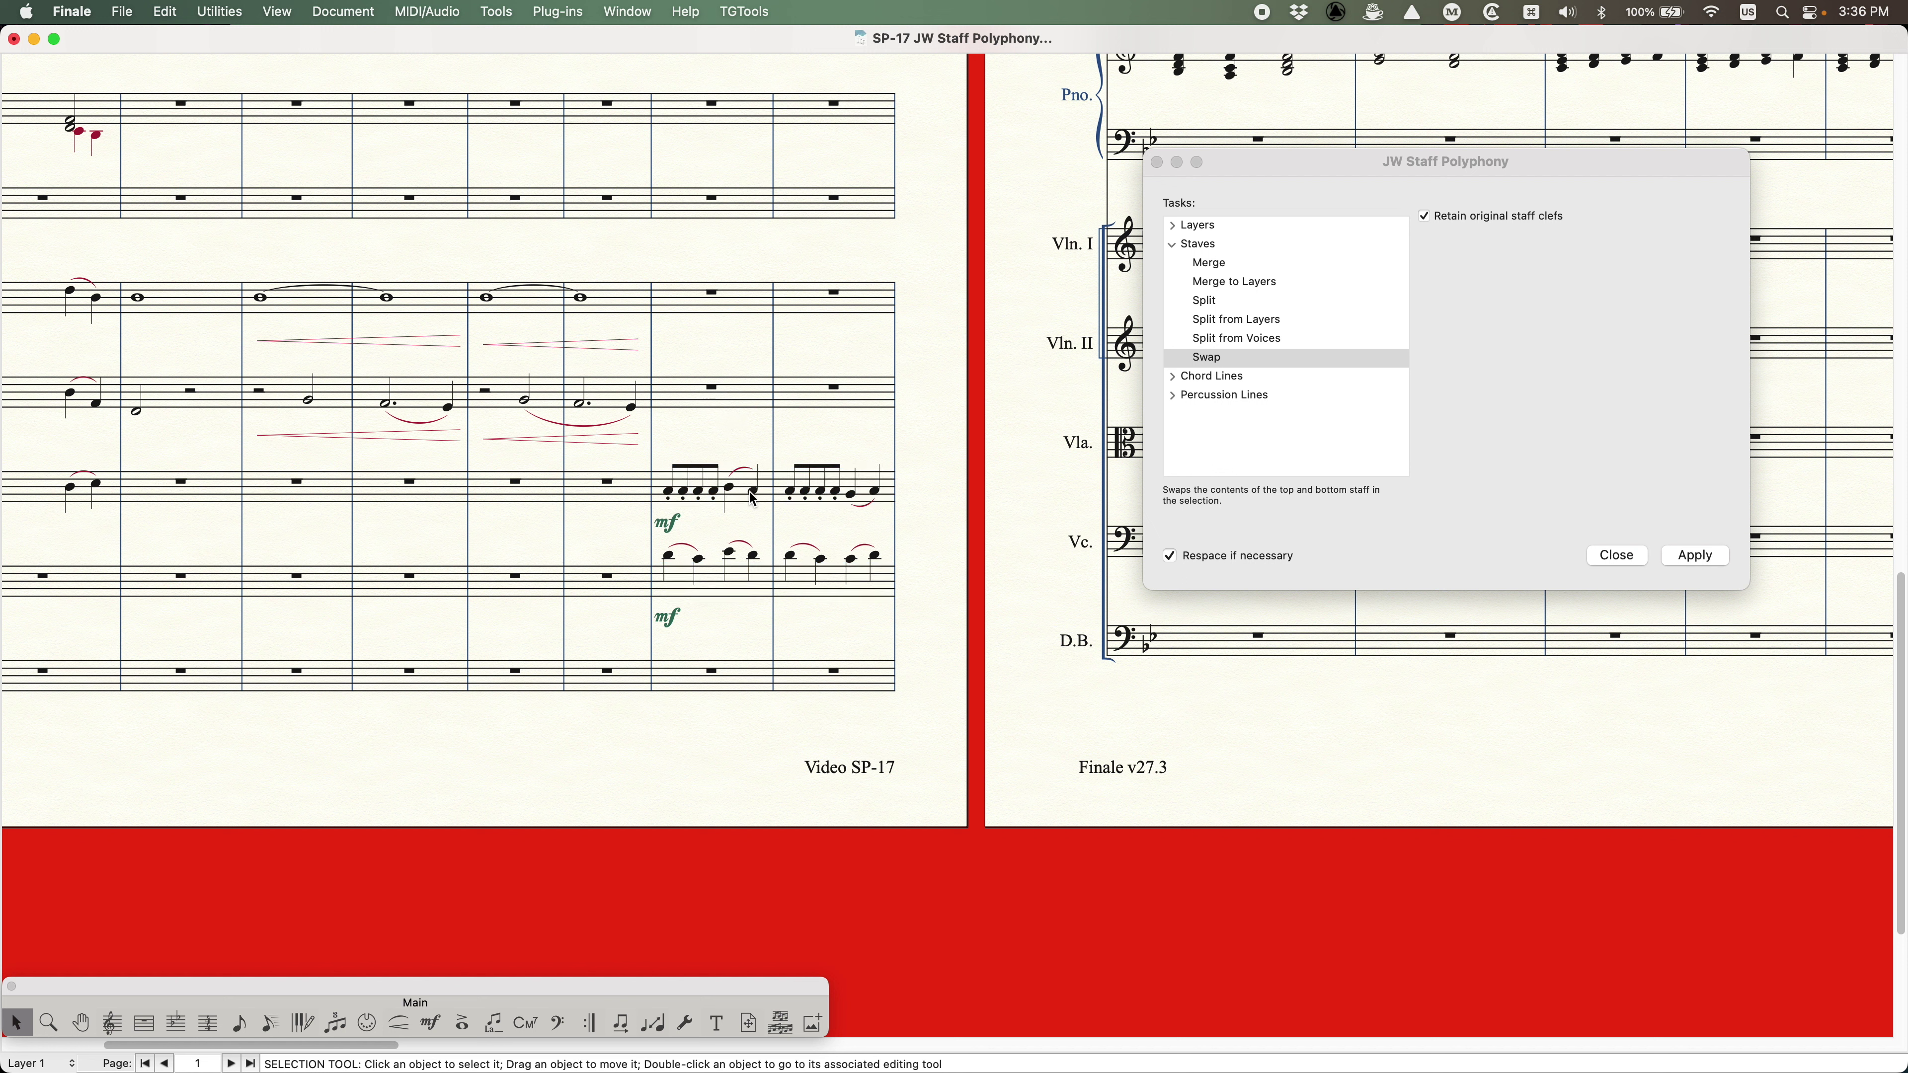
{"action": "left_click", "coordinate": [746, 583]}
{"action": "left_click", "coordinate": [723, 499]}
{"action": "left_click", "coordinate": [701, 385]}
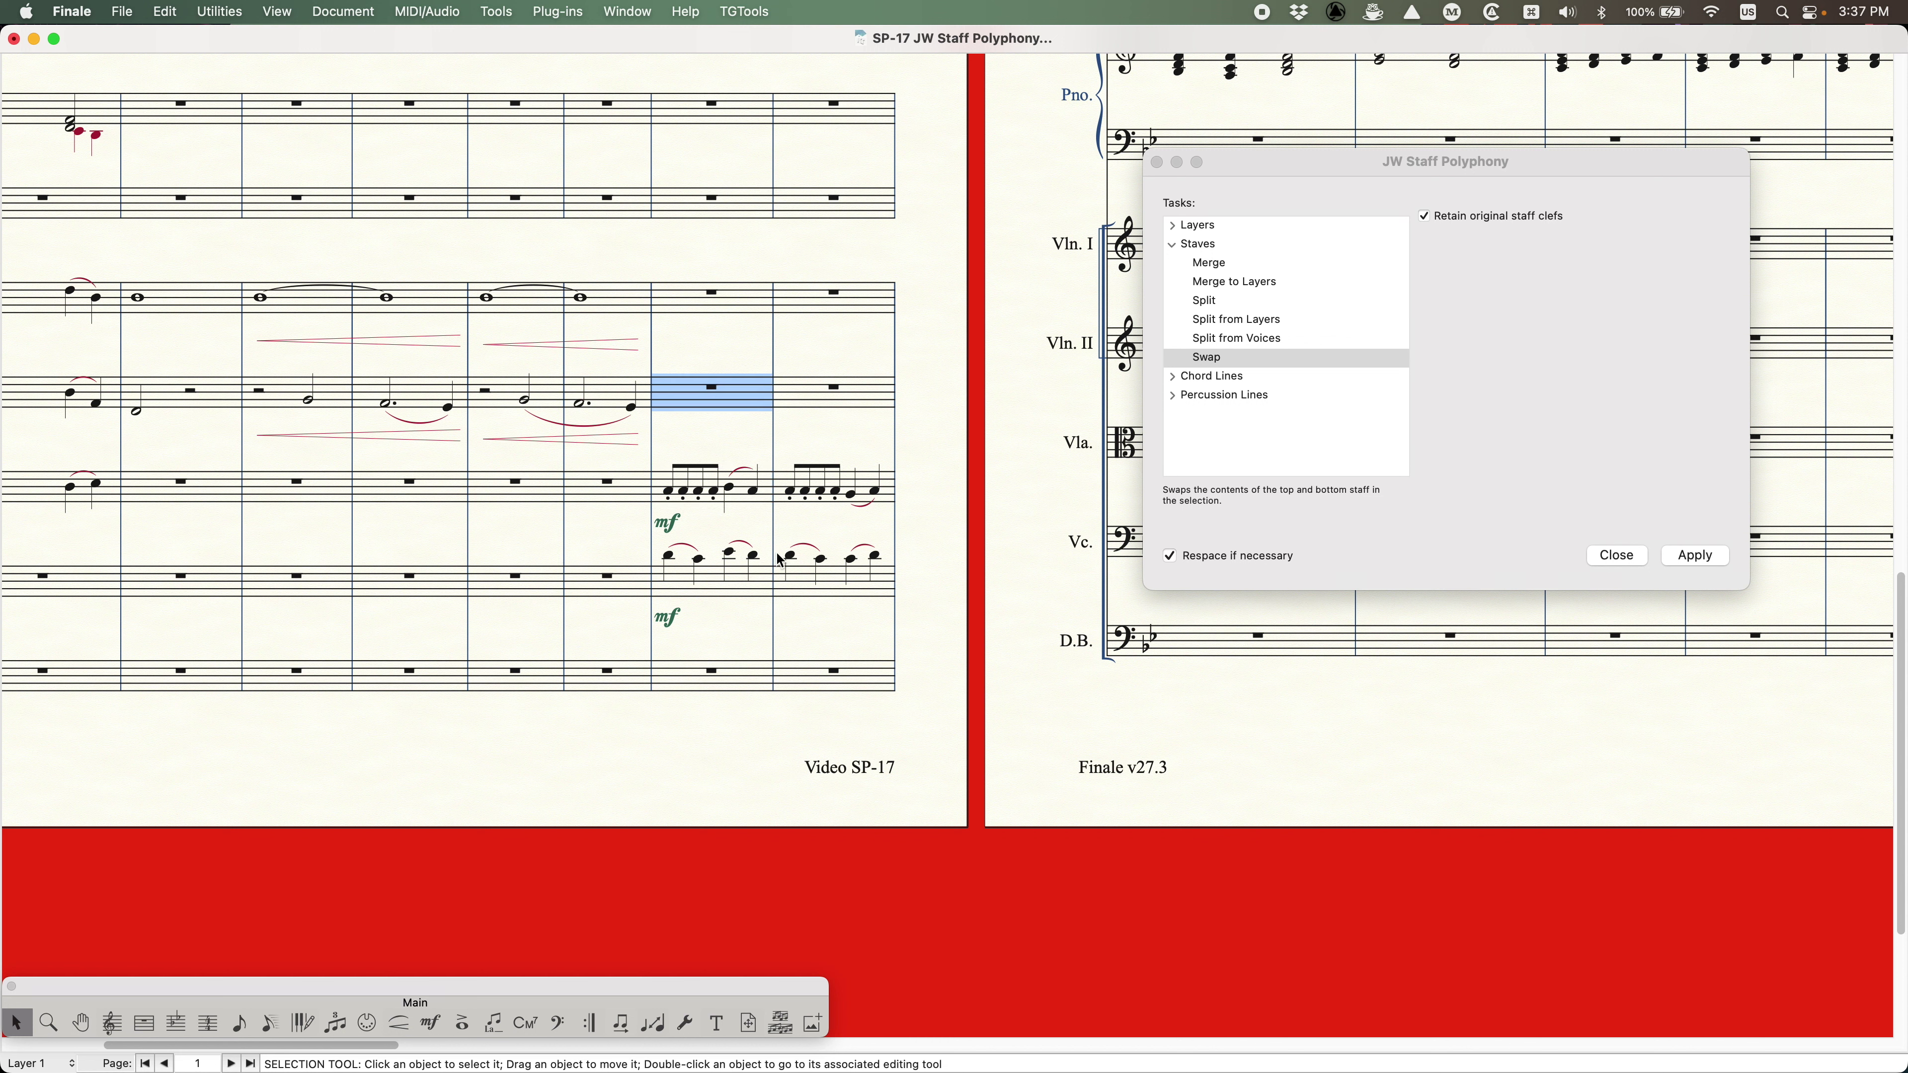
{"action": "left_click", "coordinate": [740, 487]}
{"action": "left_click", "coordinate": [875, 585], "text": "shift"}
{"action": "left_click", "coordinate": [1500, 323]}
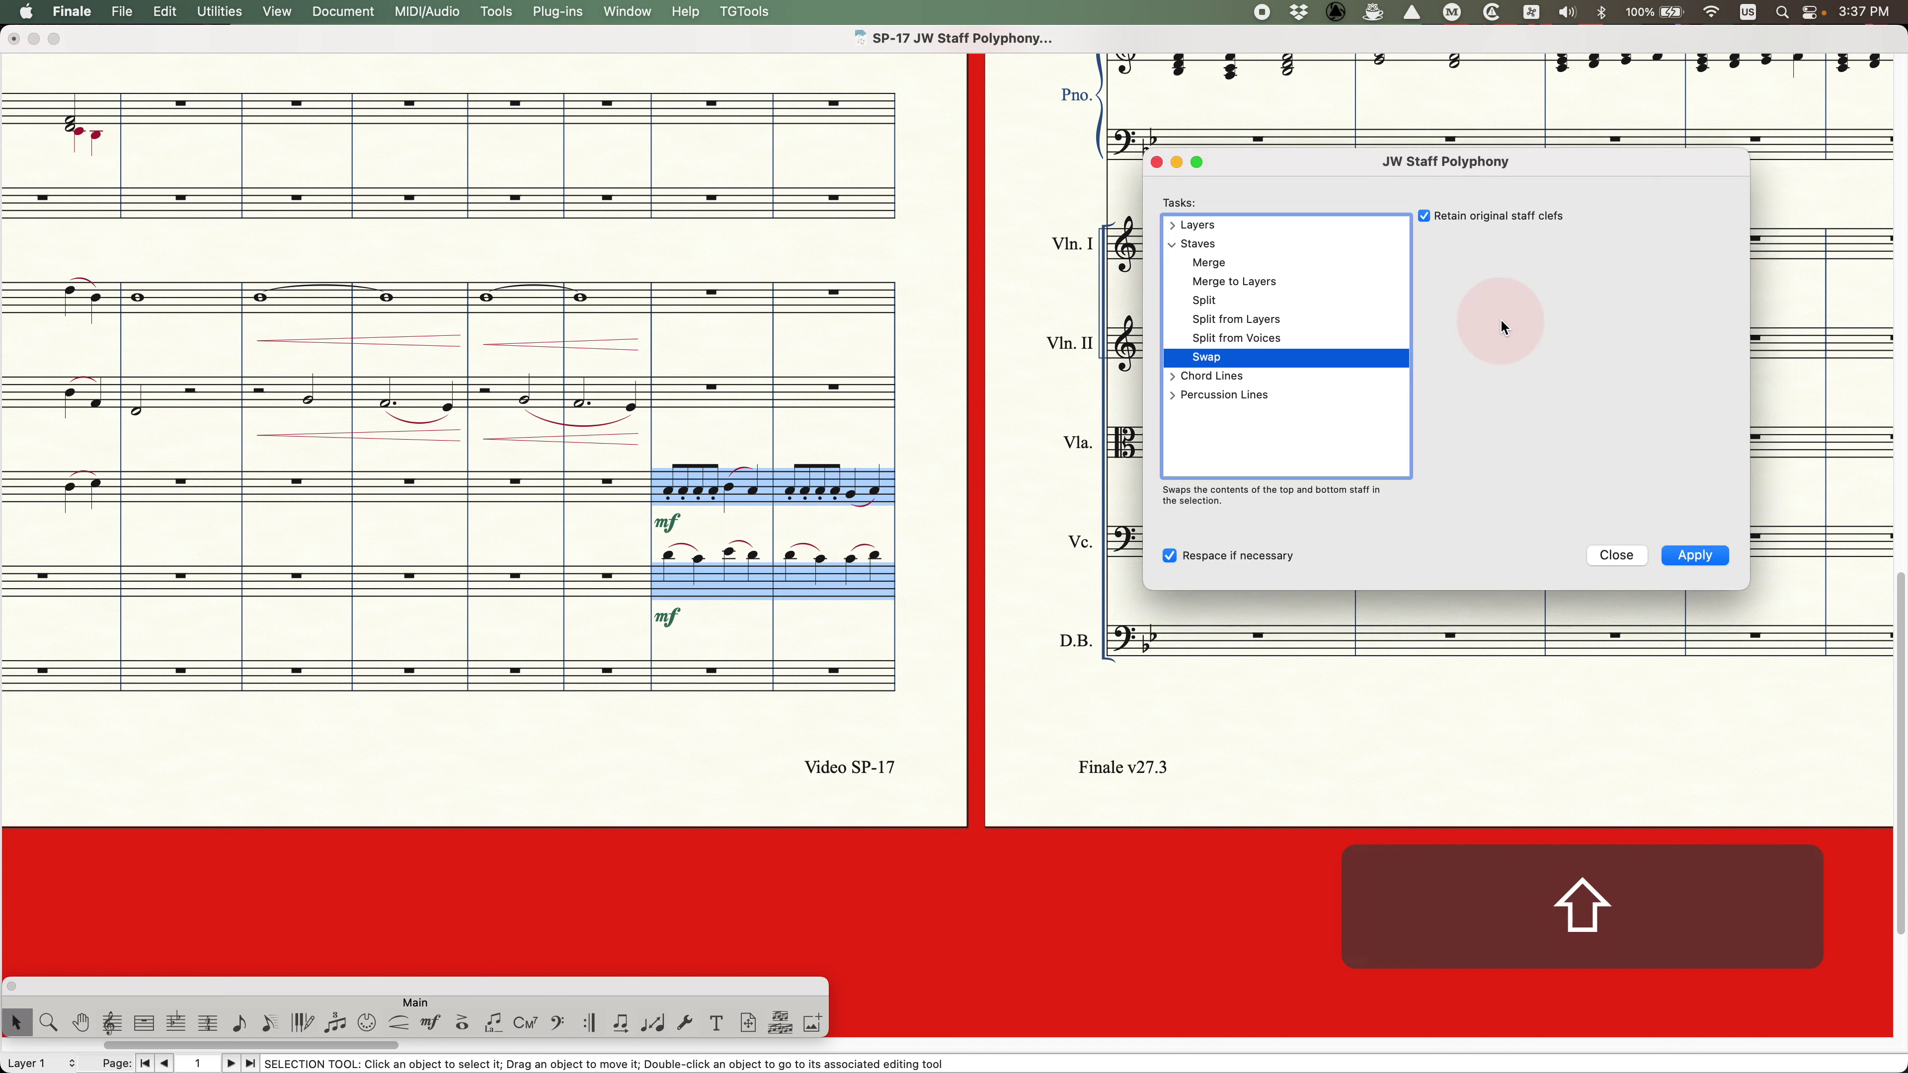
{"action": "left_click", "coordinate": [1699, 556]}
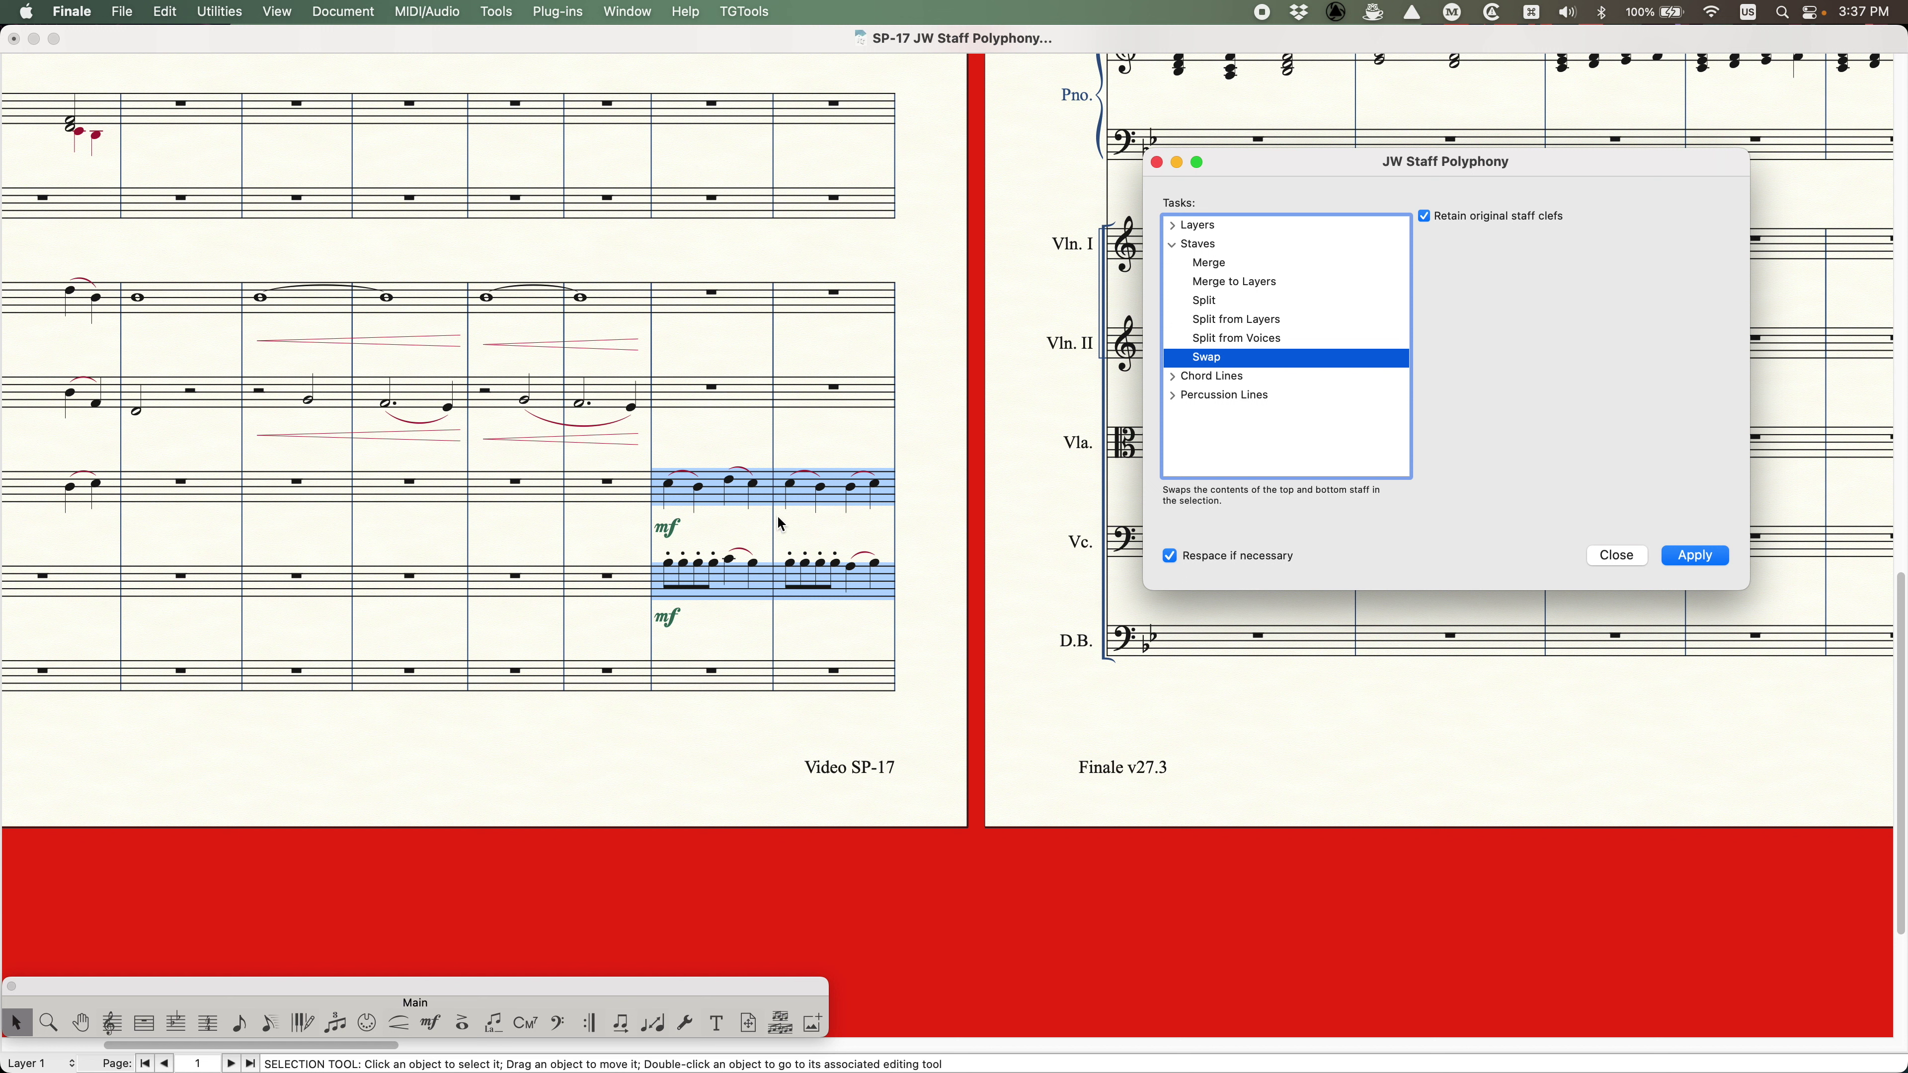
- Show page 2 of the score and examine the available Chord Lines tasks, from Add through Split Unisons
{"action": "scroll", "coordinate": [950, 524], "scroll_direction": "up", "scroll_amount": 10}
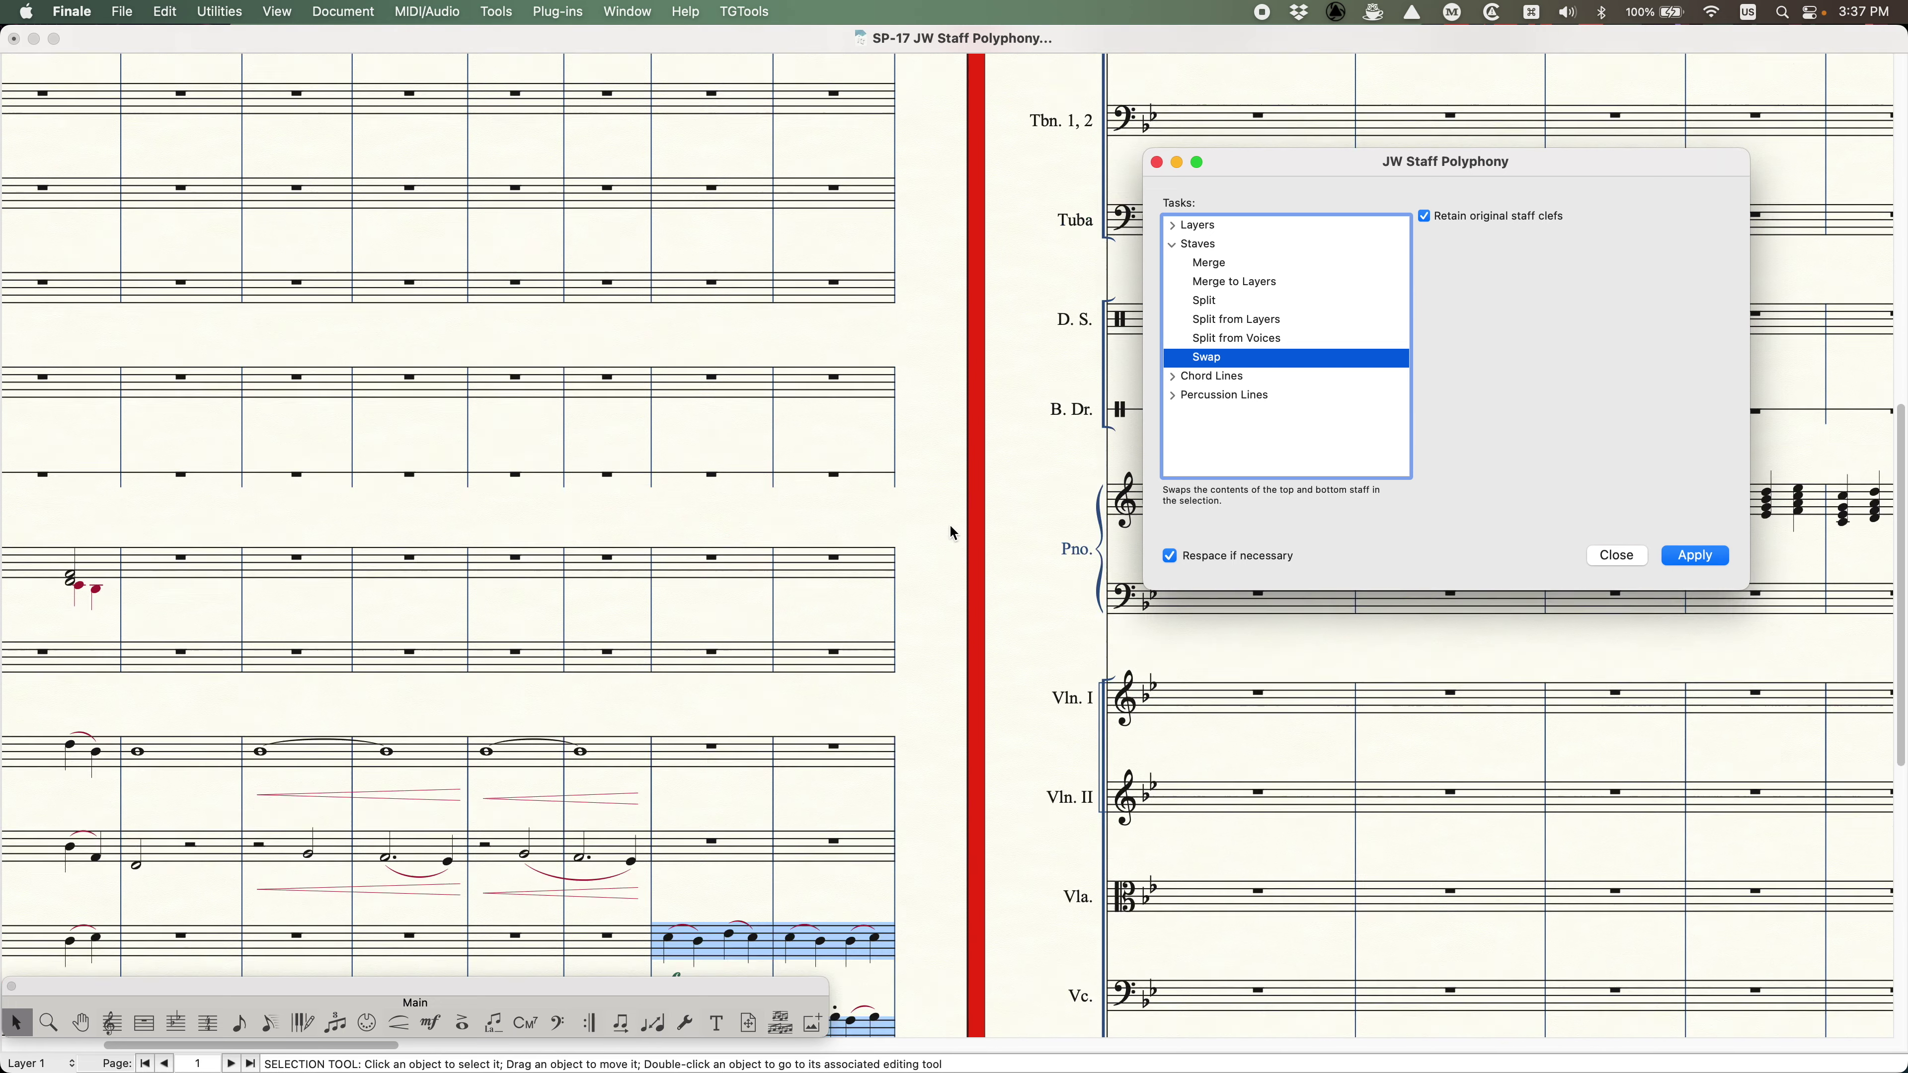
{"action": "scroll", "coordinate": [1031, 489], "scroll_direction": "right", "scroll_amount": 10}
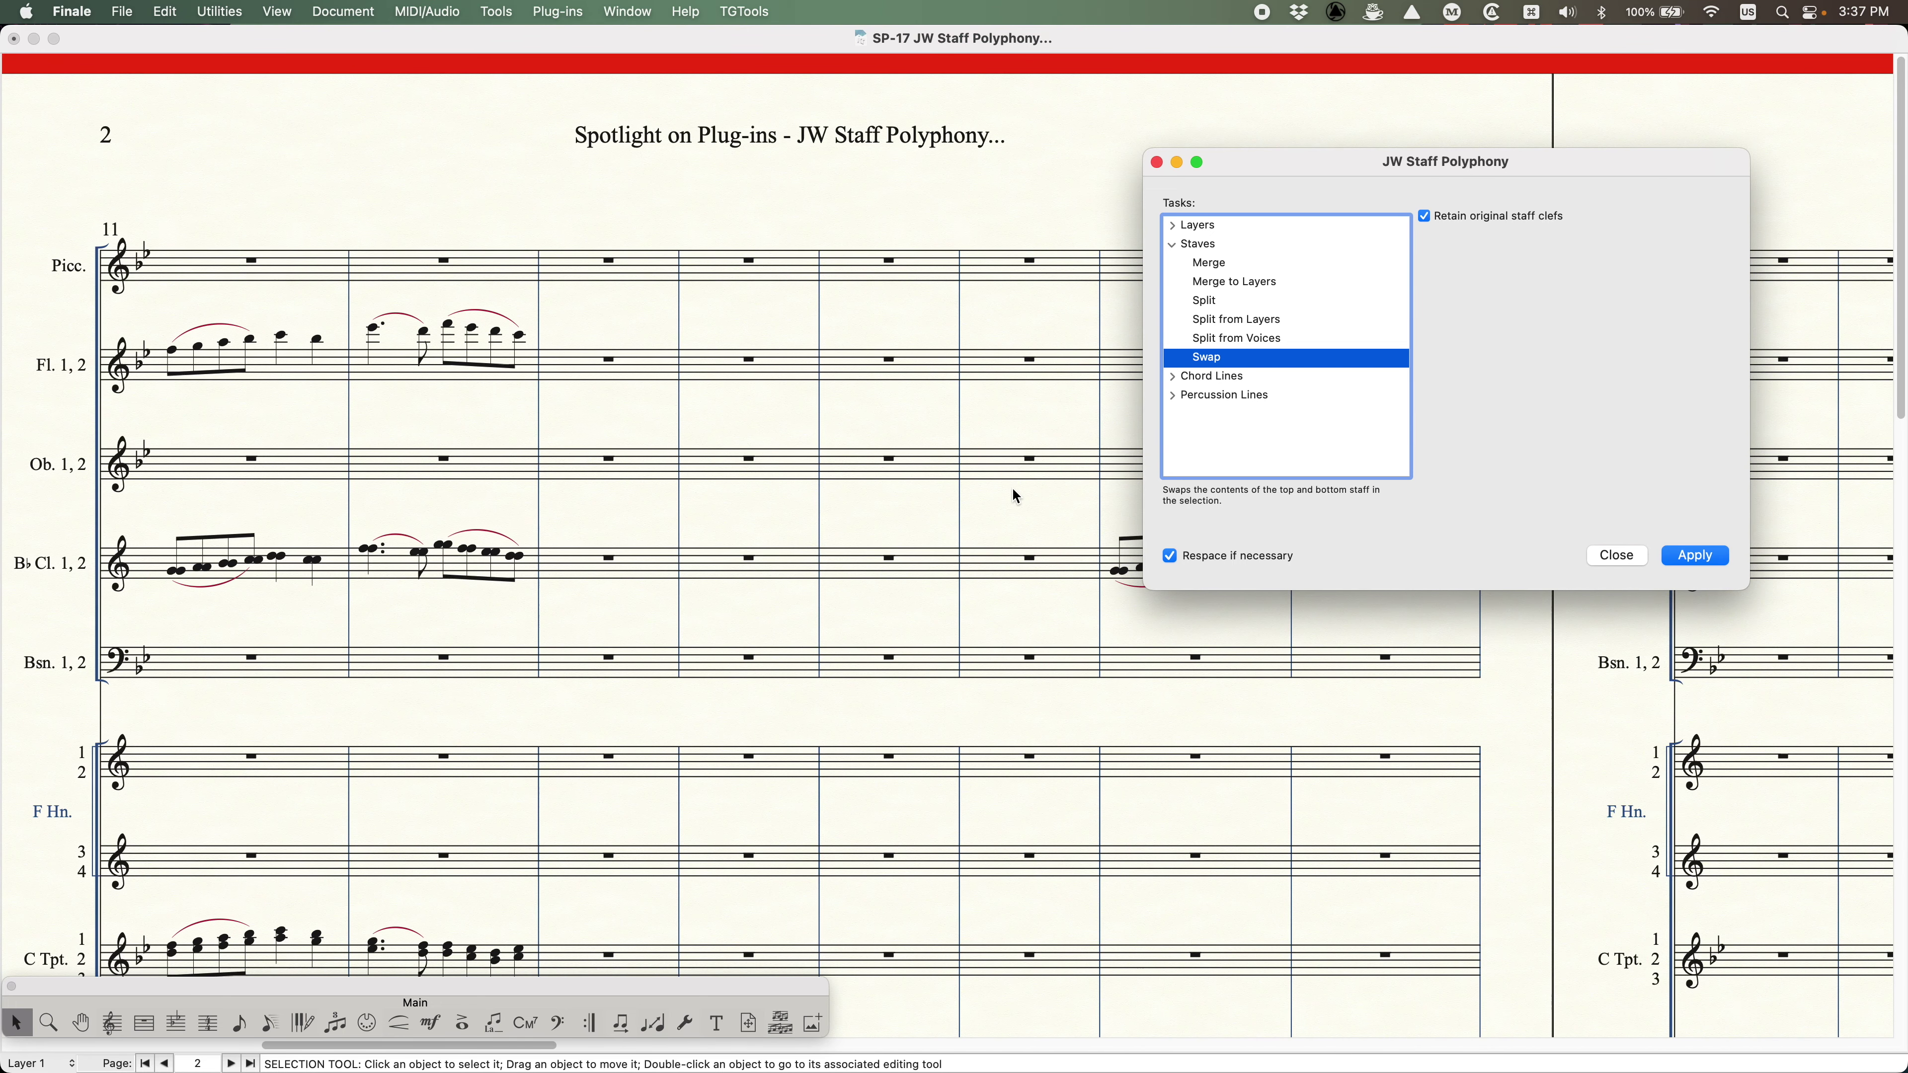
{"action": "left_click", "coordinate": [1171, 244]}
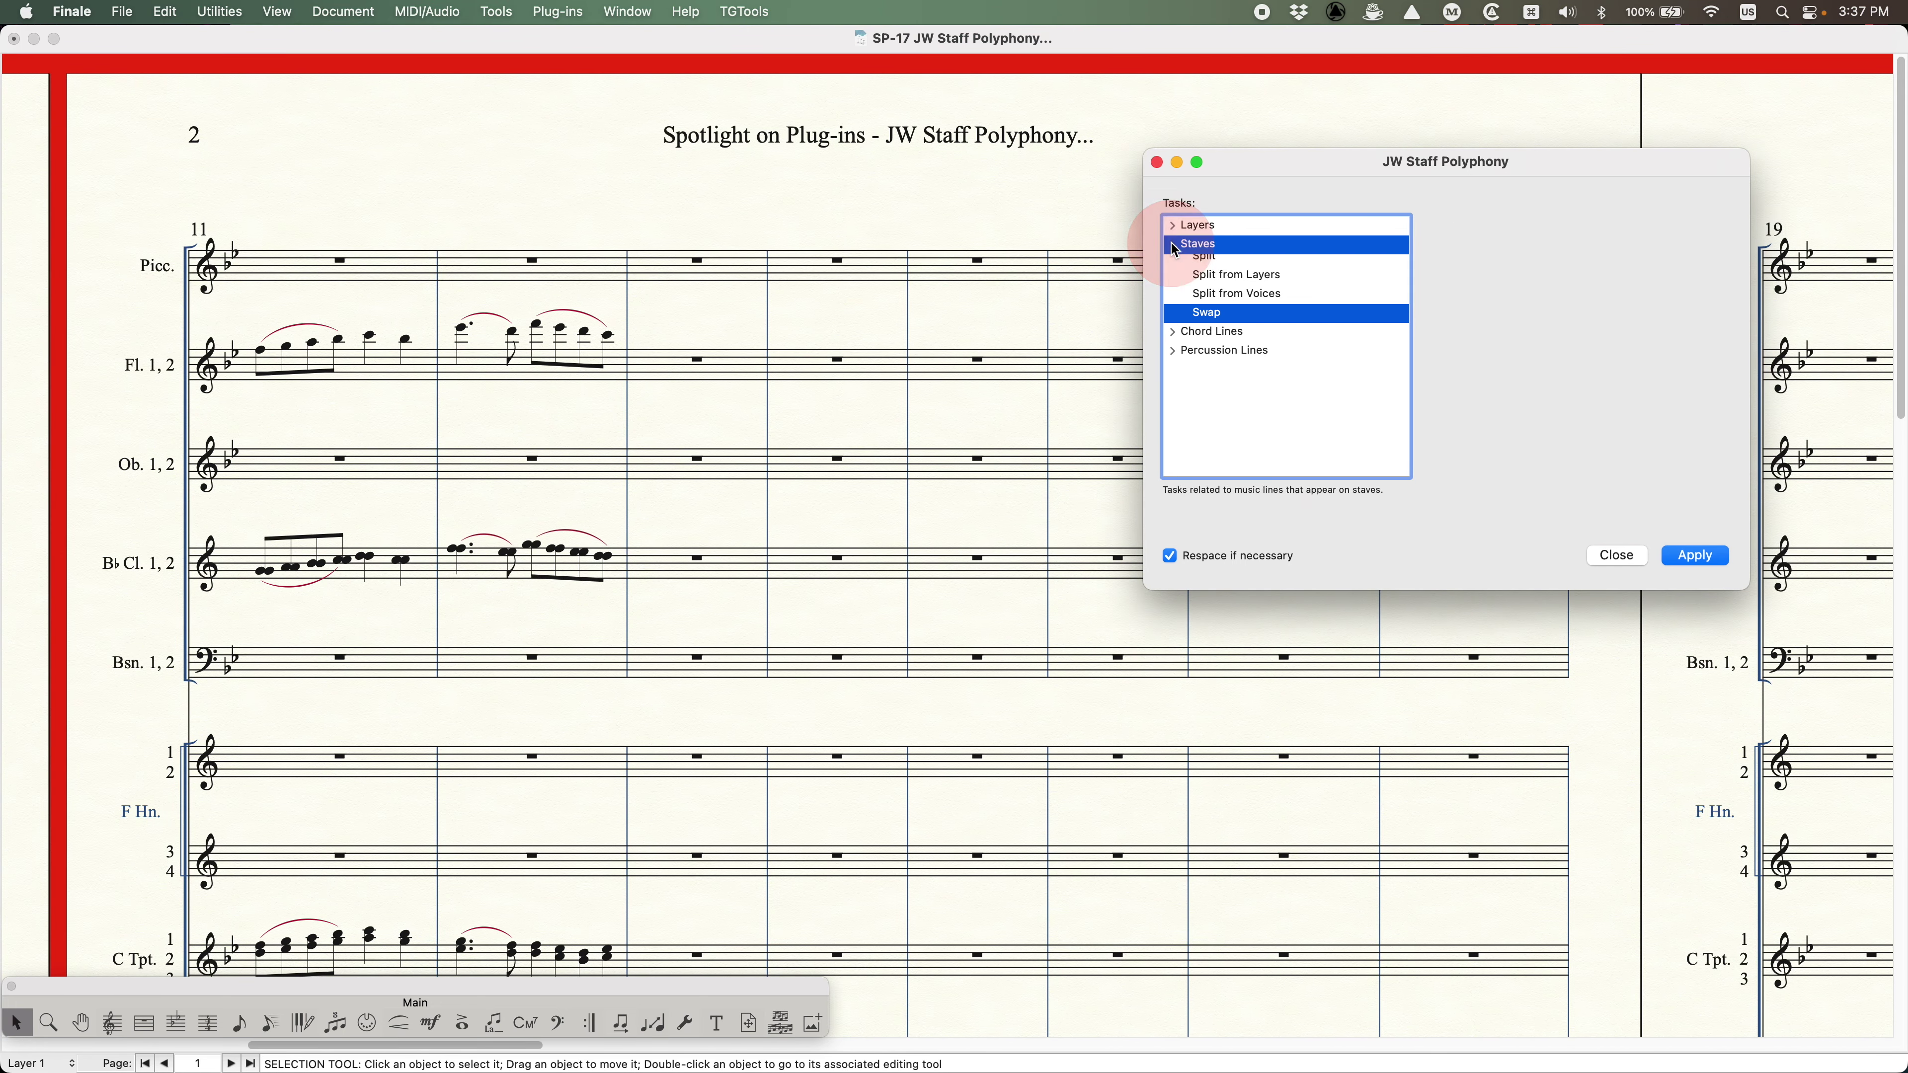
{"action": "left_click", "coordinate": [1170, 262]}
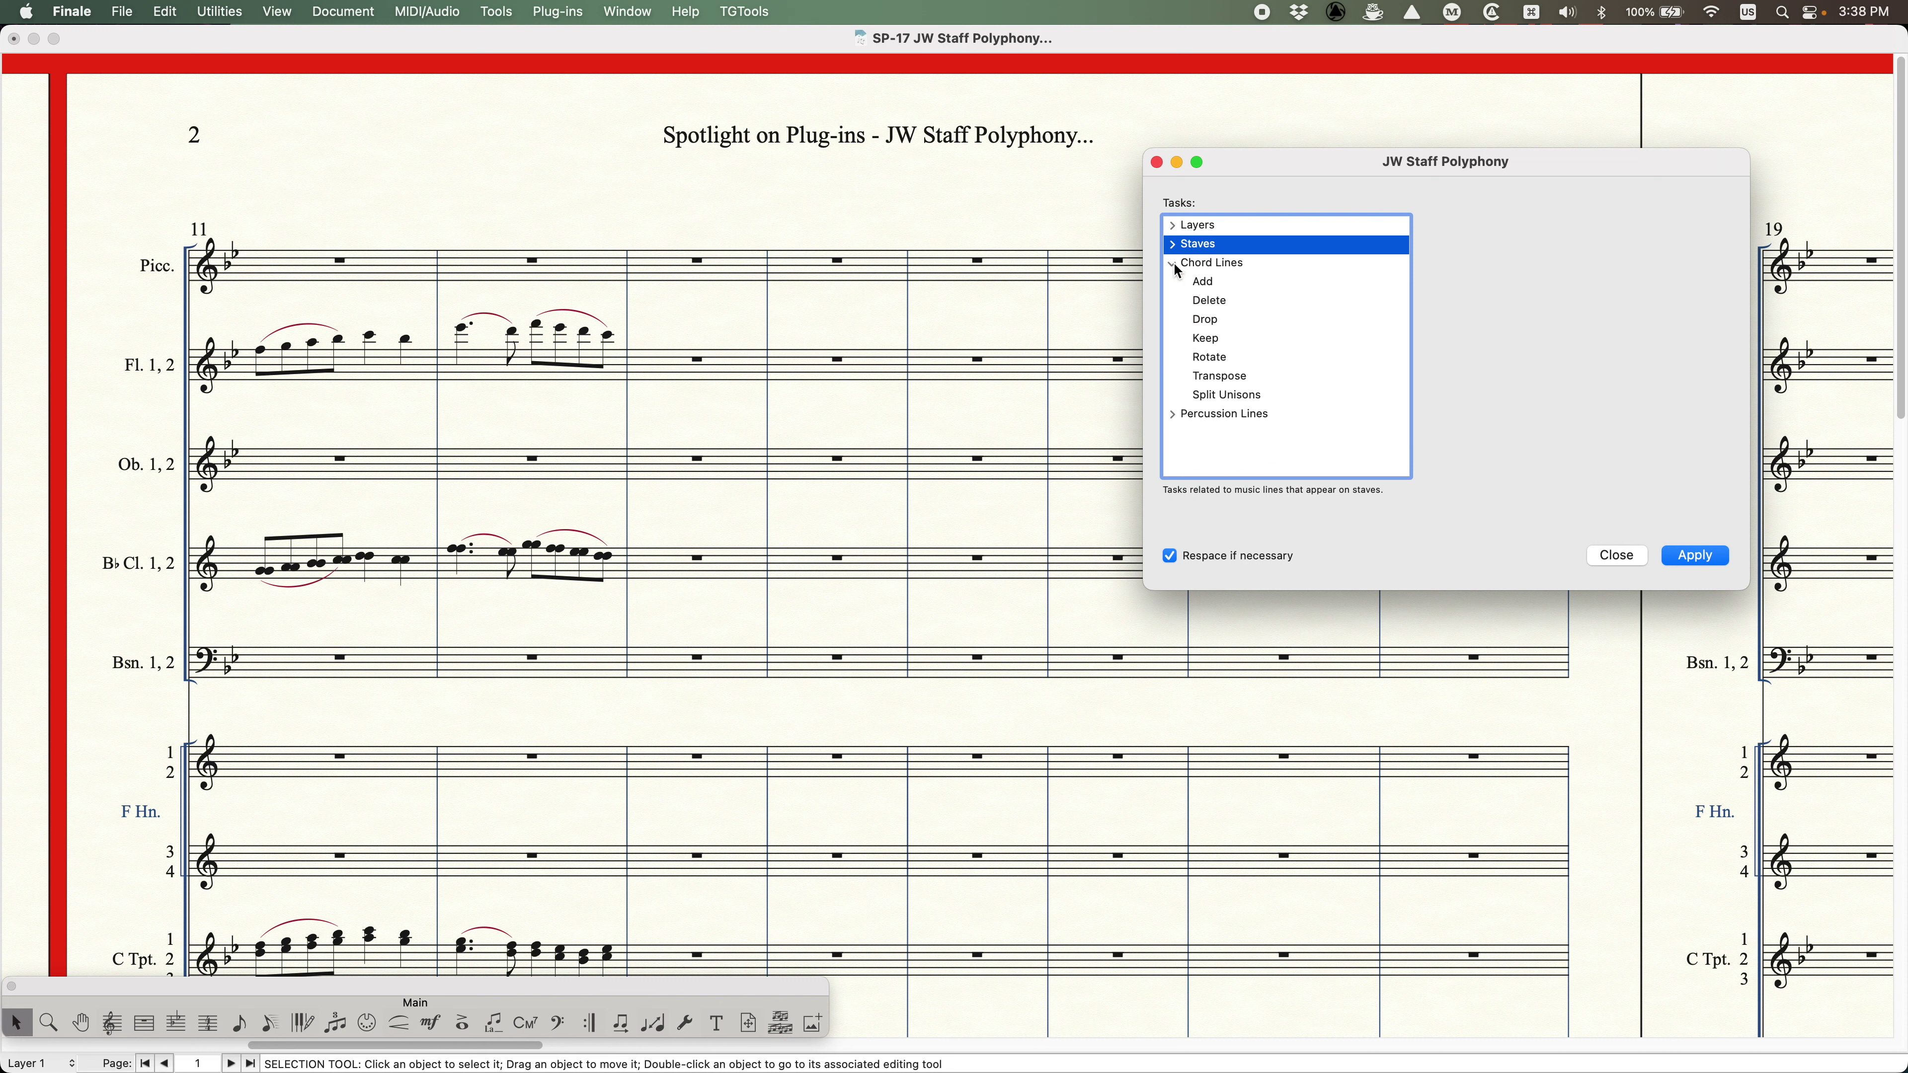
{"action": "left_click", "coordinate": [1219, 261]}
{"action": "left_click", "coordinate": [1215, 283]}
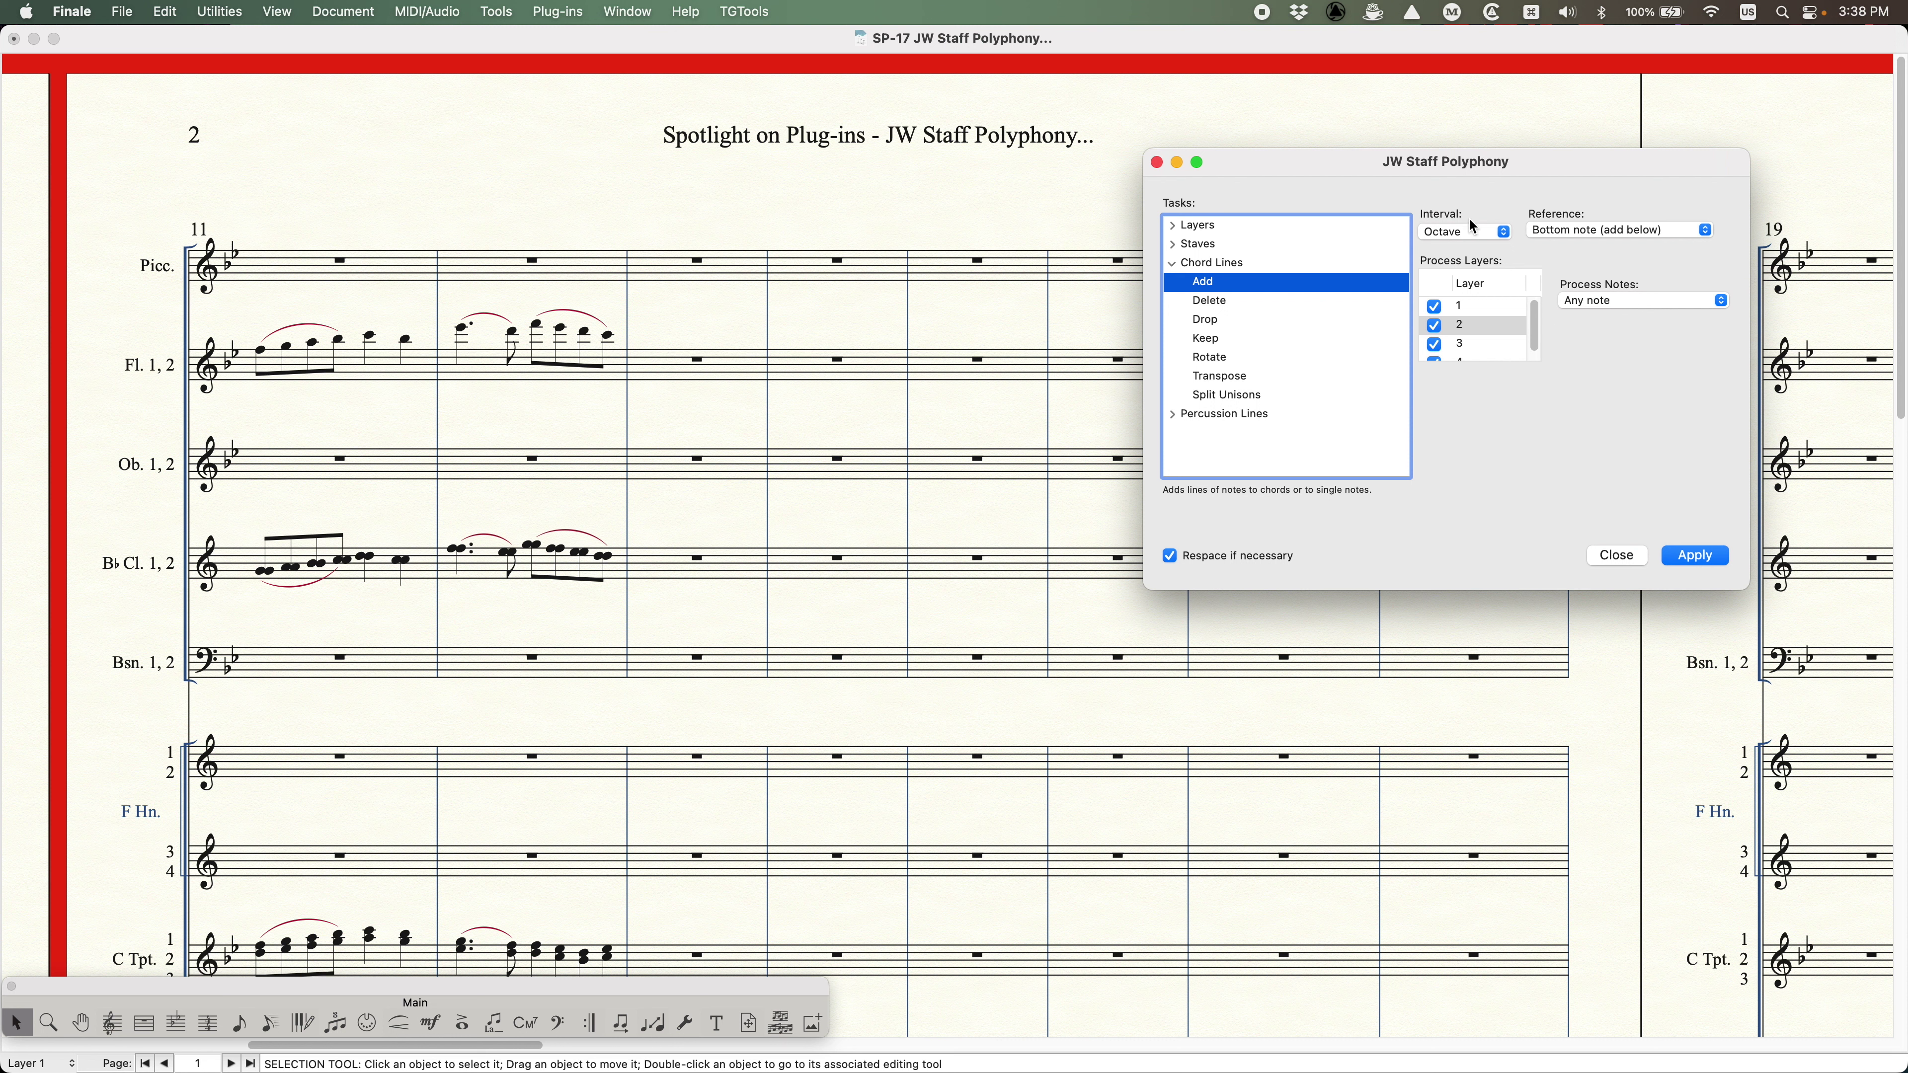
{"action": "left_click", "coordinate": [1207, 320]}
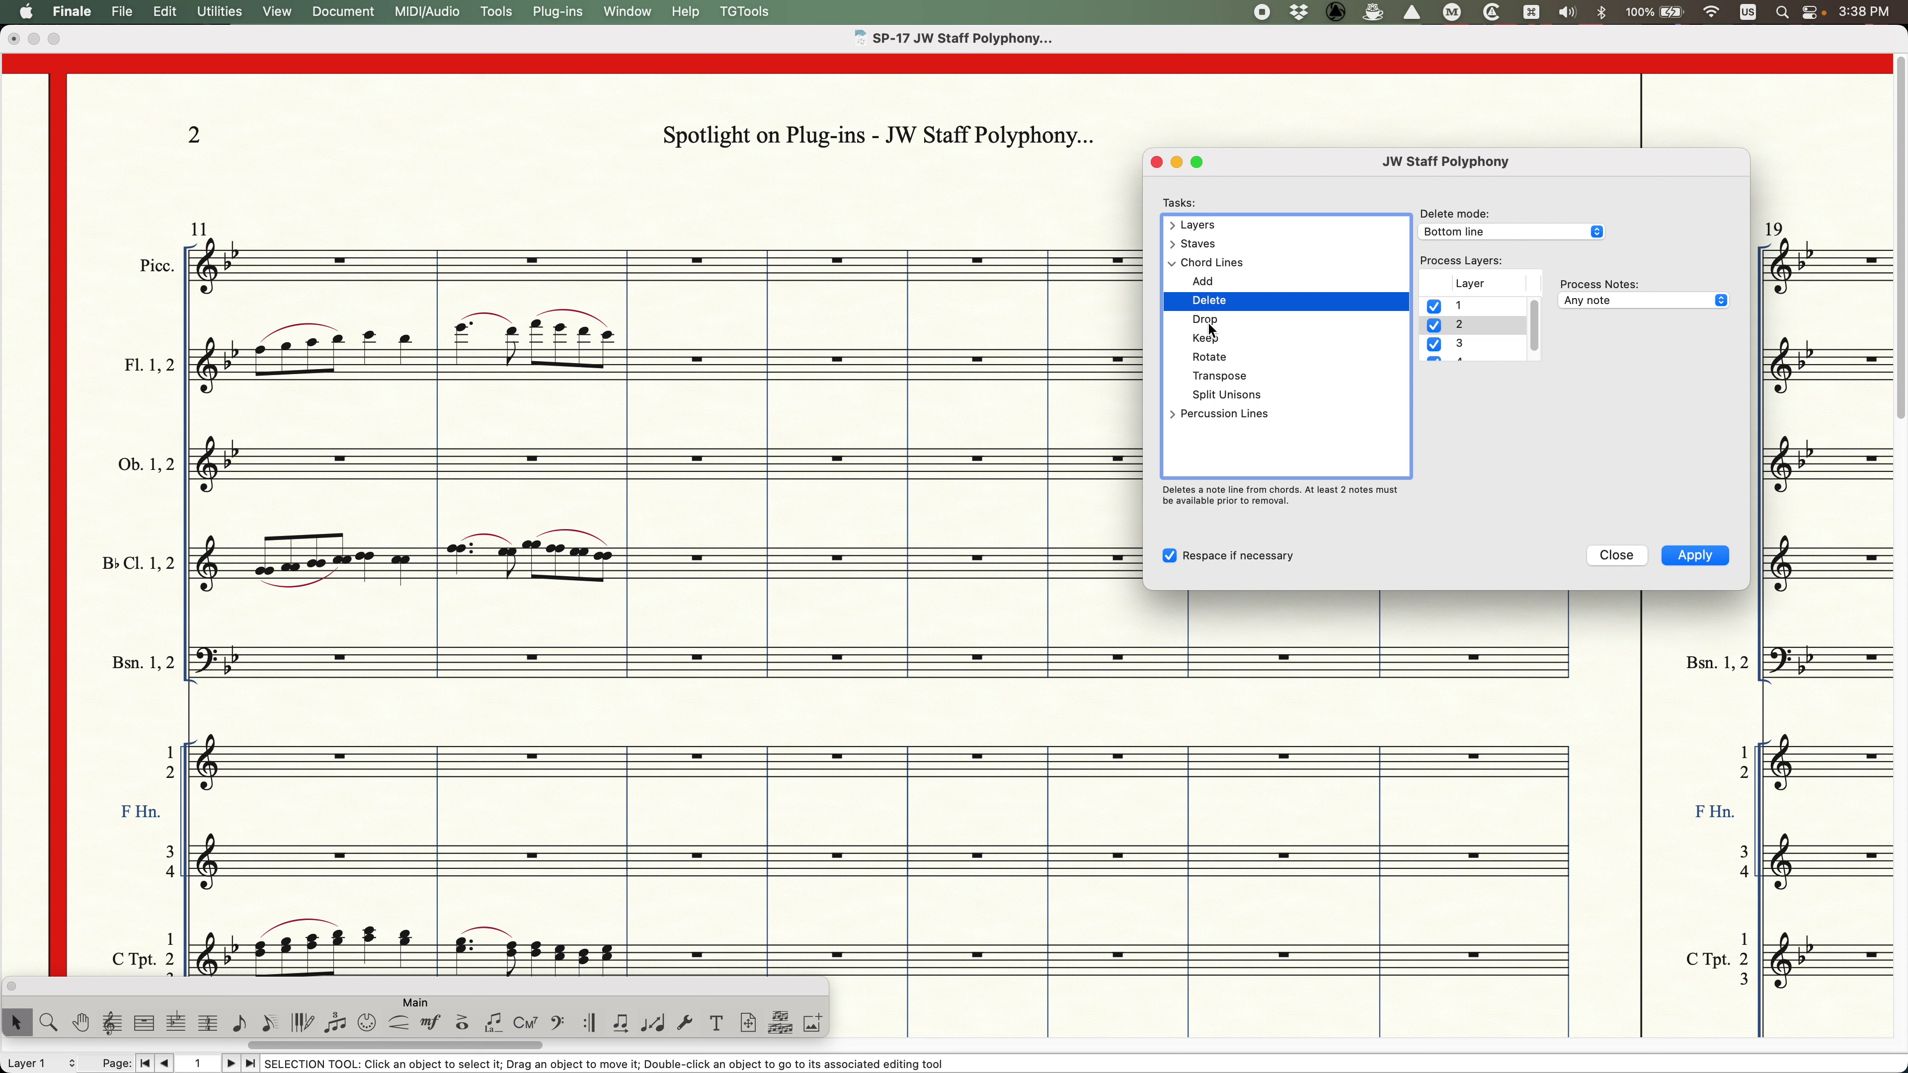
{"action": "left_click", "coordinate": [1209, 338]}
{"action": "left_click", "coordinate": [1211, 356]}
{"action": "left_click", "coordinate": [1218, 376]}
{"action": "left_click", "coordinate": [1224, 395]}
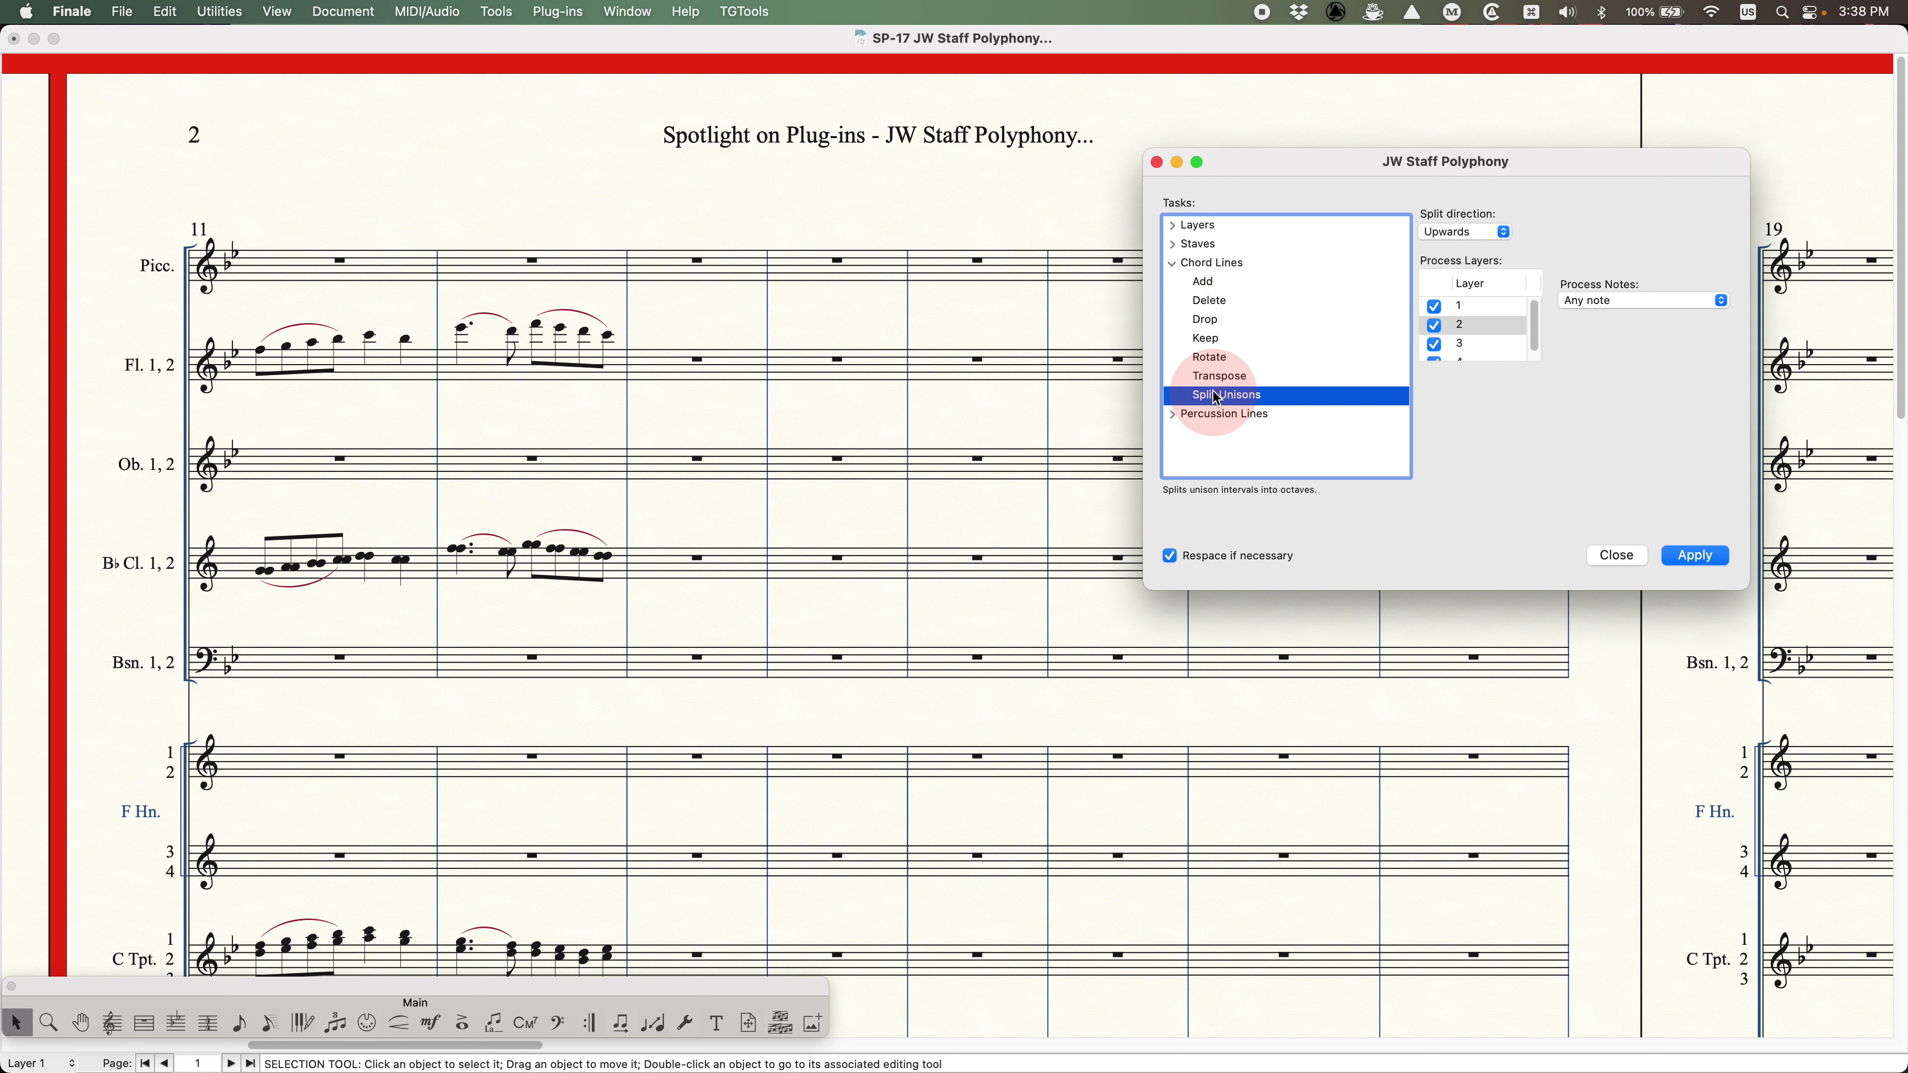
- Add a note line a third above the top note in Flute 1, 2 measures 11–12 with the Chord Lines Add task
{"action": "left_click", "coordinate": [1201, 284]}
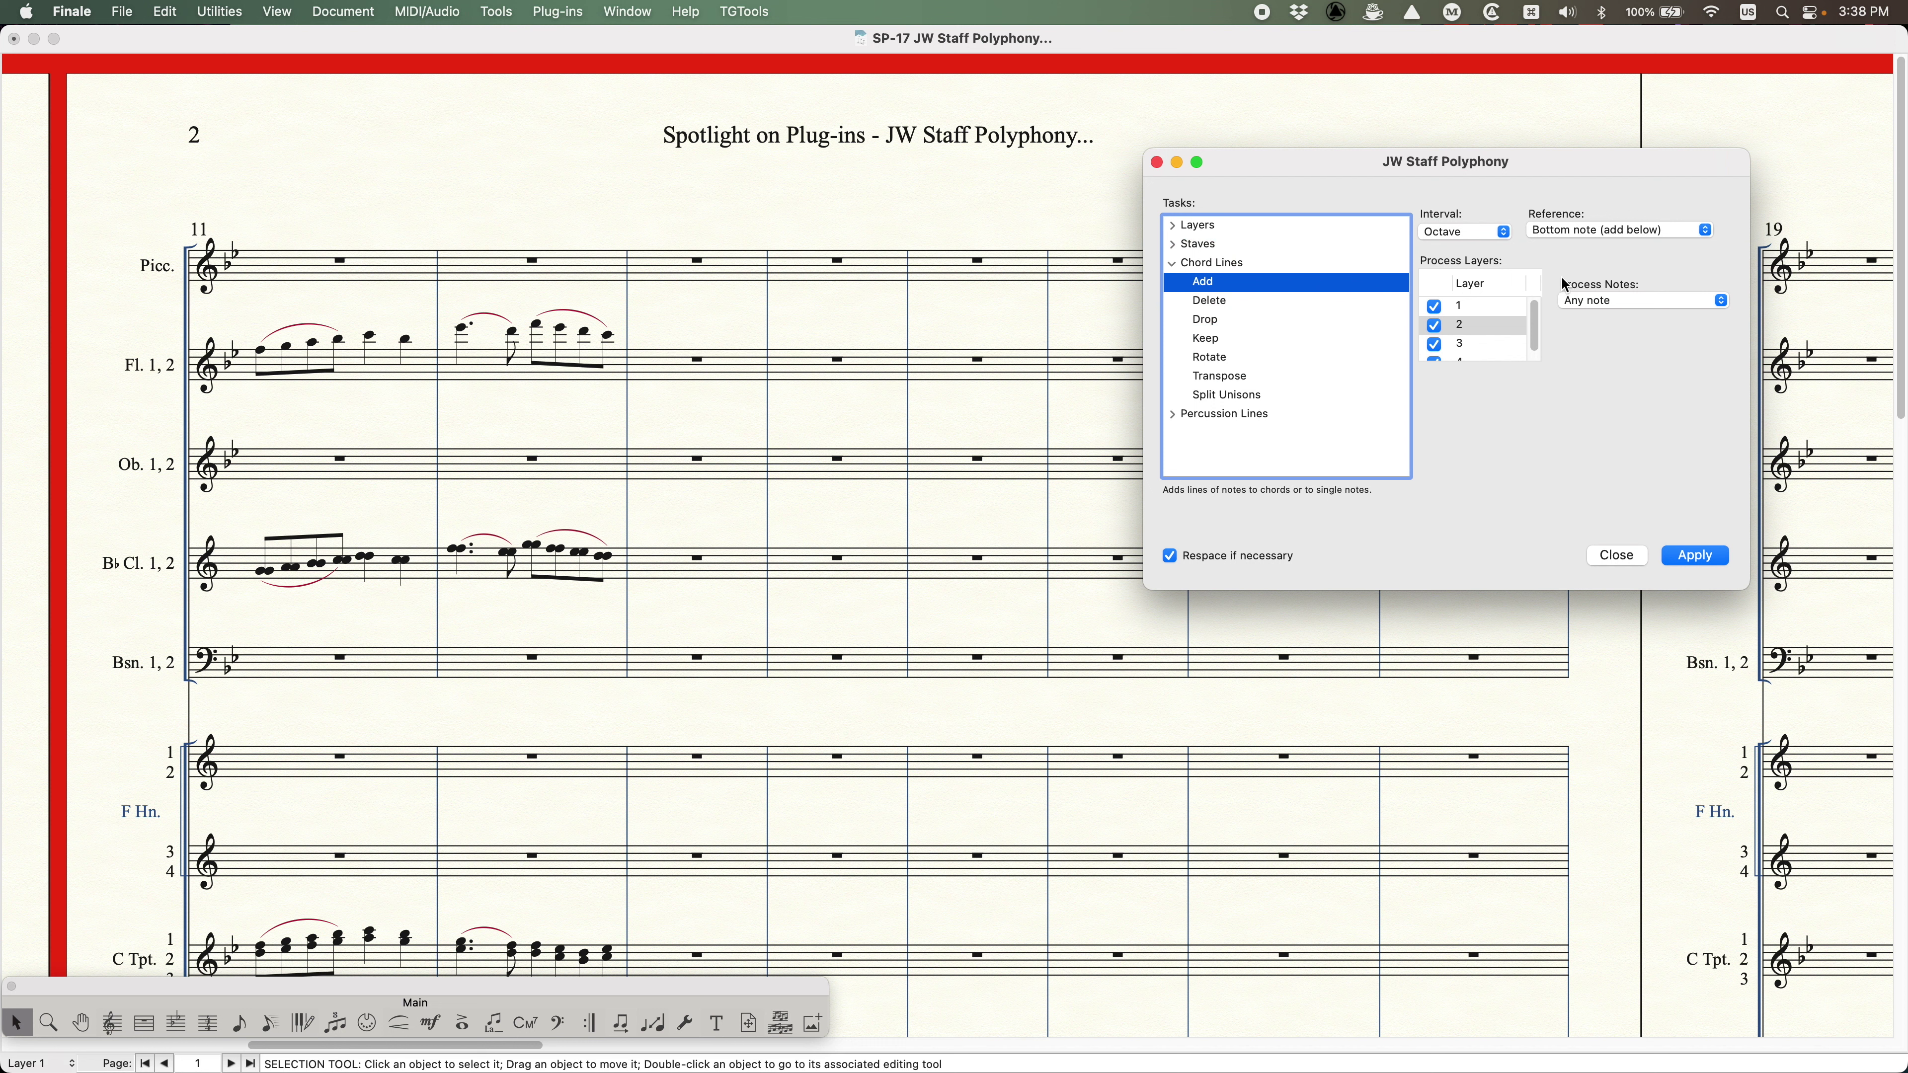
{"action": "left_click", "coordinate": [1493, 233]}
{"action": "left_click", "coordinate": [1493, 234]}
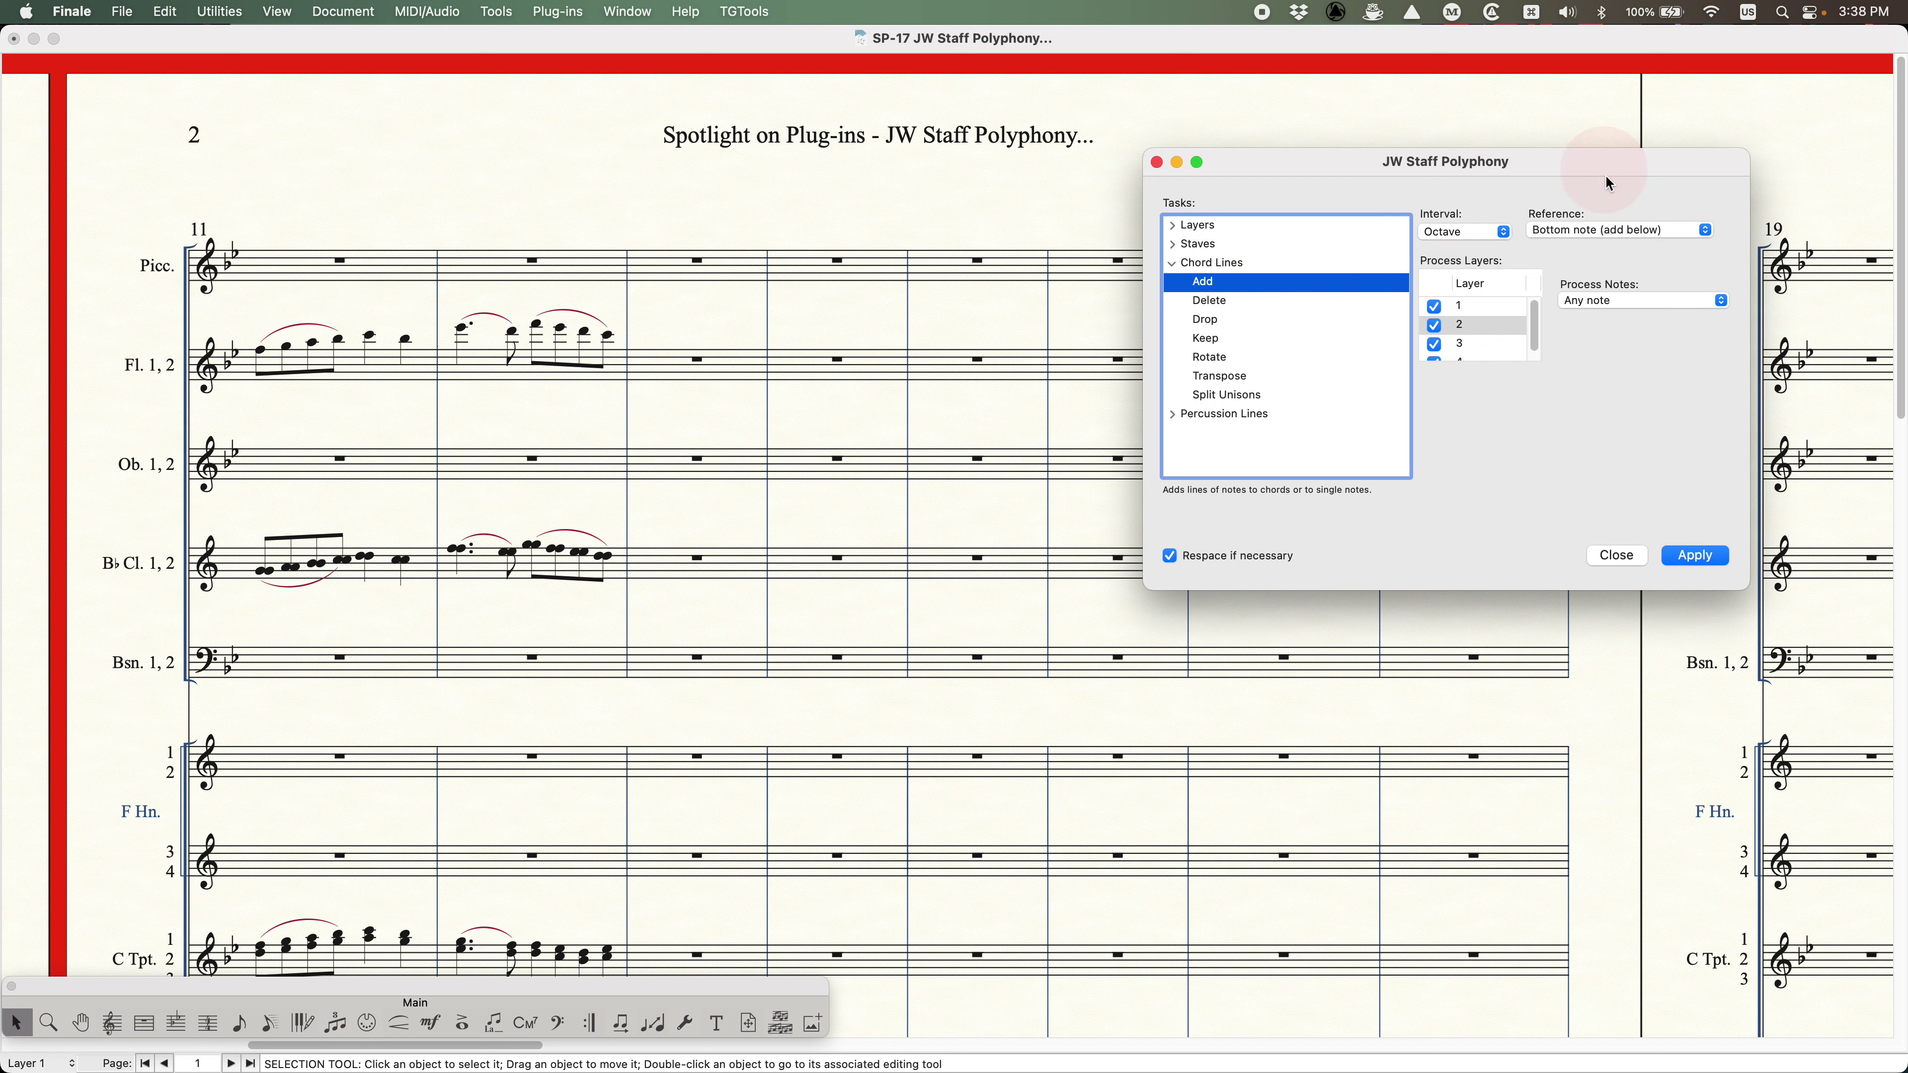
{"action": "left_click", "coordinate": [410, 301]}
{"action": "left_click", "coordinate": [388, 368]}
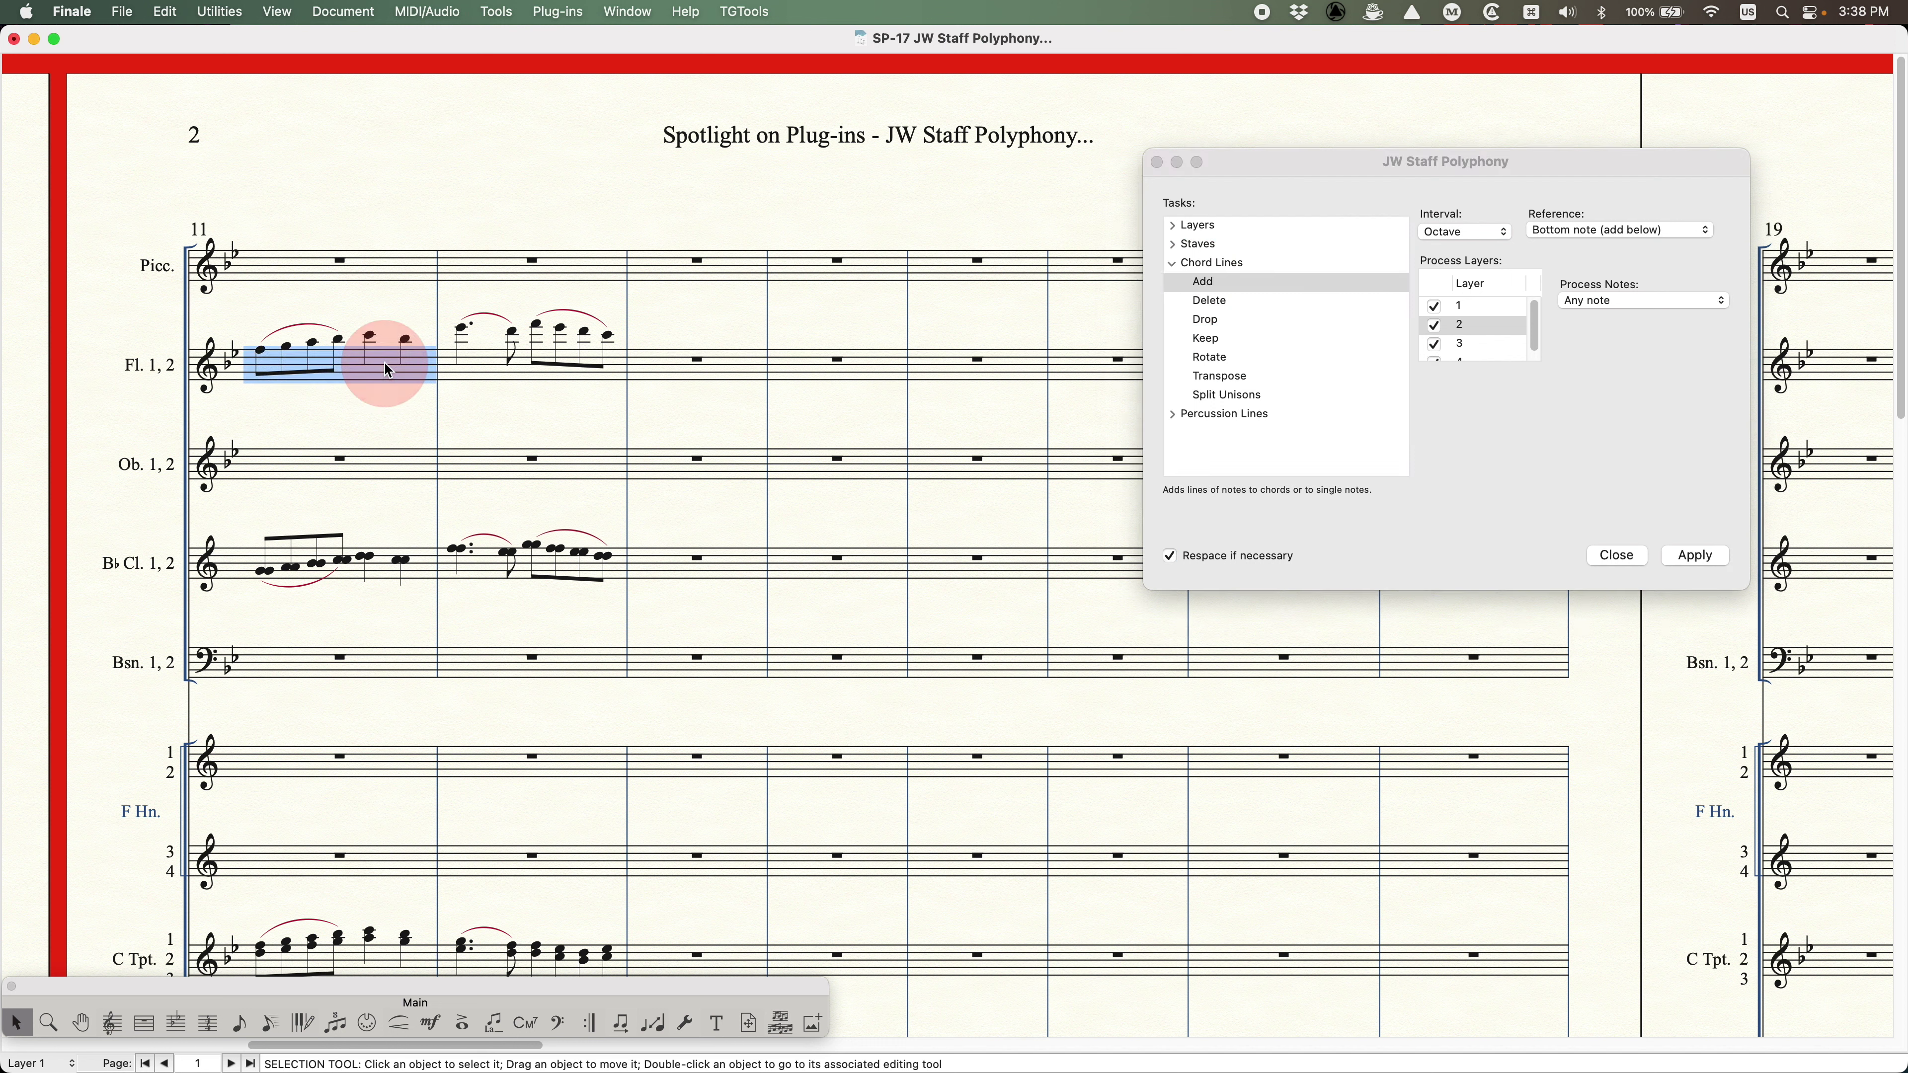
{"action": "left_click", "coordinate": [564, 373], "text": "shift"}
{"action": "left_click", "coordinate": [1356, 185]}
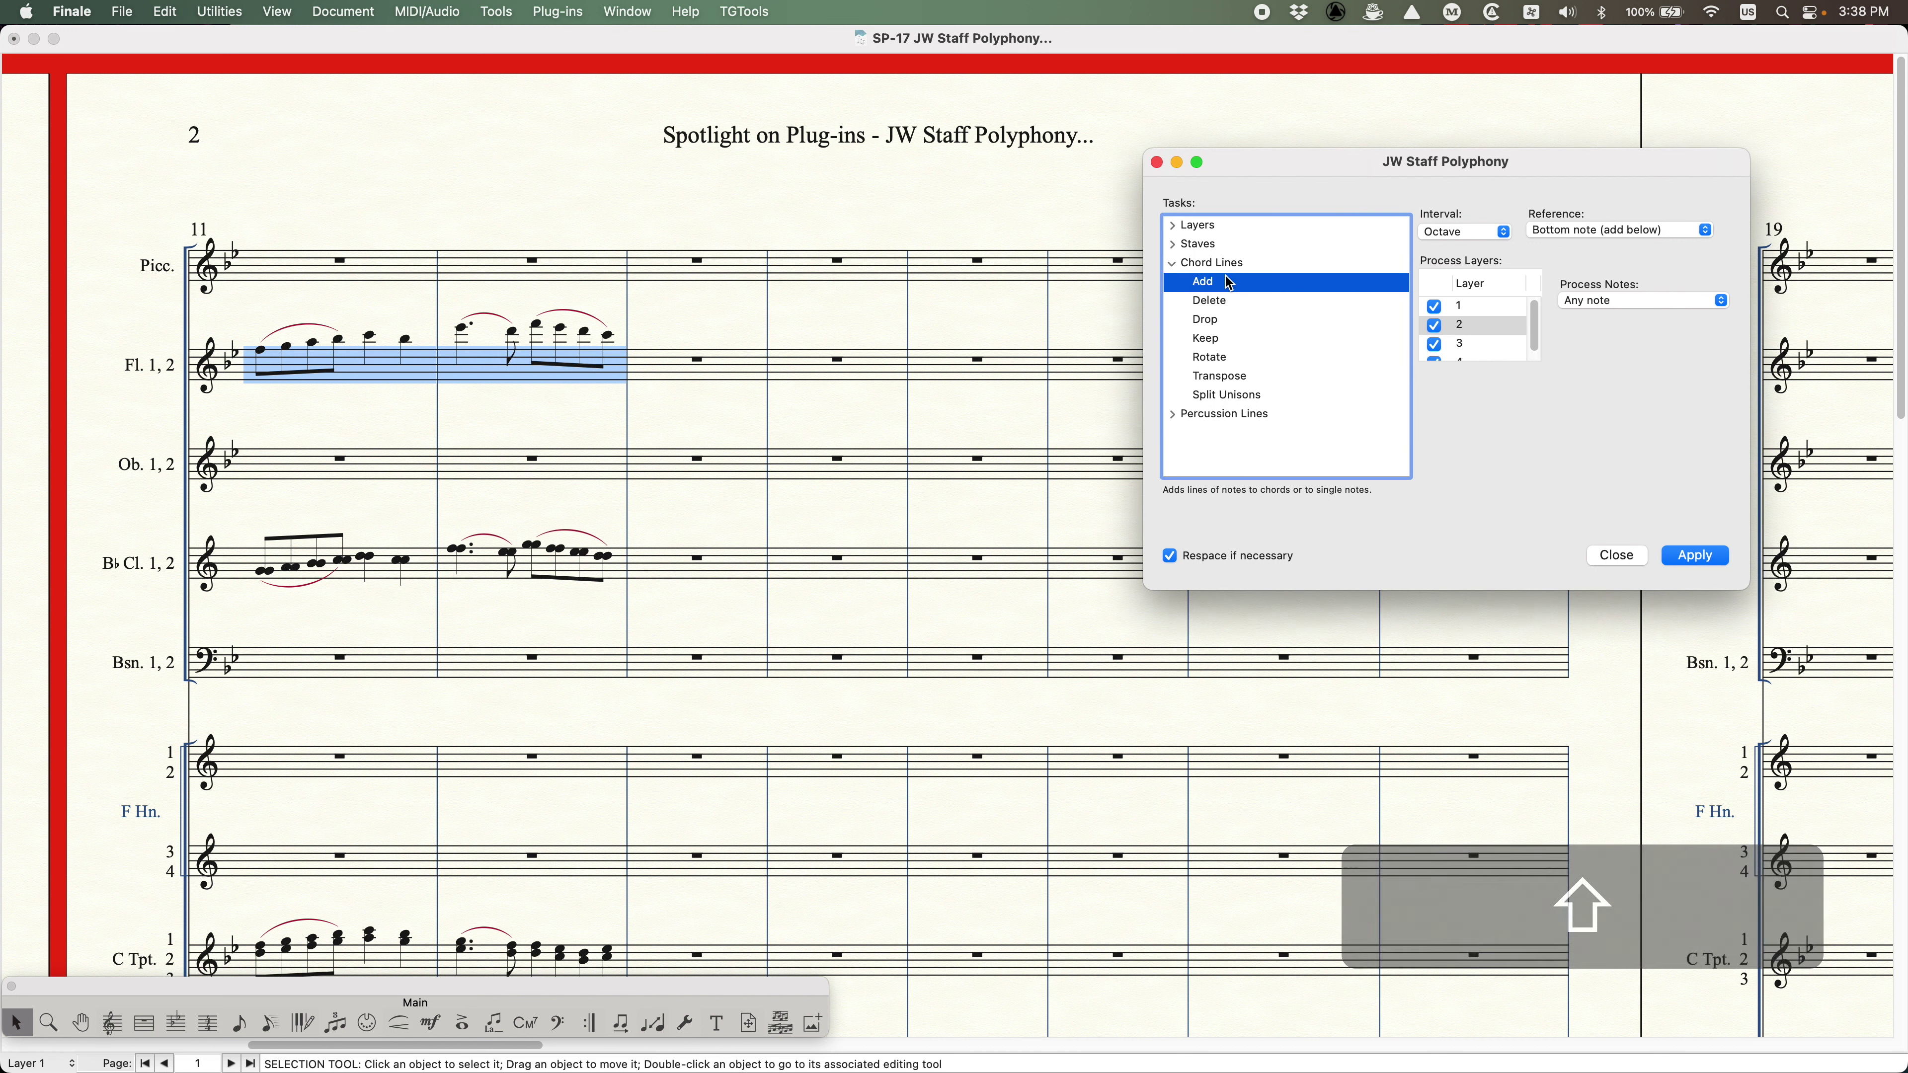
{"action": "left_click", "coordinate": [1464, 232]}
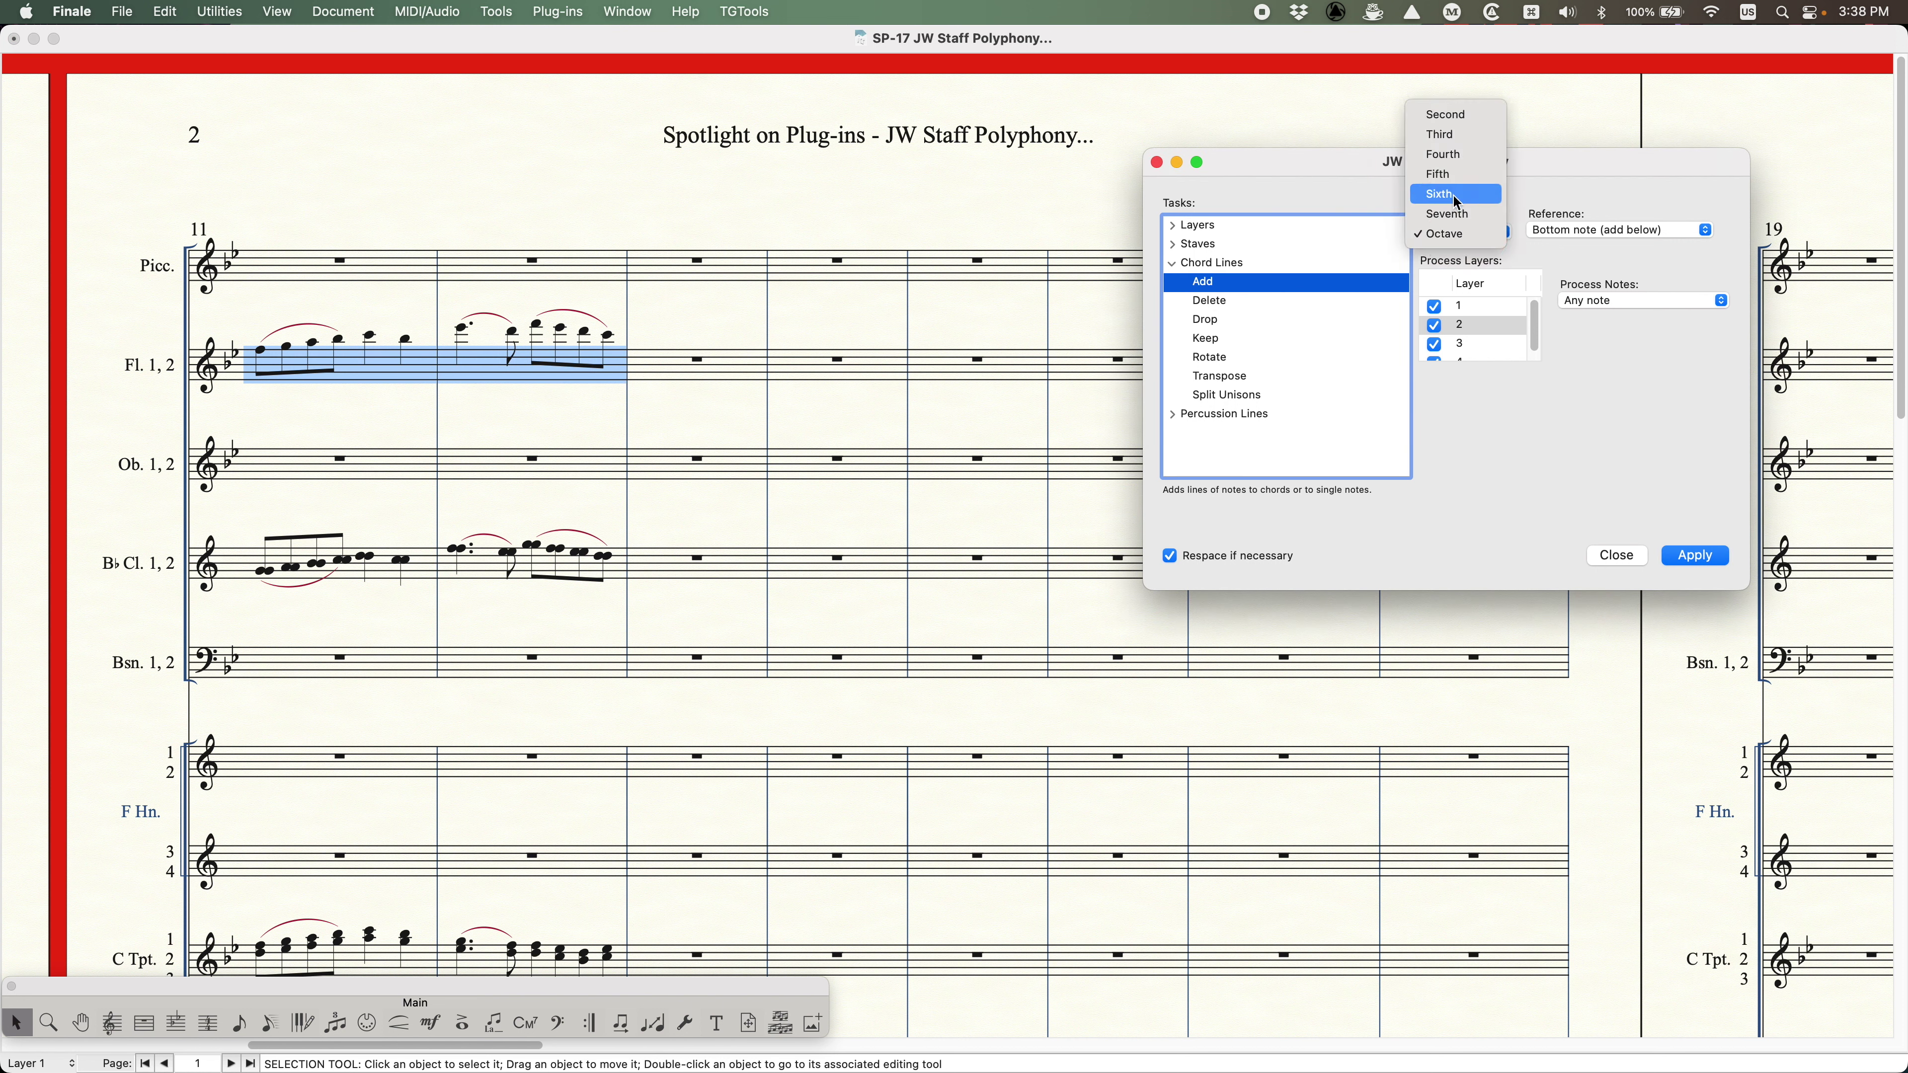
{"action": "left_click", "coordinate": [1441, 134]}
{"action": "left_click", "coordinate": [1600, 232]}
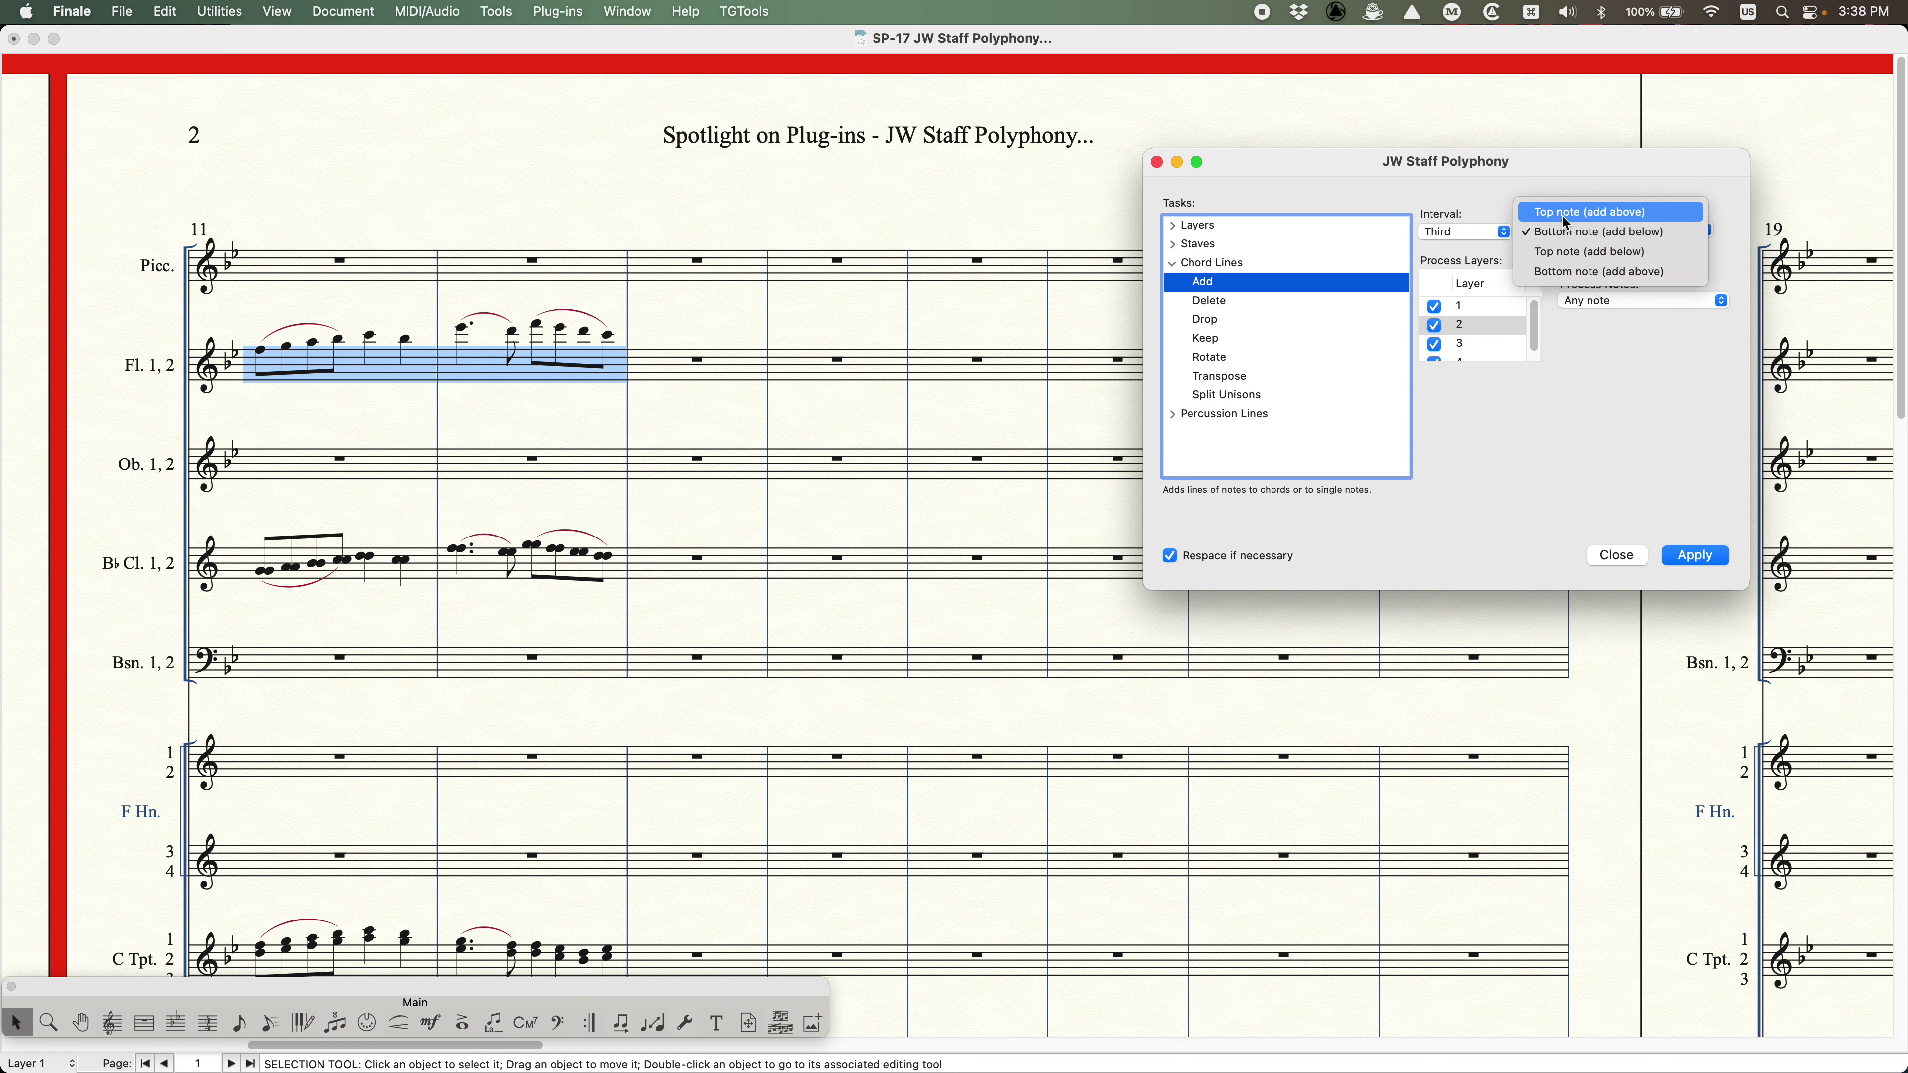
{"action": "left_click", "coordinate": [1577, 217]}
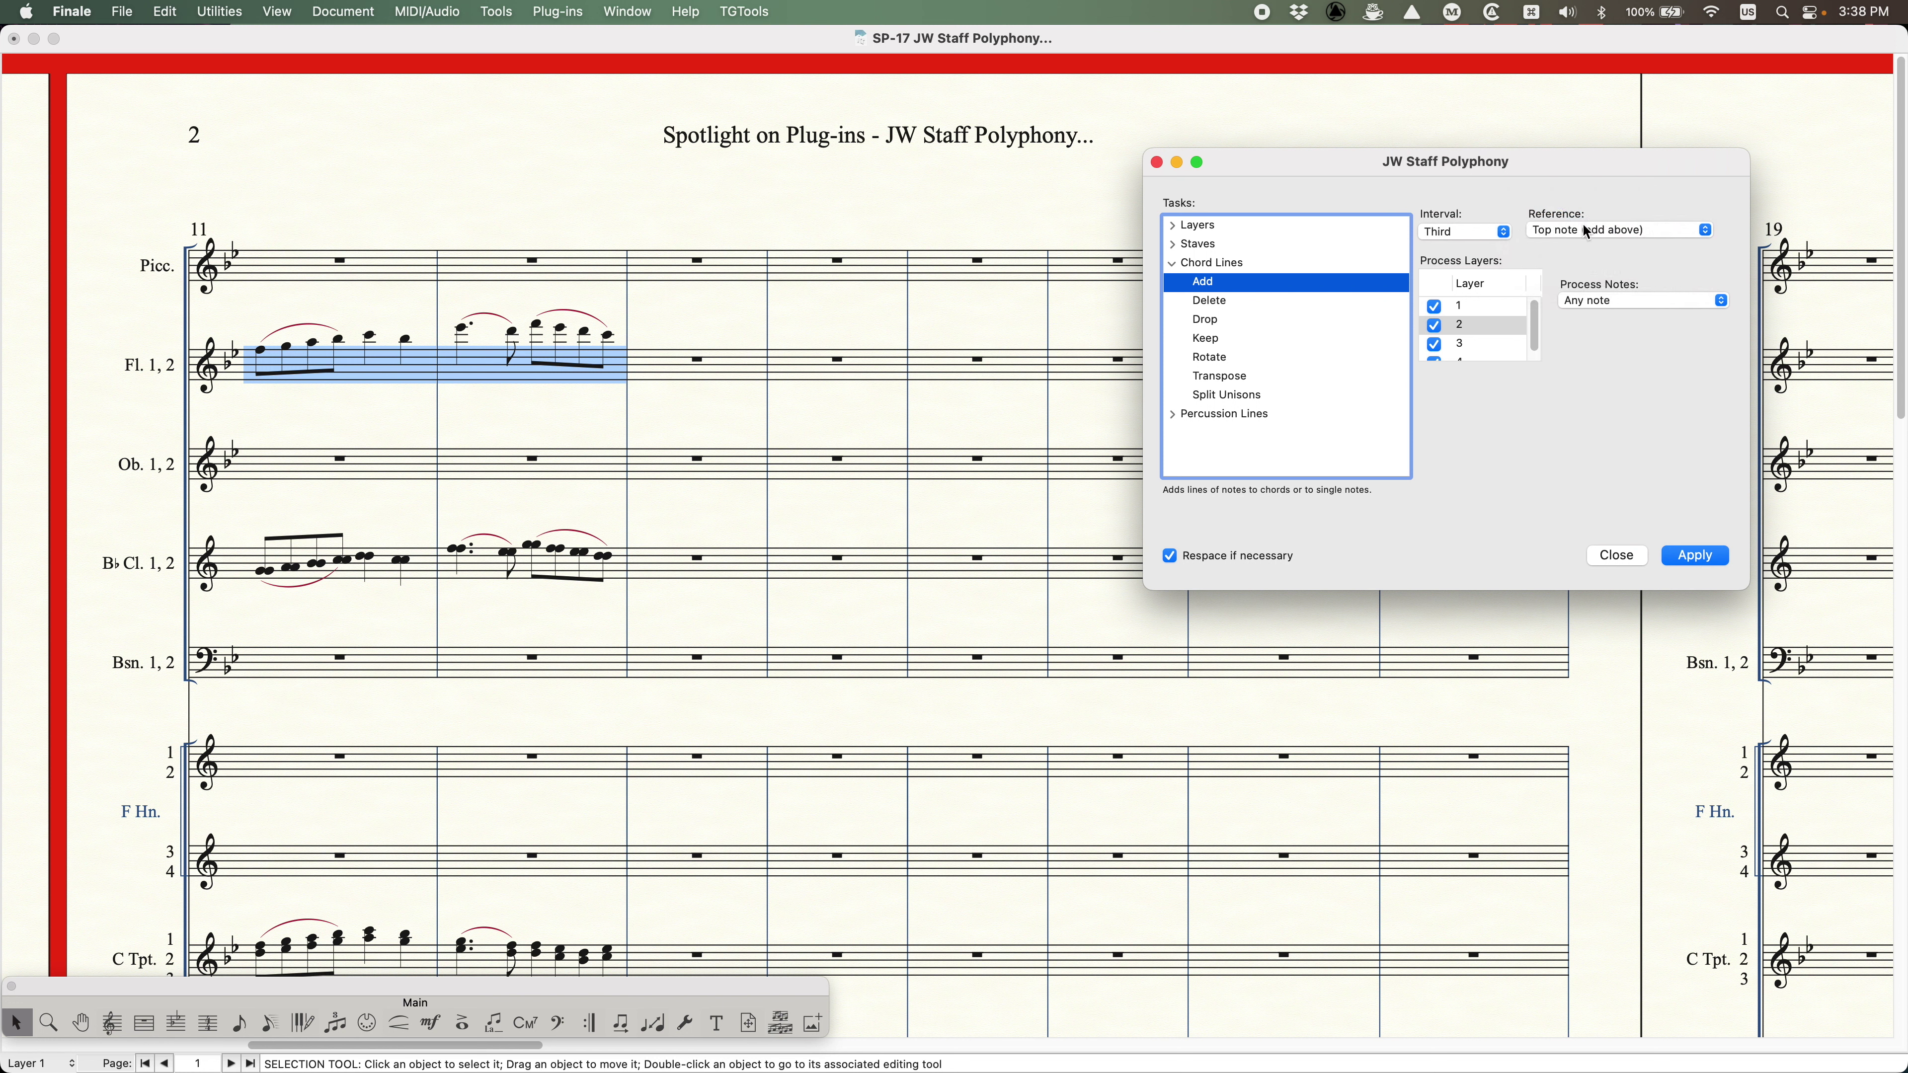
{"action": "left_click", "coordinate": [1585, 231]}
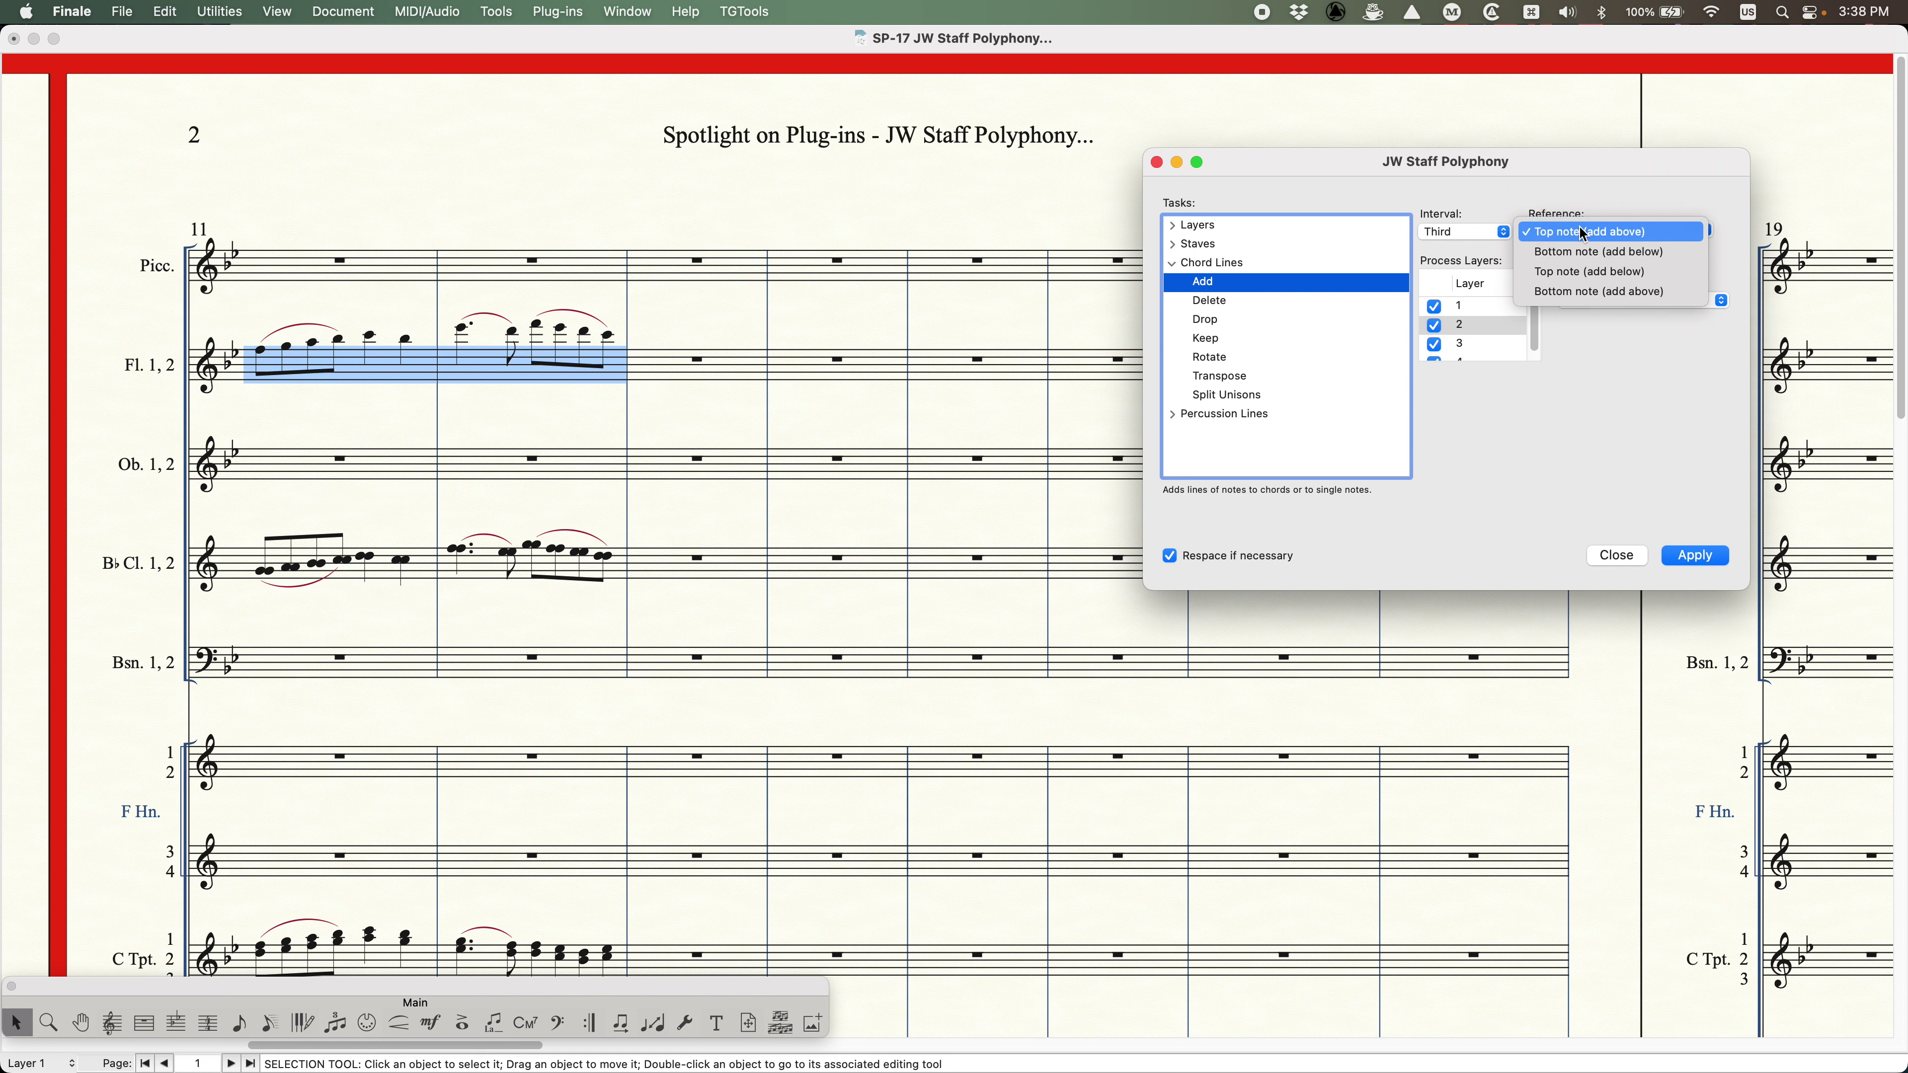
{"action": "left_click", "coordinate": [1574, 185]}
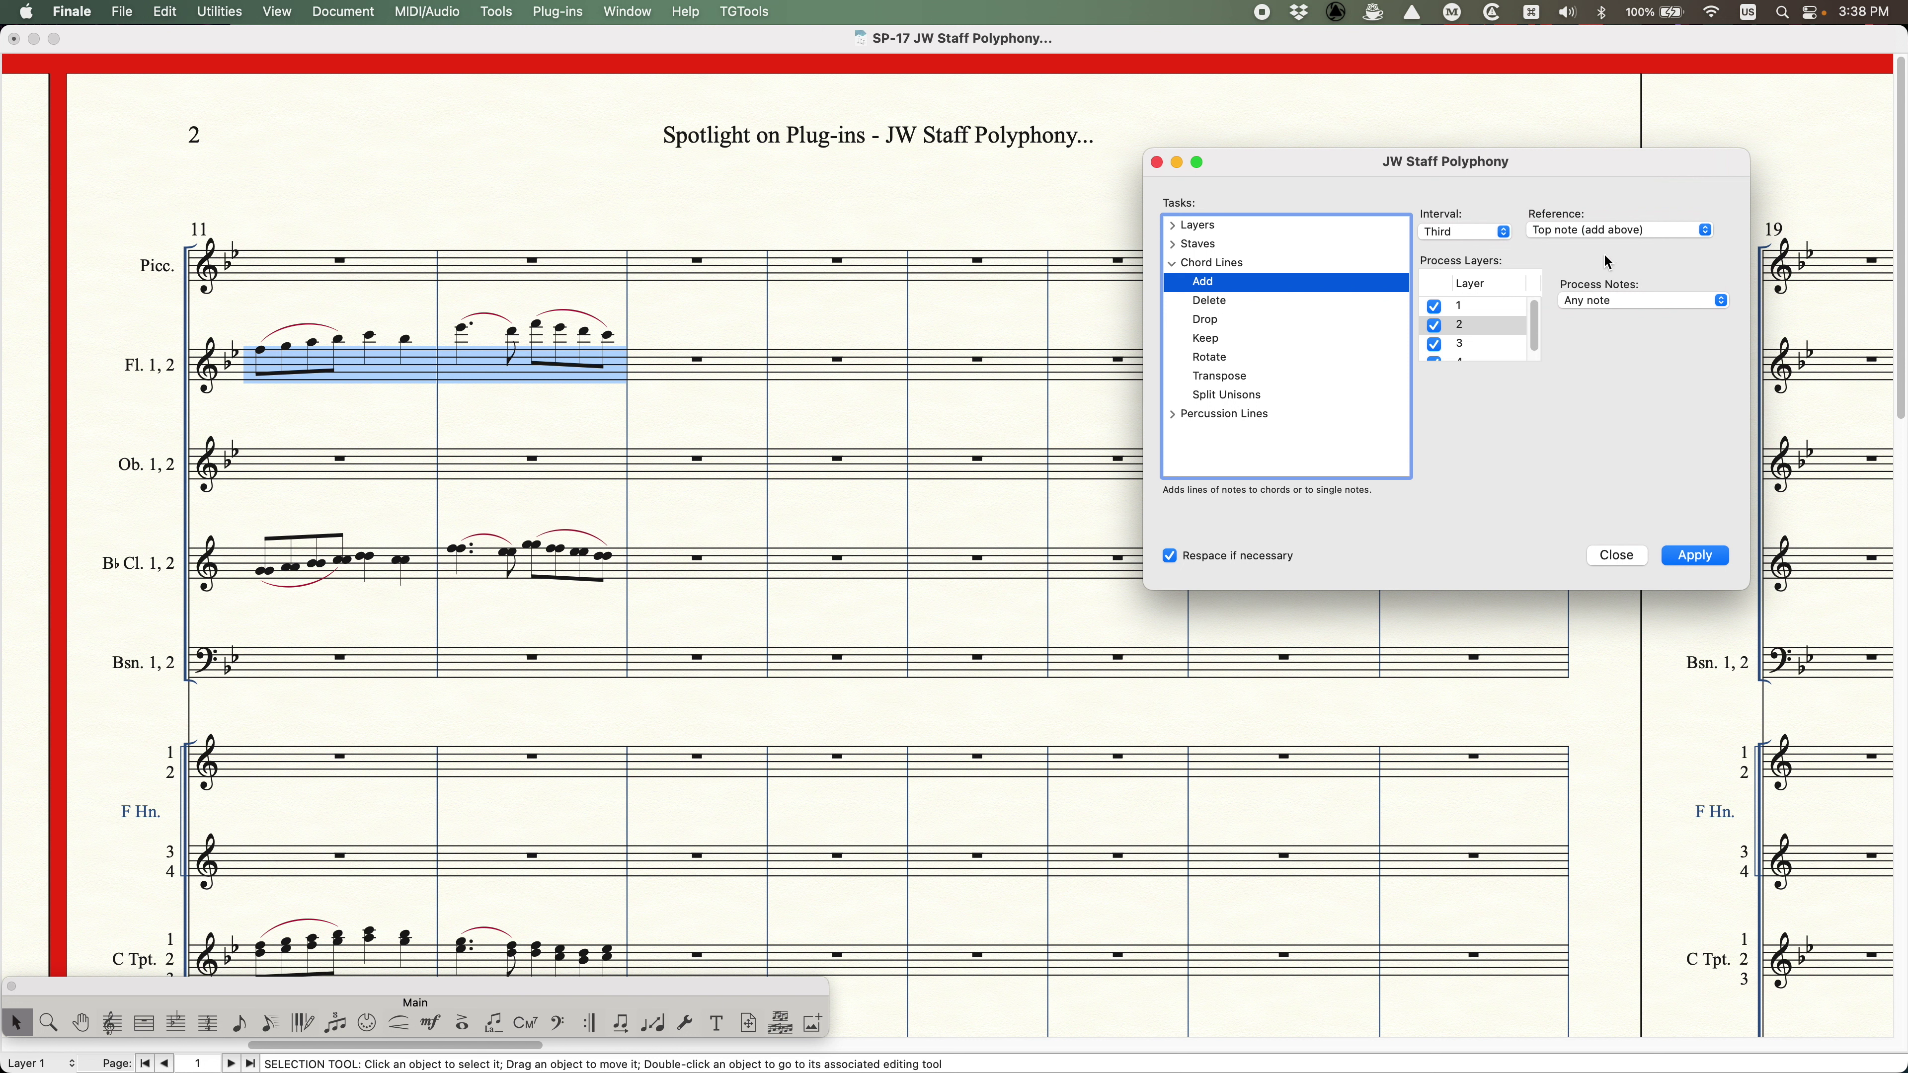
{"action": "left_click", "coordinate": [1697, 557]}
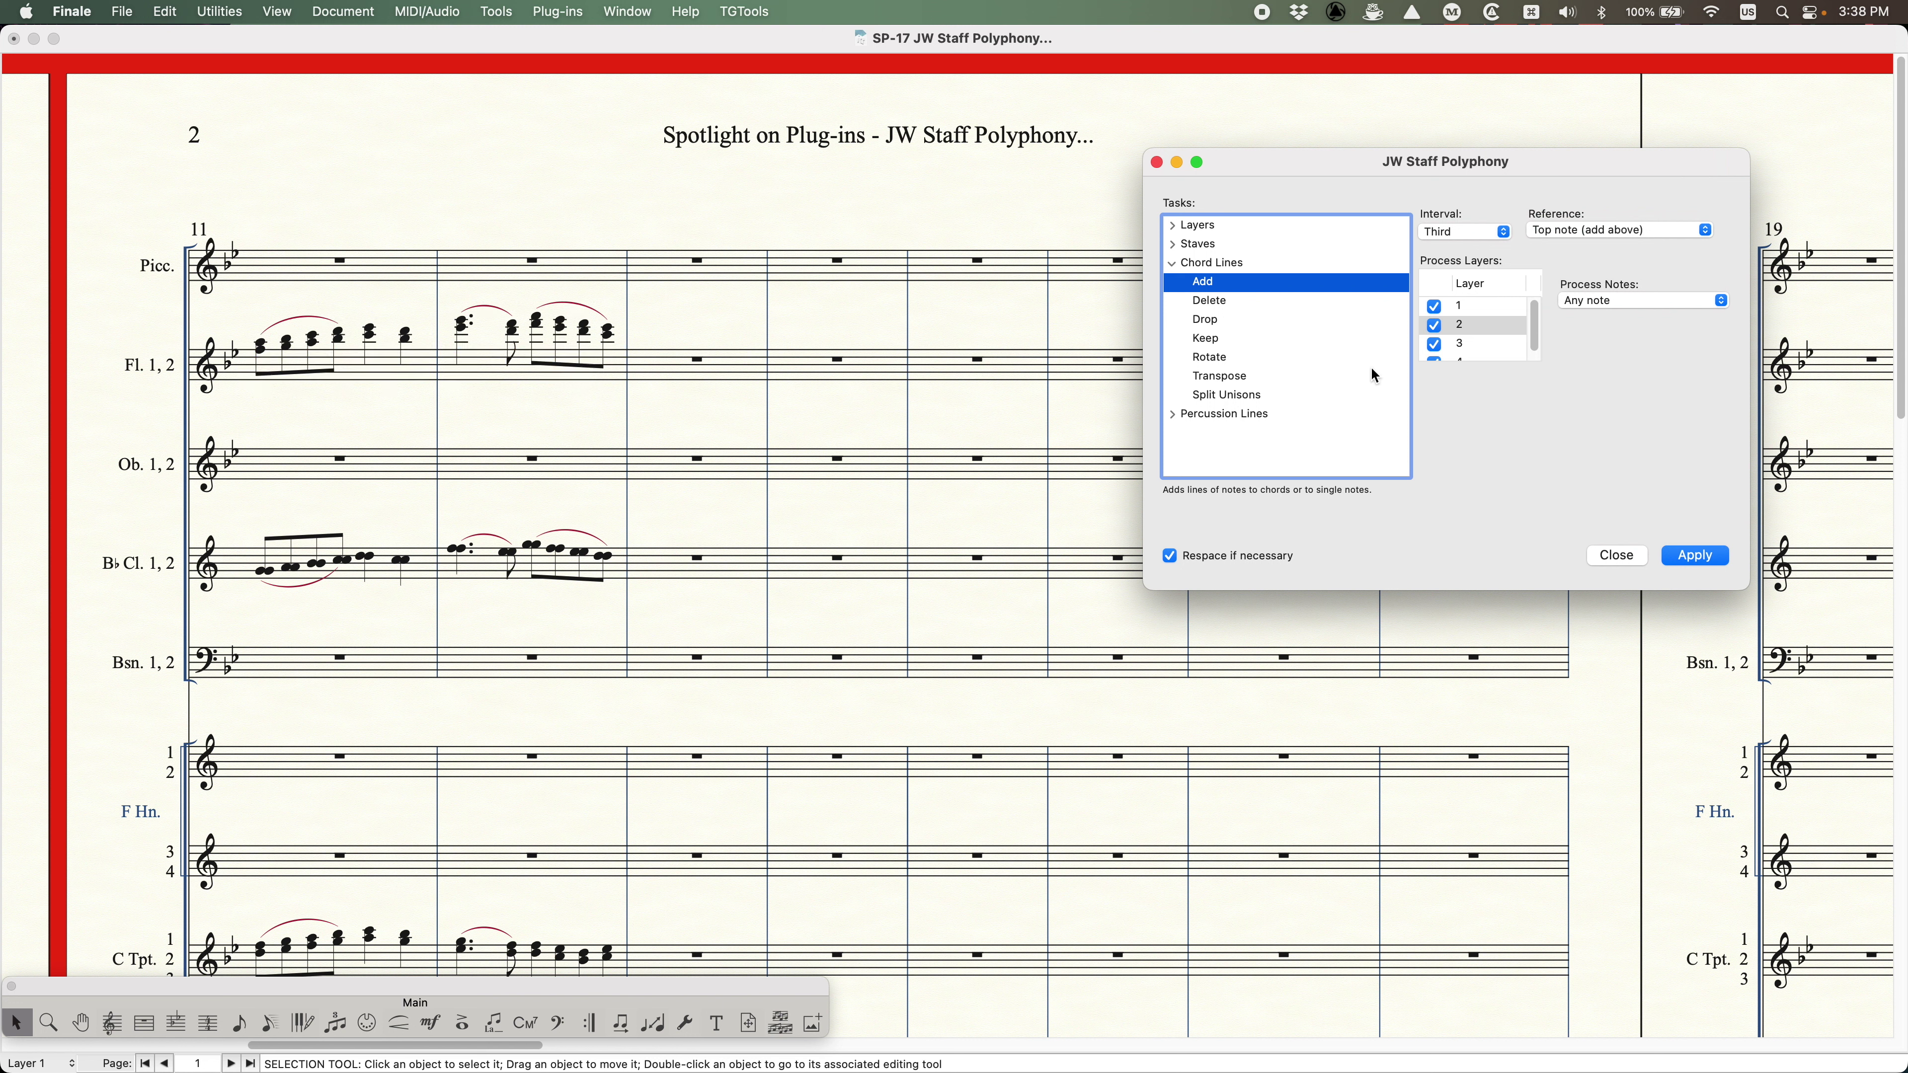
- Choose the Chord Lines Delete task with Bottom line as the delete mode and try applying it
{"action": "left_click", "coordinate": [1211, 302]}
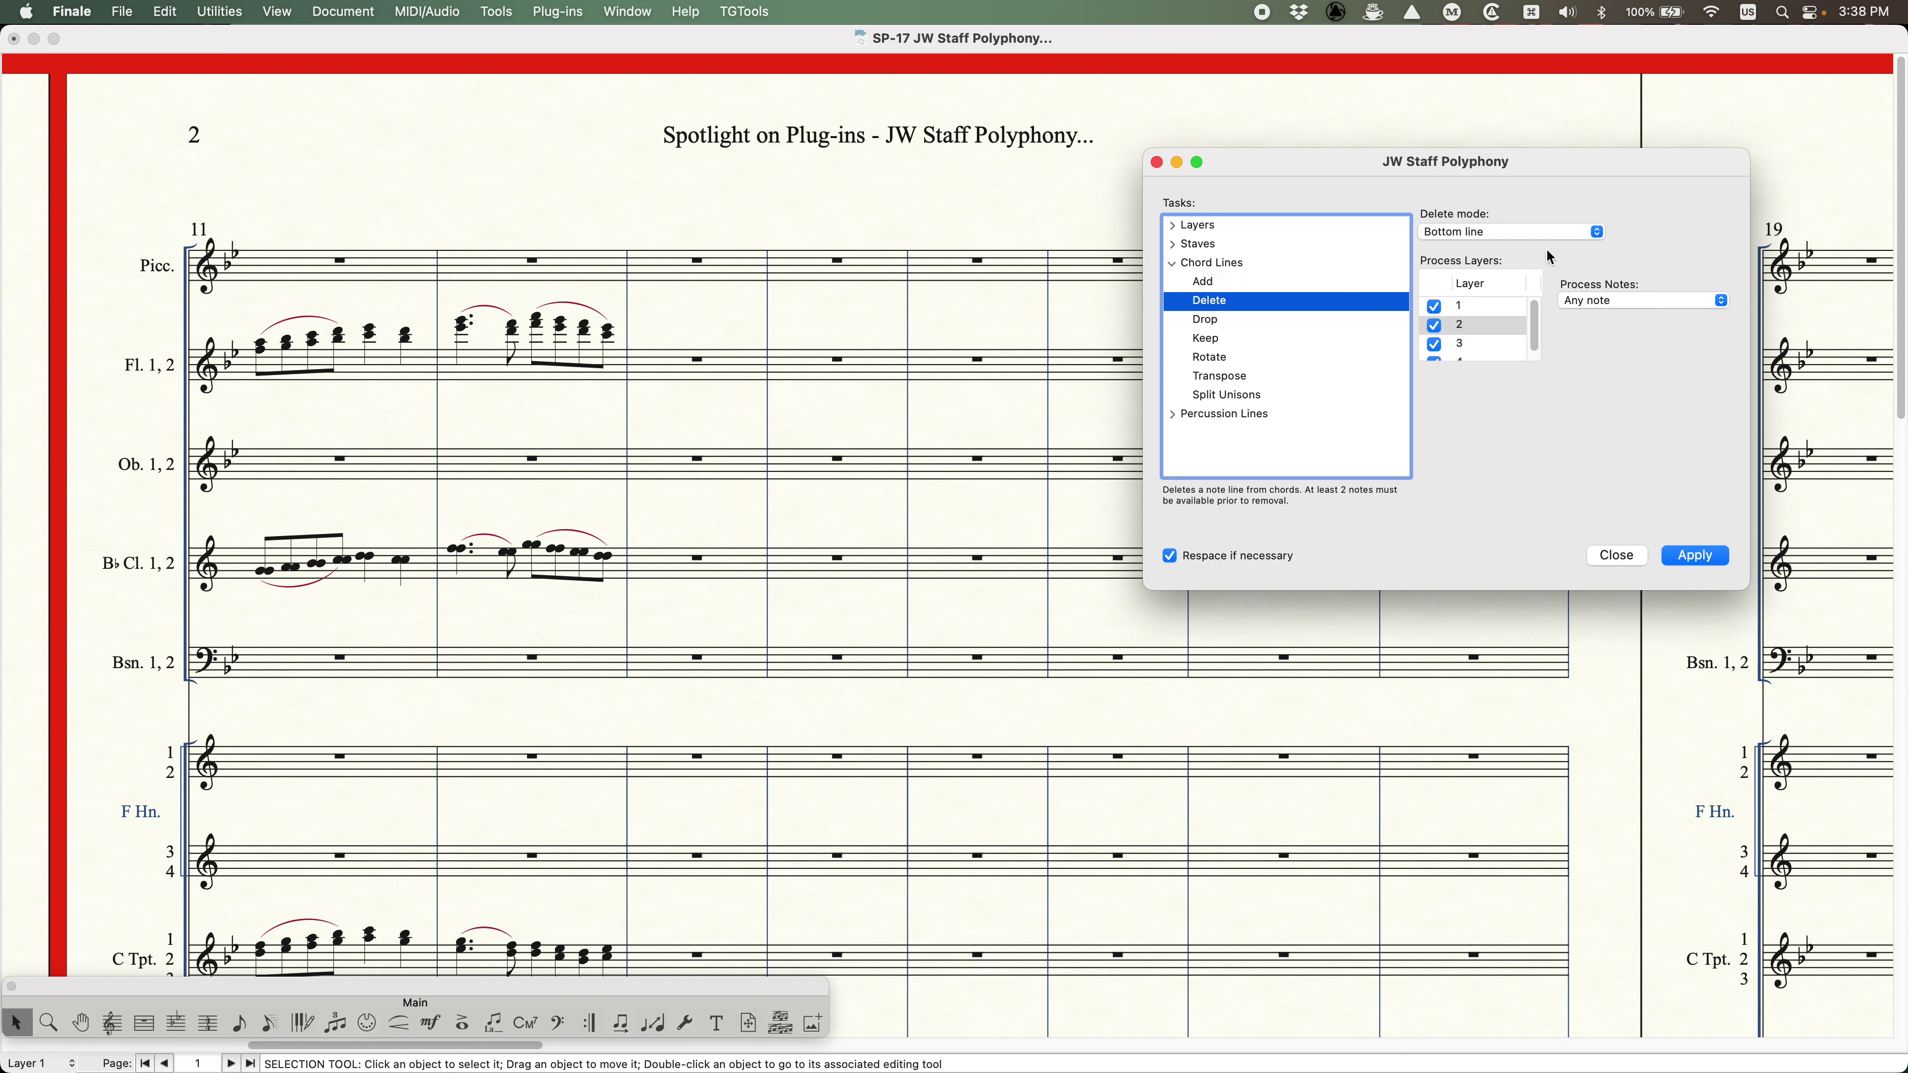
{"action": "left_click", "coordinate": [1535, 238]}
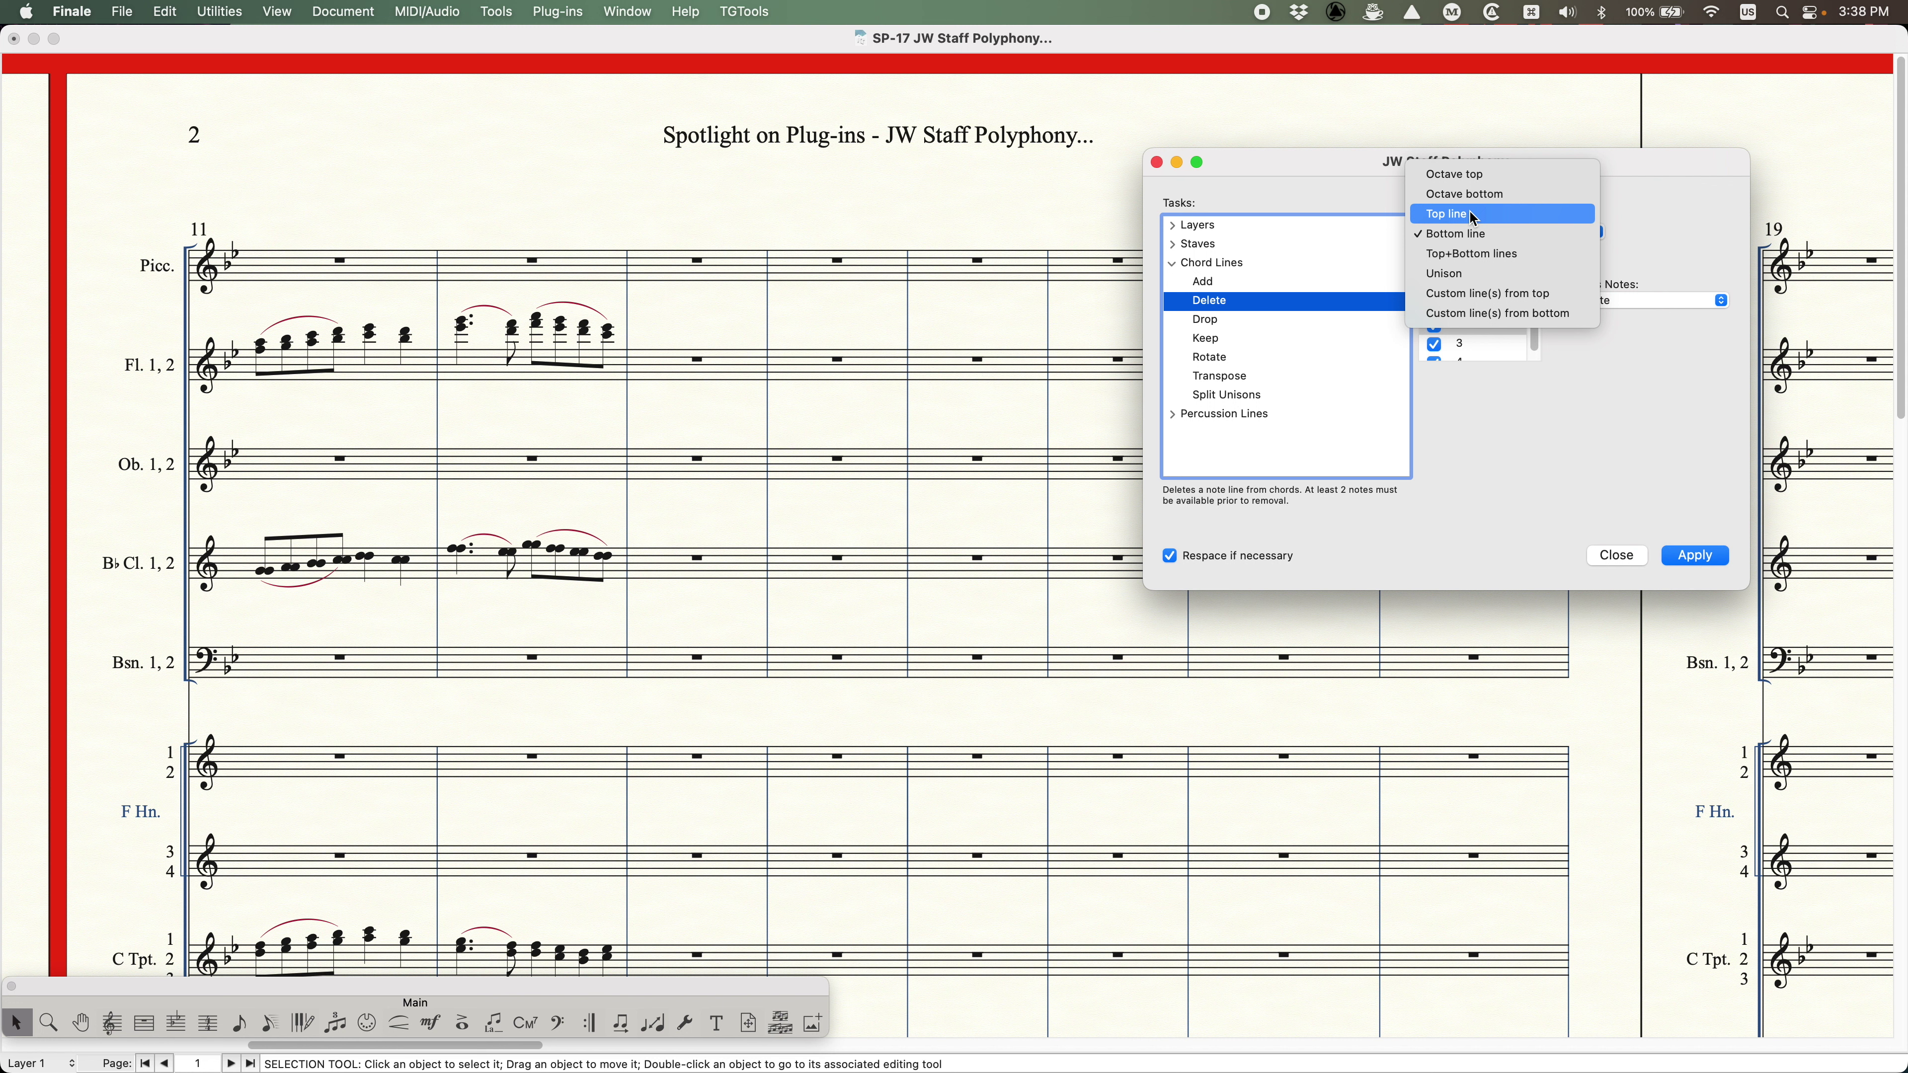
{"action": "left_click", "coordinate": [1473, 234]}
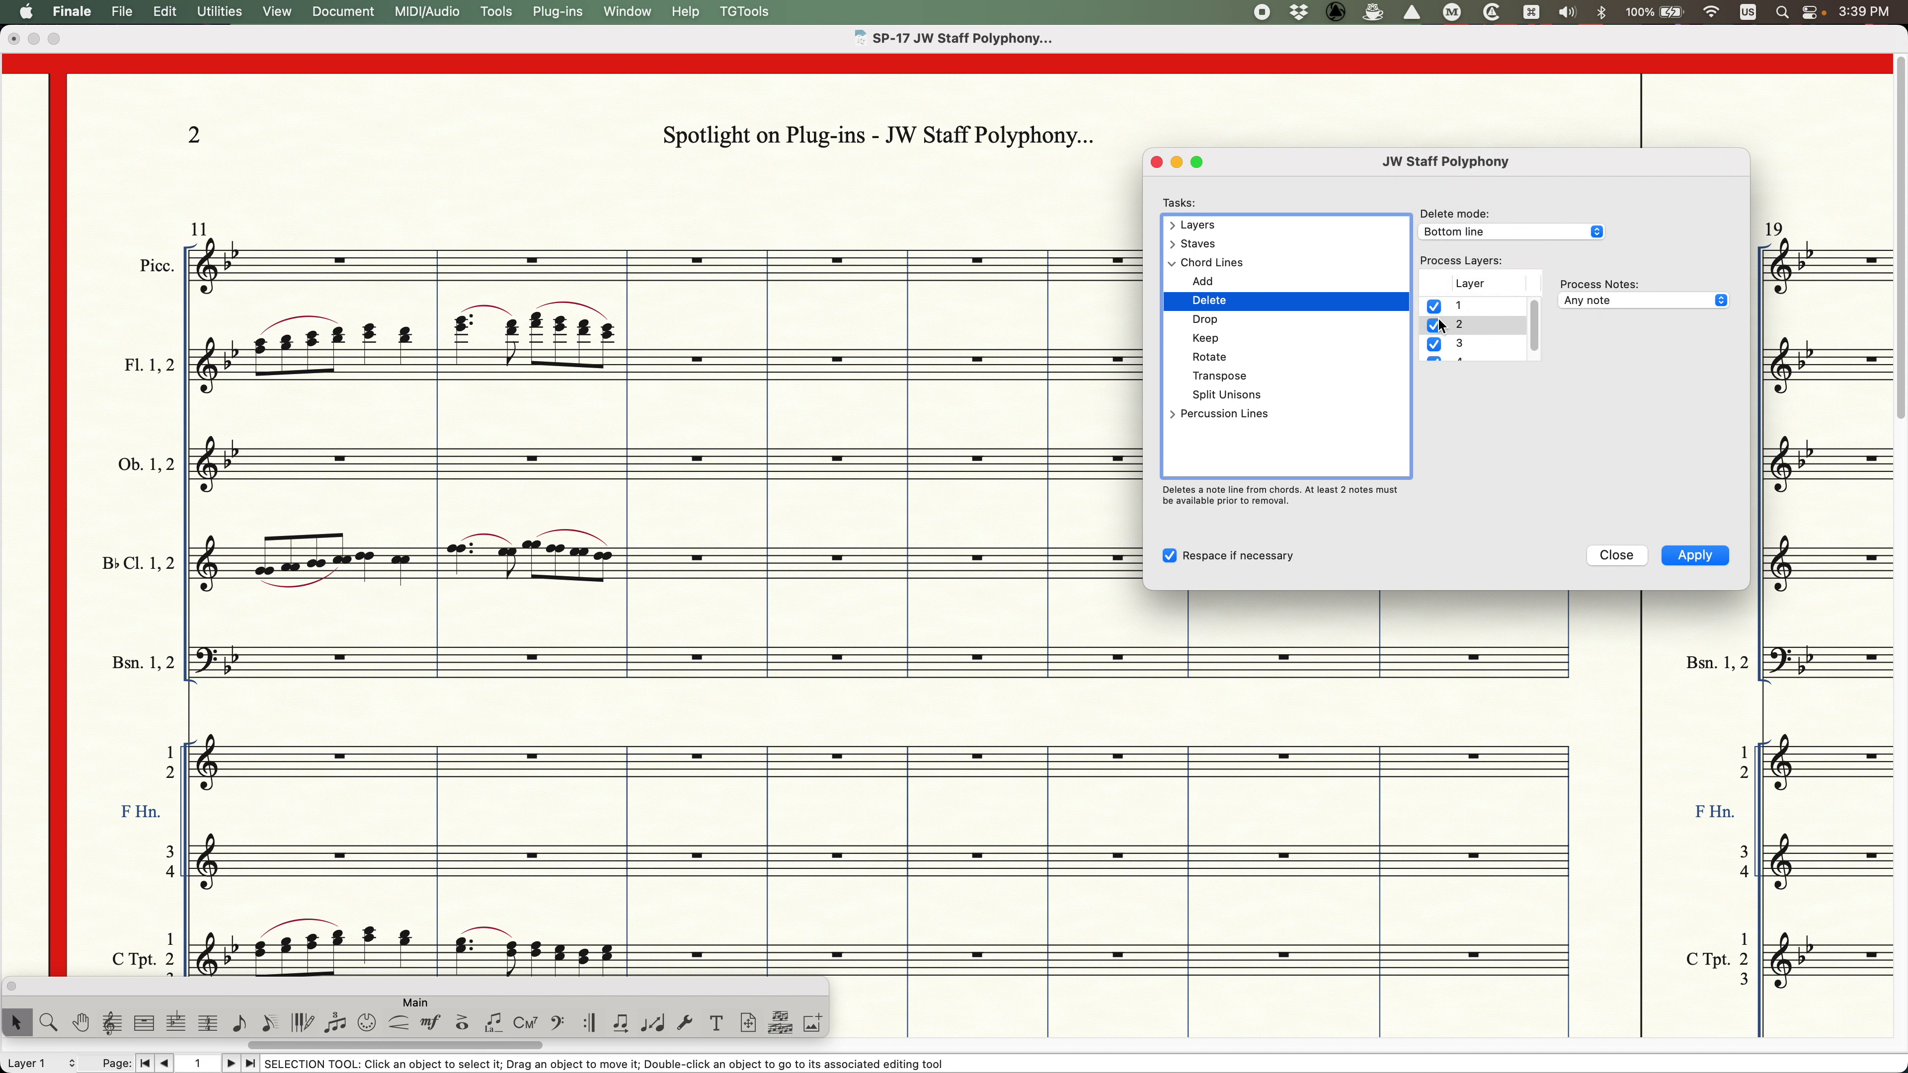
{"action": "left_click", "coordinate": [1696, 556]}
- Exclude layers 2, 3 and 4 from the Delete task, keeping Bottom line as the delete mode
{"action": "left_click", "coordinate": [1434, 326]}
{"action": "left_click", "coordinate": [1434, 344]}
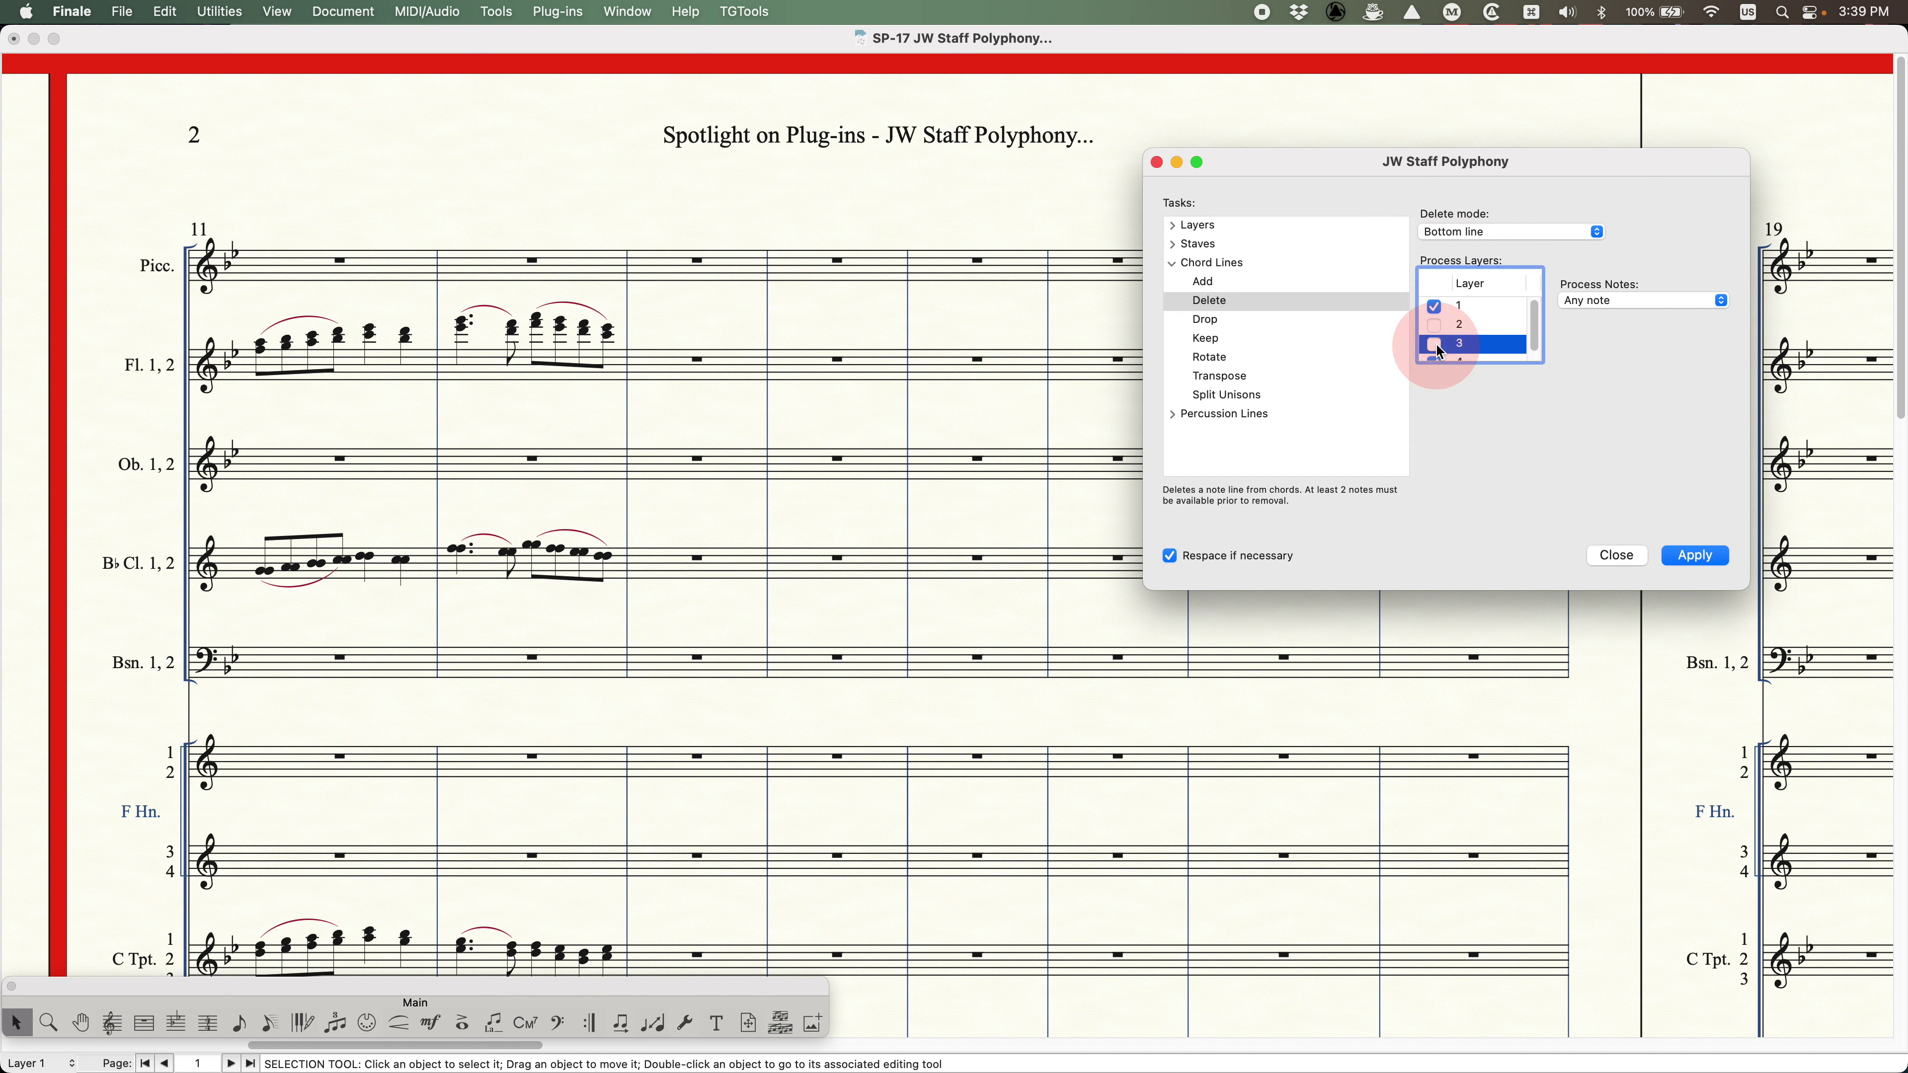
{"action": "left_click", "coordinate": [1435, 364]}
{"action": "left_click", "coordinate": [1510, 232]}
{"action": "left_click", "coordinate": [1510, 231]}
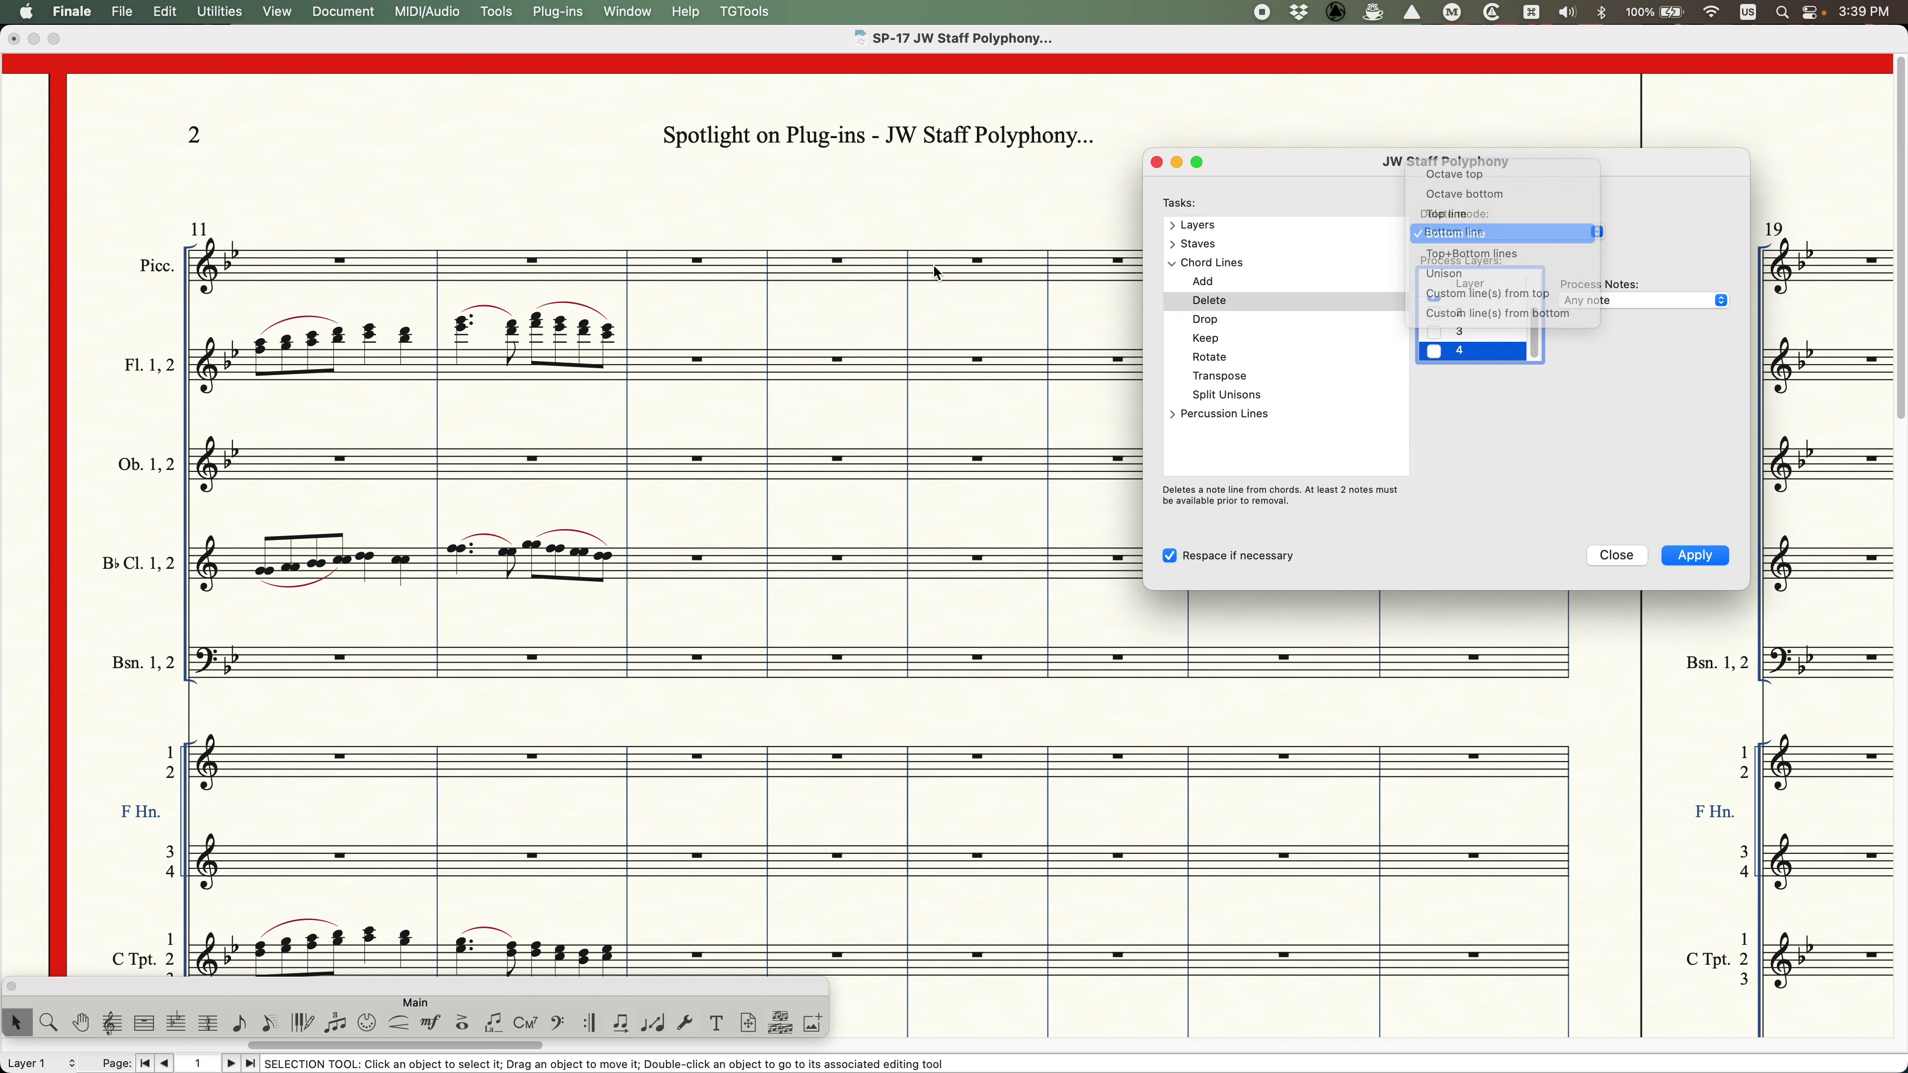
- Delete the bottom note line from the chords in Flute 1, 2 measures 11–12, with layers 2, 3 and 4 included in processing again
{"action": "left_click", "coordinate": [603, 338]}
{"action": "left_click", "coordinate": [389, 361], "text": "shift"}
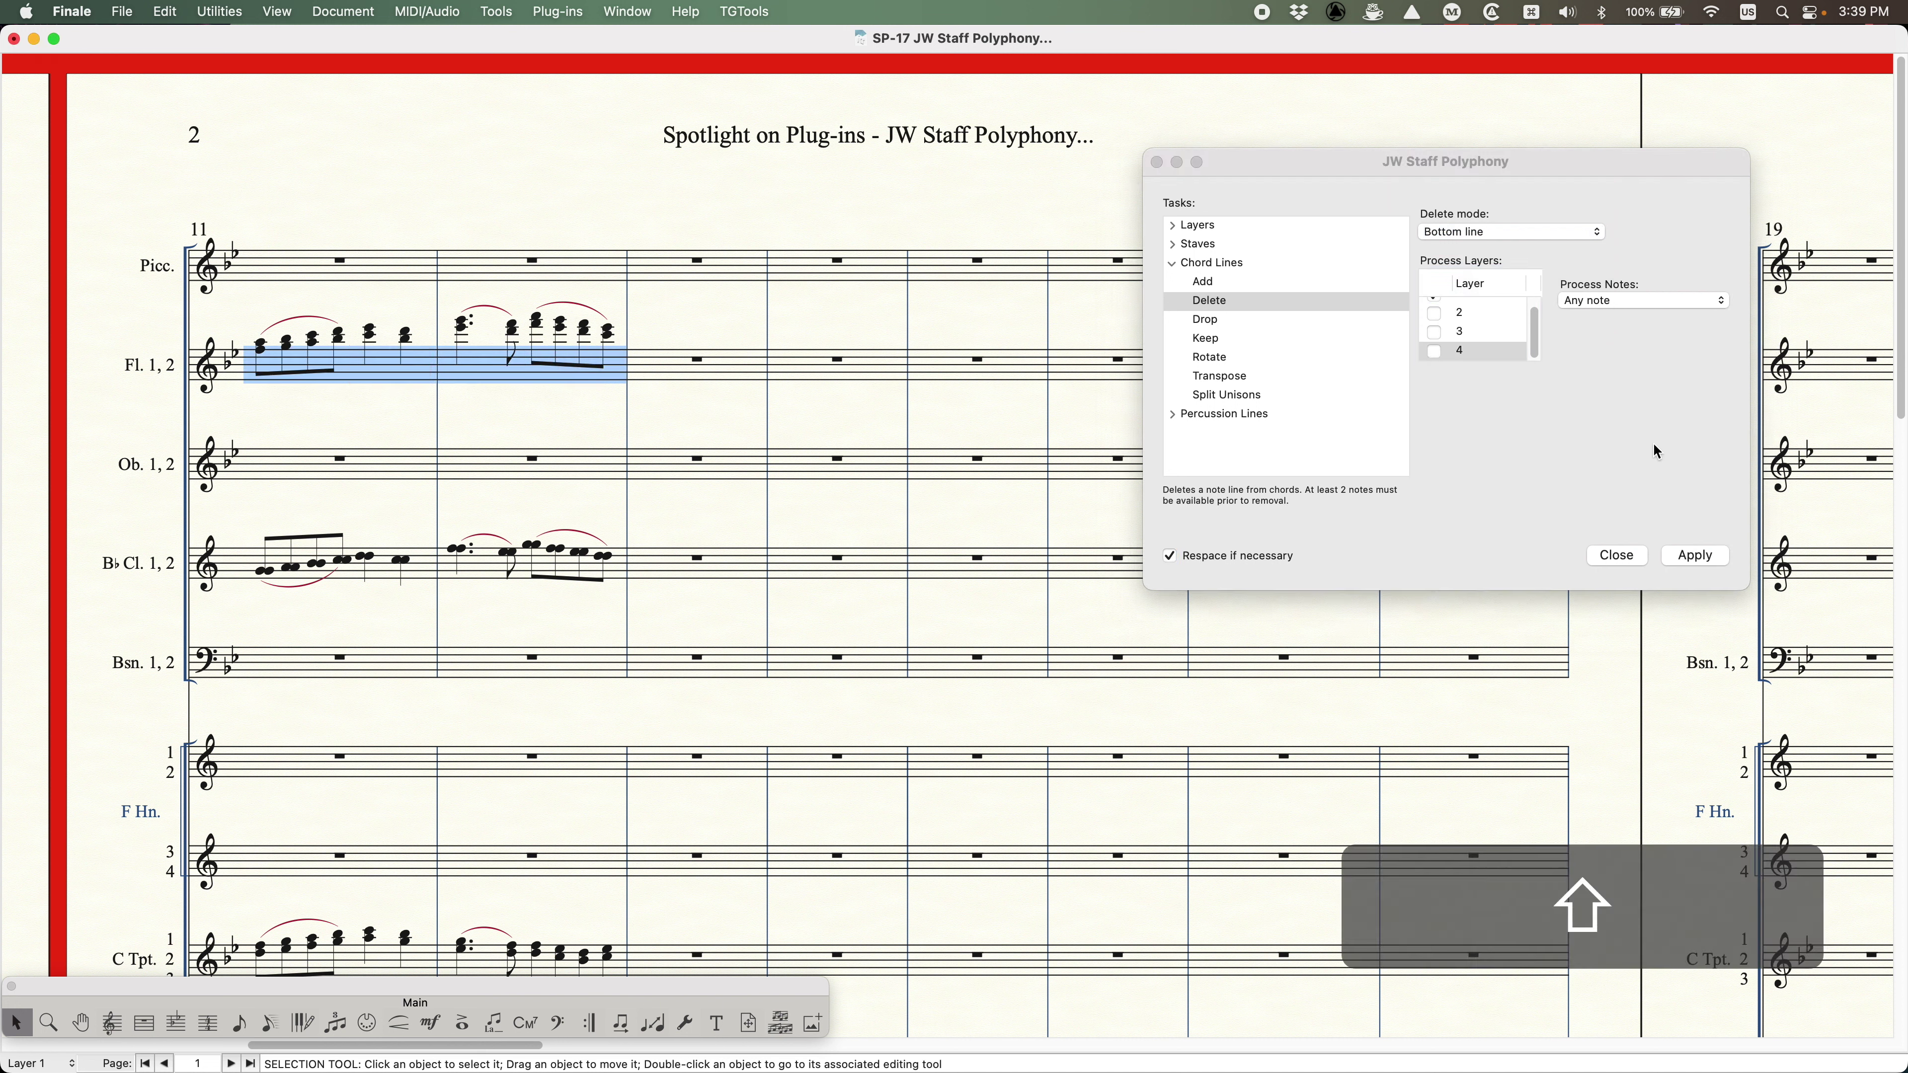
{"action": "left_click", "coordinate": [1434, 325]}
{"action": "left_click", "coordinate": [1434, 313]}
{"action": "left_click", "coordinate": [1434, 331]}
{"action": "left_click", "coordinate": [1434, 351]}
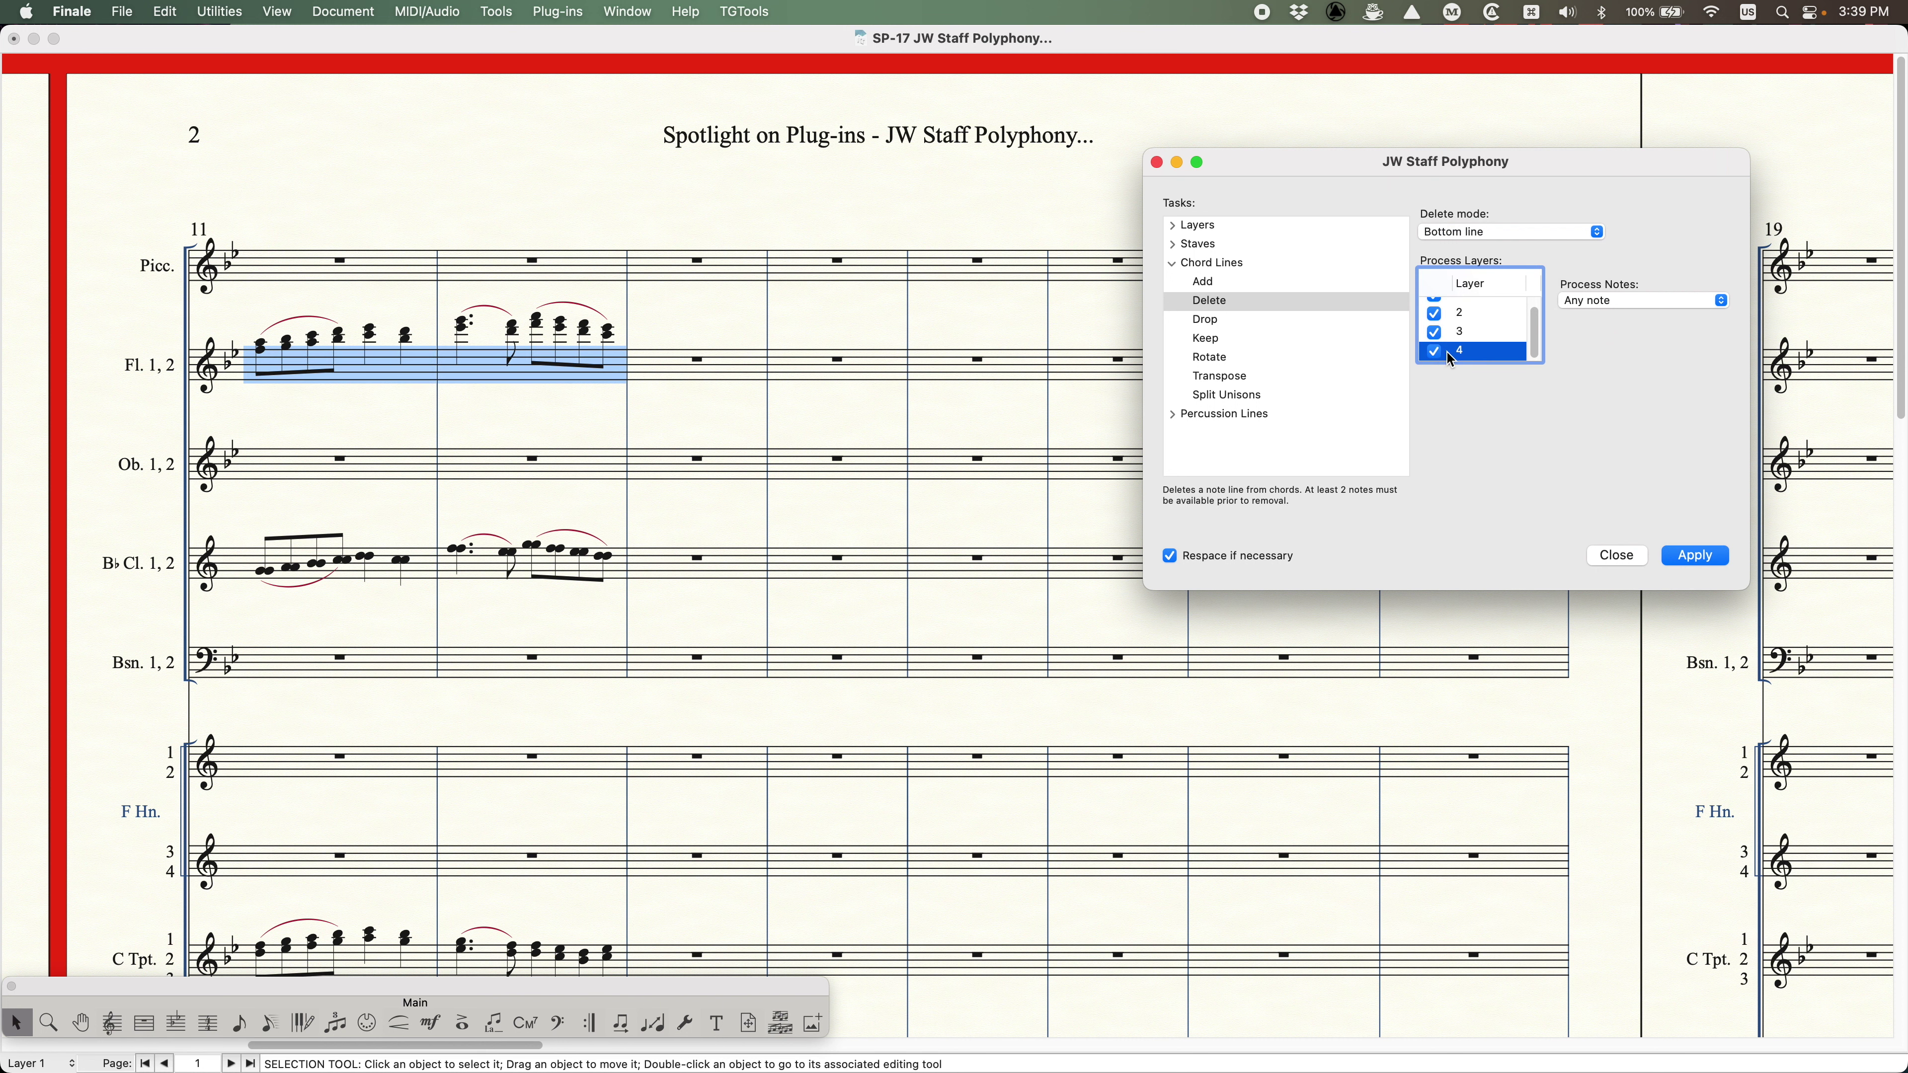
{"action": "left_click", "coordinate": [1704, 560]}
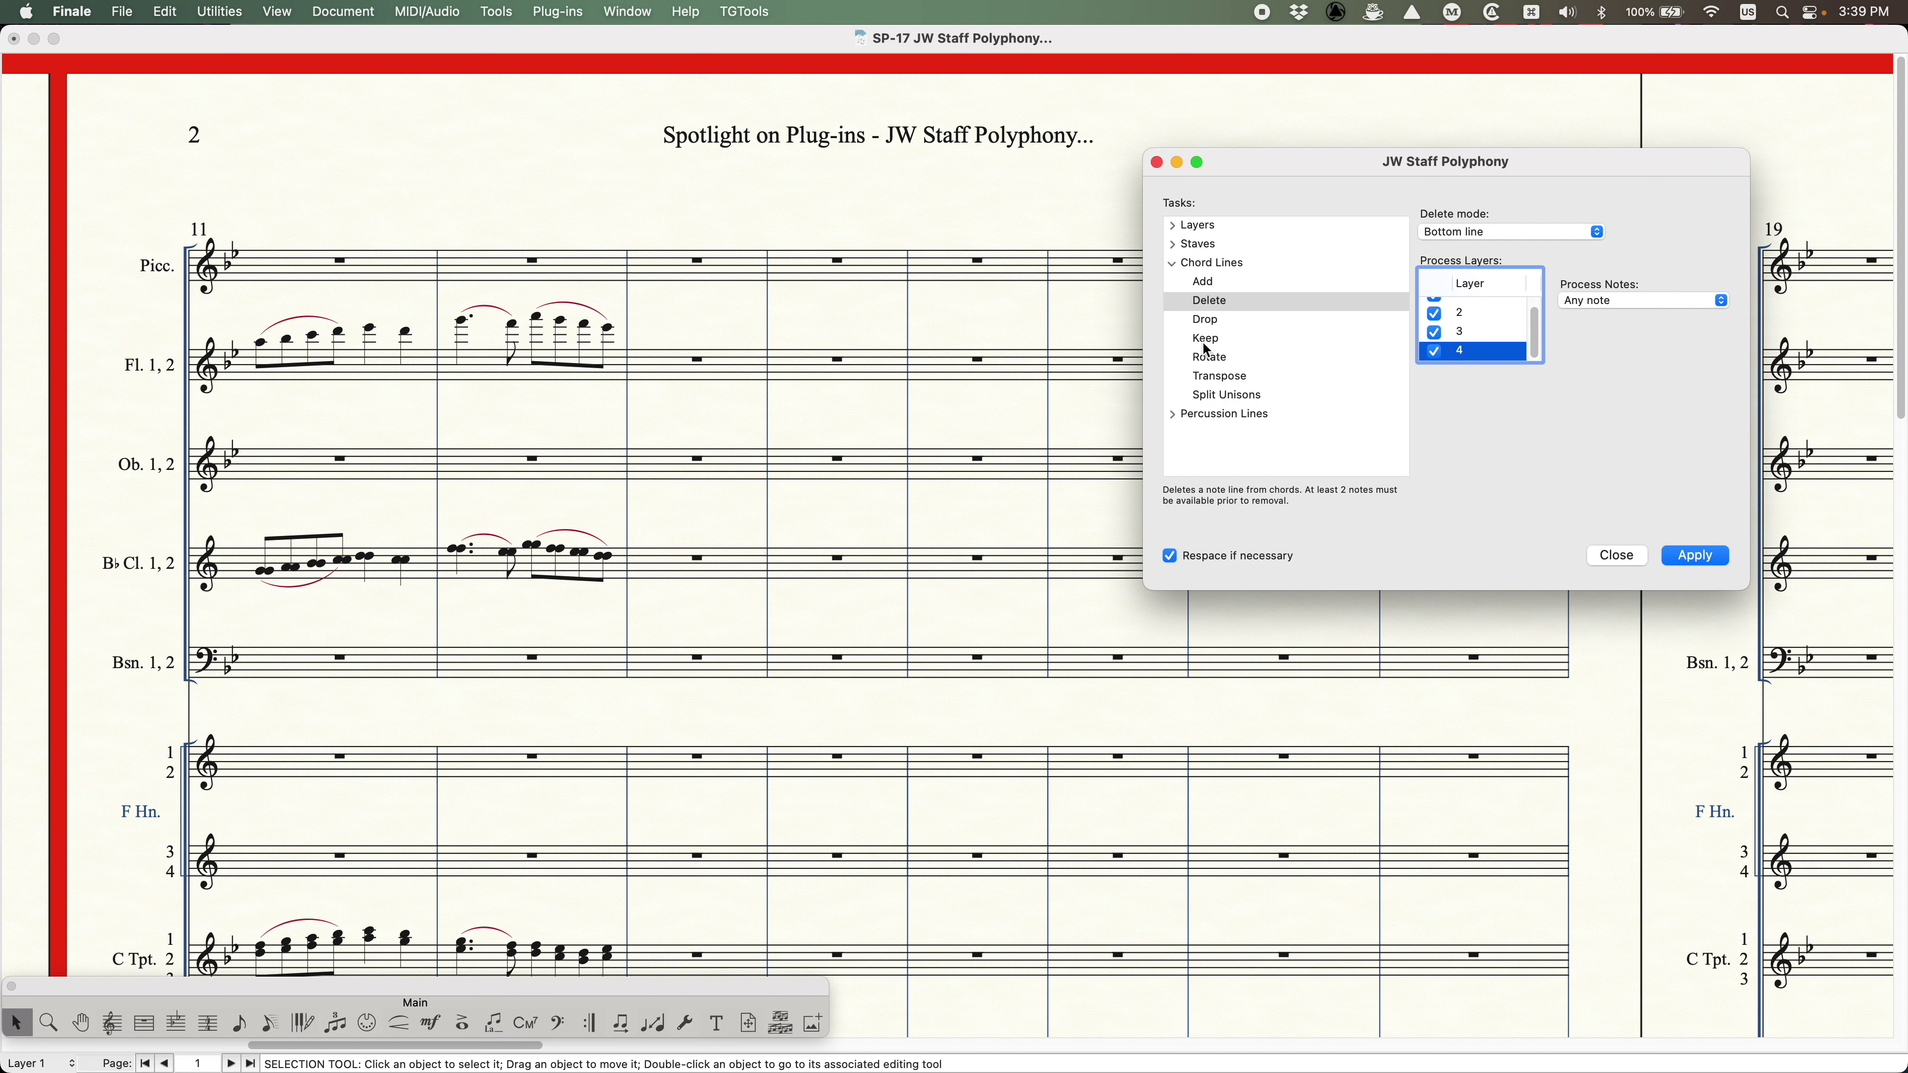
- Choose the Add chord line task, select measures 11–12 of the Fl. 1, 2 staff, and review the interval choices
{"action": "left_click", "coordinate": [1203, 281]}
{"action": "left_click", "coordinate": [340, 362]}
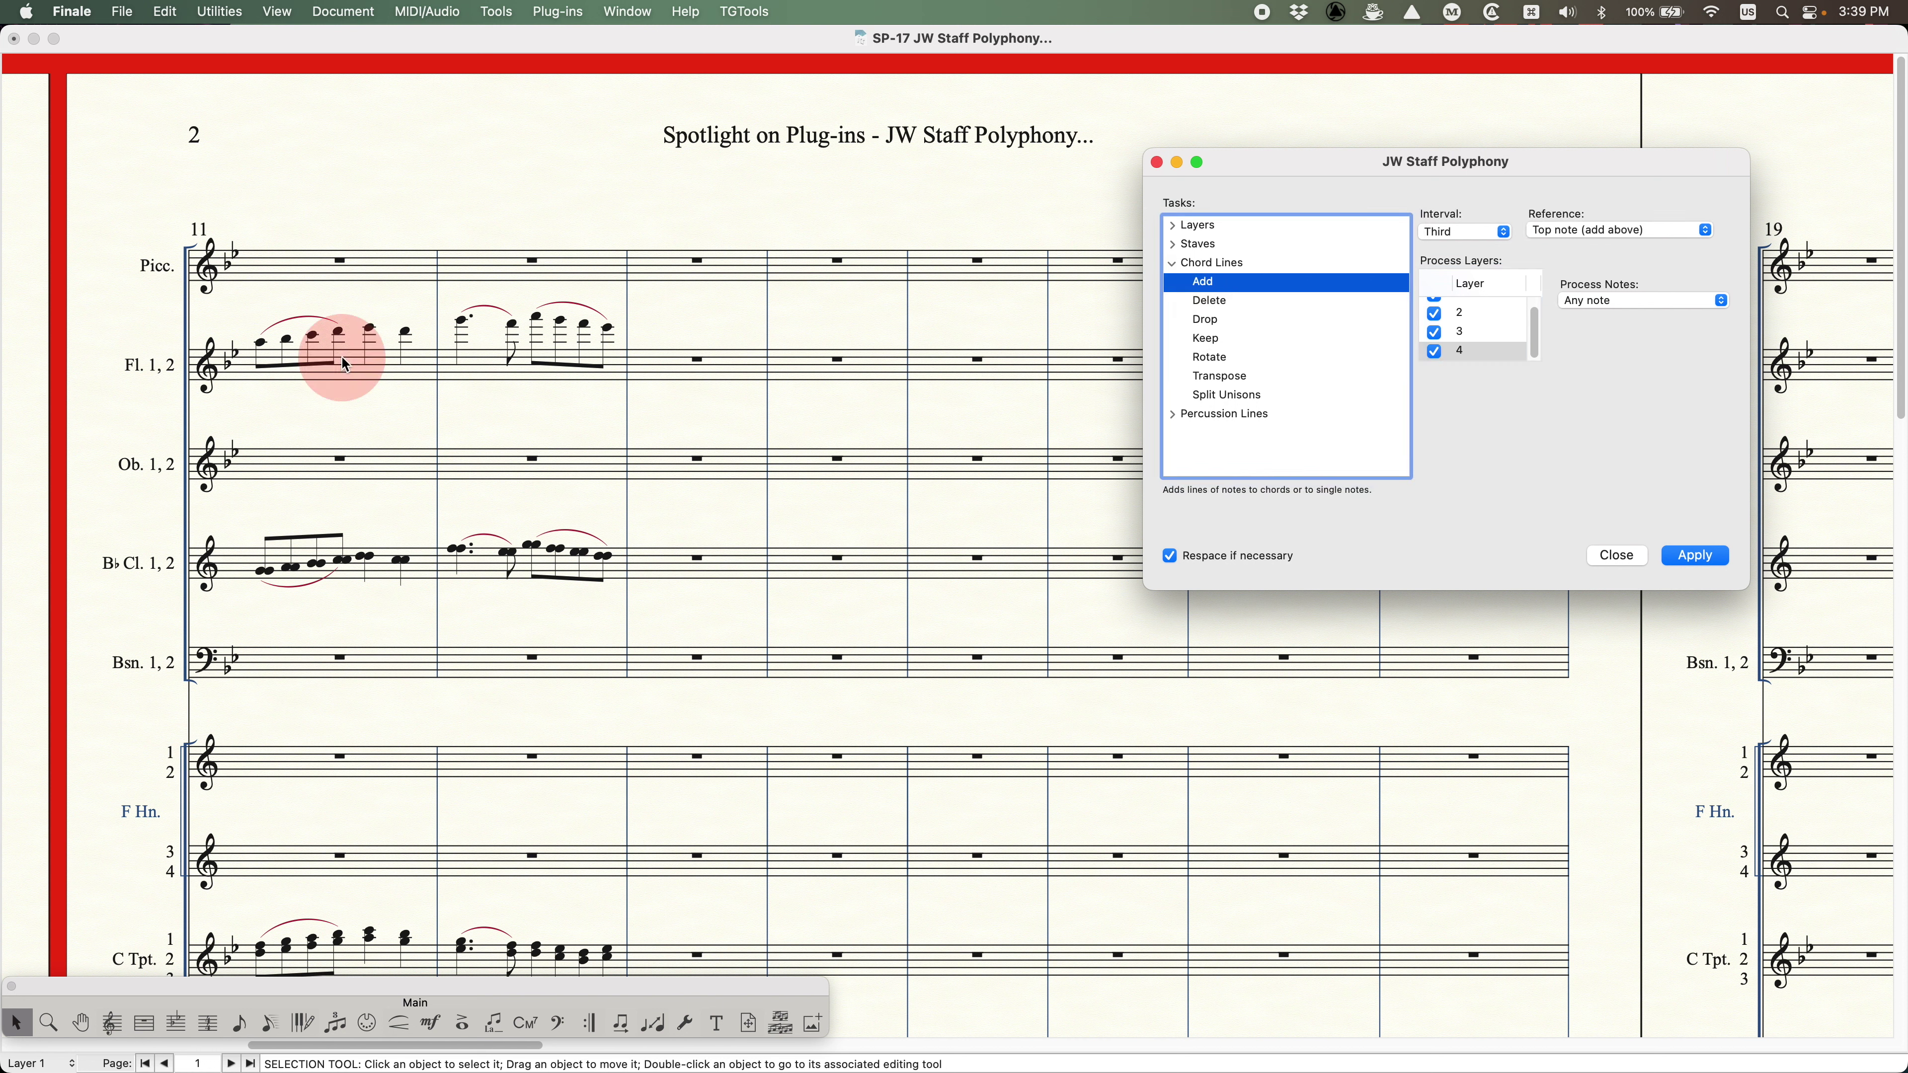
{"action": "left_click", "coordinate": [340, 351], "text": "shift"}
{"action": "left_click", "coordinate": [1465, 230]}
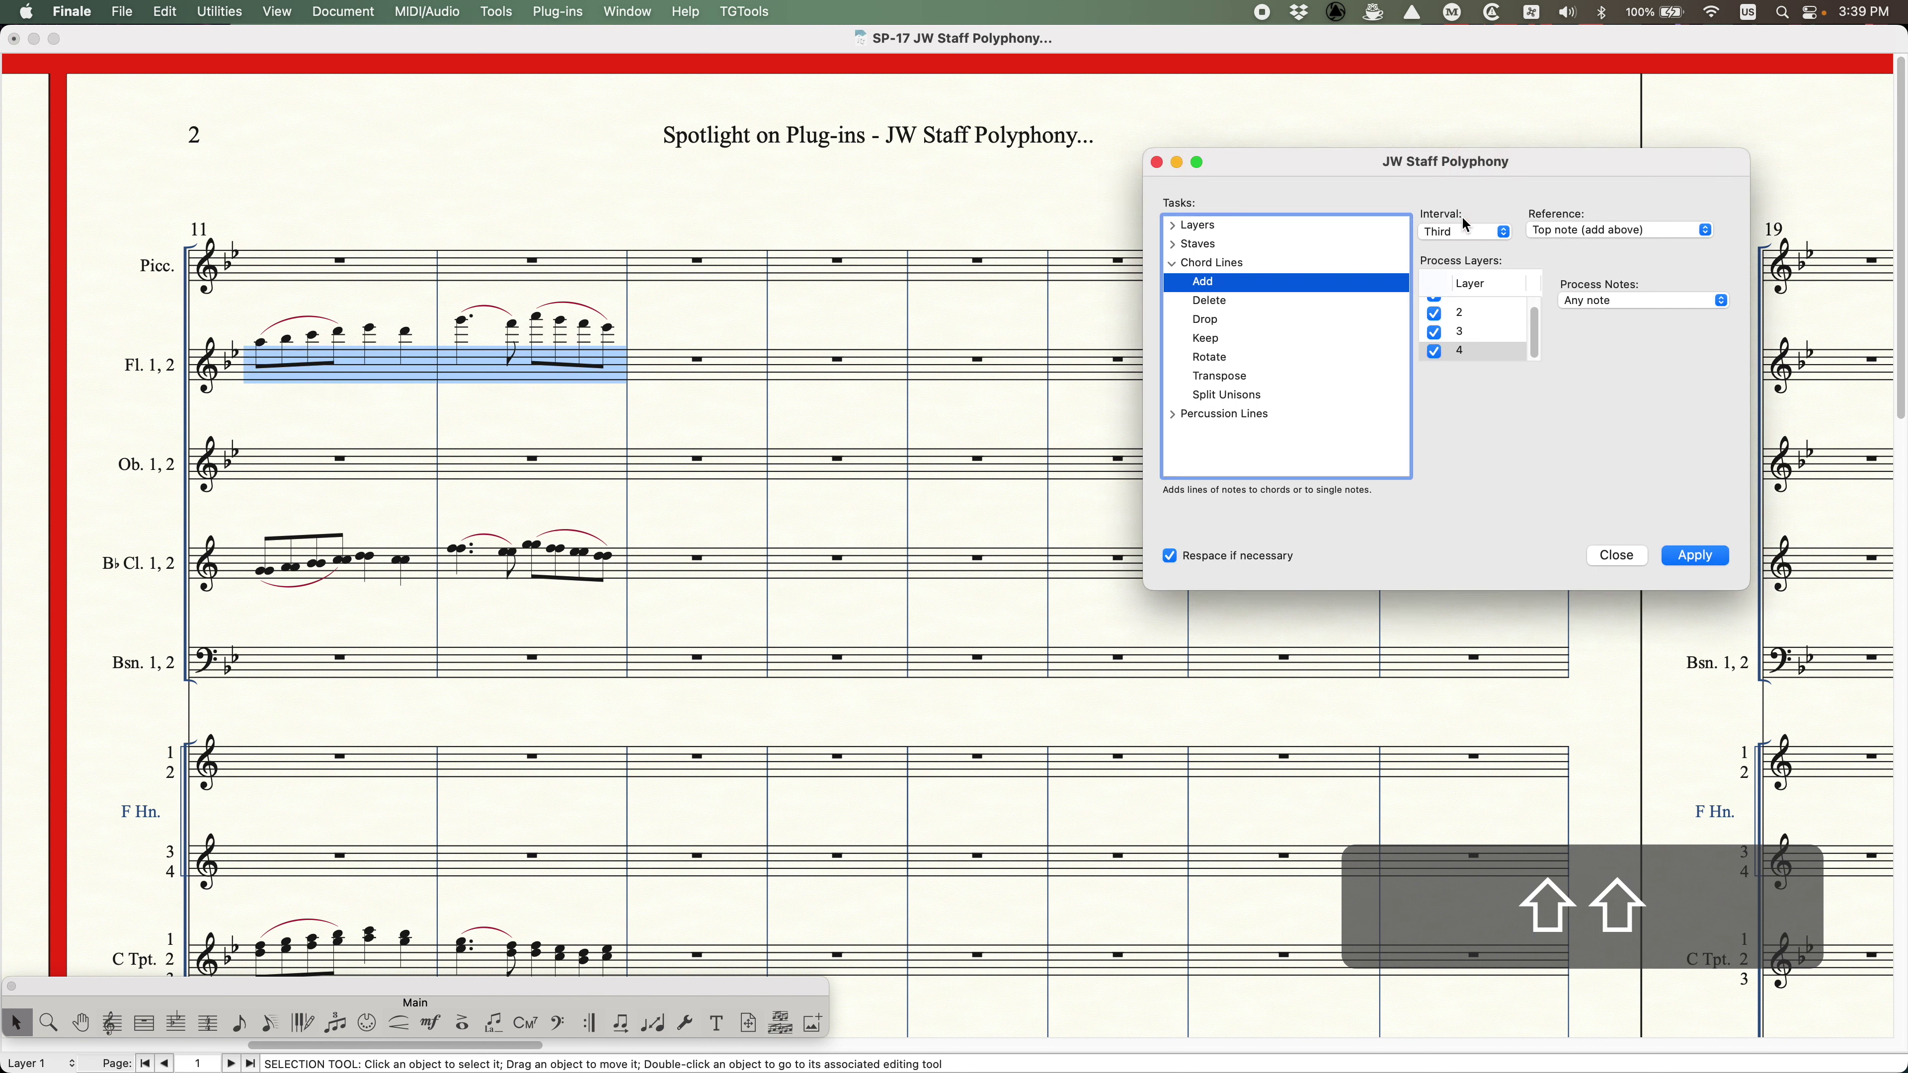
{"action": "left_click", "coordinate": [1464, 230]}
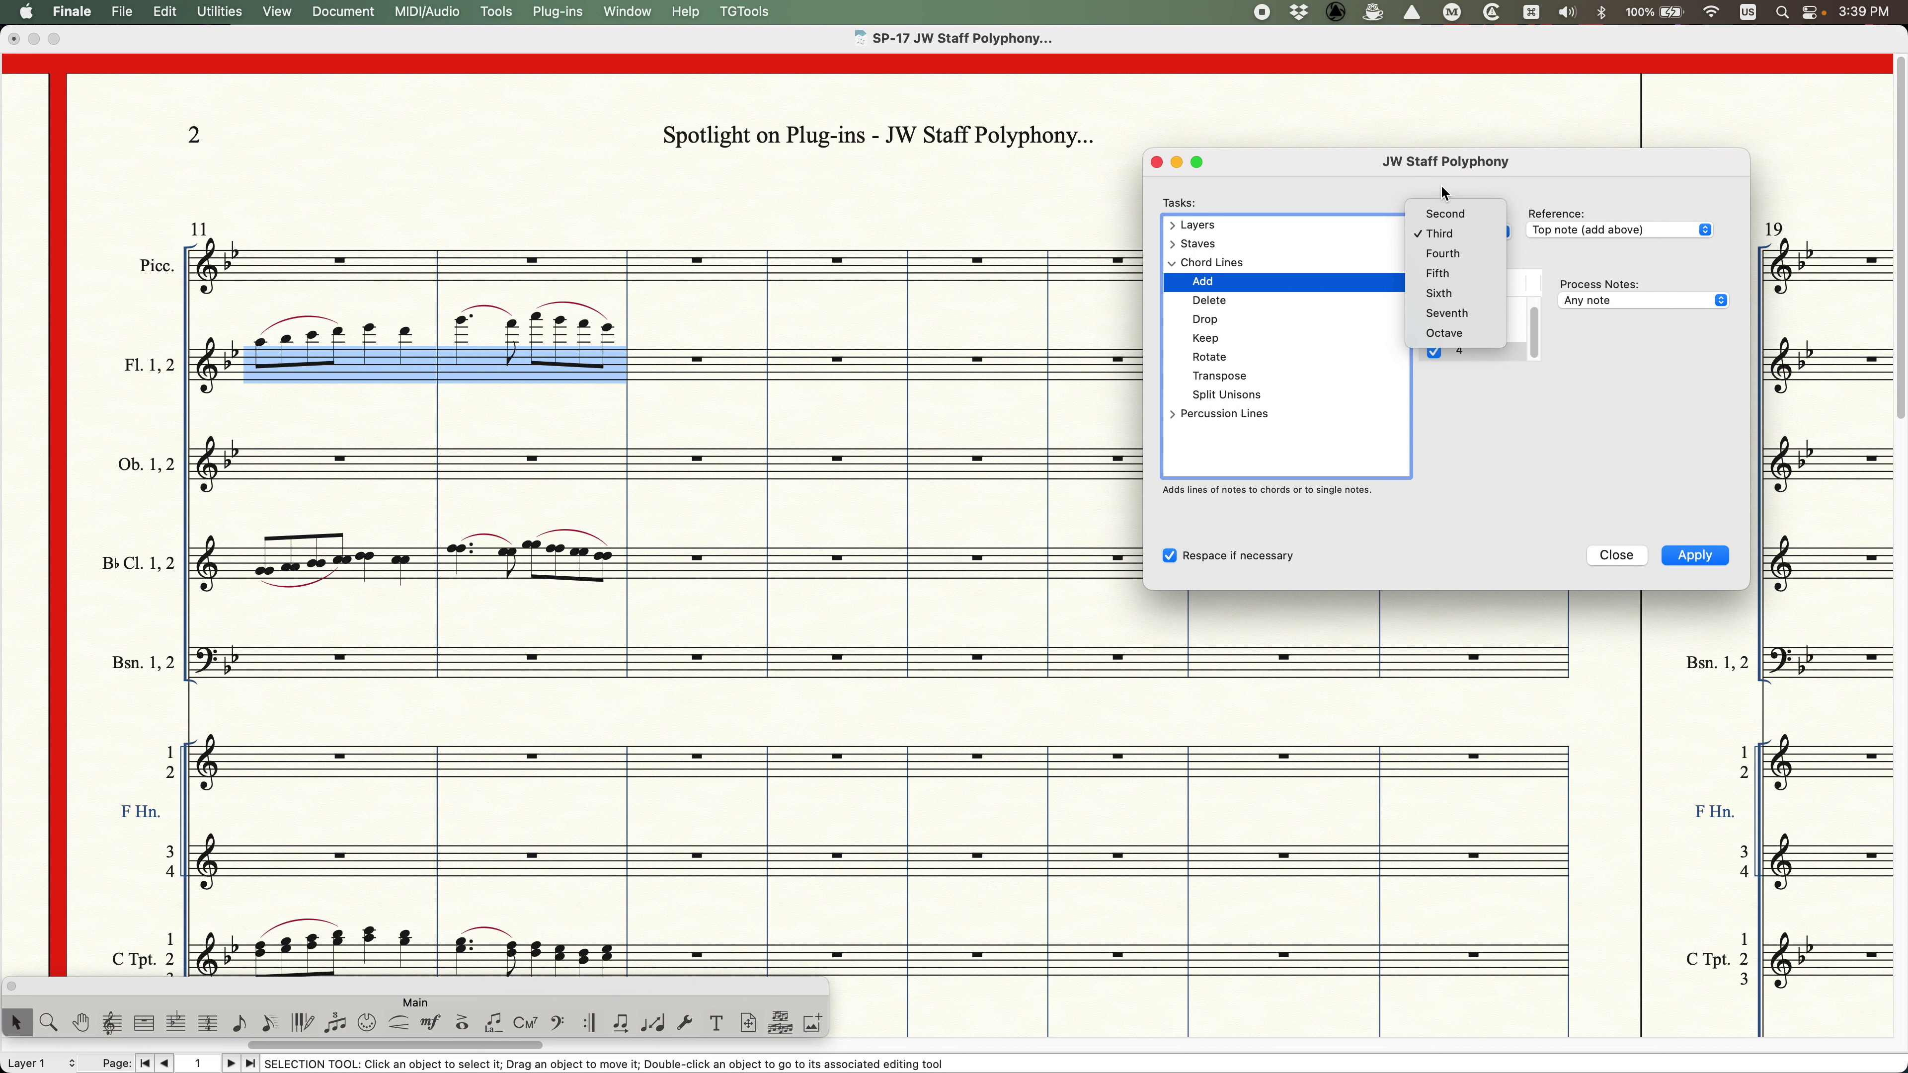
{"action": "left_click", "coordinate": [1444, 192]}
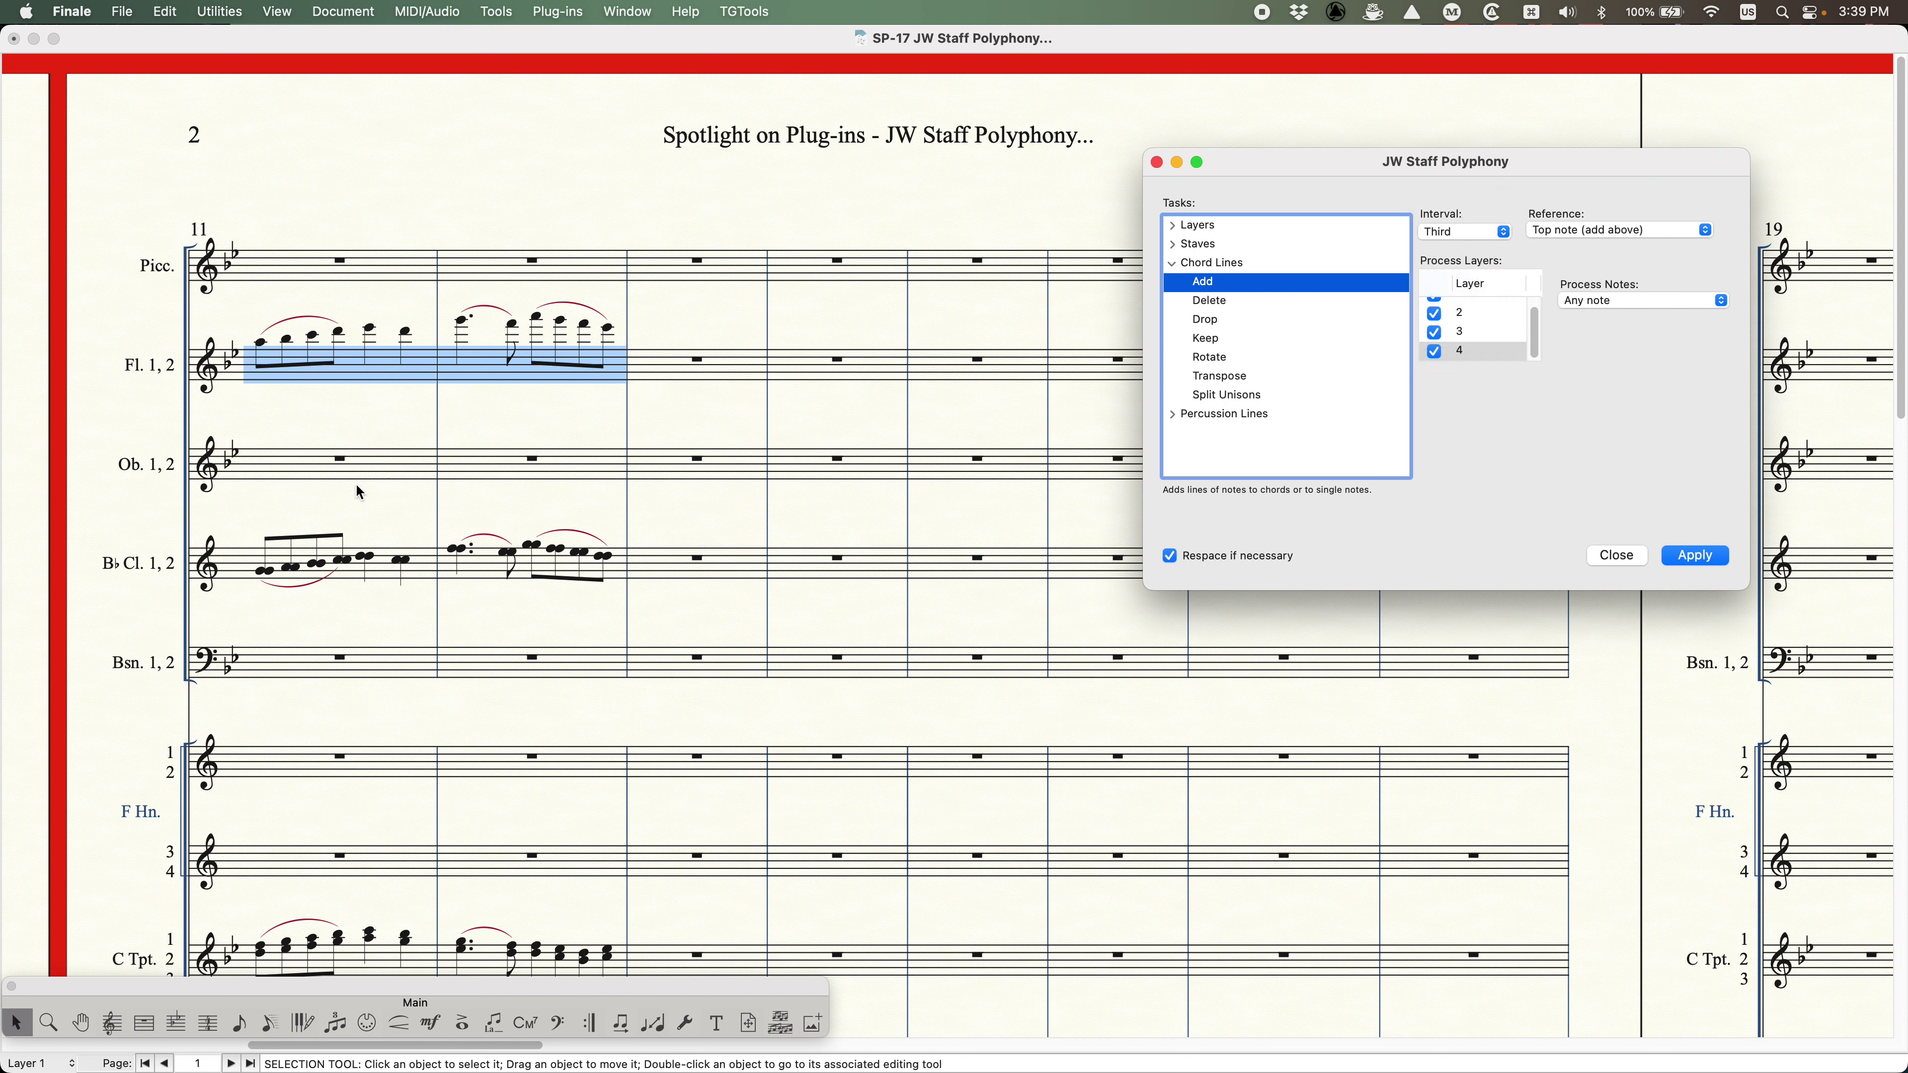
- Try transposing the selected flute measures chromatically up a major third with the original notes preserved, and undo the transposition
{"action": "left_click", "coordinate": [514, 184]}
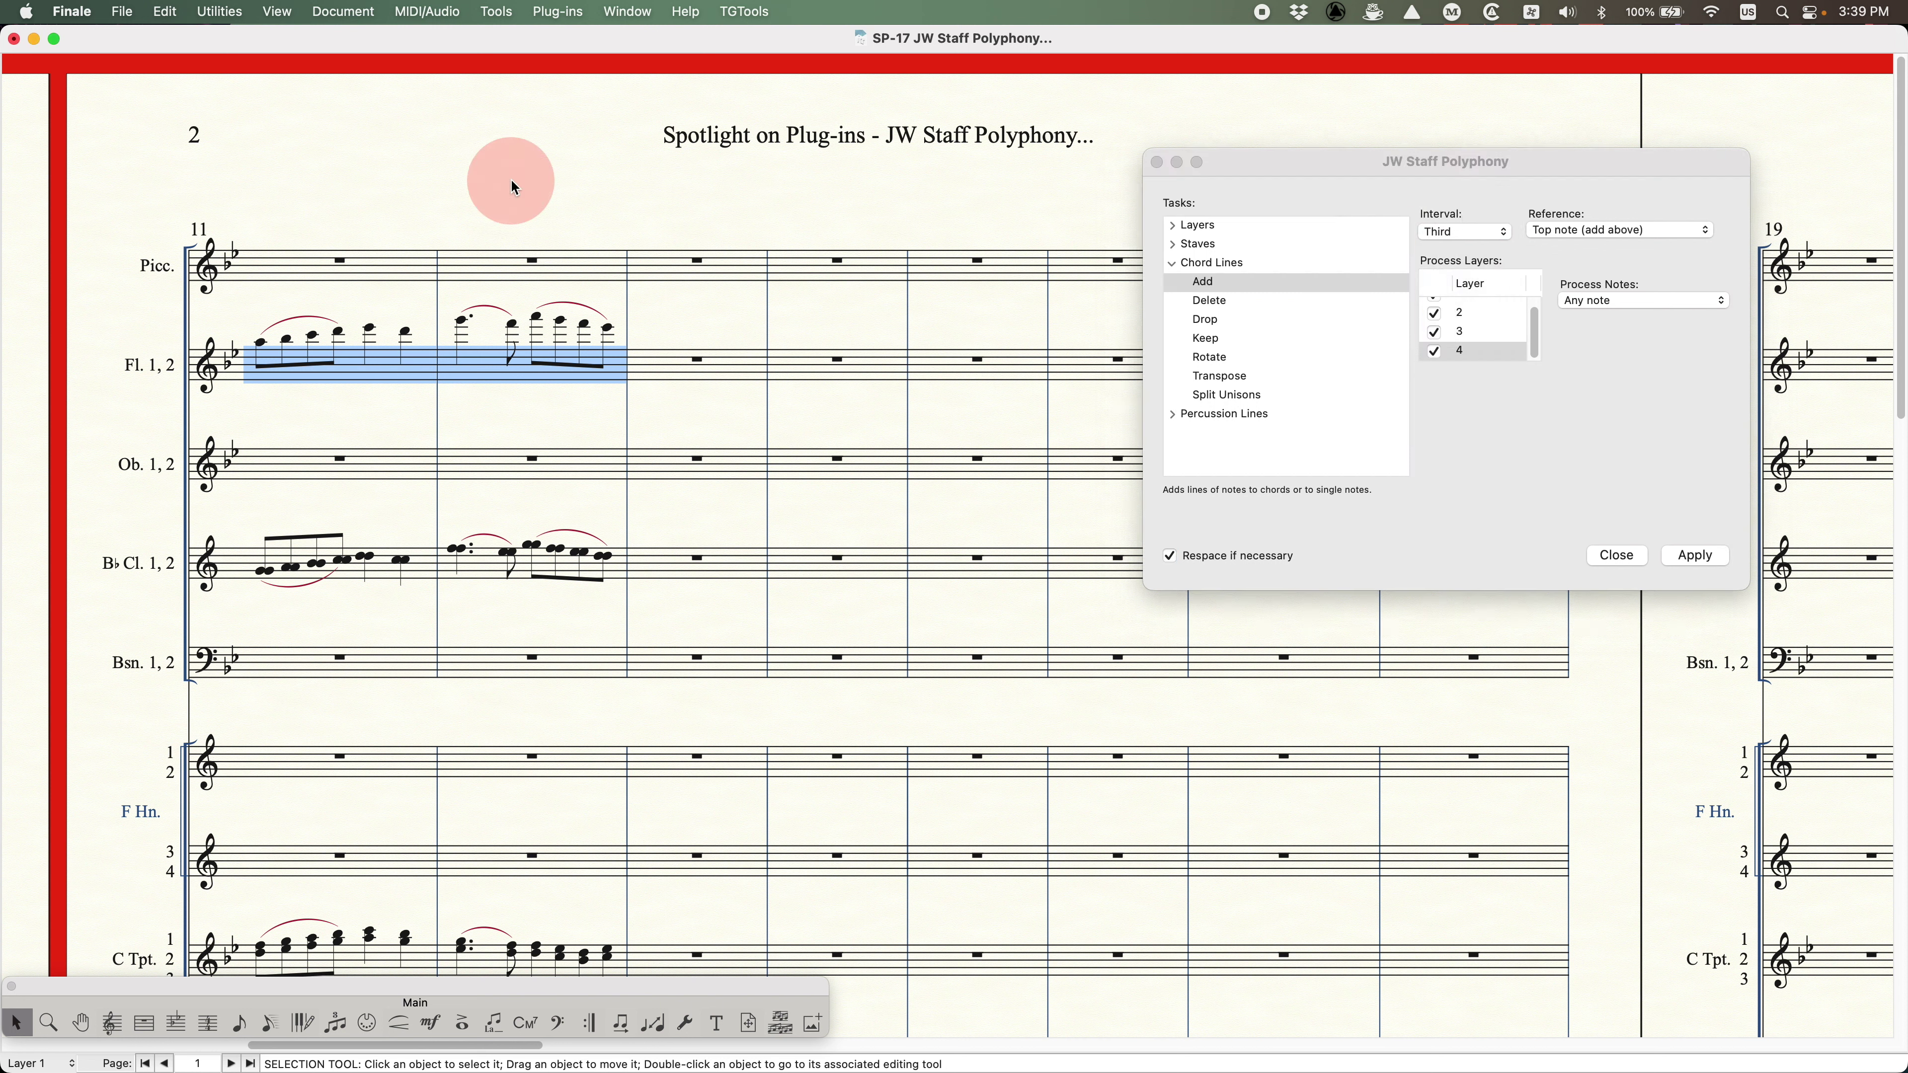
{"action": "left_click", "coordinate": [239, 9]}
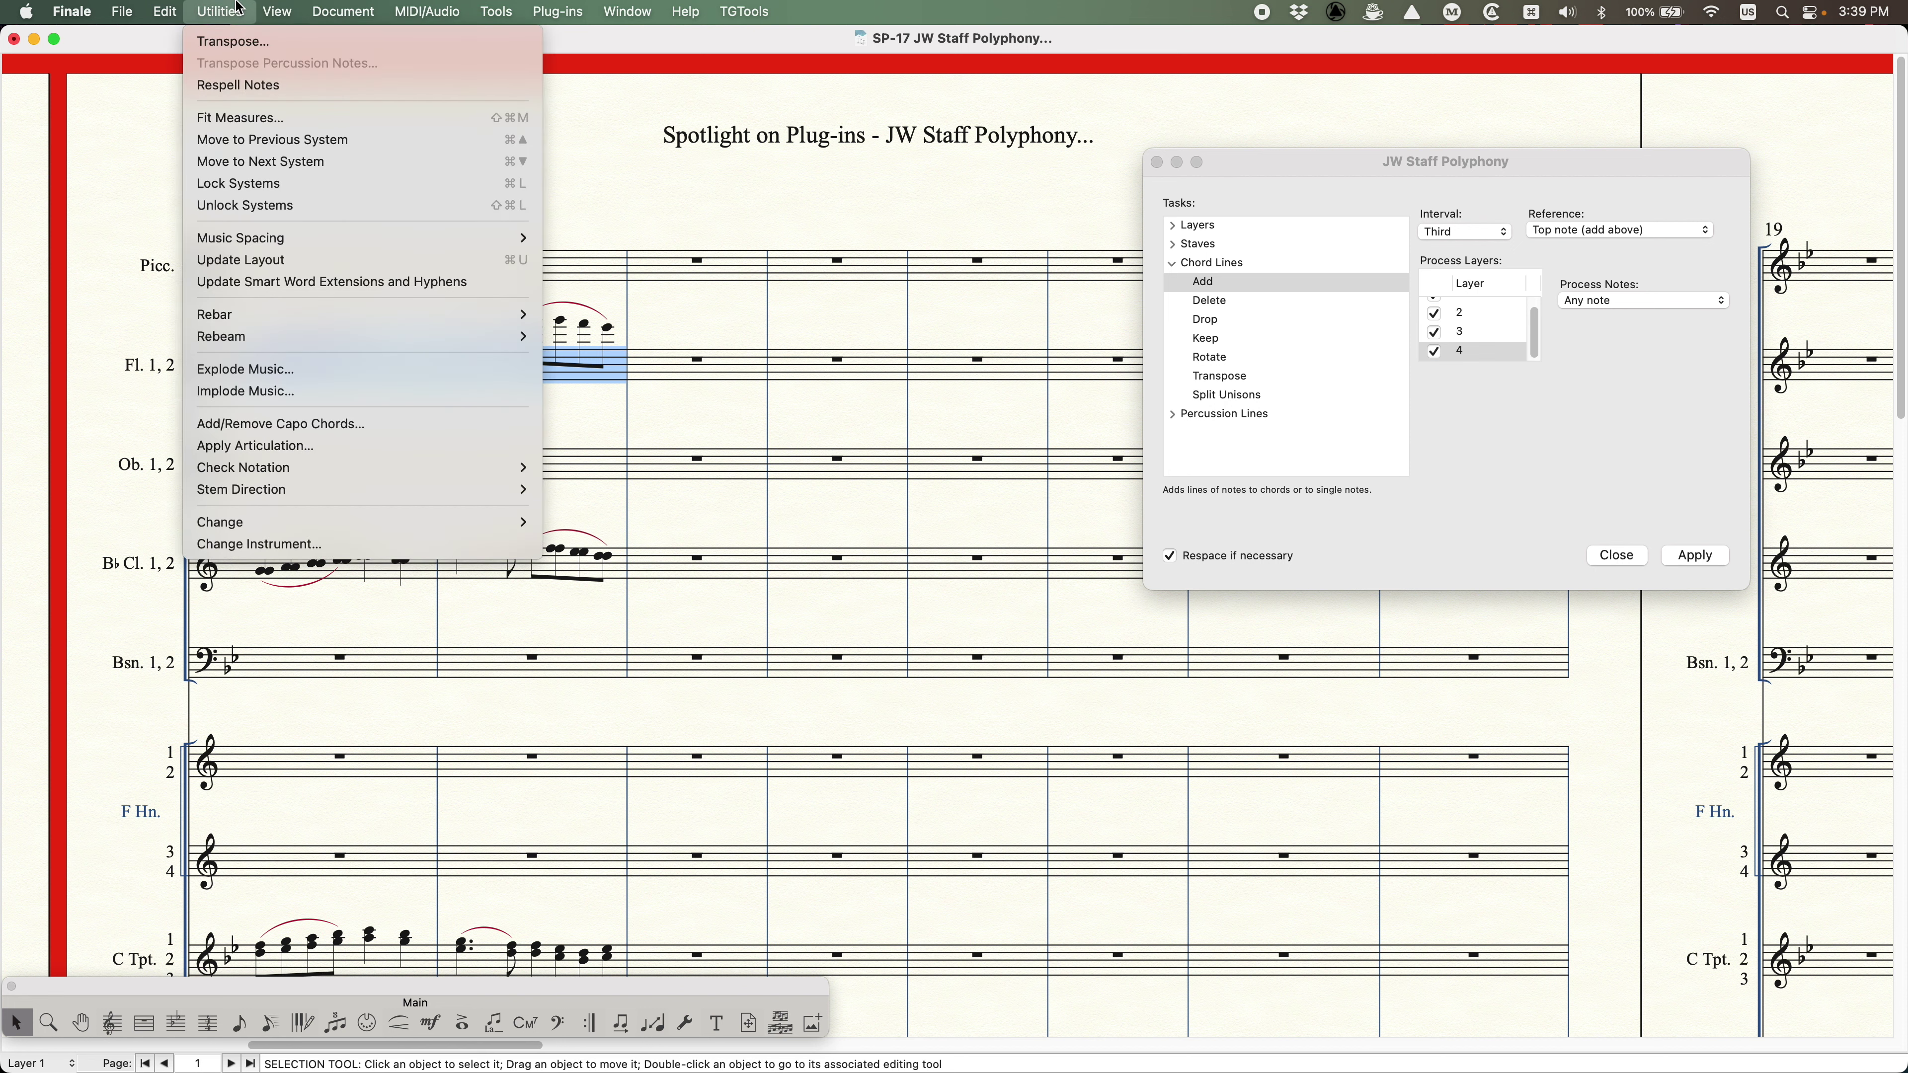
{"action": "left_click", "coordinate": [231, 45]}
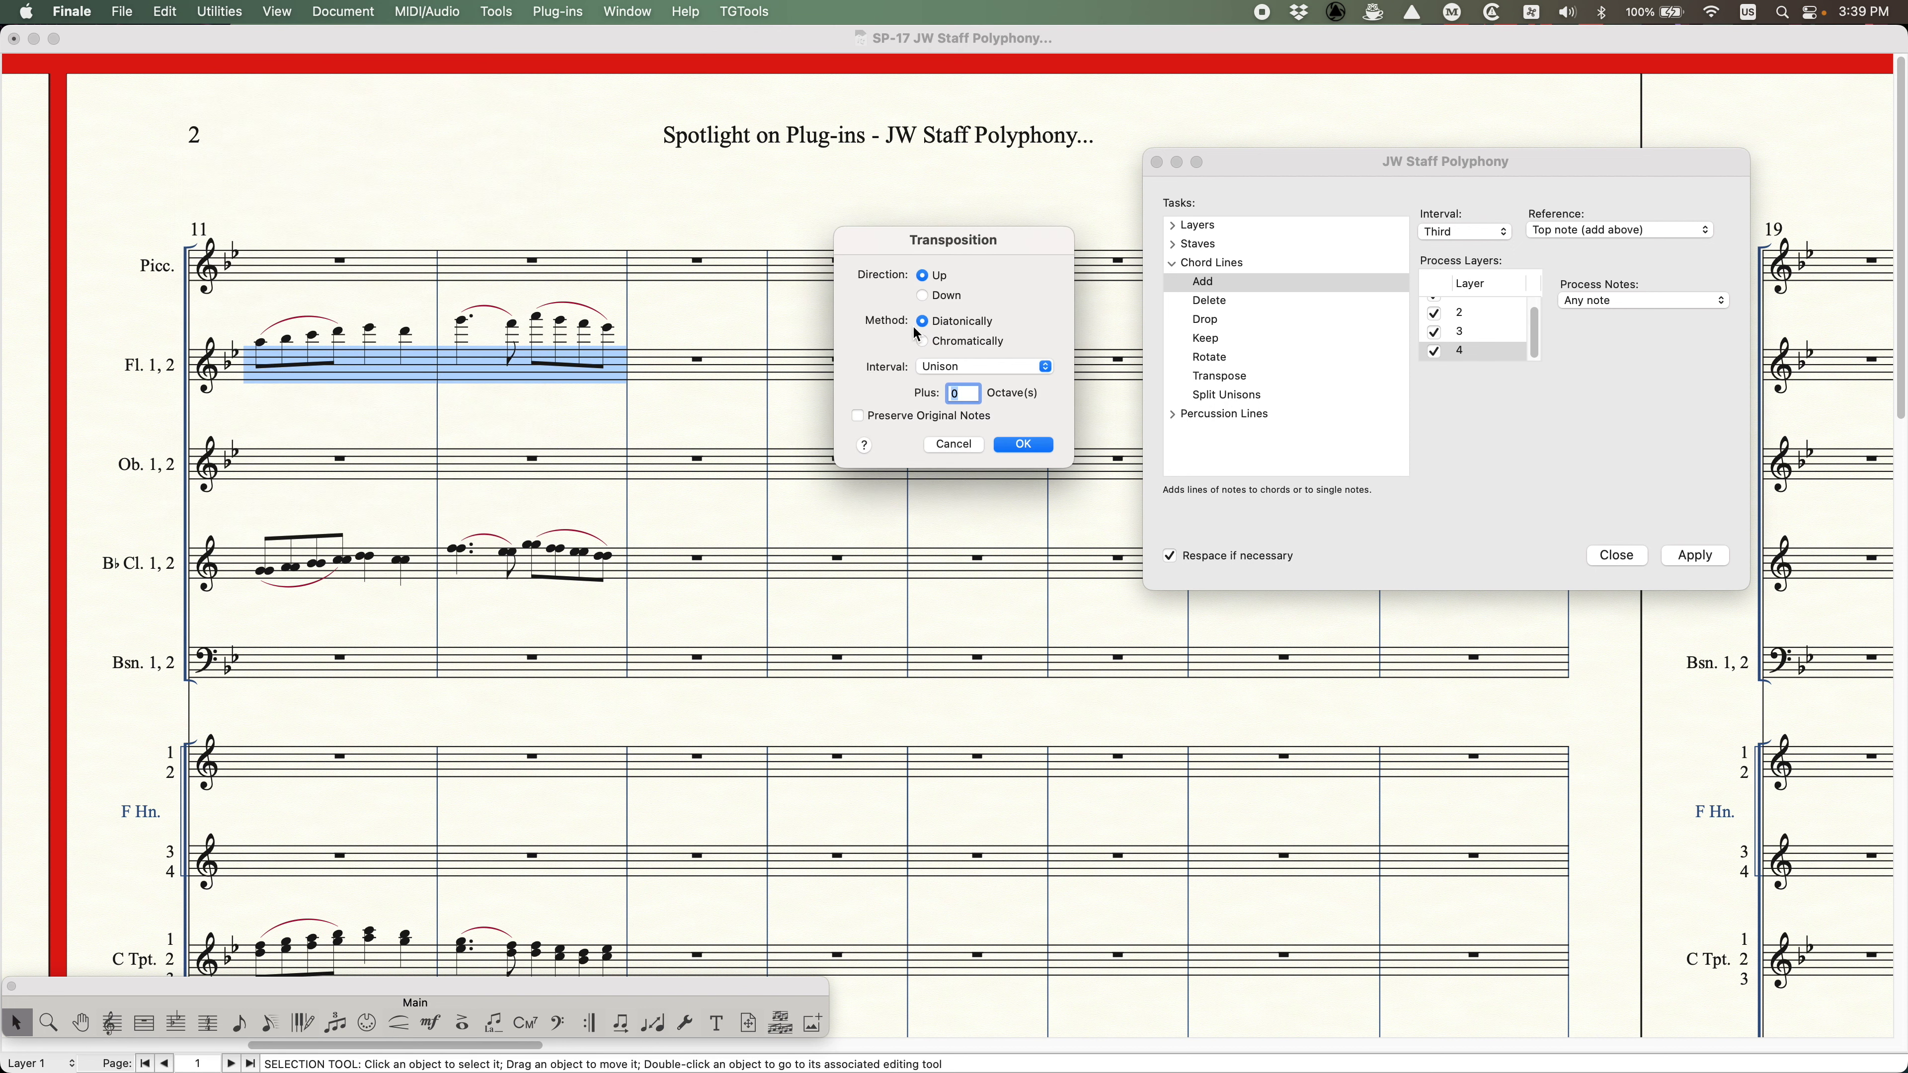
{"action": "left_click_drag", "start_coordinate": [946, 245], "coordinate": [832, 265]}
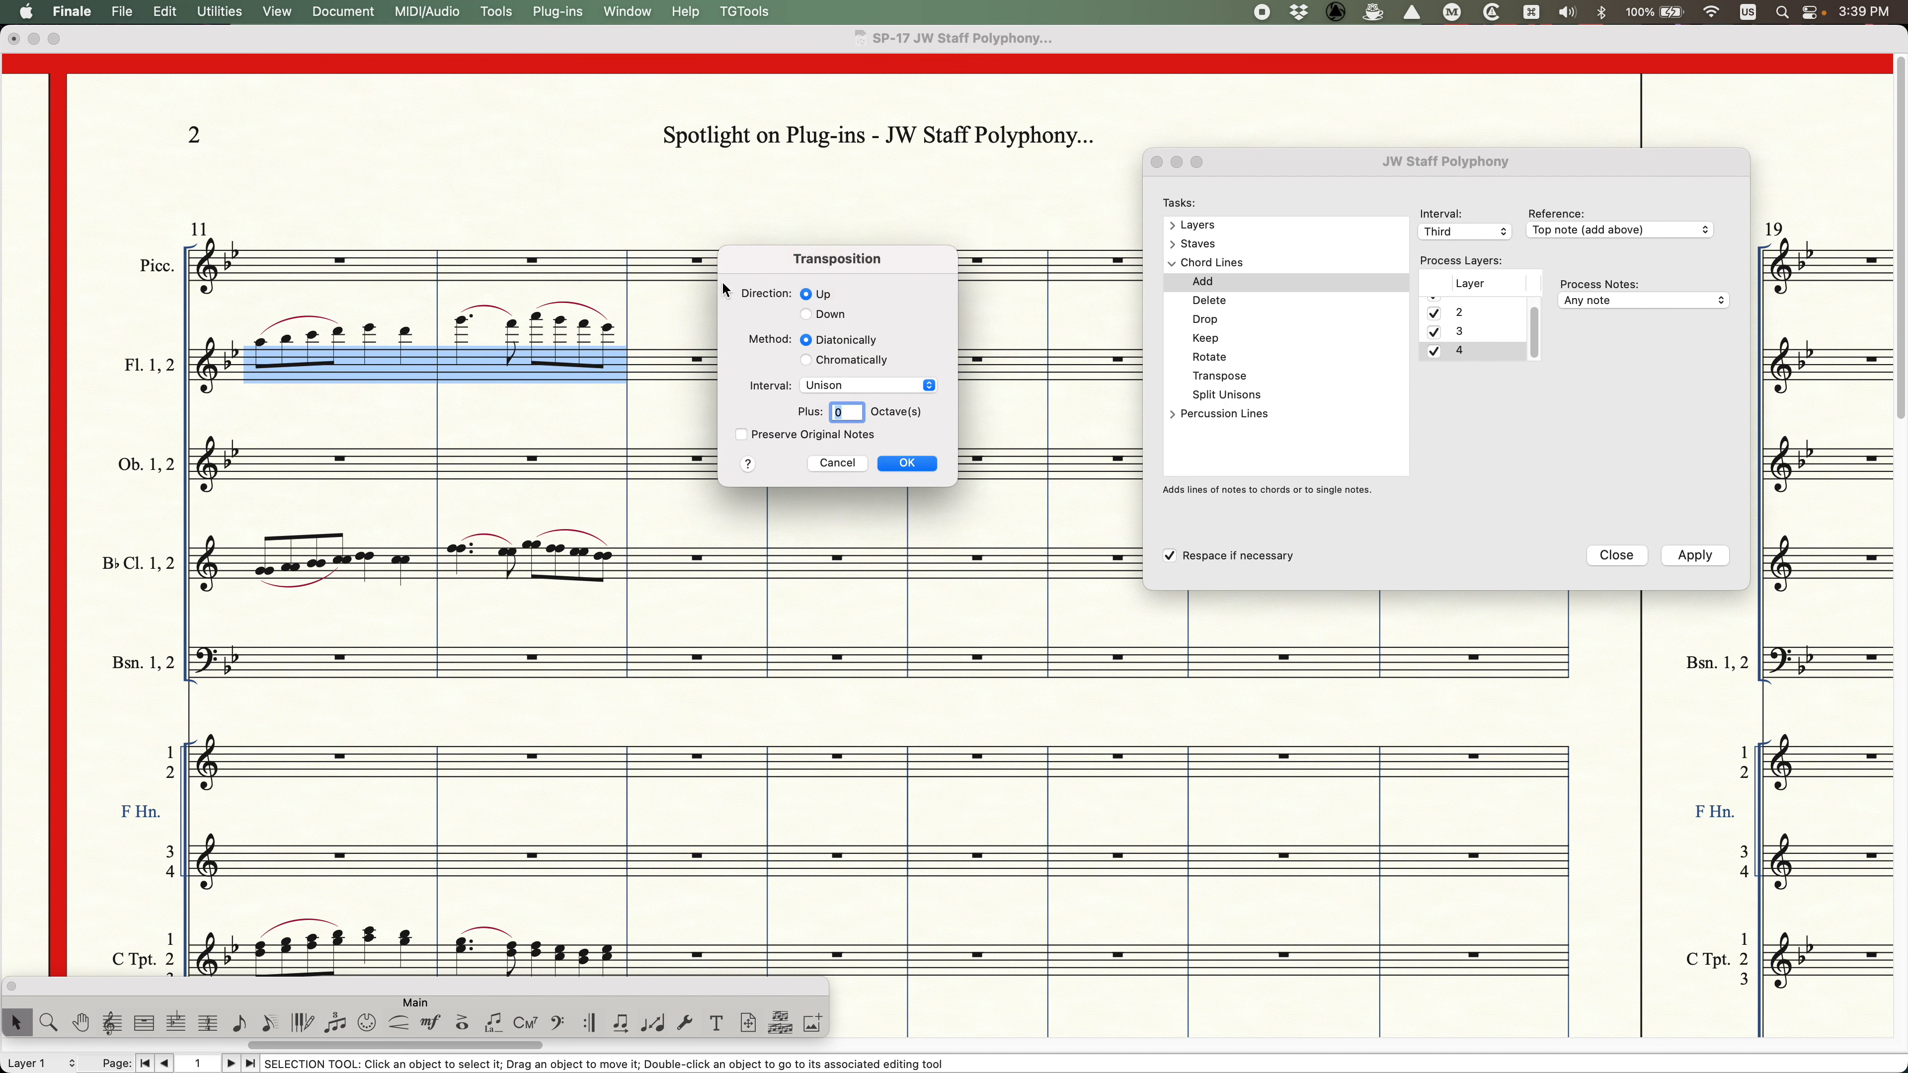
{"action": "left_click", "coordinate": [806, 362]}
{"action": "left_click", "coordinate": [841, 386]}
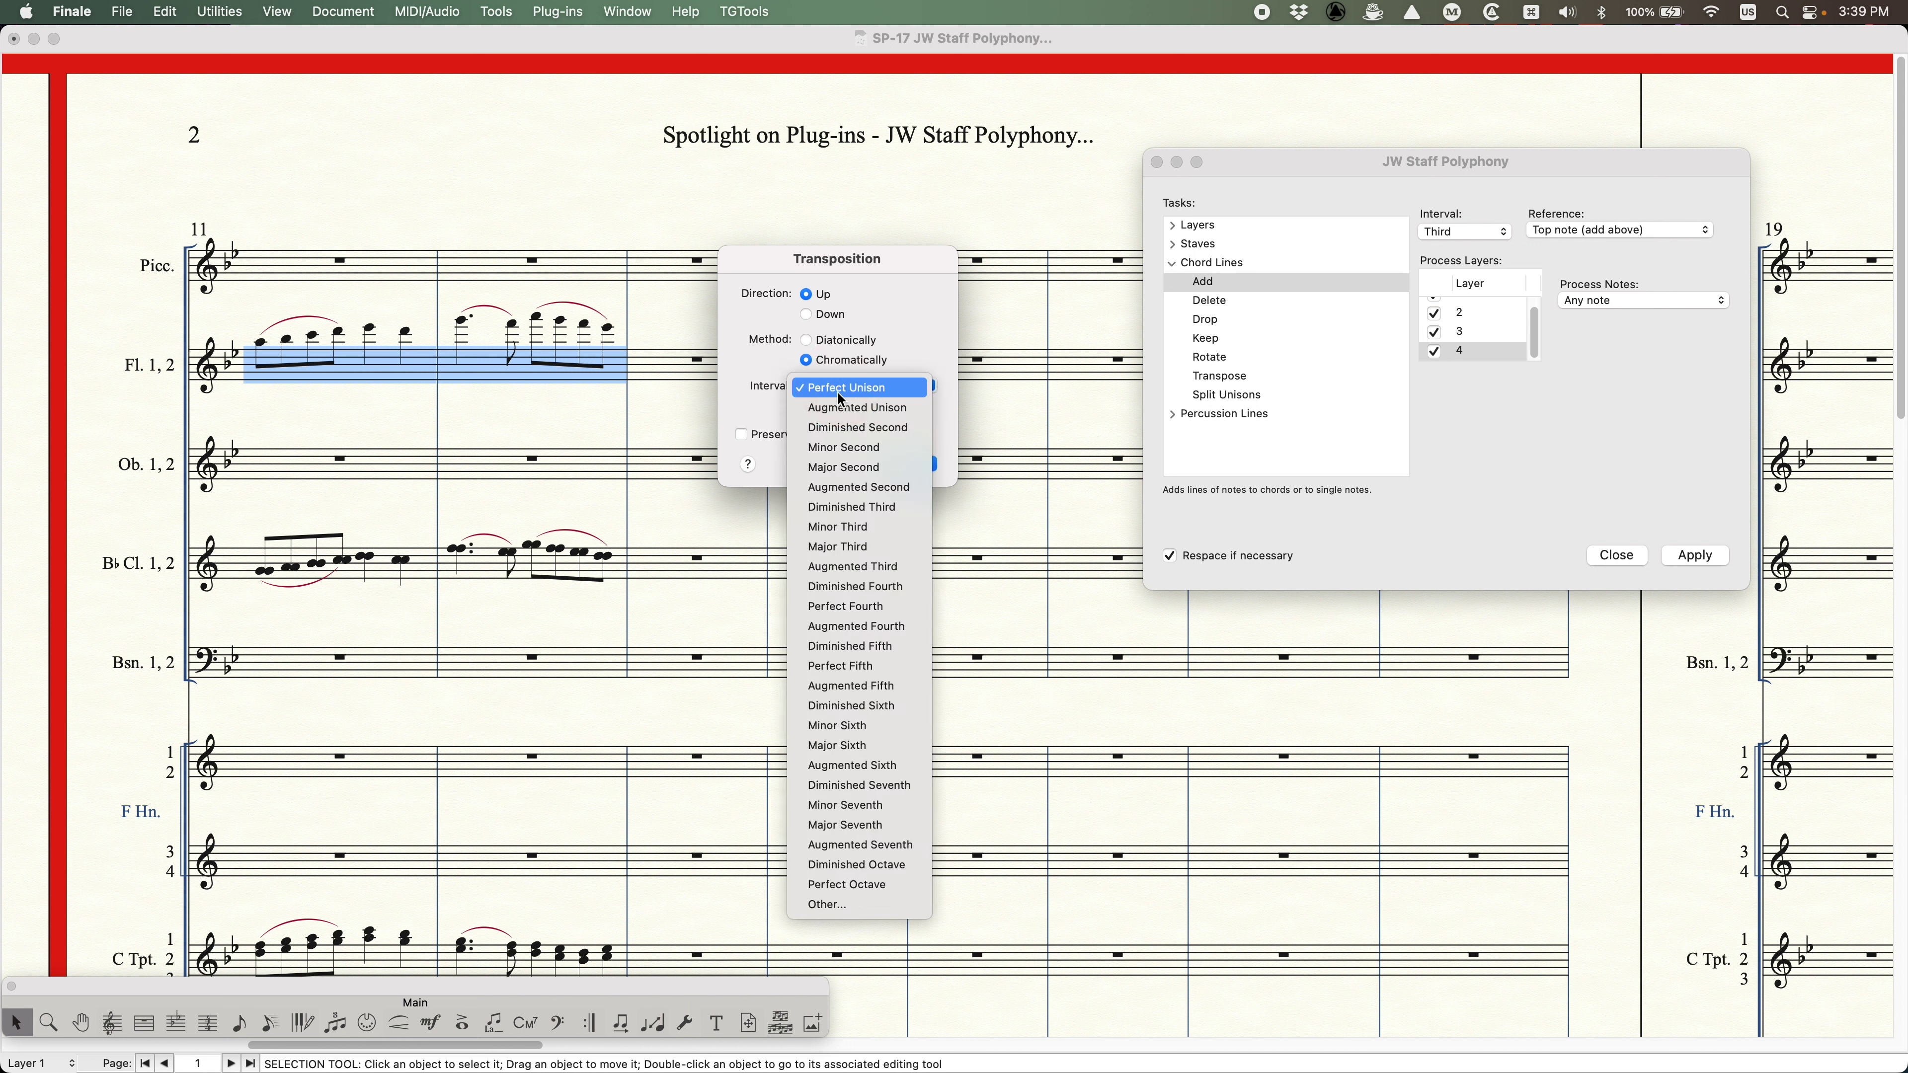
{"action": "left_click", "coordinate": [841, 546]}
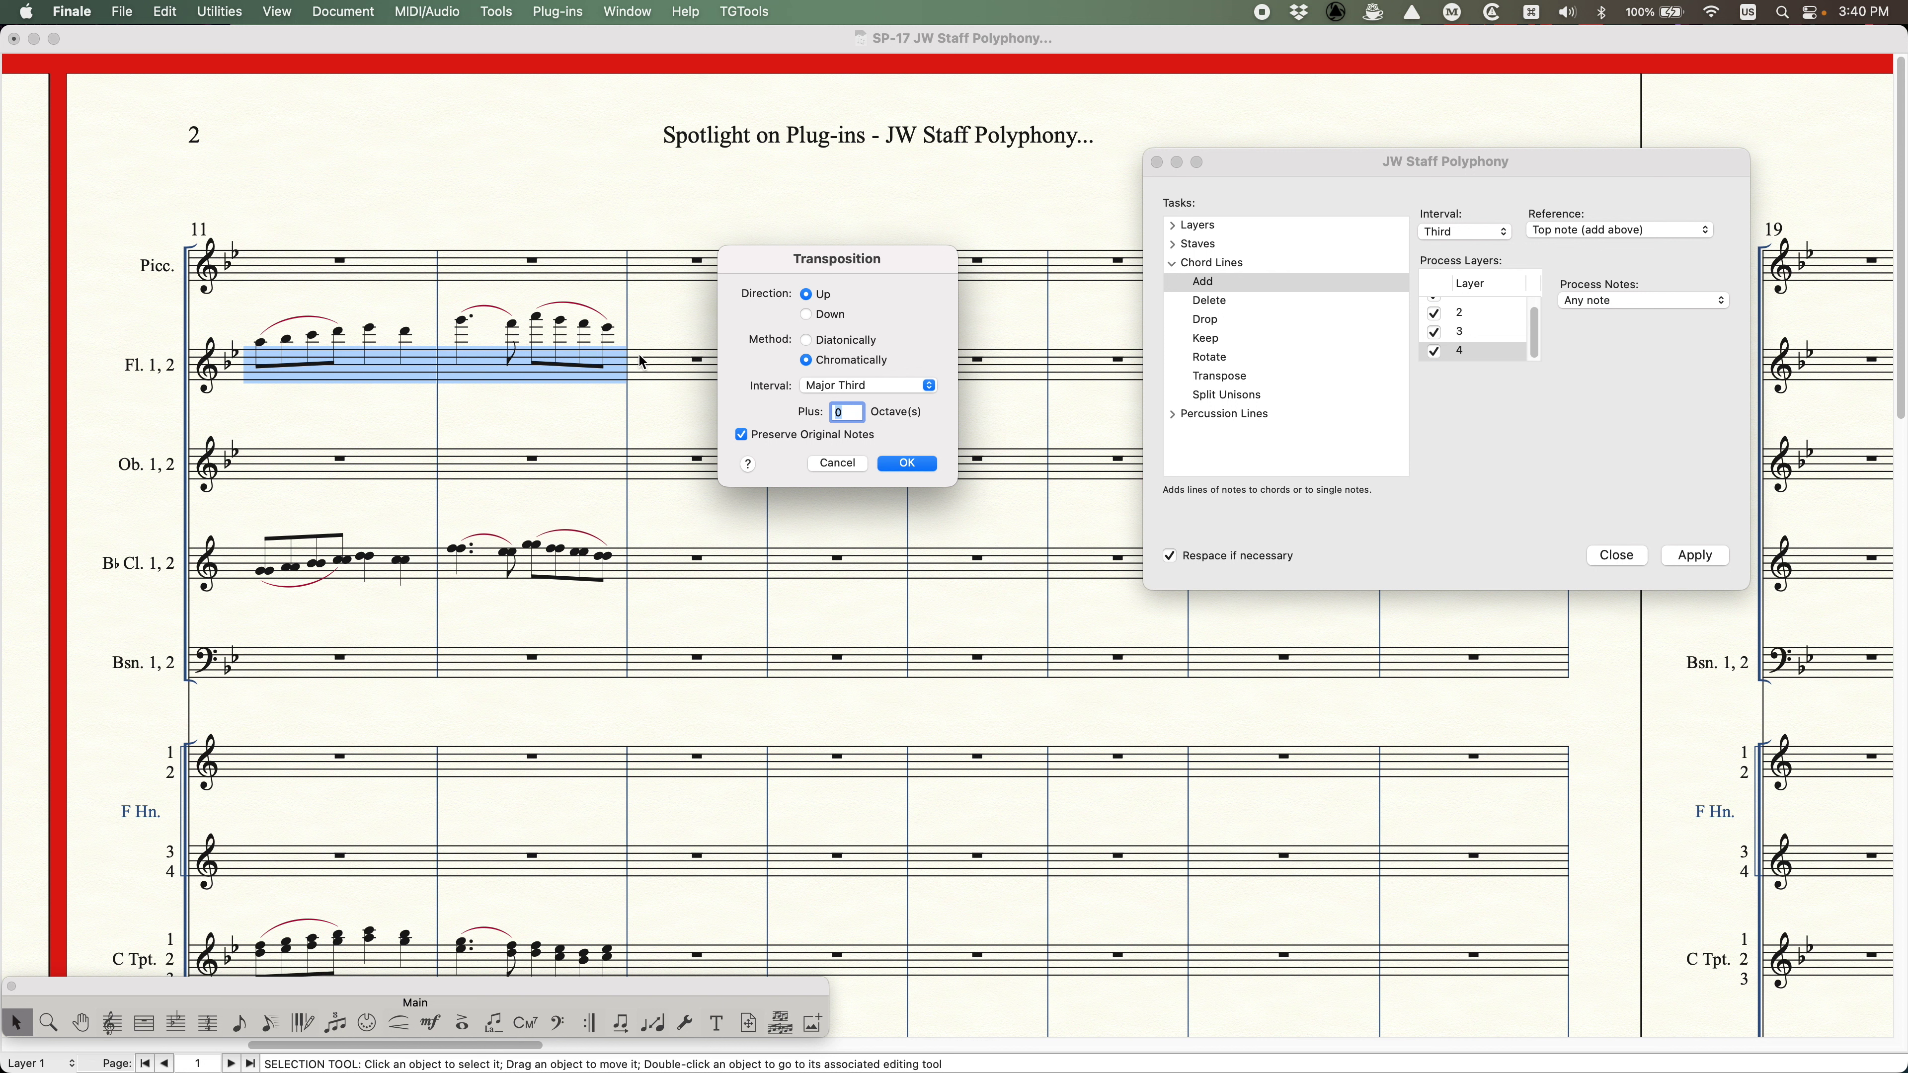
{"action": "left_click", "coordinate": [906, 464]}
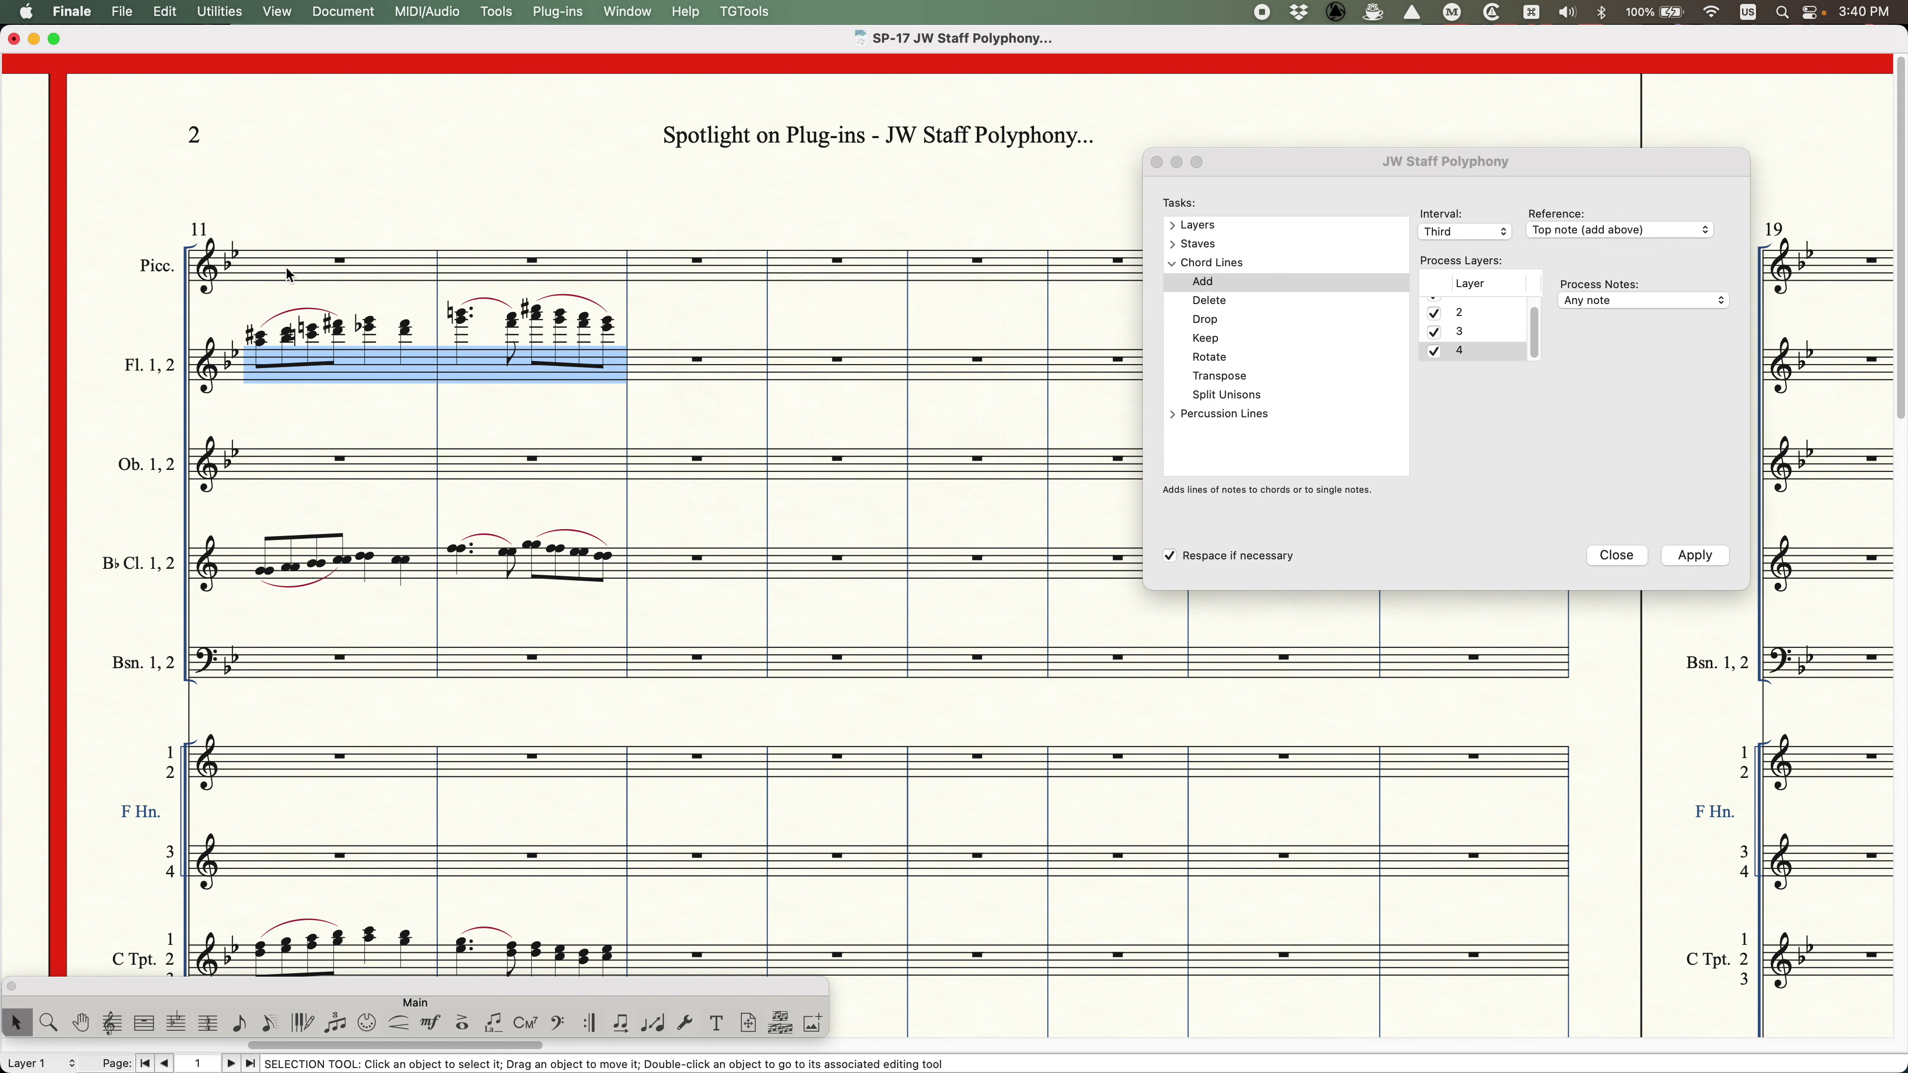
{"action": "key", "text": "super"}
{"action": "key", "text": "super+z"}
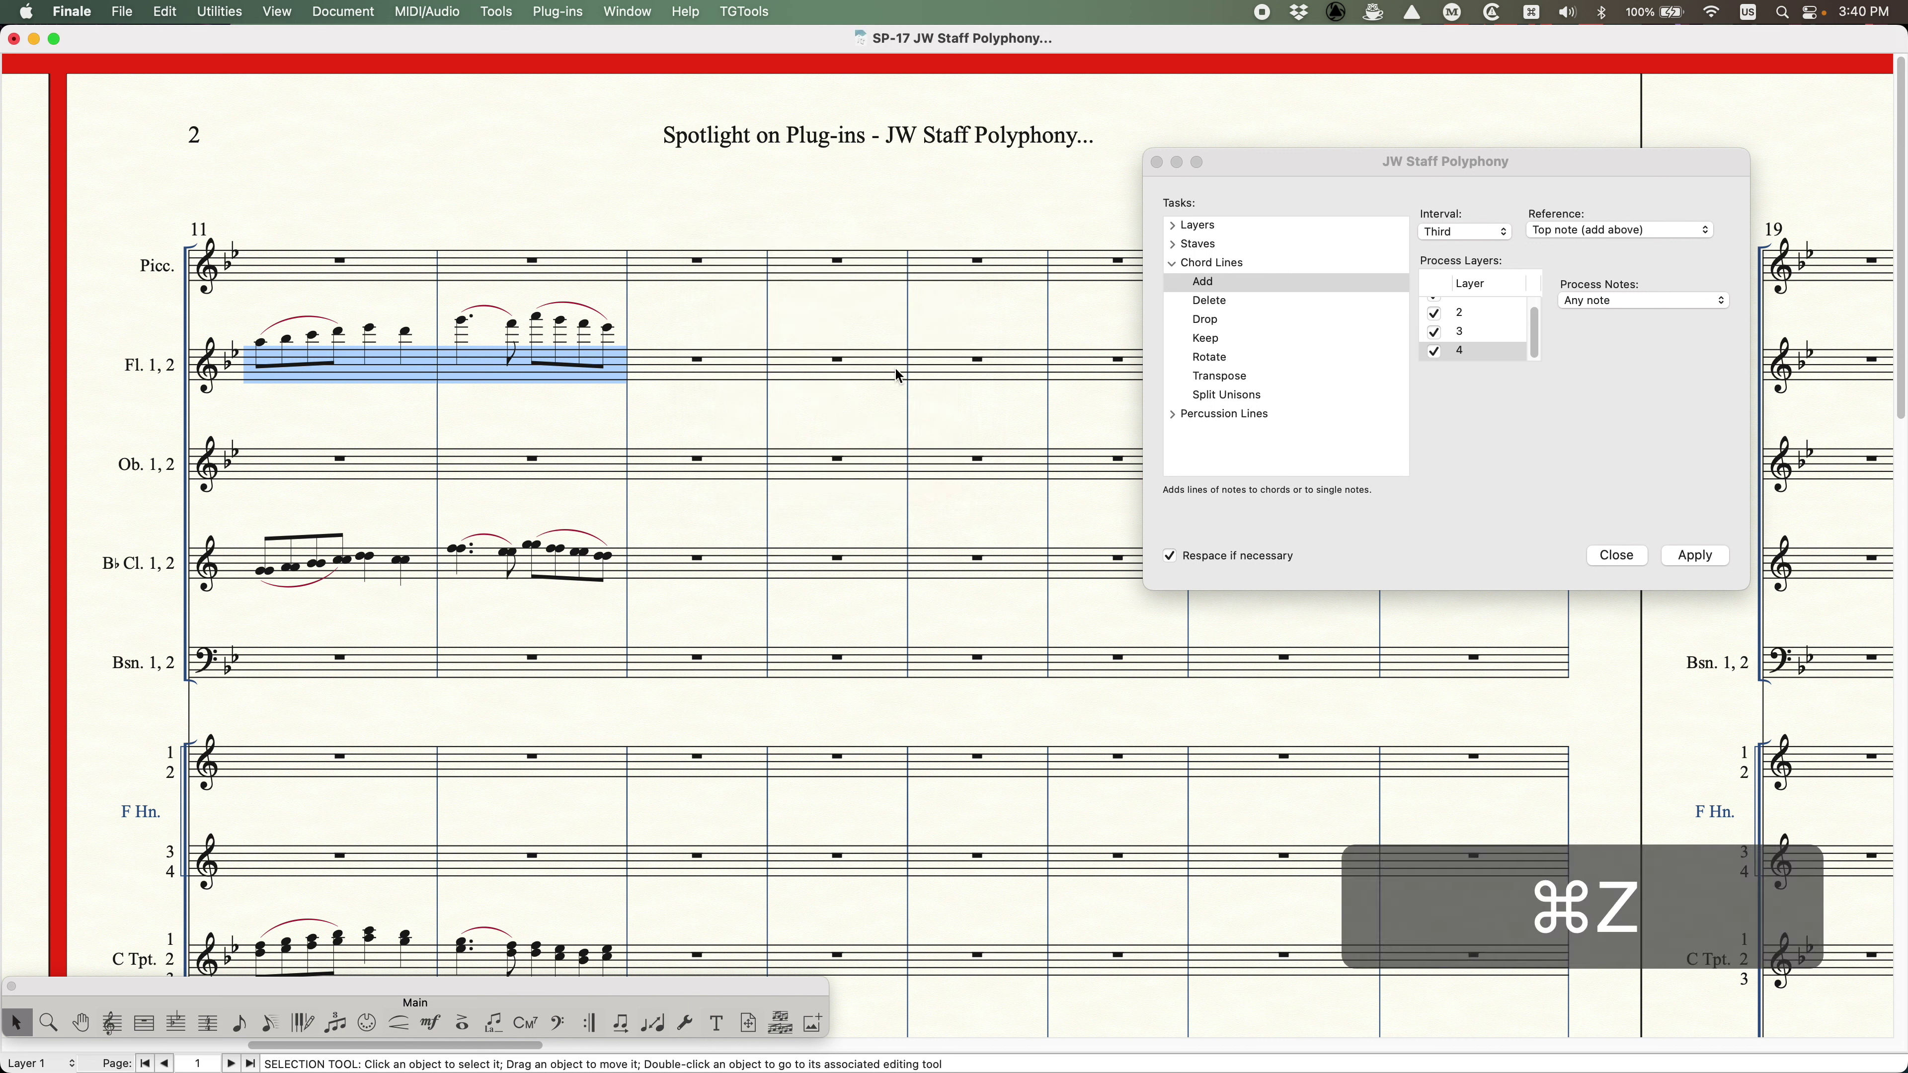
- Review the interval, reference note and note-processing choices of the Add chord line task in JW Staff Polyphony
{"action": "left_click", "coordinate": [1343, 164]}
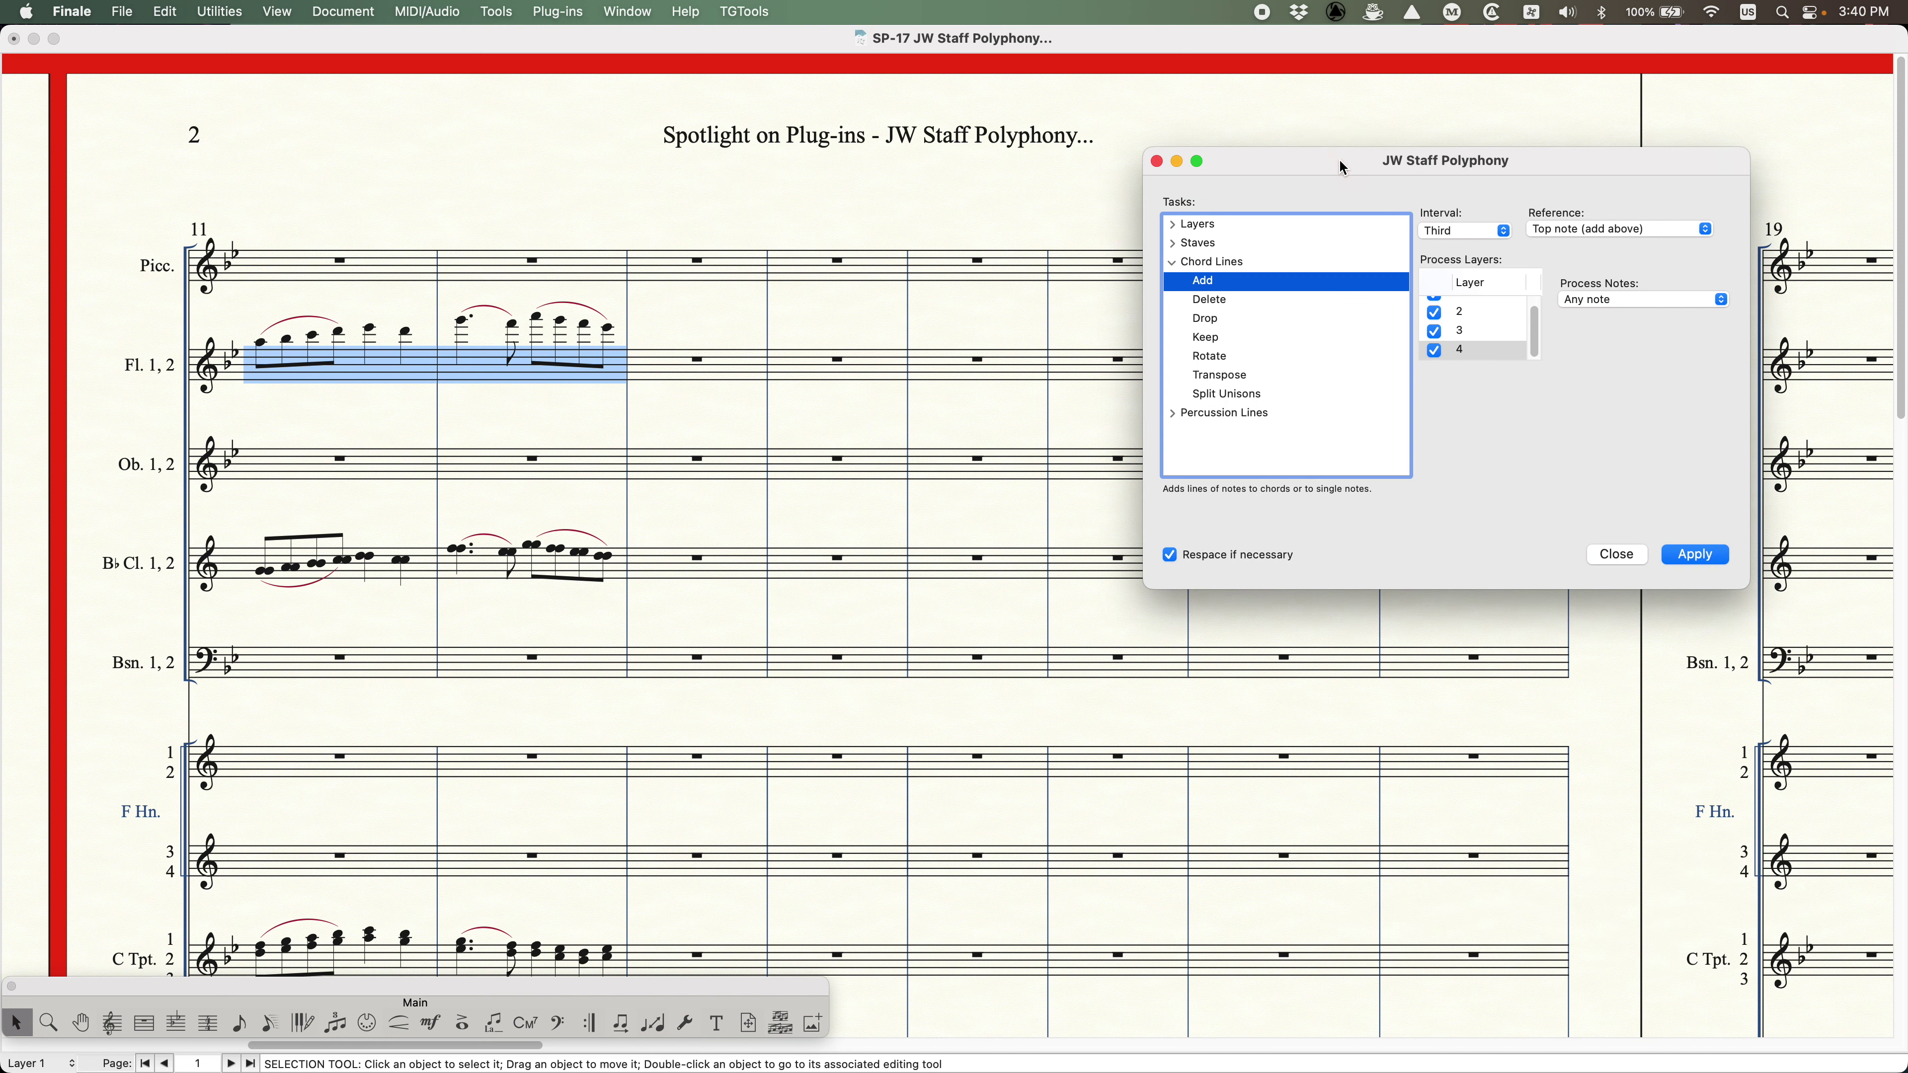
{"action": "left_click", "coordinate": [1466, 230]}
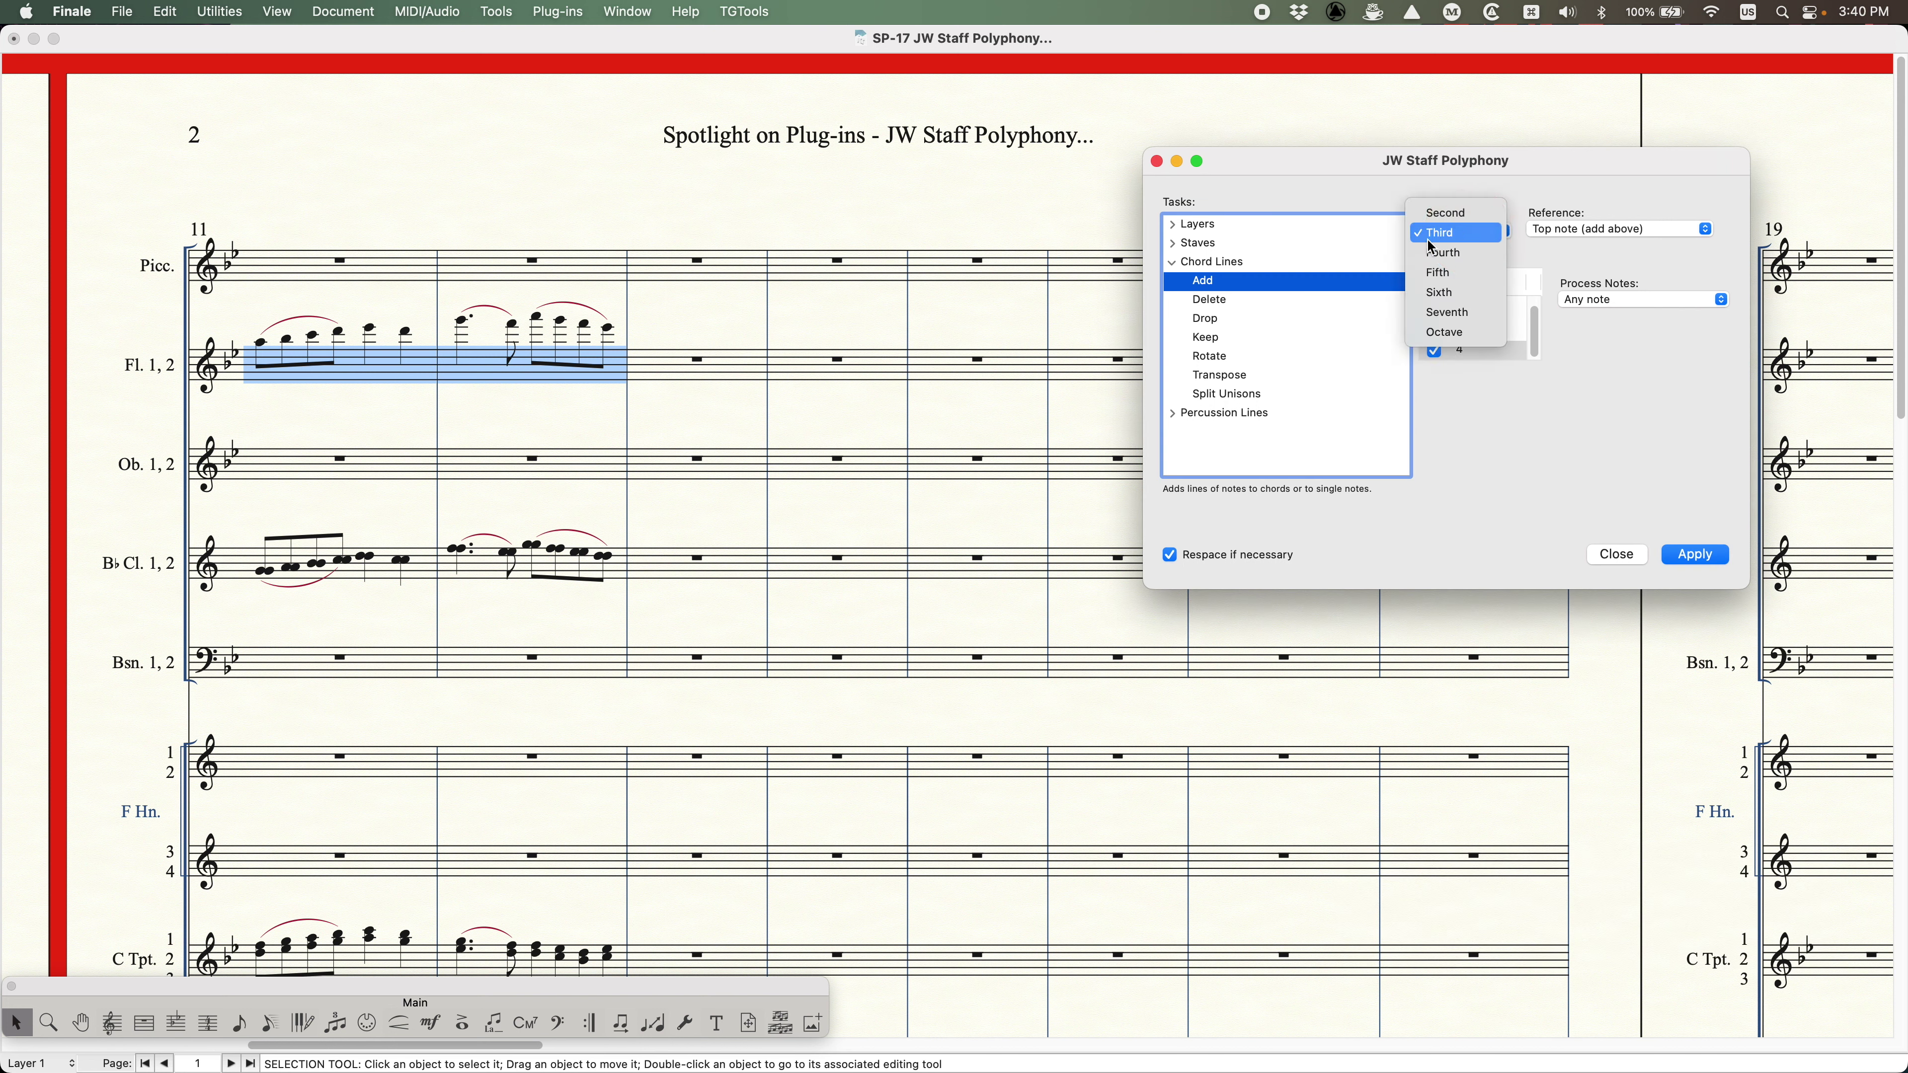
{"action": "left_click", "coordinate": [1437, 178]}
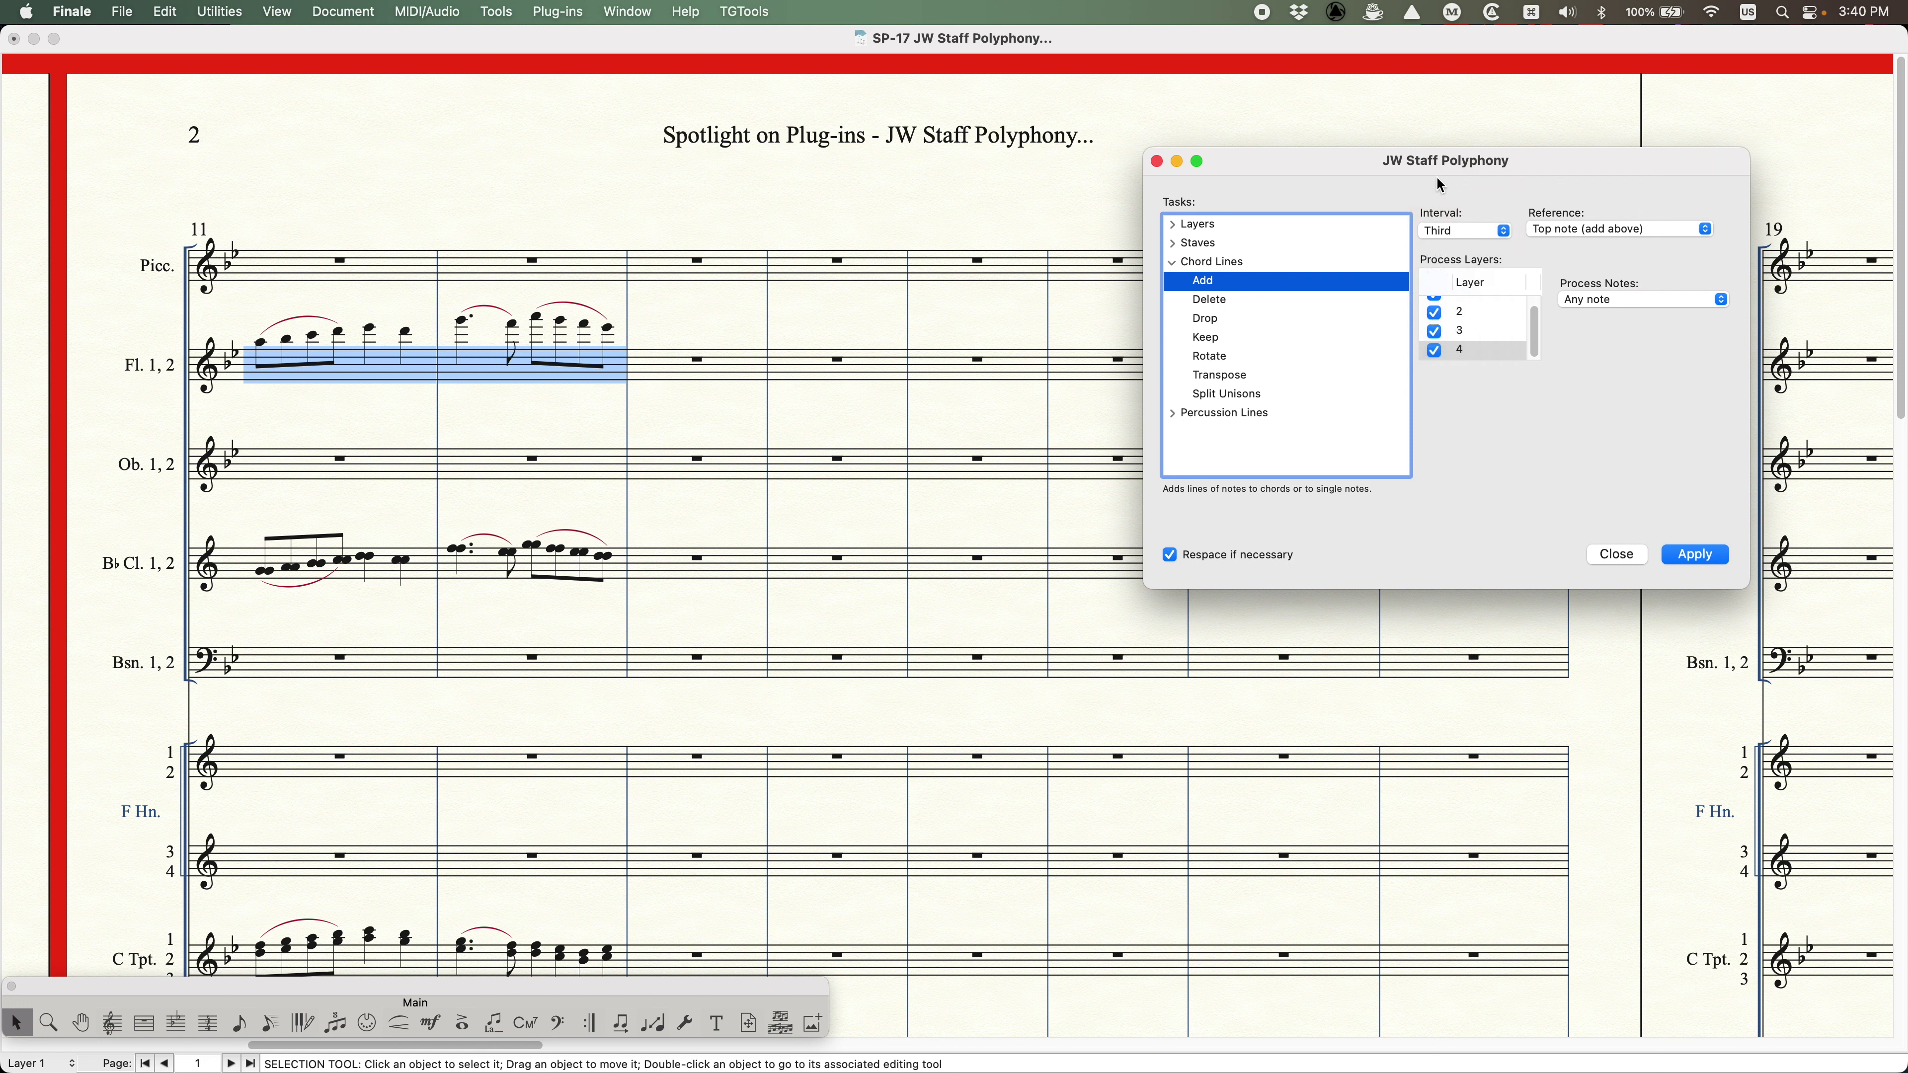
{"action": "left_click", "coordinate": [1600, 229]}
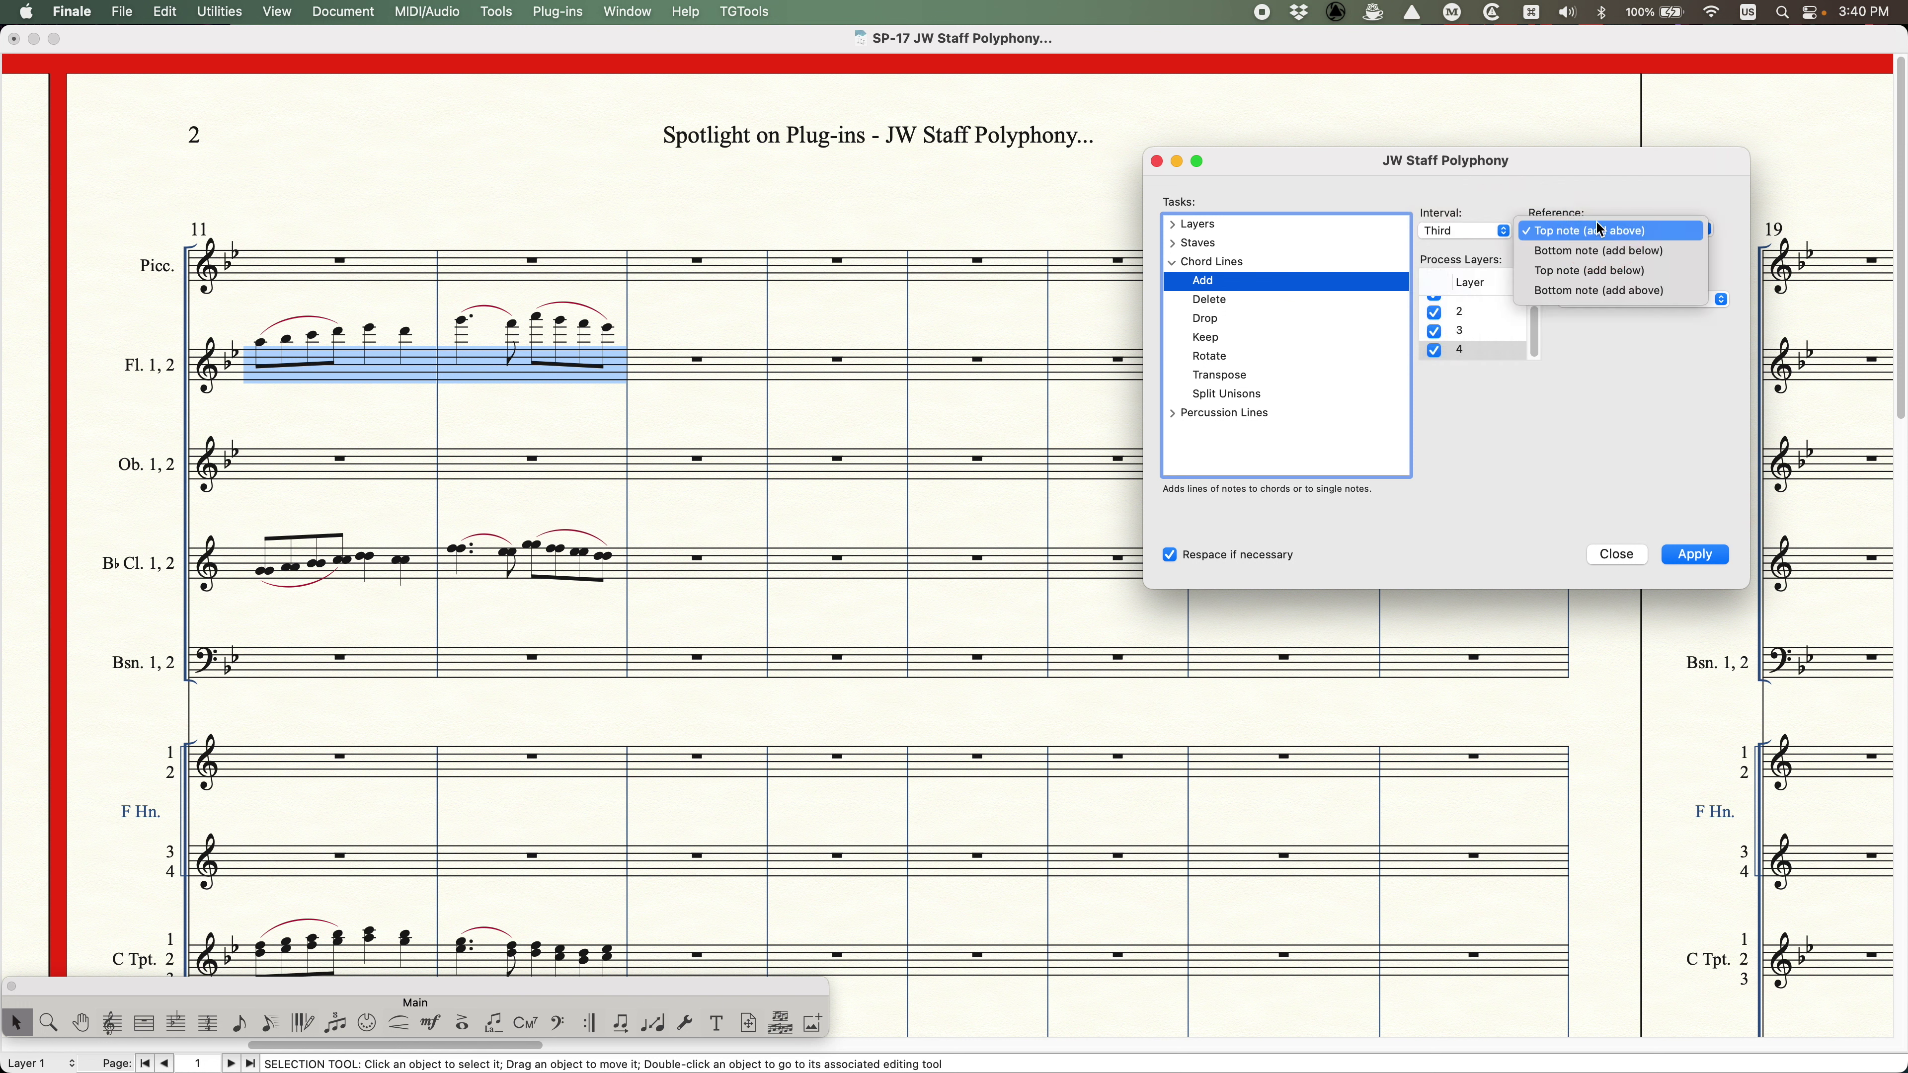
{"action": "left_click", "coordinate": [1588, 227]}
{"action": "left_click", "coordinate": [1612, 301]}
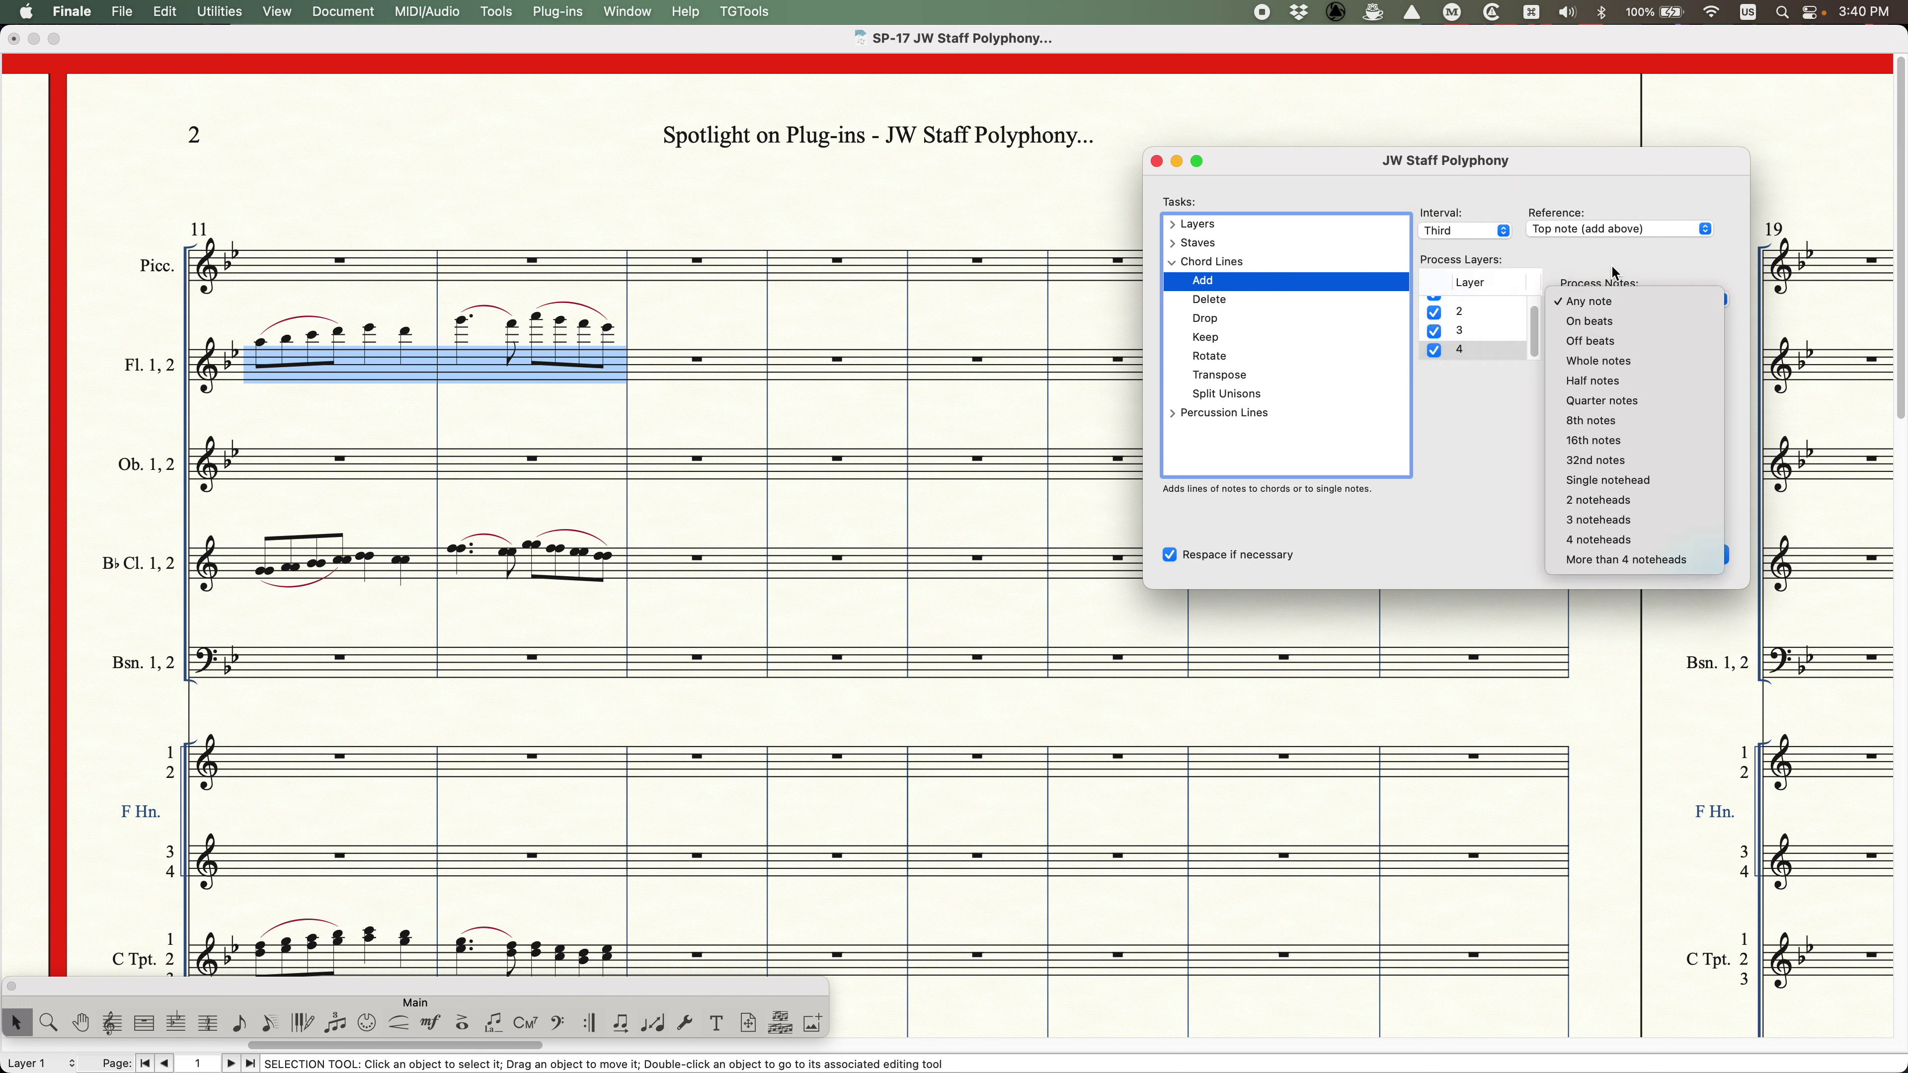
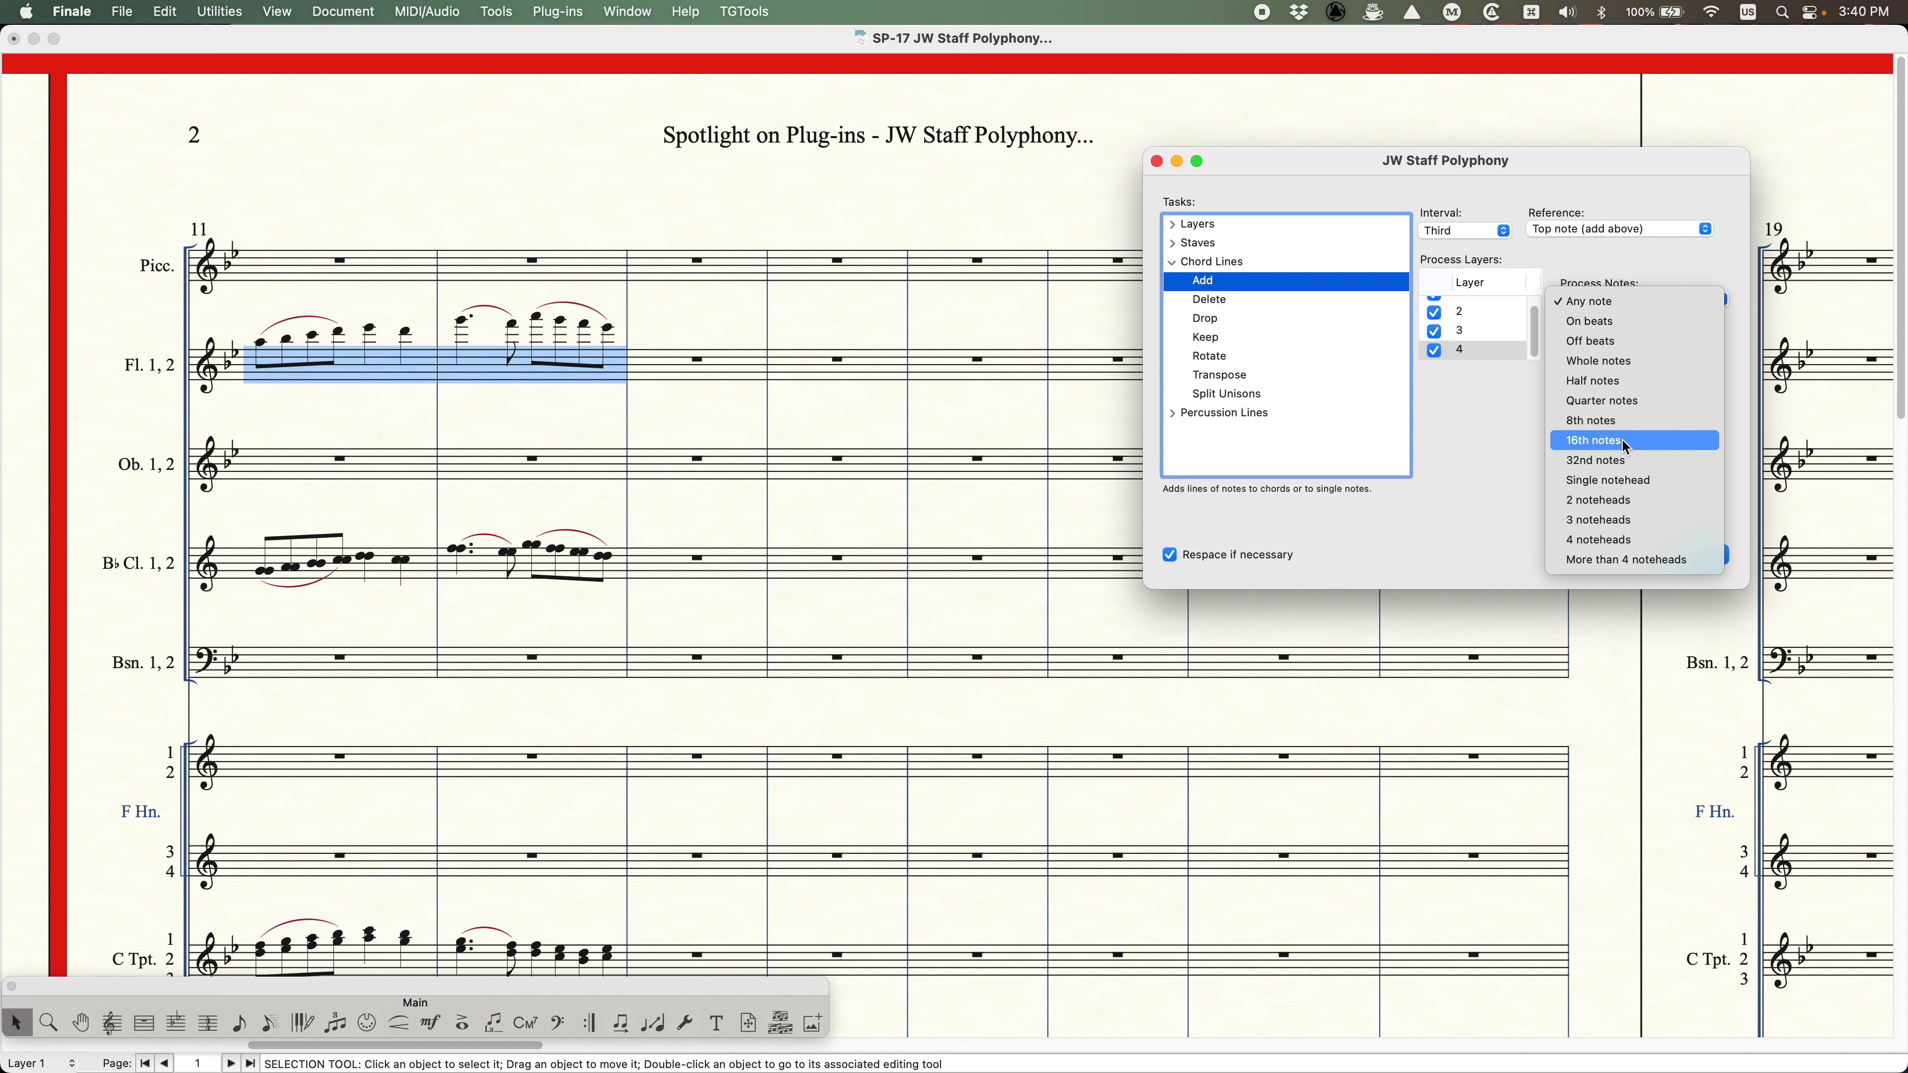
{"action": "left_click", "coordinate": [1601, 259]}
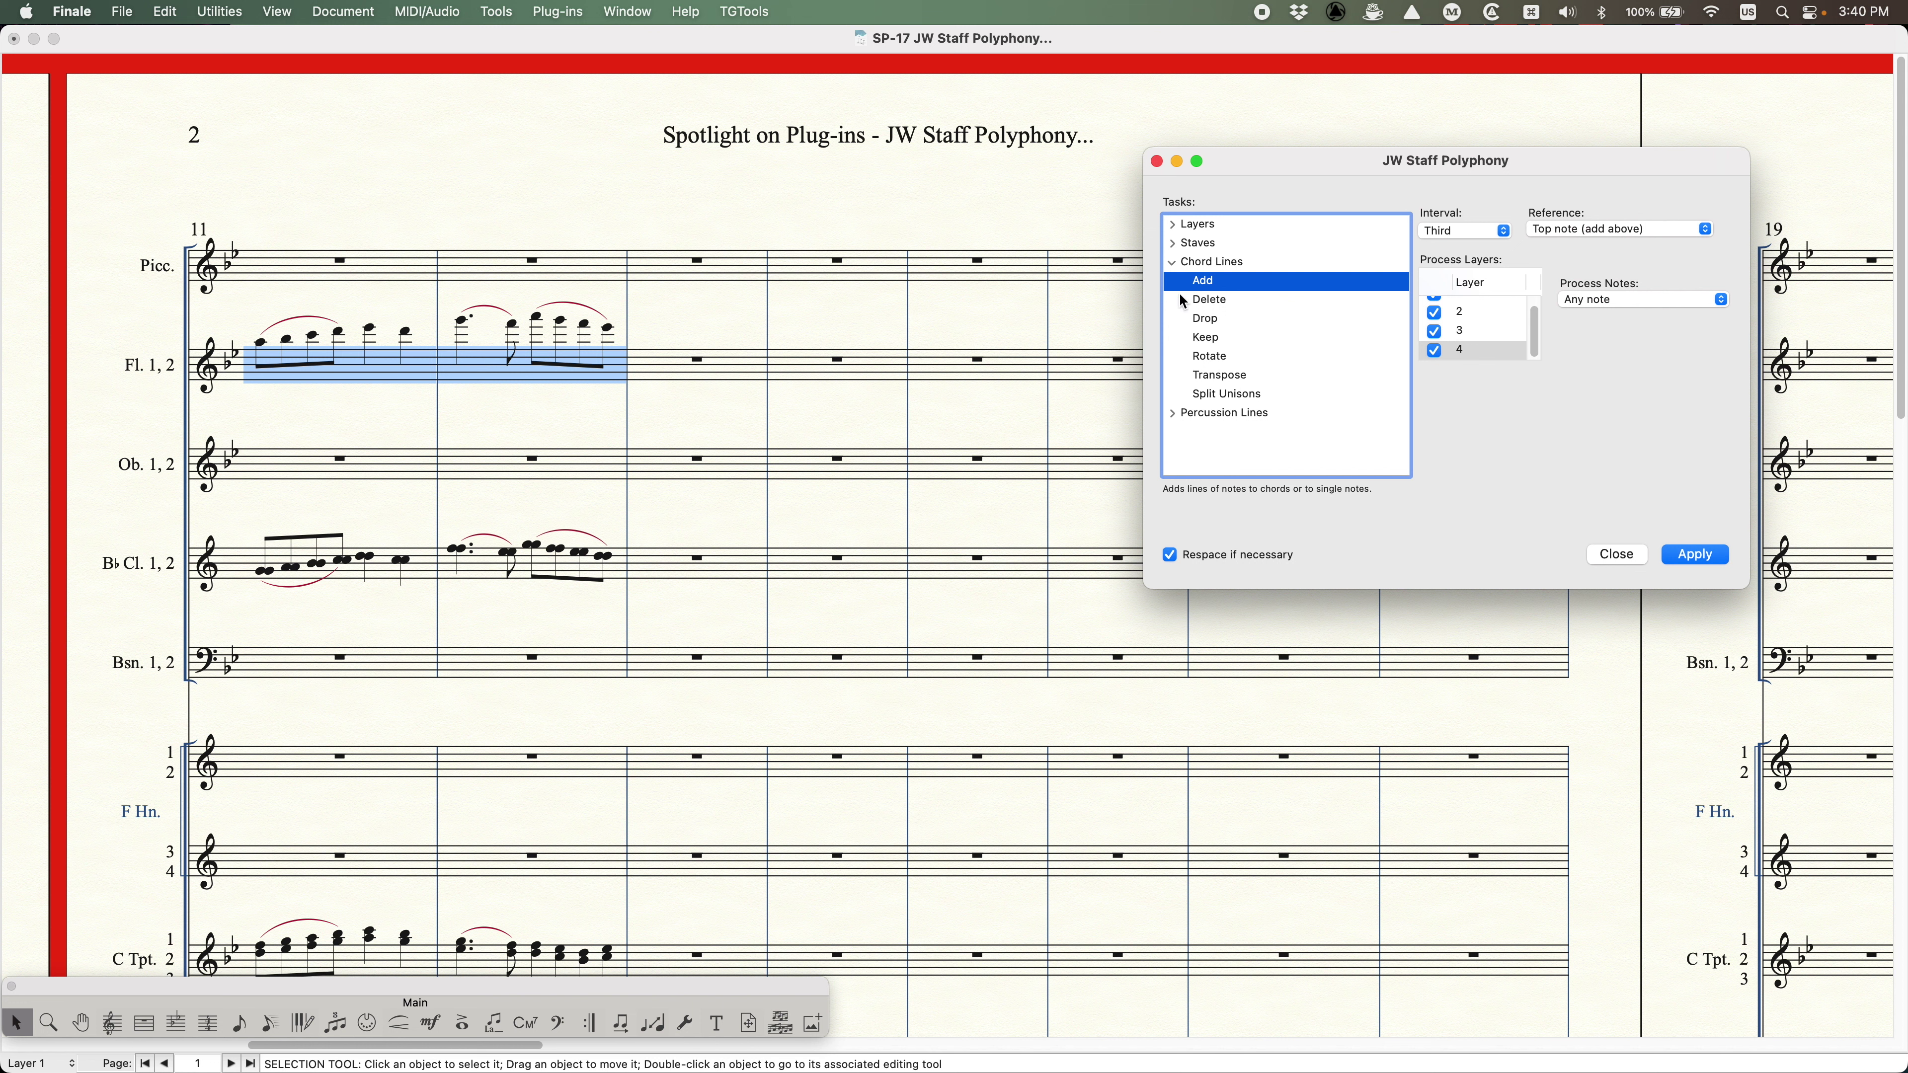
- Choose the Delete chord line task and set its delete mode to Unison
{"action": "left_click", "coordinate": [1201, 302]}
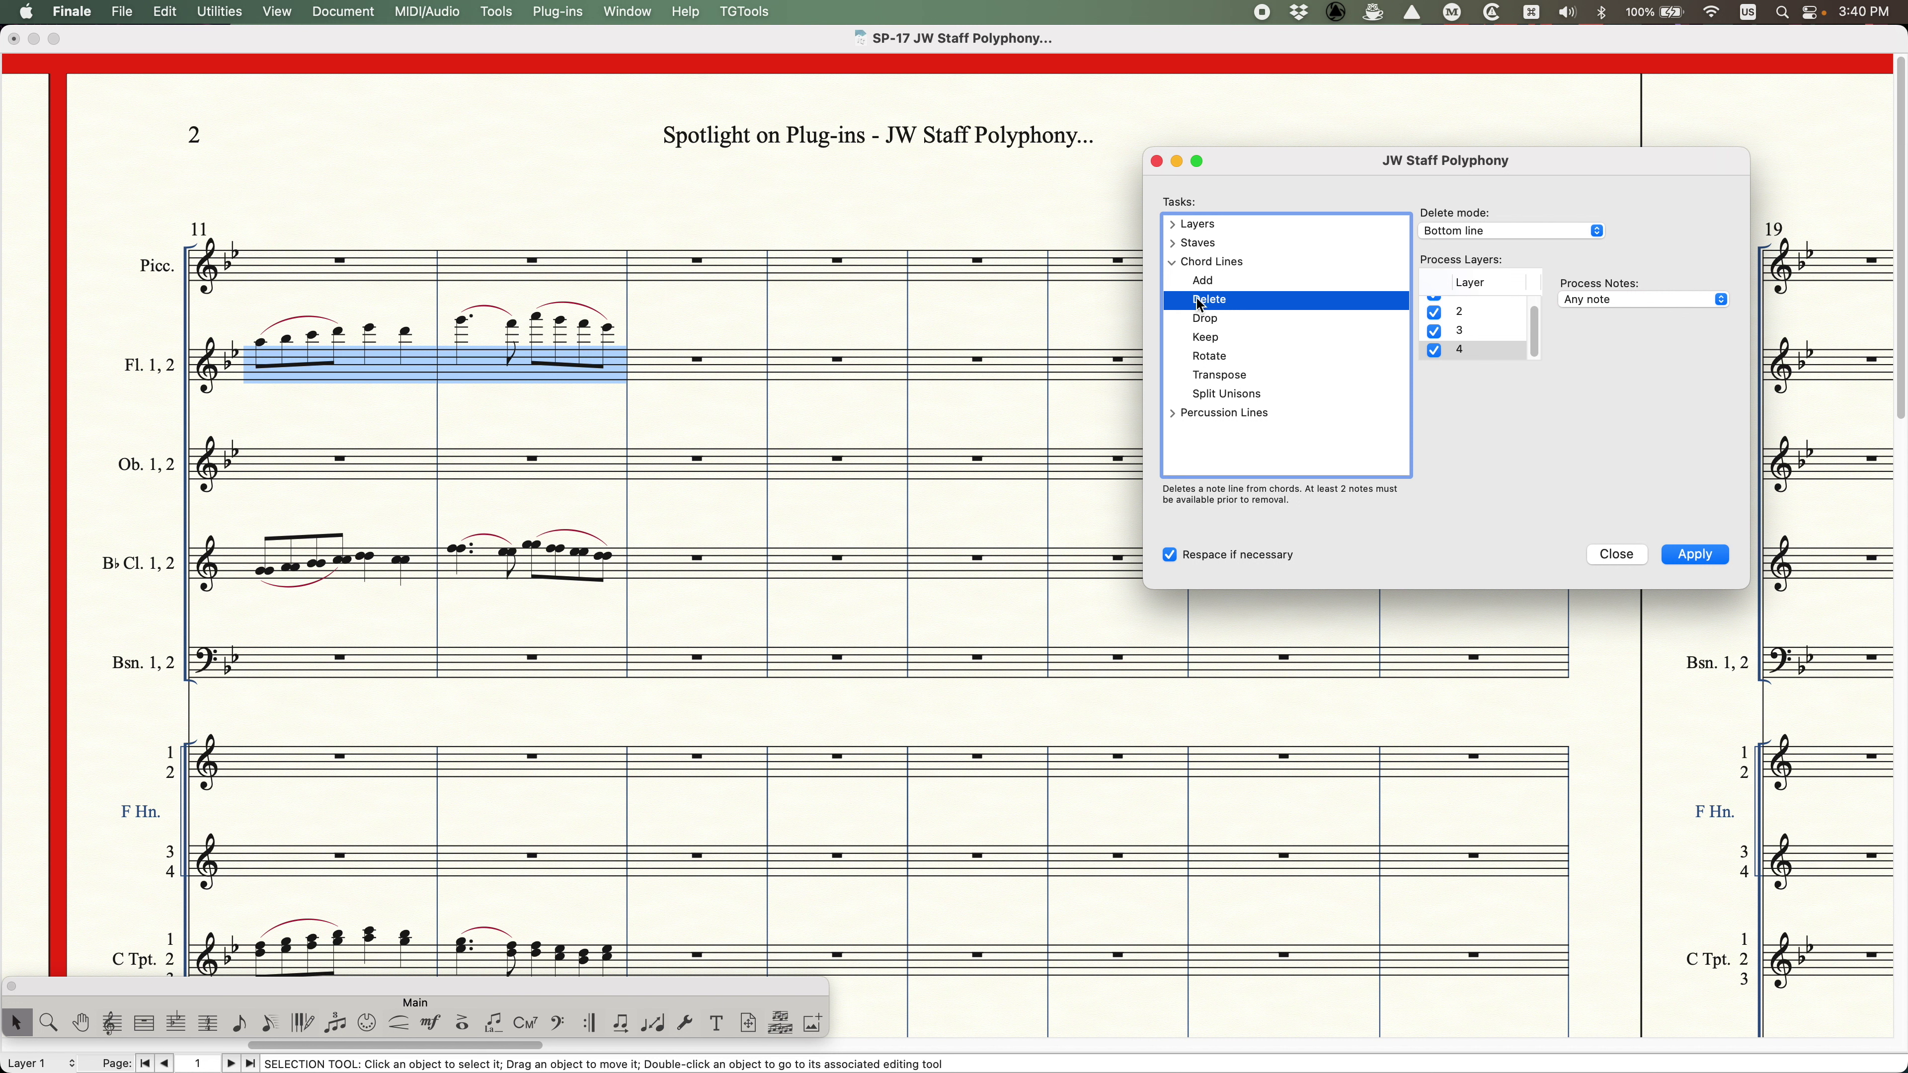
{"action": "left_click", "coordinate": [1507, 232]}
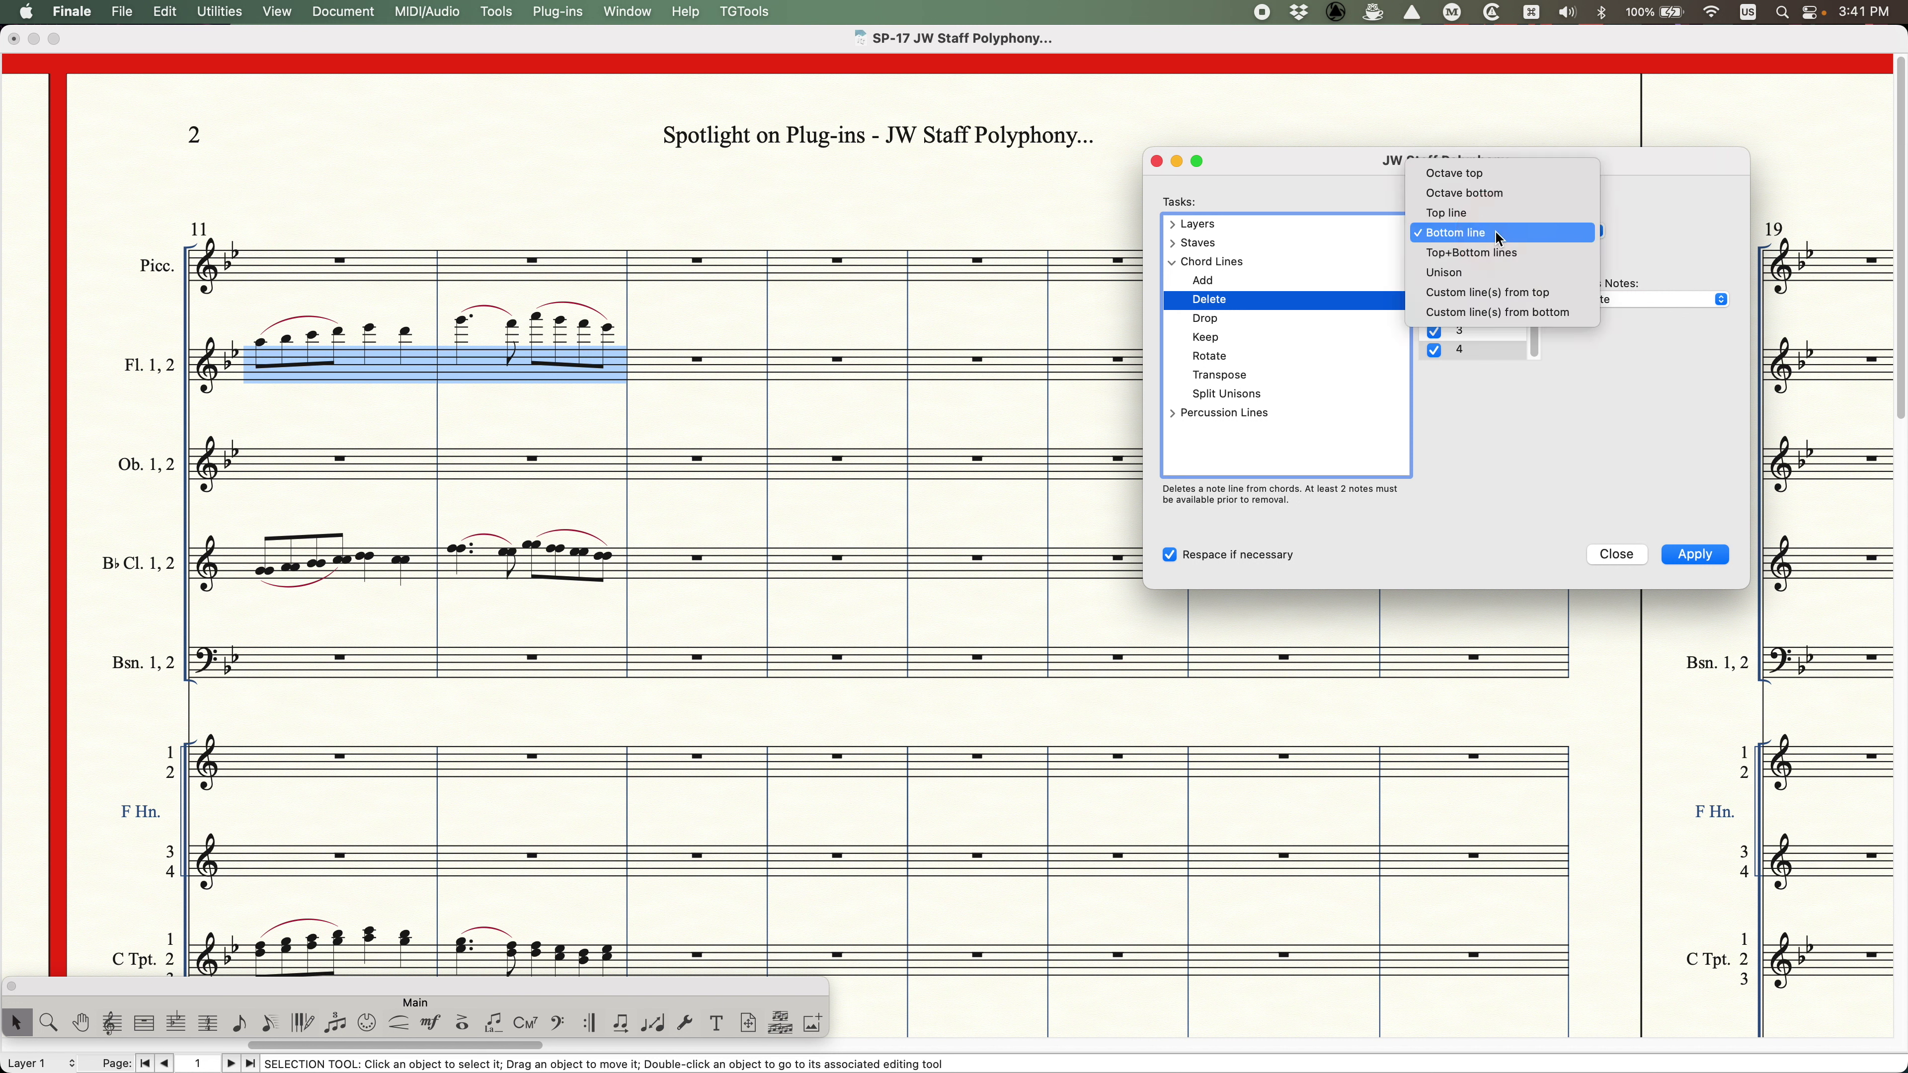
{"action": "left_click", "coordinate": [1669, 218]}
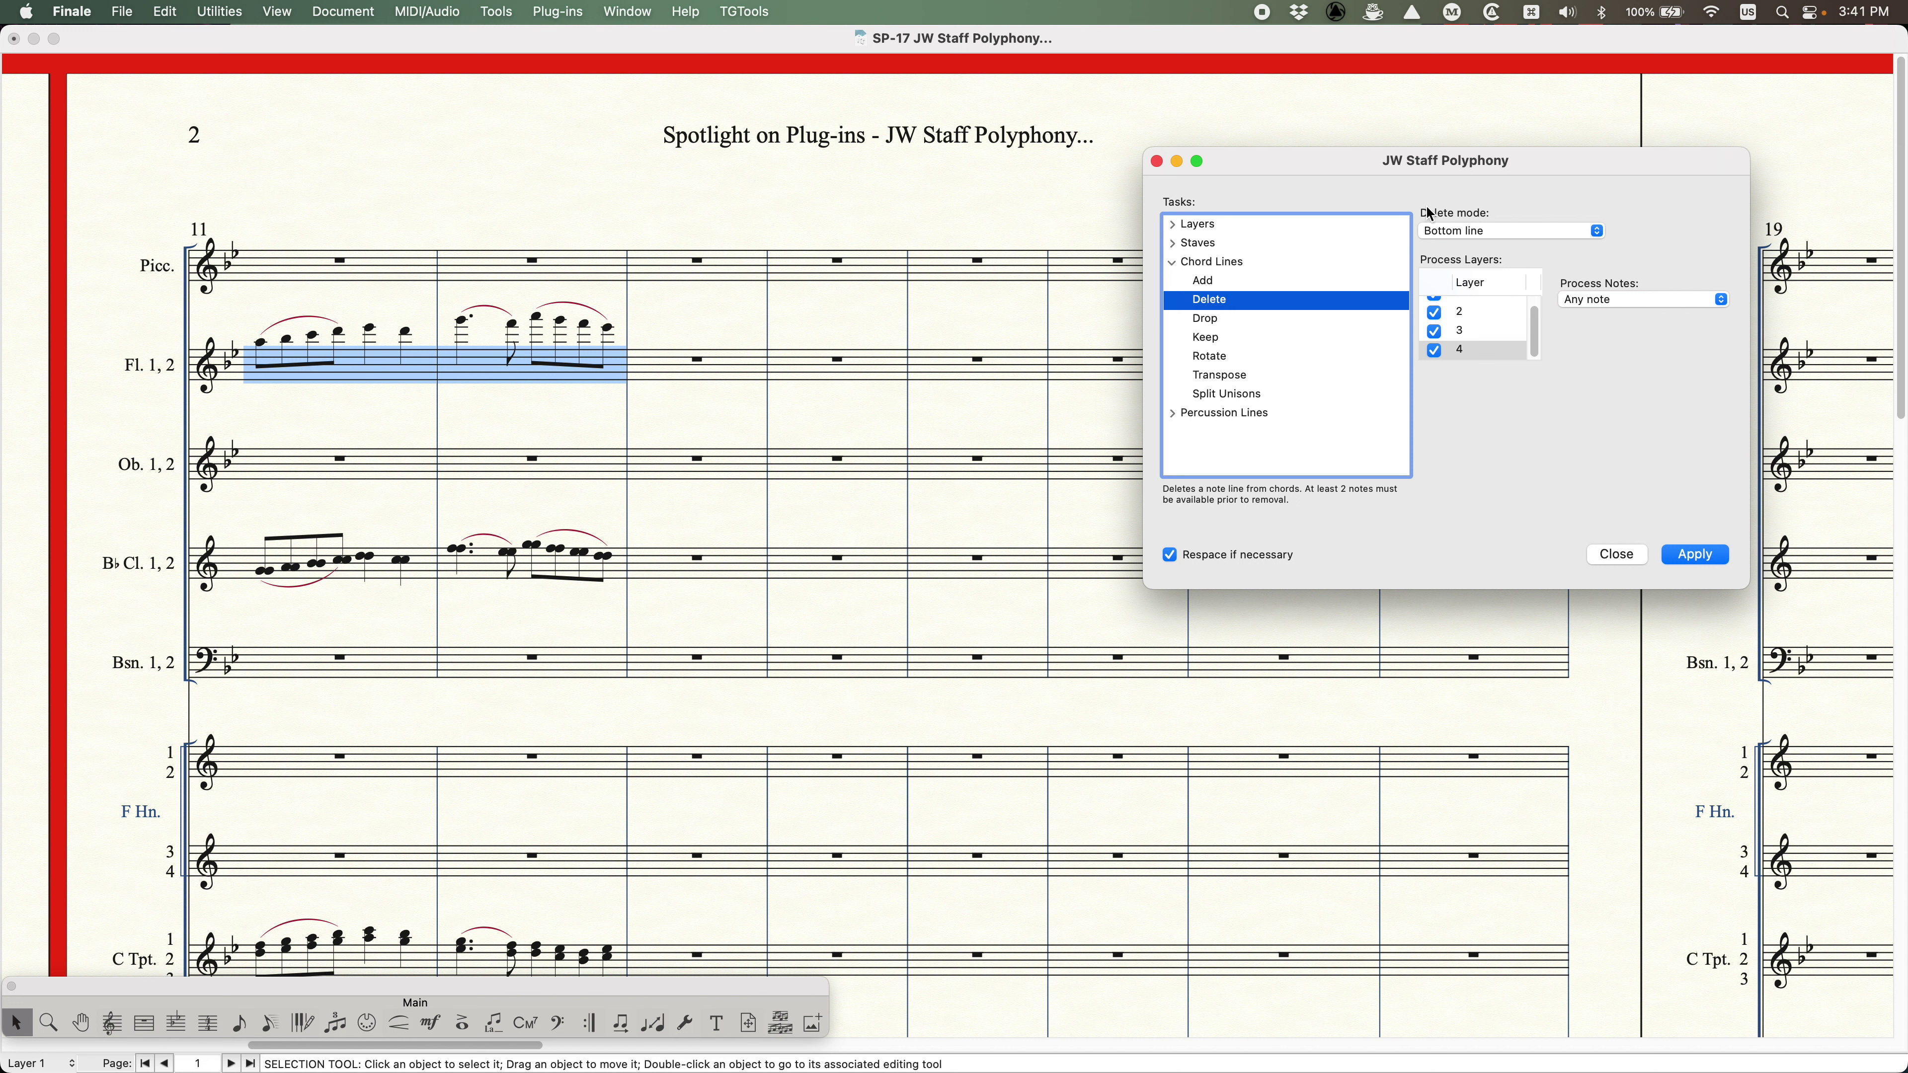
{"action": "left_click", "coordinate": [1491, 232]}
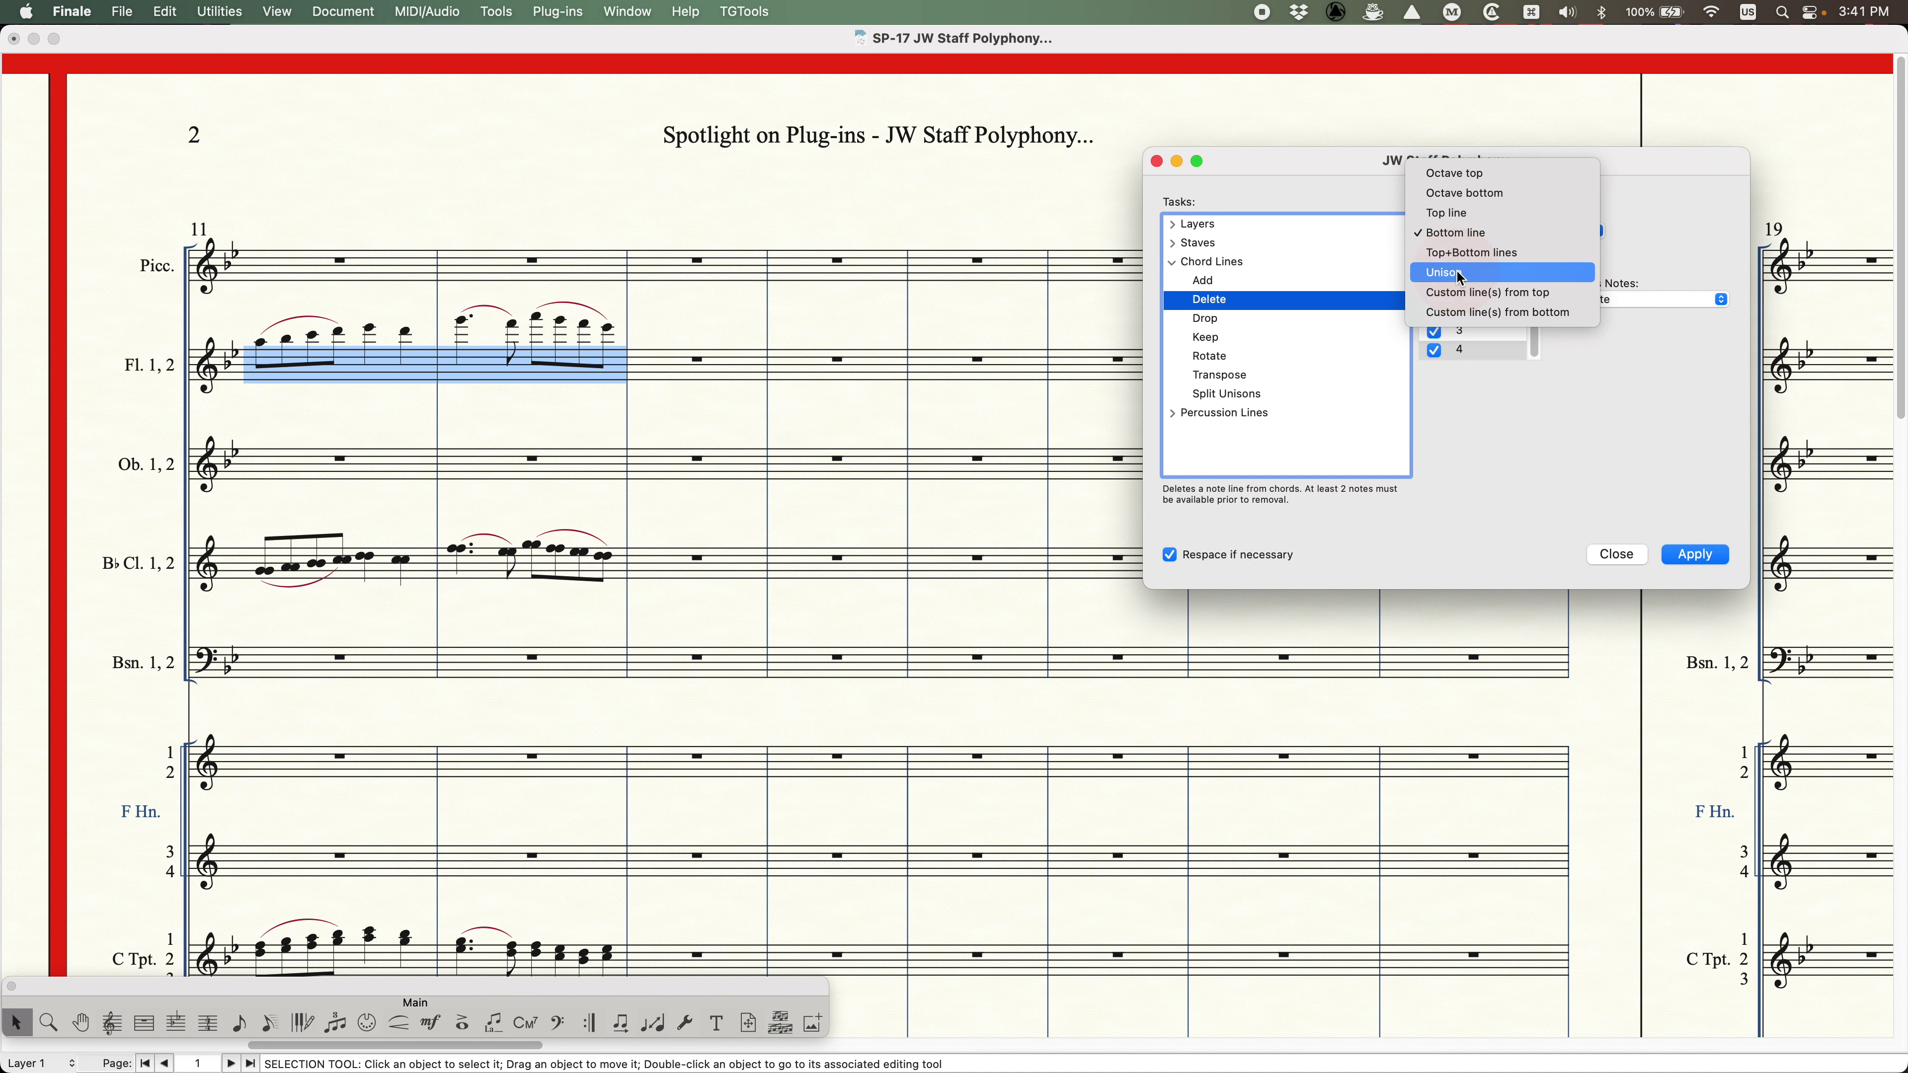
{"action": "left_click", "coordinate": [1519, 265]}
- Try the Unison deletion on measures 11–12 of the B♭ Cl. 1, 2 staff, and undo it
{"action": "left_click", "coordinate": [367, 506]}
{"action": "scroll", "coordinate": [374, 610], "scroll_direction": "down", "scroll_amount": 2}
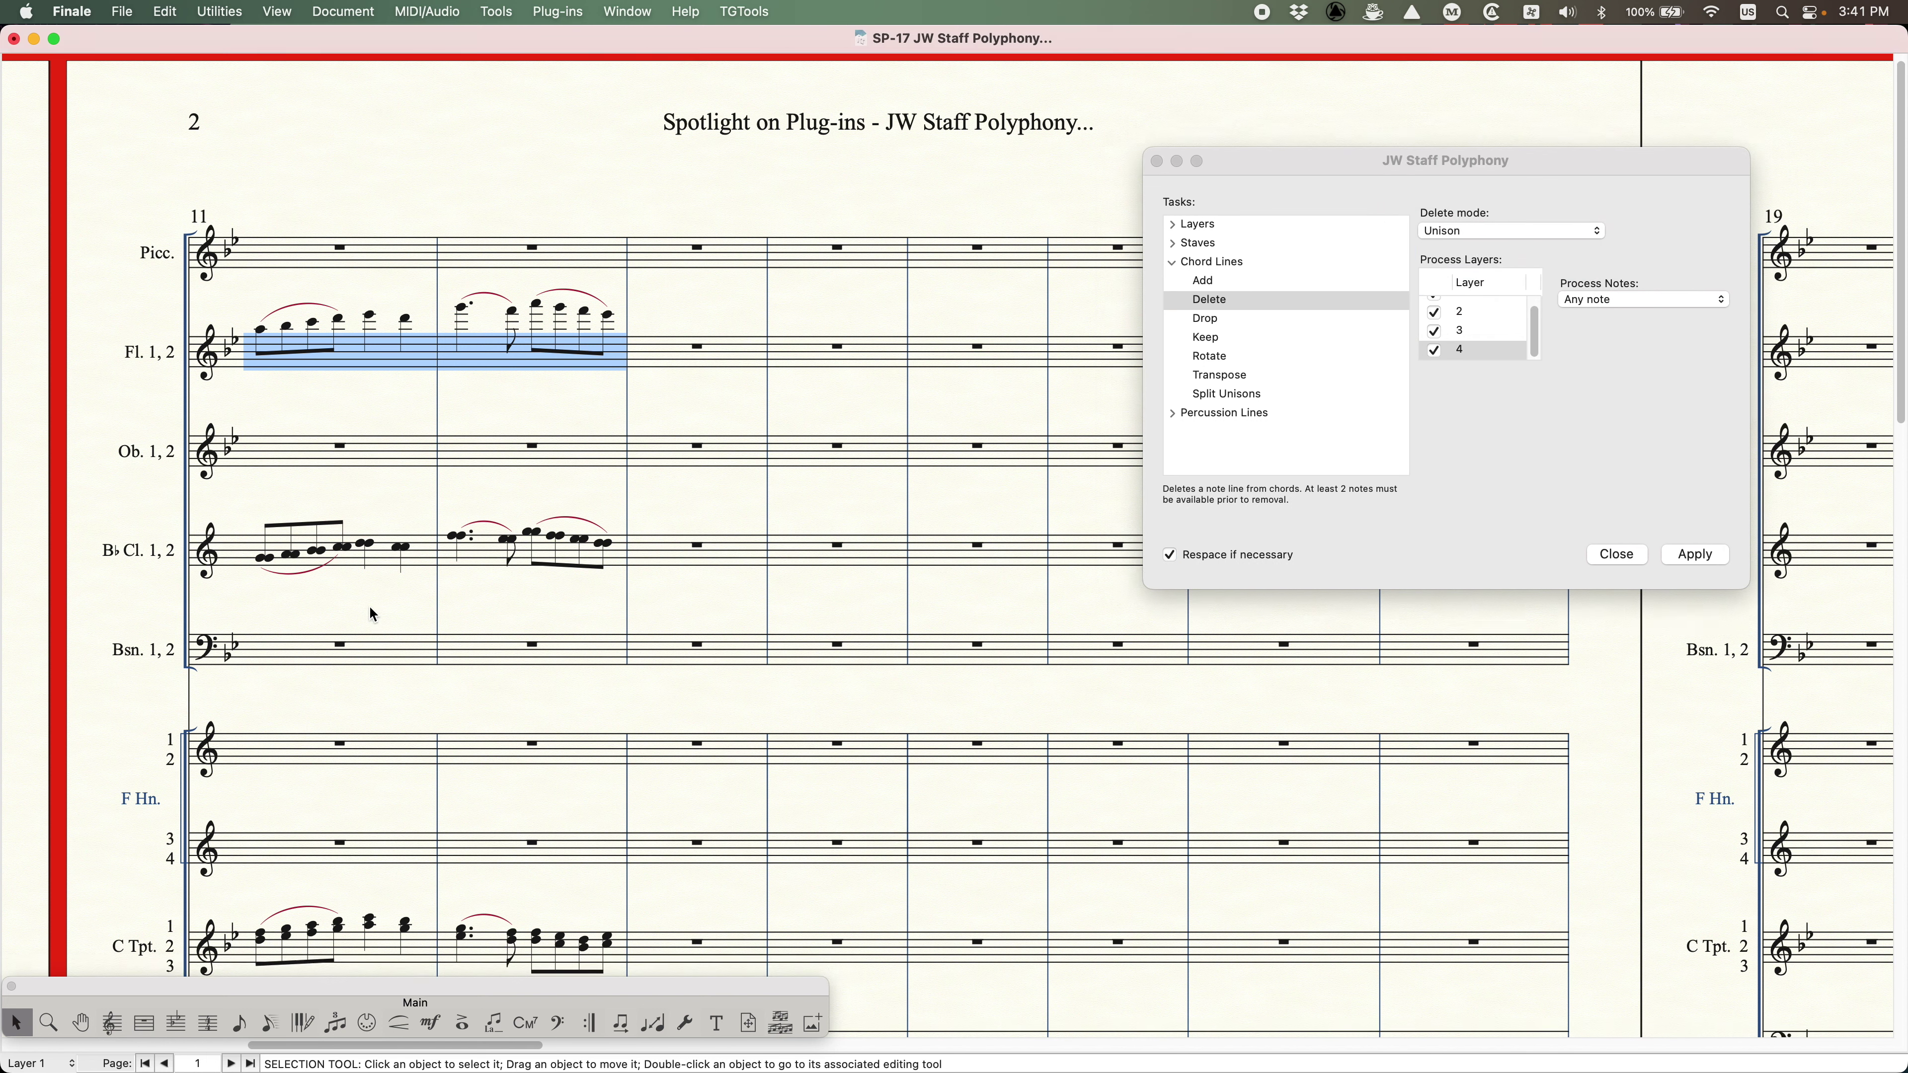
{"action": "left_click", "coordinate": [418, 526]}
{"action": "left_click", "coordinate": [479, 522], "text": "shift"}
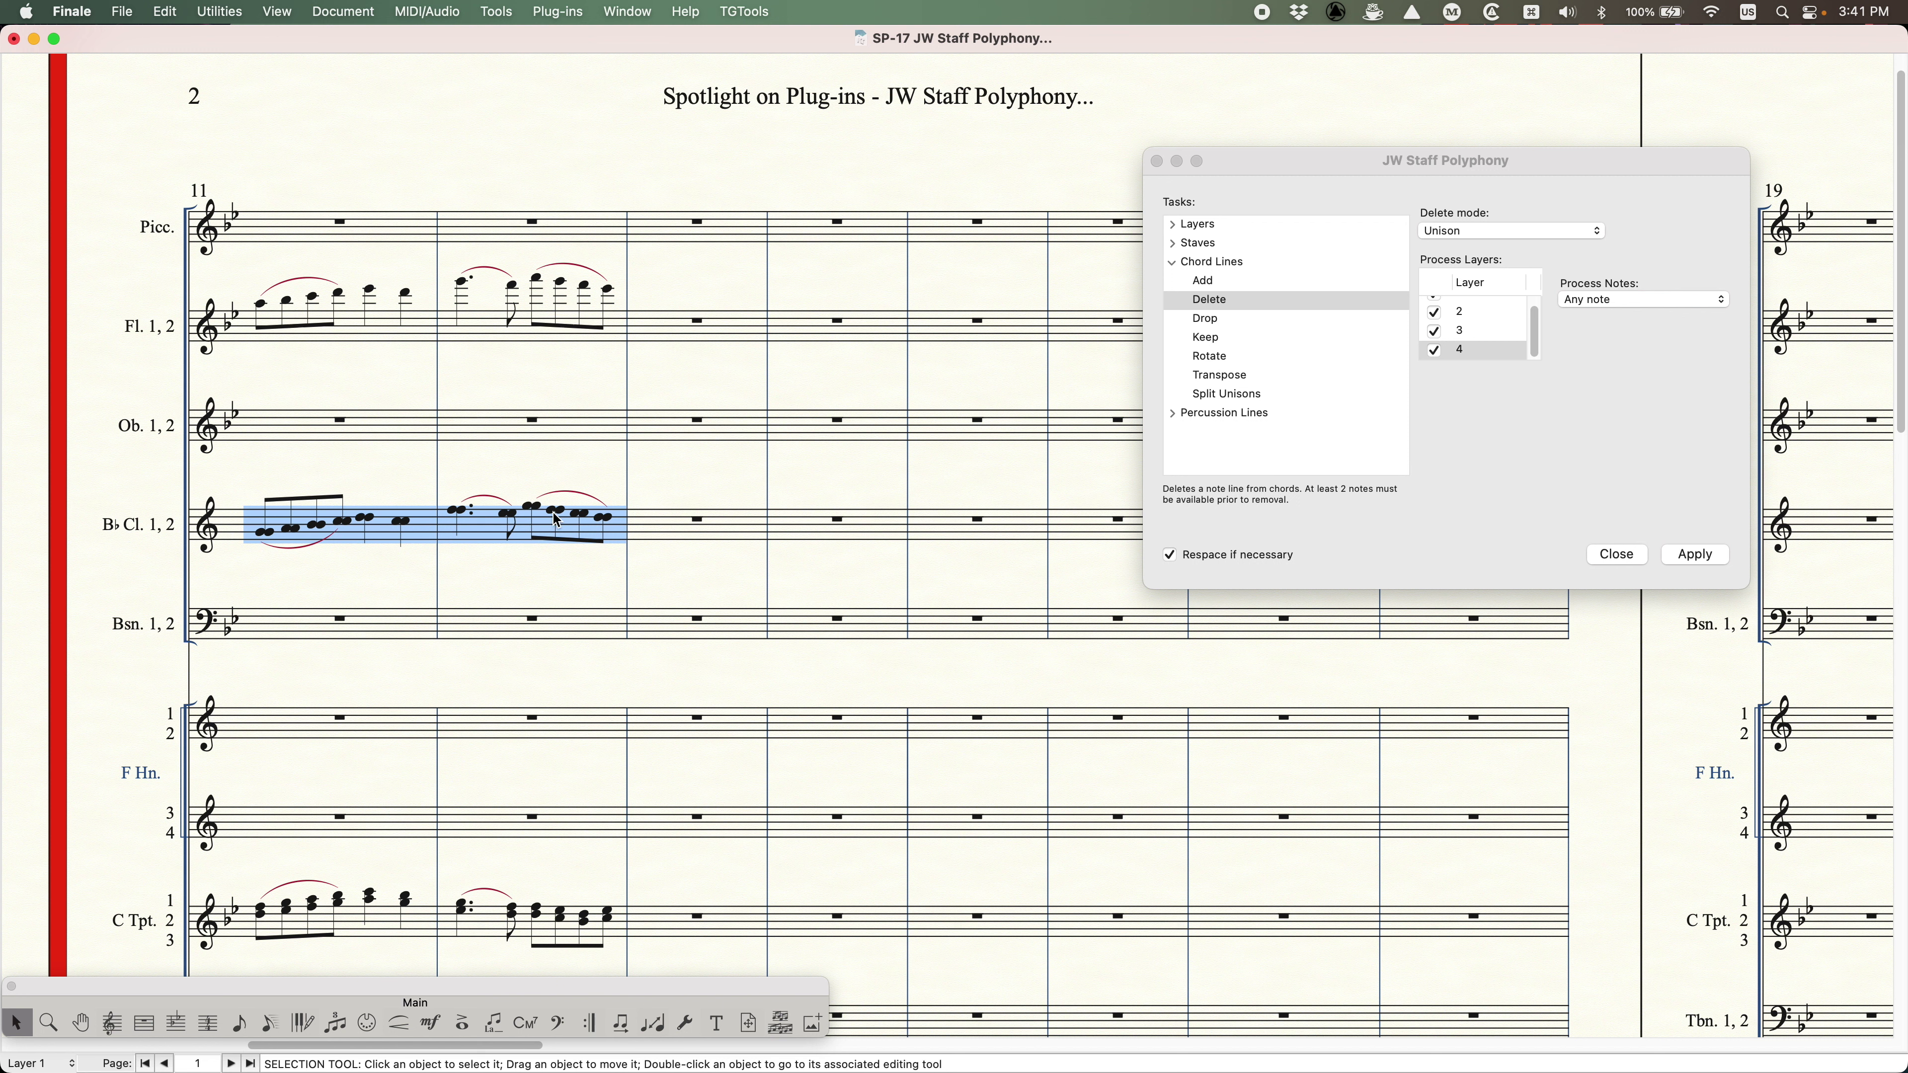
{"action": "left_click", "coordinate": [1294, 158]}
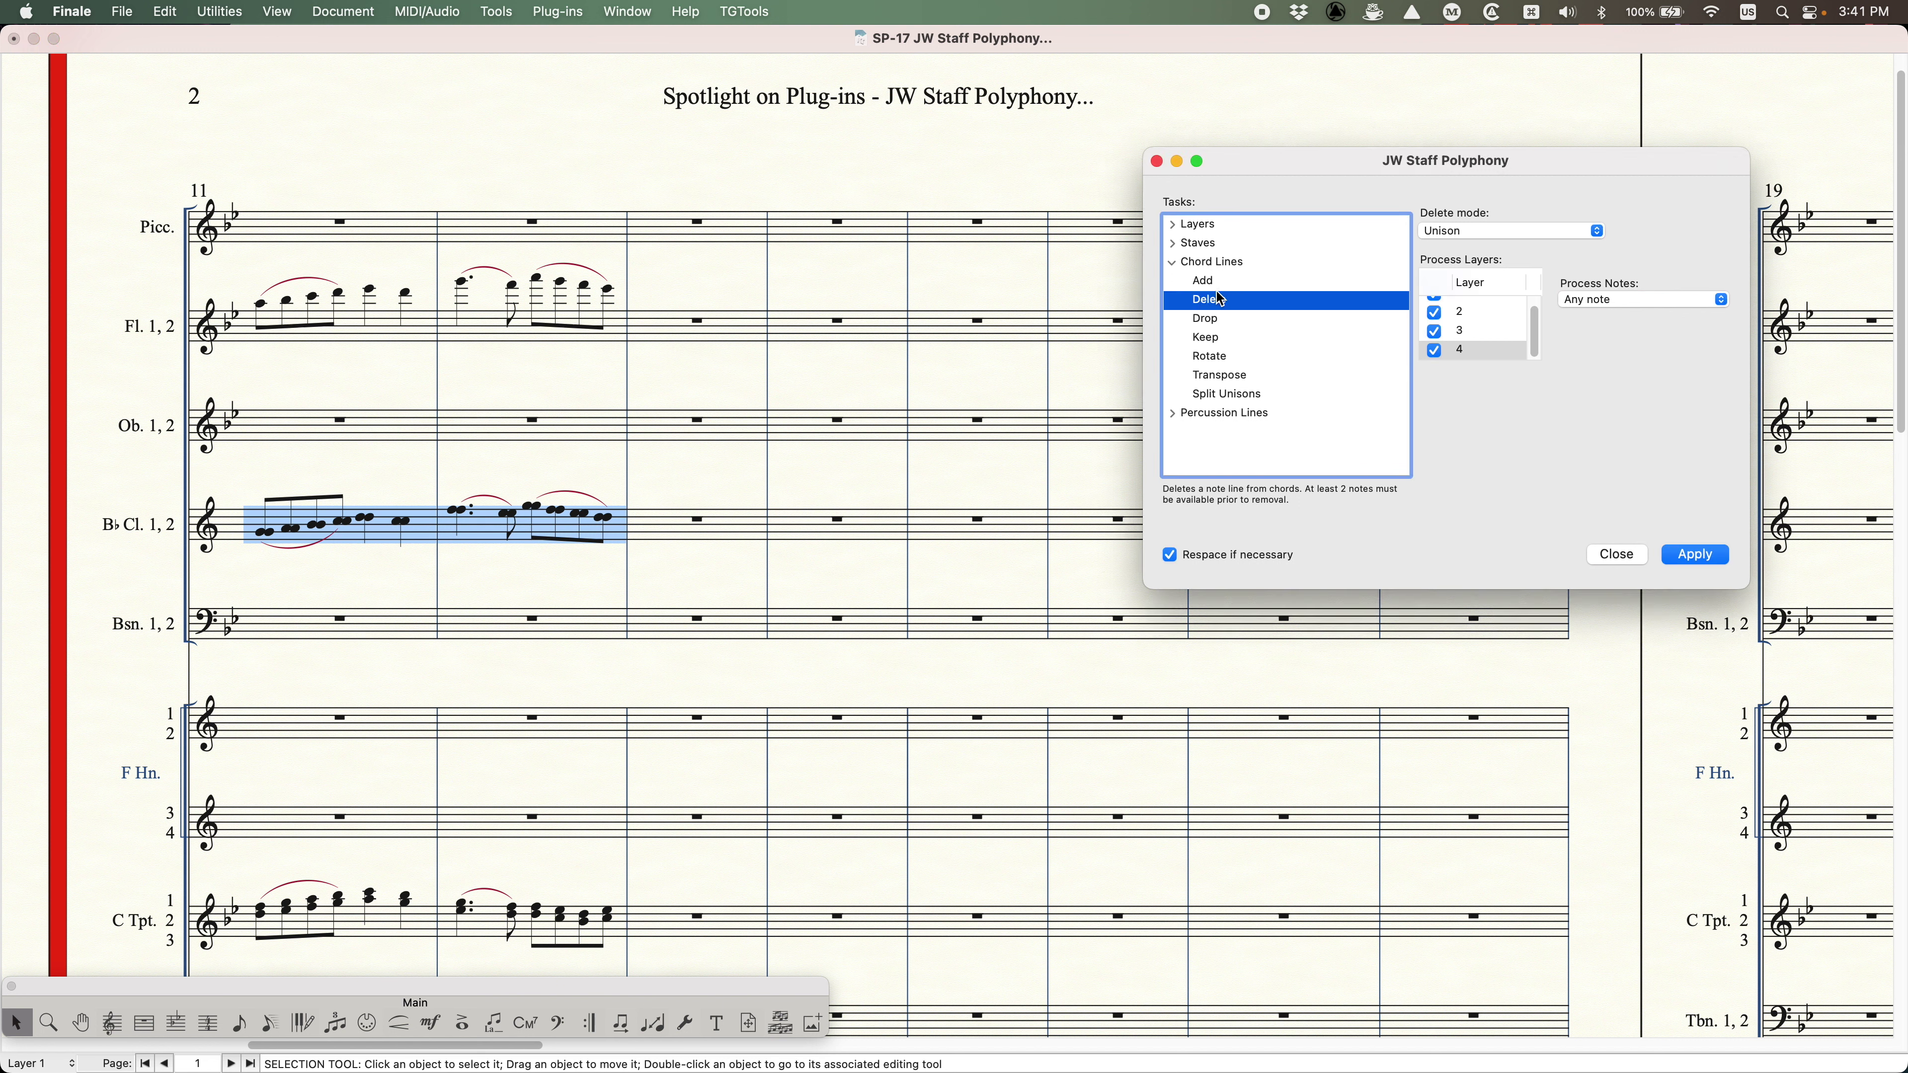
{"action": "left_click", "coordinate": [1529, 229]}
{"action": "left_click", "coordinate": [1510, 230]}
{"action": "left_click", "coordinate": [1693, 555]}
{"action": "left_click", "coordinate": [230, 471]}
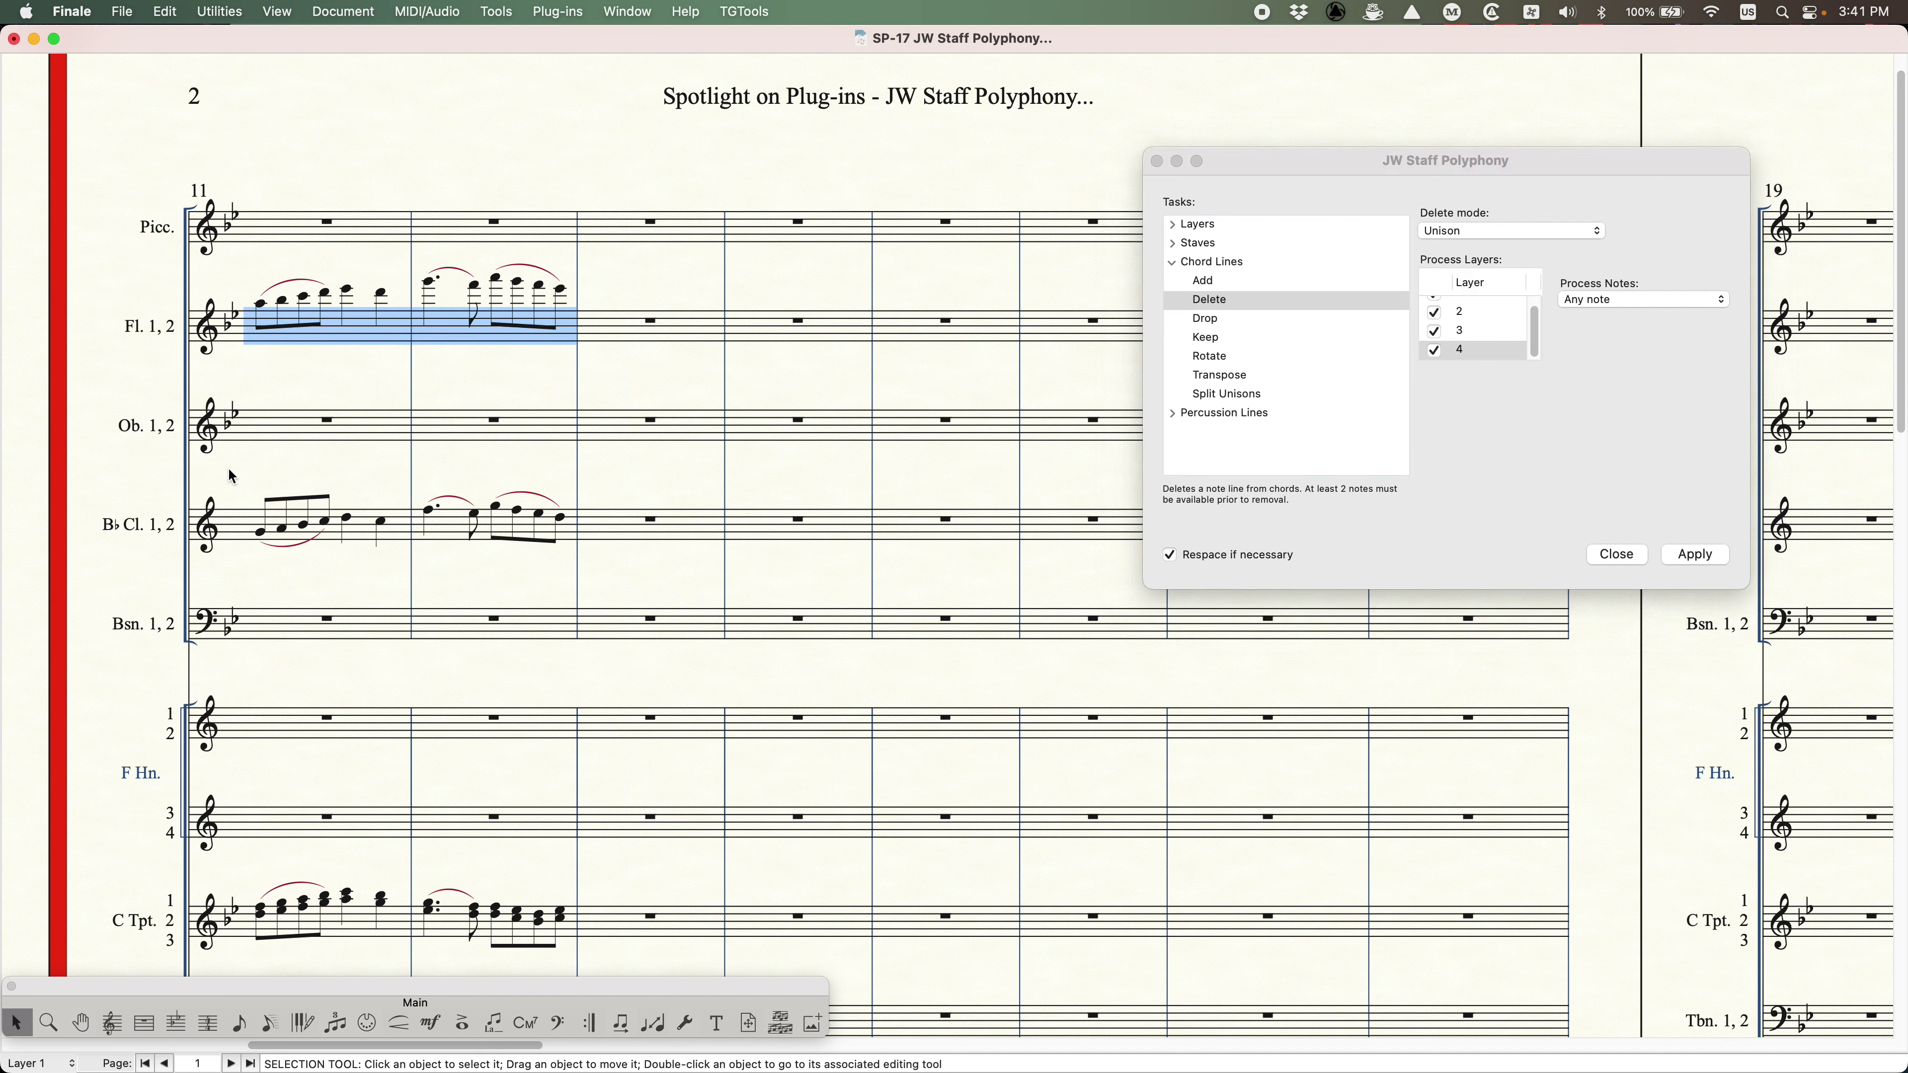
{"action": "key", "text": "super+z"}
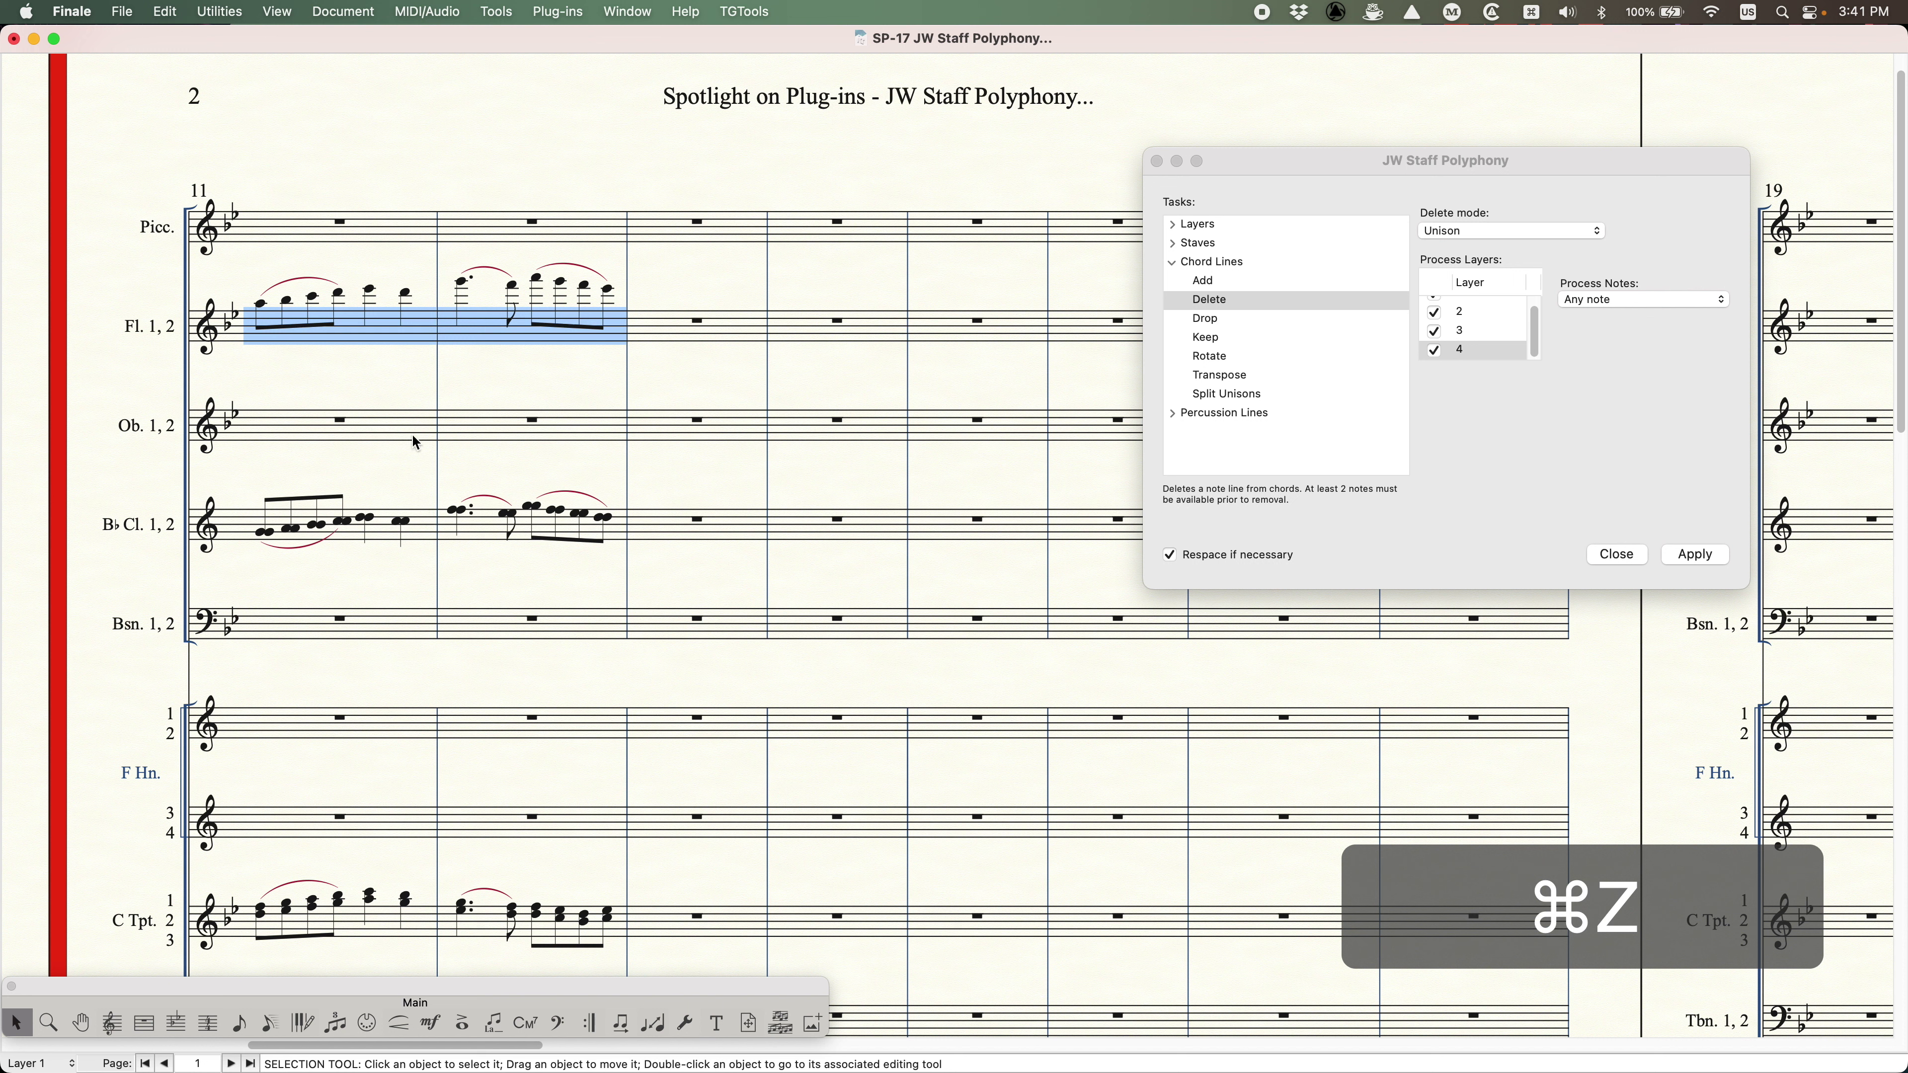
- Select measures 11–12 of the B♭ Cl. 1, 2 staff and delete their unison notes
{"action": "left_click", "coordinate": [413, 526]}
{"action": "left_click", "coordinate": [466, 526], "text": "shift"}
{"action": "left_click", "coordinate": [1632, 377]}
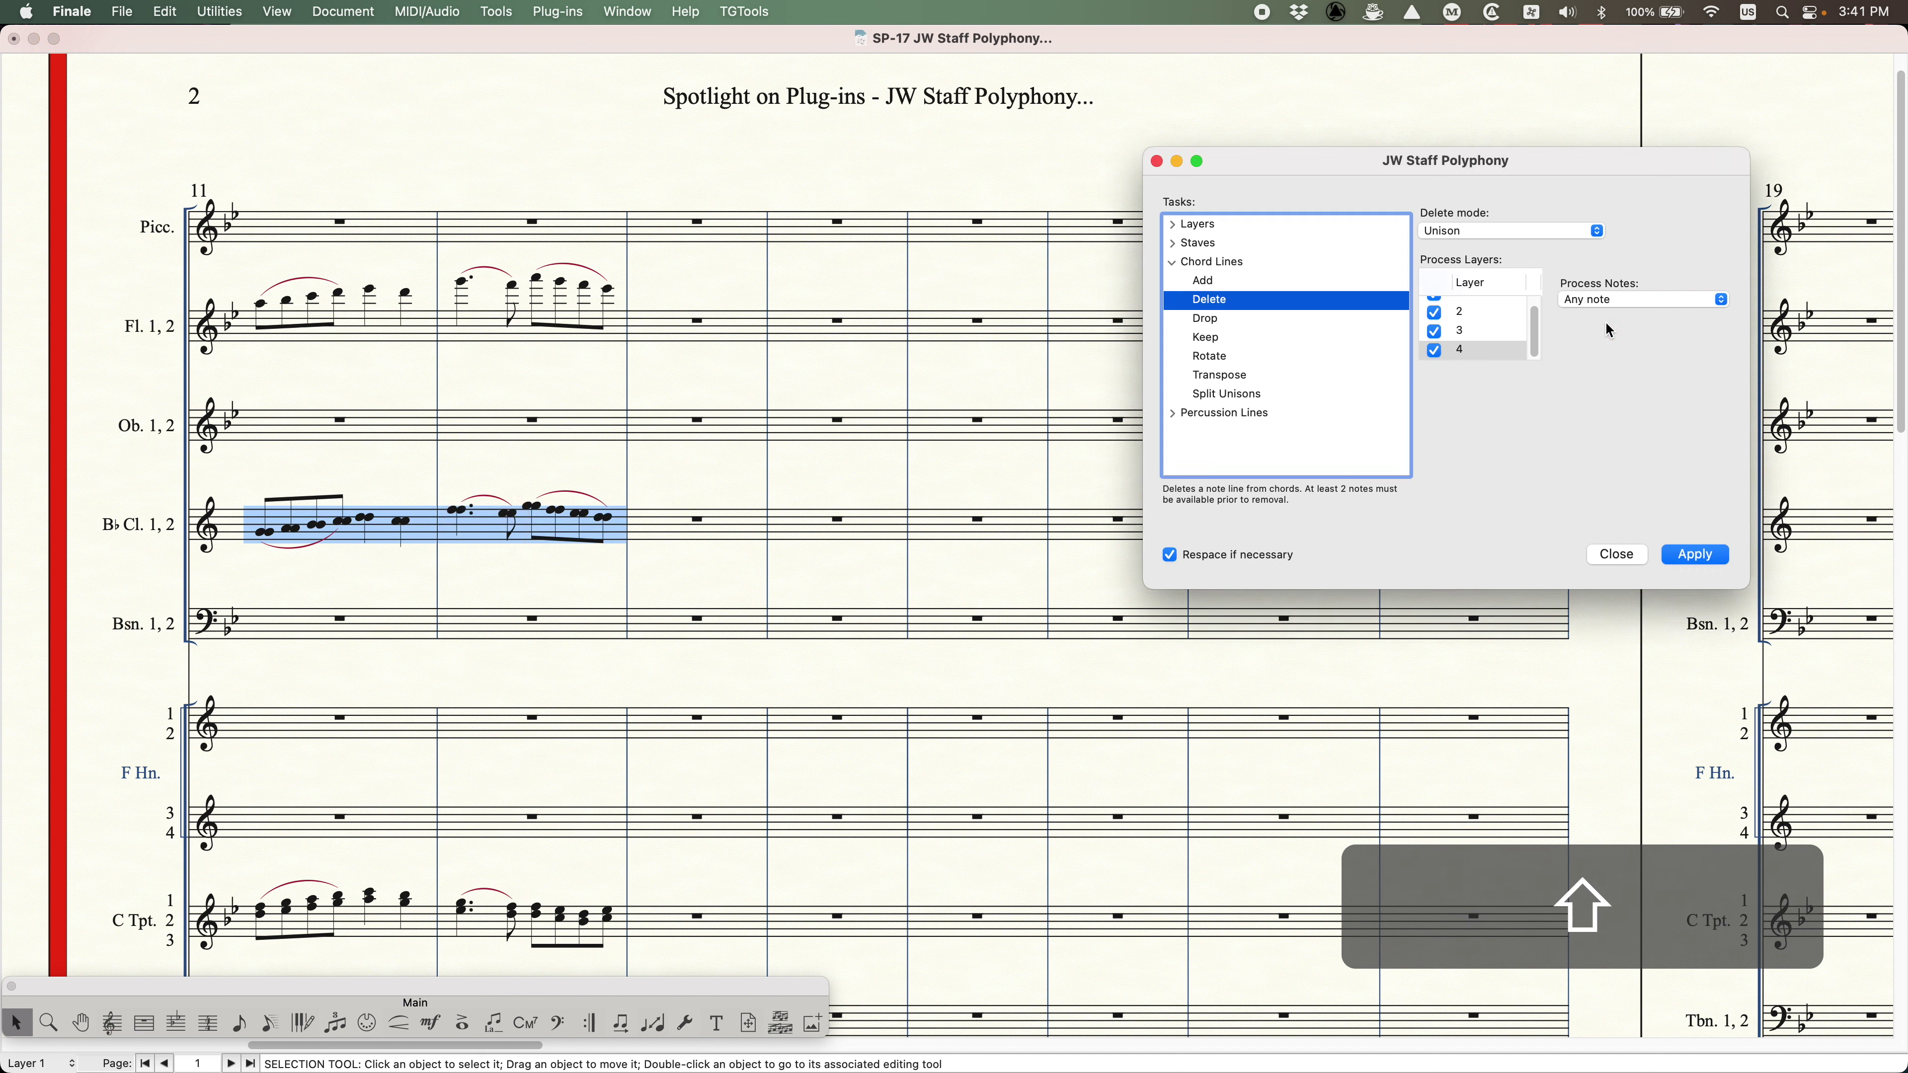
{"action": "left_click", "coordinate": [1696, 556]}
- Set the Delete task's mode to Custom line(s) from top and review the other delete modes
{"action": "left_click", "coordinate": [1495, 232]}
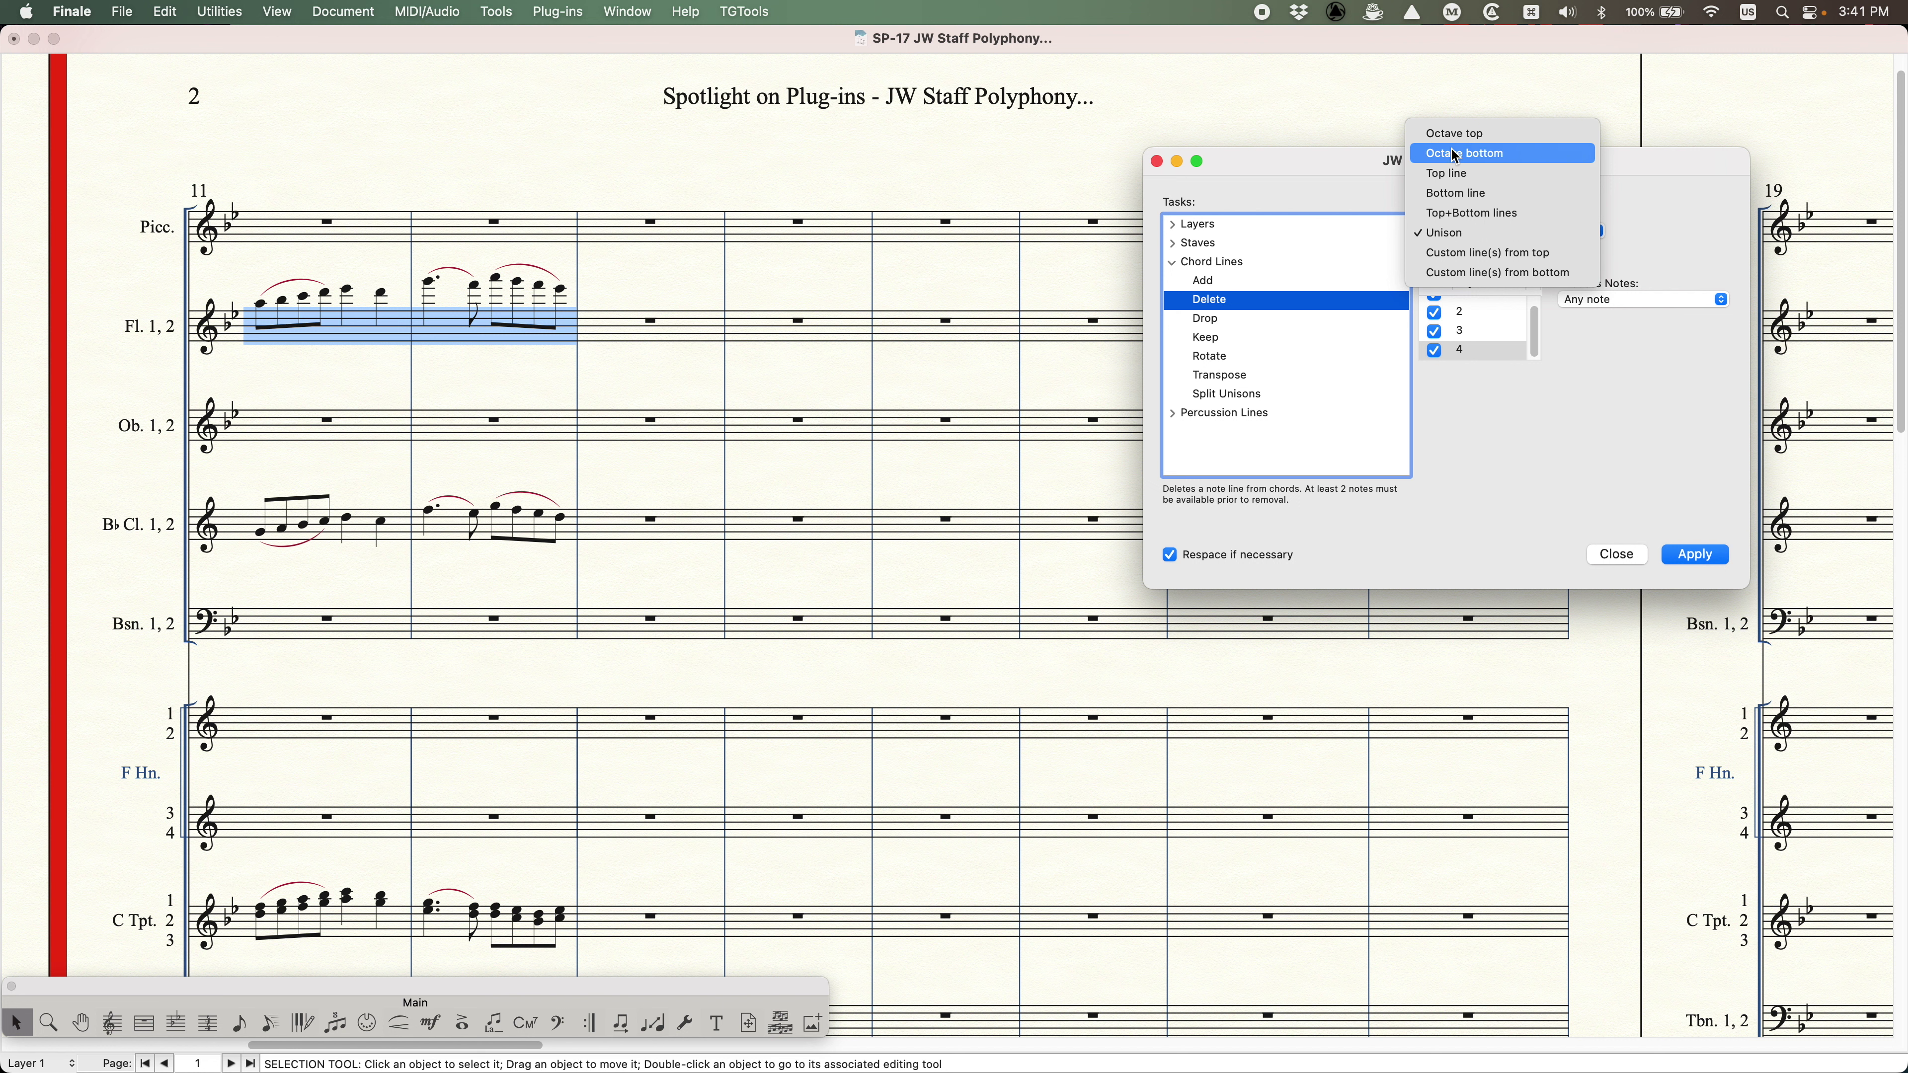
{"action": "left_click", "coordinate": [1546, 253]}
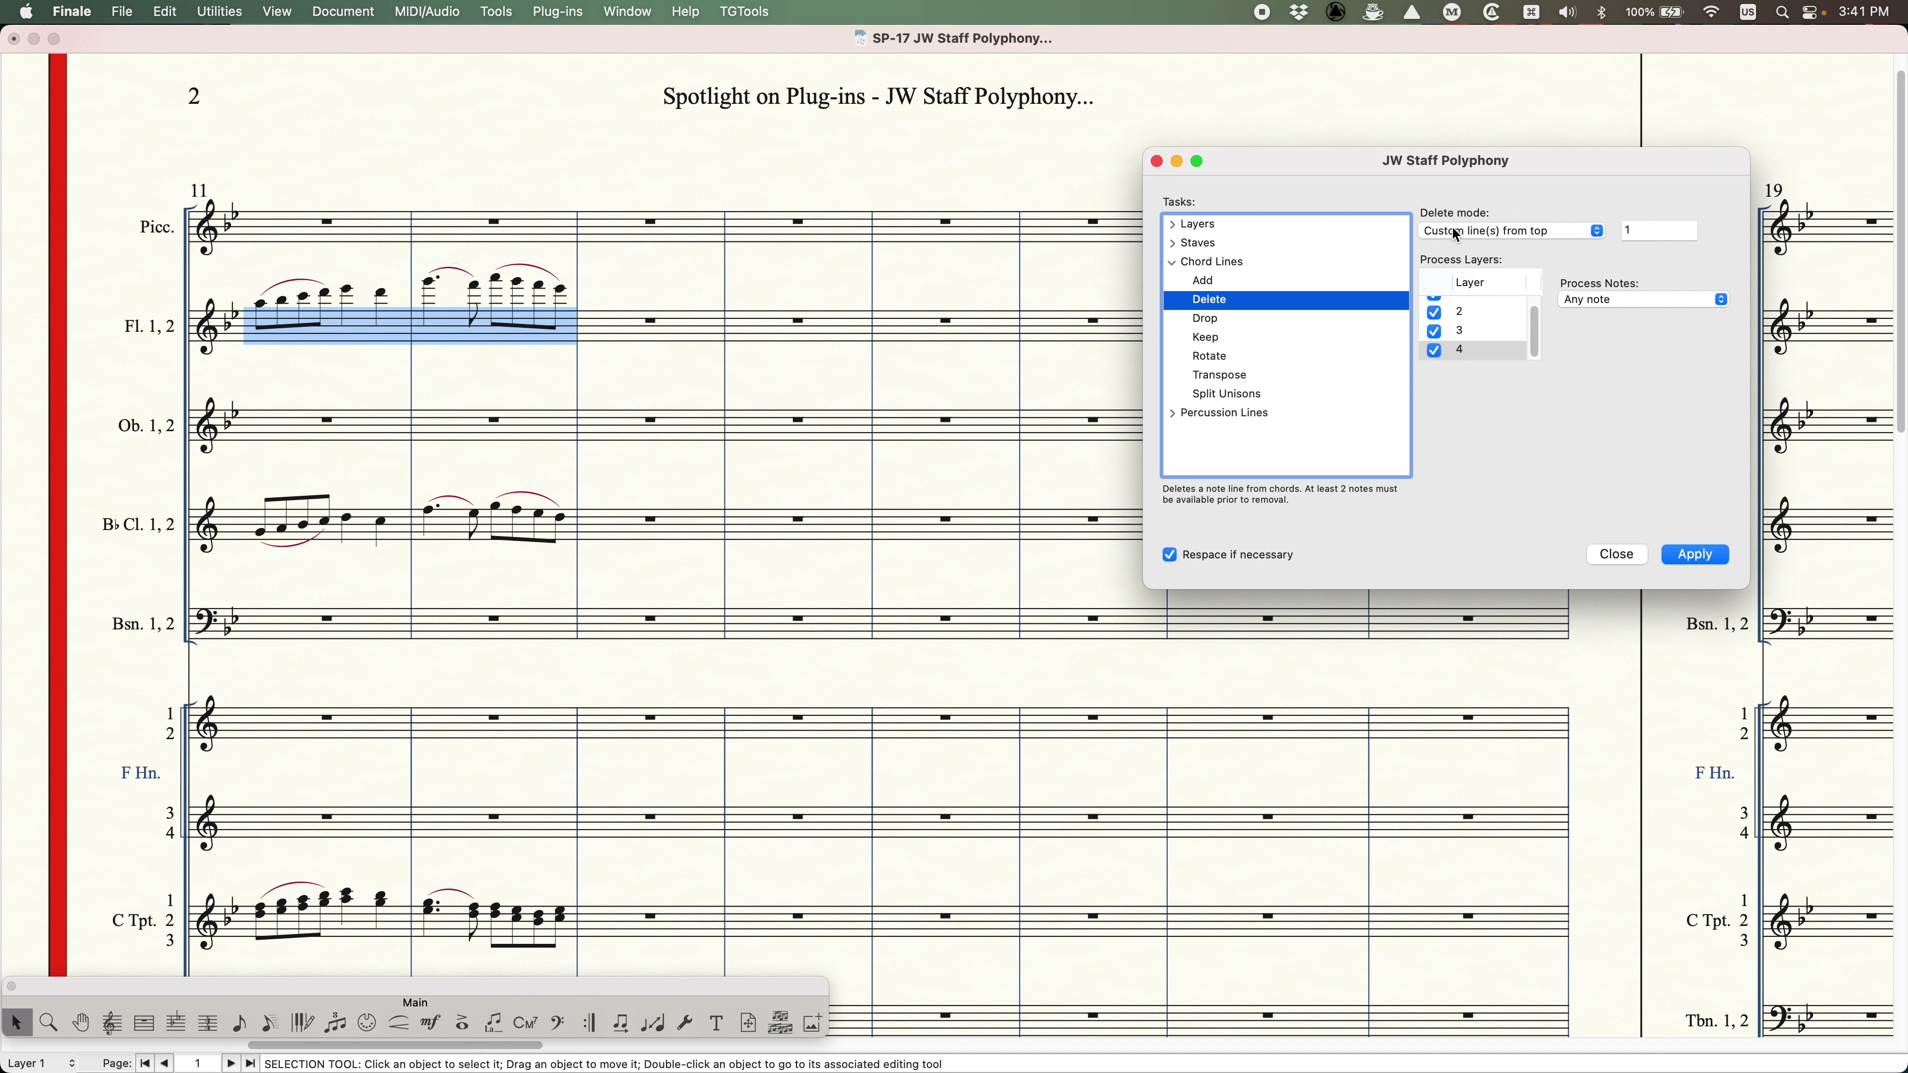
{"action": "left_click", "coordinate": [1473, 227]}
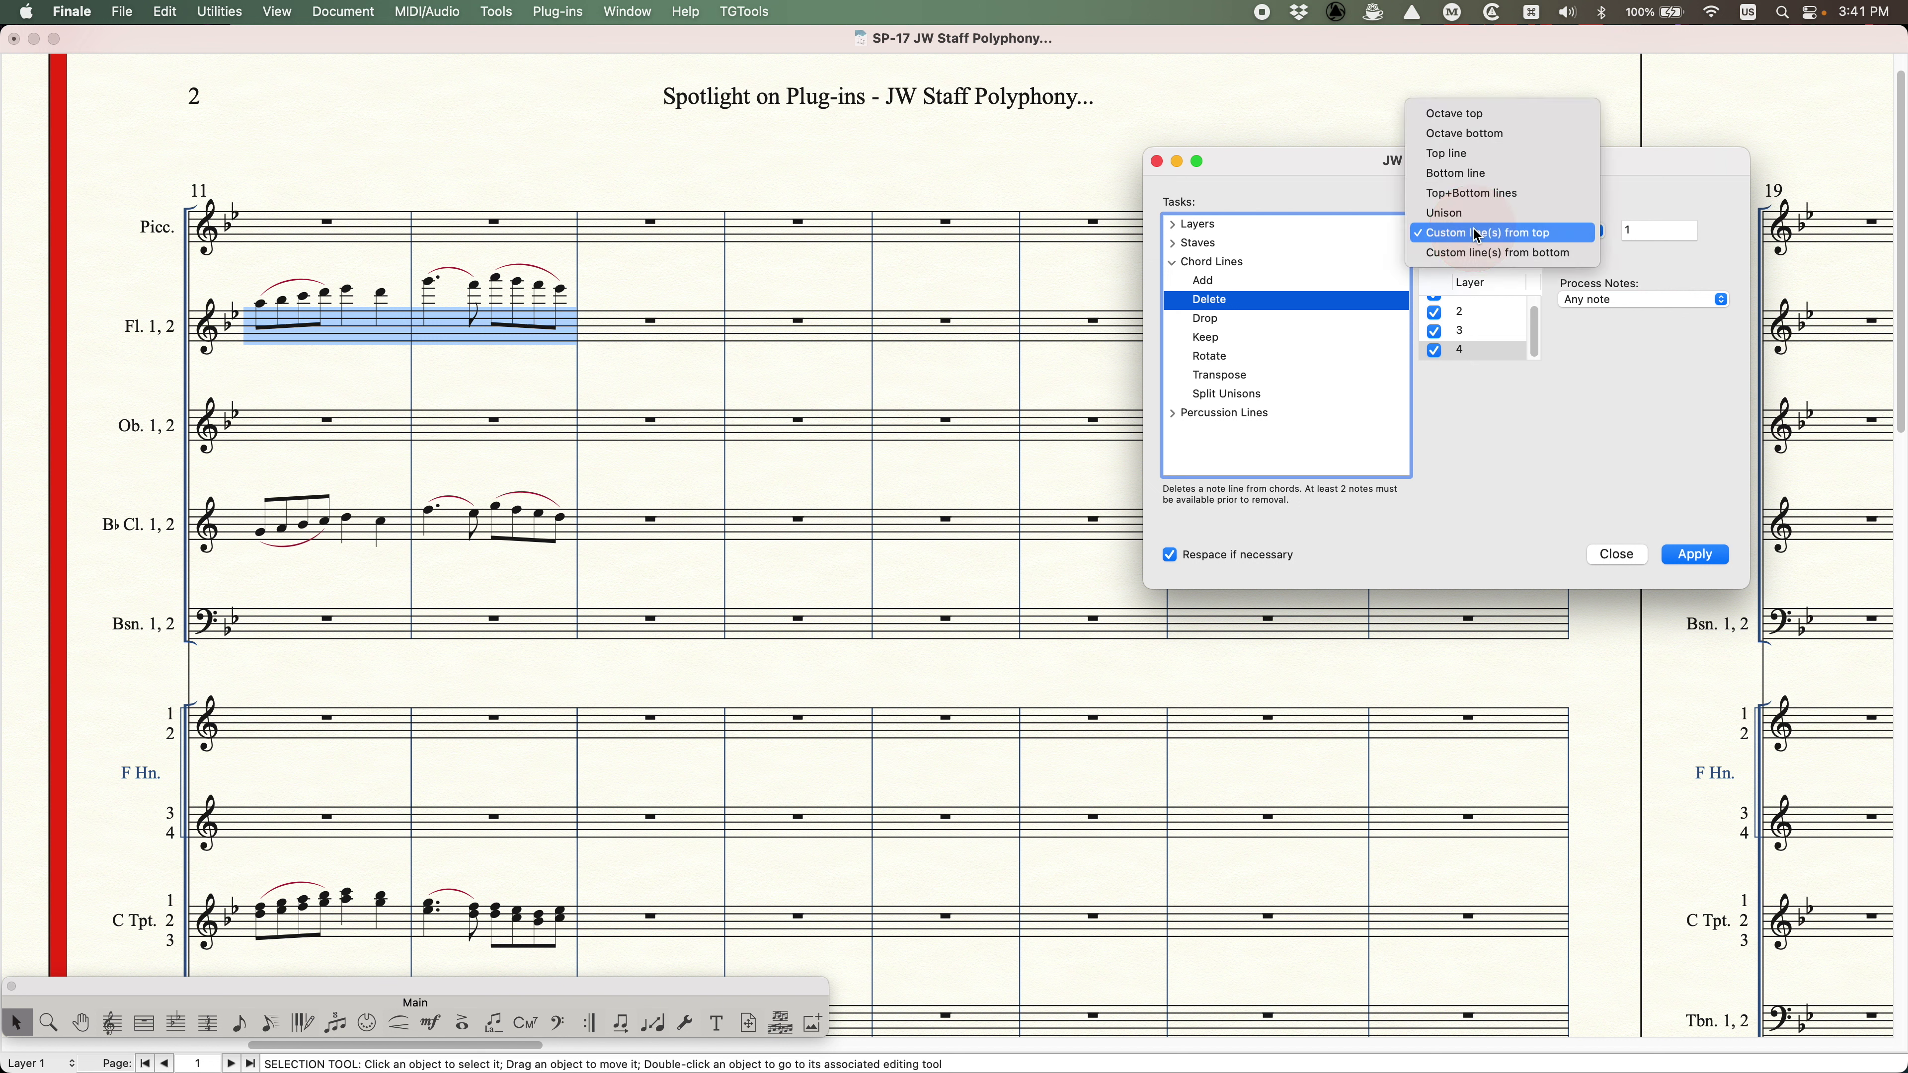
{"action": "left_click", "coordinate": [1251, 194]}
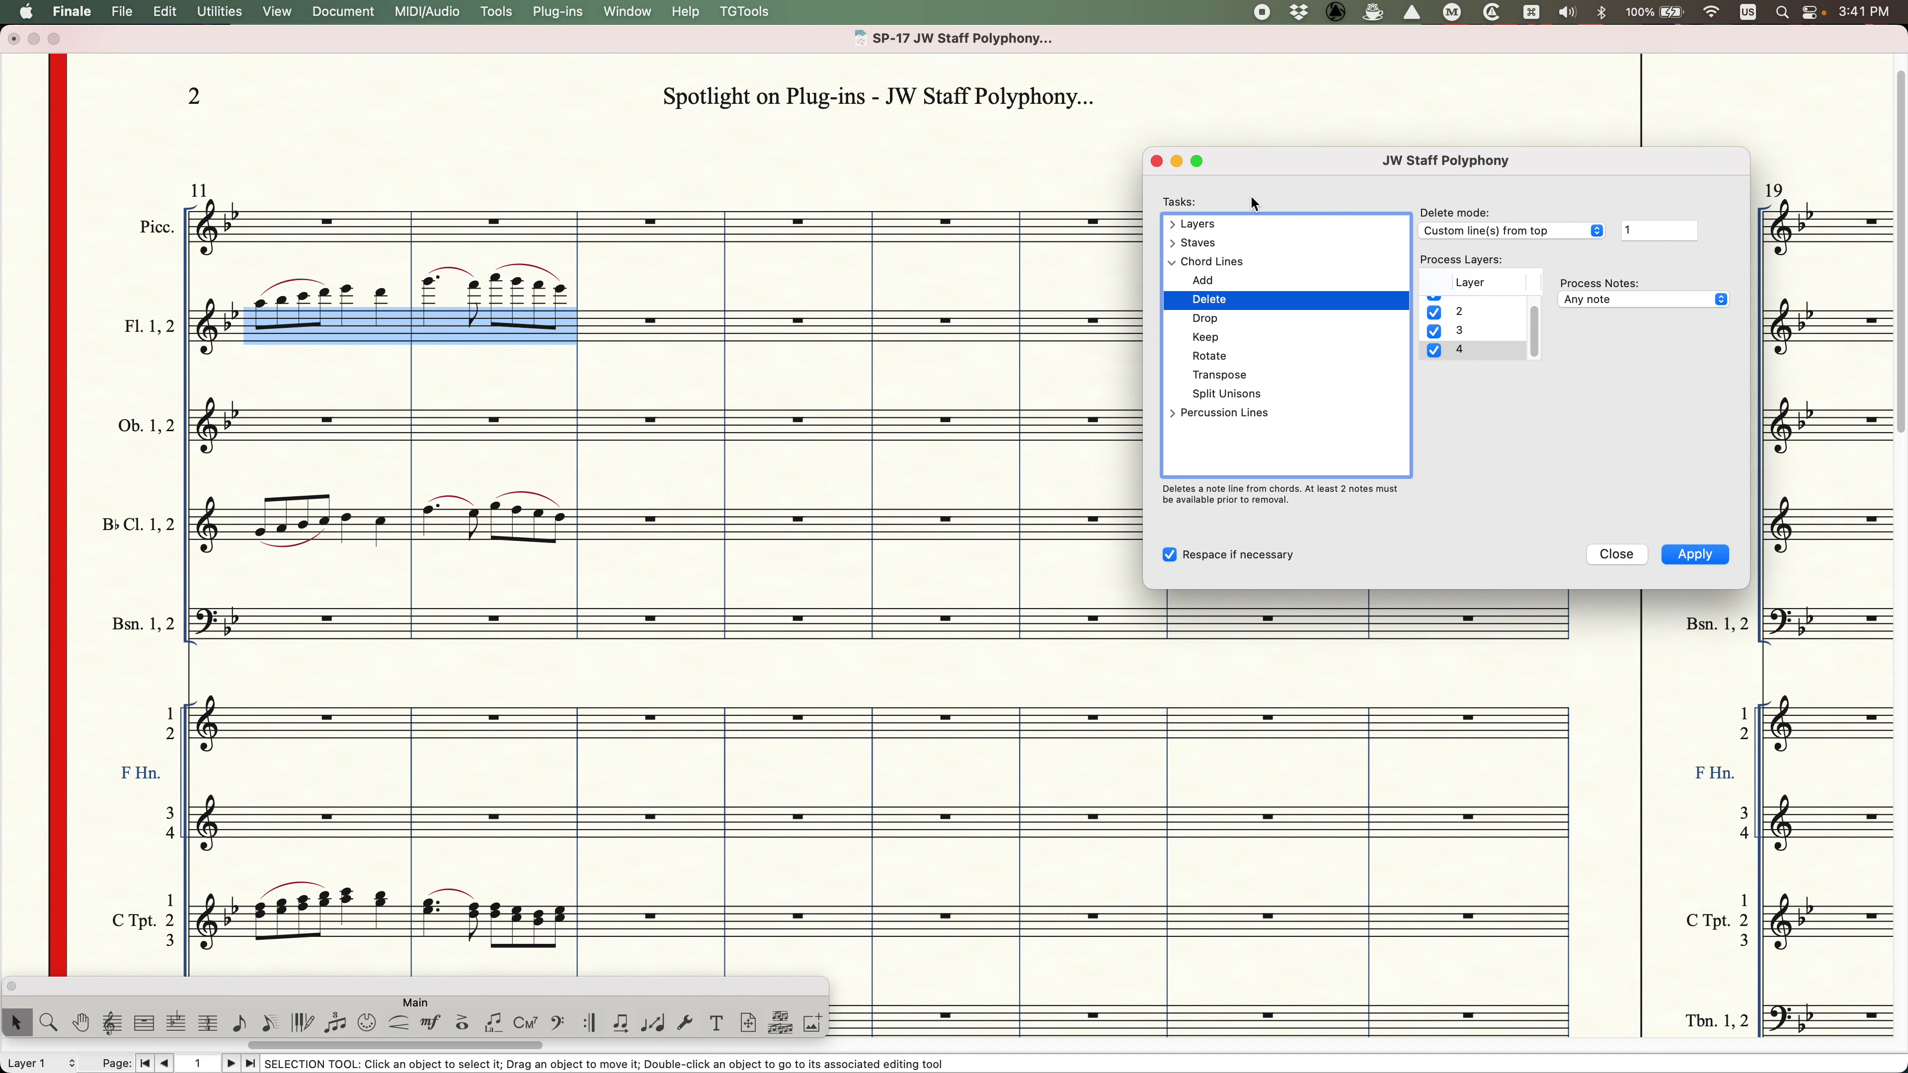
- Choose the Drop chord line task and review its drop methods and description
{"action": "left_click", "coordinate": [1207, 320]}
{"action": "left_click", "coordinate": [1491, 232]}
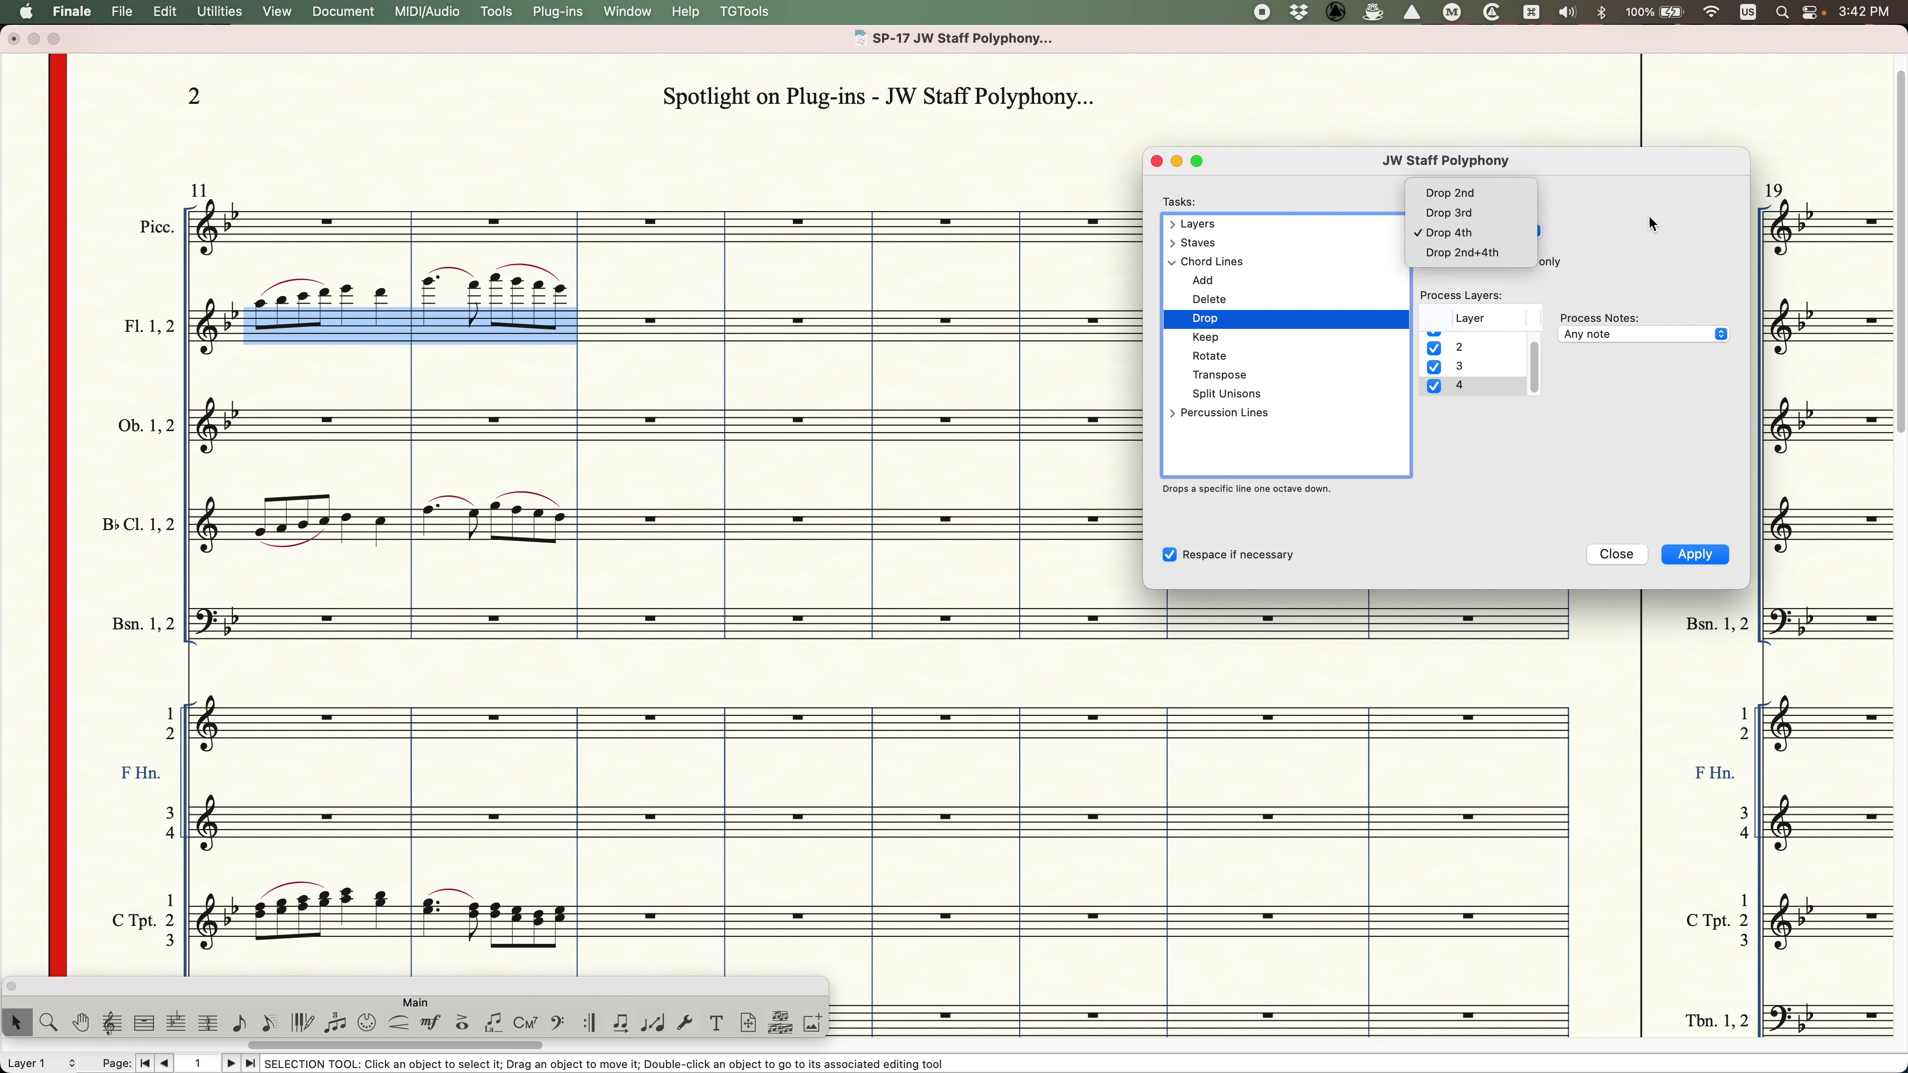
{"action": "left_click", "coordinate": [1258, 535]}
{"action": "left_click", "coordinate": [1258, 494]}
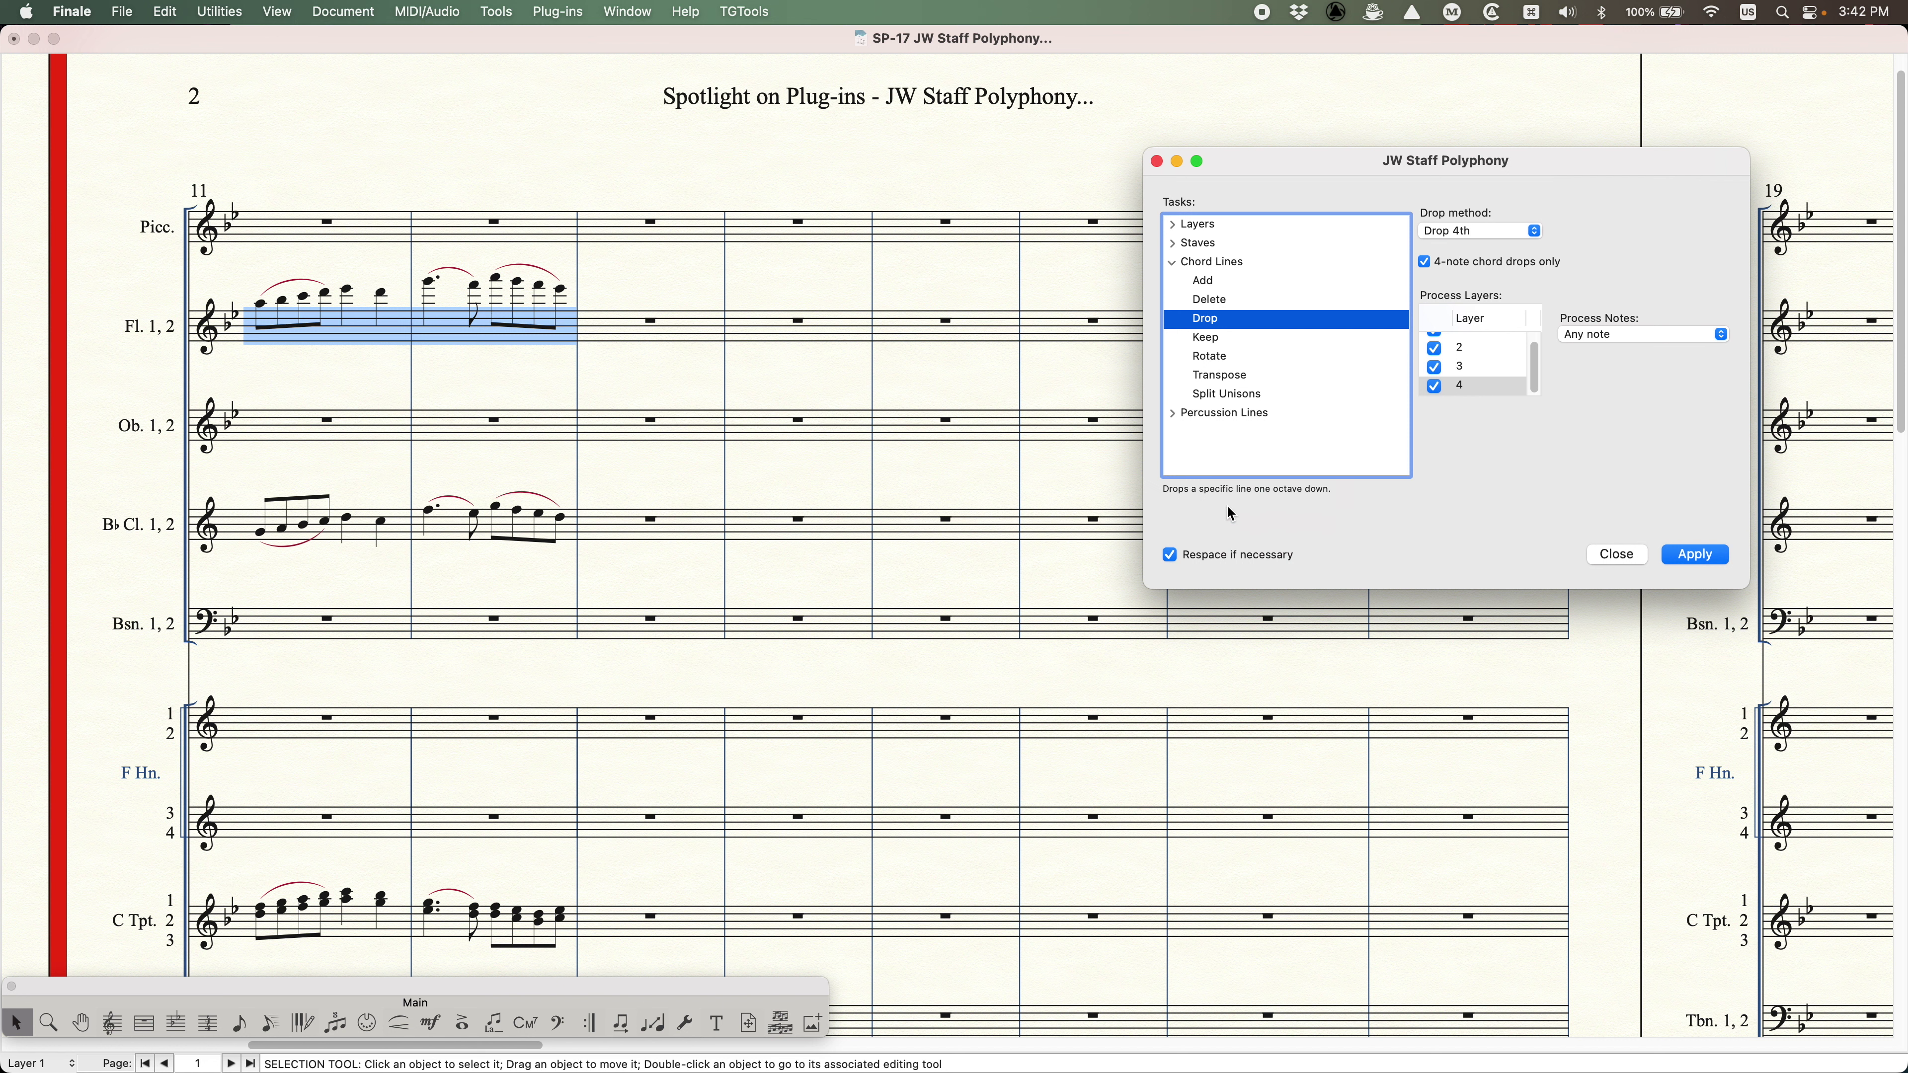
- Set the Drop task's method to Drop 2nd and review the other drop methods
{"action": "left_click", "coordinate": [1505, 232]}
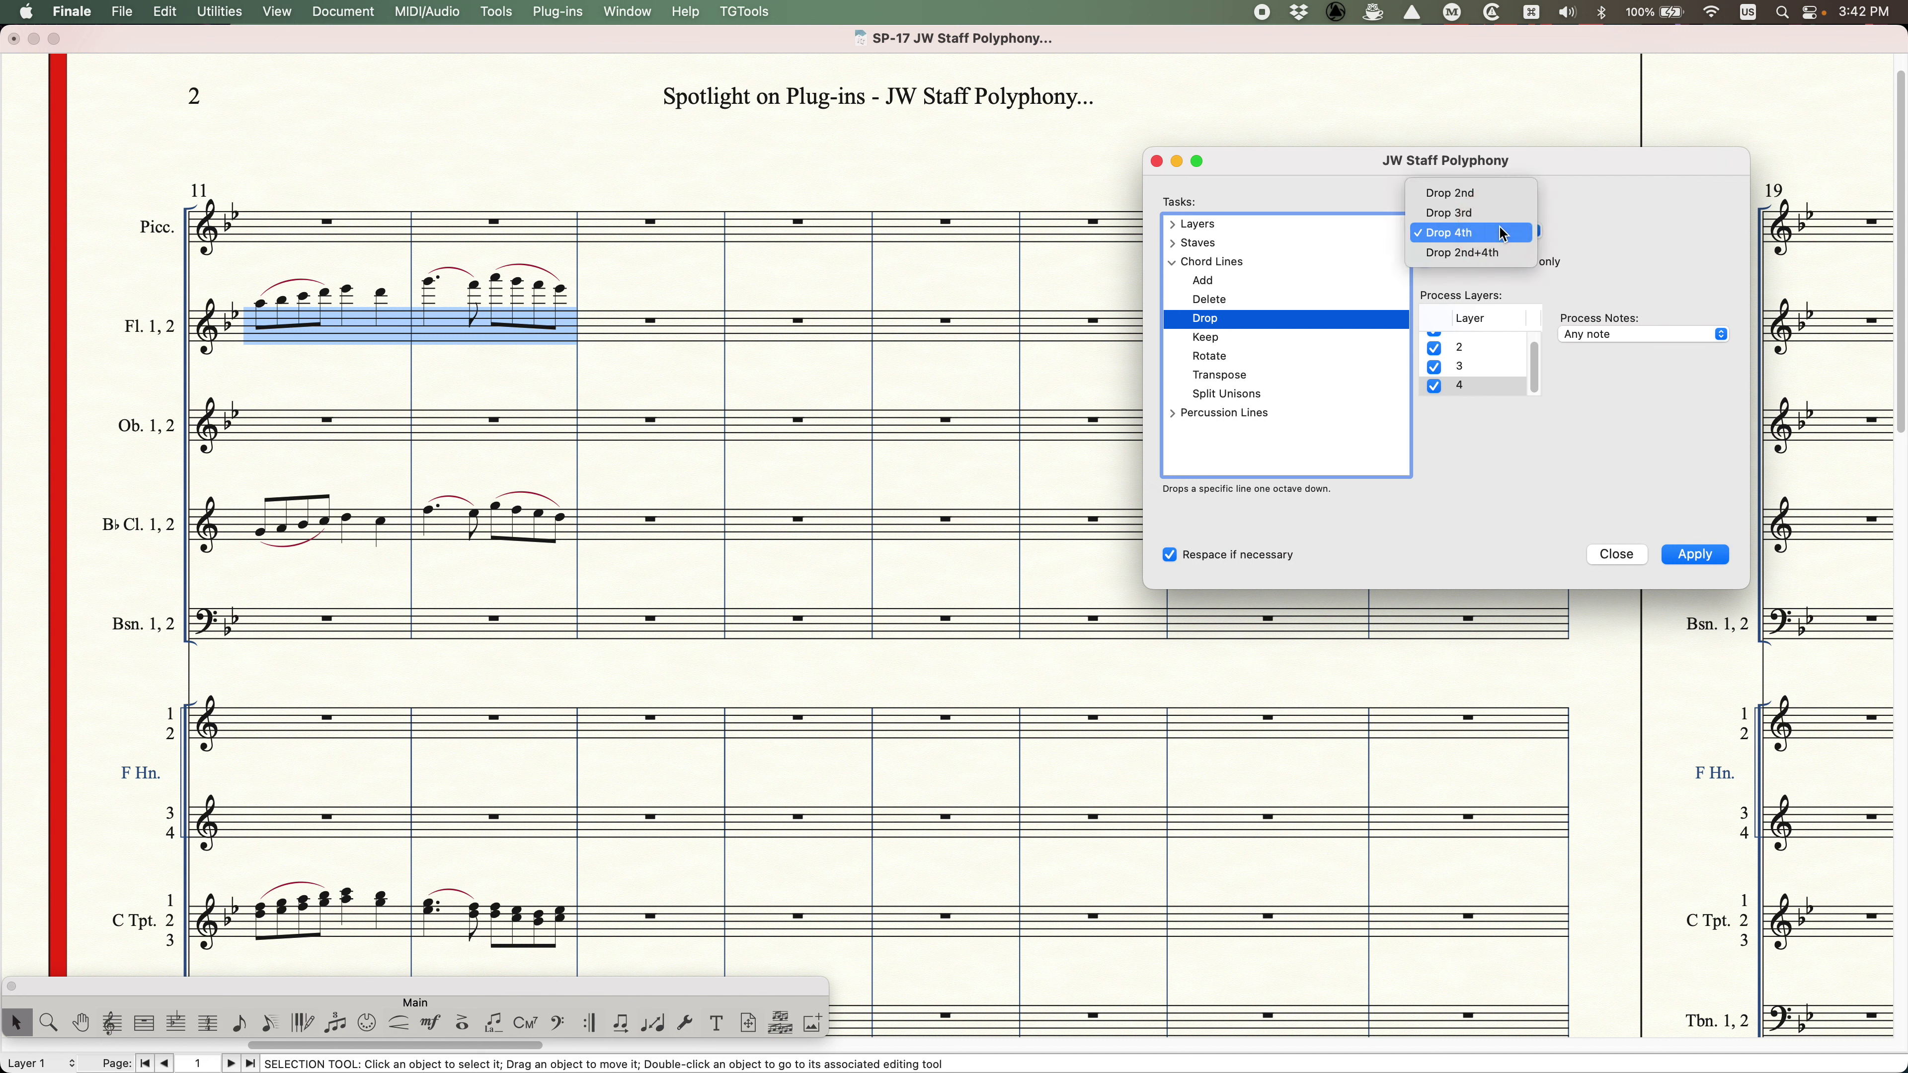
{"action": "left_click", "coordinate": [1474, 194]}
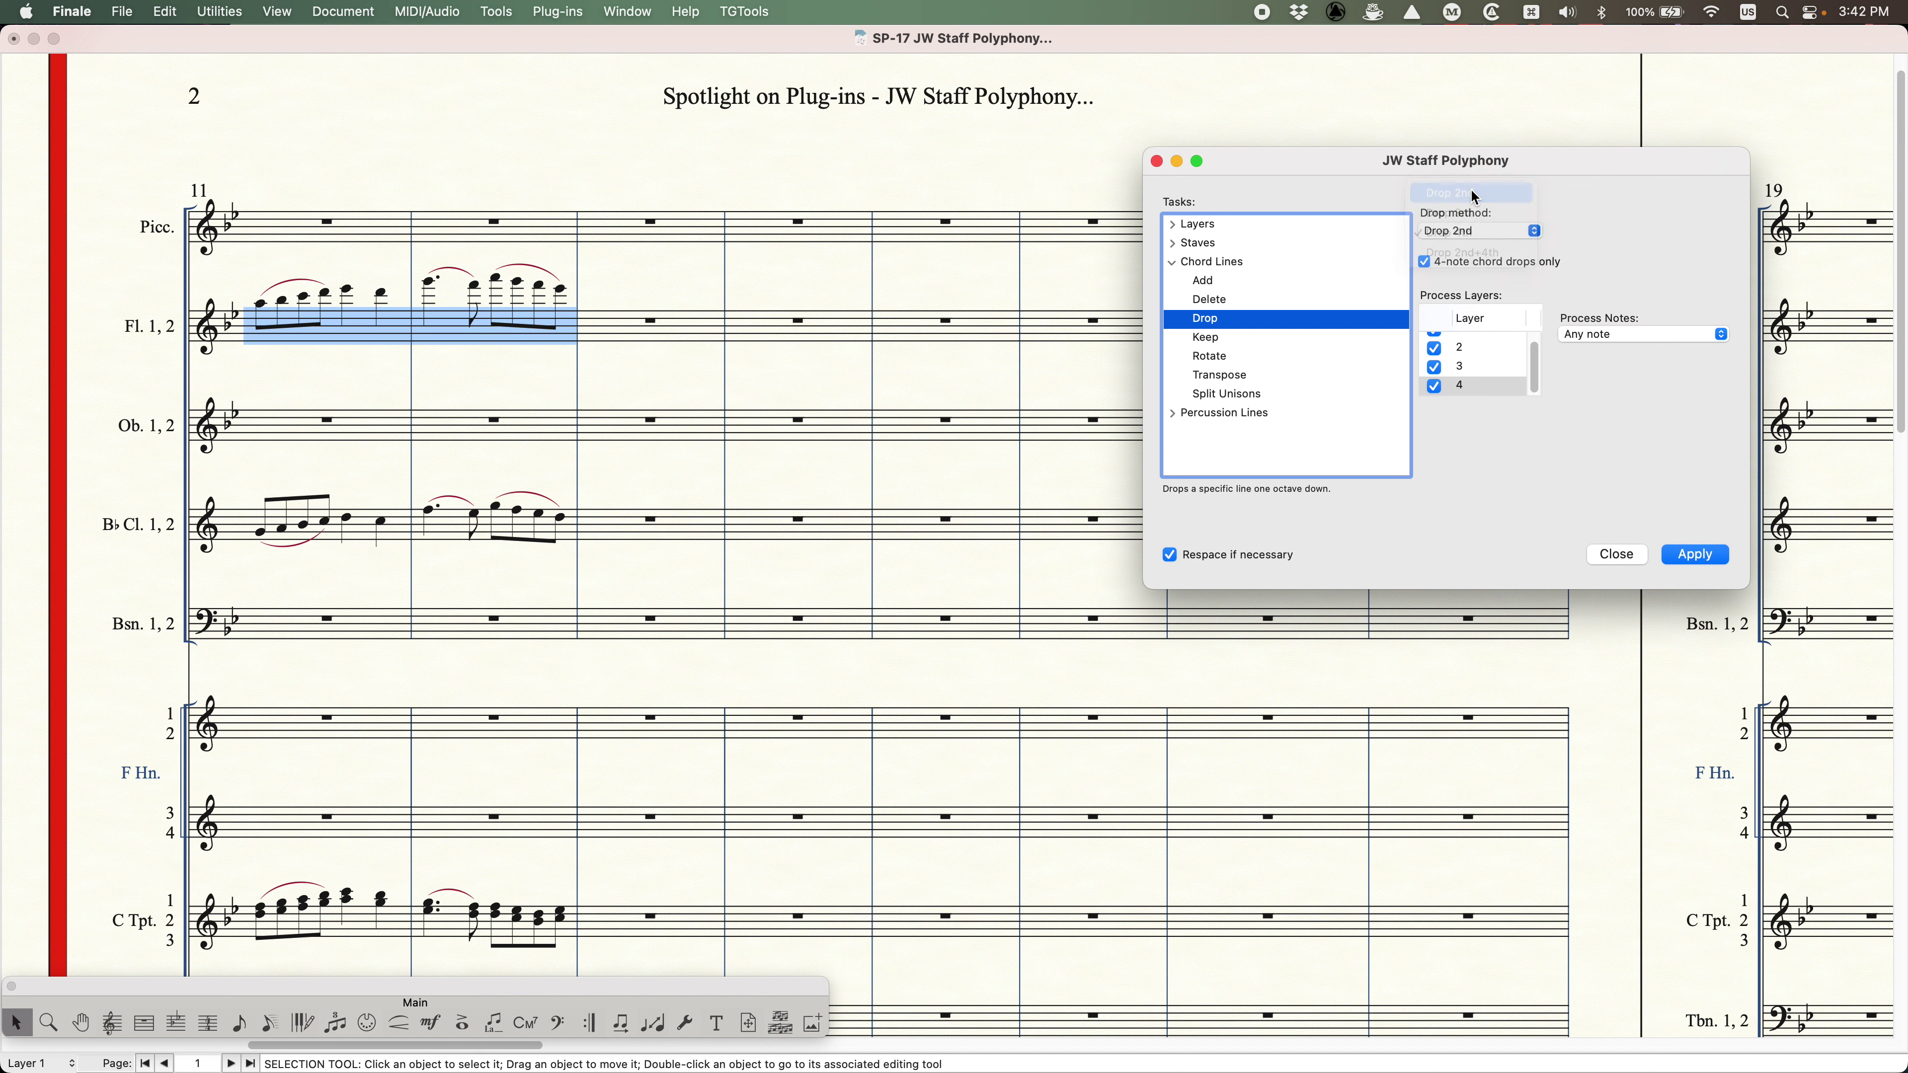
{"action": "left_click", "coordinate": [1488, 230]}
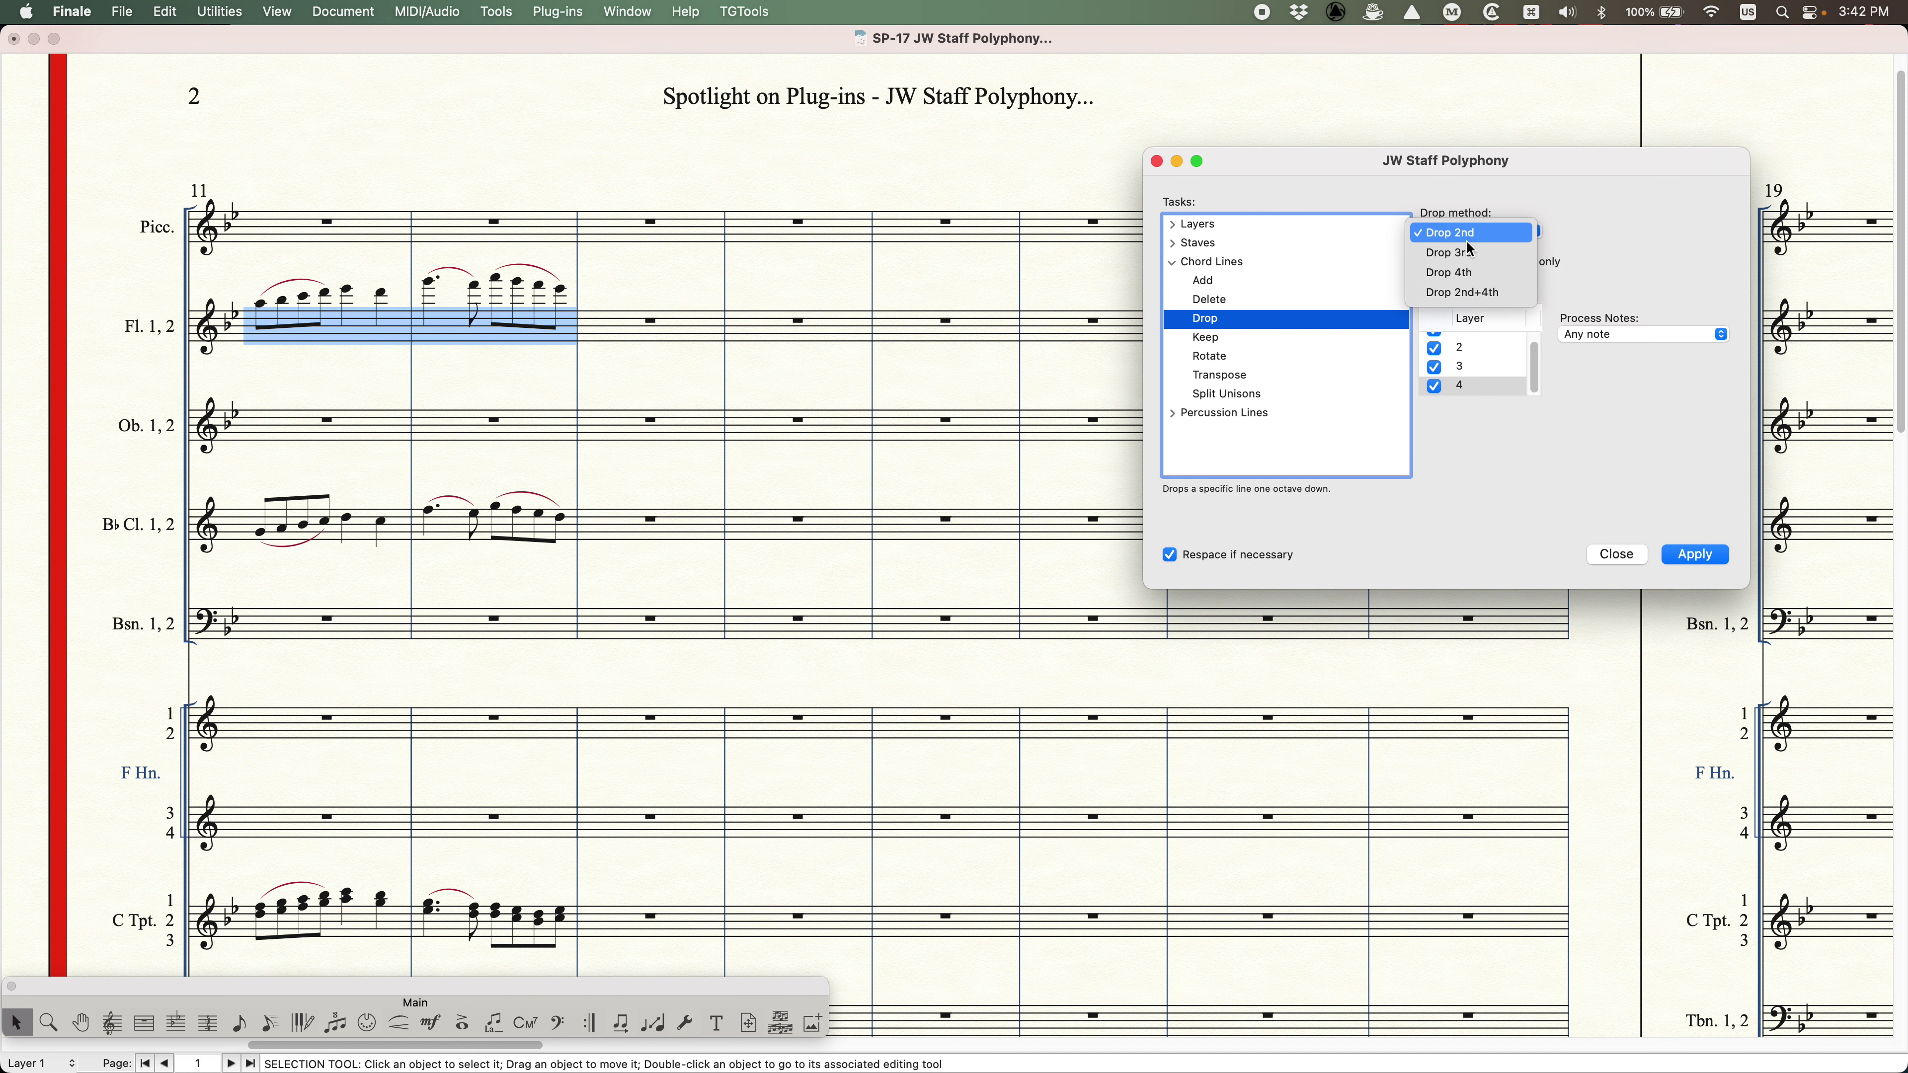
{"action": "left_click", "coordinate": [1474, 211]}
- Try the Drop 4th method on measure 11 of the piano's treble staff, and undo it
{"action": "scroll", "coordinate": [338, 661], "scroll_direction": "down", "scroll_amount": 15}
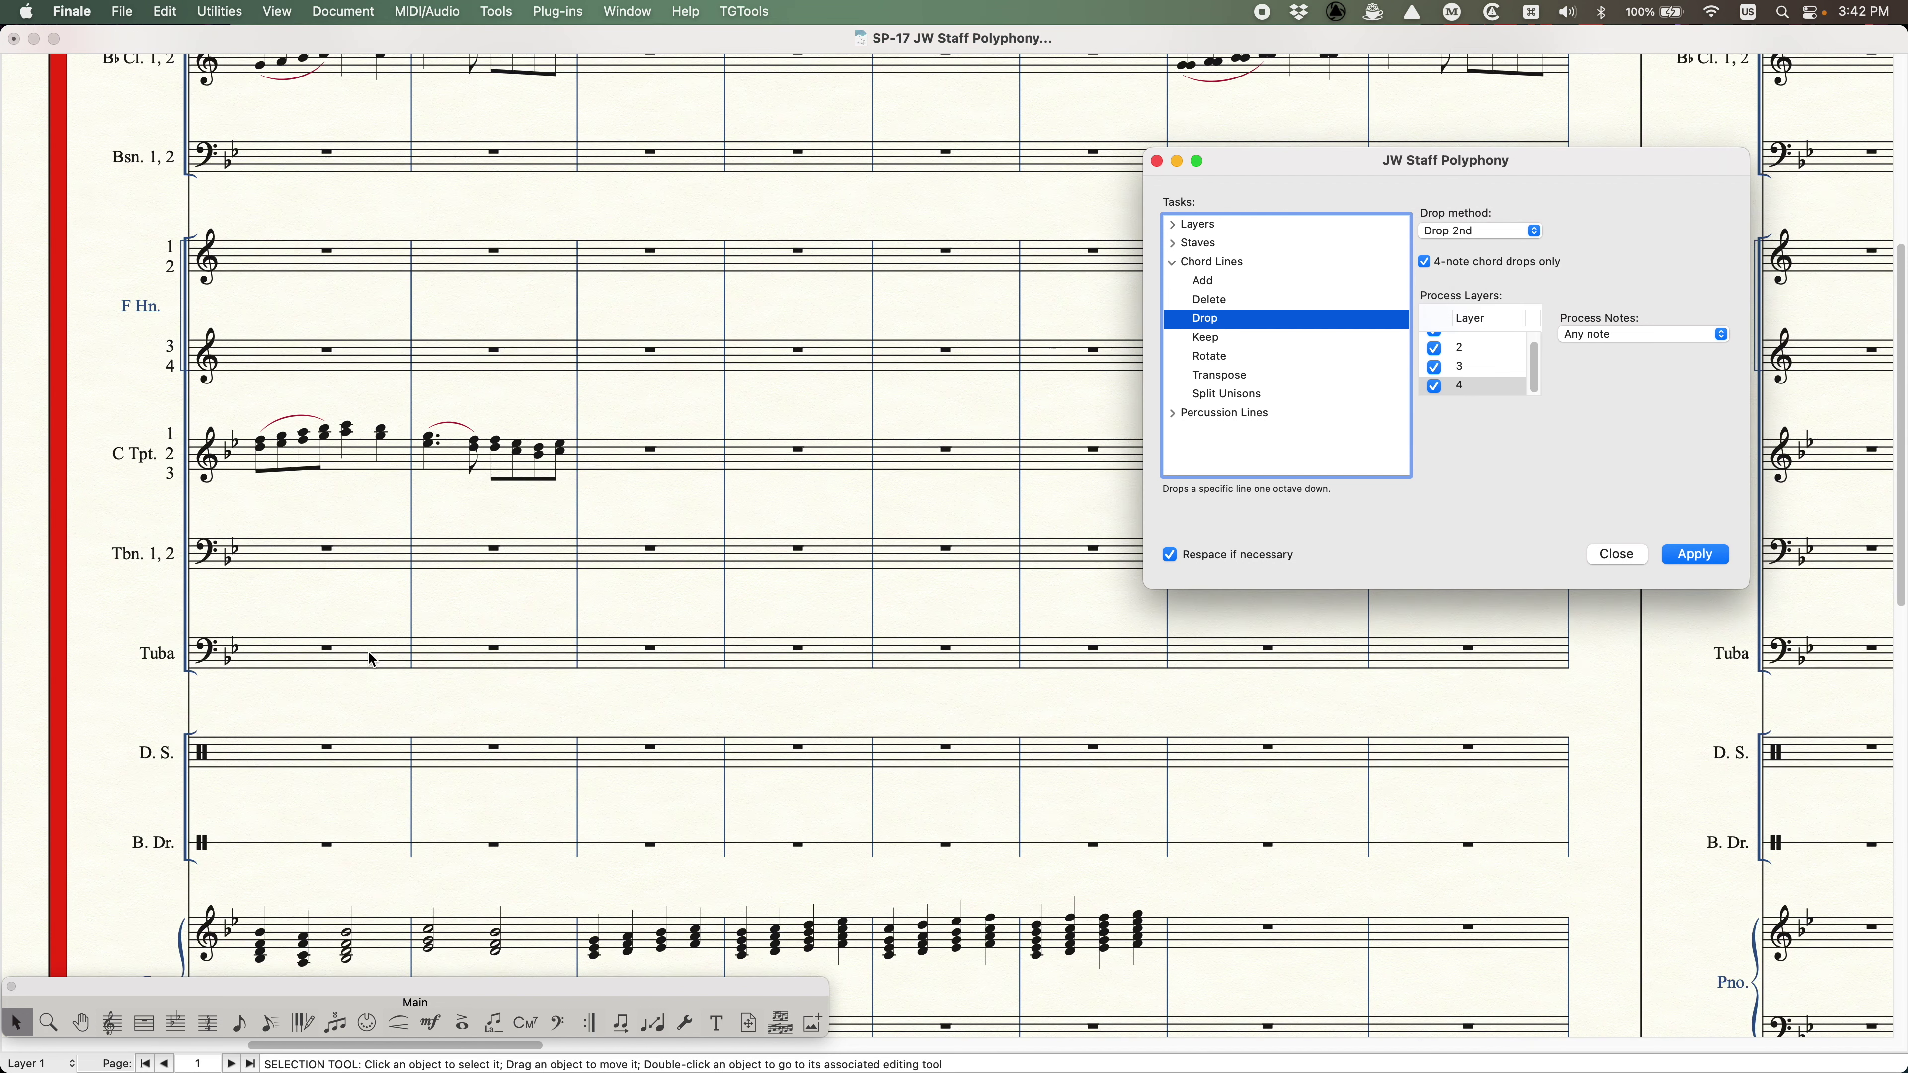
{"action": "scroll", "coordinate": [365, 647], "scroll_direction": "up", "scroll_amount": 4}
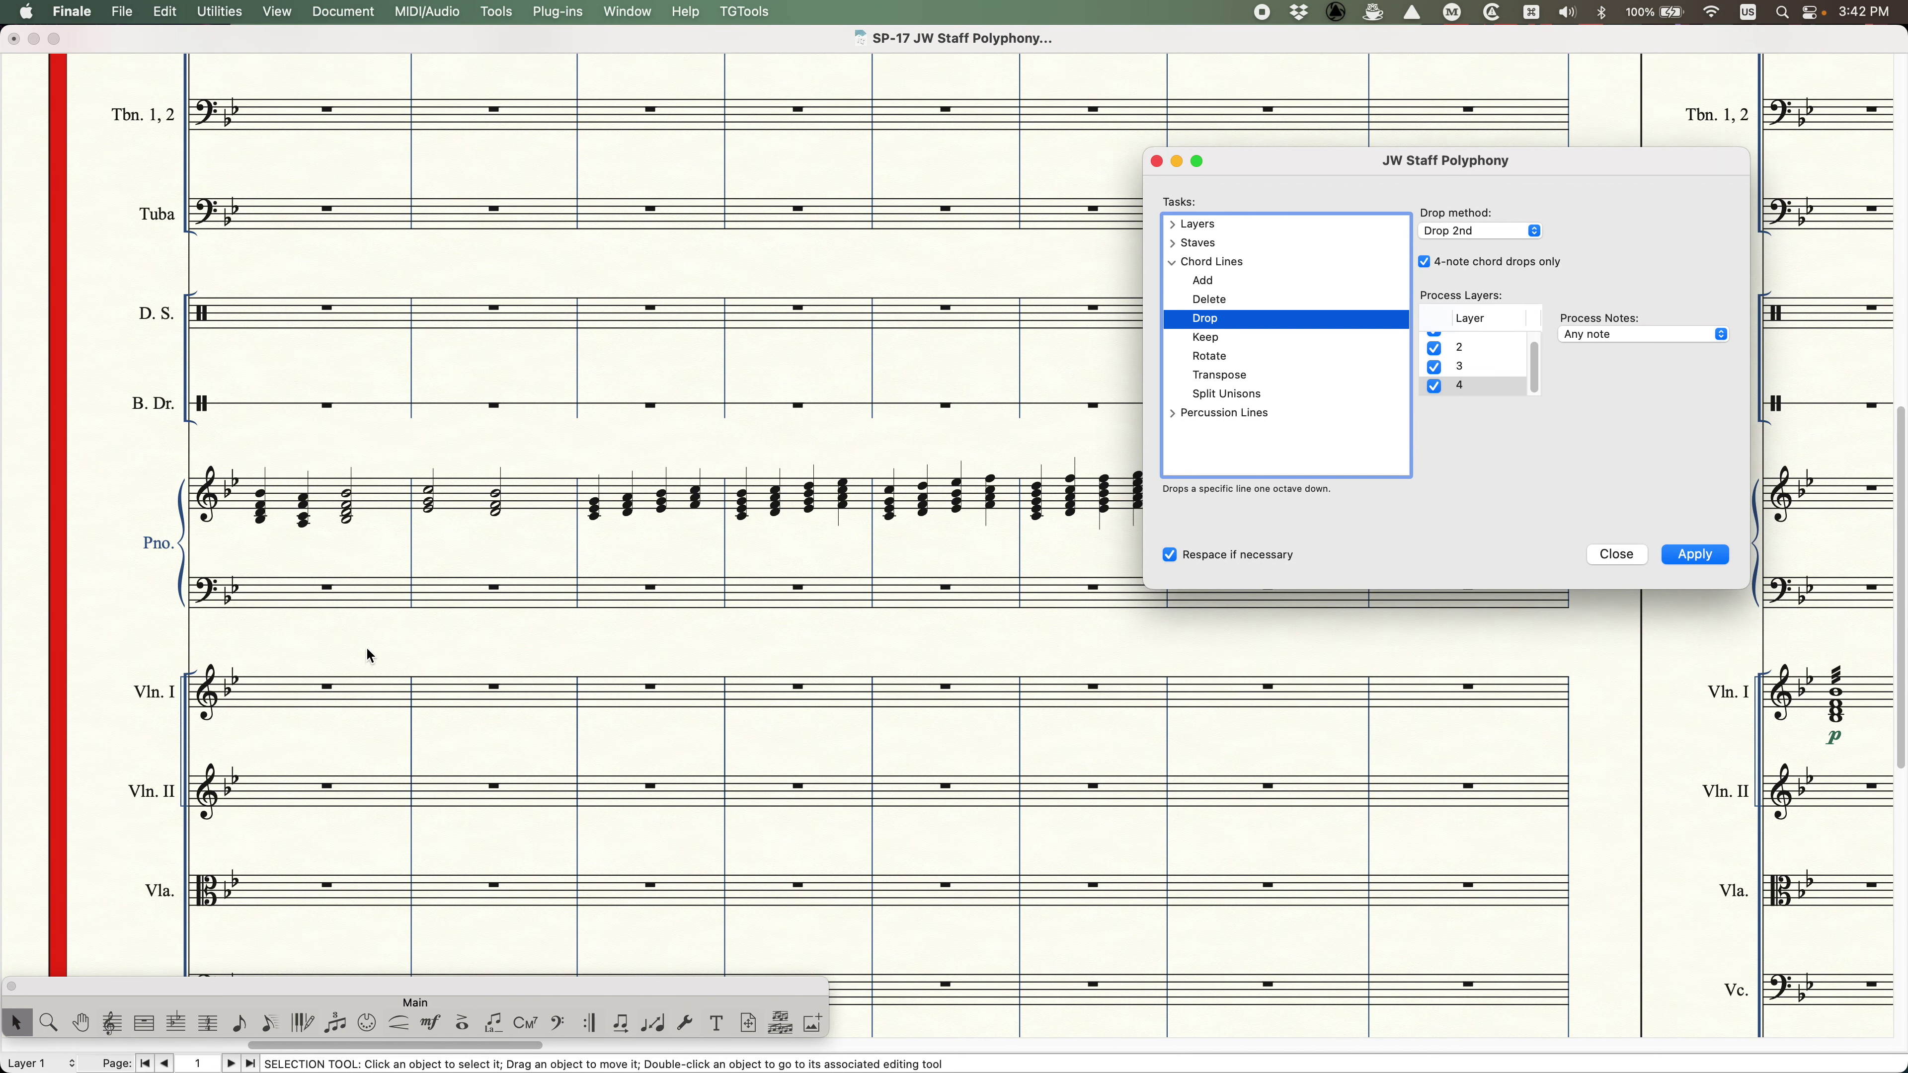
{"action": "left_click", "coordinate": [383, 507]}
{"action": "left_click", "coordinate": [383, 507]}
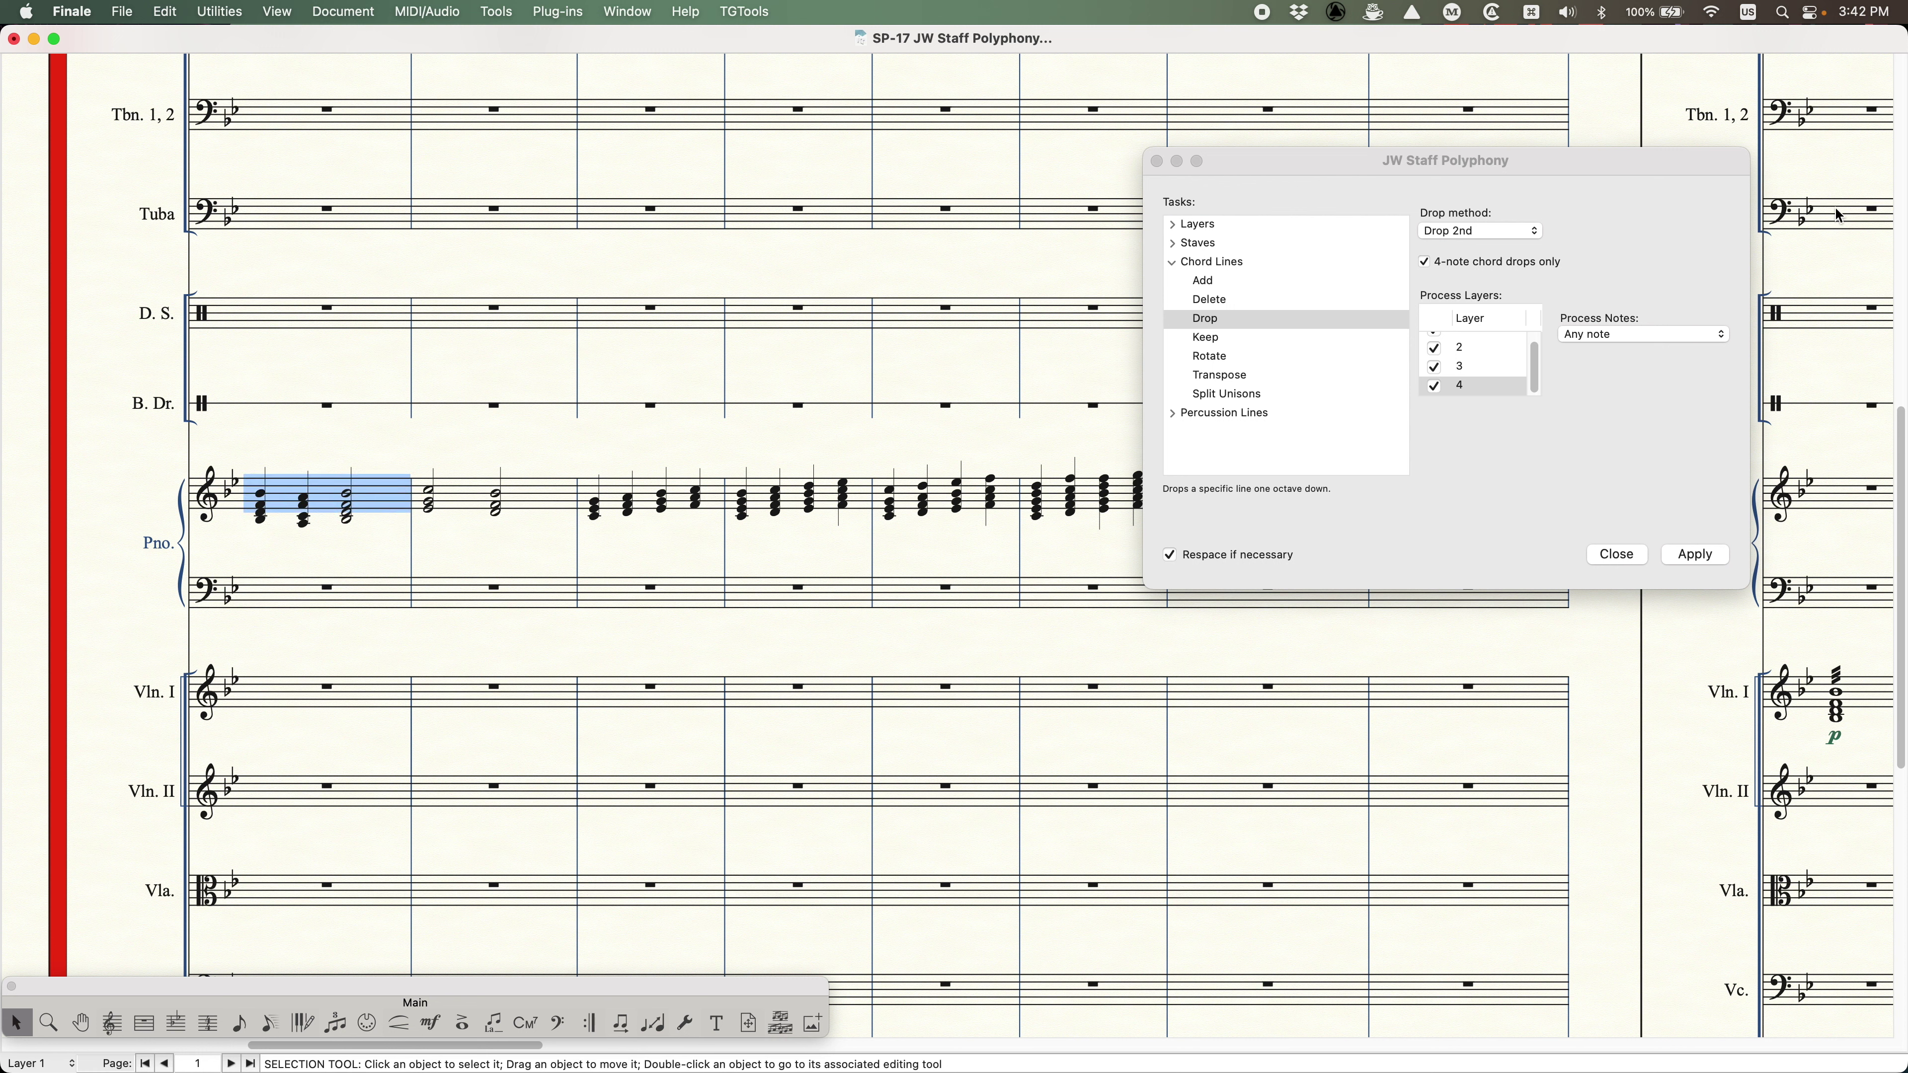
{"action": "left_click", "coordinate": [1675, 232]}
{"action": "left_click", "coordinate": [1470, 233]}
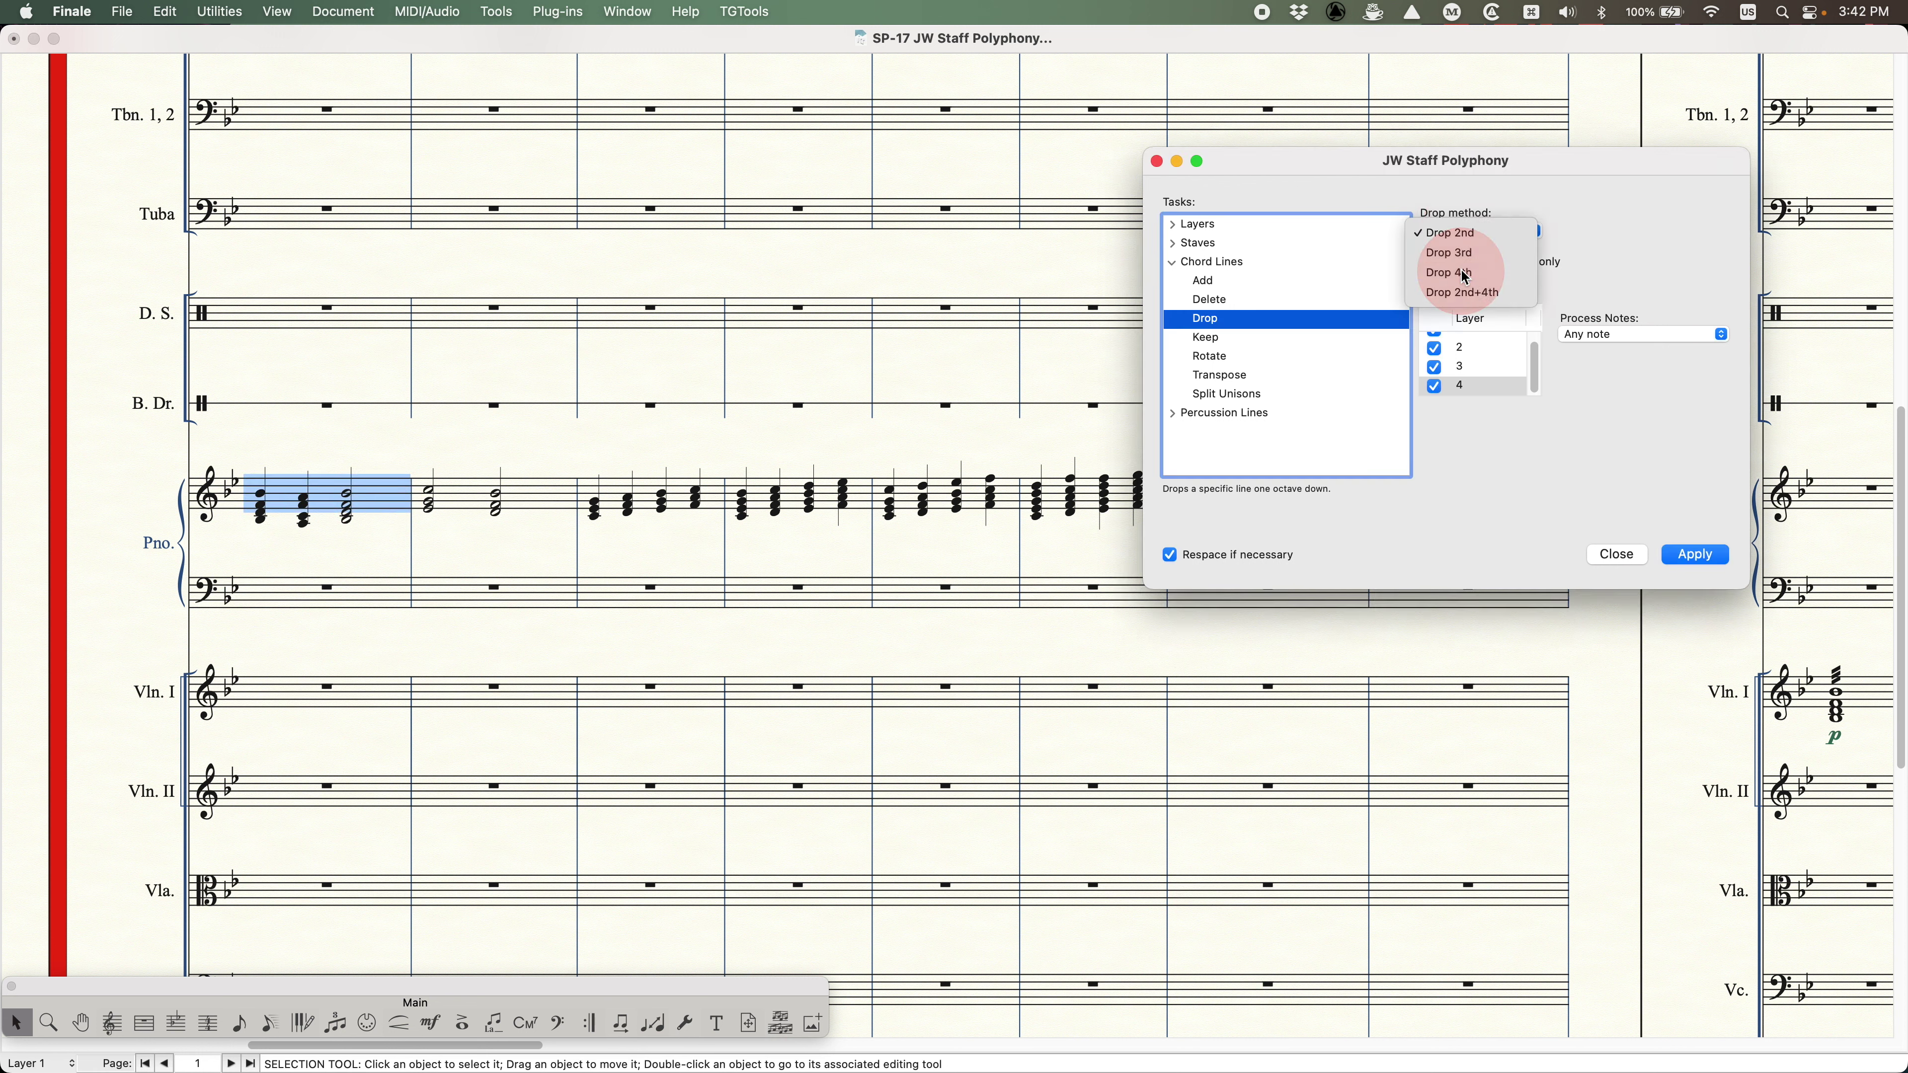
{"action": "left_click", "coordinate": [1491, 271]}
{"action": "left_click", "coordinate": [1702, 562]}
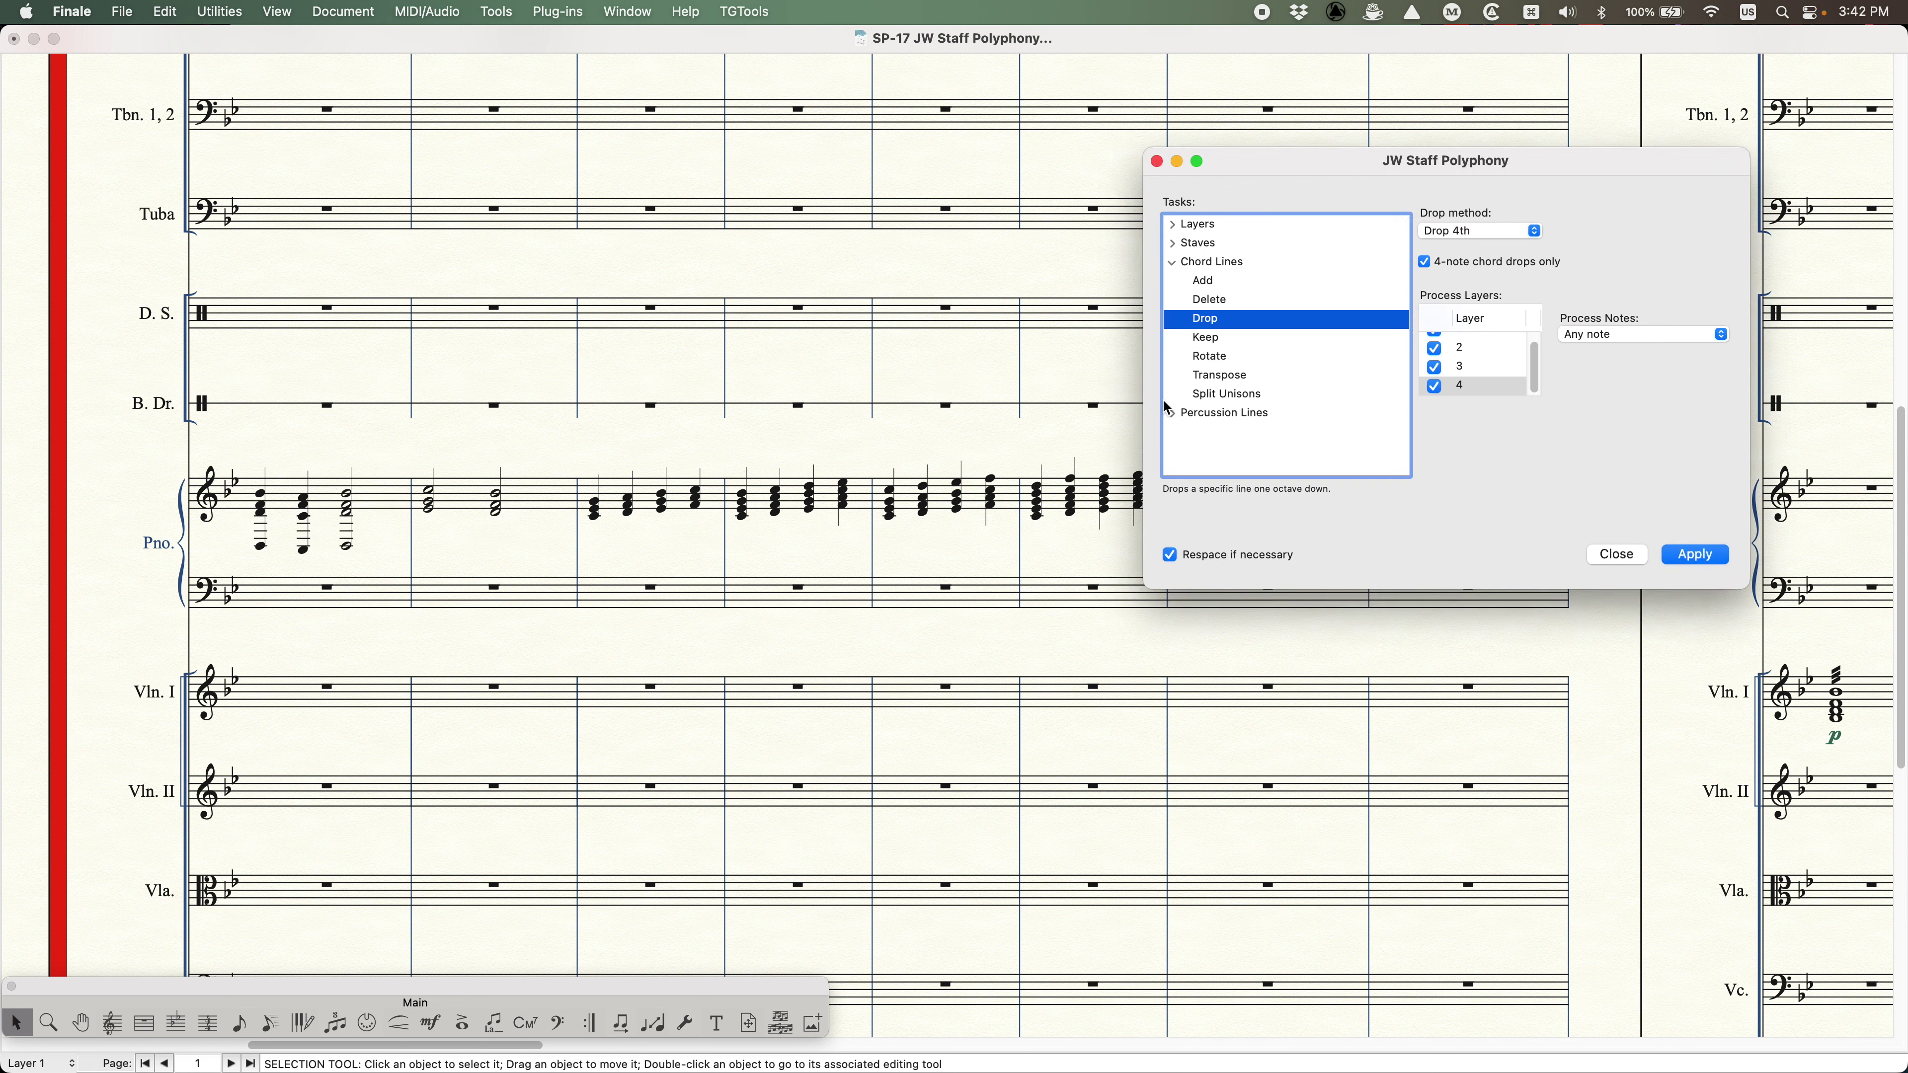
{"action": "left_click", "coordinate": [330, 495]}
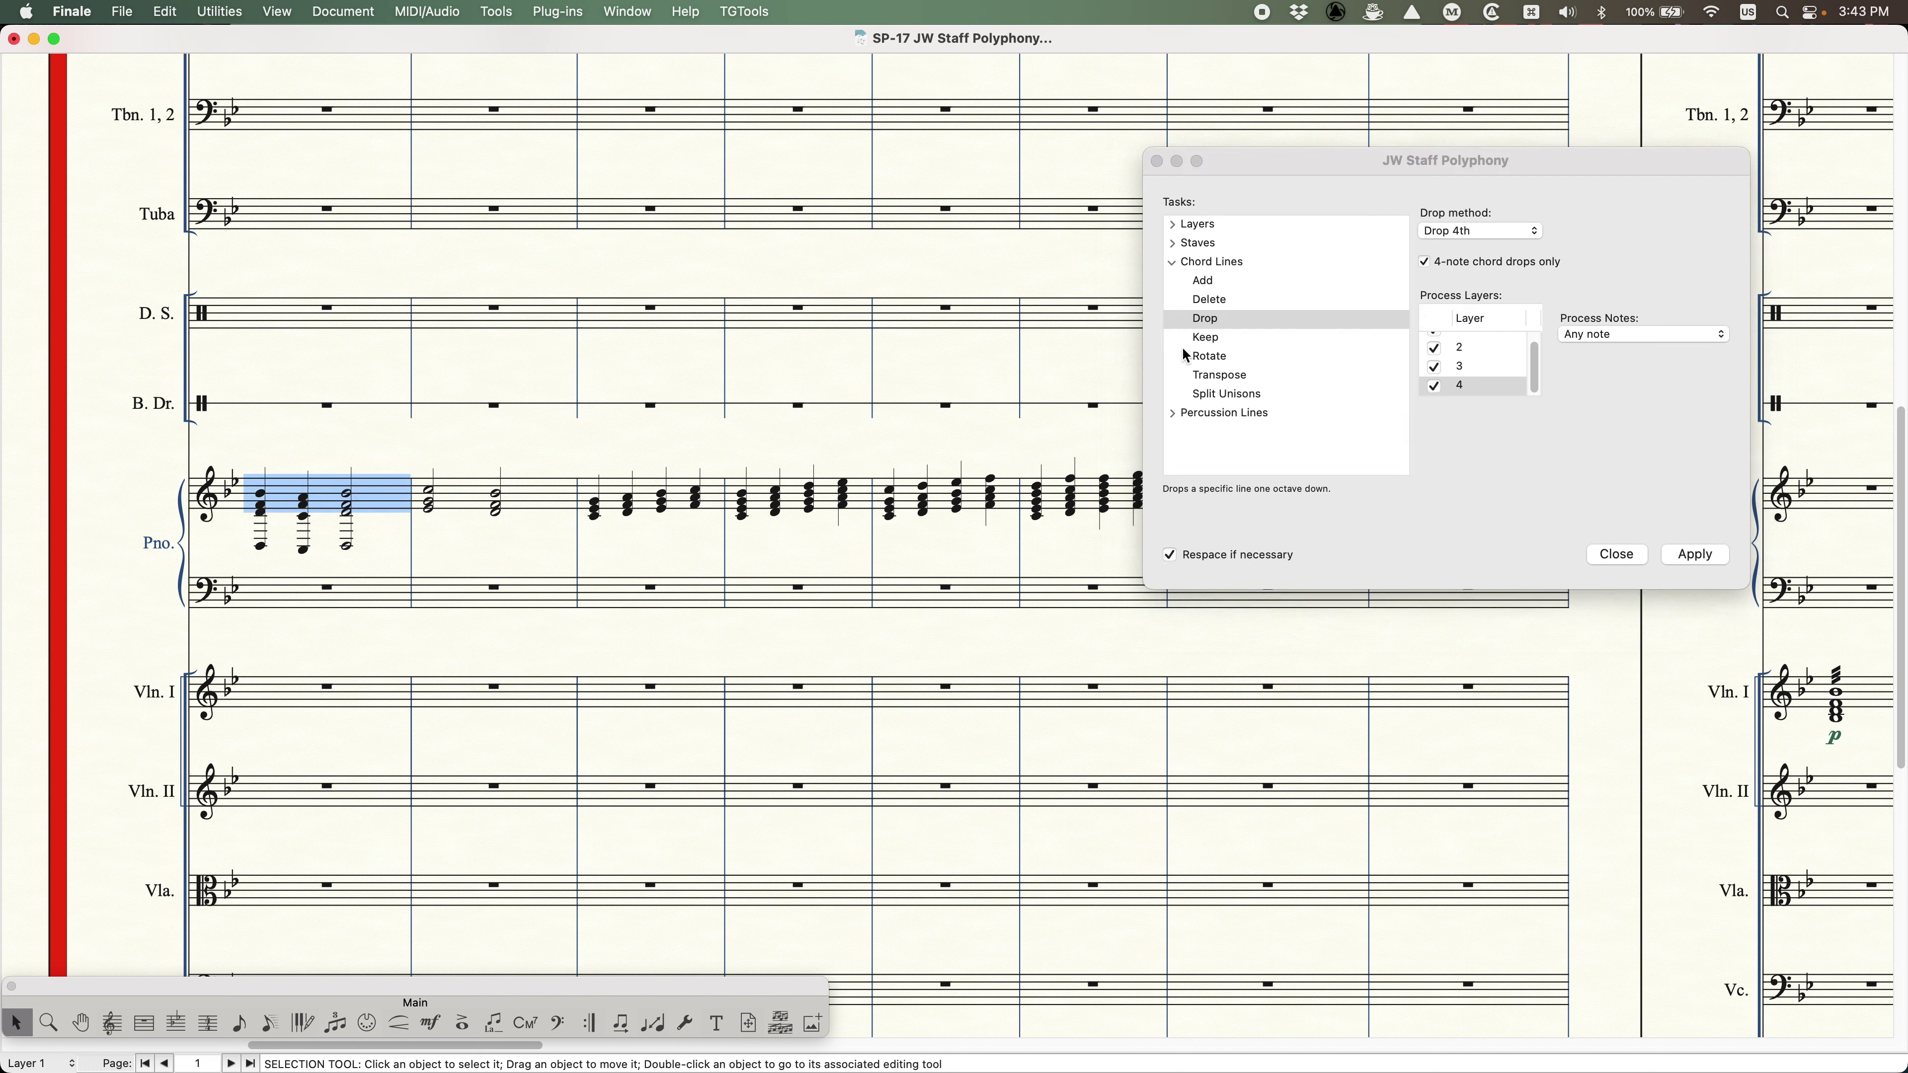
{"action": "left_click", "coordinate": [1217, 322]}
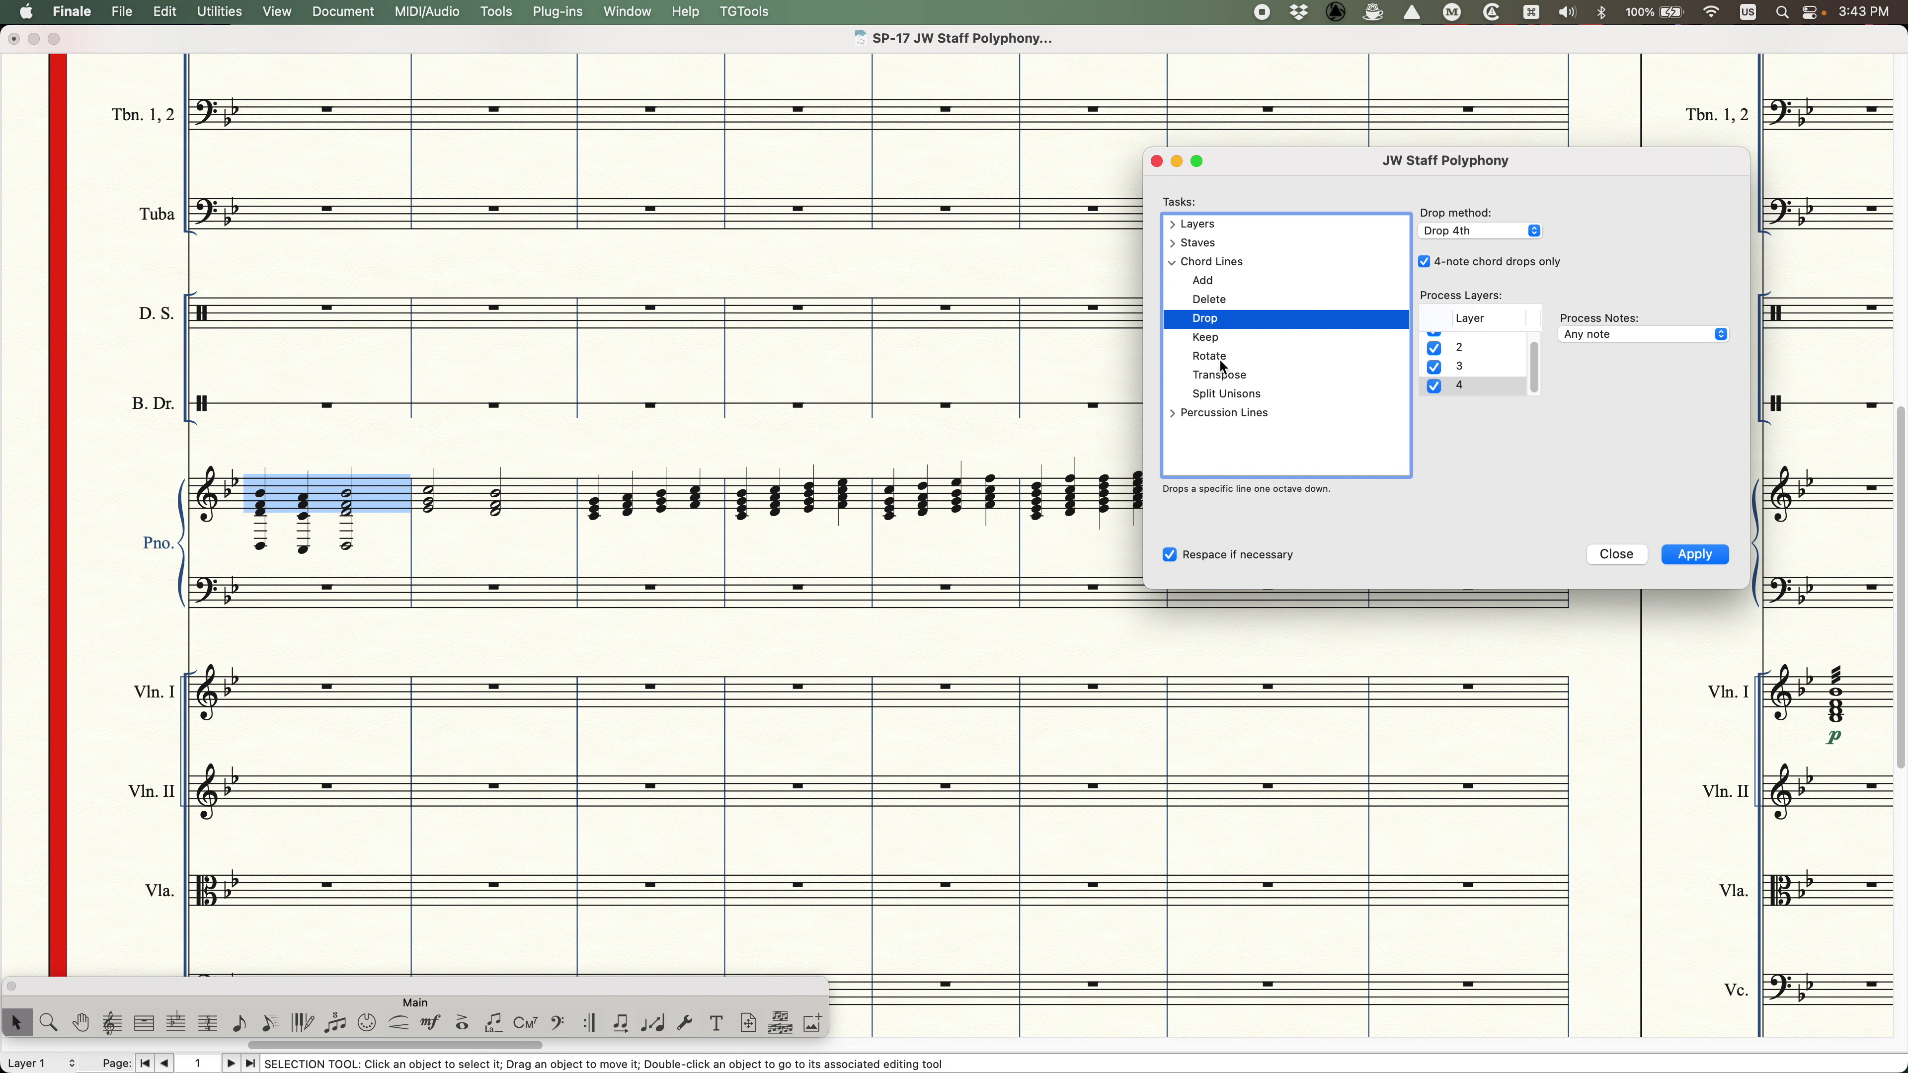
{"action": "left_click", "coordinate": [362, 447]}
{"action": "key", "text": "super+z"}
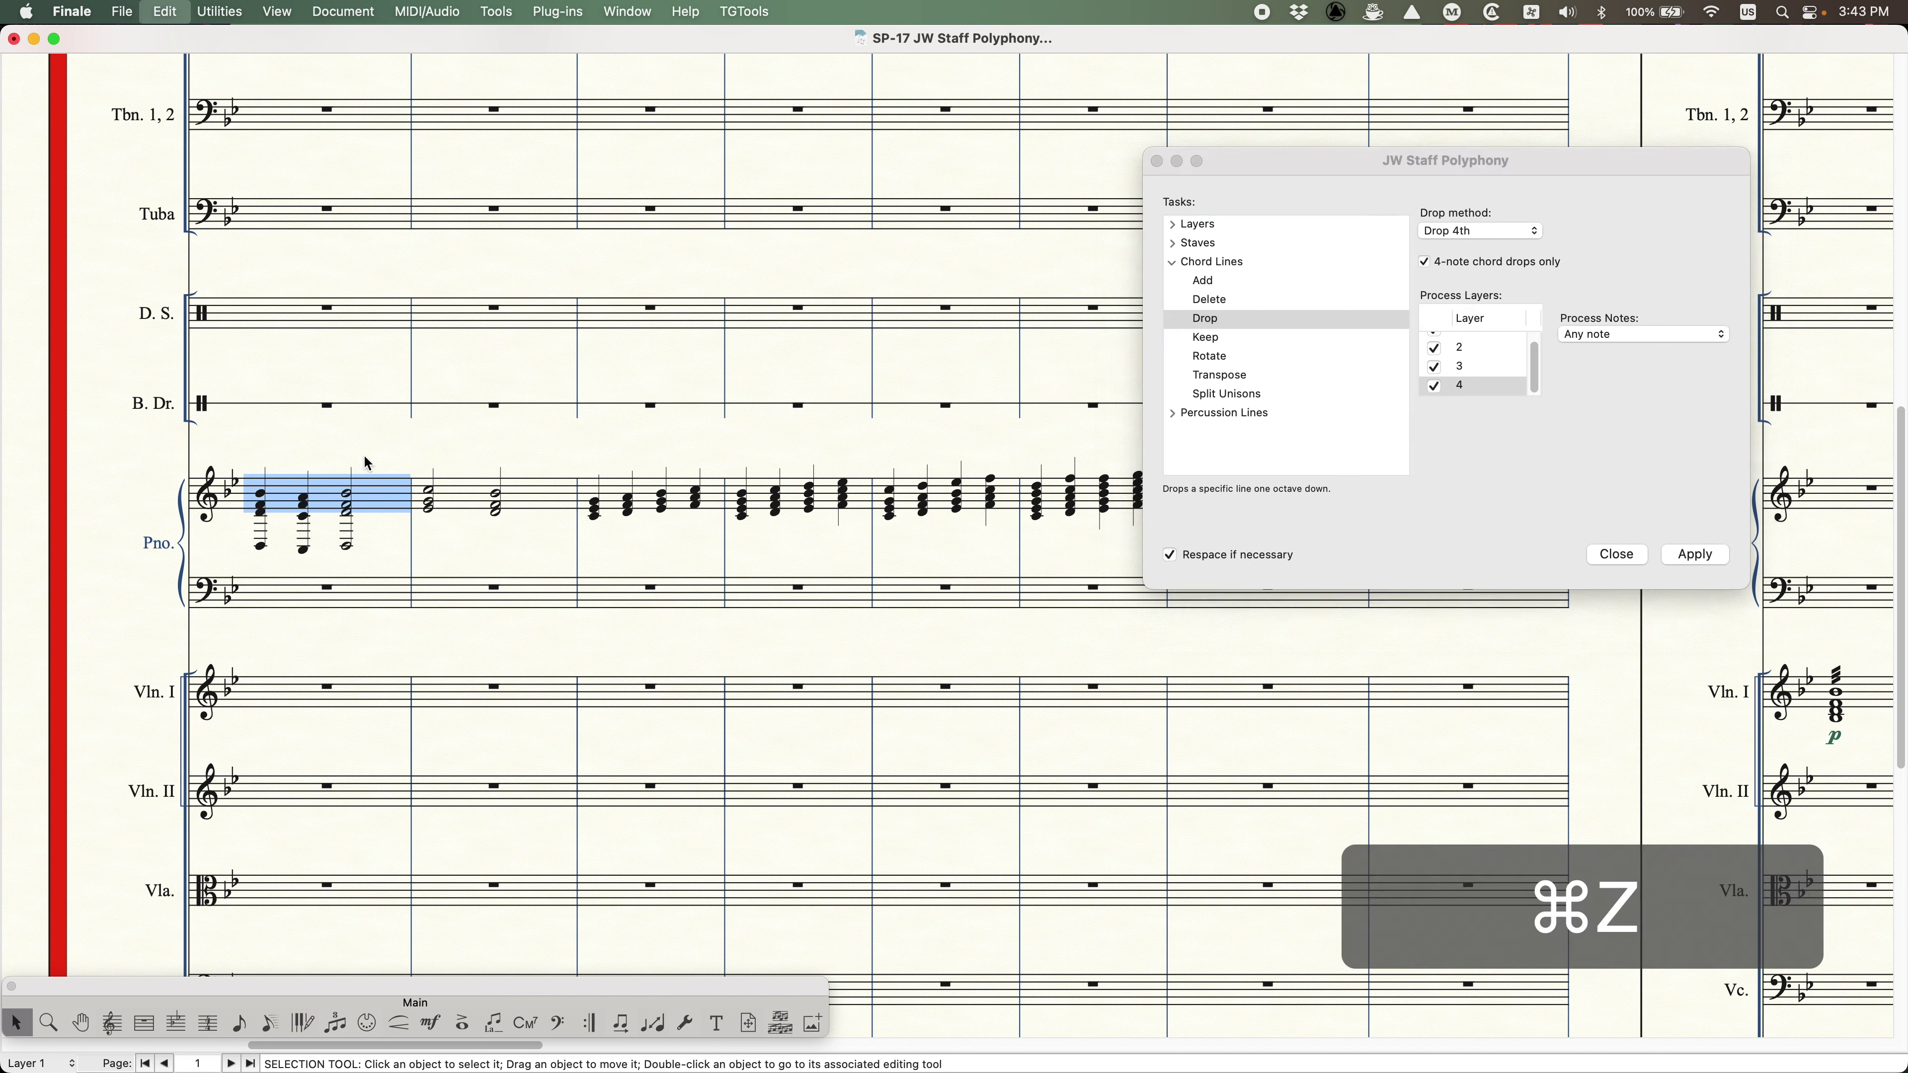
- Apply Drop 4th to the chords in the piano's measure 11 once more, and undo it
{"action": "left_click", "coordinate": [1485, 244]}
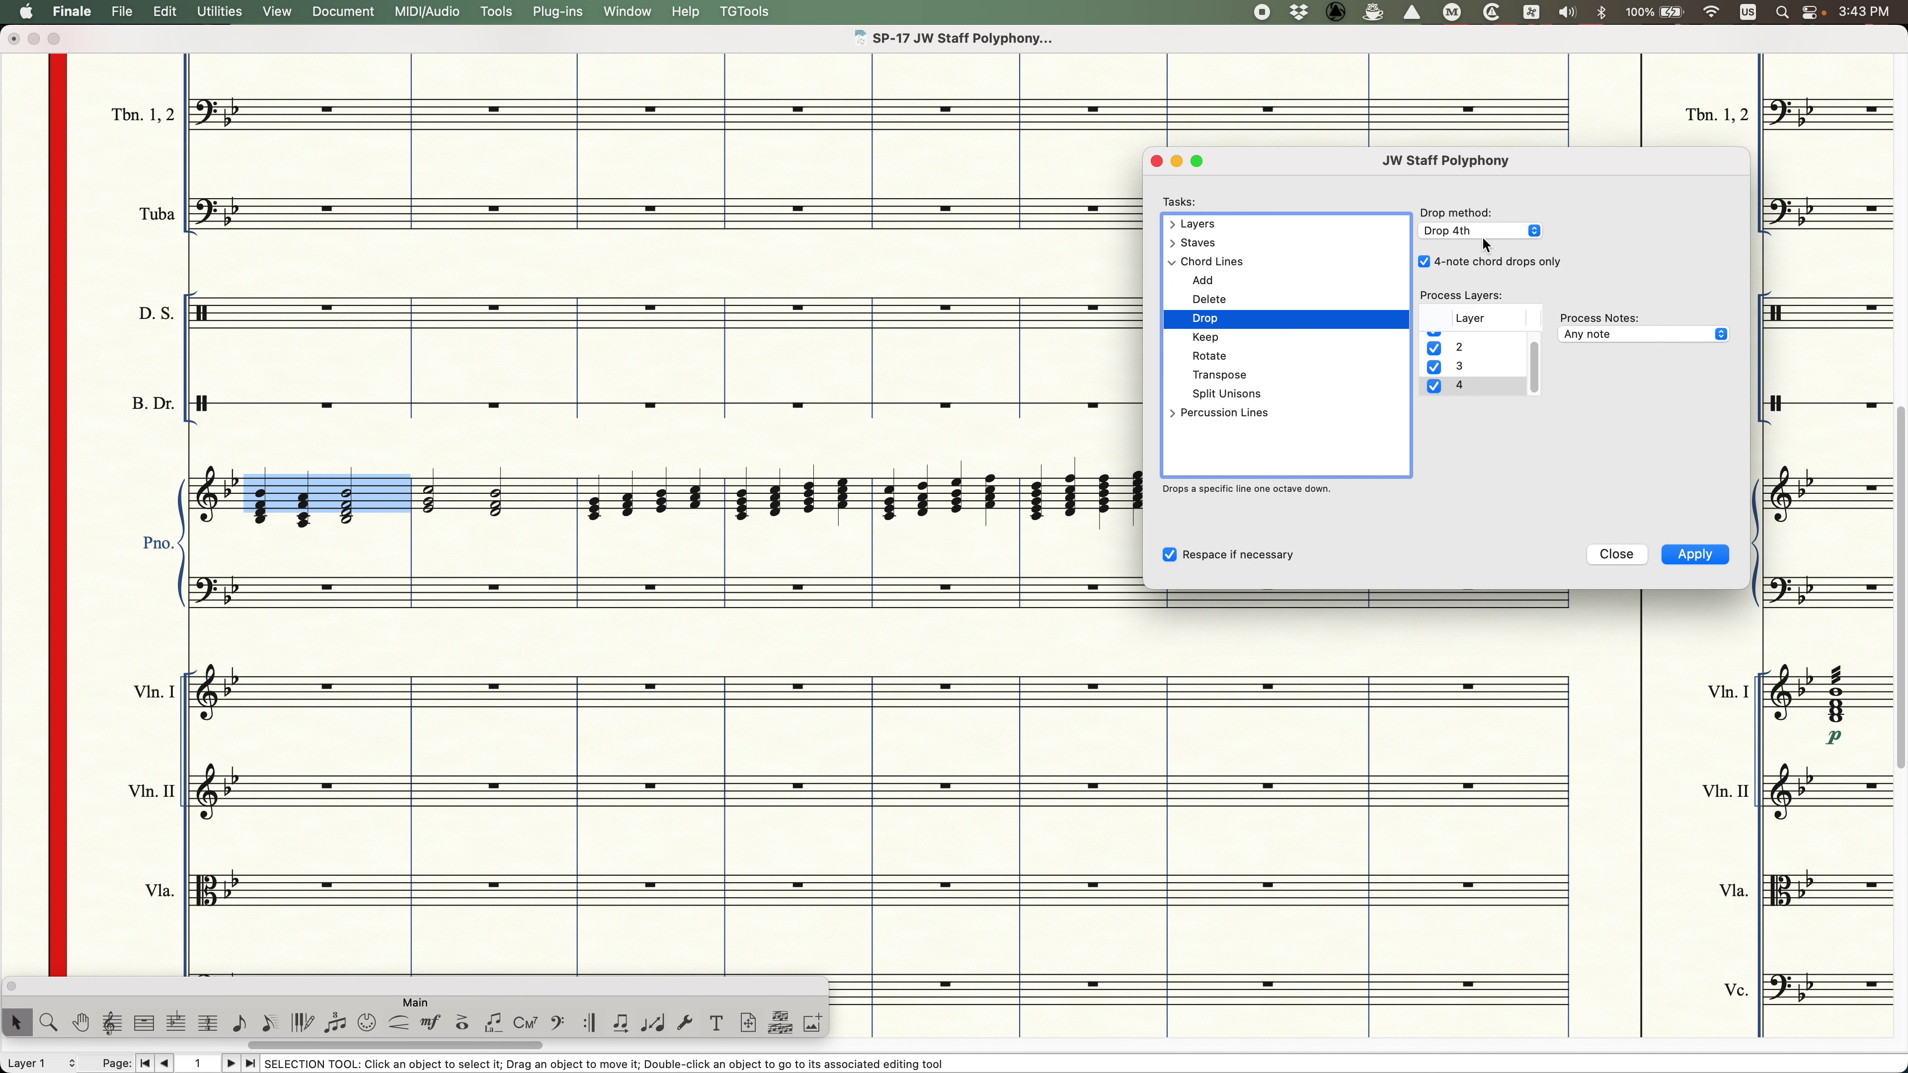
{"action": "left_click", "coordinate": [1695, 554]}
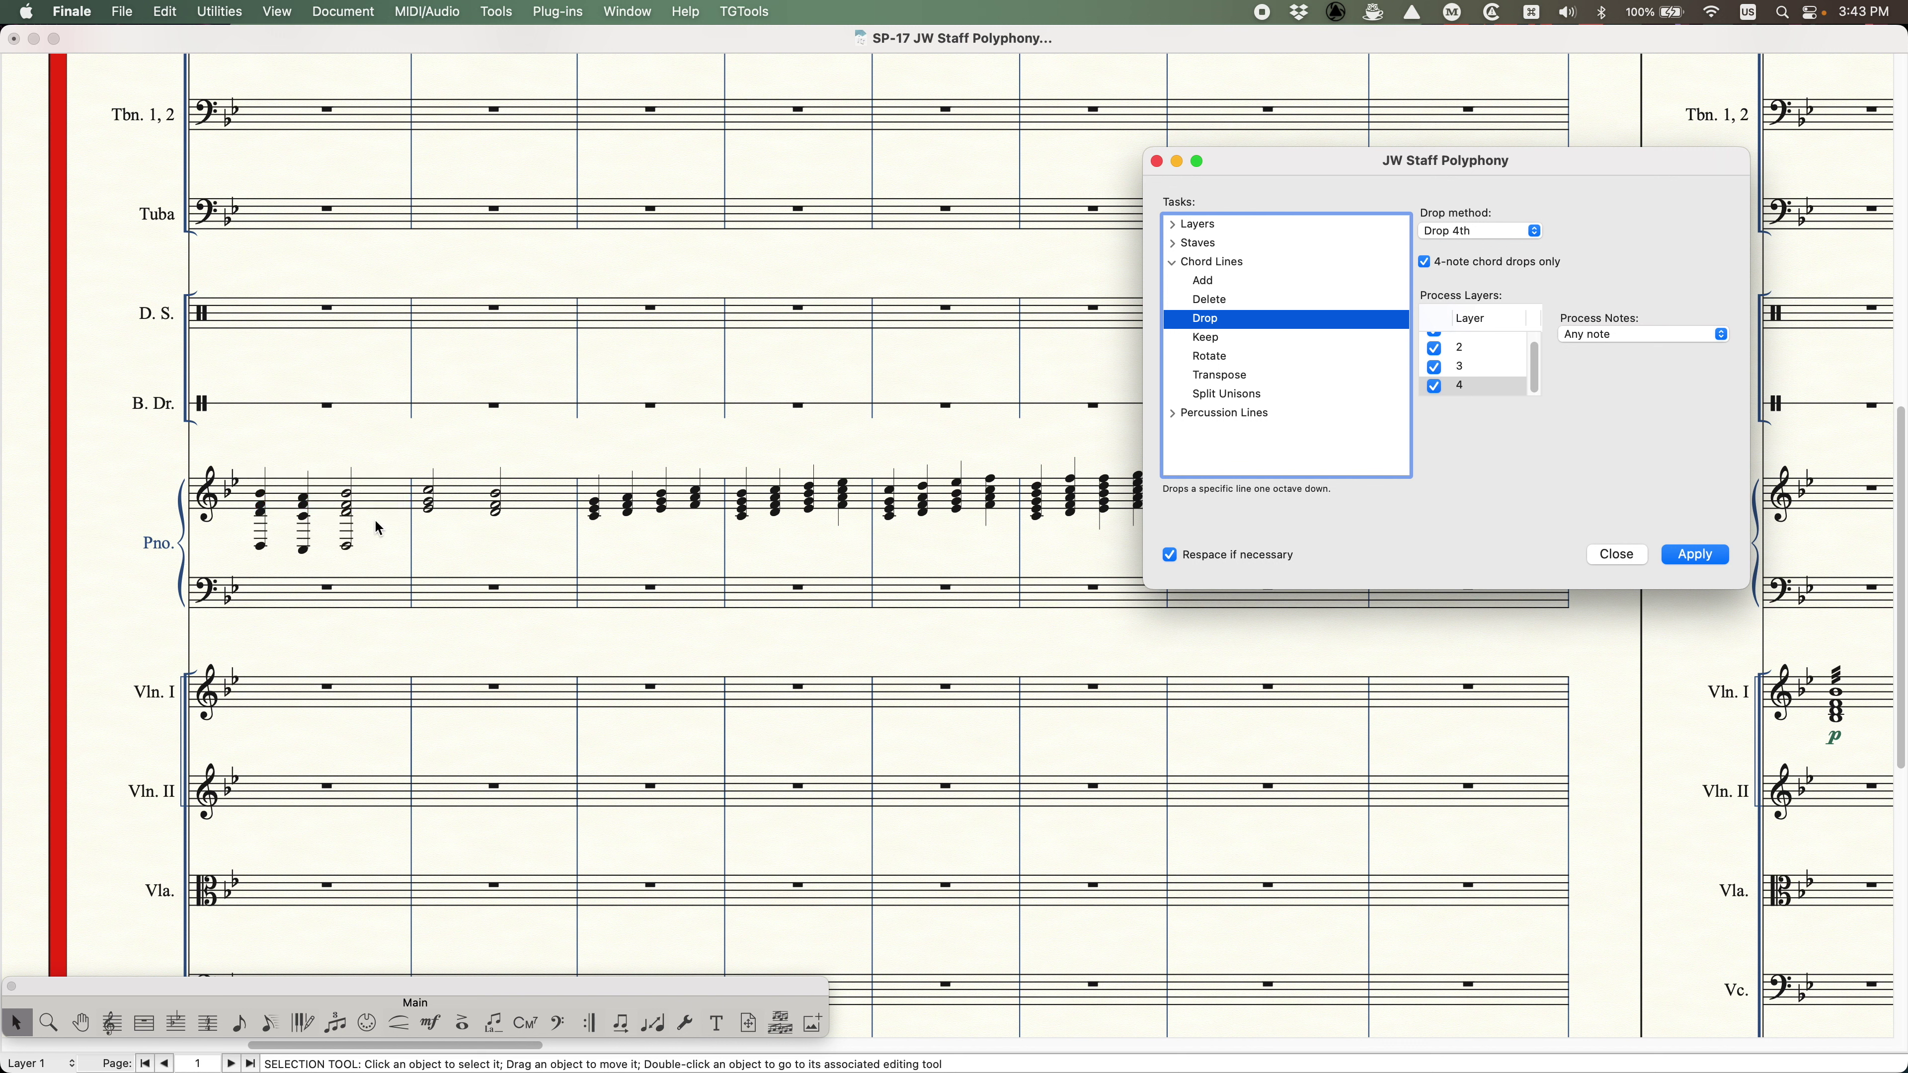
{"action": "key", "text": "super+z"}
{"action": "left_click", "coordinate": [333, 448]}
{"action": "key", "text": "super+z"}
{"action": "left_click", "coordinate": [1665, 245]}
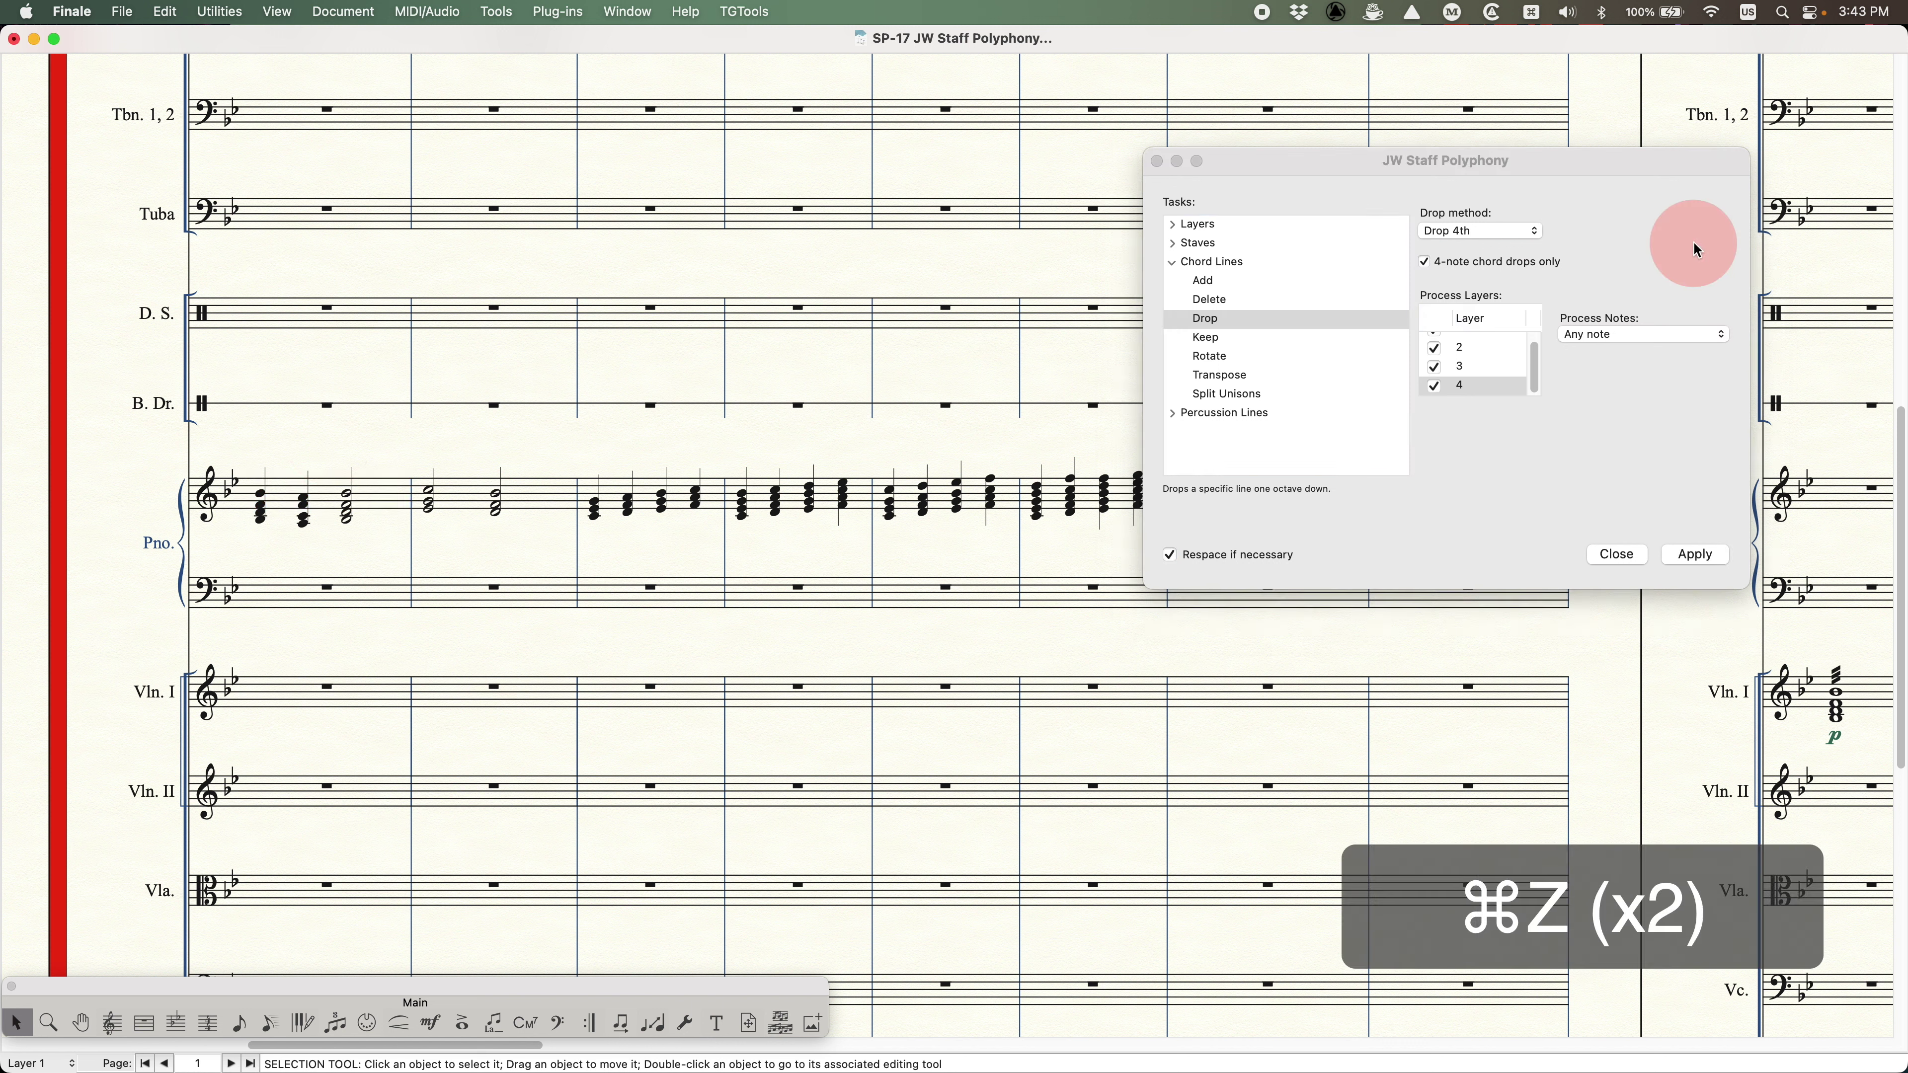
- Try the Drop 3rd method on measure 11 of the piano's treble staff, and undo it
{"action": "left_click", "coordinate": [309, 497]}
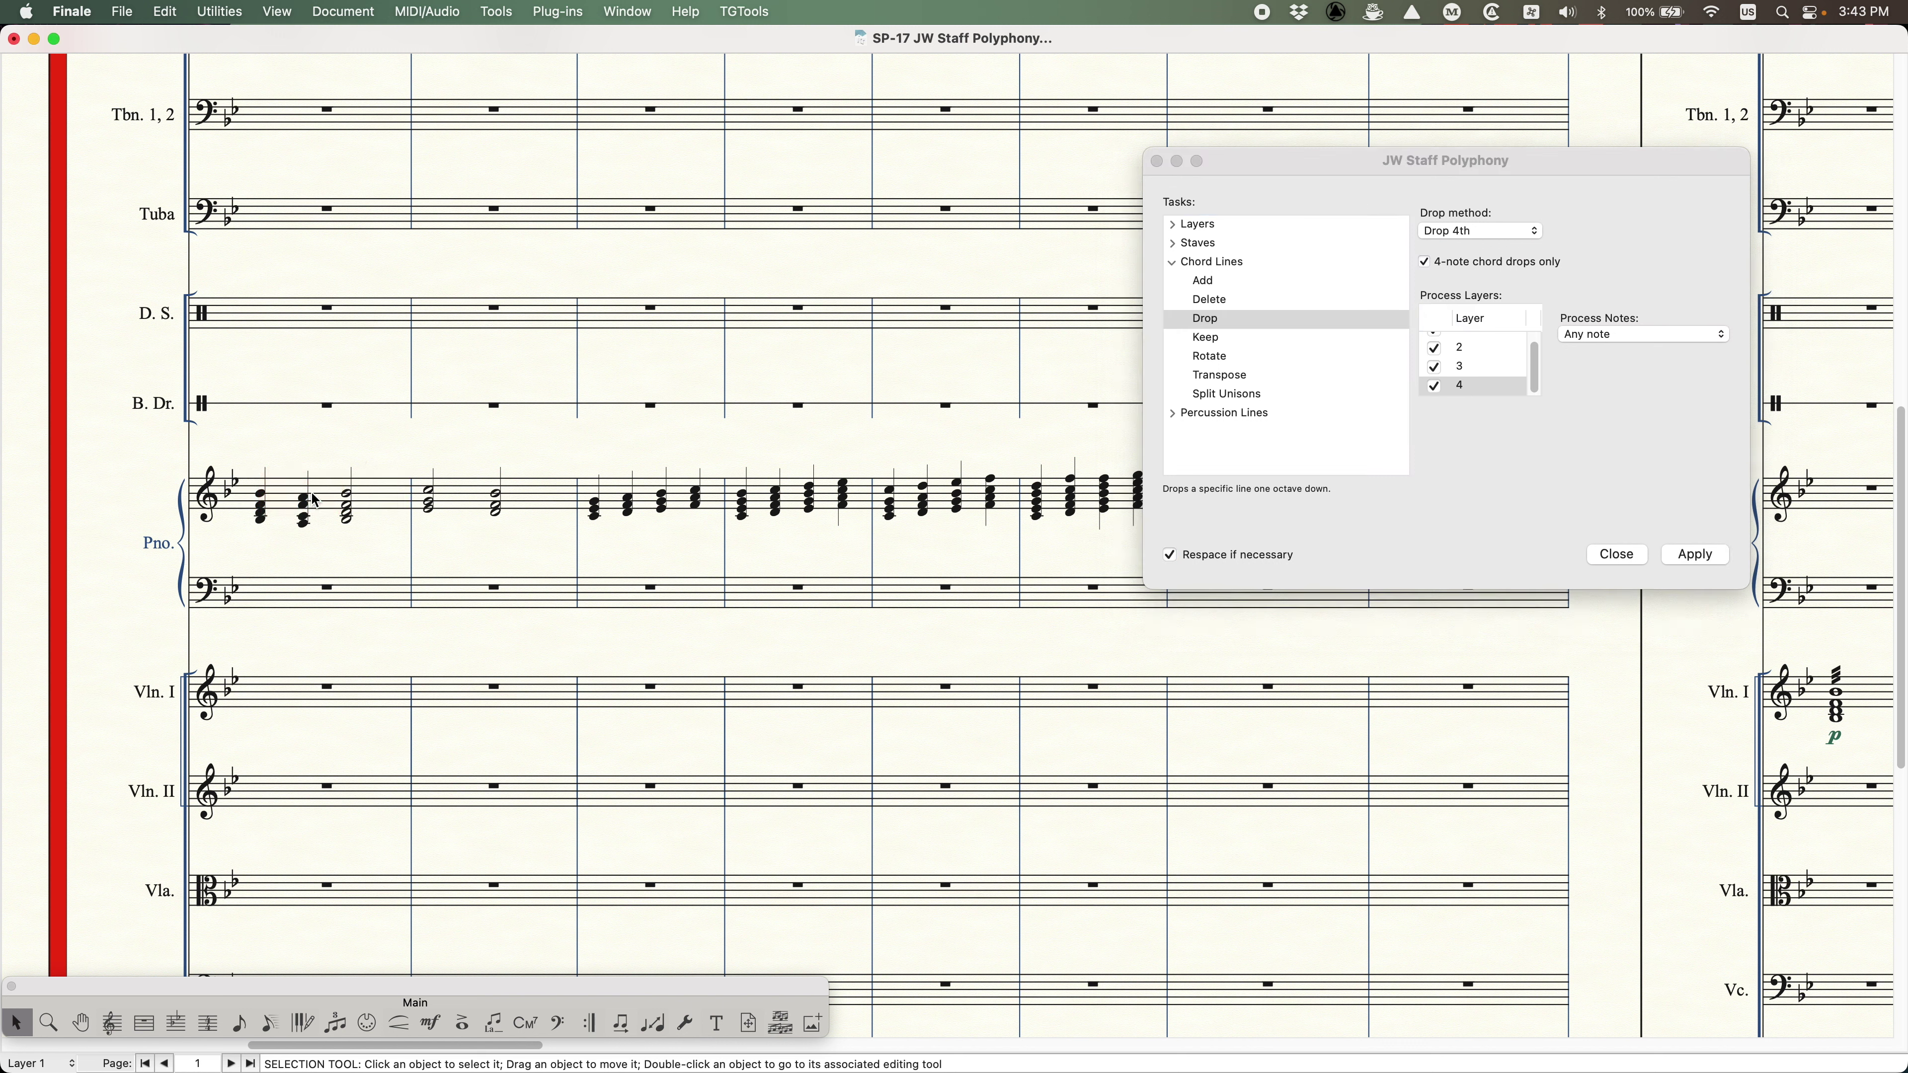
{"action": "left_click", "coordinate": [309, 497]}
{"action": "left_click", "coordinate": [1626, 225]}
{"action": "left_click", "coordinate": [1502, 237]}
{"action": "left_click", "coordinate": [1494, 214]}
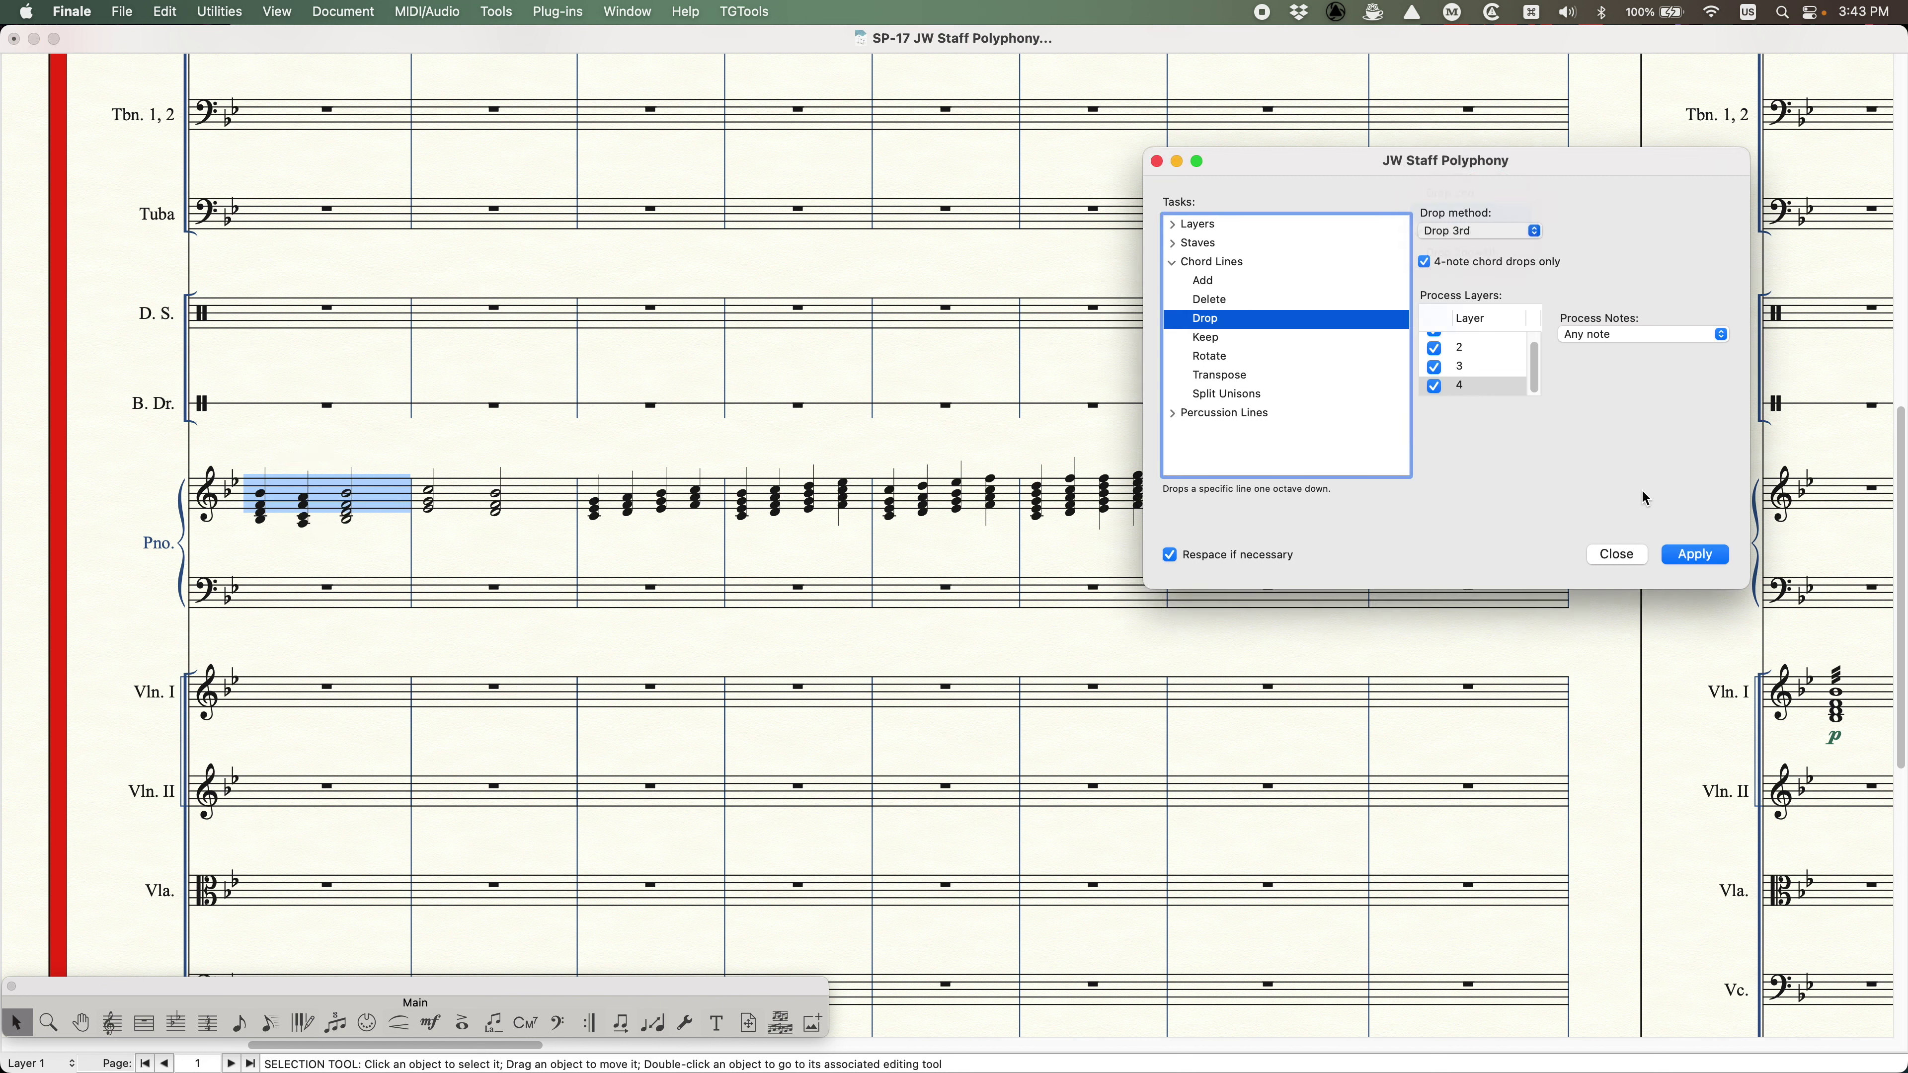
{"action": "left_click", "coordinate": [1695, 554]}
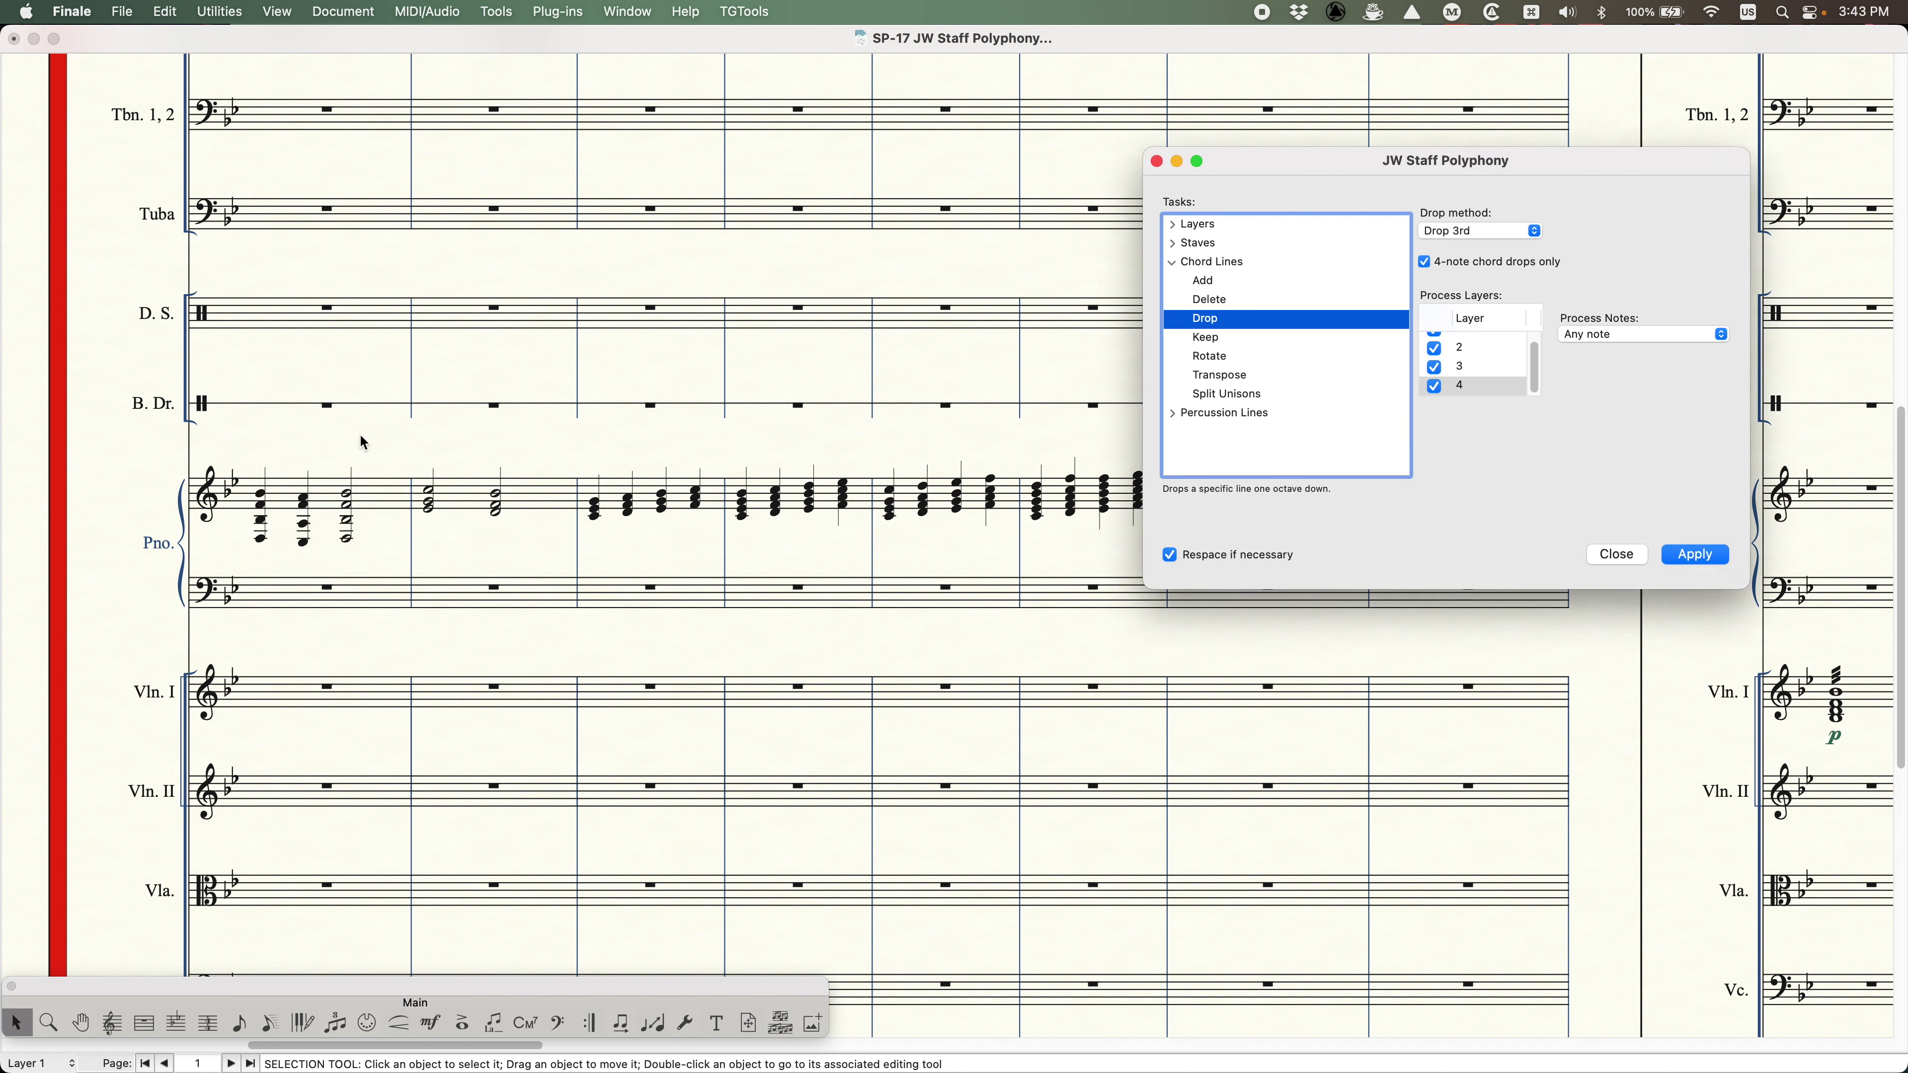
{"action": "left_click", "coordinate": [344, 460]}
{"action": "key", "text": "super+z"}
{"action": "left_click", "coordinate": [1617, 244]}
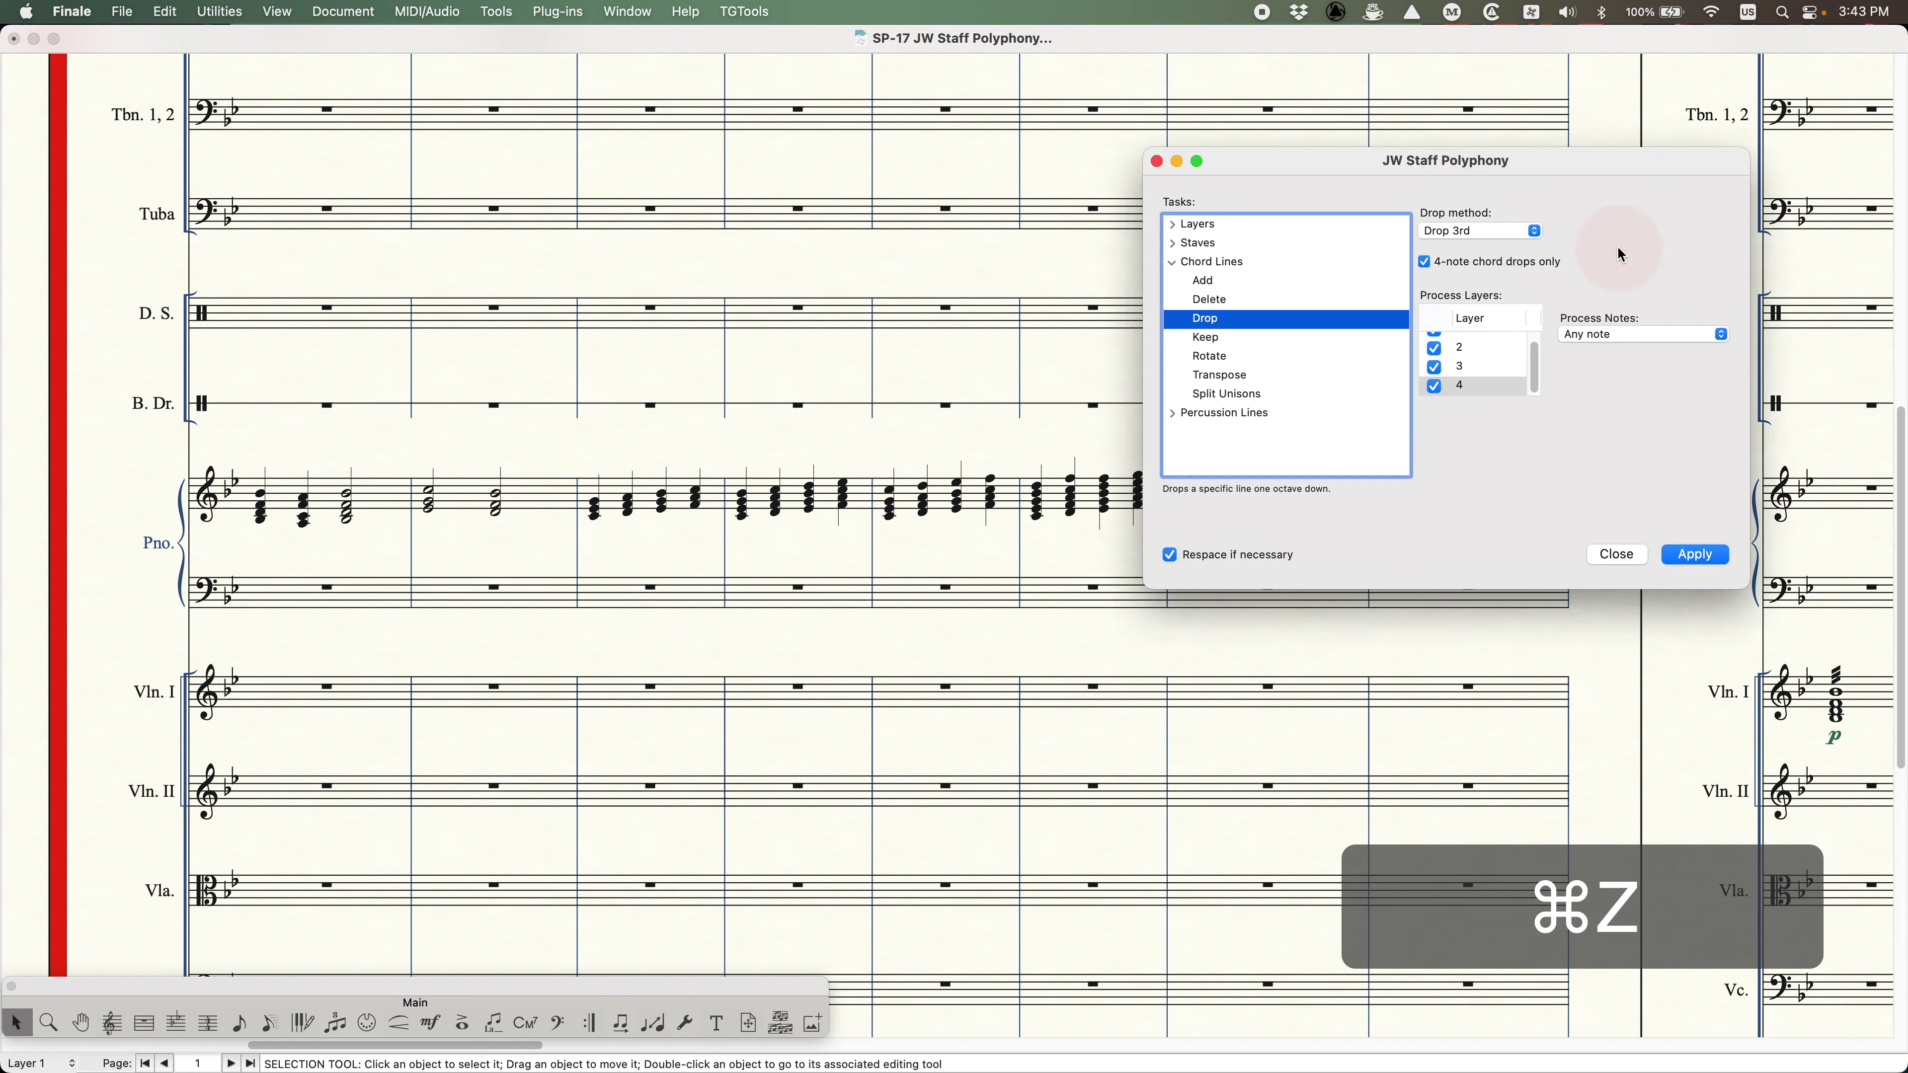
- Review the Drop task's available drop methods and its Process Notes choices
{"action": "left_click", "coordinate": [1455, 233]}
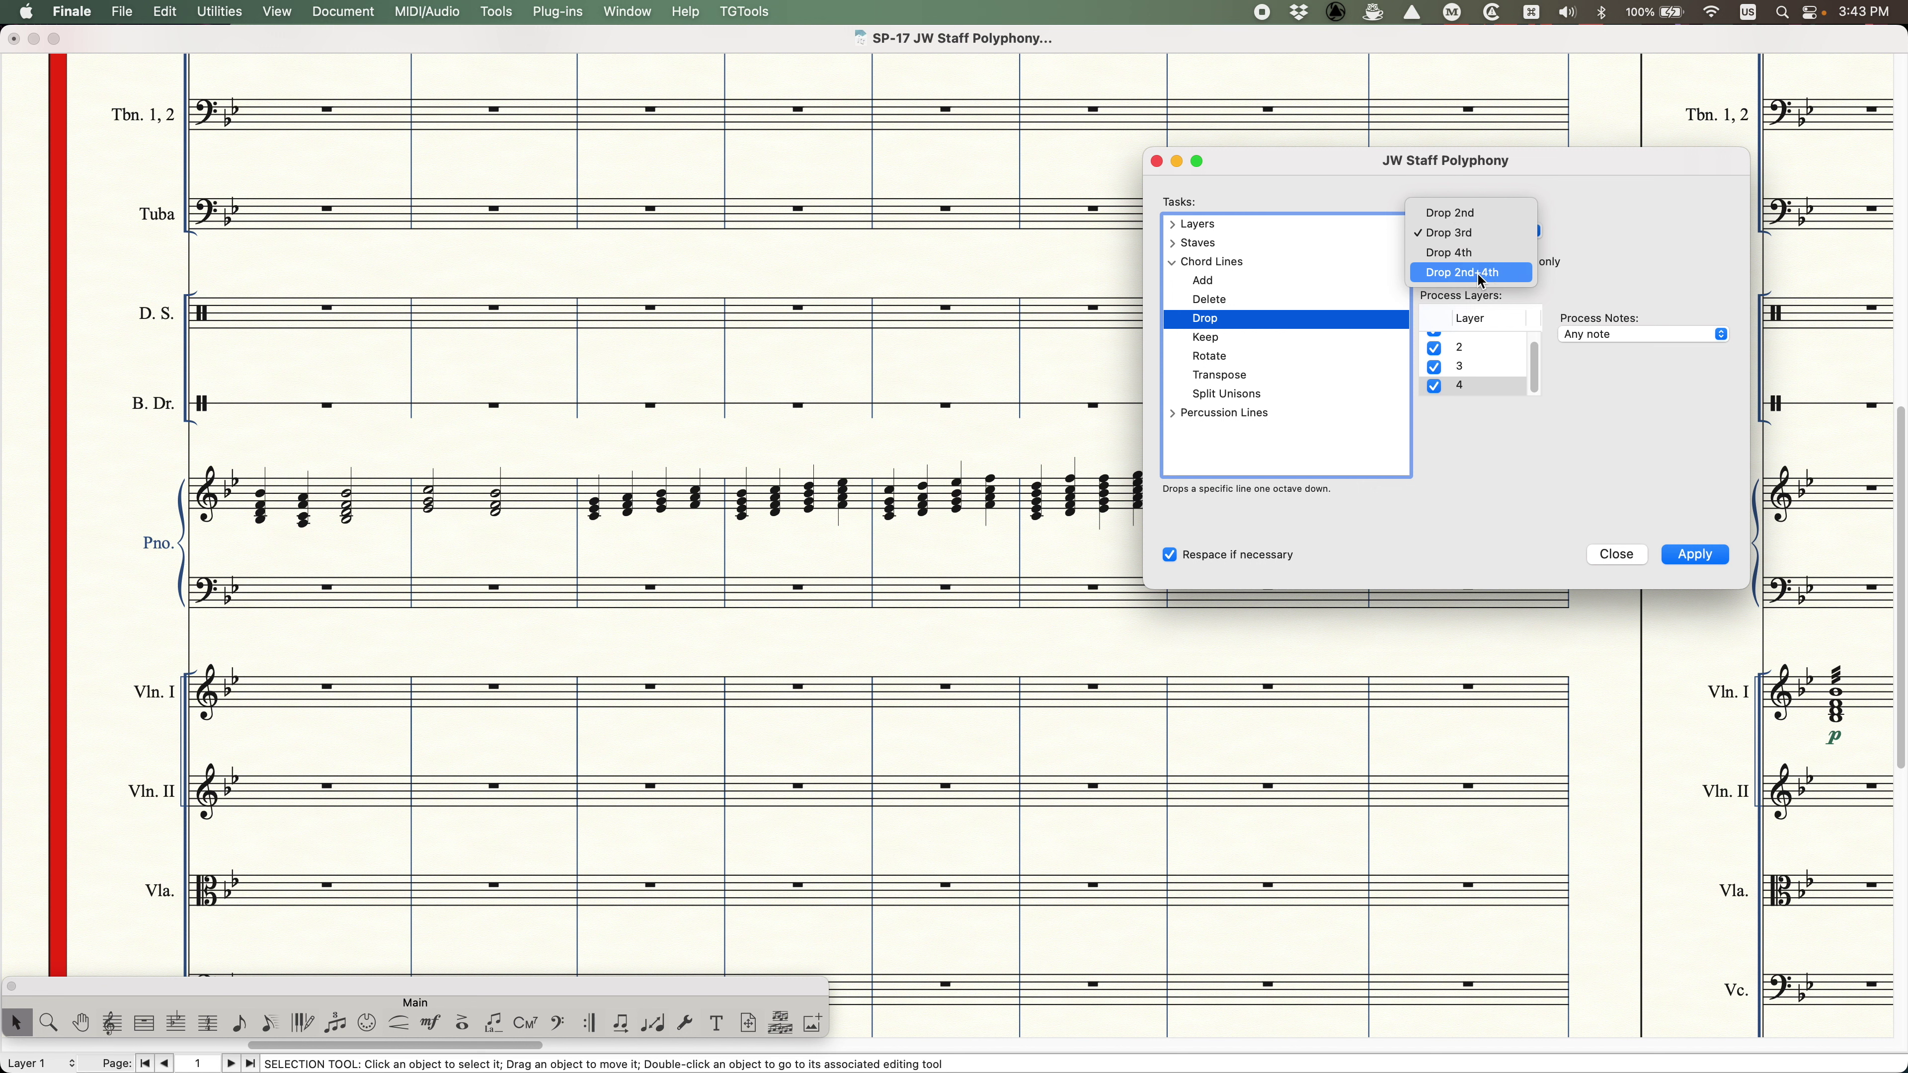
{"action": "left_click", "coordinate": [1585, 224]}
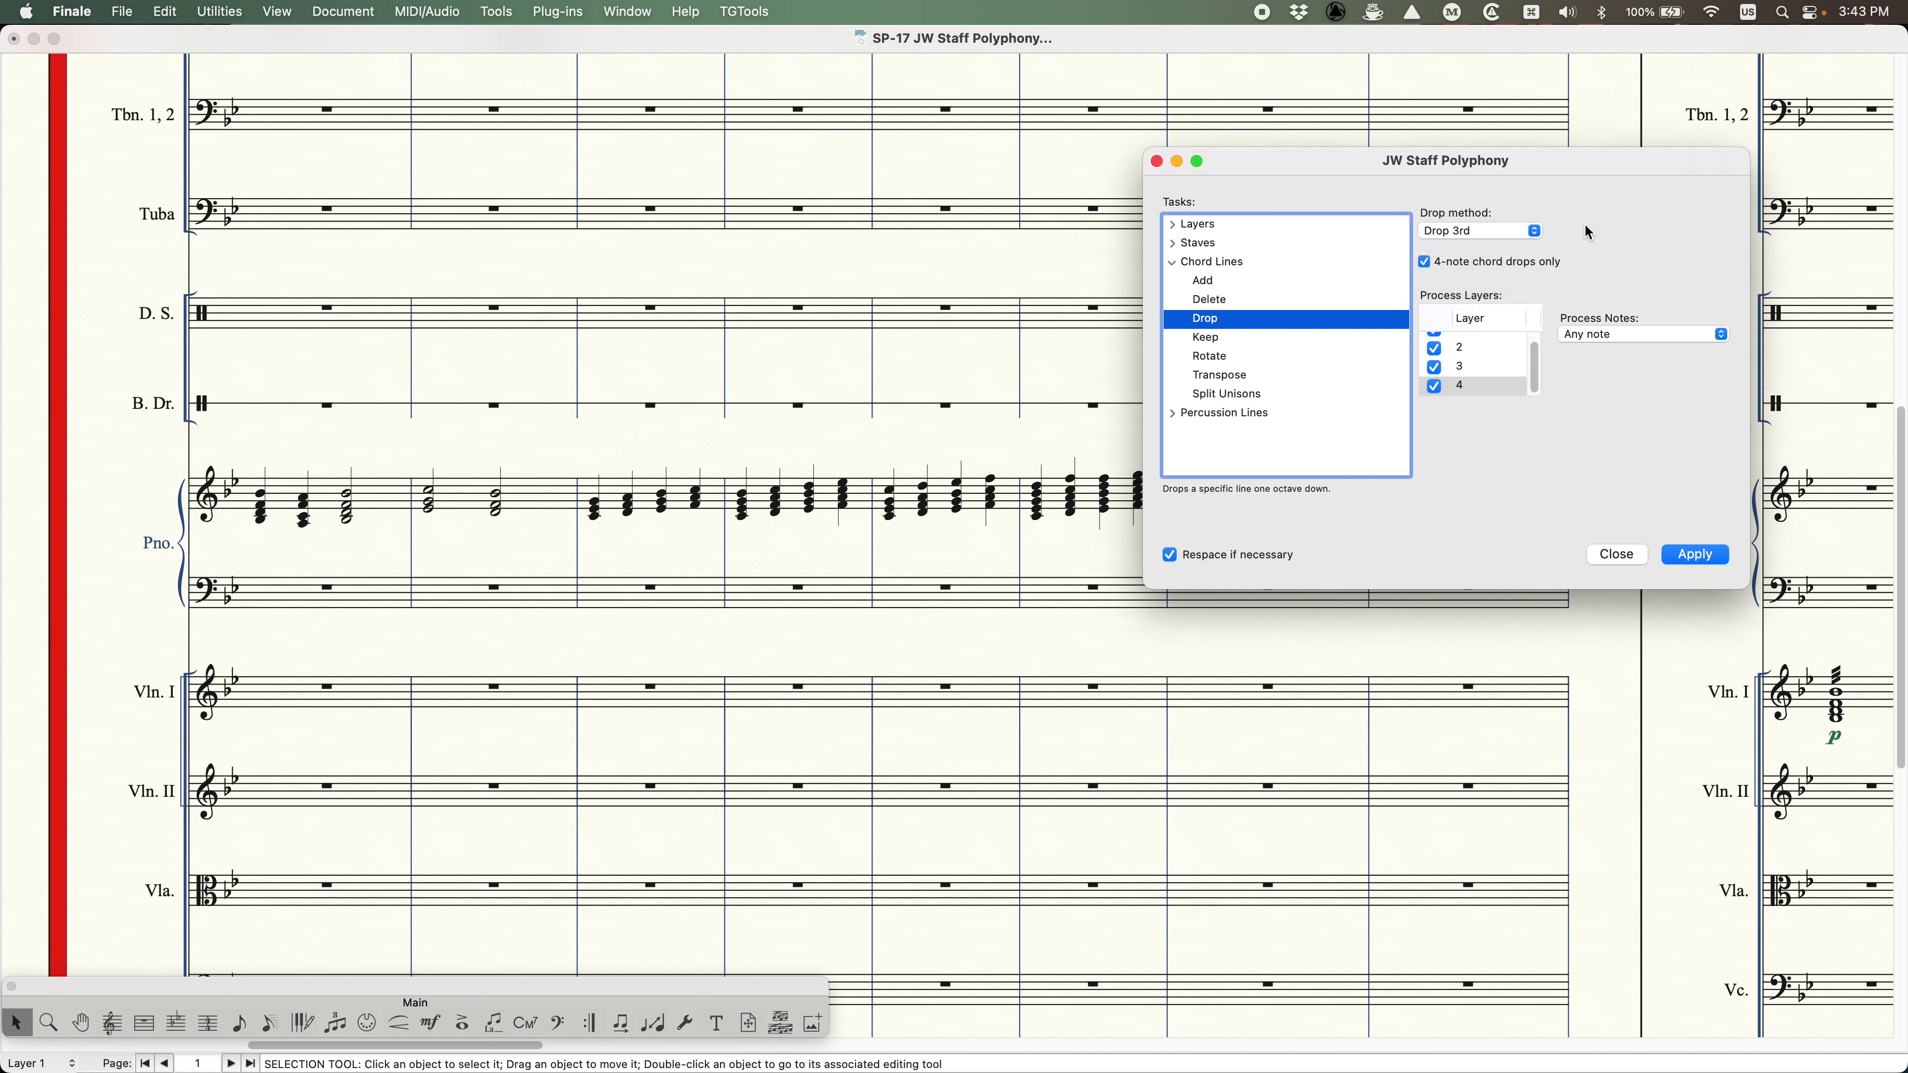
{"action": "left_click", "coordinate": [1645, 339]}
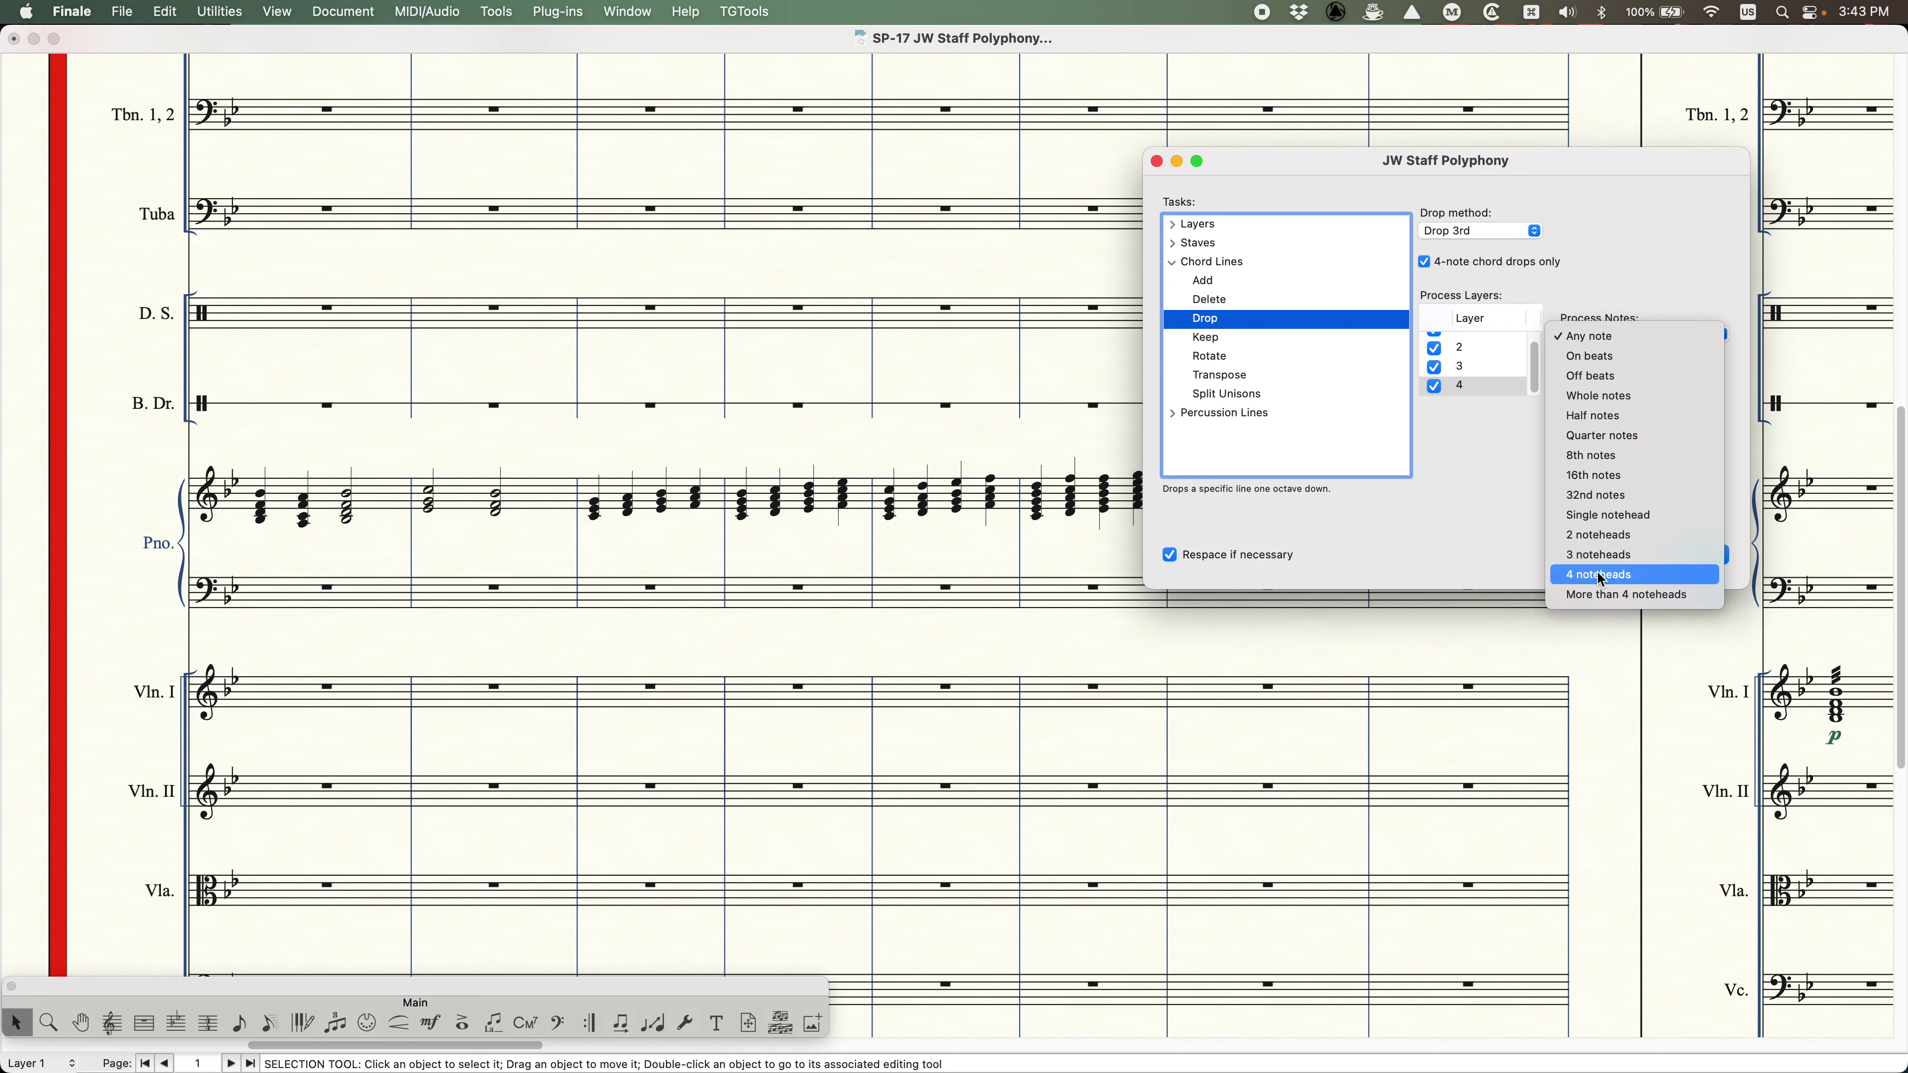
{"action": "left_click", "coordinate": [1598, 252]}
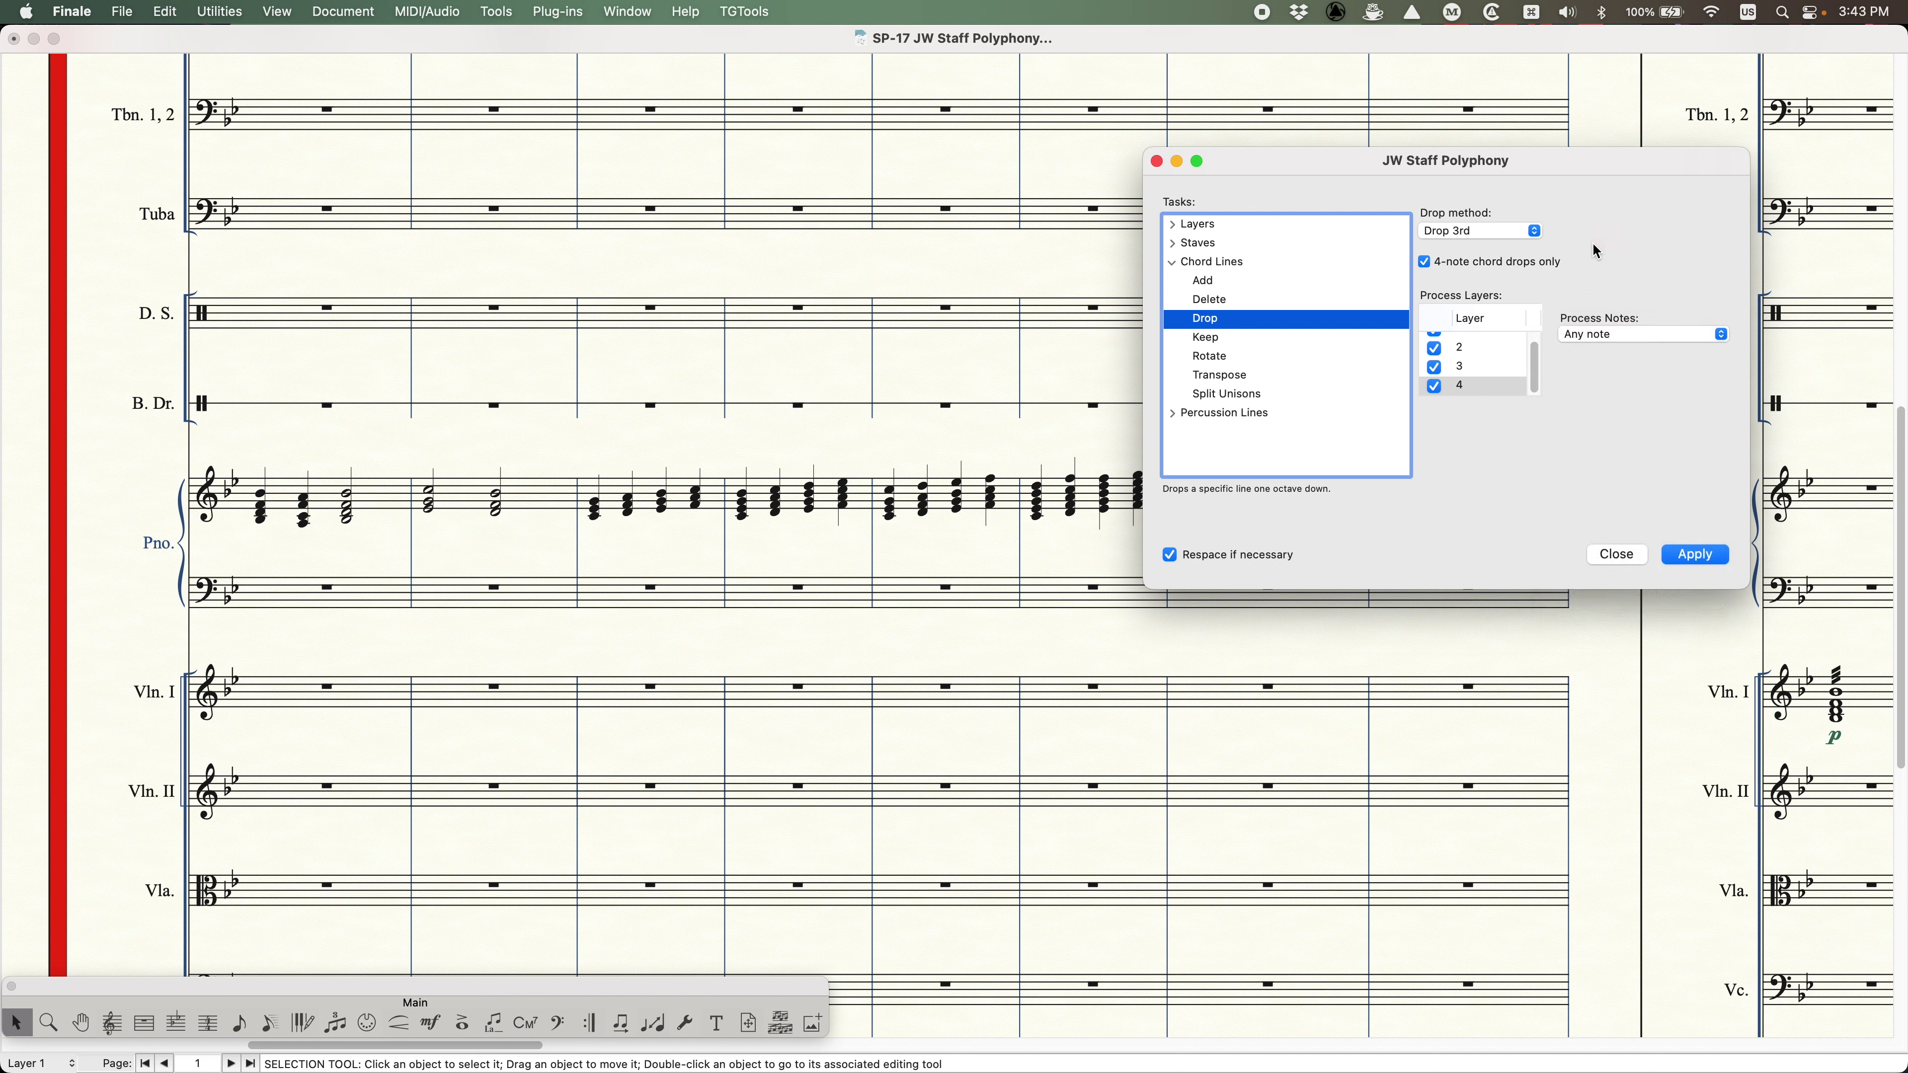
- Select measure 11 of the piano's treble staff and apply the Drop 4th method to its chords
{"action": "left_click", "coordinate": [353, 442]}
{"action": "left_click", "coordinate": [376, 485]}
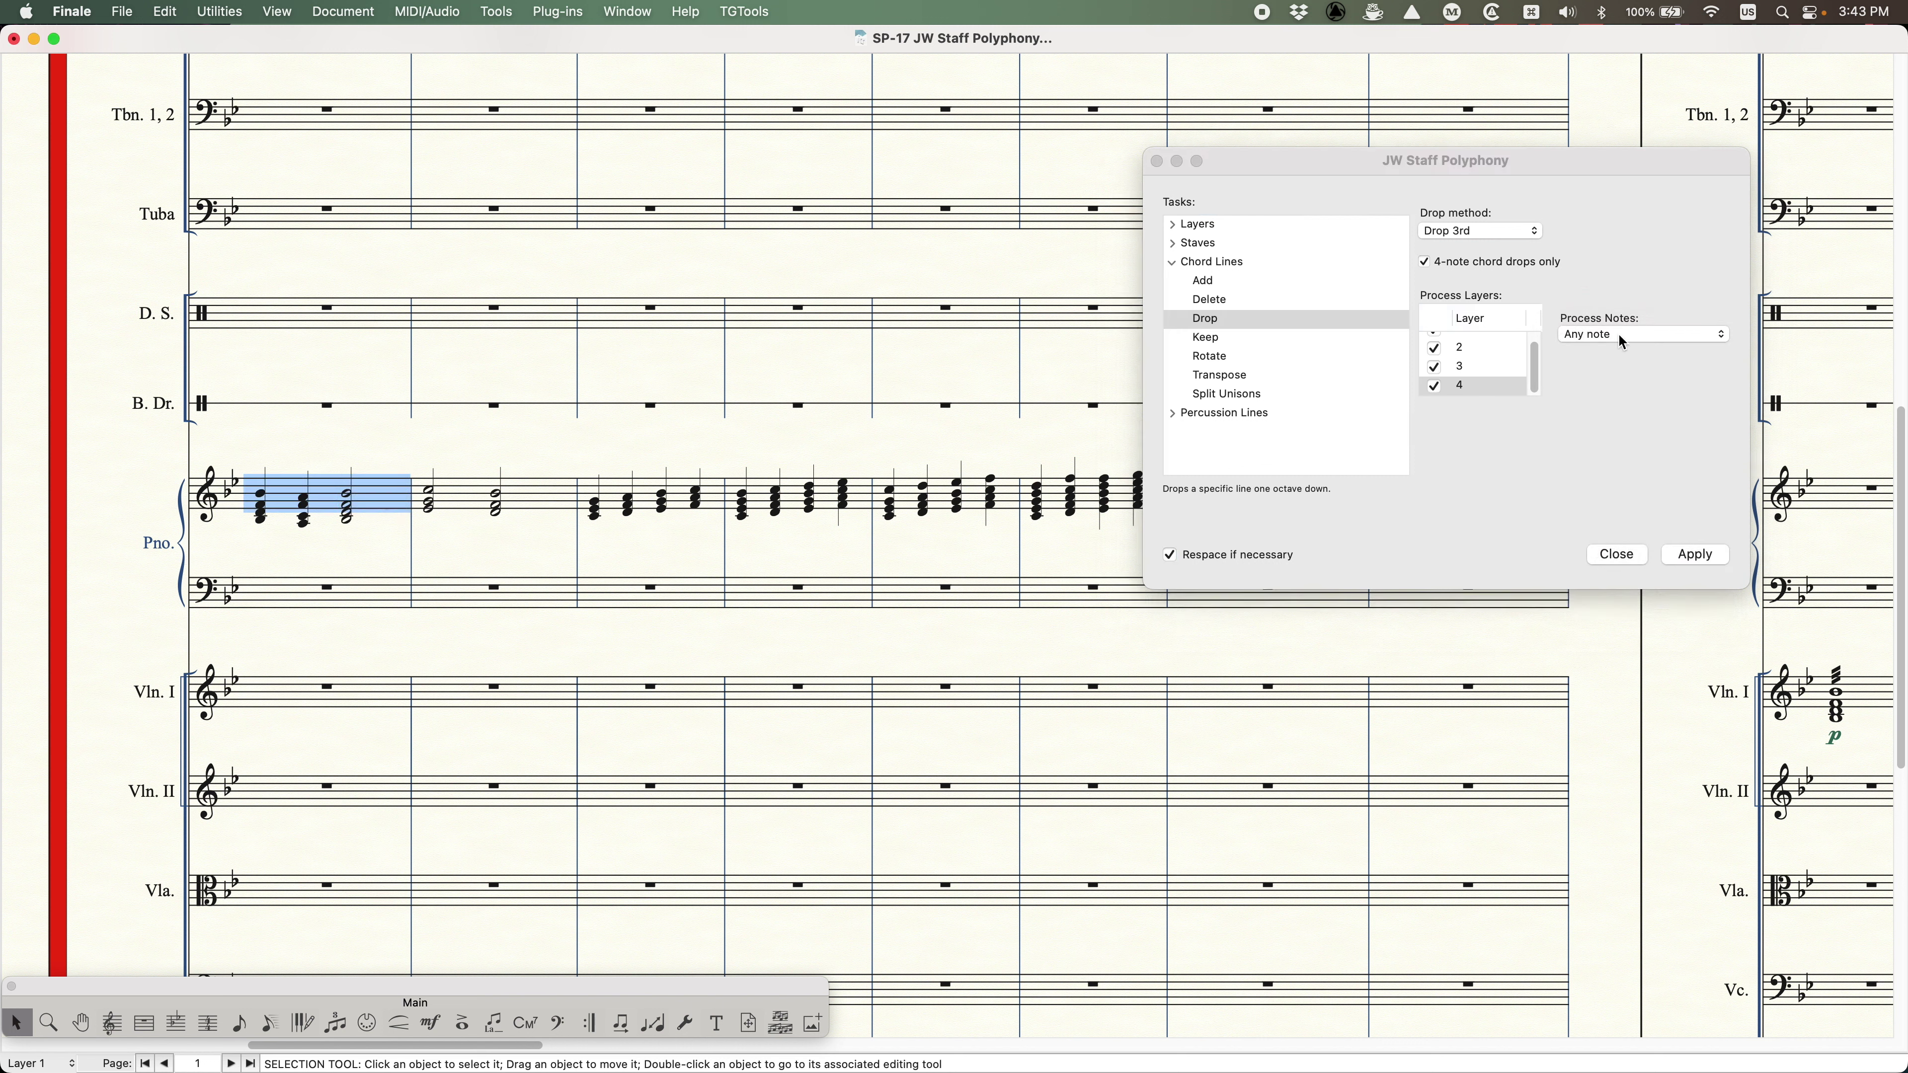
{"action": "left_click", "coordinate": [1661, 273]}
{"action": "left_click", "coordinate": [1533, 233]}
{"action": "left_click", "coordinate": [1524, 249]}
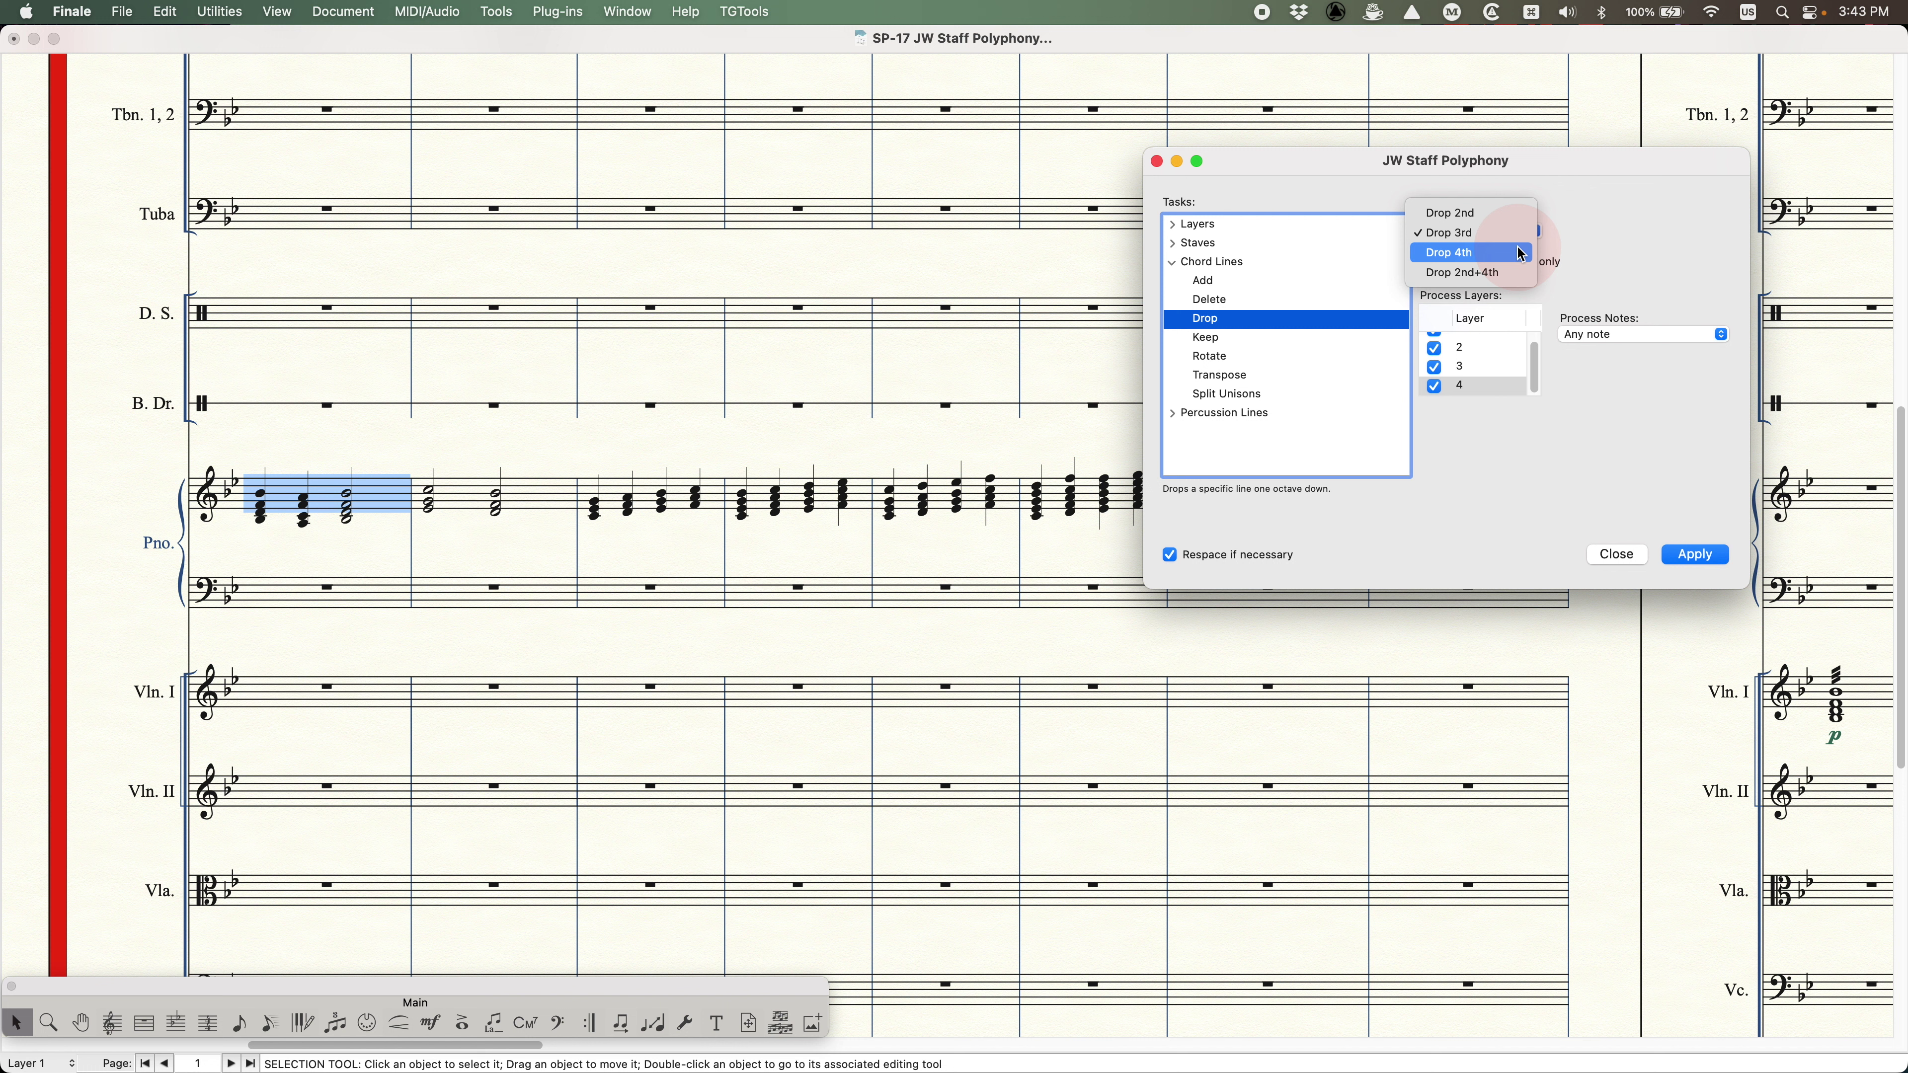
{"action": "left_click", "coordinate": [1691, 554]}
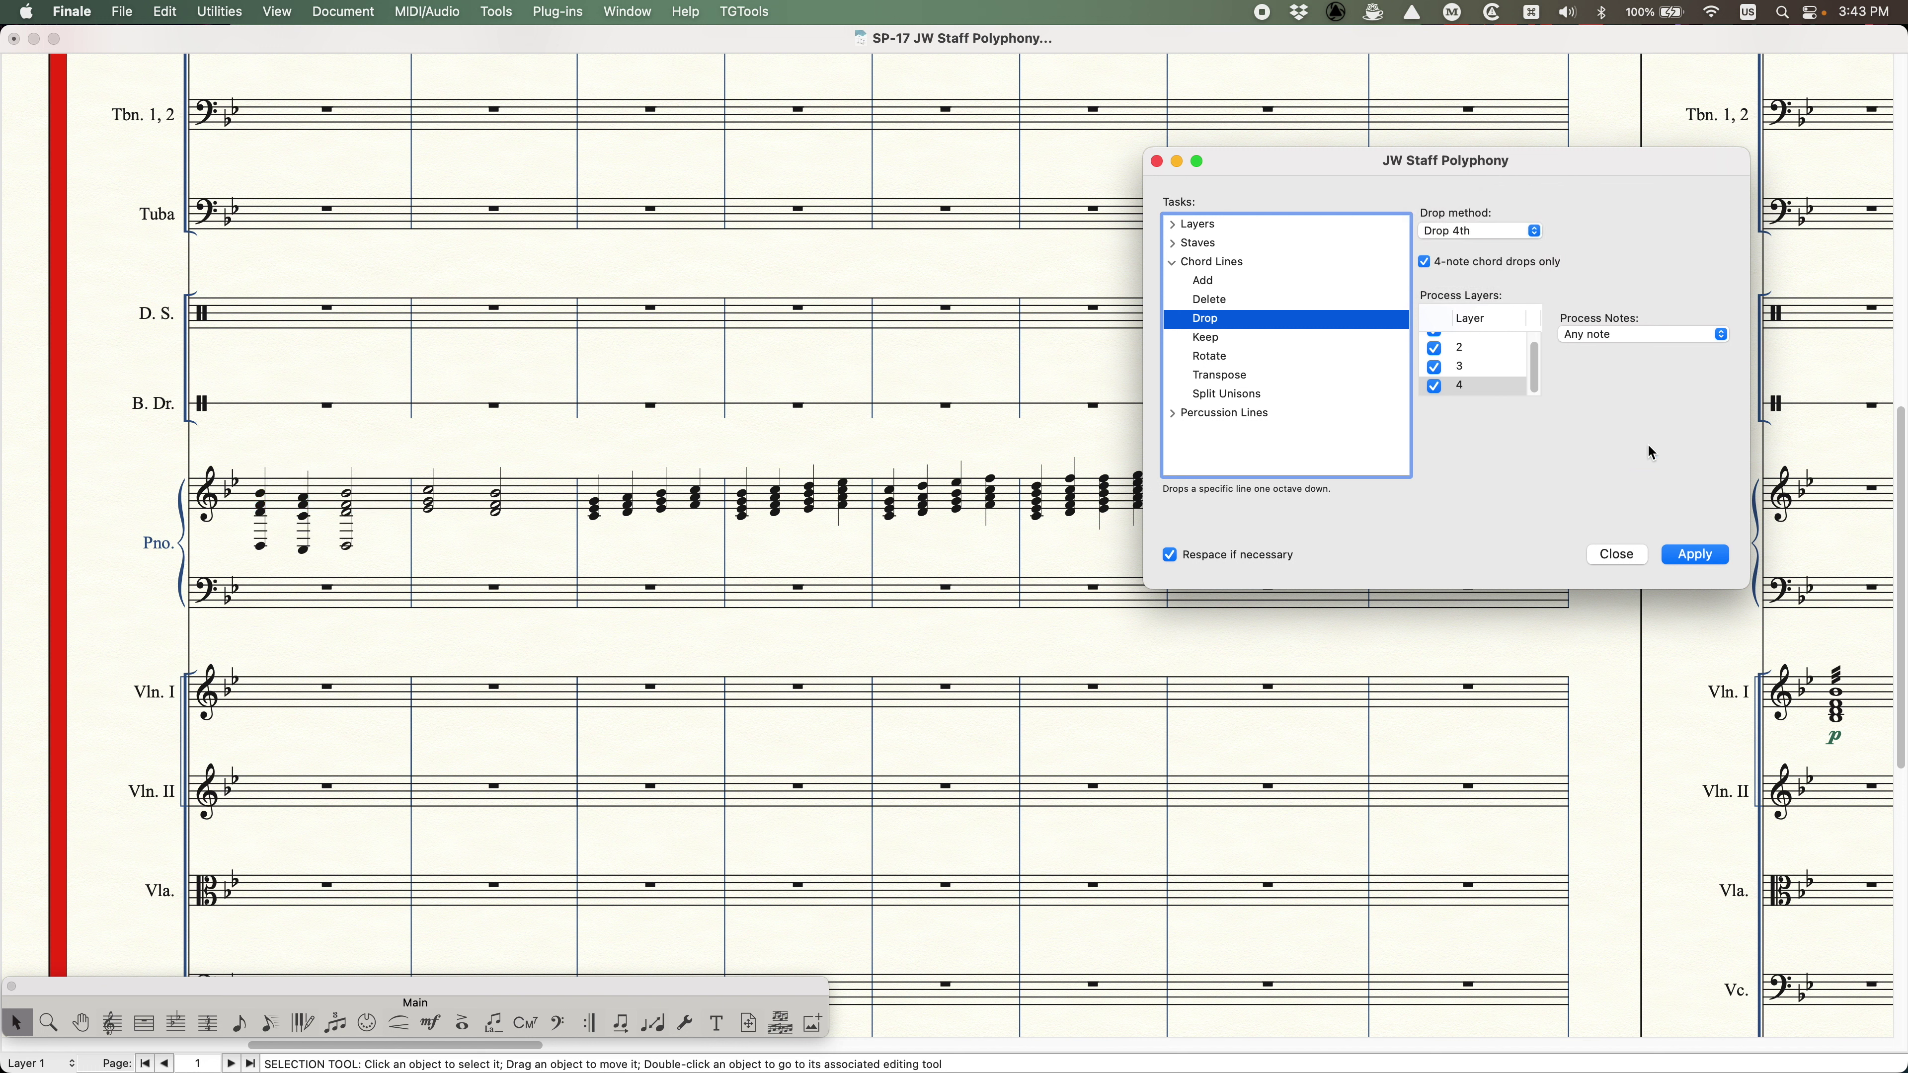
- Choose the Keep chord line task and set it to keep the Top line
{"action": "left_click", "coordinate": [1198, 338]}
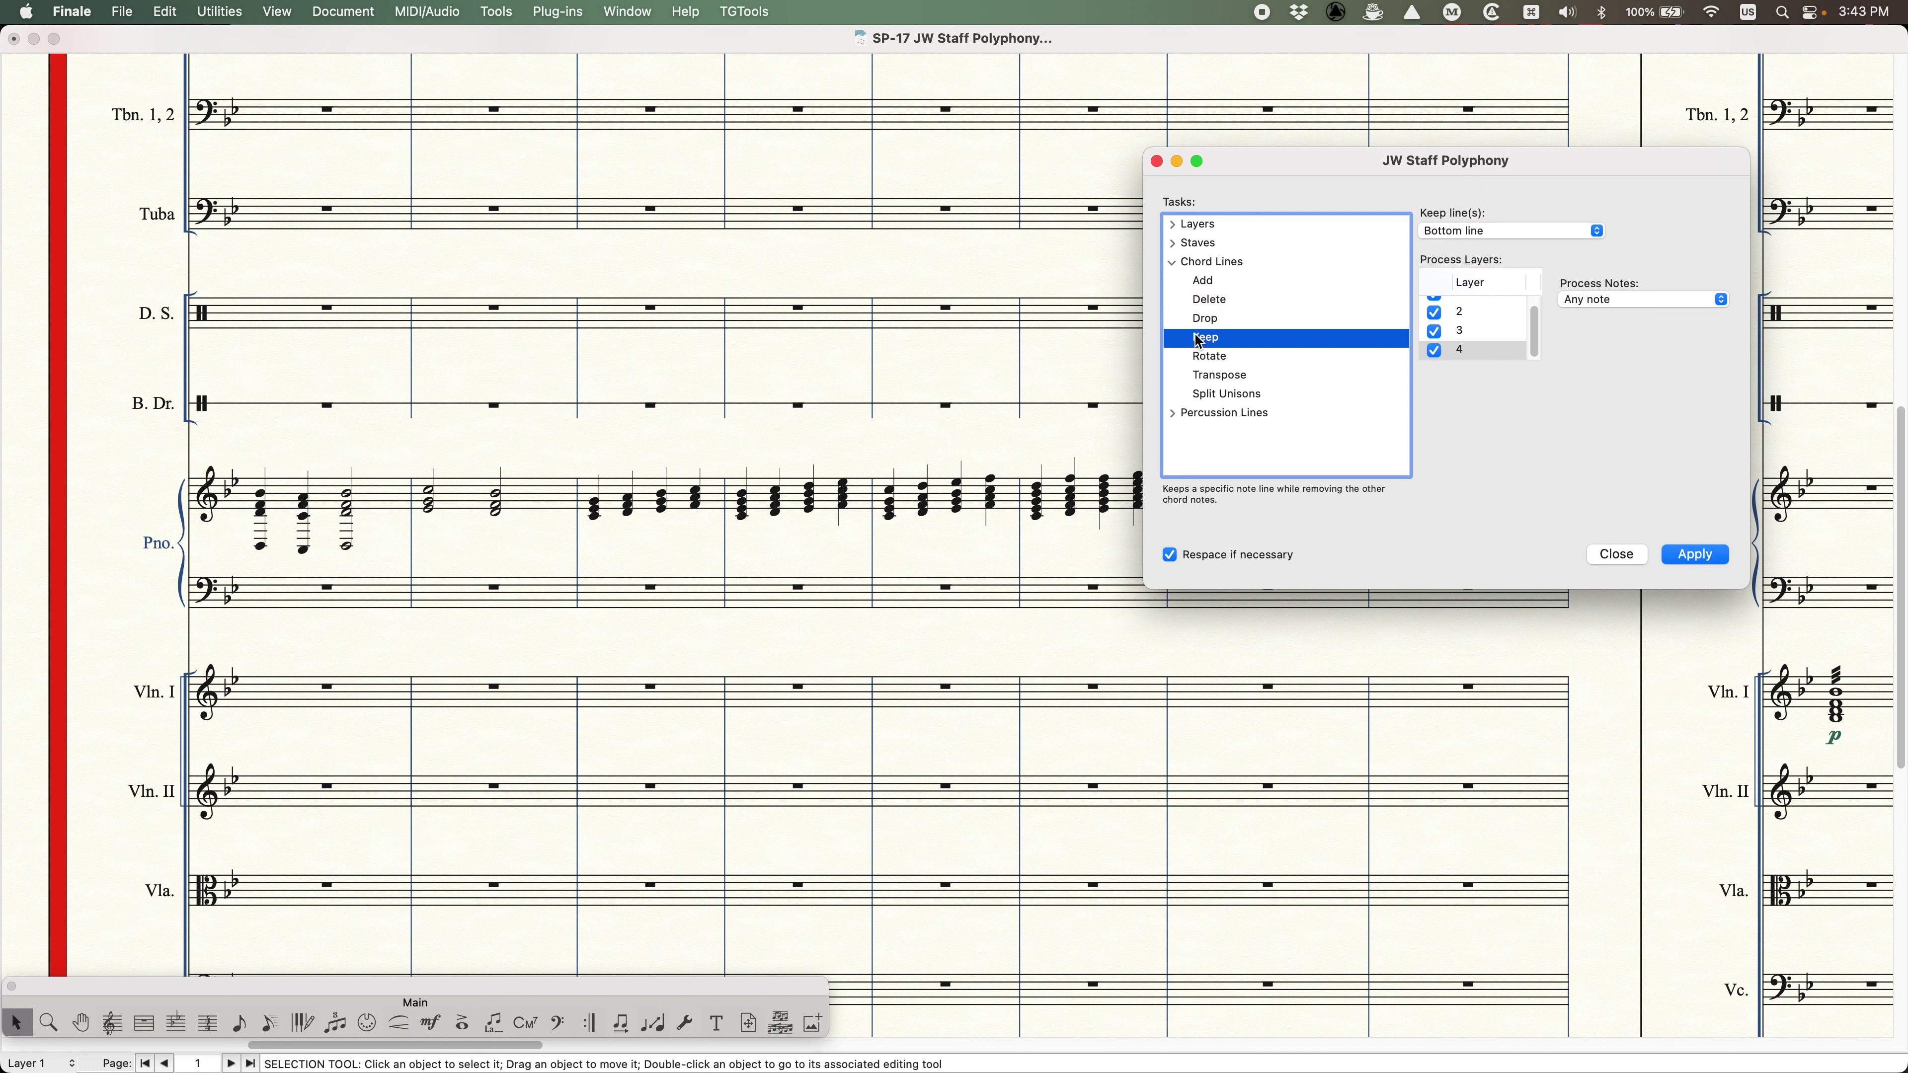
{"action": "left_click", "coordinate": [1504, 220]}
{"action": "left_click", "coordinate": [1491, 210]}
- Set the Delete task's mode to Top line for comparison and return to the Keep task
{"action": "left_click", "coordinate": [1214, 300]}
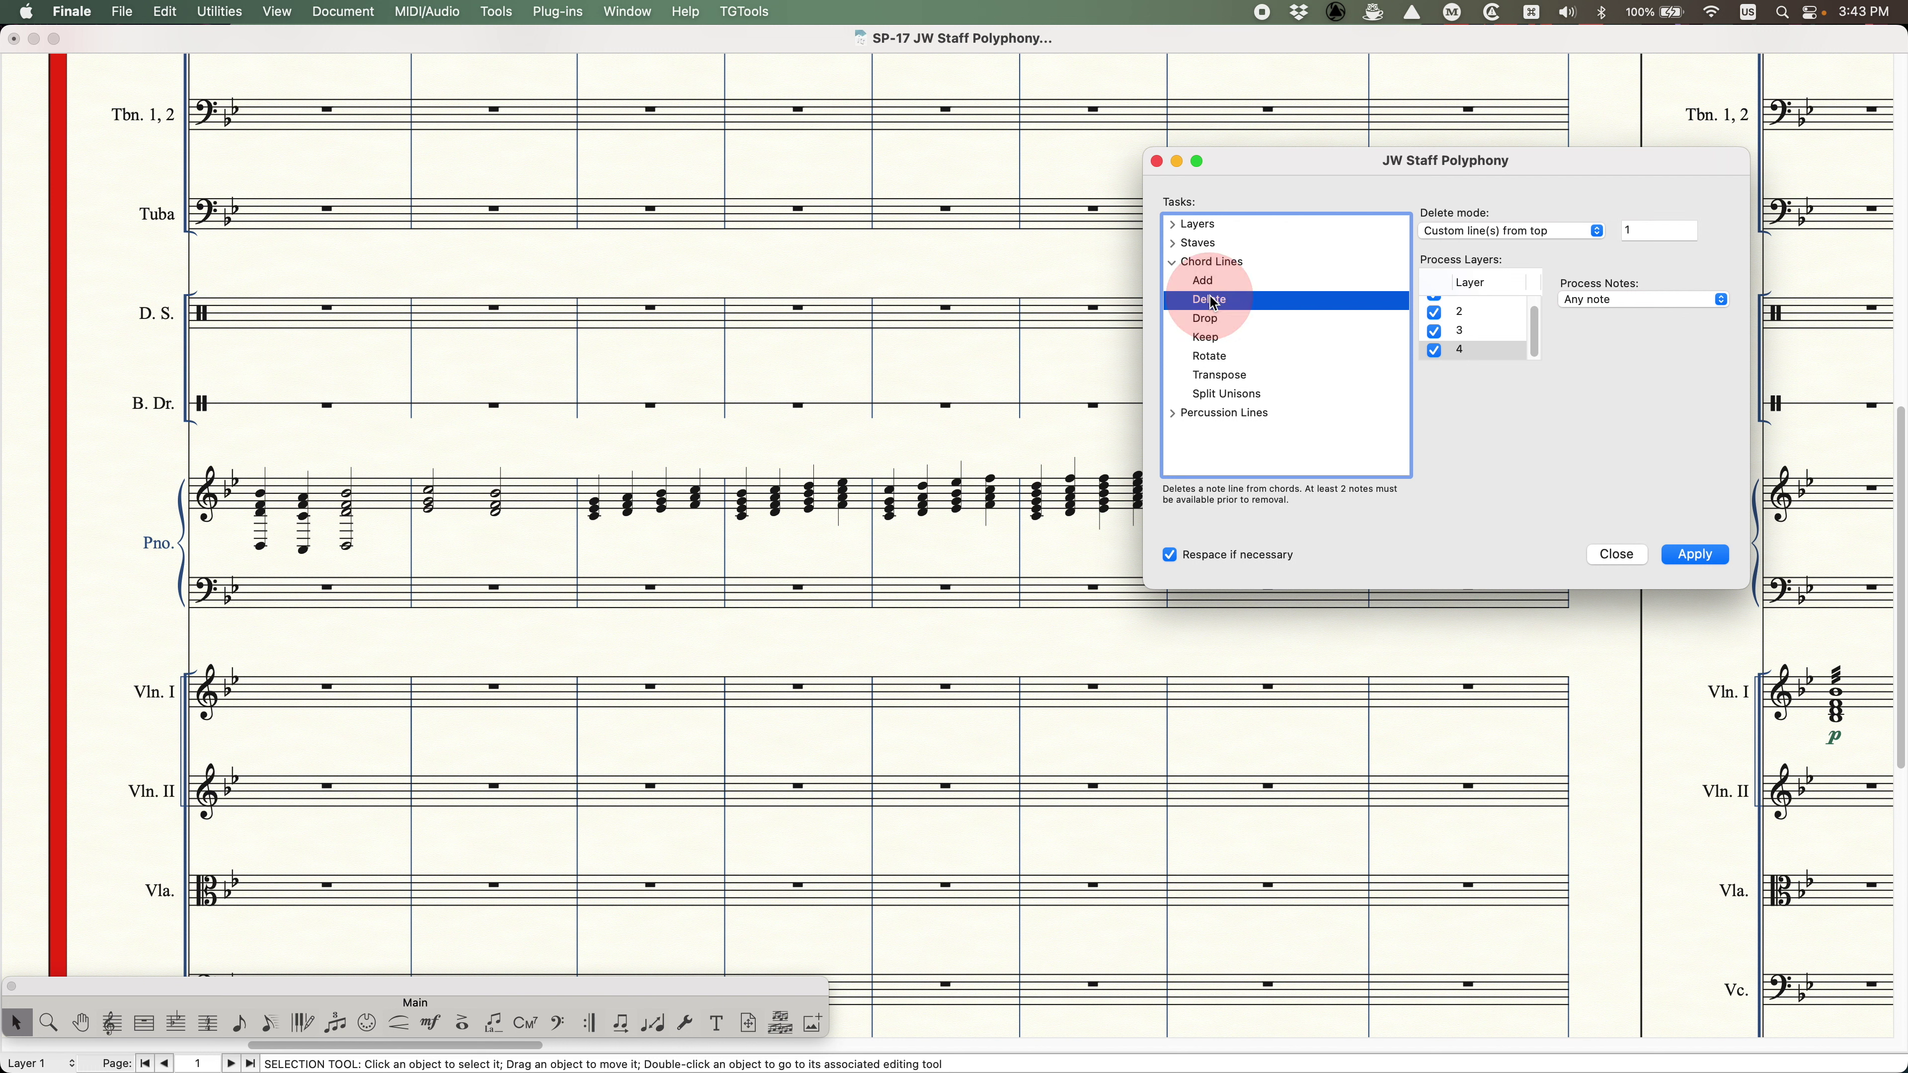
{"action": "left_click", "coordinate": [1478, 233]}
{"action": "left_click", "coordinate": [1472, 153]}
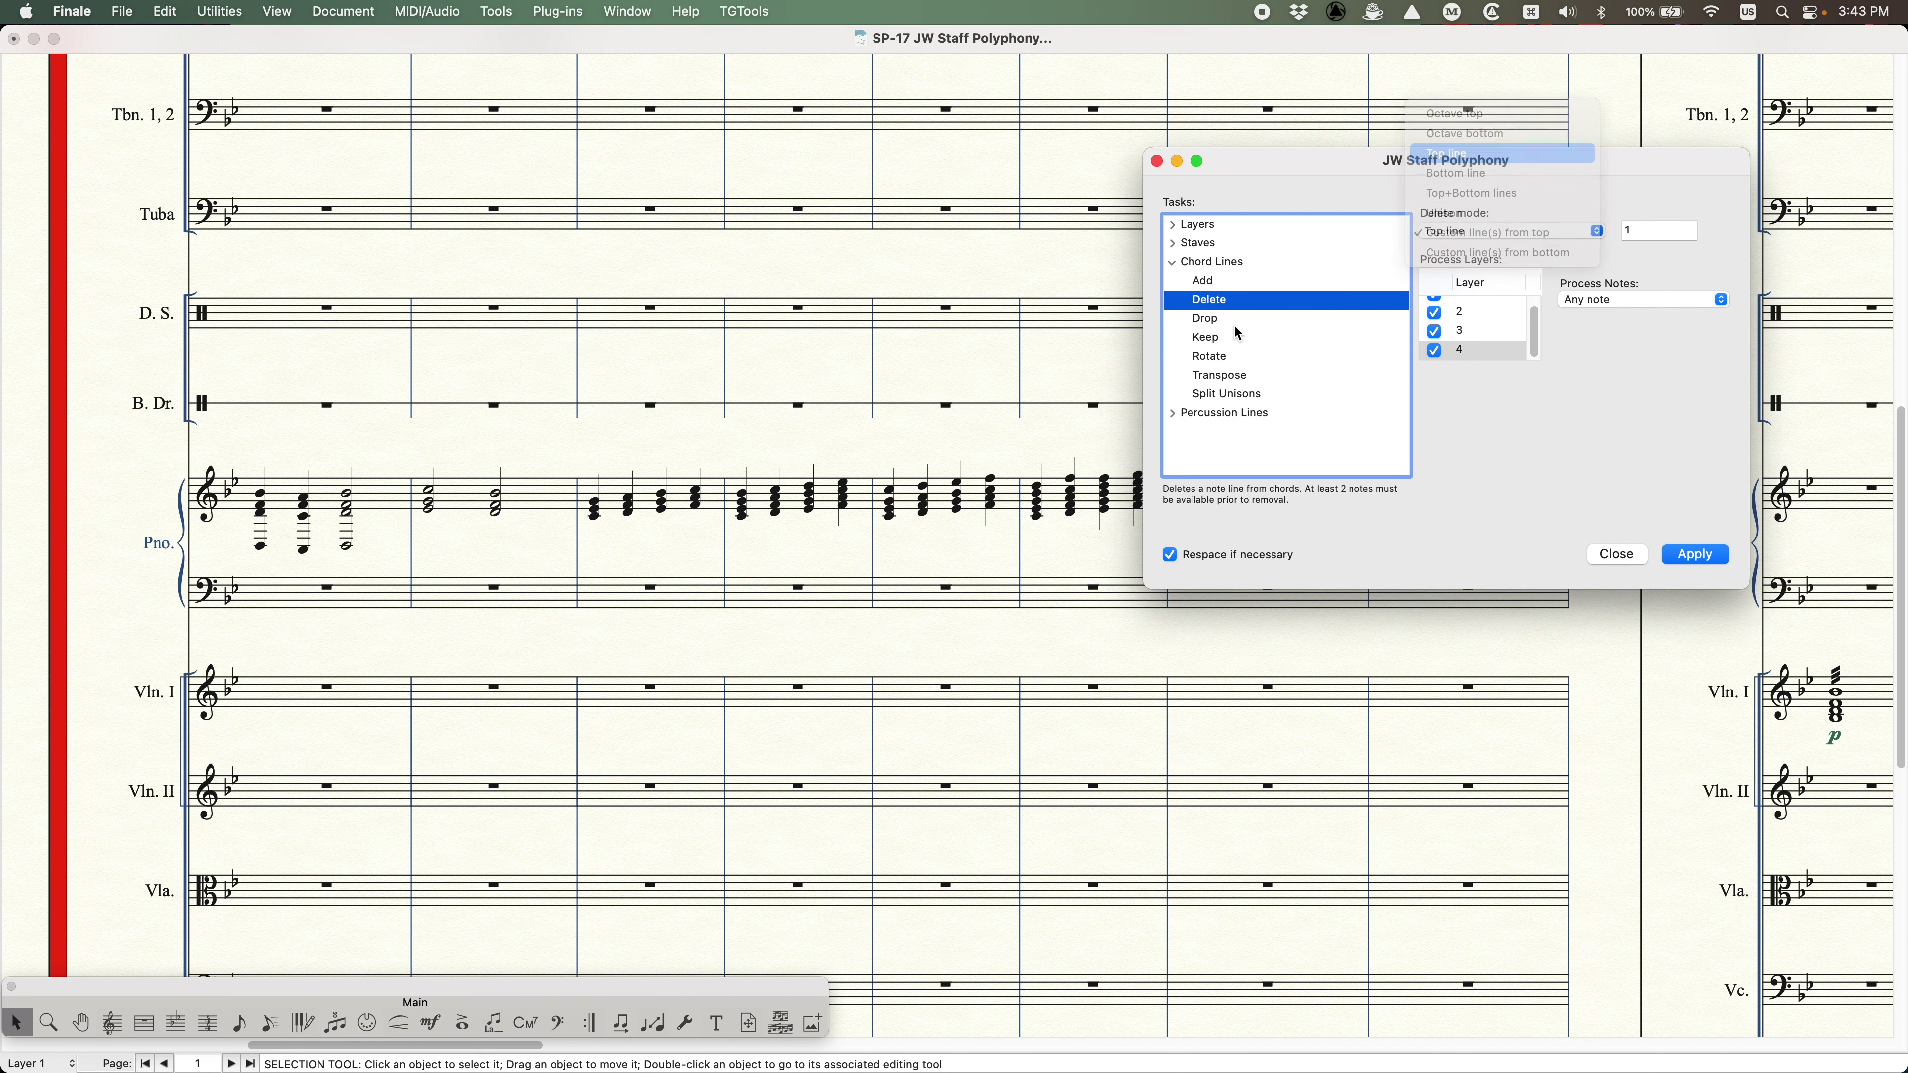
{"action": "left_click", "coordinate": [1217, 340]}
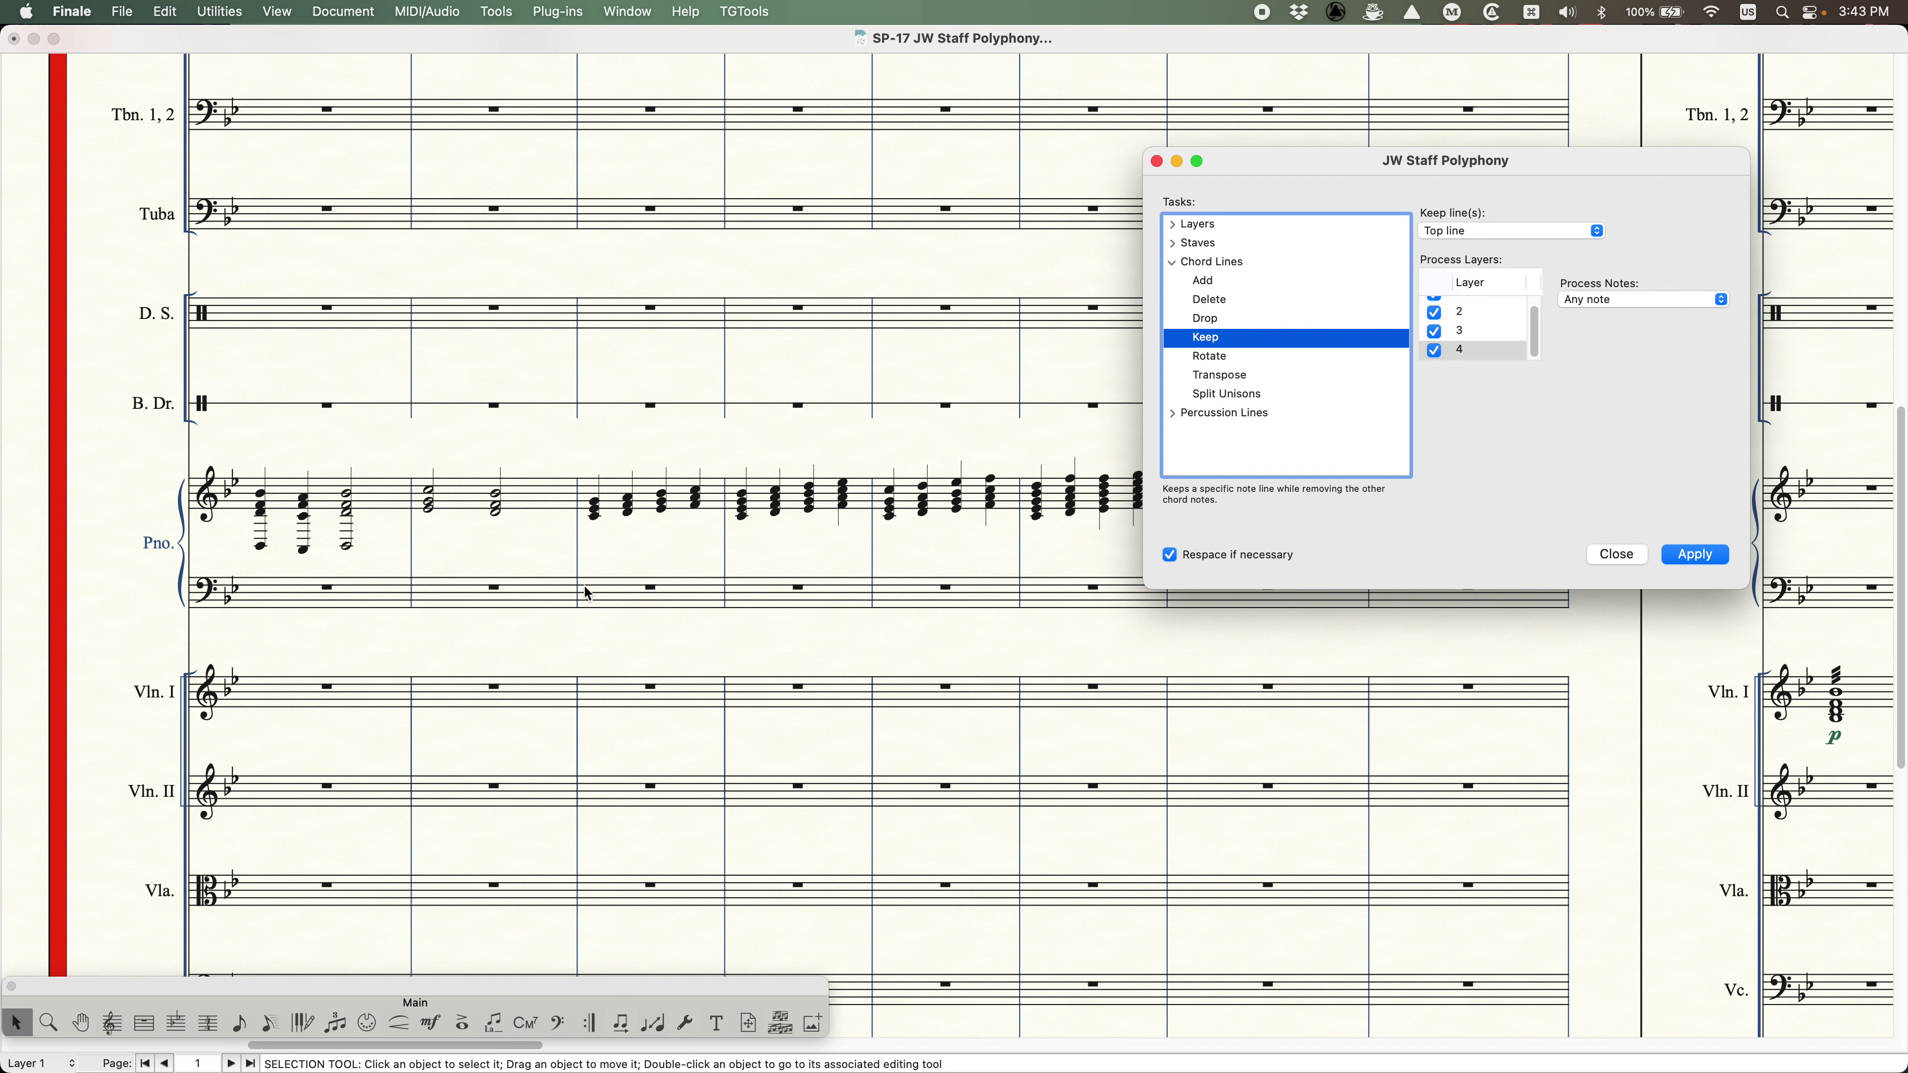
- Copy measure 11 of the piano's treble staff to the bass staff below
{"action": "left_click", "coordinate": [309, 439]}
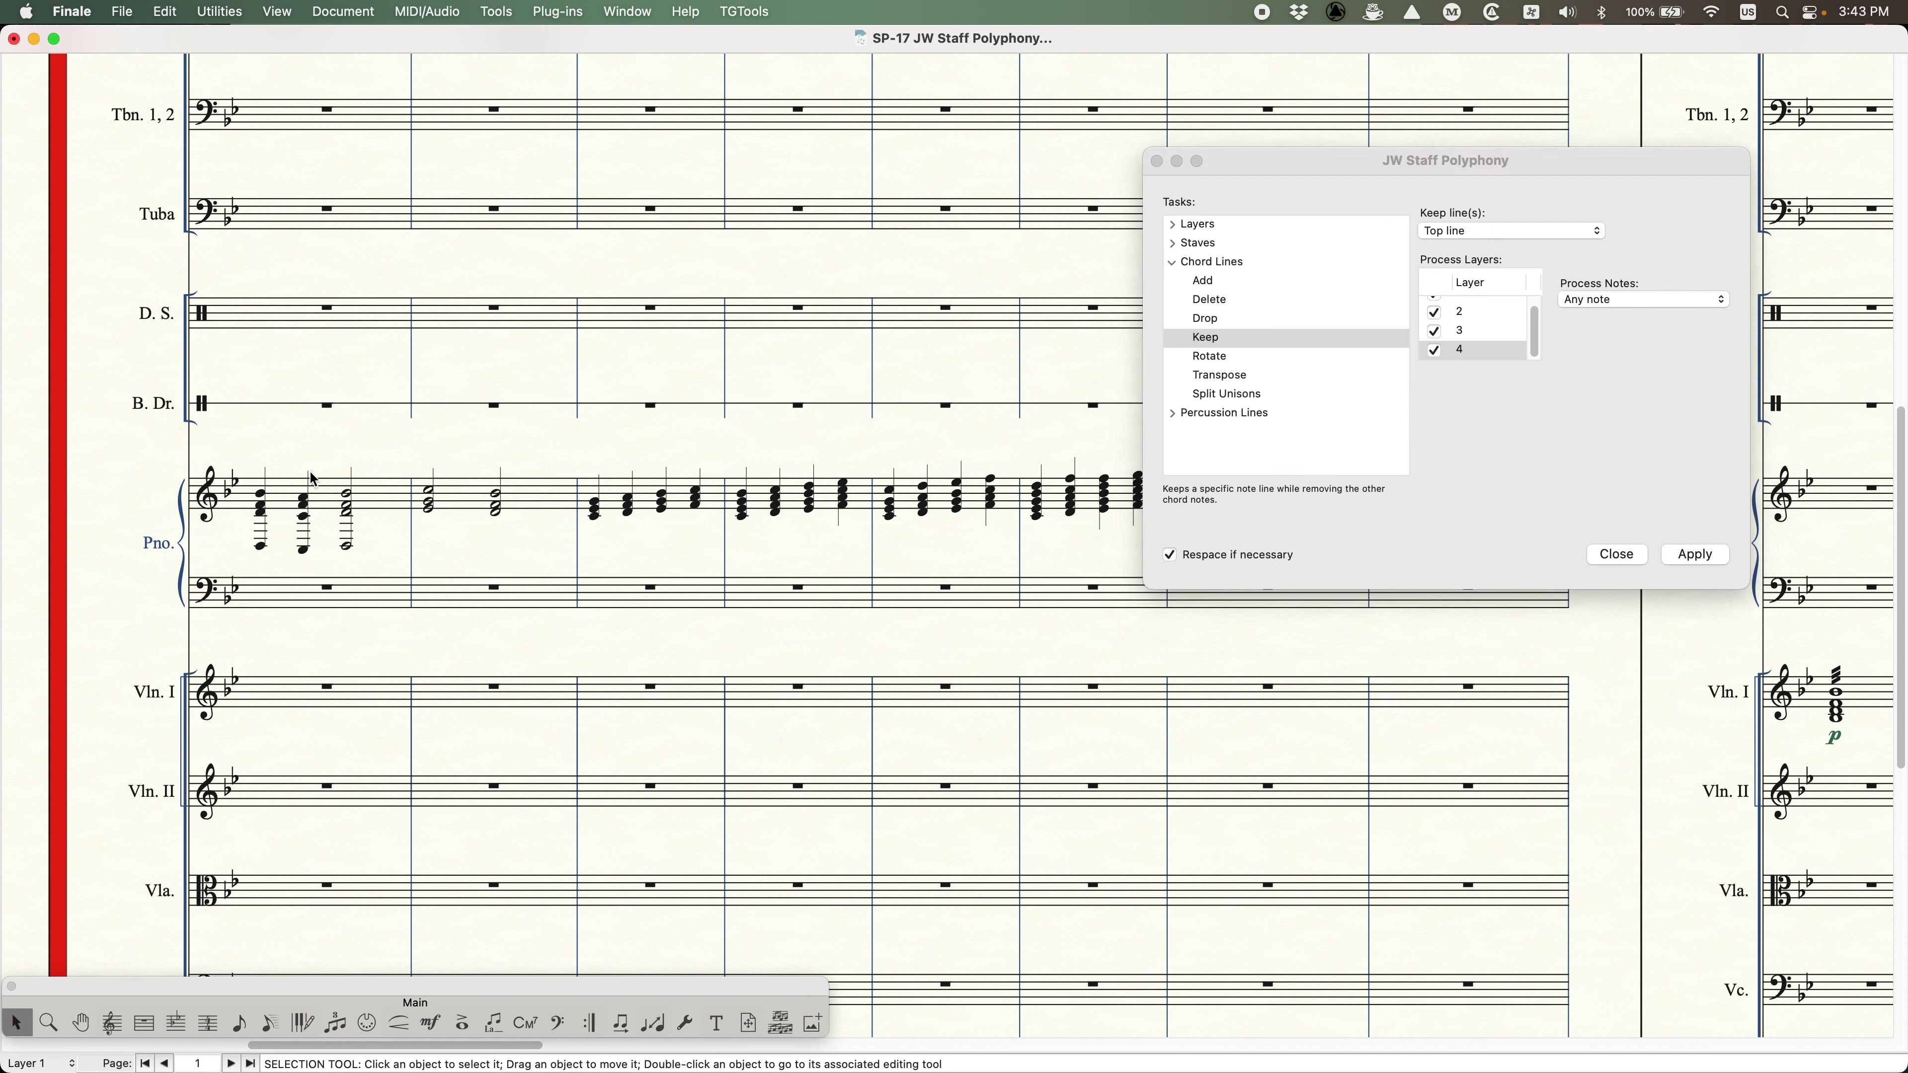
{"action": "left_click", "coordinate": [325, 493]}
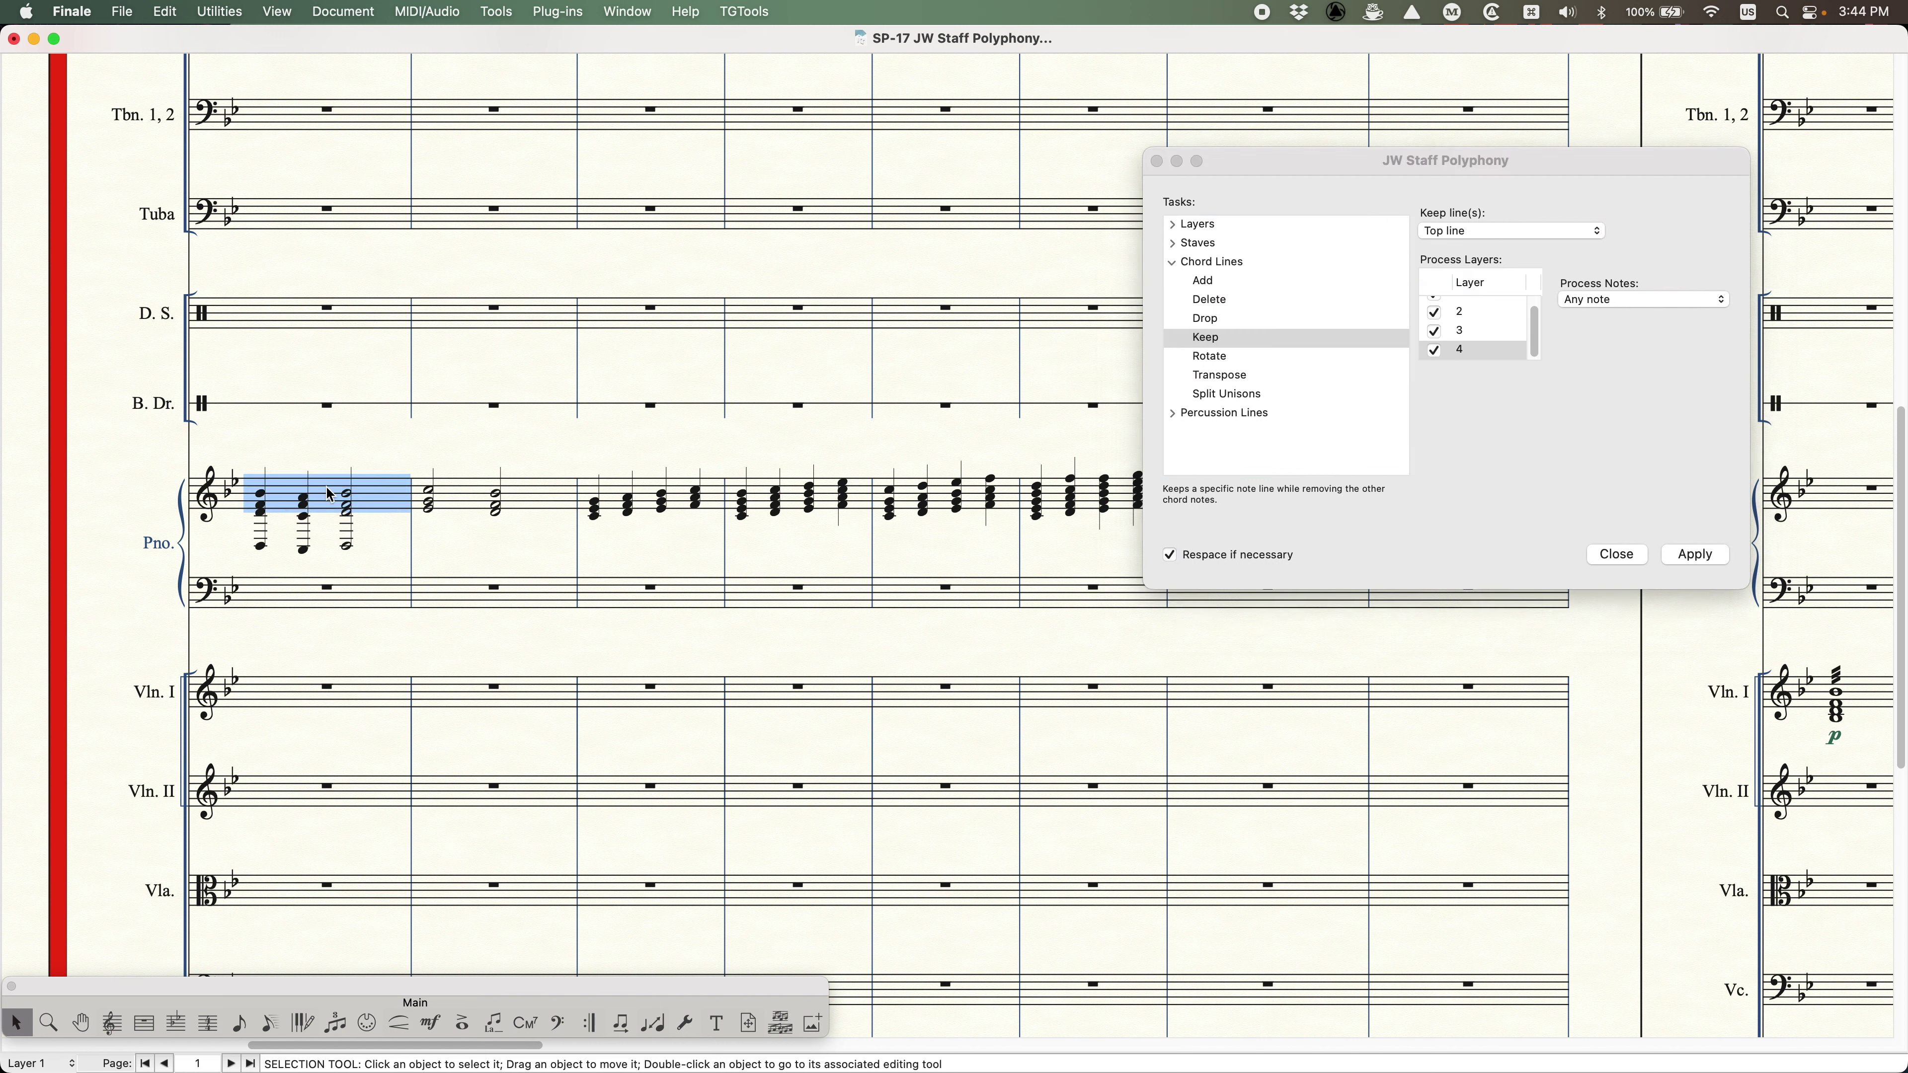
{"action": "left_click", "coordinate": [321, 598], "text": "alt"}
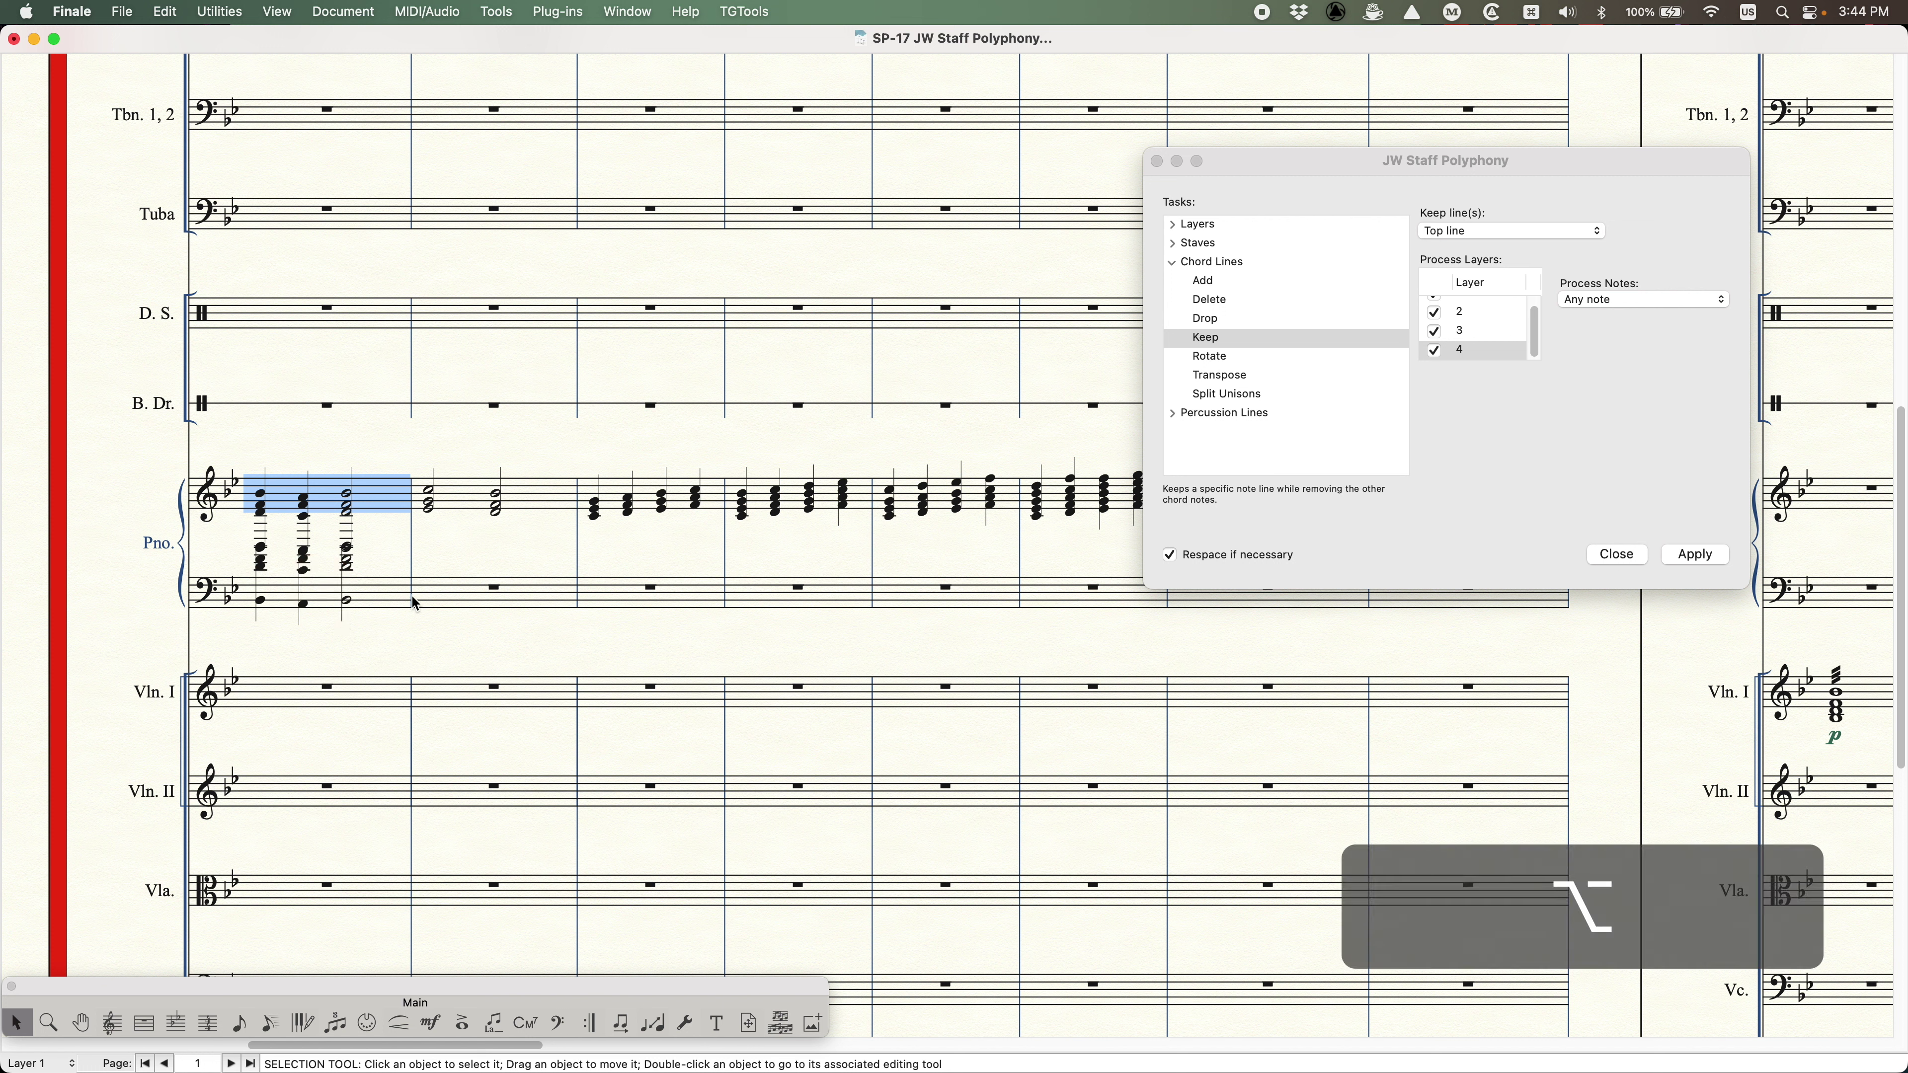
- Keep only the Bottom line of the copied chords in measure 11 of the piano's bass staff
{"action": "left_click", "coordinate": [1519, 172]}
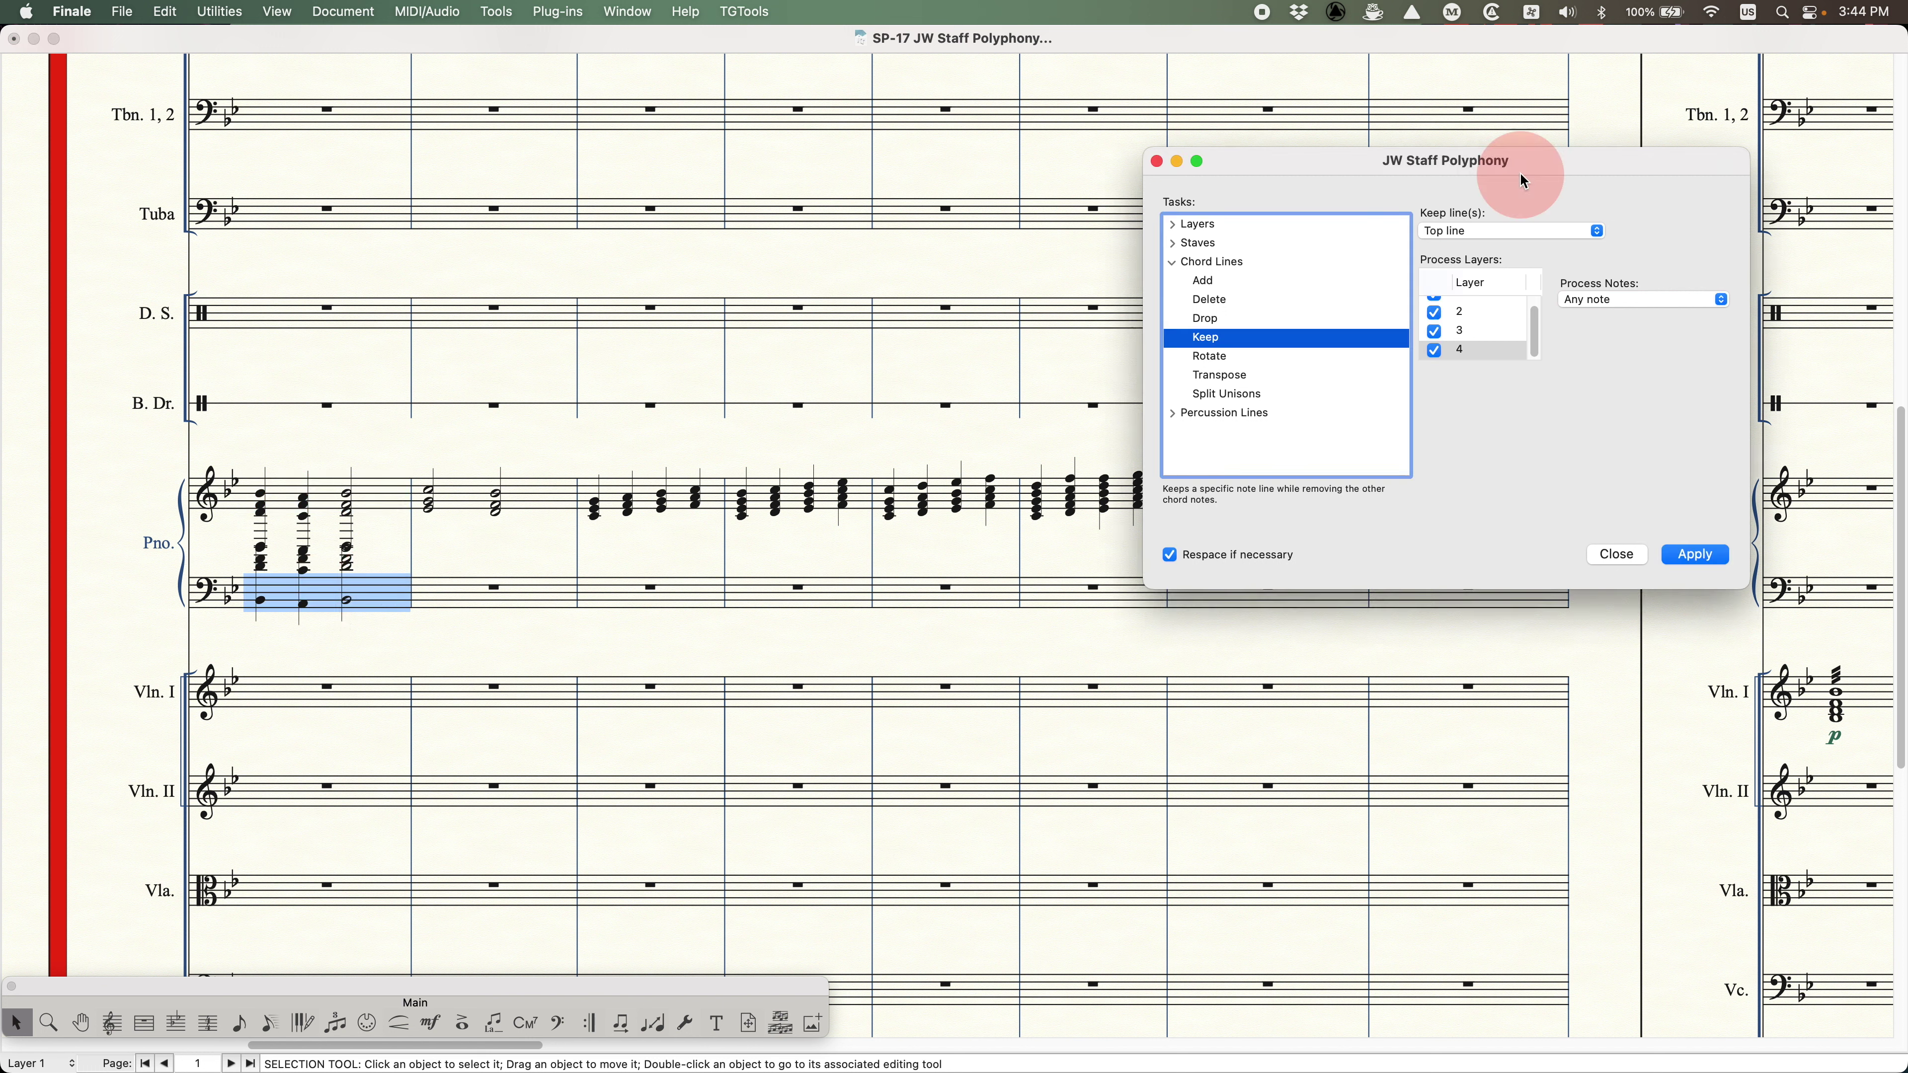
{"action": "left_click", "coordinate": [1493, 234]}
{"action": "left_click", "coordinate": [1495, 250]}
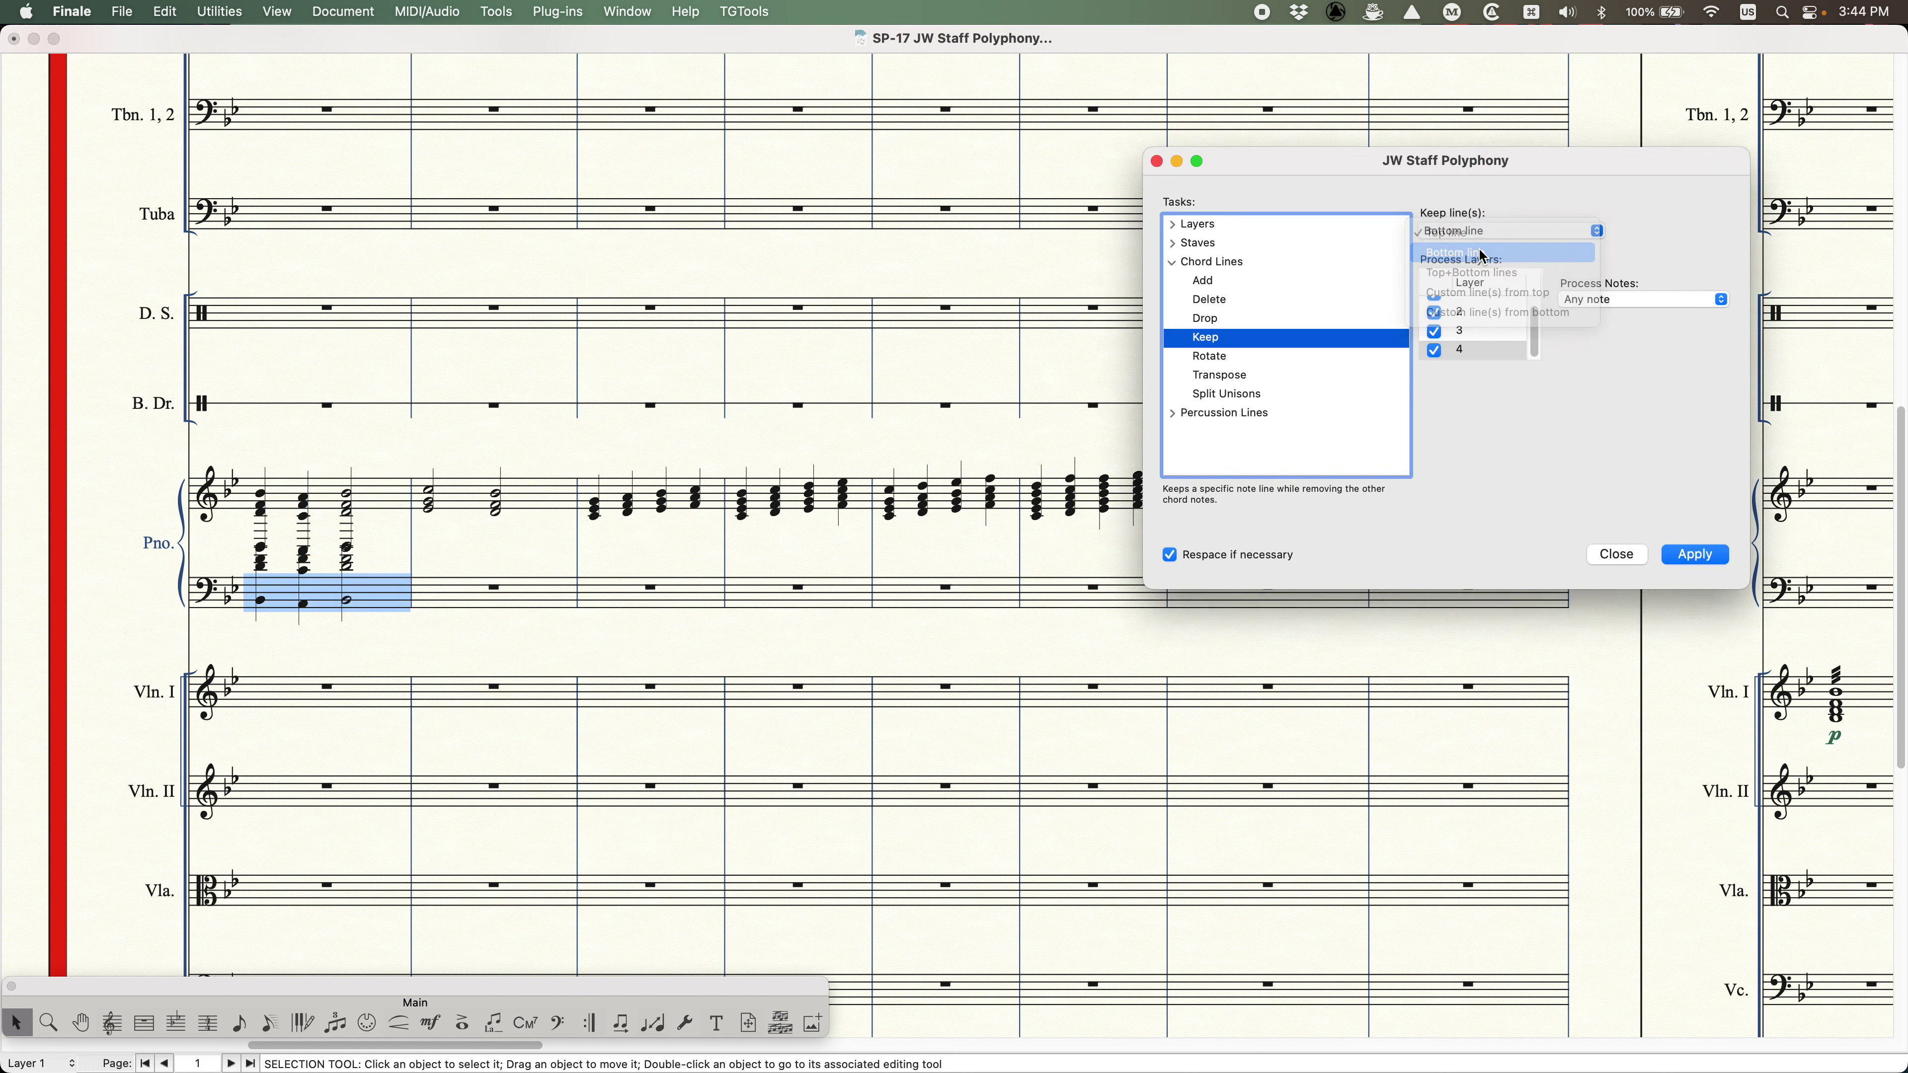
{"action": "left_click", "coordinate": [1696, 555]}
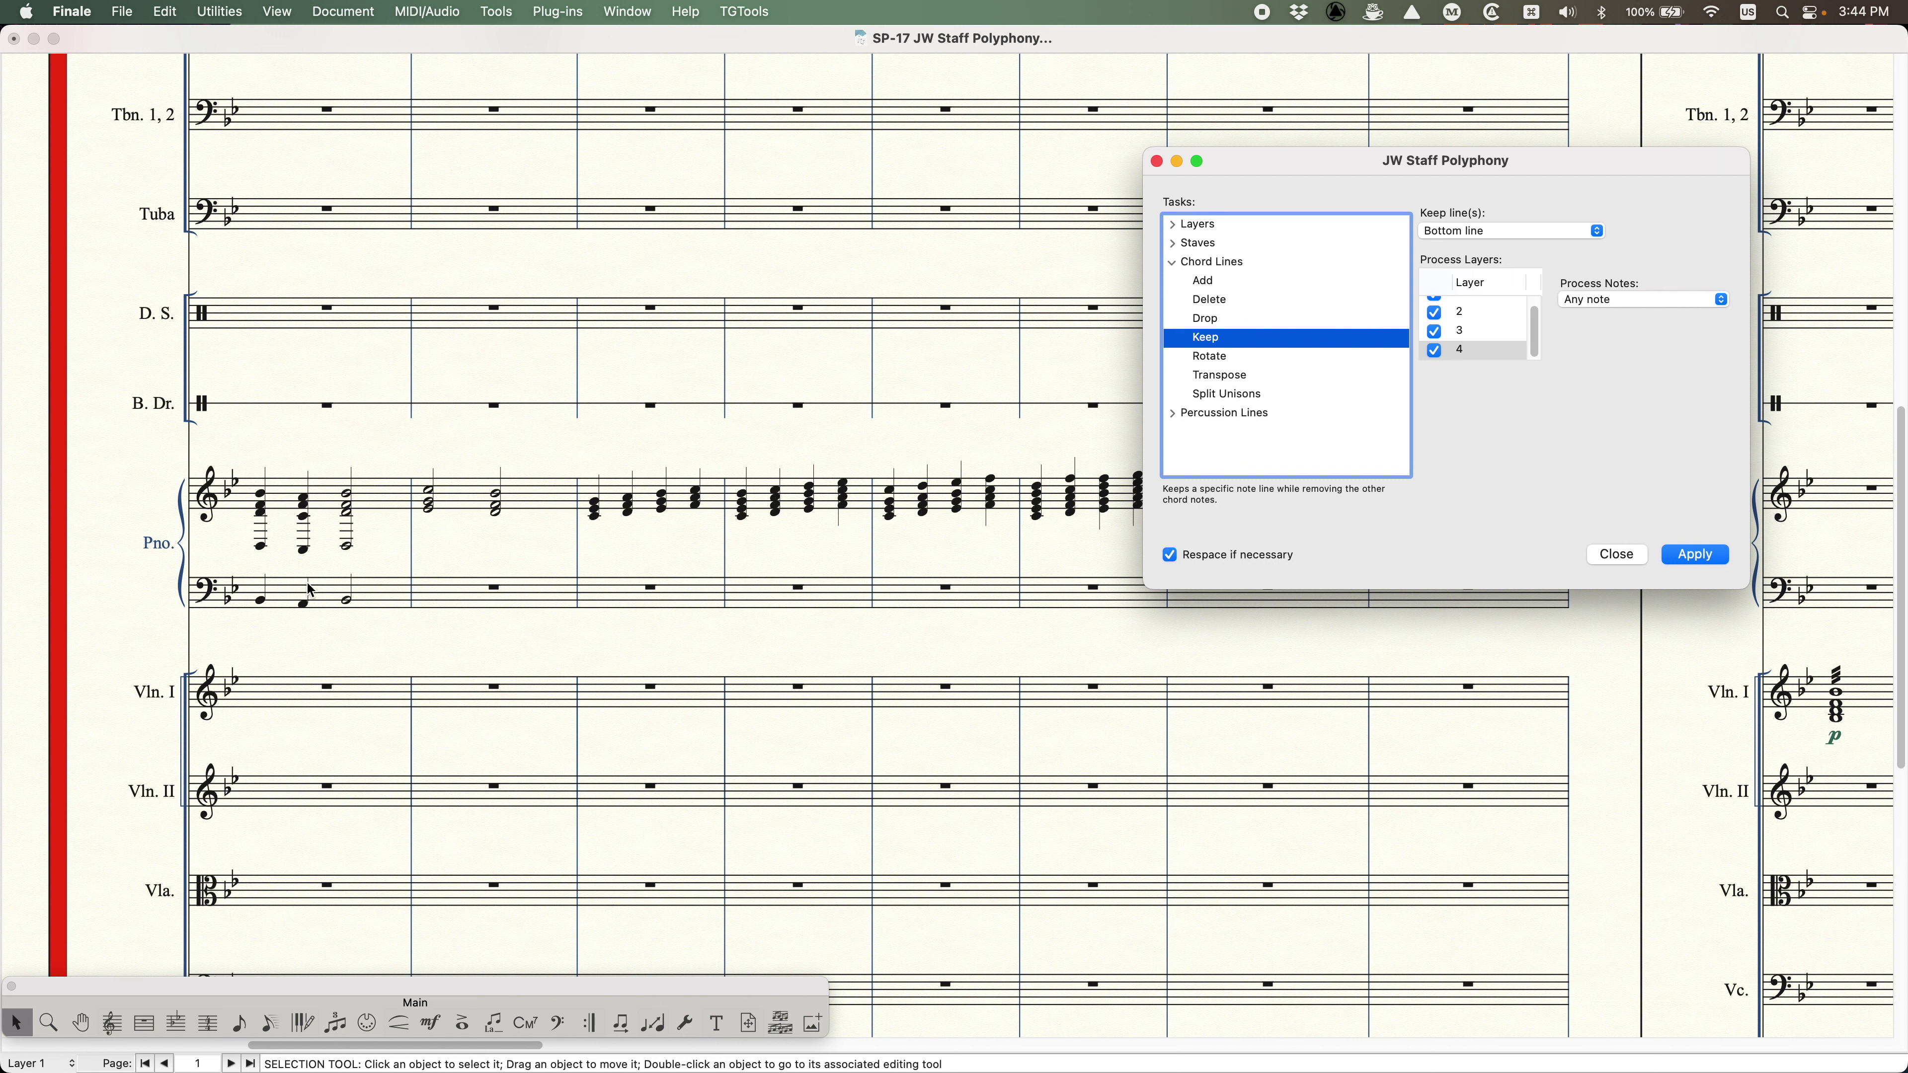
- Delete the Bottom line from the chords in measure 11 of the piano's treble staff
{"action": "left_click", "coordinate": [332, 497]}
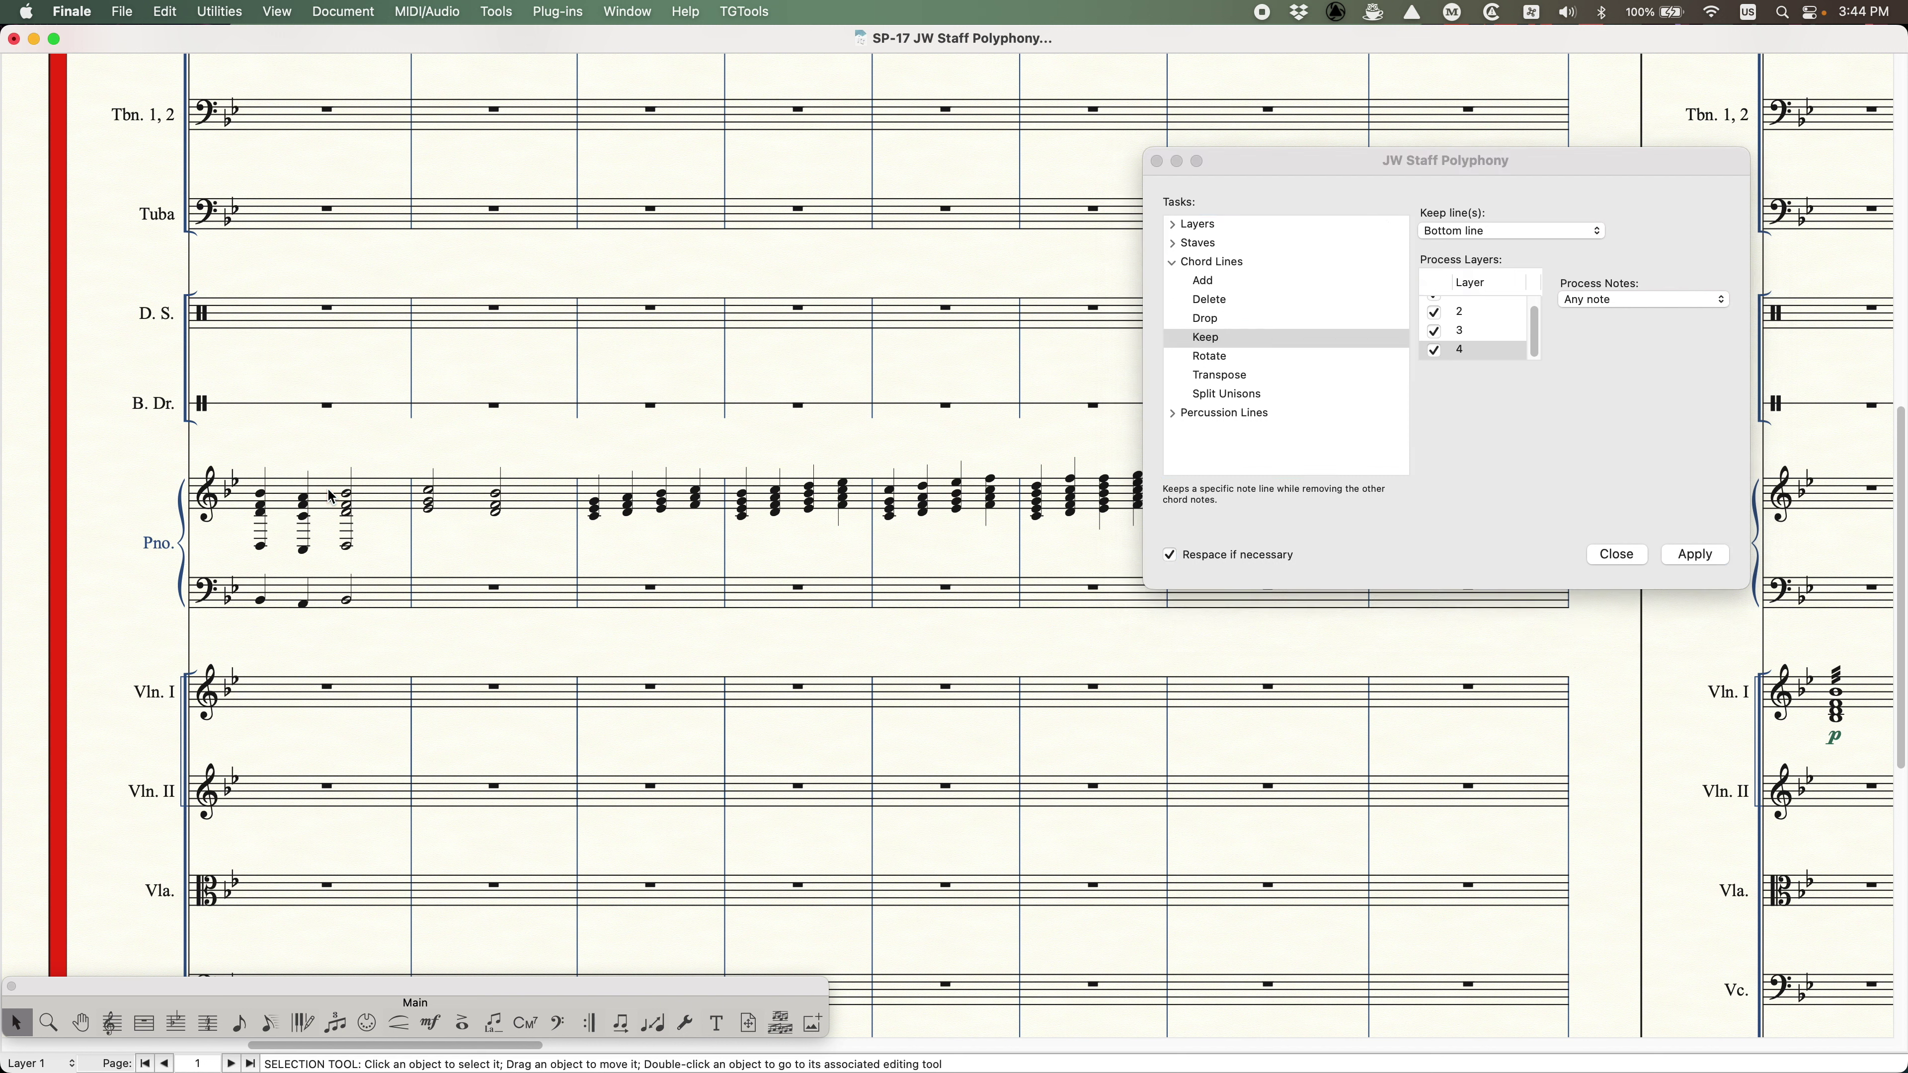
{"action": "double_click", "coordinate": [332, 497]}
{"action": "left_click", "coordinate": [332, 438]}
{"action": "left_click", "coordinate": [347, 492]}
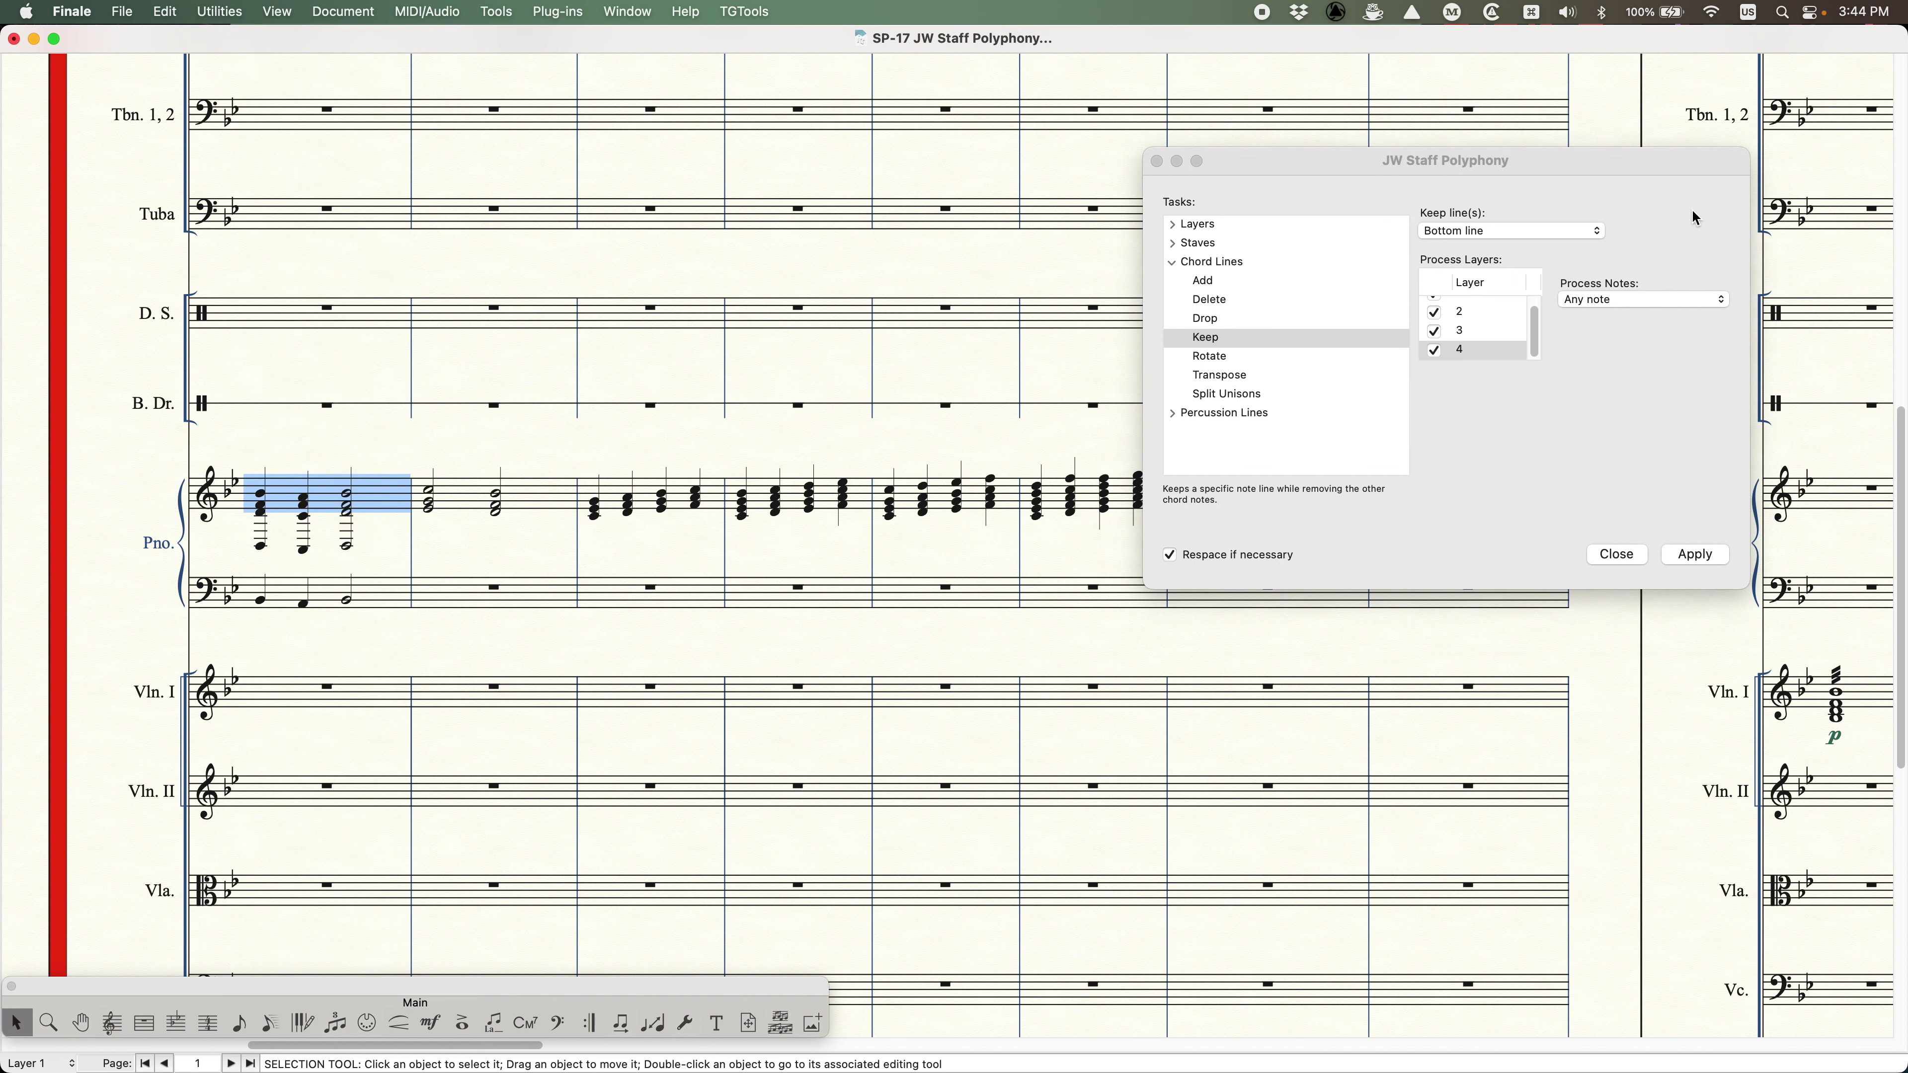
{"action": "left_click", "coordinate": [1584, 250]}
{"action": "left_click", "coordinate": [1211, 300]}
{"action": "left_click", "coordinate": [1472, 241]}
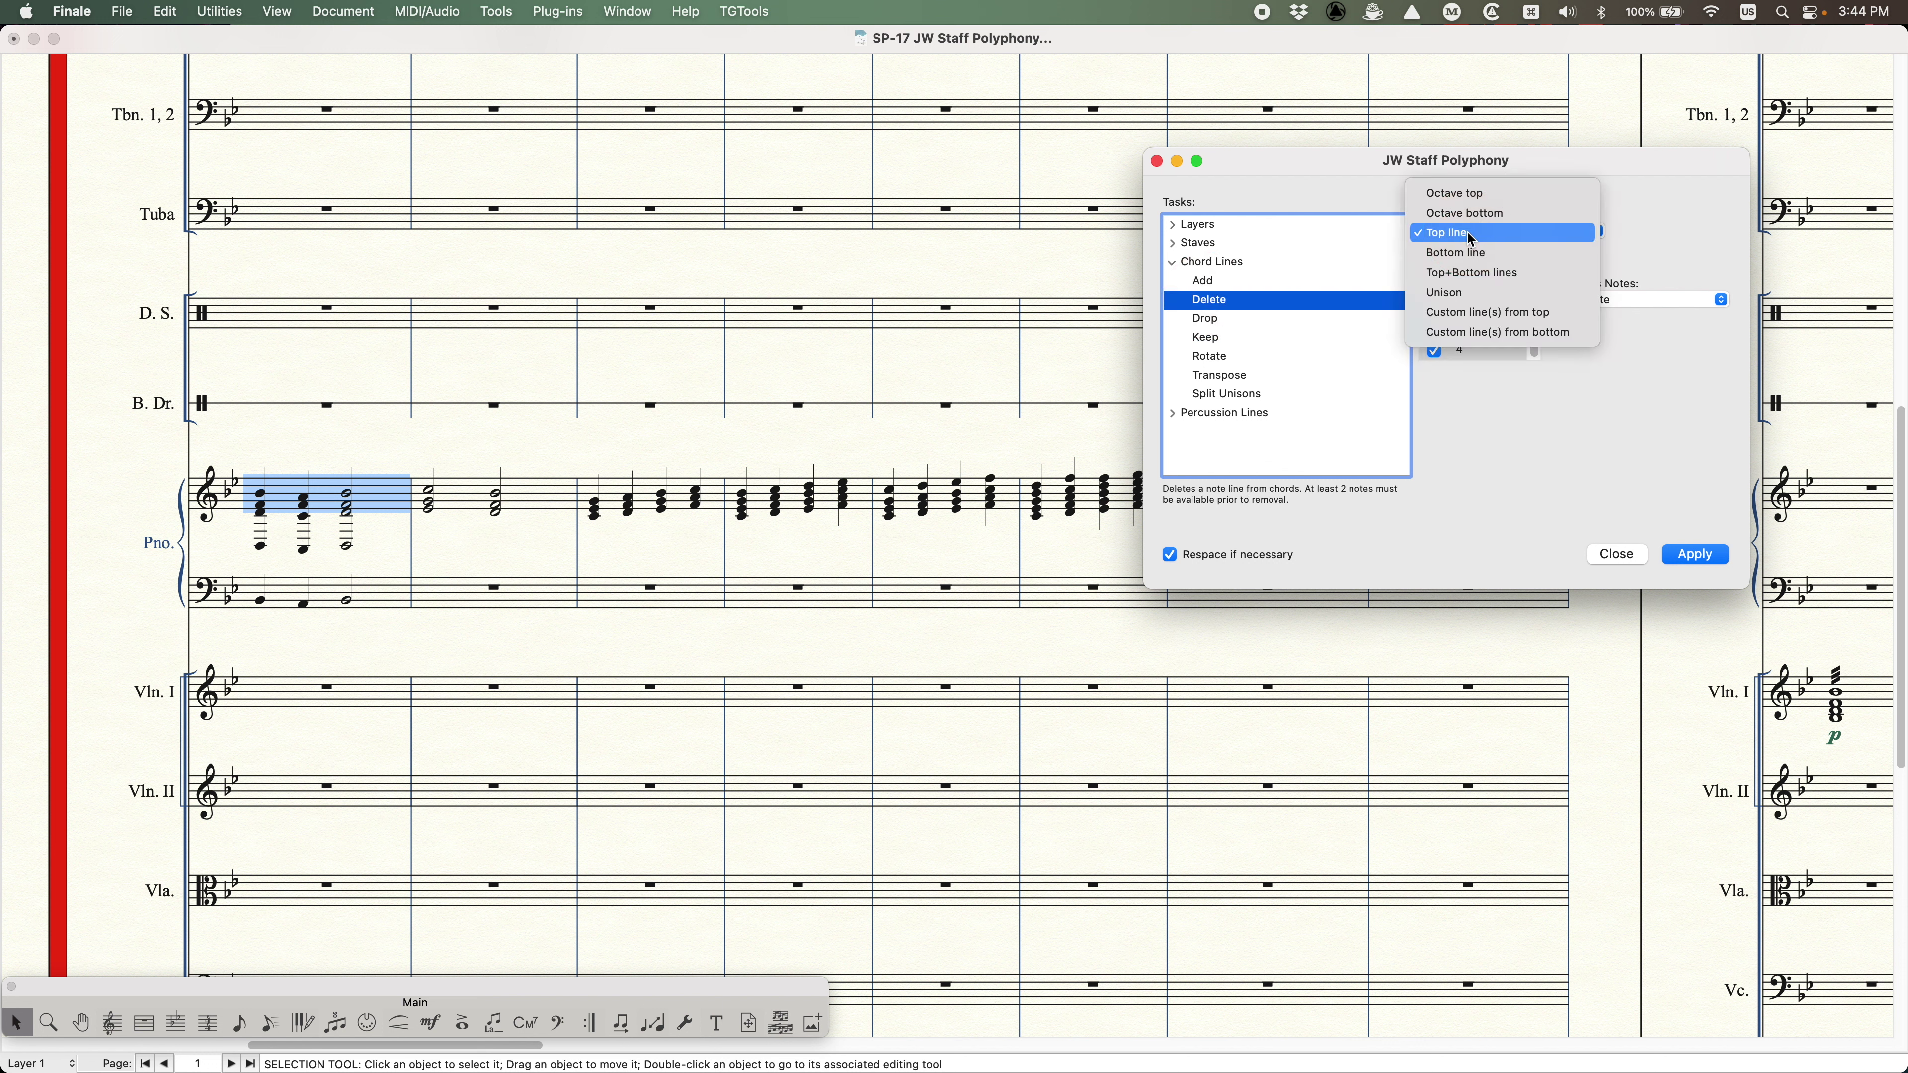
{"action": "left_click", "coordinate": [1473, 253]}
{"action": "left_click", "coordinate": [1695, 556]}
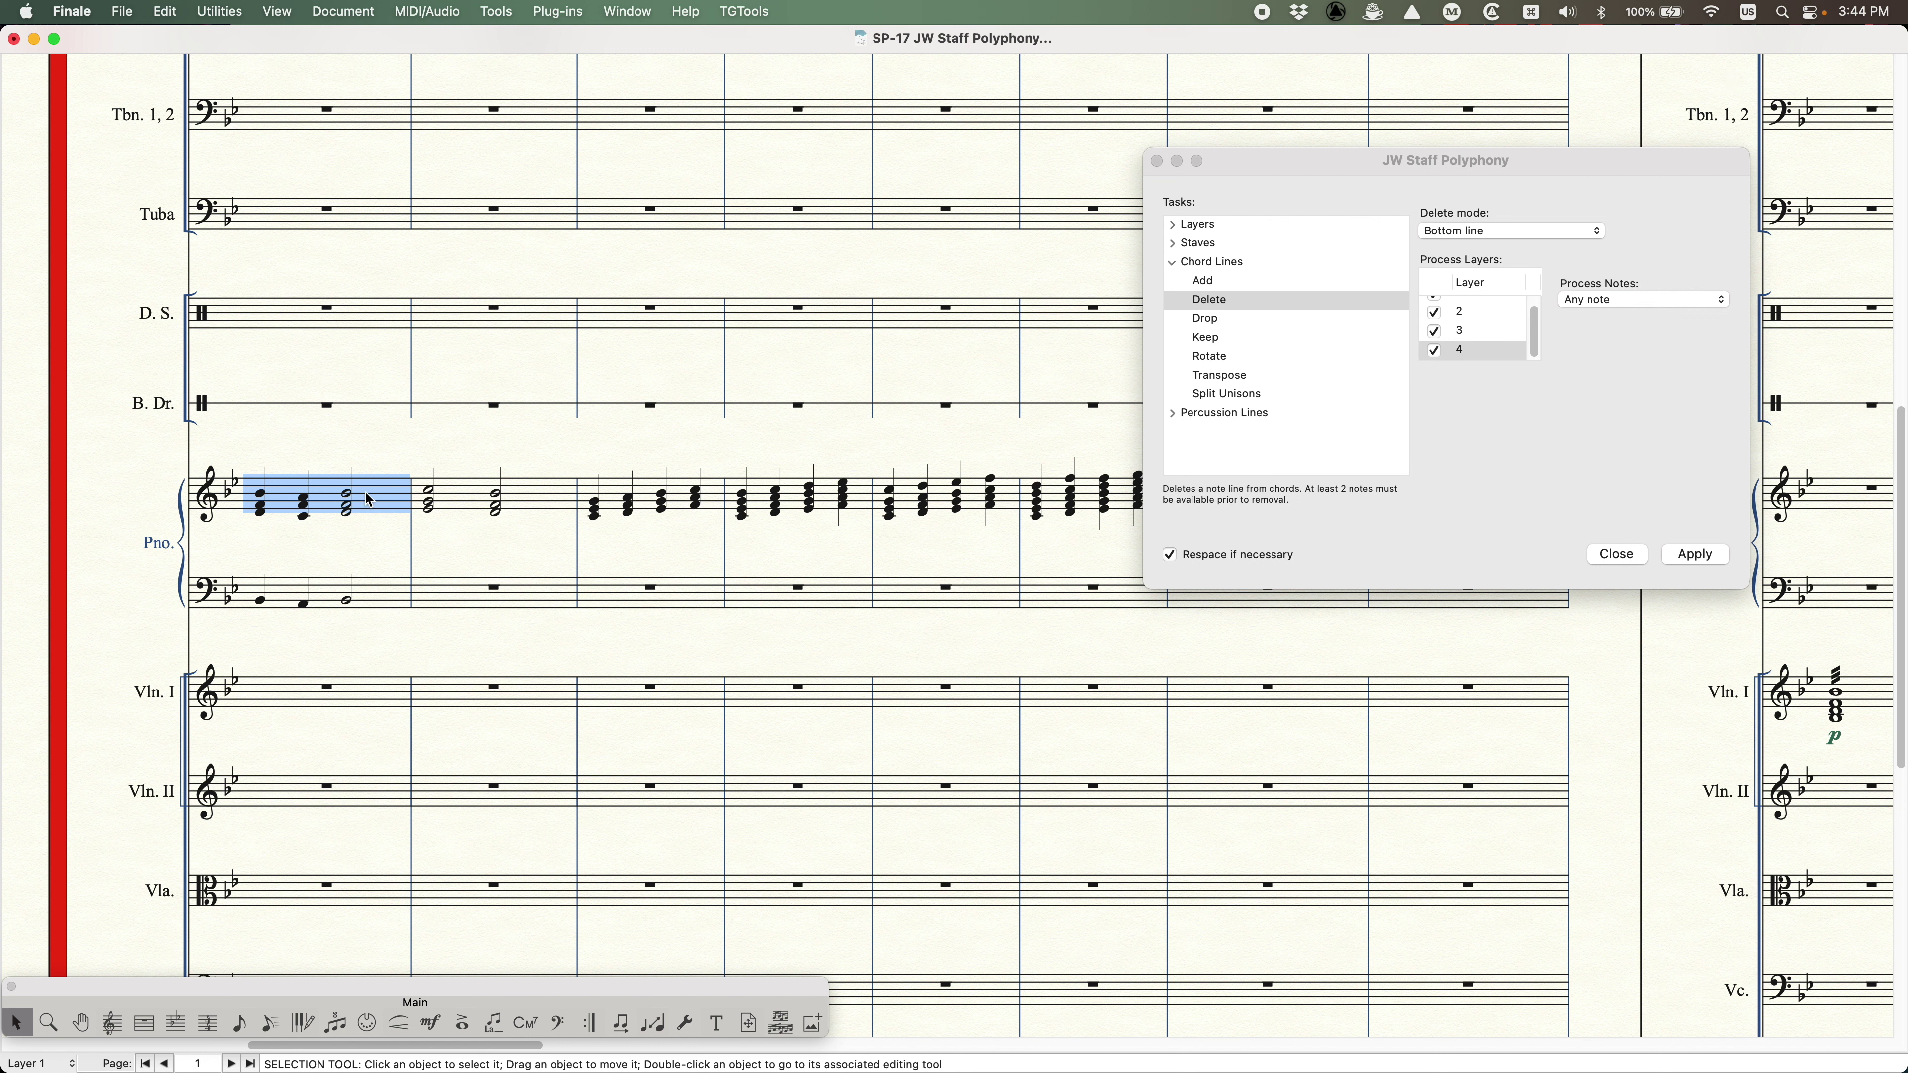
{"action": "left_click", "coordinate": [374, 590]}
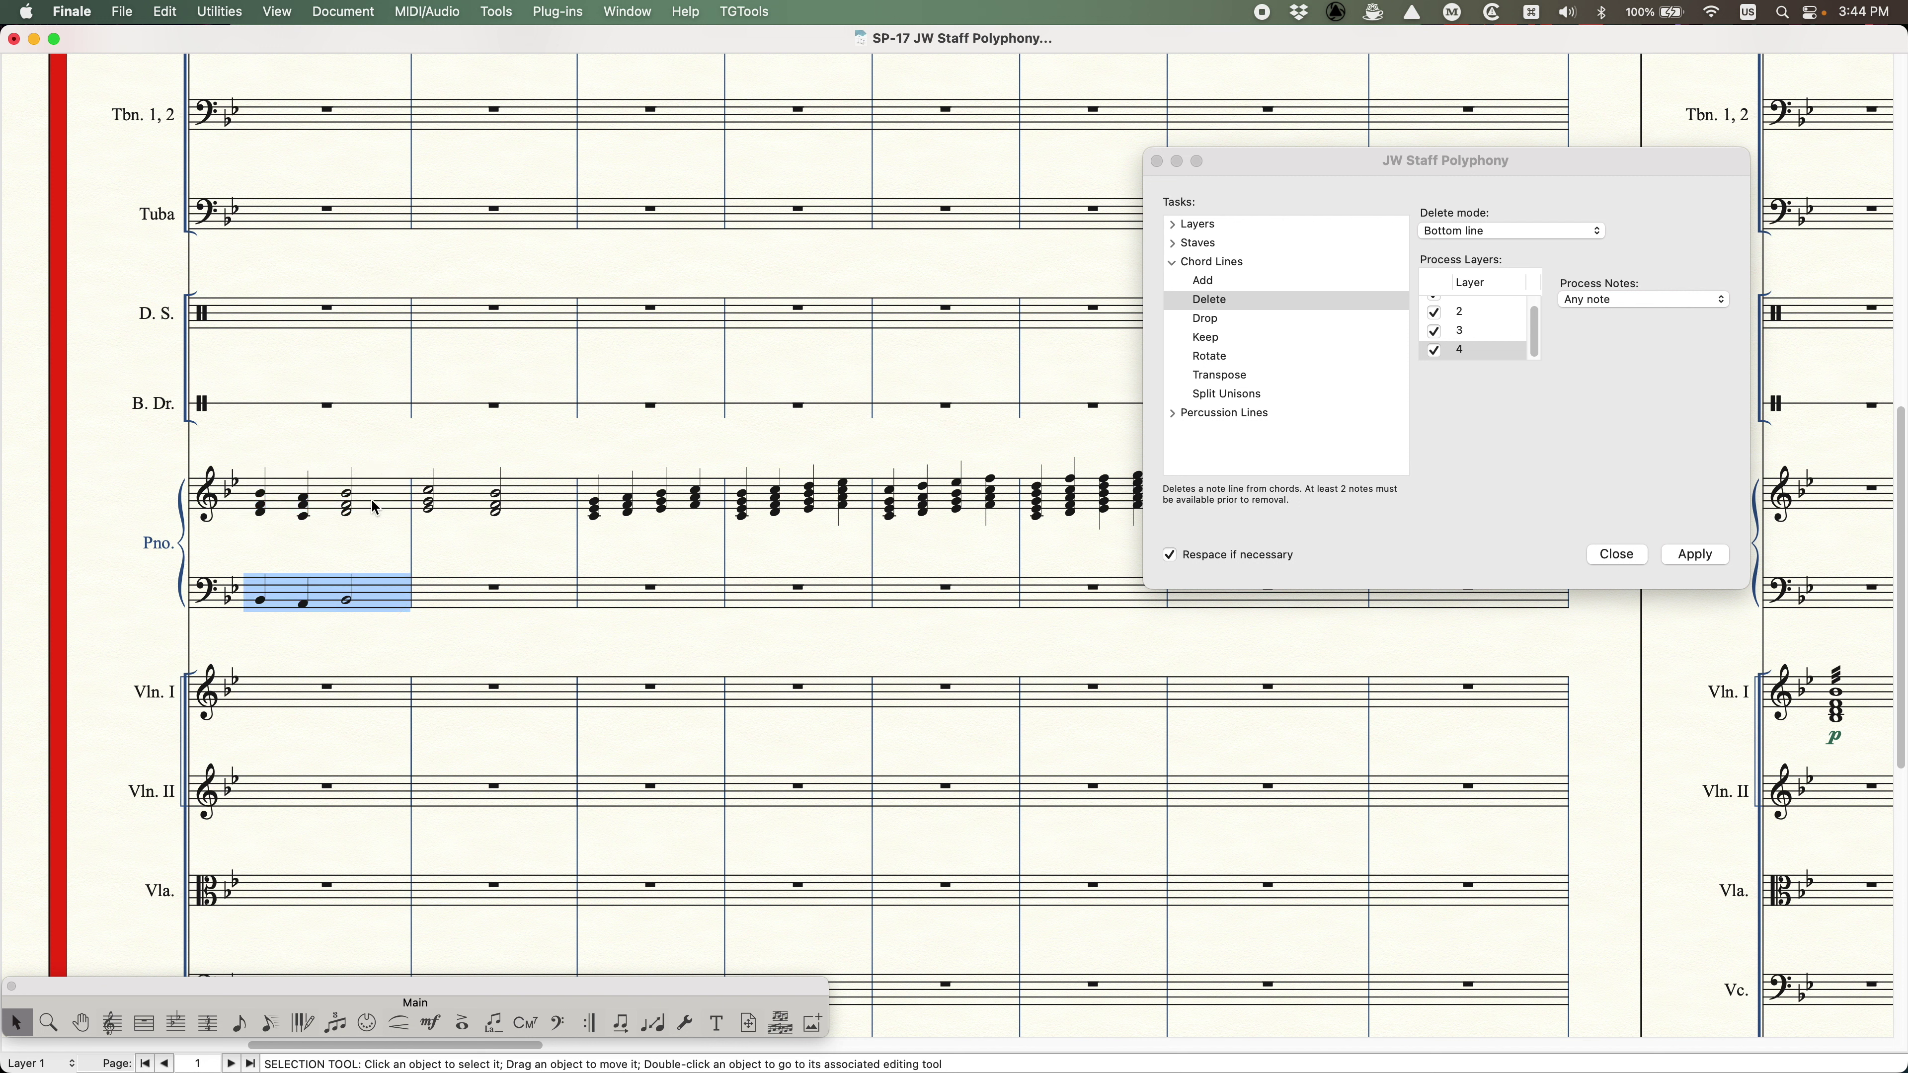
- Rotate the chords in measures 12 and 13 of the piano's treble staff Down with the Rotate chord line task
{"action": "left_click", "coordinate": [1633, 440]}
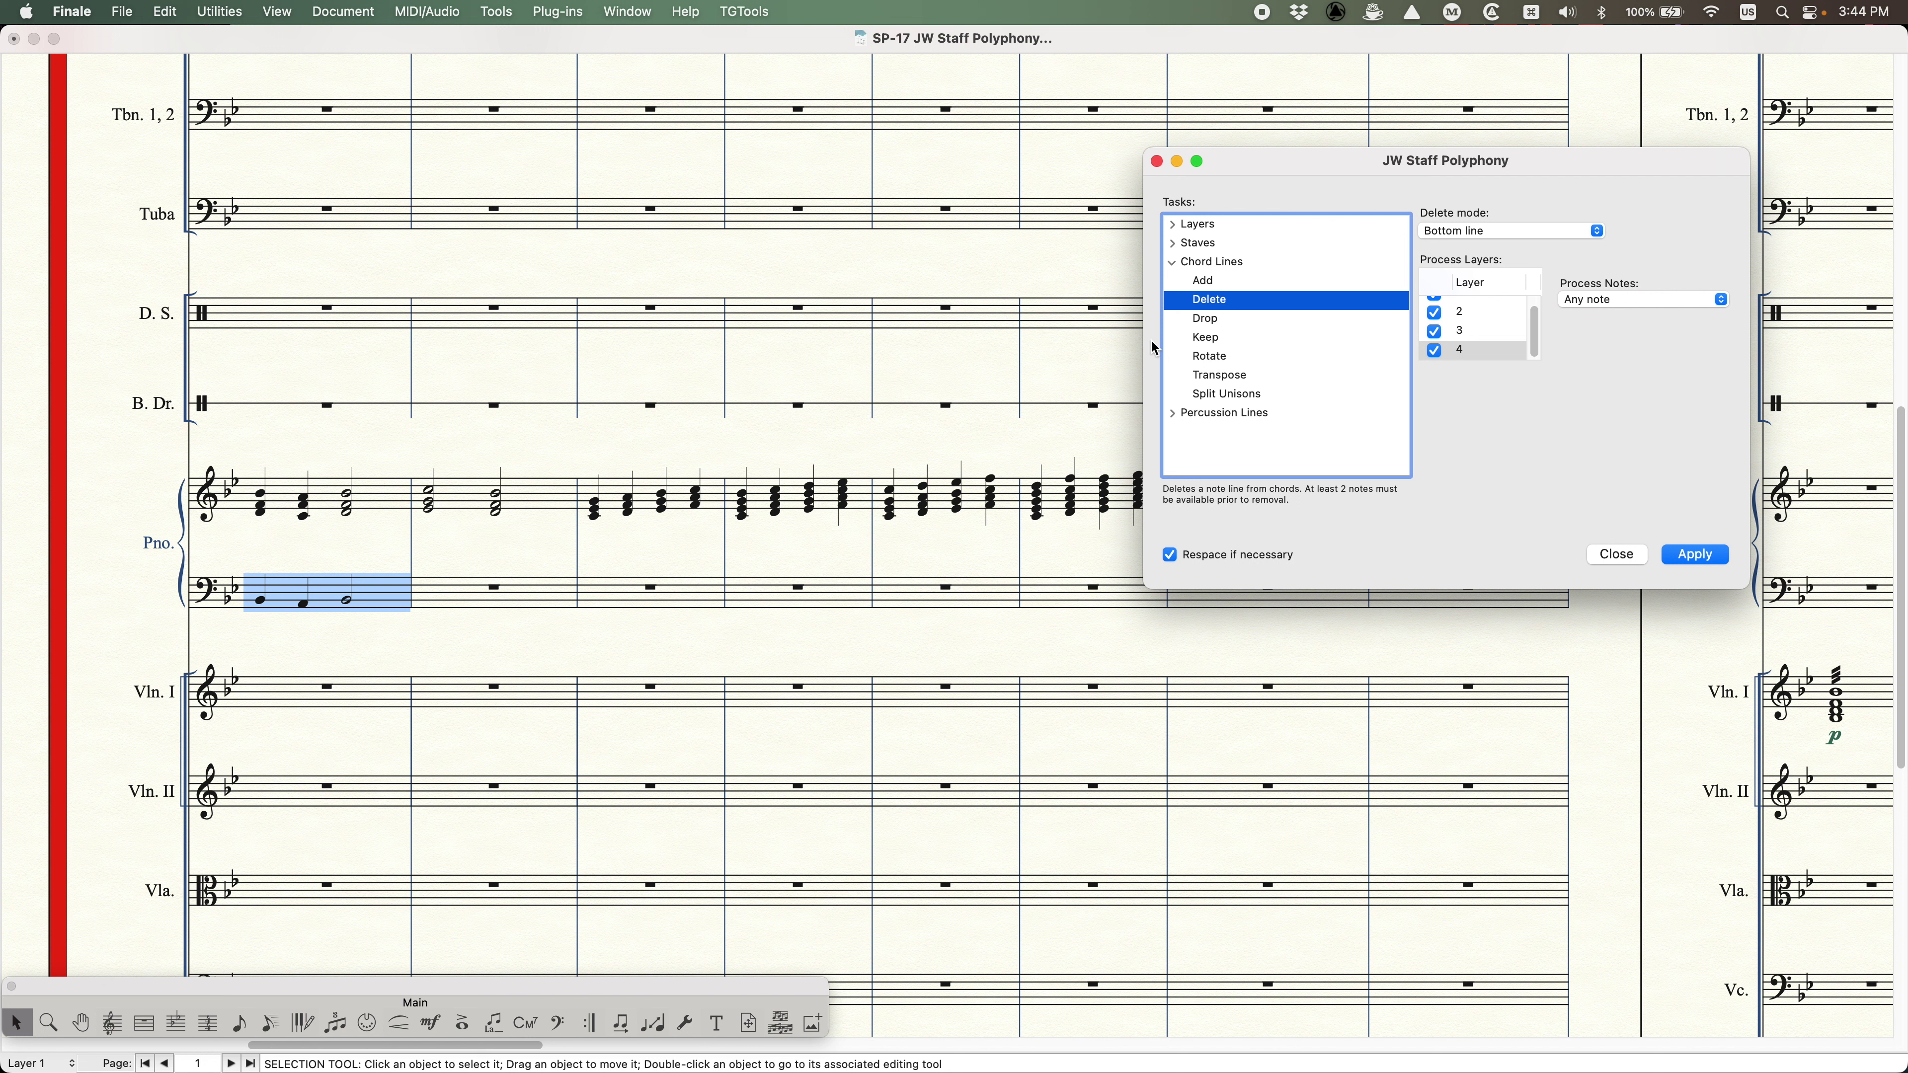
{"action": "left_click", "coordinate": [1222, 356]}
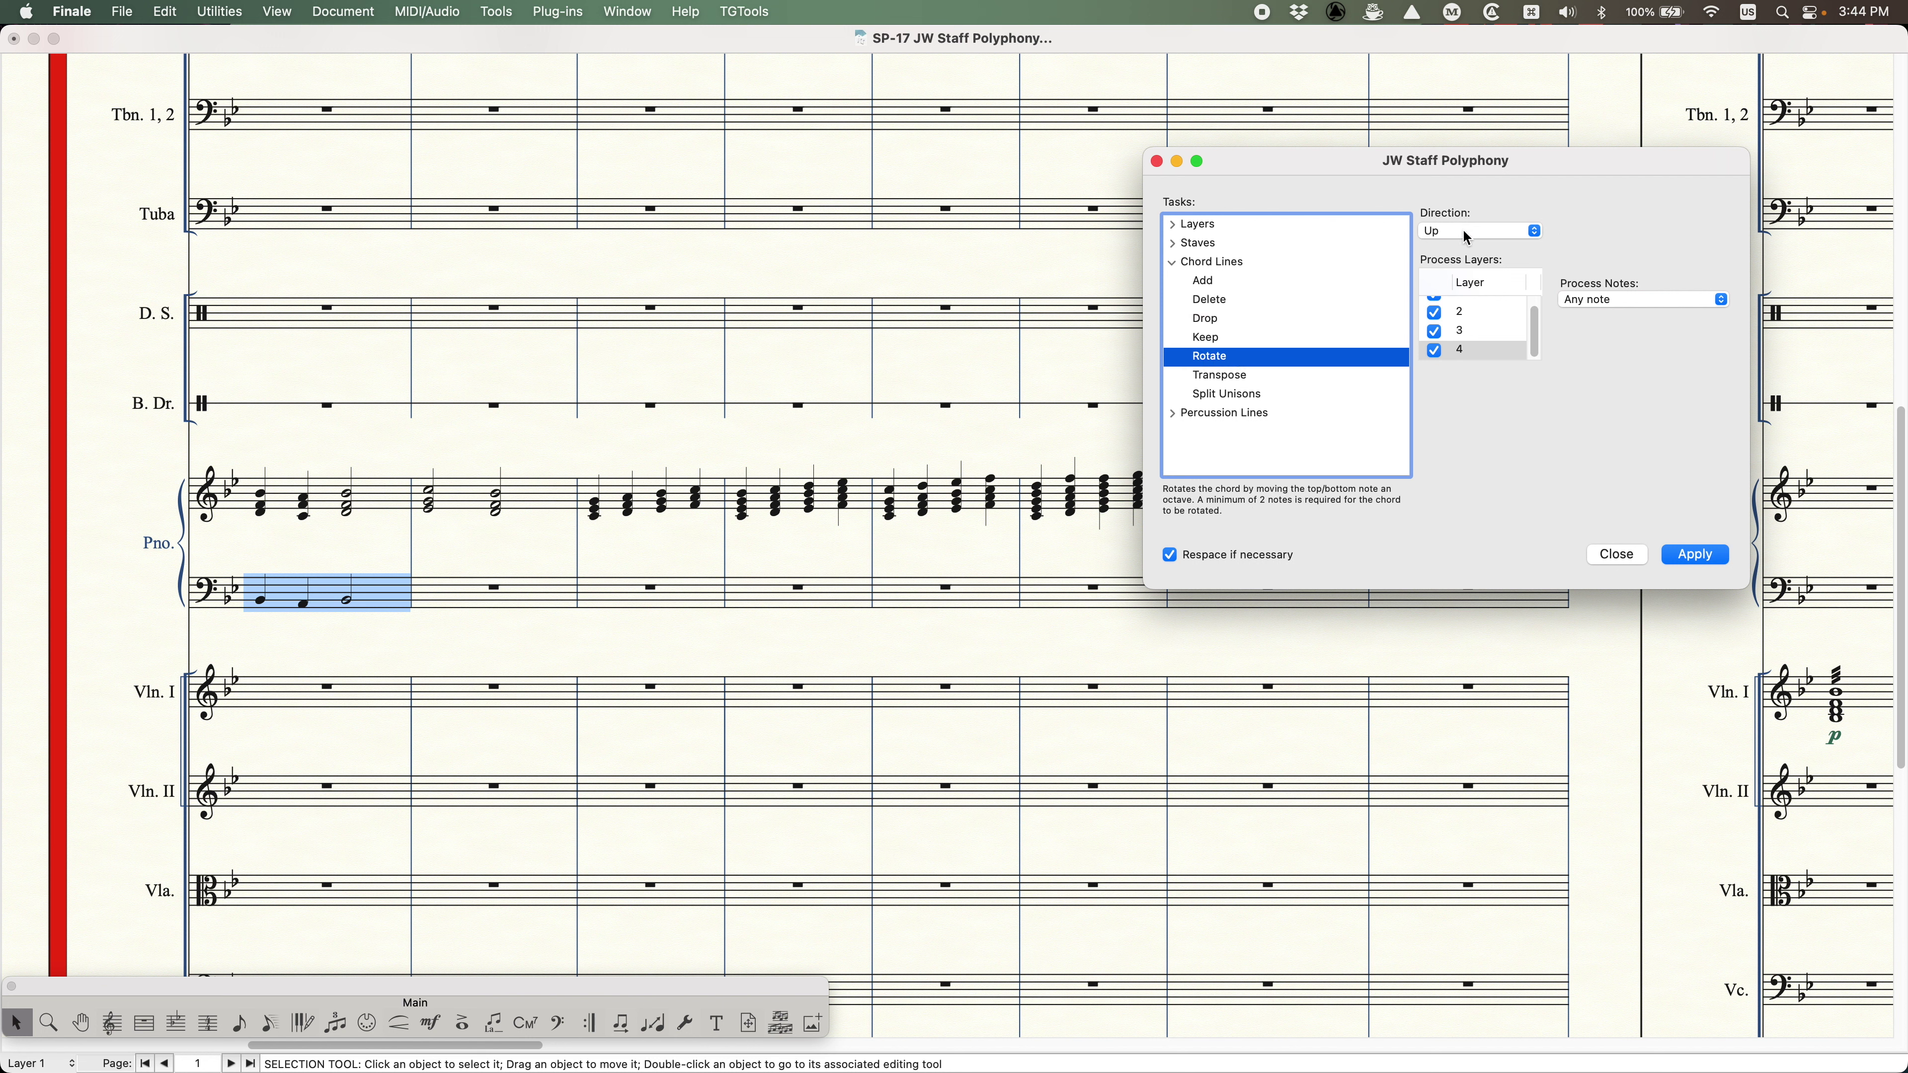
{"action": "left_click", "coordinate": [508, 446]}
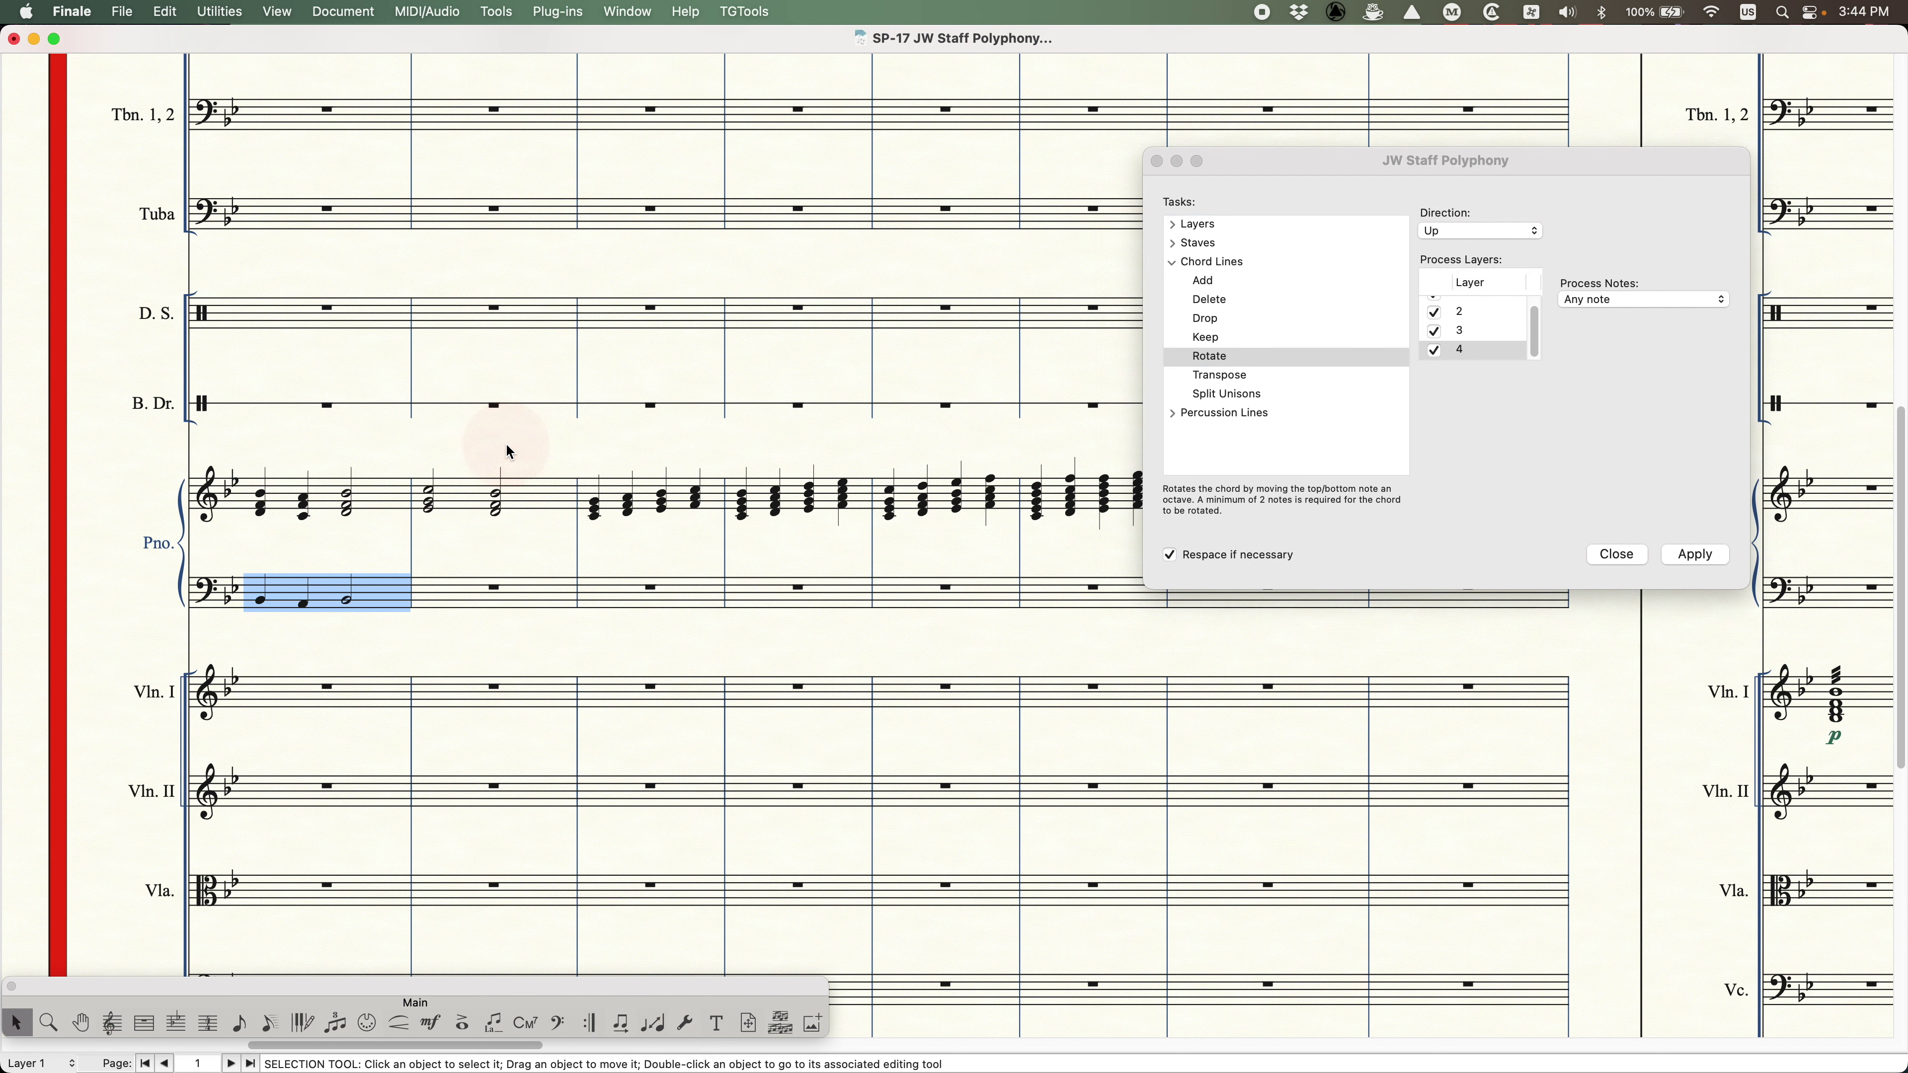
{"action": "scroll", "coordinate": [583, 577], "scroll_direction": "right", "scroll_amount": 2}
{"action": "left_click", "coordinate": [372, 488]}
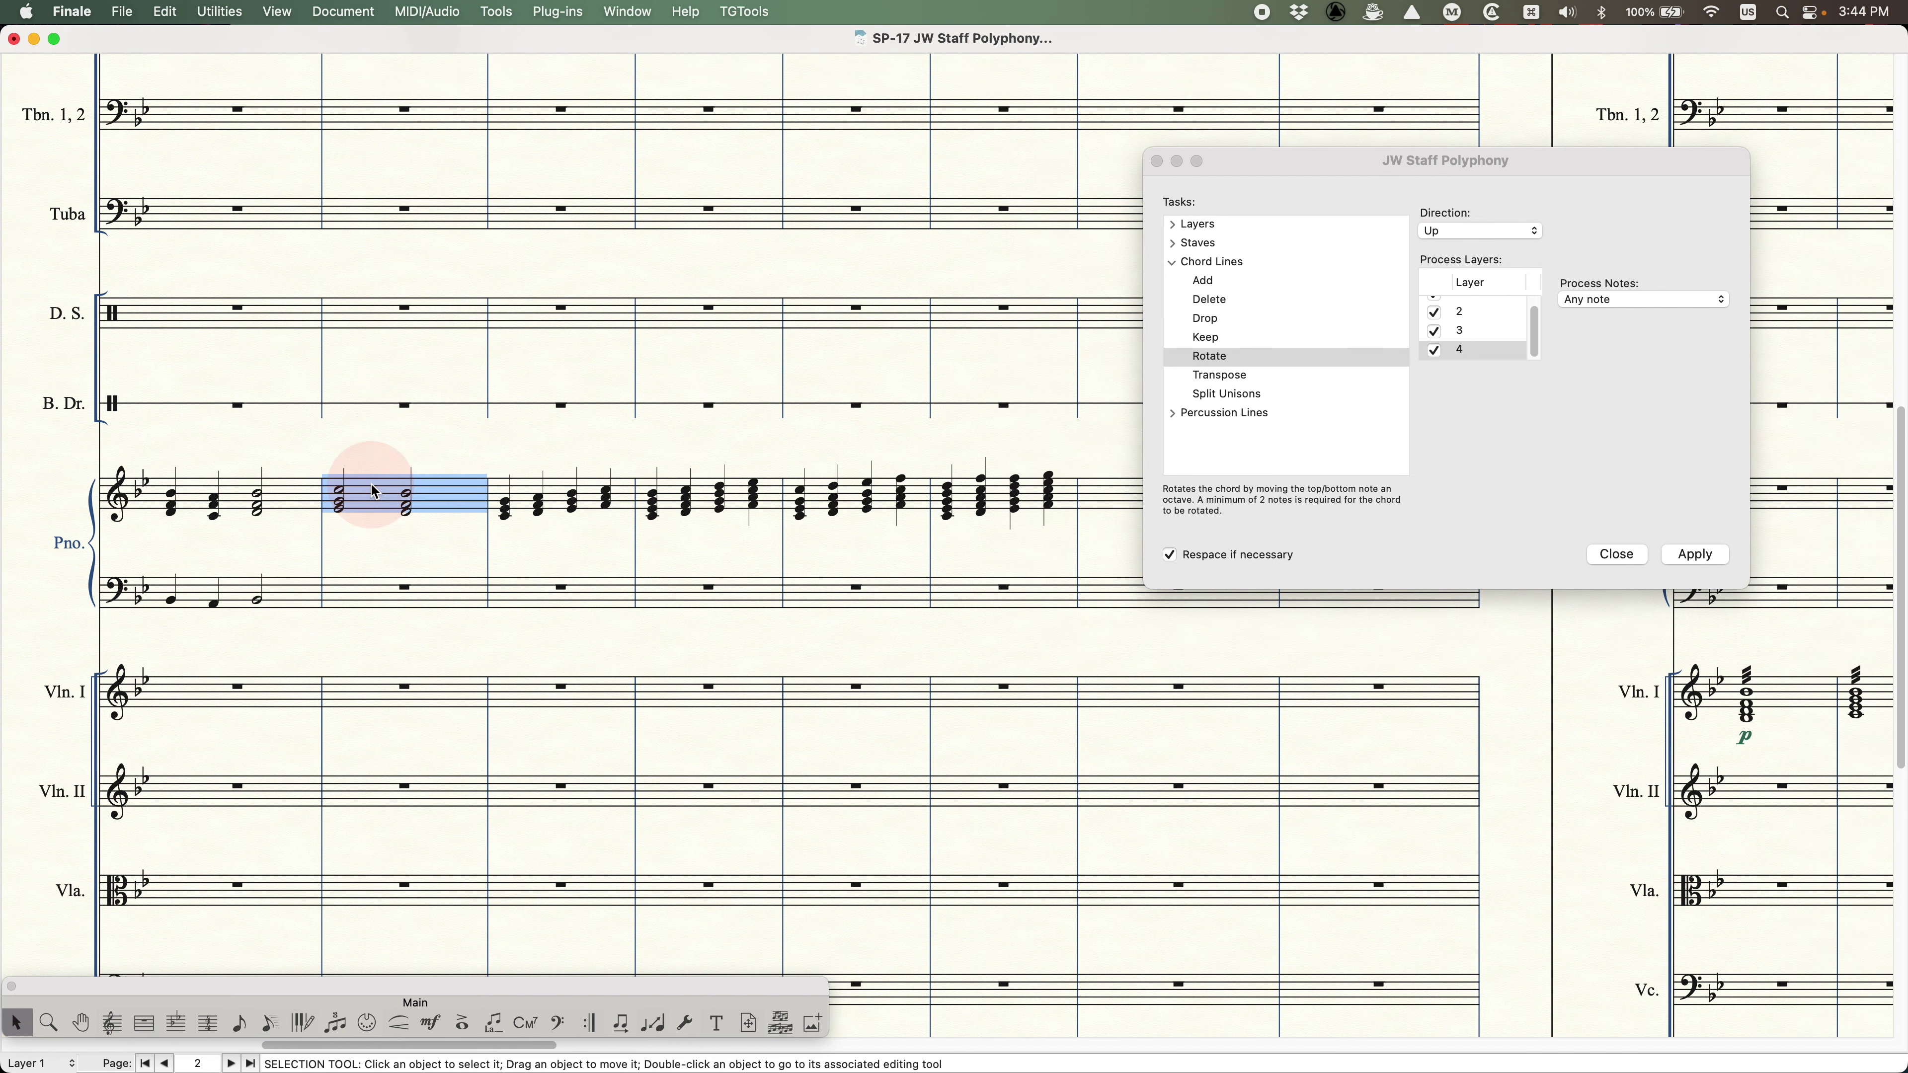
{"action": "left_click", "coordinate": [571, 493], "text": "shift"}
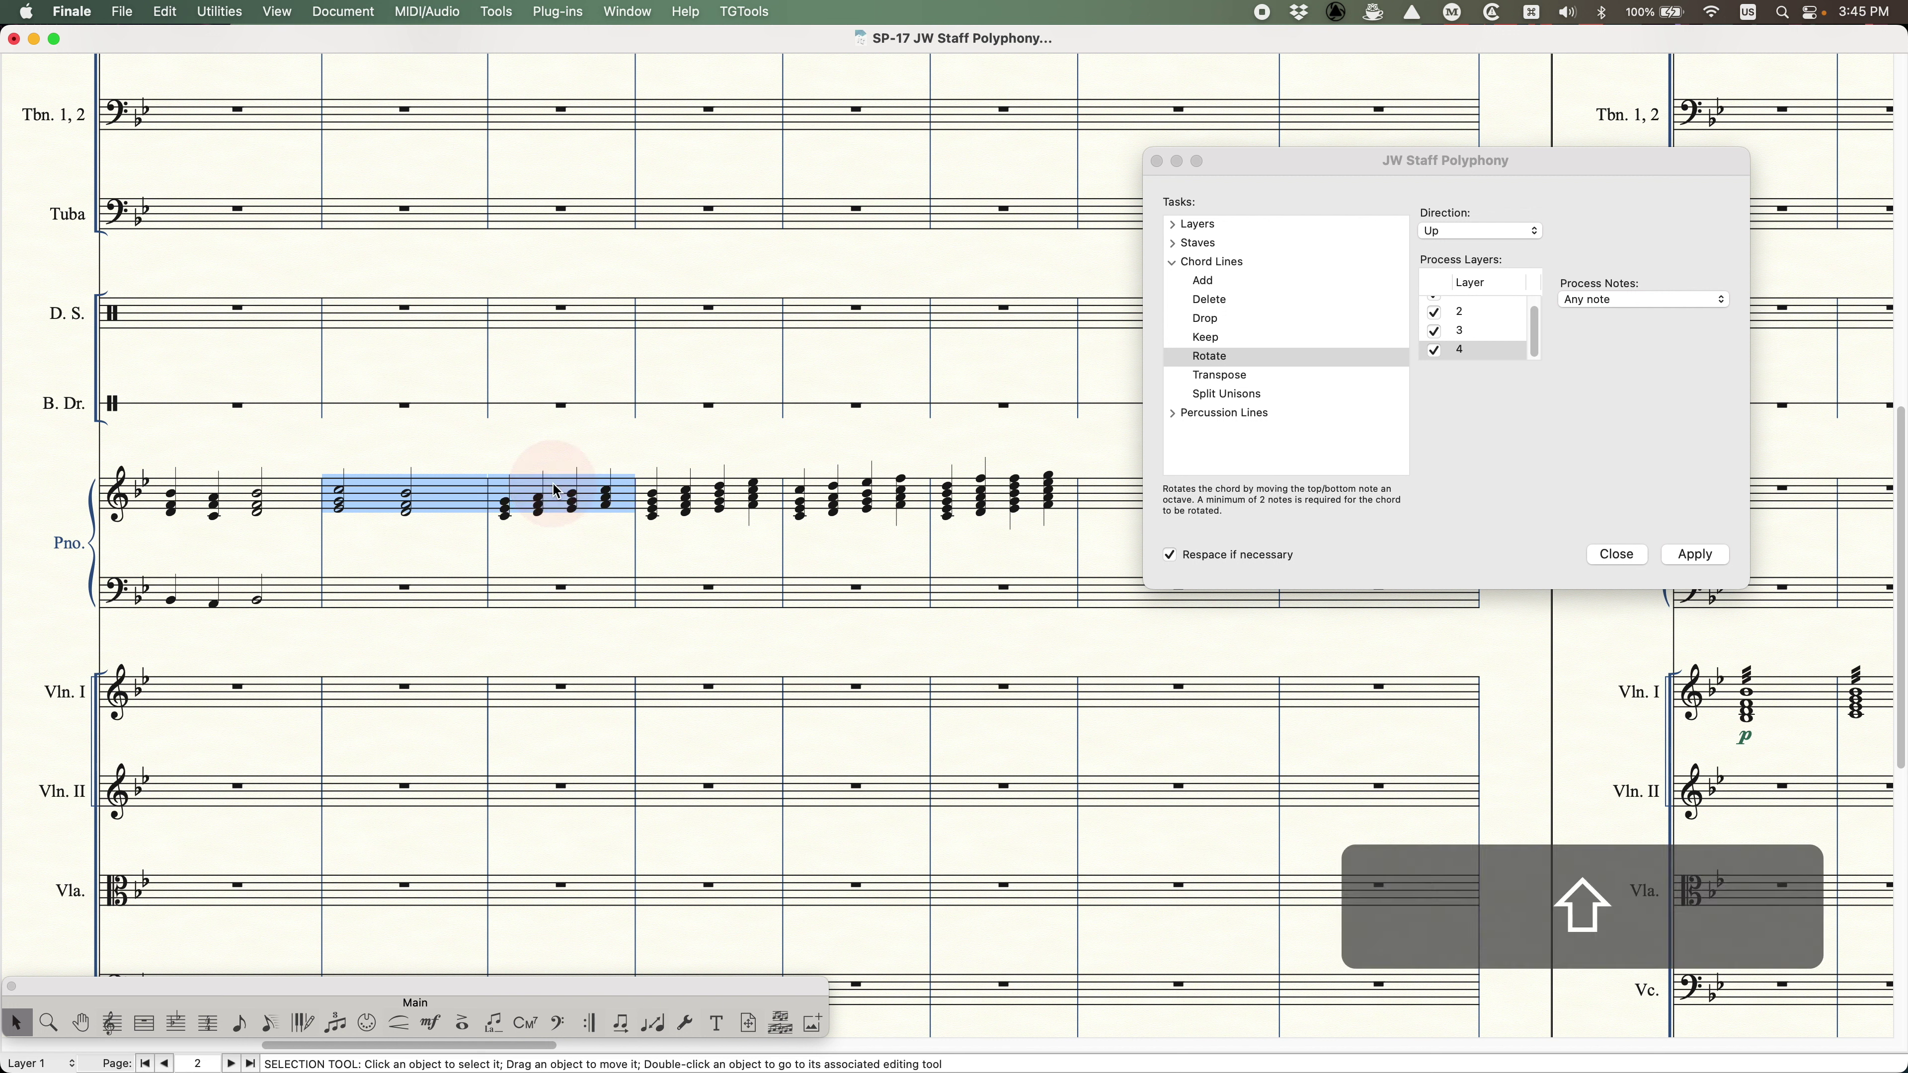
{"action": "left_click", "coordinate": [1524, 230]}
{"action": "left_click", "coordinate": [1472, 252]}
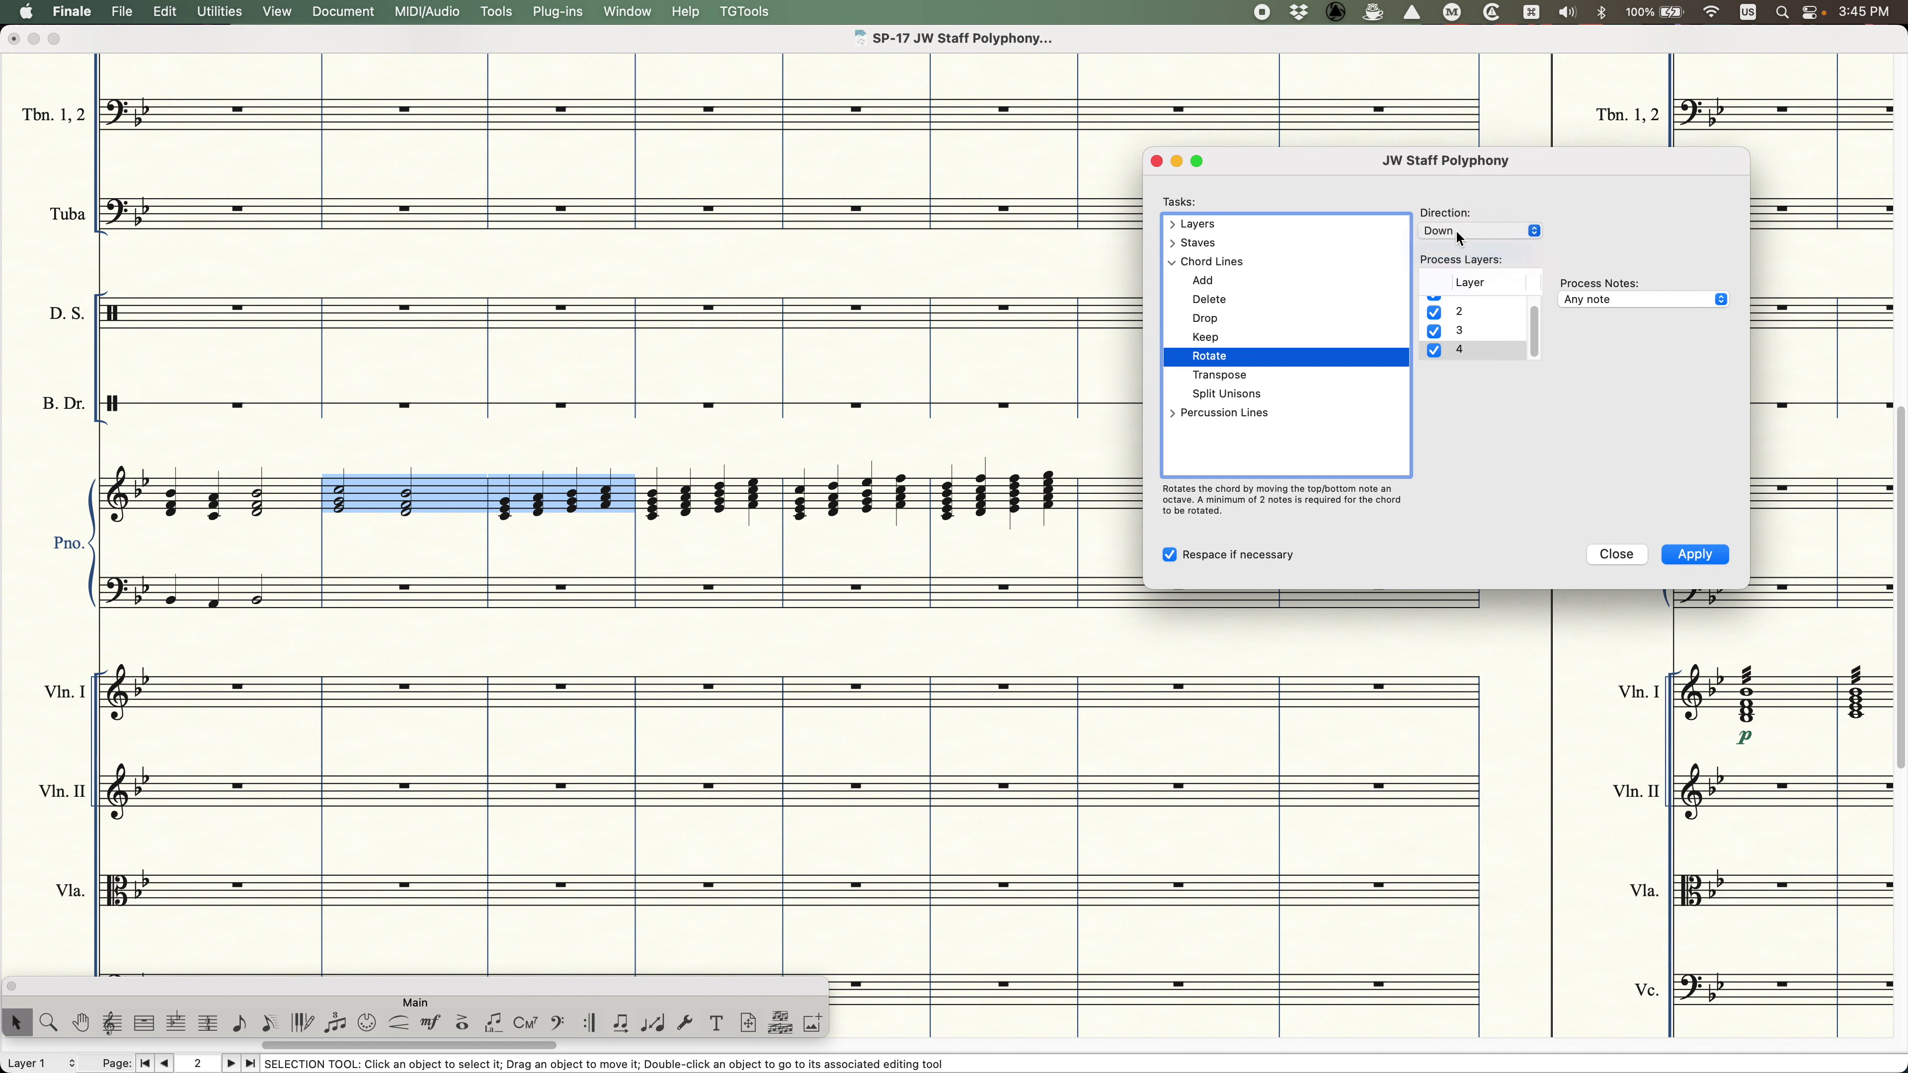
{"action": "left_click", "coordinate": [1686, 555]}
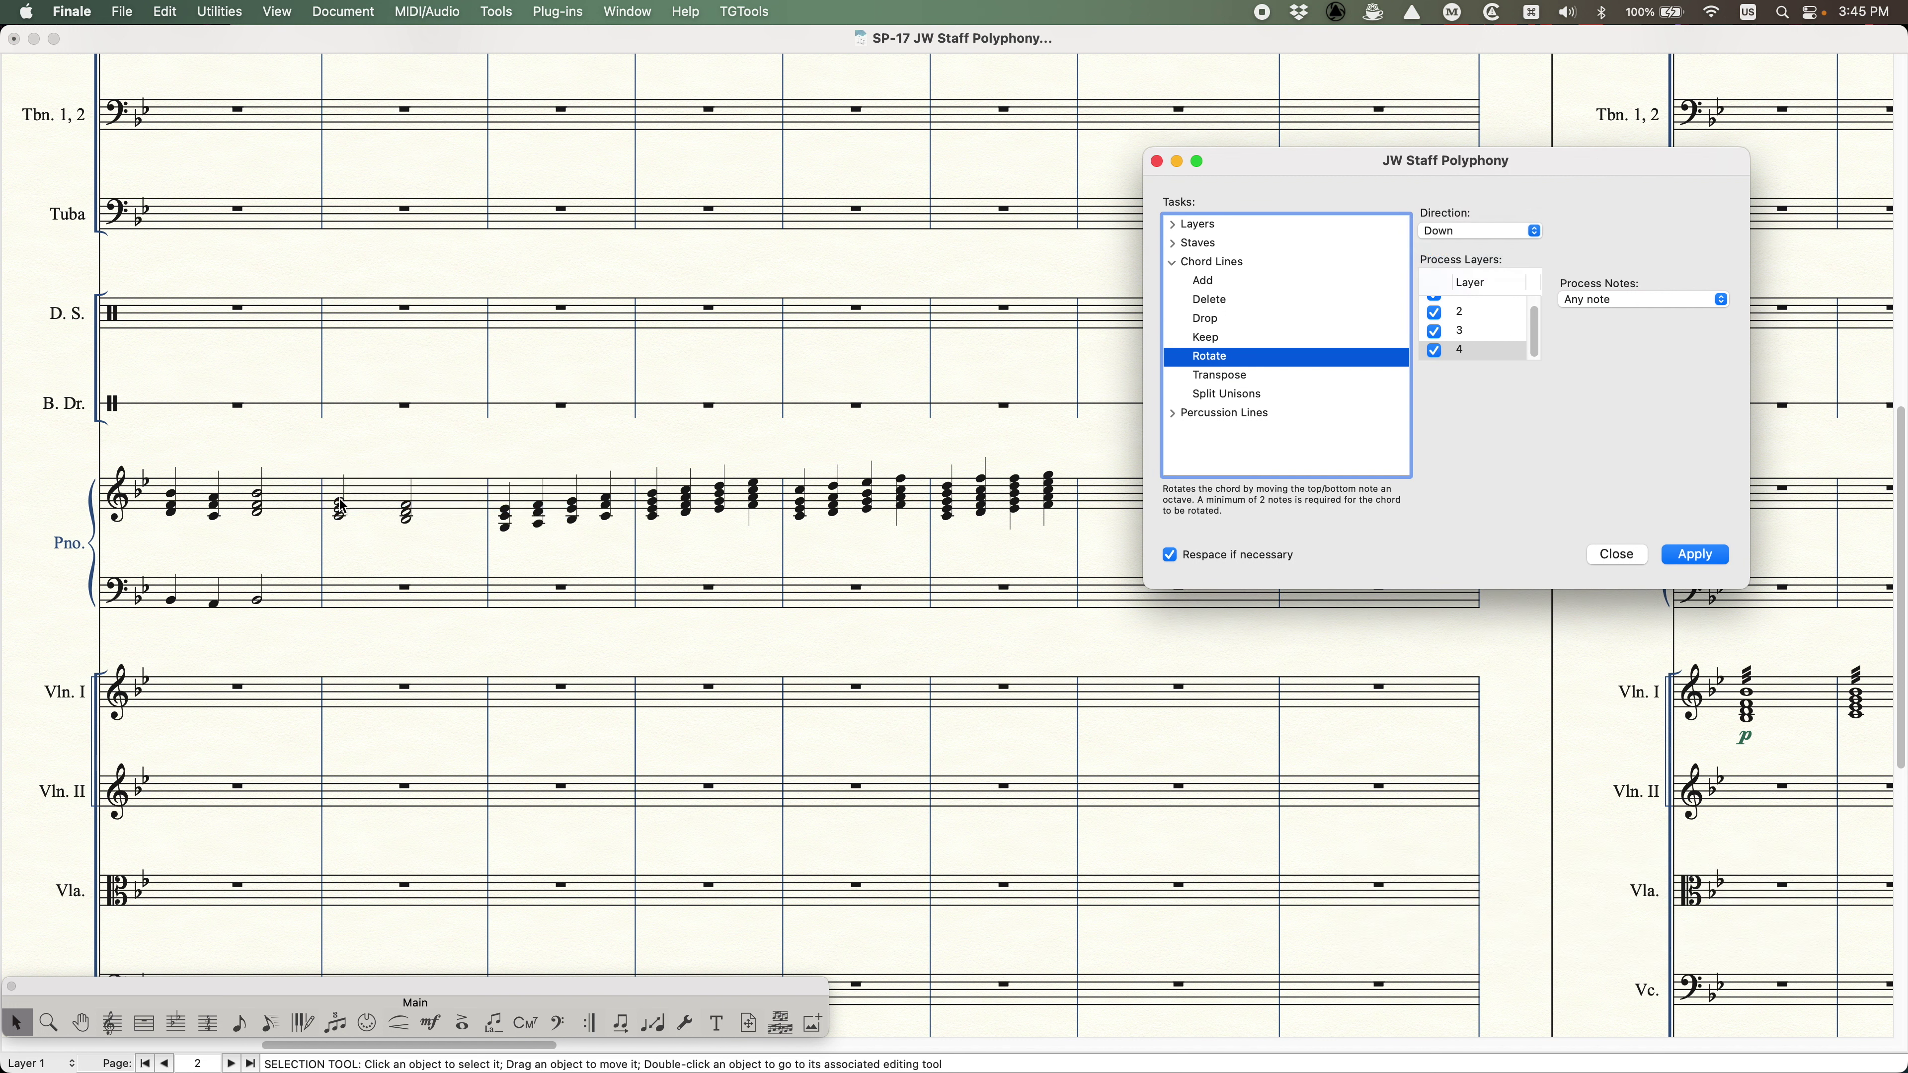
- Rotate the chords in measures 12 and 13 of the piano's treble staff back Up
{"action": "left_click", "coordinate": [405, 499]}
{"action": "left_click", "coordinate": [459, 498]}
{"action": "left_click", "coordinate": [564, 496], "text": "shift"}
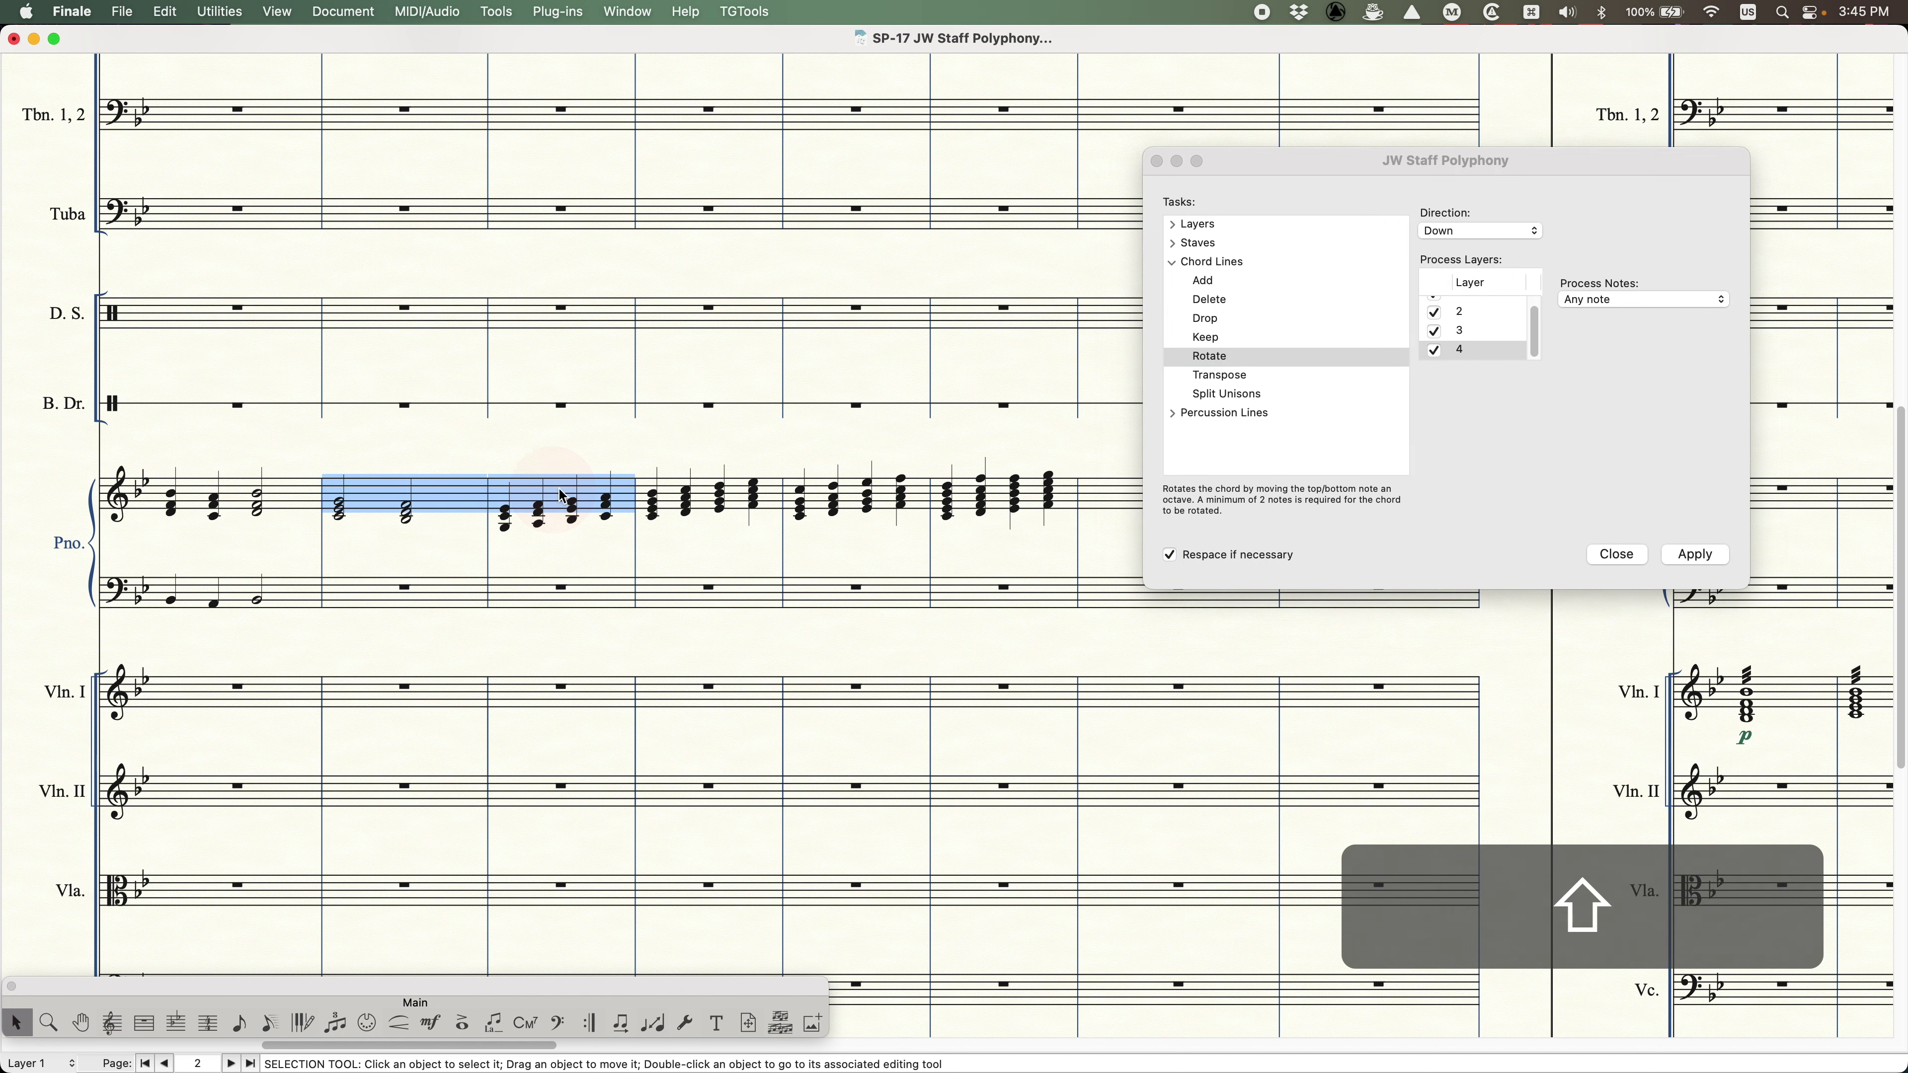
{"action": "left_click", "coordinate": [1472, 248]}
{"action": "left_click", "coordinate": [1472, 213]}
{"action": "key", "text": "Return"}
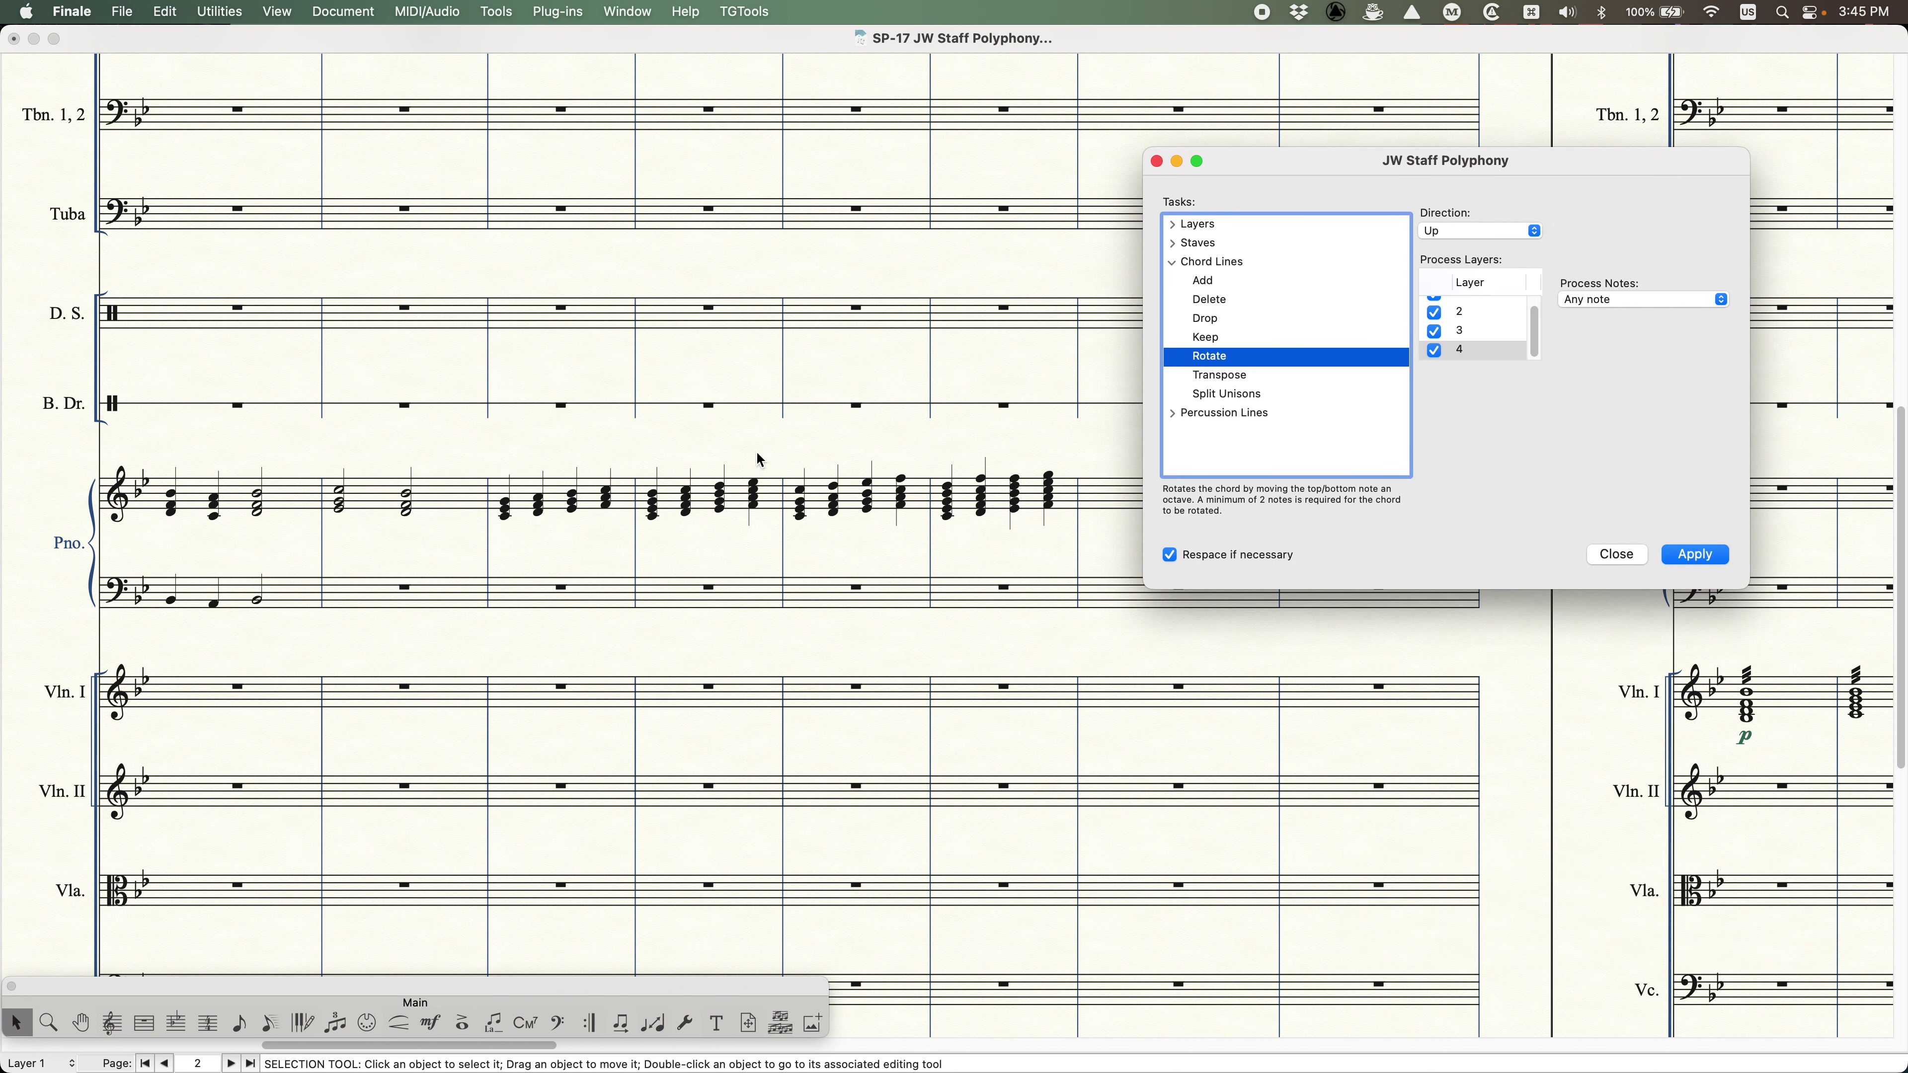
{"action": "left_click", "coordinate": [448, 472]}
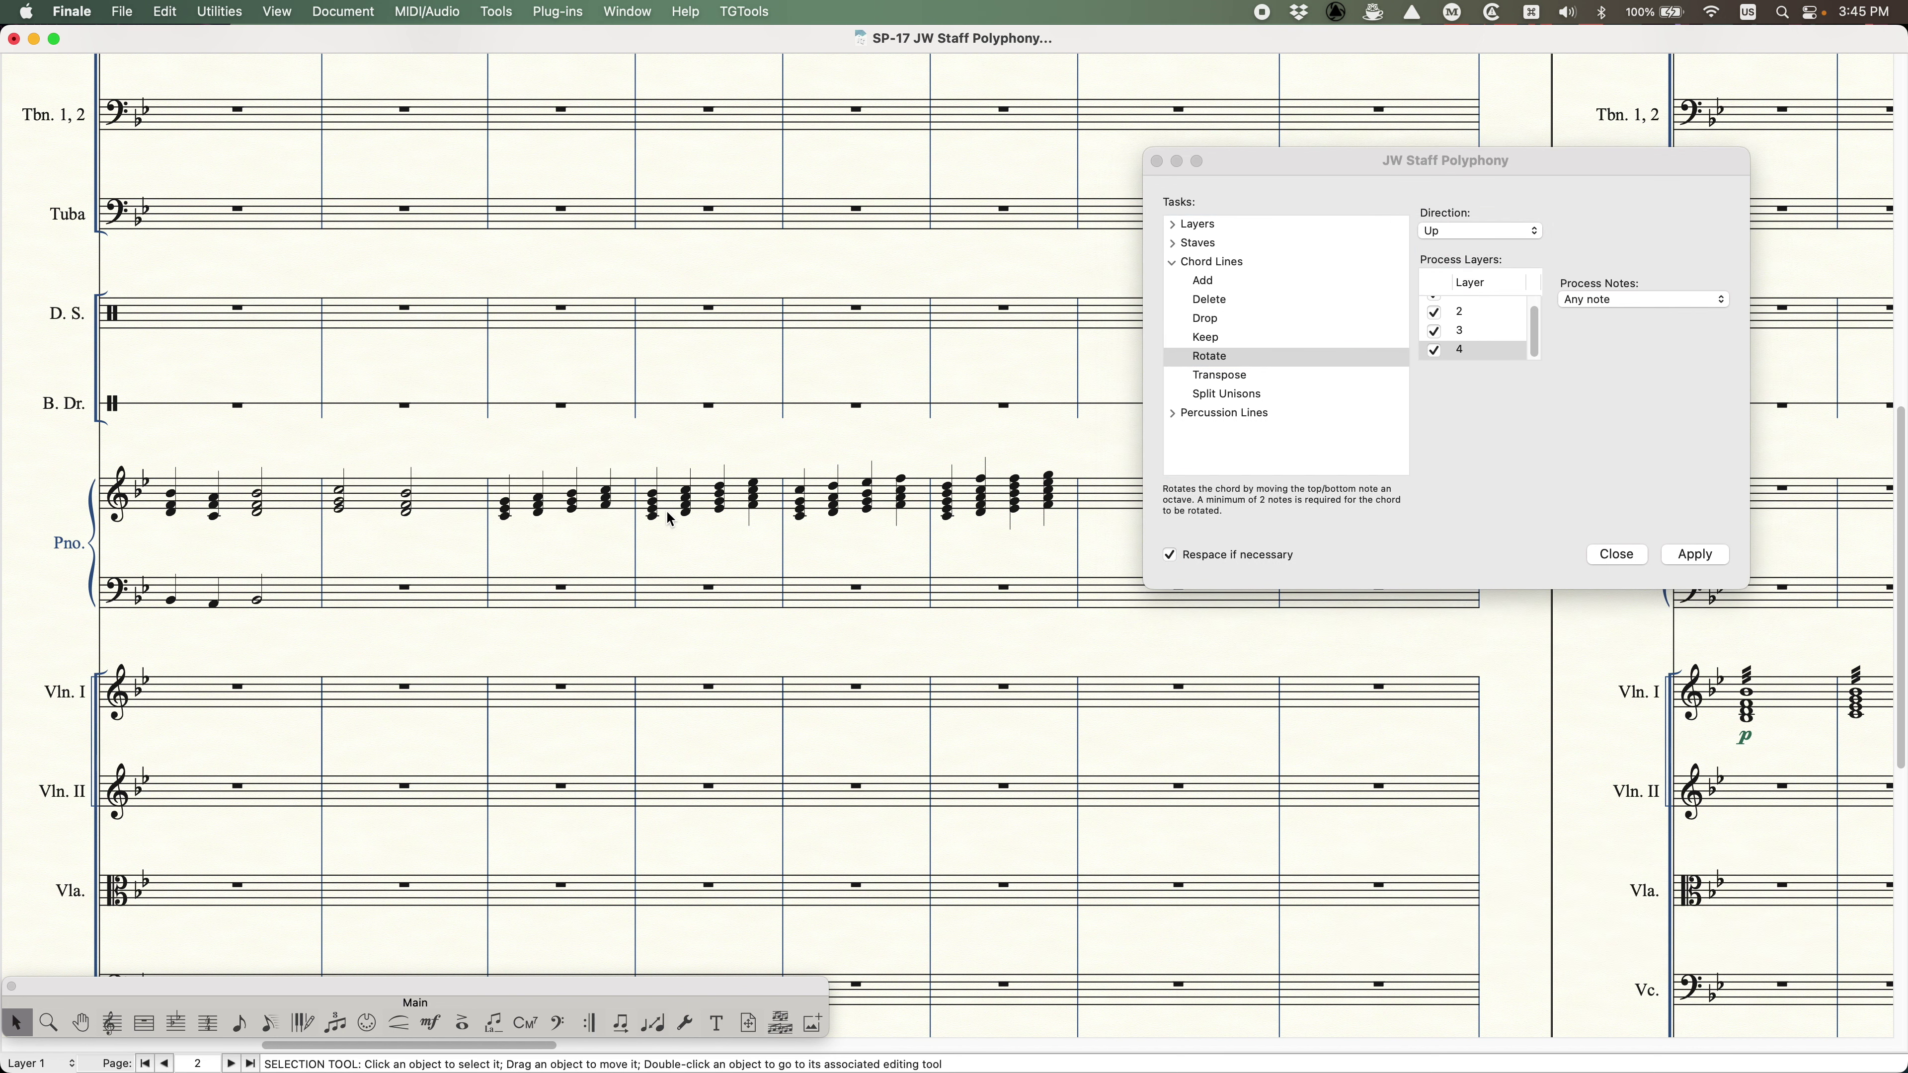
- Rotate the four-note chords in measure 14 of the piano's treble staff Down
{"action": "scroll", "coordinate": [671, 518], "scroll_direction": "right", "scroll_amount": 3}
{"action": "left_click", "coordinate": [589, 500]}
{"action": "left_click", "coordinate": [1532, 219]}
{"action": "left_click", "coordinate": [1484, 233]}
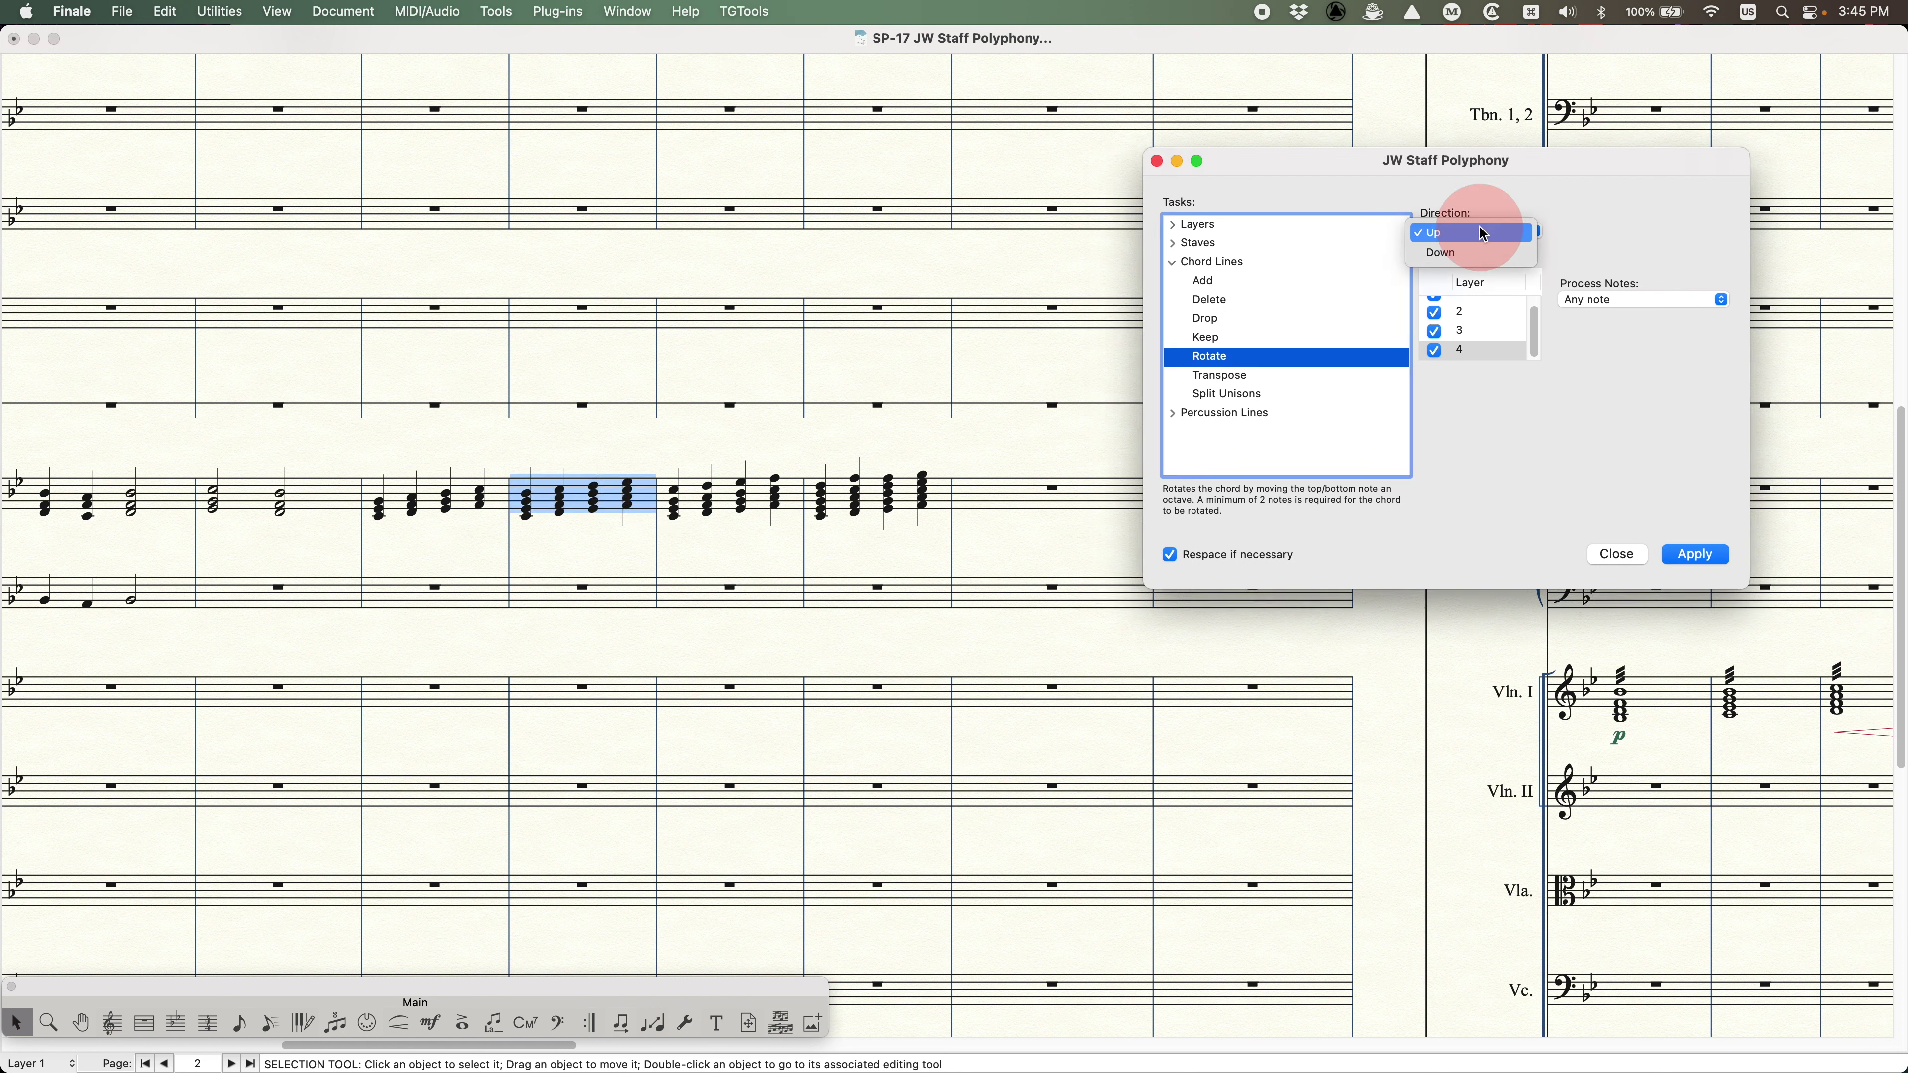
{"action": "left_click", "coordinate": [1445, 254]}
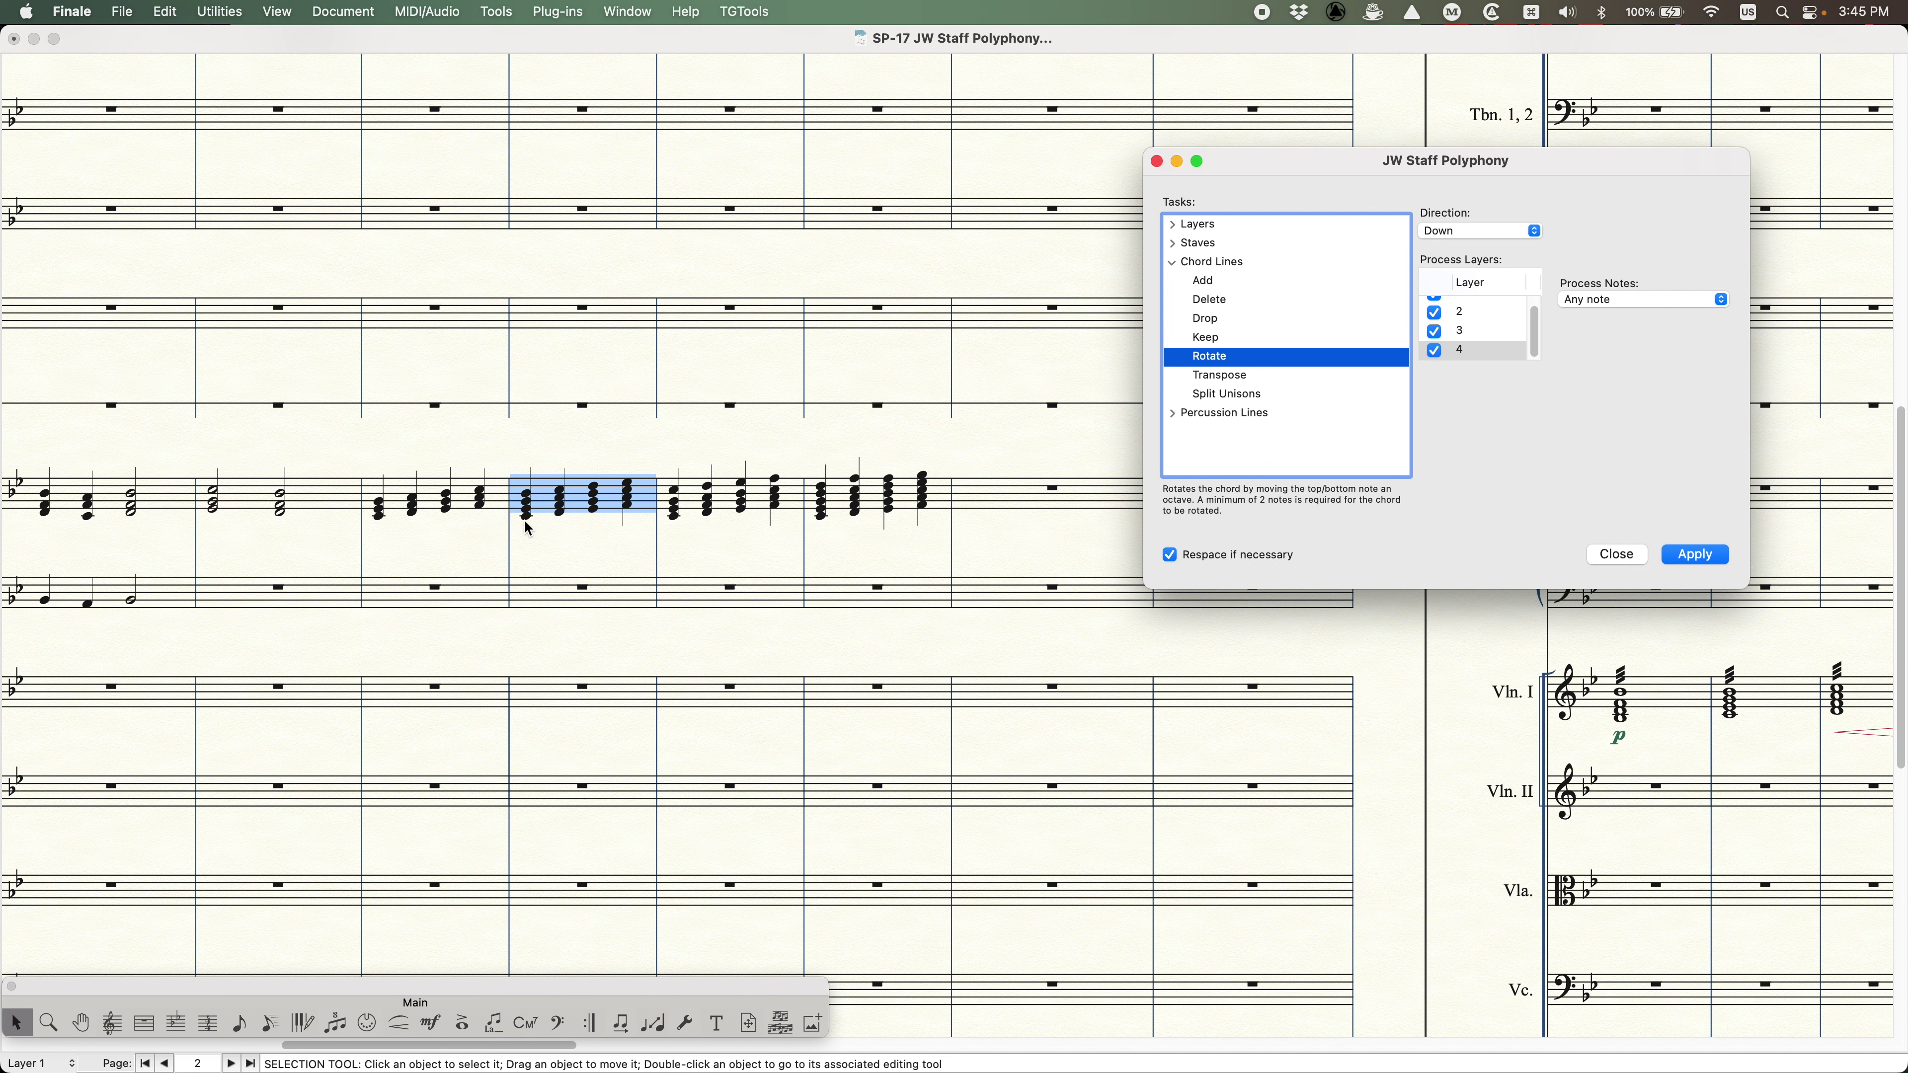
{"action": "left_click", "coordinate": [1703, 556]}
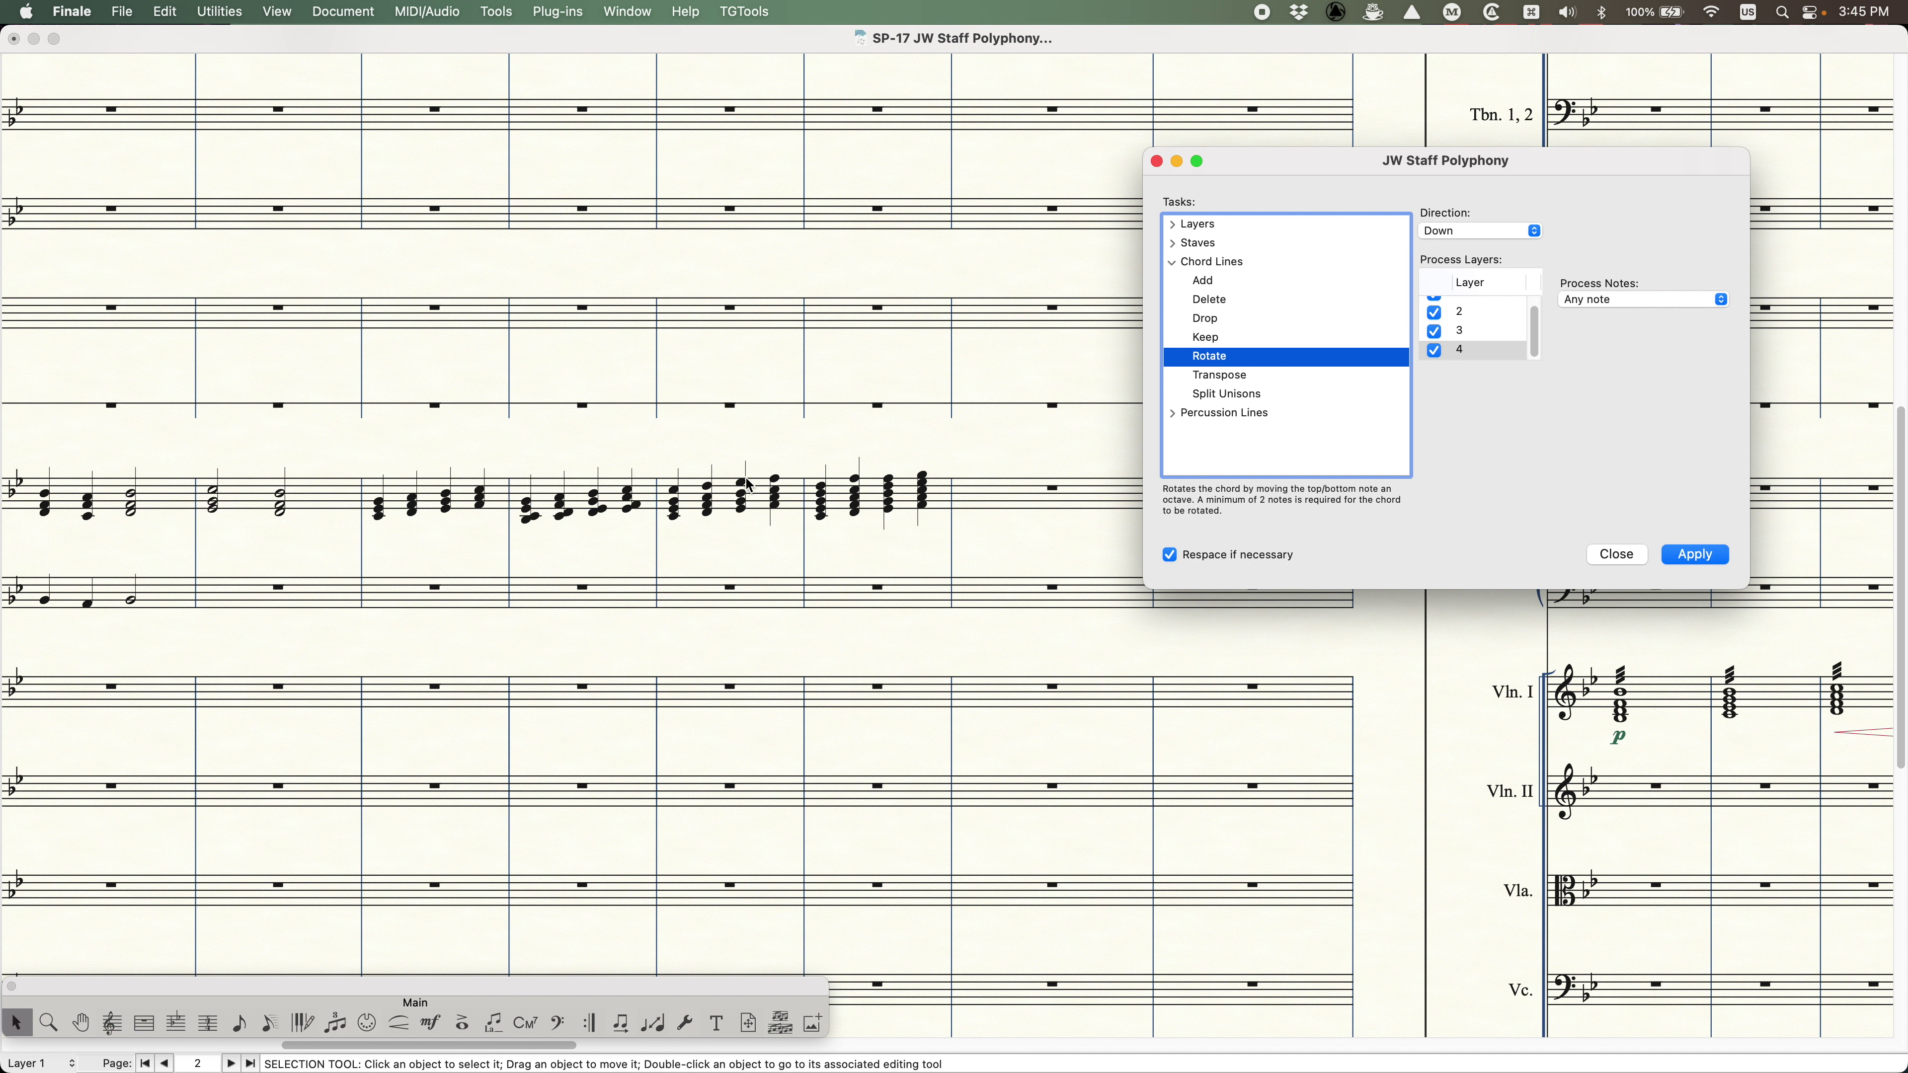
- Select measures 15 and 16 of the piano's treble staff and set the Rotate direction to Up
{"action": "left_click", "coordinate": [697, 508]}
{"action": "left_click", "coordinate": [694, 503]}
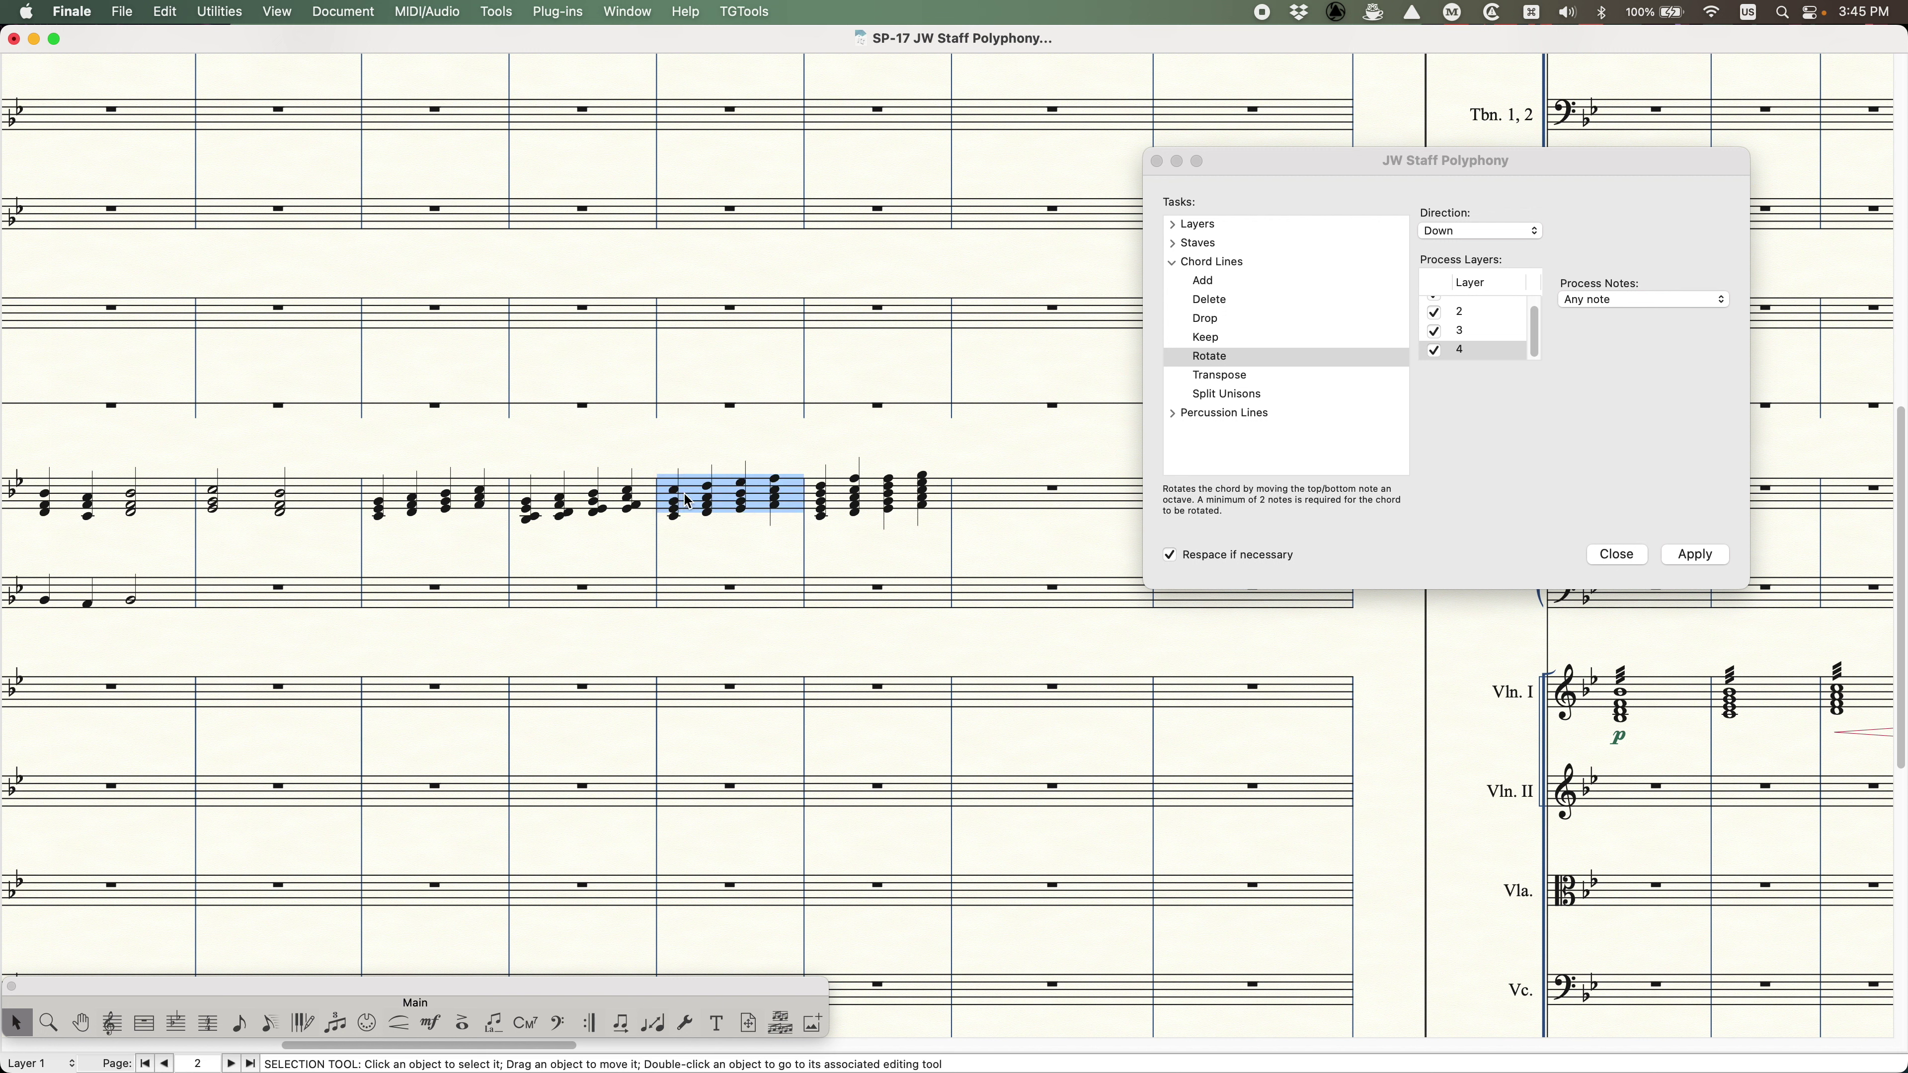
{"action": "left_click", "coordinate": [883, 526], "text": "shift"}
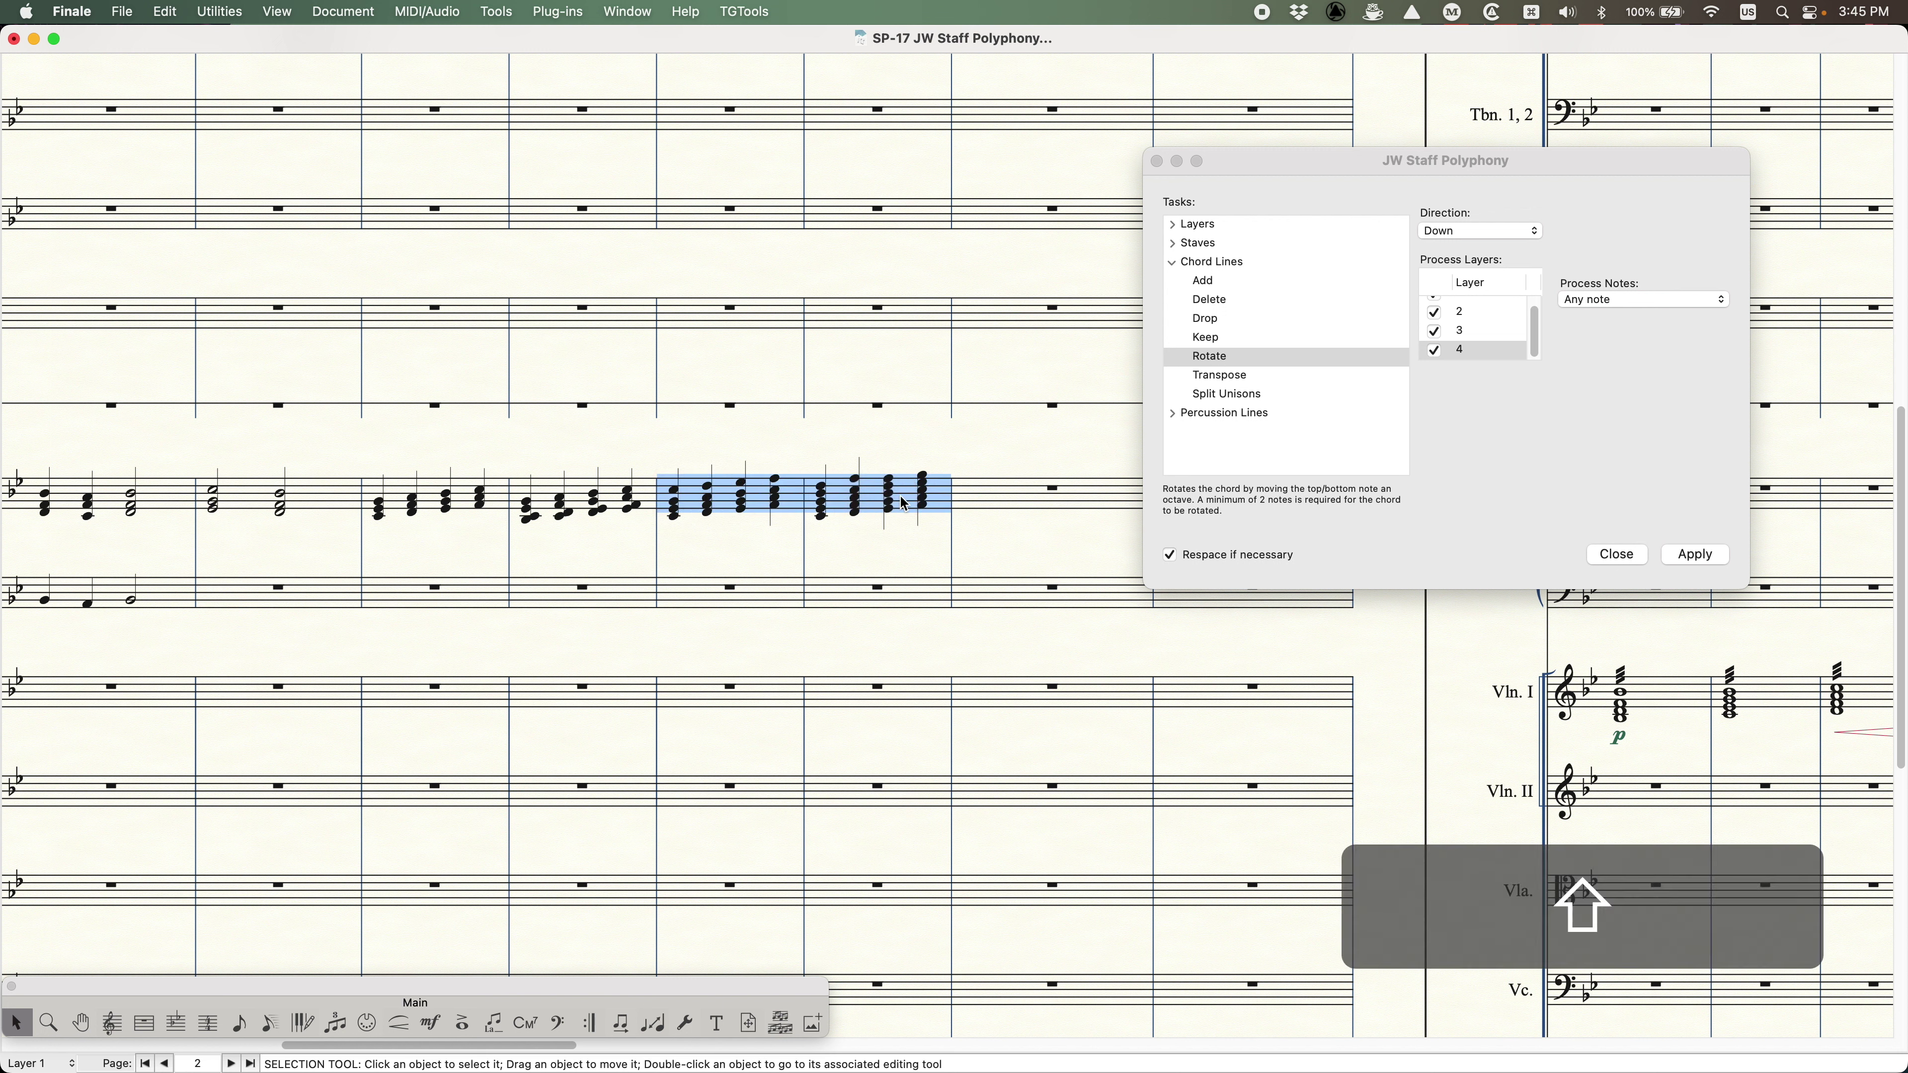
{"action": "left_click", "coordinate": [1682, 396]}
{"action": "left_click", "coordinate": [1480, 231]}
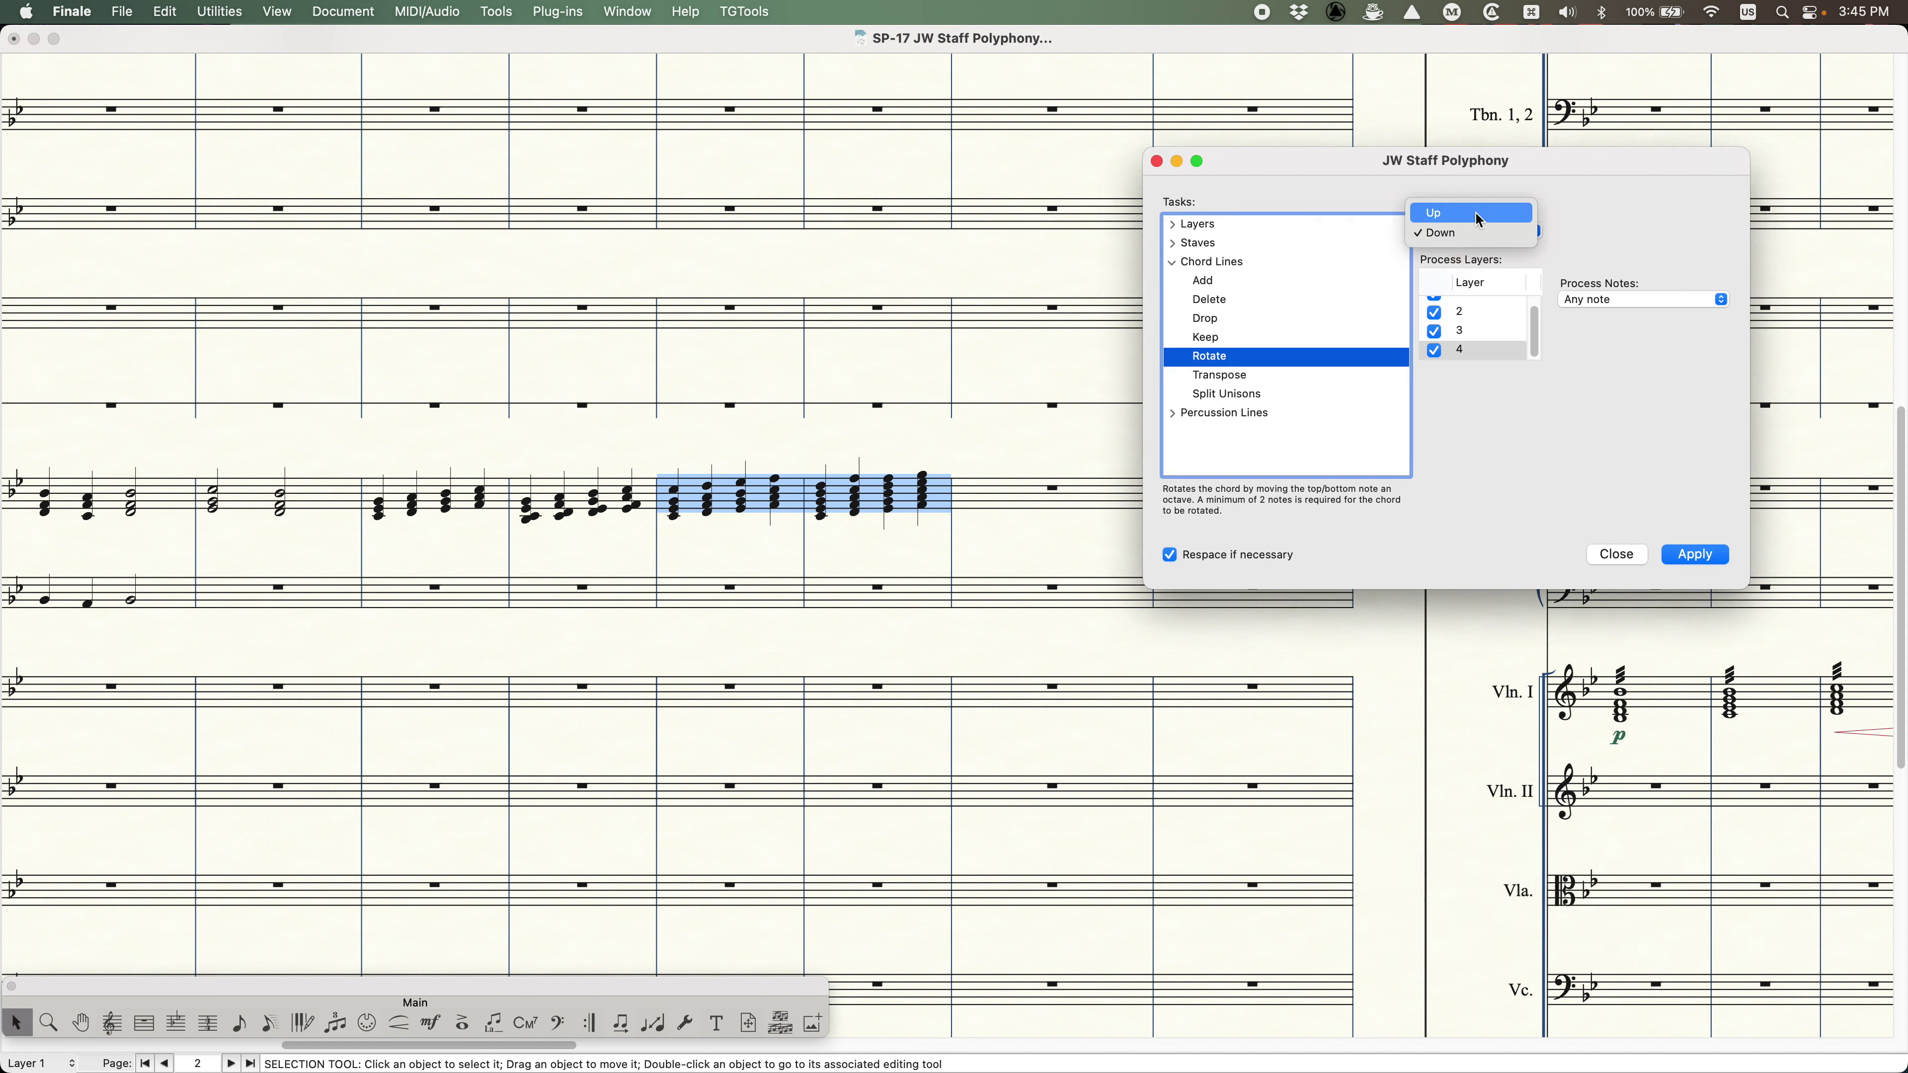
{"action": "left_click", "coordinate": [1472, 213]}
{"action": "left_click", "coordinate": [1694, 555]}
{"action": "left_click", "coordinate": [1473, 233]}
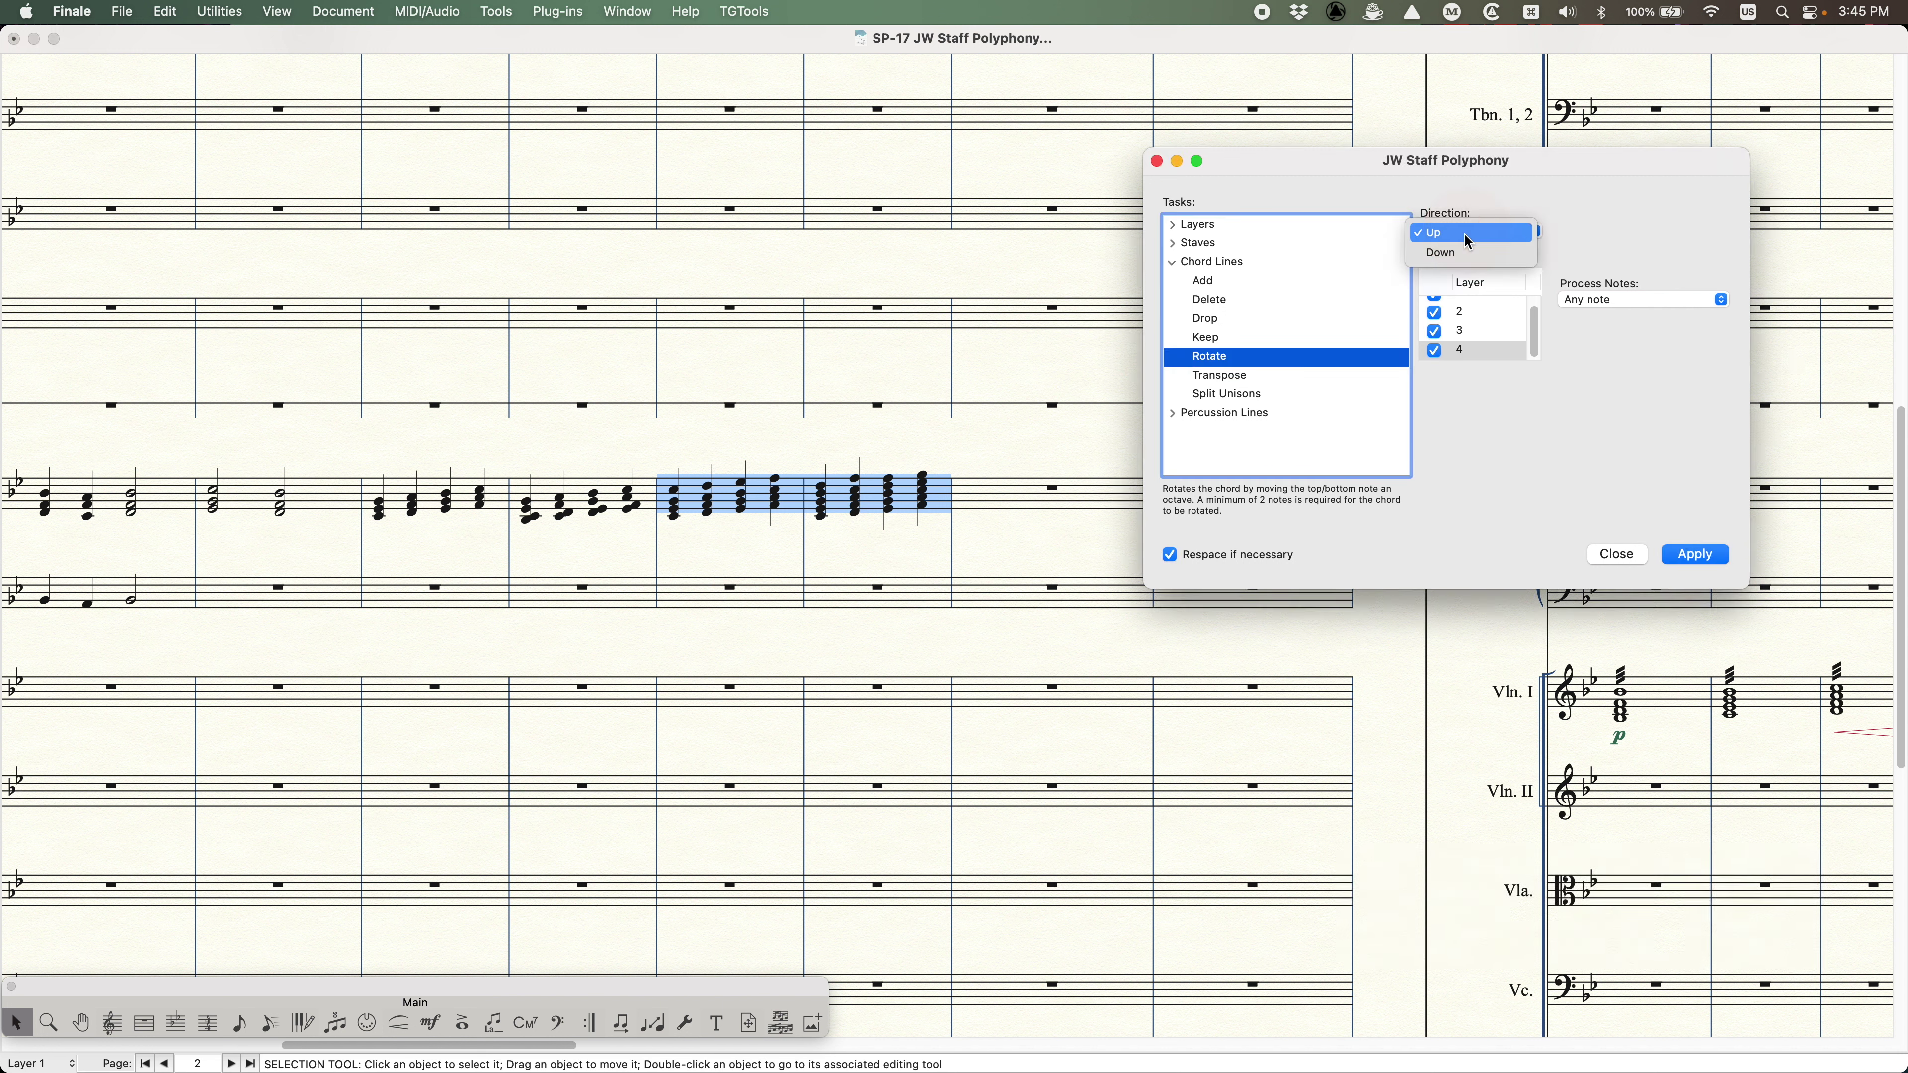
{"action": "left_click", "coordinate": [1472, 249]}
{"action": "left_click", "coordinate": [1695, 555]}
{"action": "left_click", "coordinate": [1478, 230]}
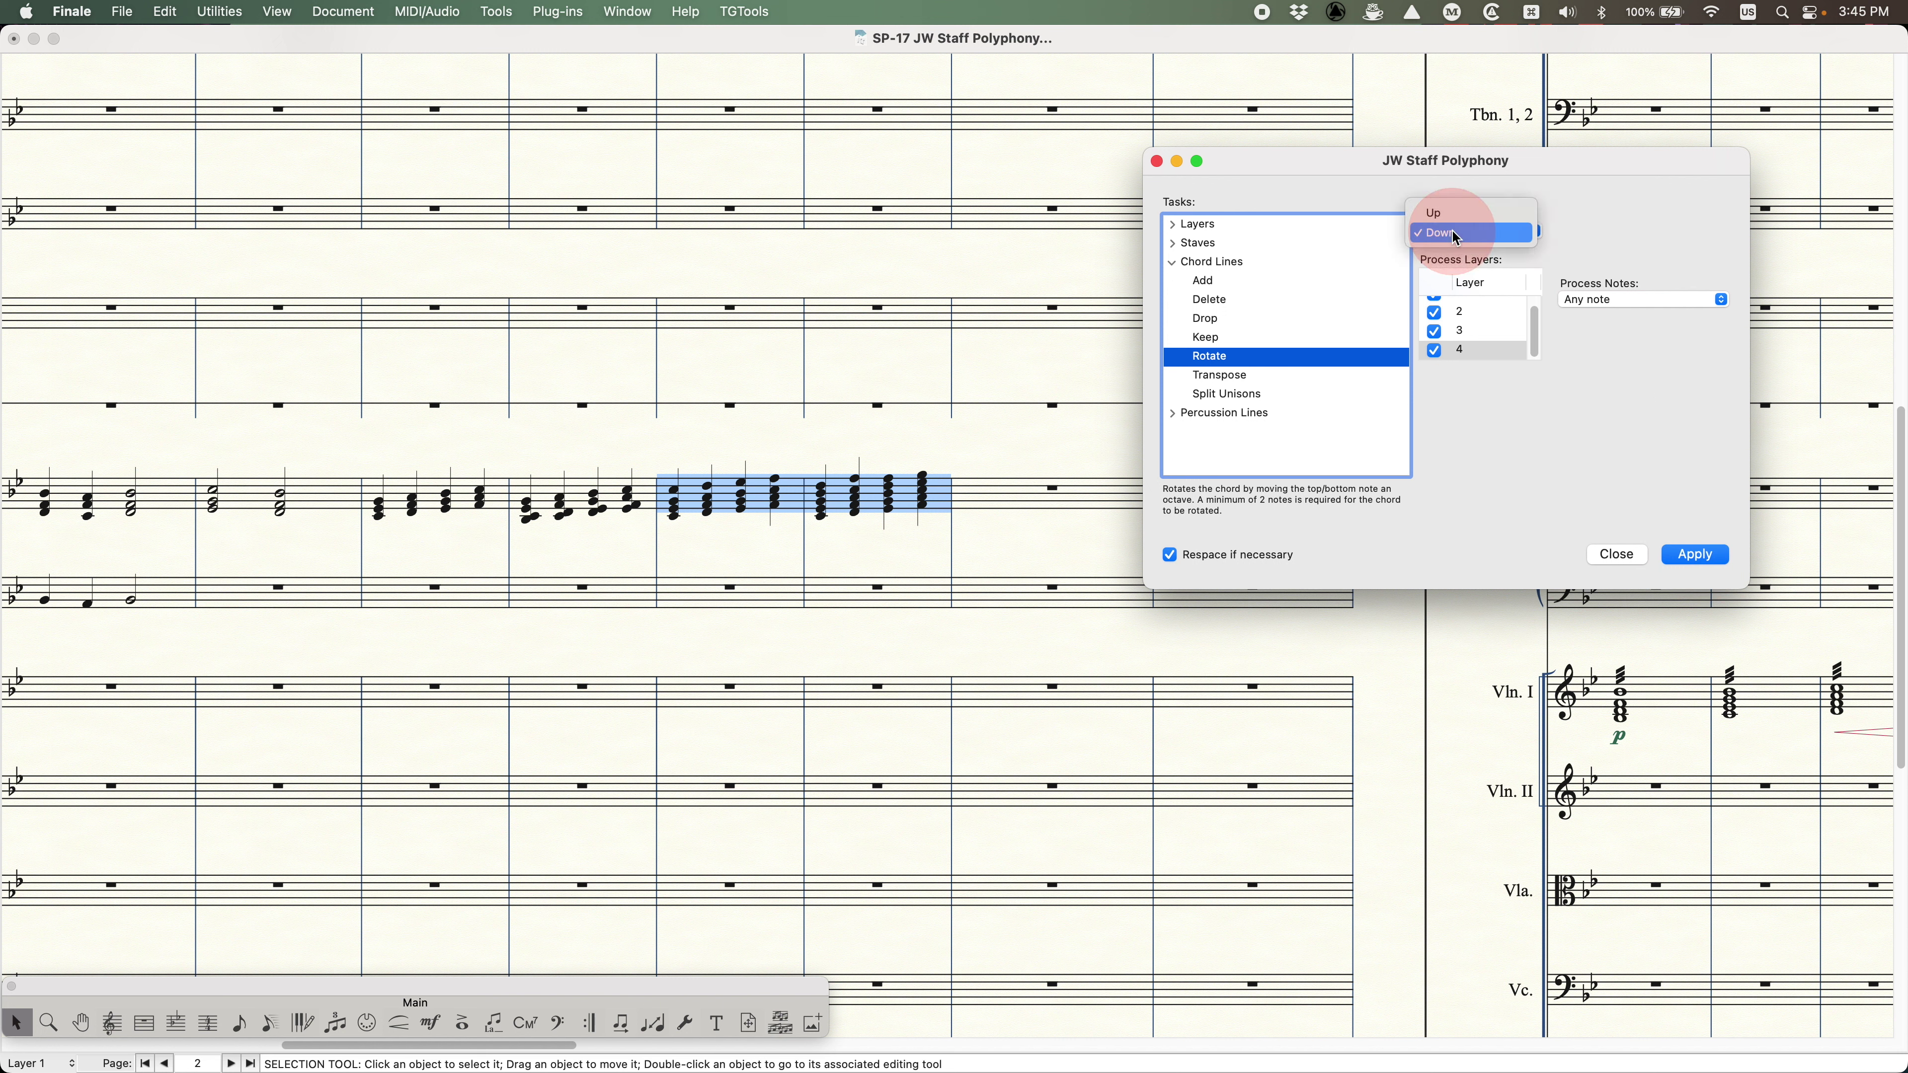
{"action": "left_click", "coordinate": [1437, 213]}
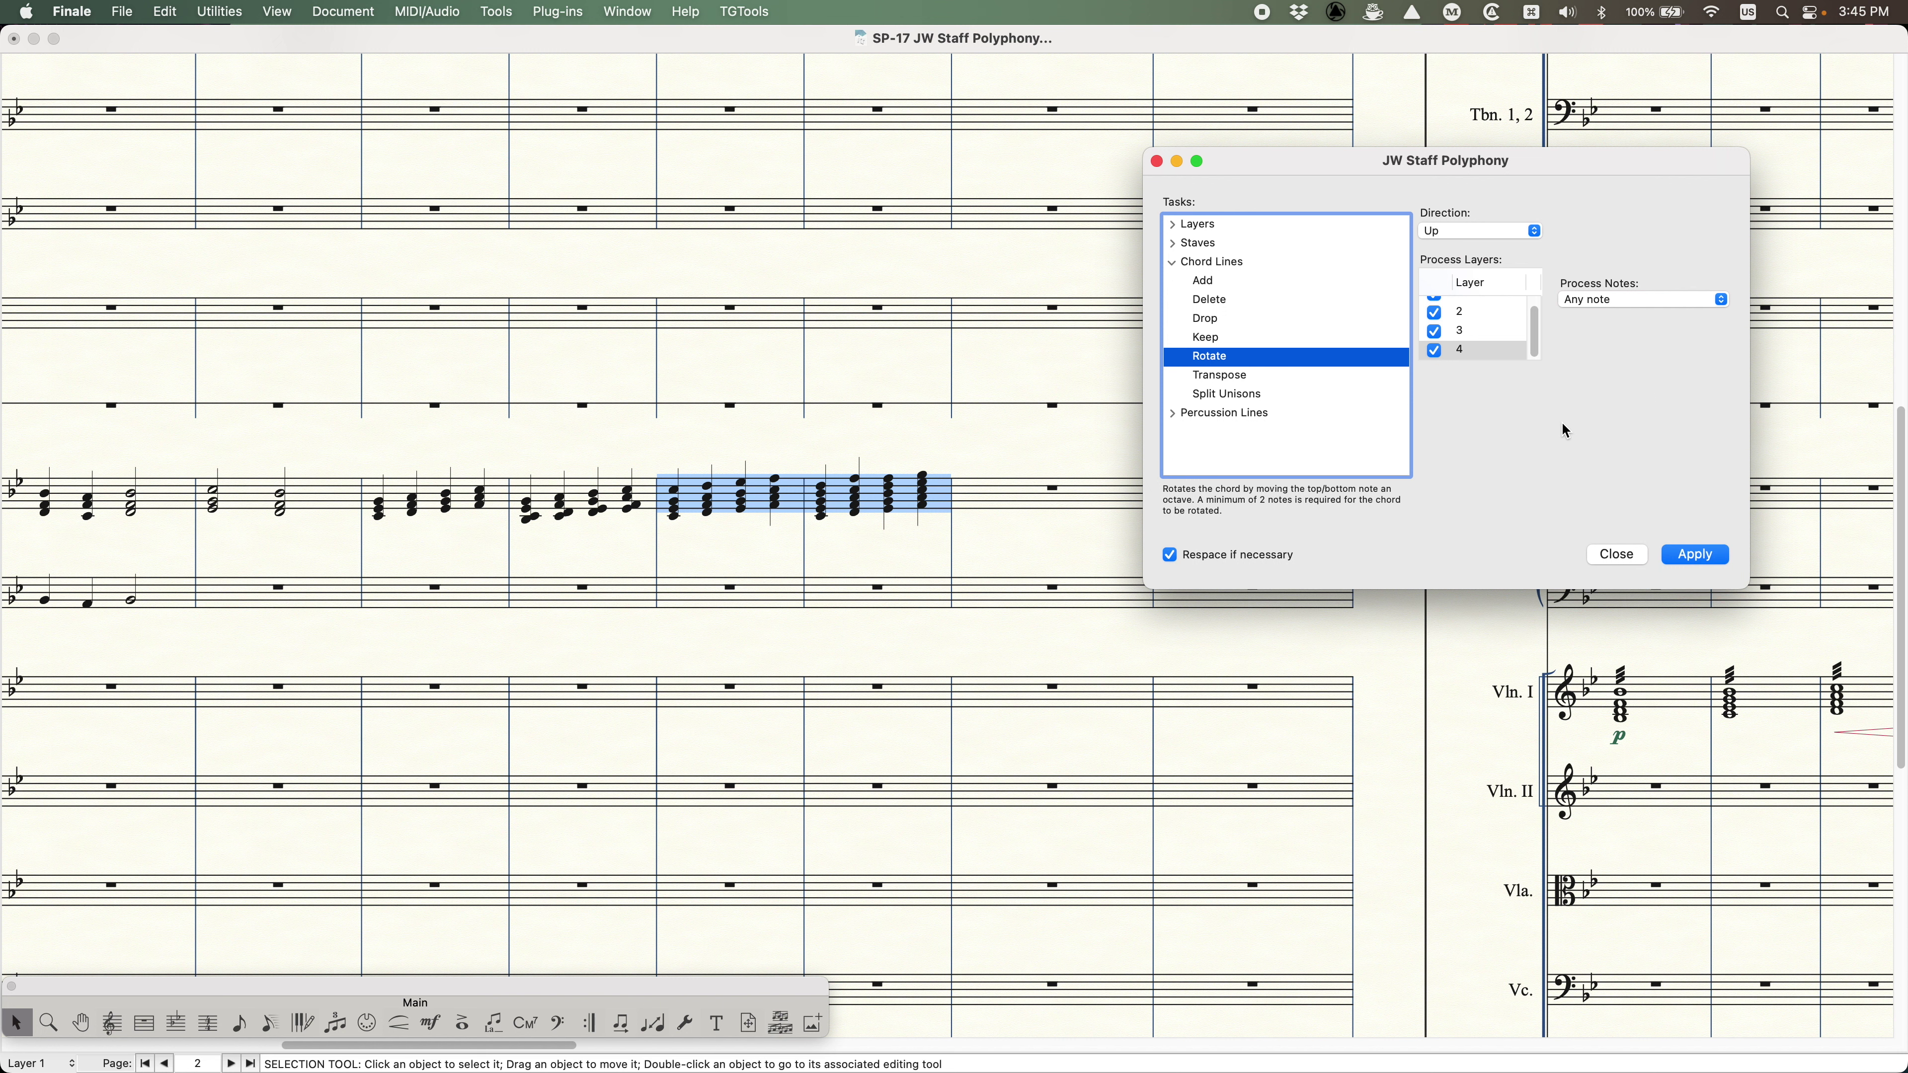
- Transpose the Full chord in measures 15 and 16 of the piano's treble staff Up by a Second
{"action": "left_click", "coordinate": [1201, 382]}
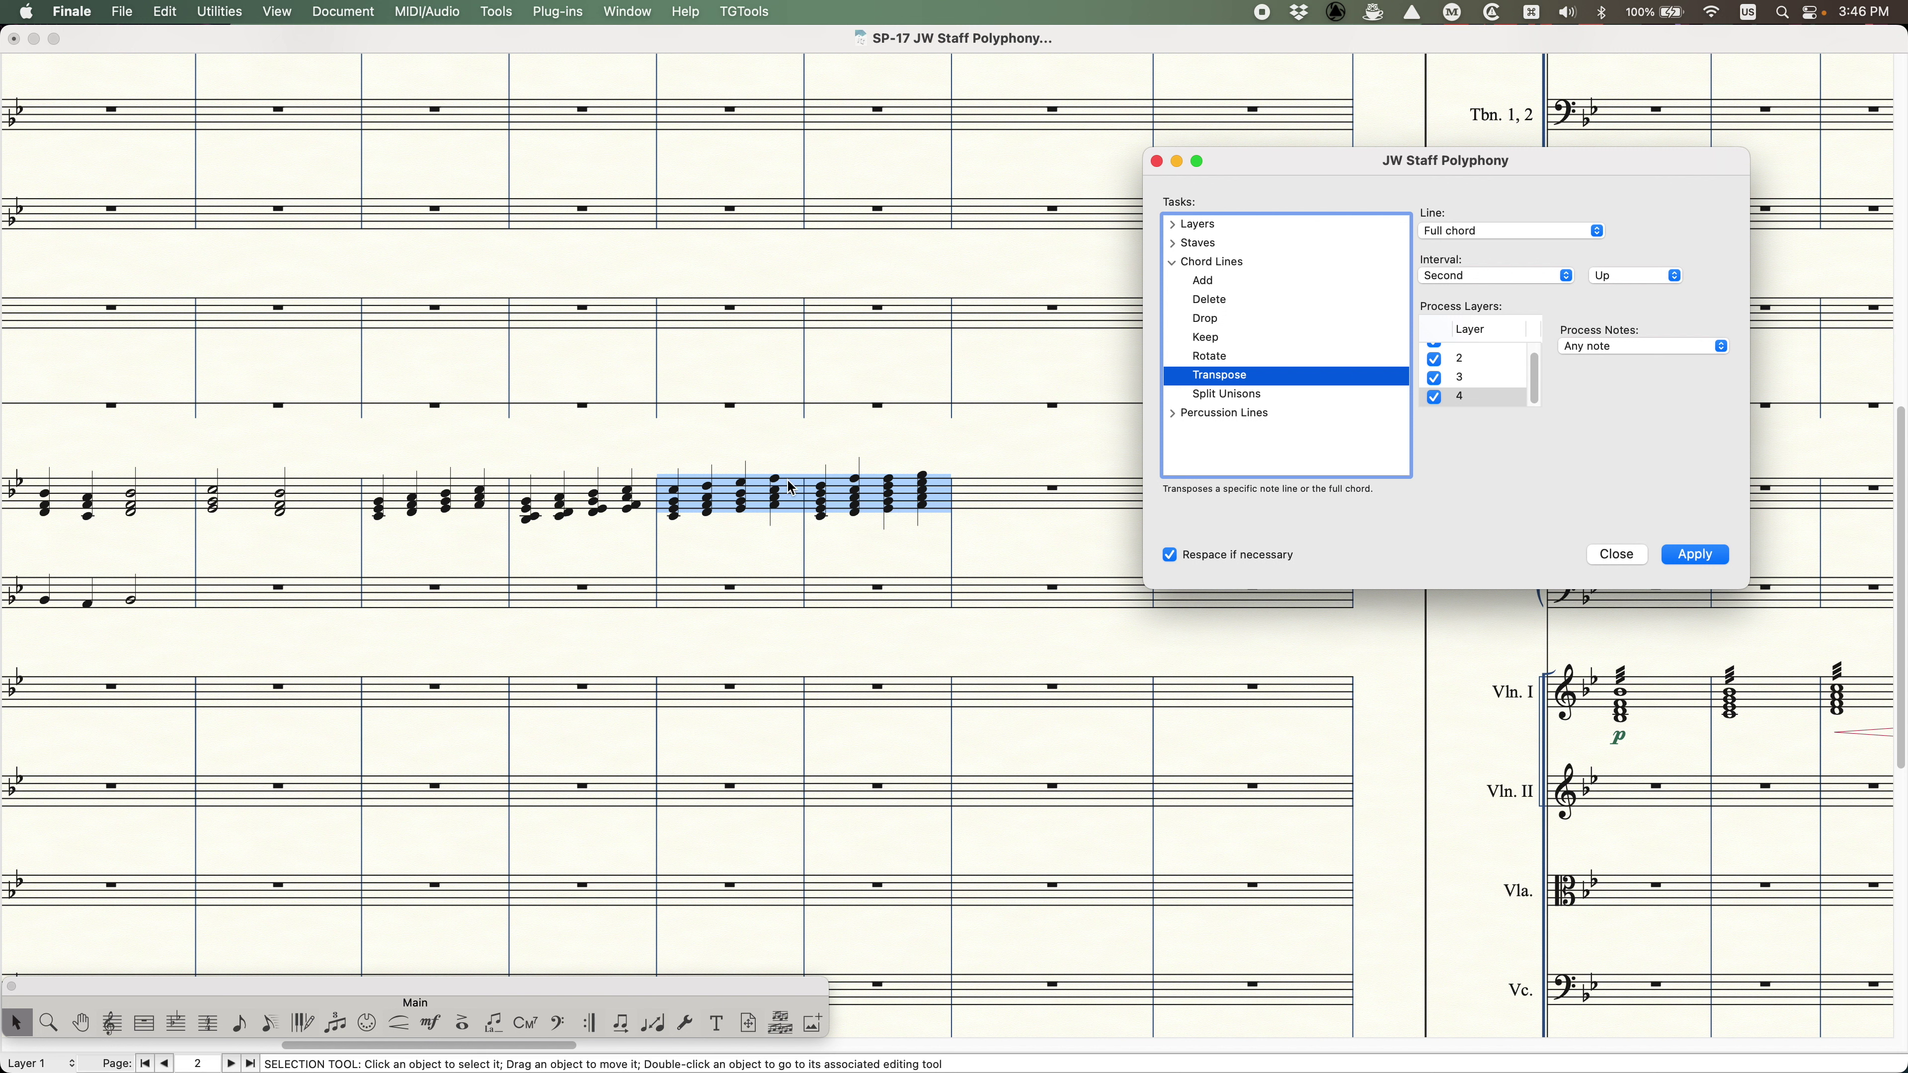
{"action": "left_click", "coordinate": [1478, 234]}
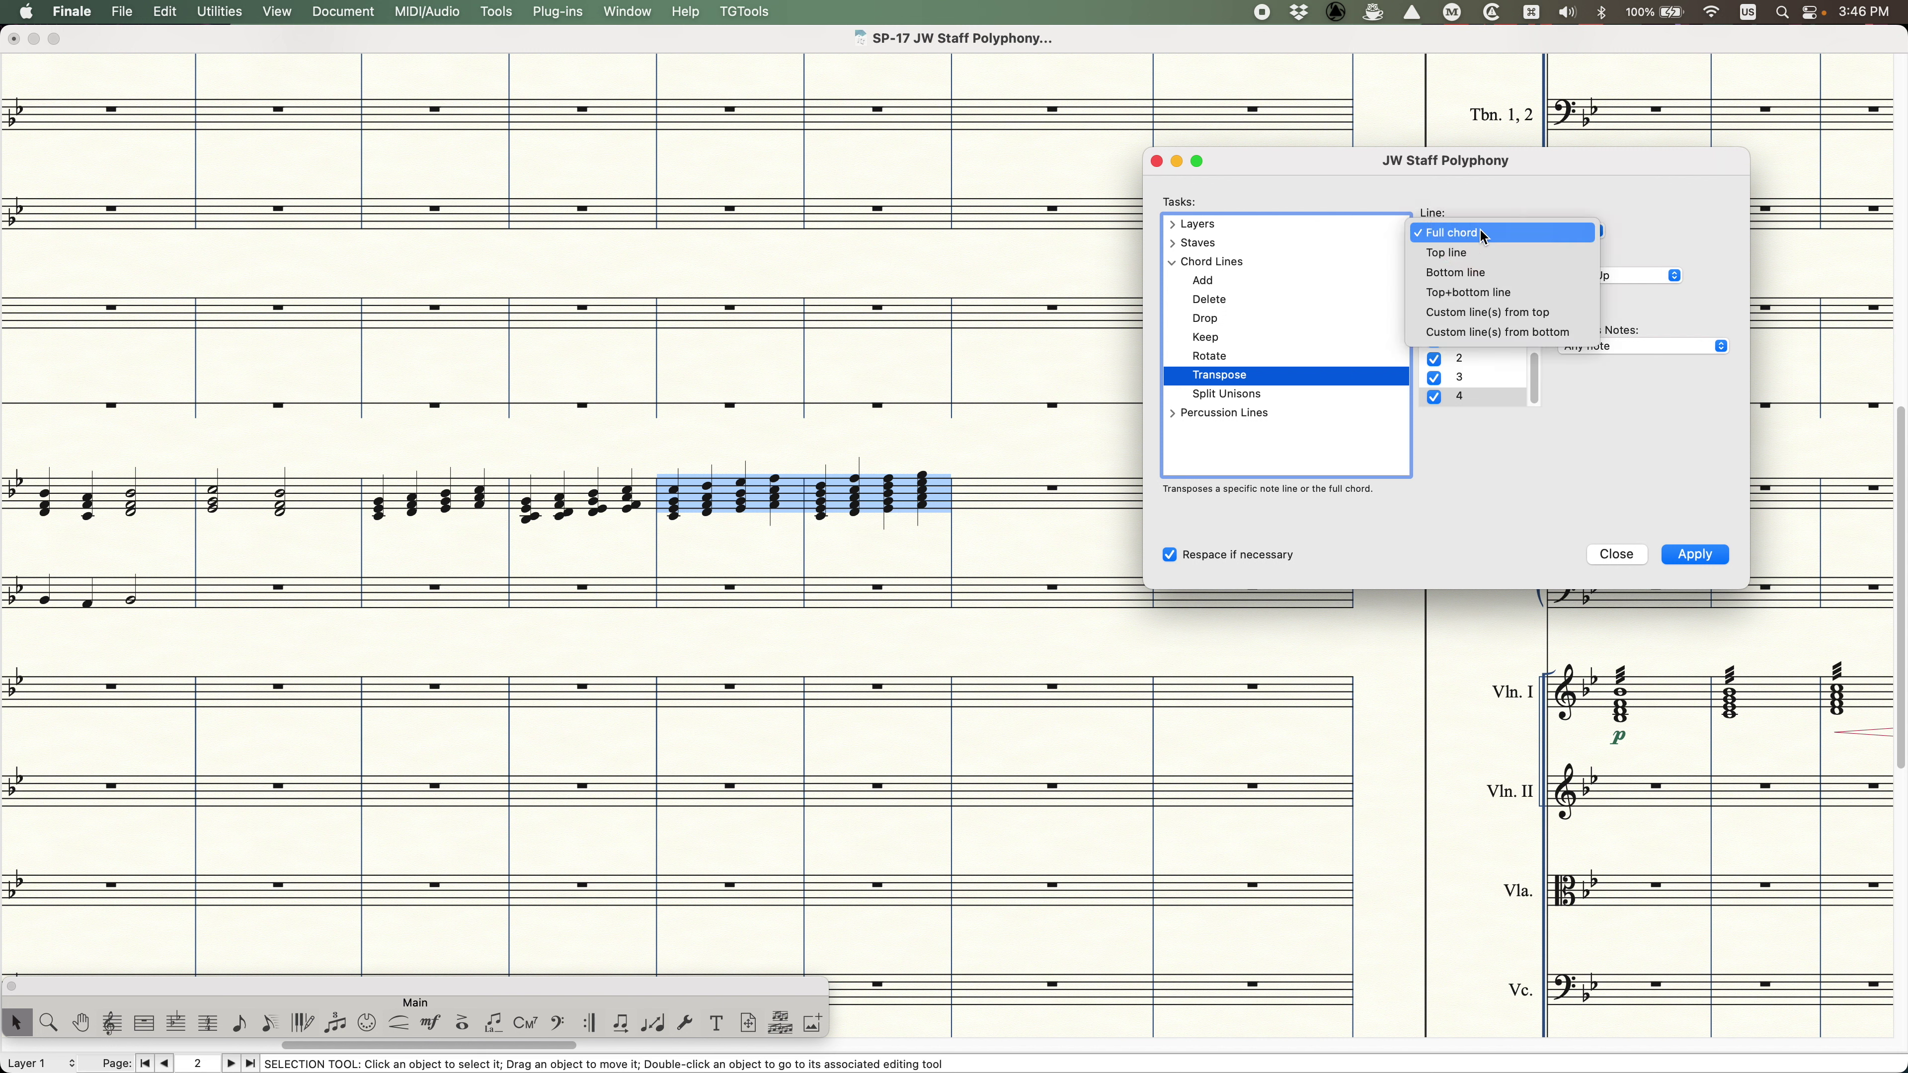
{"action": "left_click", "coordinate": [1462, 235]}
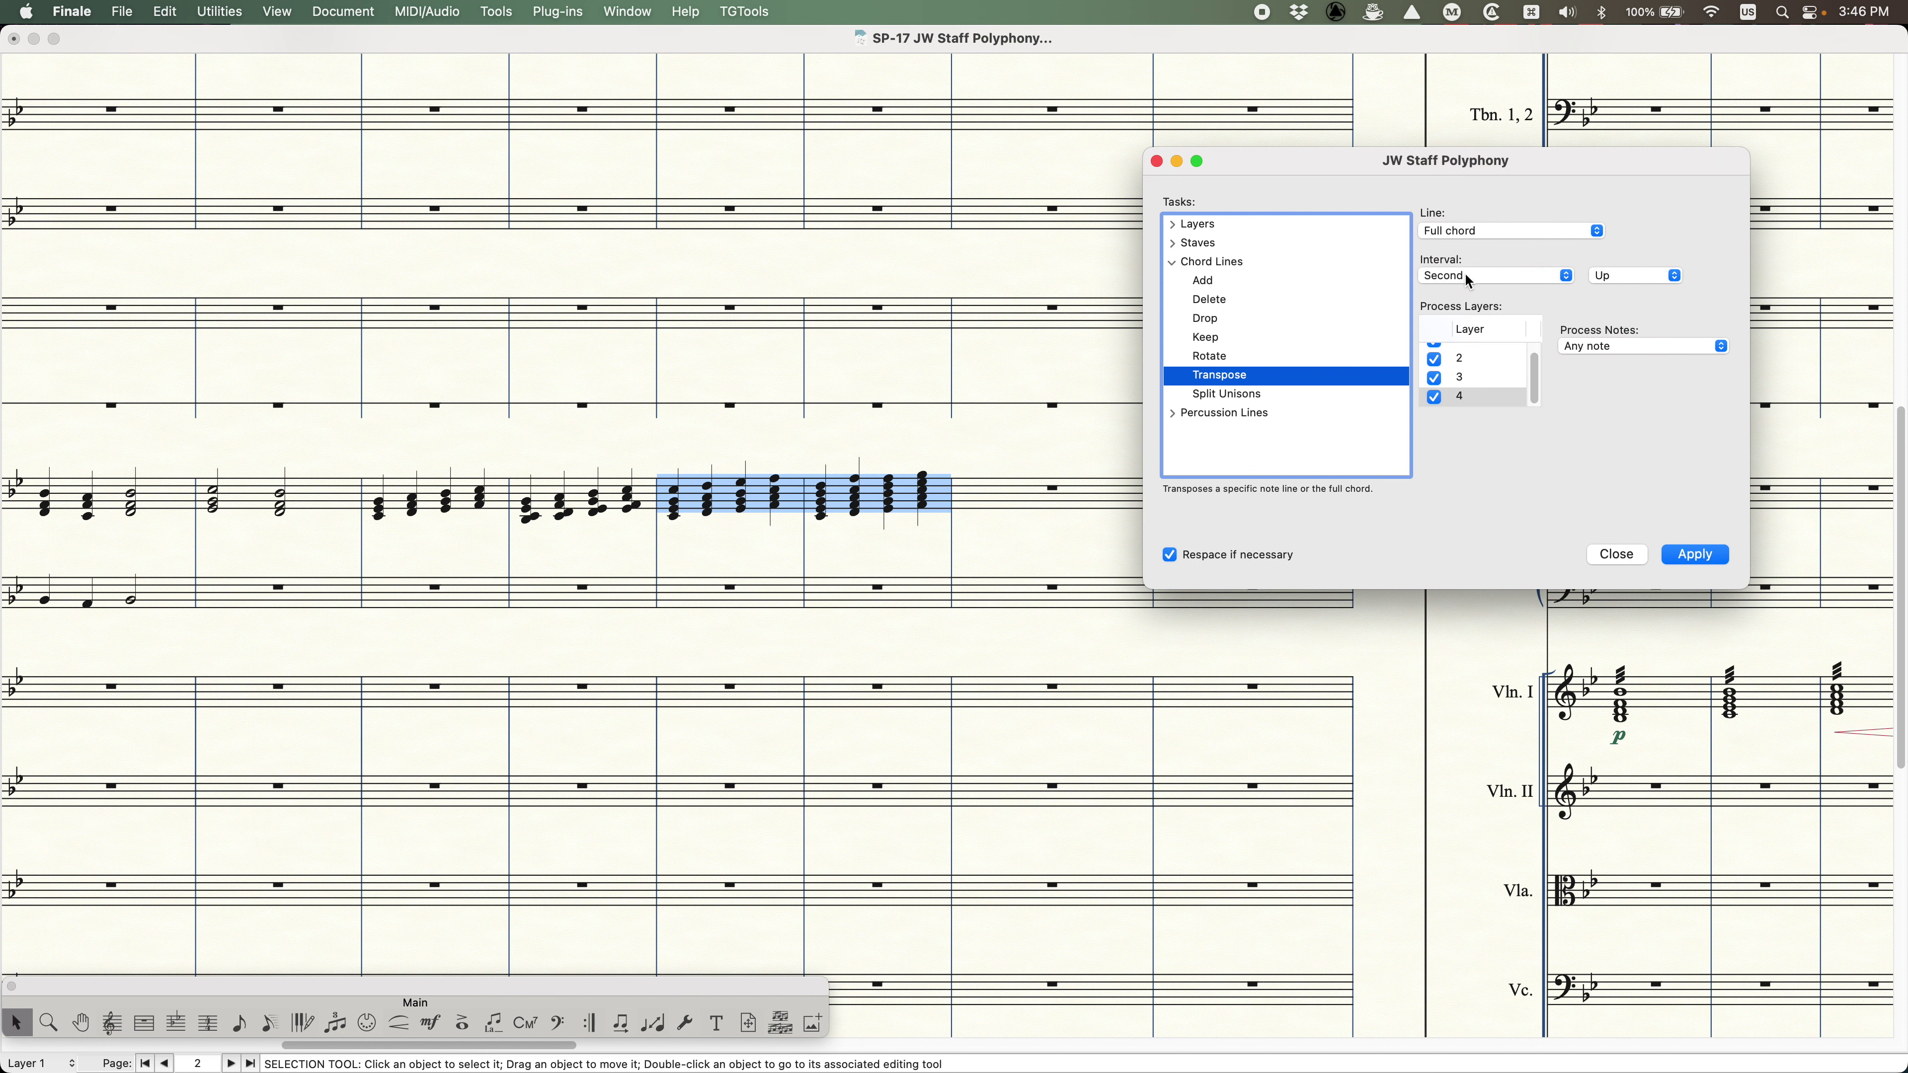
{"action": "left_click", "coordinate": [1695, 554]}
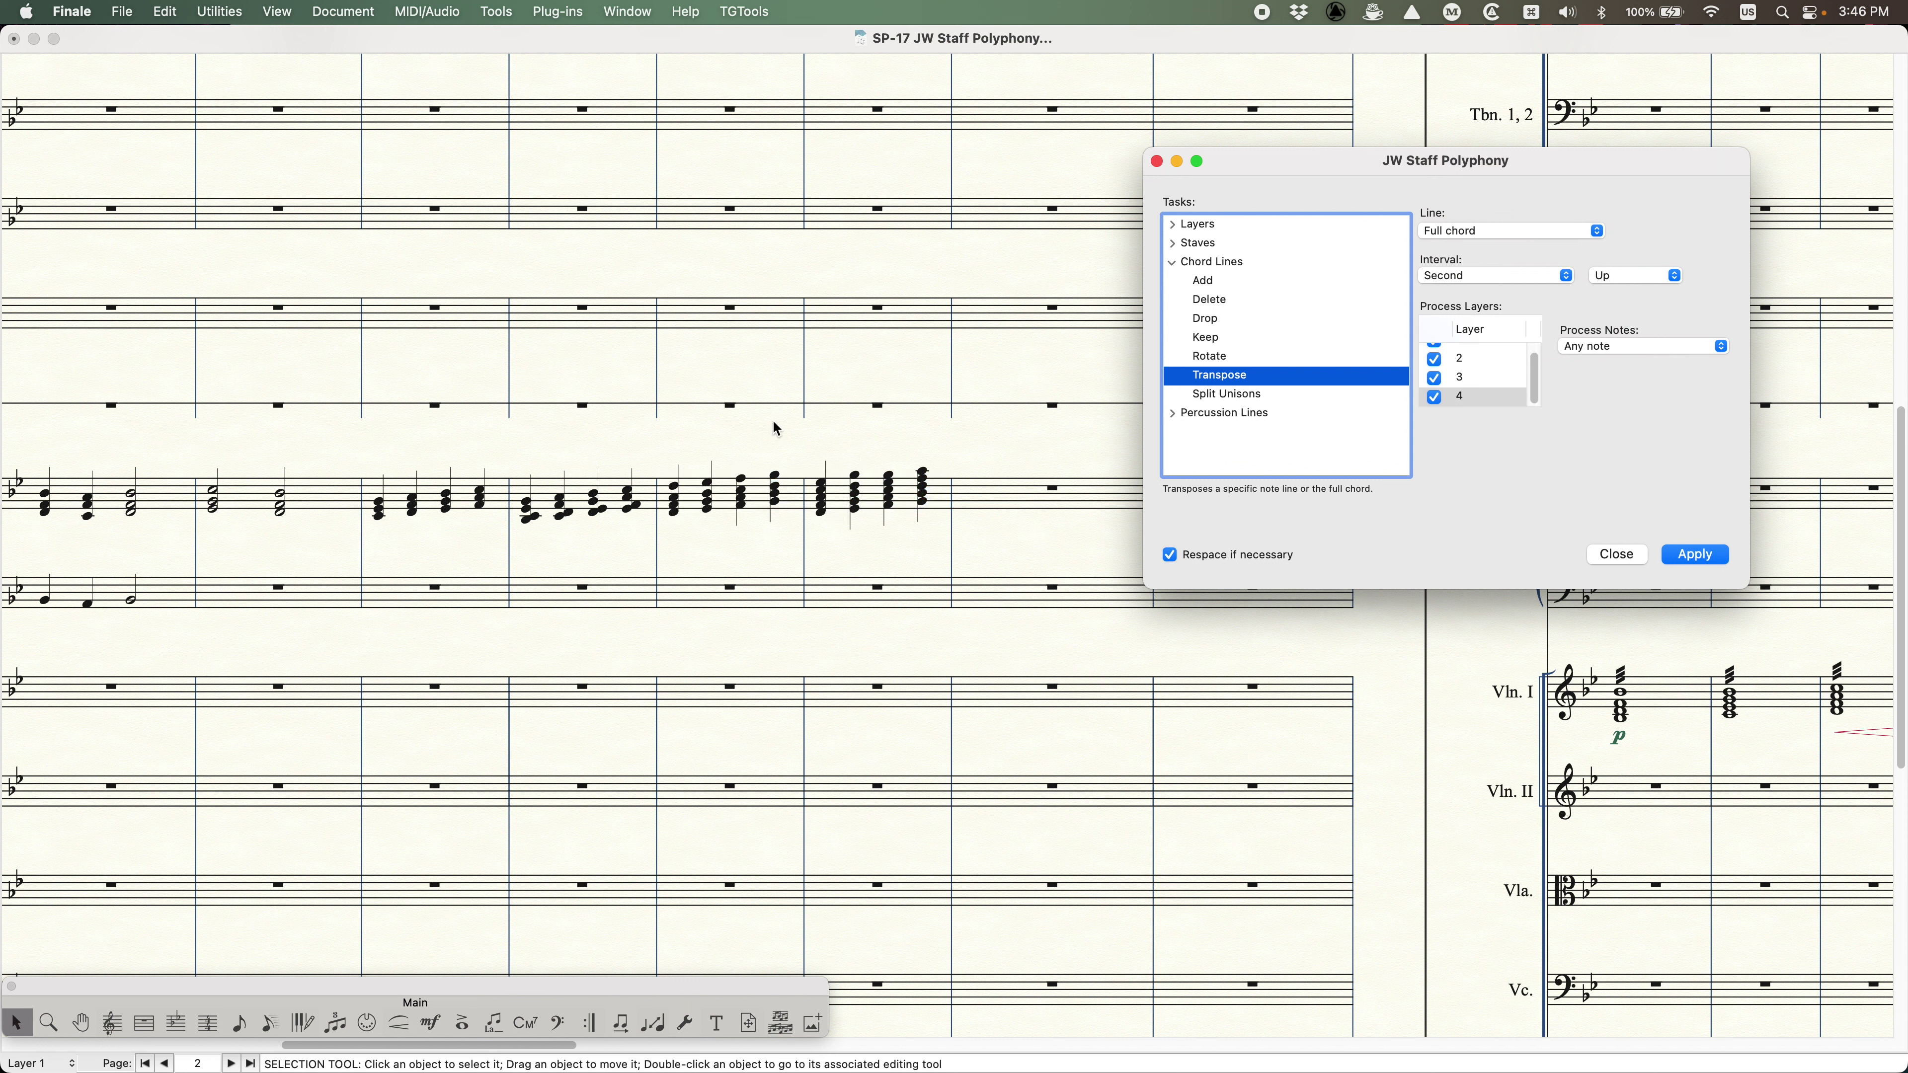
- Undo the full-chord transposition and reselect measures 15 and 16 of the piano's treble staff
{"action": "left_click", "coordinate": [801, 468]}
{"action": "key", "text": "super+z"}
{"action": "left_click", "coordinate": [873, 499], "text": "shift"}
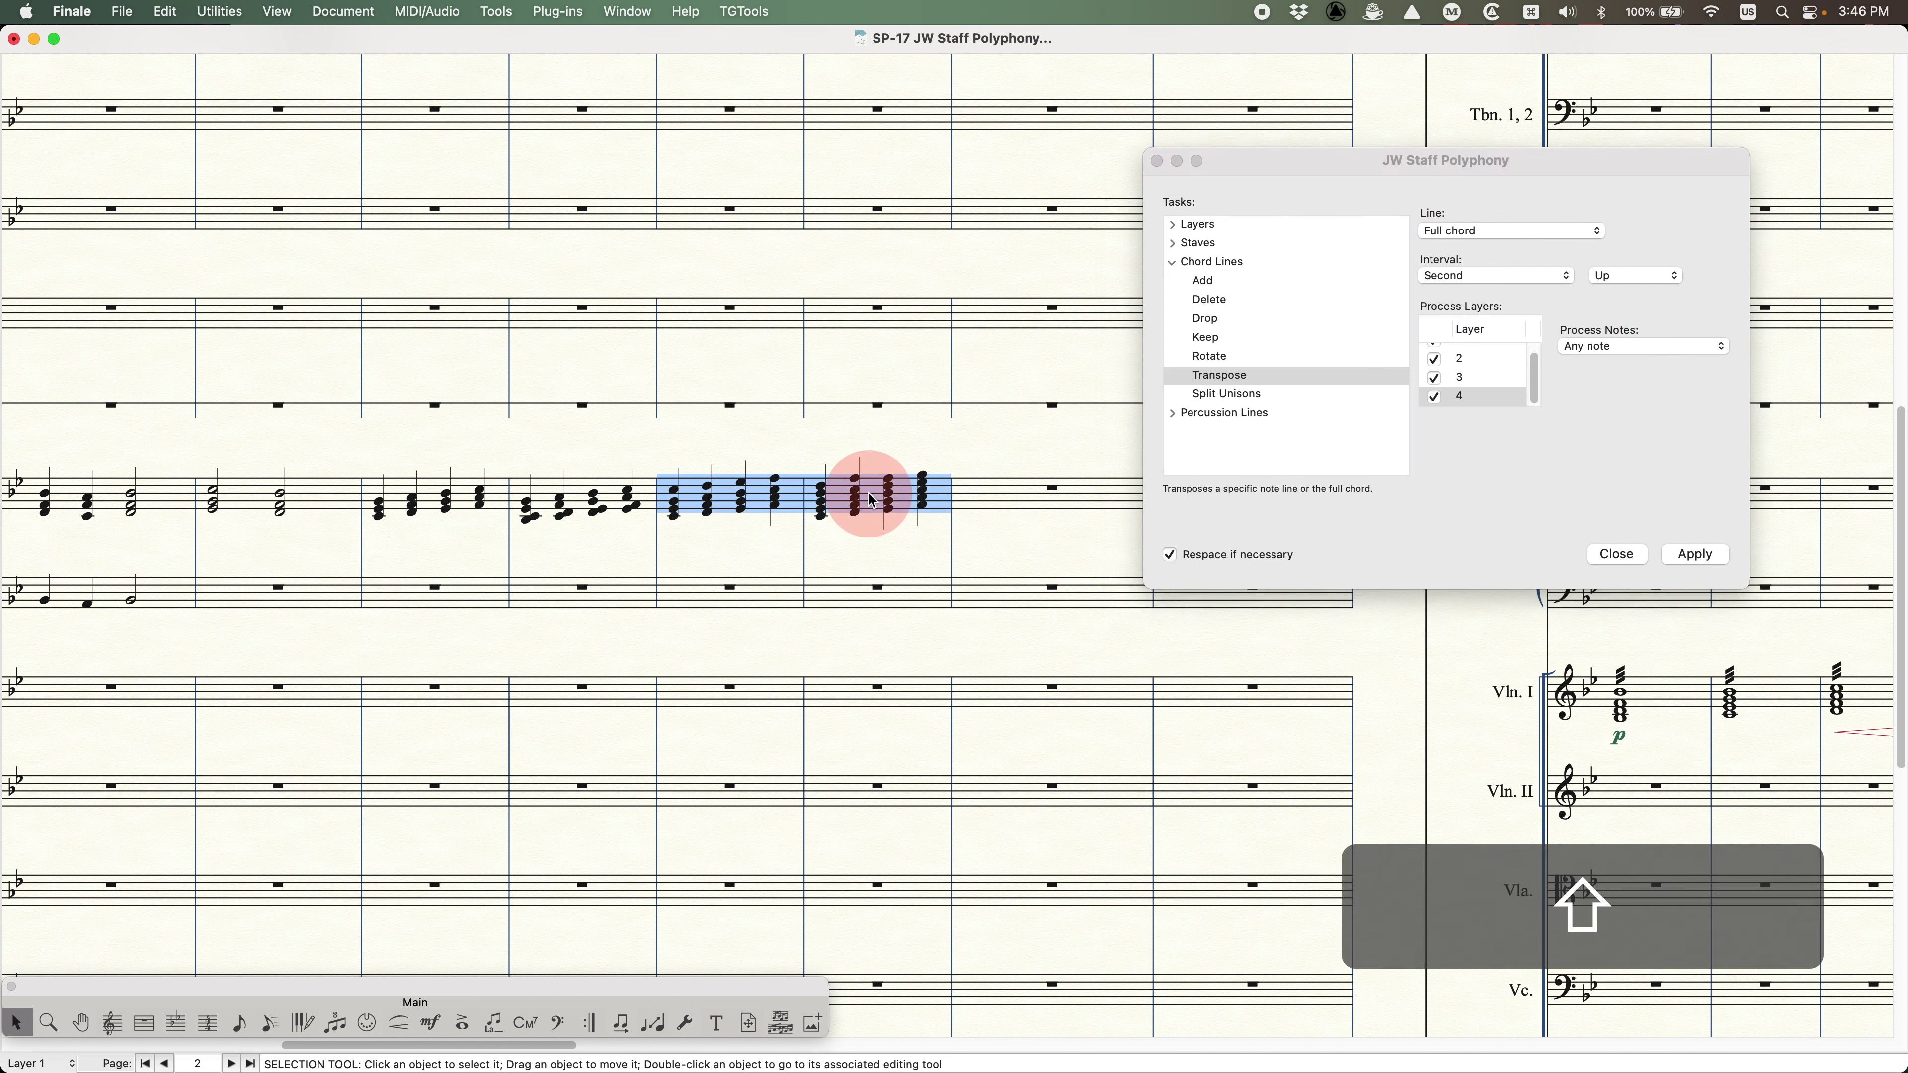
- Transpose only the Top line of the chords in measures 15 and 16 Down by a Second
{"action": "left_click", "coordinate": [1639, 210]}
{"action": "left_click", "coordinate": [1510, 230]}
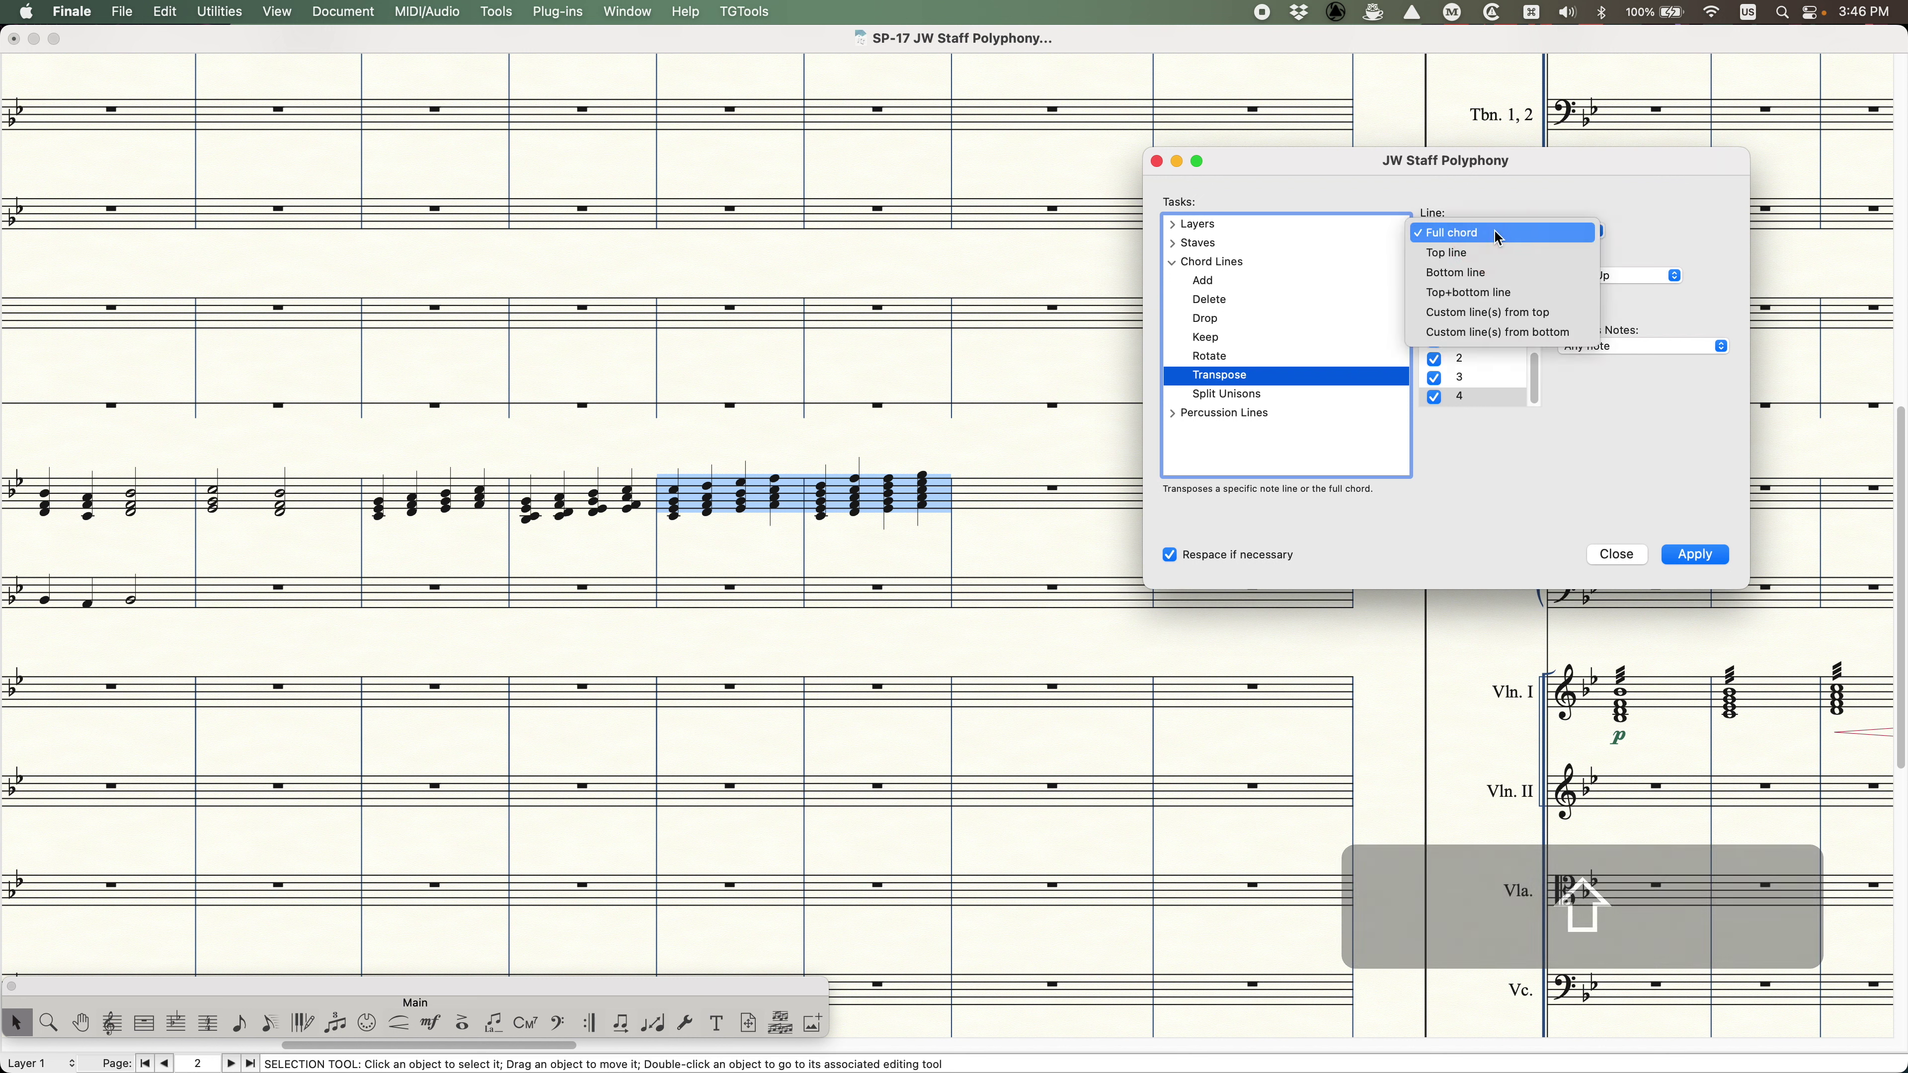
{"action": "left_click", "coordinate": [1483, 254]}
{"action": "left_click", "coordinate": [1517, 280]}
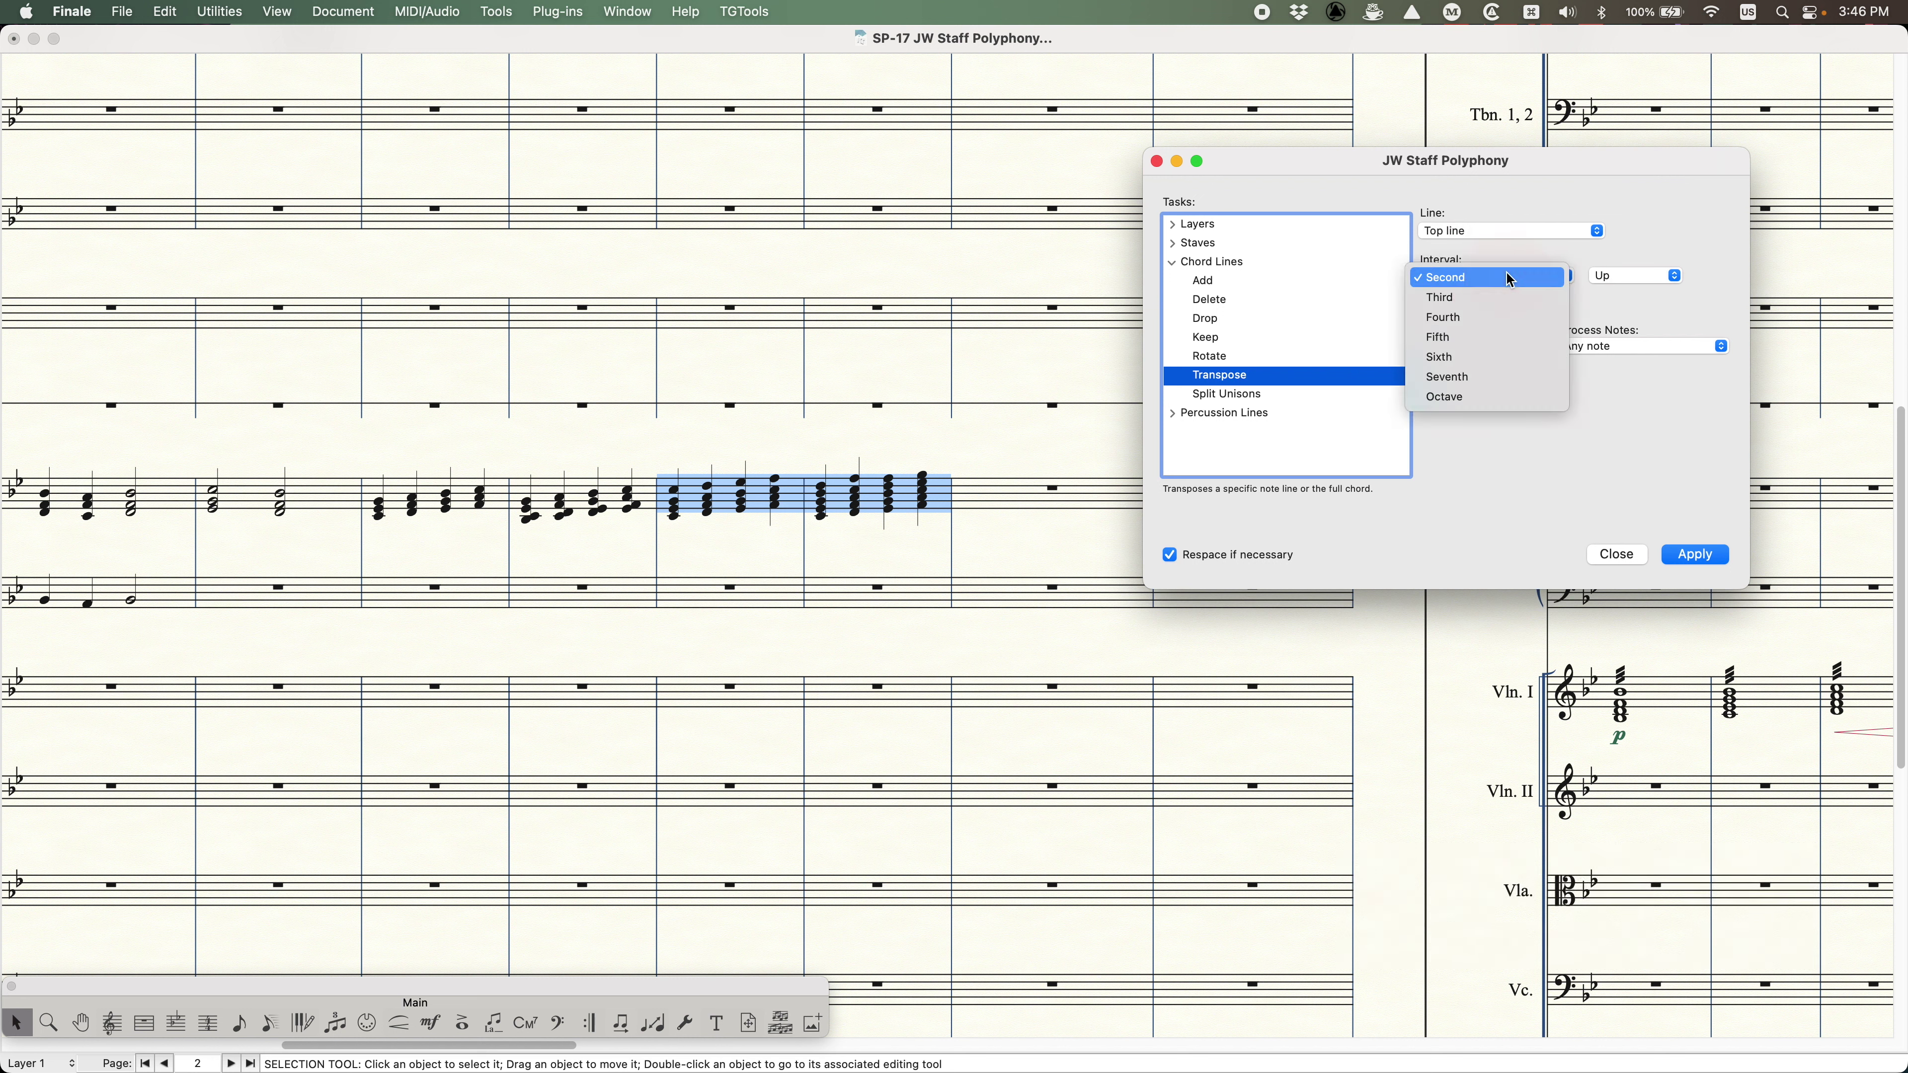
{"action": "left_click", "coordinate": [1707, 217]}
{"action": "left_click", "coordinate": [1622, 276]}
{"action": "left_click", "coordinate": [1615, 297]}
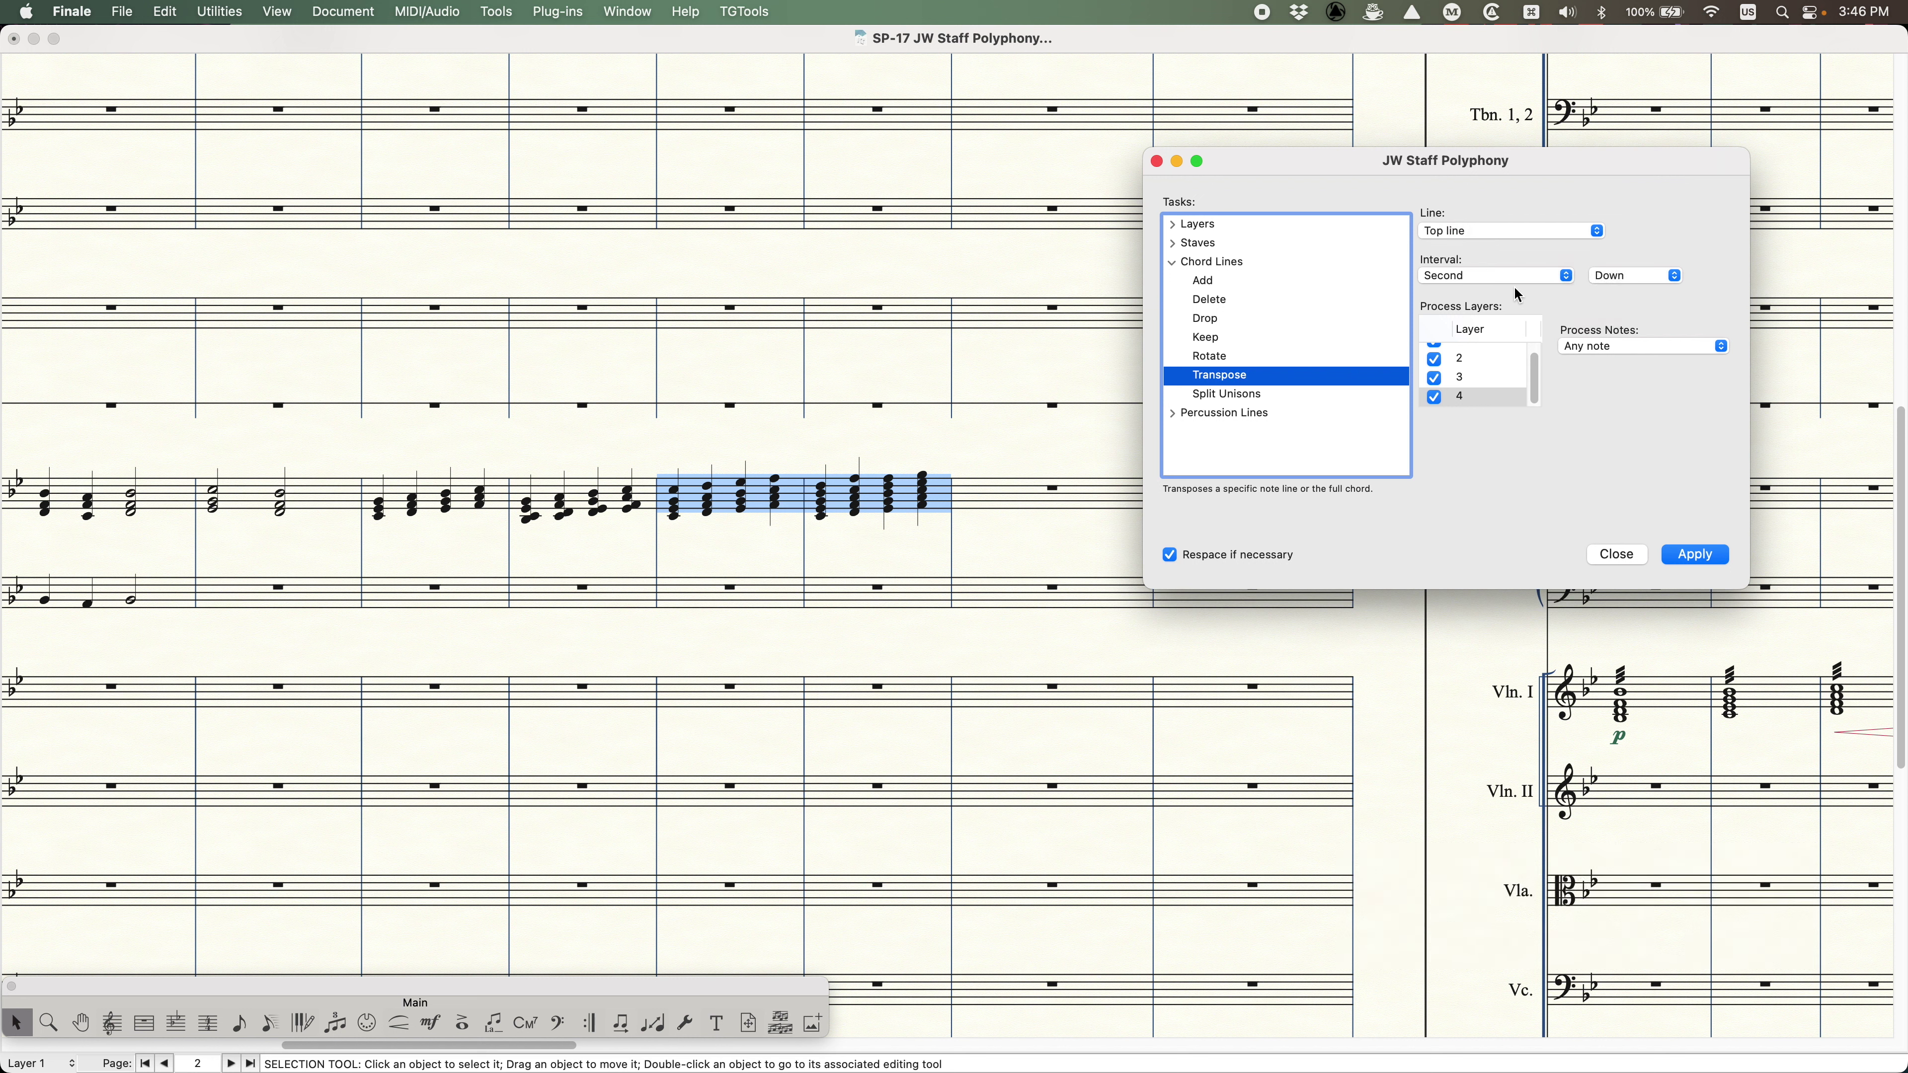
{"action": "left_click", "coordinate": [1692, 560]}
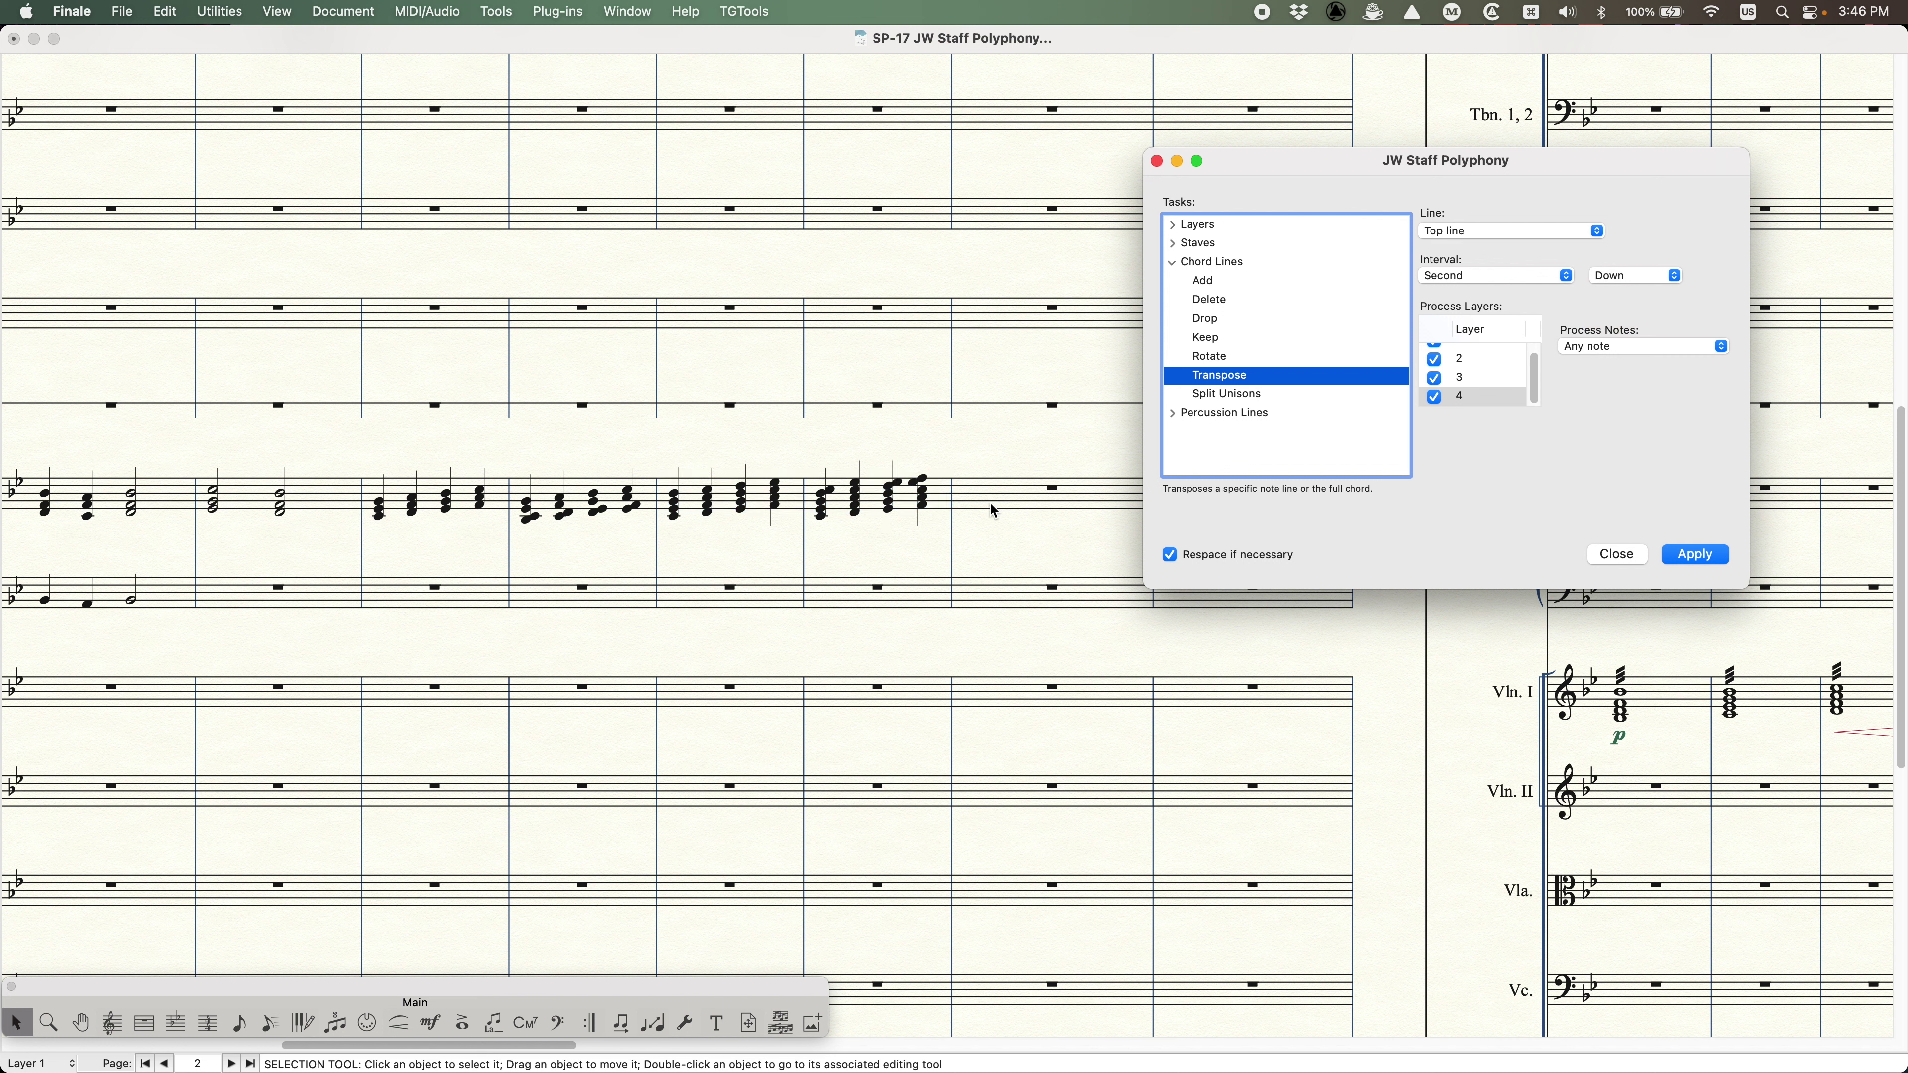
- Undo the top-line transposition and select measures 15 and 16 of the piano's treble staff again
{"action": "key", "text": "super+z"}
{"action": "left_click", "coordinate": [760, 498]}
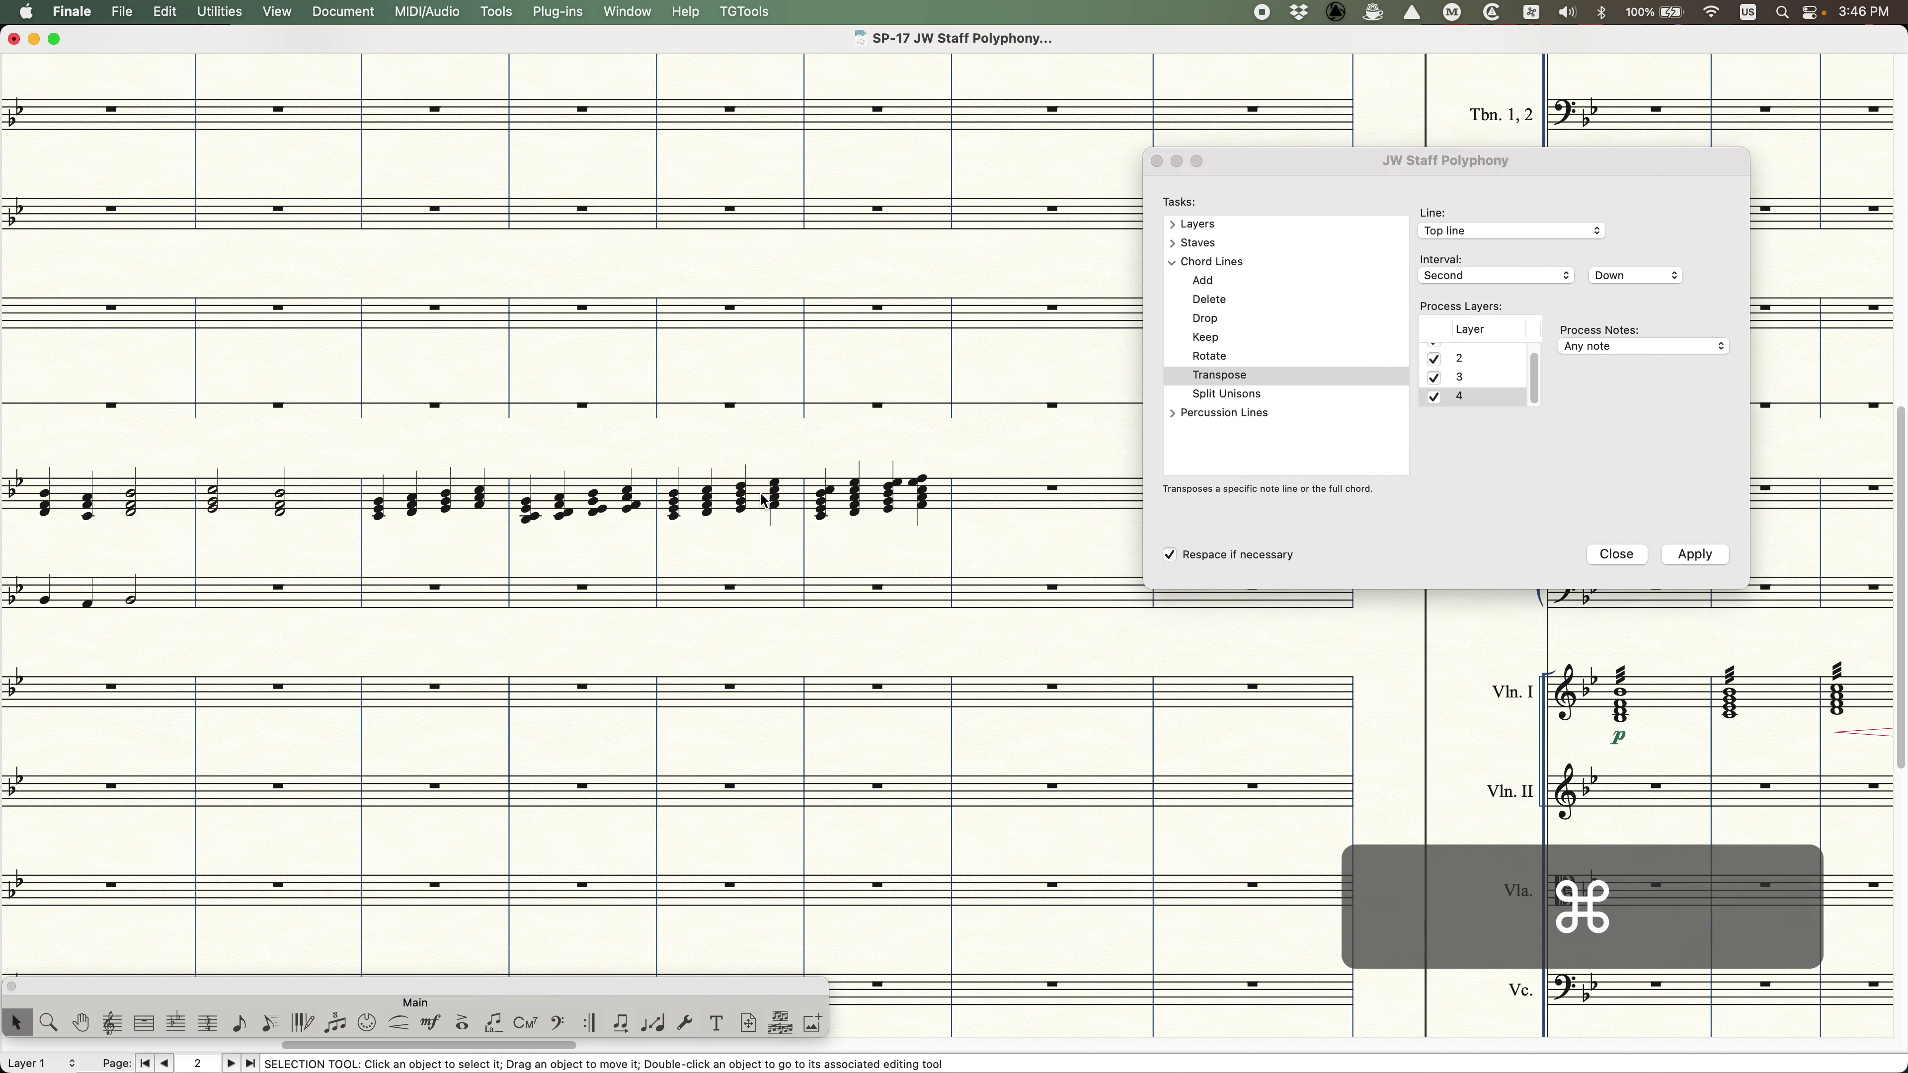
{"action": "key", "text": "super+z"}
{"action": "left_click", "coordinate": [891, 511], "text": "shift"}
- Transpose custom lines 2 and 3 from the top Up by a Second in measures 15 and 16 of the piano's treble staff
{"action": "left_click", "coordinate": [1460, 233]}
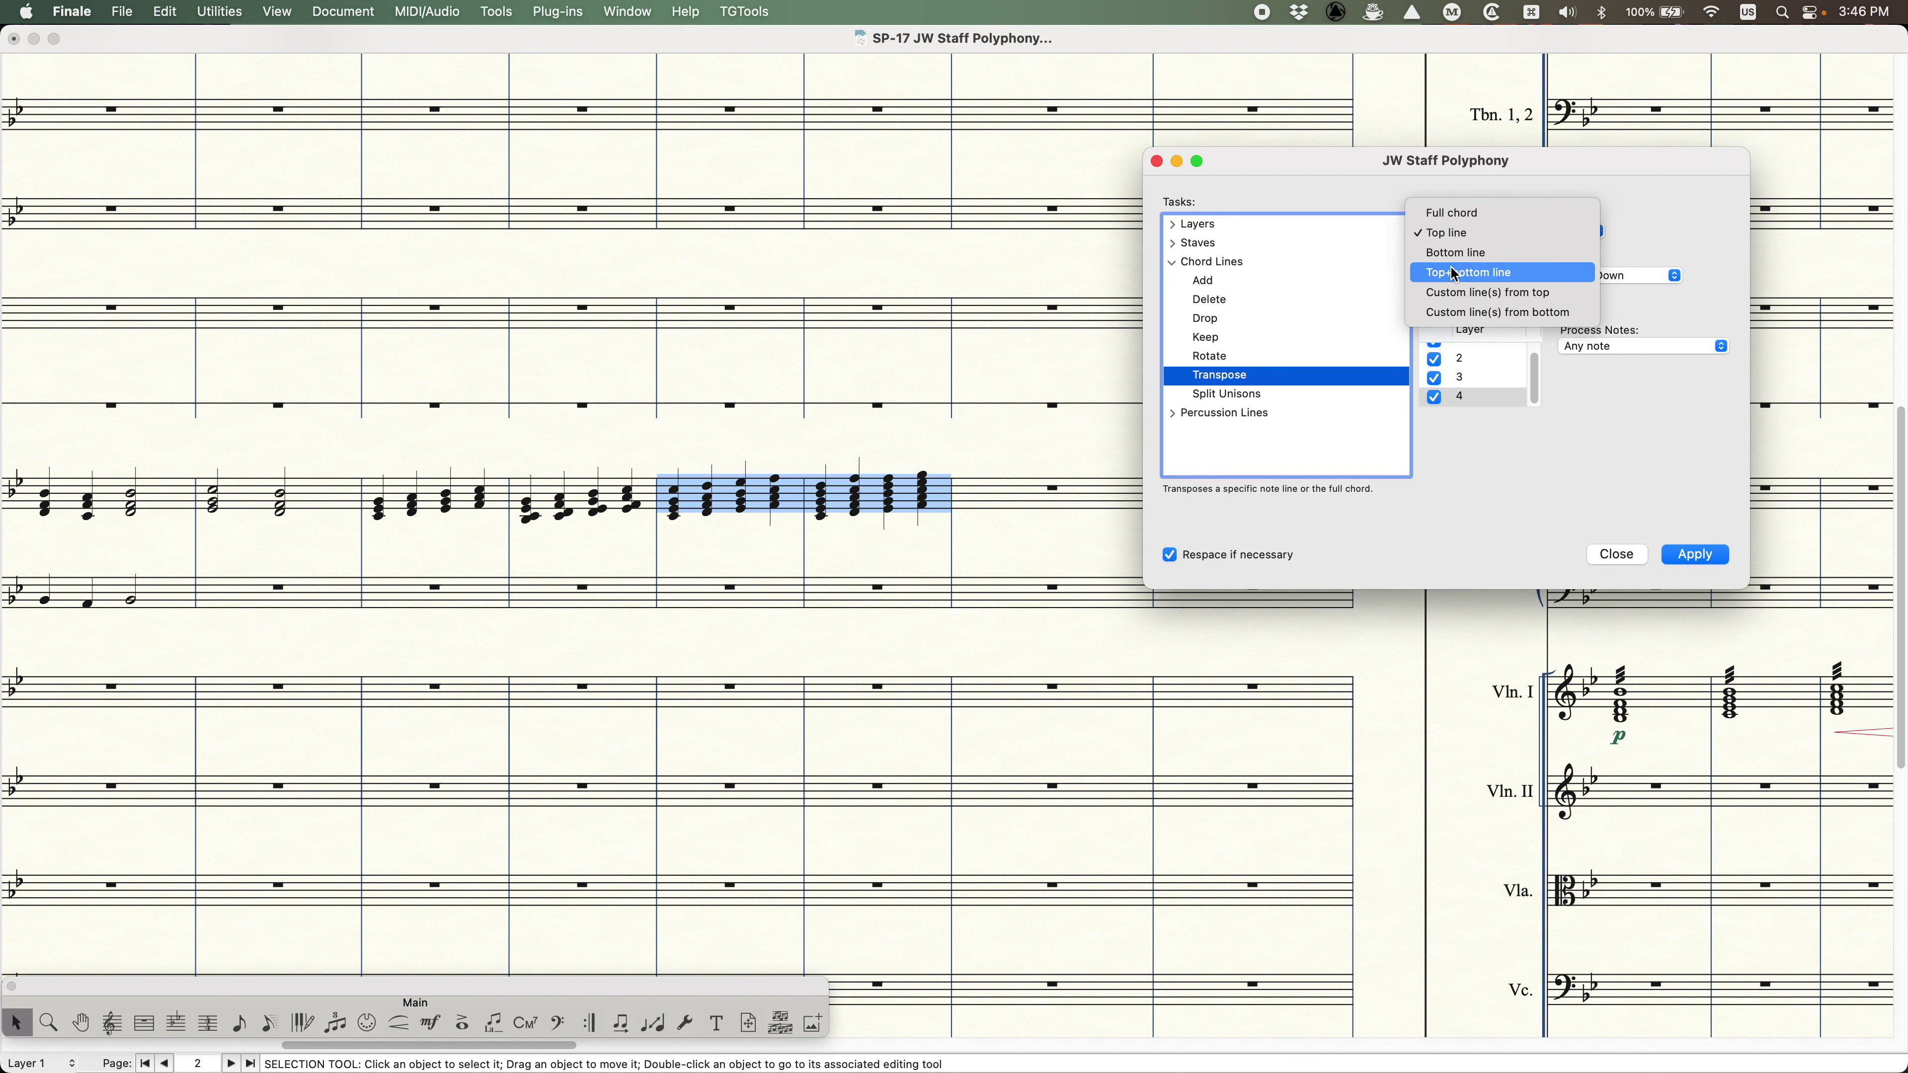
{"action": "left_click", "coordinate": [1455, 295]}
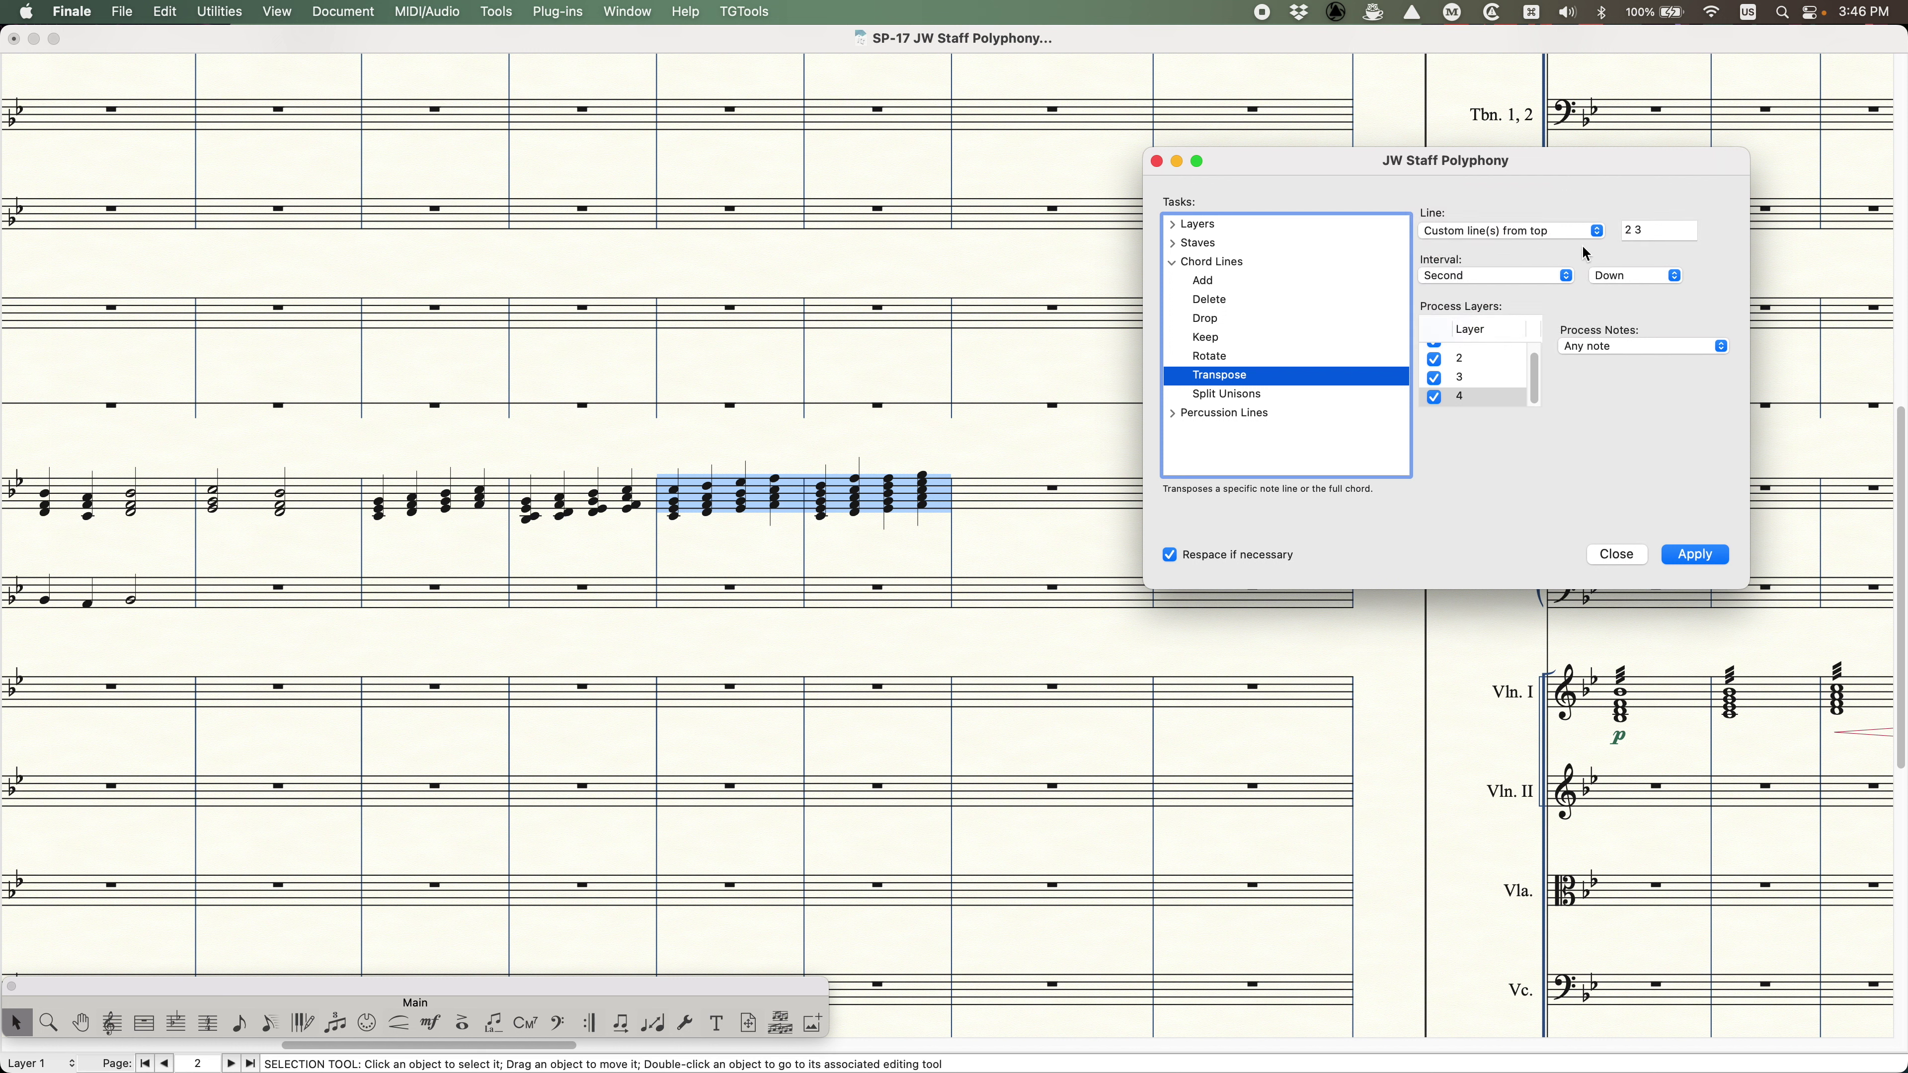
{"action": "left_click", "coordinate": [1634, 230]}
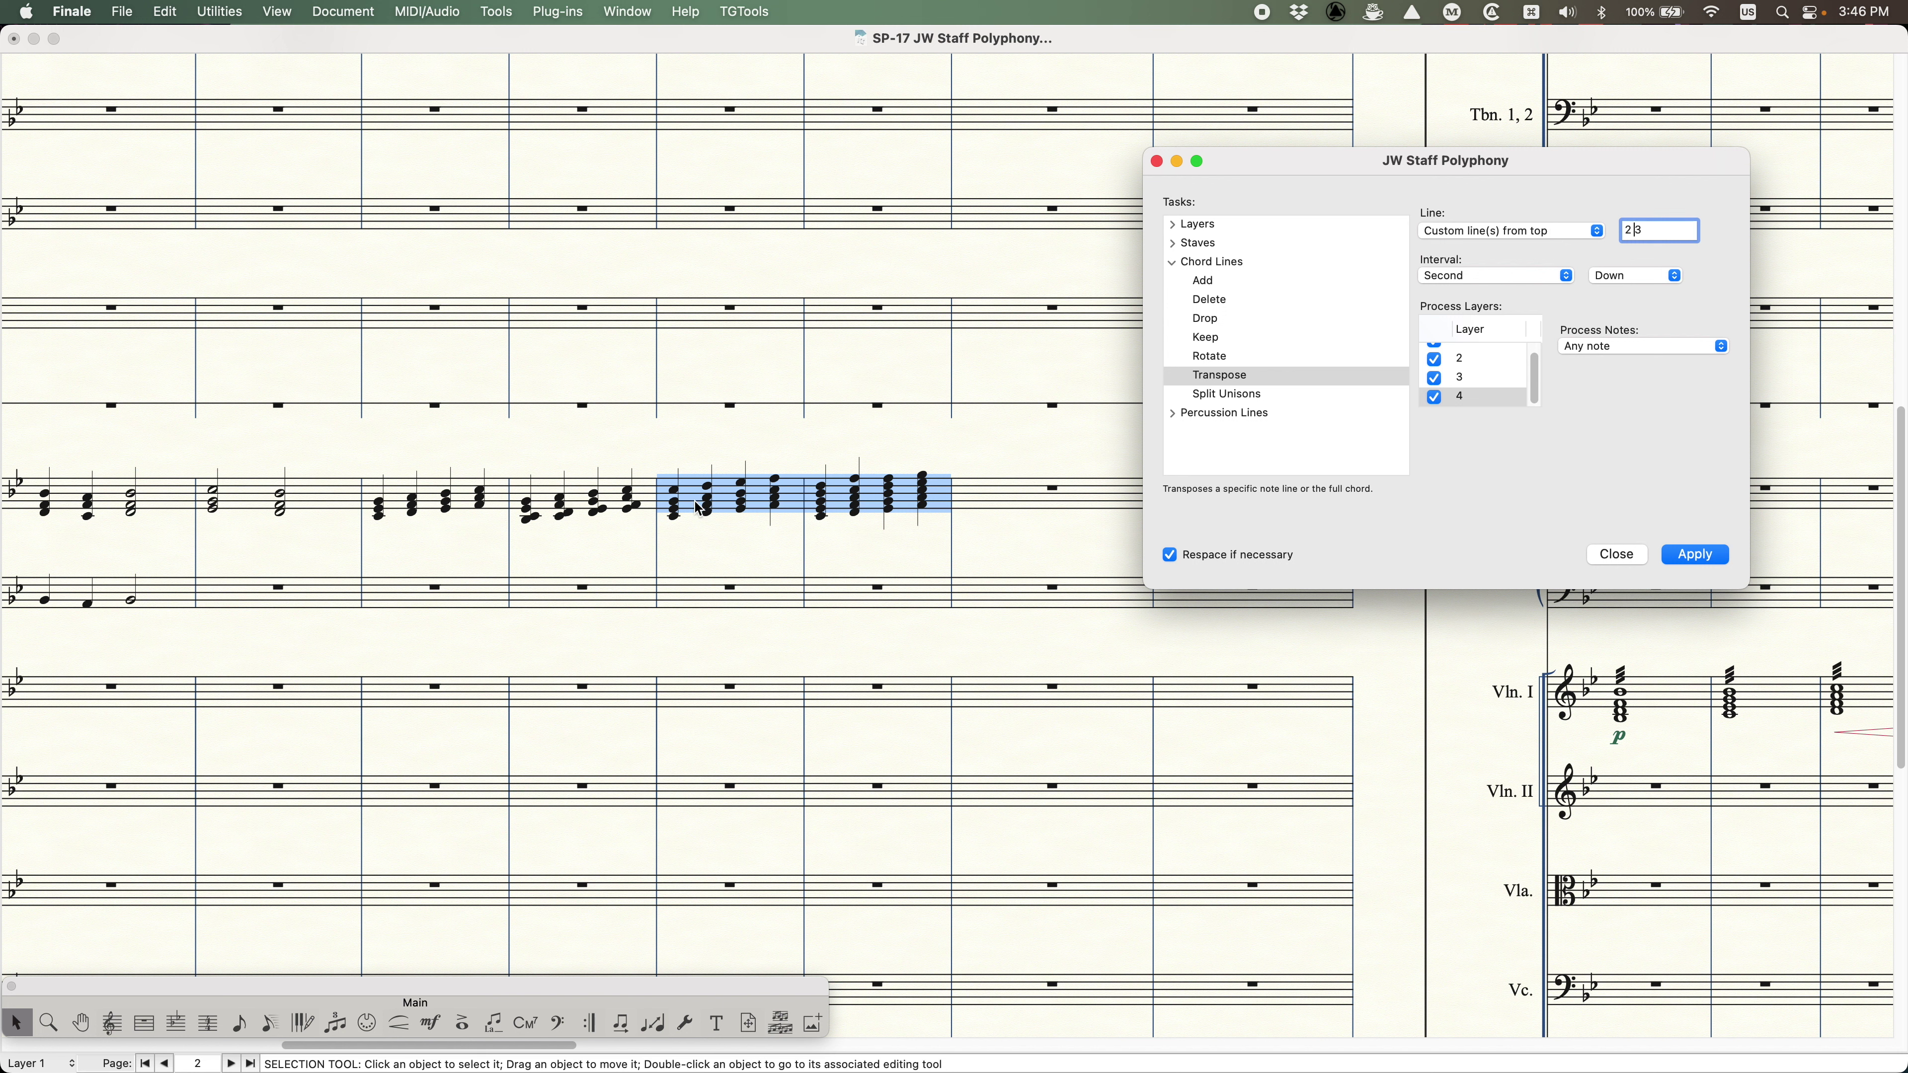
{"action": "left_click", "coordinate": [1647, 278]}
{"action": "left_click", "coordinate": [1607, 258]}
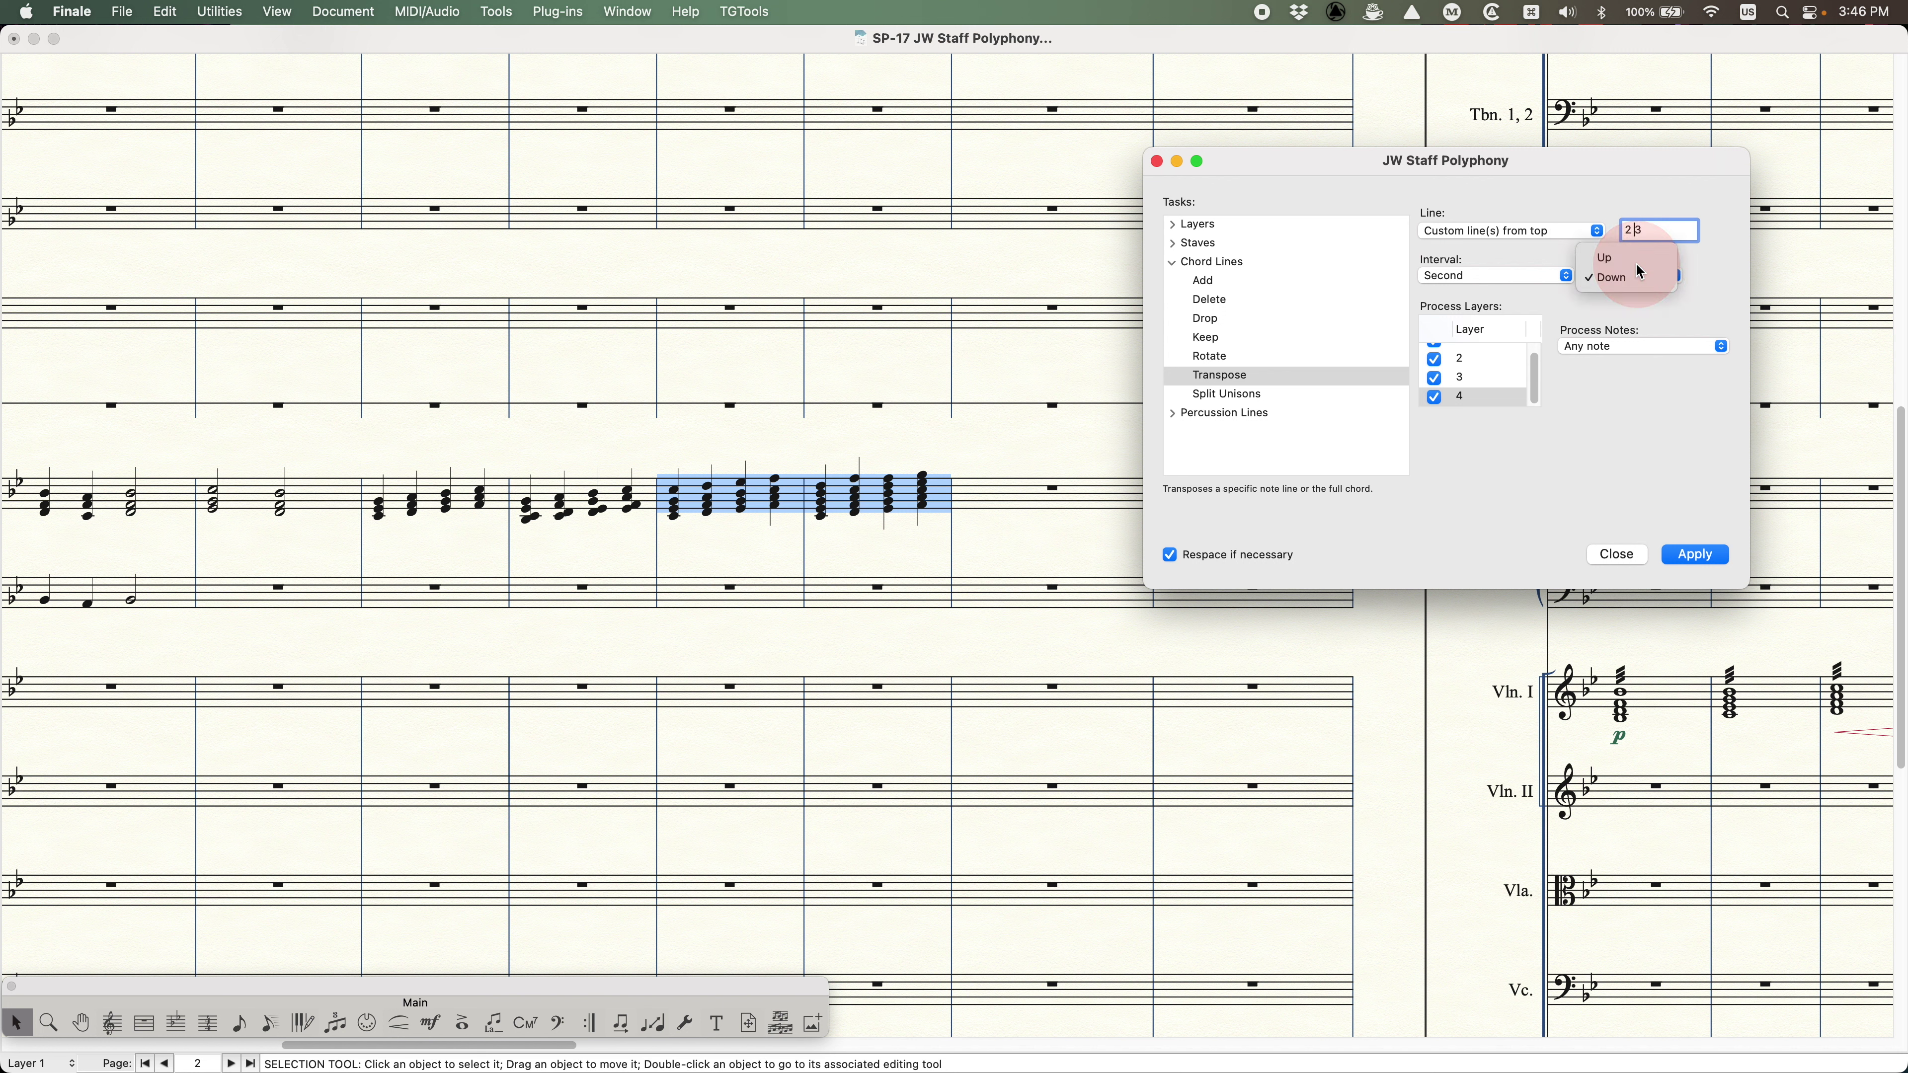
{"action": "left_click", "coordinate": [1693, 556]}
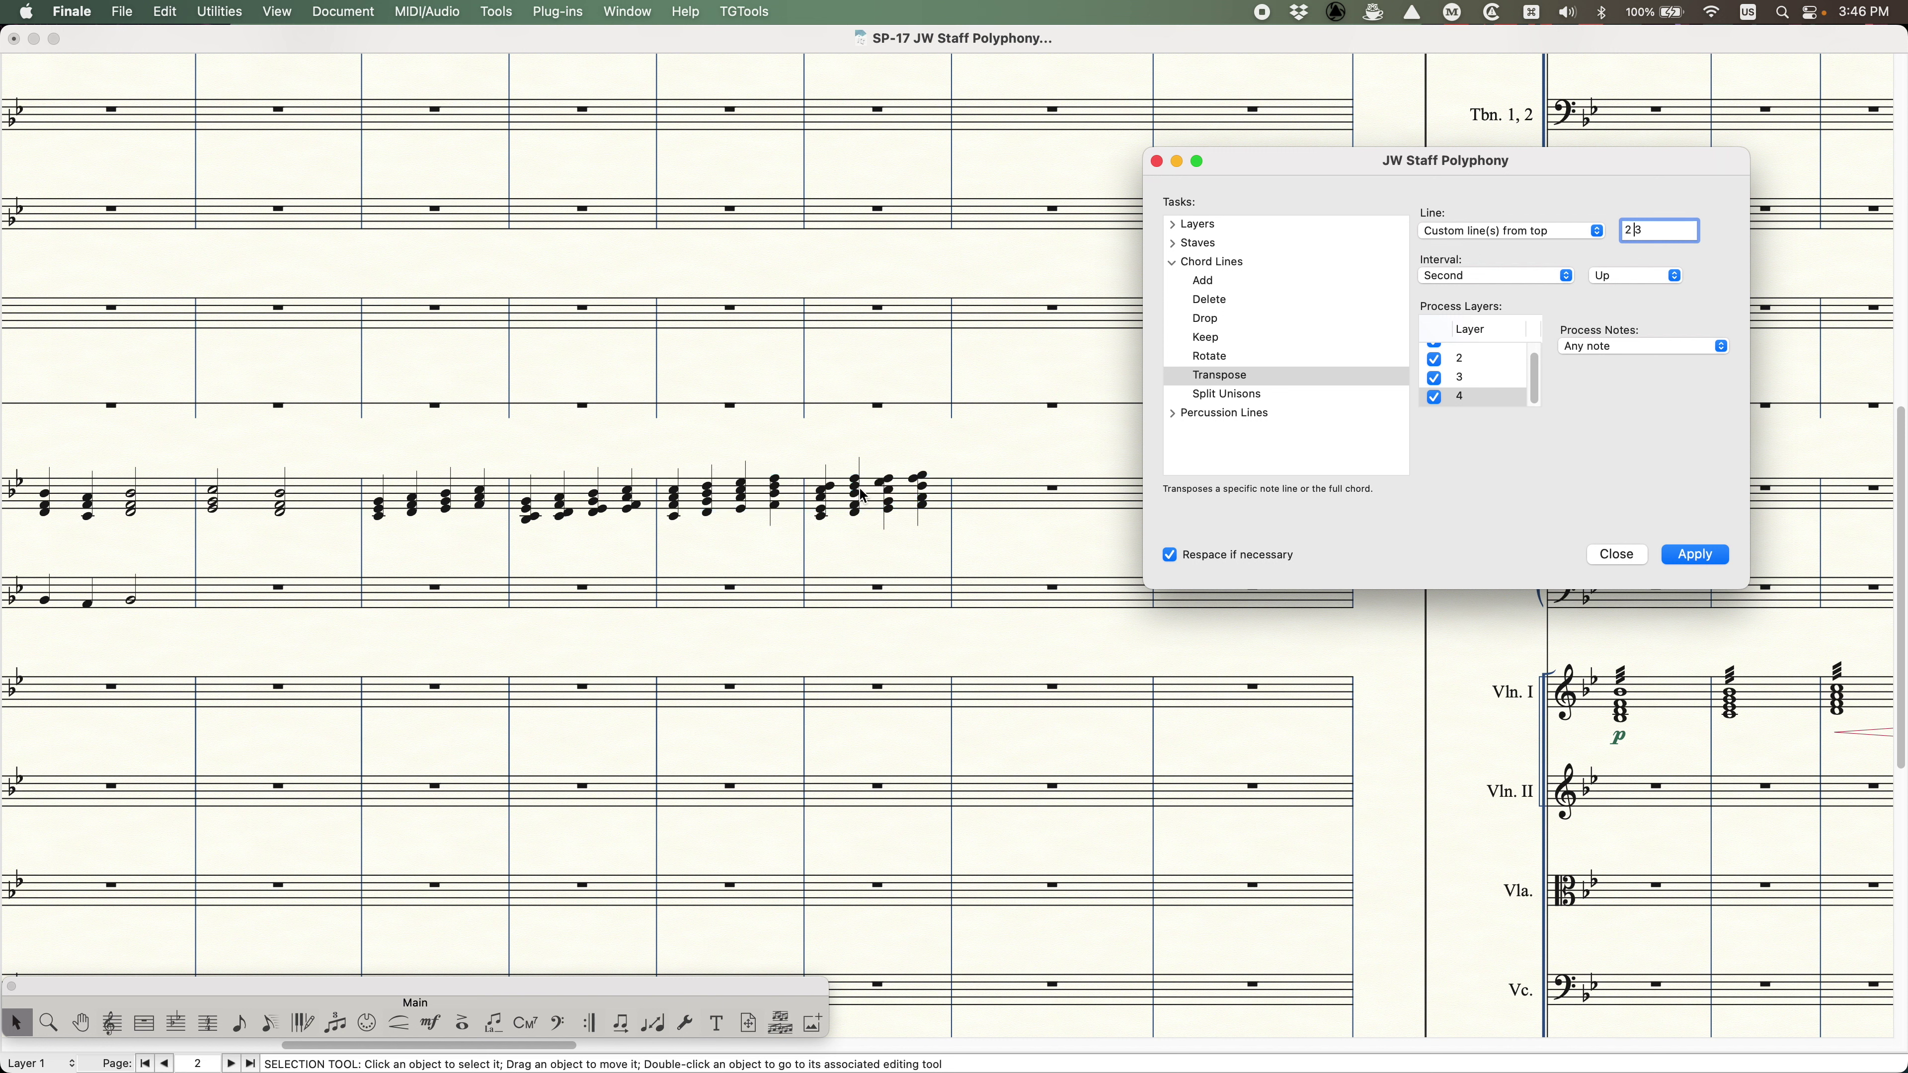
- Undo the transposition of the custom lines in the piano's treble staff and return to the plug-in window
{"action": "left_click", "coordinate": [765, 447]}
{"action": "key", "text": "super+z"}
{"action": "left_click", "coordinate": [1649, 418]}
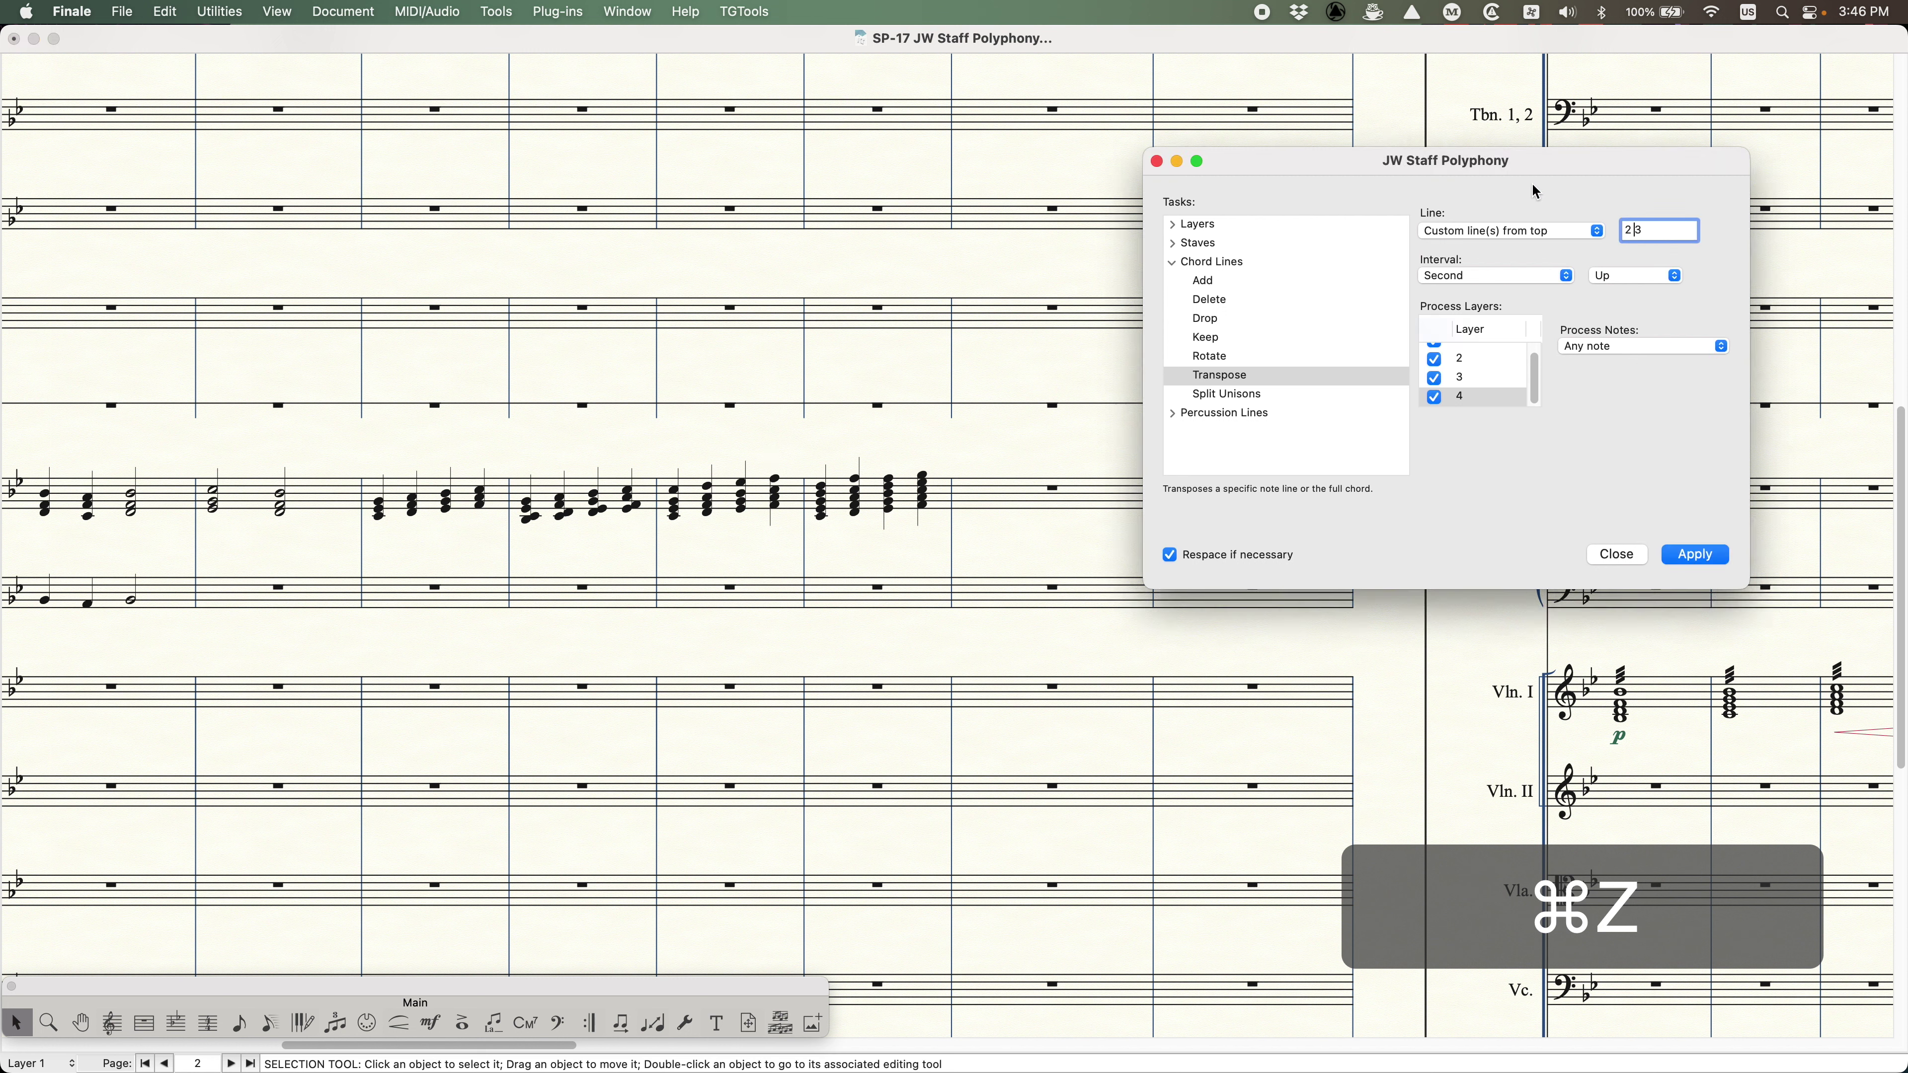
- Review the Process Notes, layer and Interval choices of the Transpose task and set its Line to Full chord
{"action": "left_click", "coordinate": [1584, 346]}
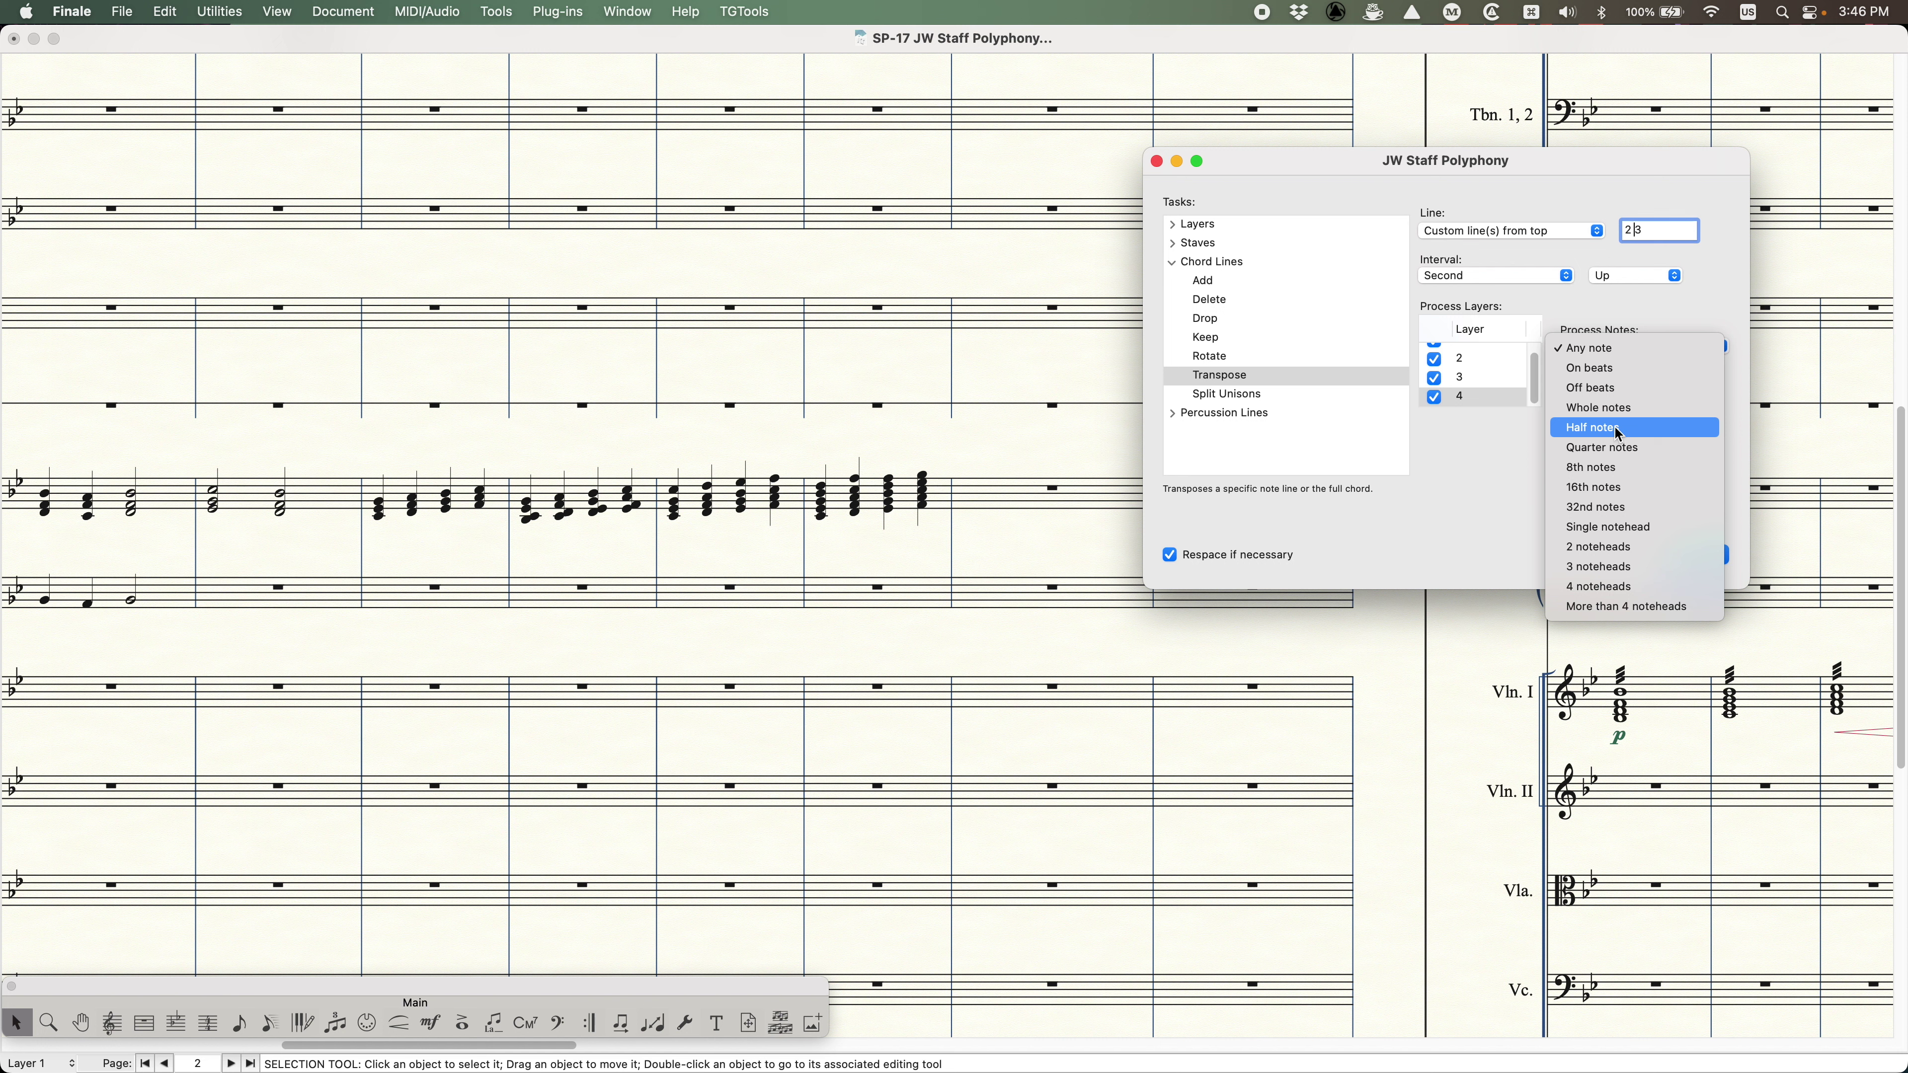
{"action": "left_click", "coordinate": [1469, 429]}
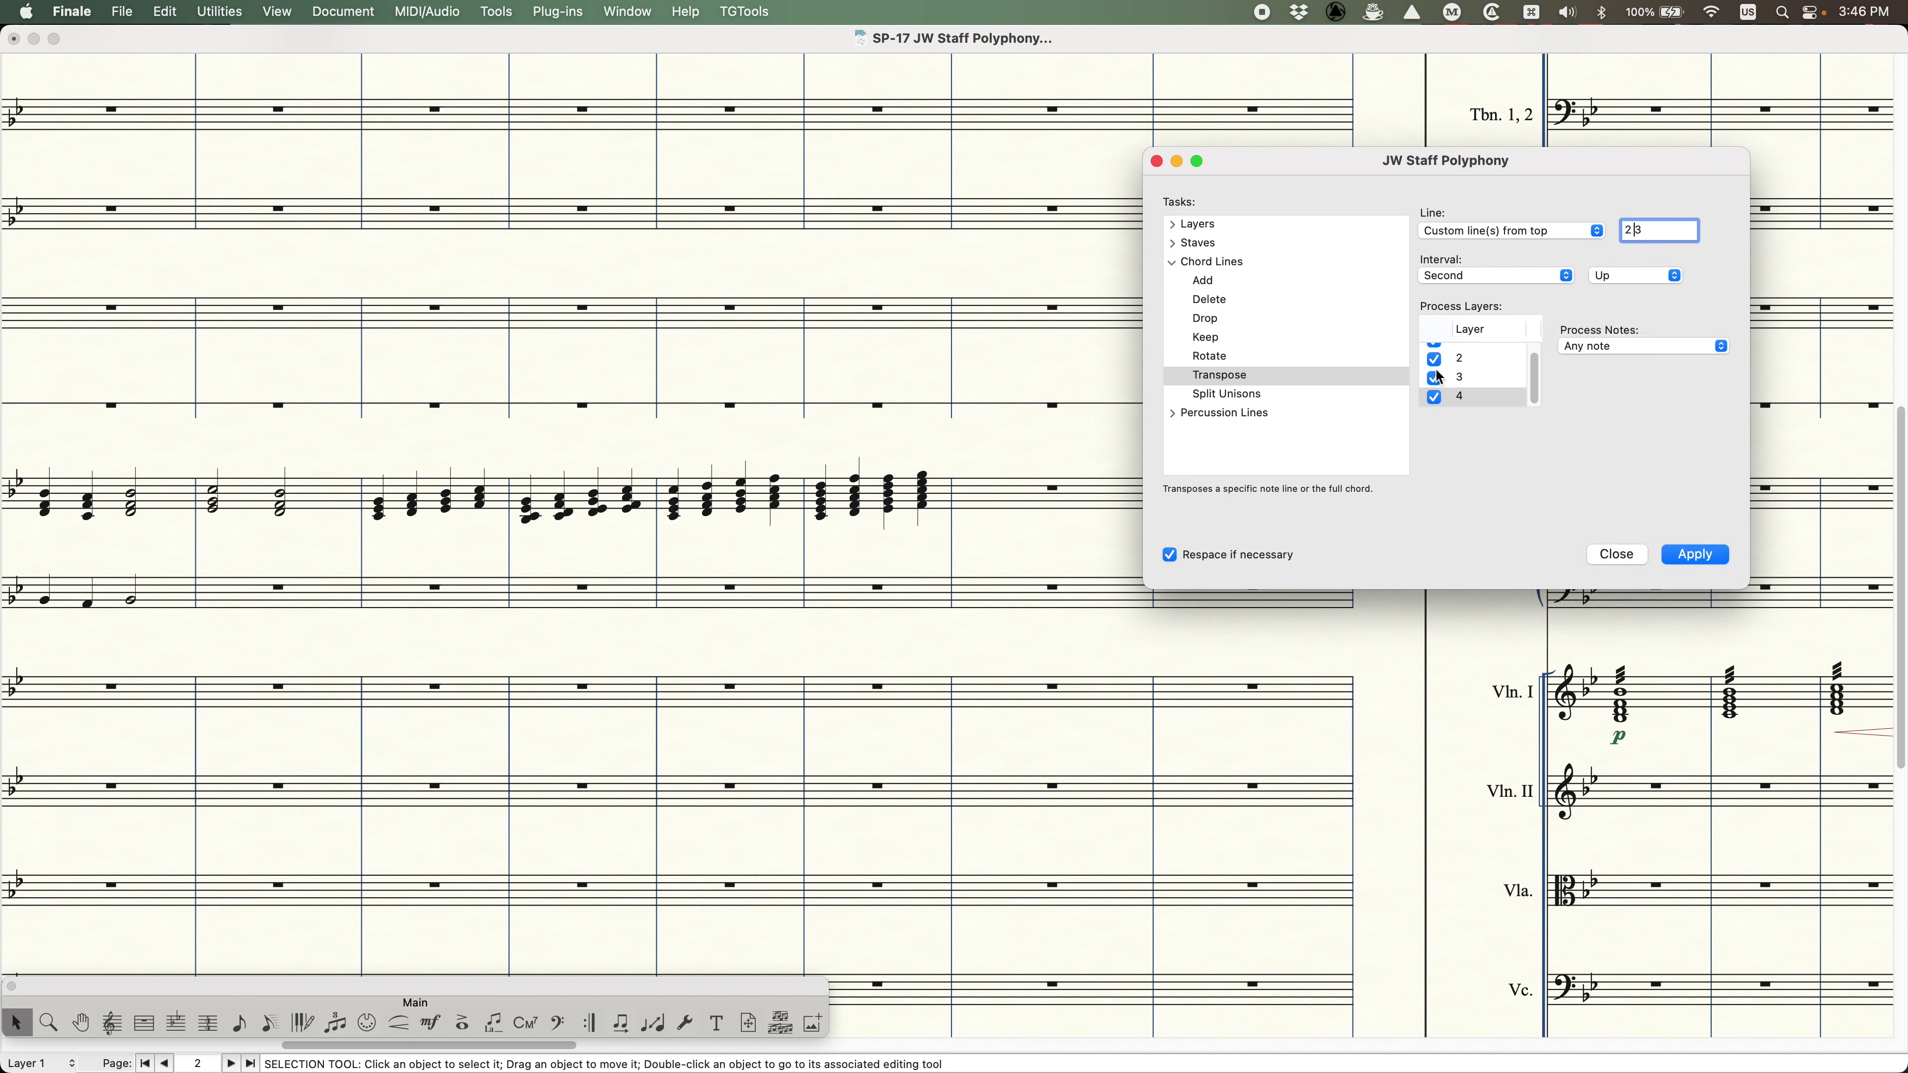
{"action": "scroll", "coordinate": [1453, 368], "scroll_direction": "up", "scroll_amount": 2}
{"action": "left_click", "coordinate": [1478, 277]}
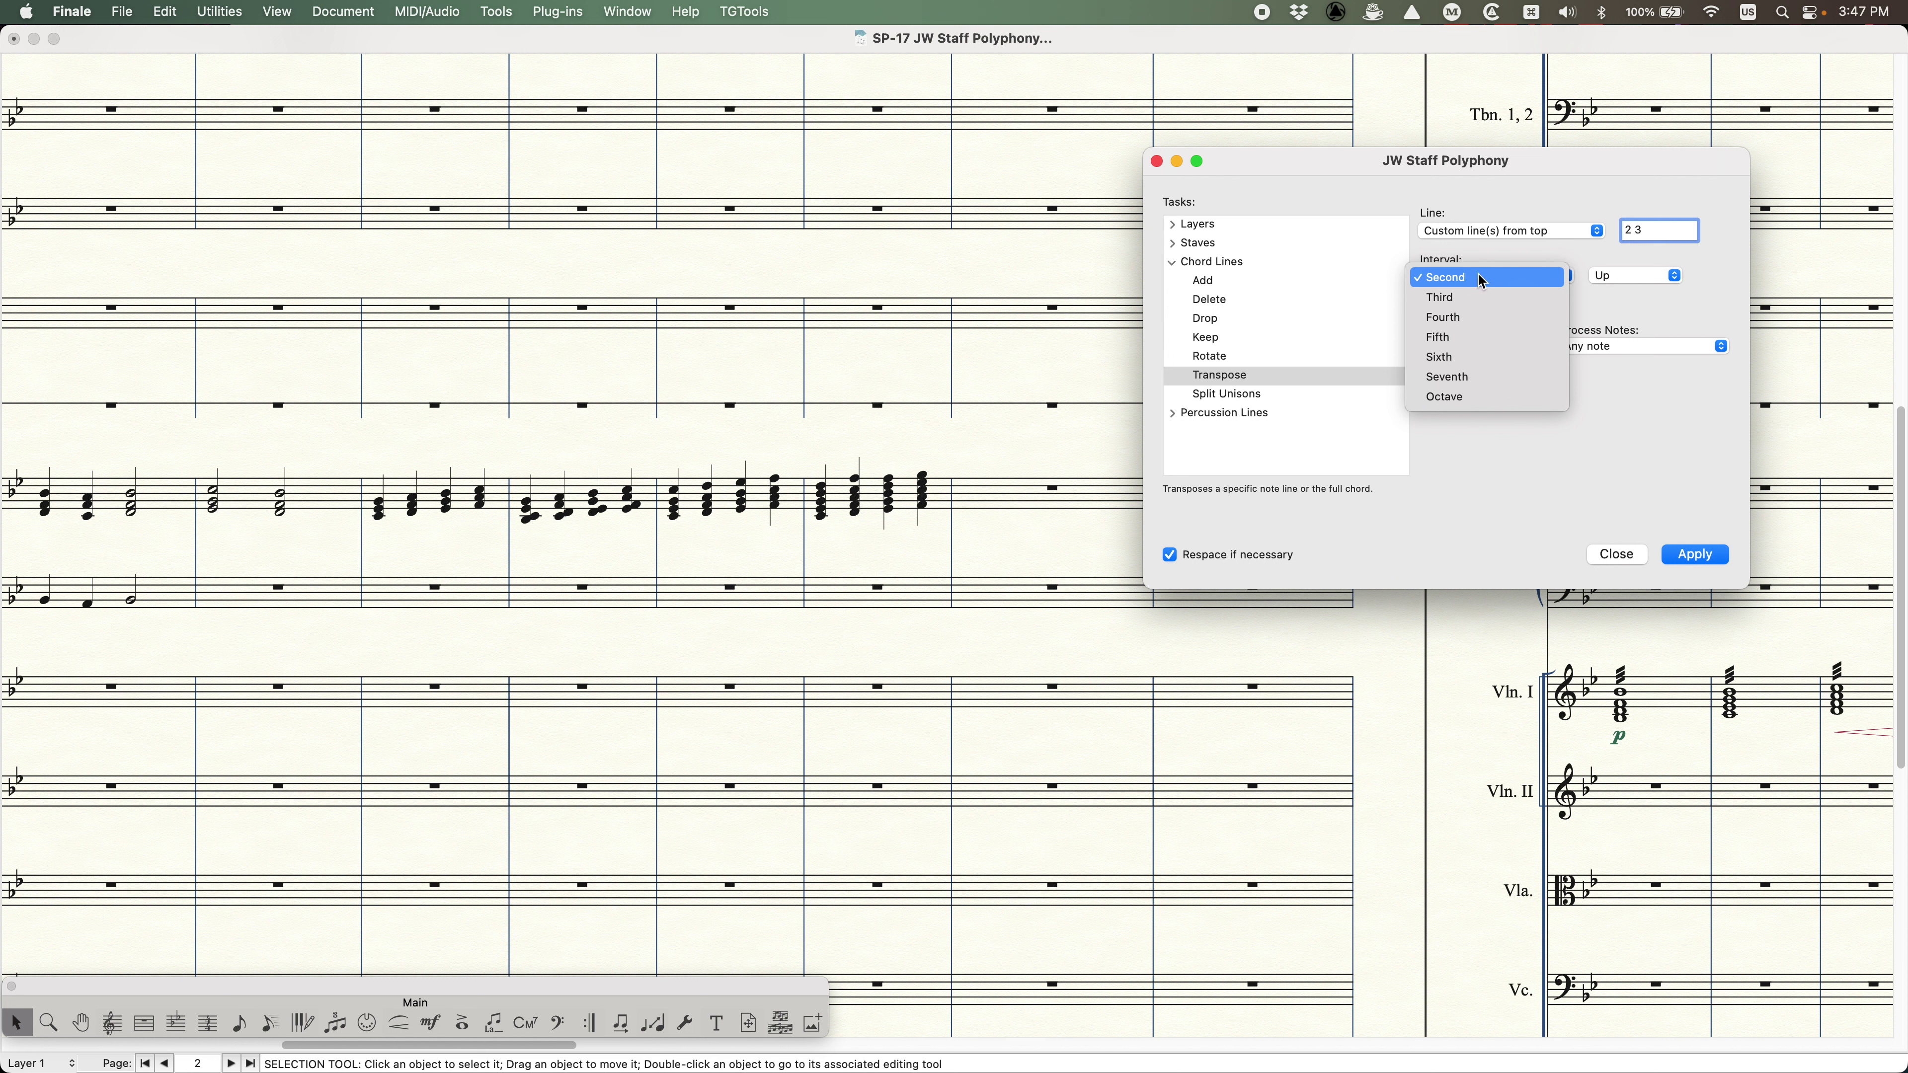
{"action": "left_click", "coordinate": [1487, 245]}
{"action": "left_click", "coordinate": [1528, 230]}
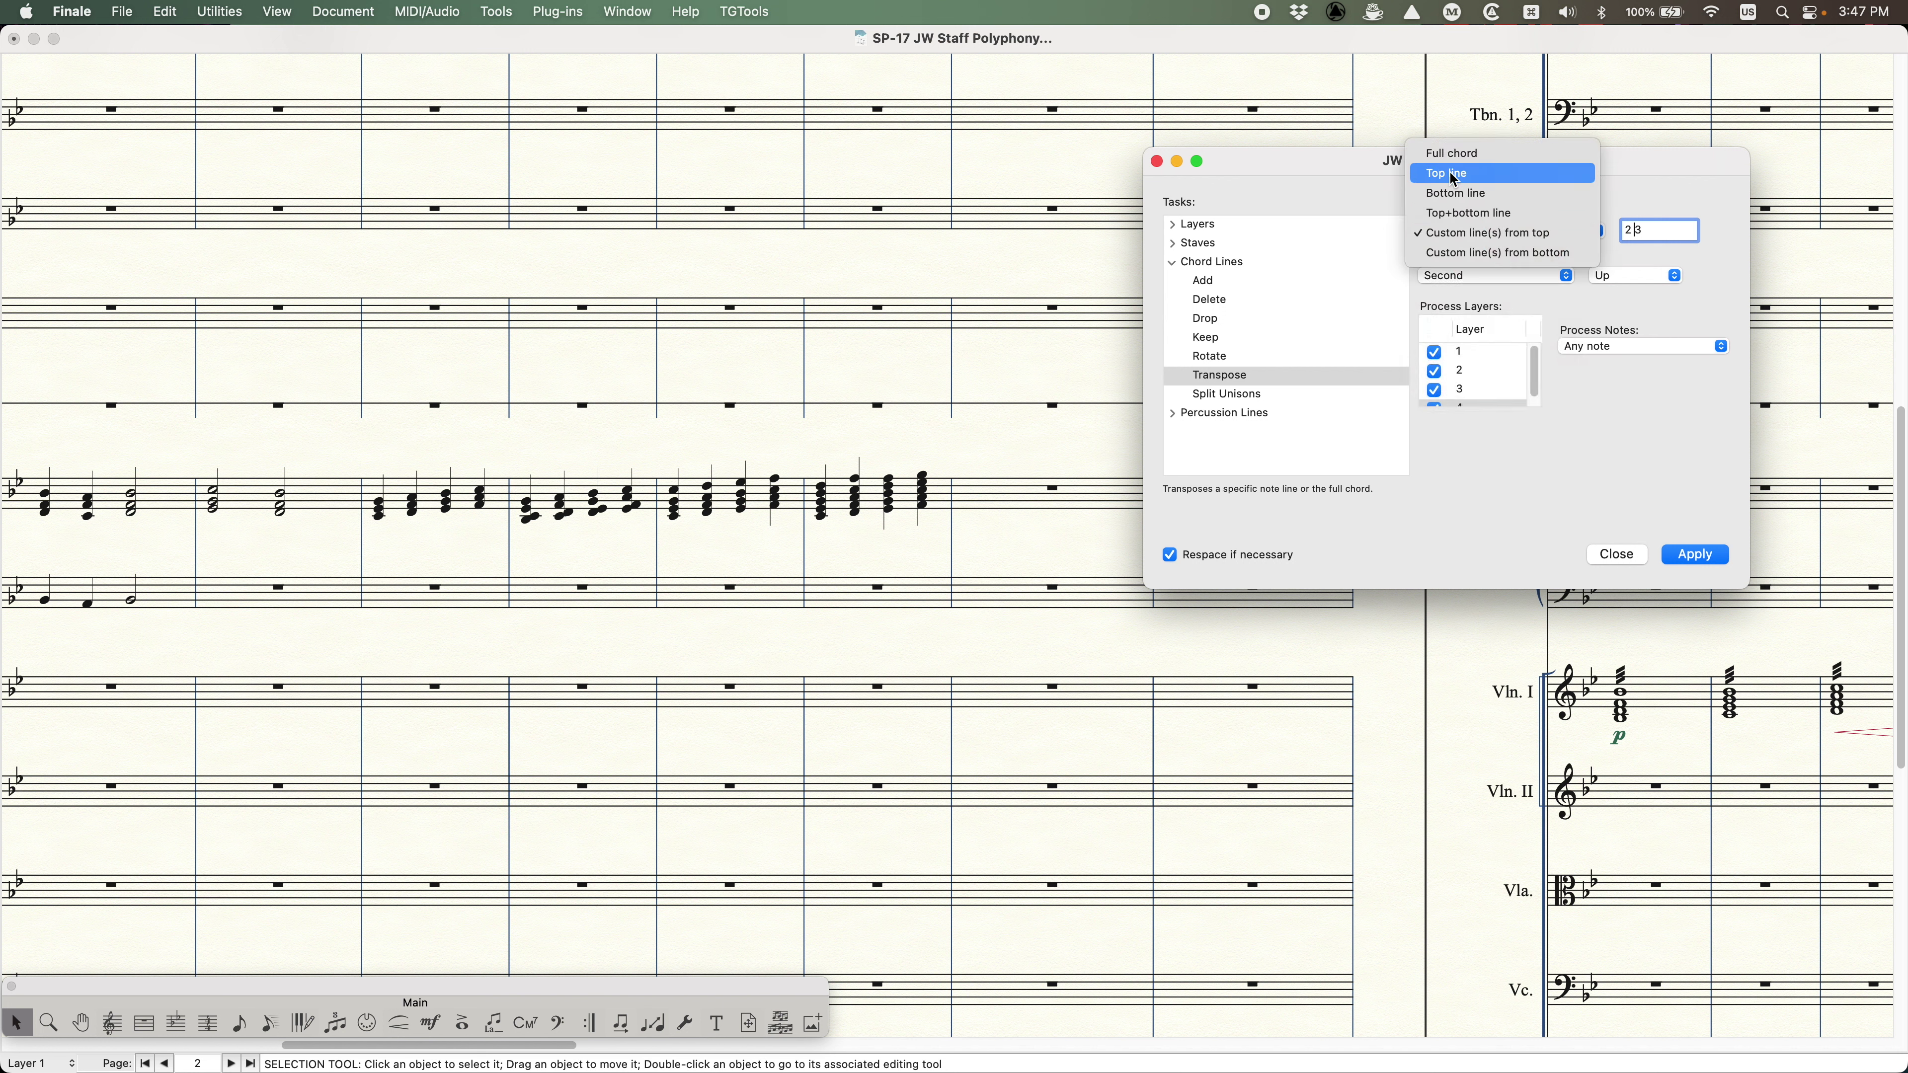
{"action": "left_click", "coordinate": [1439, 159]}
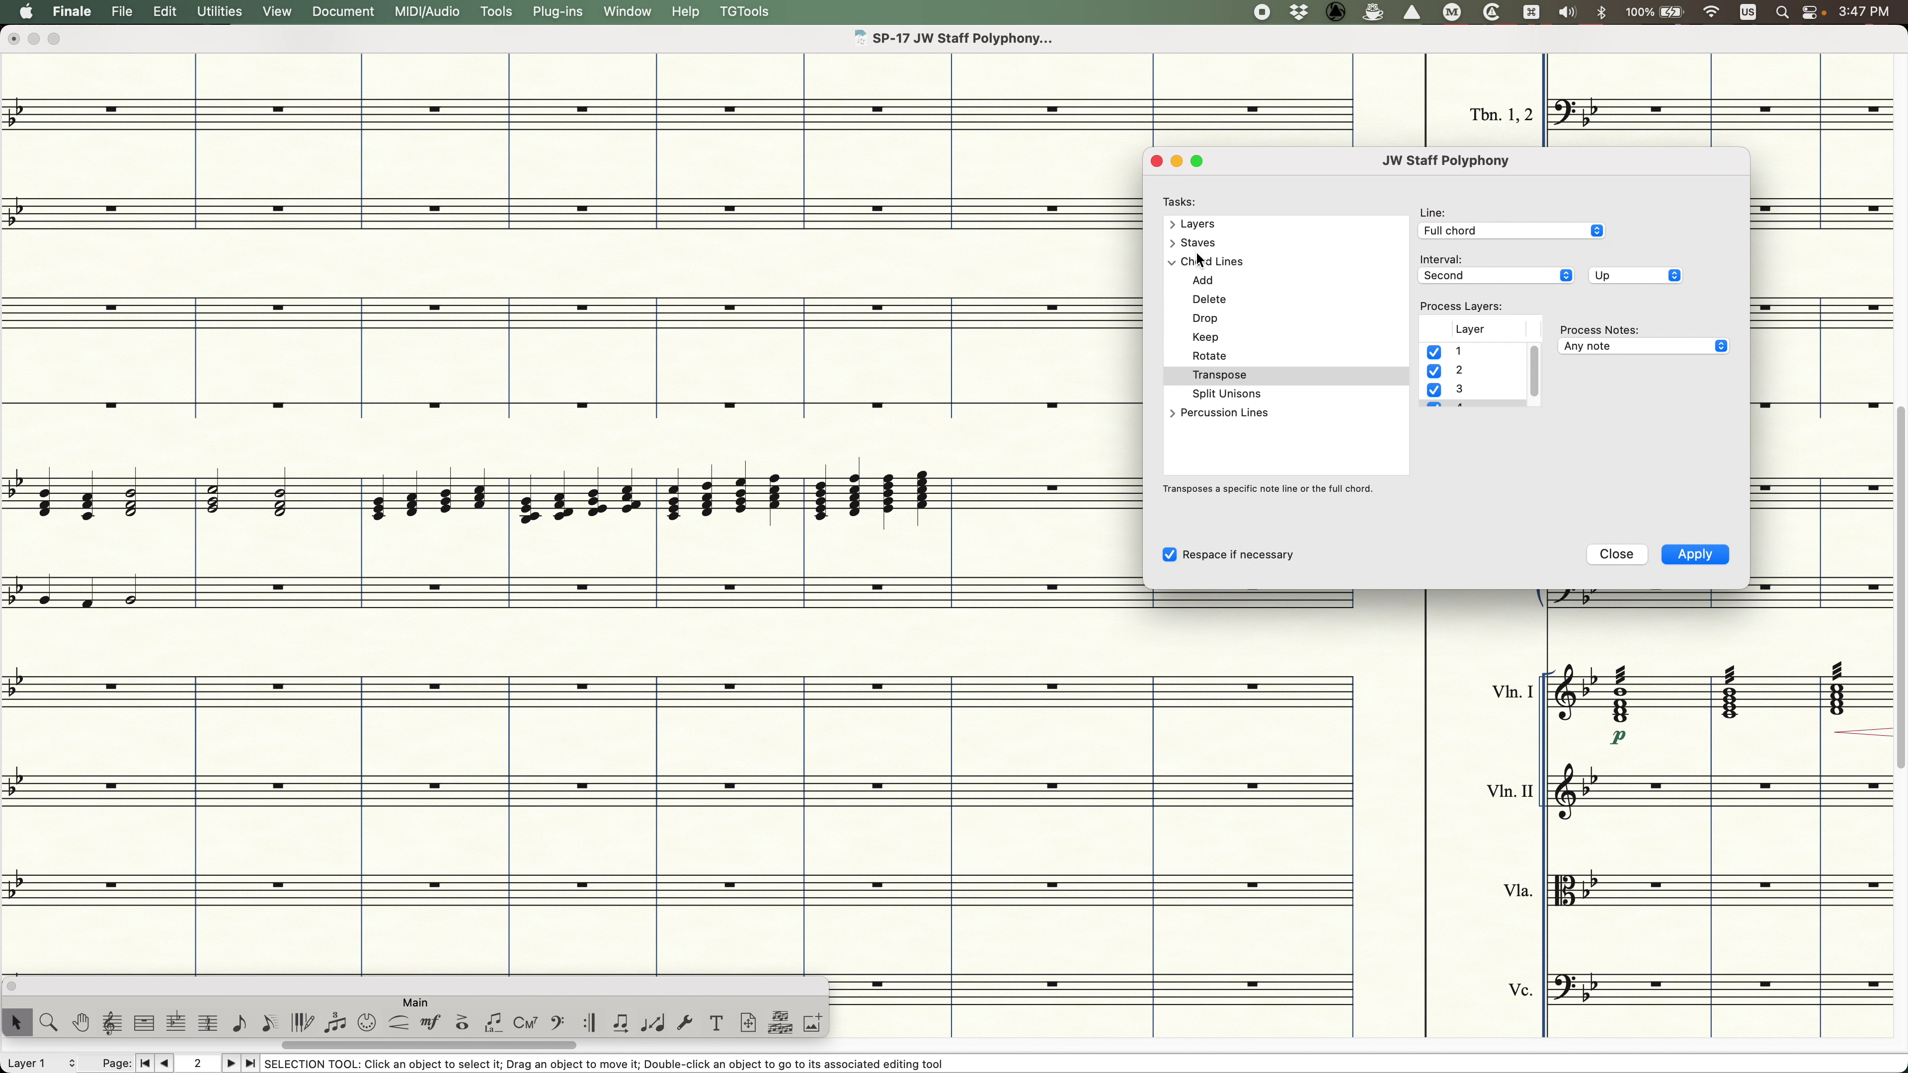
- Choose the Split Unisons task and select measures 17 and 18 of the B-flat clarinet staff
{"action": "left_click", "coordinate": [1241, 402]}
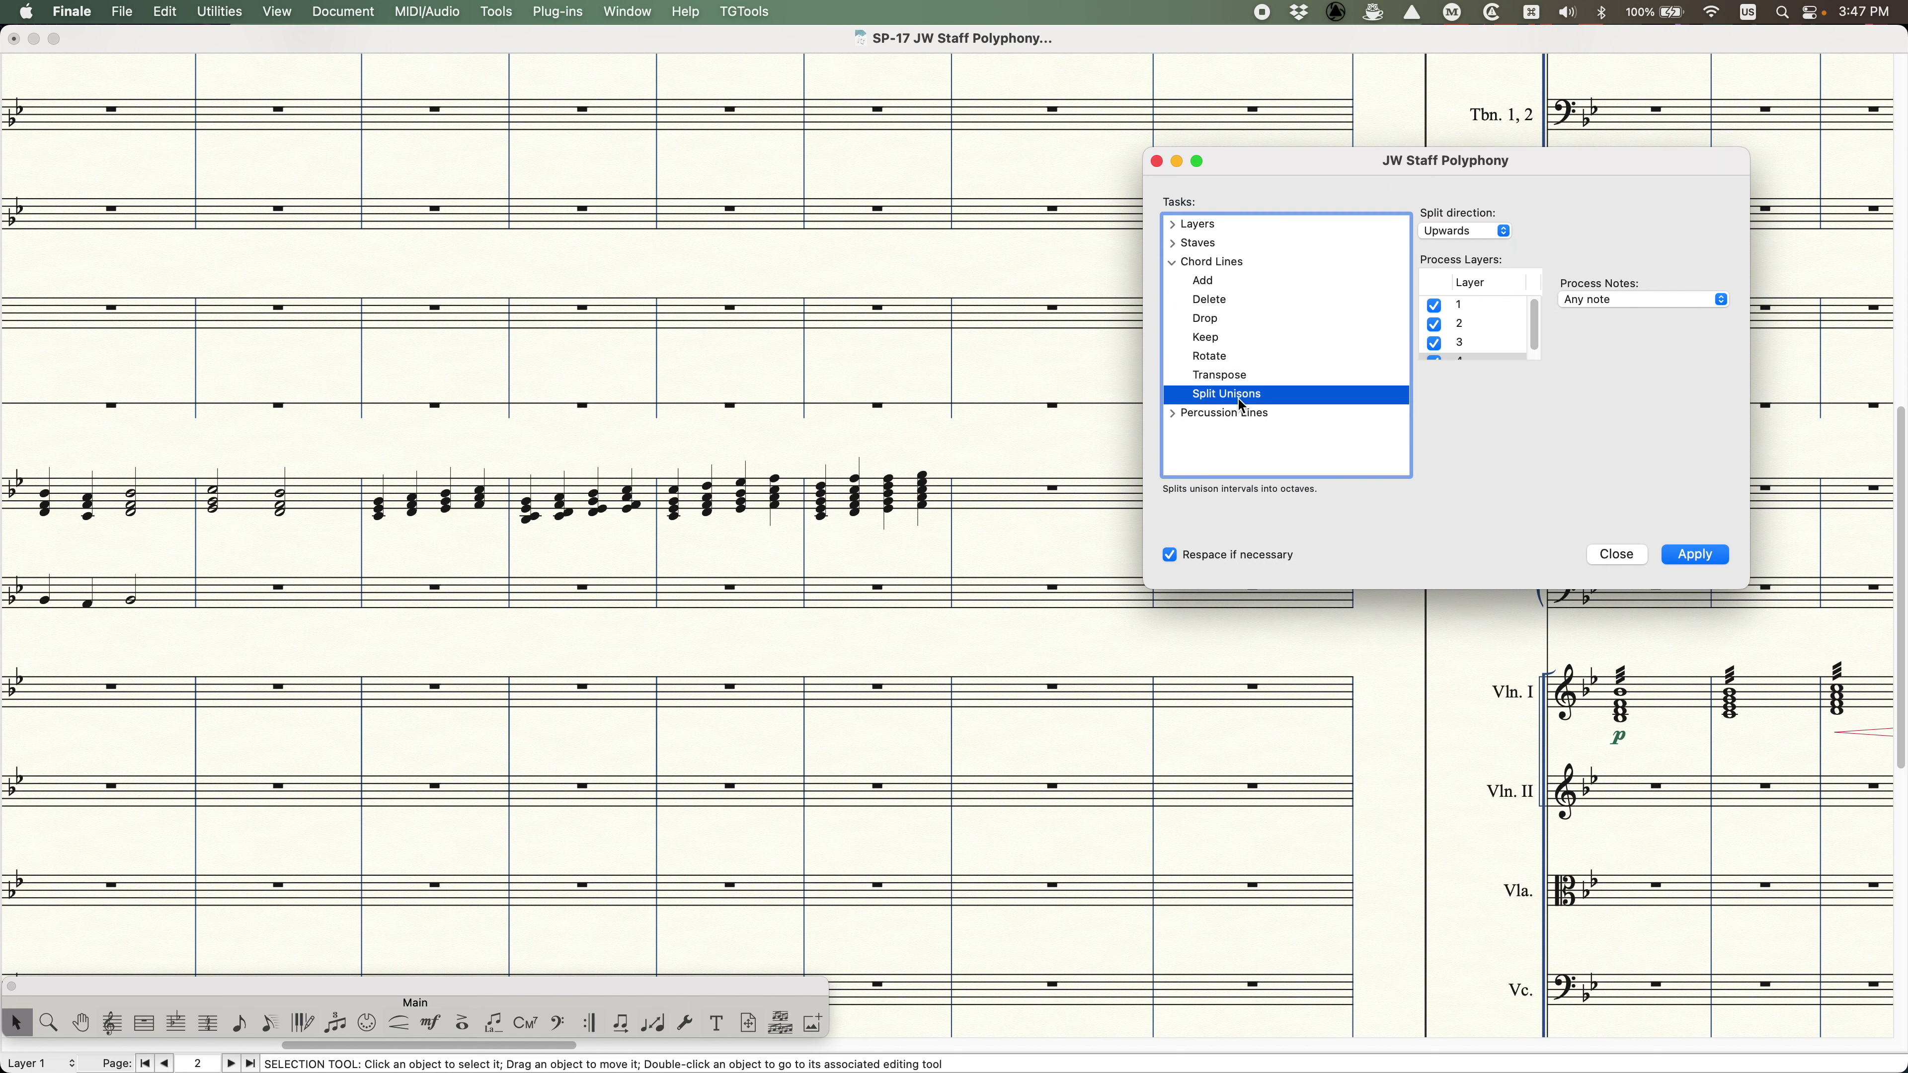
{"action": "scroll", "coordinate": [987, 553], "scroll_direction": "up", "scroll_amount": 10}
{"action": "scroll", "coordinate": [908, 553], "scroll_direction": "right", "scroll_amount": 10}
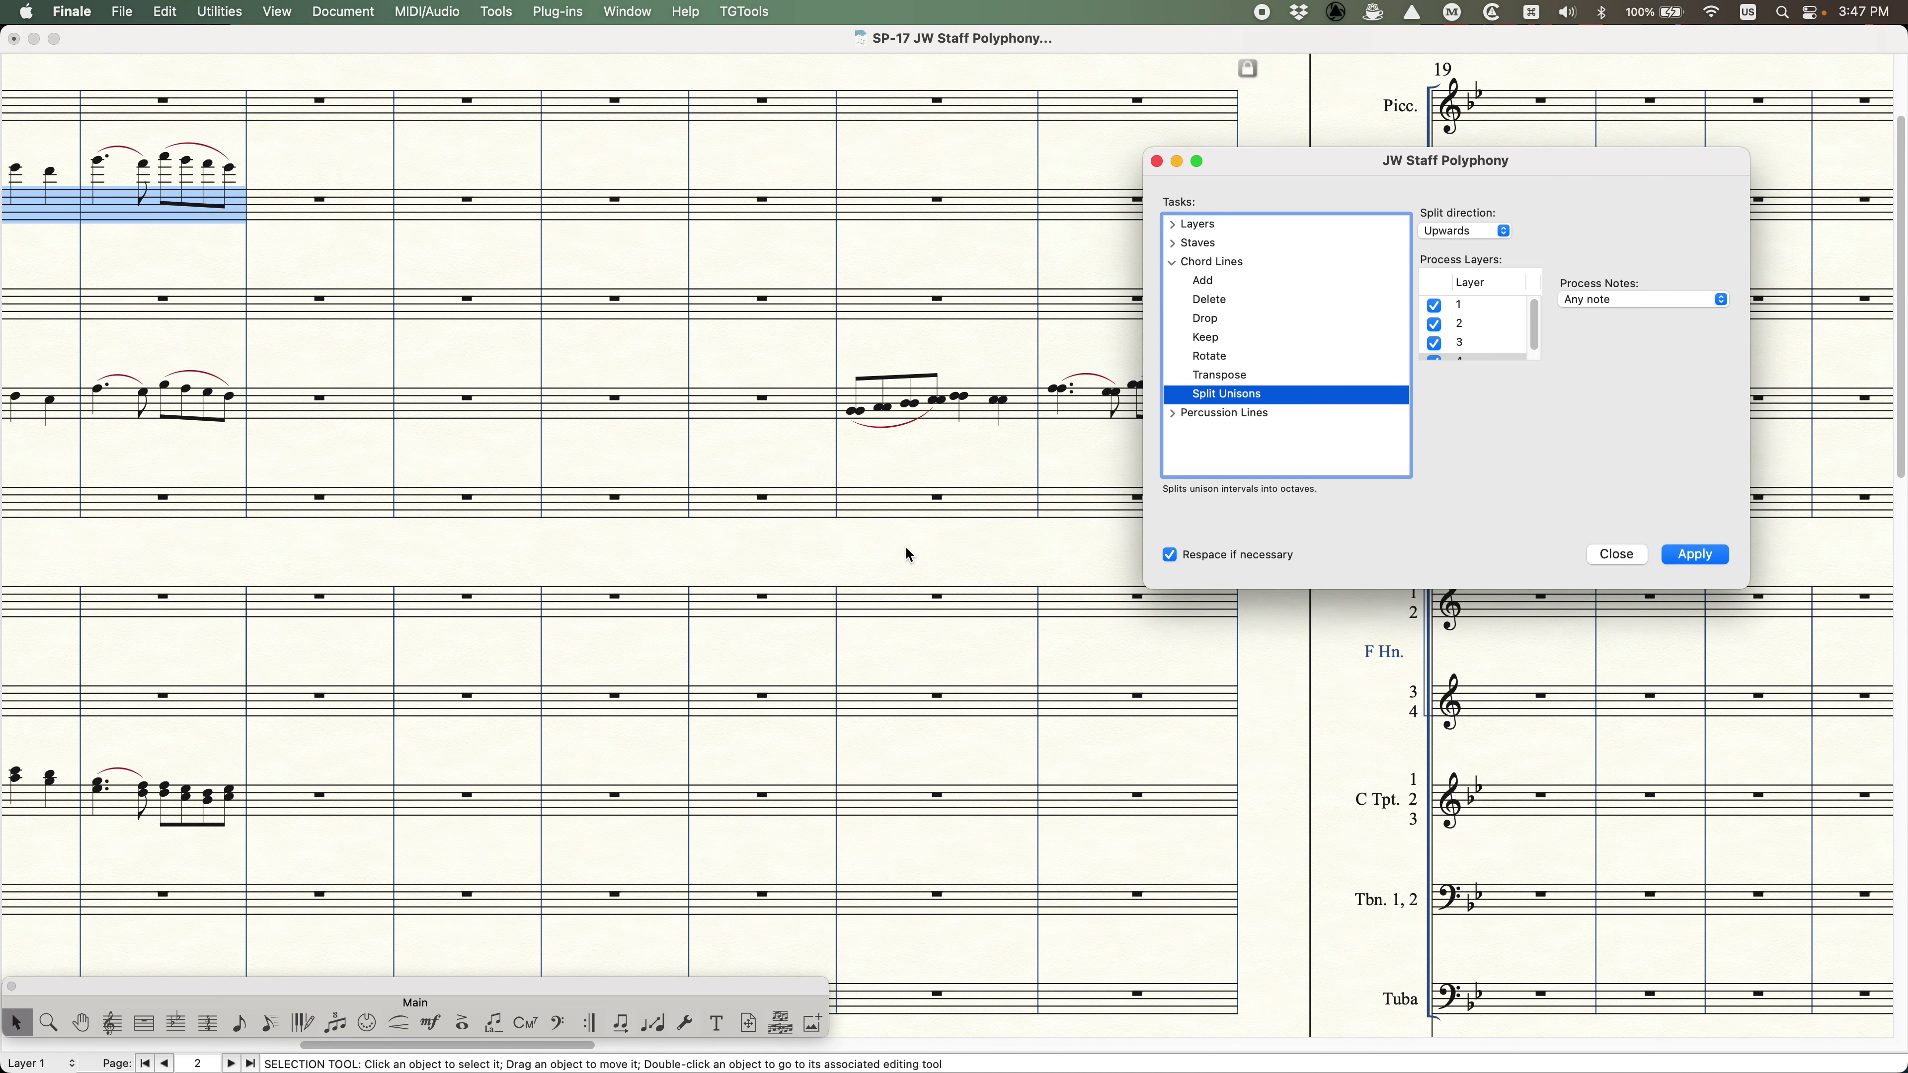
{"action": "left_click", "coordinate": [638, 398]}
{"action": "left_click", "coordinate": [699, 413], "text": "shift"}
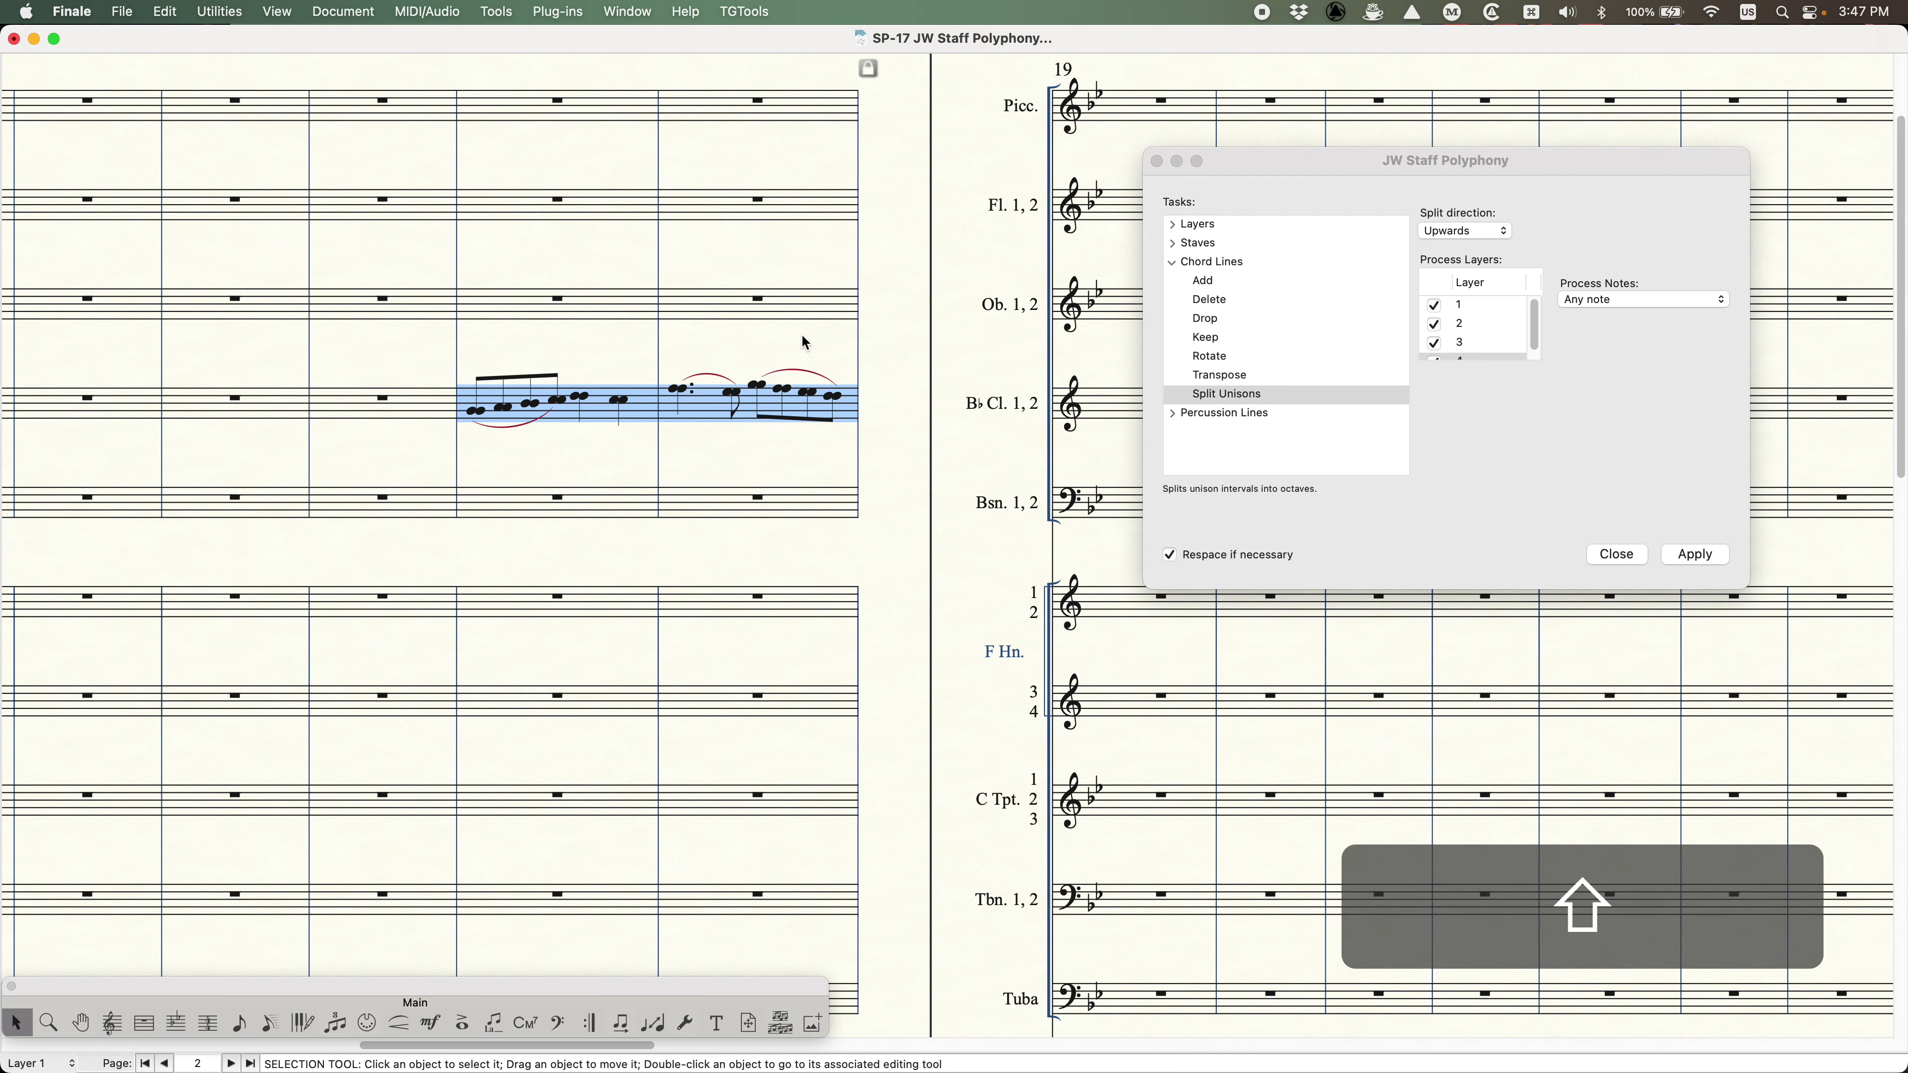
{"action": "left_click", "coordinate": [1577, 417]}
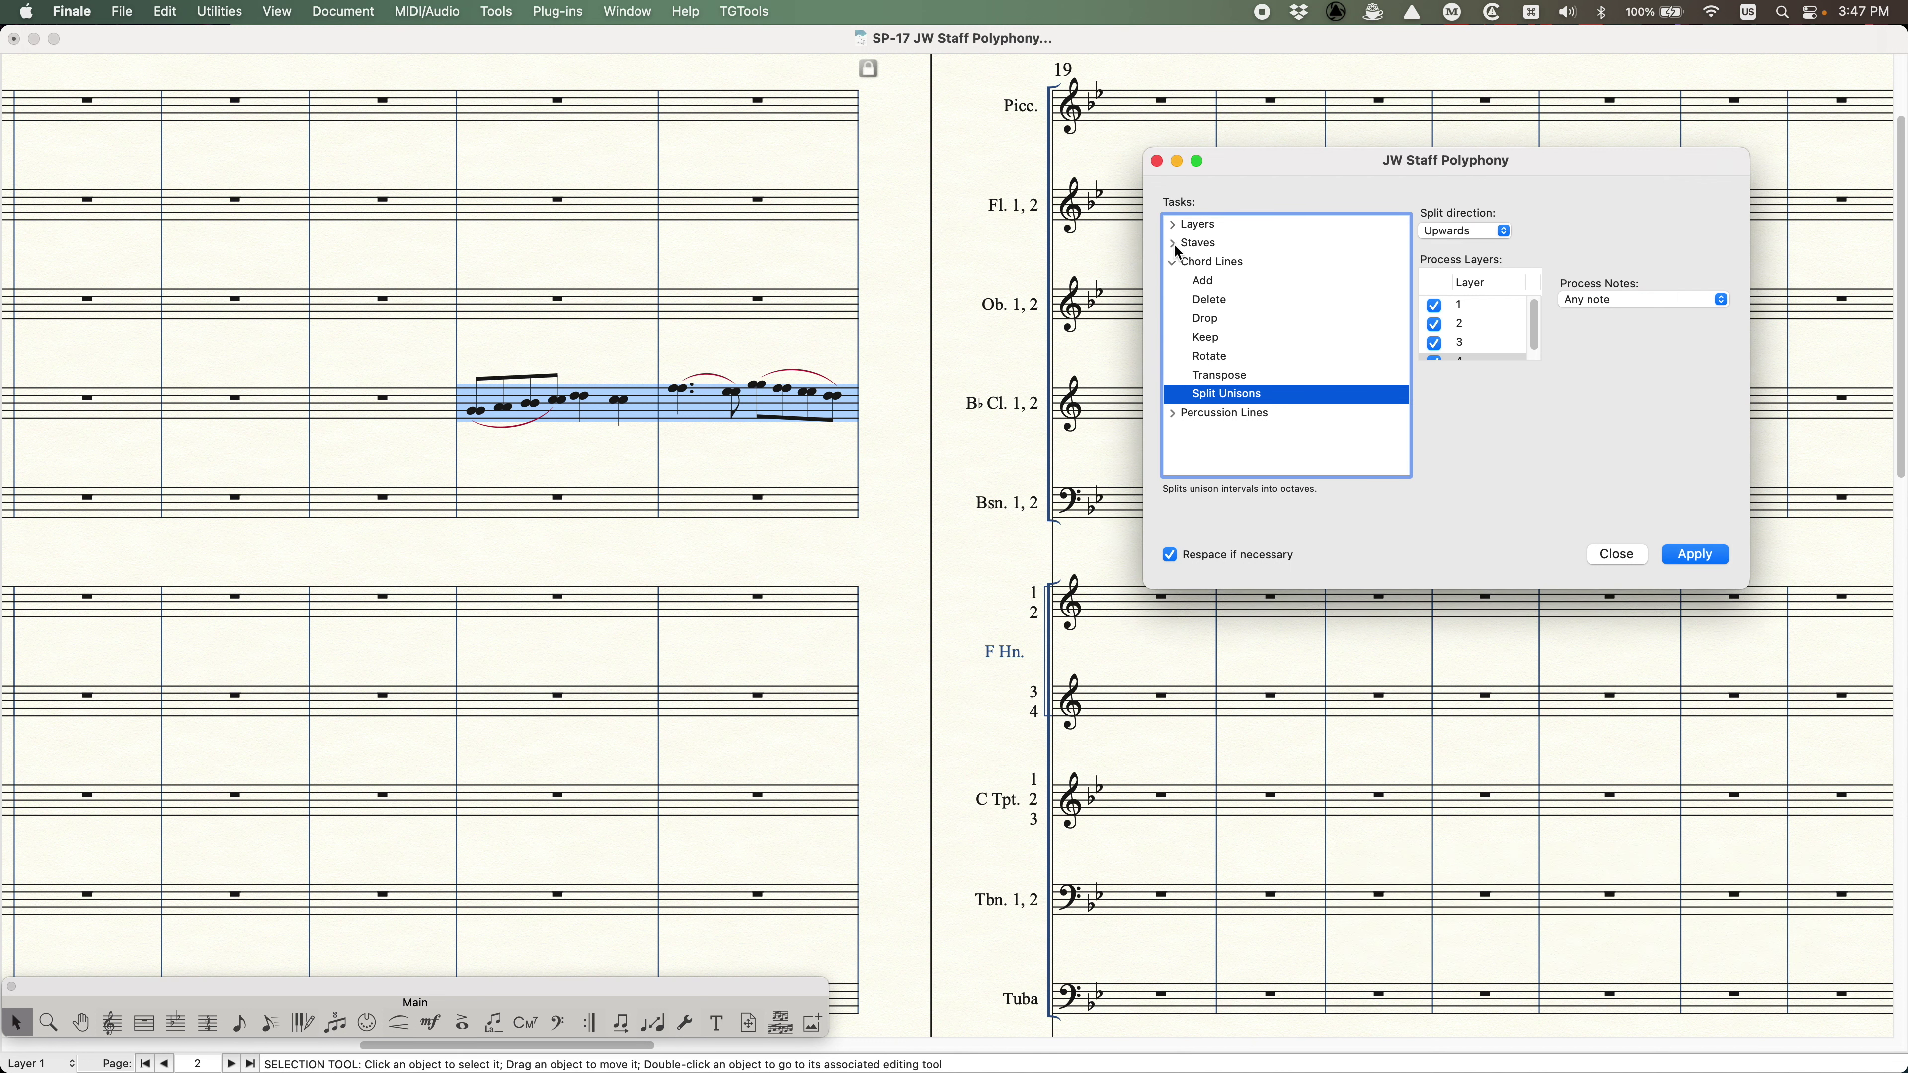
- Check the line options offered by the Delete chord-line task and return to Split Unisons
{"action": "left_click", "coordinate": [1210, 299]}
{"action": "left_click", "coordinate": [1495, 232]}
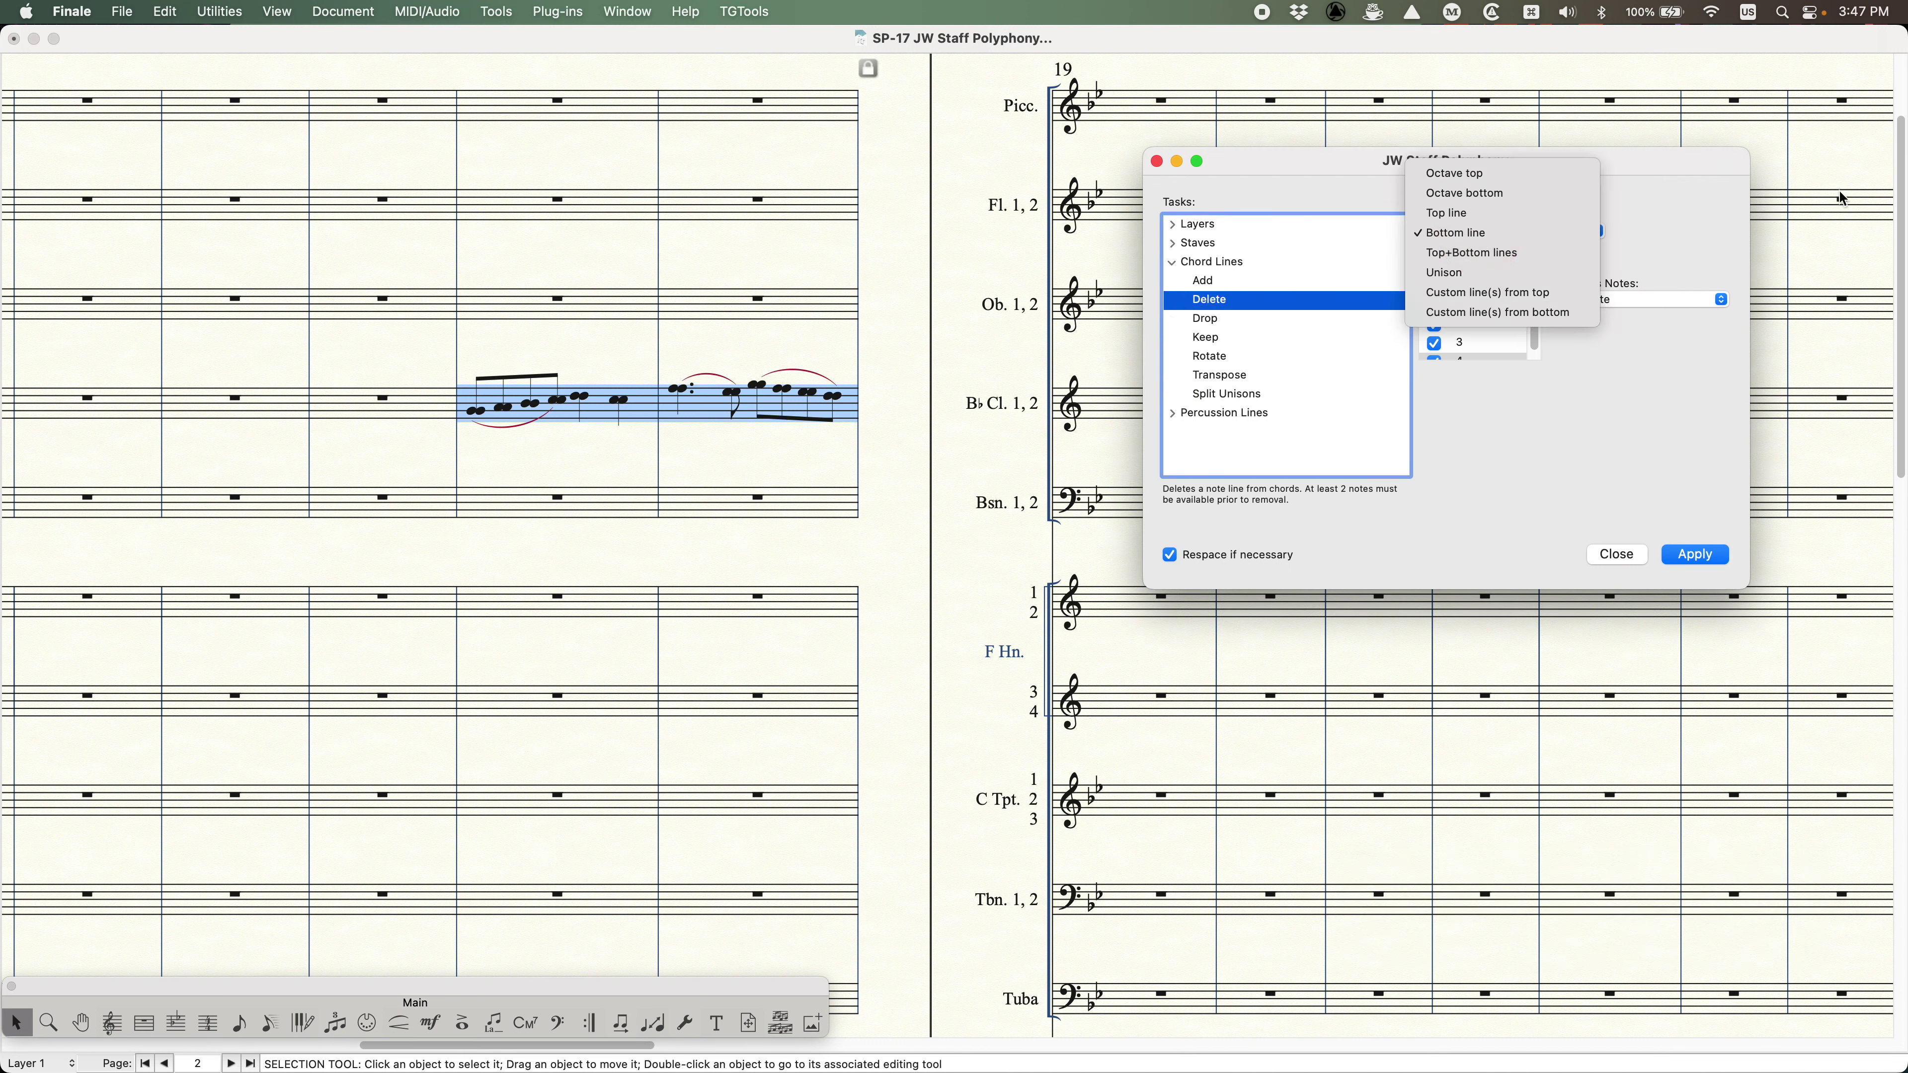
{"action": "left_click", "coordinate": [1639, 235]}
{"action": "left_click", "coordinate": [1226, 394]}
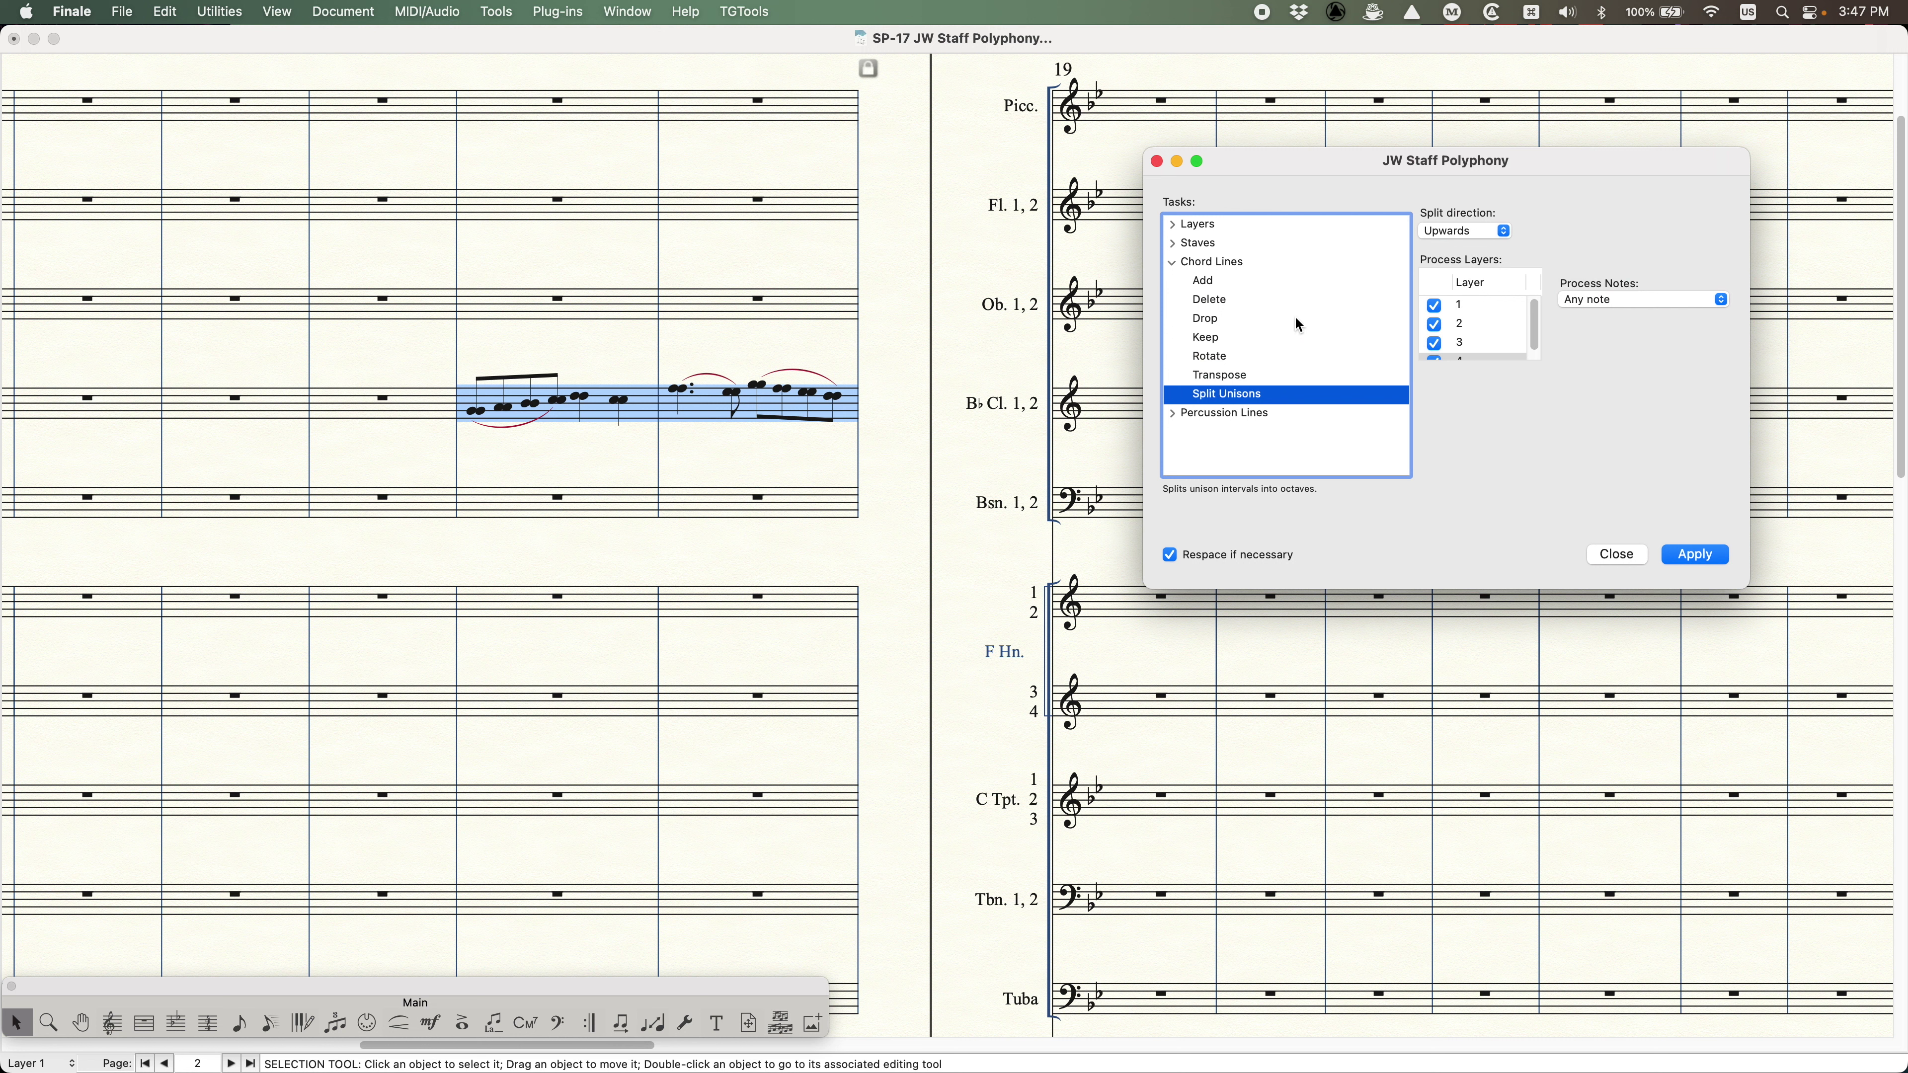
- Split the clarinet unisons in measures 17 and 18 Downwards into octaves
{"action": "left_click", "coordinate": [1460, 233]}
{"action": "left_click", "coordinate": [1456, 254]}
{"action": "left_click", "coordinate": [1703, 558]}
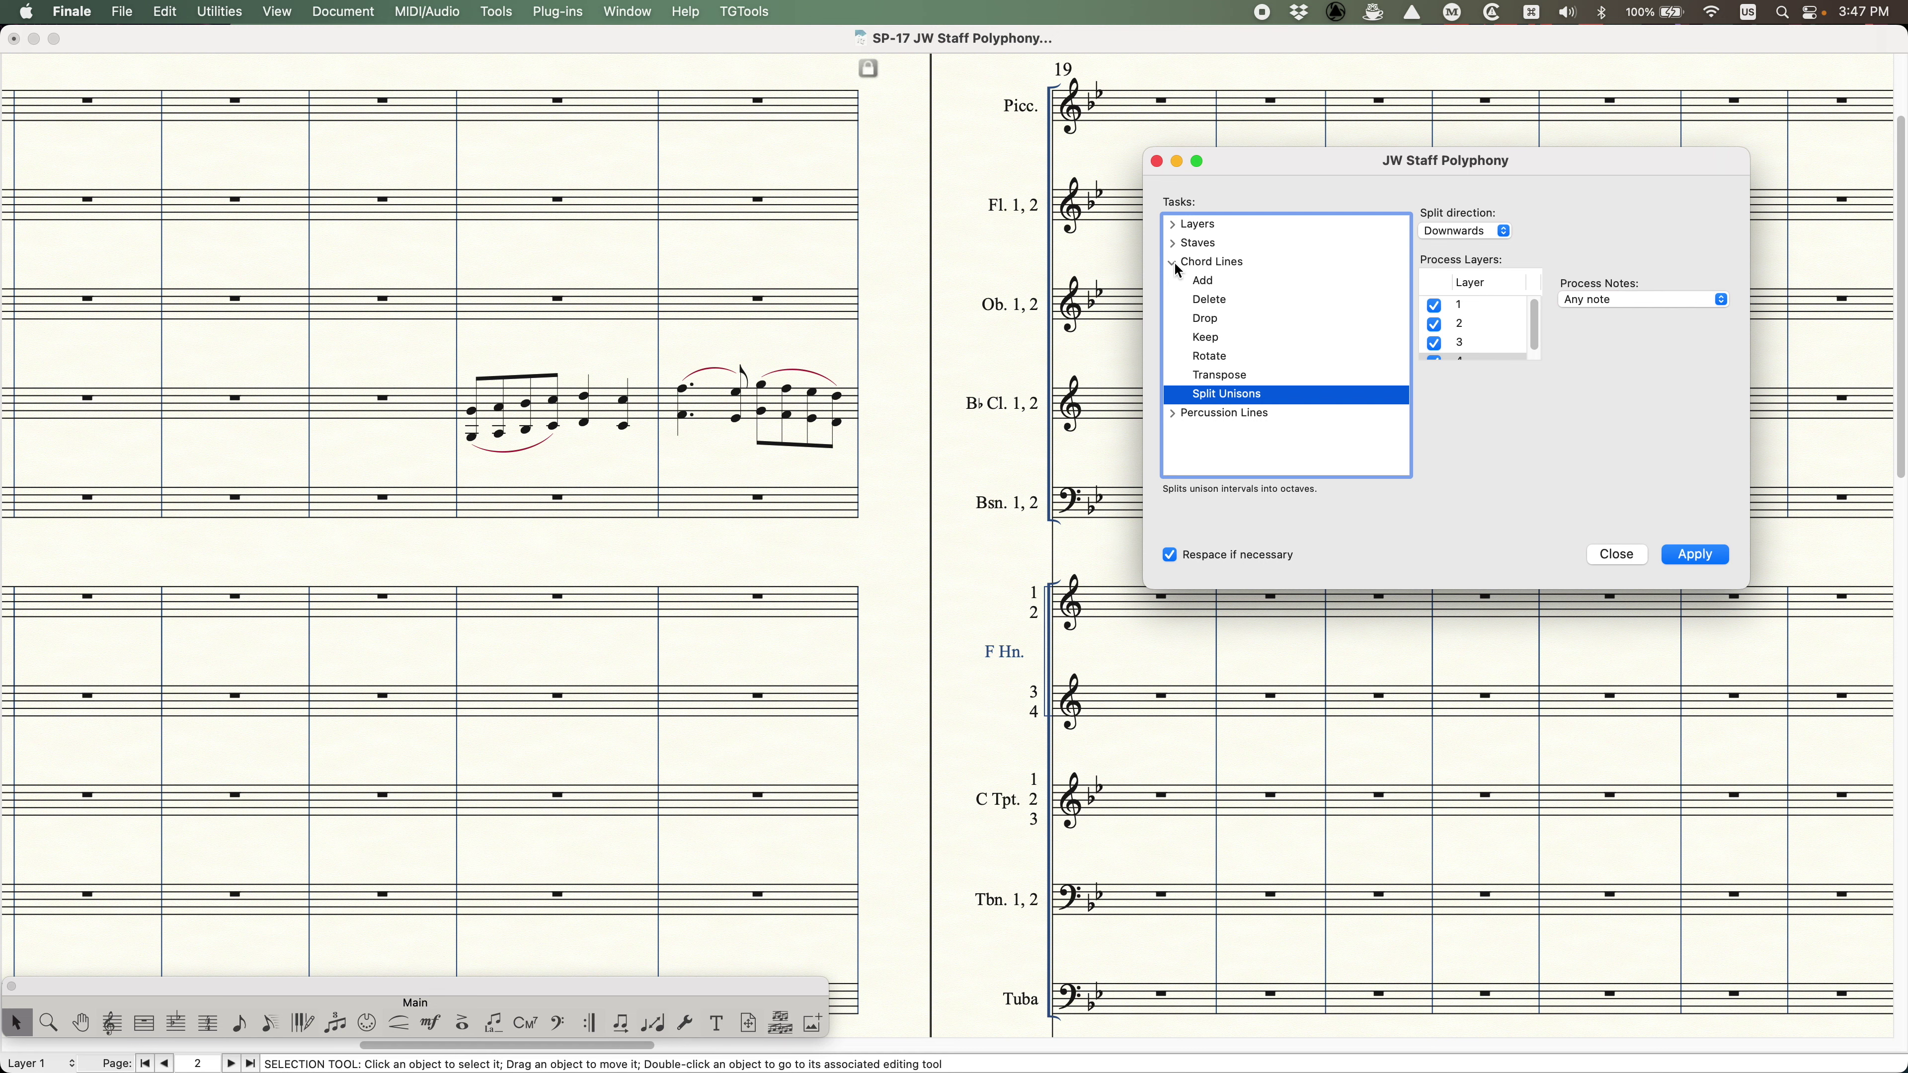
- Select measures 19 to 26 of the Violin I staff on page 3
{"action": "left_click", "coordinate": [1199, 263]}
{"action": "scroll", "coordinate": [906, 413], "scroll_direction": "down", "scroll_amount": 10}
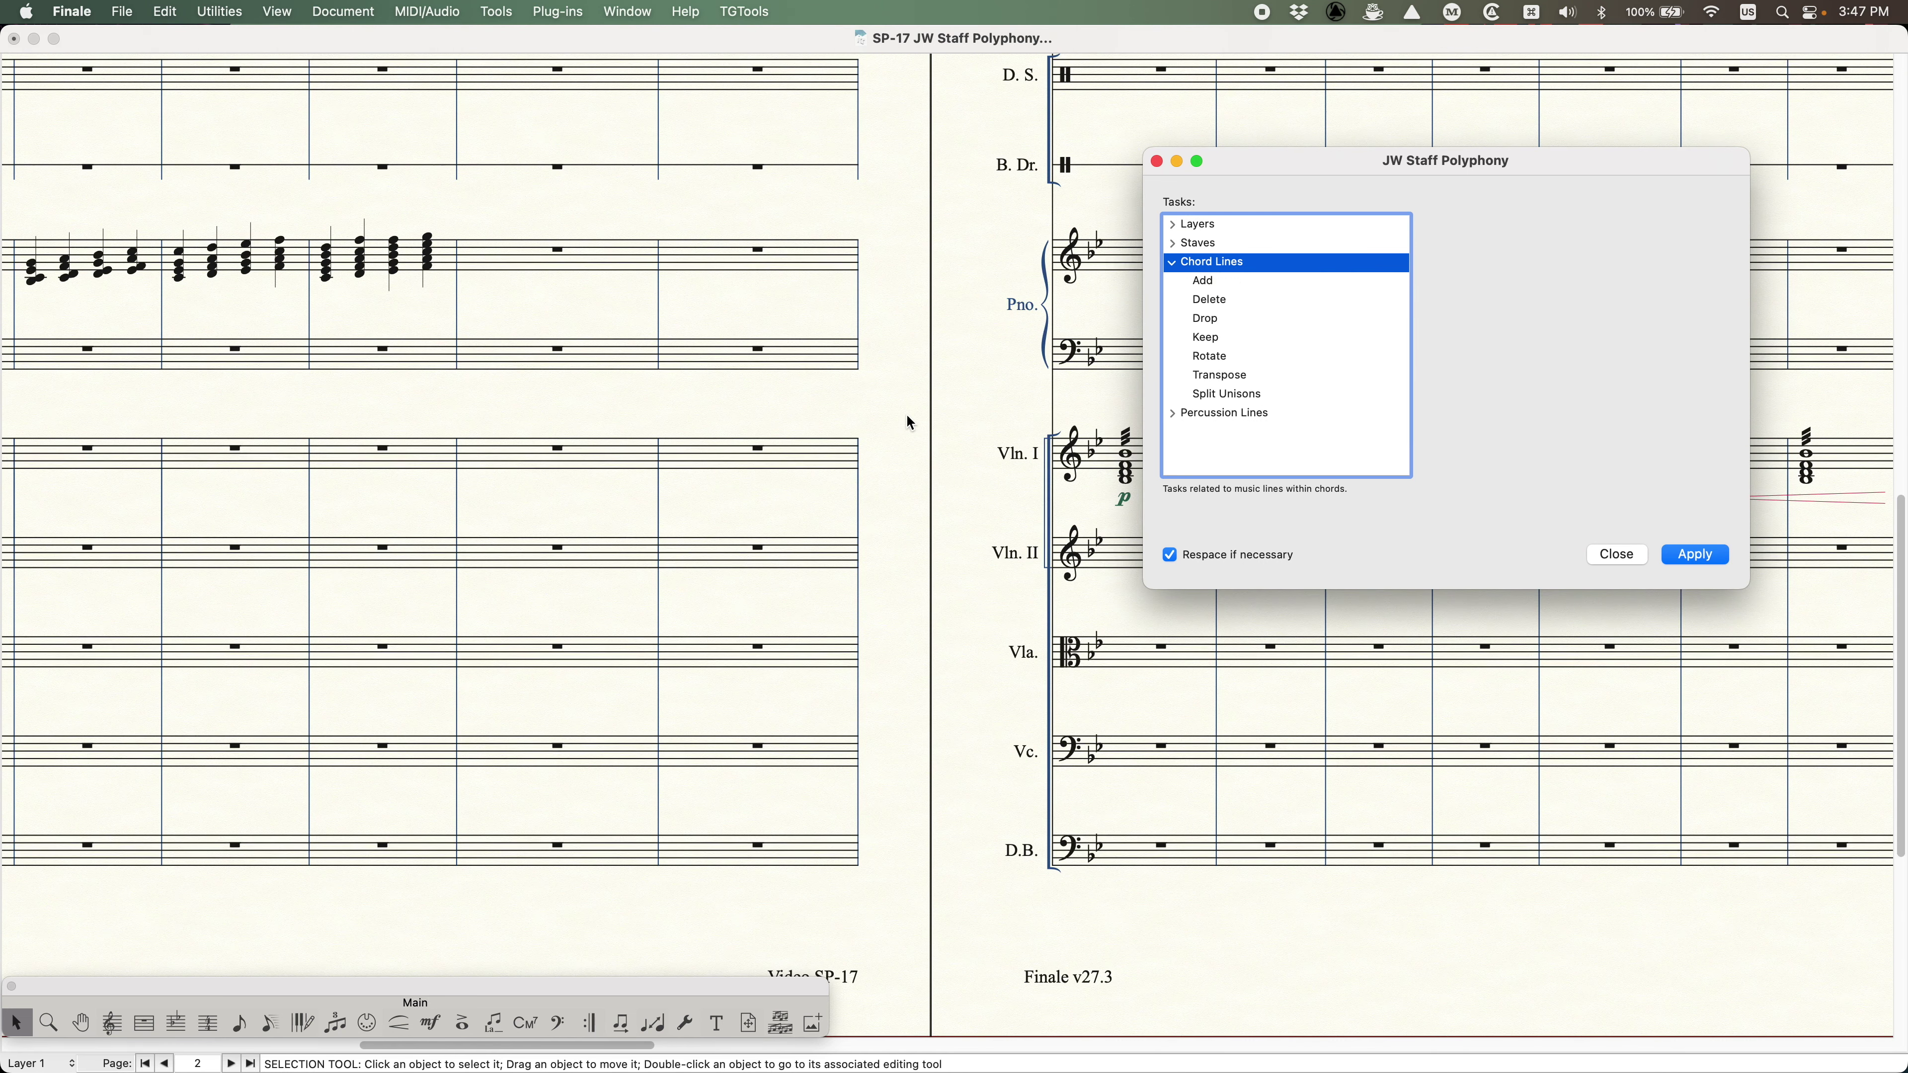
{"action": "scroll", "coordinate": [895, 417], "scroll_direction": "right", "scroll_amount": 15}
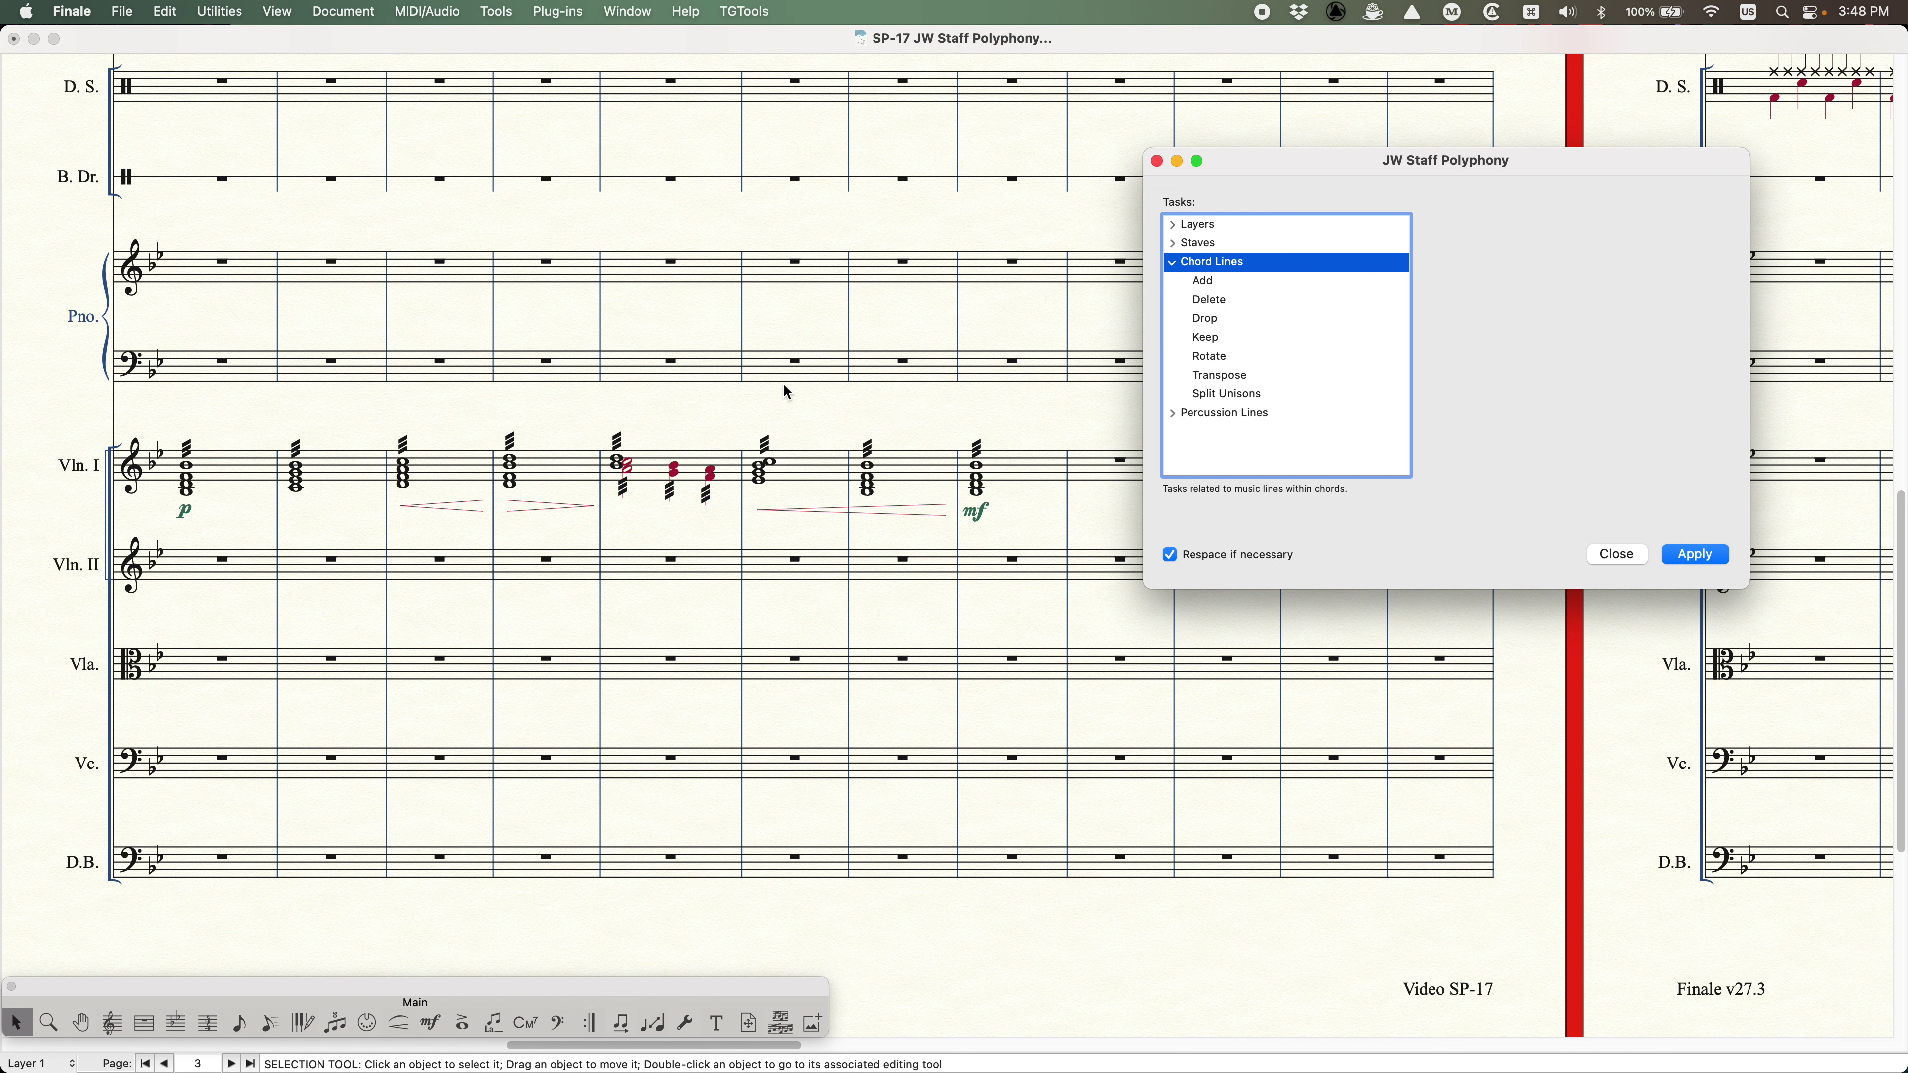
{"action": "left_click", "coordinate": [247, 463]}
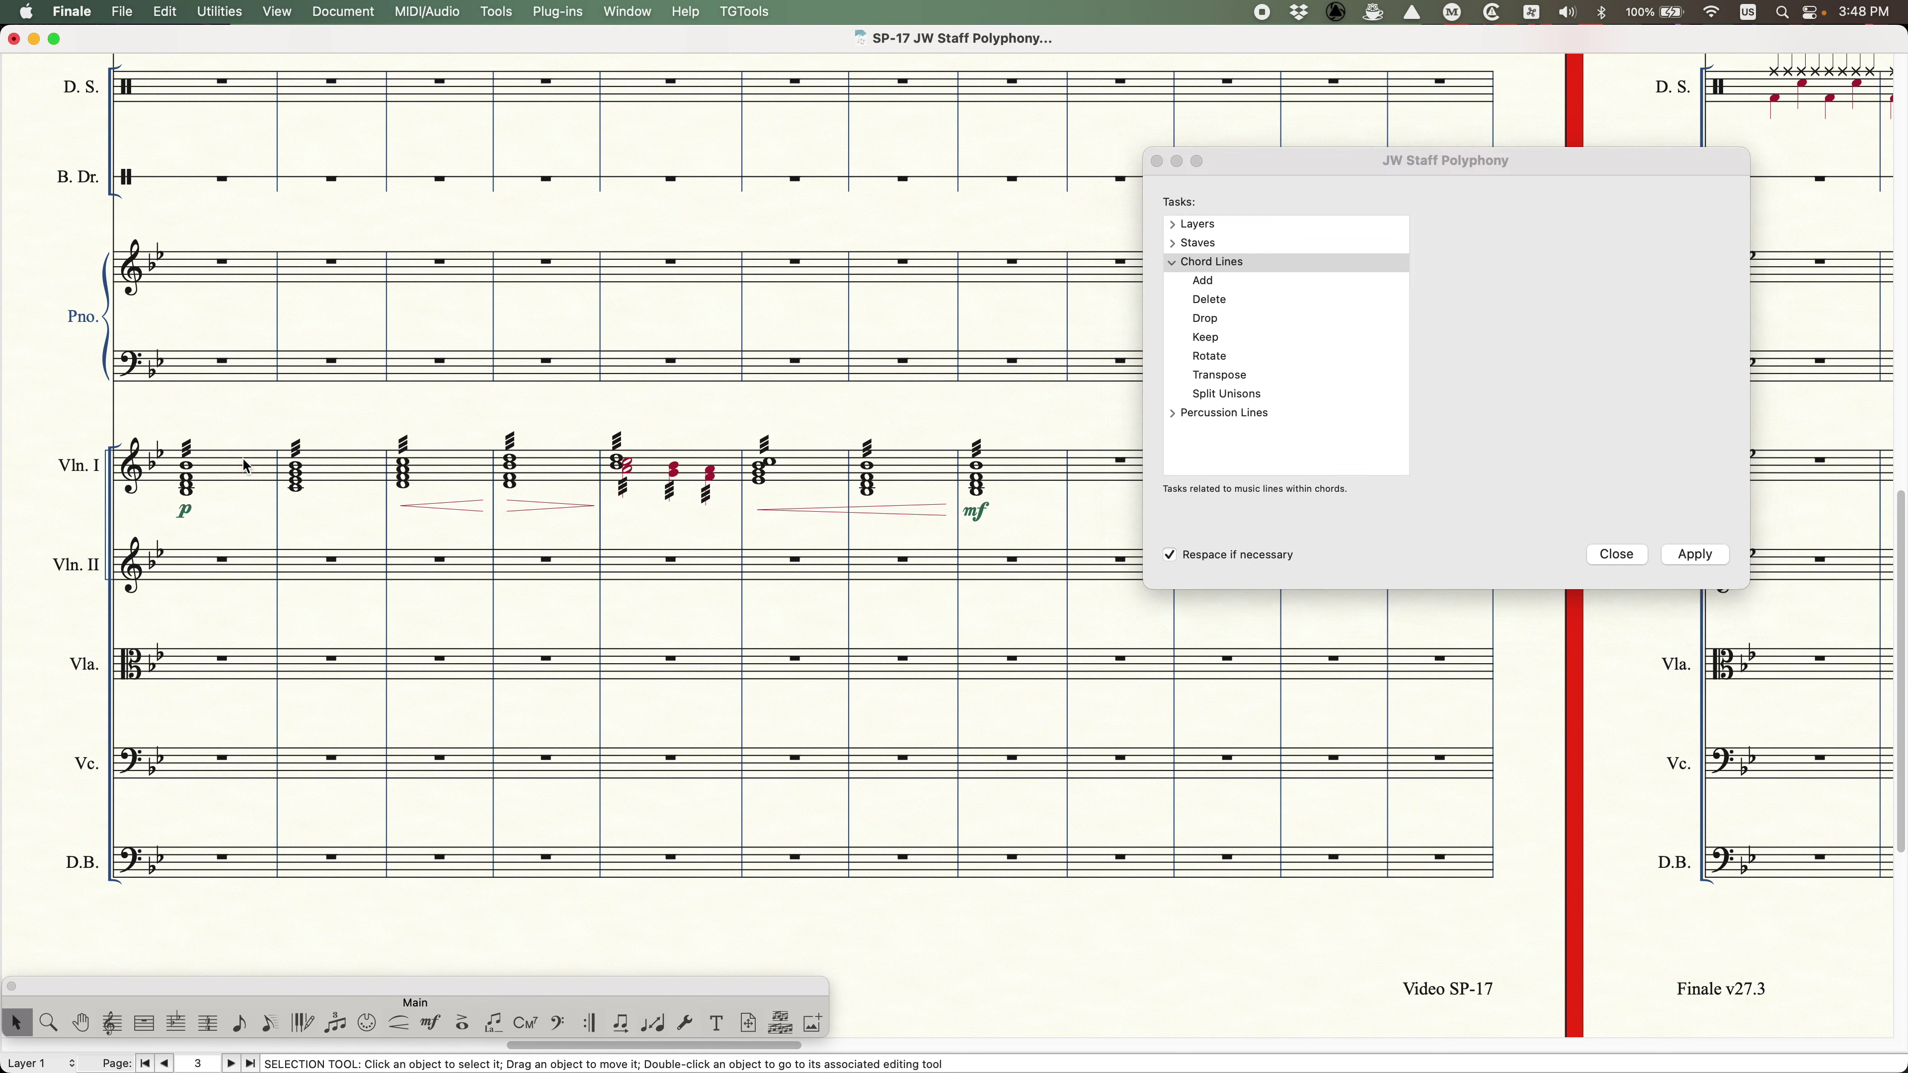
{"action": "left_click", "coordinate": [247, 466]}
{"action": "left_click", "coordinate": [1010, 462], "text": "shift"}
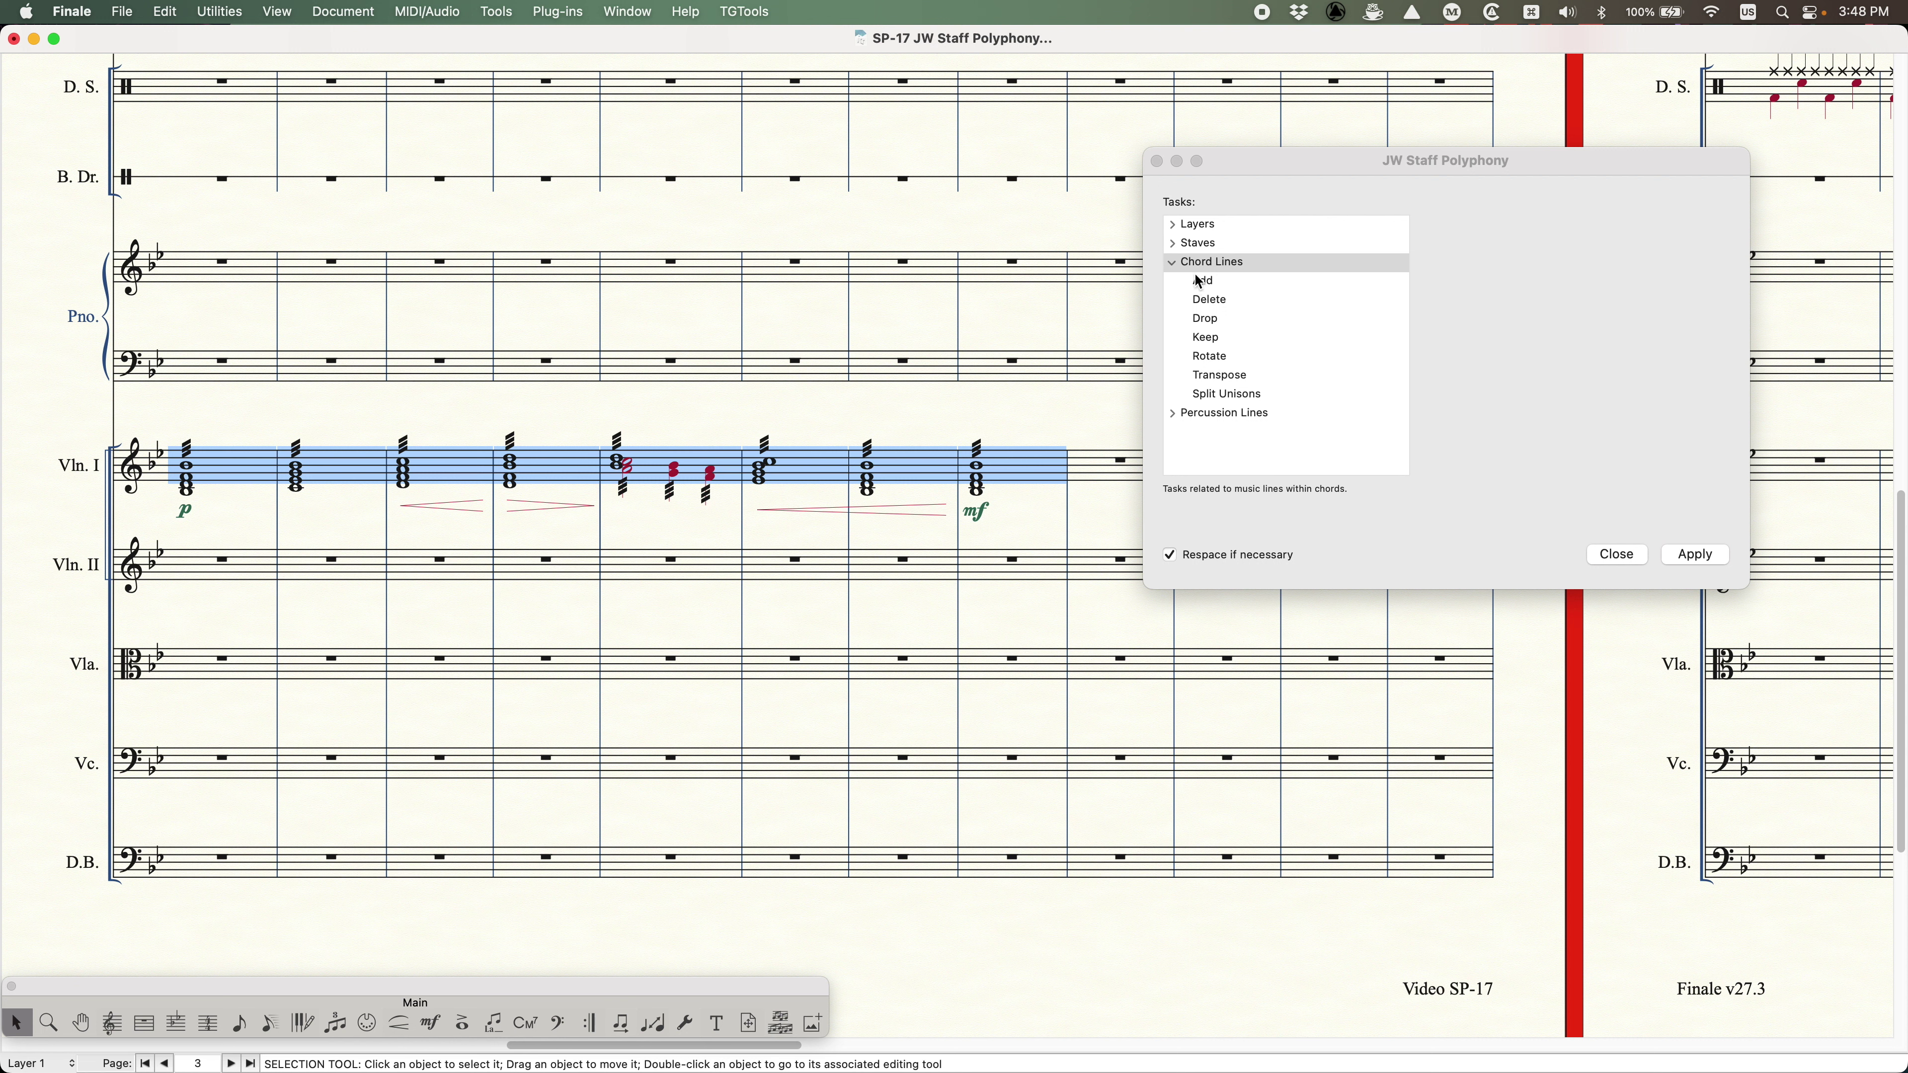
- Add an Octave below the bottom note of the selected Violin I chords, excluding layer 2 from processing
{"action": "left_click", "coordinate": [1208, 293]}
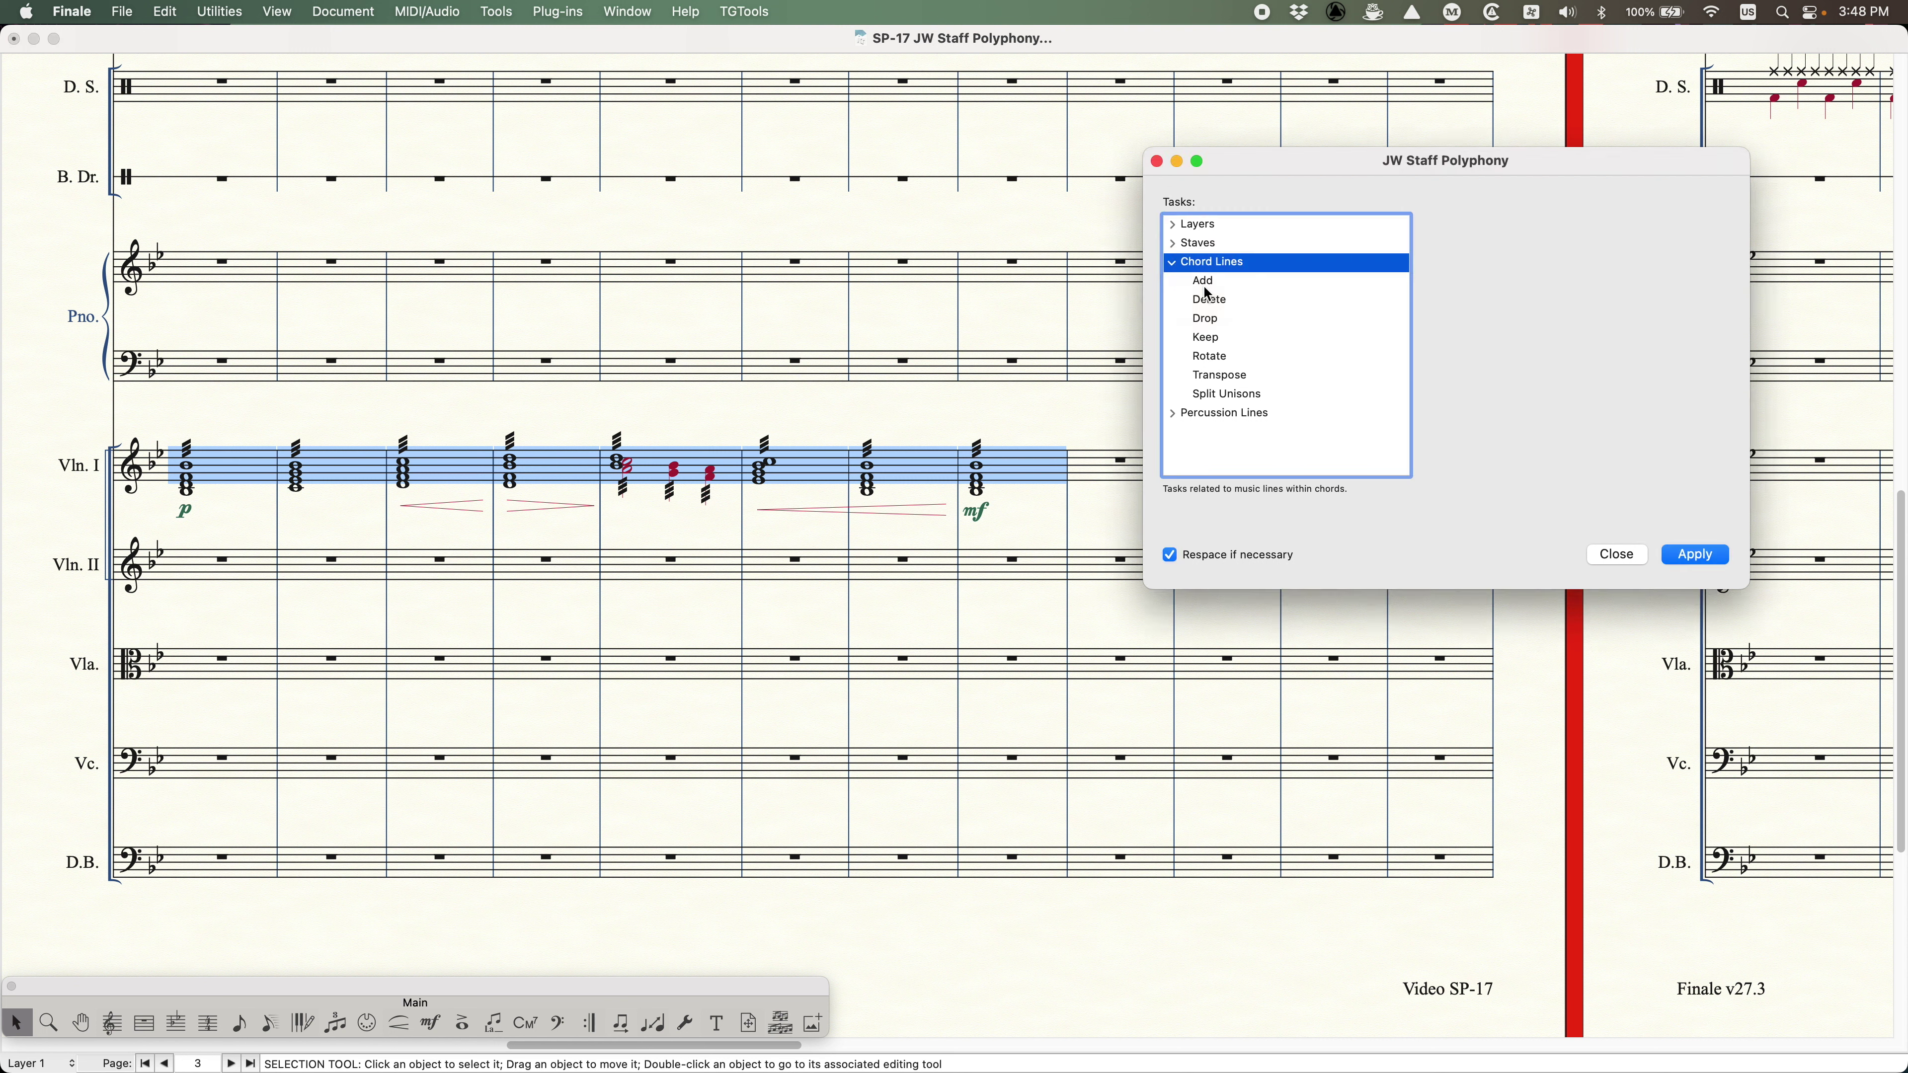
{"action": "left_click", "coordinate": [1205, 284]}
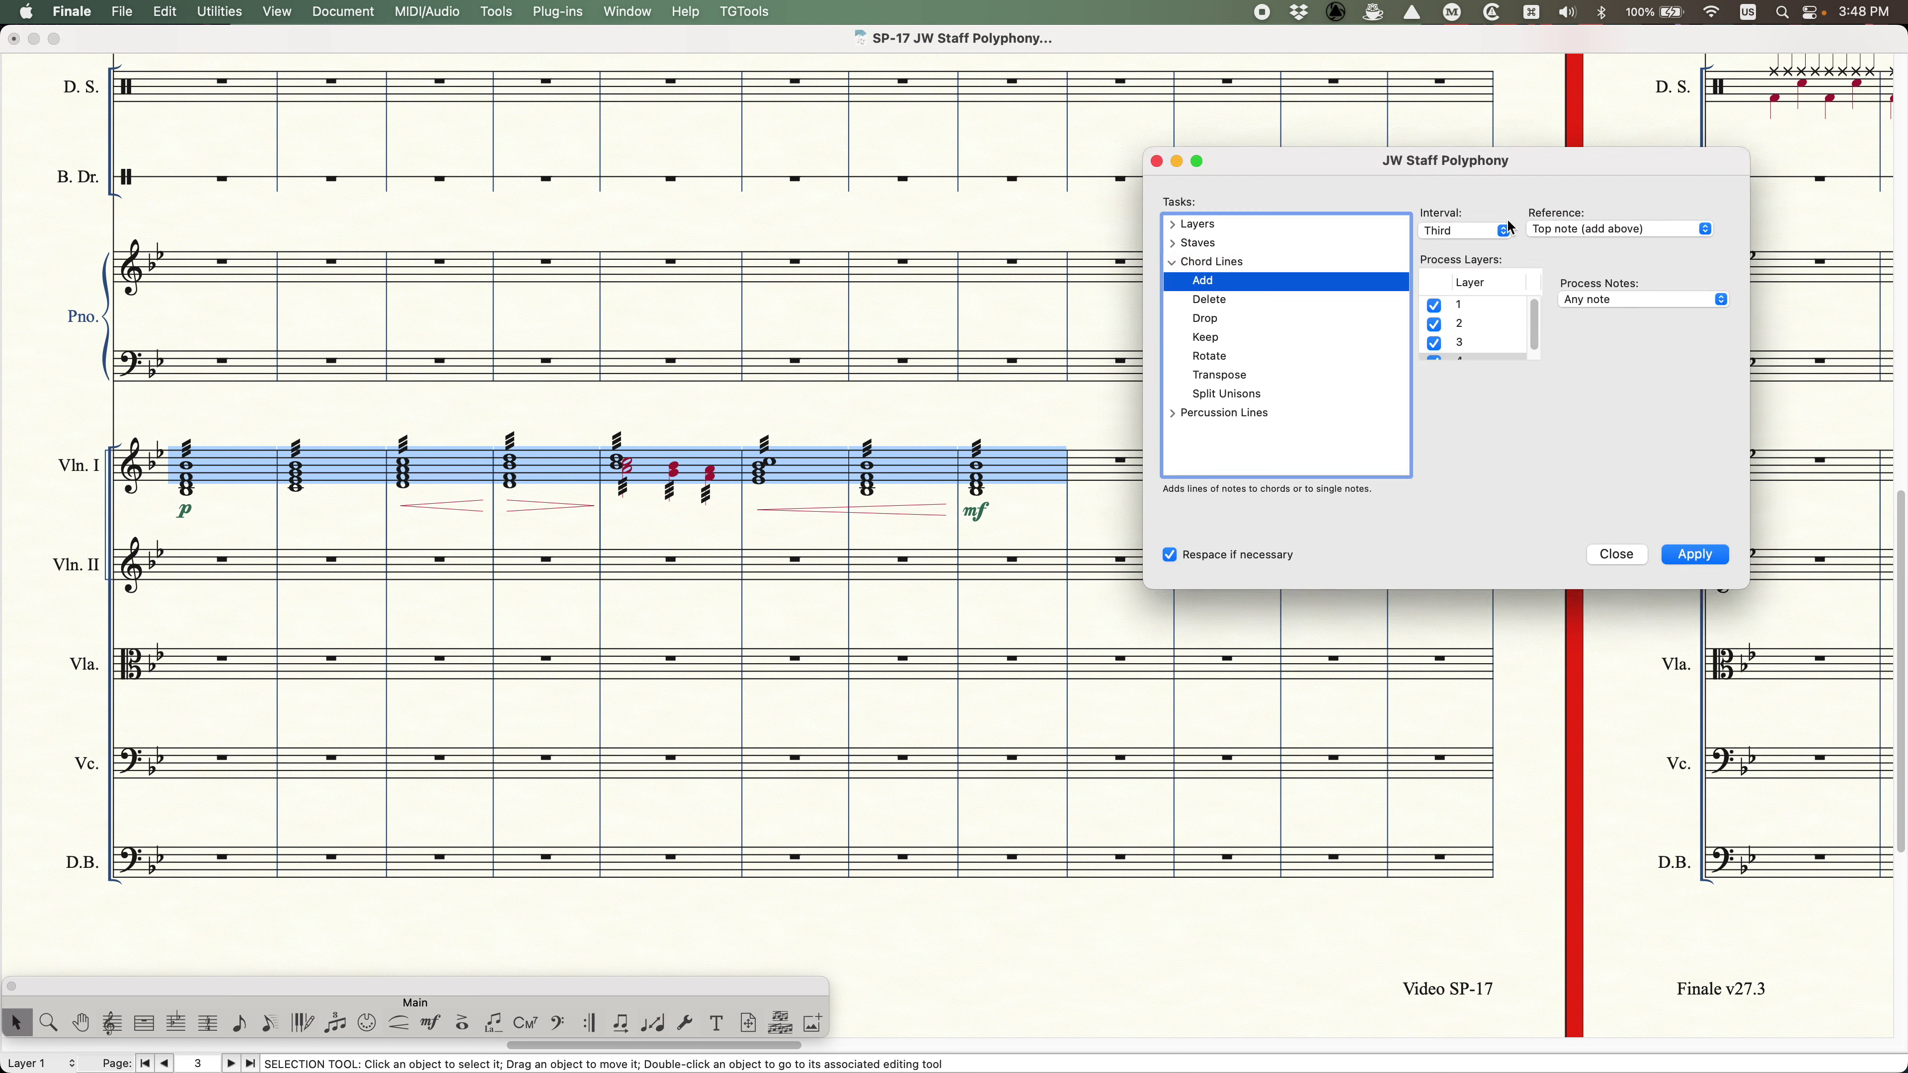
{"action": "left_click", "coordinate": [1491, 234]}
{"action": "left_click", "coordinate": [1445, 333]}
{"action": "left_click", "coordinate": [1588, 231]}
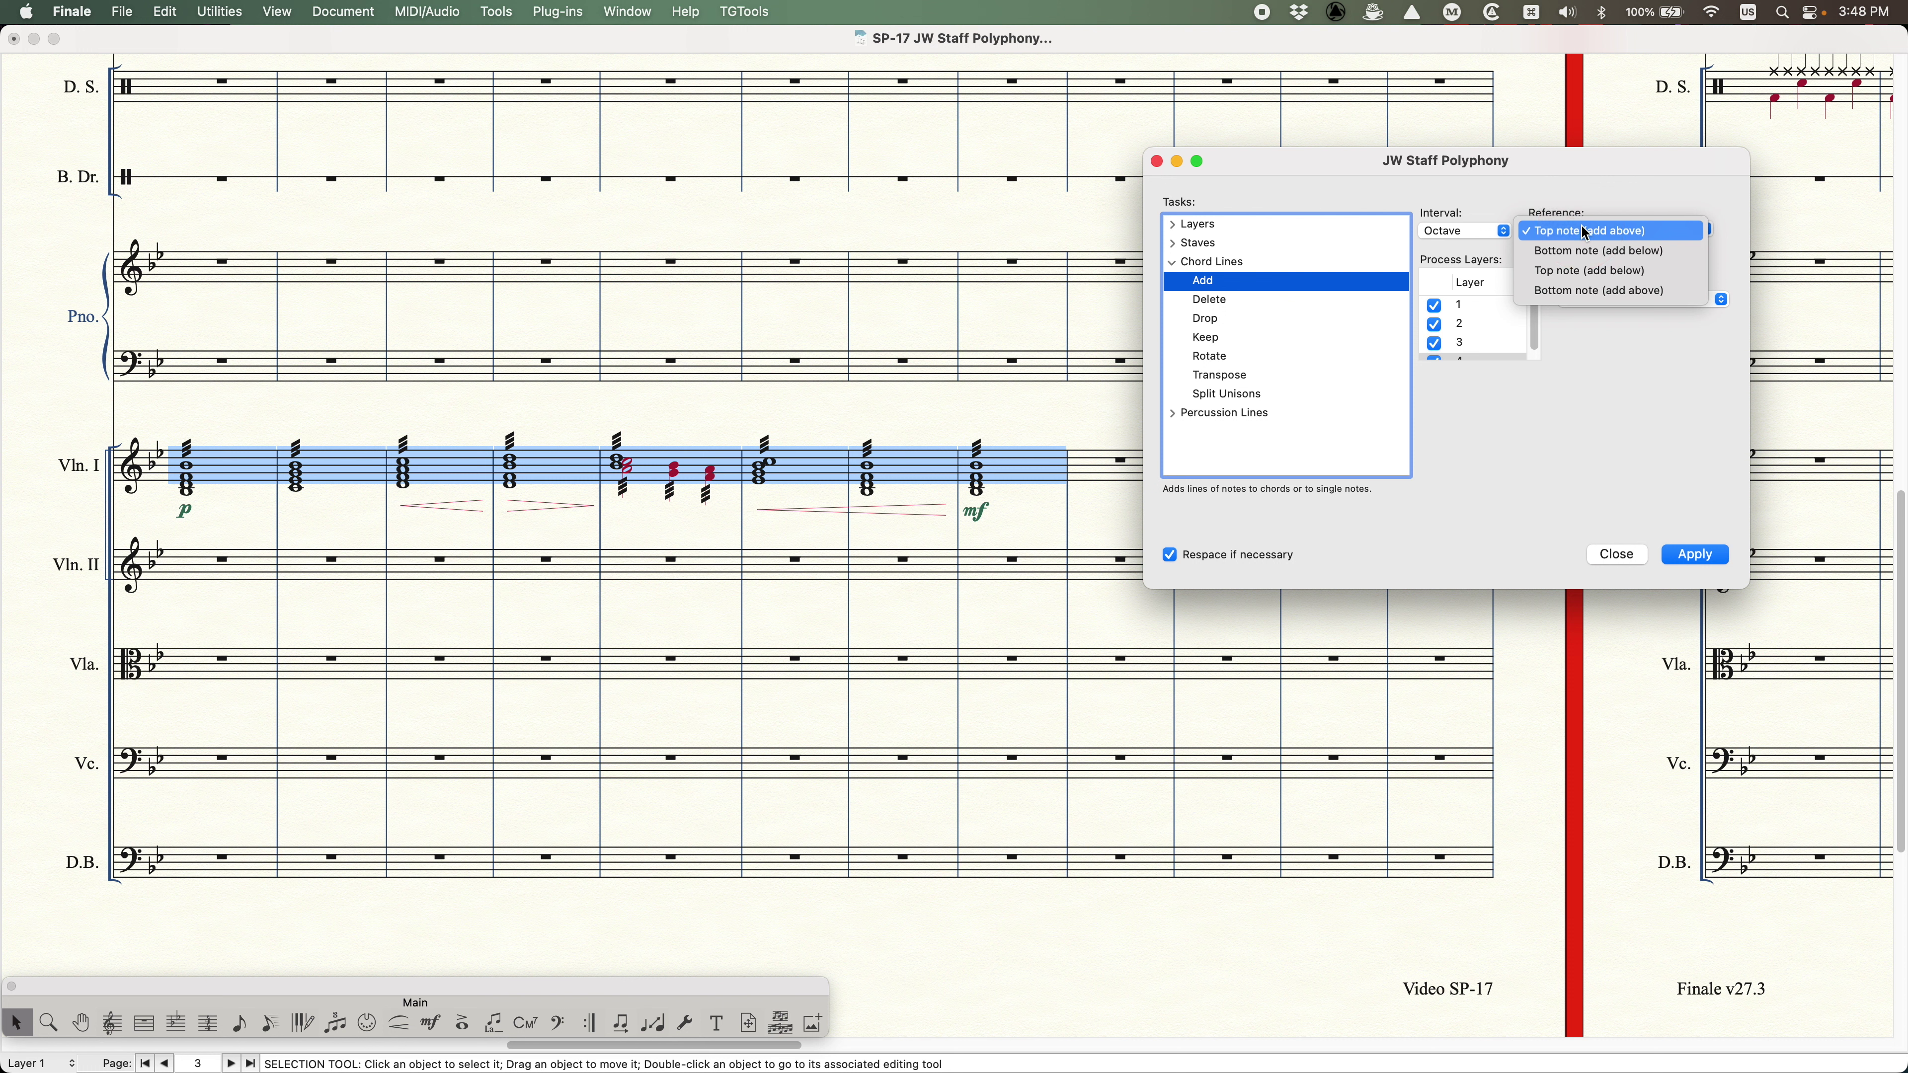
{"action": "left_click", "coordinate": [1585, 252]}
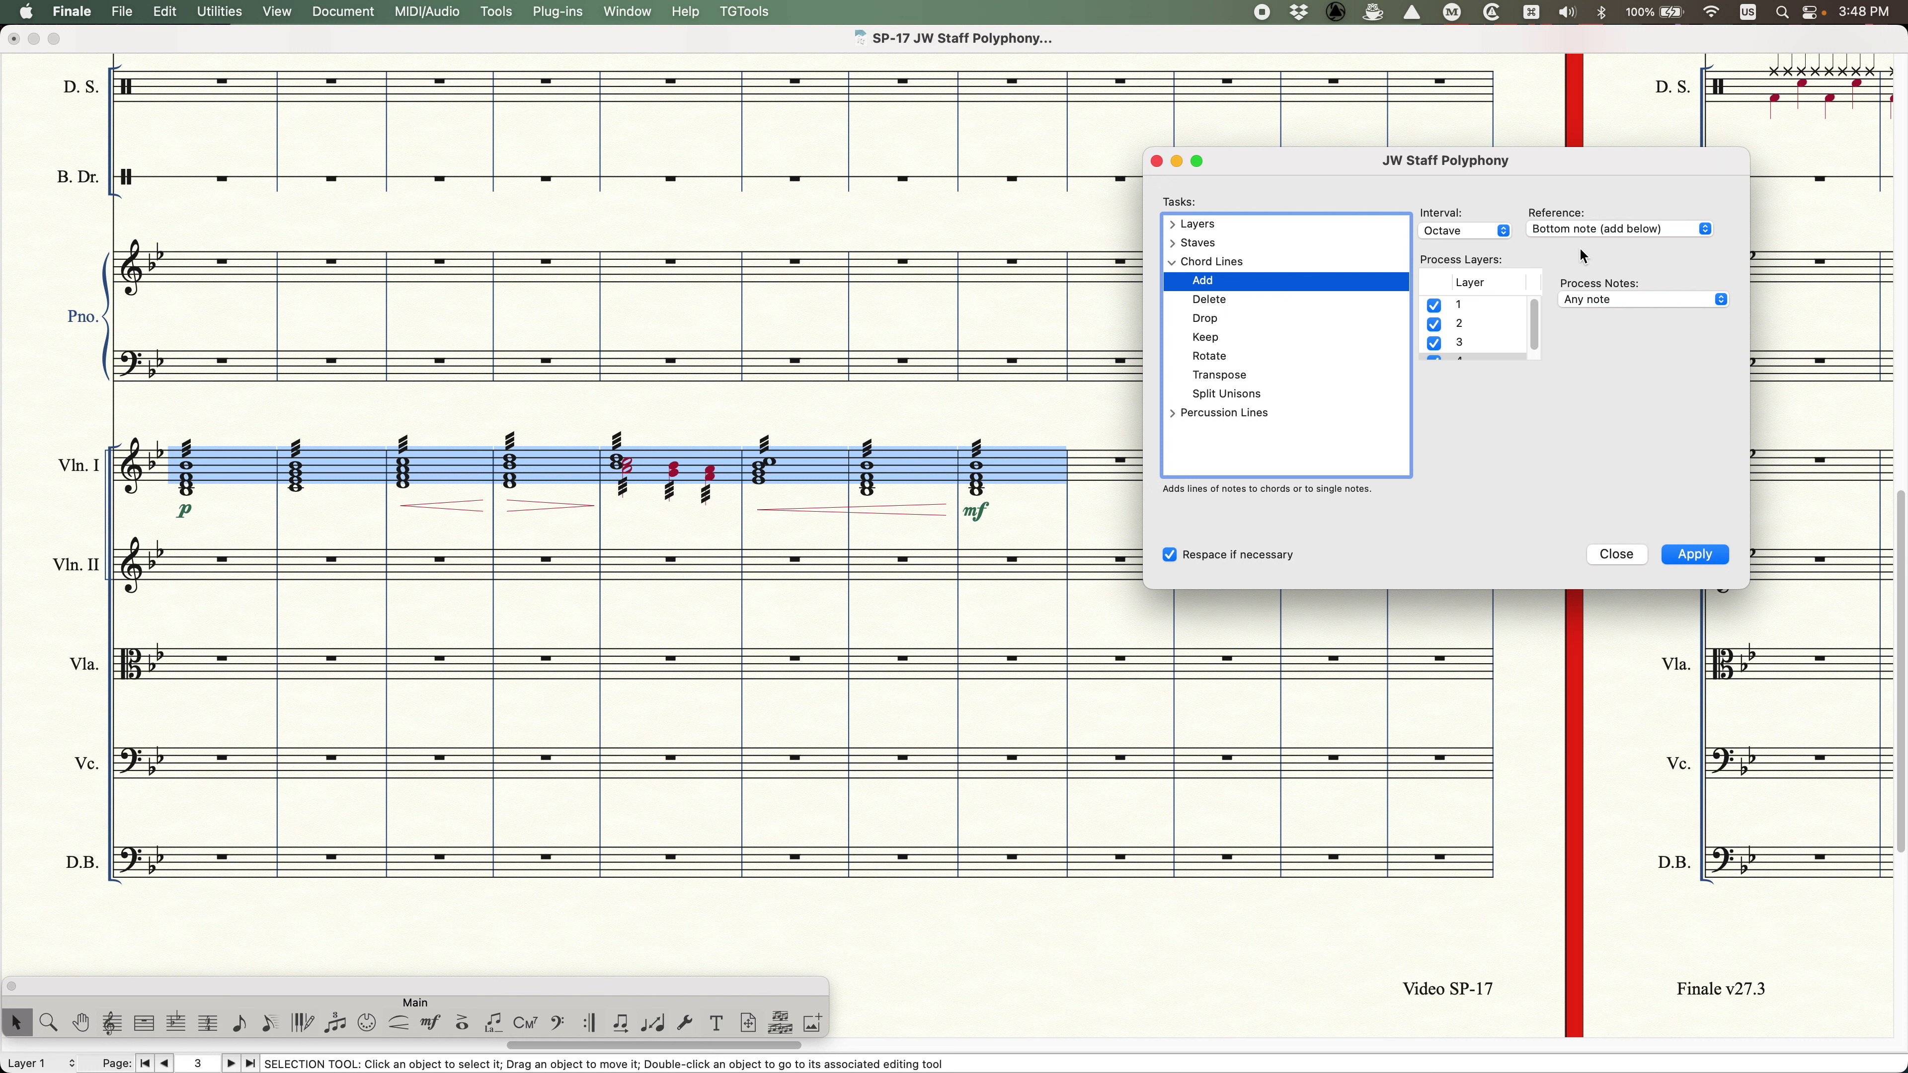
{"action": "left_click", "coordinate": [1436, 326]}
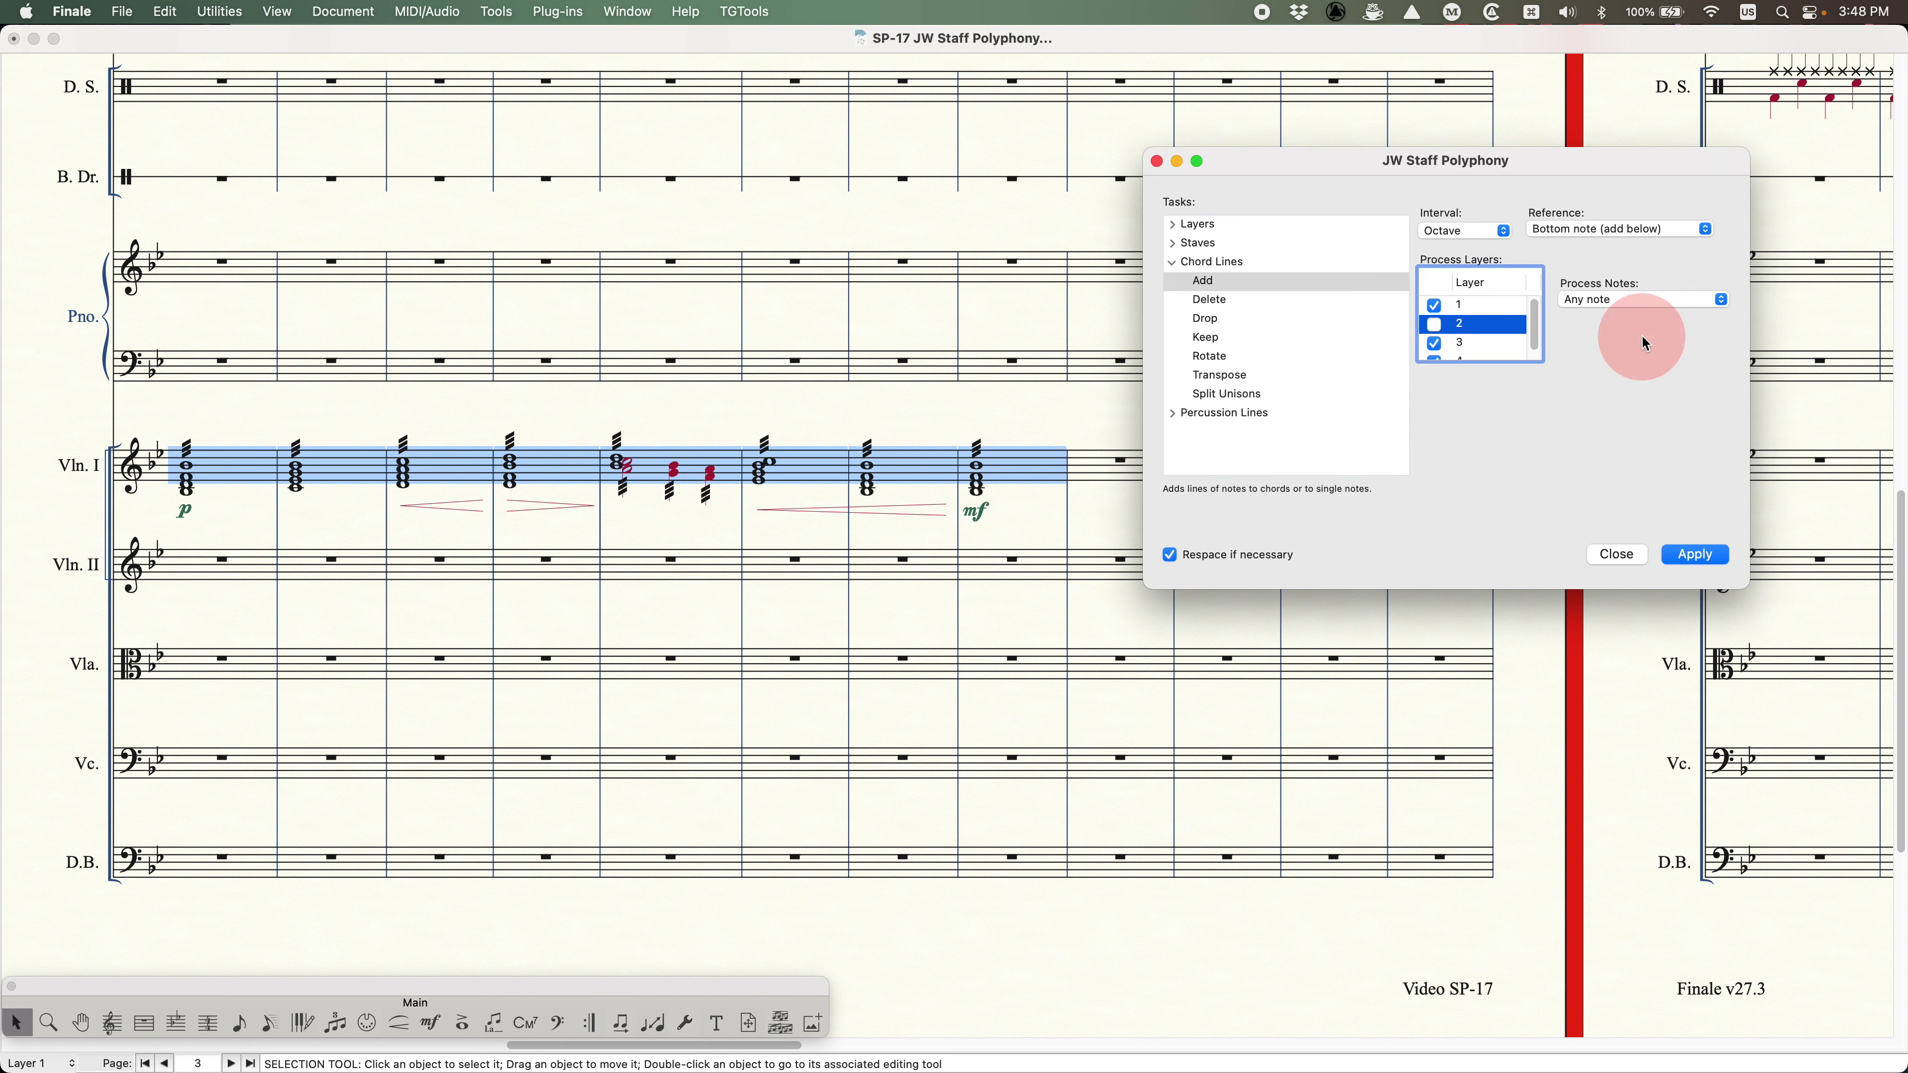
{"action": "left_click", "coordinate": [1696, 556]}
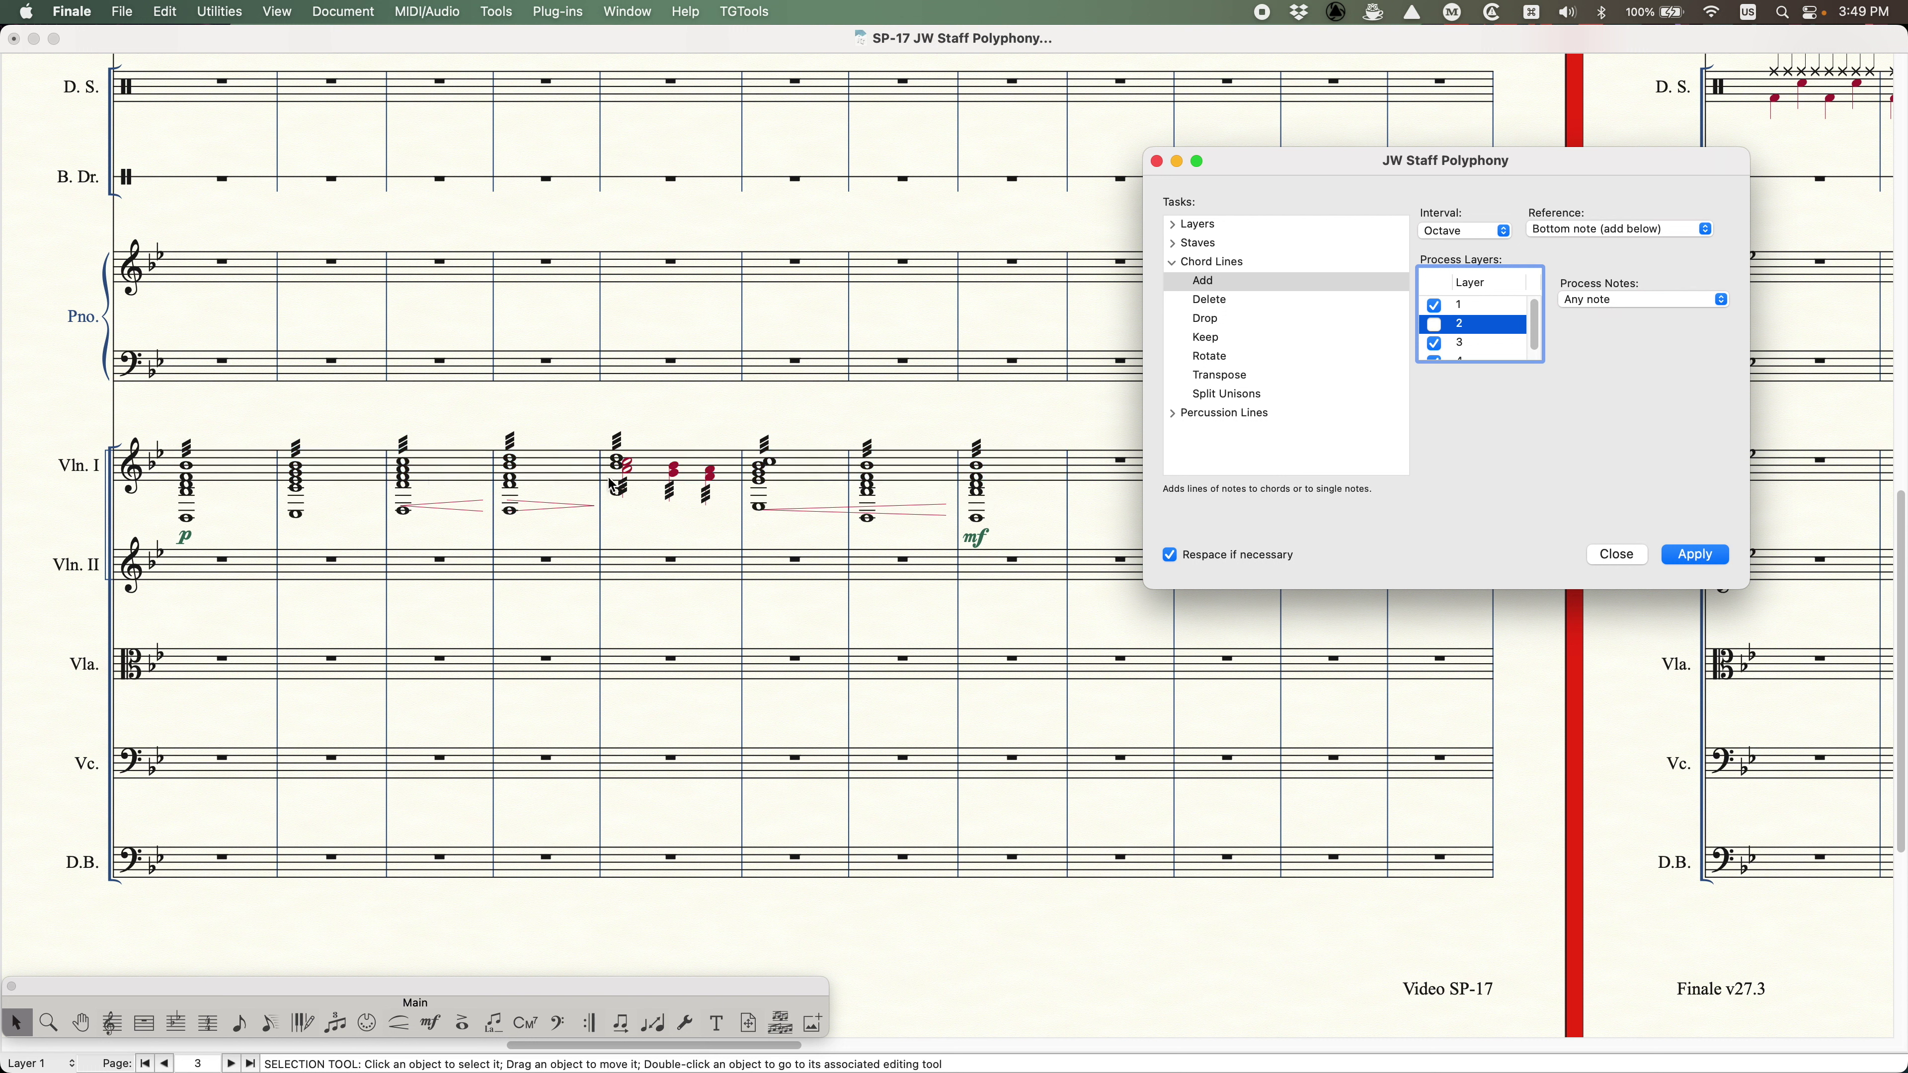
- Copy measure 23 of the Violin I staff to the same measure of the Viola staff
{"action": "left_click", "coordinate": [706, 434]}
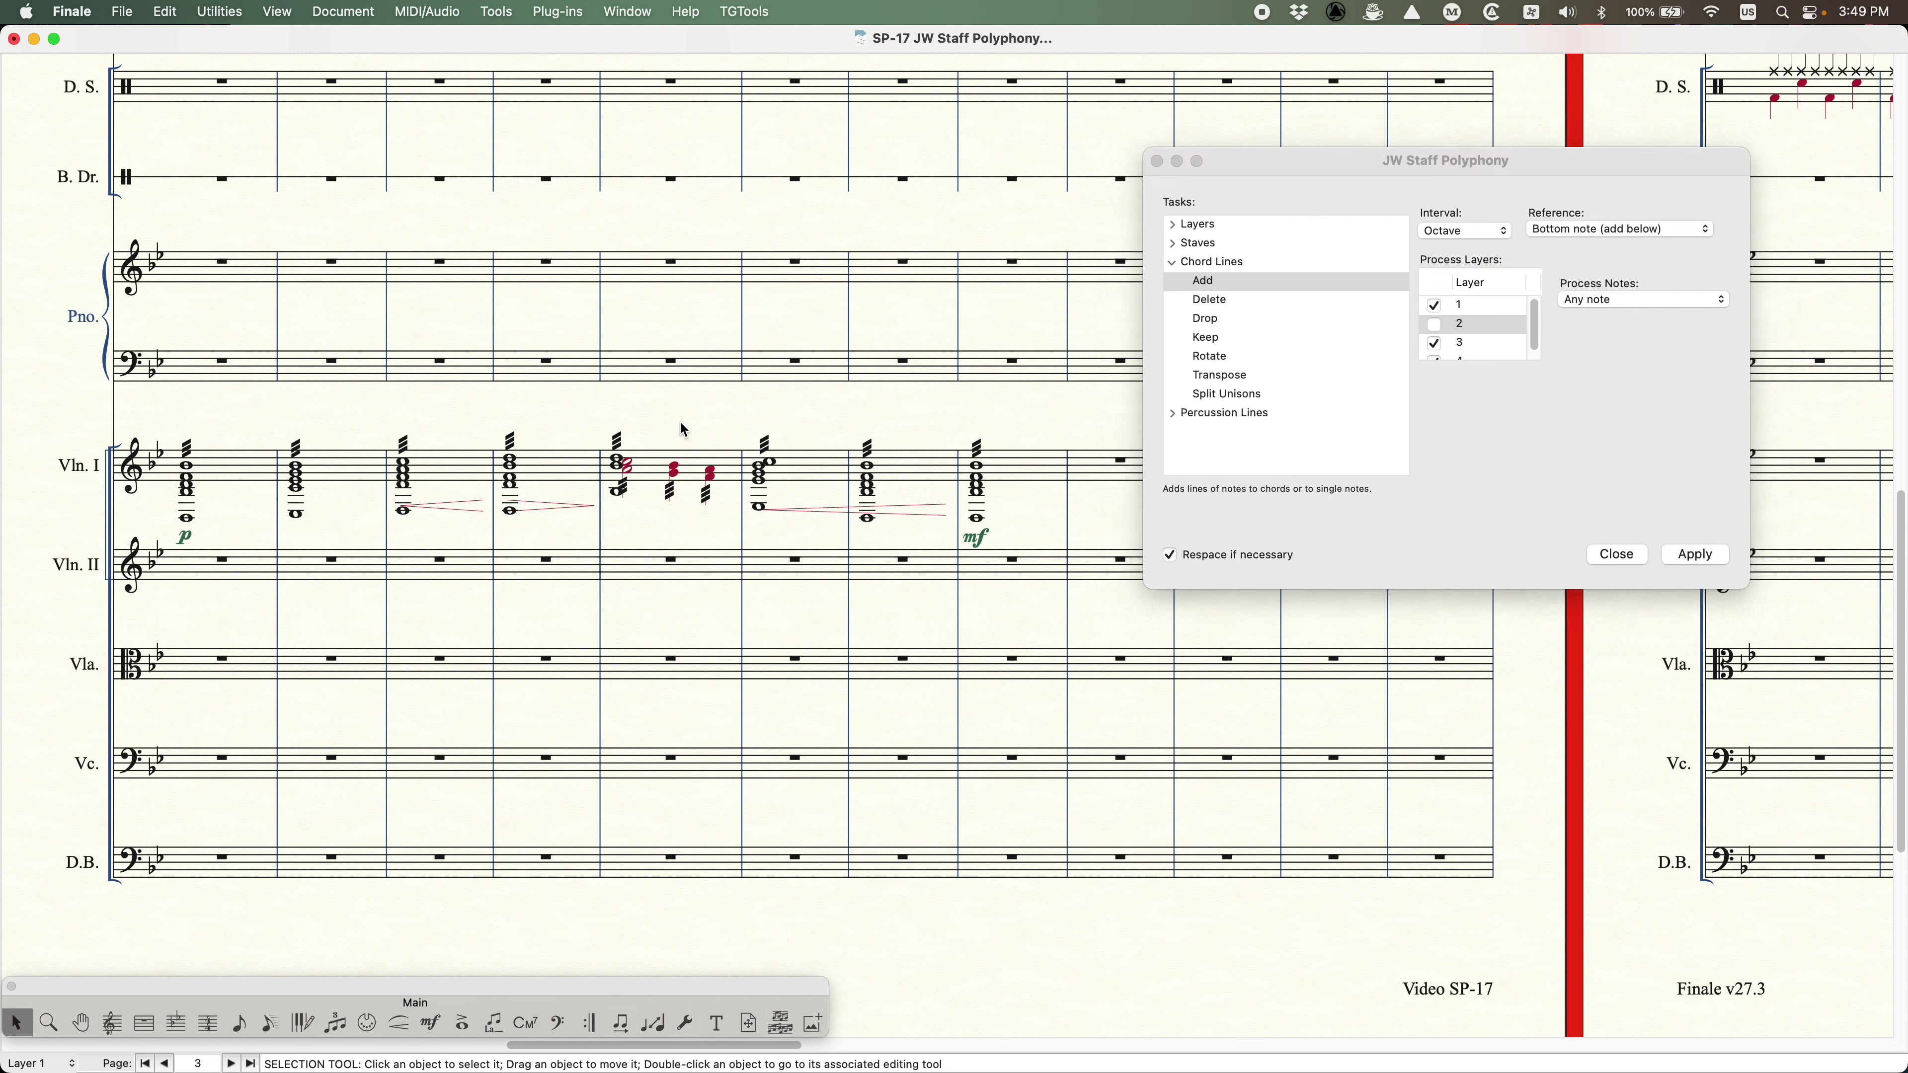
{"action": "left_click", "coordinate": [678, 428]}
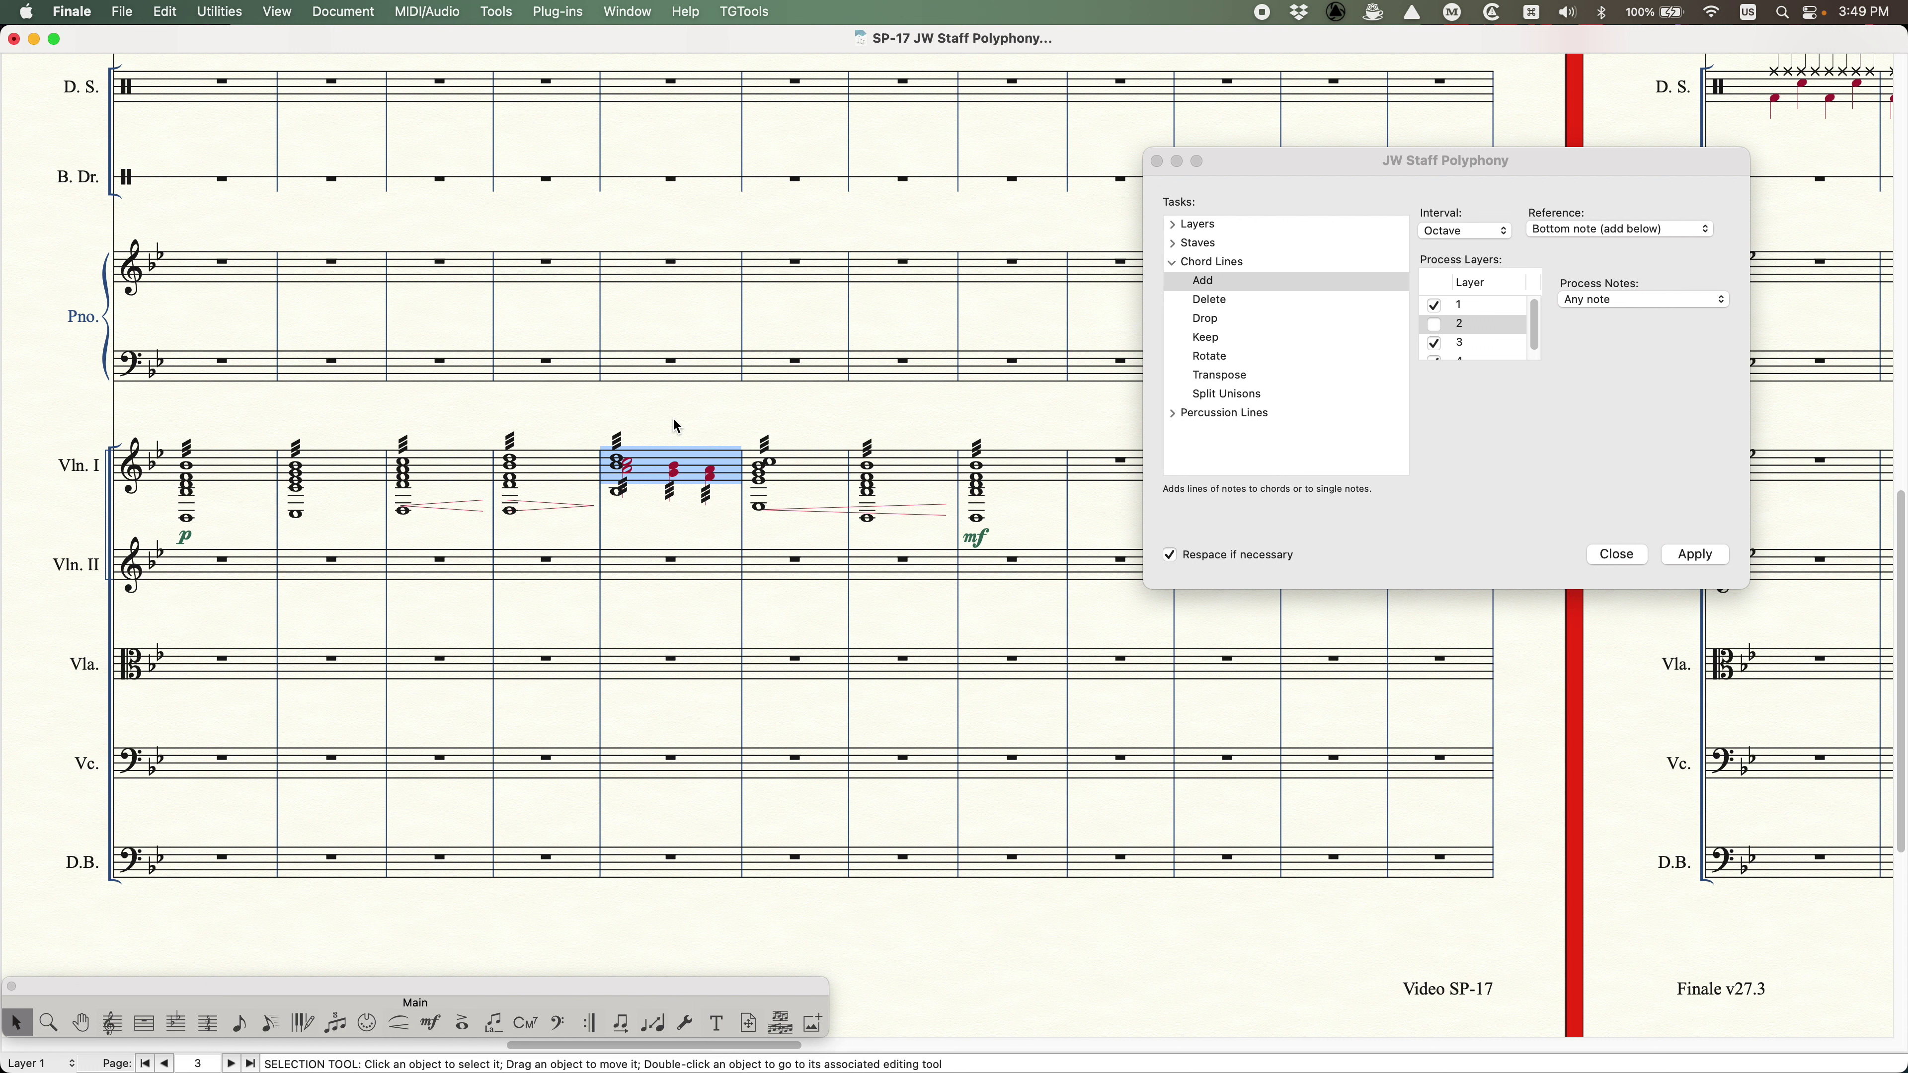
{"action": "left_click", "coordinate": [710, 669], "text": "alt"}
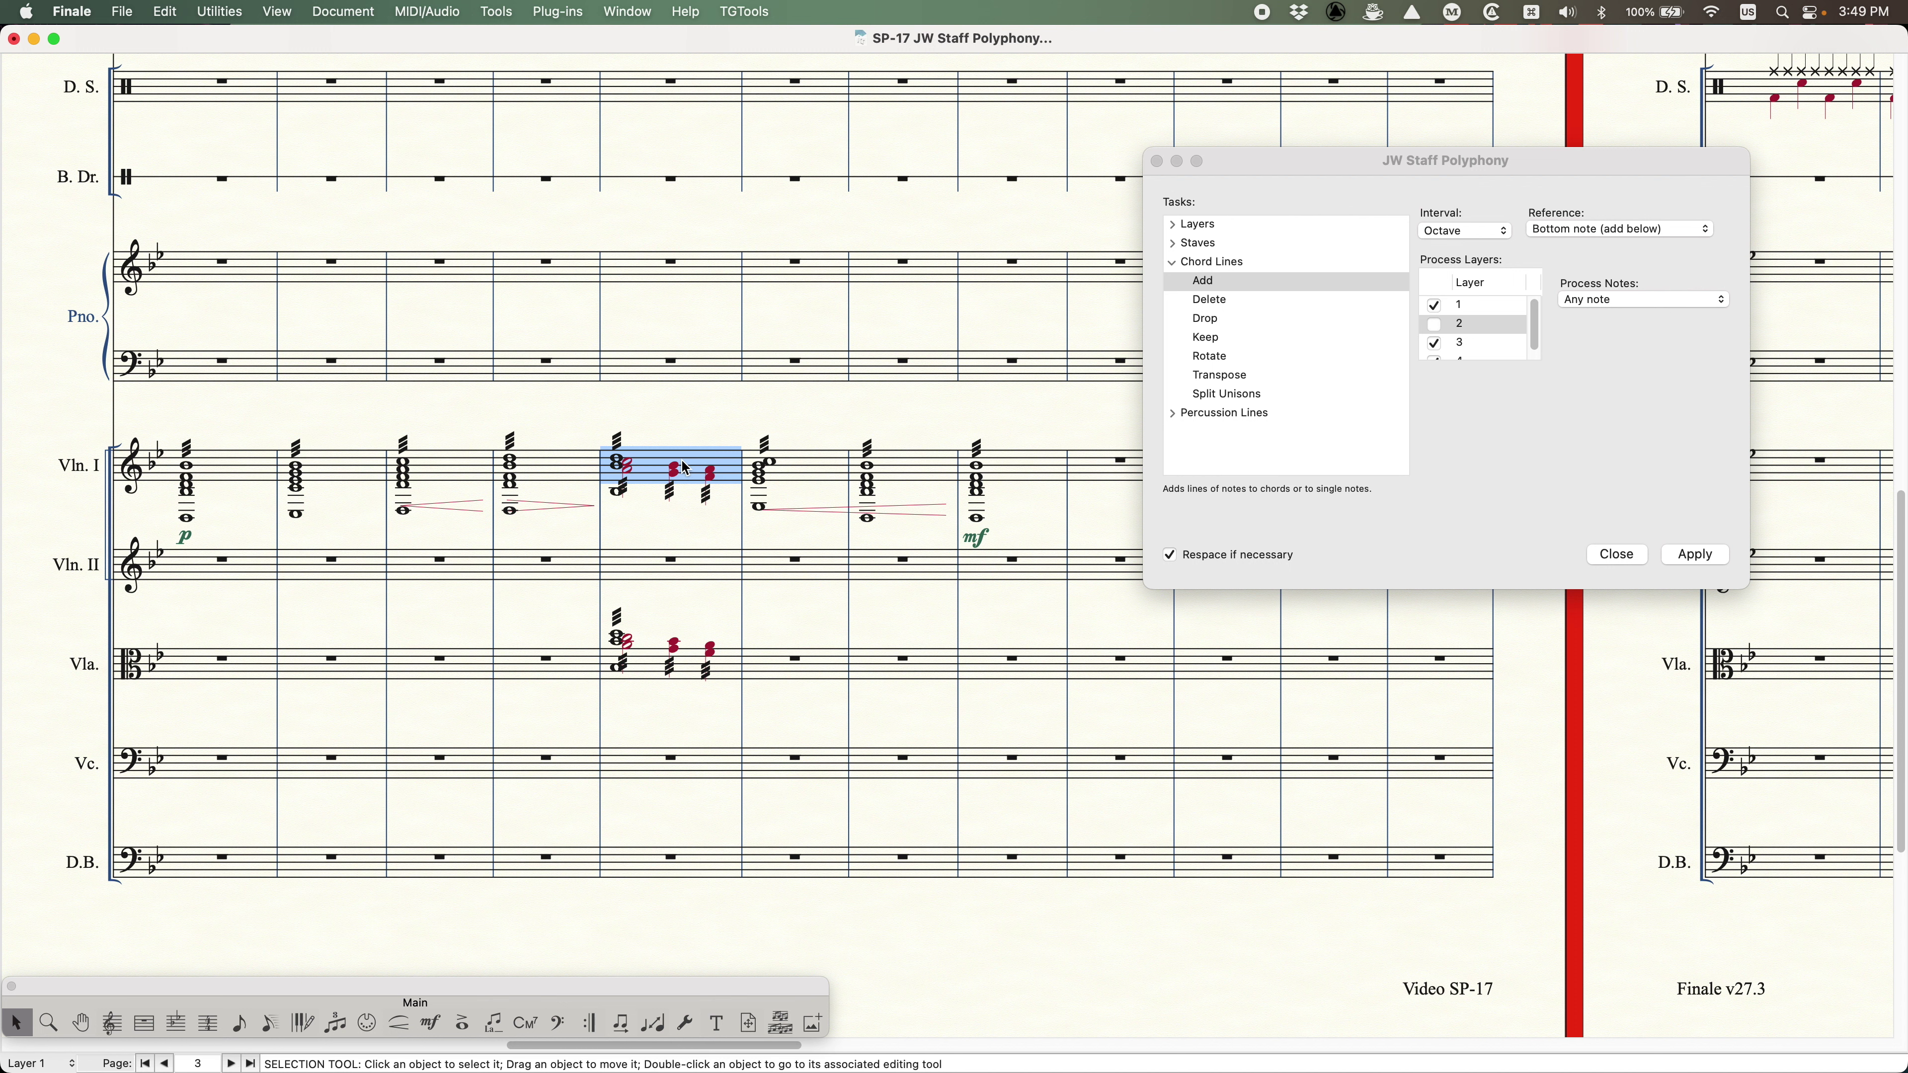
- Remove layer 2 from measure 23 of the Violin I staff with the Layers Remove task
{"action": "left_click", "coordinate": [1171, 261]}
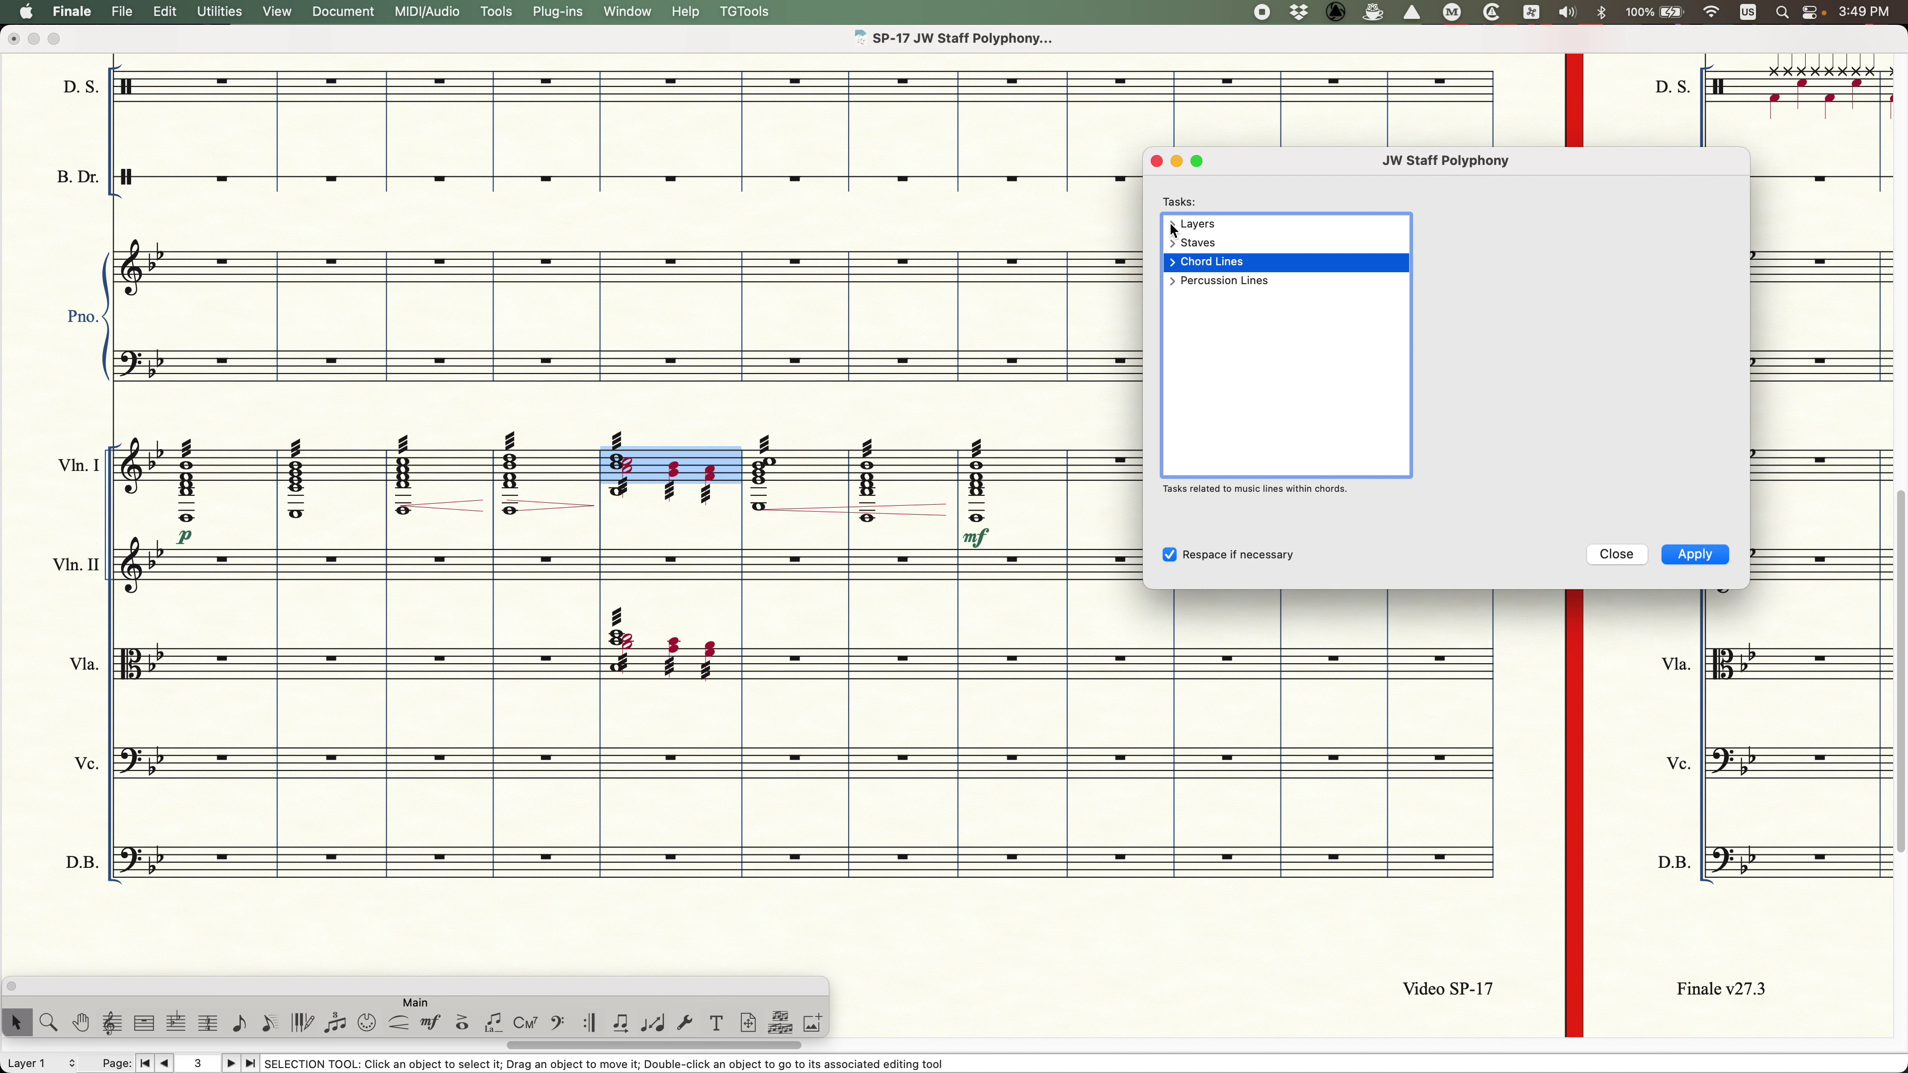
{"action": "left_click", "coordinate": [1173, 224]}
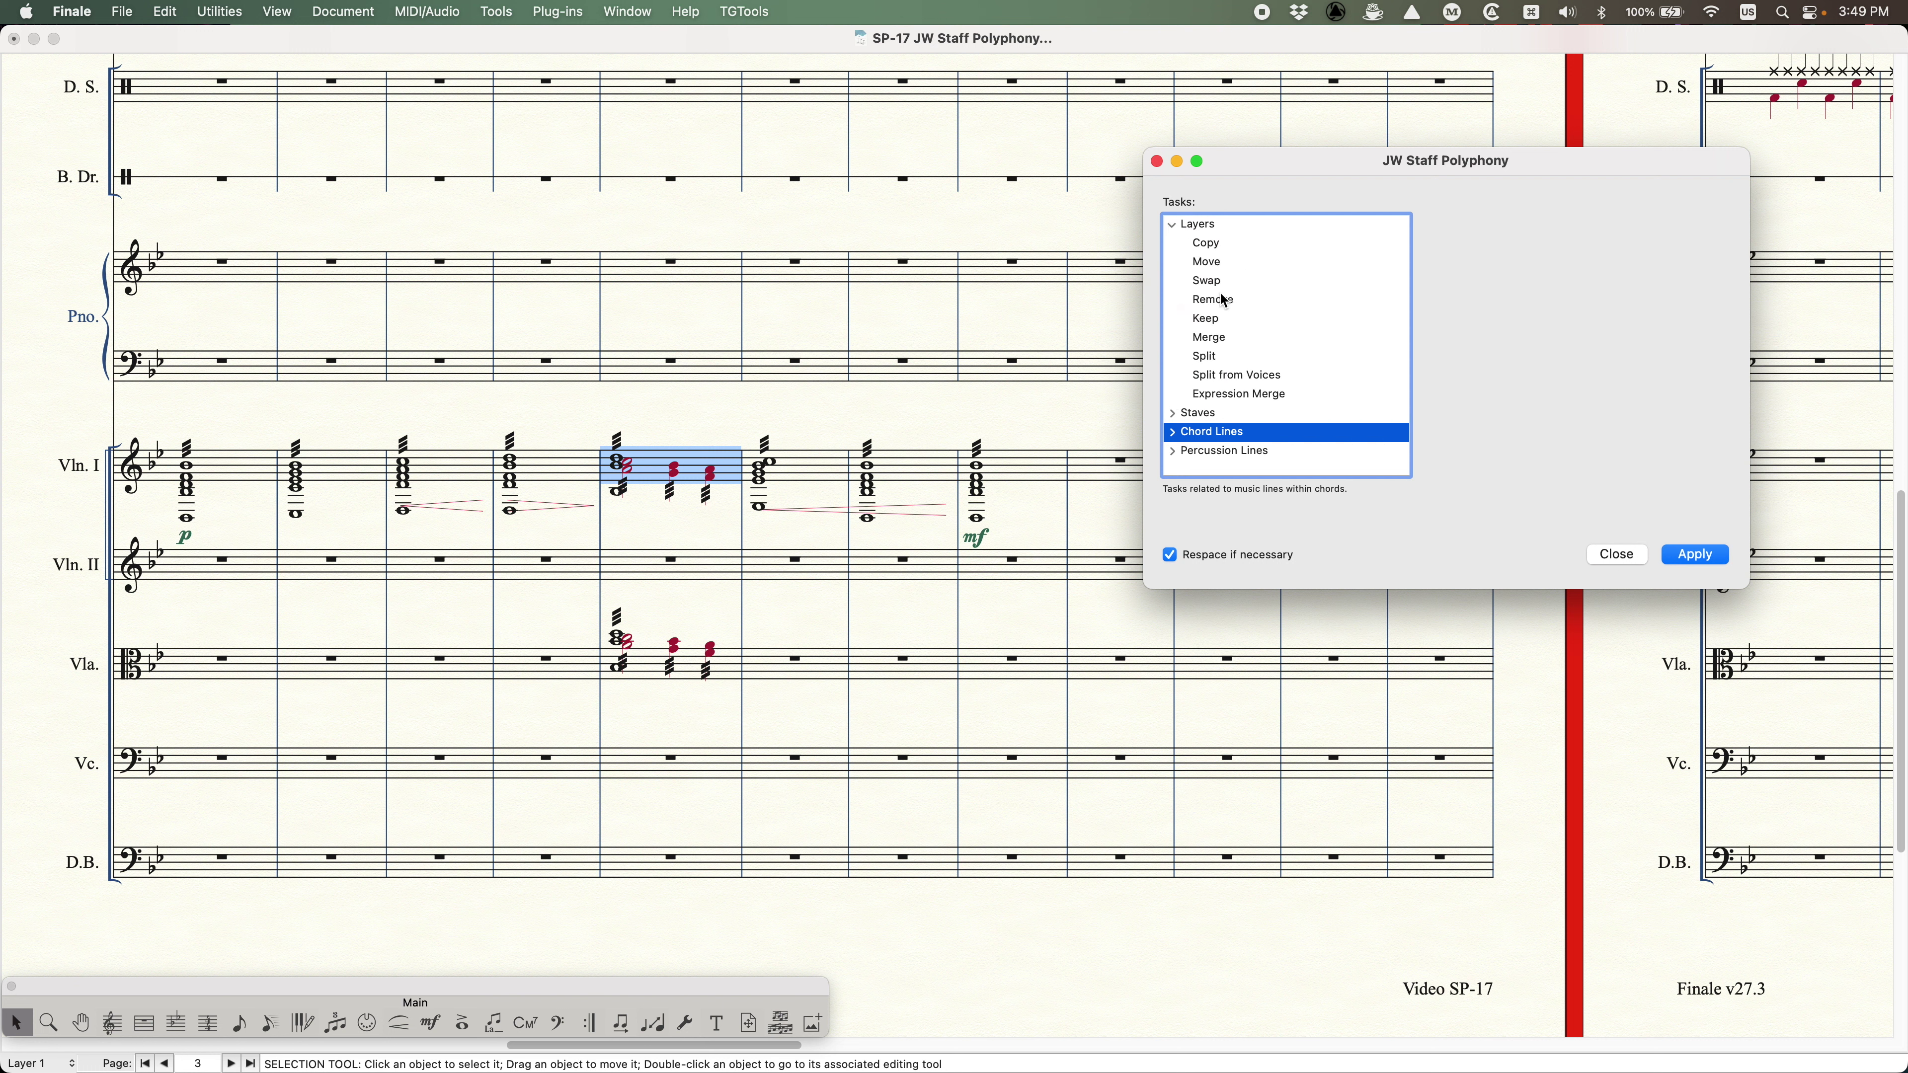
{"action": "left_click", "coordinate": [1223, 300]}
{"action": "left_click", "coordinate": [1700, 560]}
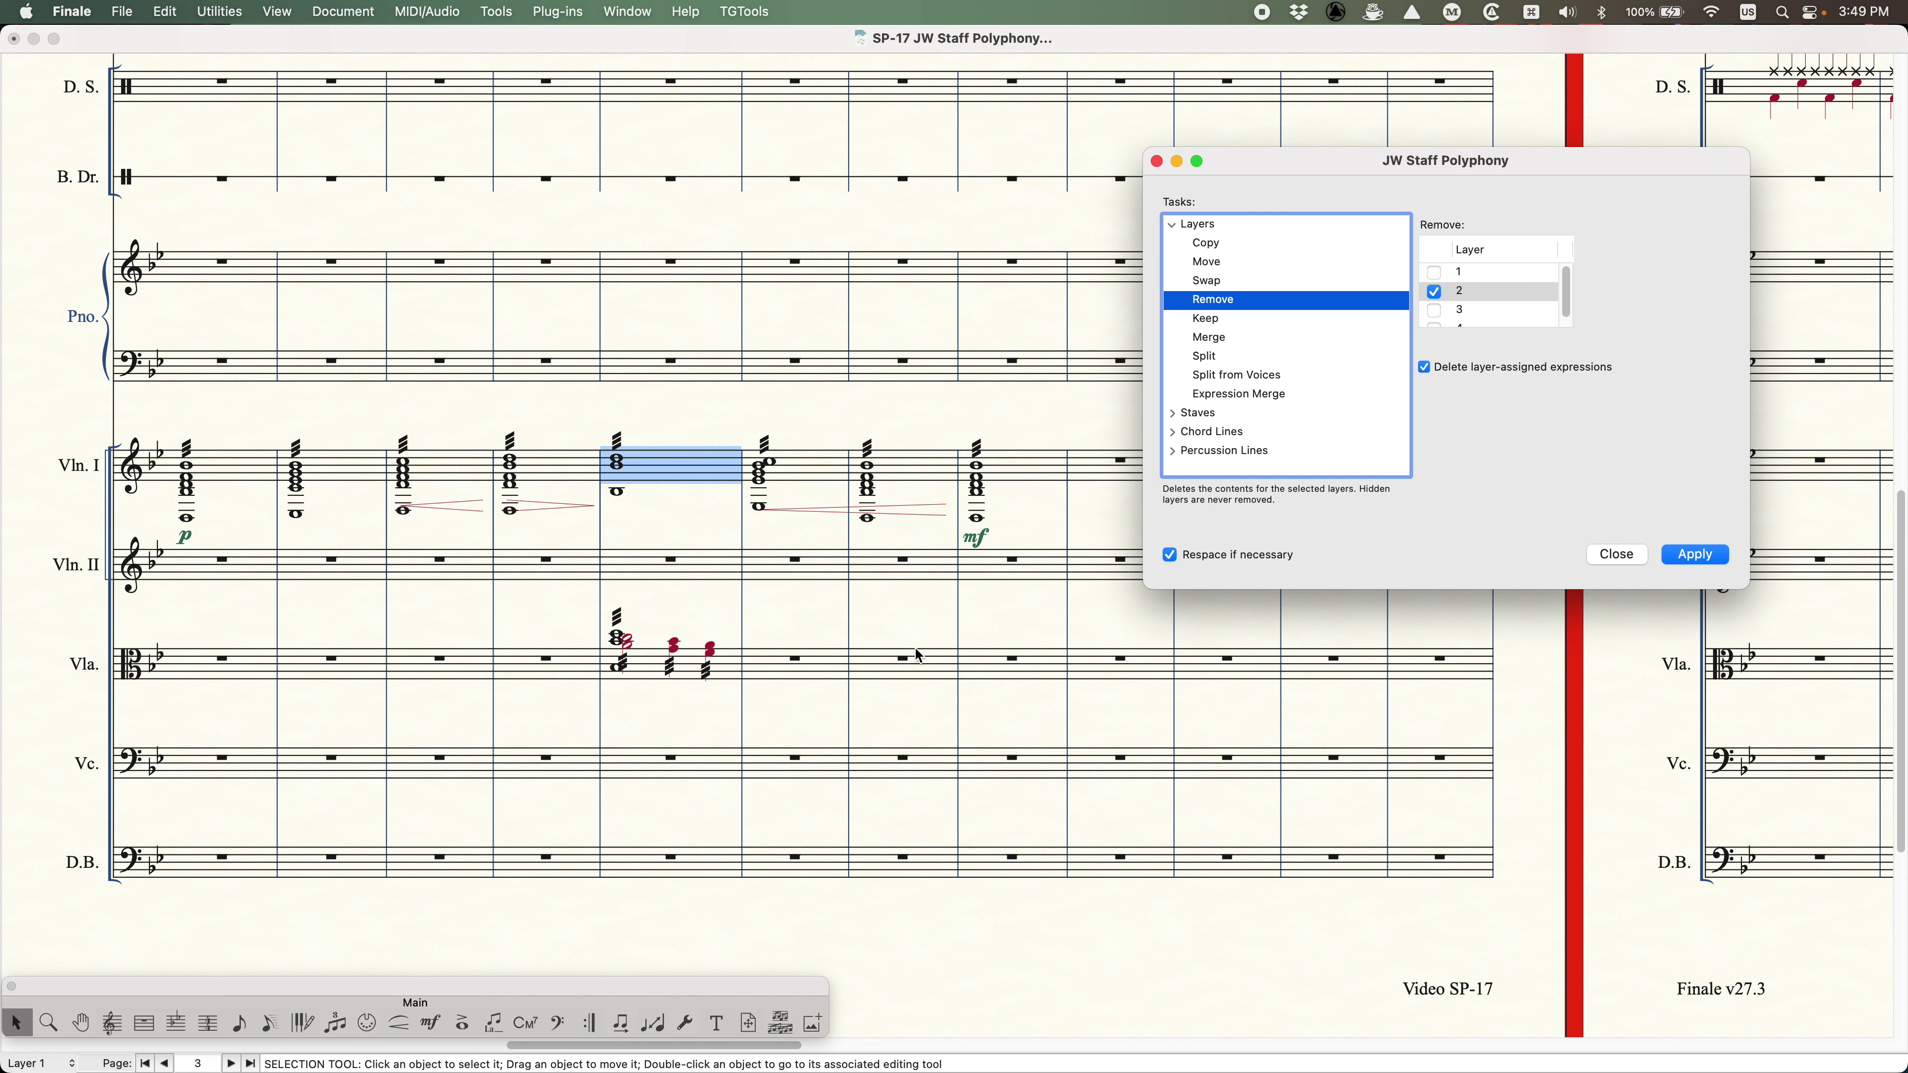
- Remove layer 1 from measure 23 of the Viola staff and move its layer 2 contents to layer 1
{"action": "left_click", "coordinate": [685, 668]}
{"action": "left_click", "coordinate": [1571, 417]}
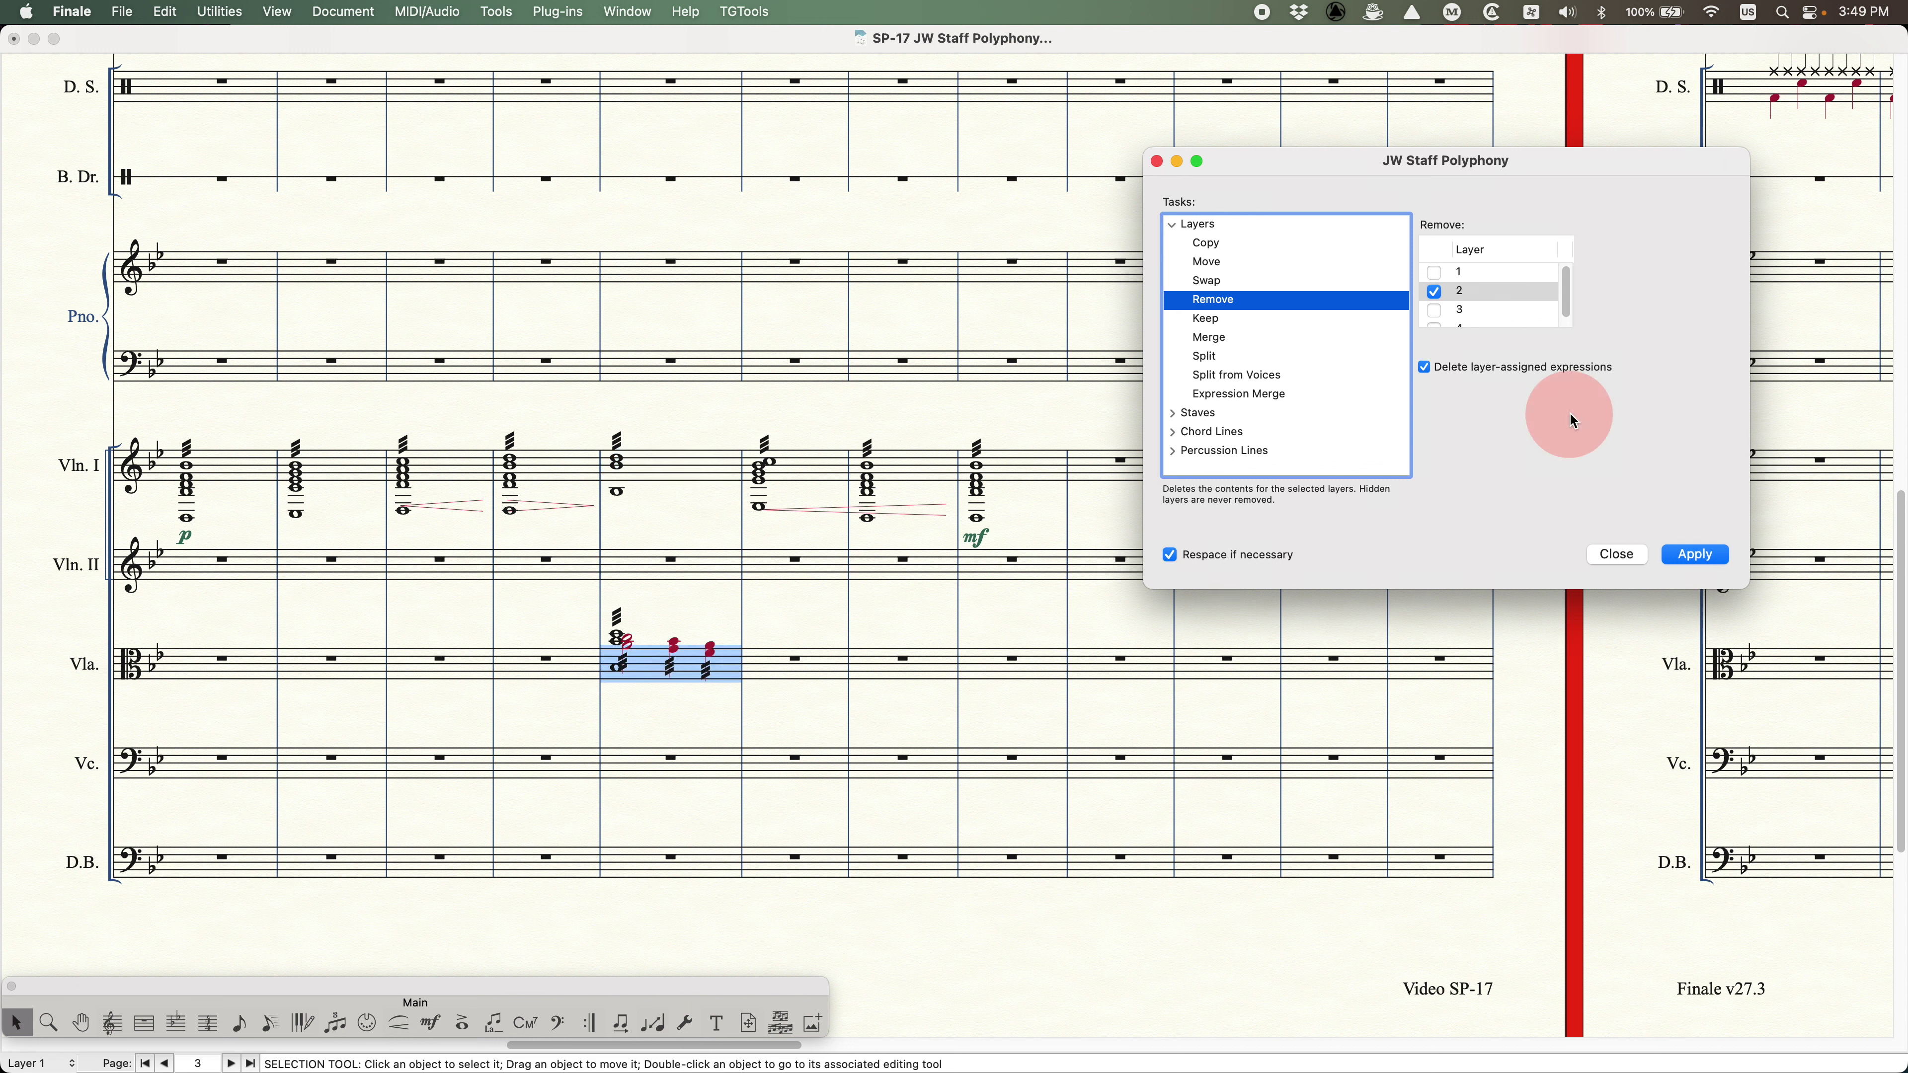
{"action": "left_click", "coordinate": [1434, 292]}
{"action": "left_click", "coordinate": [1433, 272]}
{"action": "left_click", "coordinate": [1692, 555]}
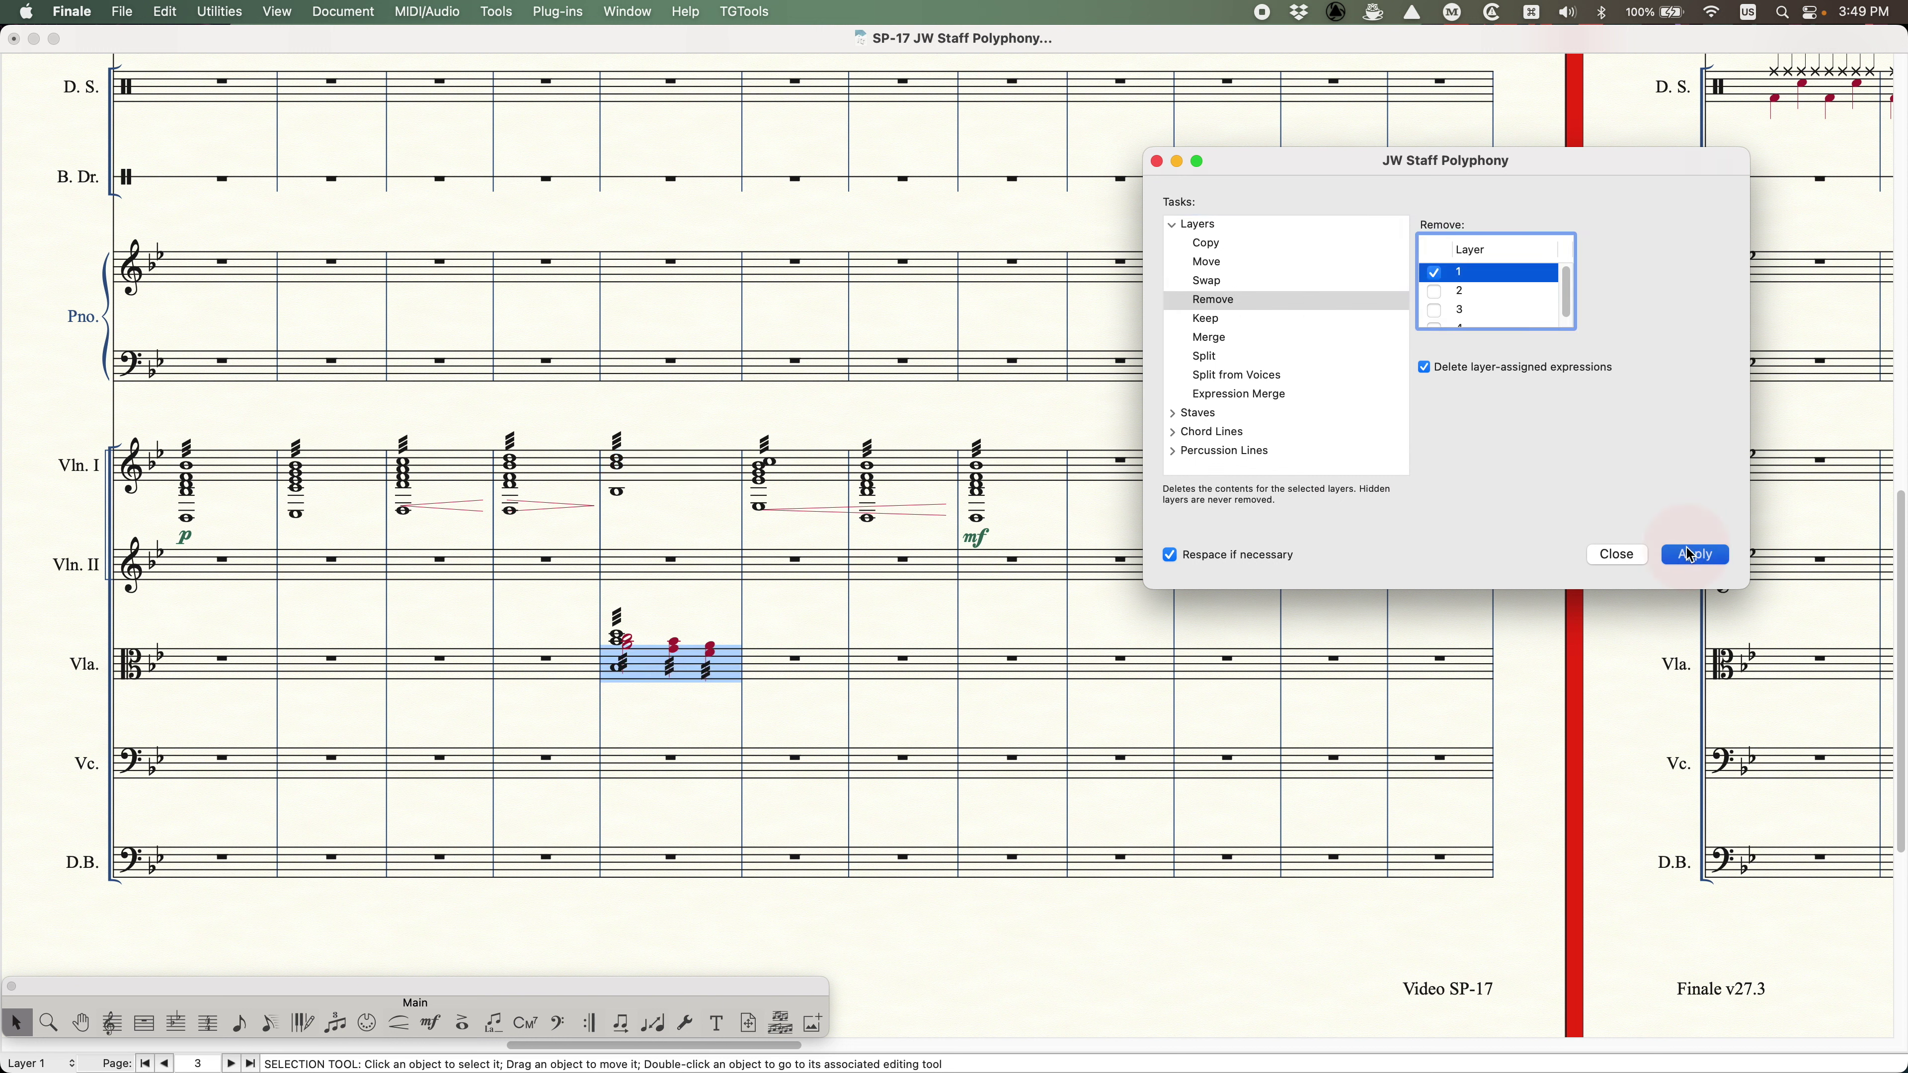
{"action": "left_click", "coordinate": [1215, 263]}
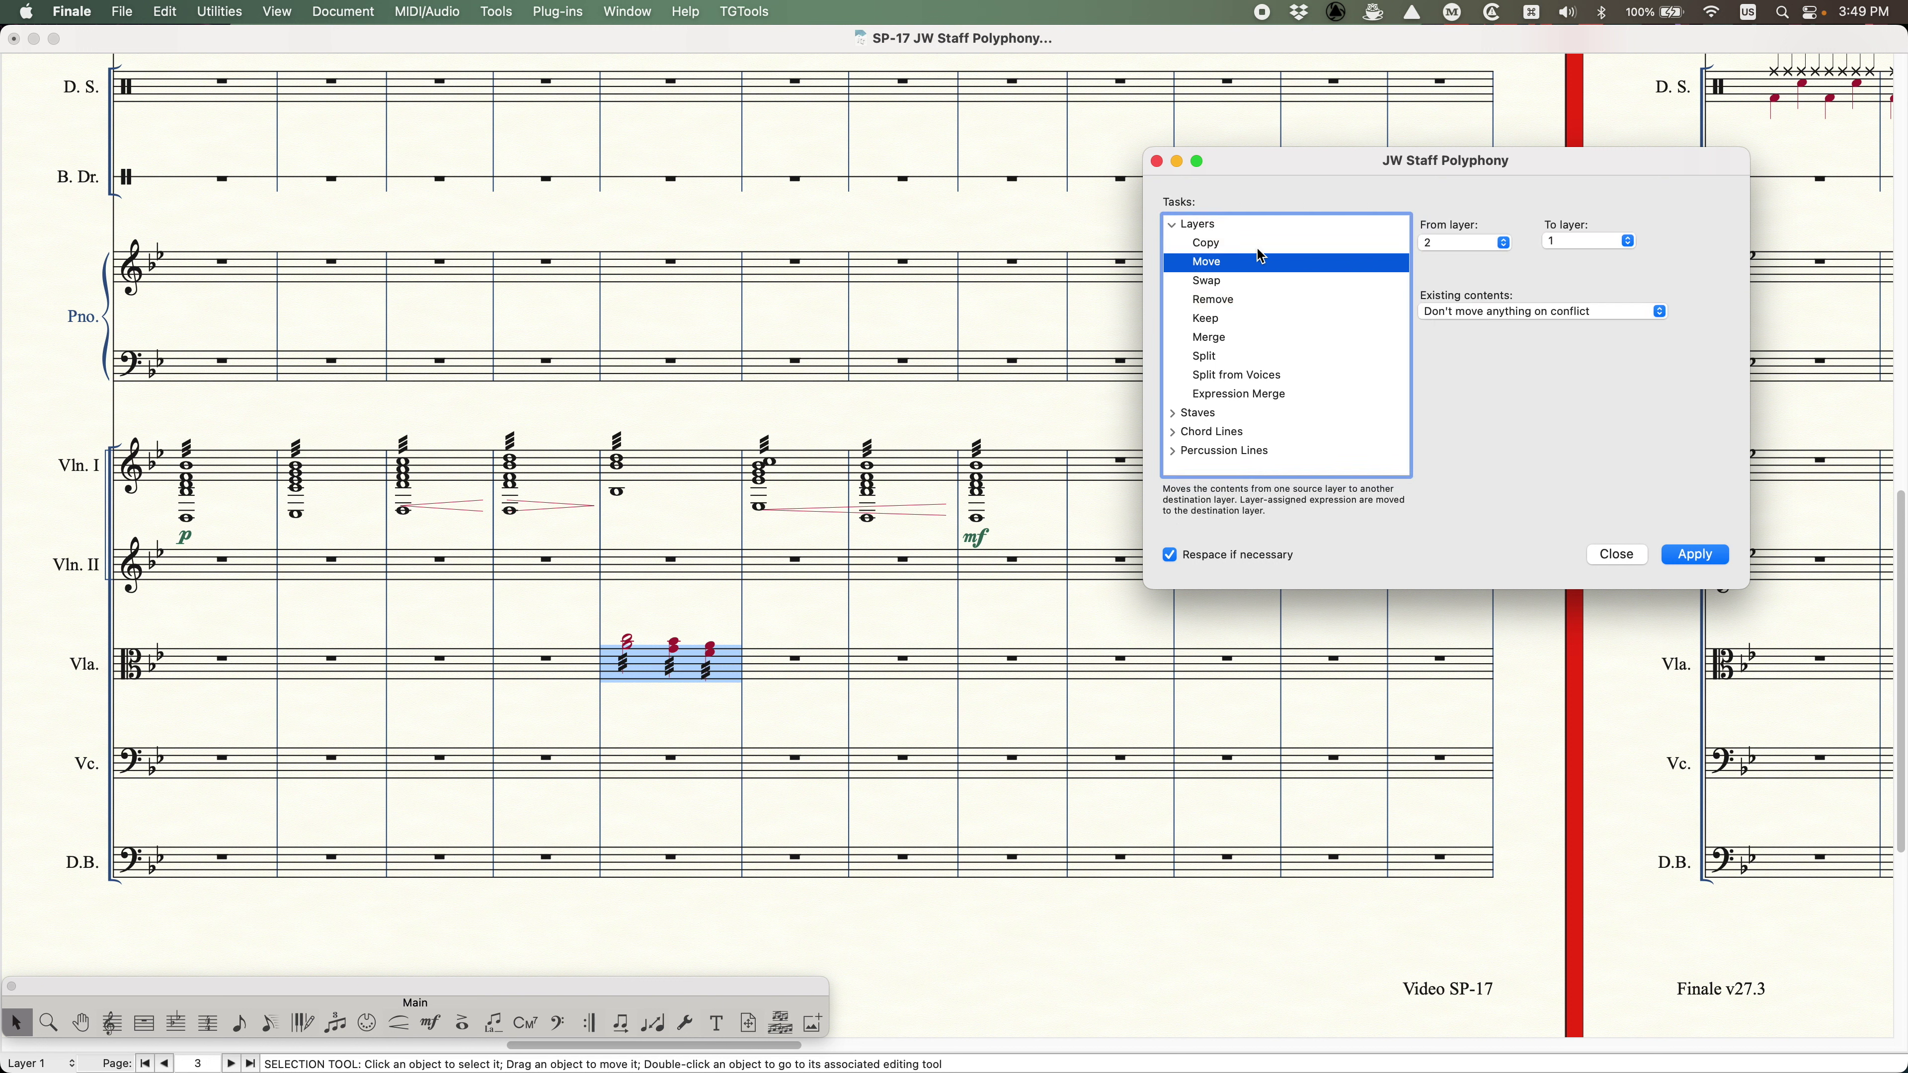
{"action": "left_click", "coordinate": [1701, 556]}
- Split the Violin I chords in measures 19 to 22 downward across the string staves, using the One line per staff mode
{"action": "left_click", "coordinate": [211, 473]}
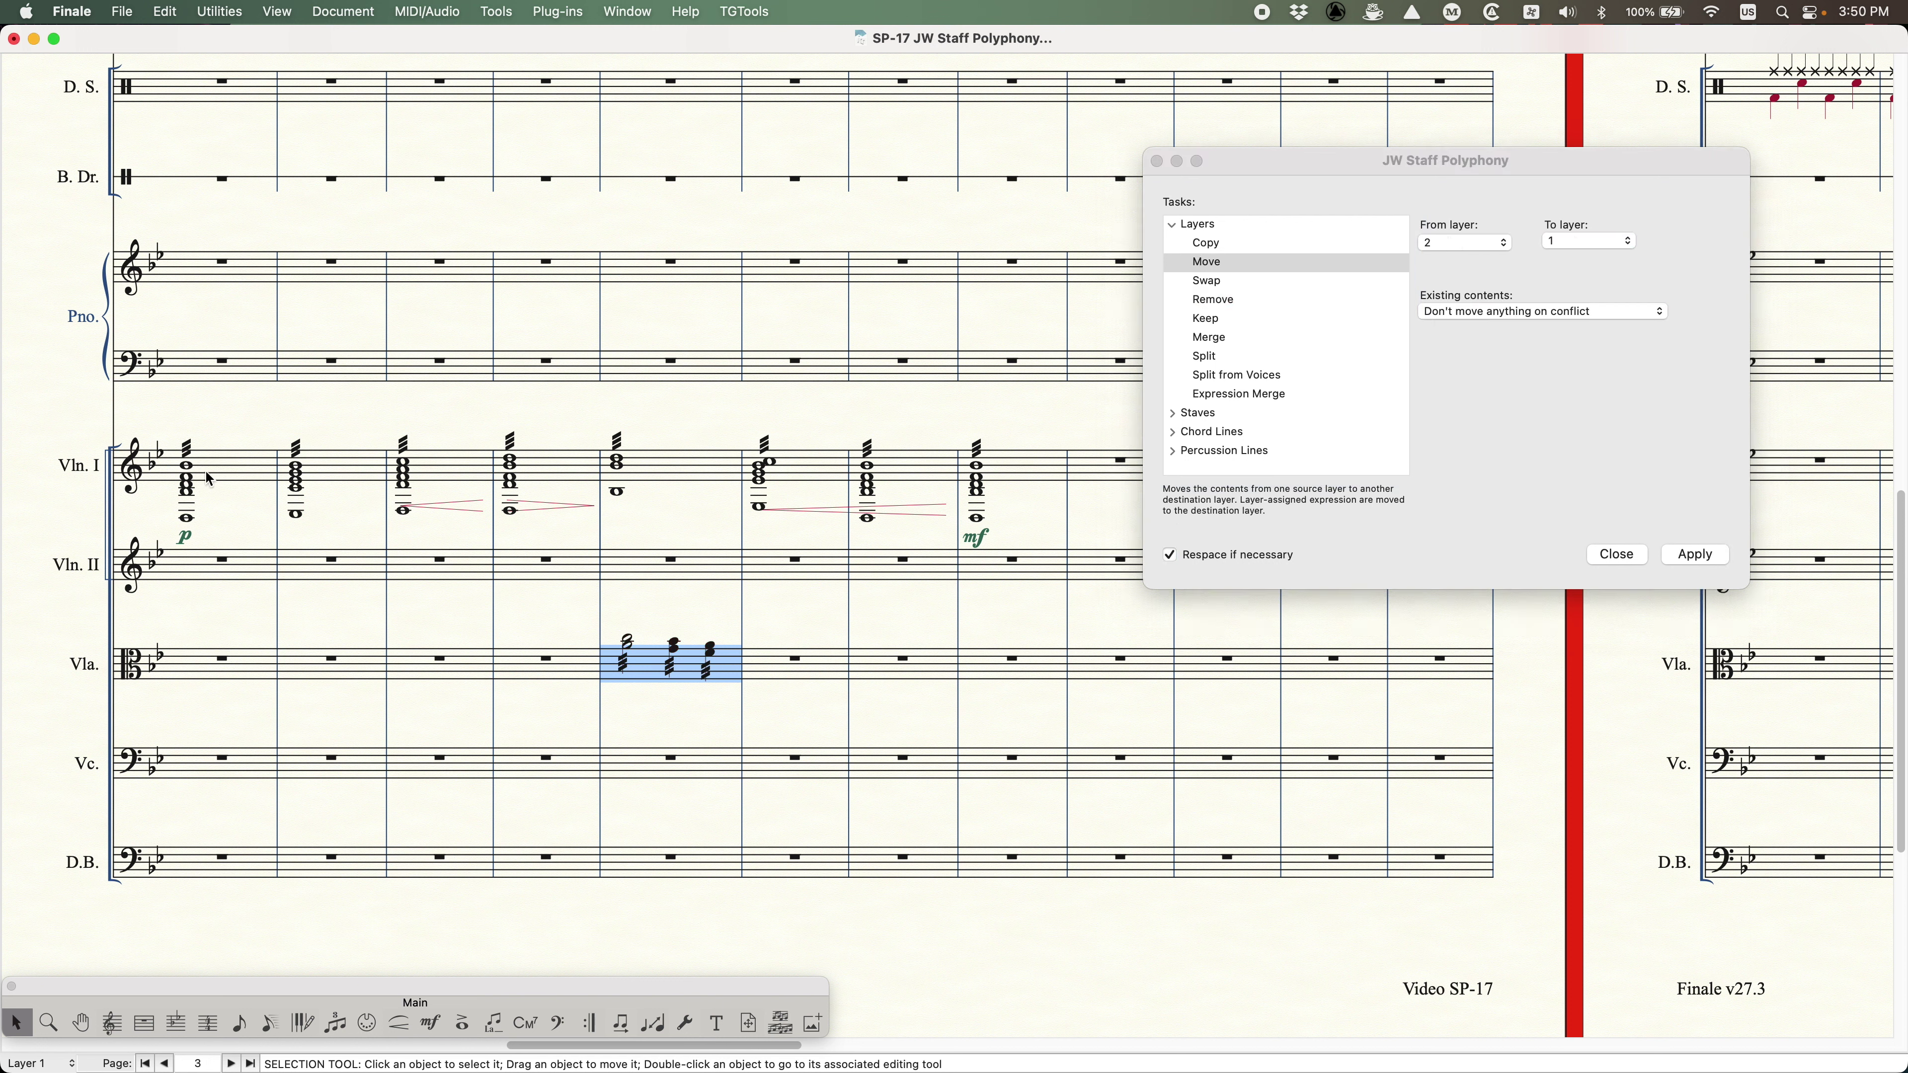
{"action": "left_click", "coordinate": [537, 469], "text": "shift"}
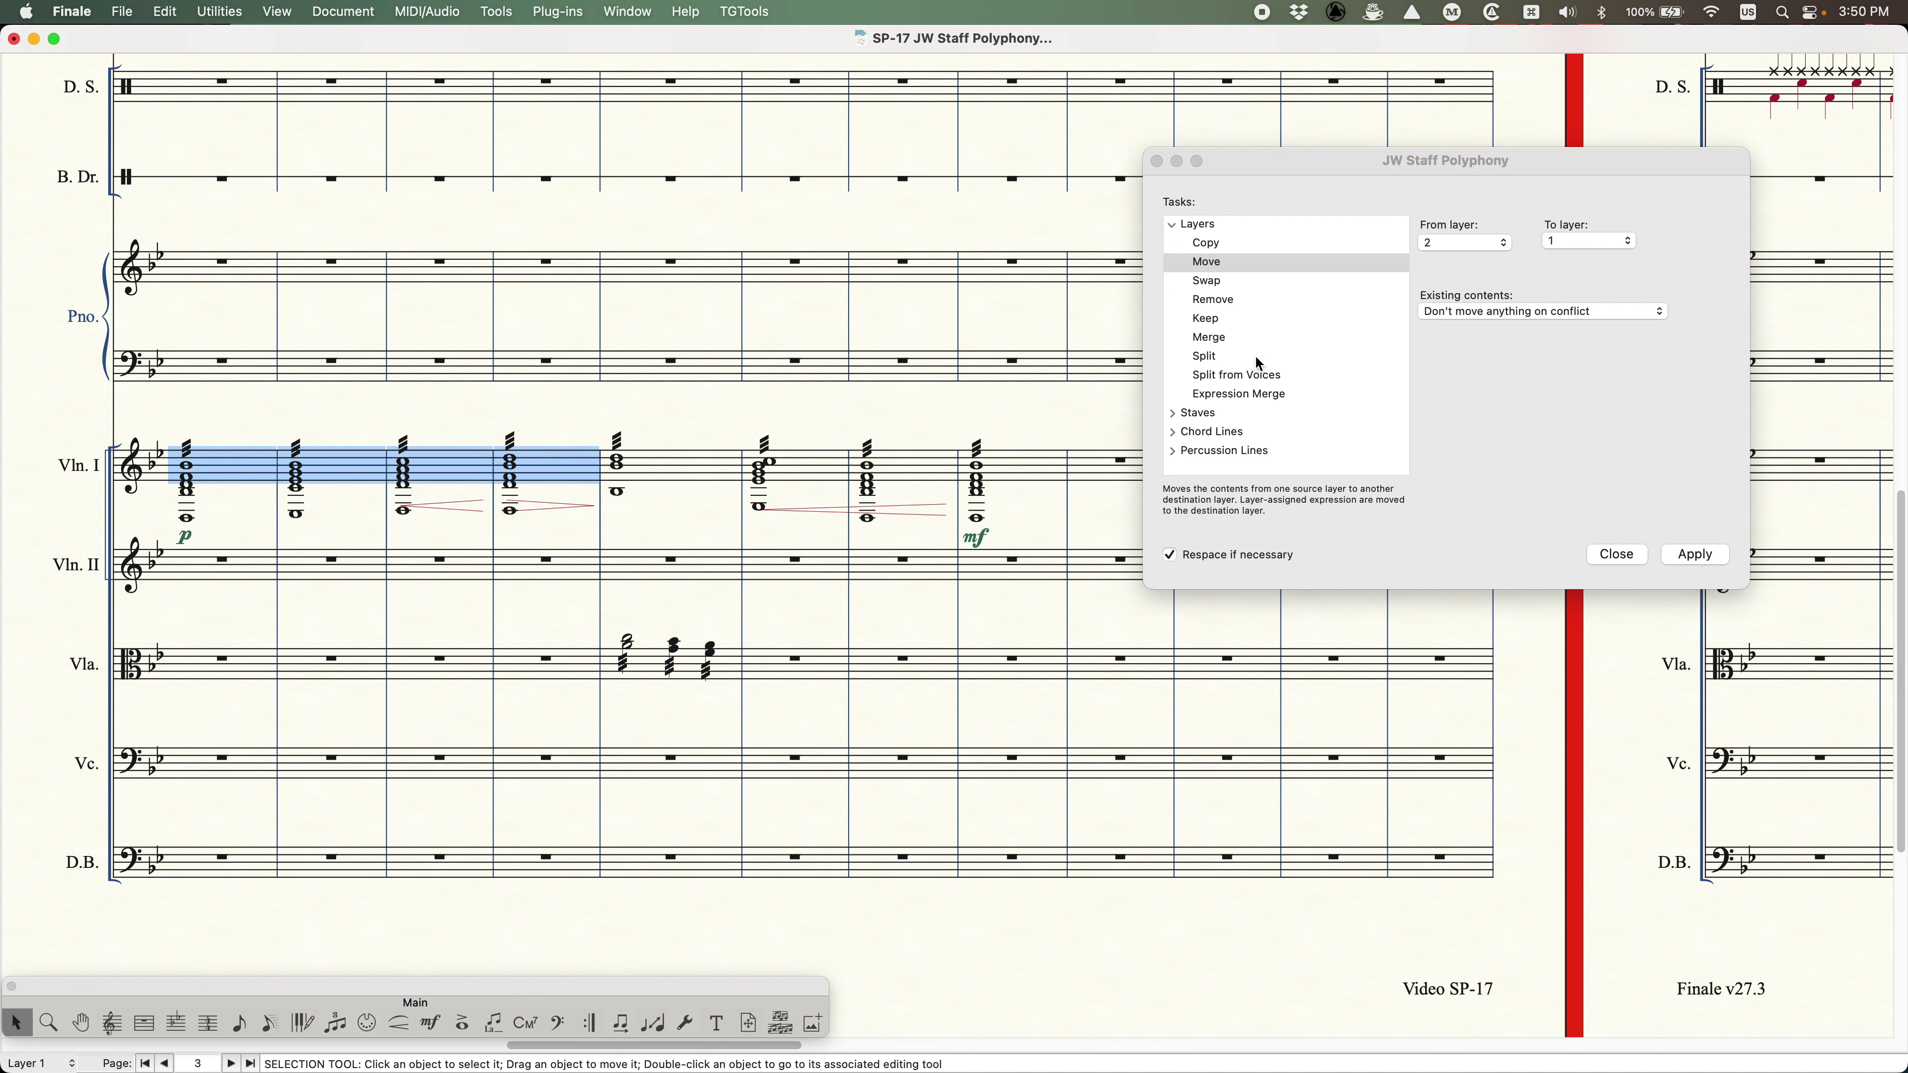
{"action": "left_click", "coordinate": [1172, 225]}
{"action": "left_click", "coordinate": [1172, 243]}
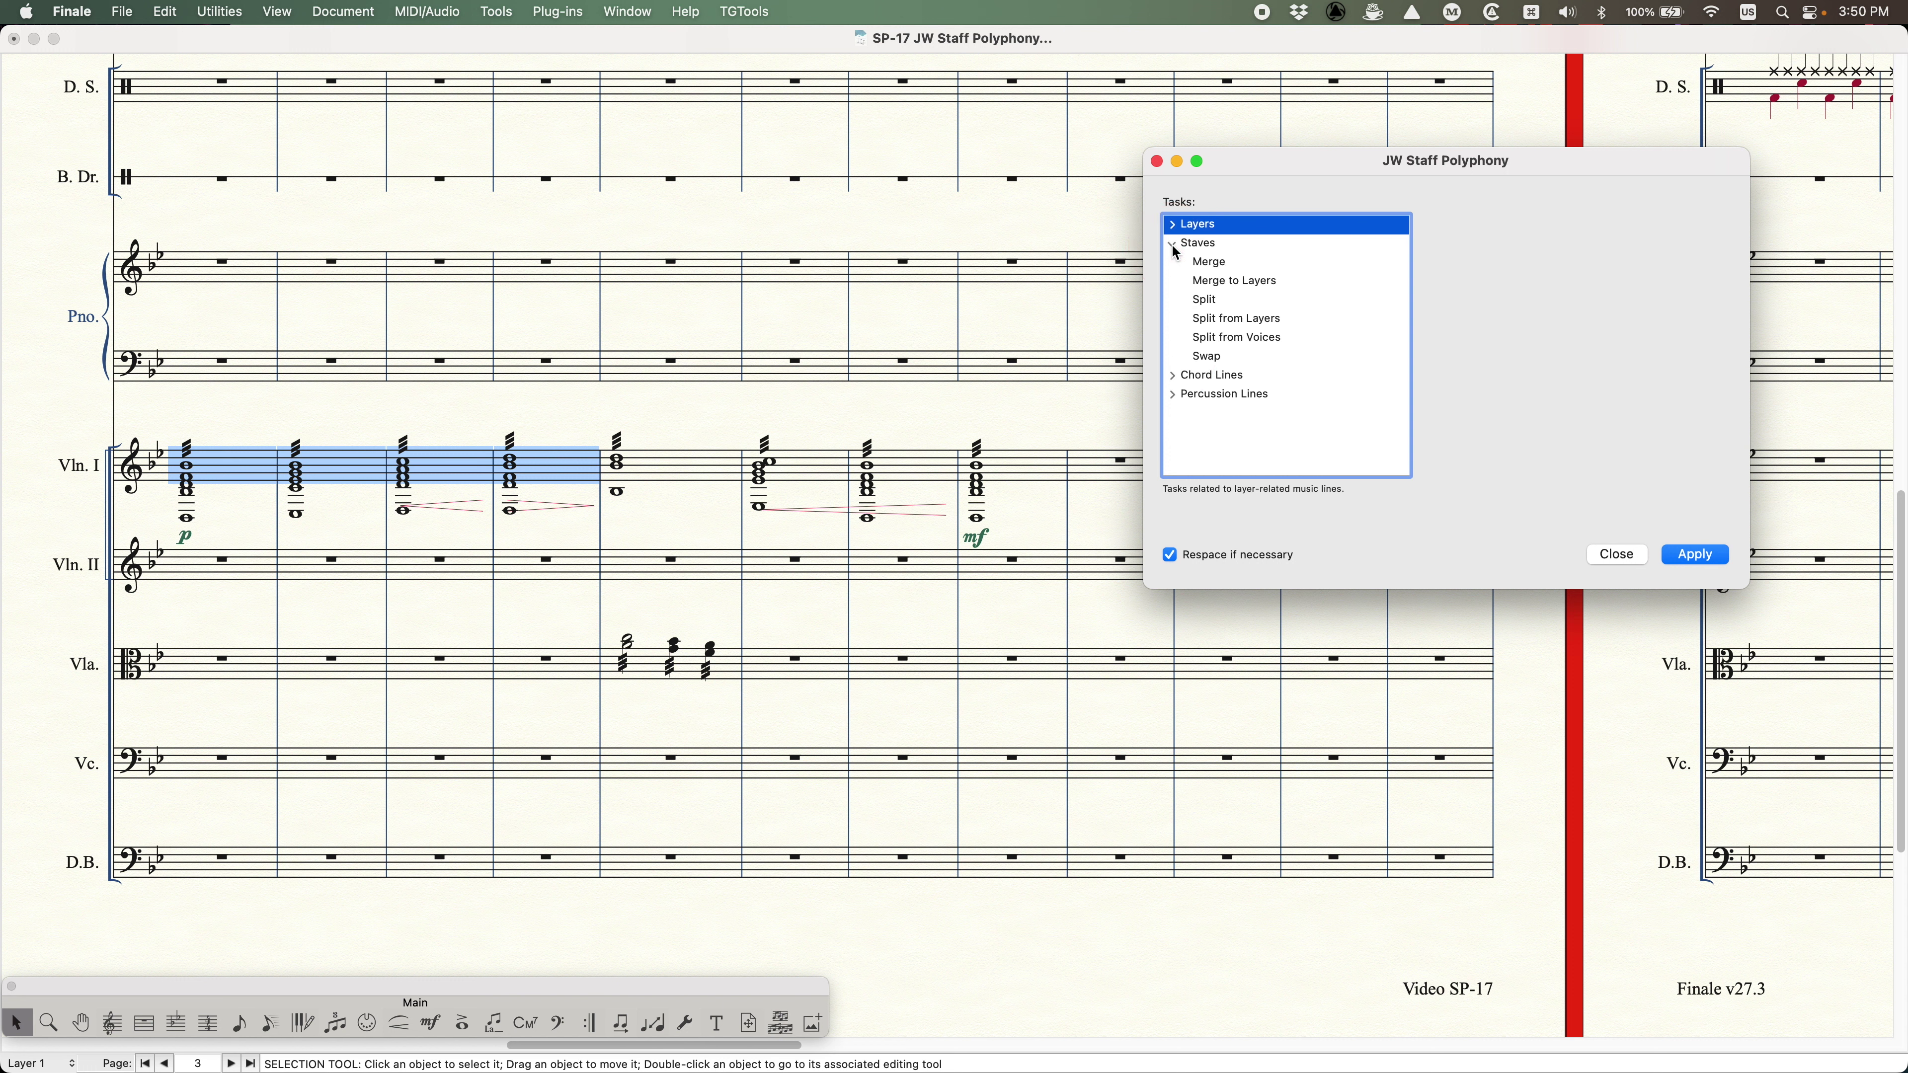
{"action": "left_click", "coordinate": [1210, 304]}
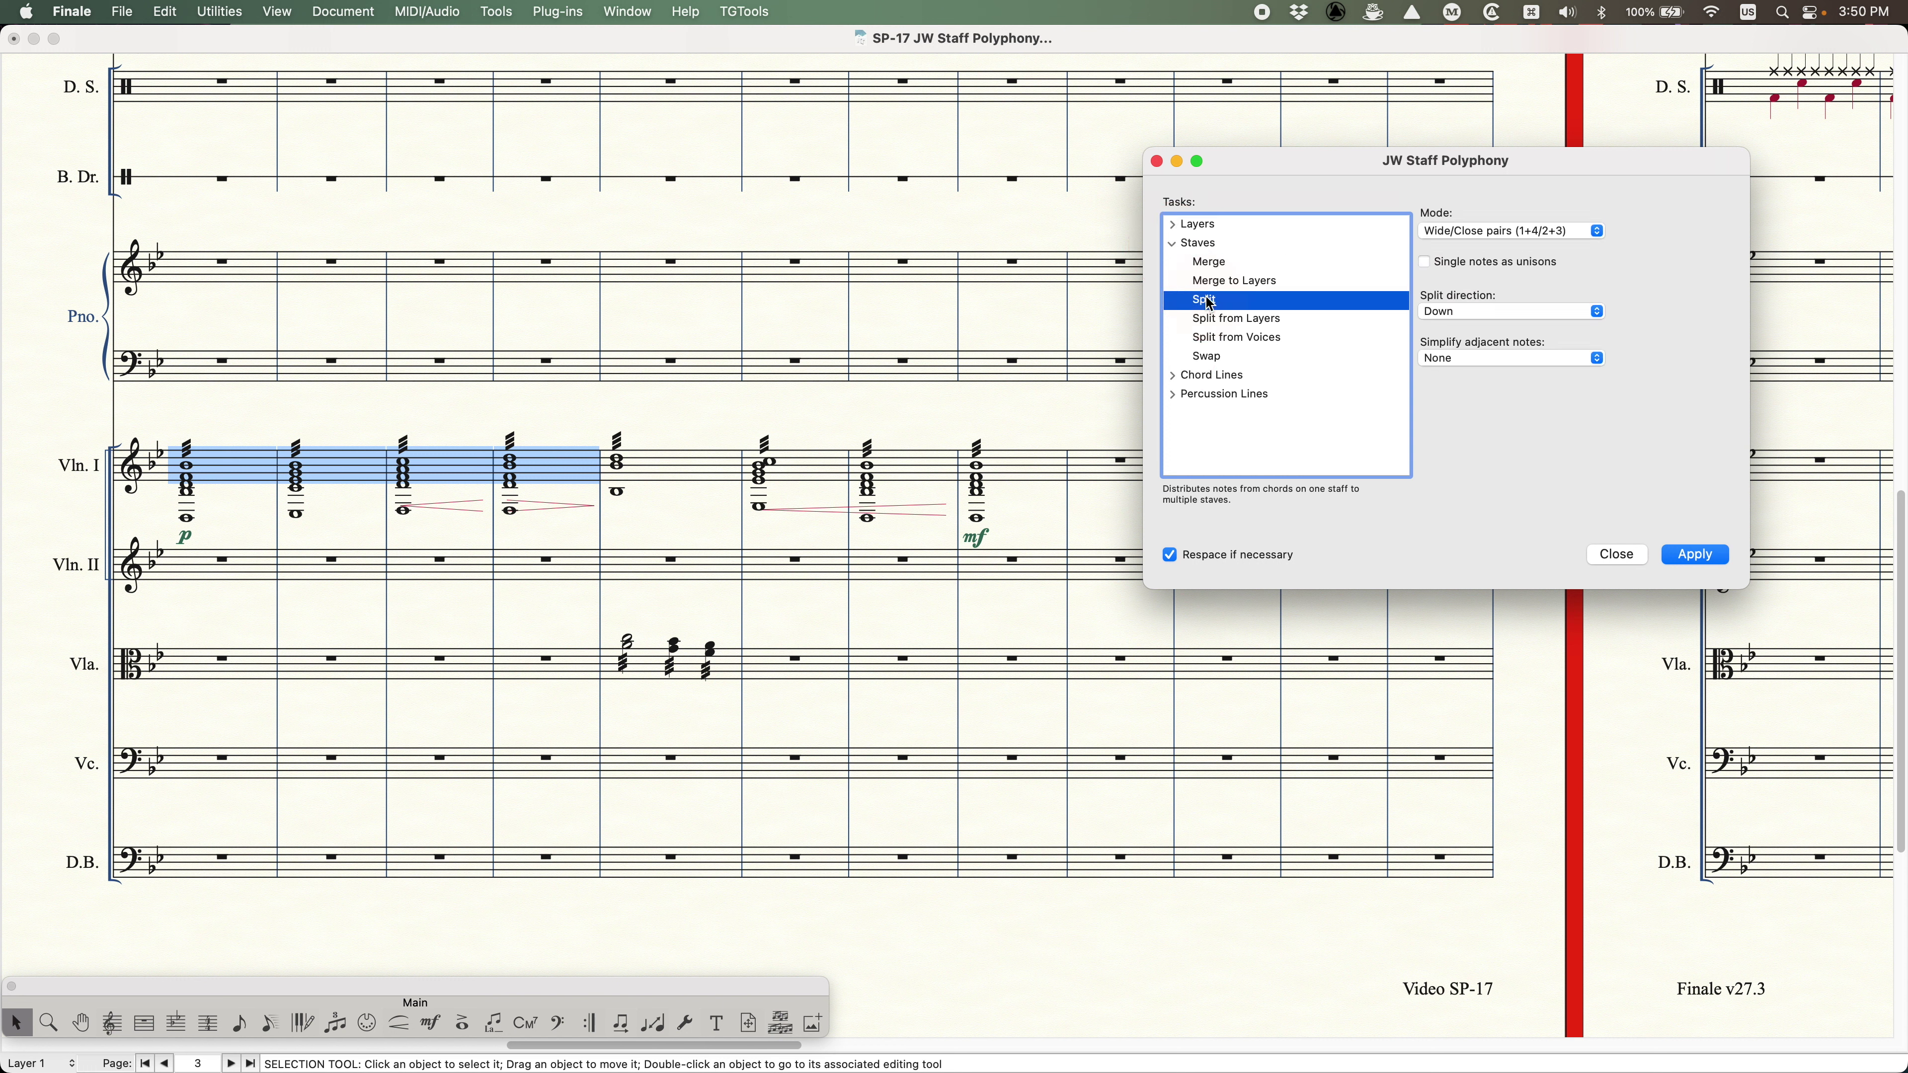
{"action": "left_click", "coordinate": [1478, 233]}
{"action": "left_click", "coordinate": [1460, 170]}
{"action": "left_click", "coordinate": [1695, 556]}
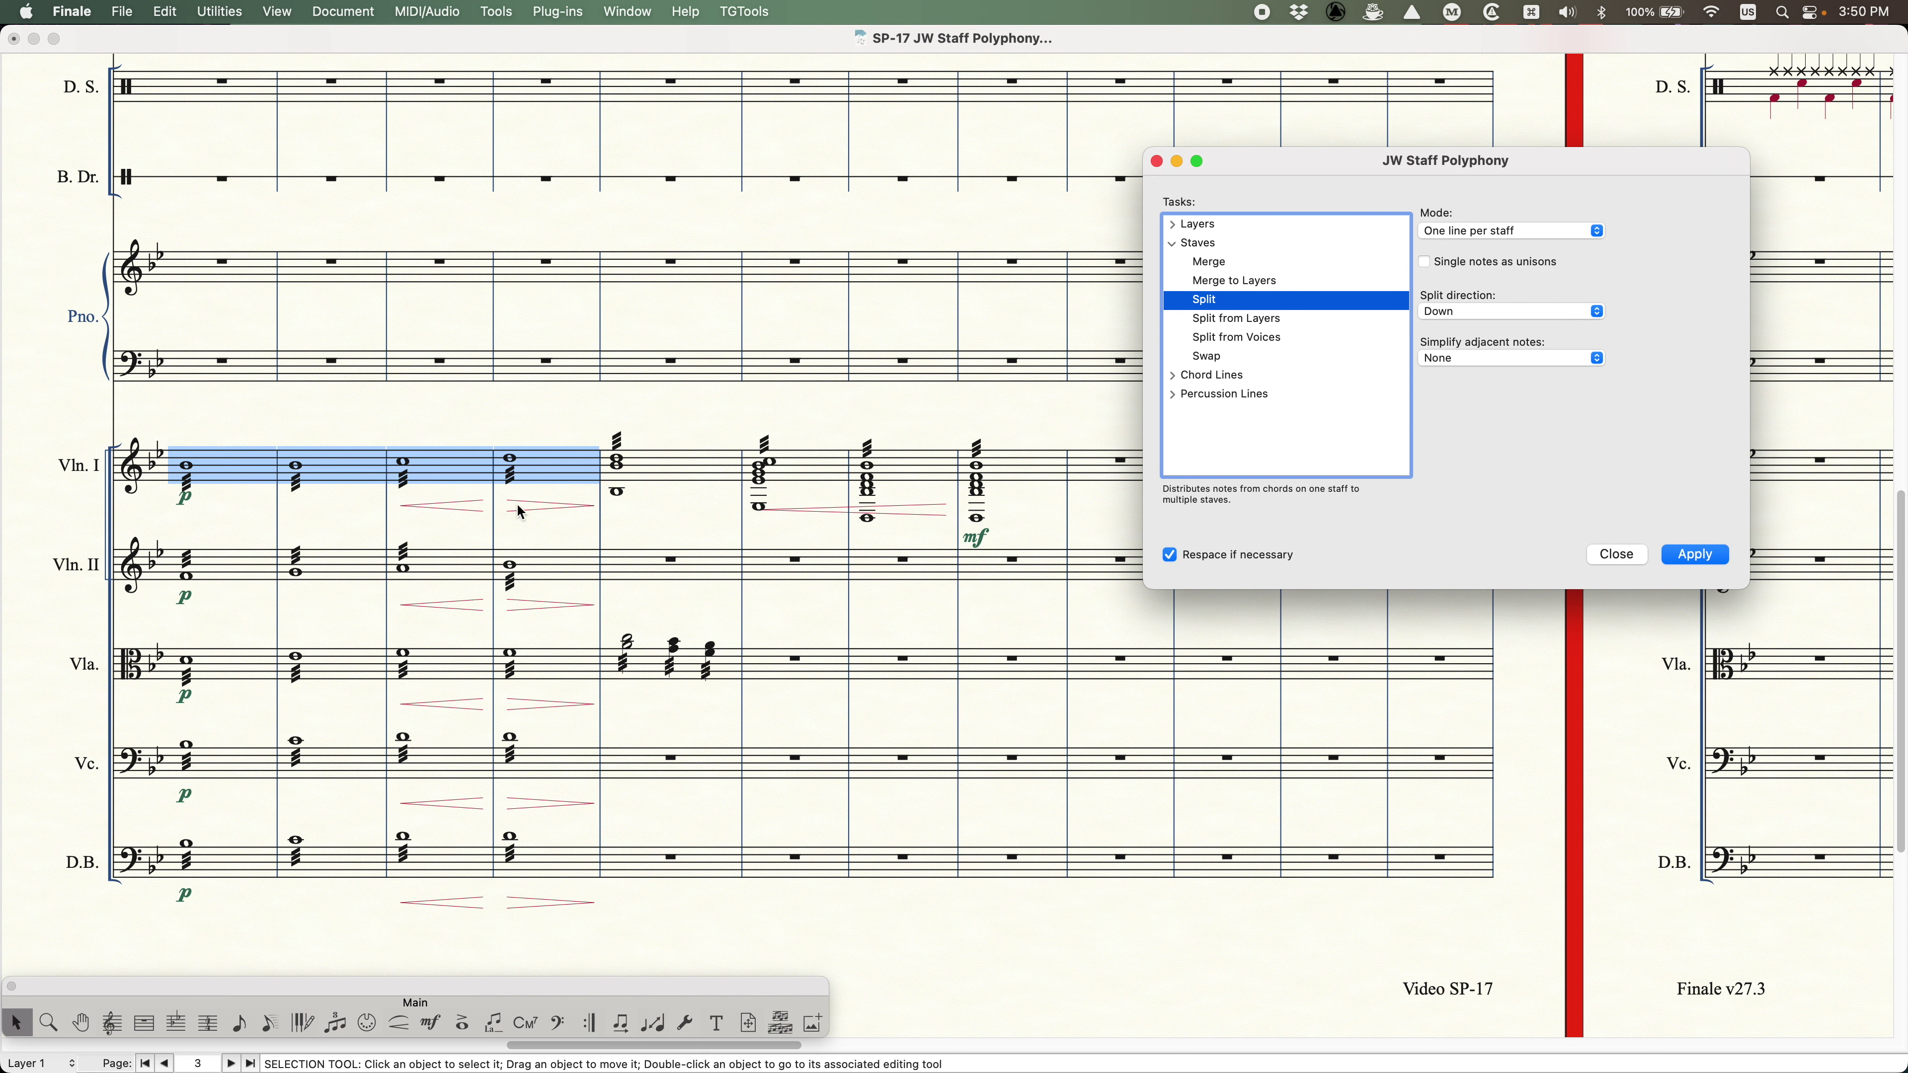
- Split the Violin I chords in measures 24 to 26 downward across the string staves, one line per staff
{"action": "left_click", "coordinate": [819, 471]}
{"action": "double_click", "coordinate": [819, 470]}
{"action": "left_click", "coordinate": [1026, 460]}
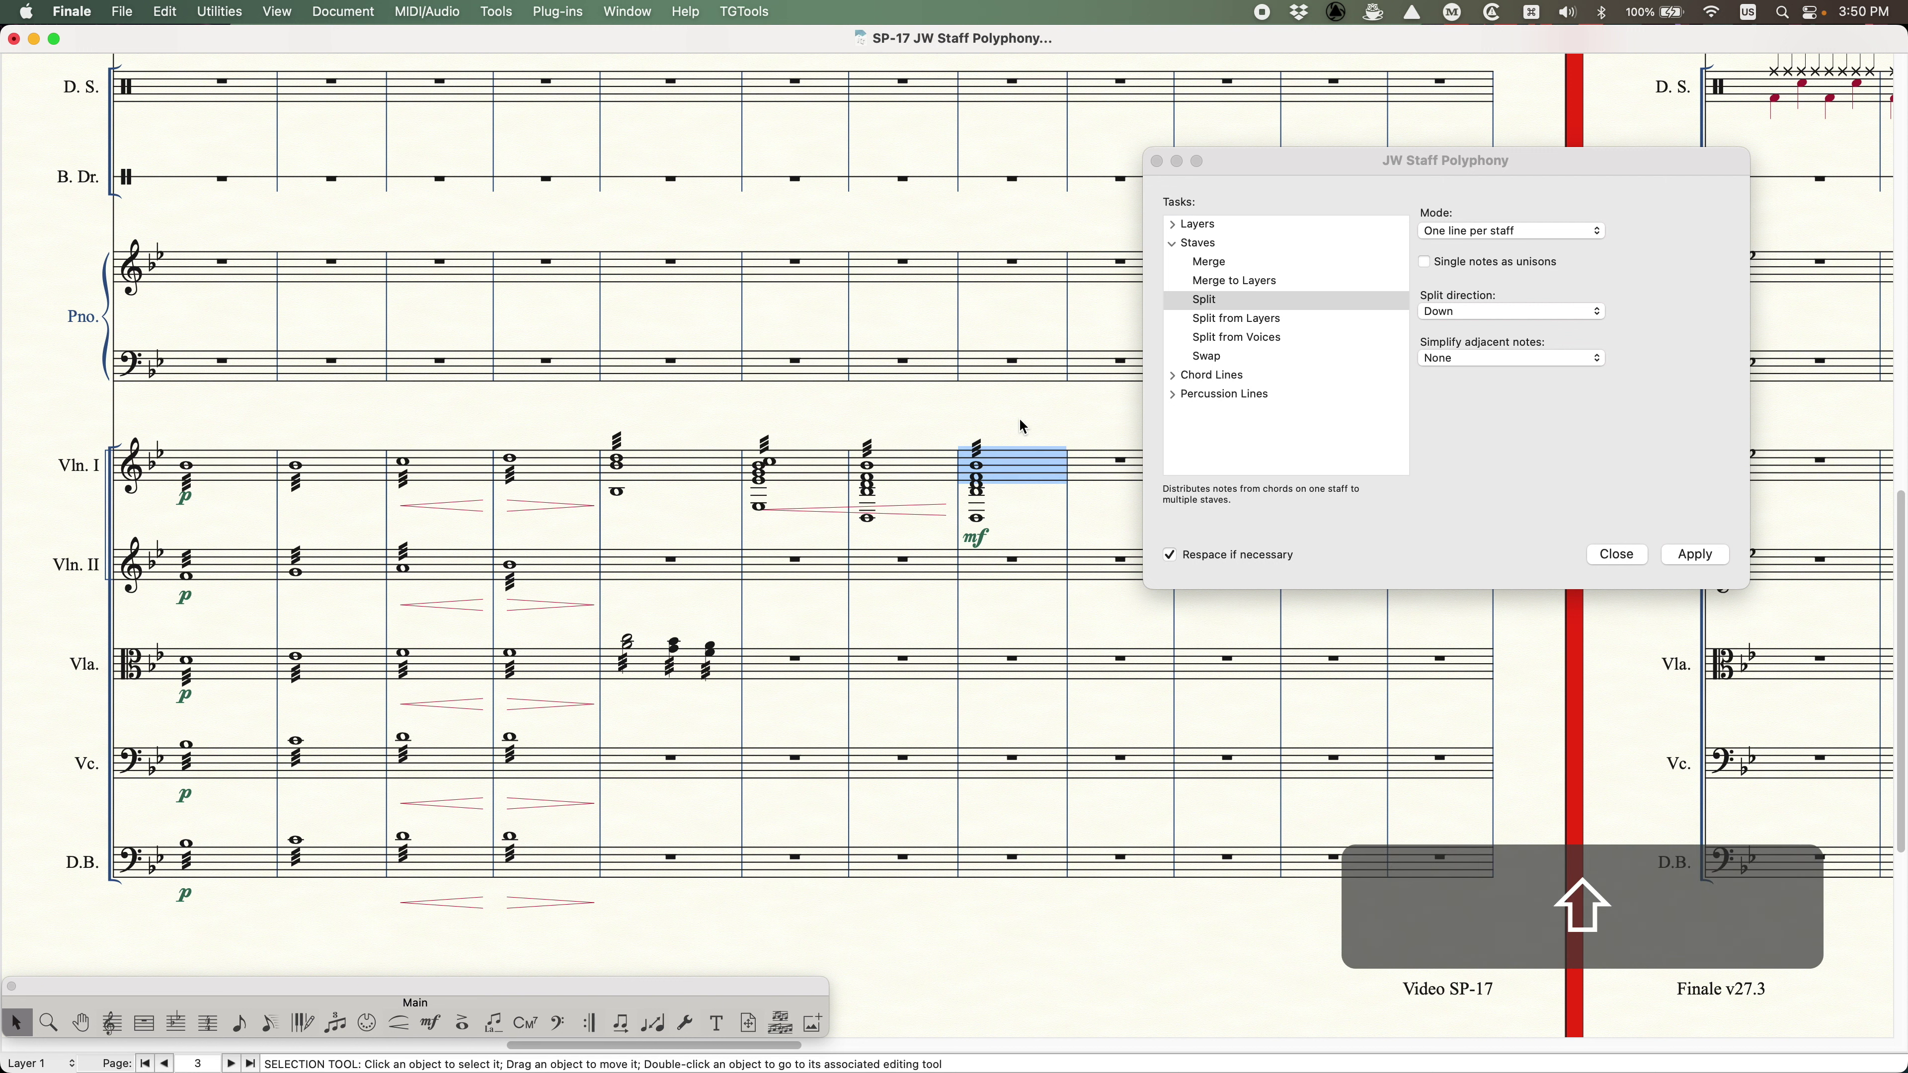
{"action": "left_click", "coordinate": [831, 472], "text": "shift"}
{"action": "left_click", "coordinate": [1612, 268]}
{"action": "left_click", "coordinate": [1695, 555]}
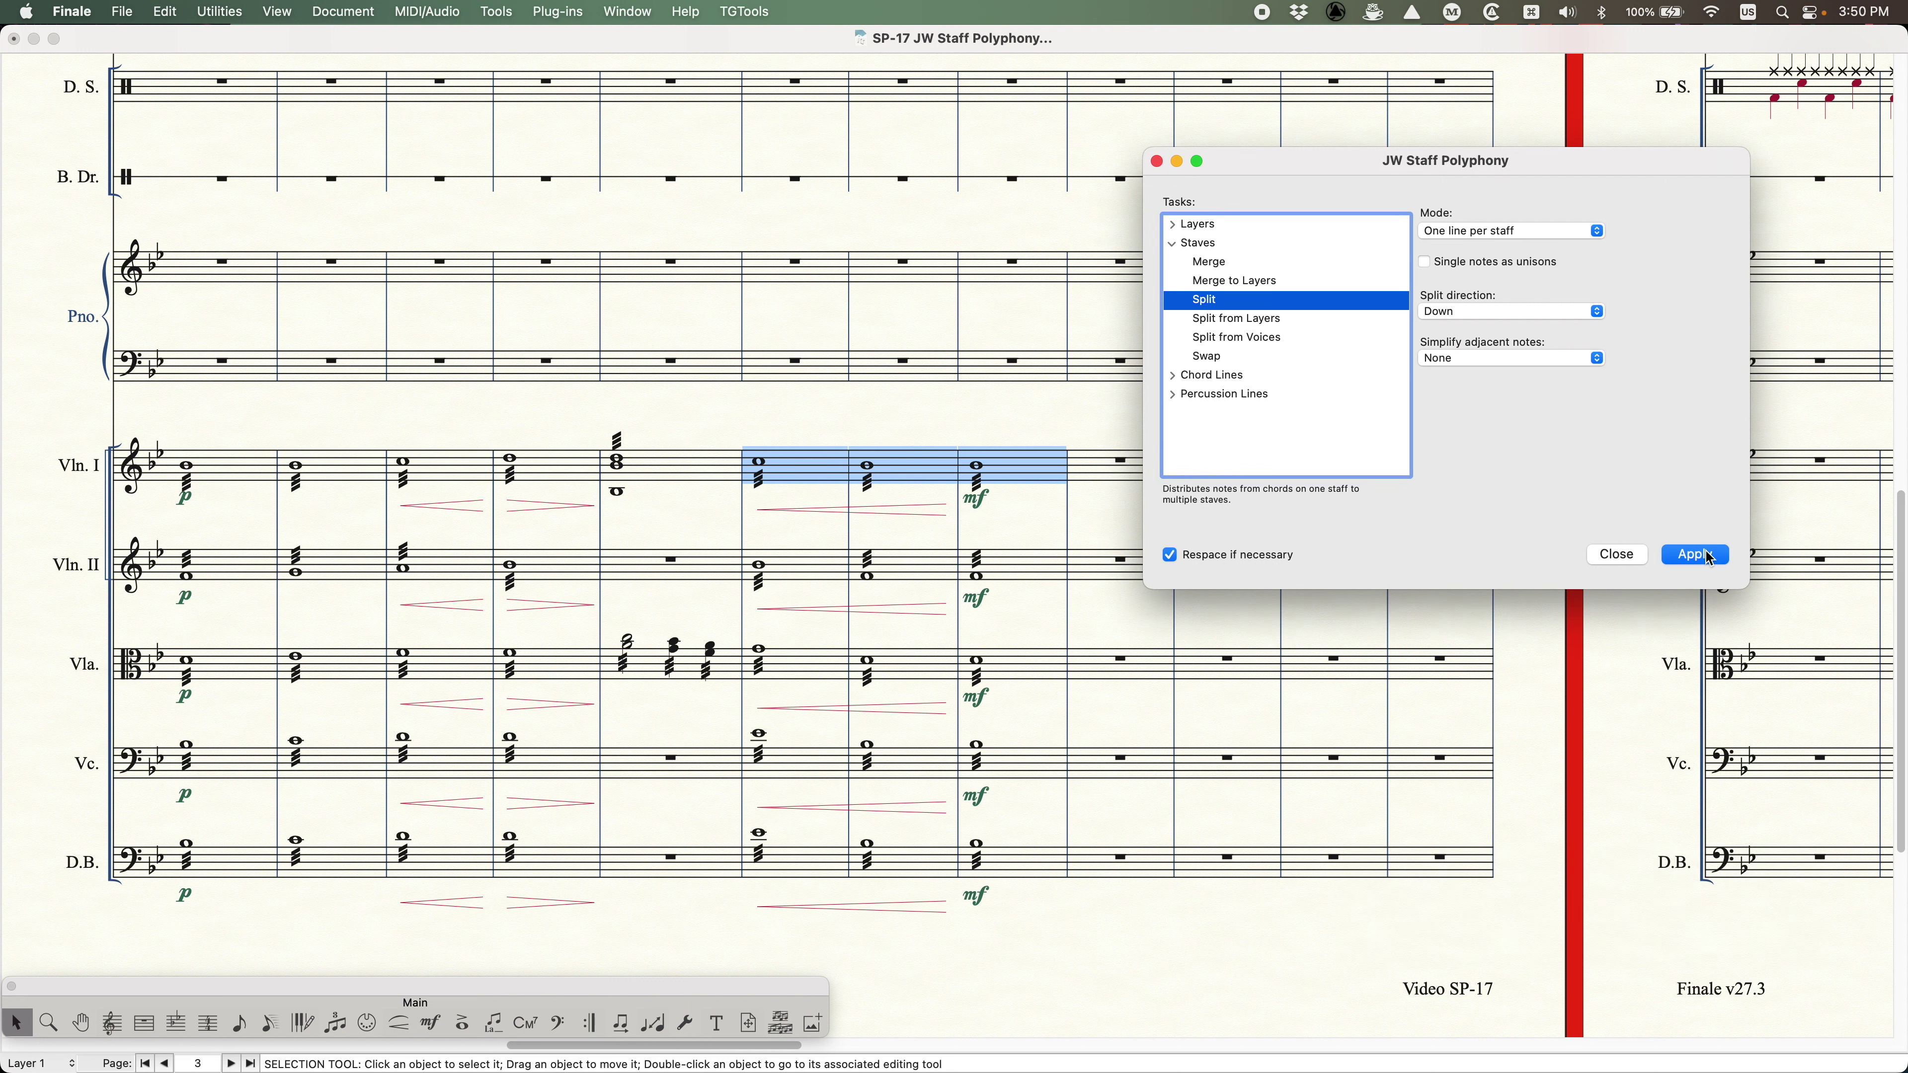
- Copy measure 23 of the Violin I staff to the same measure of the Double Bass staff
{"action": "left_click", "coordinate": [662, 406]}
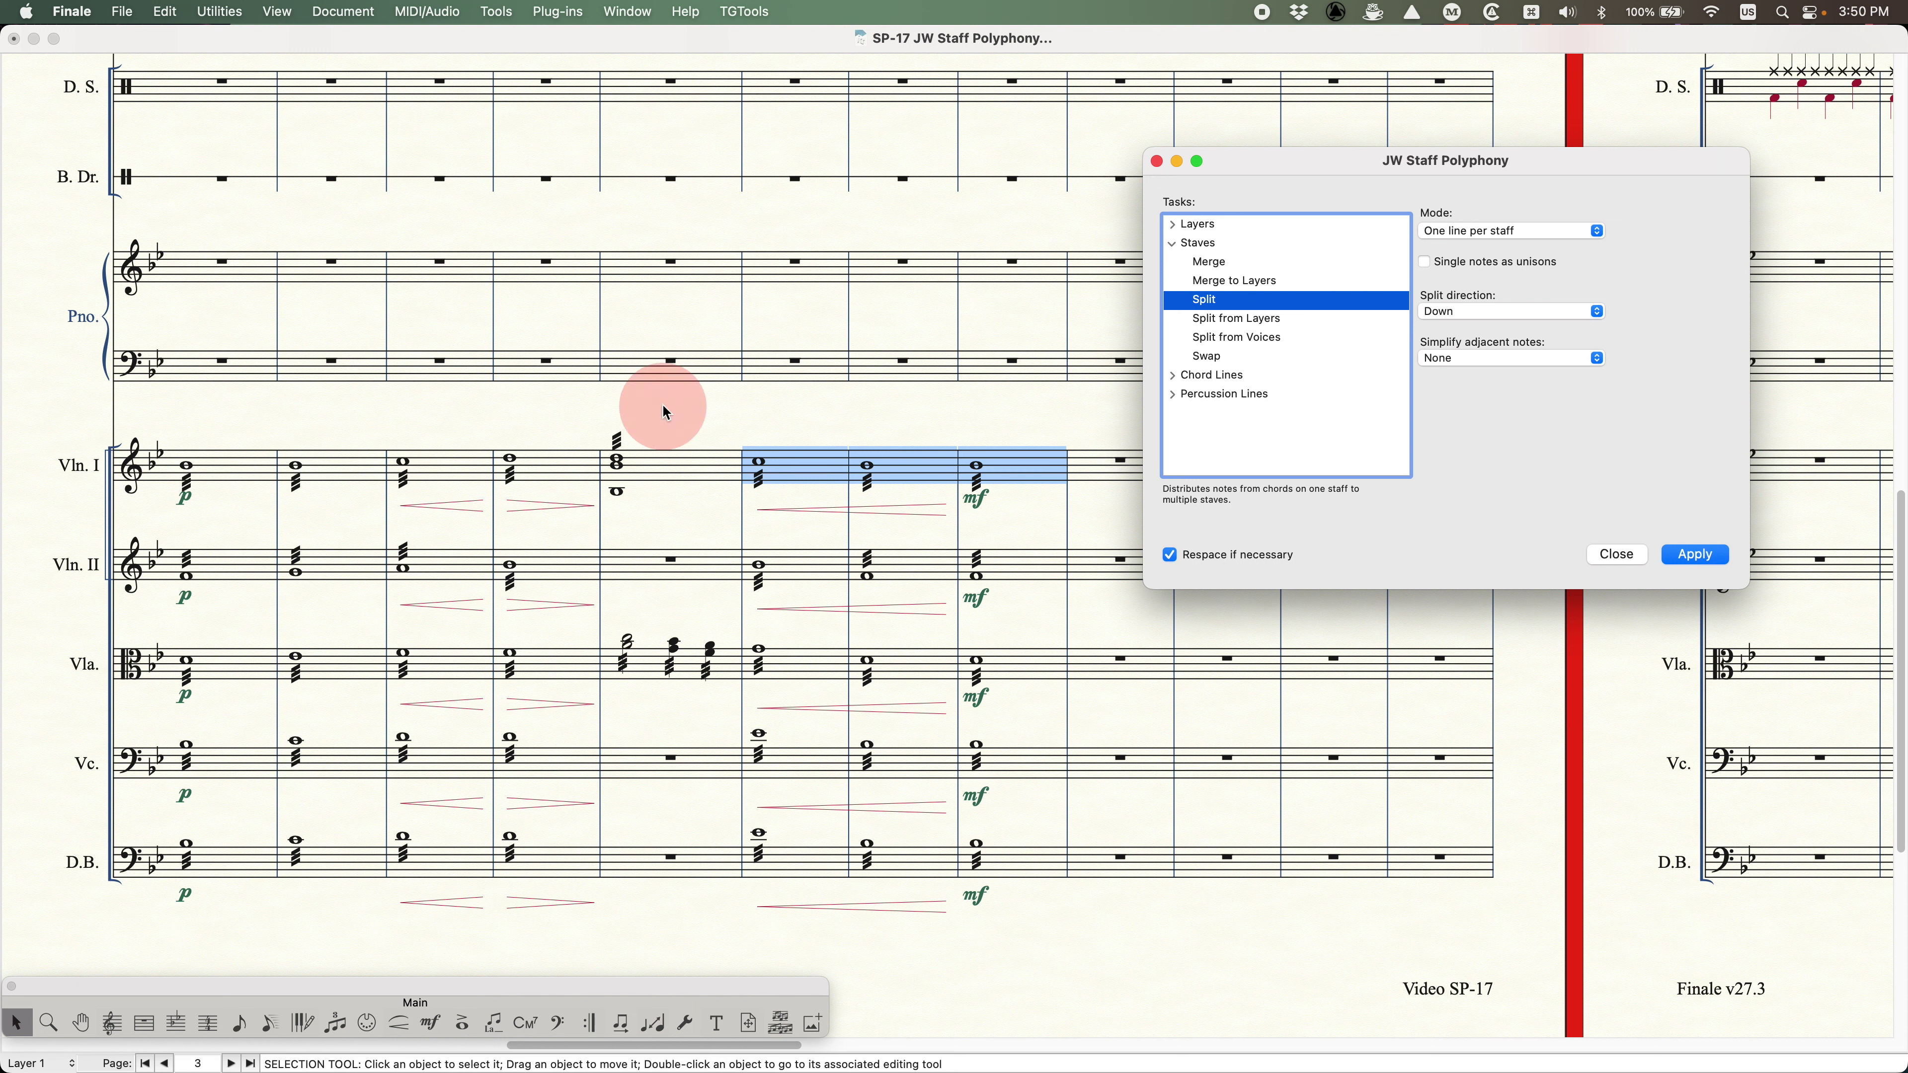
{"action": "left_click", "coordinate": [657, 471]}
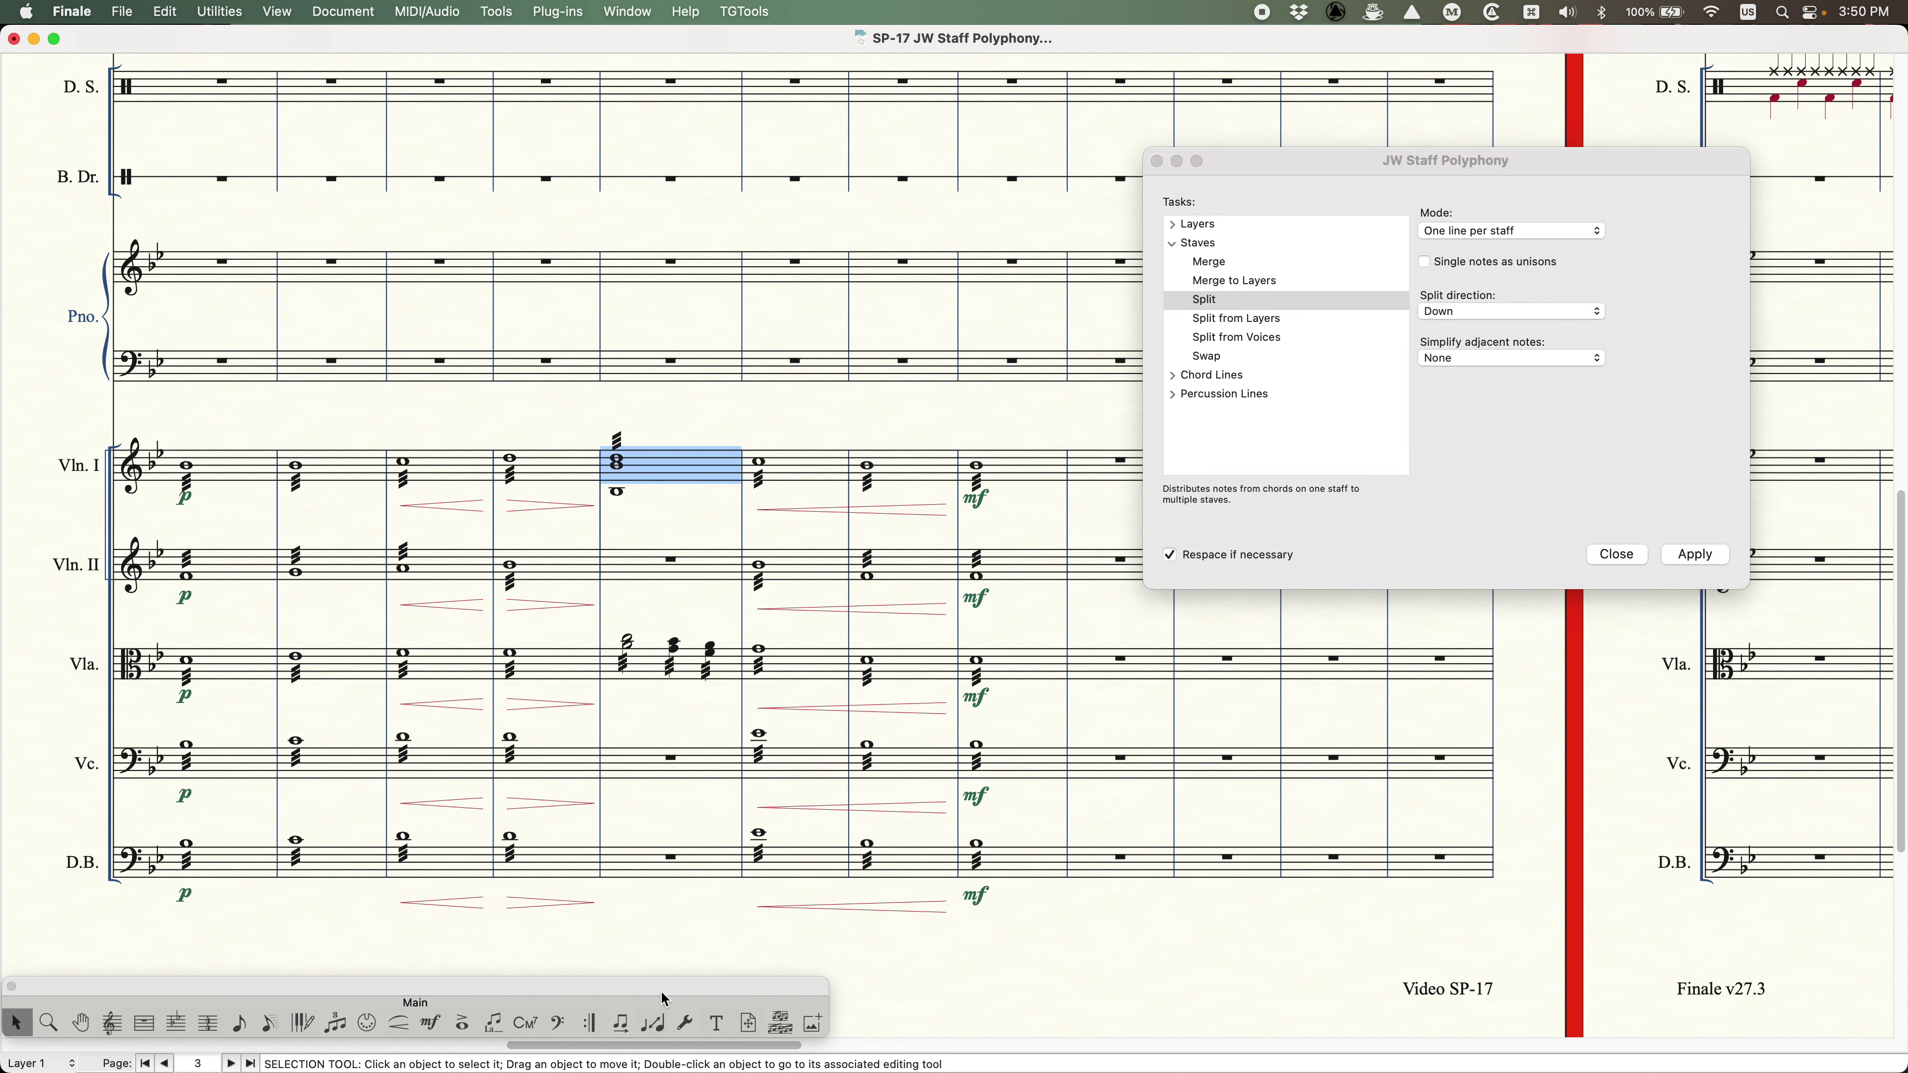
{"action": "left_click", "coordinate": [635, 868], "text": "alt"}
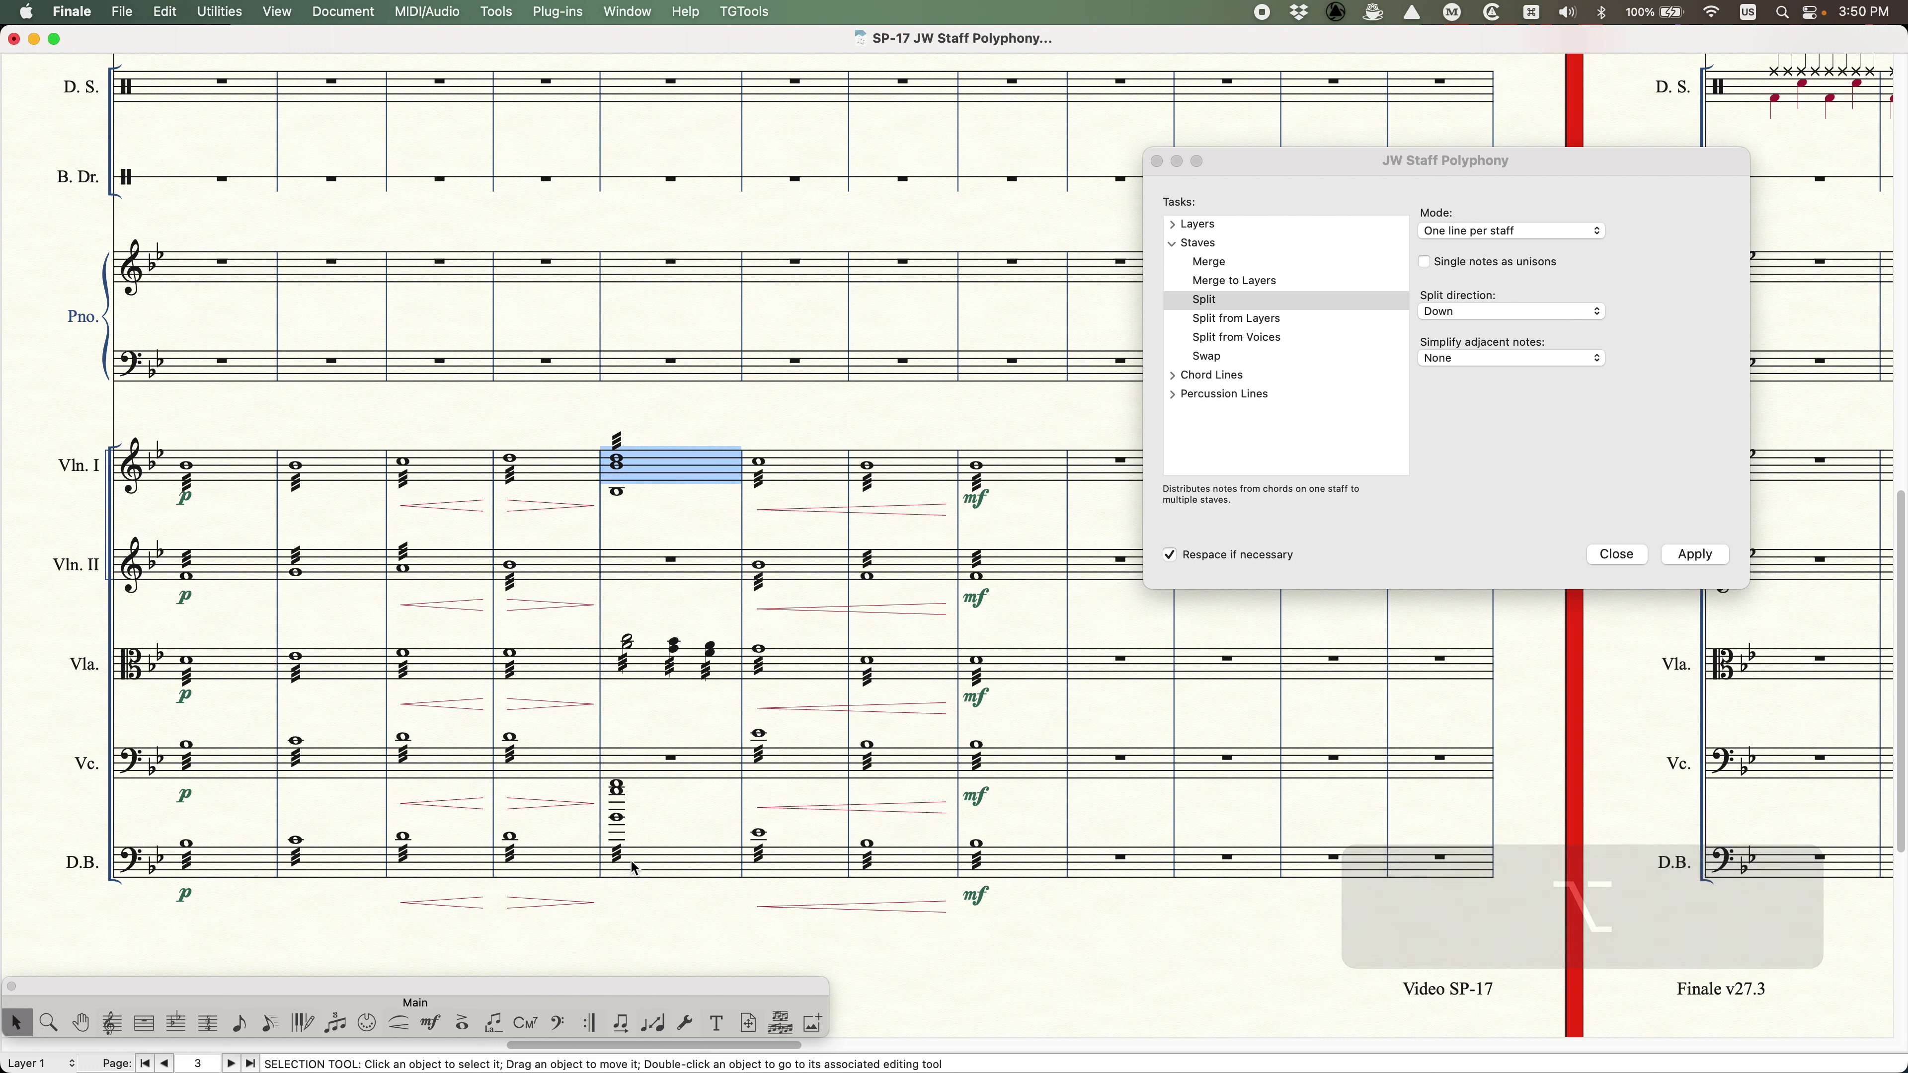
- Delete the bottom line from the Violin I chord in measure 23, with layer 2 included in processing
{"action": "left_click", "coordinate": [1602, 431]}
{"action": "left_click", "coordinate": [1172, 244]}
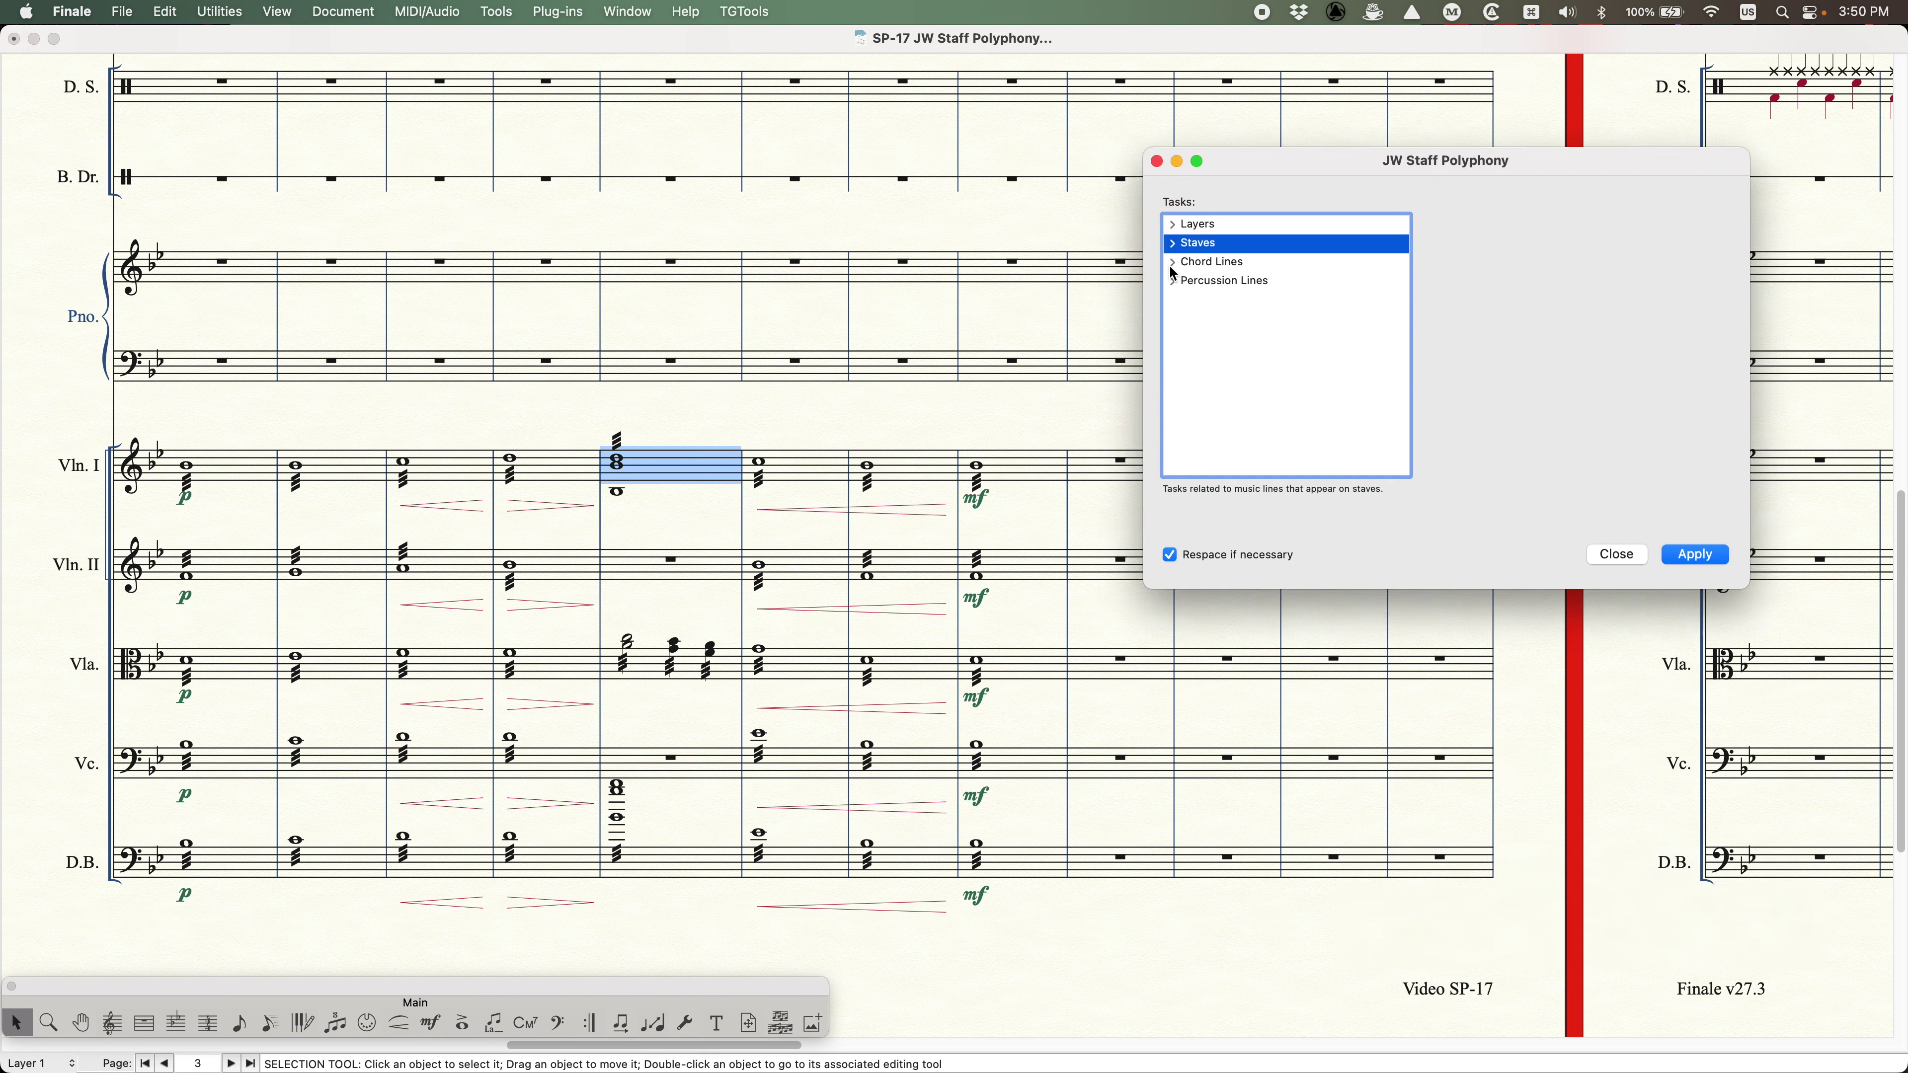
{"action": "left_click", "coordinate": [1172, 263]}
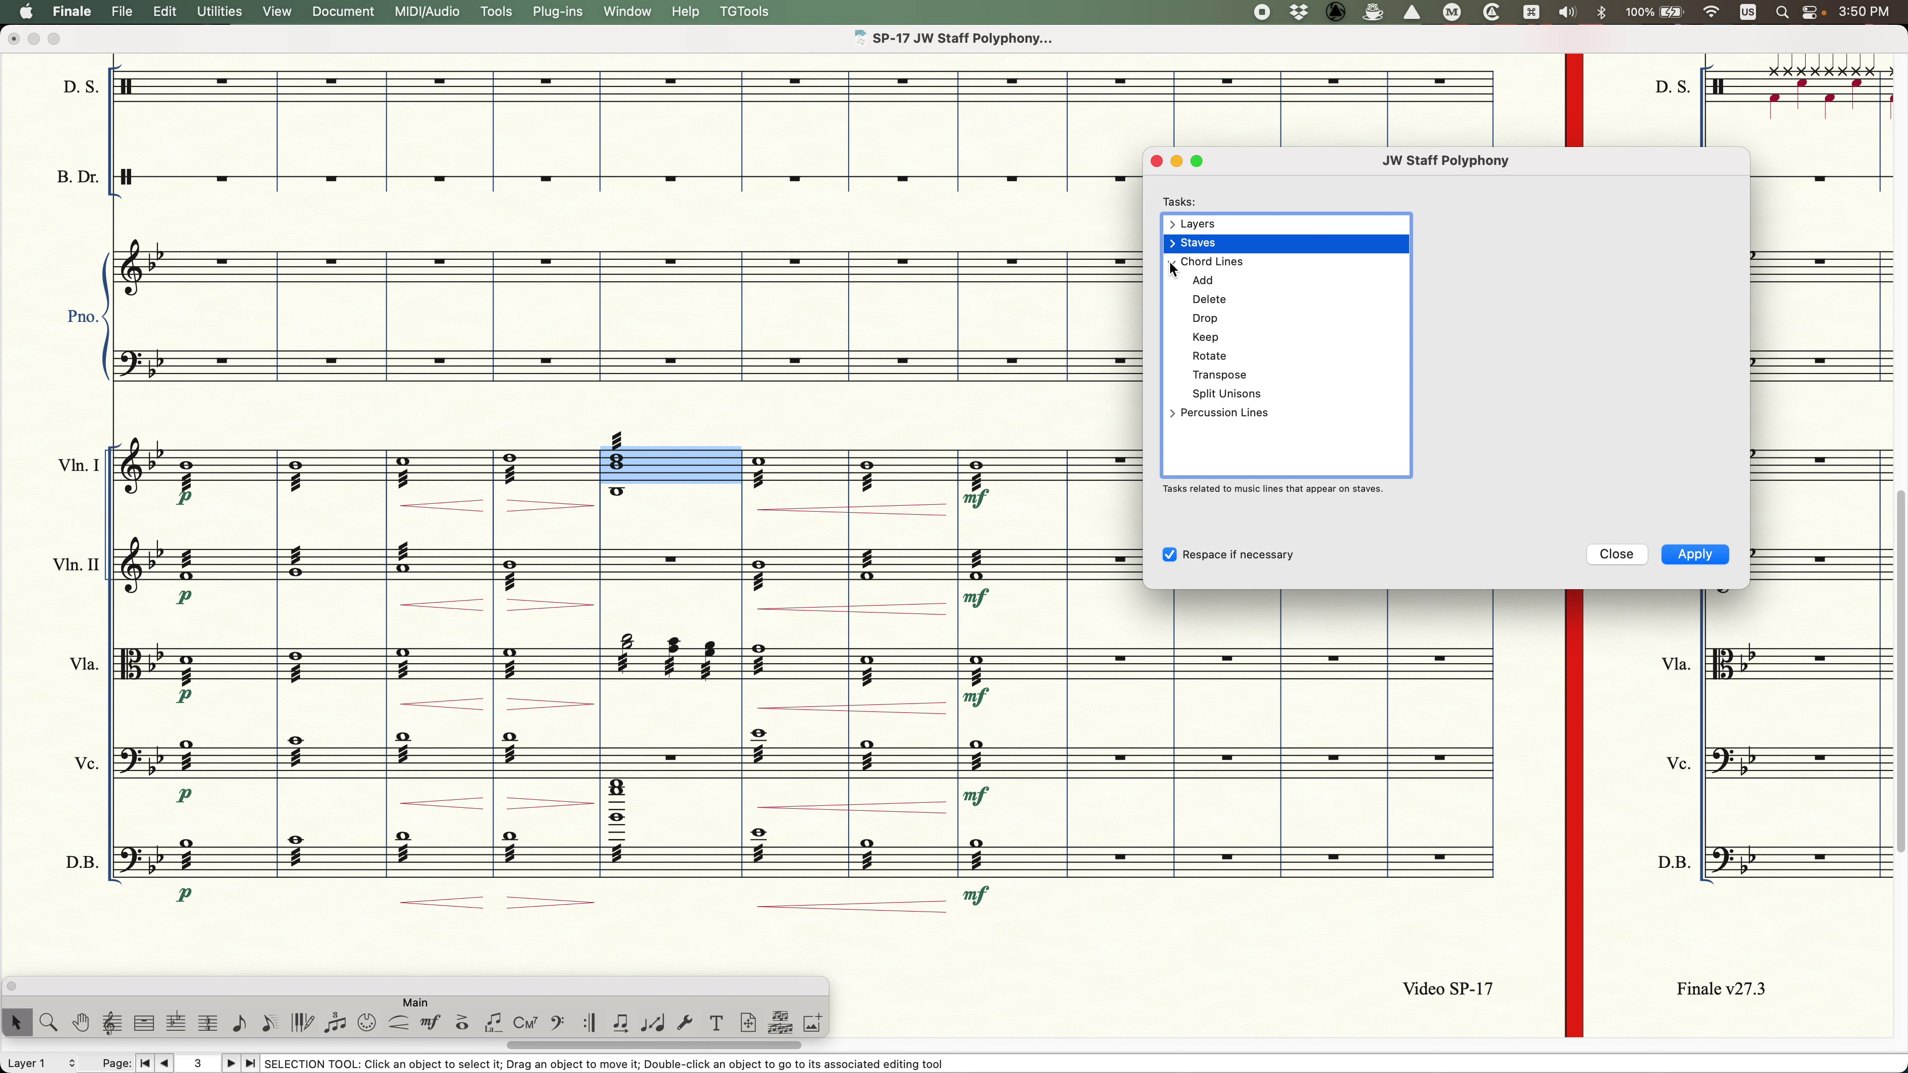
{"action": "left_click", "coordinate": [1209, 319]}
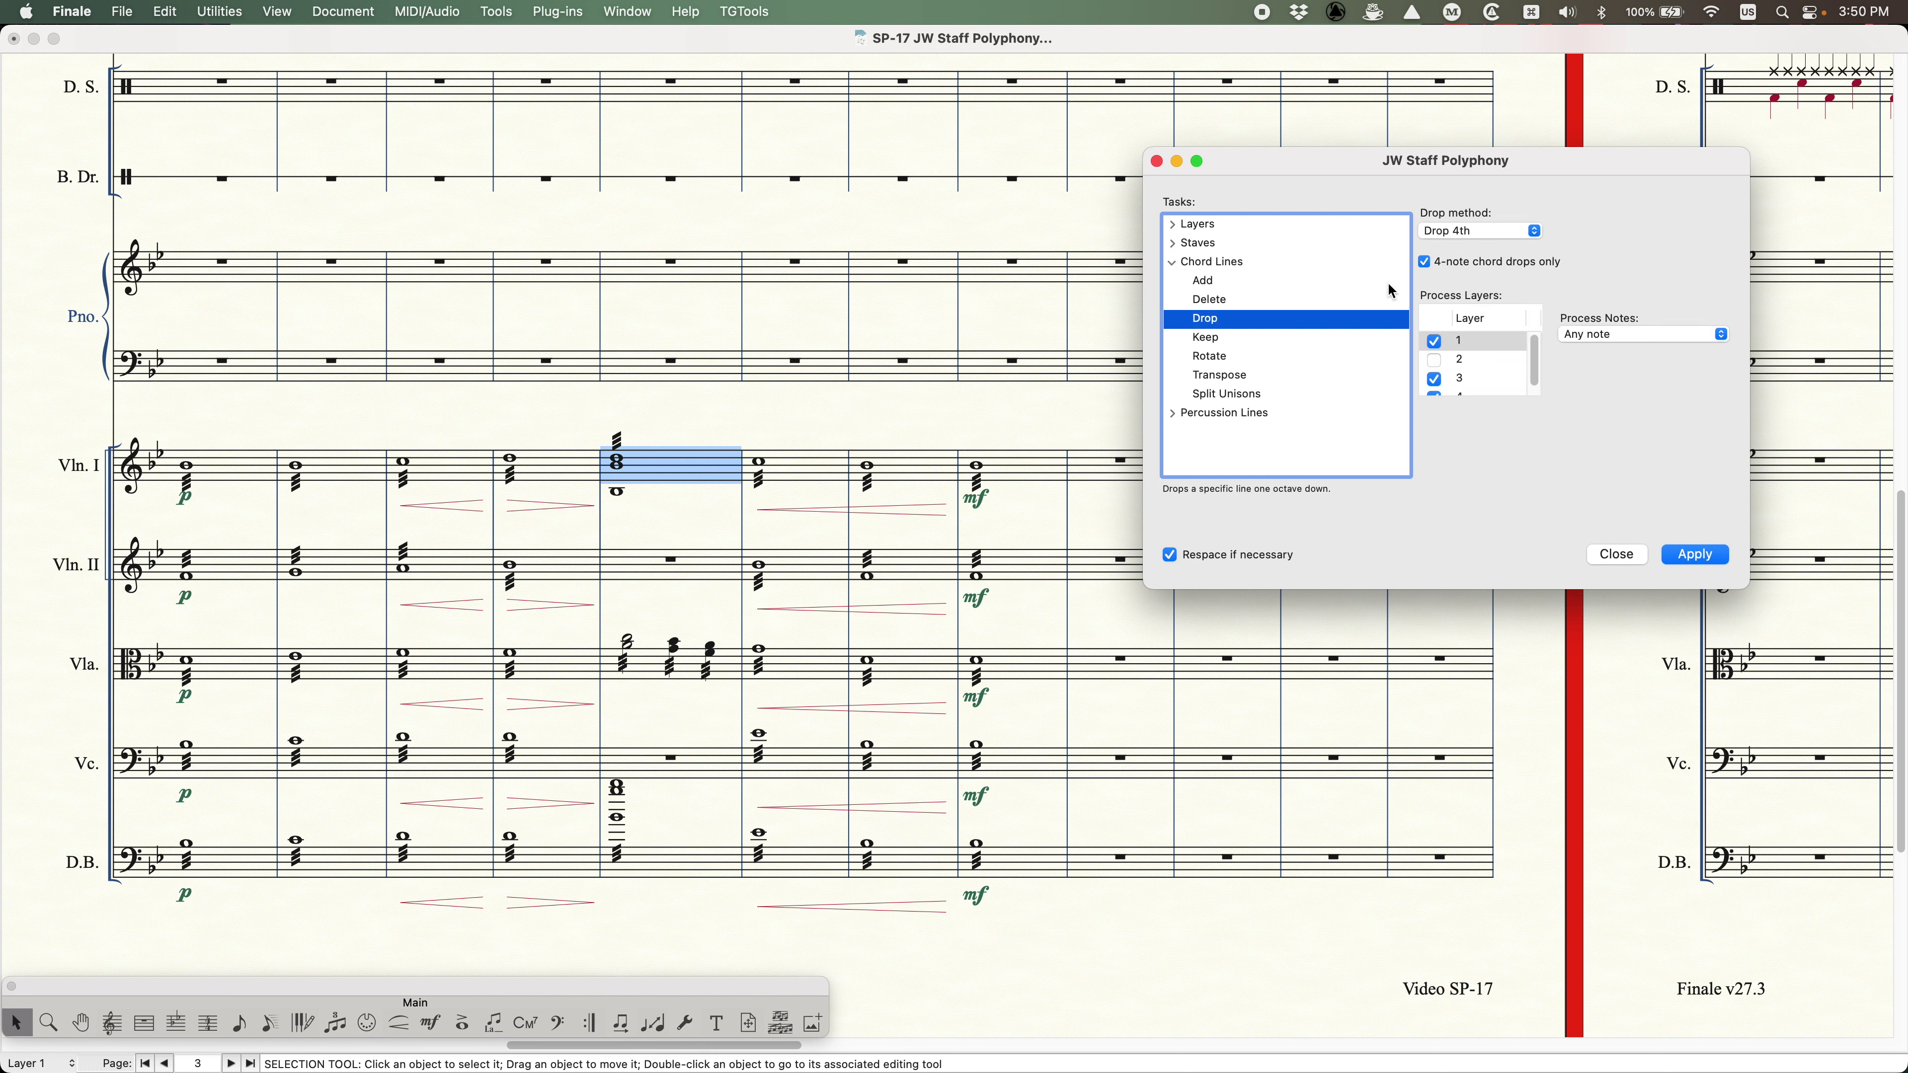
{"action": "left_click", "coordinate": [1167, 300]}
{"action": "left_click", "coordinate": [1430, 329]}
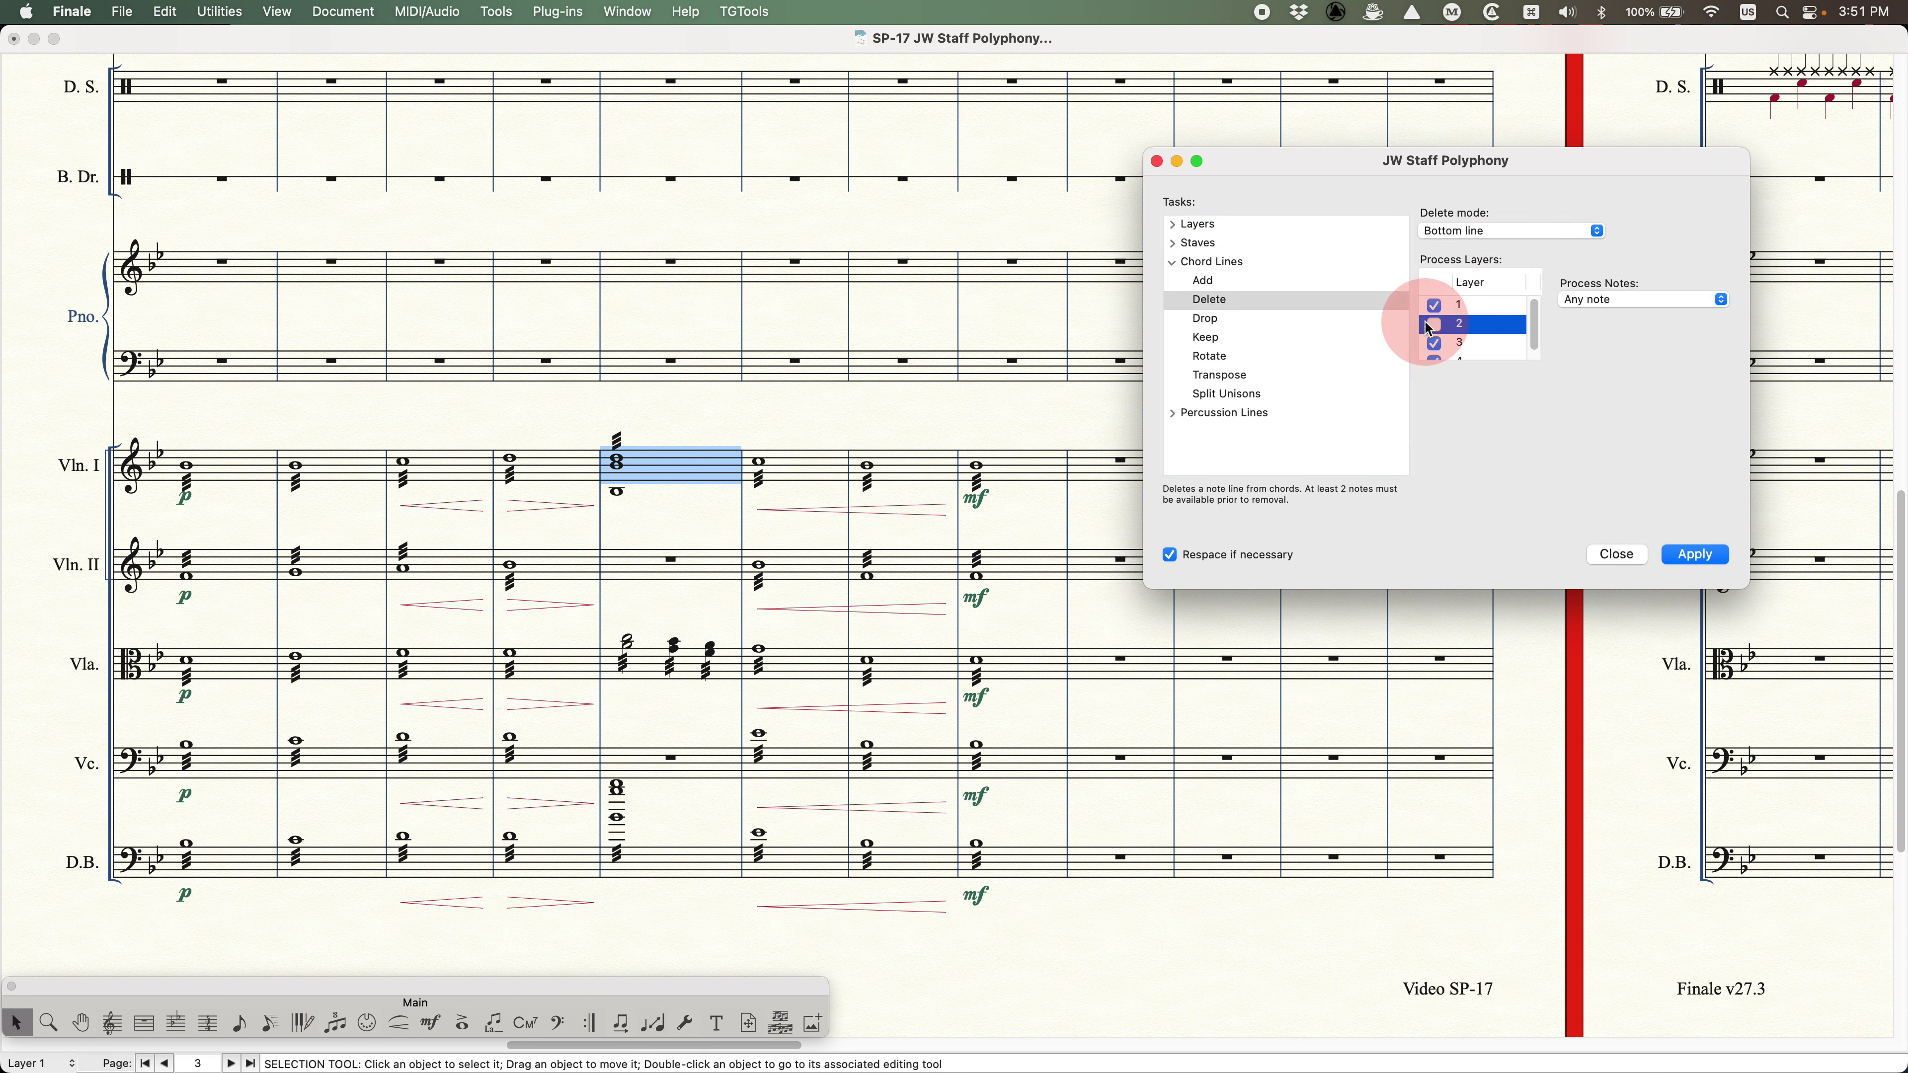
{"action": "left_click", "coordinate": [1689, 554]}
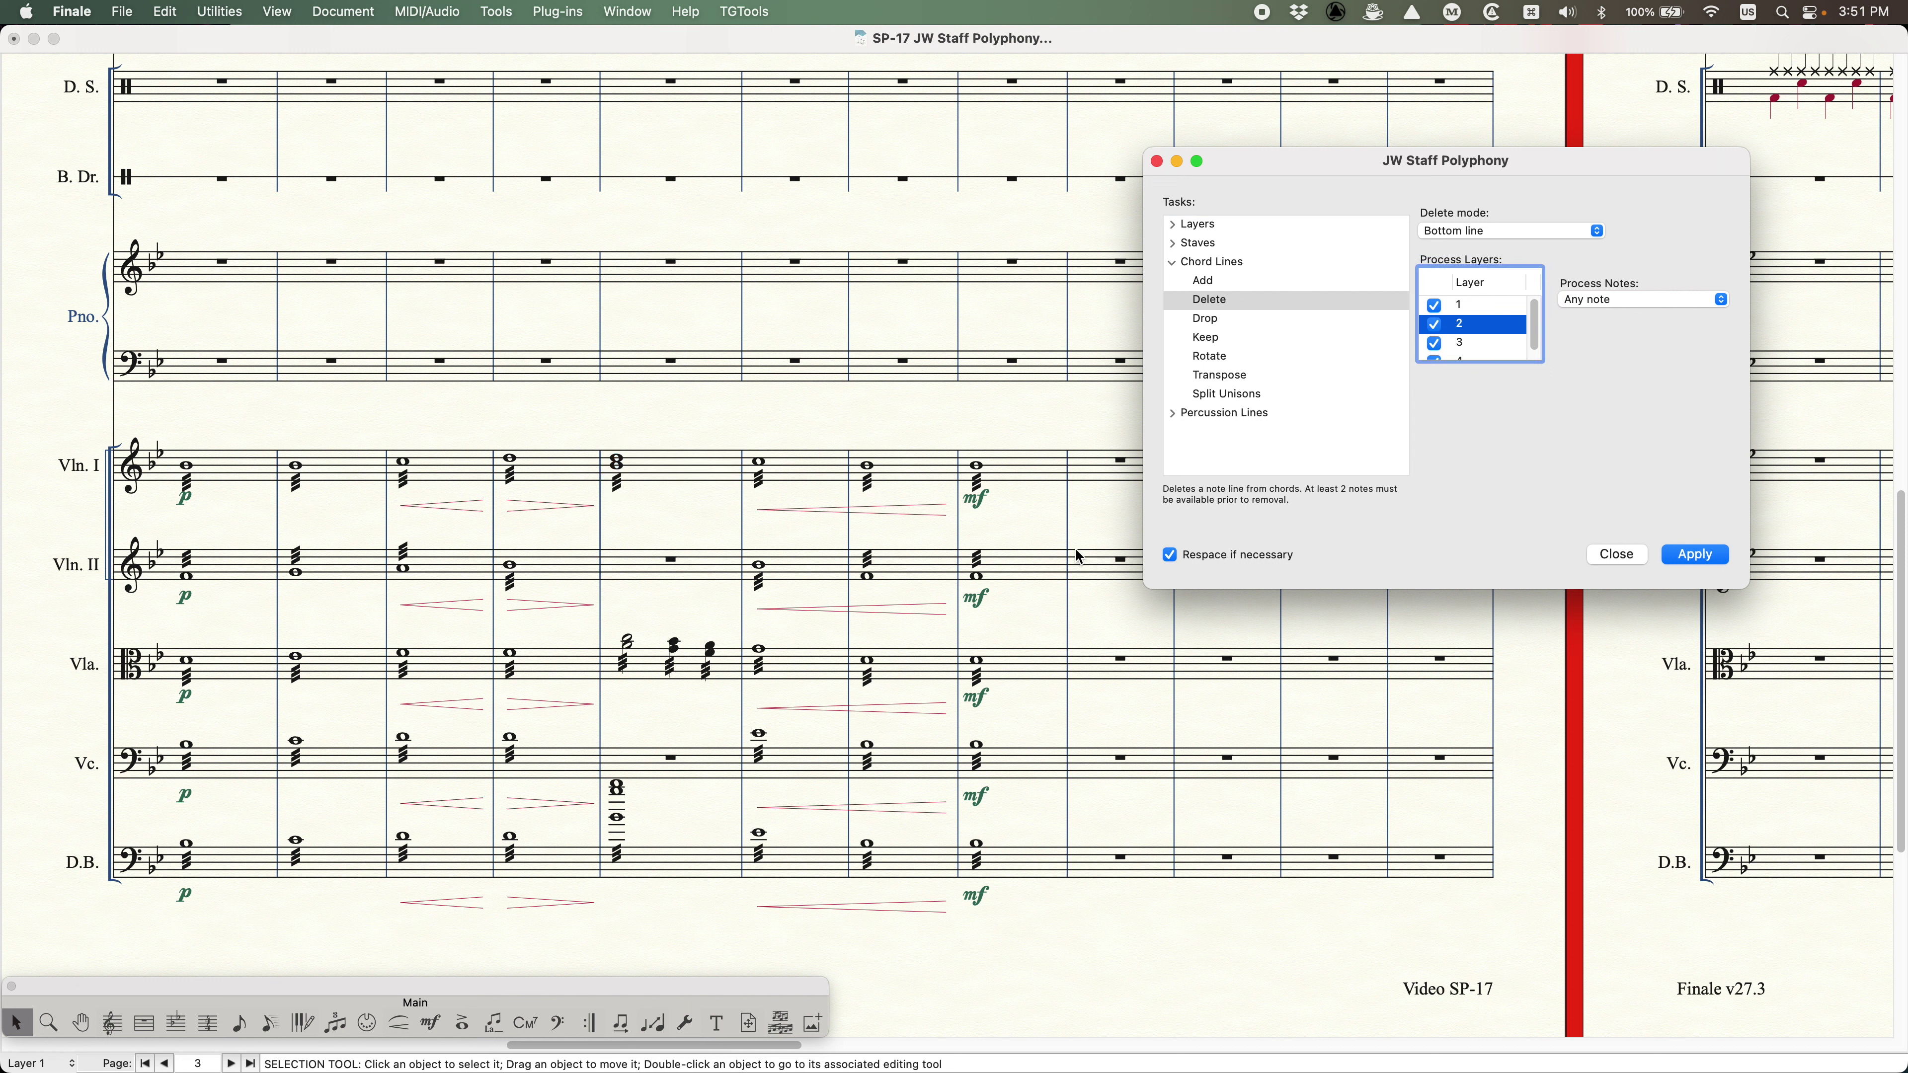
- Keep only the bottom line of the Double Bass chord in measure 23 and transpose it down an octave
{"action": "left_click", "coordinate": [683, 860]}
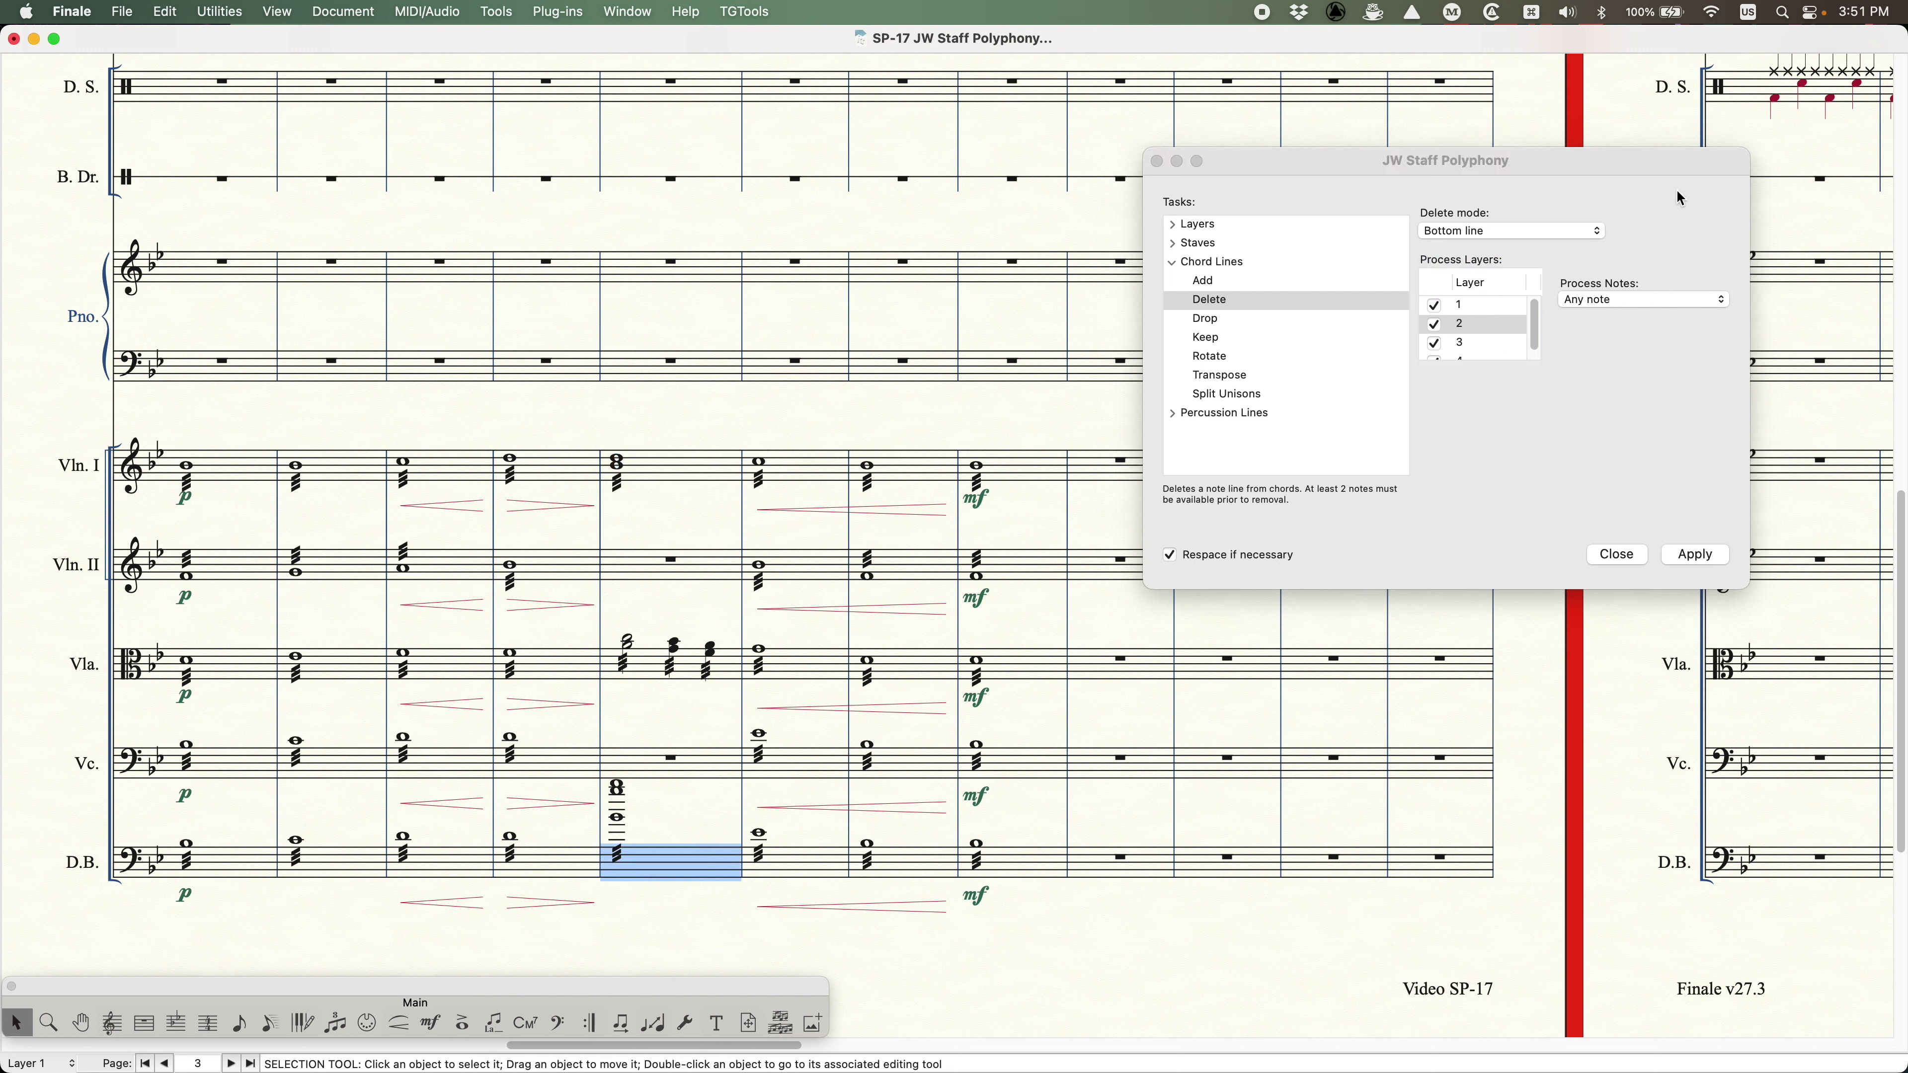
{"action": "left_click", "coordinate": [1563, 275]}
{"action": "left_click", "coordinate": [1207, 337]}
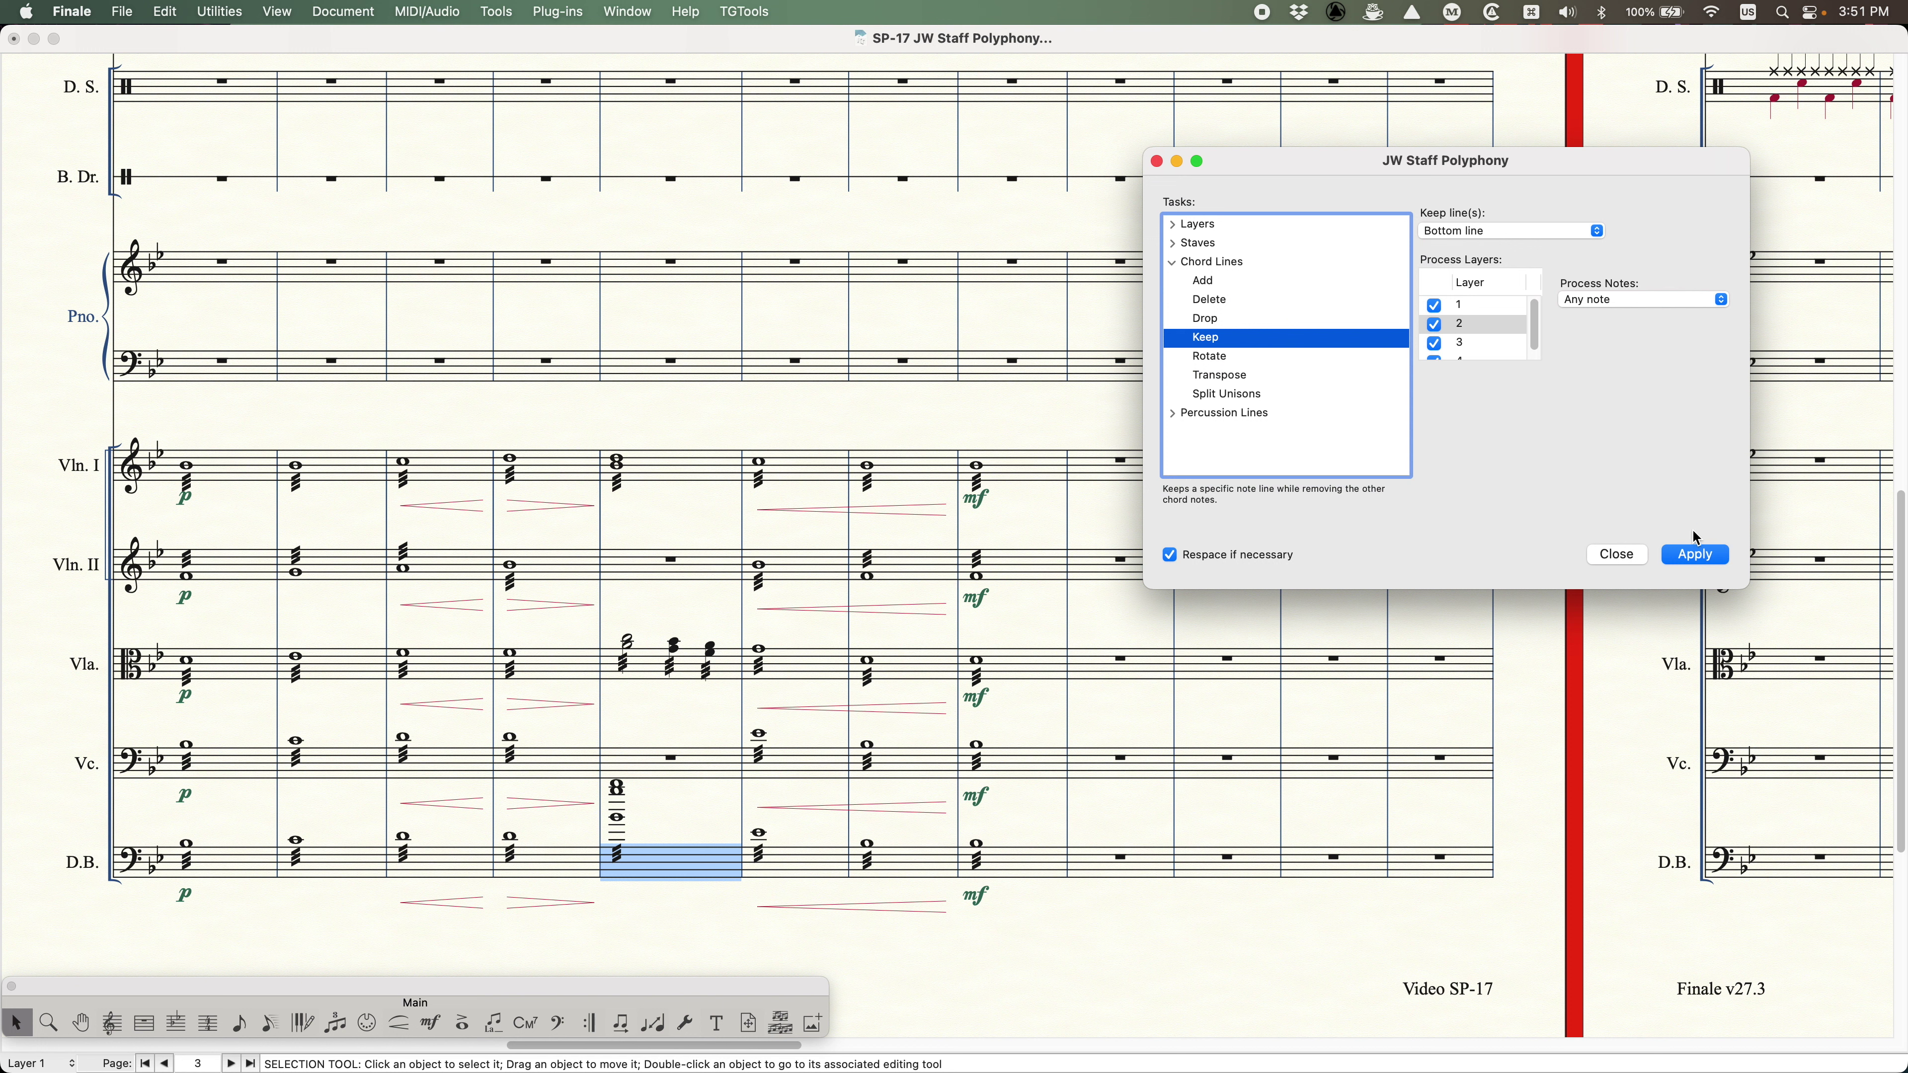
{"action": "left_click", "coordinate": [1699, 556]}
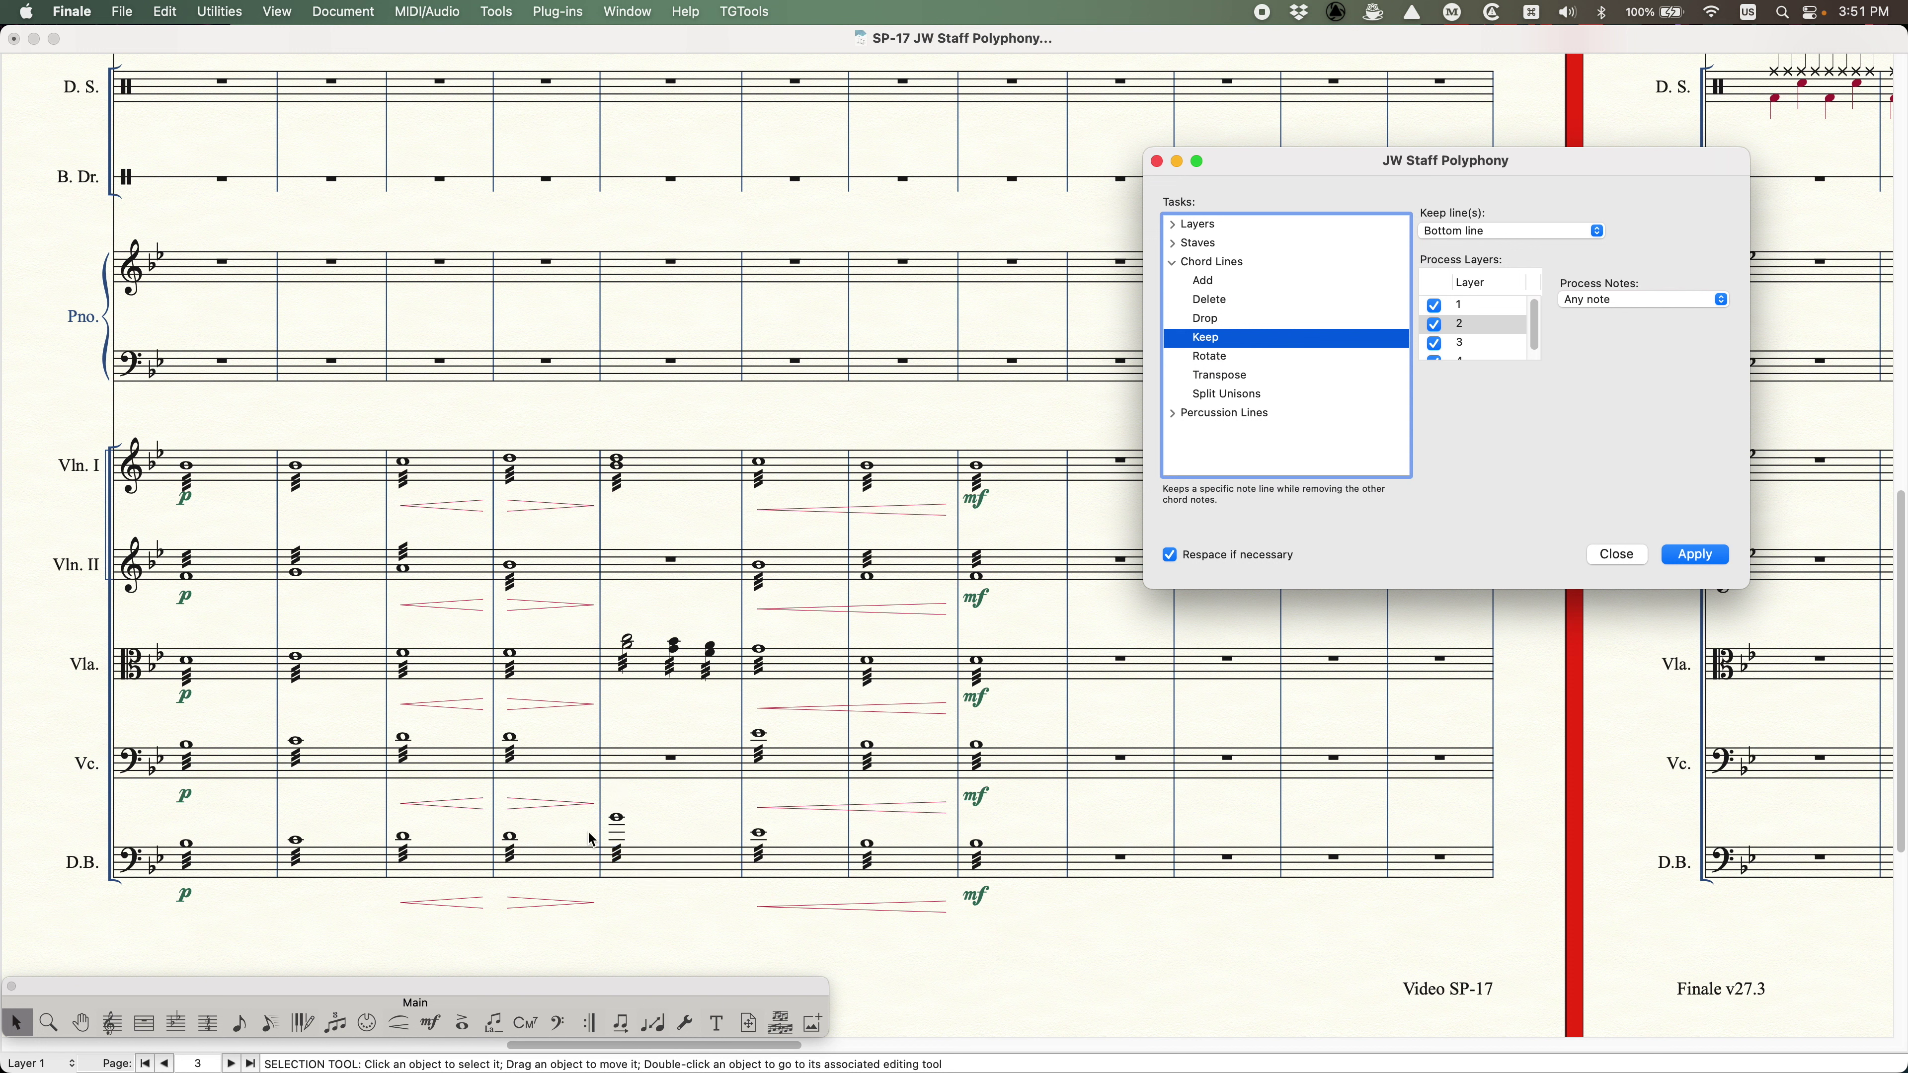
{"action": "left_click", "coordinate": [667, 862]}
{"action": "key", "text": "8"}
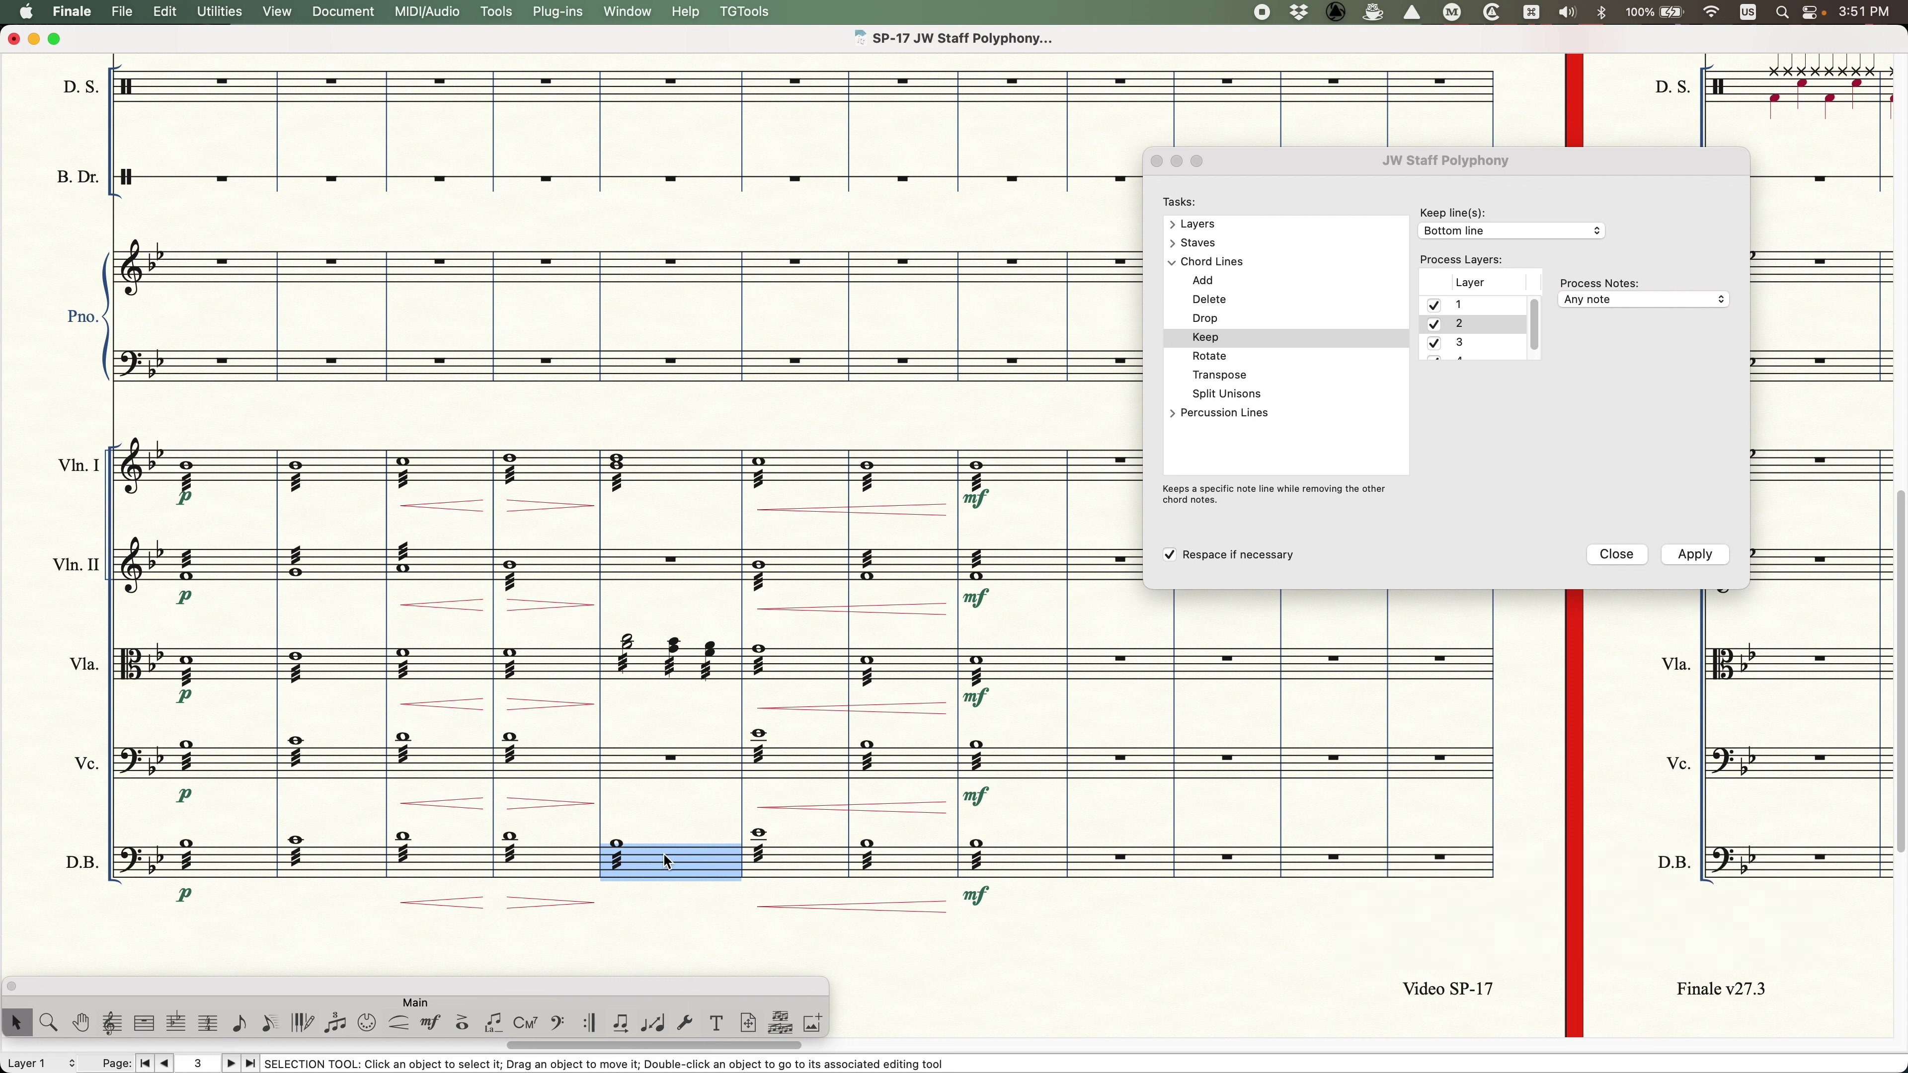
- Split the Violin I chord in measure 23 downward onto the Violin II staff, one line per staff
{"action": "left_click", "coordinate": [695, 472]}
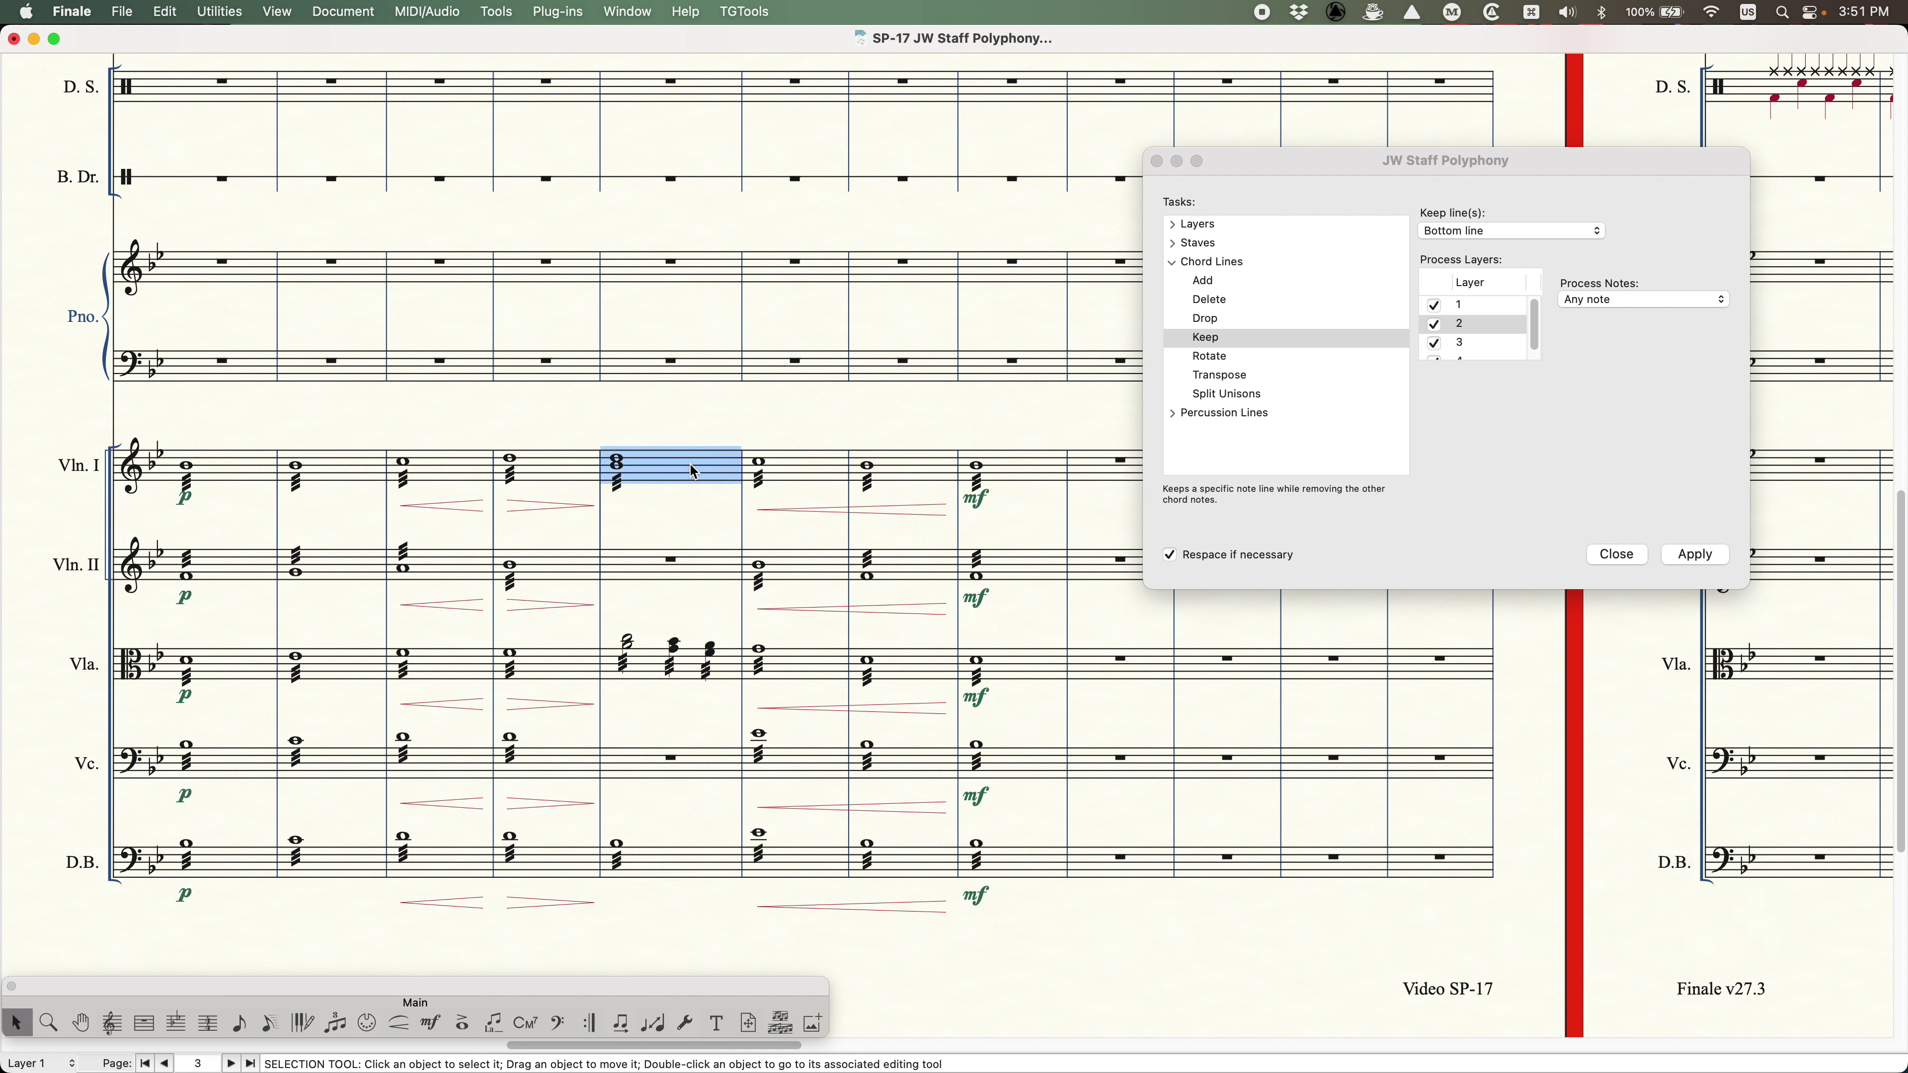
{"action": "left_click", "coordinate": [1172, 262]}
{"action": "left_click", "coordinate": [1173, 244]}
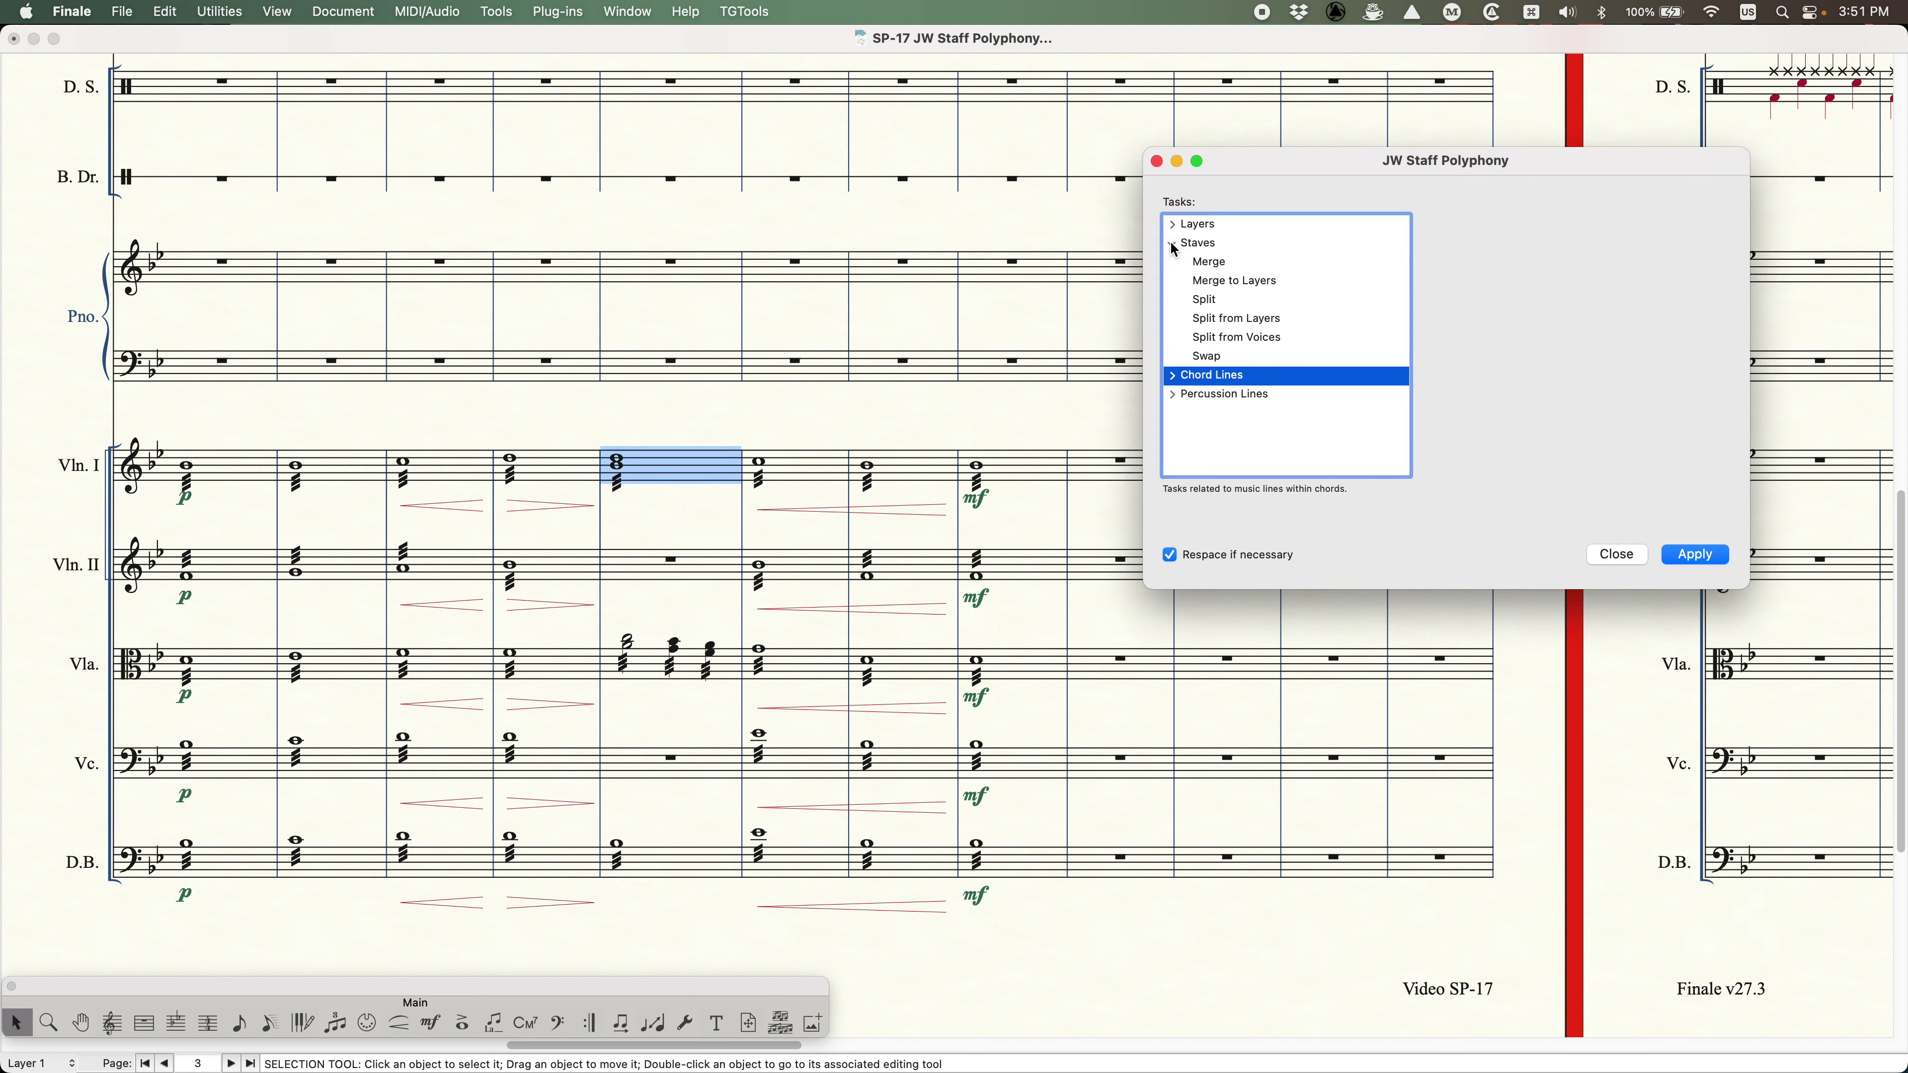
{"action": "left_click", "coordinate": [1205, 302]}
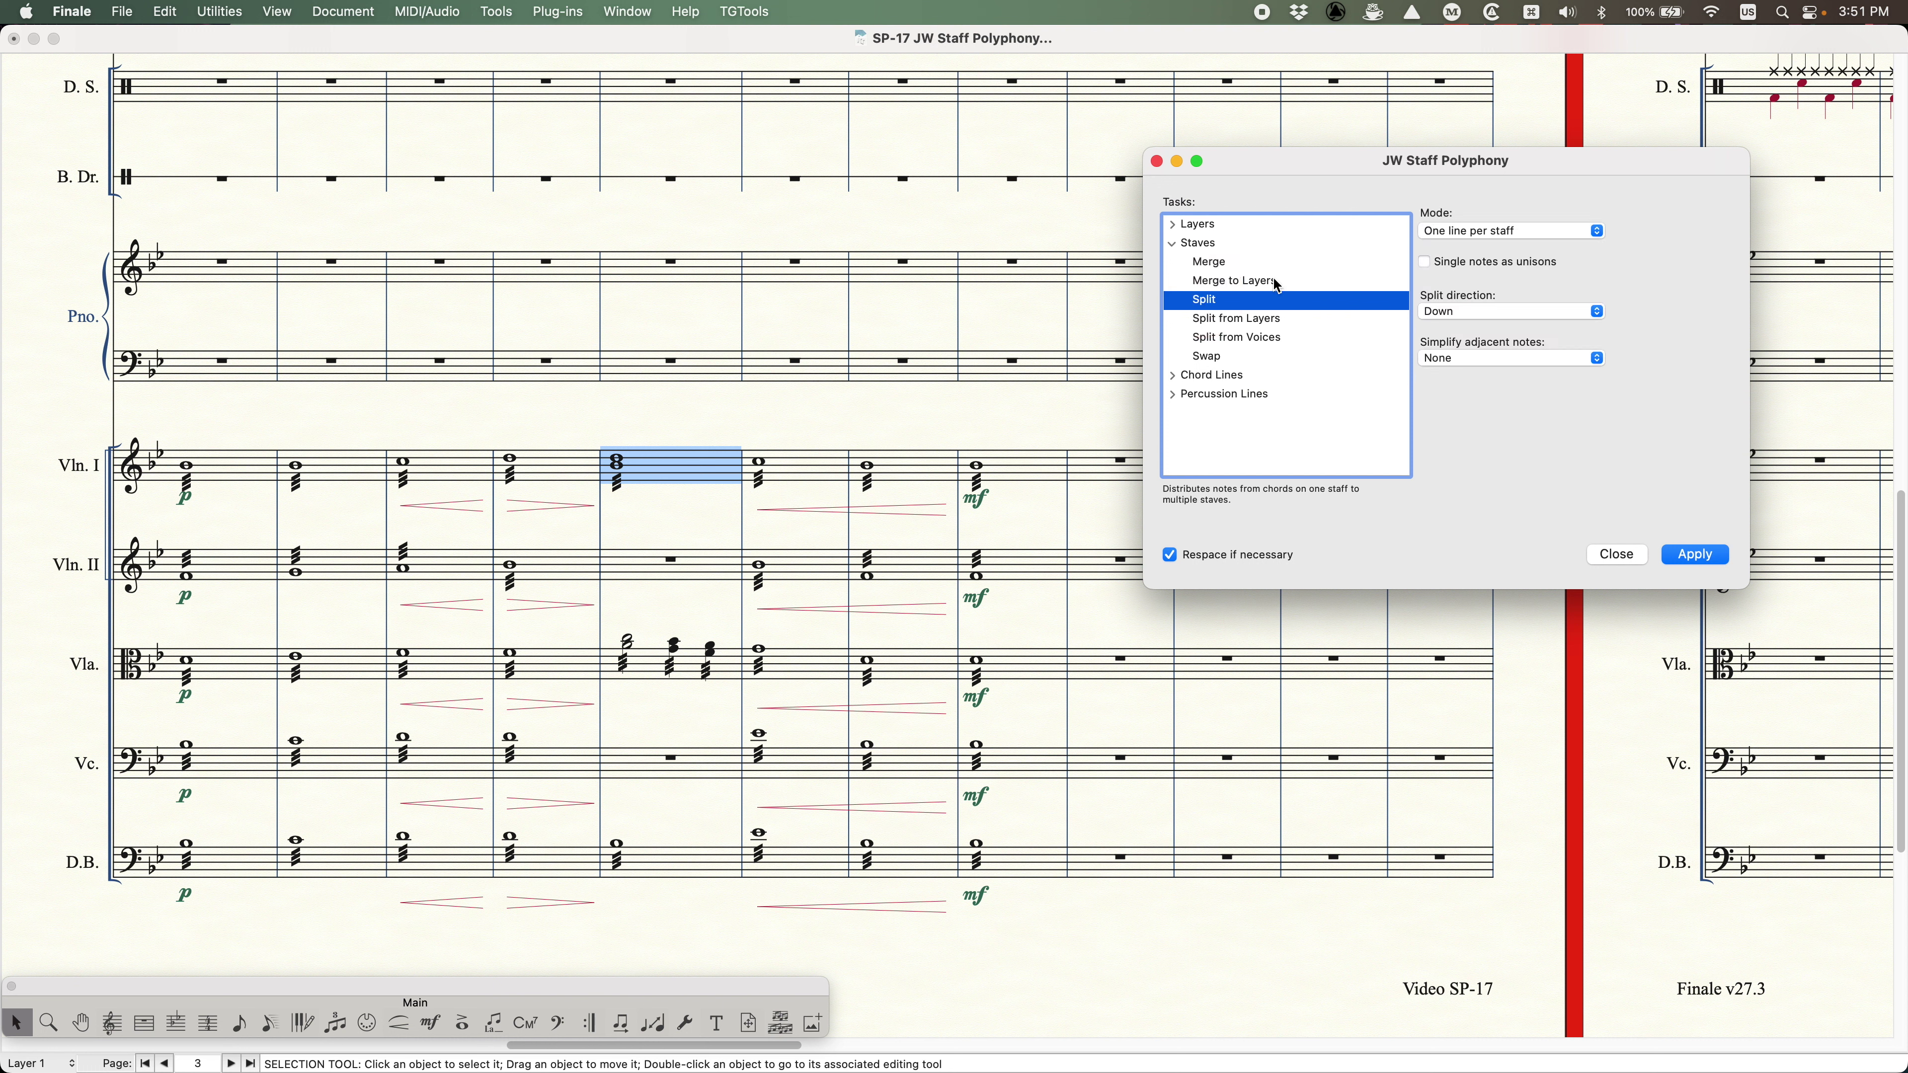
{"action": "left_click", "coordinate": [1686, 556]}
- Split the Viola chords in measure 23 downward onto the Cello staff, one line per staff
{"action": "left_click", "coordinate": [699, 661]}
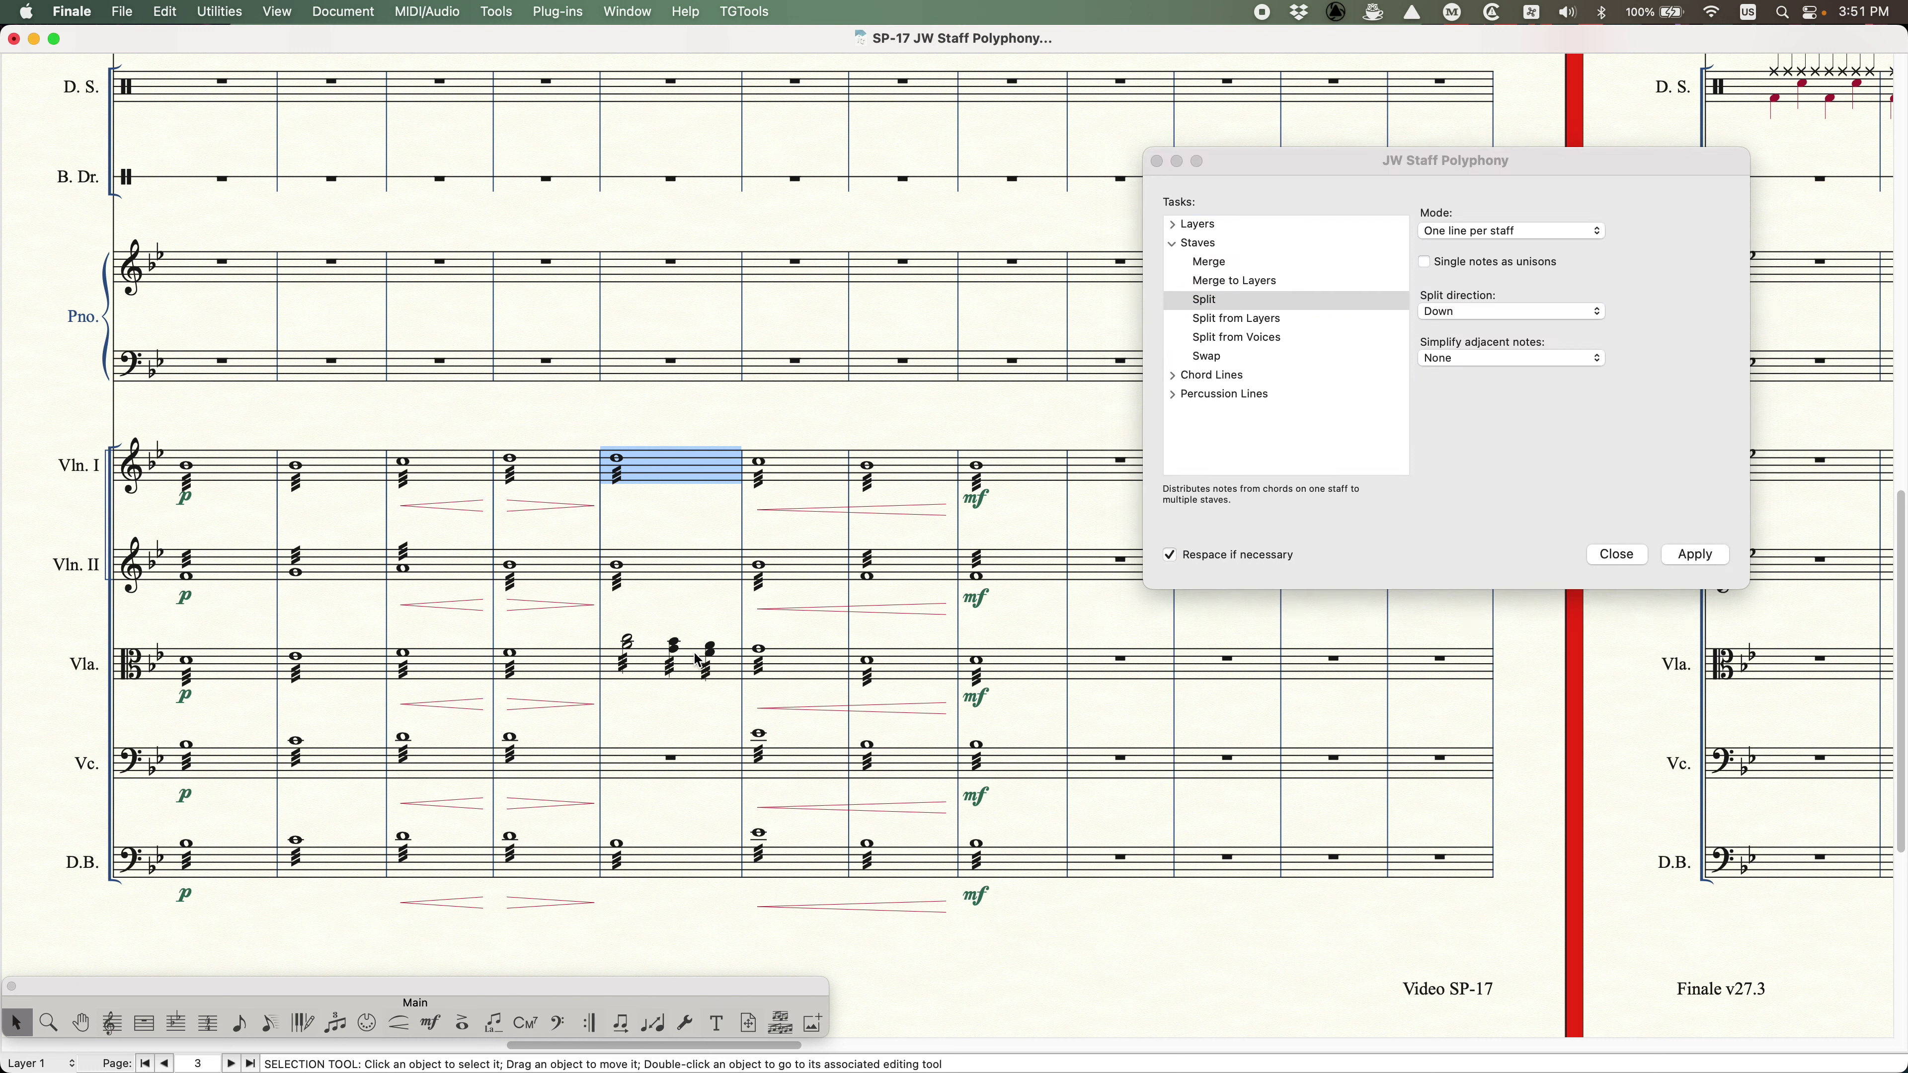
{"action": "left_click", "coordinate": [1694, 541]}
{"action": "left_click", "coordinate": [1695, 556]}
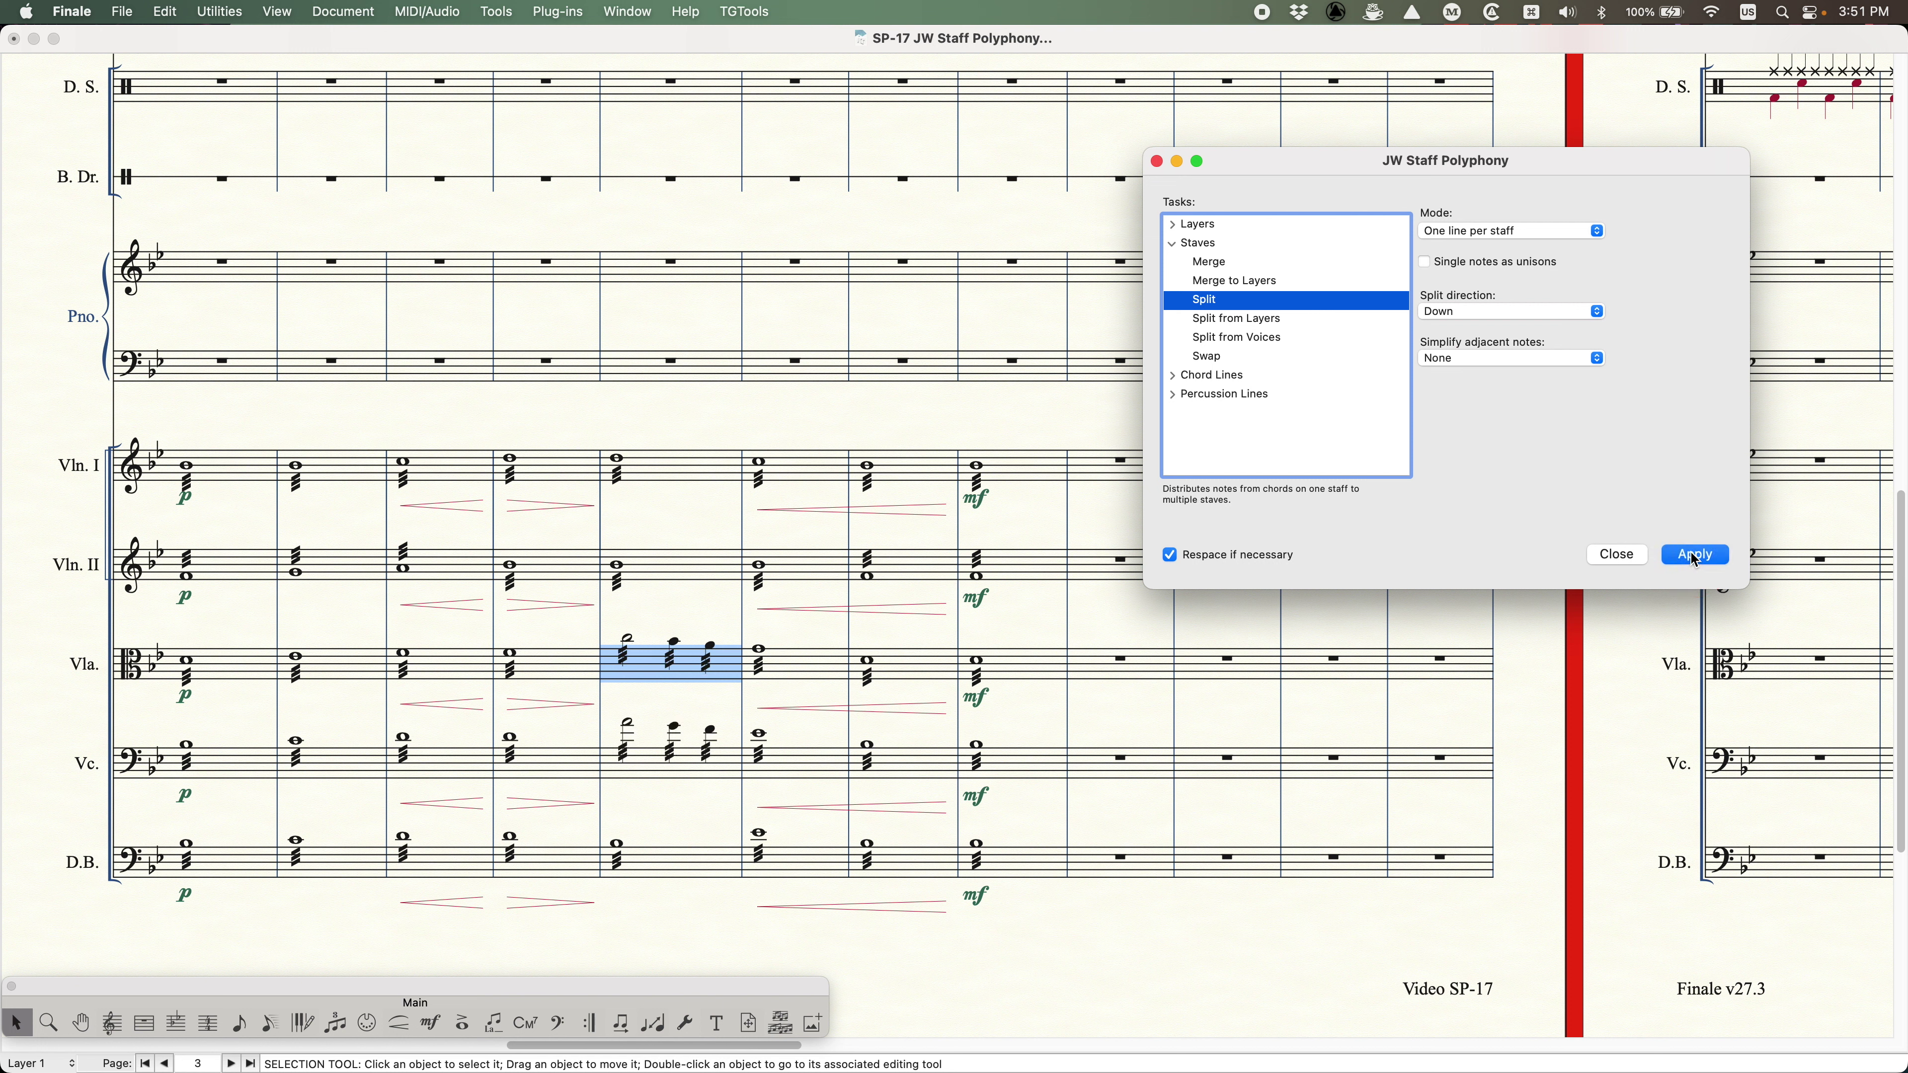
{"action": "left_click", "coordinate": [706, 420]}
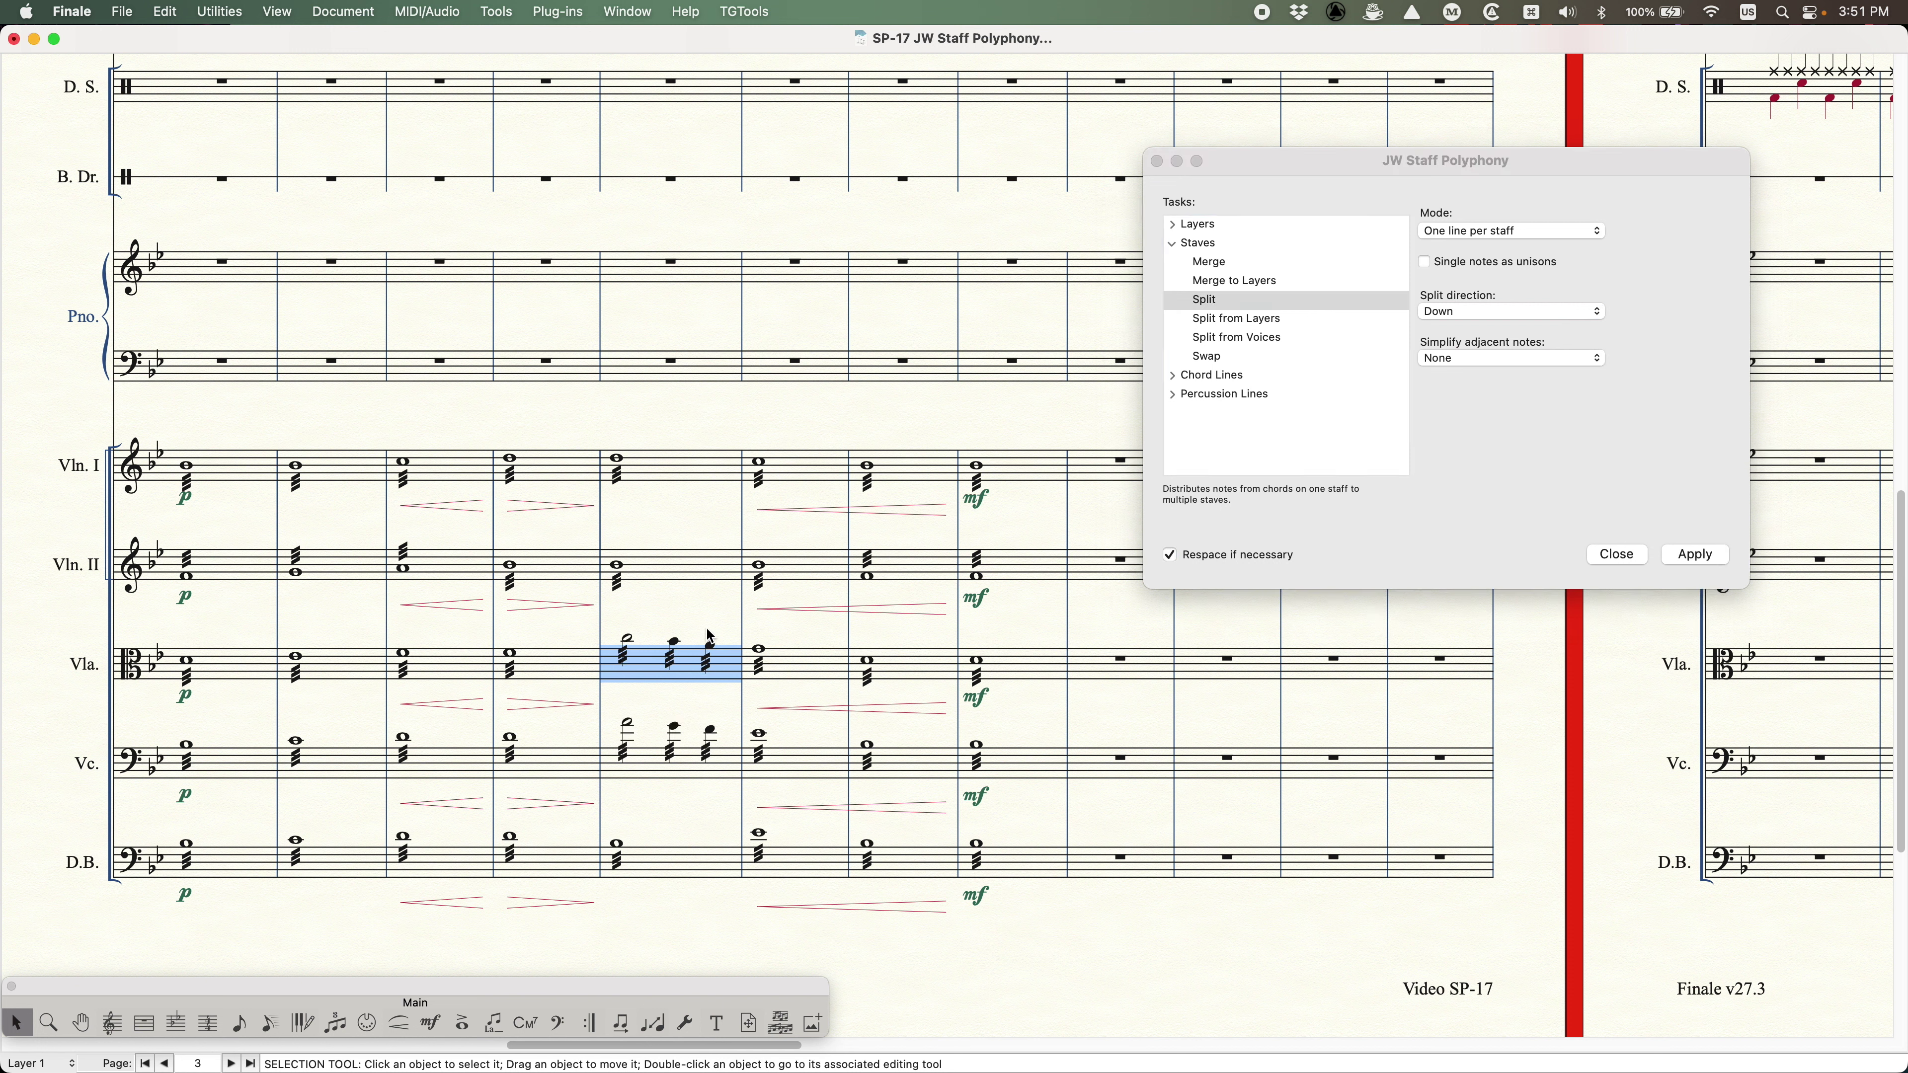
{"action": "left_click", "coordinate": [687, 522]}
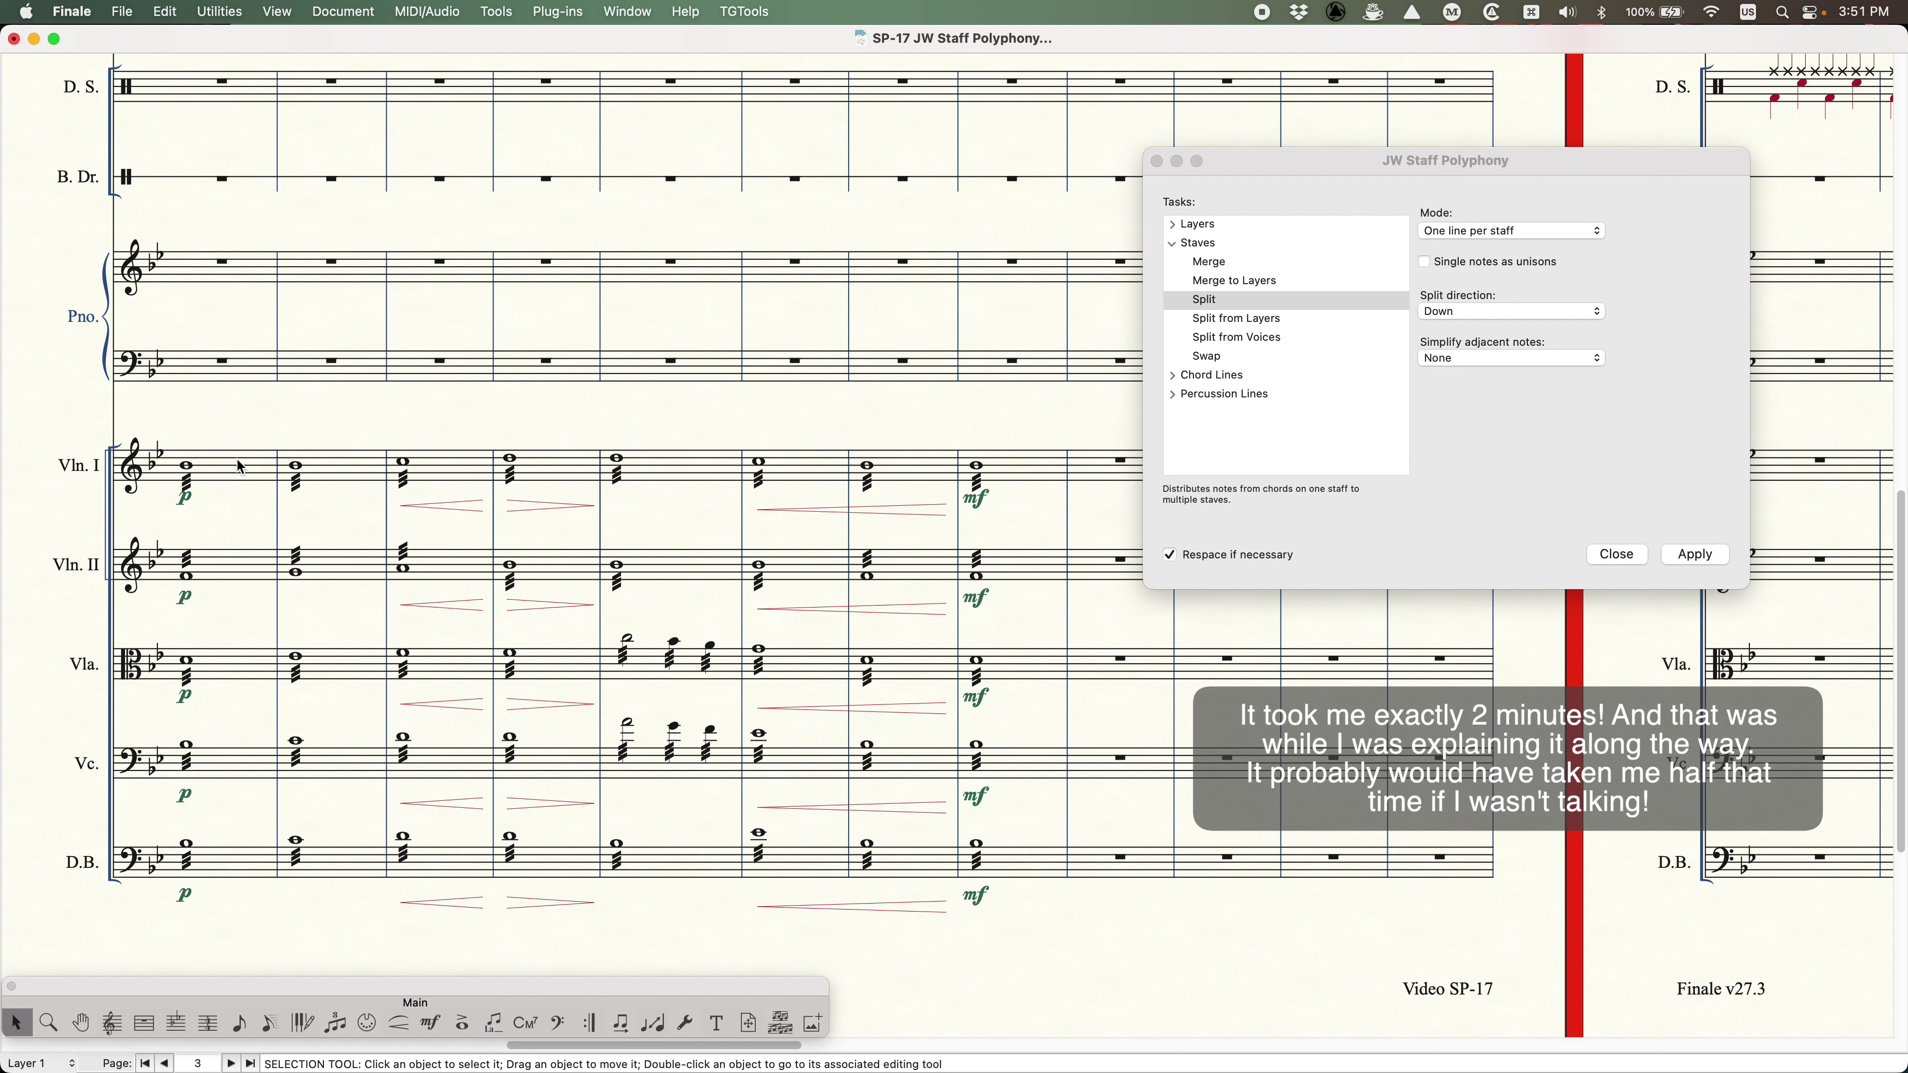
{"action": "left_click", "coordinate": [980, 479]}
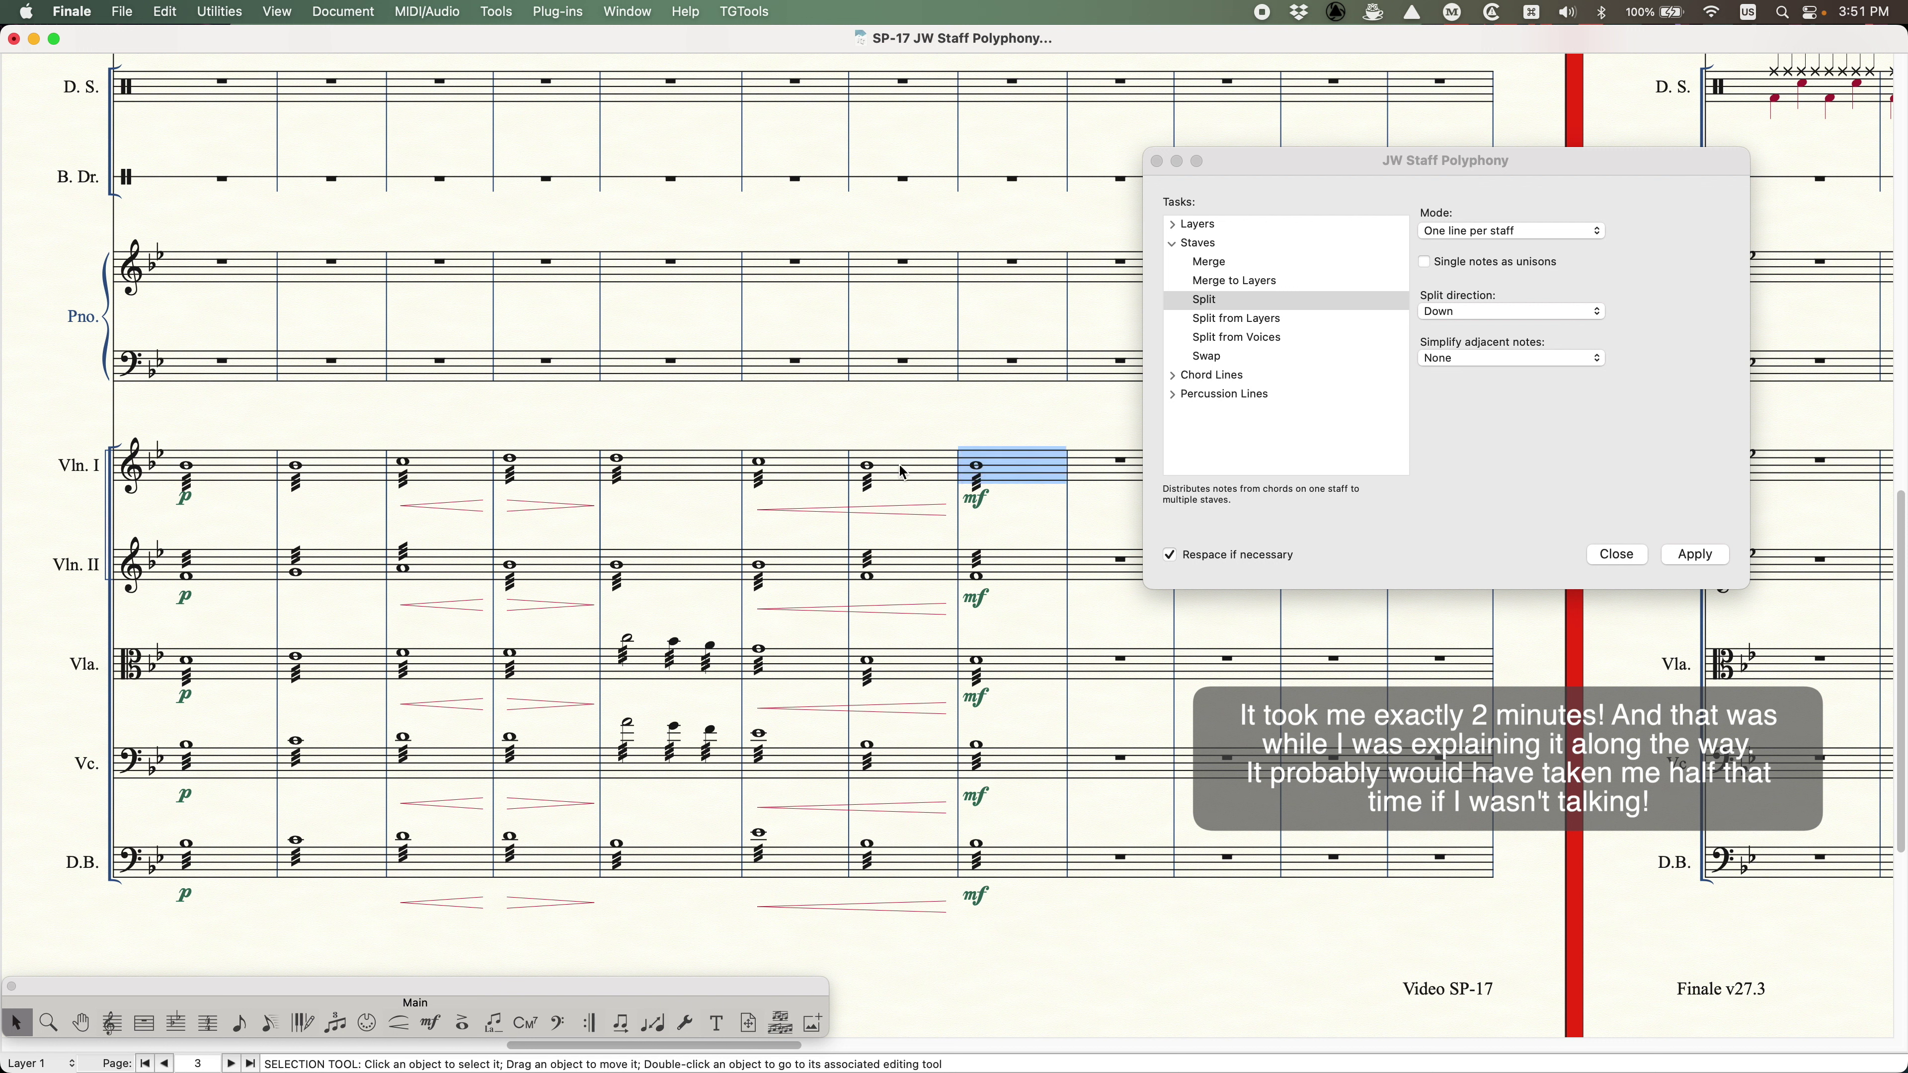
{"action": "left_click", "coordinate": [218, 474], "text": "shift"}
{"action": "left_click", "coordinate": [313, 443]}
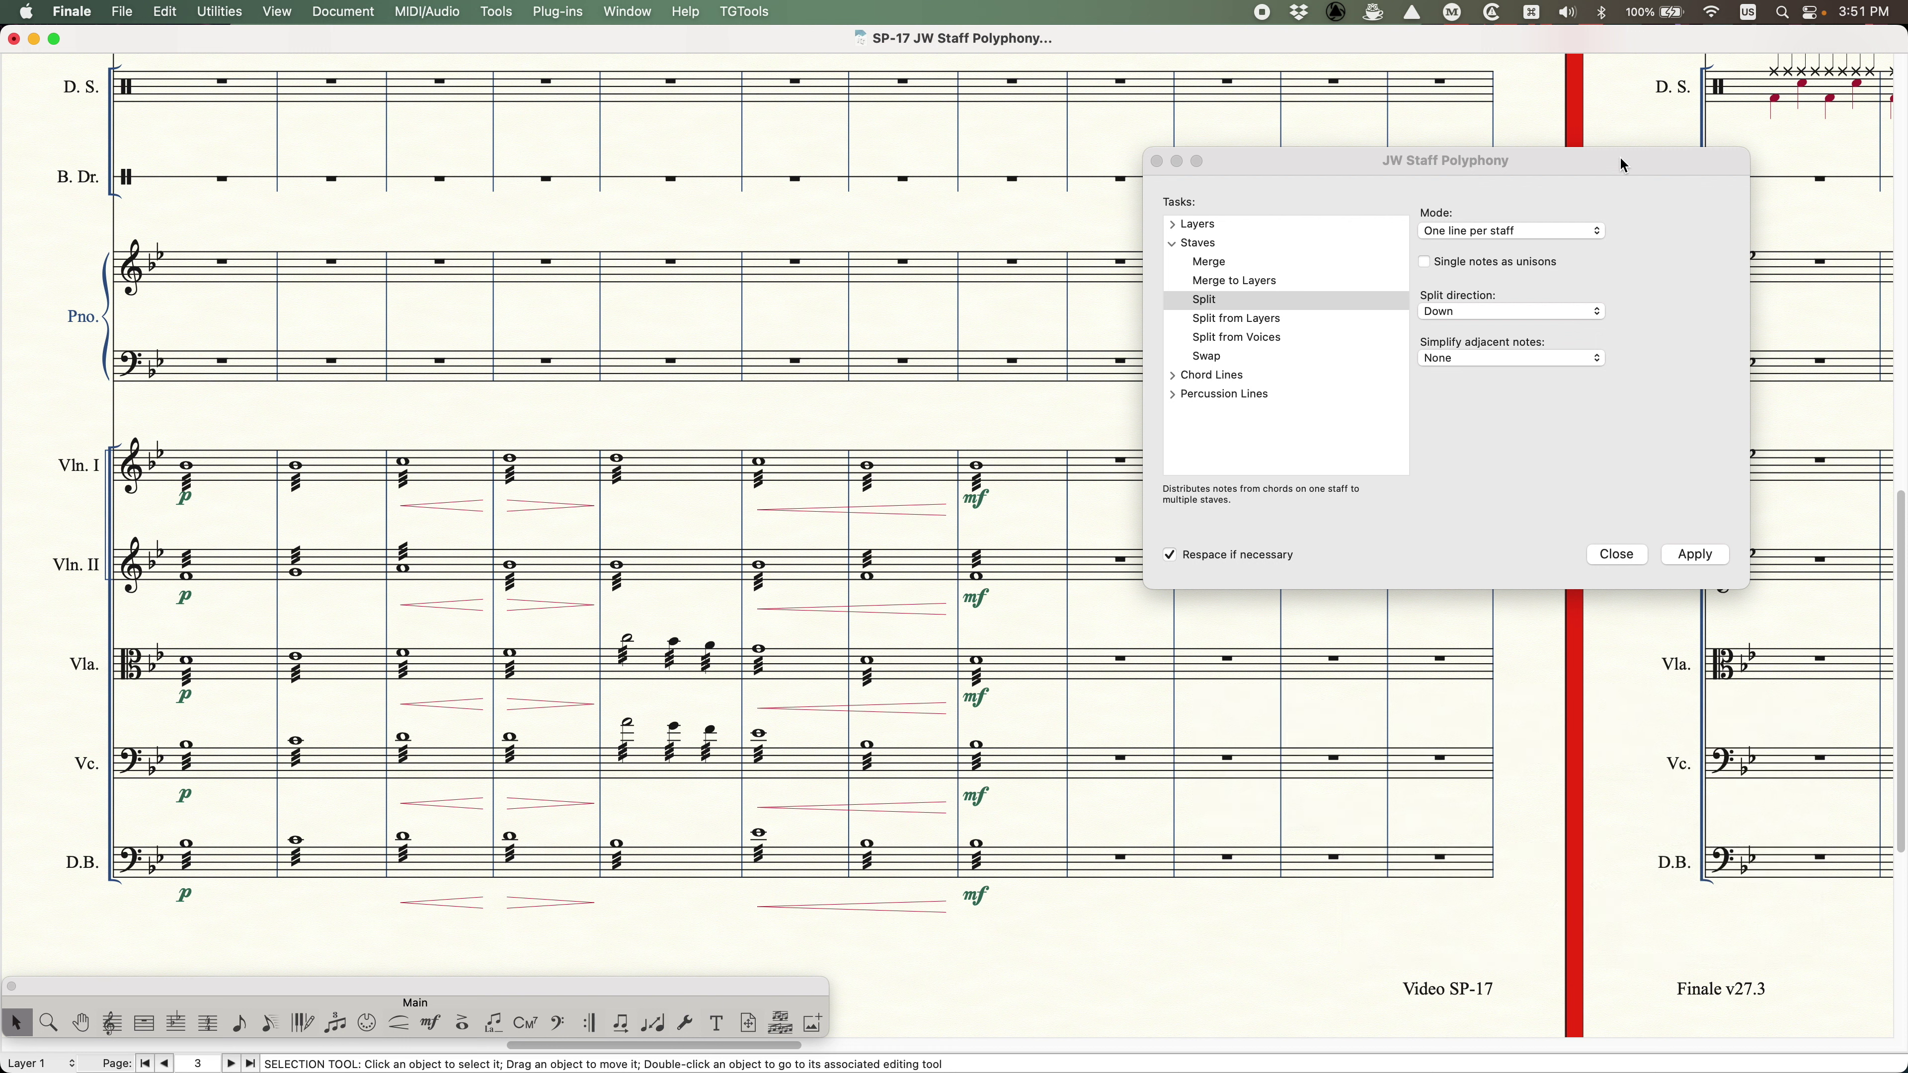
{"action": "left_click", "coordinate": [1570, 164]}
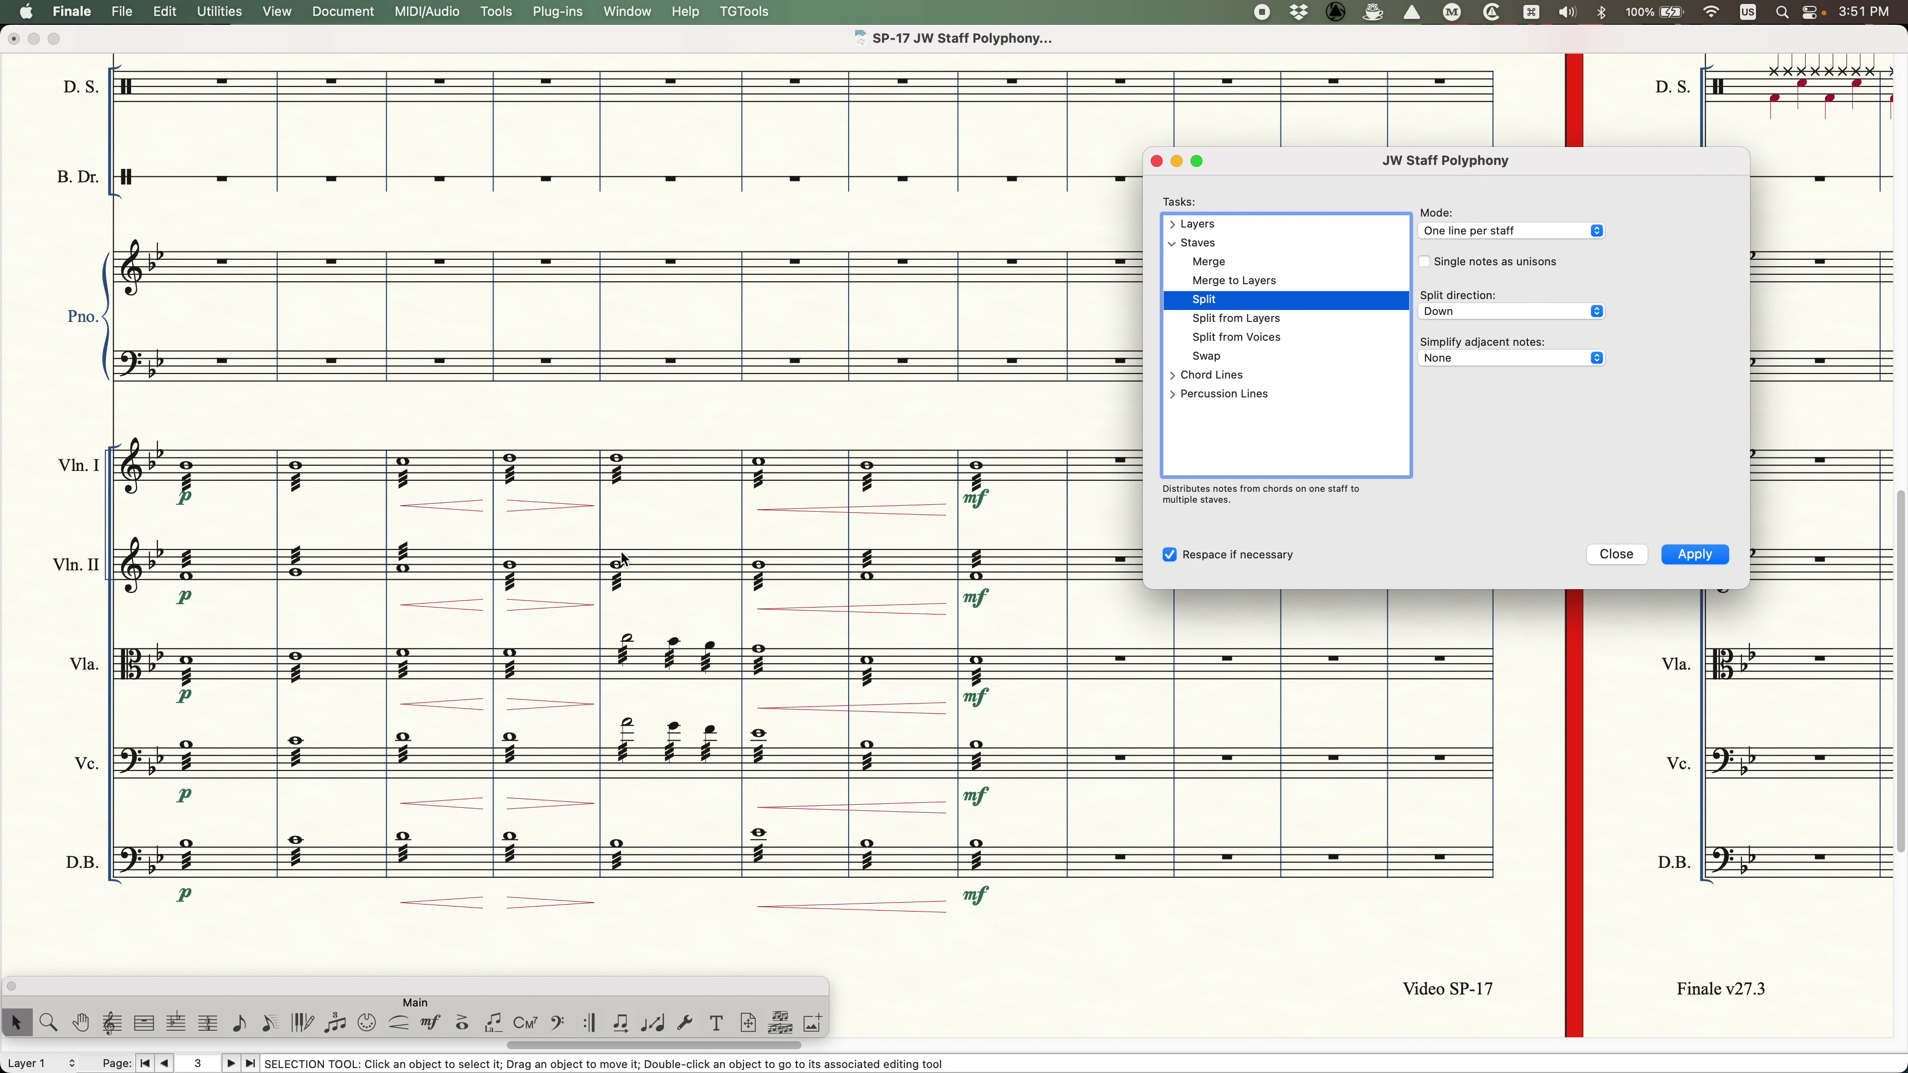
{"action": "double_click", "coordinate": [1202, 245]}
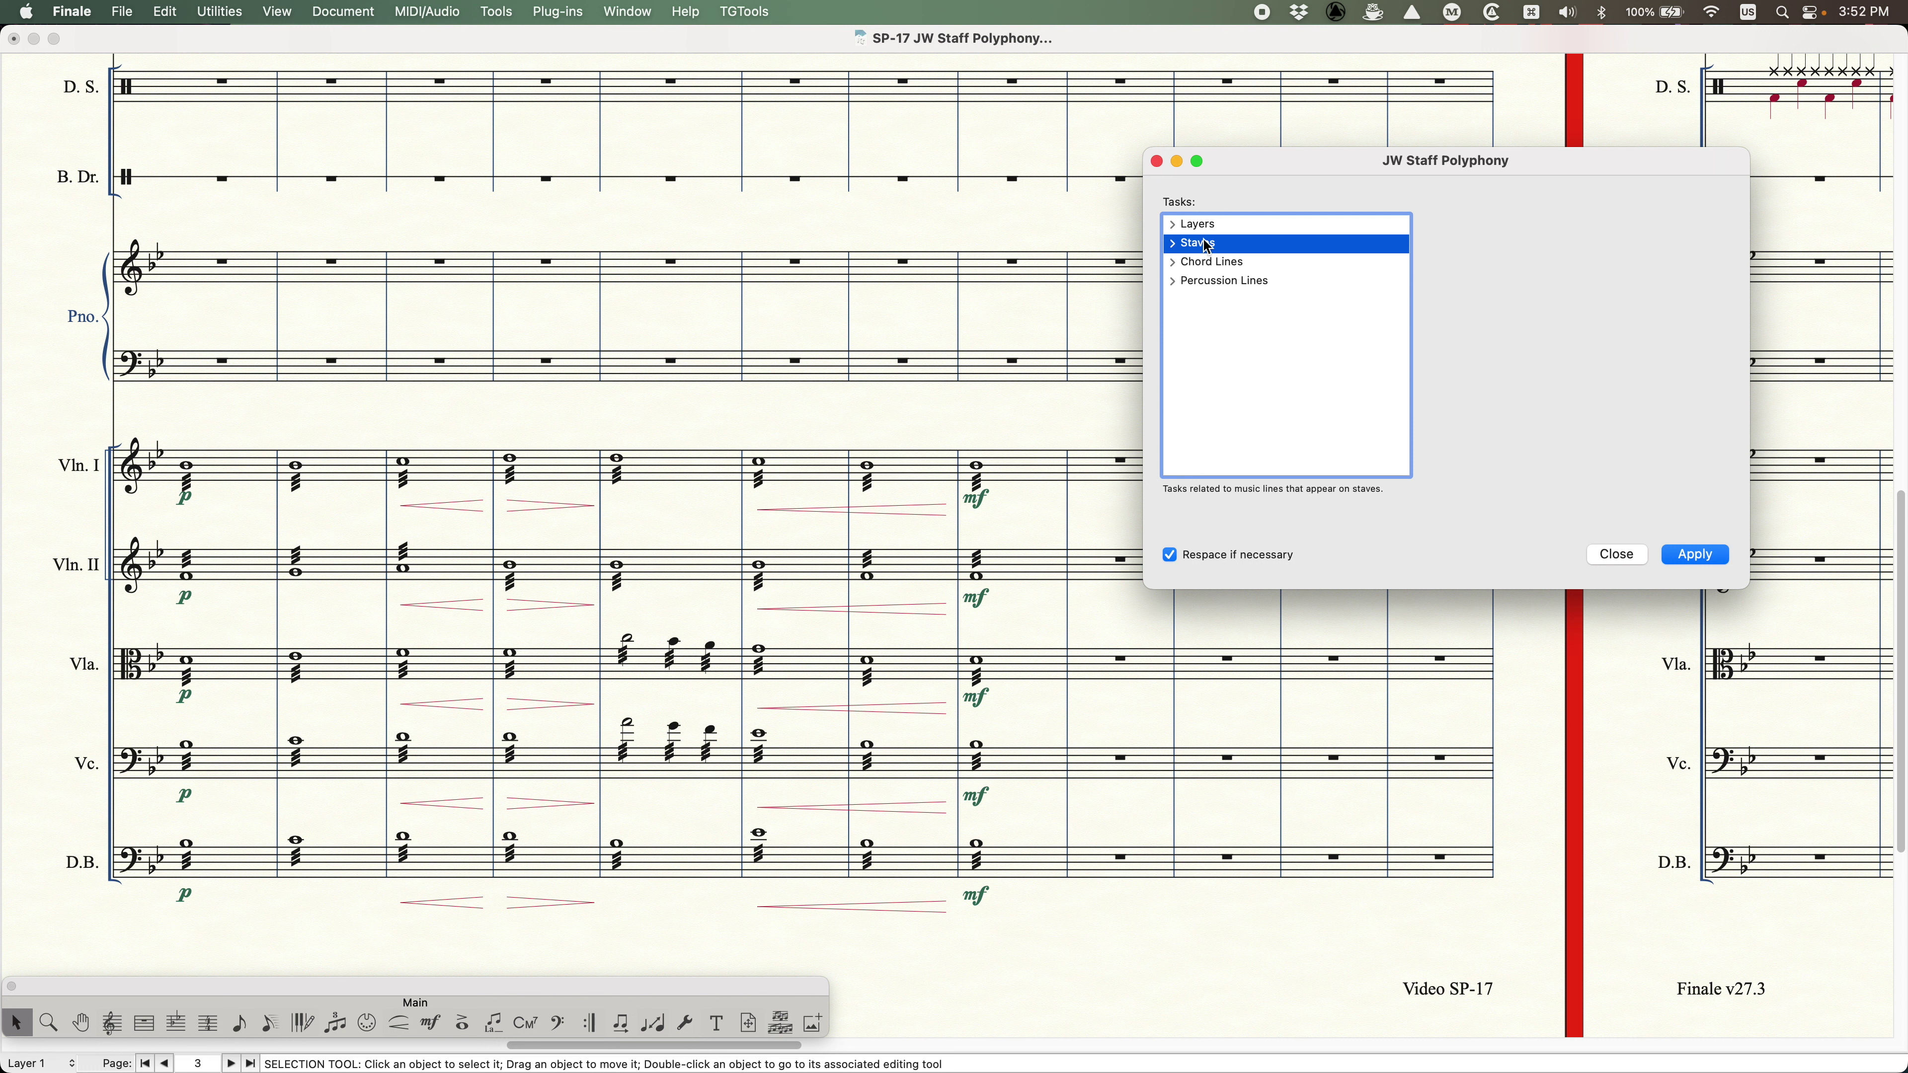
{"action": "left_click", "coordinate": [1194, 226]}
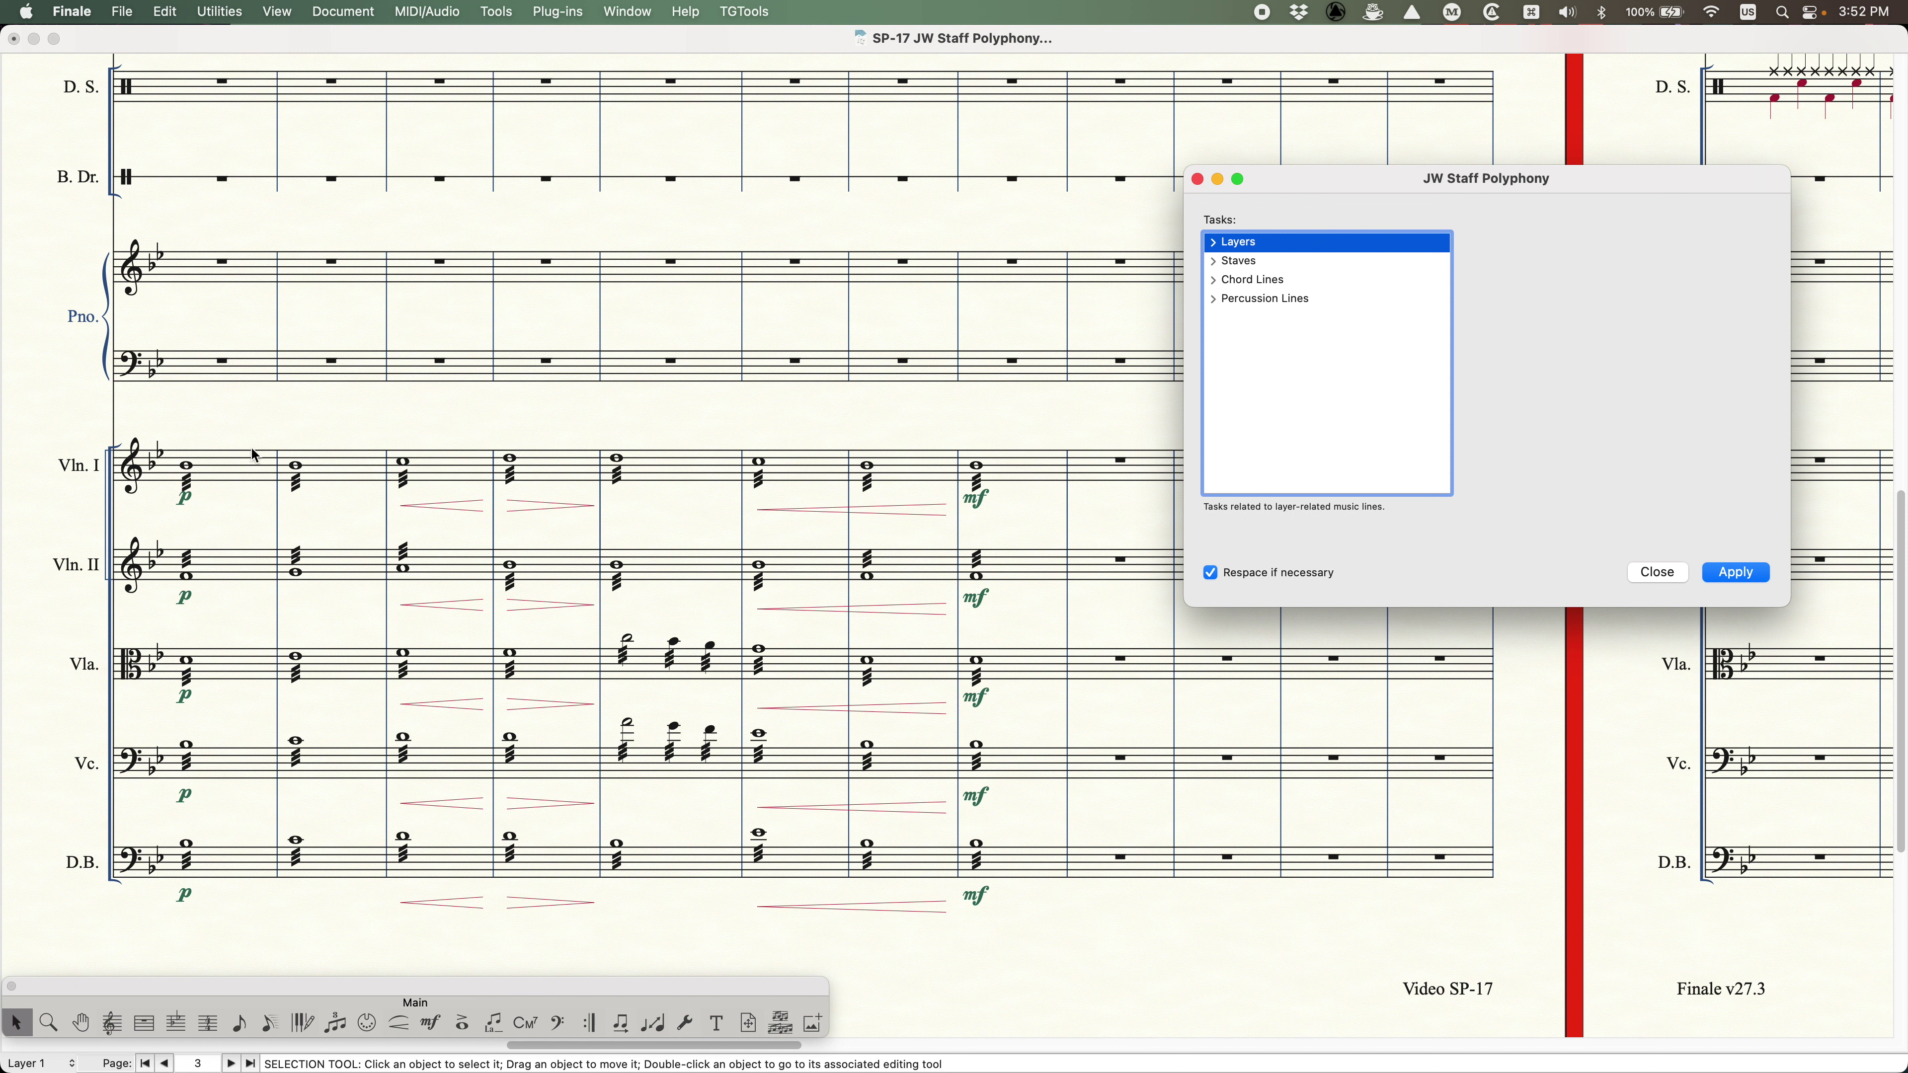
- Select the first eight measures of the Violin I staff on this page
{"action": "left_click", "coordinate": [234, 471]}
{"action": "left_click", "coordinate": [234, 471]}
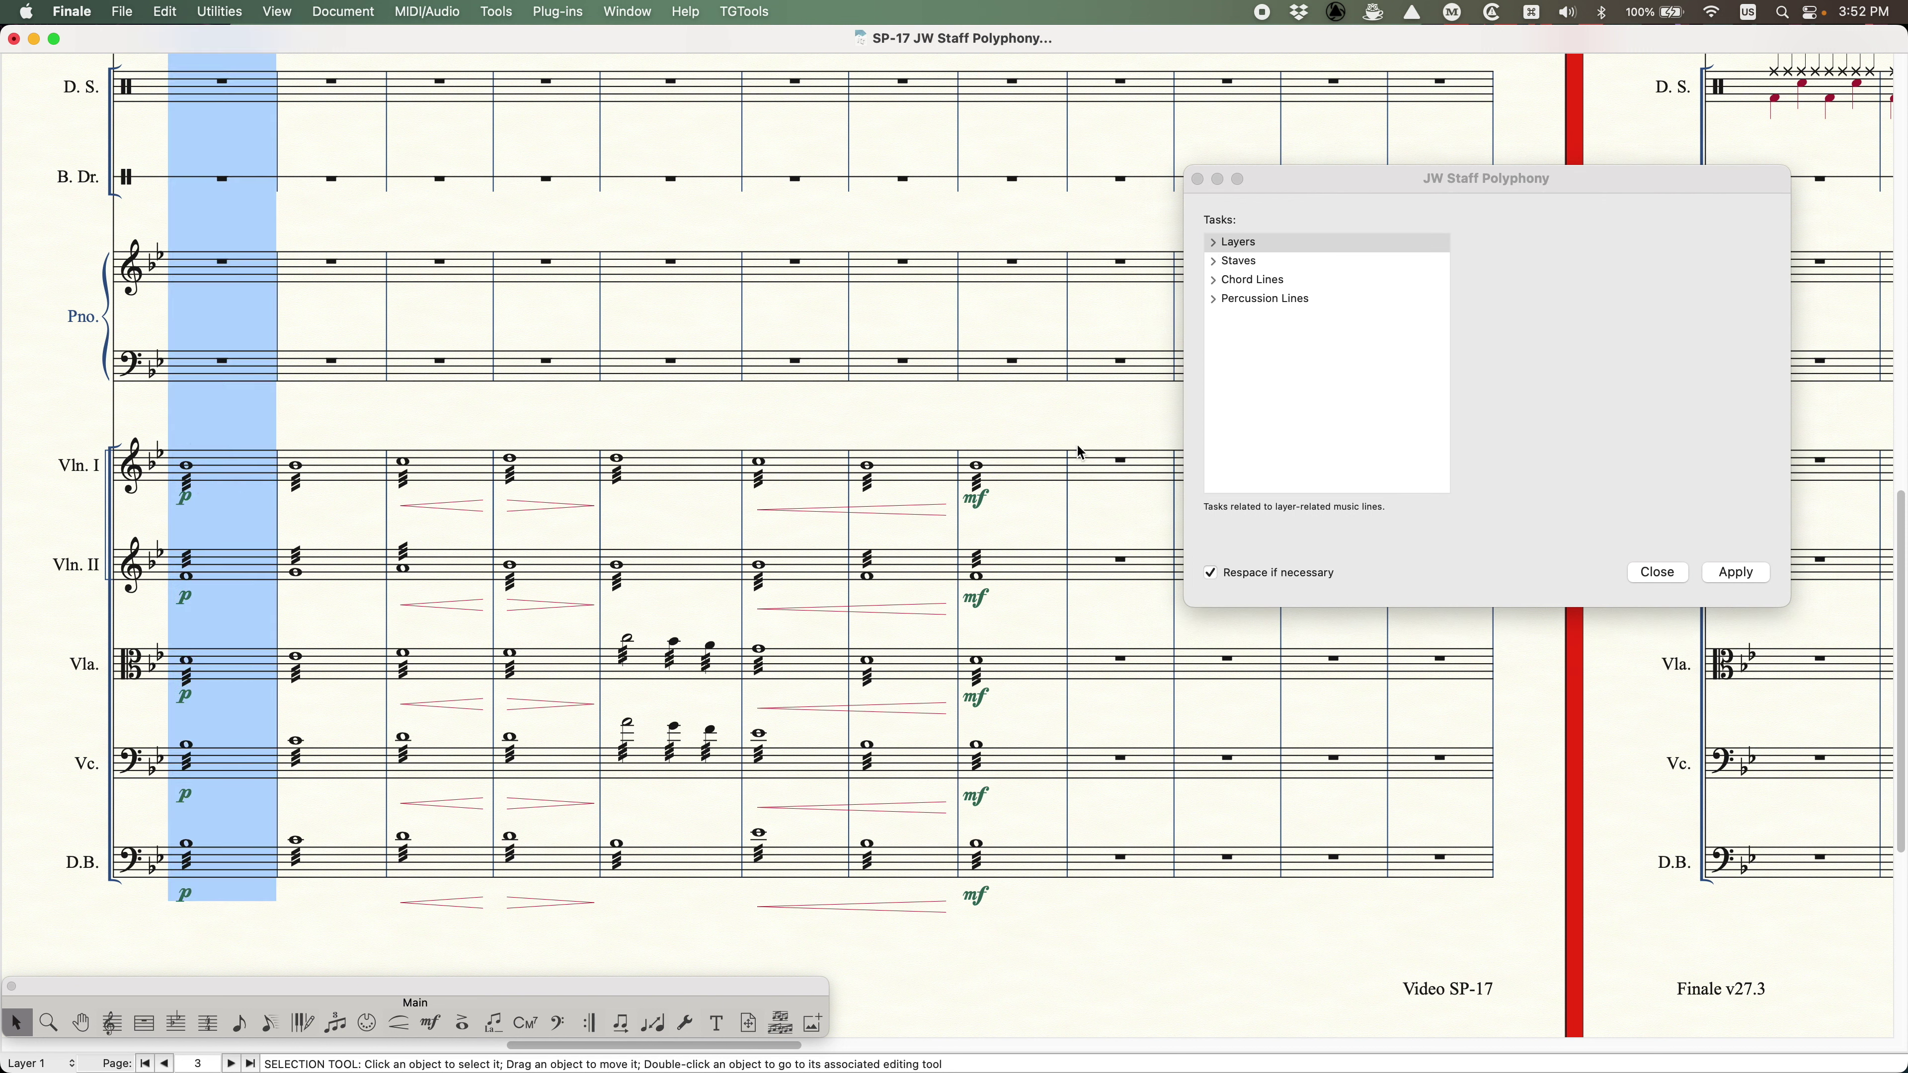
{"action": "left_click", "coordinate": [1048, 470]}
{"action": "left_click", "coordinate": [239, 468], "text": "shift"}
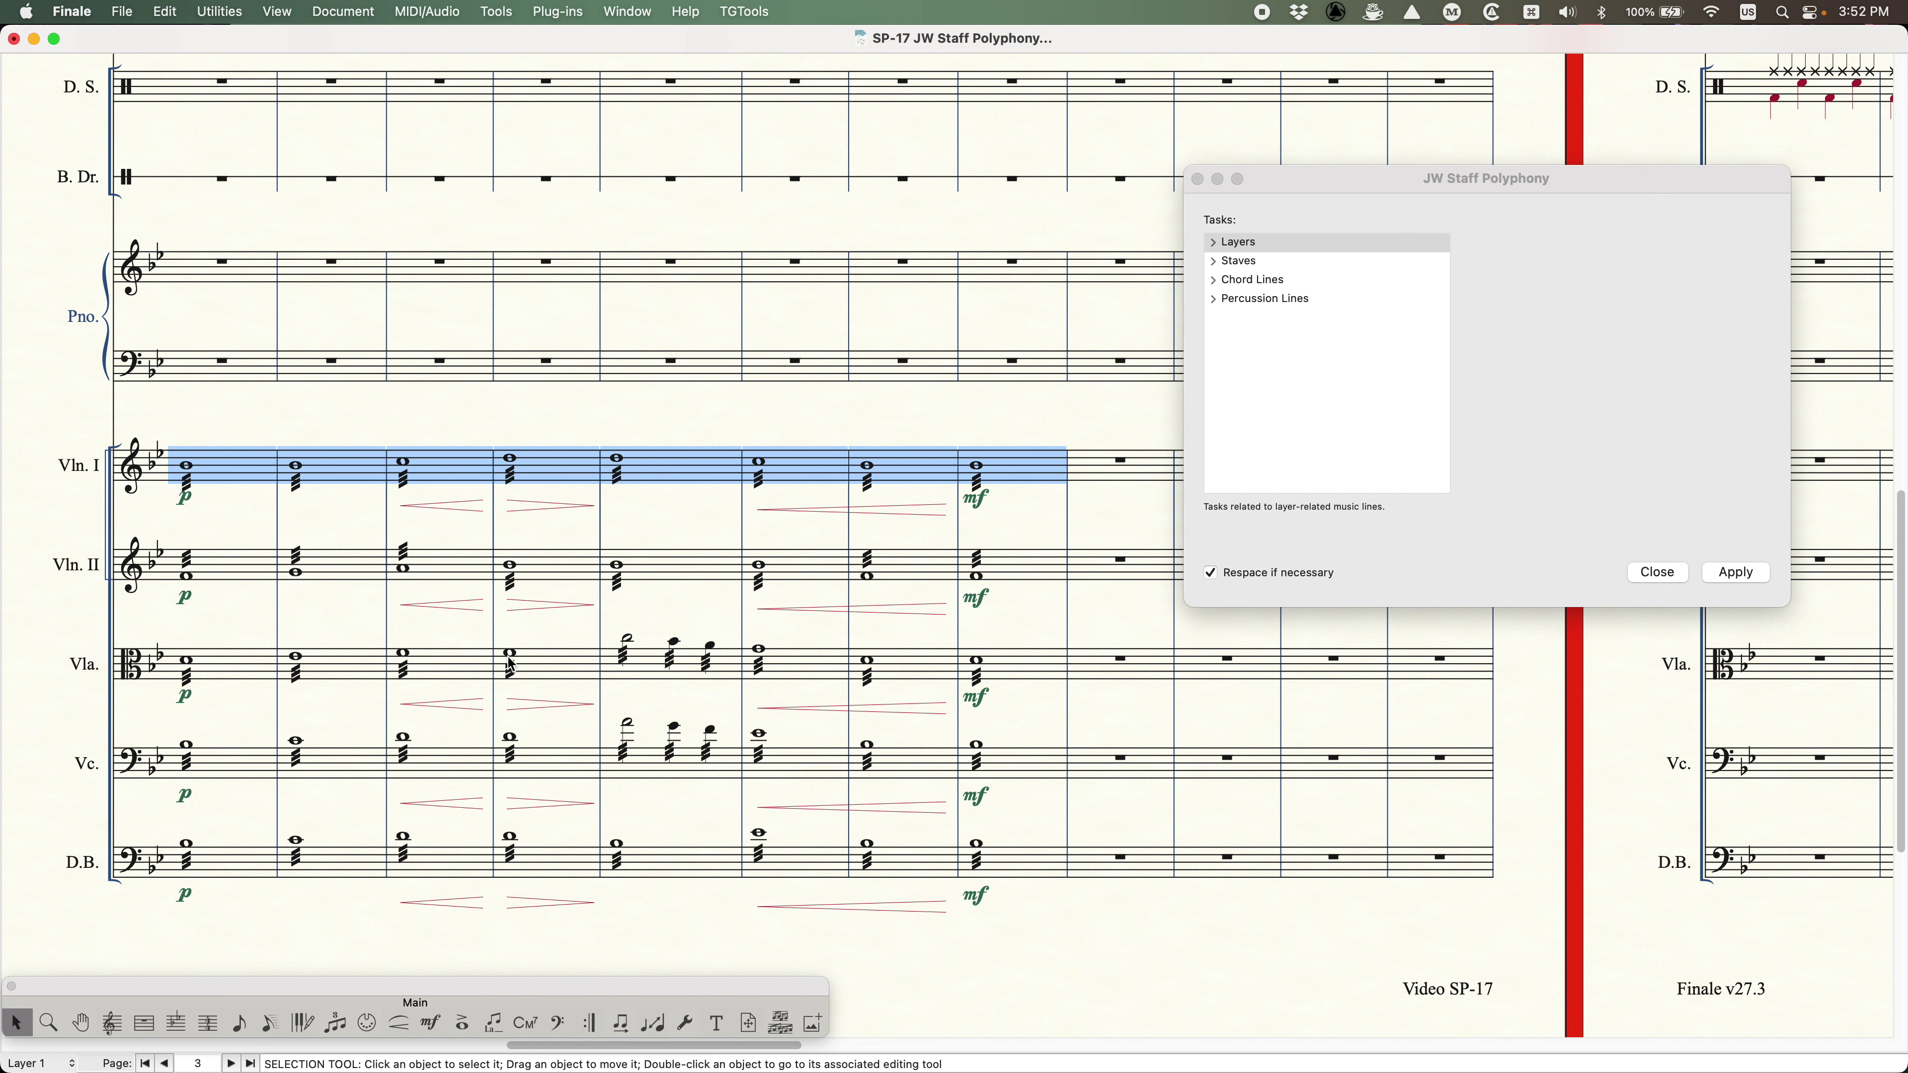
{"action": "left_click", "coordinate": [1314, 331]}
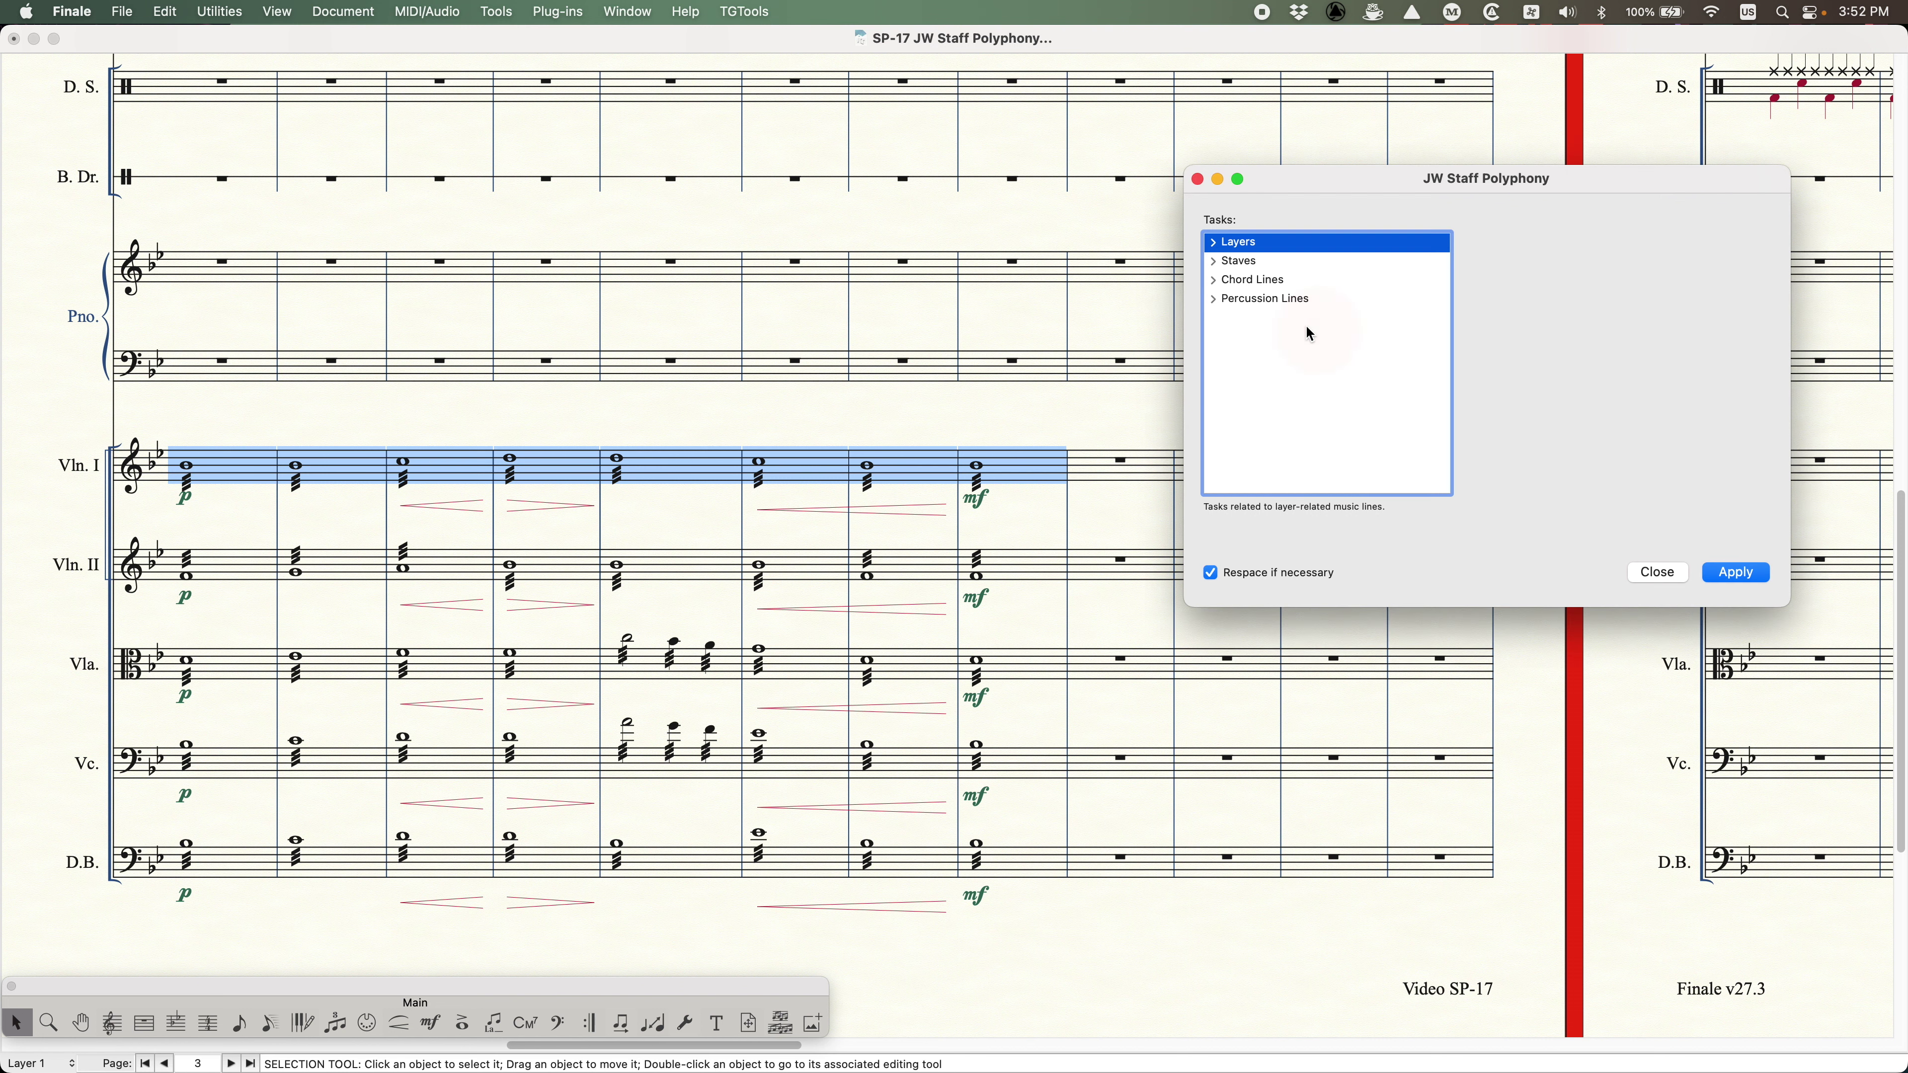
- Show the Percussion Lines tasks and select the two notated drum set measures on the next page
{"action": "left_click", "coordinate": [1215, 300]}
{"action": "scroll", "coordinate": [992, 429], "scroll_direction": "up", "scroll_amount": 10}
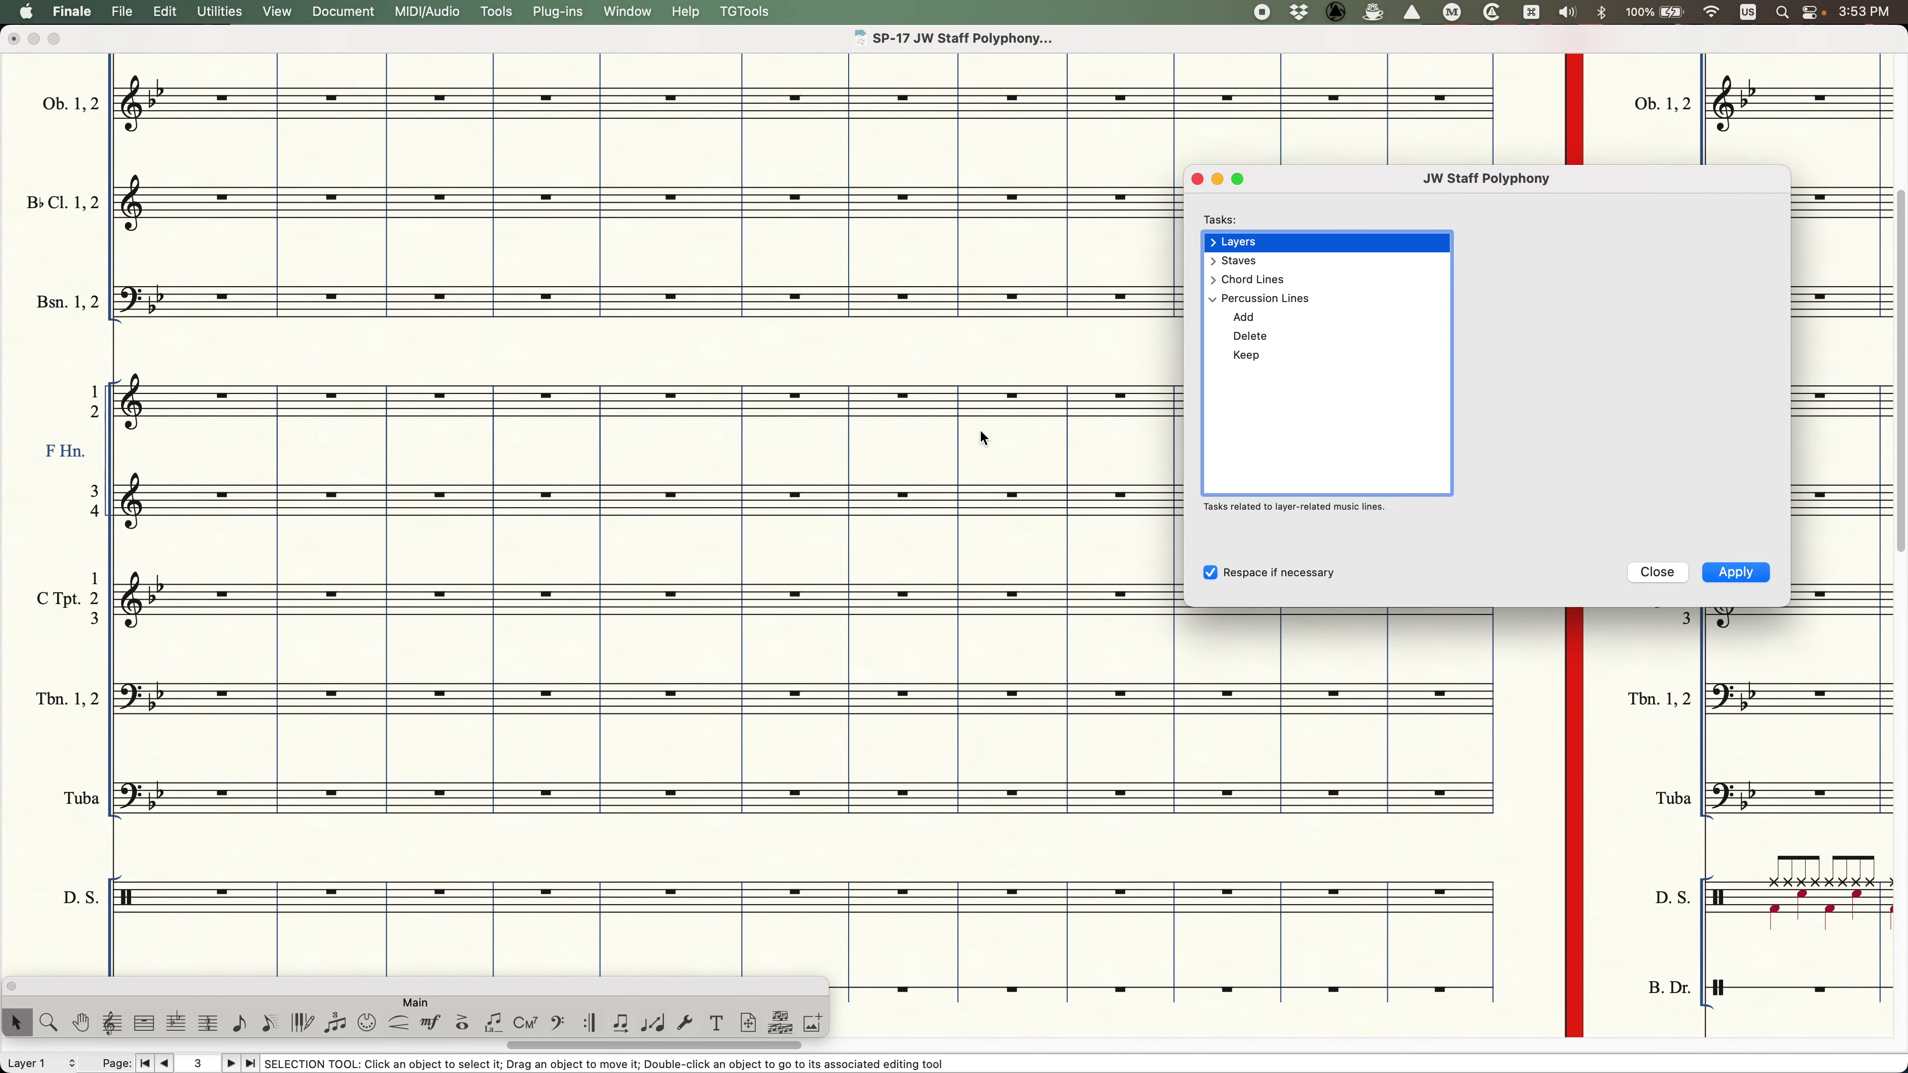
{"action": "scroll", "coordinate": [980, 431], "scroll_direction": "right", "scroll_amount": 15}
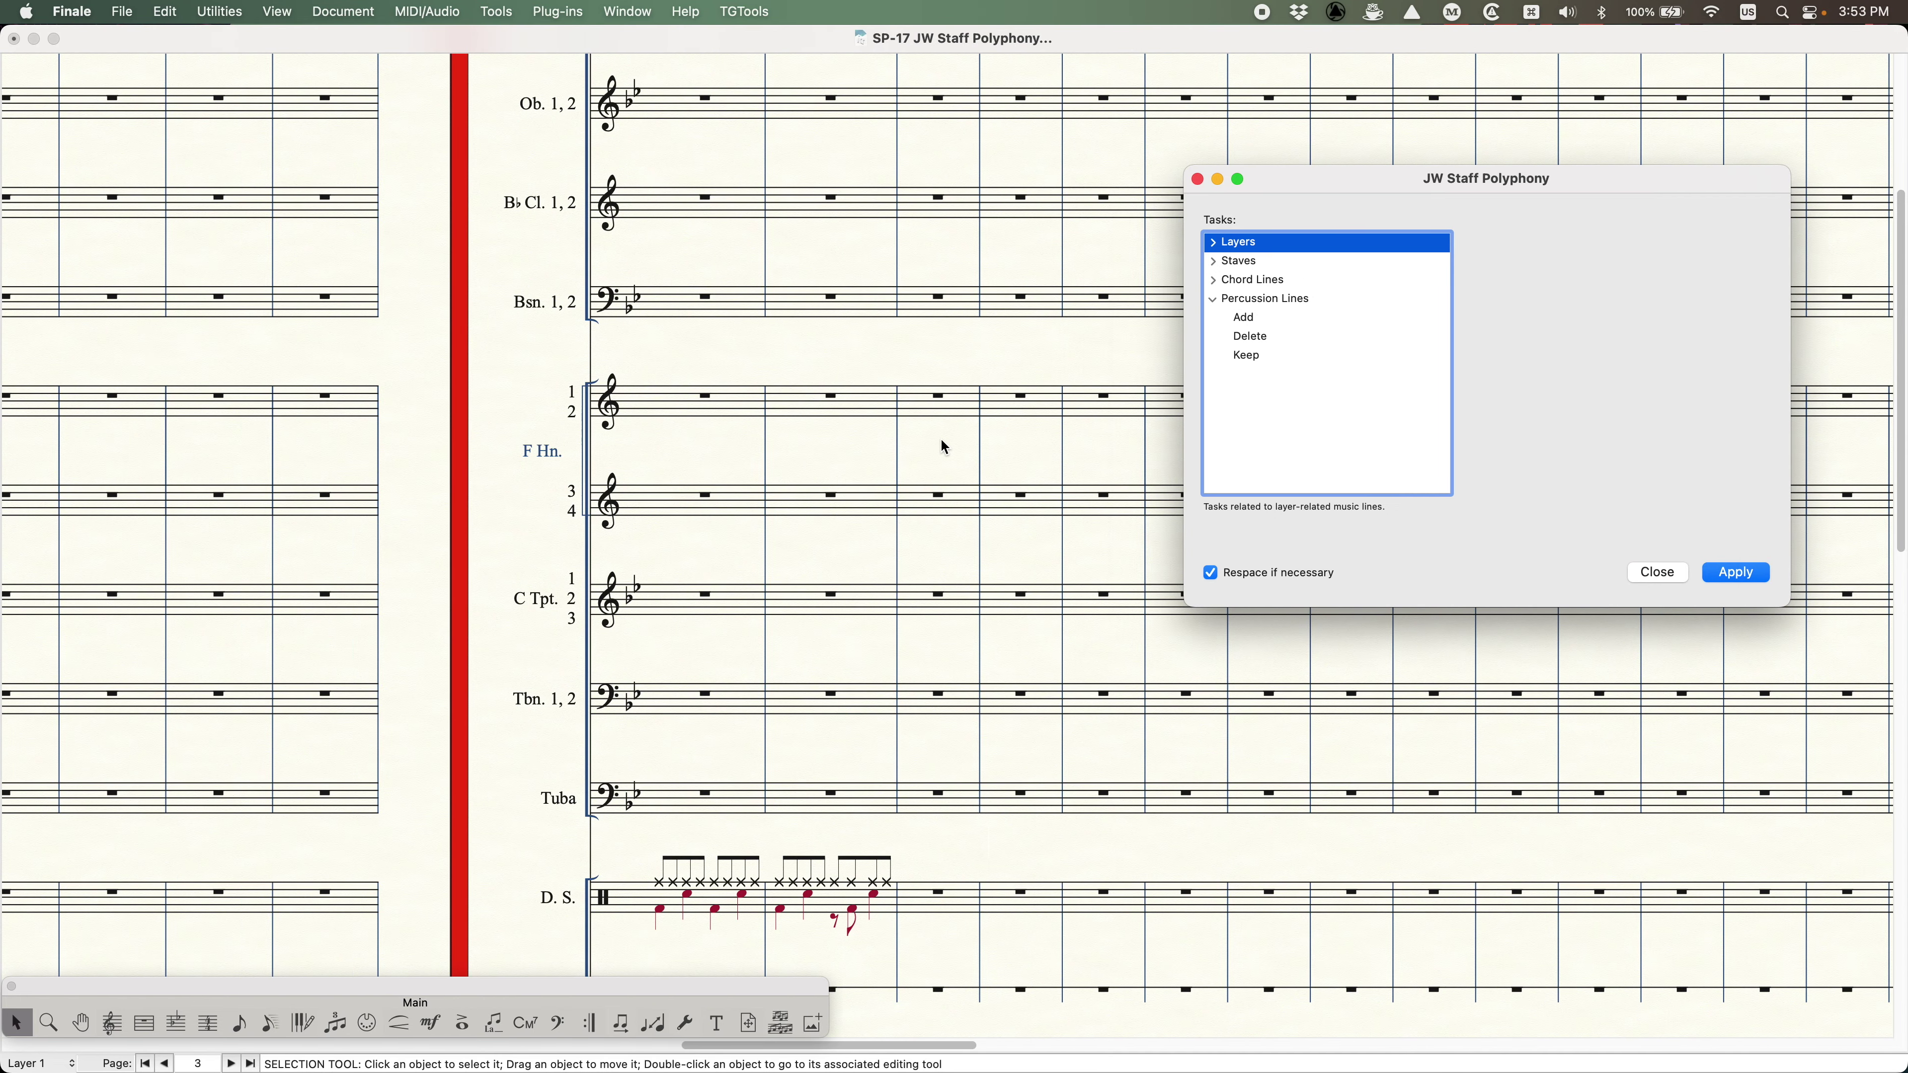
{"action": "scroll", "coordinate": [916, 441], "scroll_direction": "down", "scroll_amount": 6}
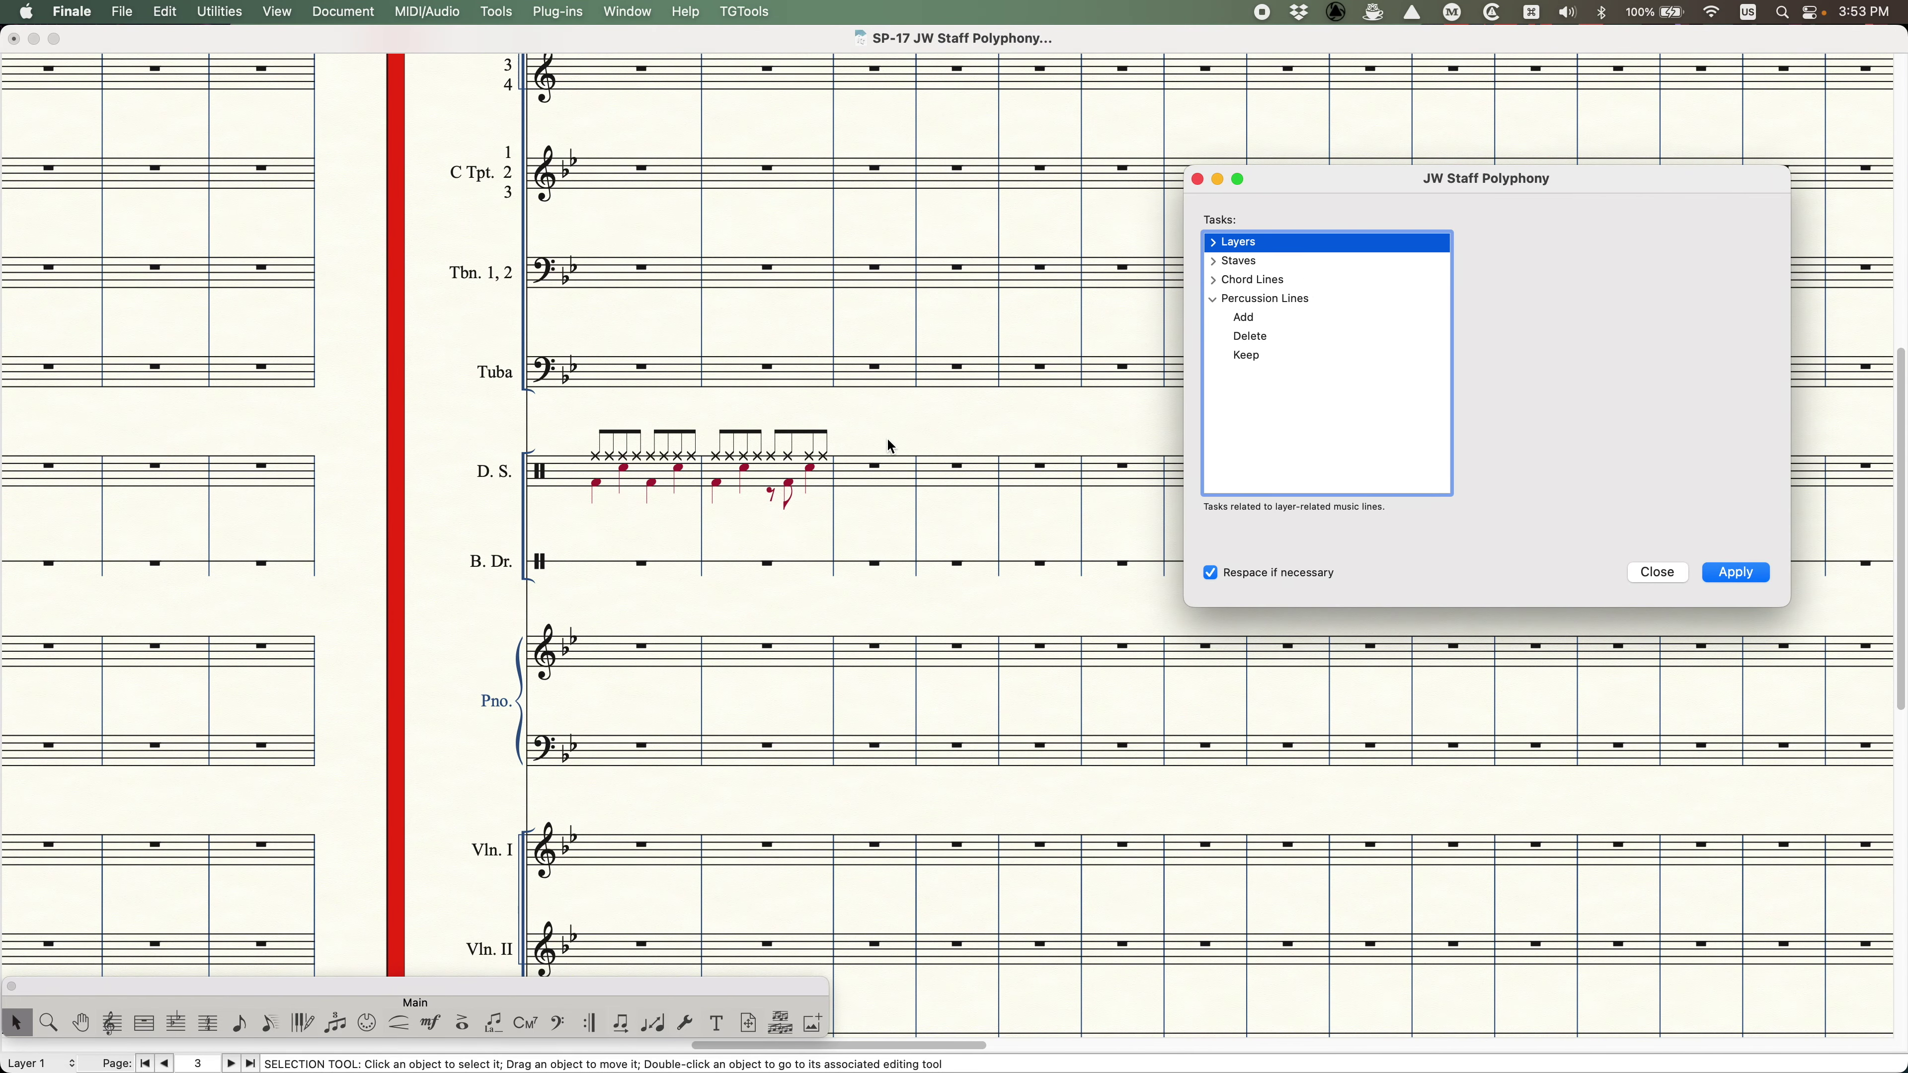
{"action": "left_click", "coordinate": [651, 477]}
{"action": "left_click", "coordinate": [651, 476]}
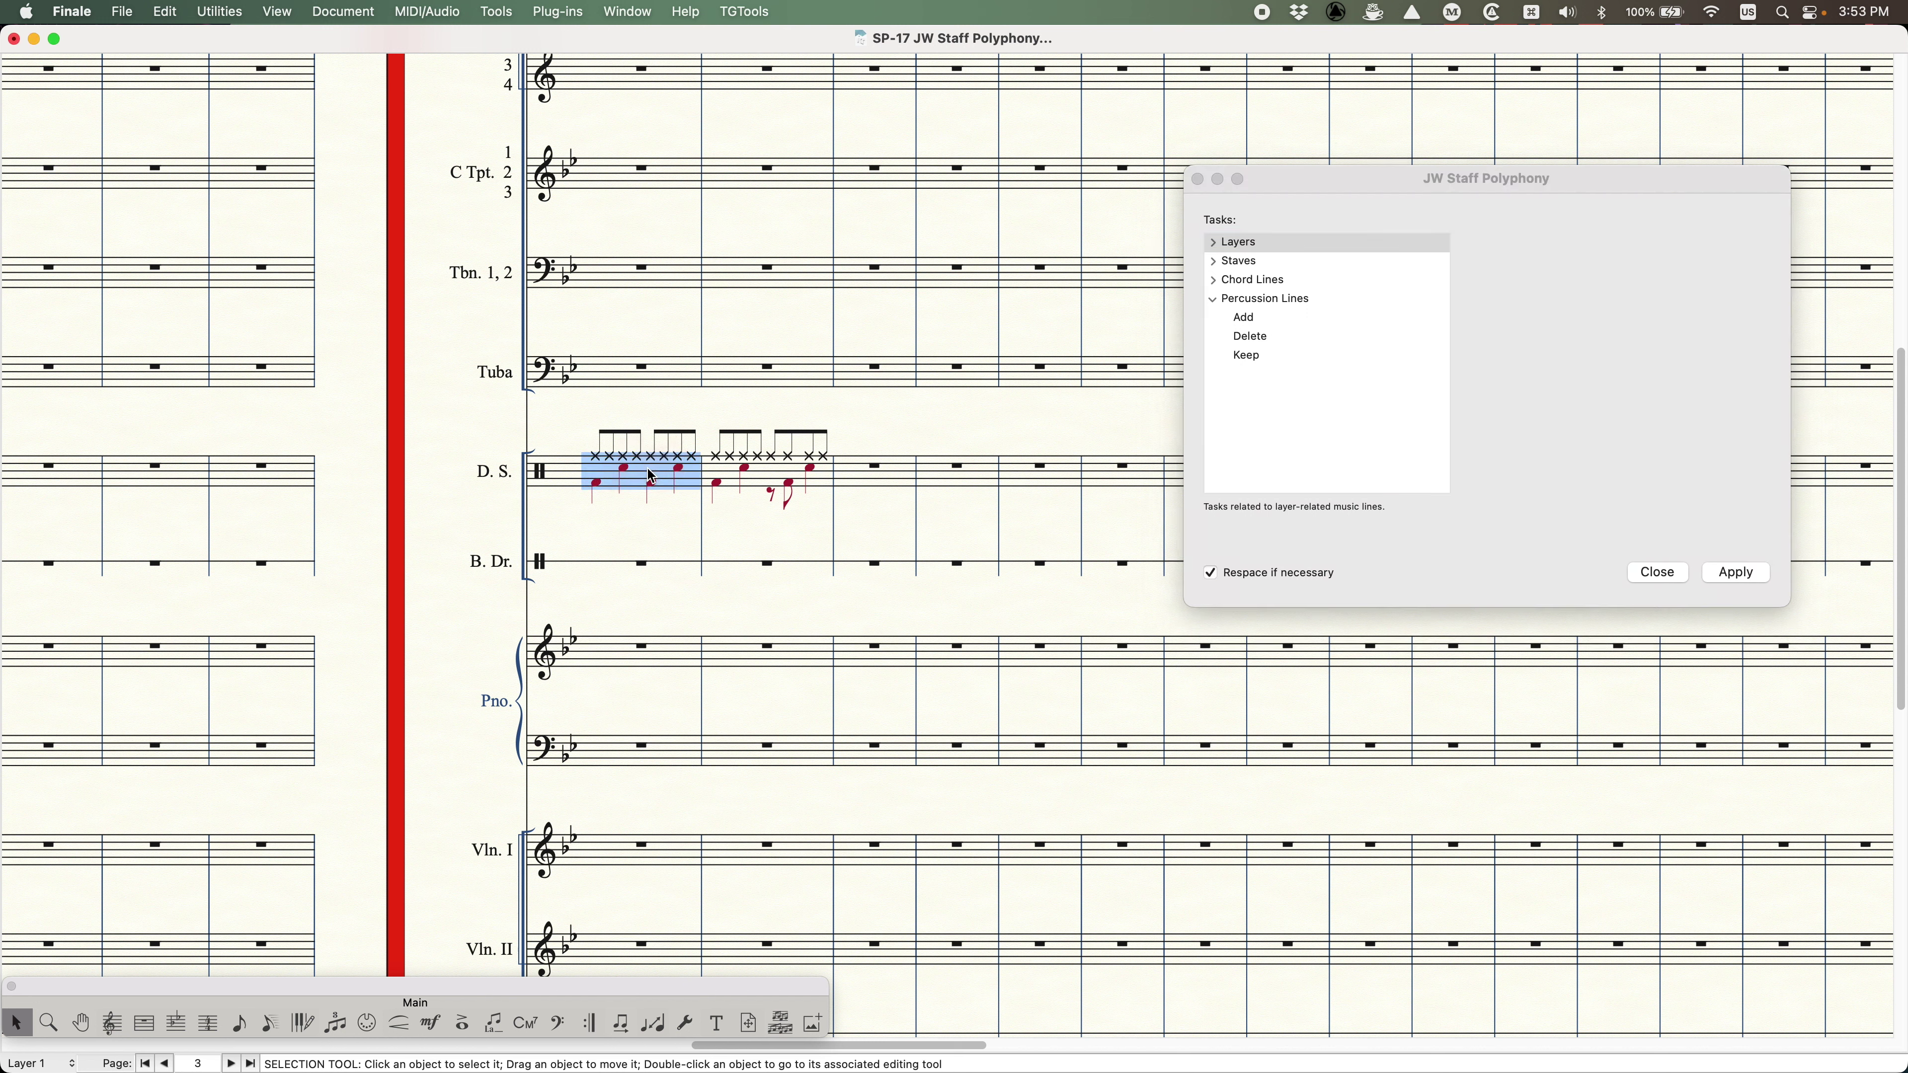
{"action": "left_click", "coordinate": [773, 480], "text": "shift"}
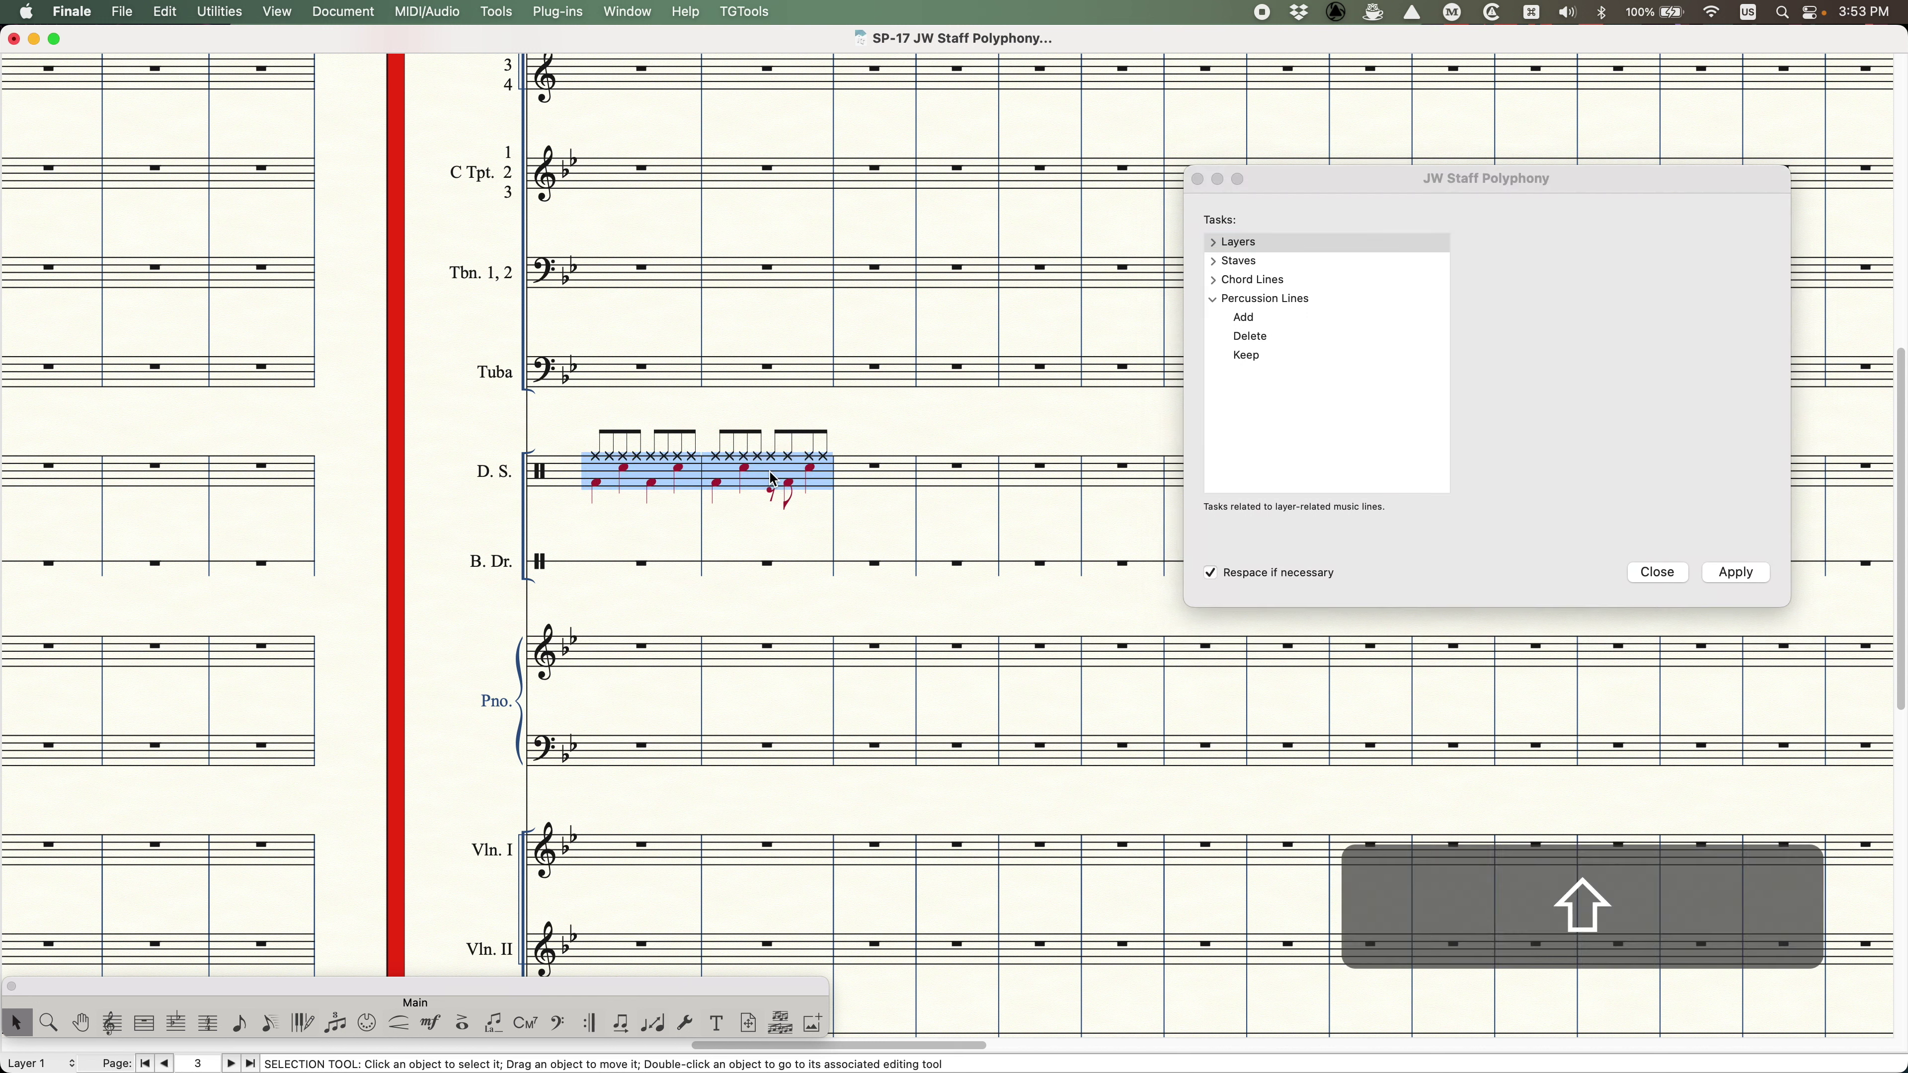
- Review the options of the Add, Delete and Keep tasks for percussion lines
{"action": "left_click", "coordinate": [1252, 326]}
{"action": "left_click", "coordinate": [1252, 326]}
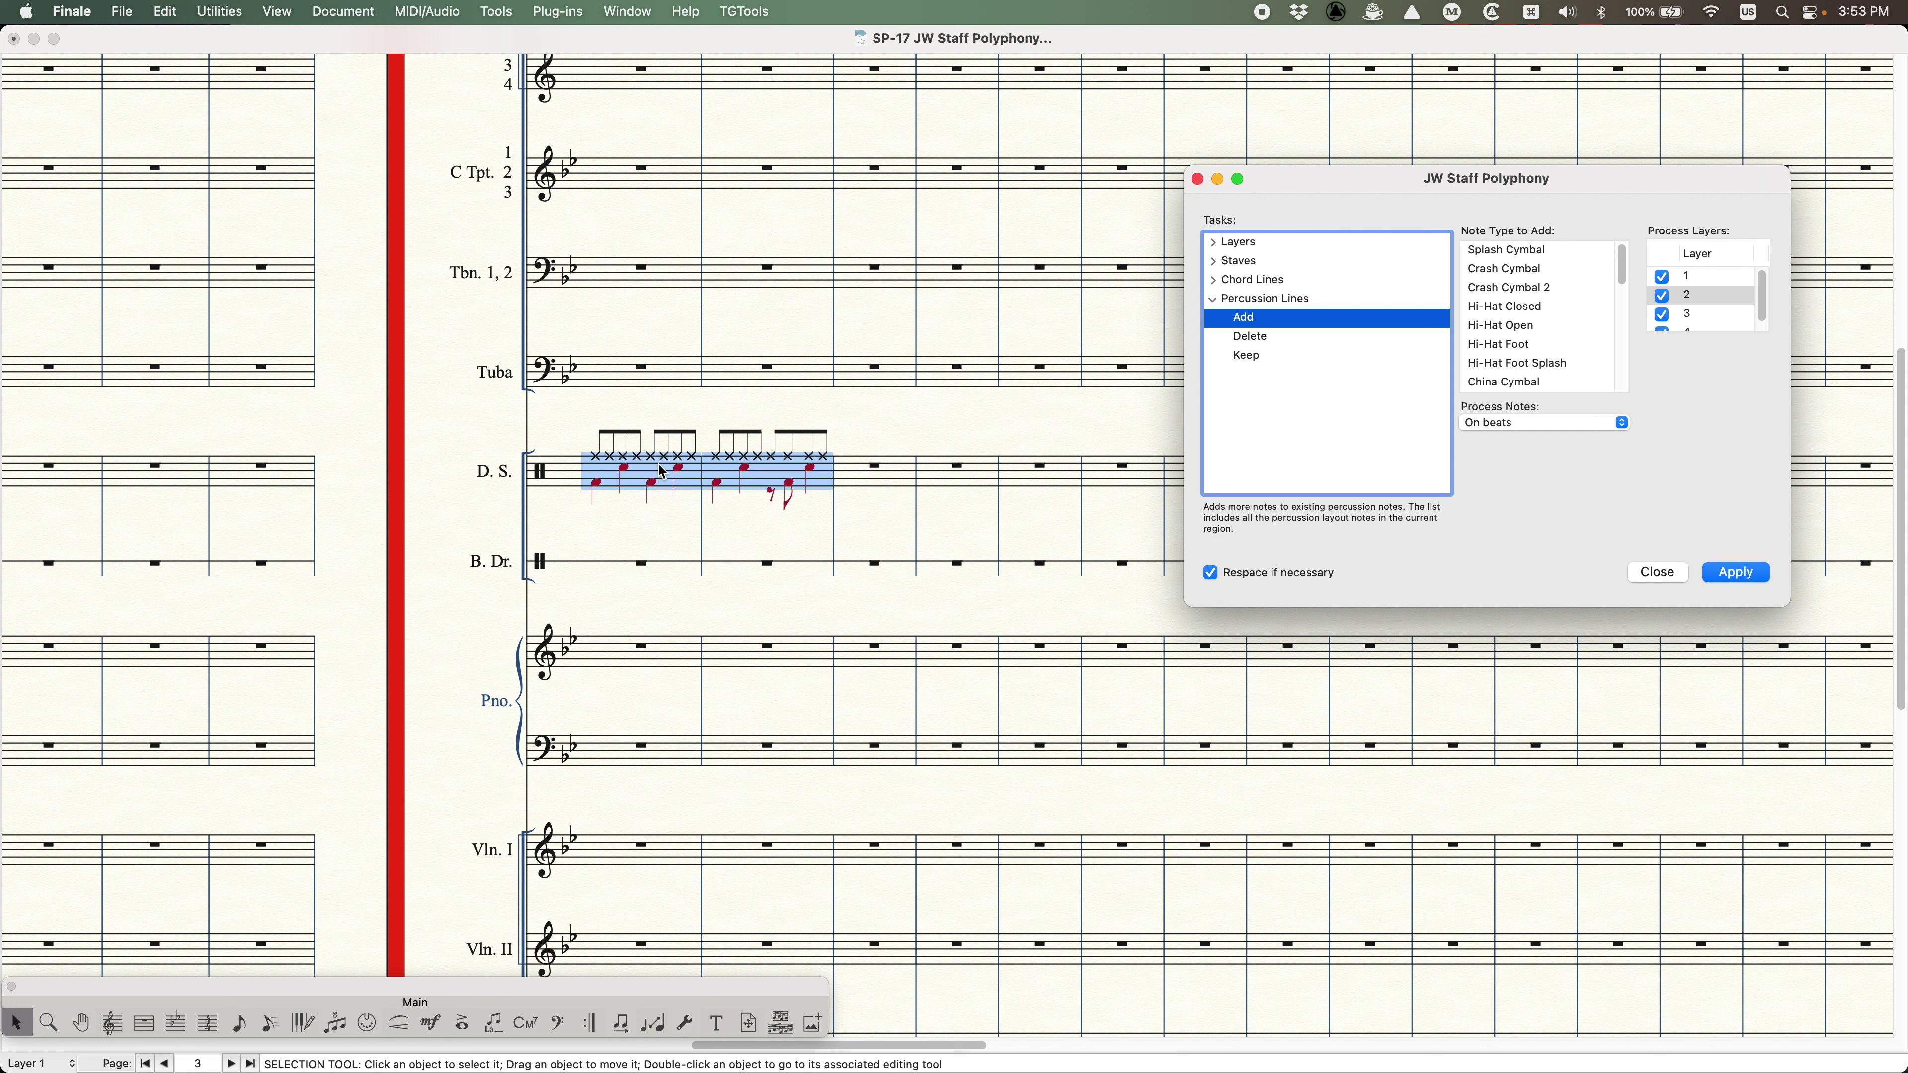
{"action": "left_click", "coordinate": [1239, 342]}
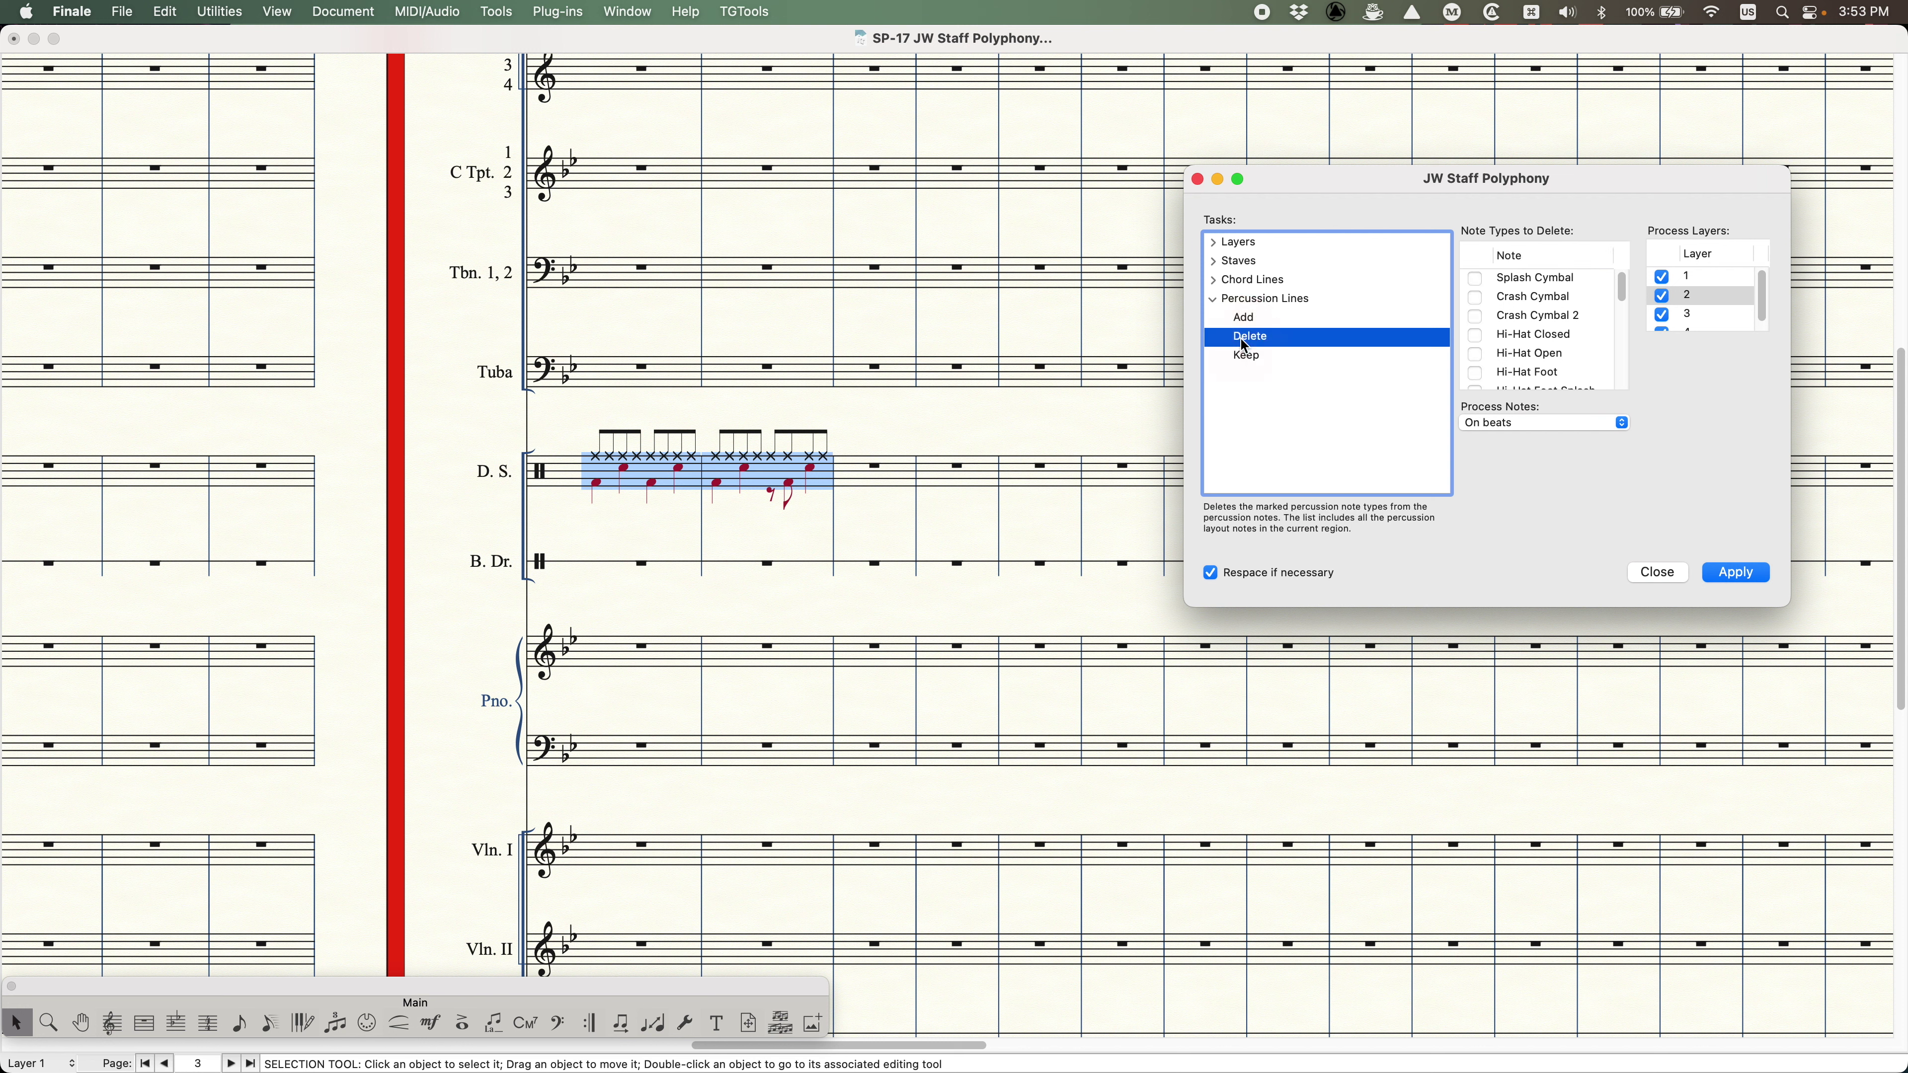
{"action": "left_click", "coordinate": [1252, 361]}
{"action": "left_click", "coordinate": [1251, 316]}
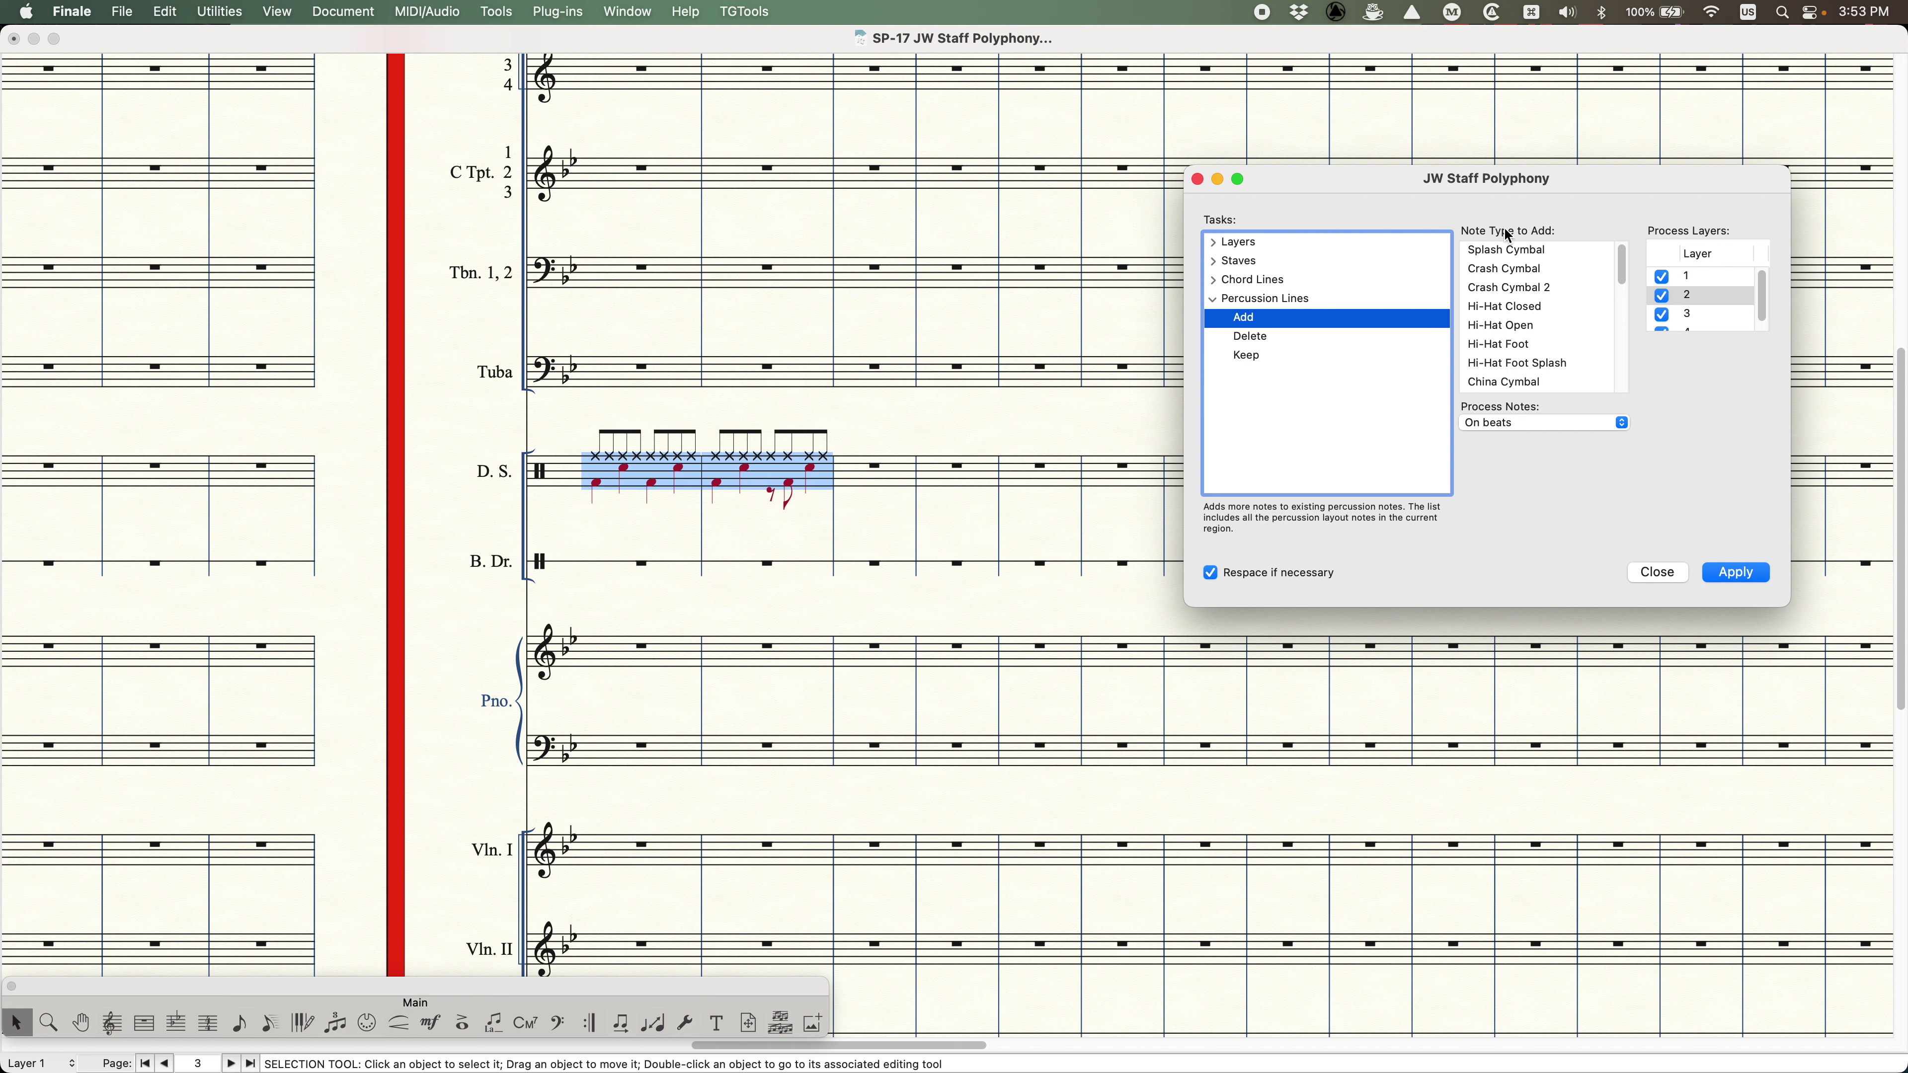
{"action": "left_click", "coordinate": [1269, 337]}
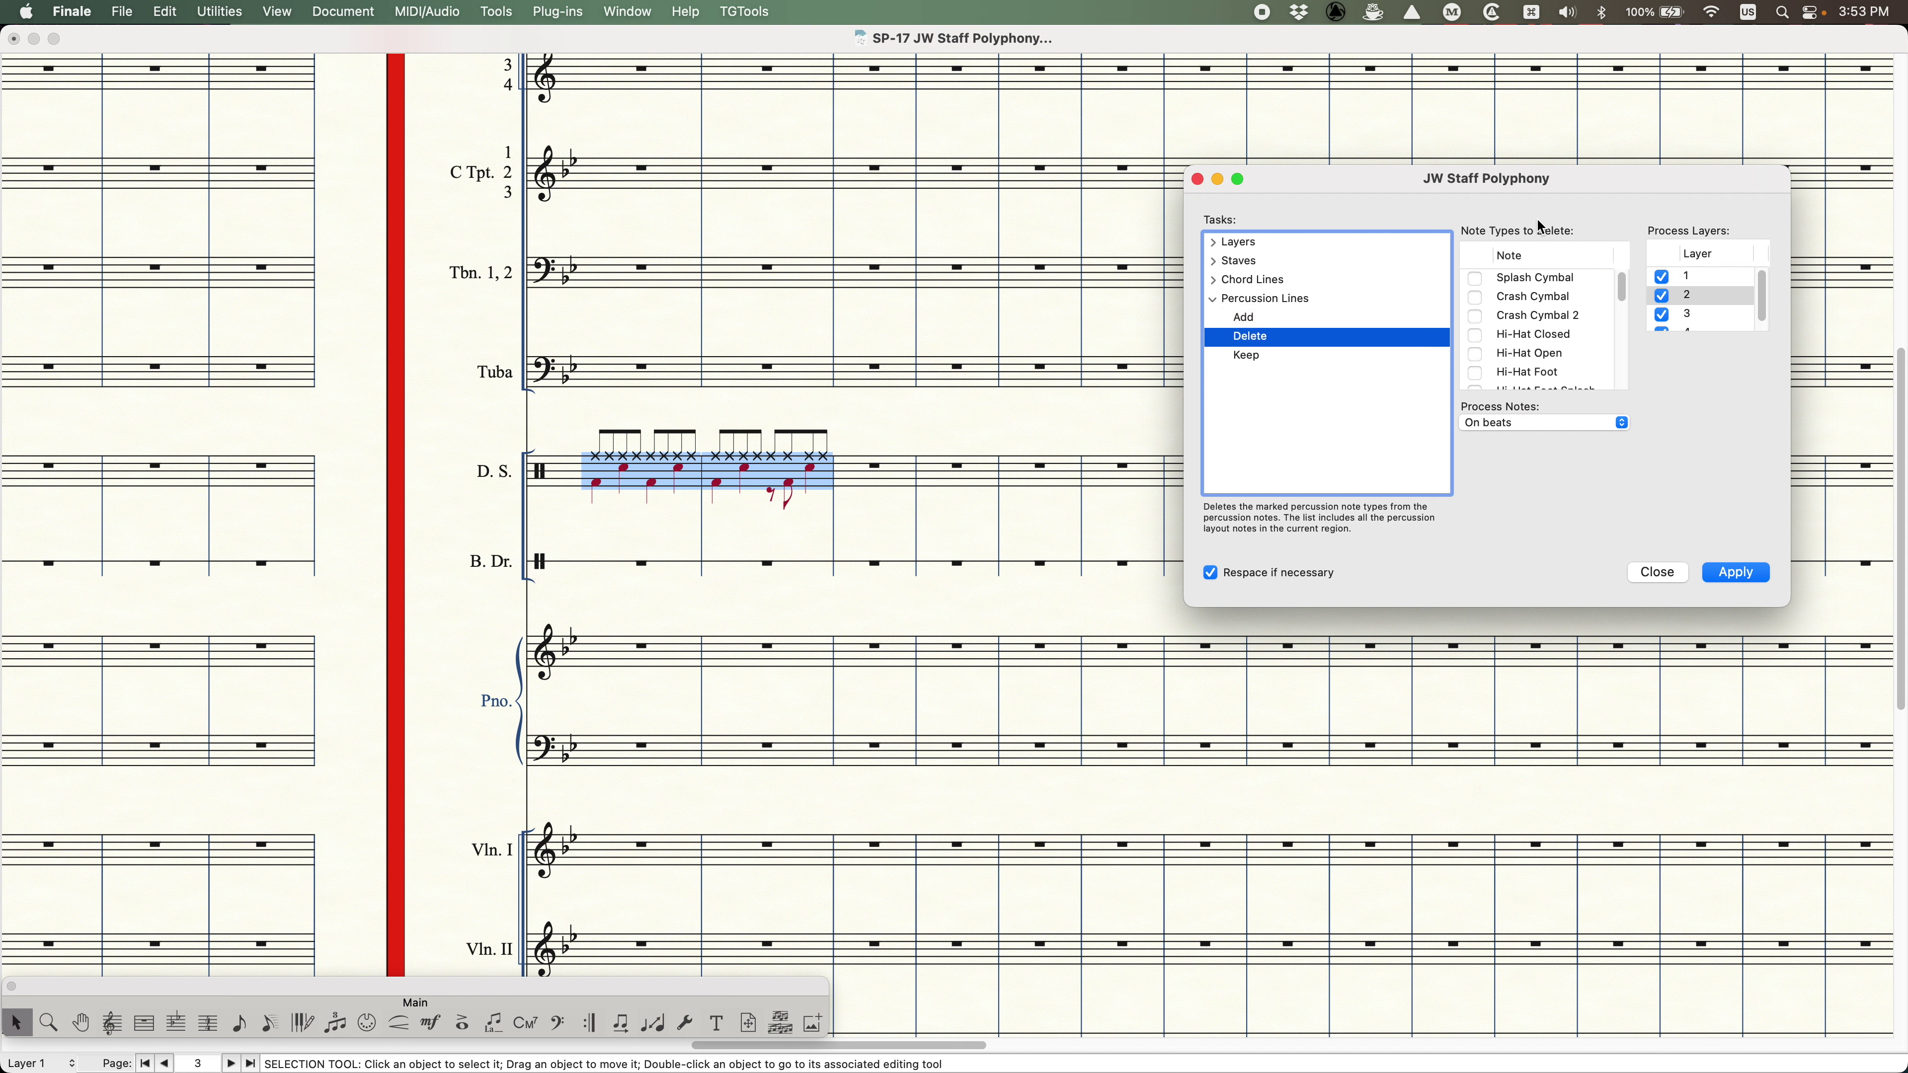
{"action": "left_click", "coordinate": [1248, 356]}
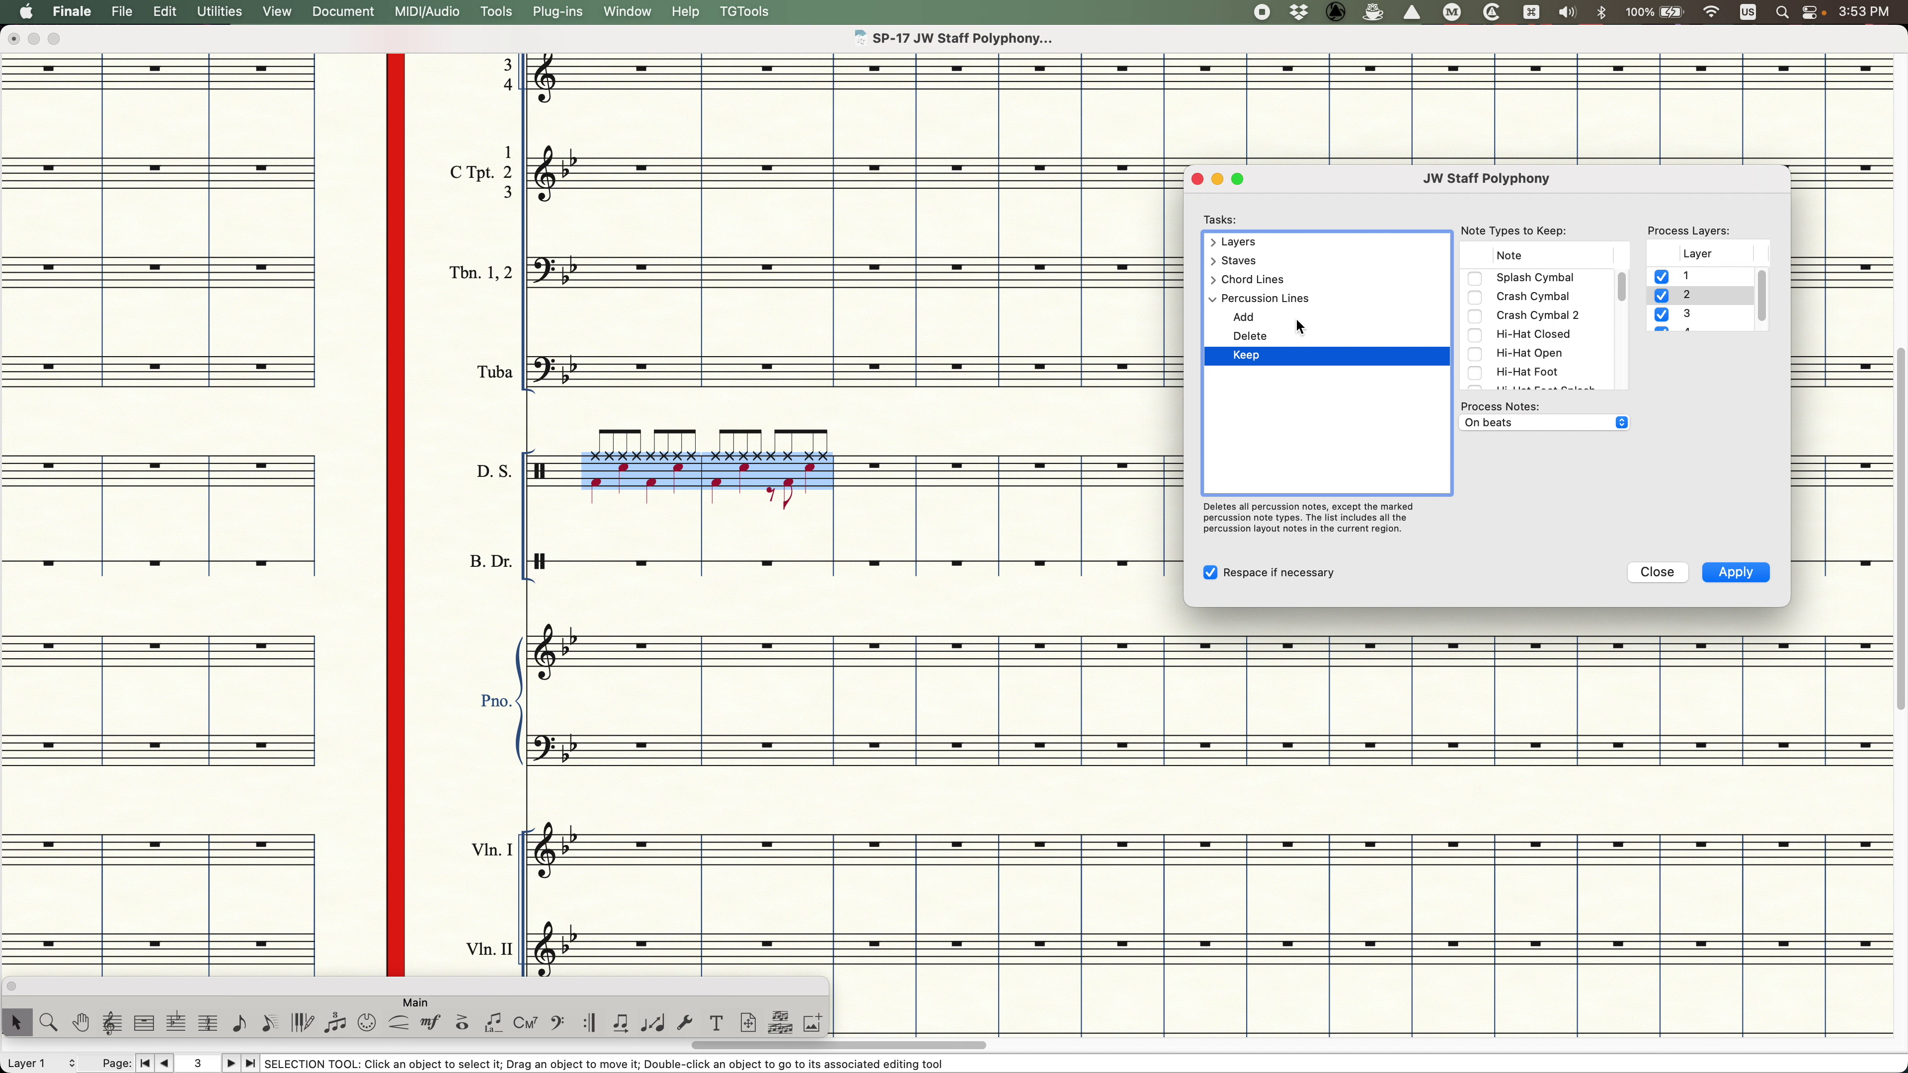
- Set the percussion Add task to Crash Cymbal on beats, processing layer 1 only
{"action": "left_click", "coordinate": [1254, 320]}
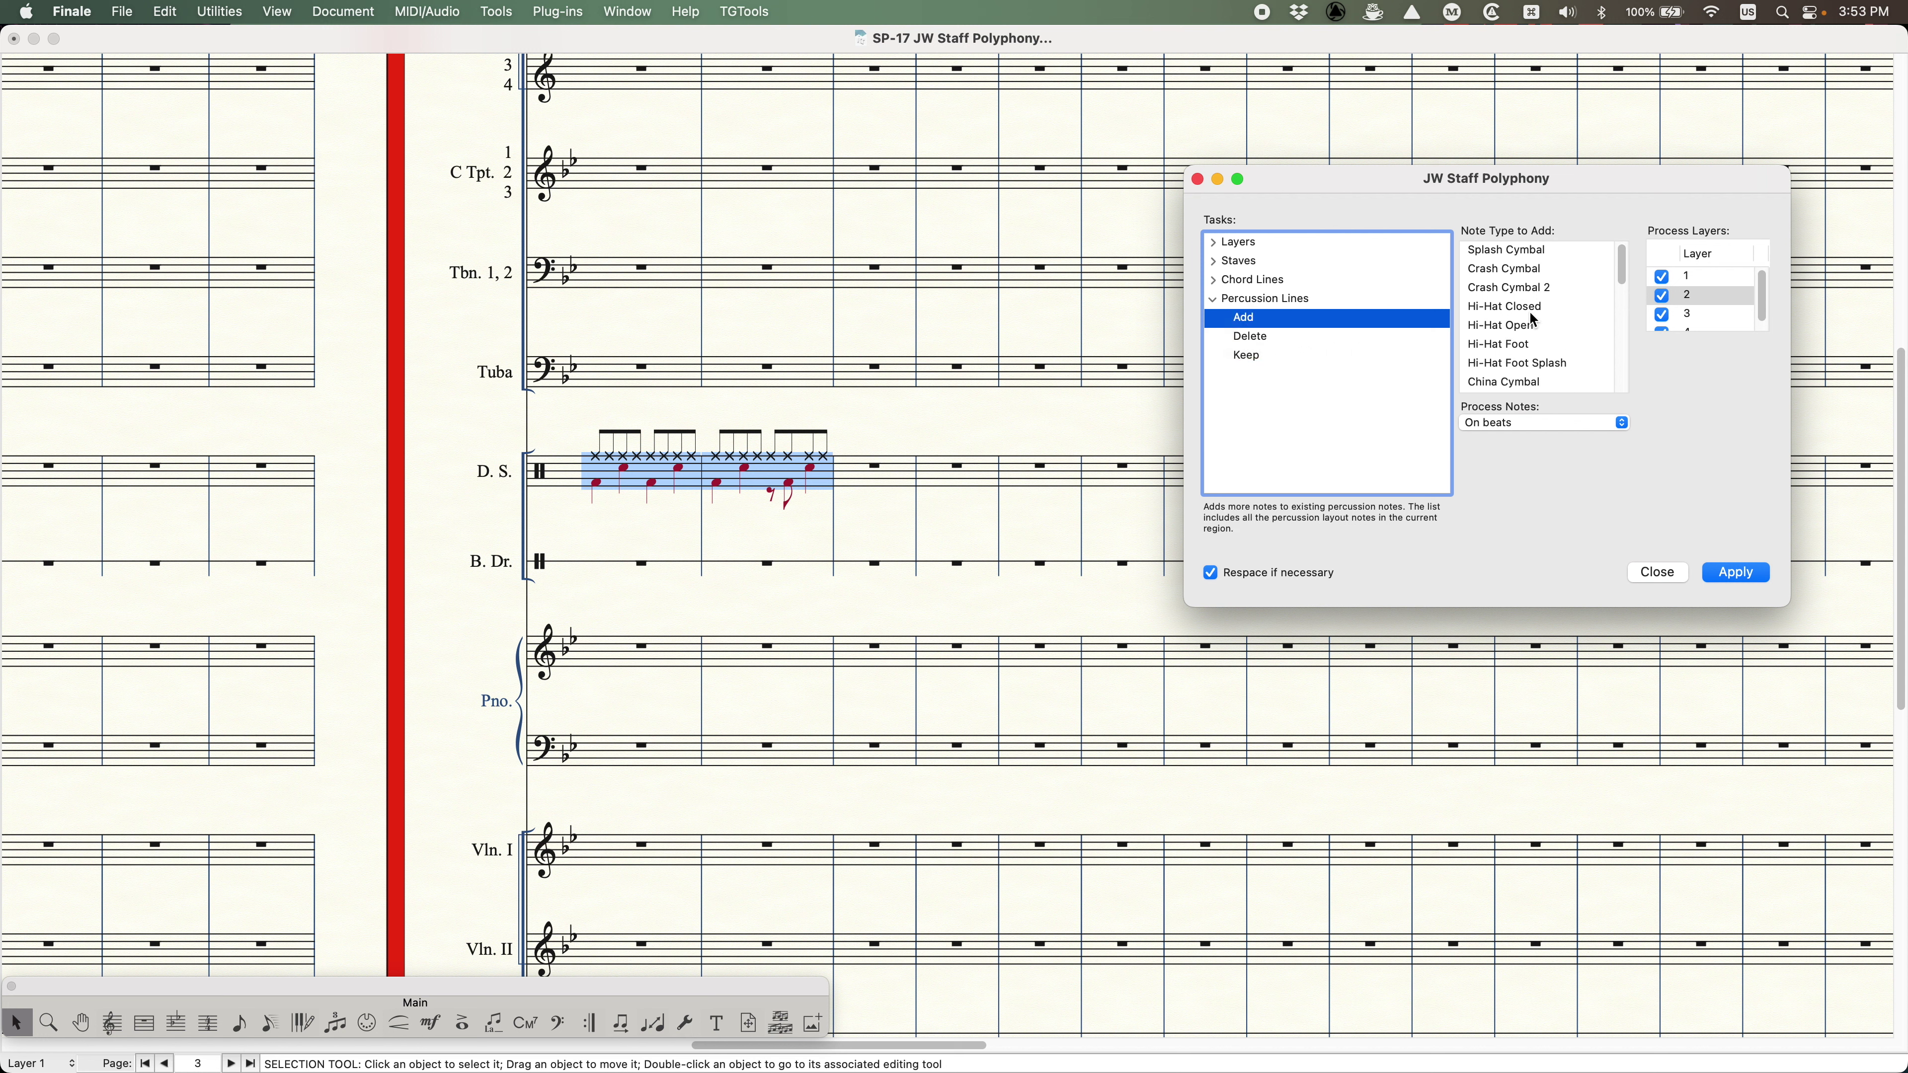
{"action": "left_click", "coordinate": [1505, 273]}
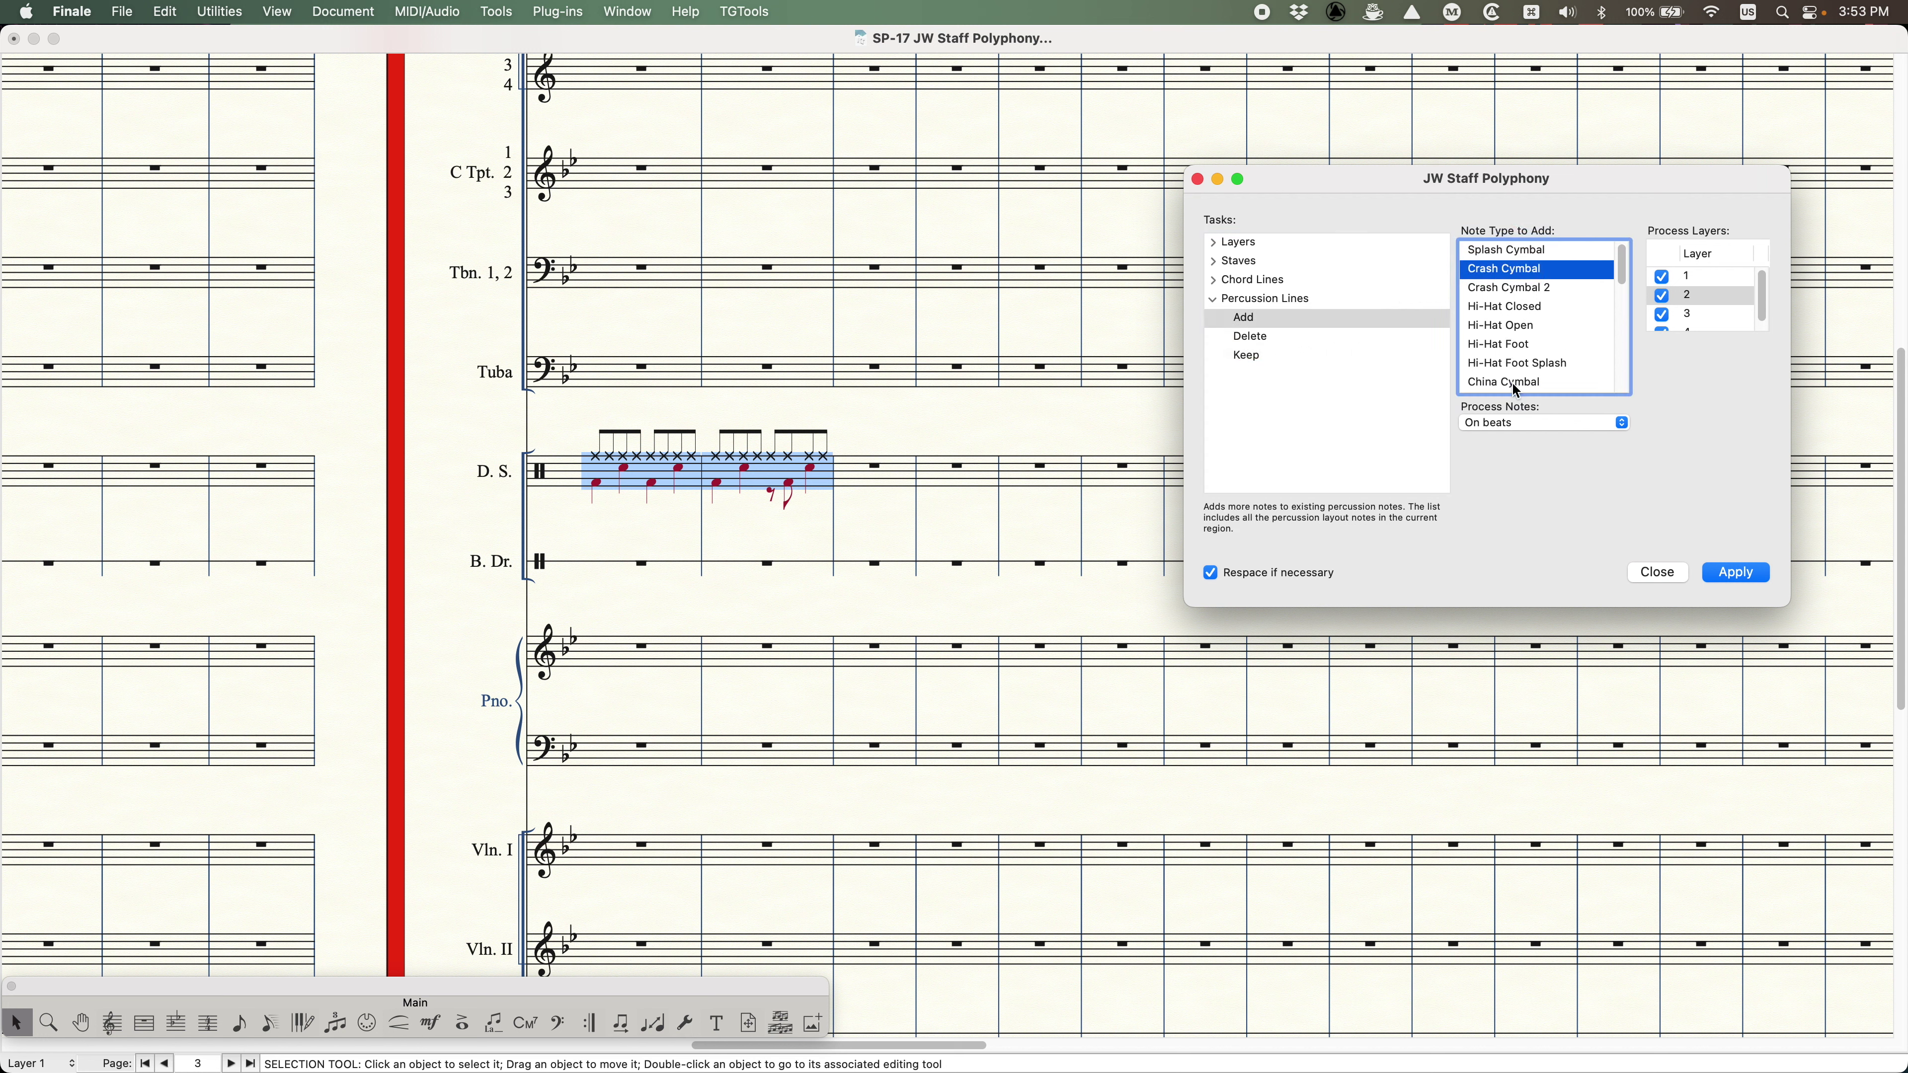
{"action": "left_click", "coordinate": [1517, 425]}
{"action": "left_click", "coordinate": [1522, 425]}
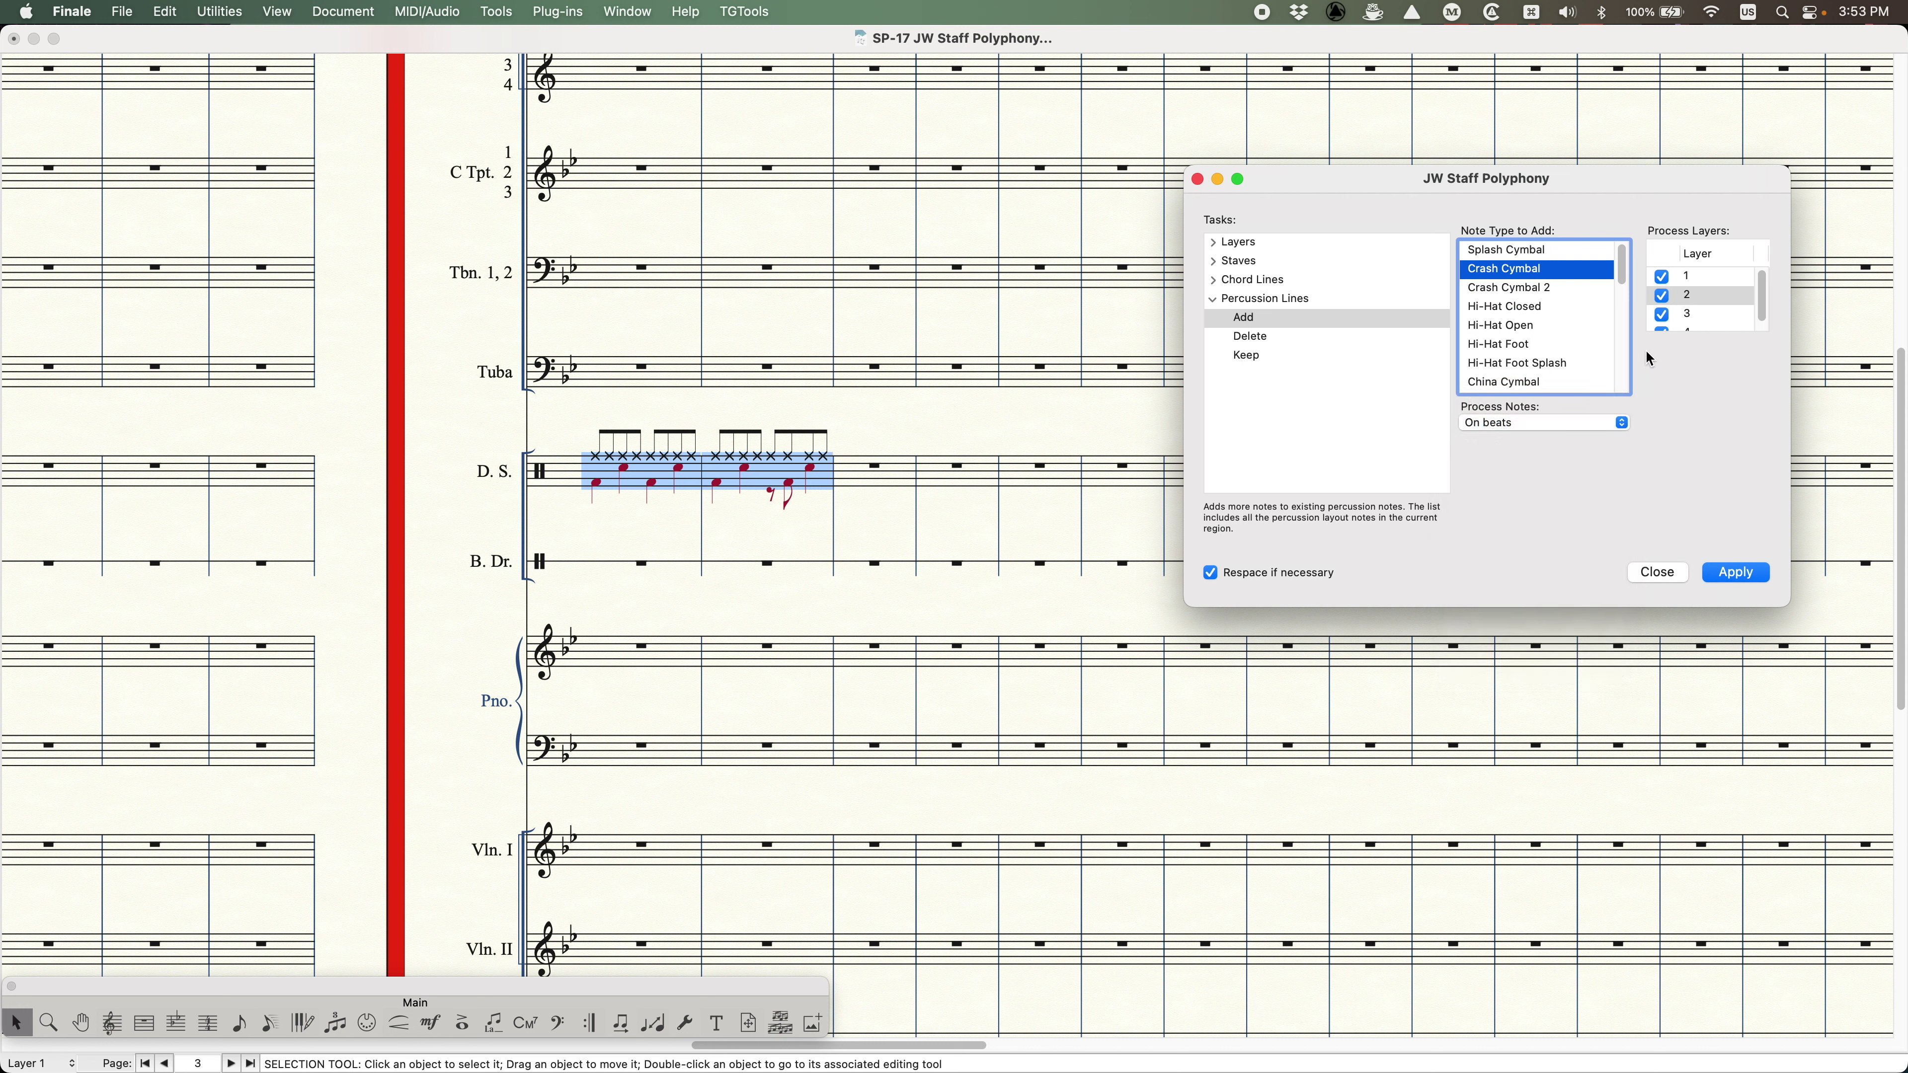
{"action": "left_click", "coordinate": [1663, 295]}
{"action": "left_click", "coordinate": [1663, 314]}
{"action": "left_click", "coordinate": [1667, 331]}
- Try adding Crash Cymbal notes on the beats of both drum set measures, and undo the addition
{"action": "left_click", "coordinate": [1532, 270]}
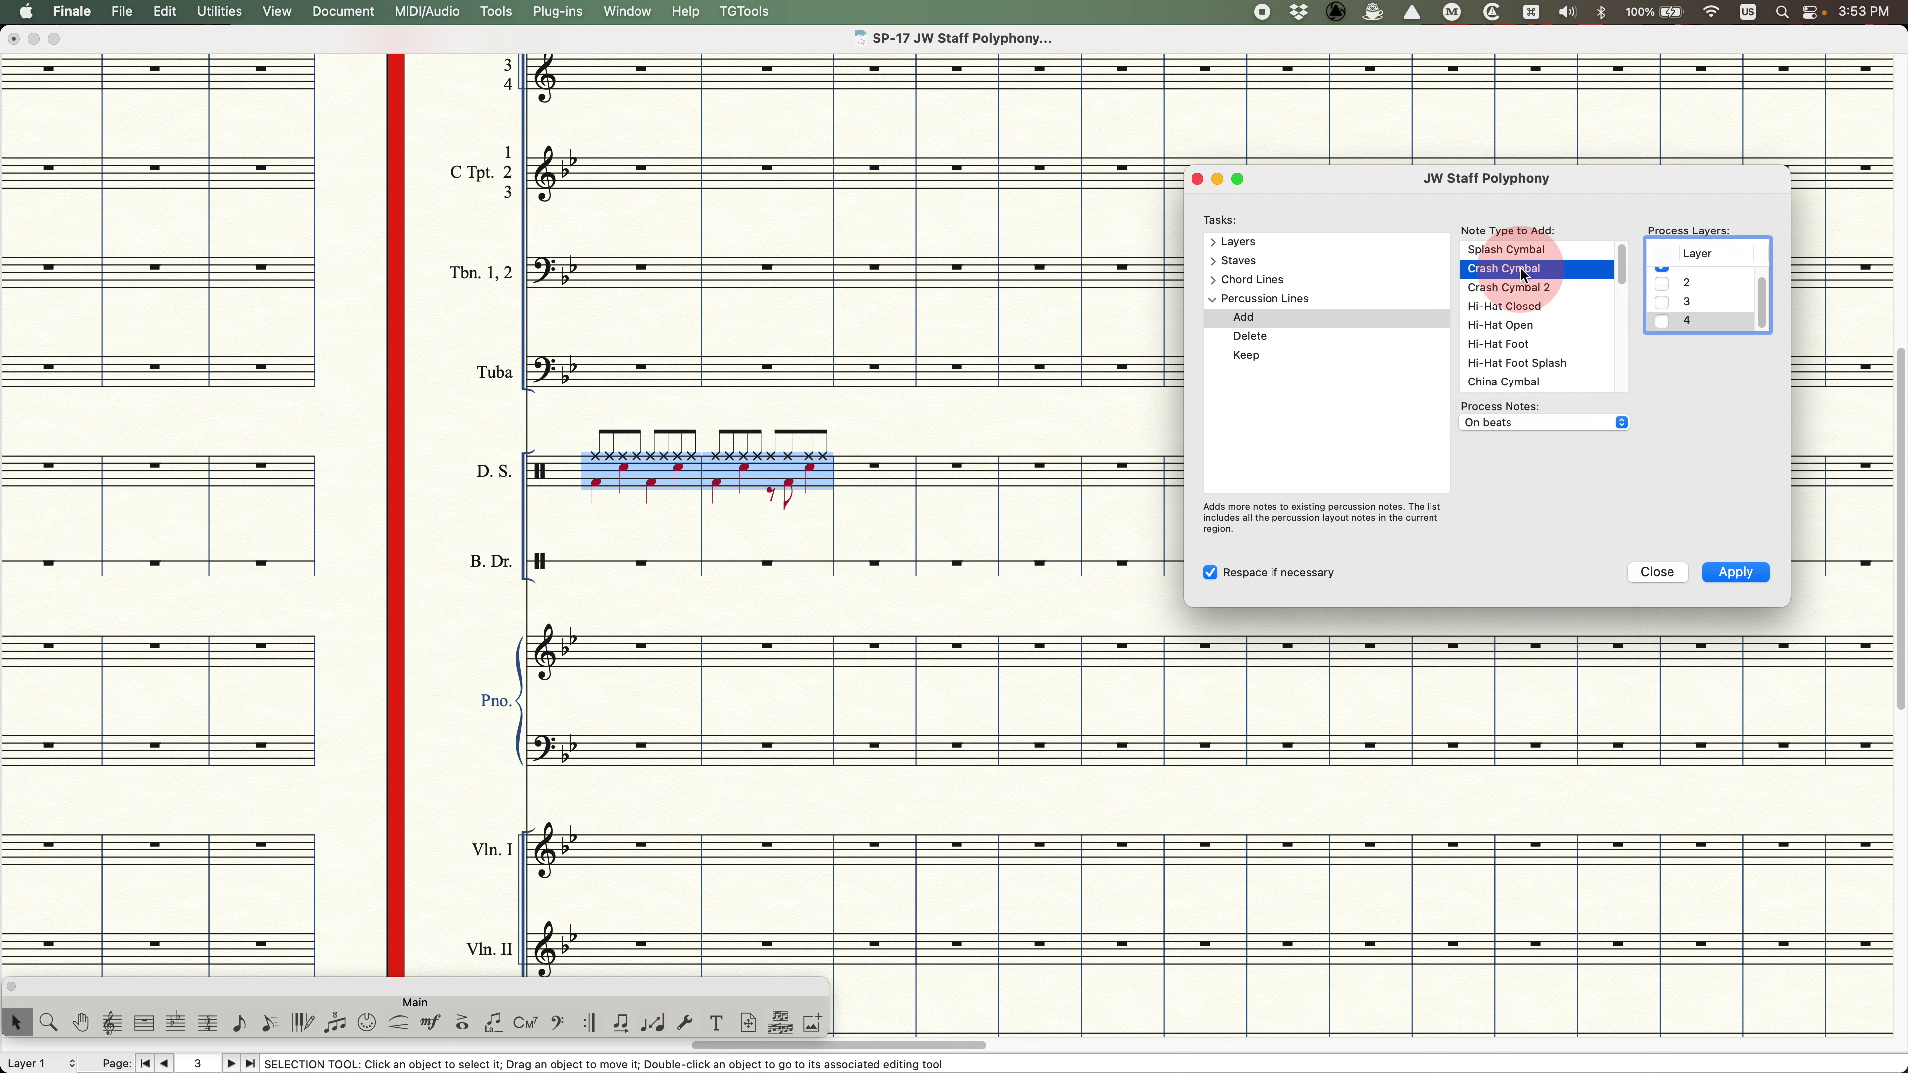
{"action": "left_click", "coordinate": [1738, 578]}
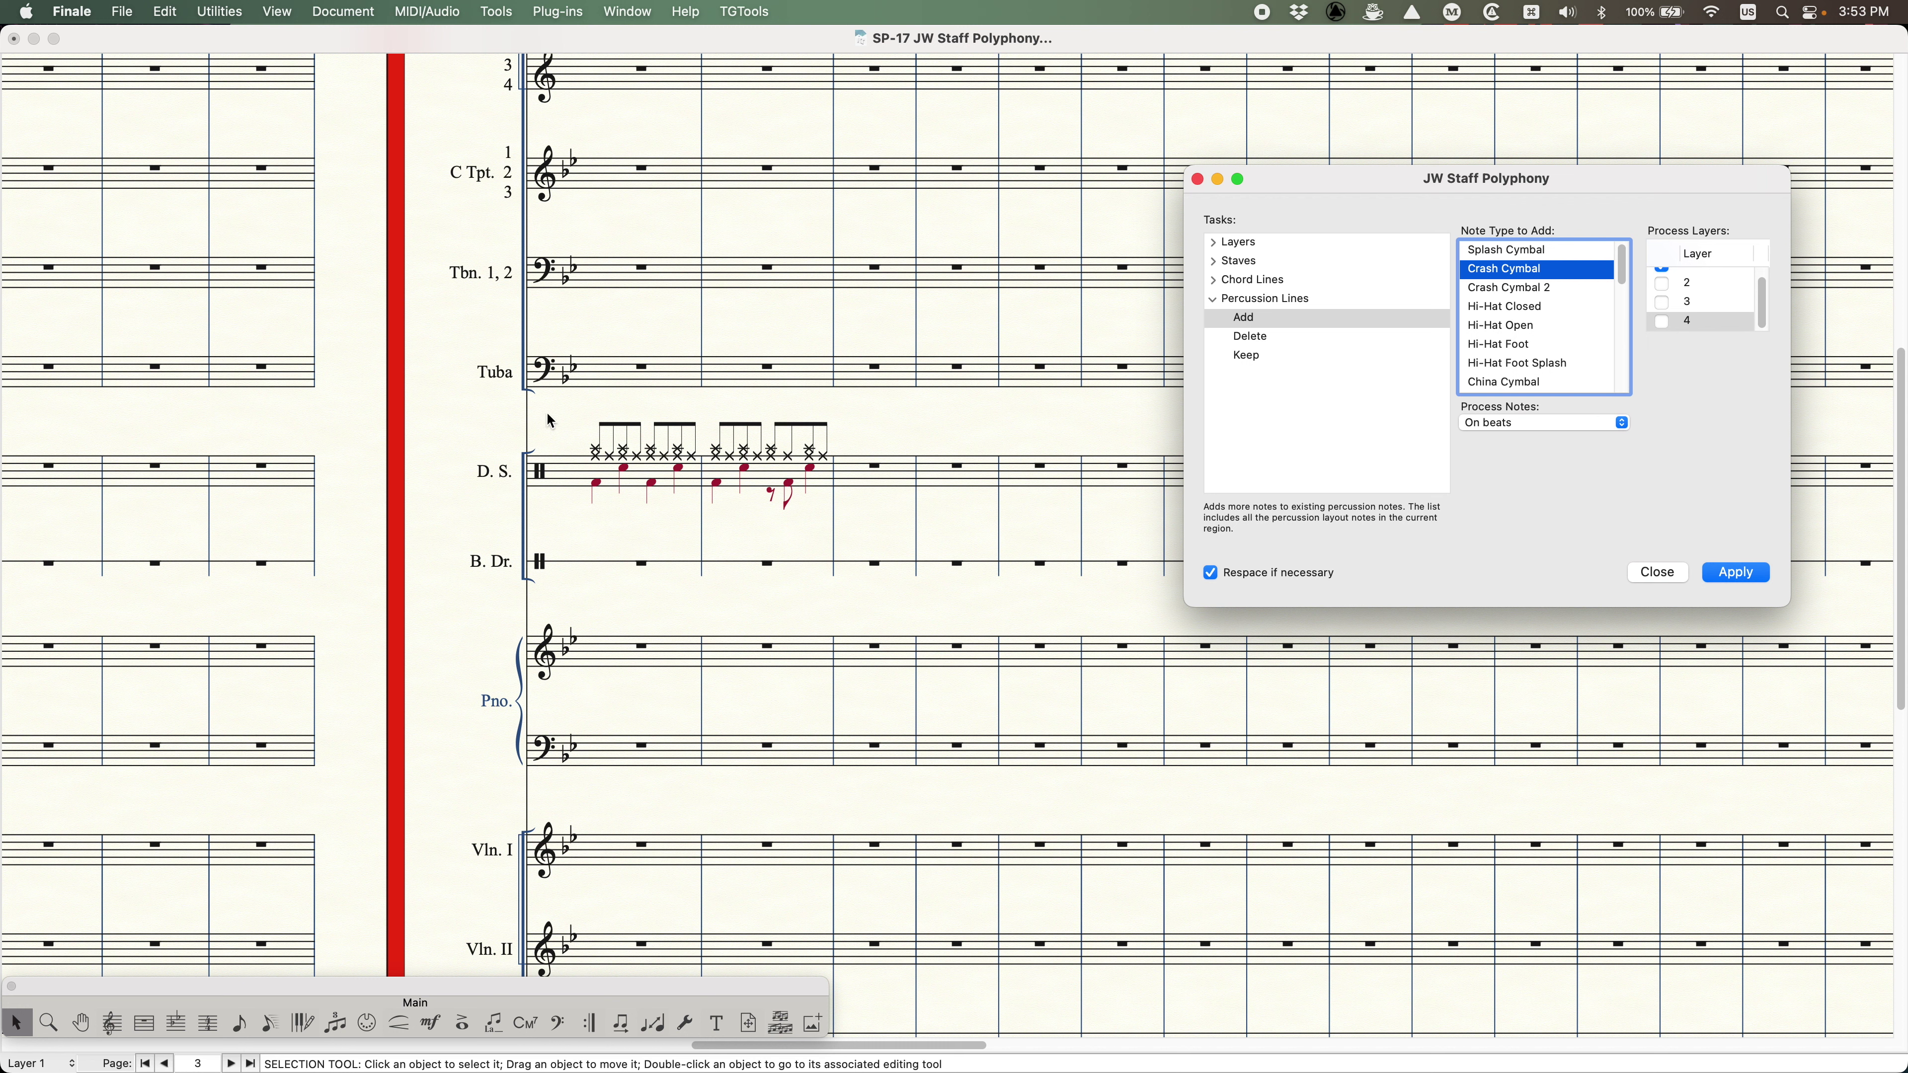
{"action": "left_click", "coordinate": [863, 449]}
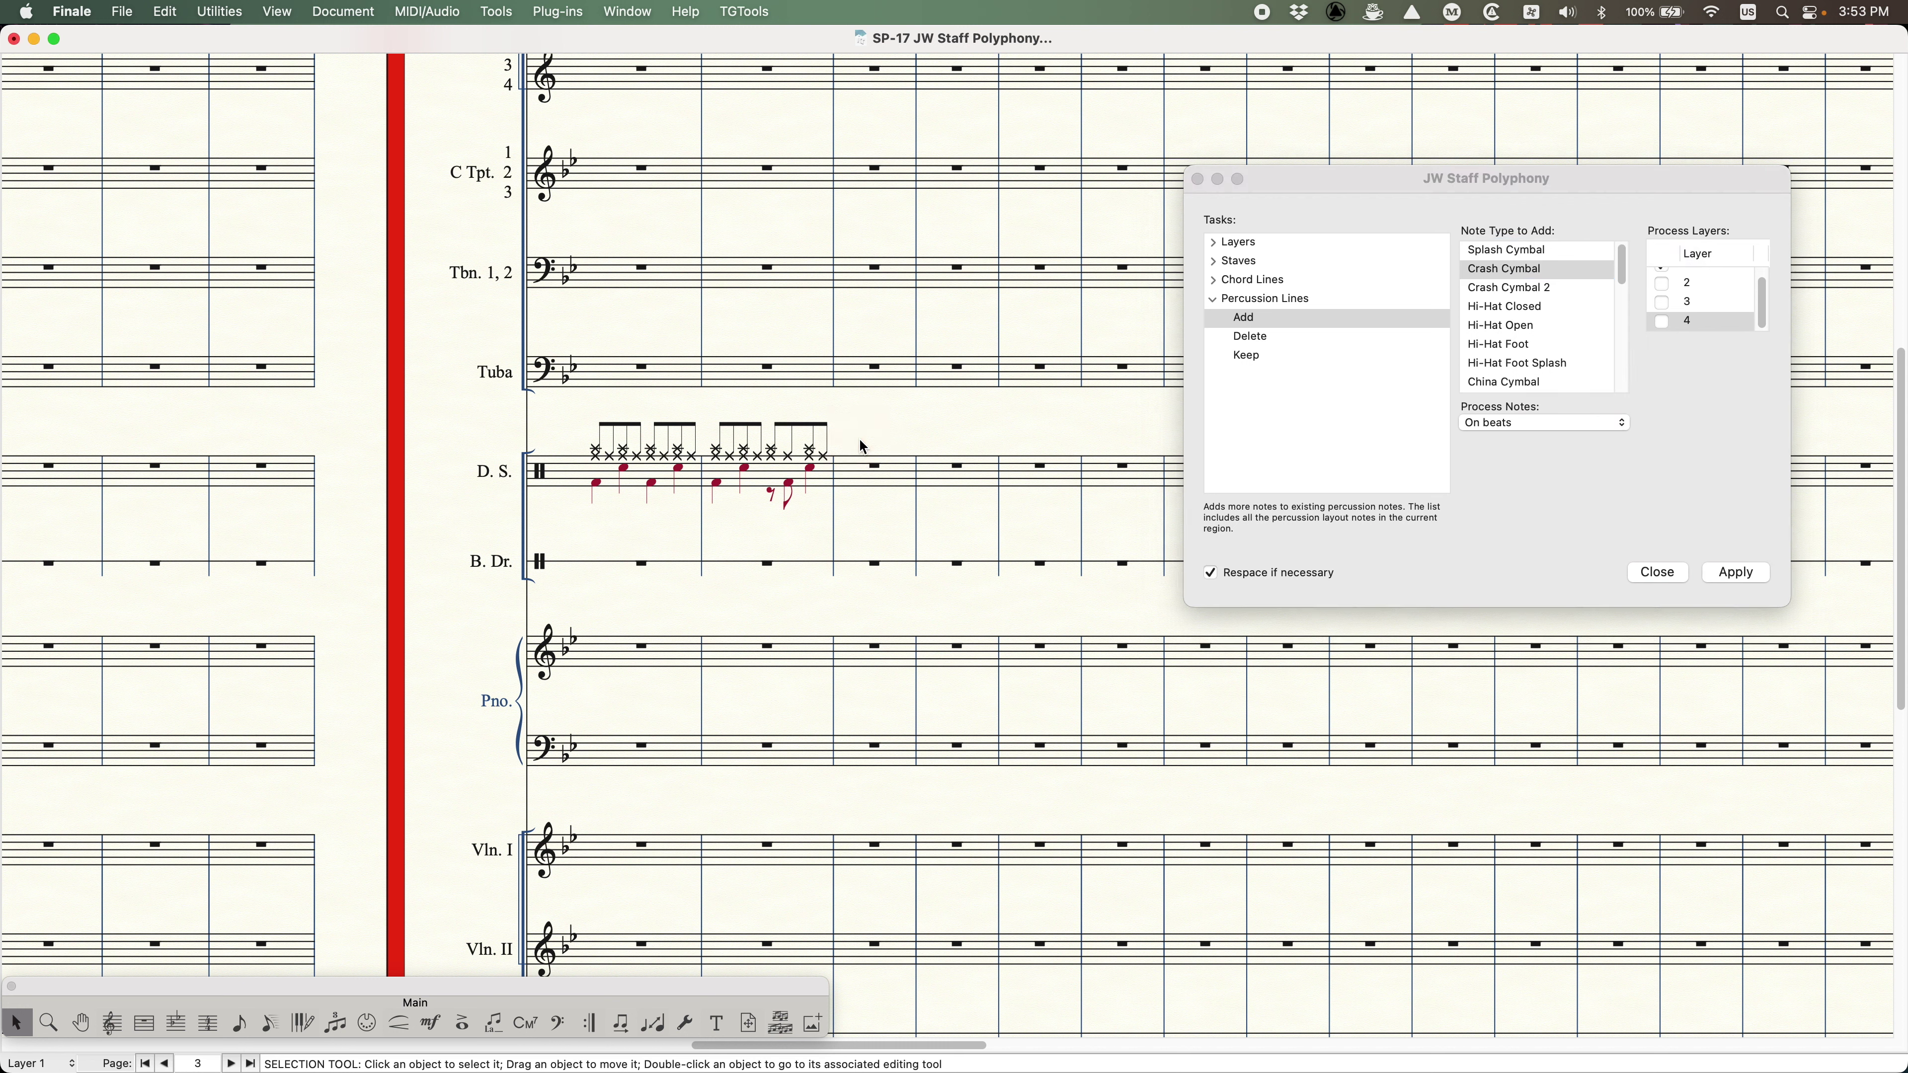
{"action": "key", "text": "super+z"}
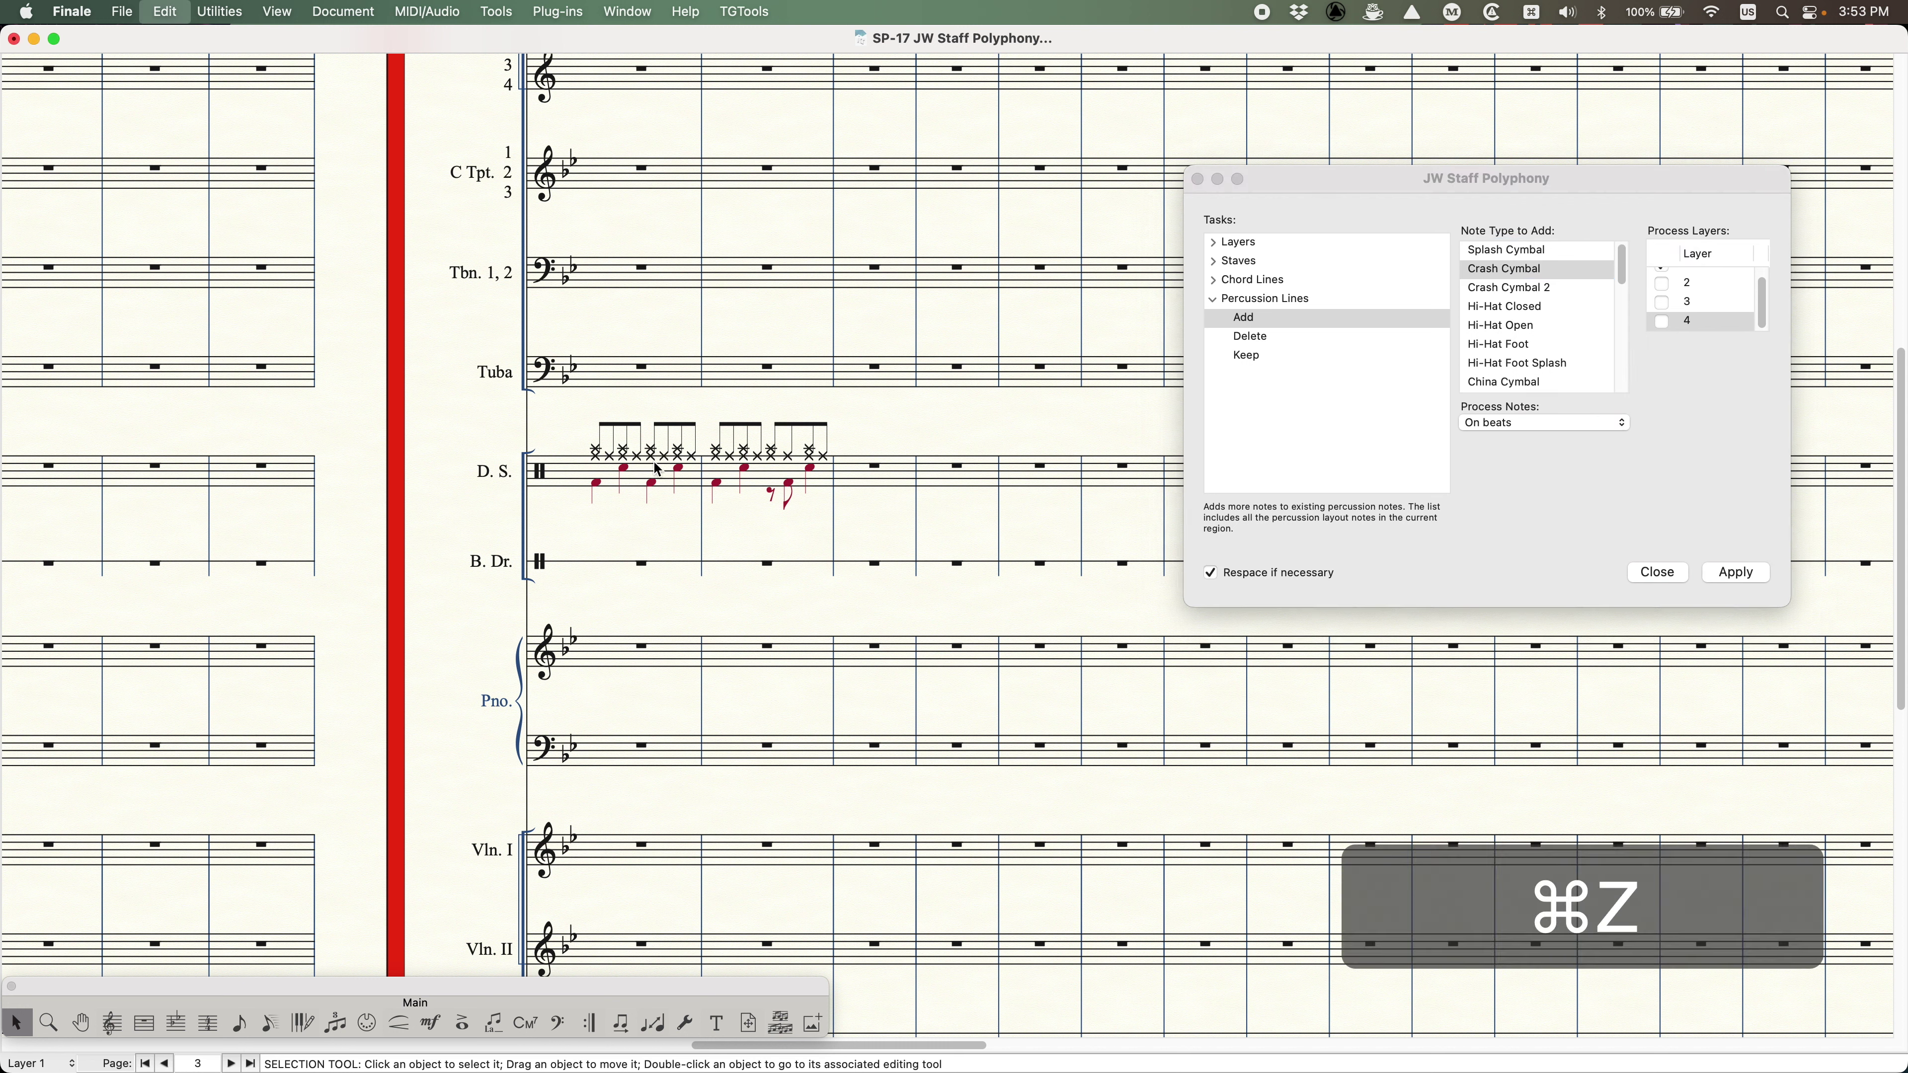
- Add a Crash Cymbal note to only the first beat of the first notated drum set measure
{"action": "left_click_drag", "start_coordinate": [577, 418], "coordinate": [618, 488]}
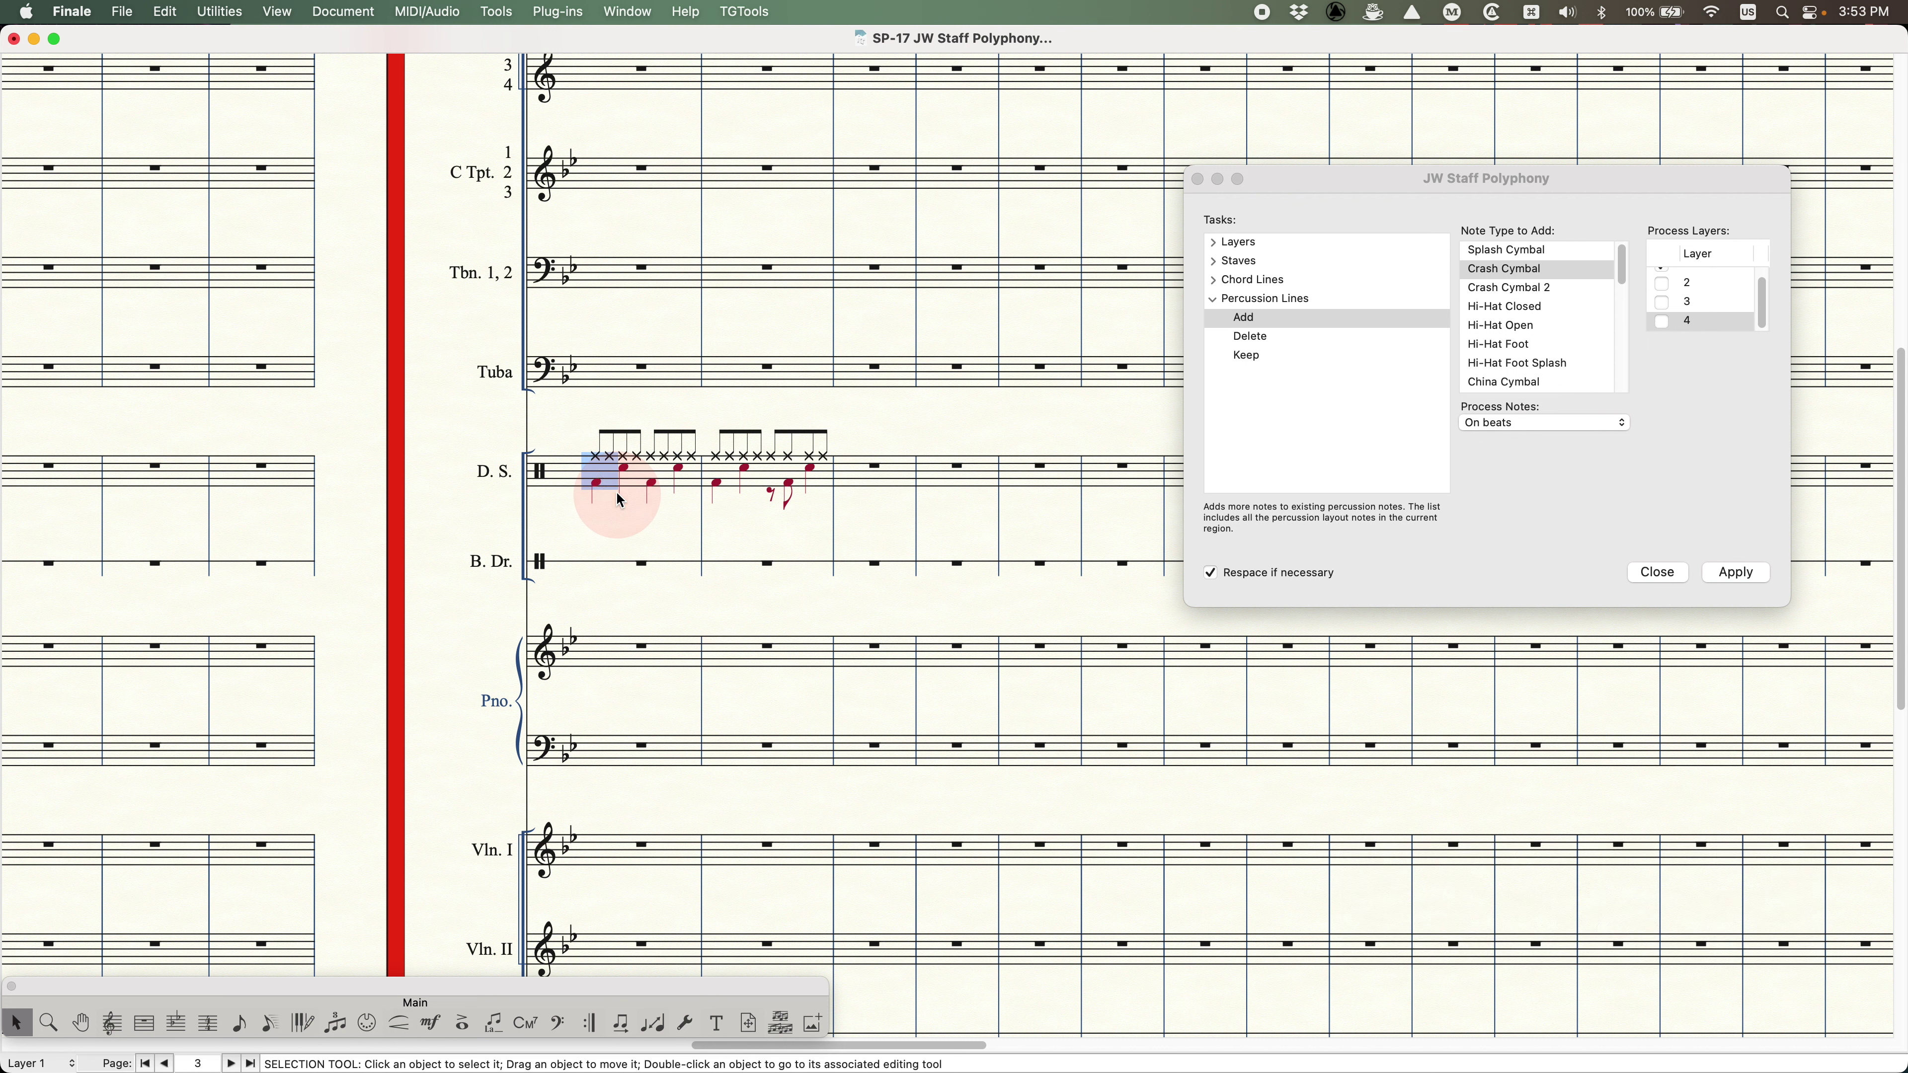
{"action": "left_click", "coordinate": [1675, 381]}
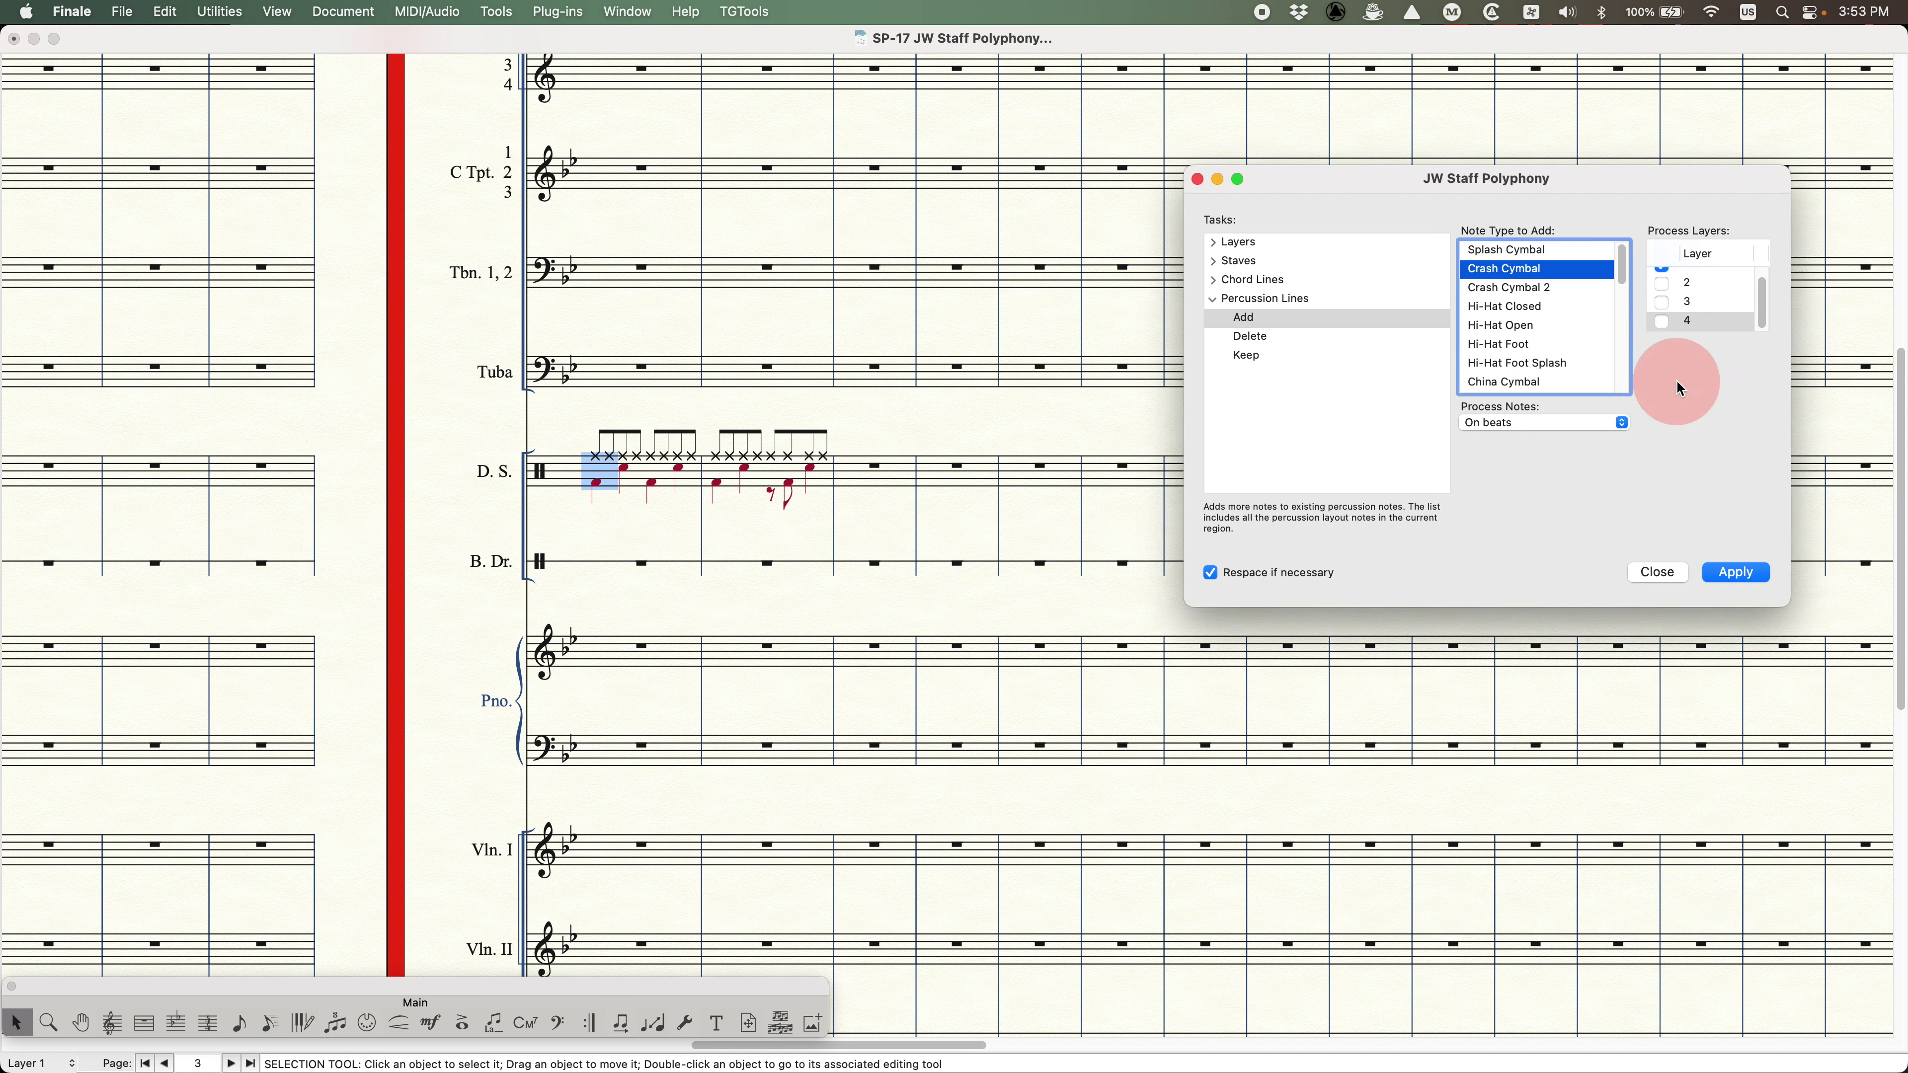
{"action": "left_click", "coordinate": [1735, 573]}
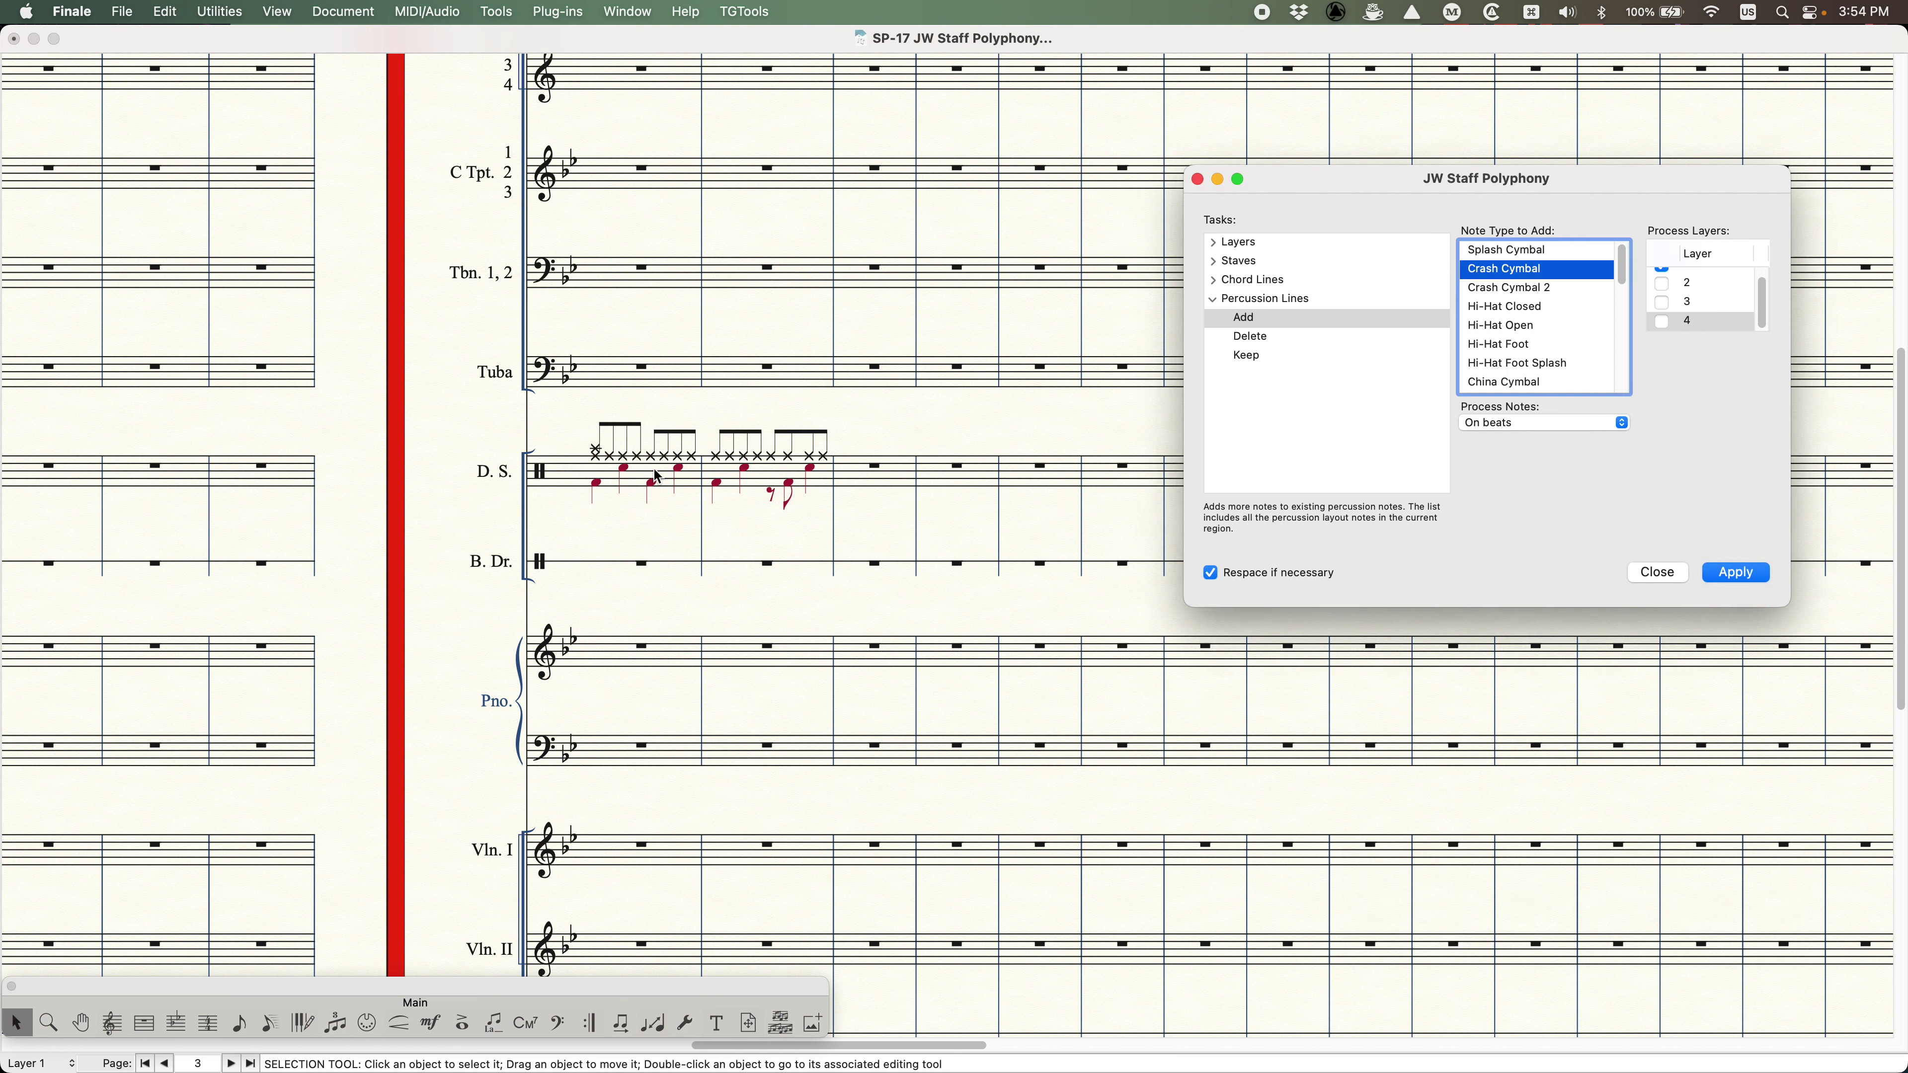
- Undo the Crash Cymbal addition and select both notated drum set measures for the percussion Delete task
{"action": "key", "text": "super+z"}
{"action": "key", "text": "super+z"}
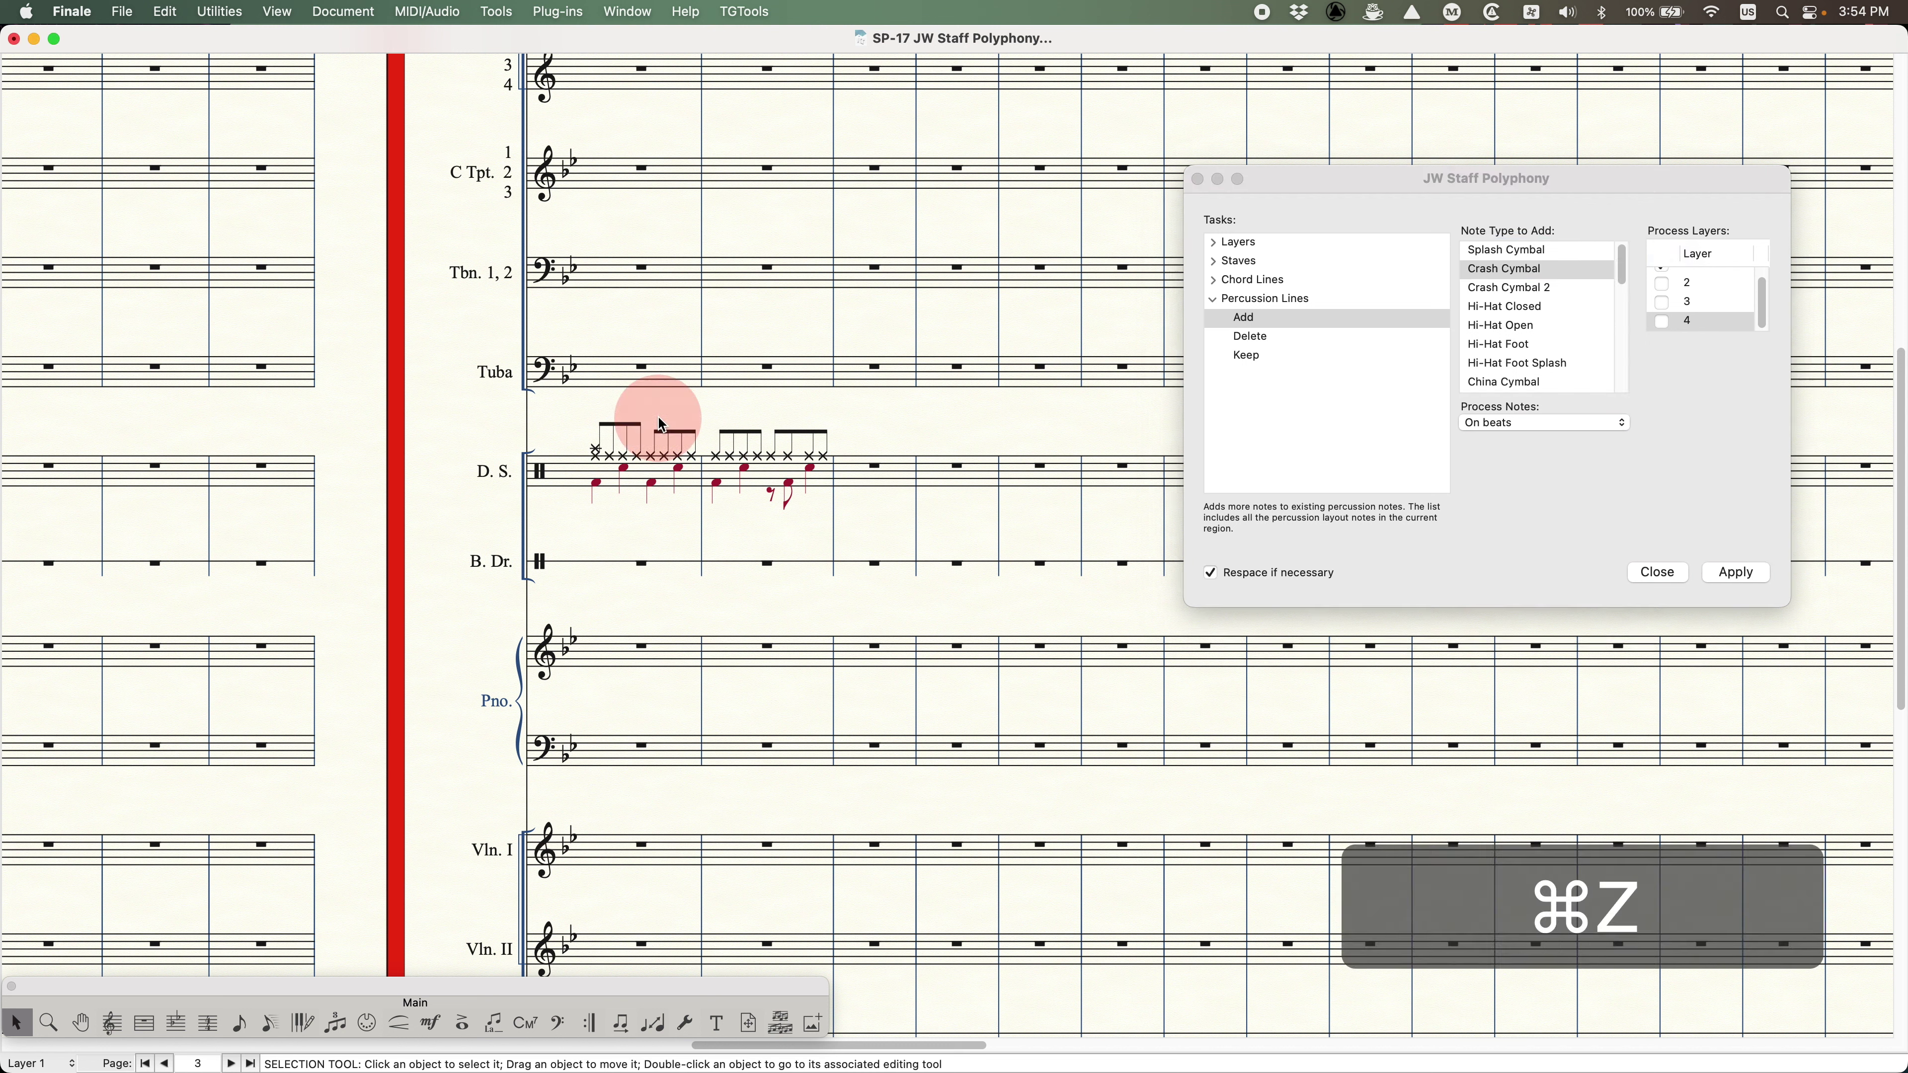
{"action": "left_click", "coordinate": [646, 468]}
{"action": "left_click", "coordinate": [808, 478], "text": "shift"}
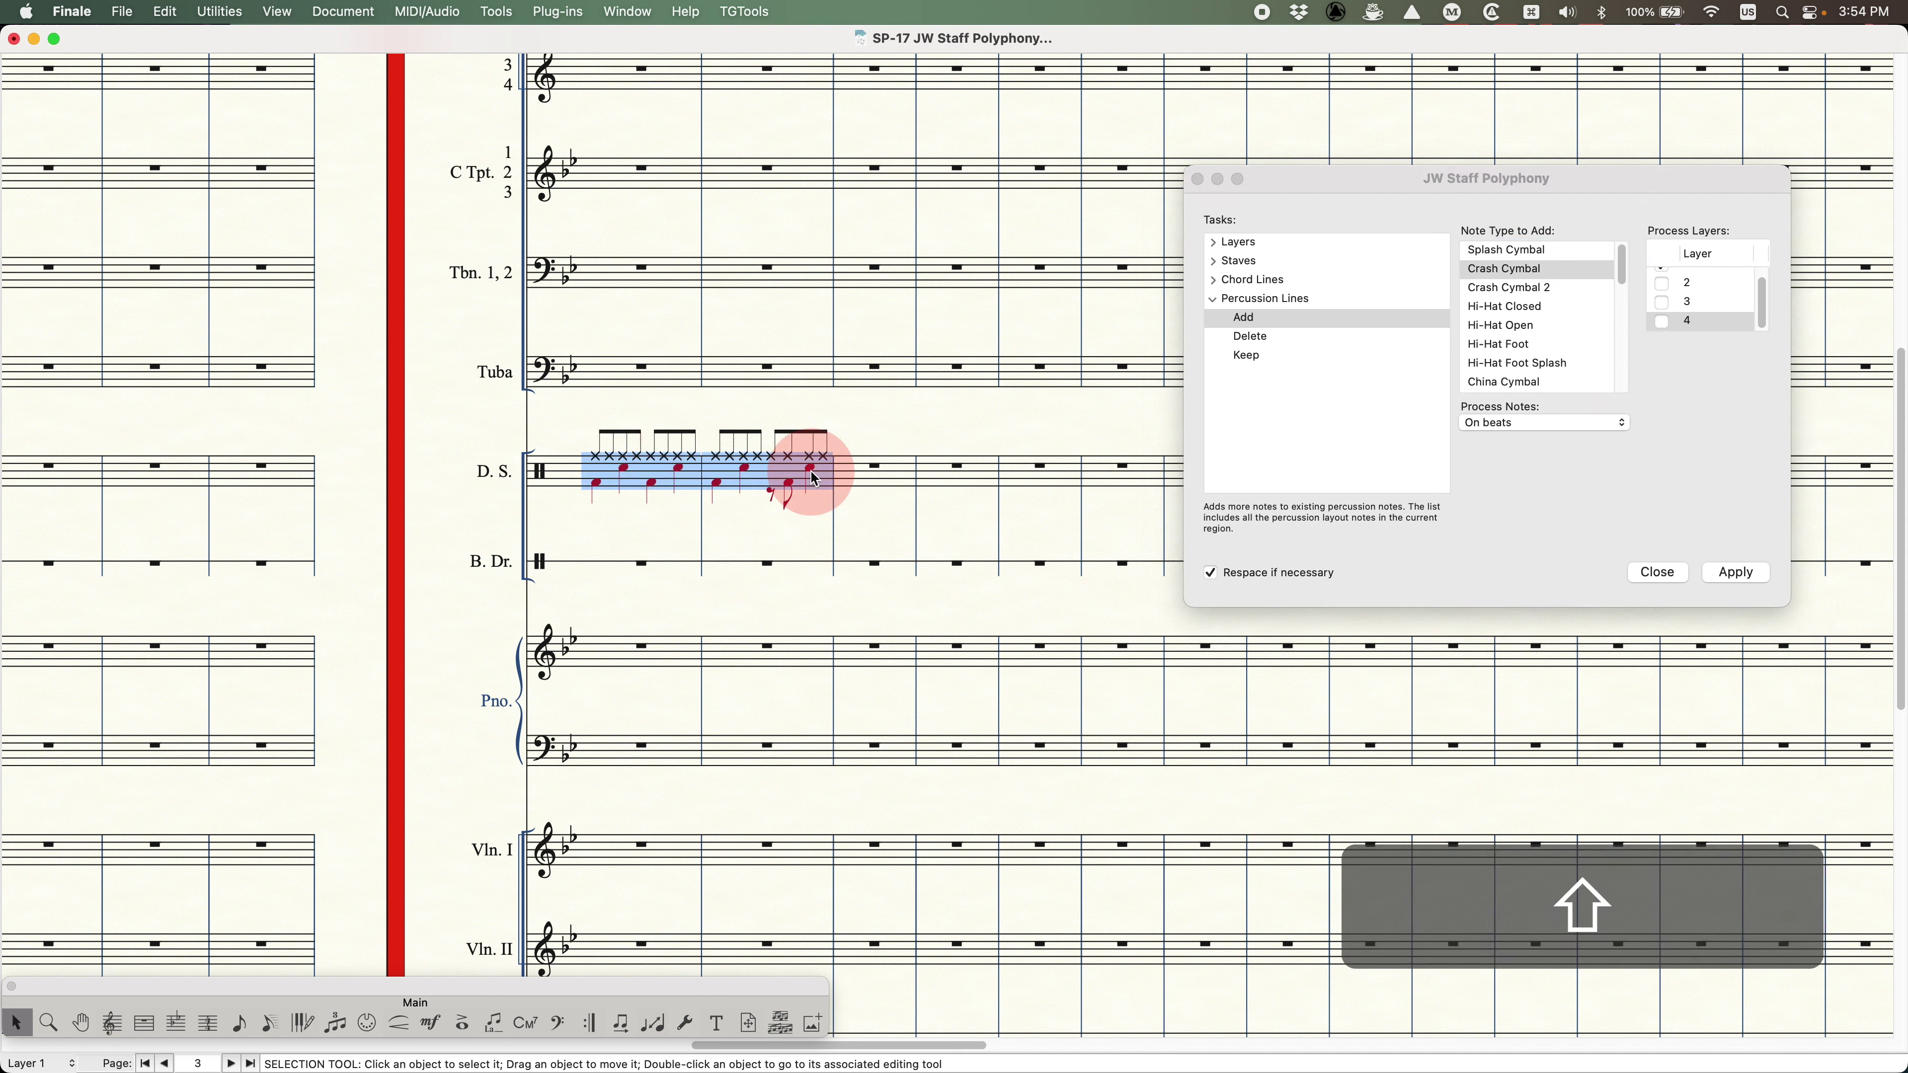
{"action": "left_click", "coordinate": [1307, 387]}
{"action": "left_click", "coordinate": [1270, 337]}
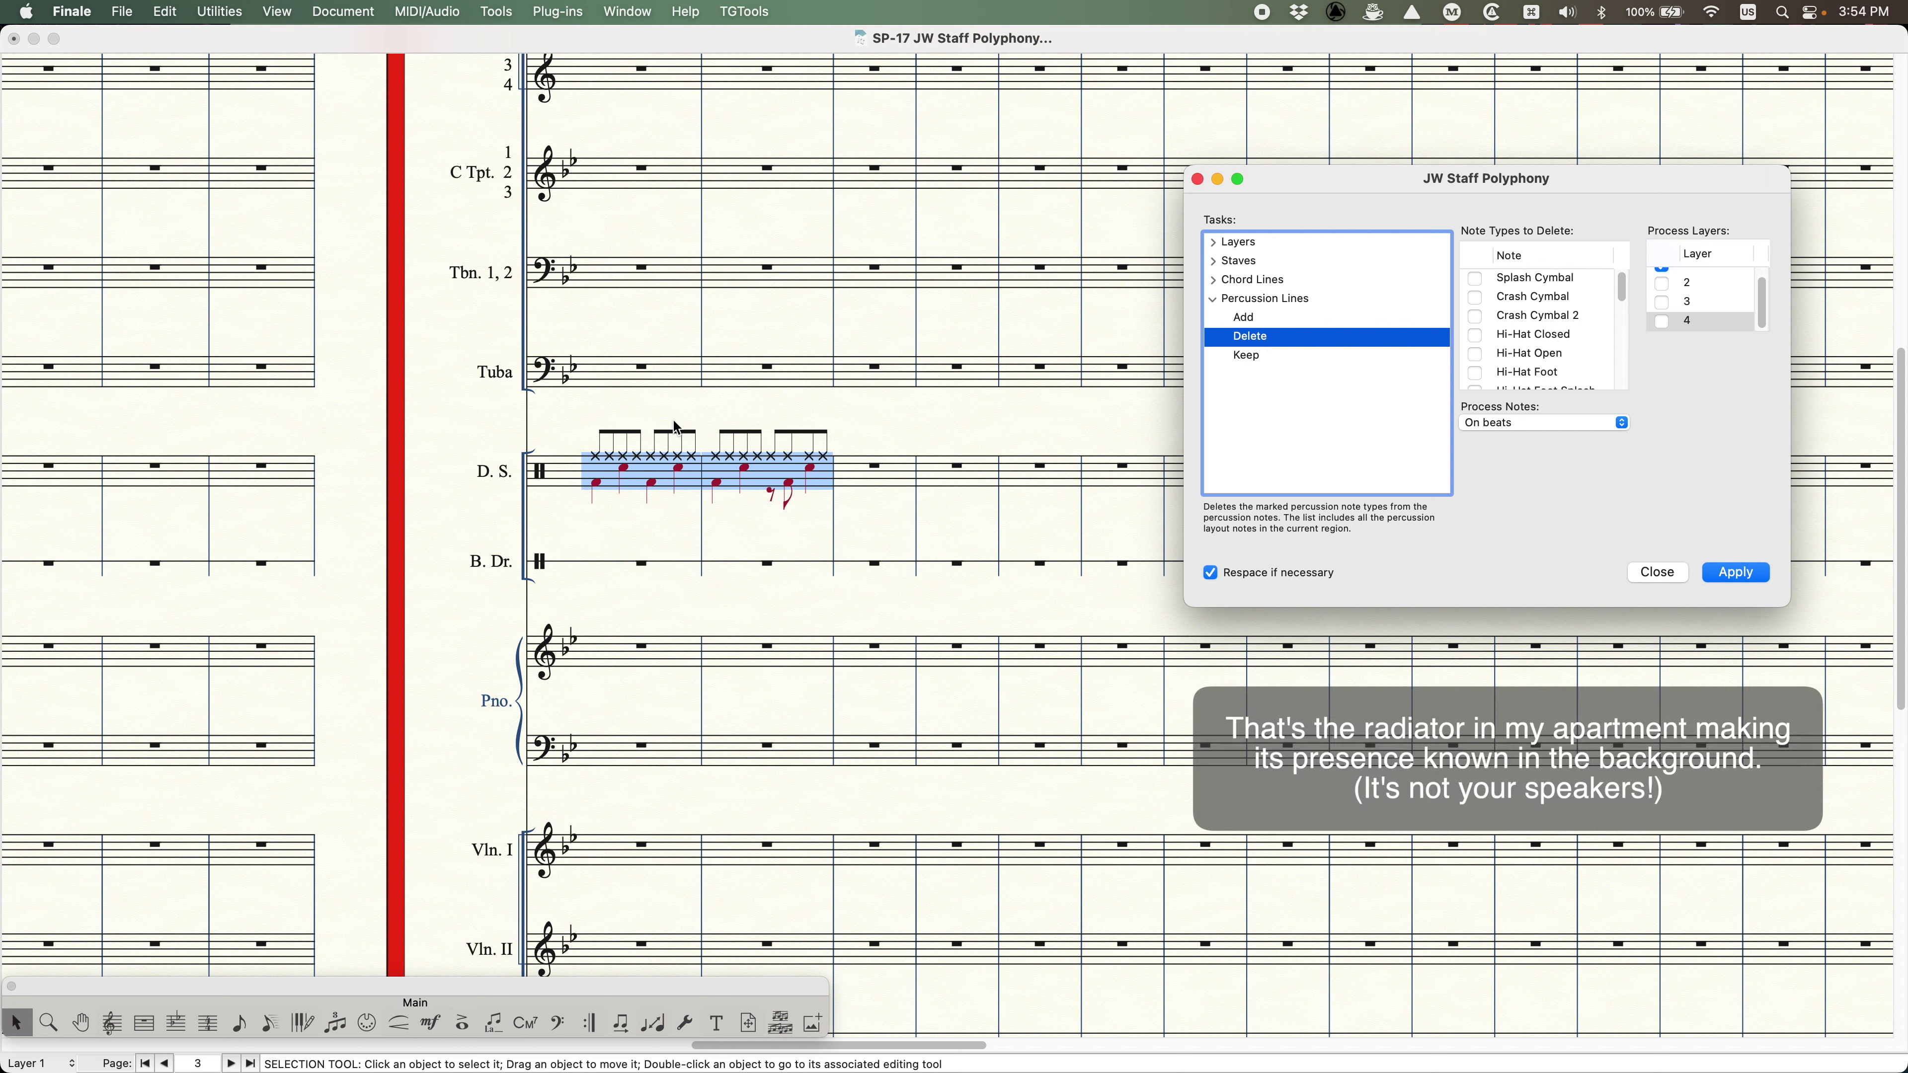
- Redo the Crash Cymbal addition and delete the Crash Cymbal on beats from both drum set measures
{"action": "left_click", "coordinate": [708, 416]}
{"action": "key", "text": "shift+super+z"}
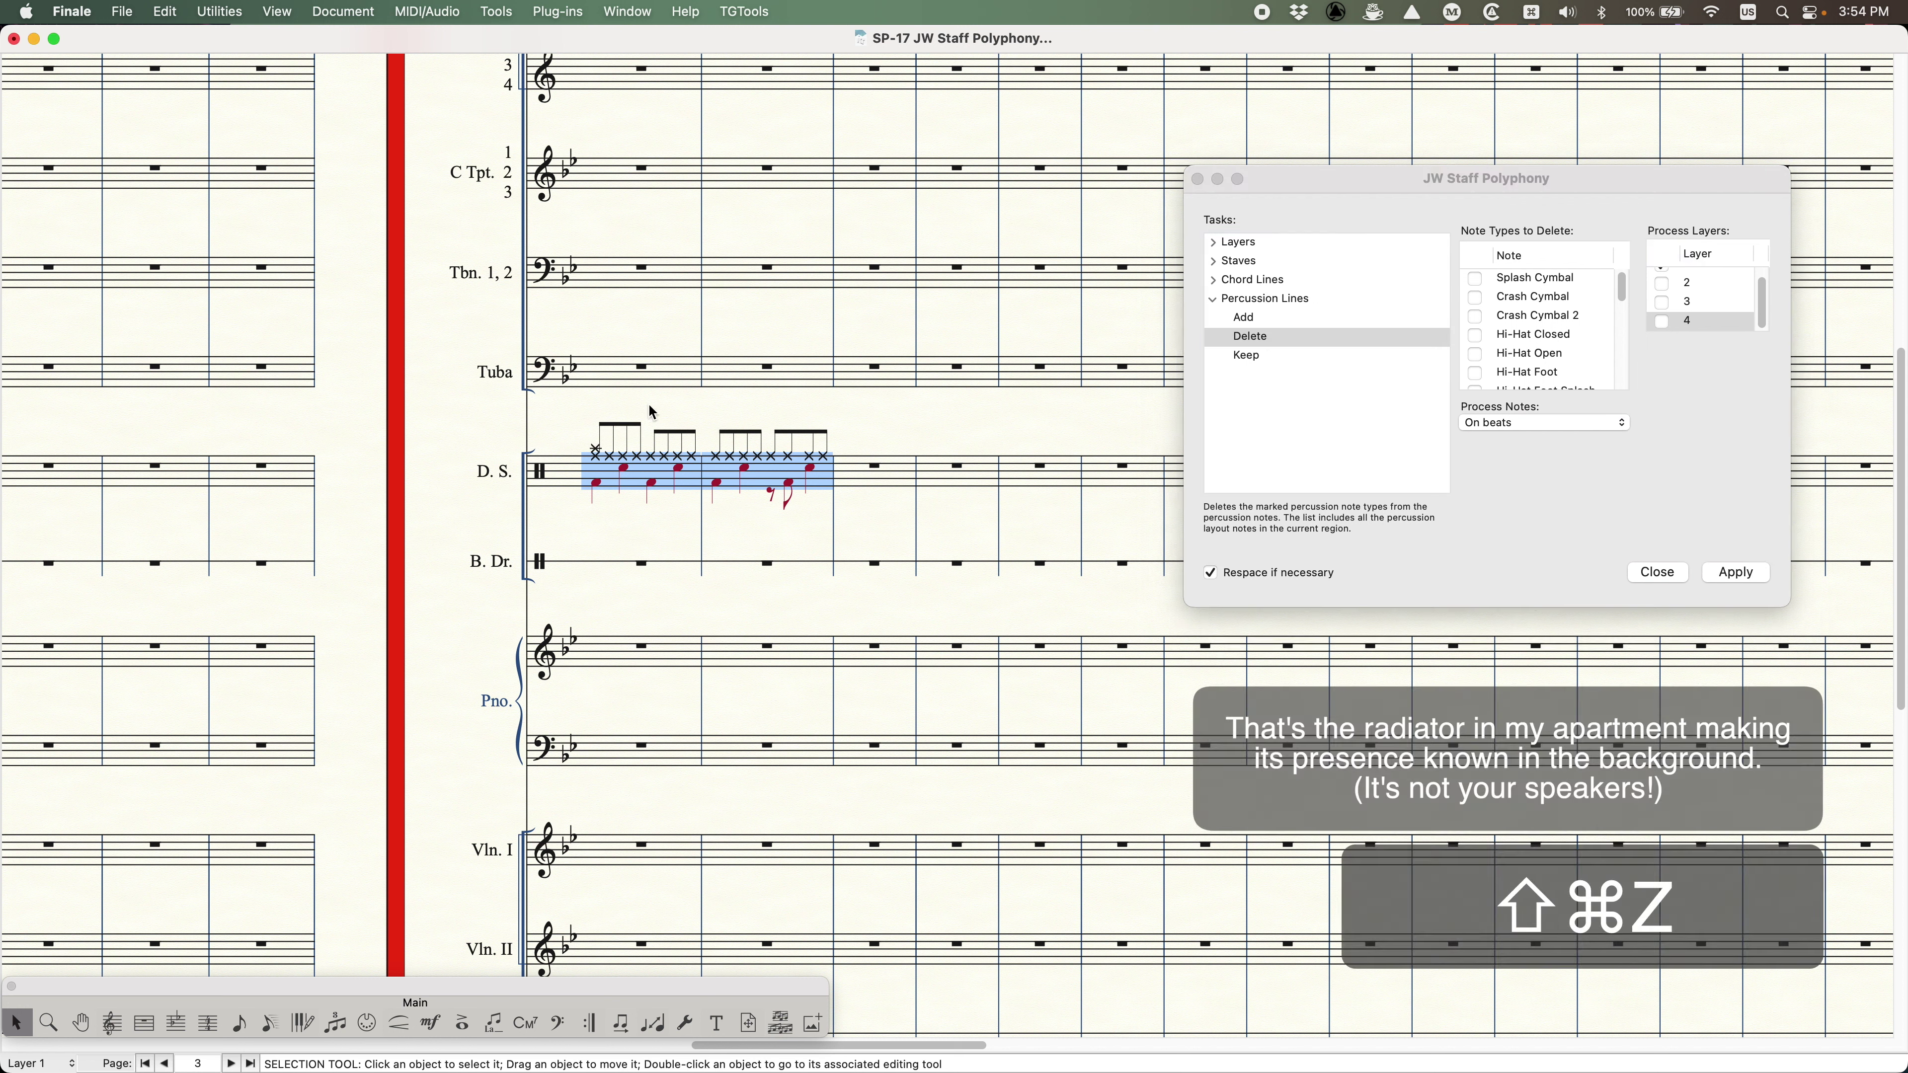
{"action": "left_click", "coordinate": [1387, 406]}
{"action": "left_click", "coordinate": [1506, 298]}
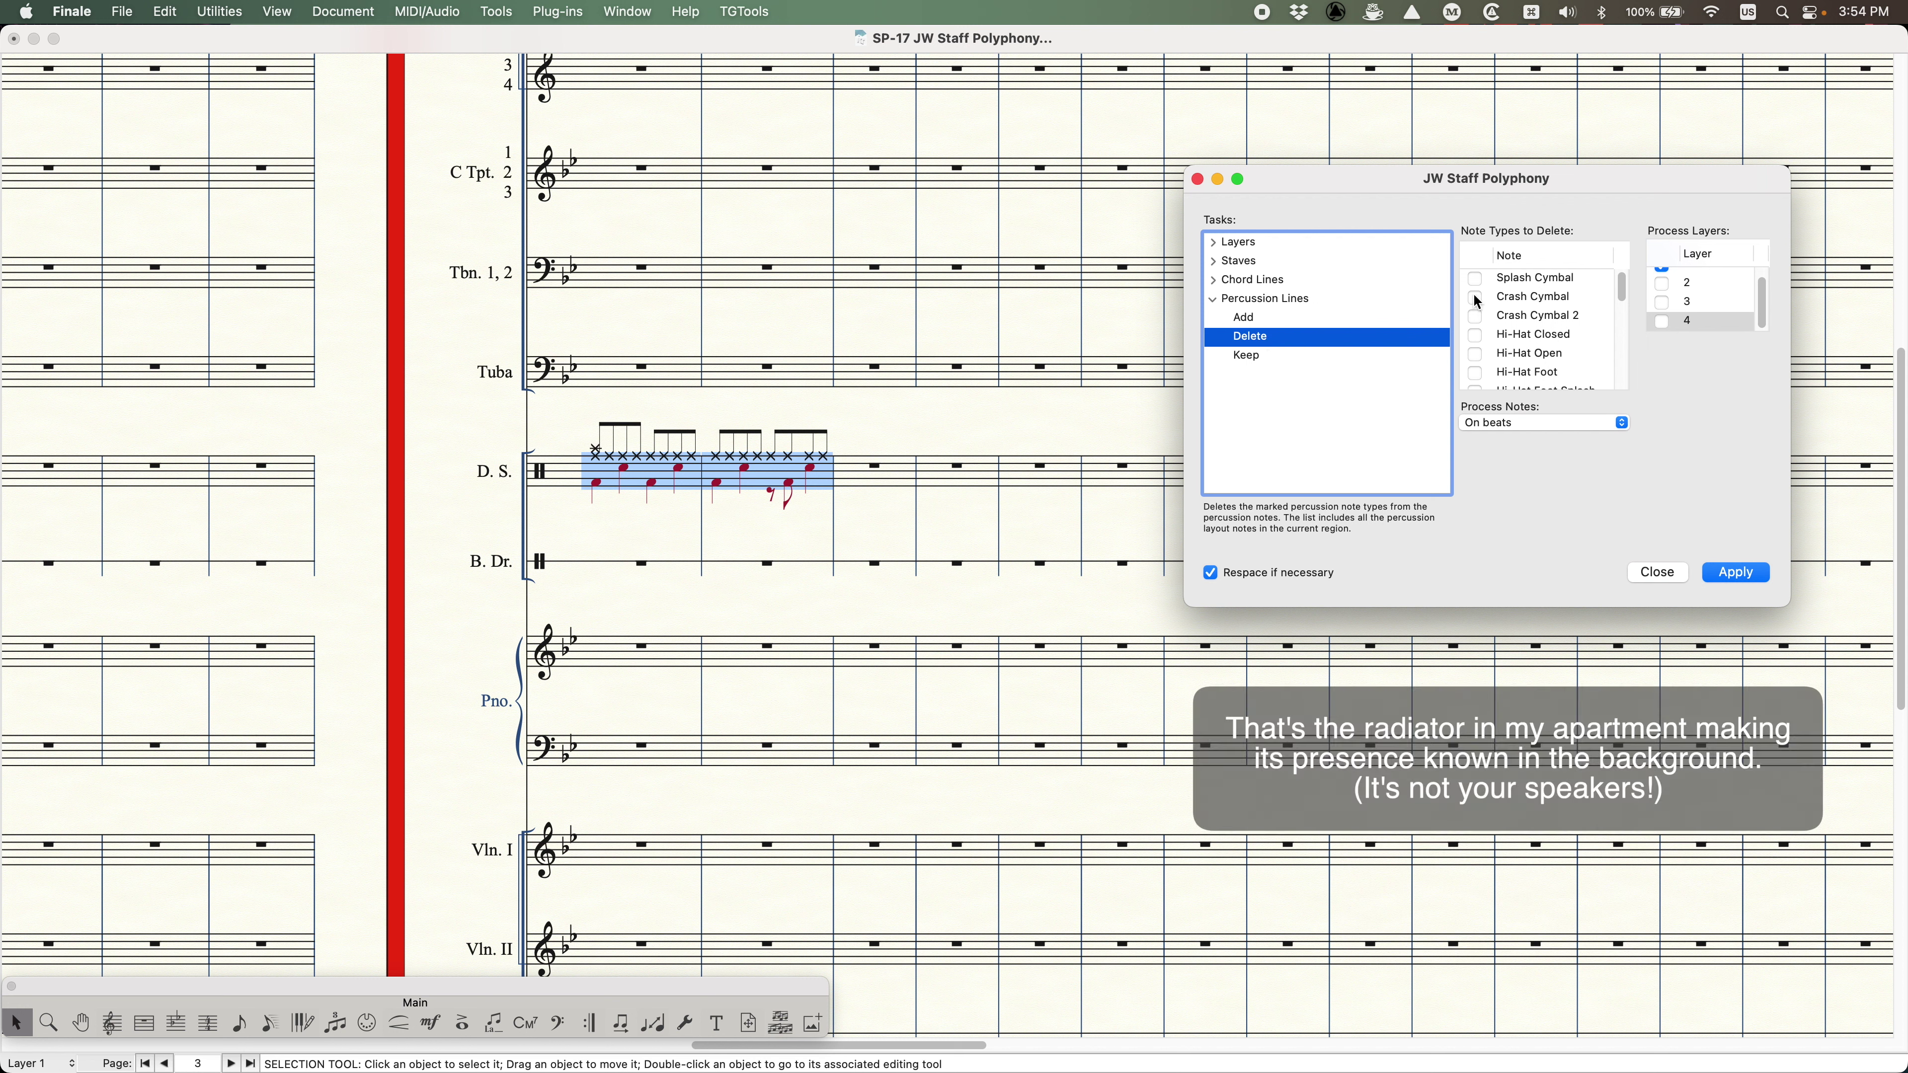
{"action": "left_click", "coordinate": [1737, 575]}
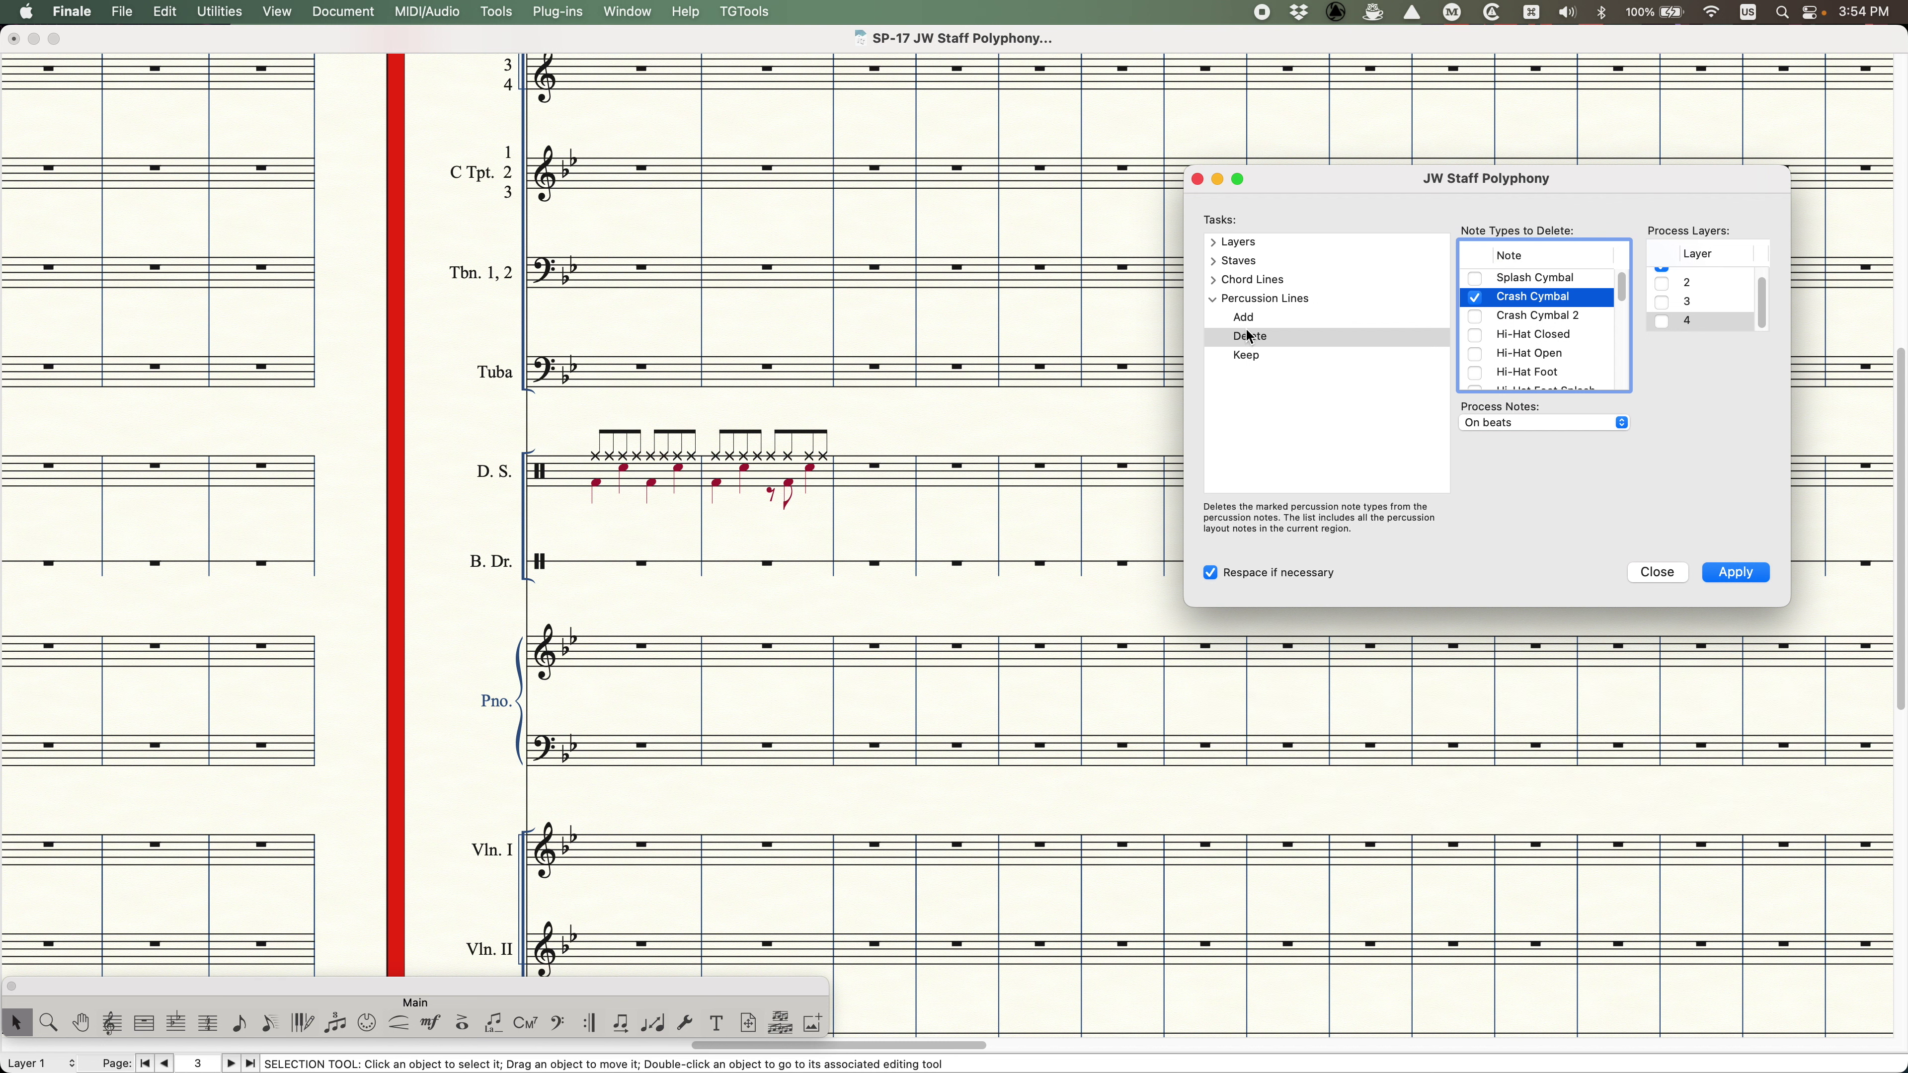
- Mark Ride Cymbal instead of Crash Cymbal as the note type to delete
{"action": "left_click", "coordinate": [1475, 299]}
{"action": "scroll", "coordinate": [1546, 324], "scroll_direction": "down", "scroll_amount": 2}
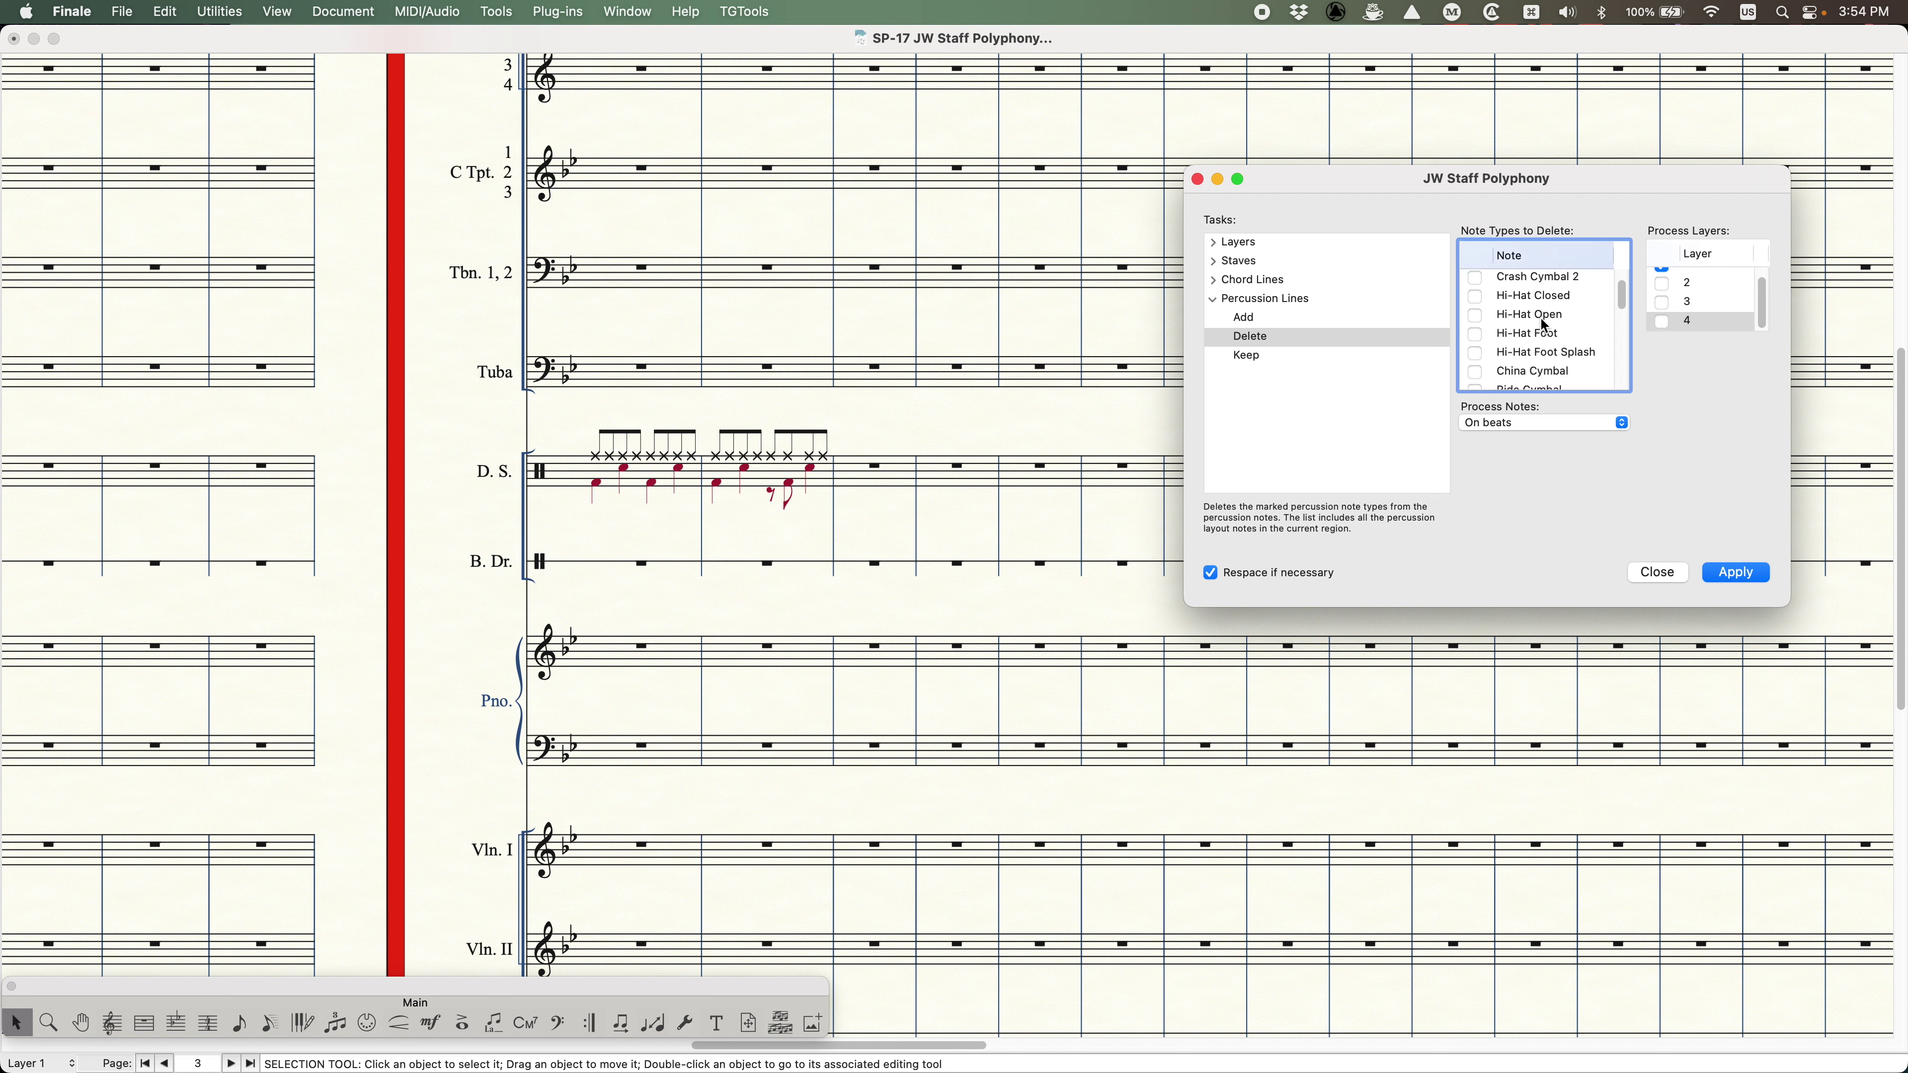
{"action": "scroll", "coordinate": [1546, 325], "scroll_direction": "down", "scroll_amount": 1}
{"action": "left_click", "coordinate": [1475, 365]}
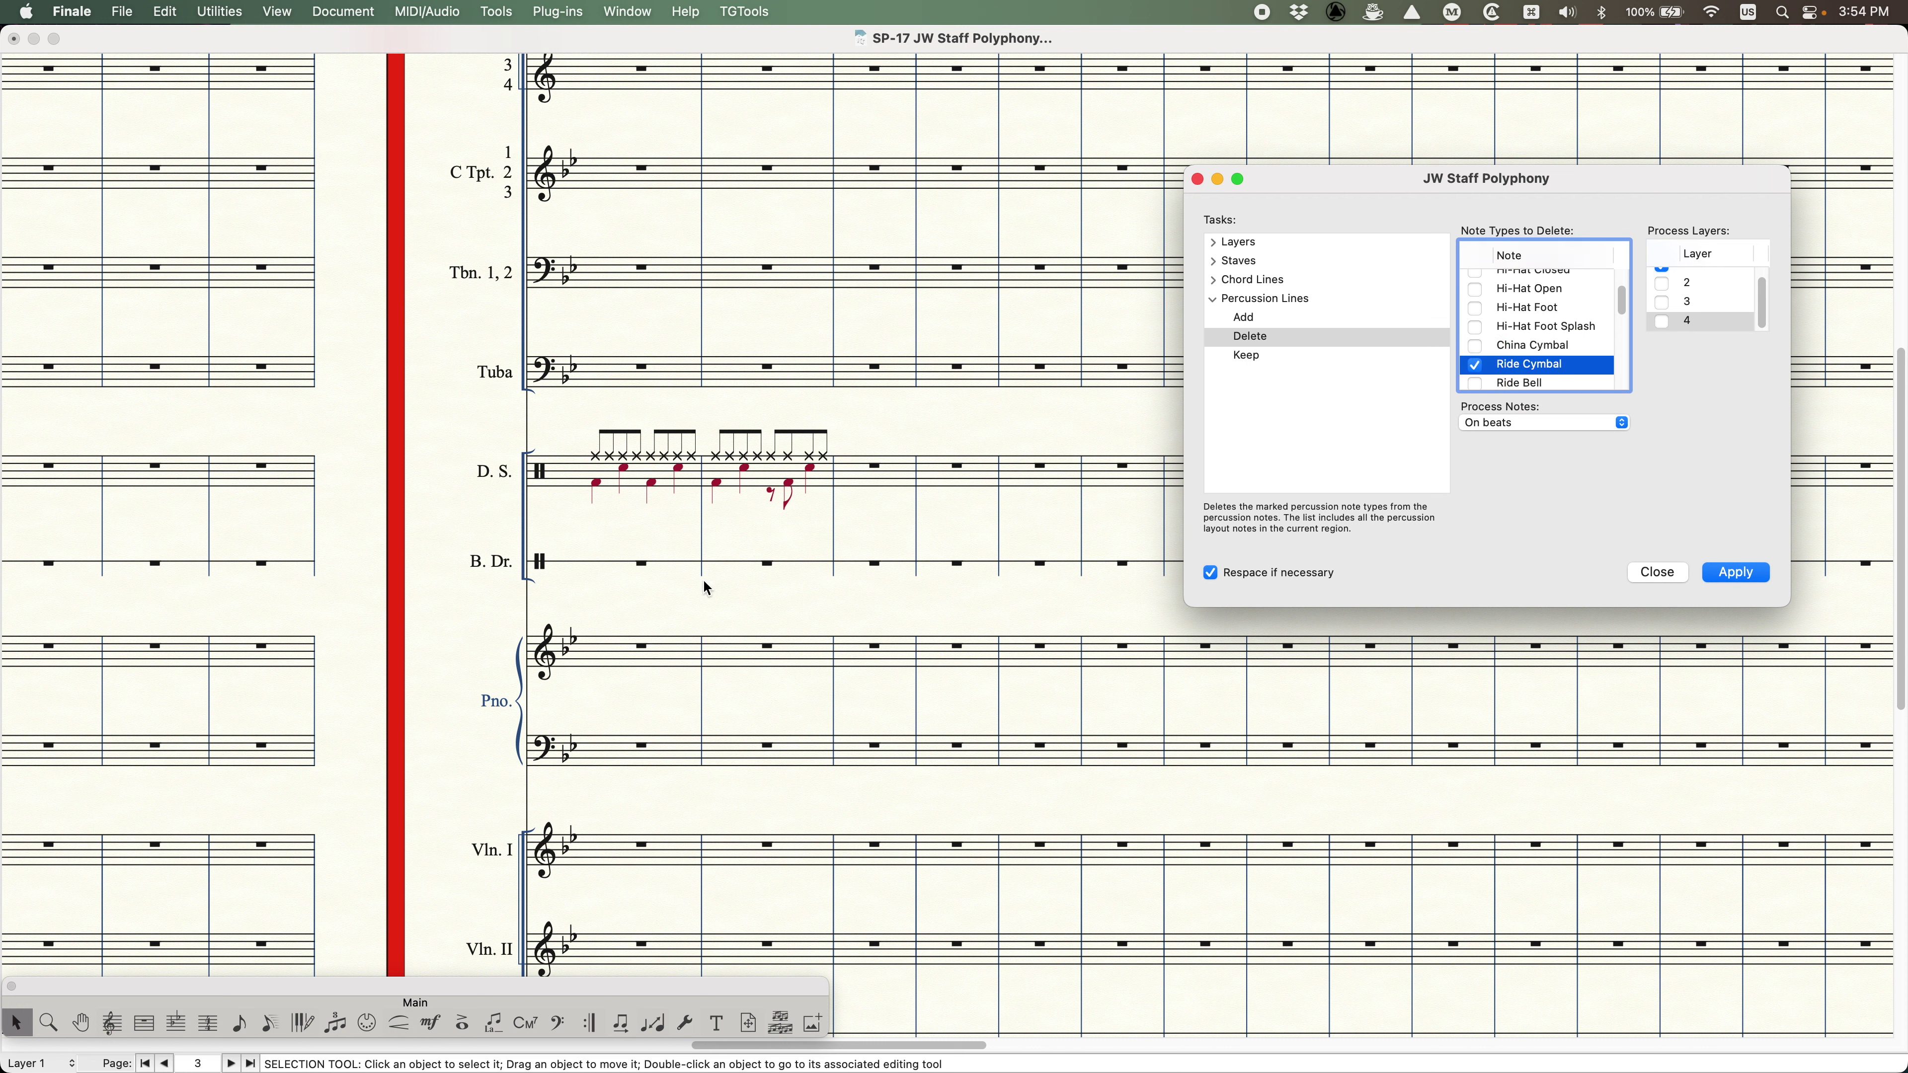
- Try deleting the Ride Cymbal notes on the beats of both drum set measures, and undo the deletion
{"action": "left_click", "coordinate": [651, 482]}
{"action": "left_click", "coordinate": [731, 478], "text": "shift"}
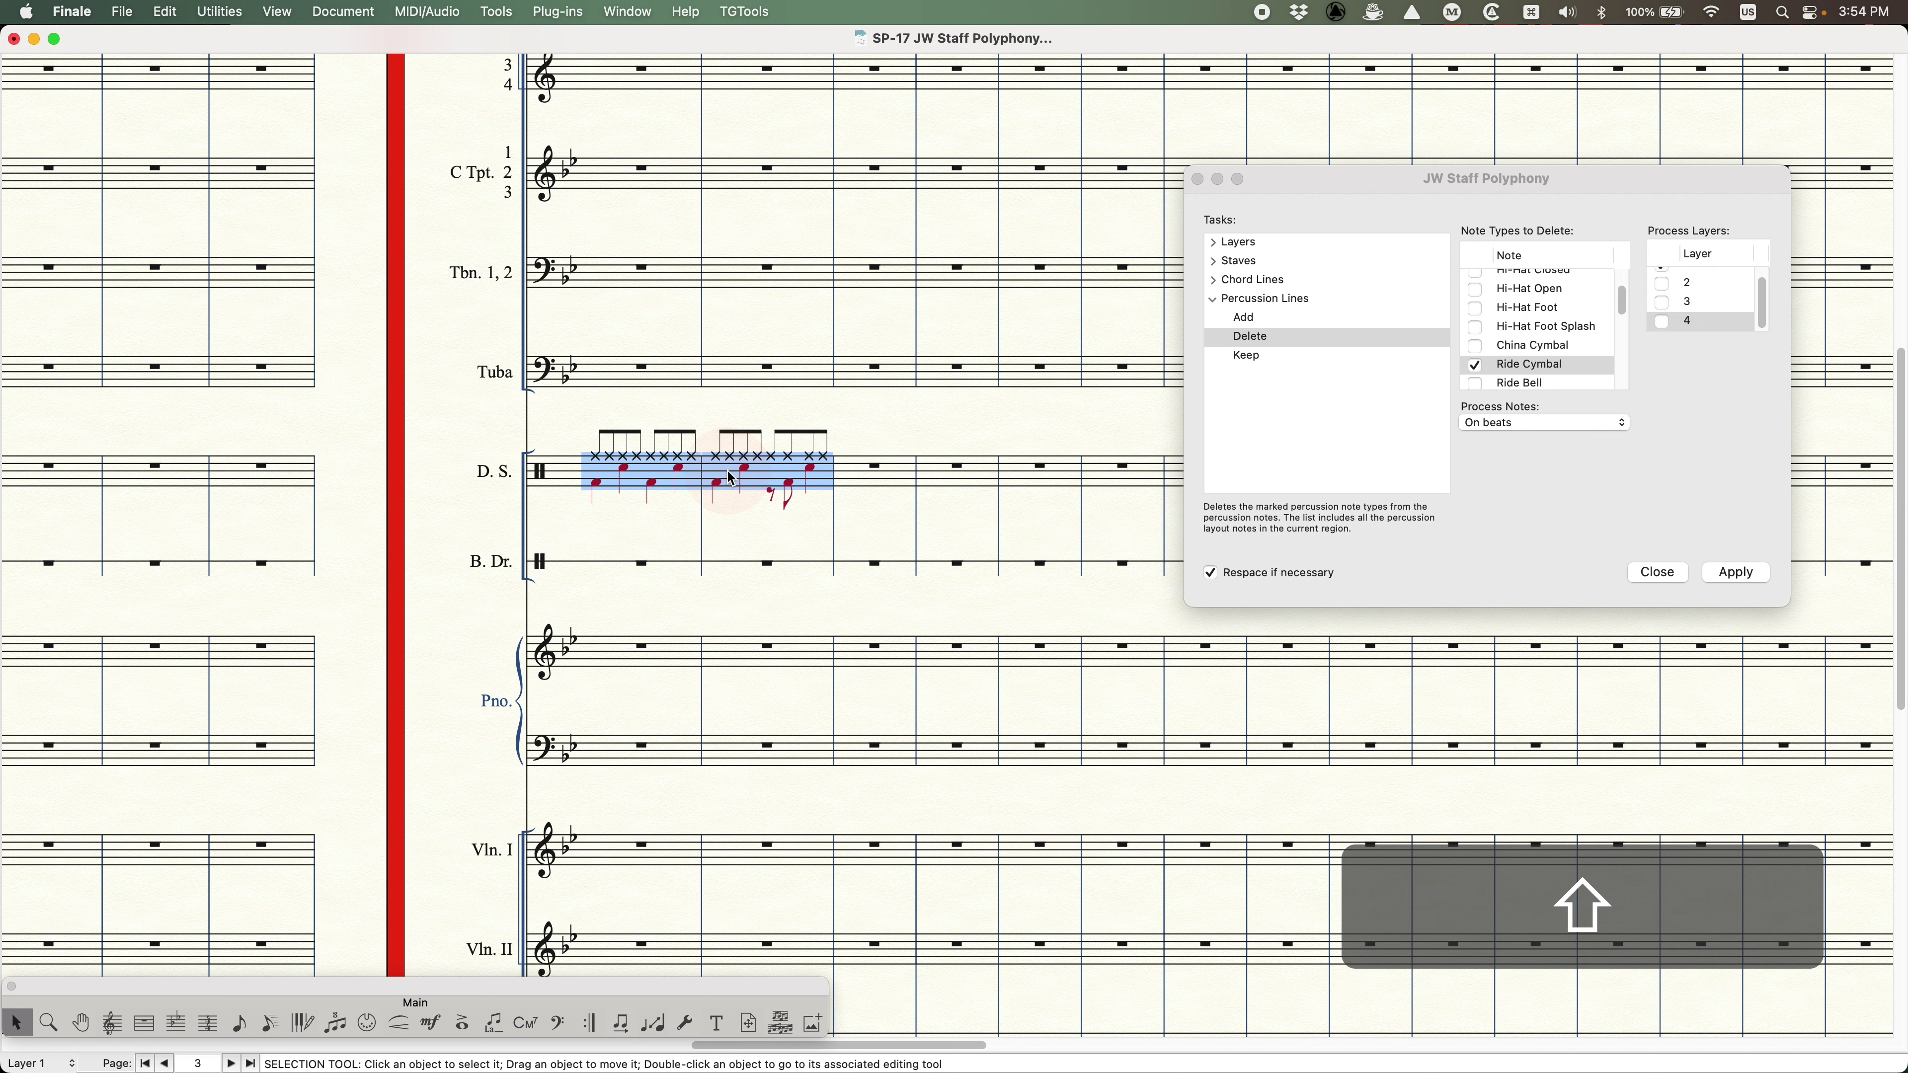
{"action": "left_click", "coordinate": [1719, 450]}
{"action": "left_click", "coordinate": [1733, 573]}
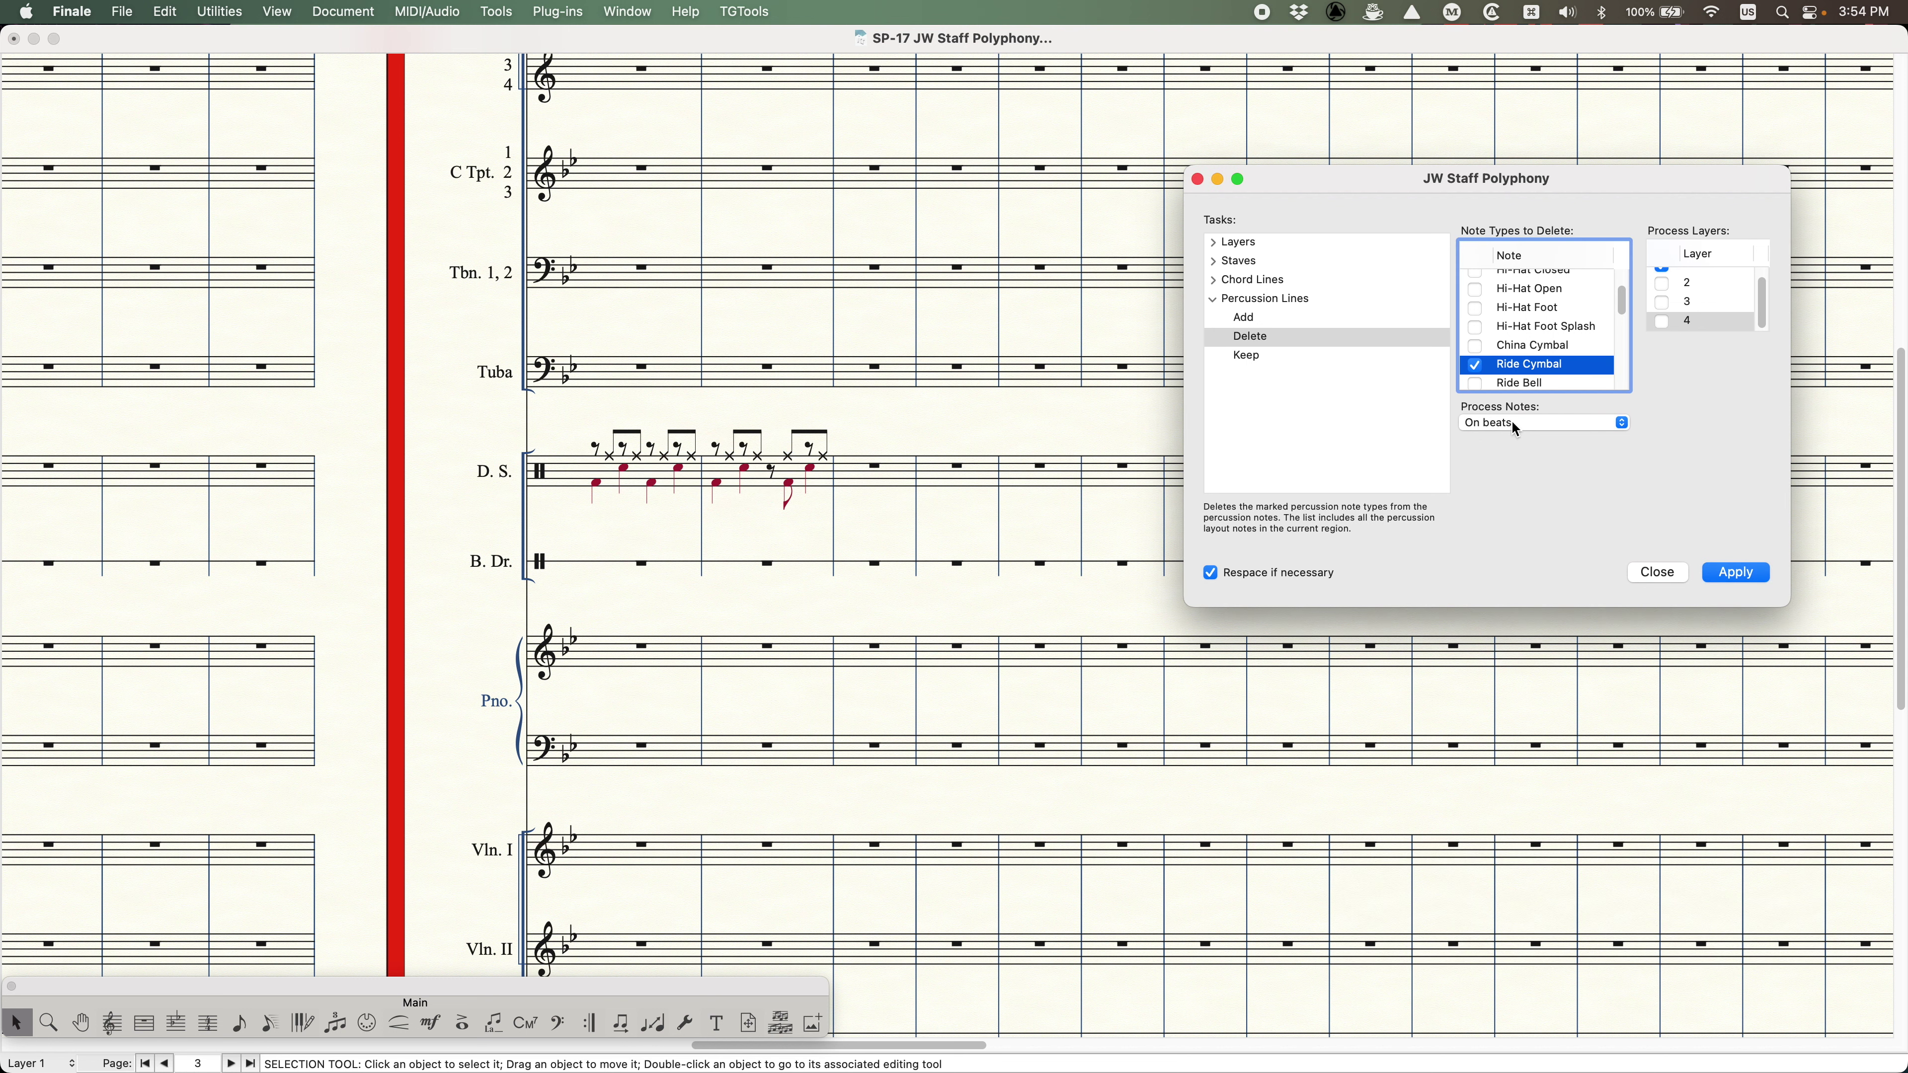
{"action": "left_click", "coordinate": [875, 409]}
{"action": "key", "text": "super+z"}
- Try deleting every Ride Cymbal note from both notated drum set measures with note processing set to Any note, and undo the deletion
{"action": "left_click", "coordinate": [622, 471]}
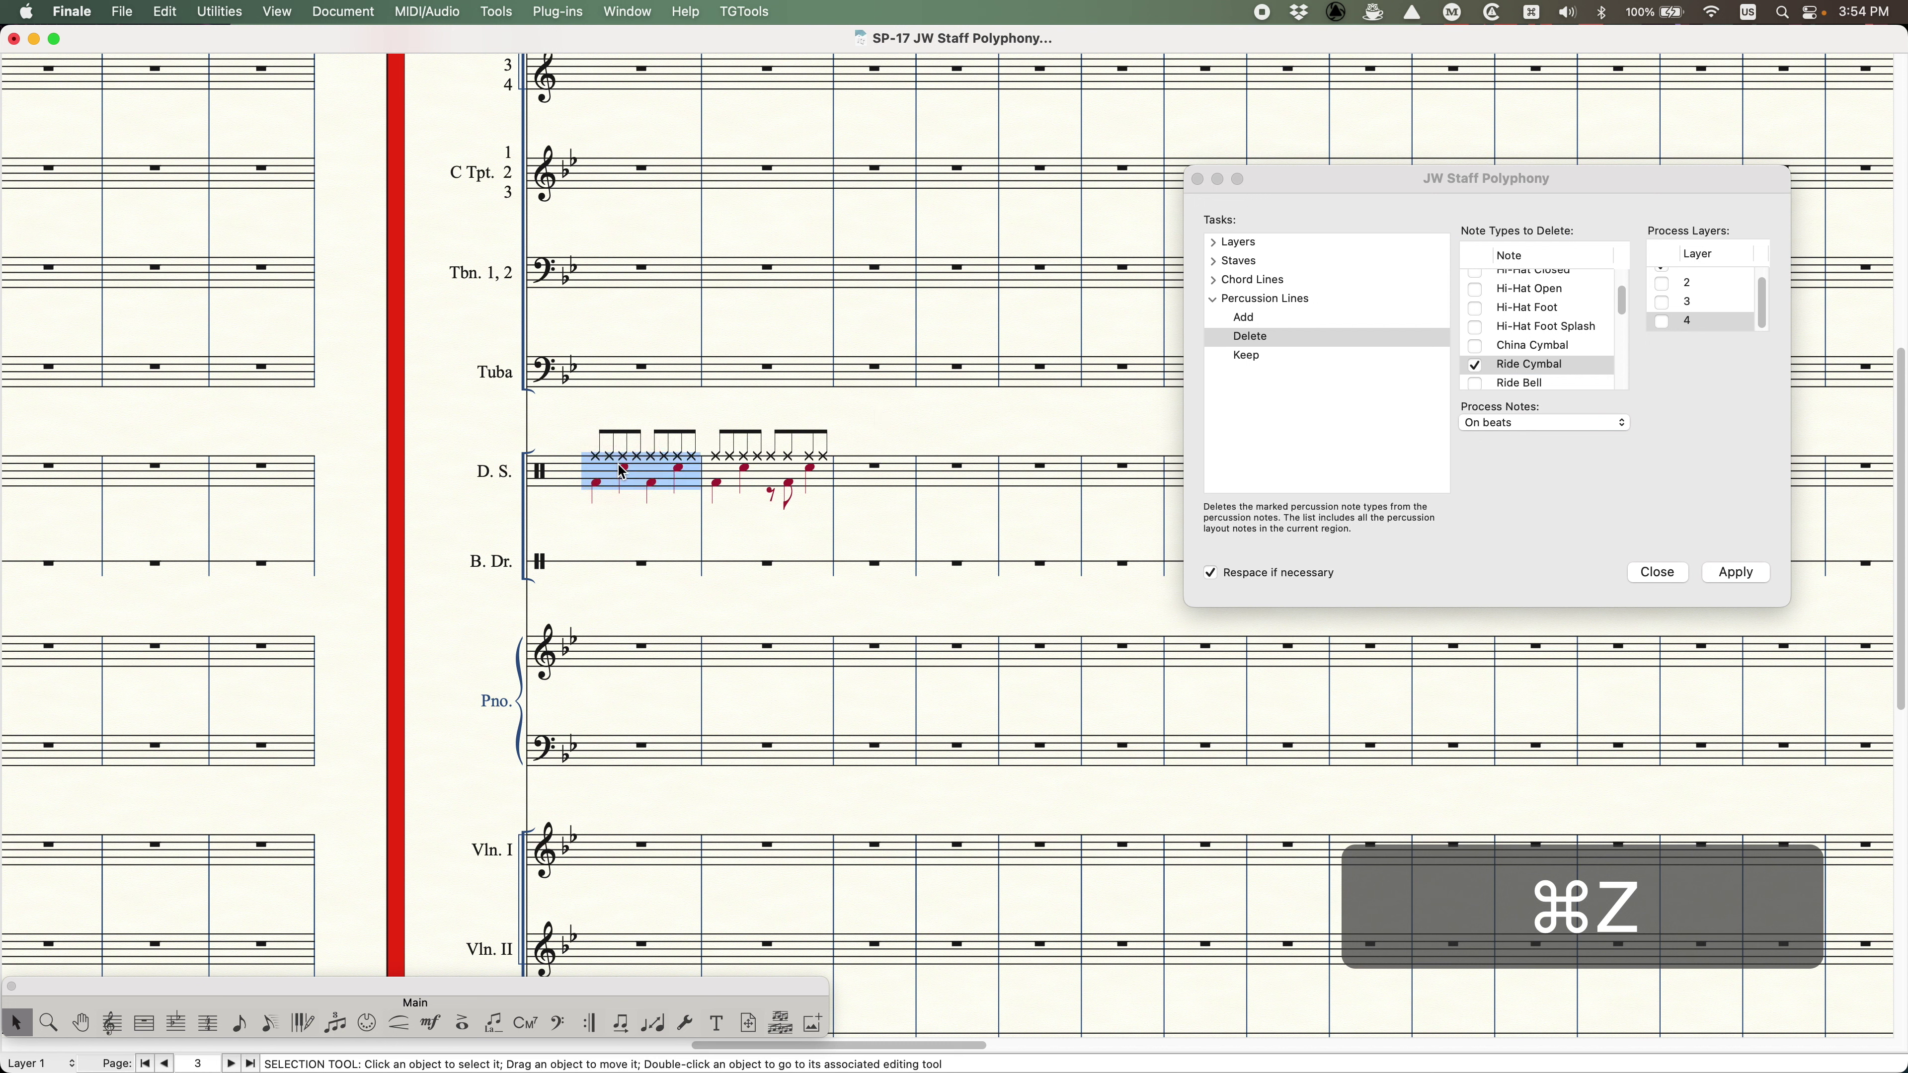
{"action": "left_click", "coordinate": [721, 475], "text": "shift"}
{"action": "left_click", "coordinate": [1645, 454]}
{"action": "left_click", "coordinate": [1538, 424]}
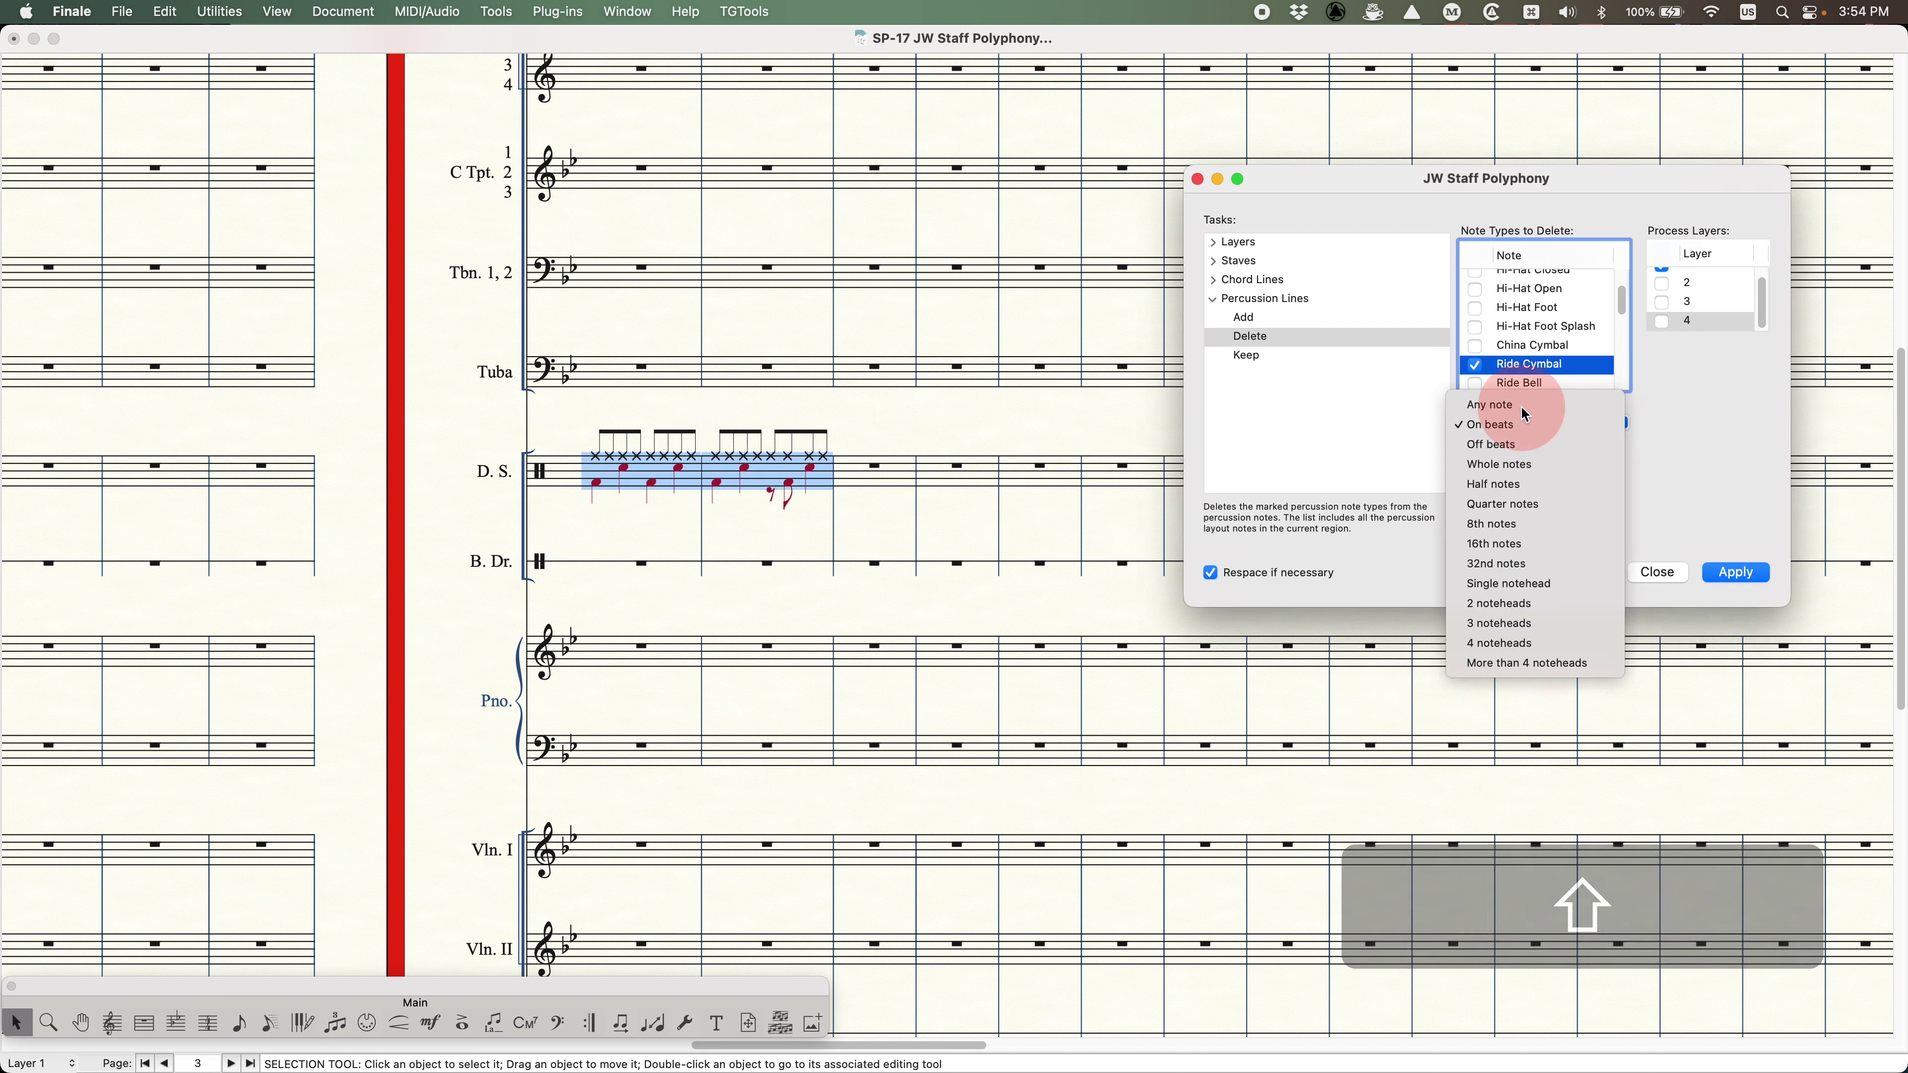
{"action": "left_click", "coordinate": [1498, 405]}
{"action": "left_click", "coordinate": [1736, 573]}
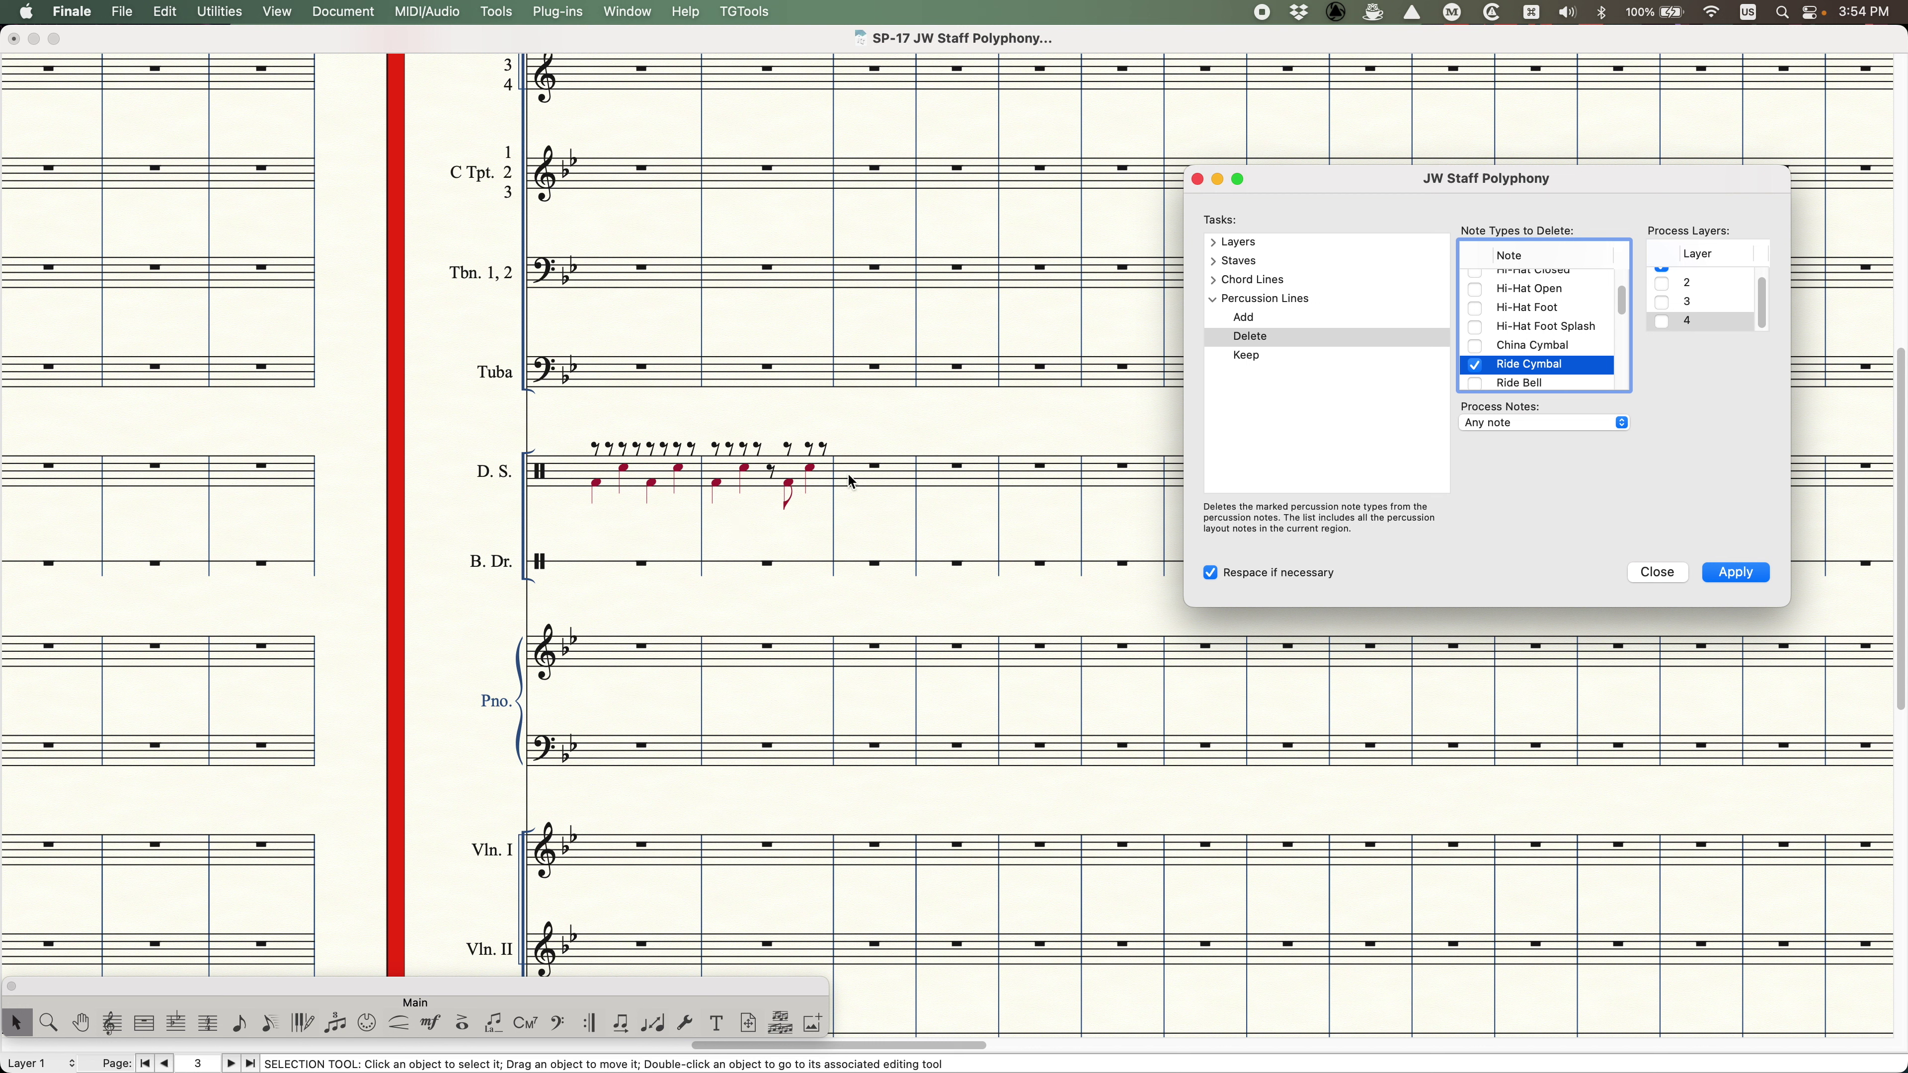
{"action": "key", "text": "super+z"}
{"action": "key", "text": "super+z"}
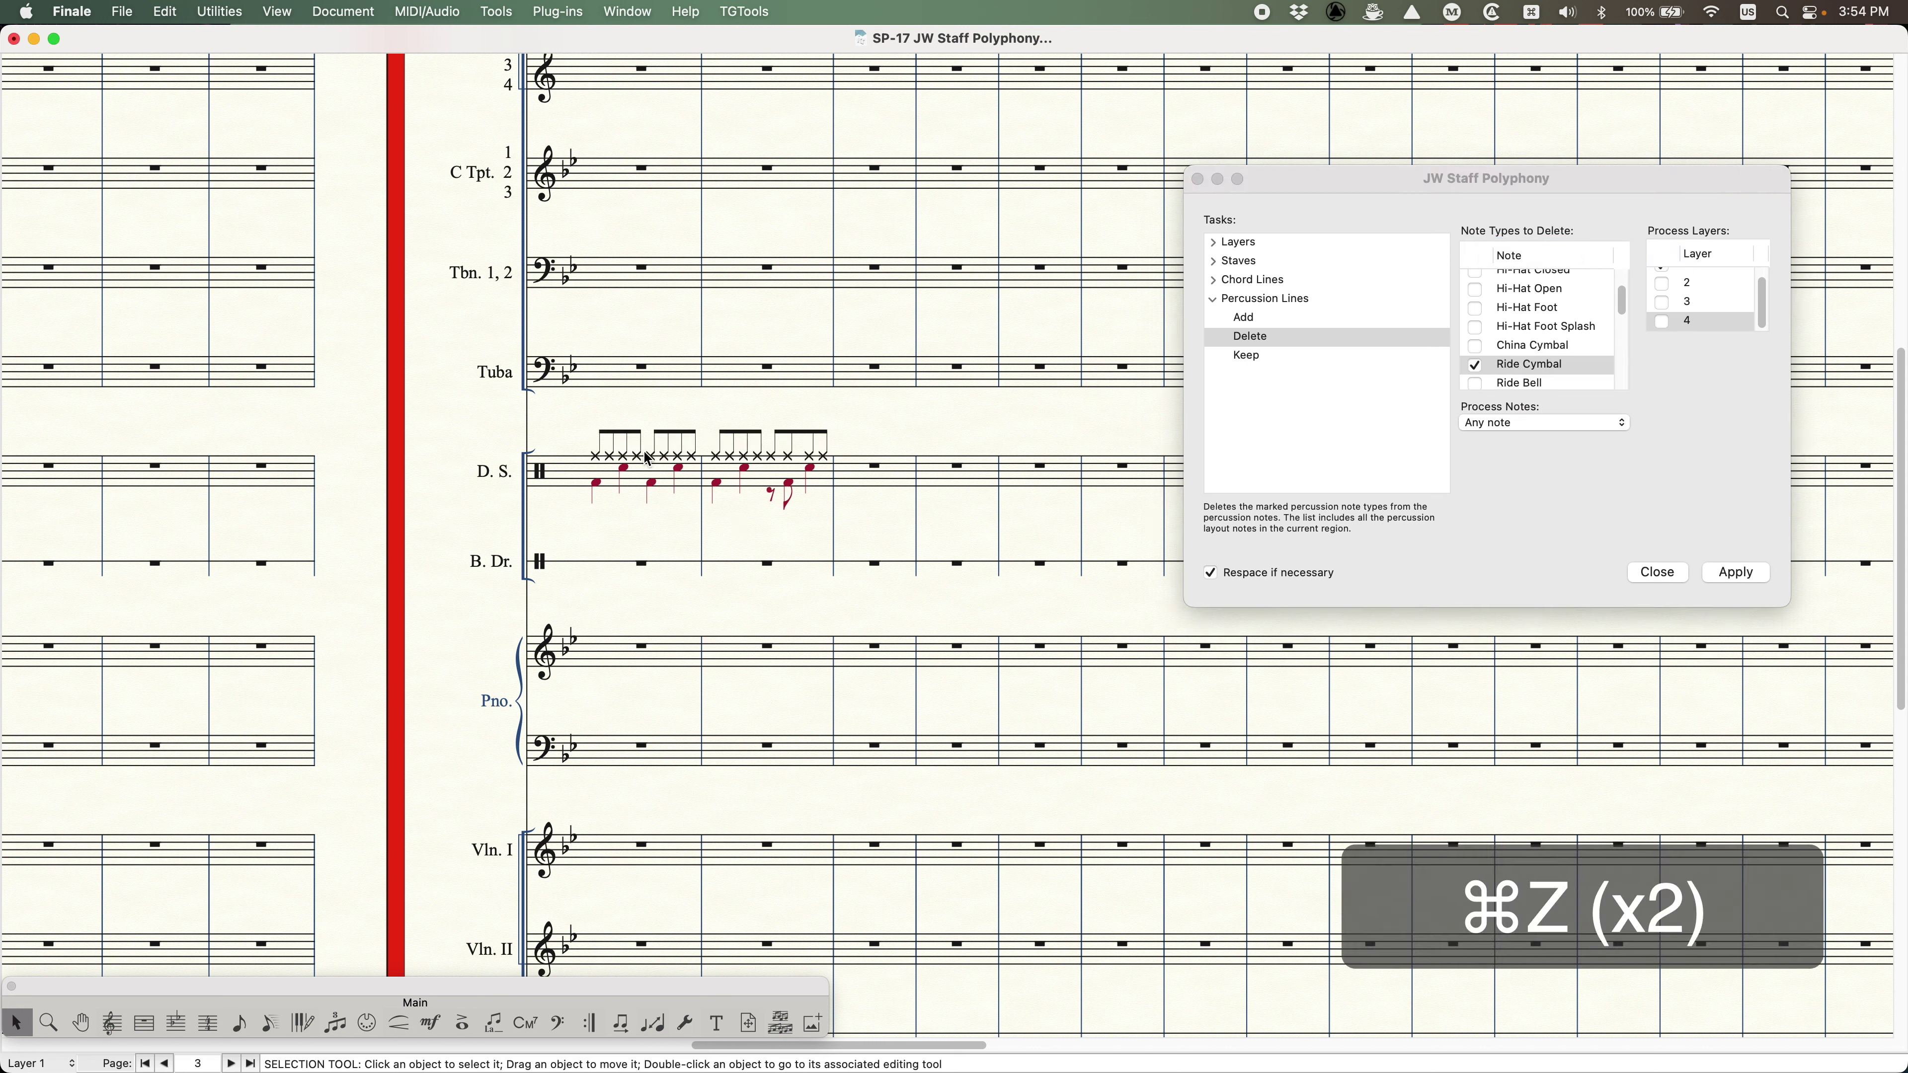
- Try removing layer 1 from both notated drum set measures with the Layers Remove task, and undo the removal
{"action": "left_click", "coordinate": [647, 469]}
{"action": "left_click", "coordinate": [781, 474], "text": "shift"}
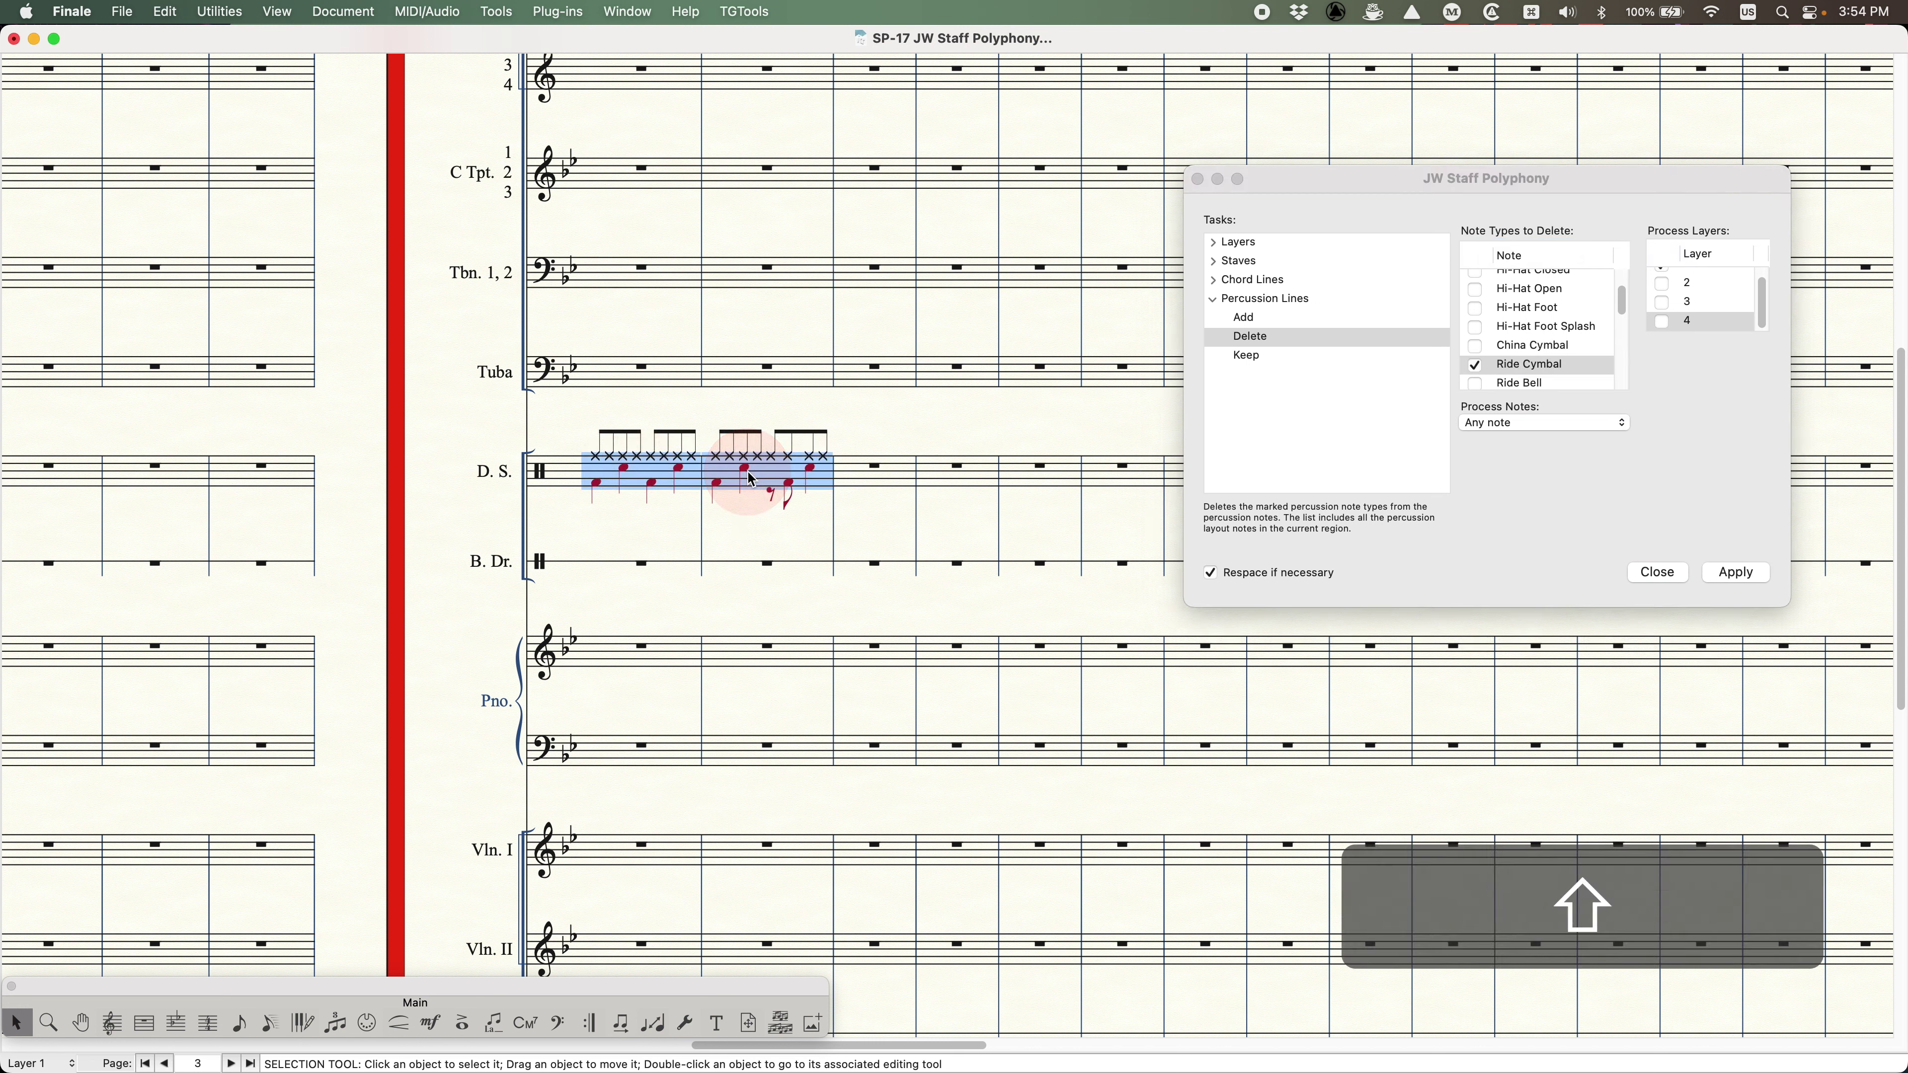
{"action": "left_click", "coordinate": [1213, 242]}
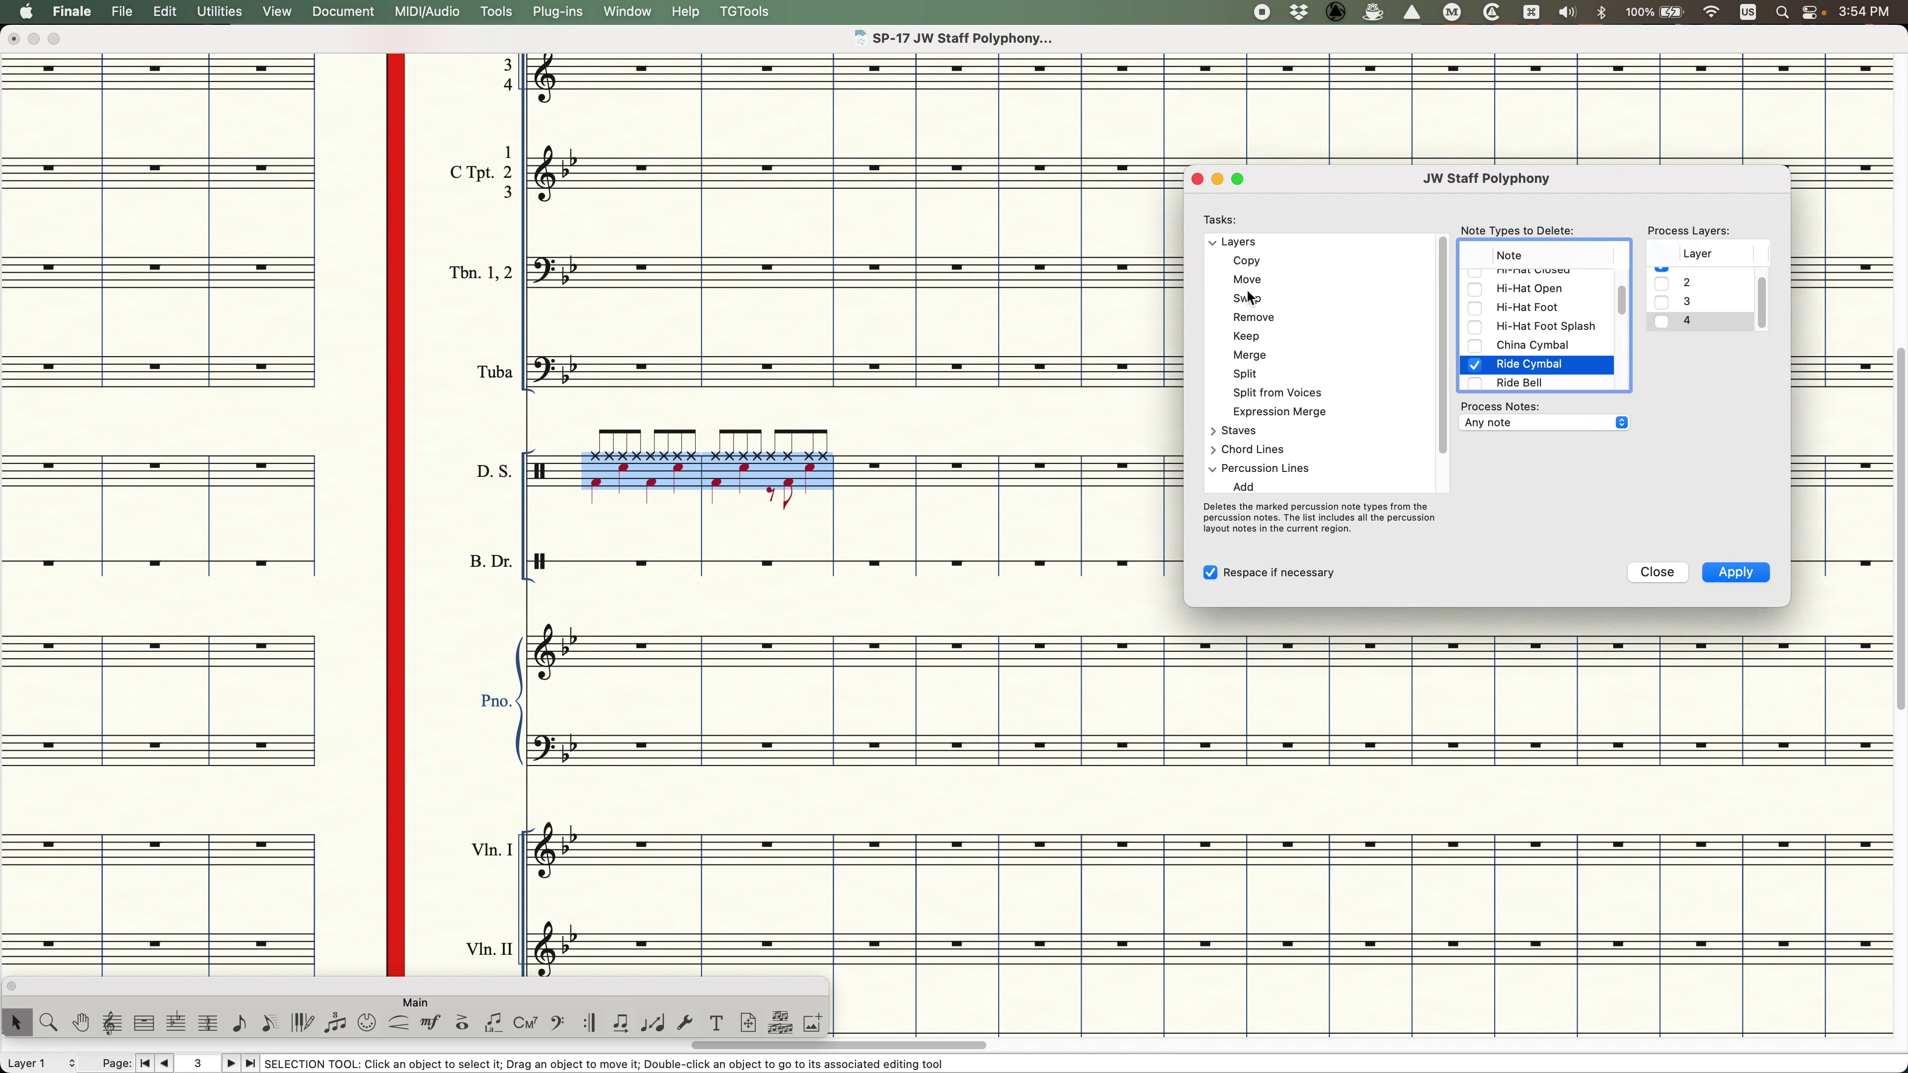
{"action": "left_click", "coordinate": [1264, 319]}
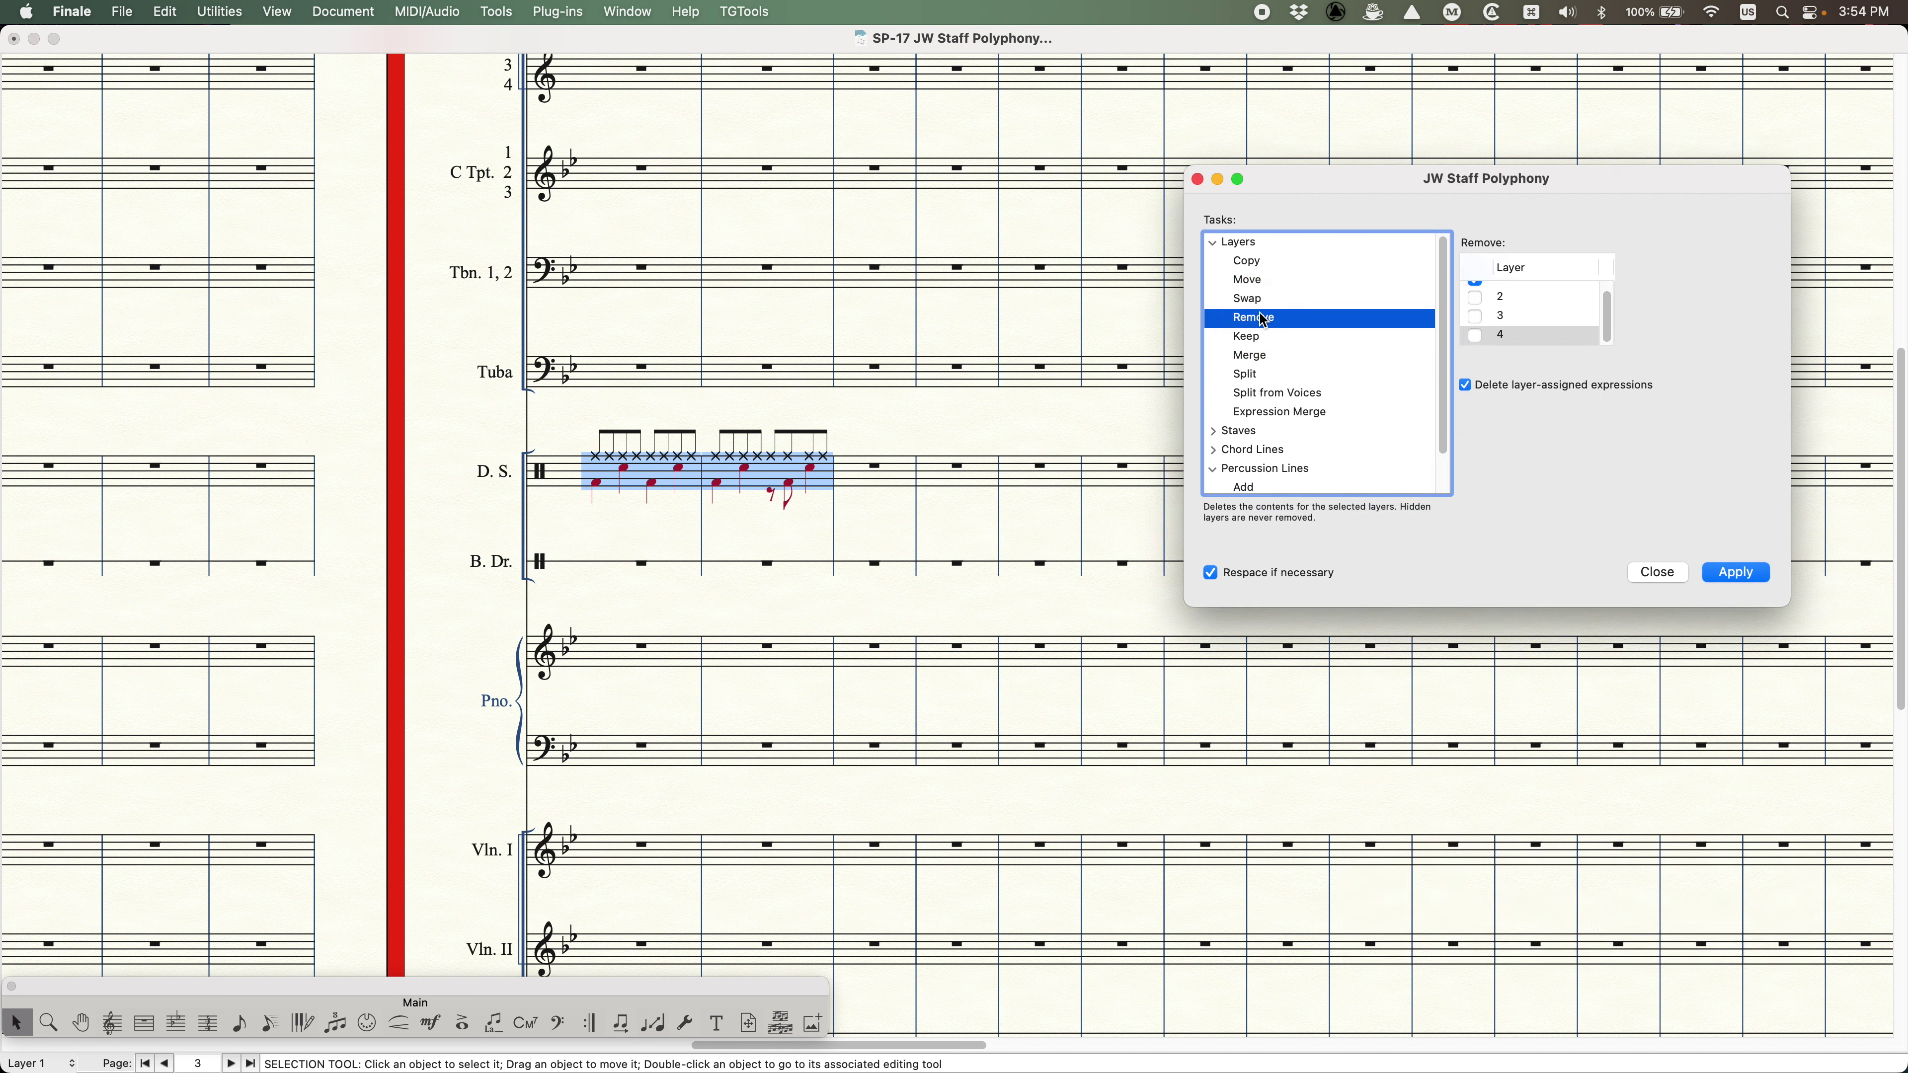
{"action": "scroll", "coordinate": [1495, 308], "scroll_direction": "up", "scroll_amount": 1}
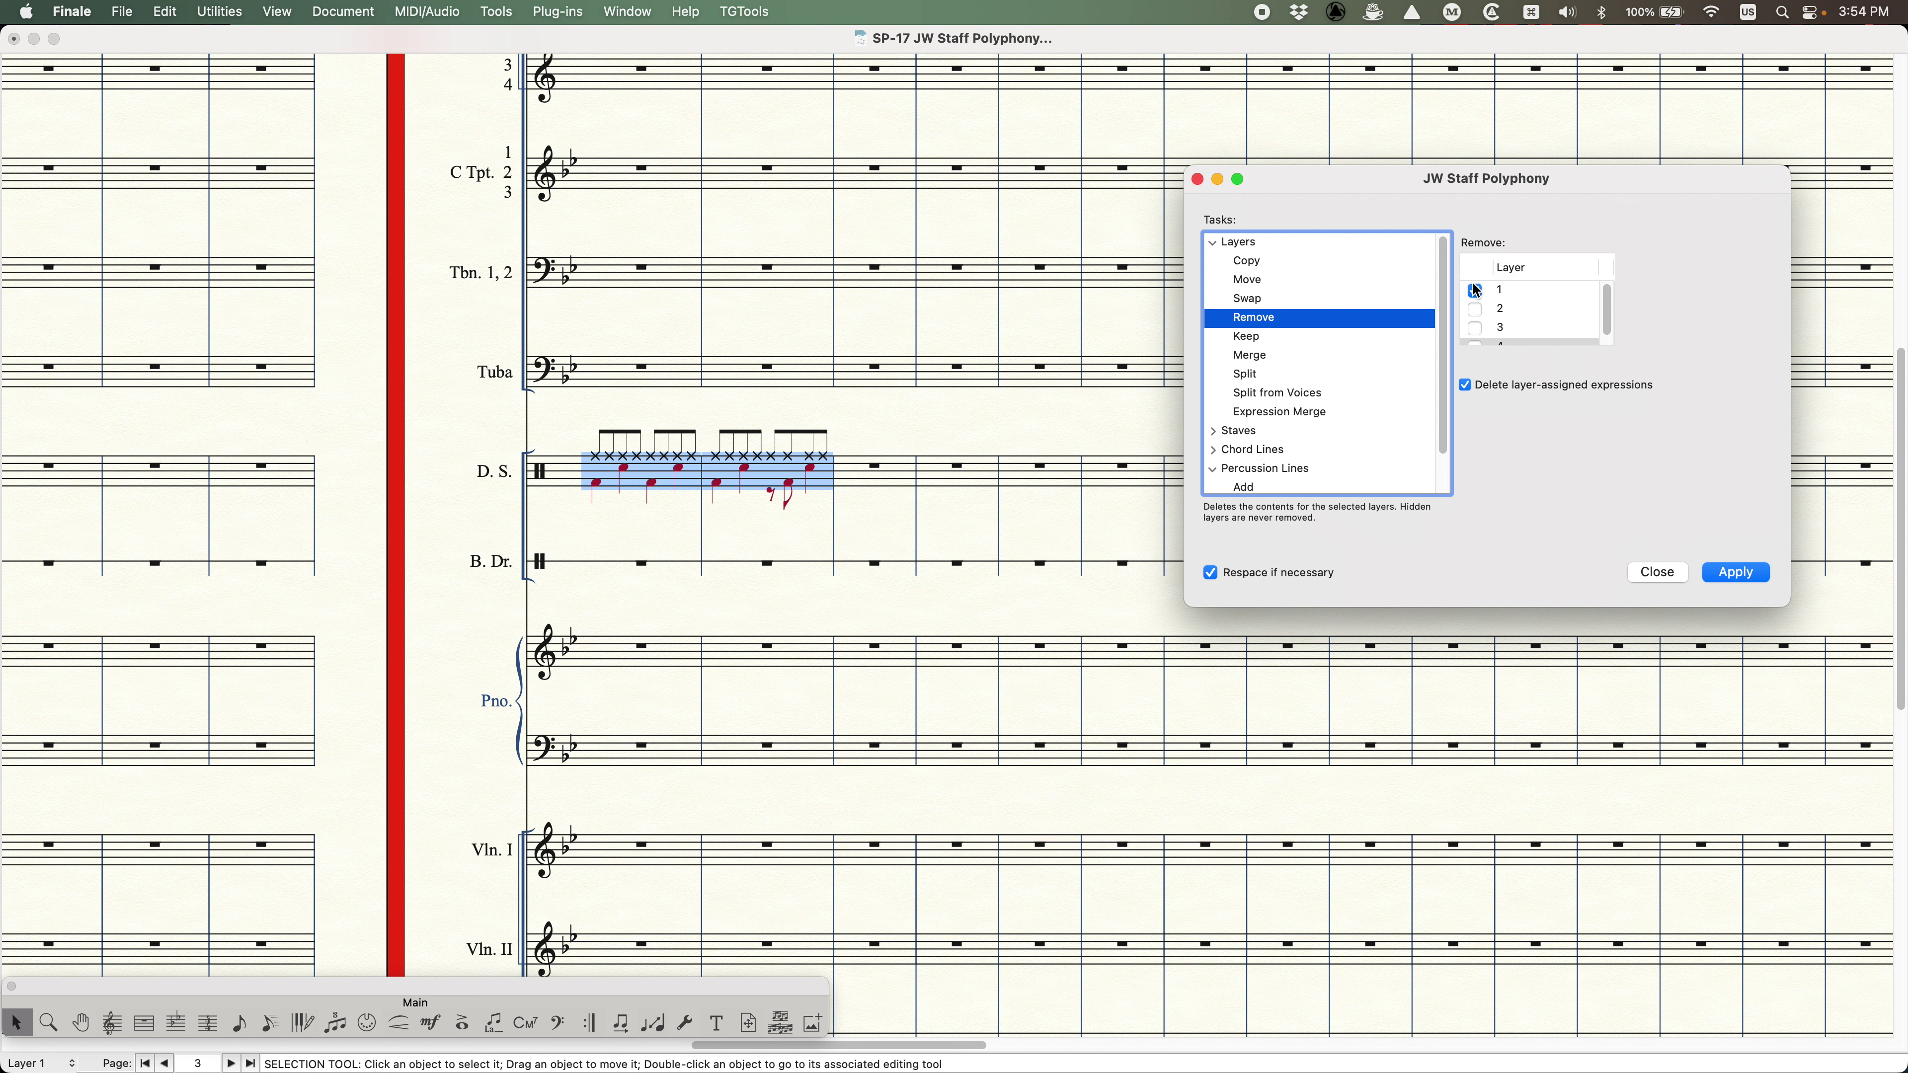
{"action": "left_click", "coordinate": [1740, 573]}
{"action": "key", "text": "super+z"}
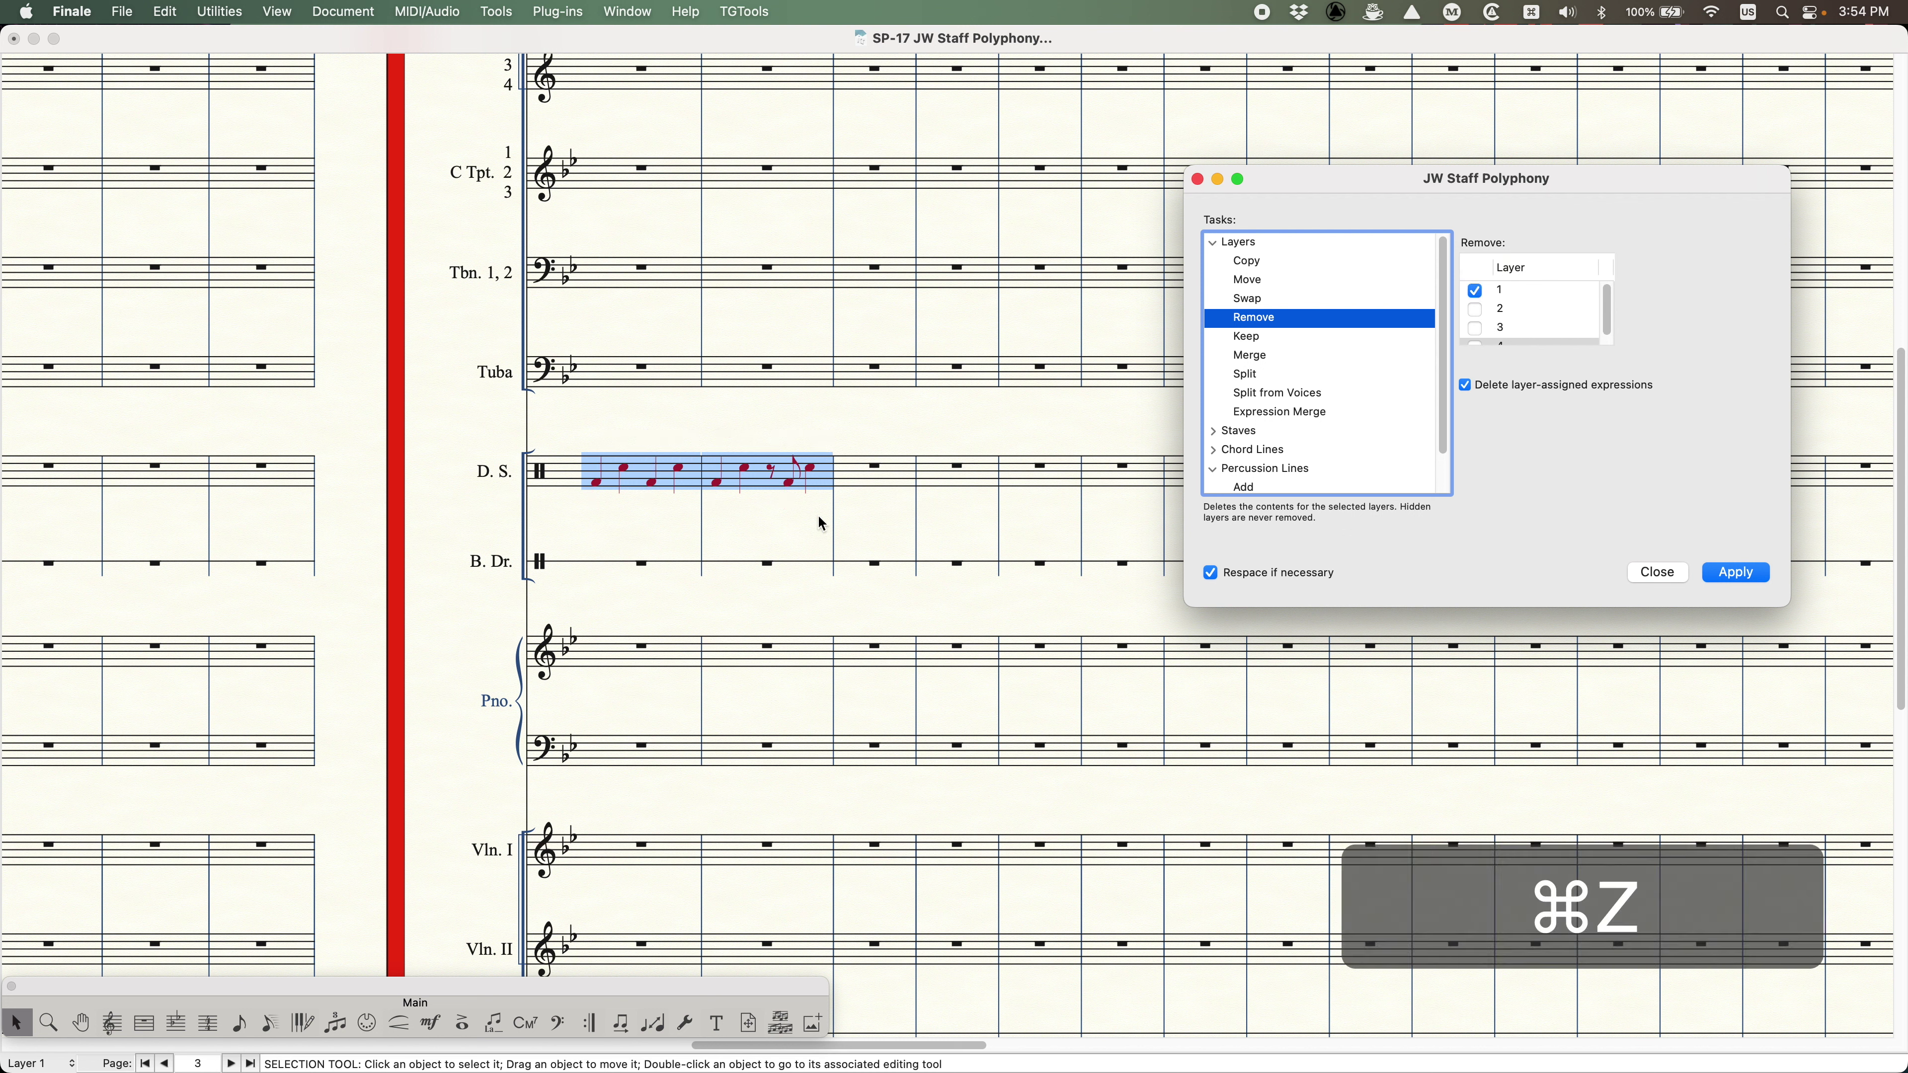
{"action": "key", "text": "super+z"}
- Examine the percussion Delete and Keep tasks, including the note-processing choices available for Keep
{"action": "scroll", "coordinate": [1250, 426], "scroll_direction": "down", "scroll_amount": 2}
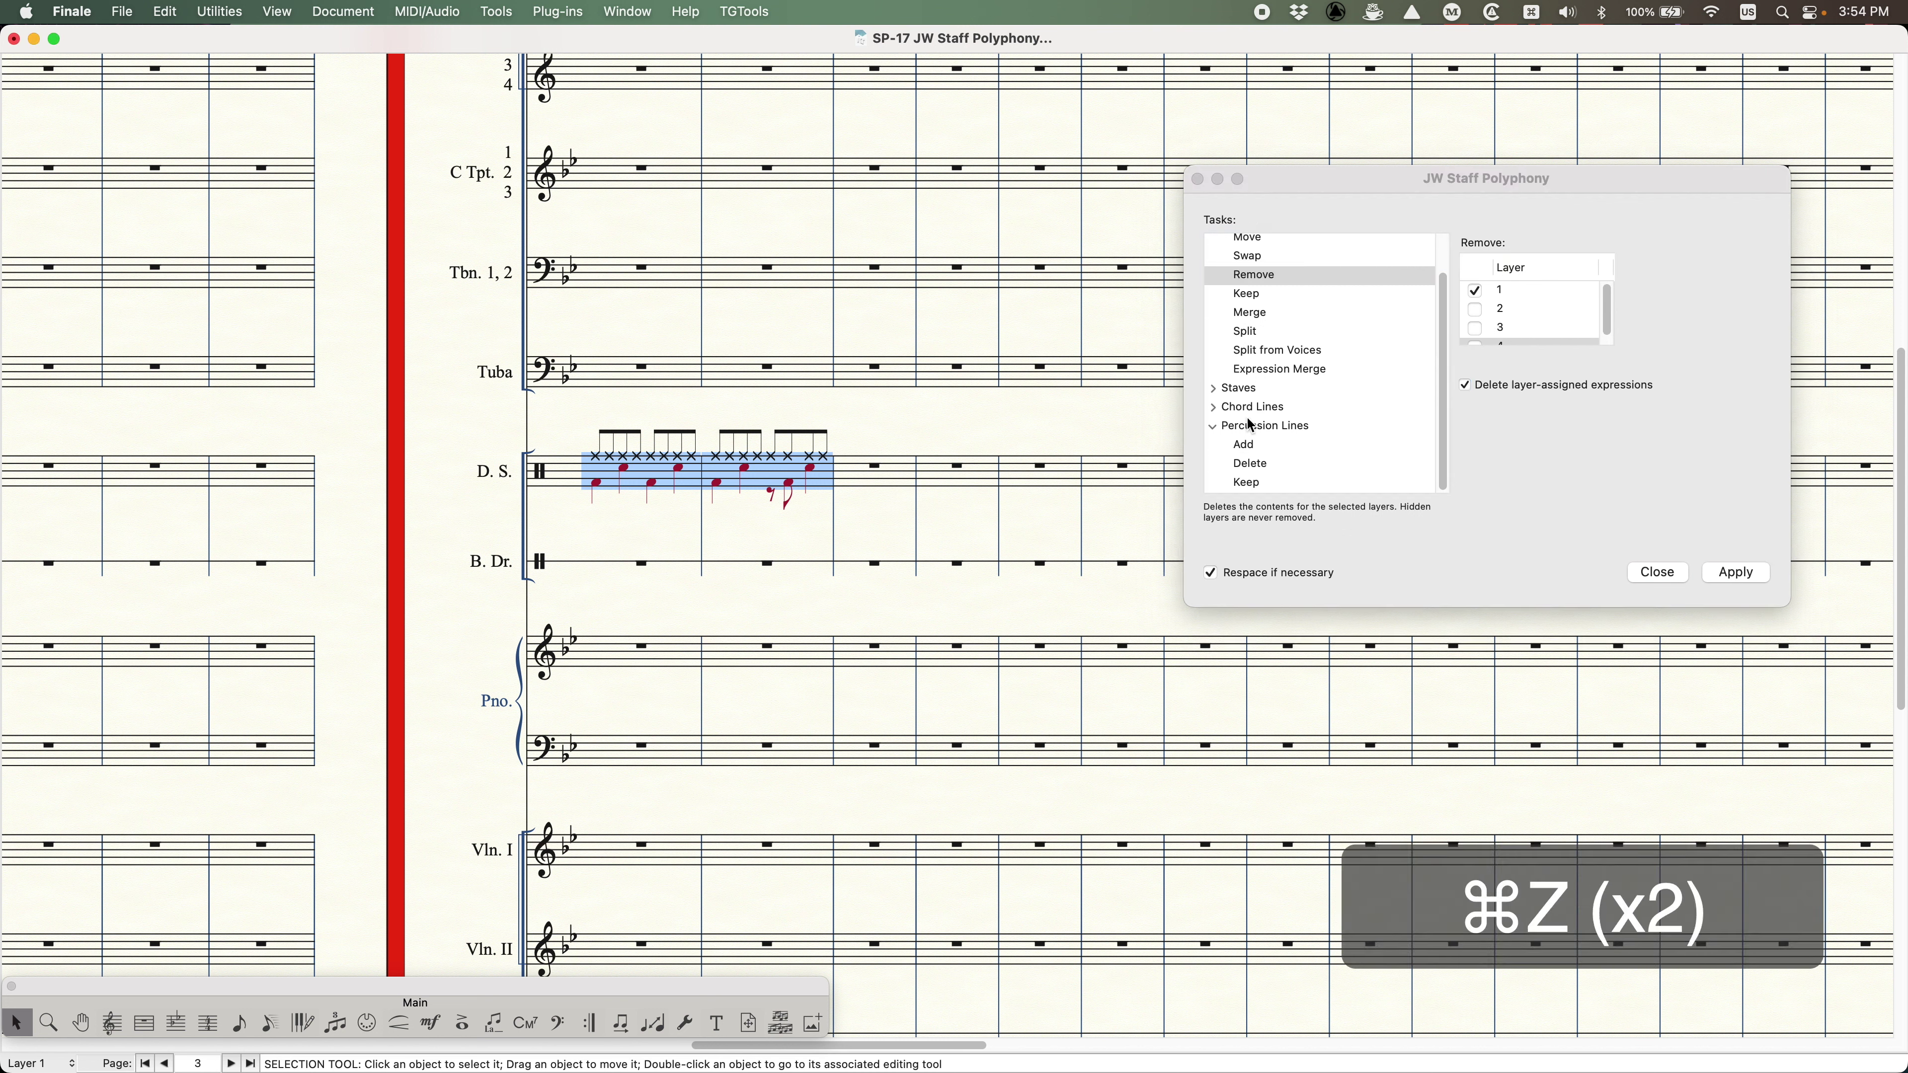
{"action": "scroll", "coordinate": [1249, 376], "scroll_direction": "up", "scroll_amount": 3}
{"action": "left_click", "coordinate": [1214, 242]}
{"action": "left_click", "coordinate": [1250, 338]}
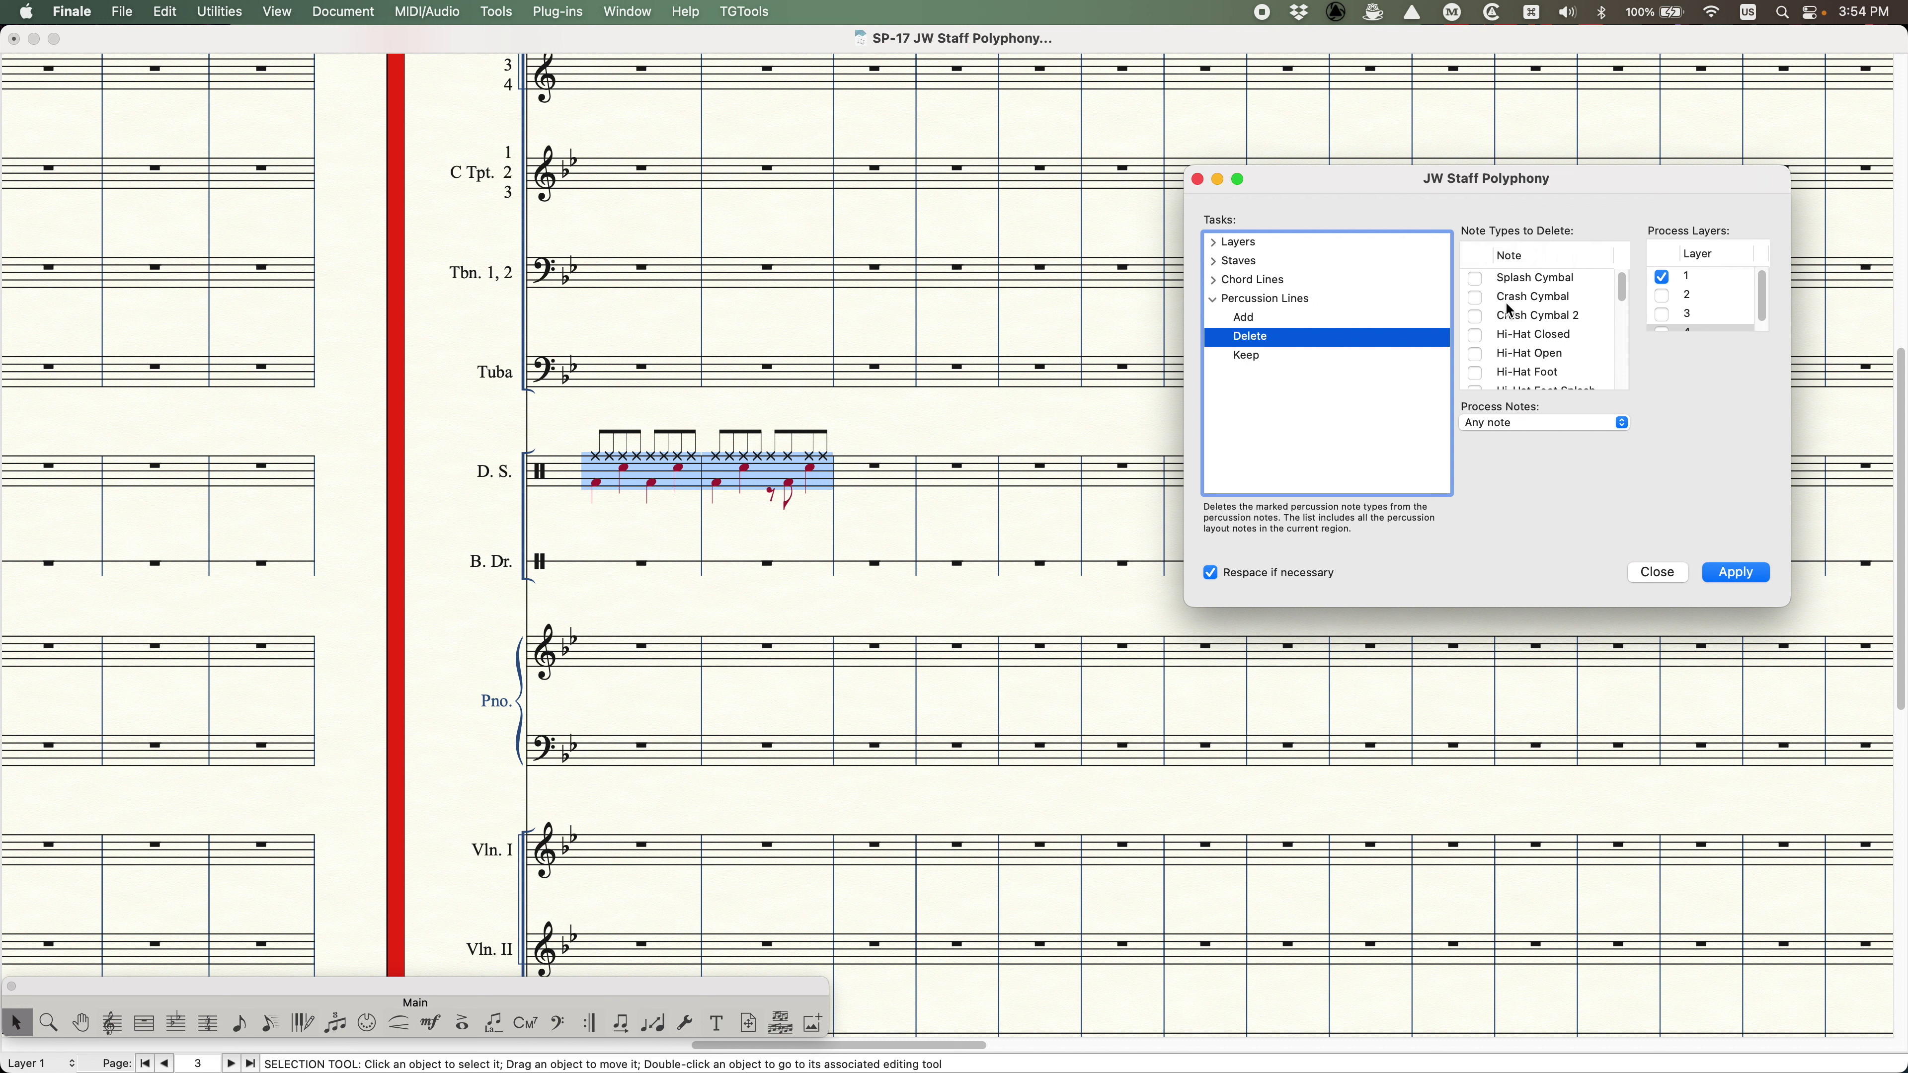
{"action": "left_click", "coordinate": [1248, 356]}
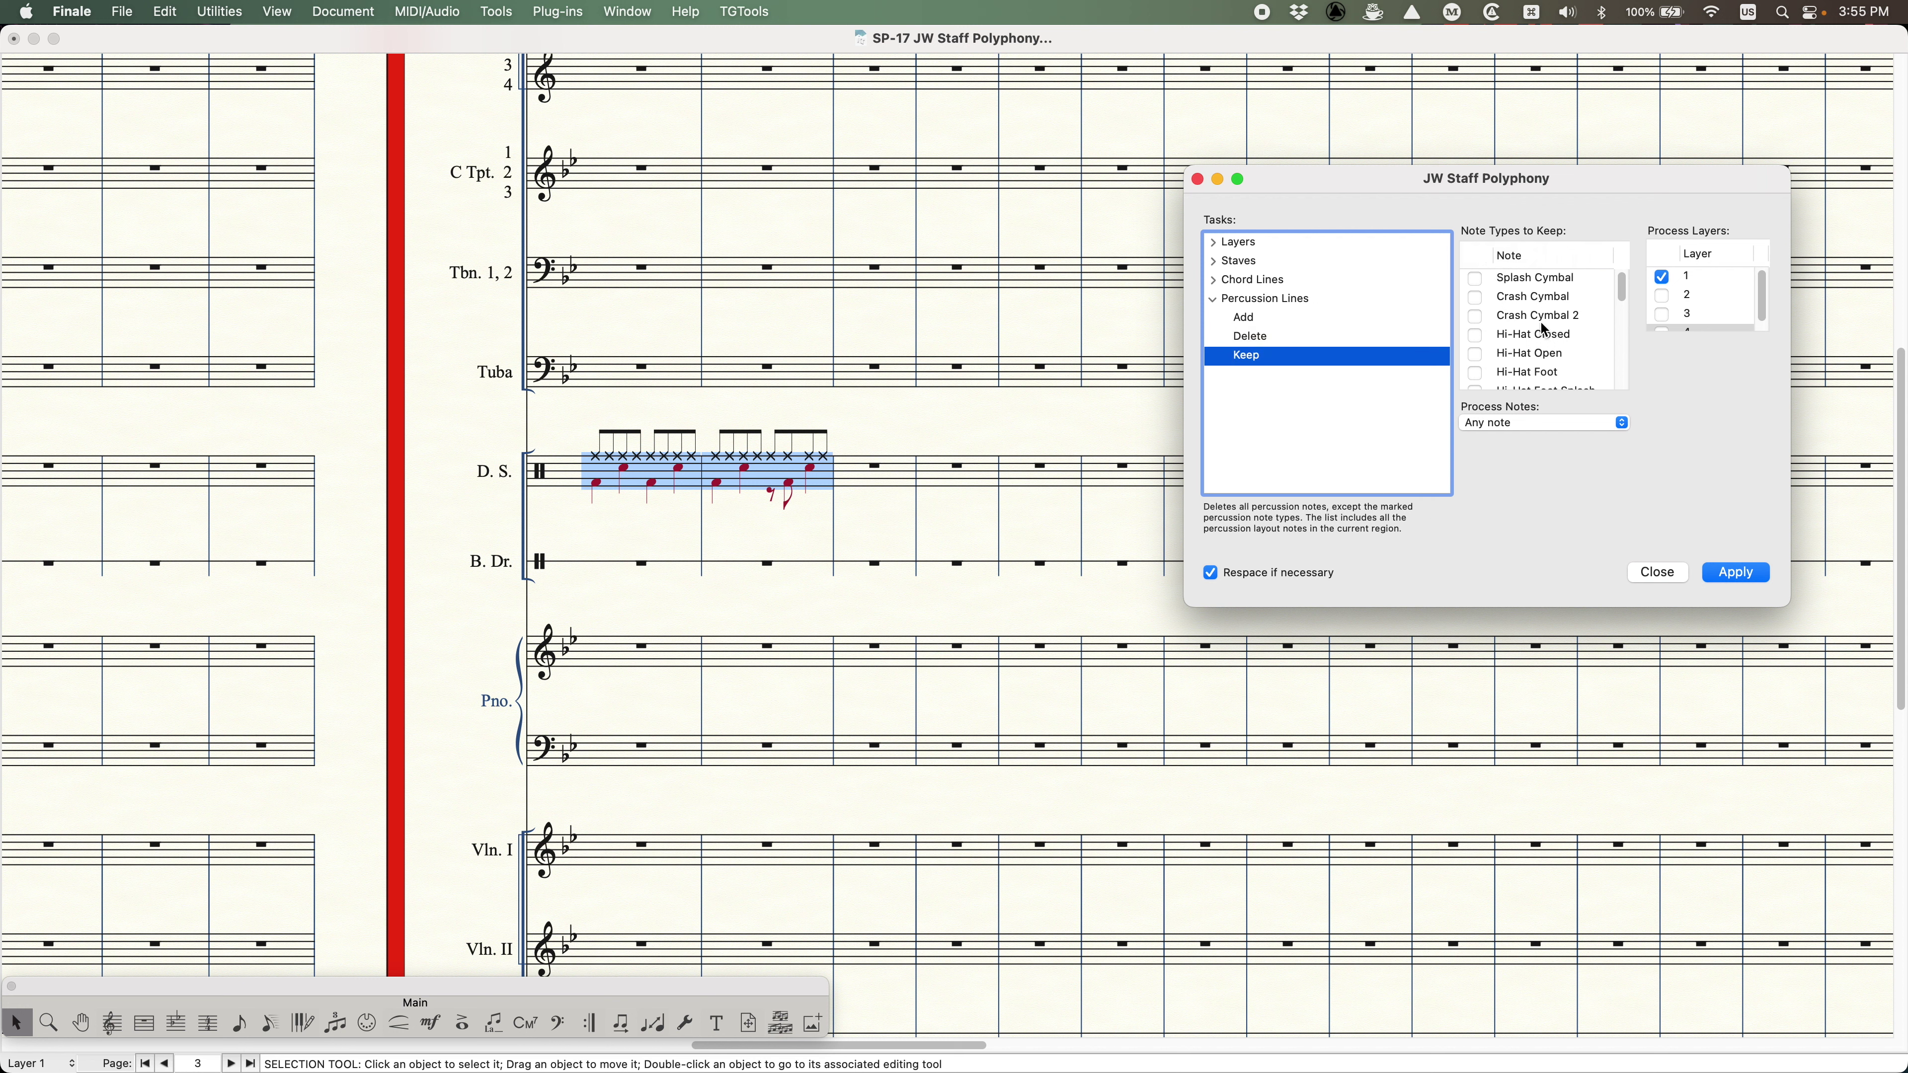
{"action": "left_click", "coordinate": [1547, 425]}
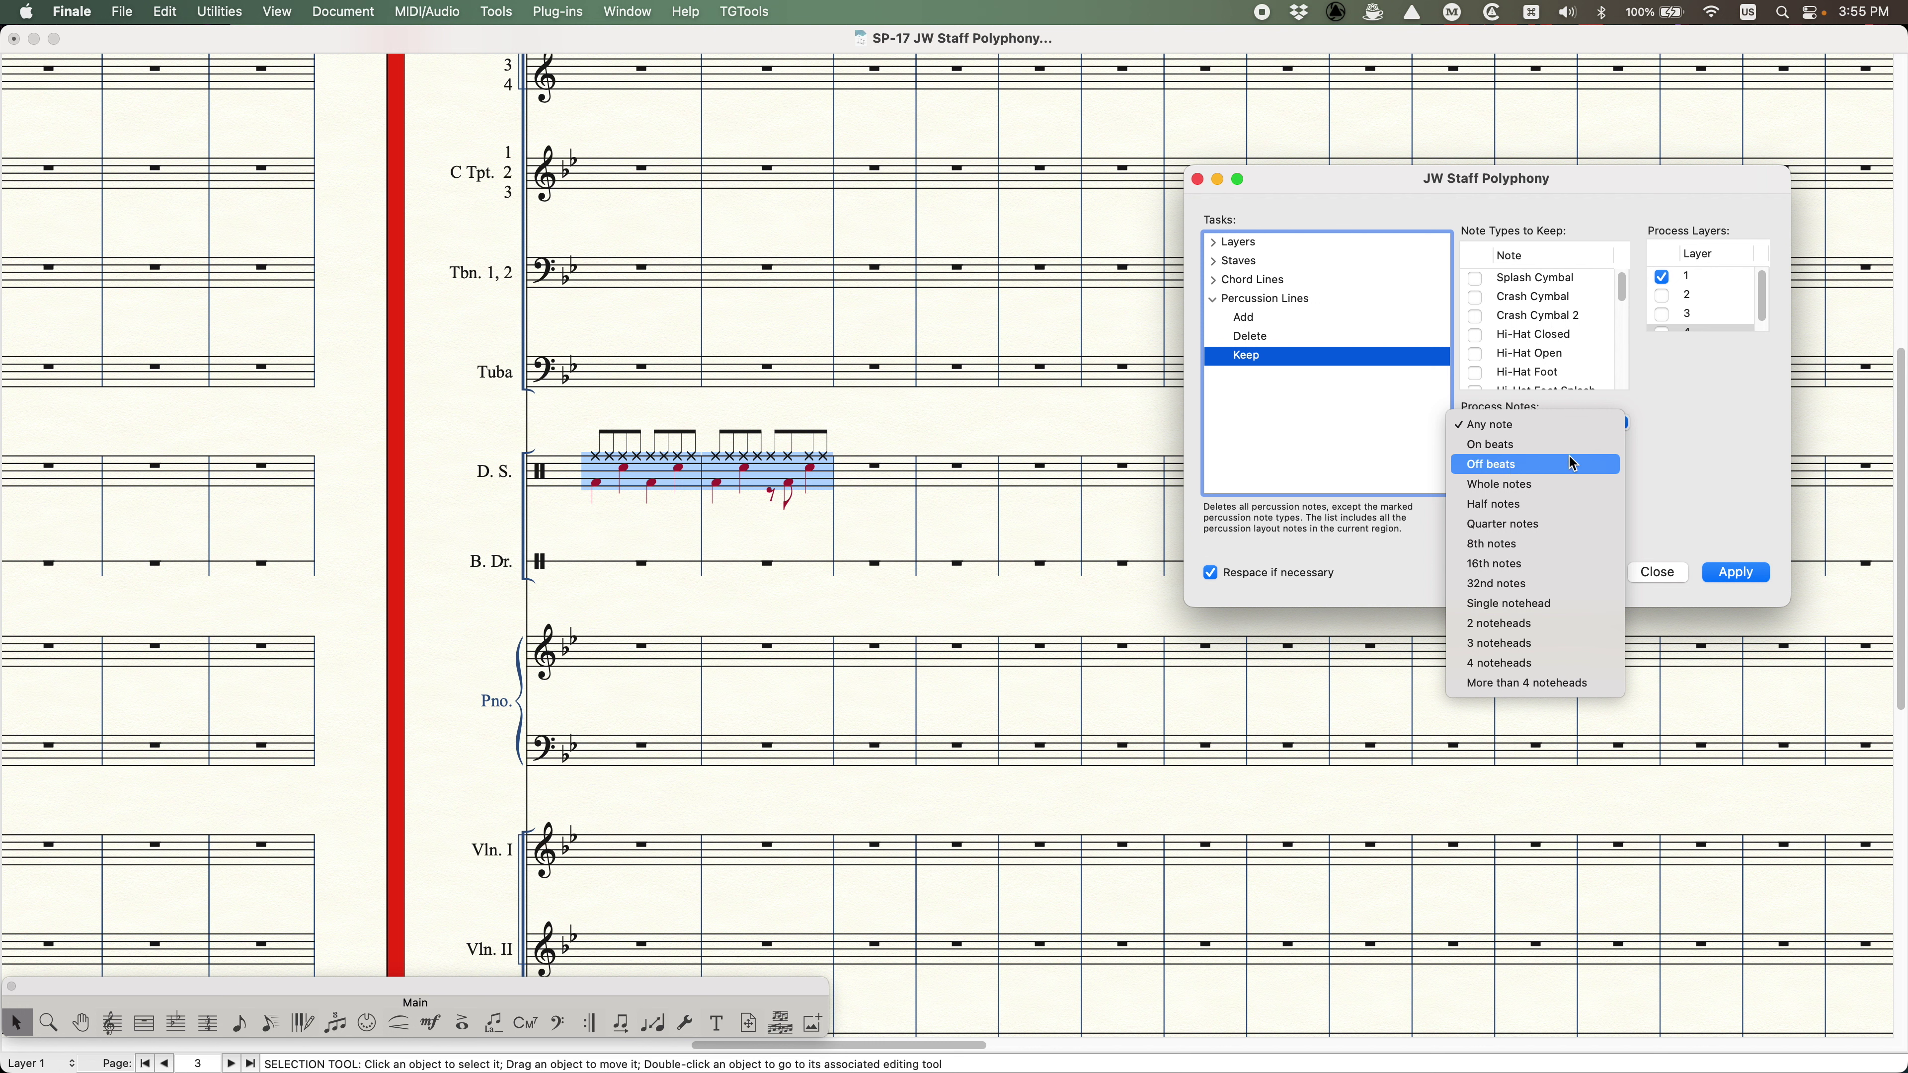
{"action": "left_click", "coordinate": [1690, 413]}
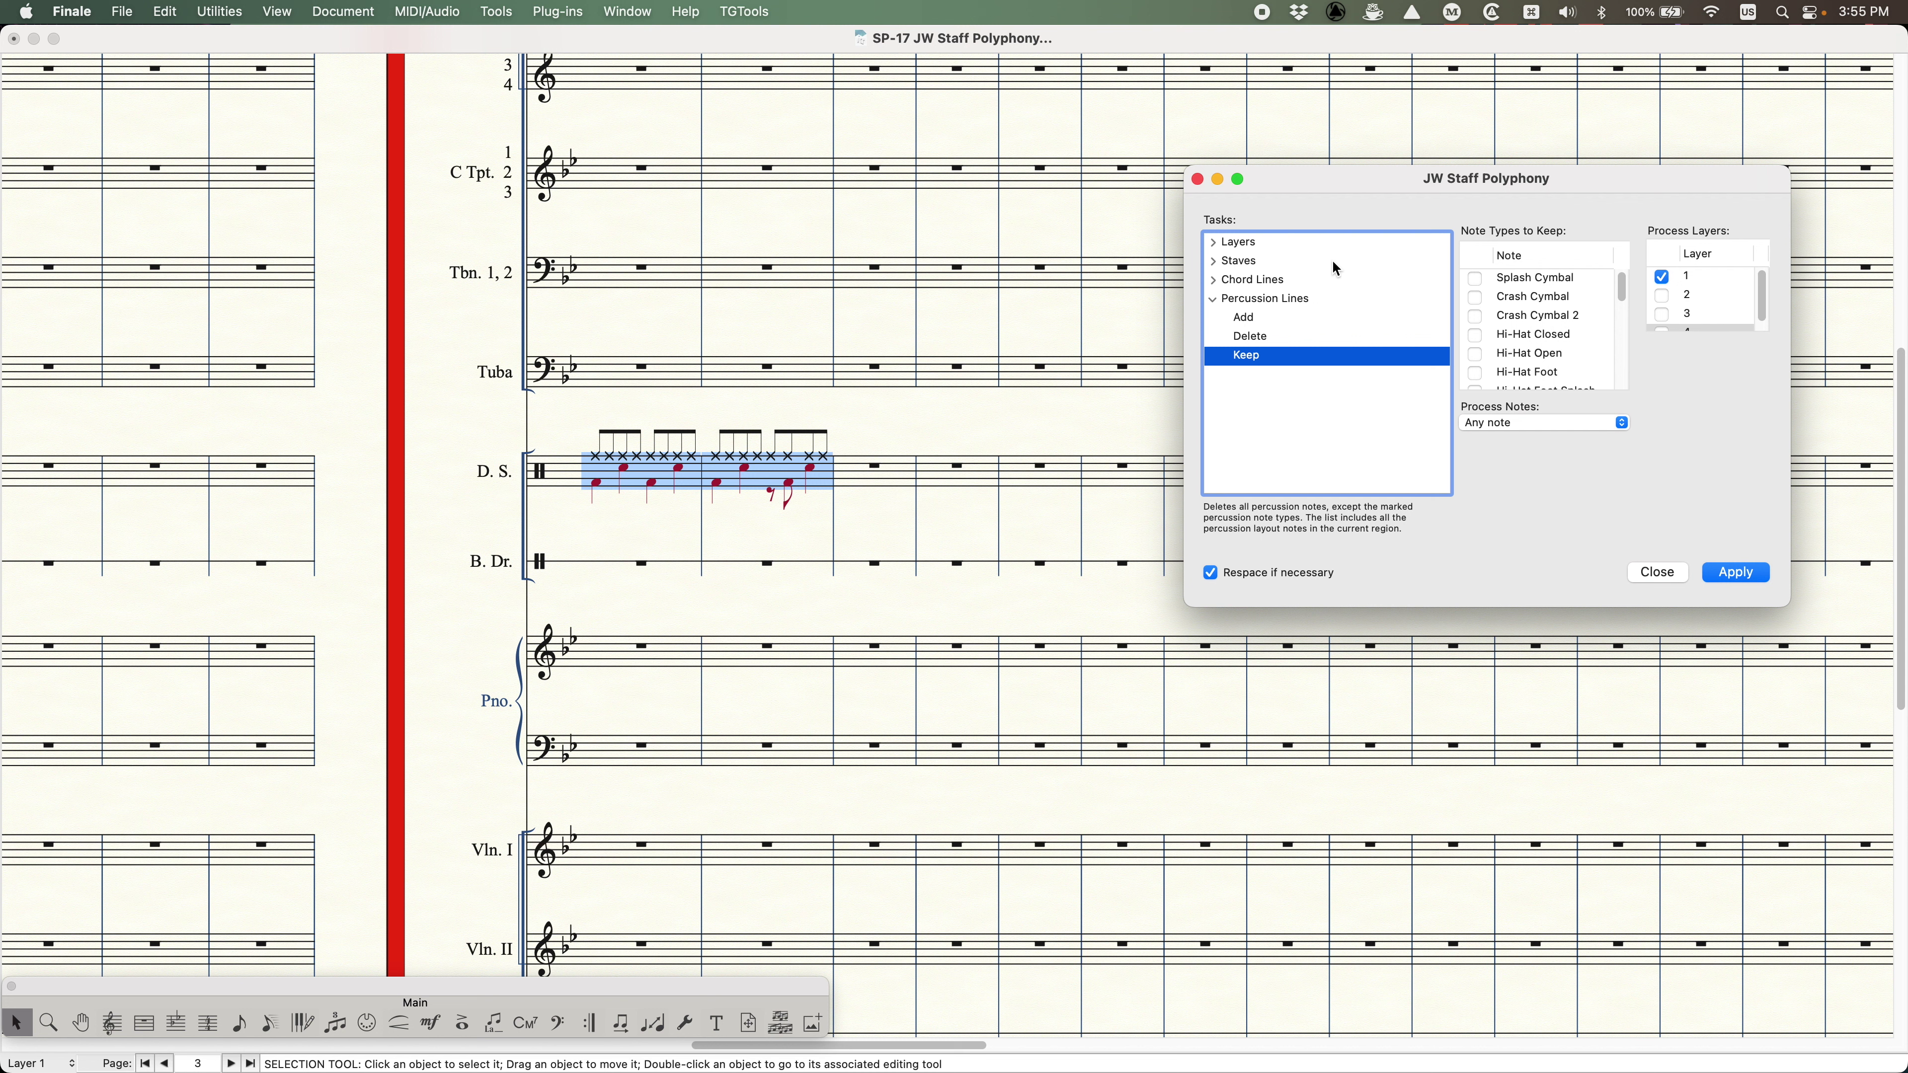
- Transpose the percussion notes in the selected drum set measures from Ride Cymbal to Hi-Hat Closed
{"action": "left_click", "coordinate": [929, 238]}
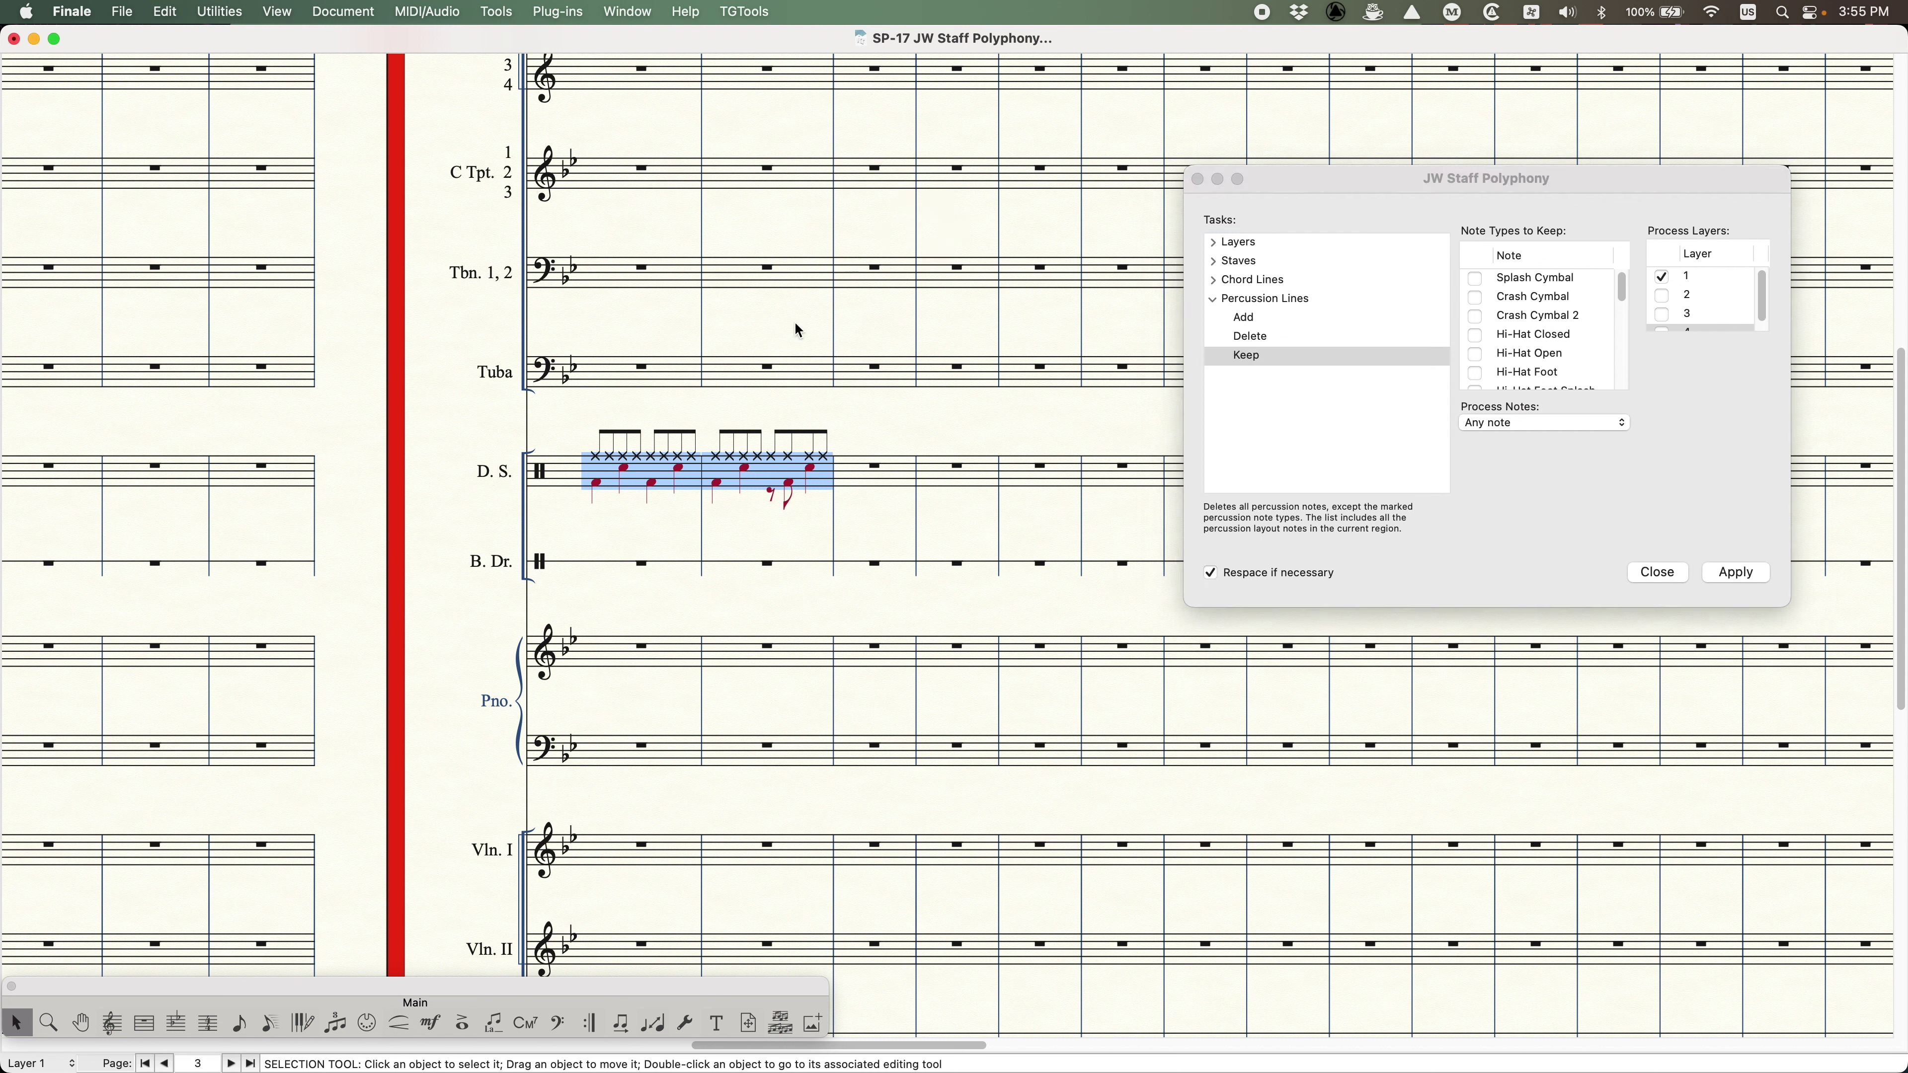
{"action": "left_click", "coordinate": [219, 12]}
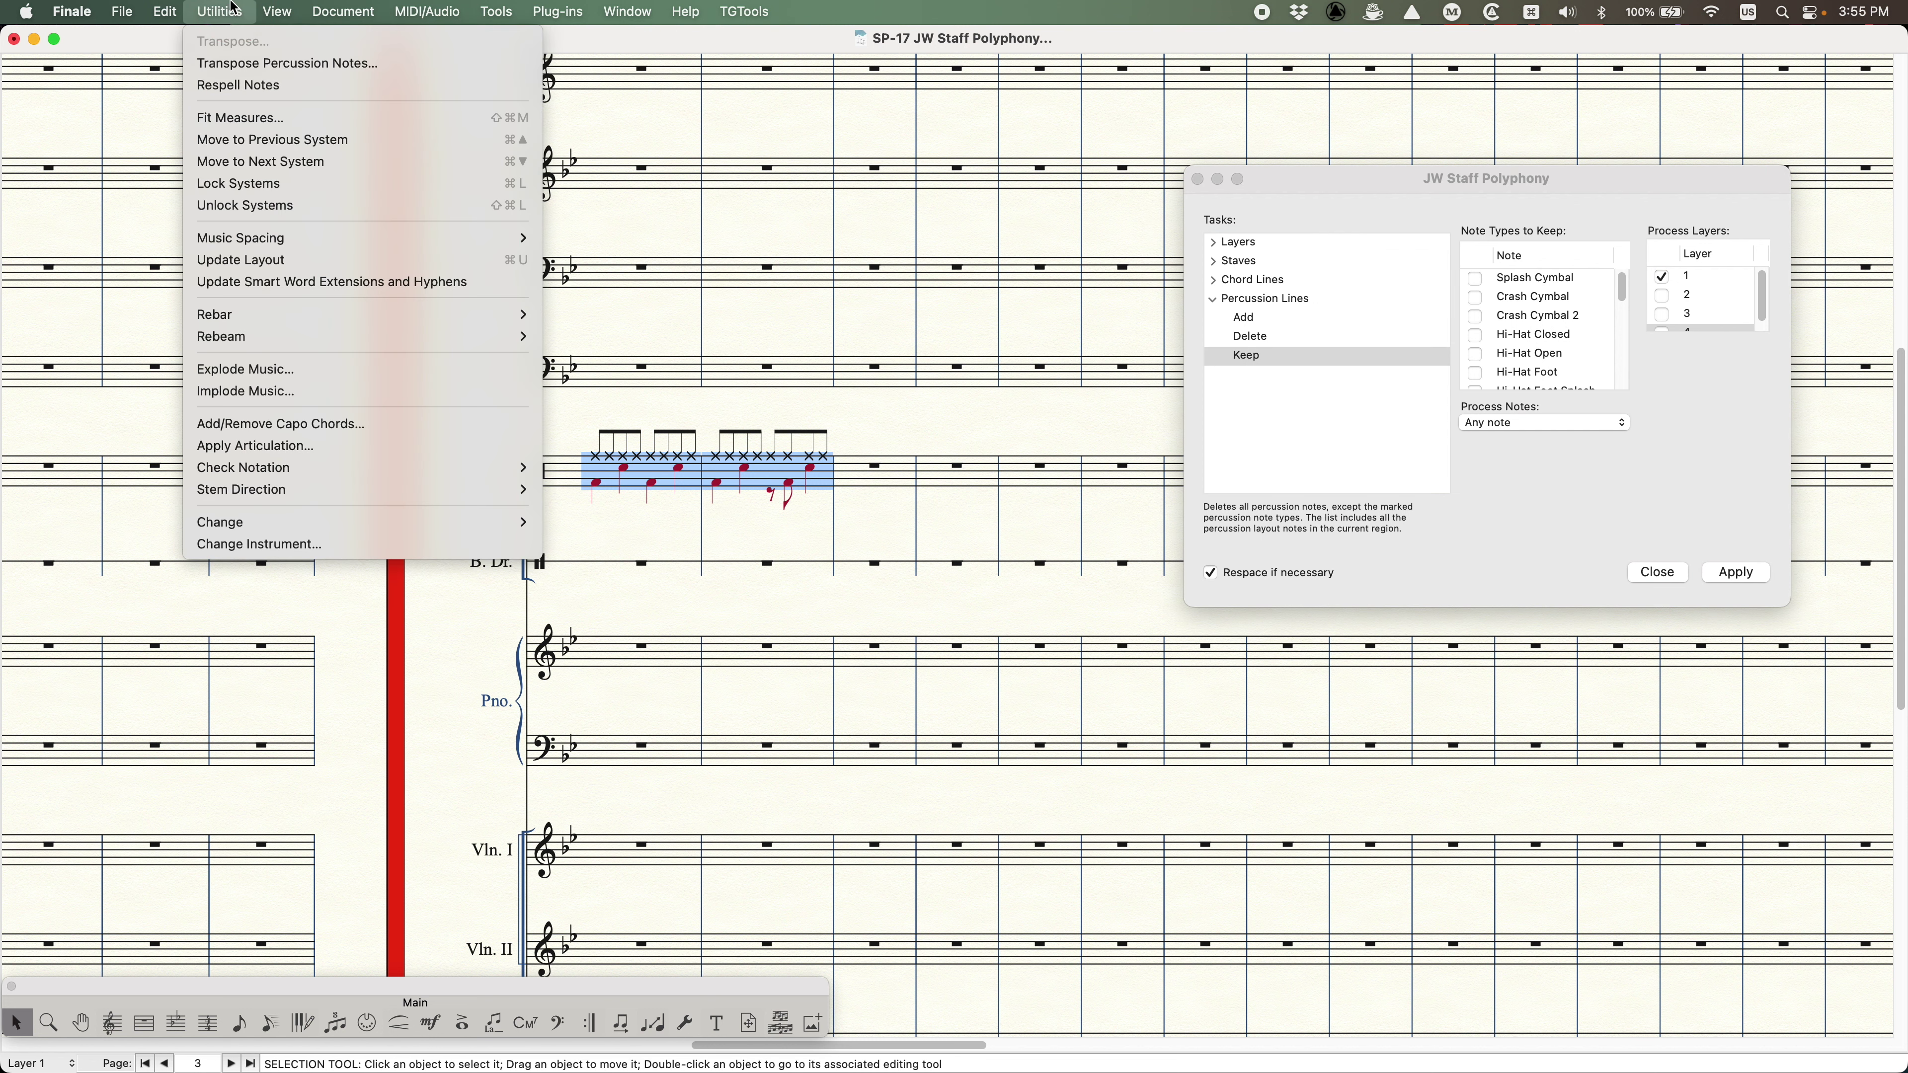
{"action": "left_click", "coordinate": [242, 63]}
{"action": "left_click_drag", "start_coordinate": [880, 212], "coordinate": [1020, 324]}
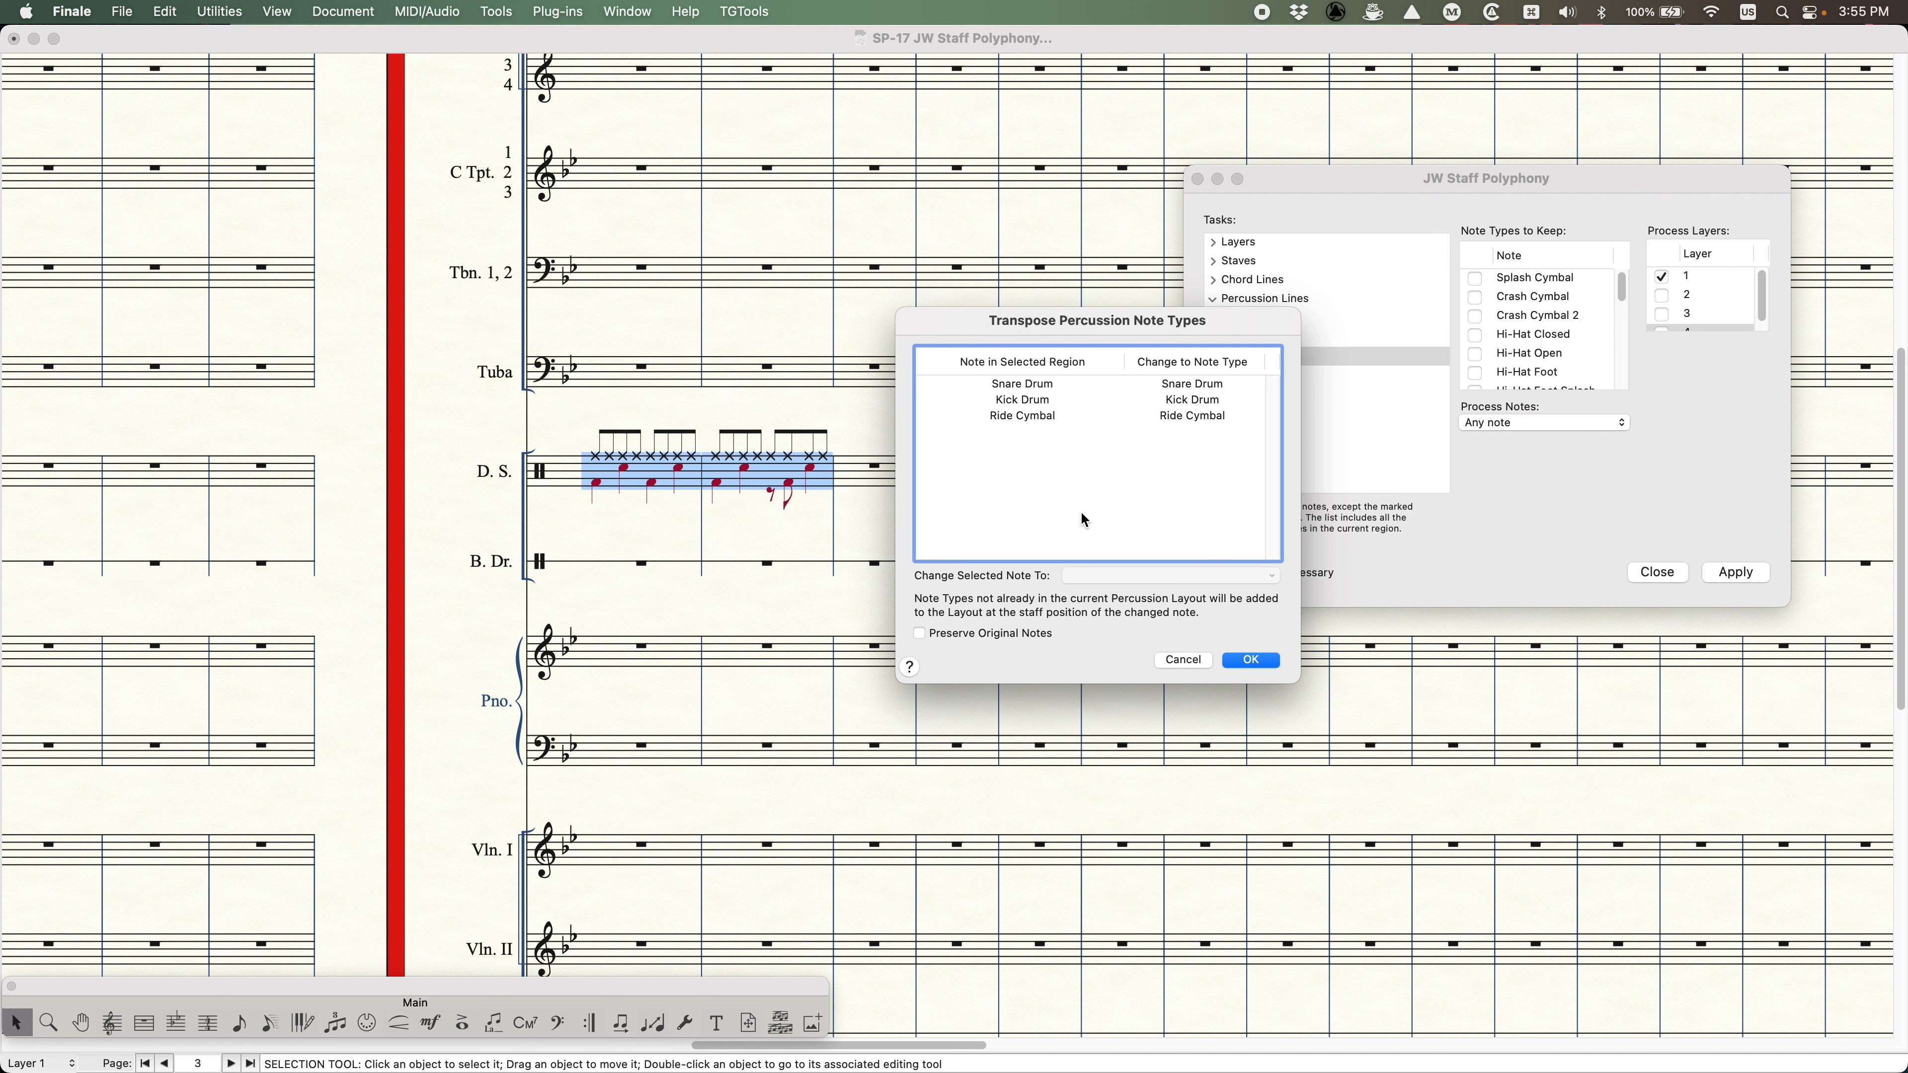
{"action": "left_click", "coordinate": [1040, 417]}
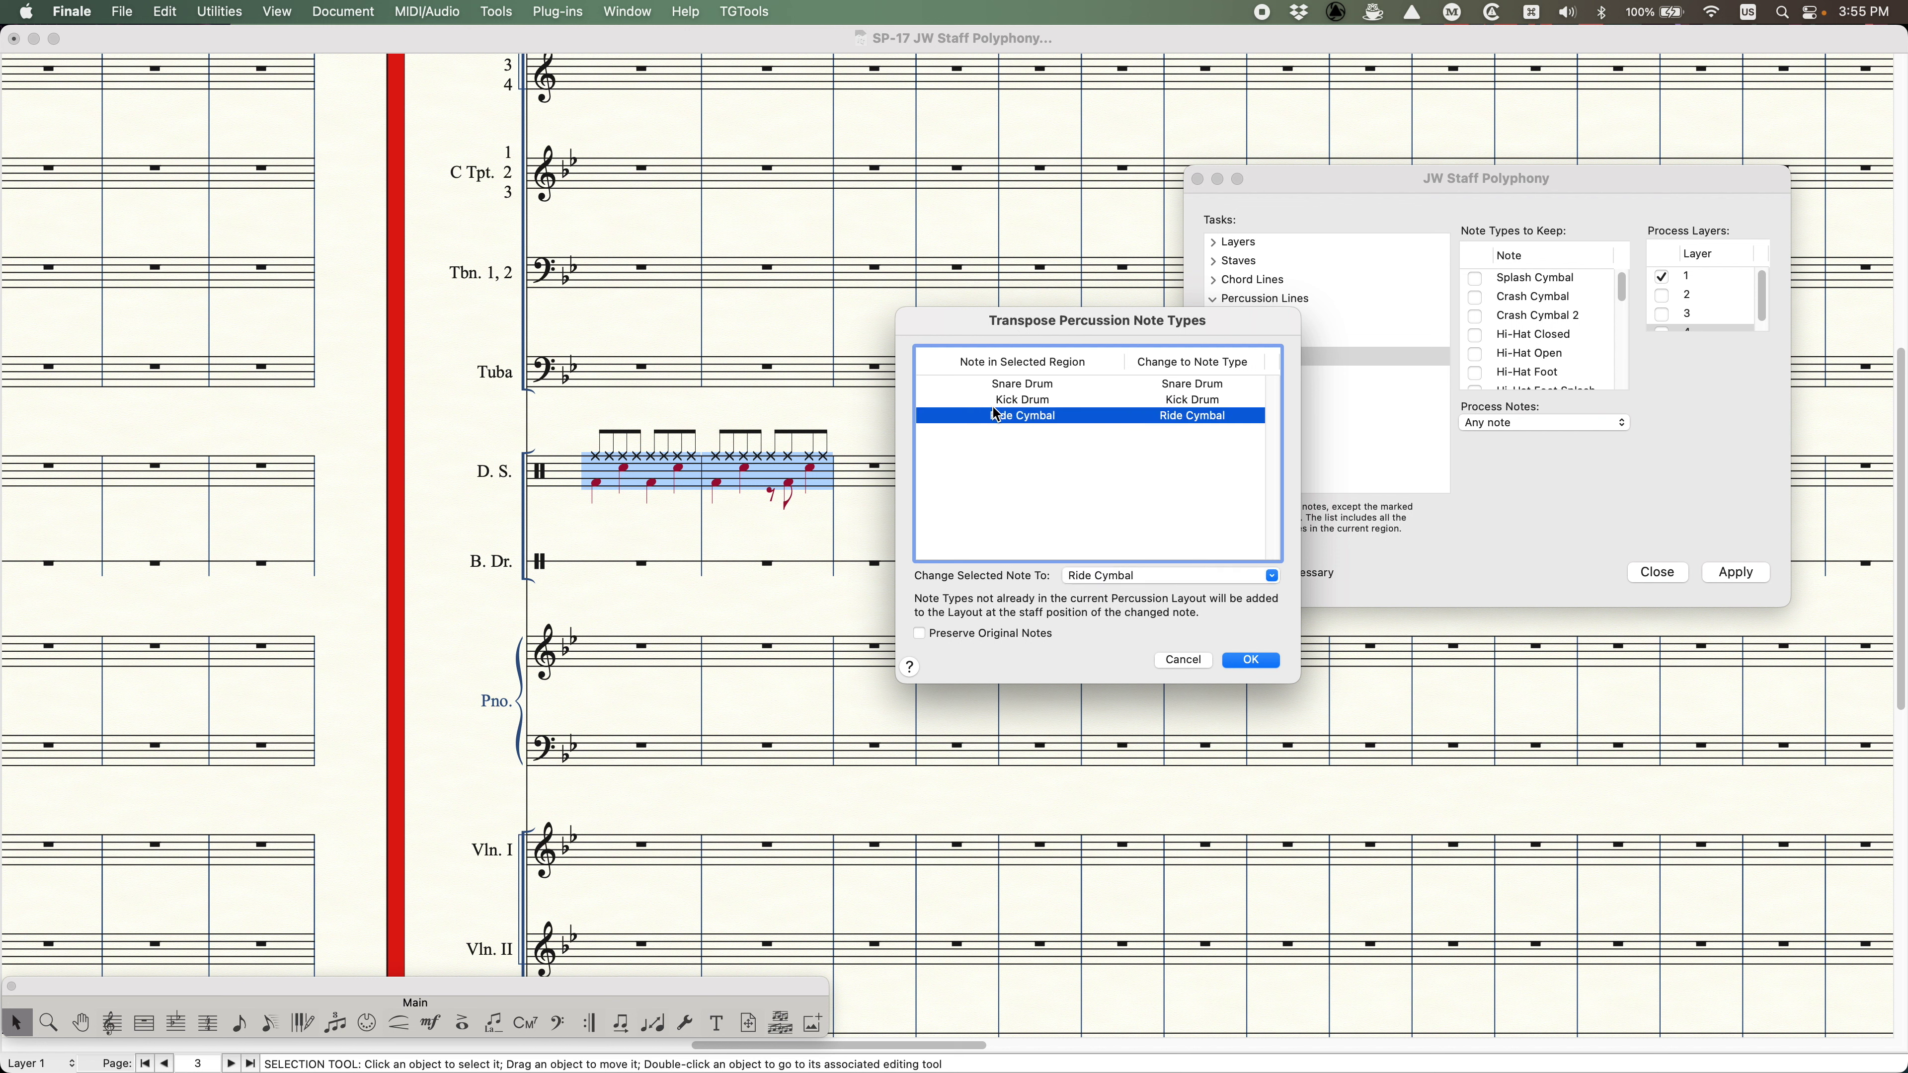
{"action": "left_click", "coordinate": [1164, 583]}
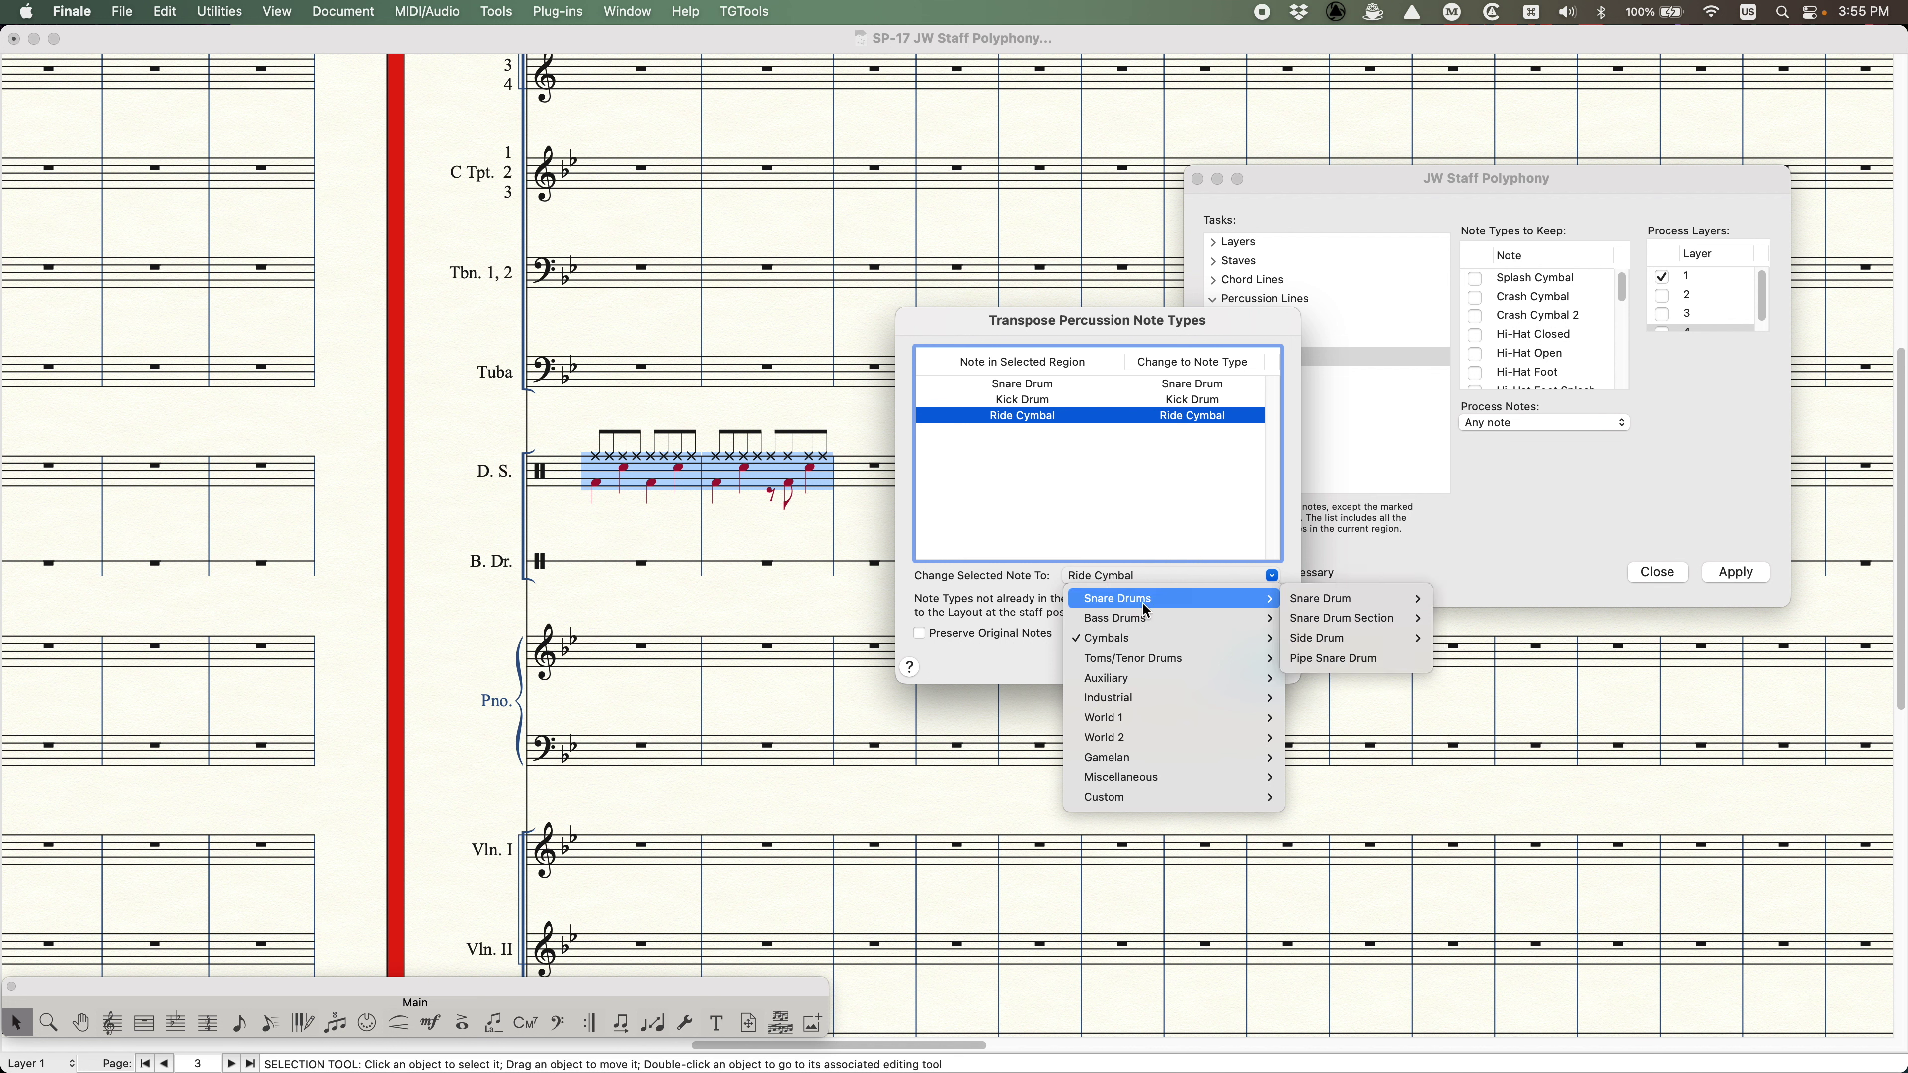
{"action": "mouse_move", "coordinate": [1171, 638]}
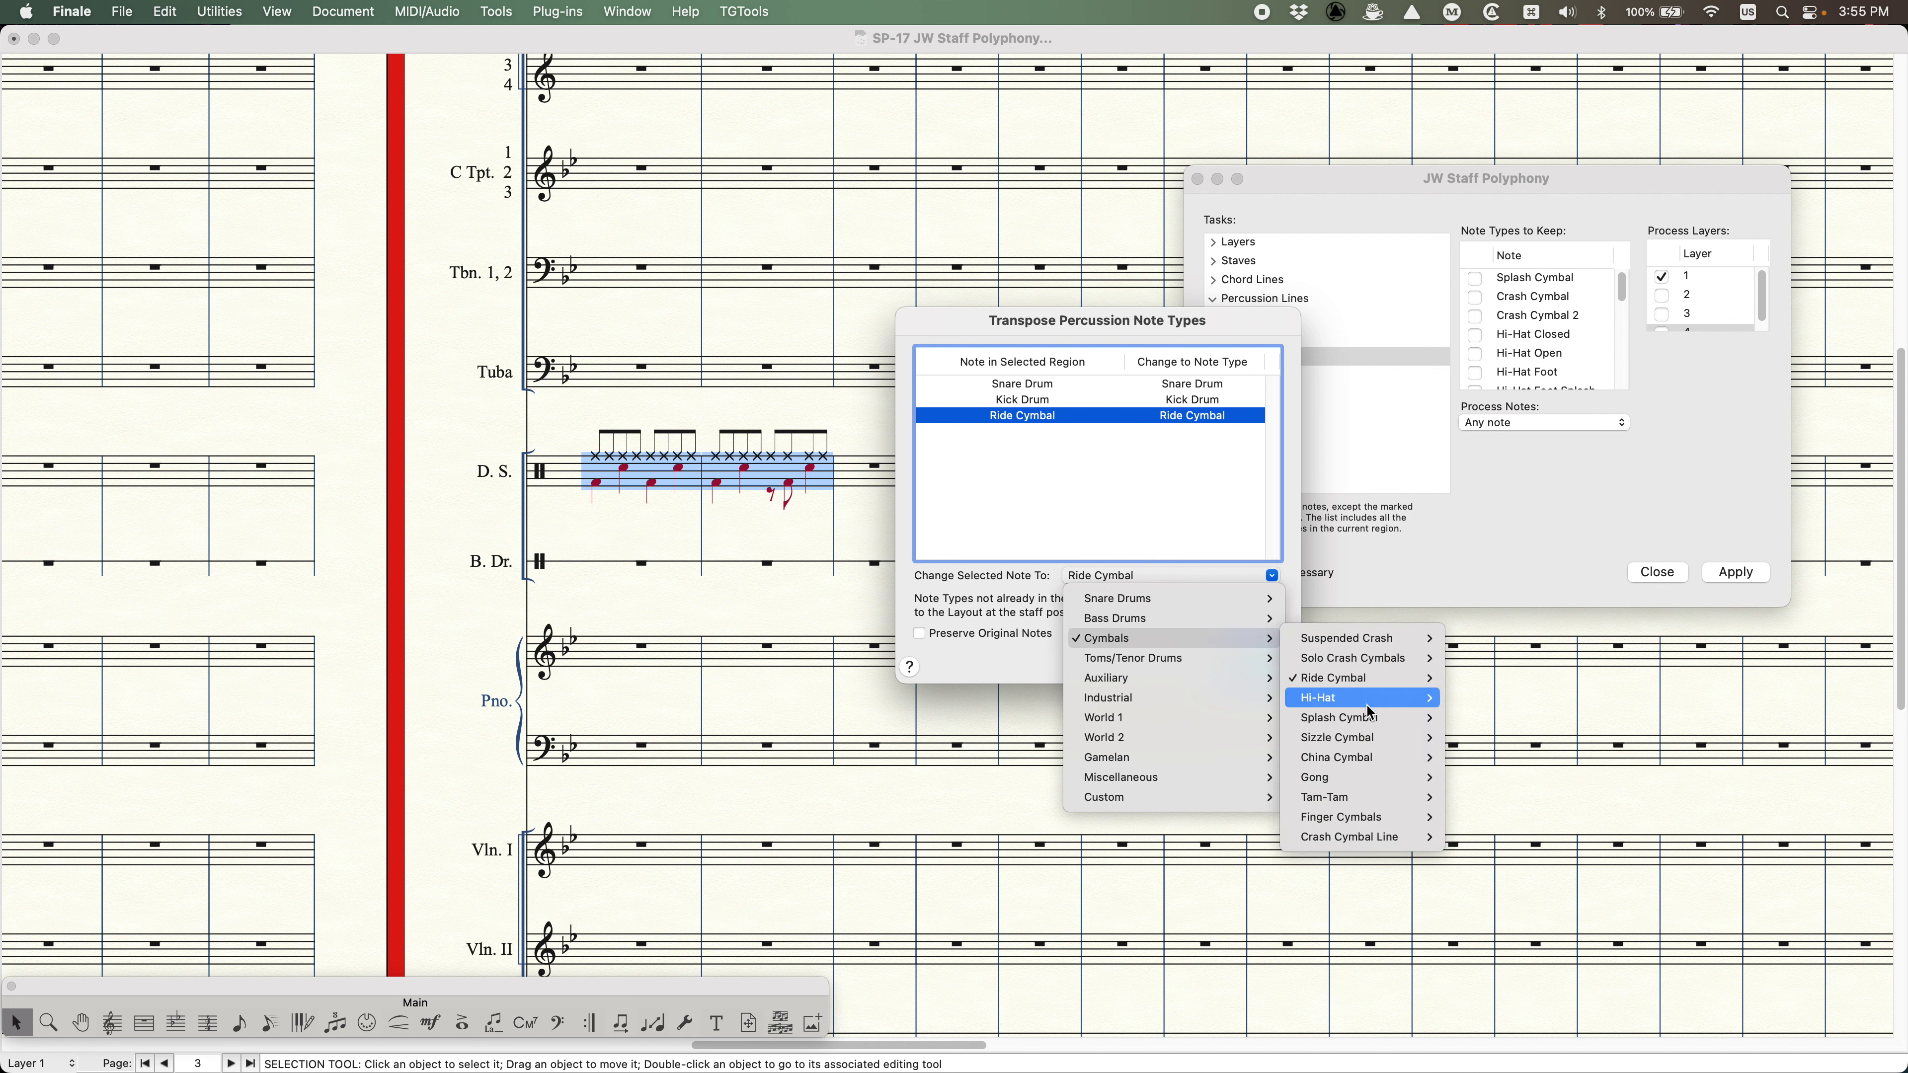
{"action": "mouse_move", "coordinate": [1360, 698]}
{"action": "left_click", "coordinate": [1483, 718]}
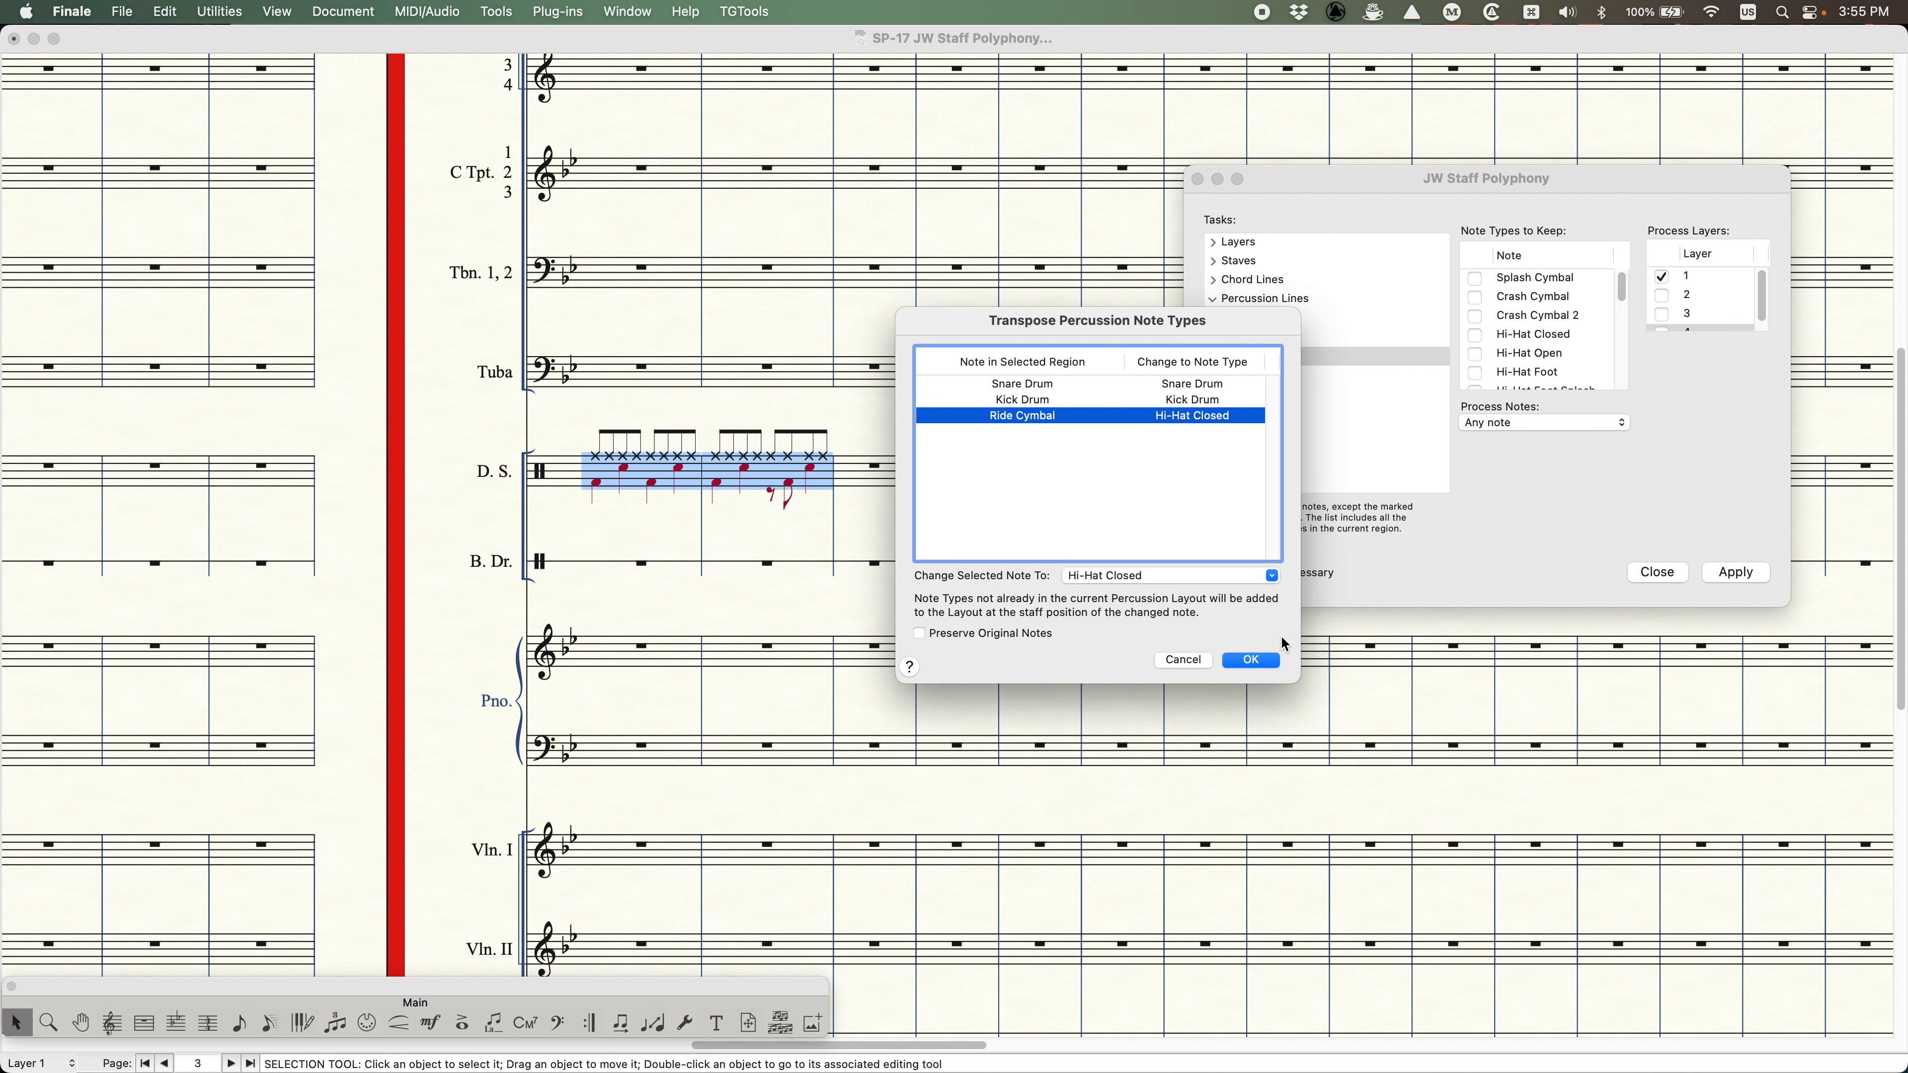
{"action": "left_click", "coordinate": [1248, 658]}
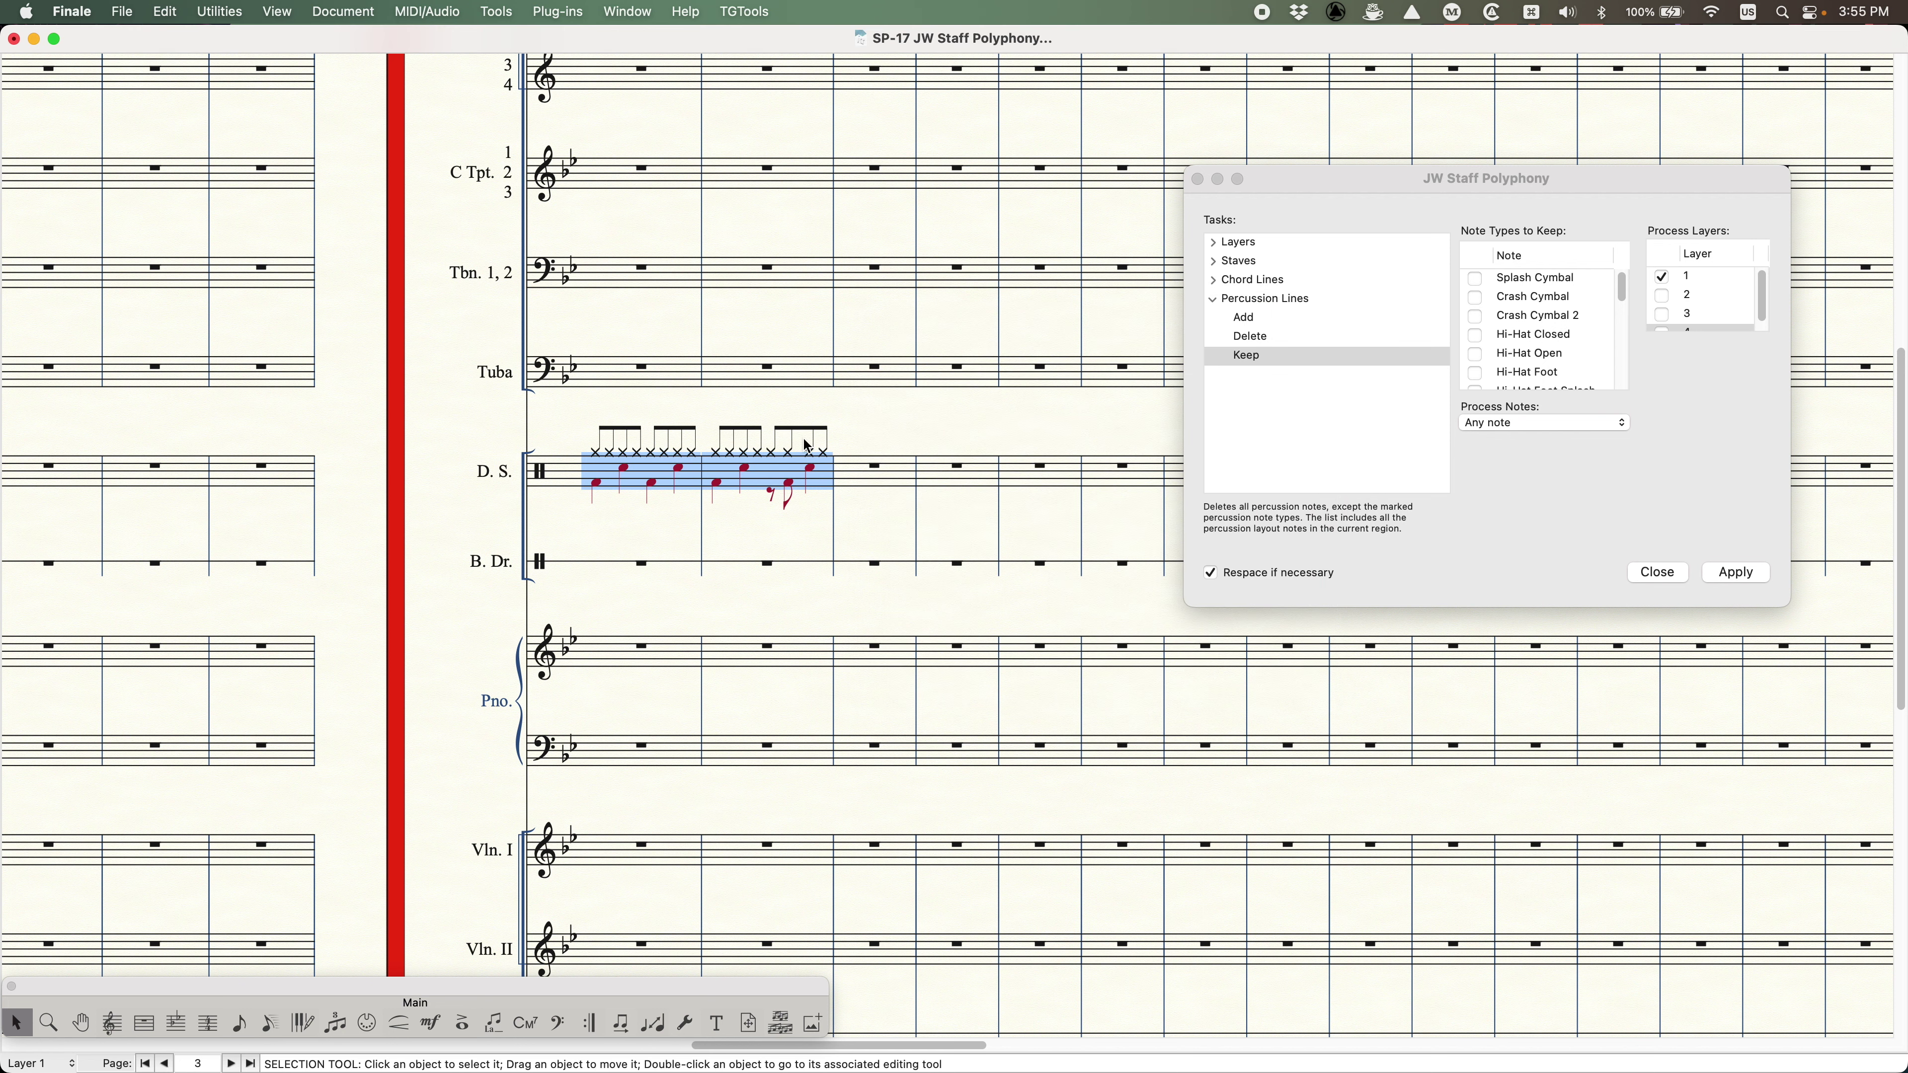
- Review the percussion Add task and the Layers, Staves and Chord Lines task groups in JW Staff Polyphony, leaving all groups collapsed
{"action": "left_click", "coordinate": [1293, 195]}
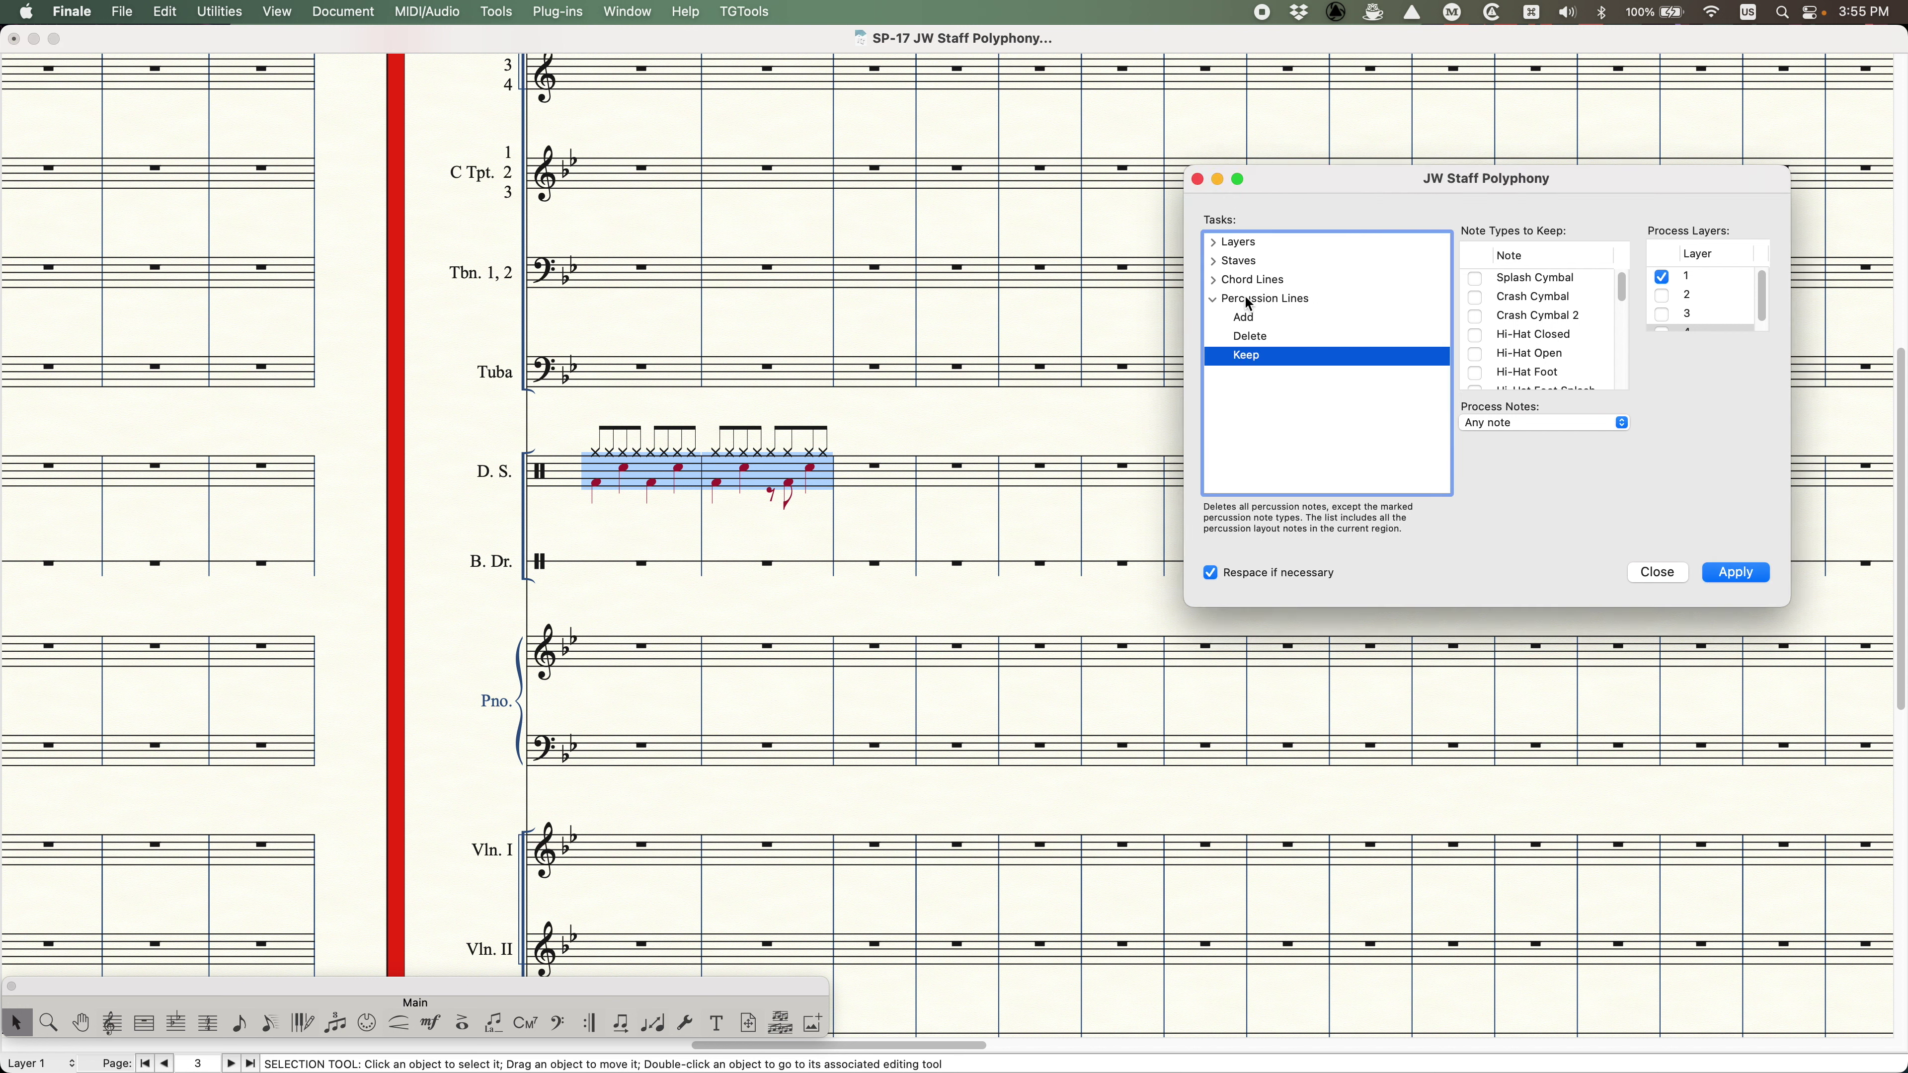
{"action": "left_click", "coordinate": [1249, 318]}
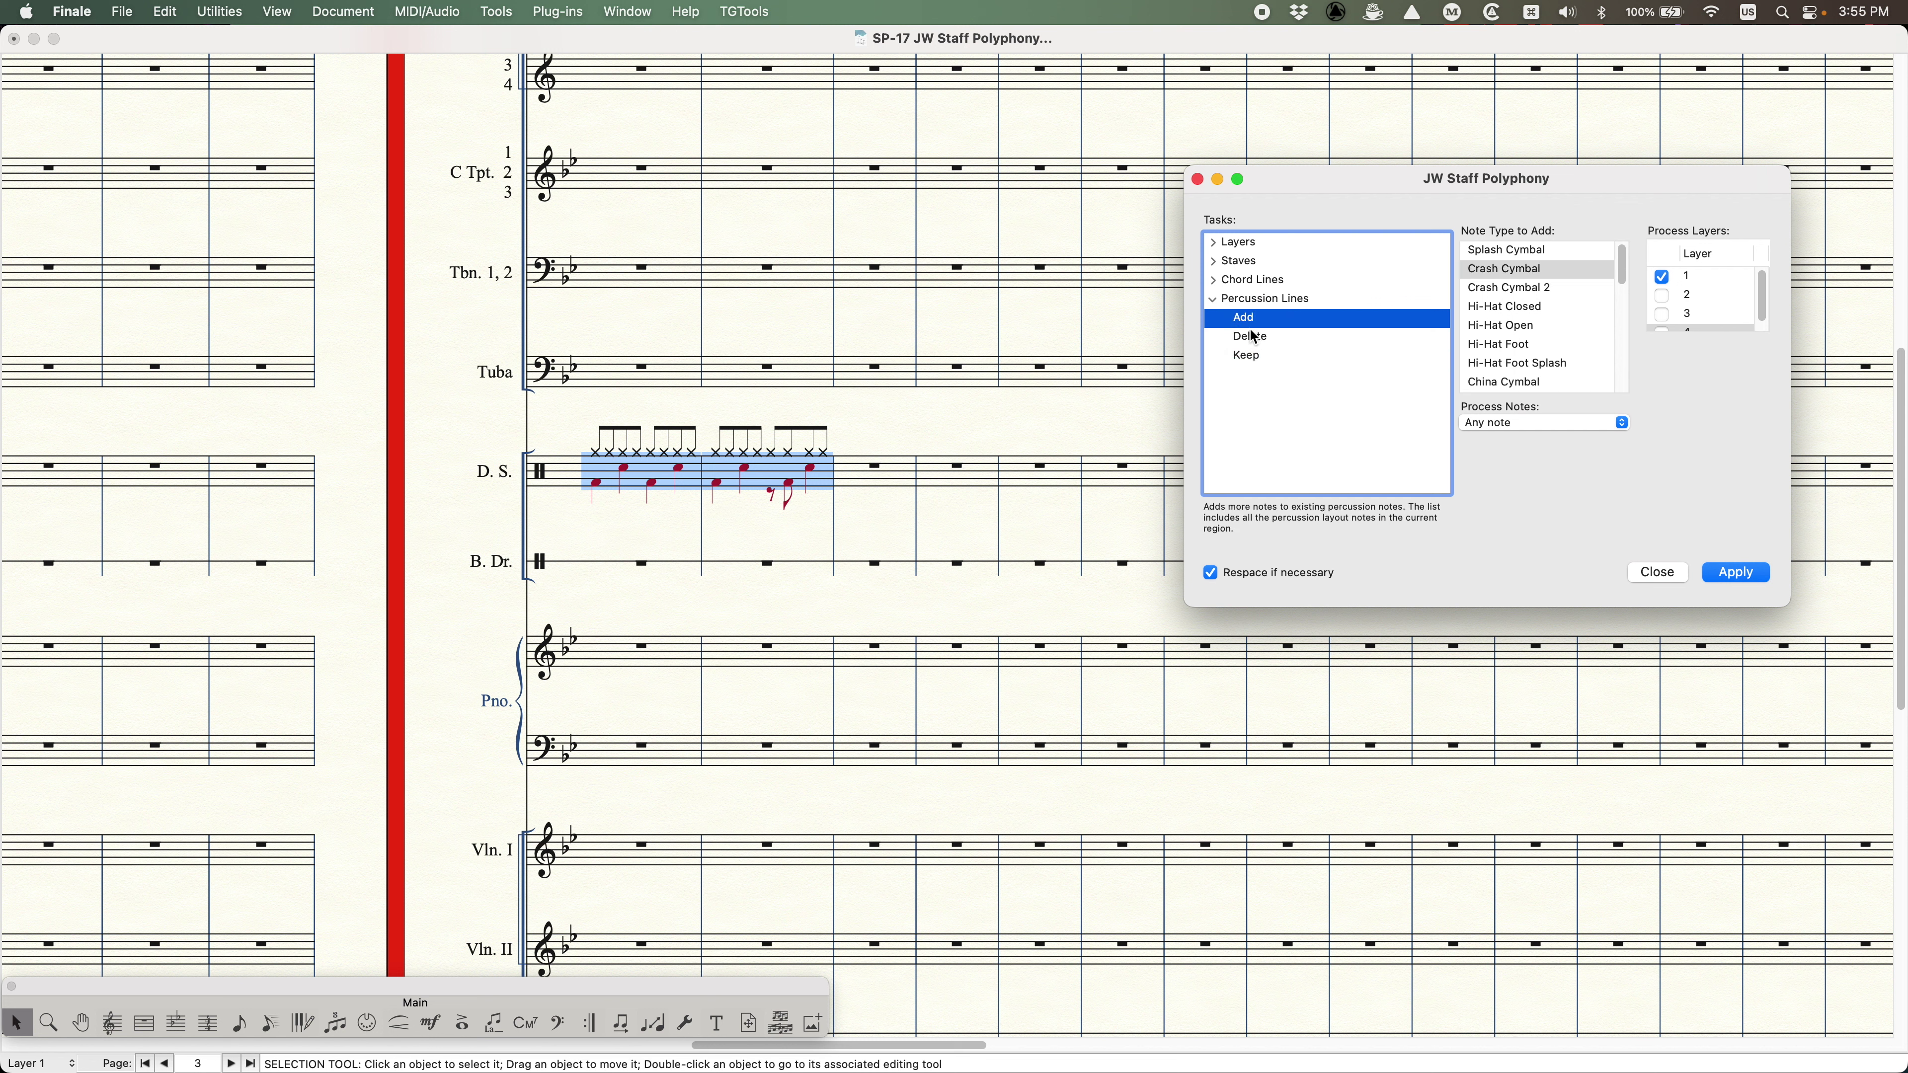
{"action": "left_click", "coordinate": [1212, 299]}
{"action": "left_click", "coordinate": [1213, 243]}
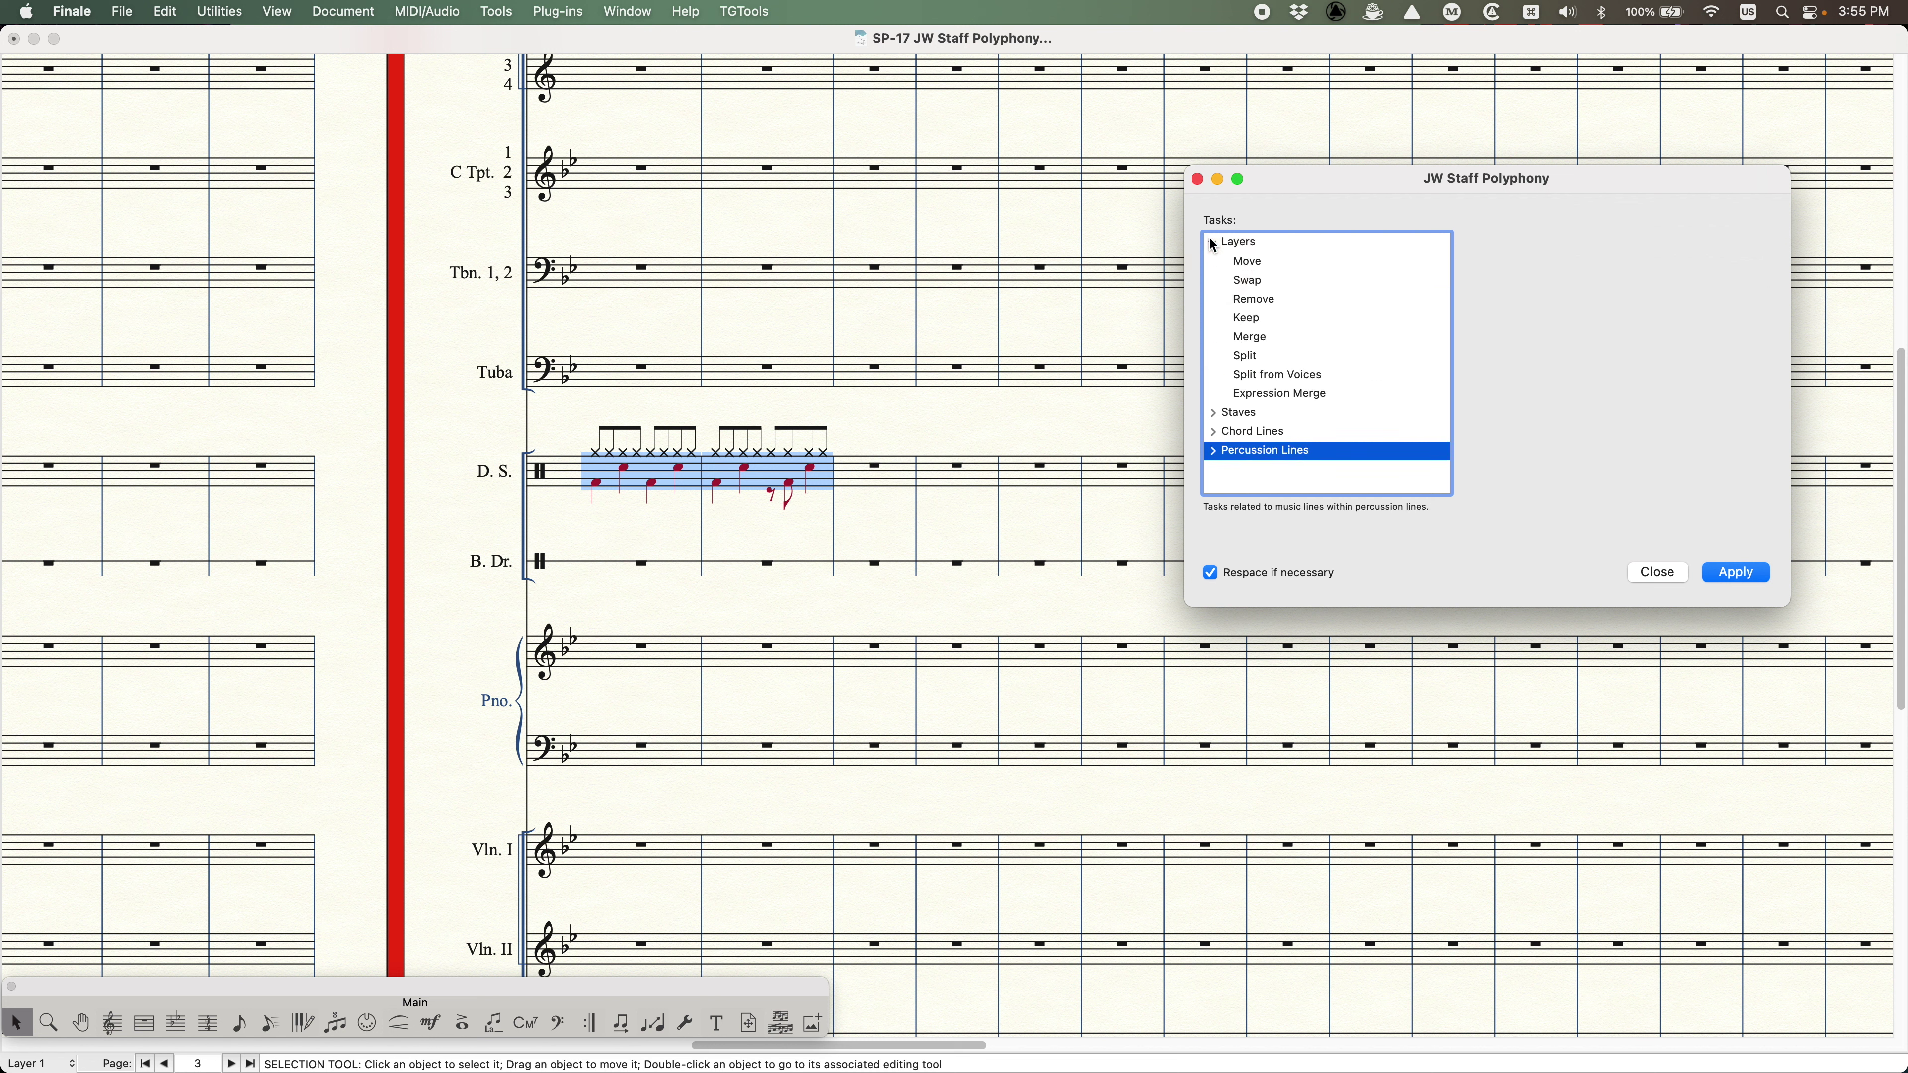
{"action": "left_click", "coordinate": [1213, 242]}
{"action": "left_click", "coordinate": [1214, 261]}
{"action": "left_click", "coordinate": [1213, 261]}
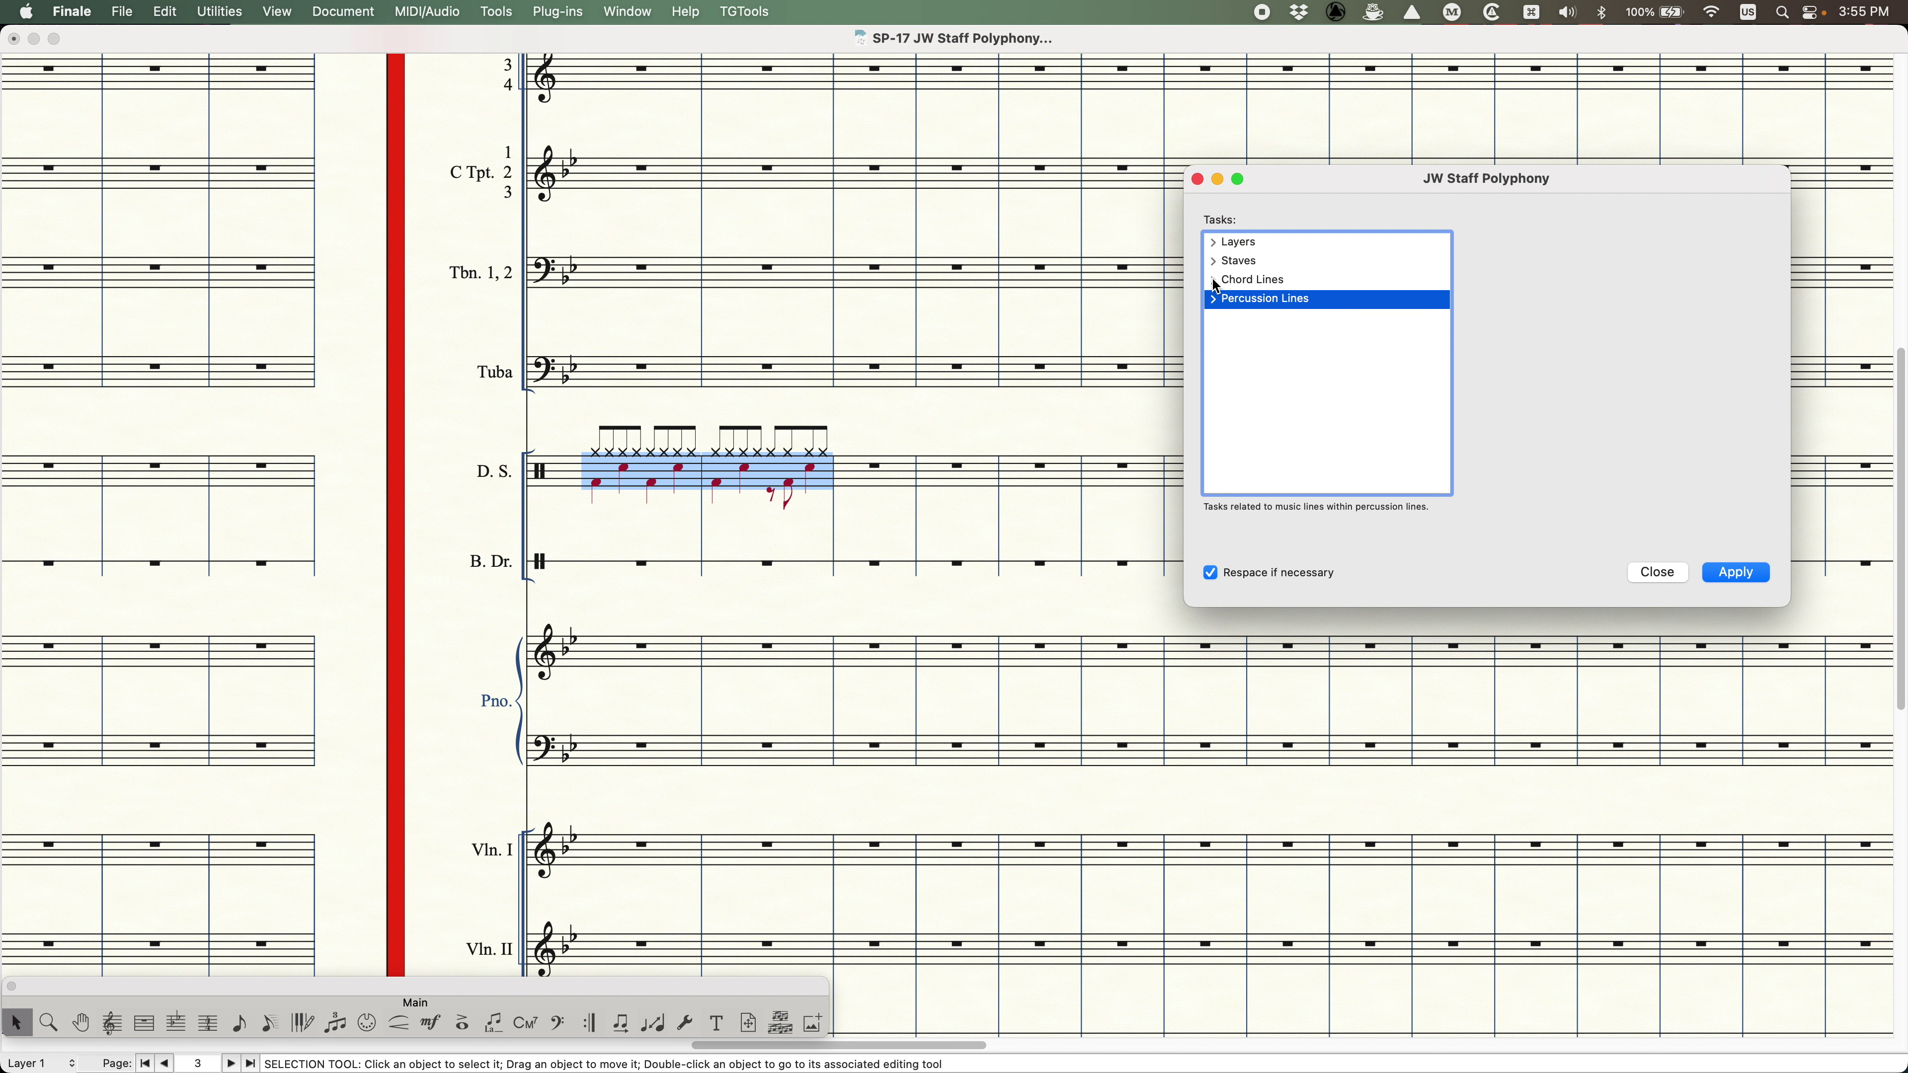
{"action": "left_click", "coordinate": [1213, 281]}
{"action": "left_click", "coordinate": [1213, 281]}
- Zoom out to show whole pages from page 1 of the score and move the JW Staff Polyphony window over page 2
{"action": "scroll", "coordinate": [803, 471], "scroll_direction": "left", "scroll_amount": 10}
{"action": "key", "text": "super+minus"}
{"action": "key", "text": "super+minus"}
{"action": "key", "text": "super+minus"}
{"action": "key", "text": "super+minus"}
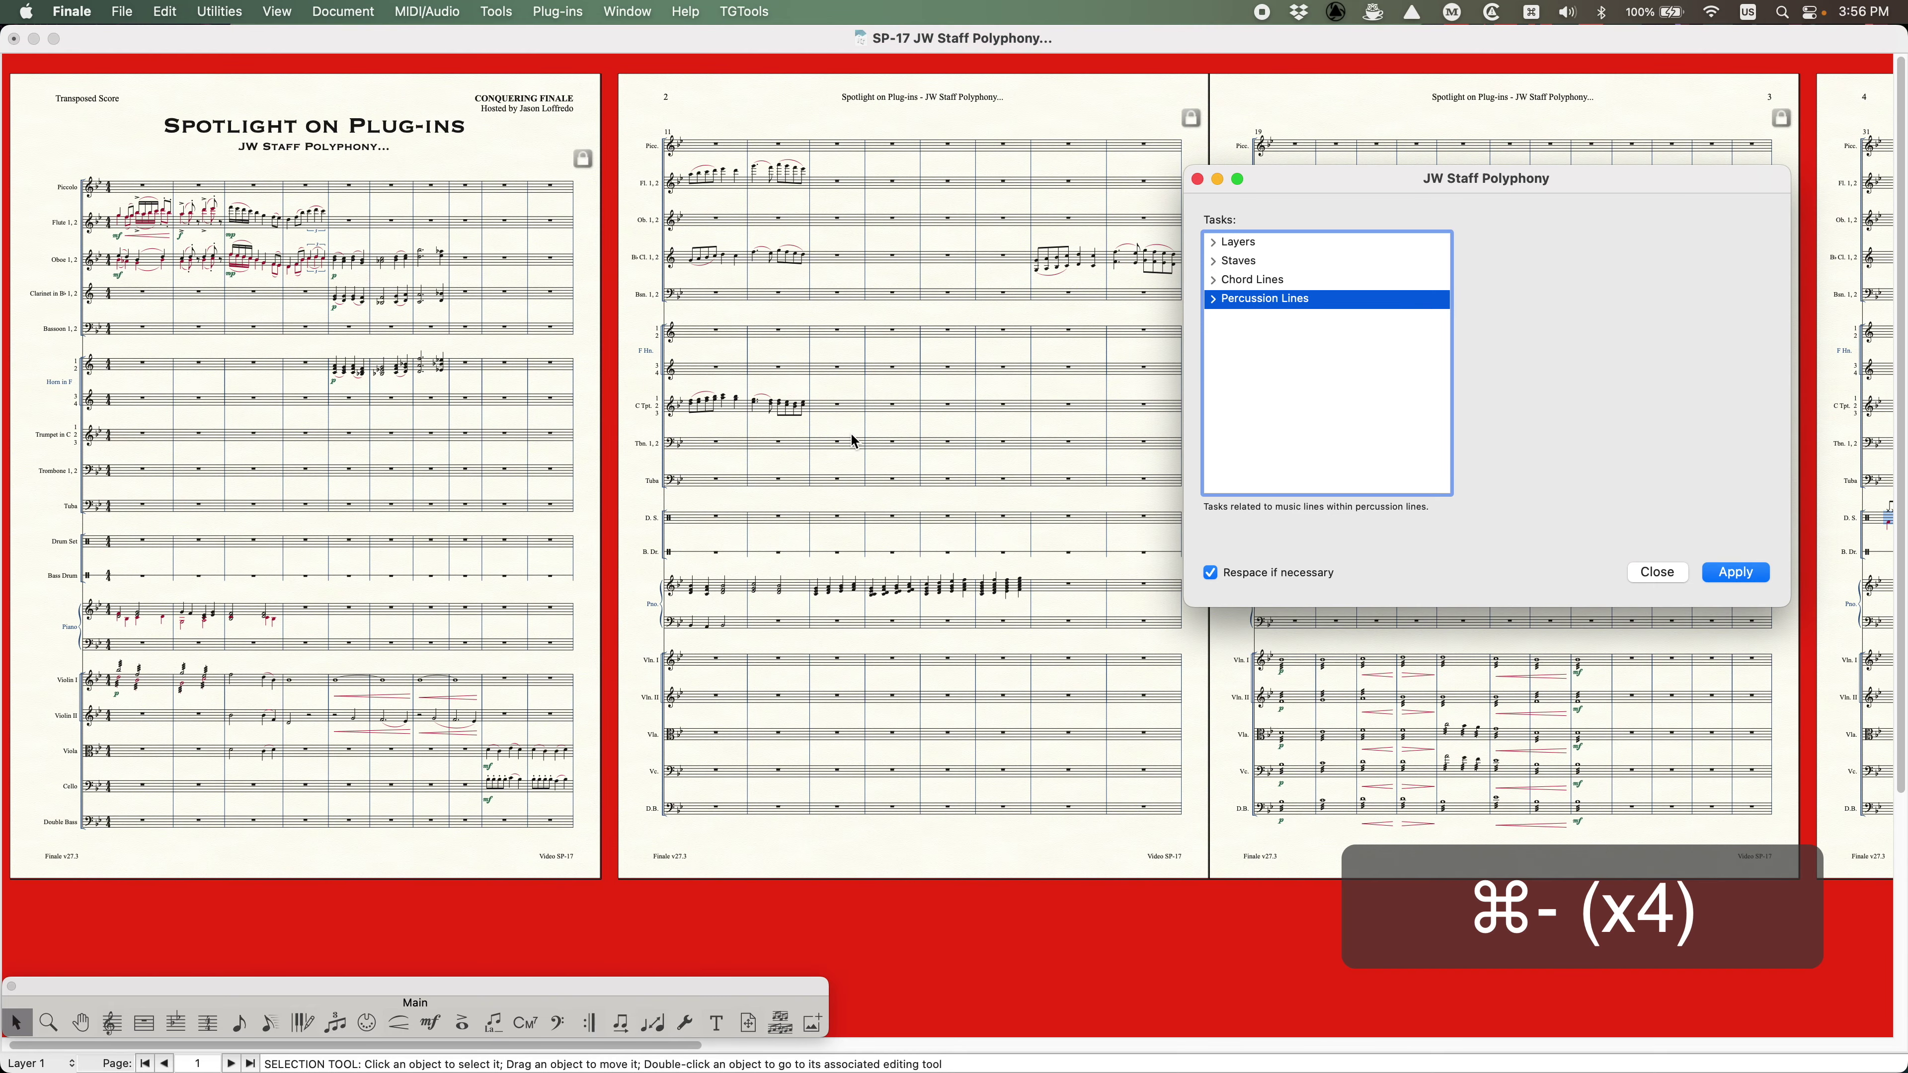
{"action": "left_click_drag", "start_coordinate": [1406, 179], "coordinate": [852, 171]}
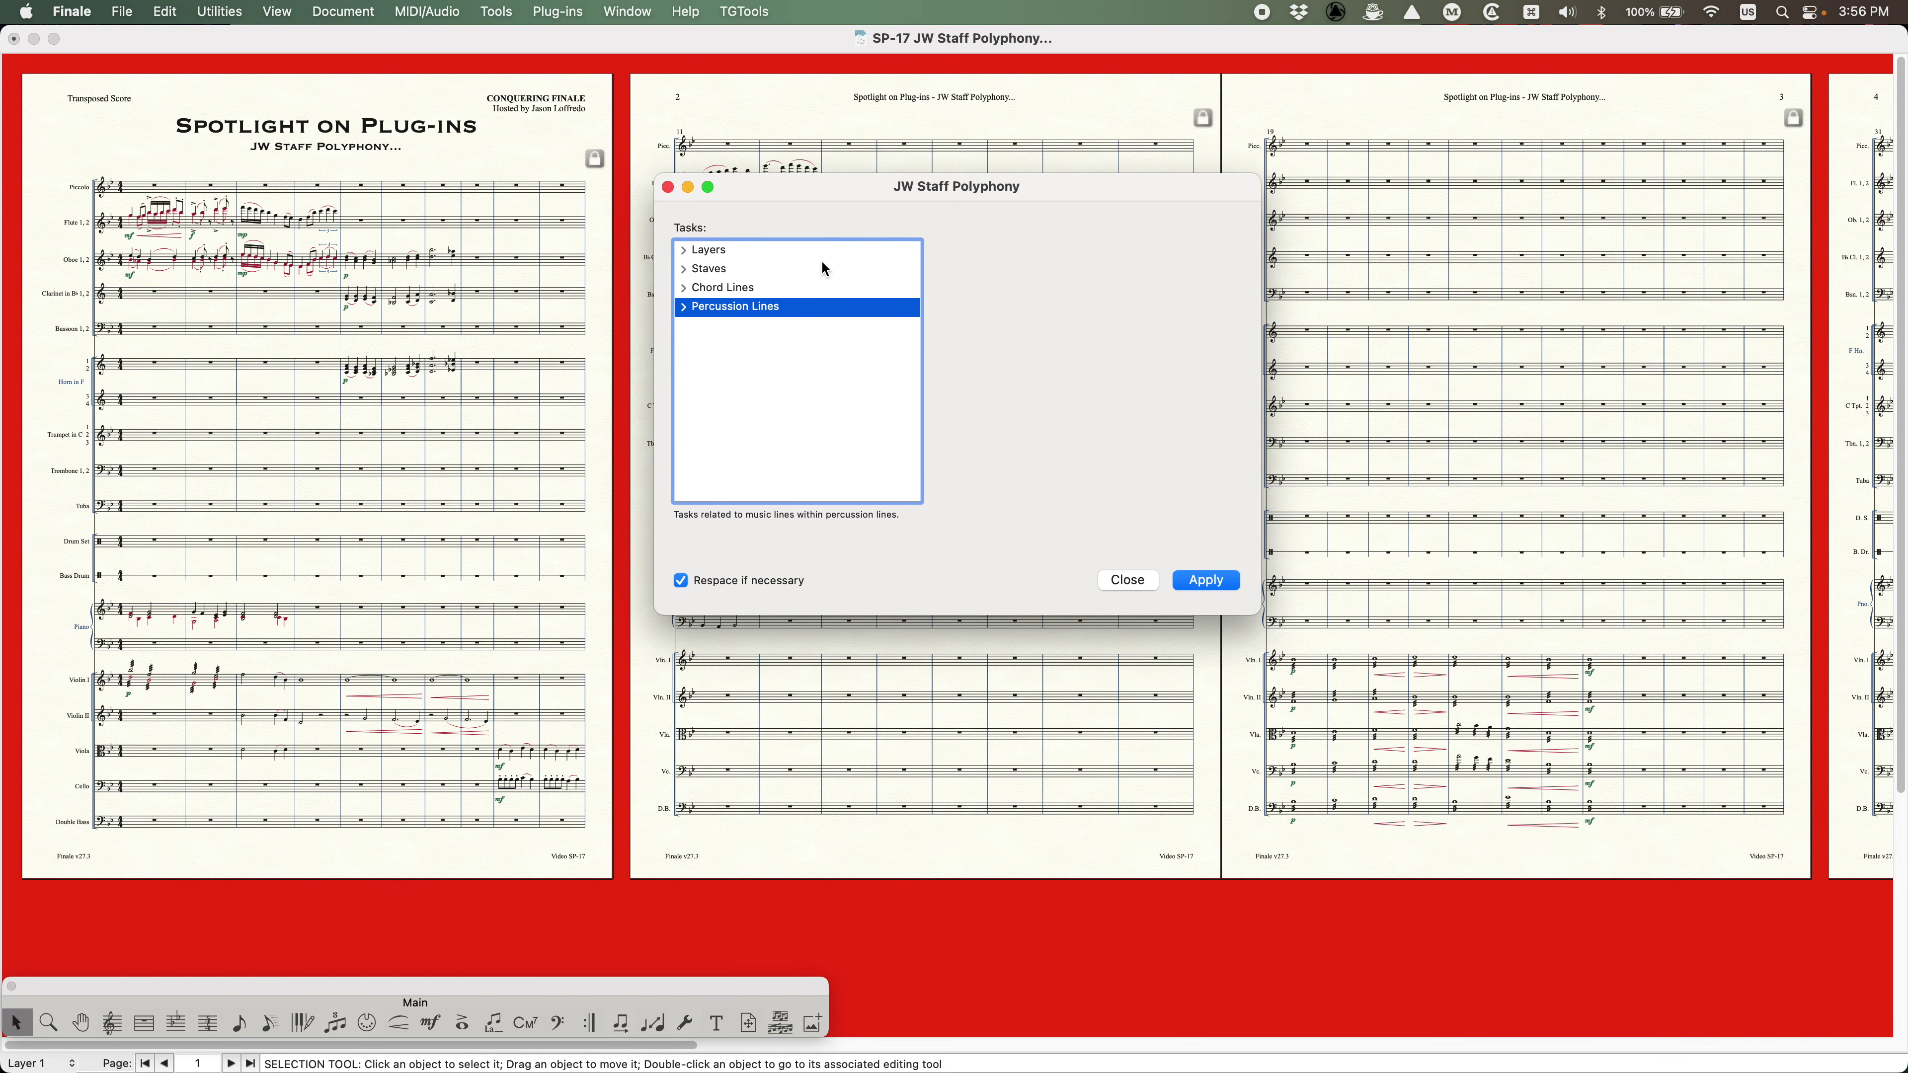
{"action": "left_click", "coordinate": [682, 250]}
{"action": "left_click", "coordinate": [682, 249]}
{"action": "left_click", "coordinate": [682, 269]}
{"action": "left_click", "coordinate": [682, 268]}
{"action": "left_click_drag", "start_coordinate": [847, 186], "coordinate": [817, 202]}
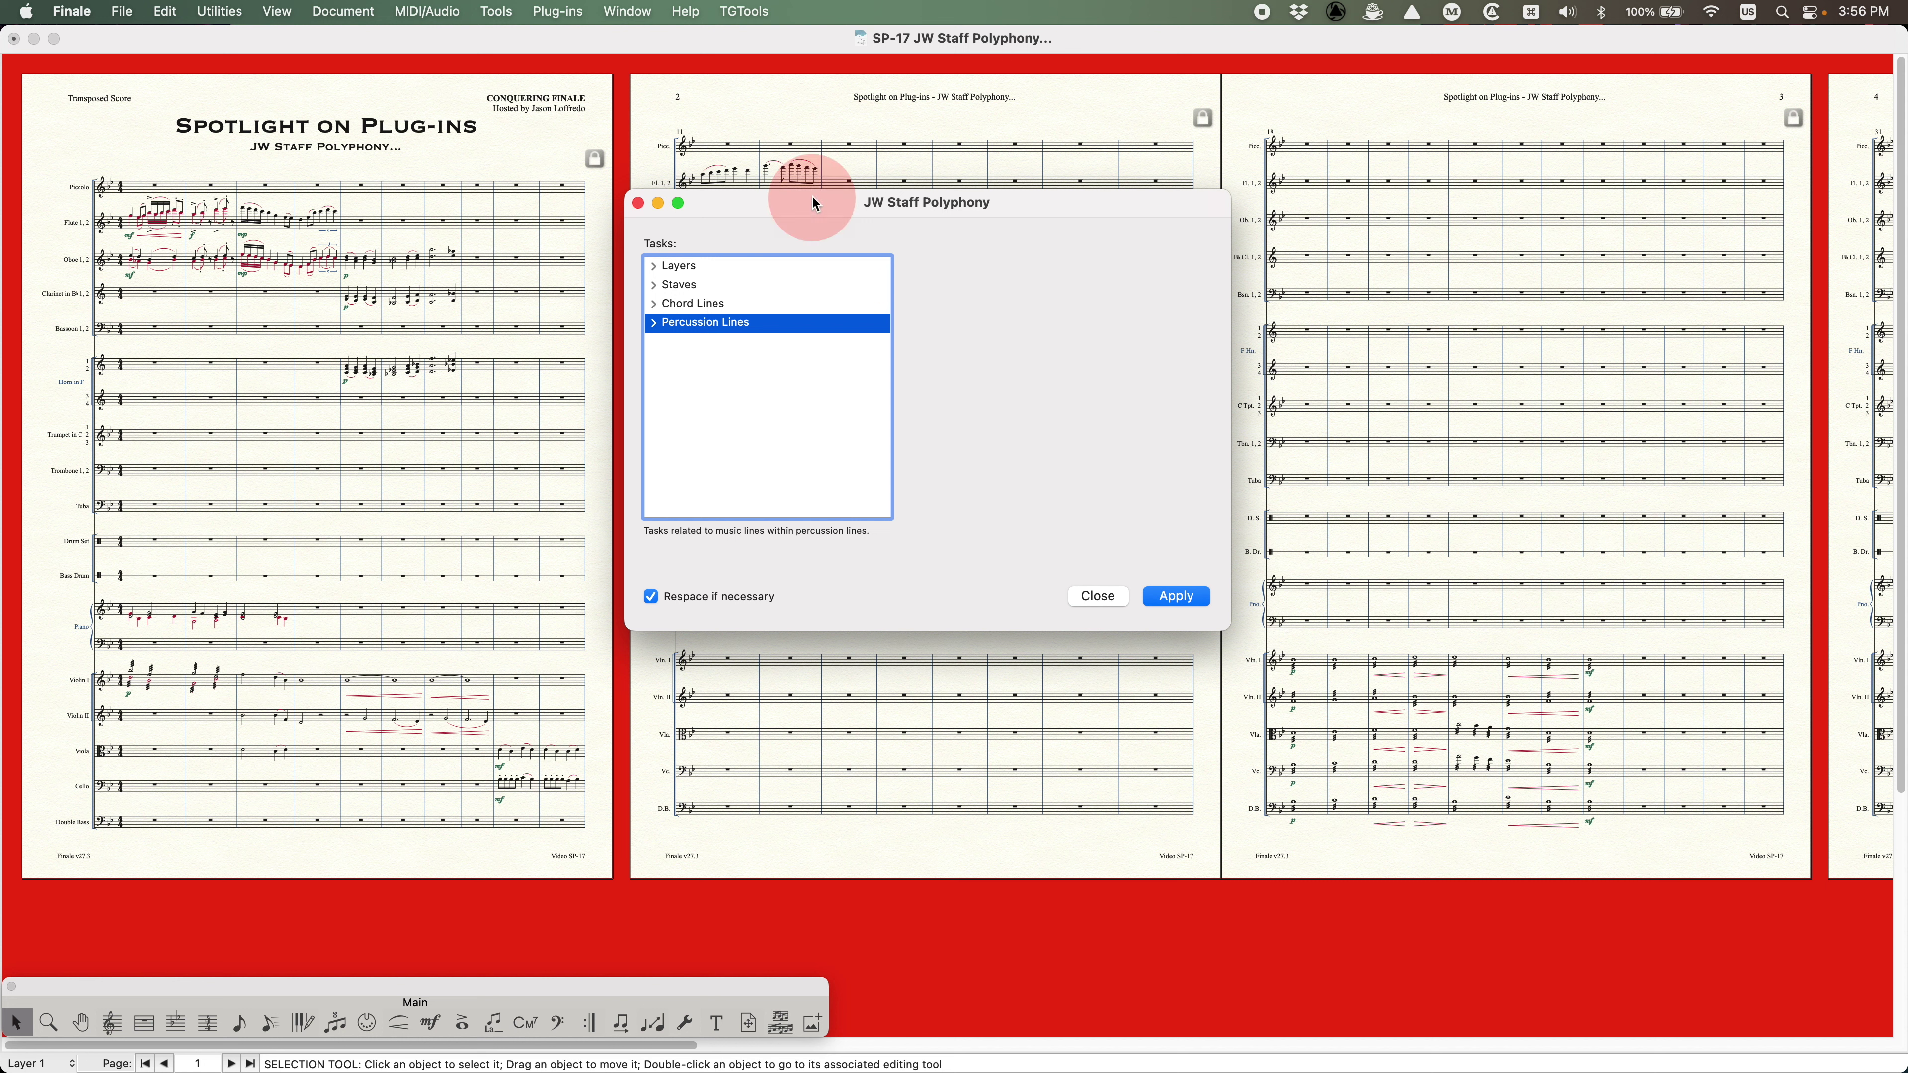
{"action": "left_click_drag", "start_coordinate": [812, 196], "coordinate": [806, 218]}
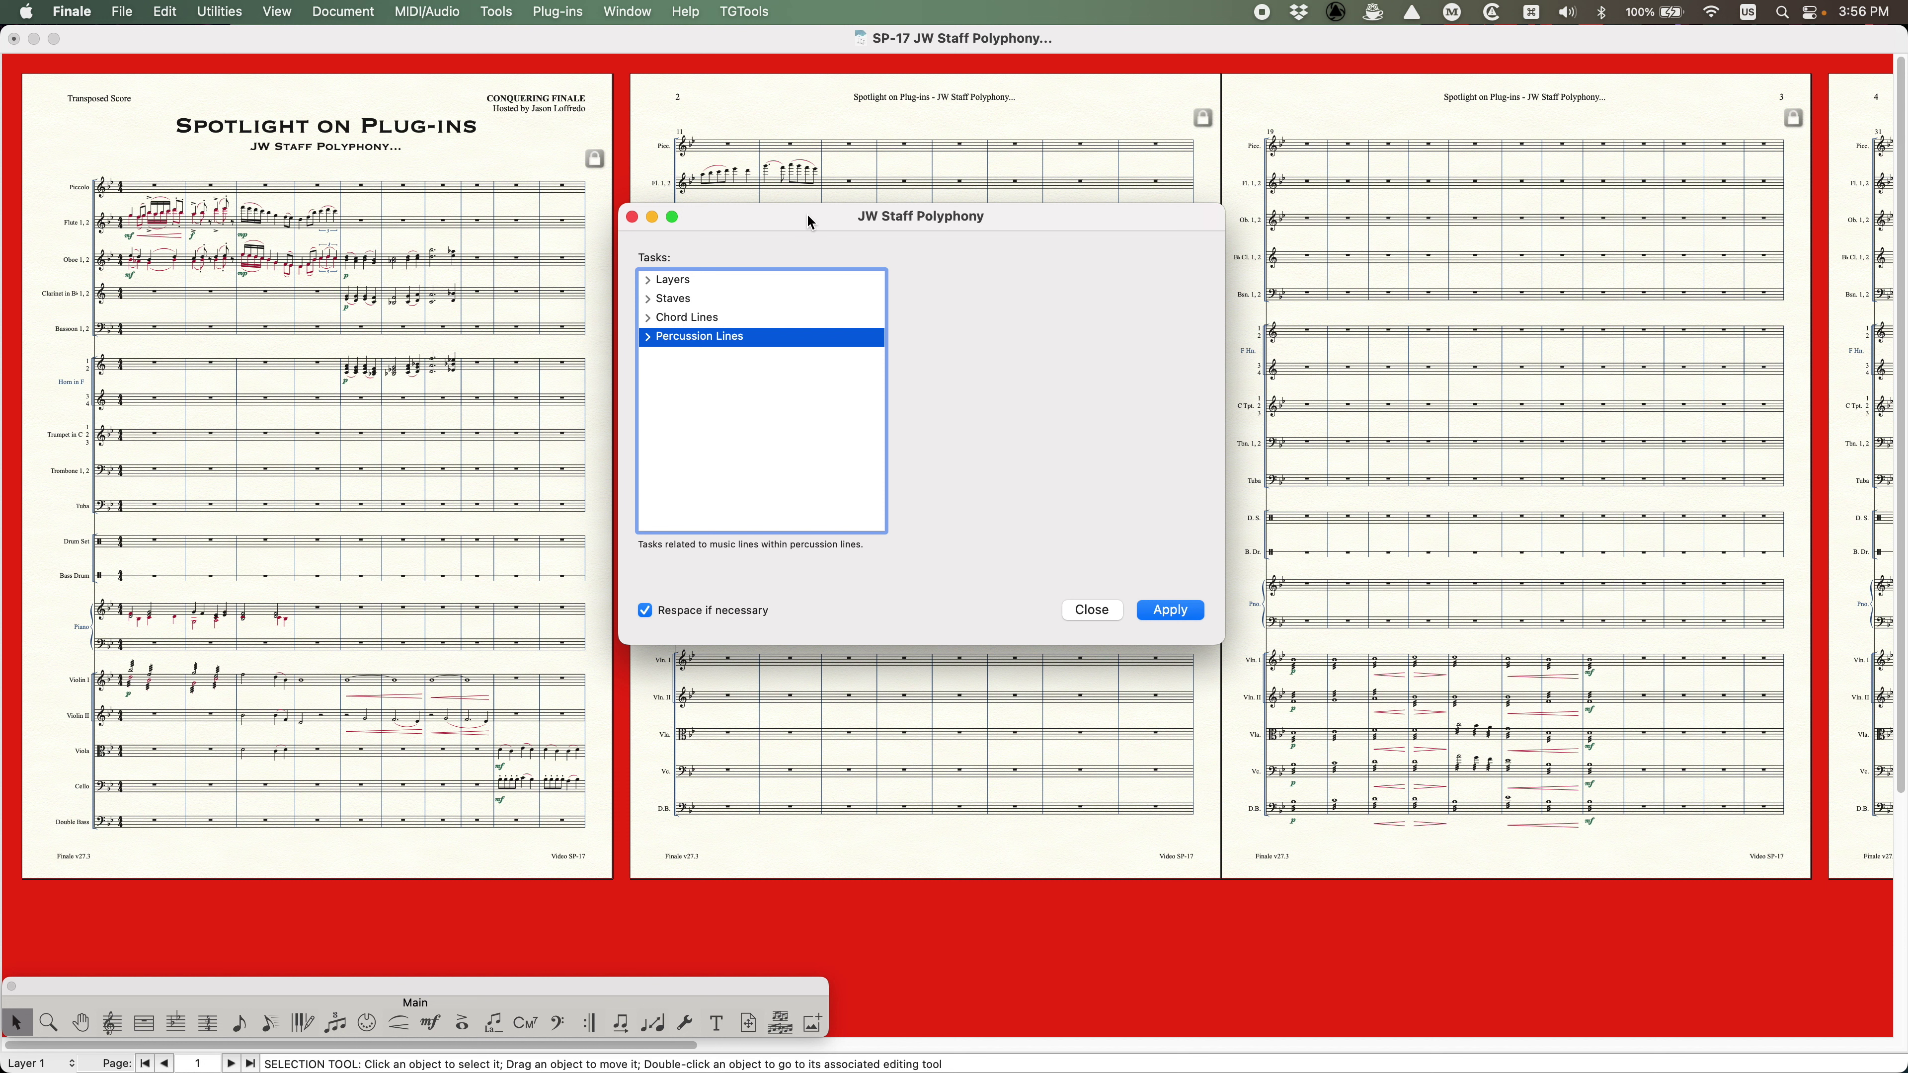
{"action": "left_click_drag", "start_coordinate": [807, 215], "coordinate": [810, 214]}
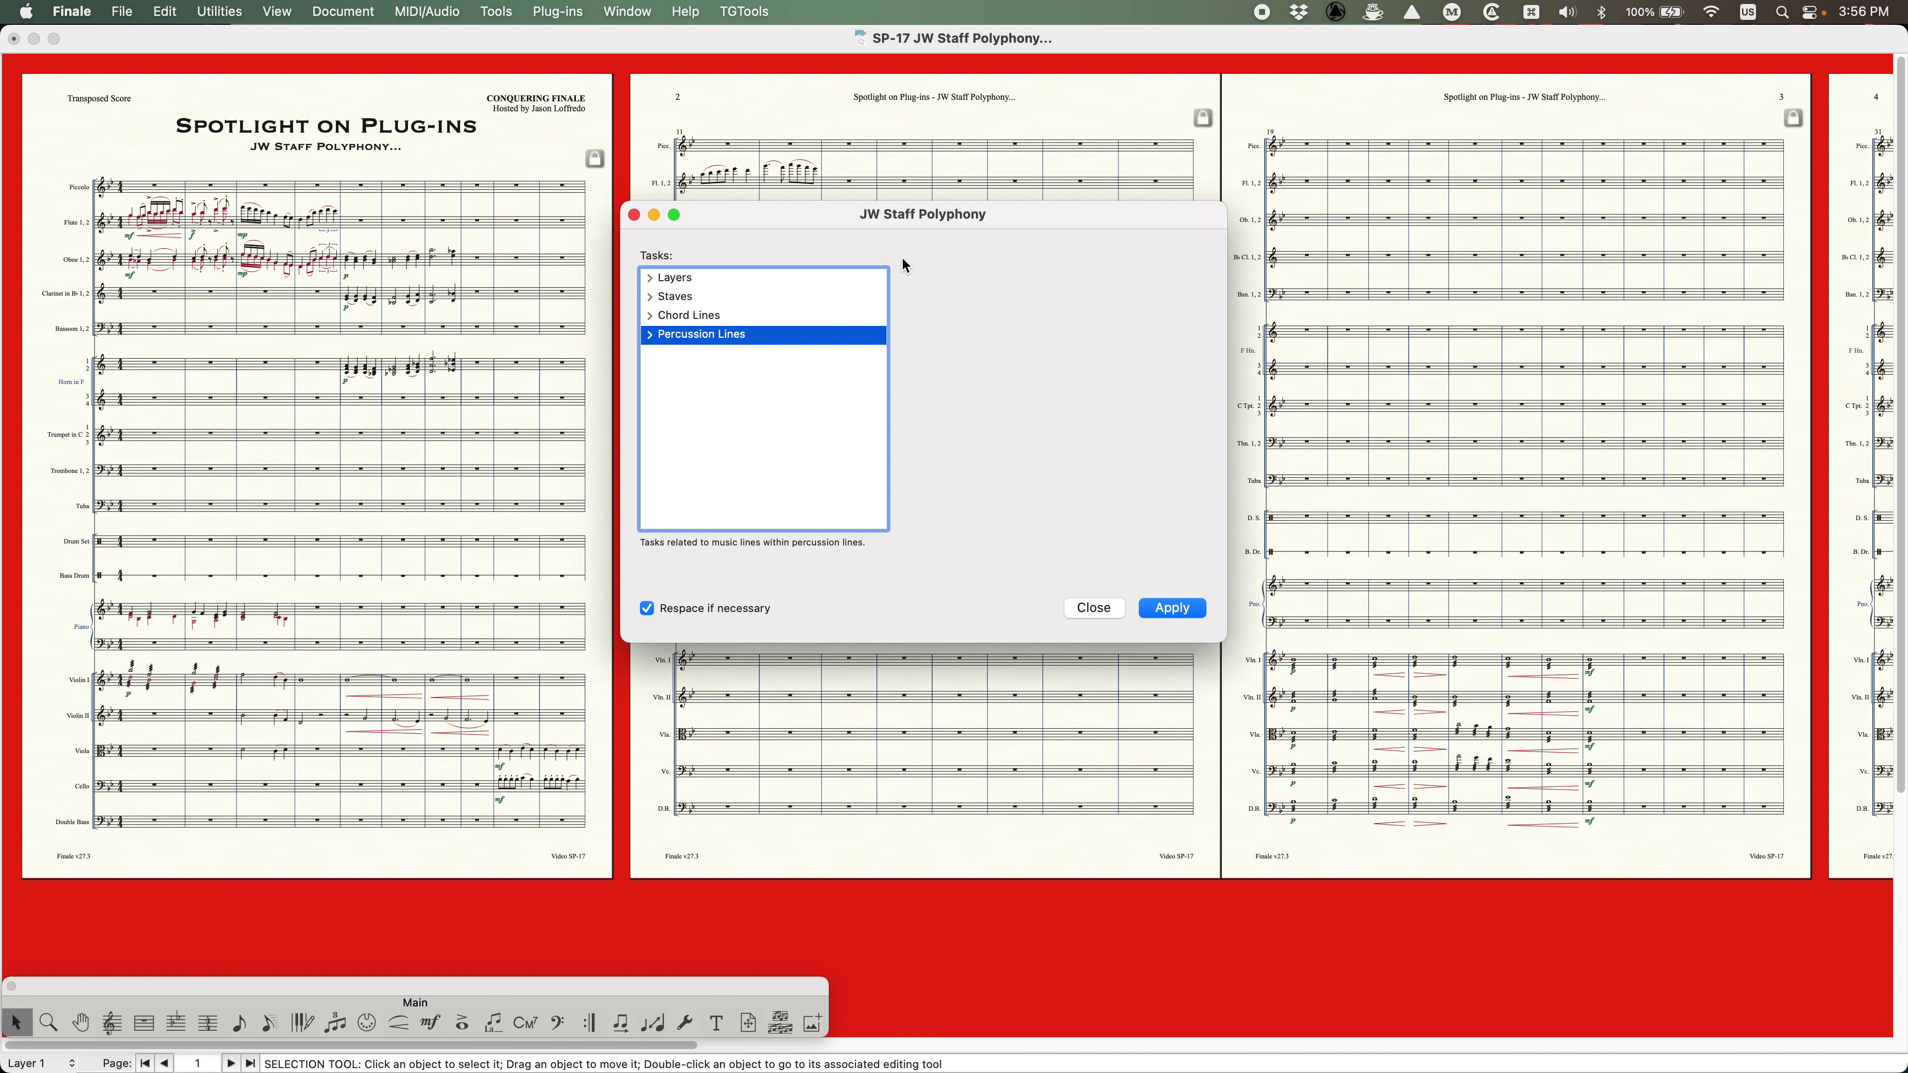
- Select the Layers category in the JW Staff Polyphony task list
{"action": "key", "text": "Up"}
{"action": "key", "text": "Up"}
{"action": "key", "text": "Up"}
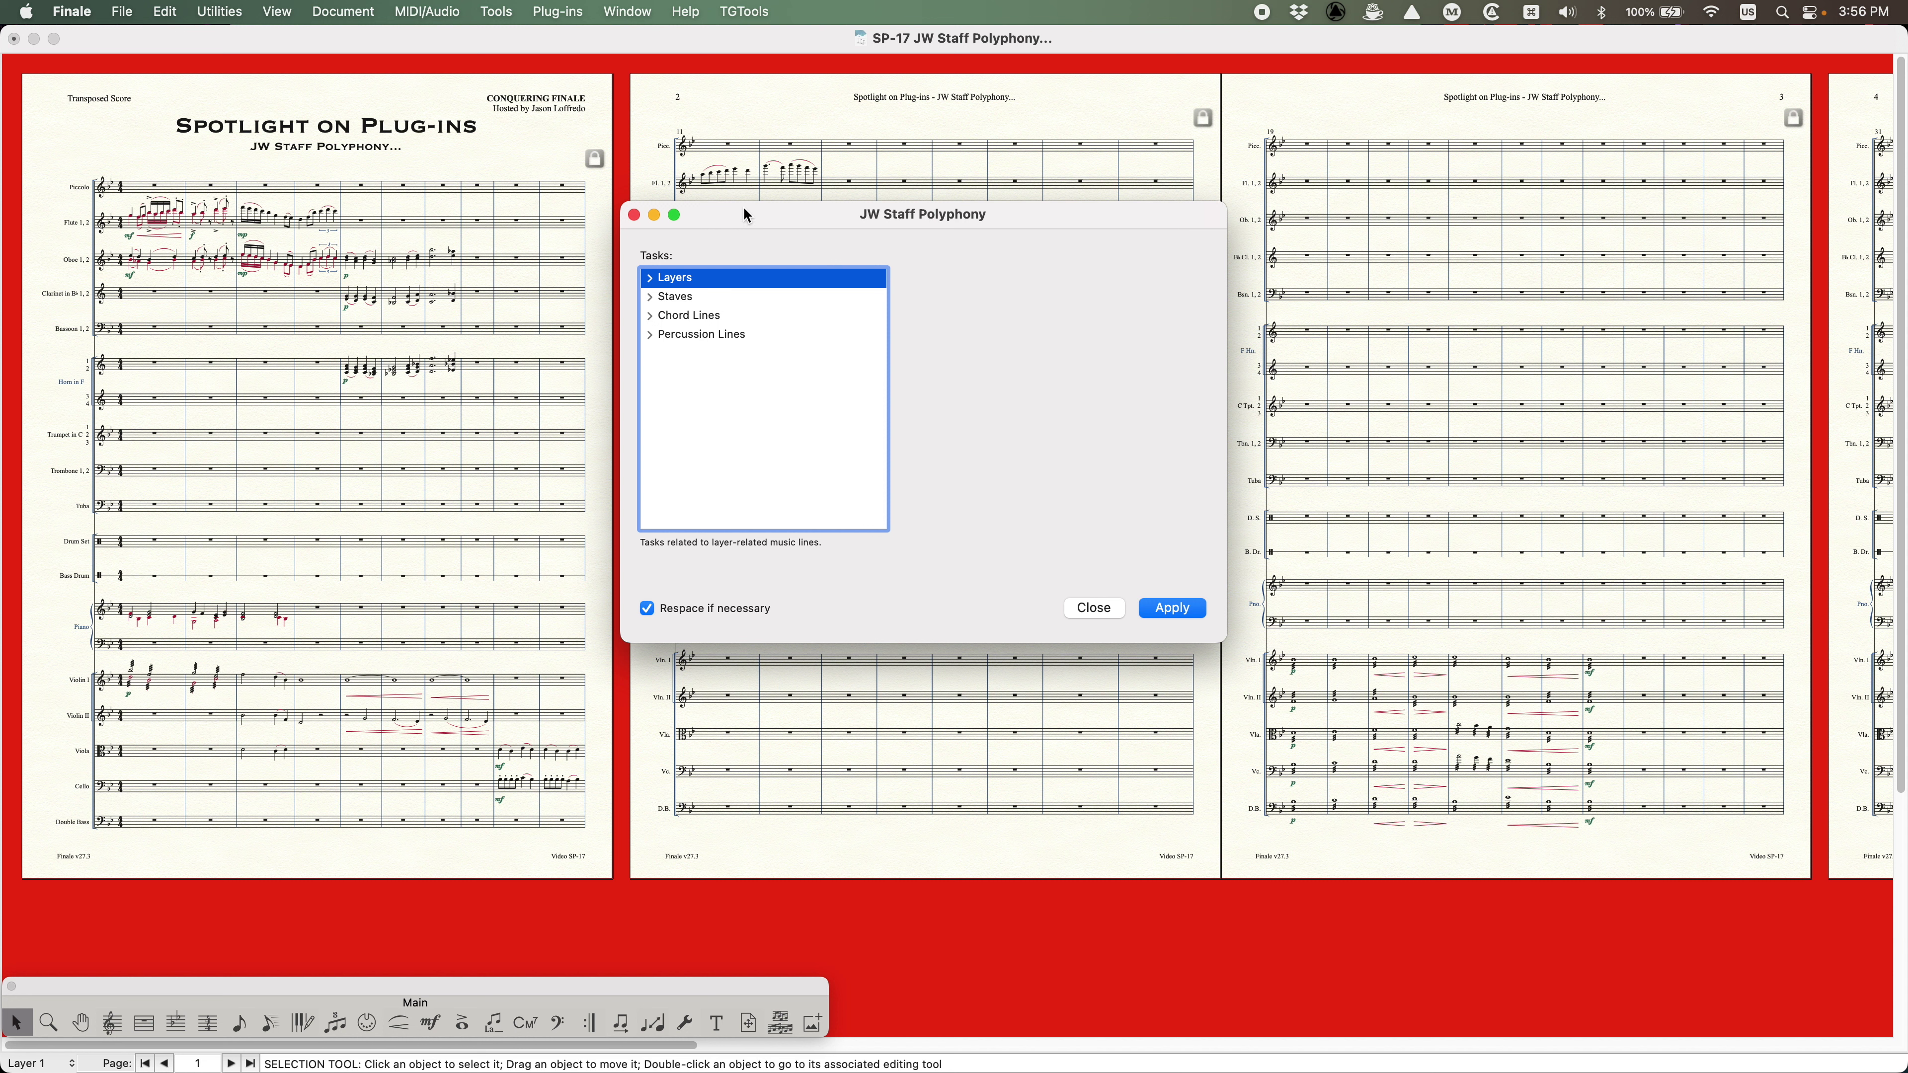